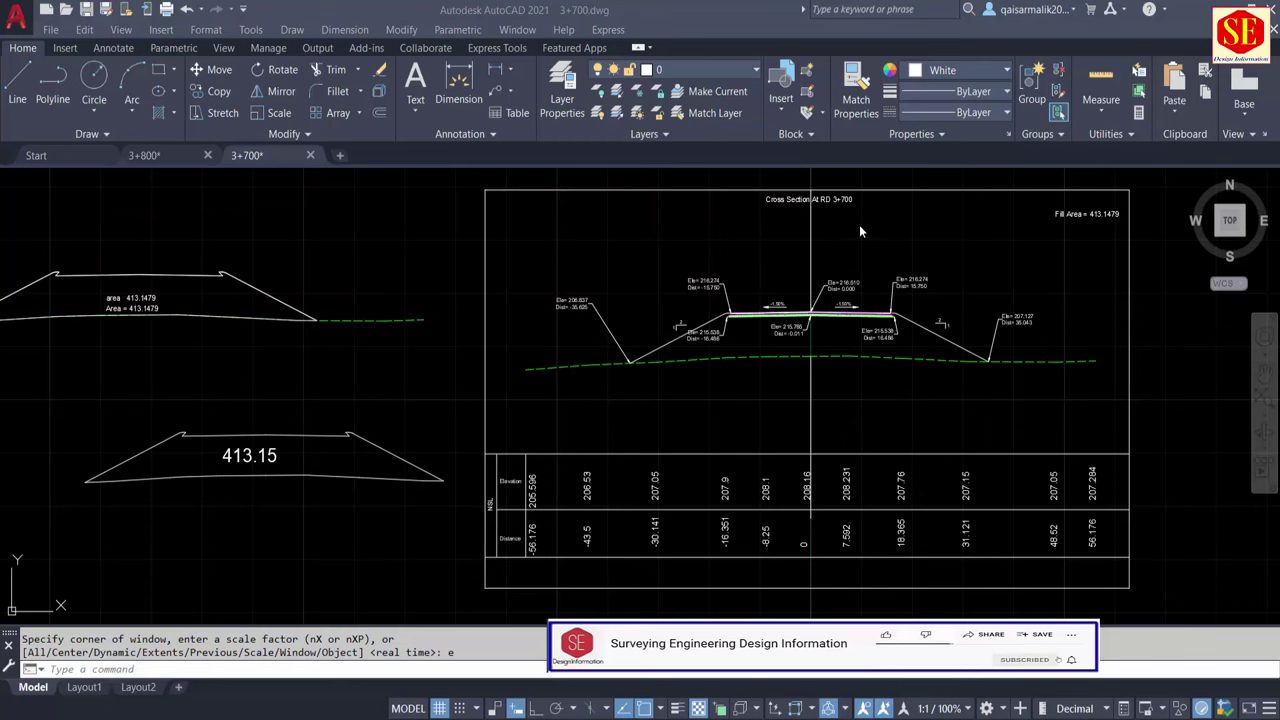
Pan and scroll around the NSL FORMAT sheet, ending back at the top near row 1
middle_click_drag(859, 231, 745, 229)
scroll(706, 236, "up", 2)
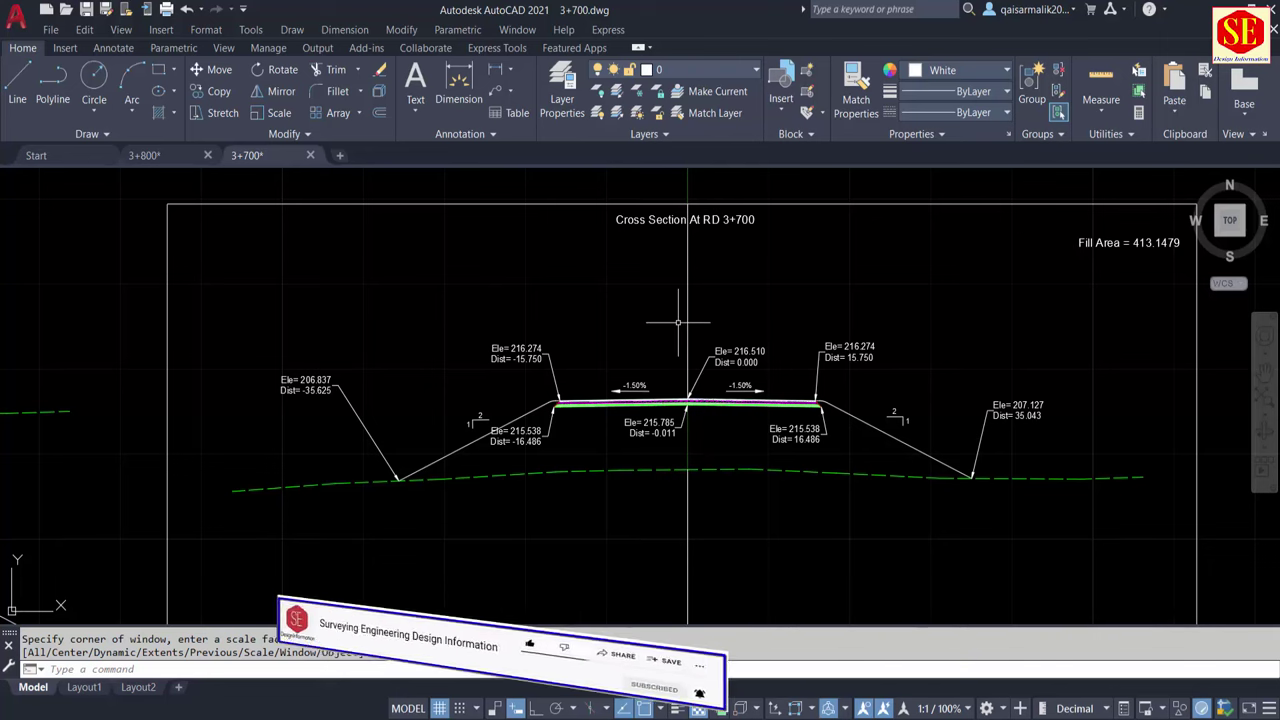
scroll(714, 343, "down", 1)
middle_click_drag(750, 485, 746, 443)
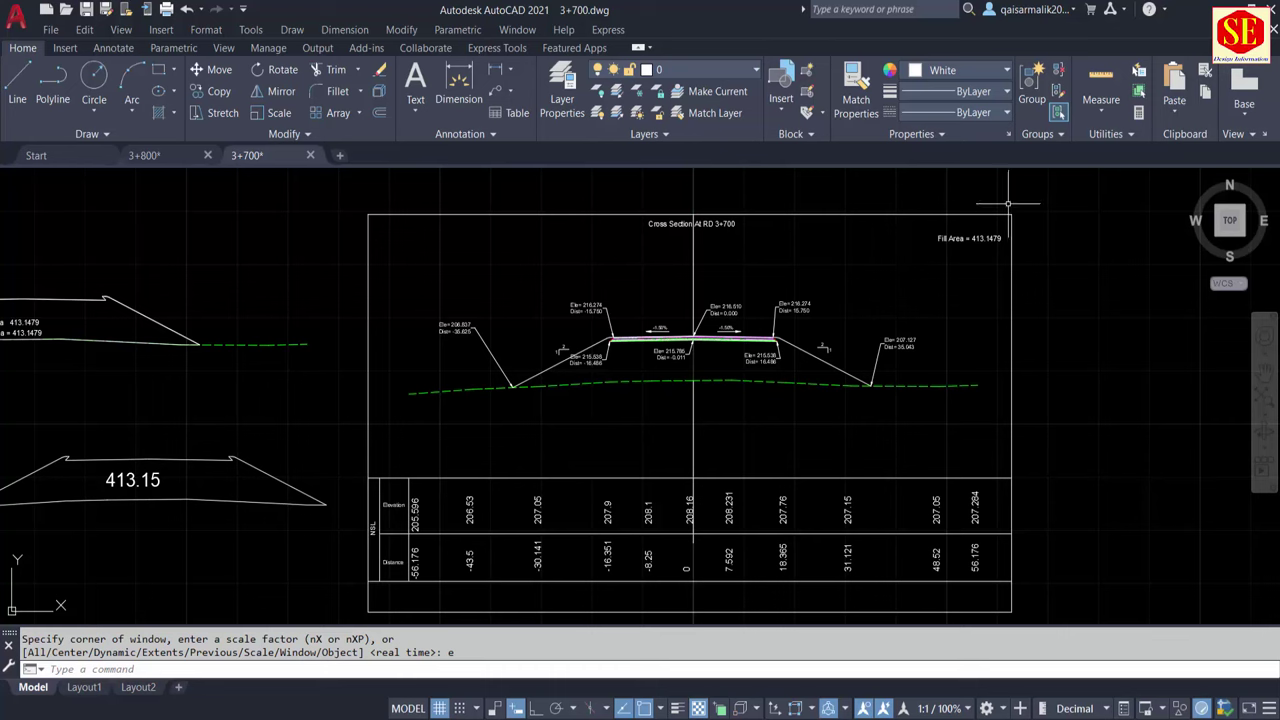
scroll(1000, 230, "up", 5)
scroll(1000, 250, "down", 5)
scroll(1000, 260, "down", 3)
scroll(435, 422, "up", 3)
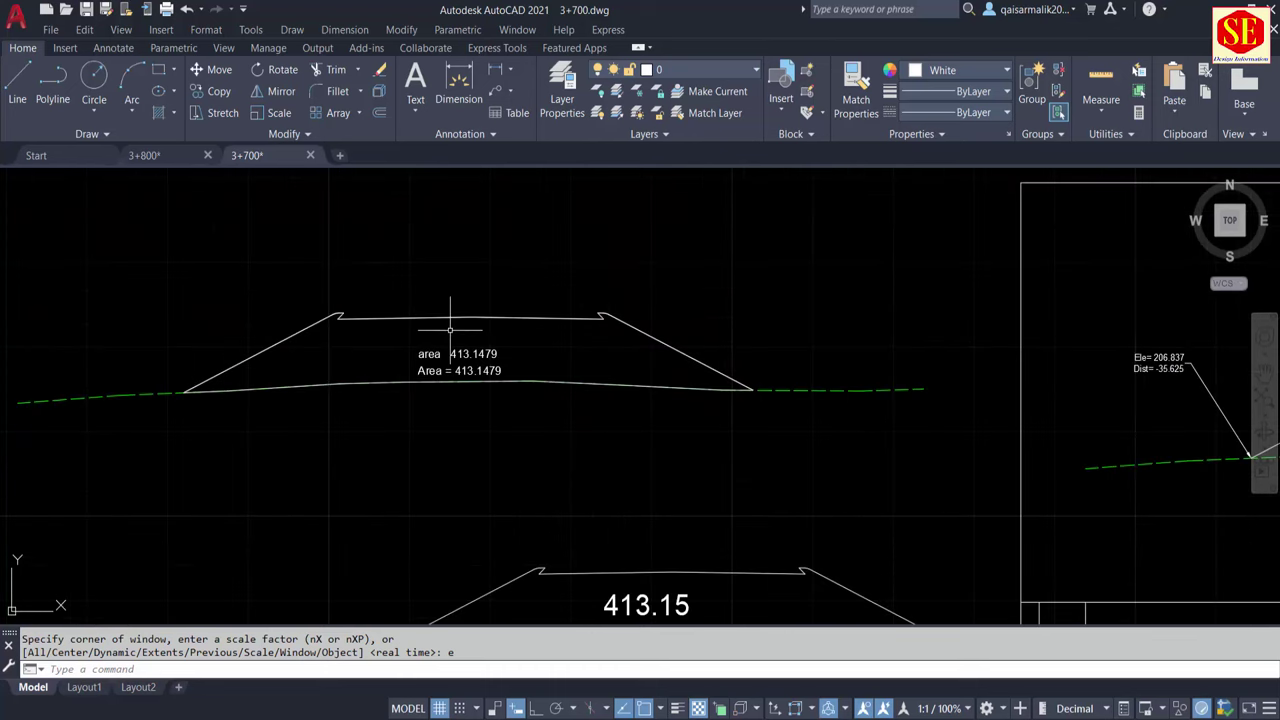
middle_click_drag(534, 400, 129, 320)
scroll(803, 444, "down", 1)
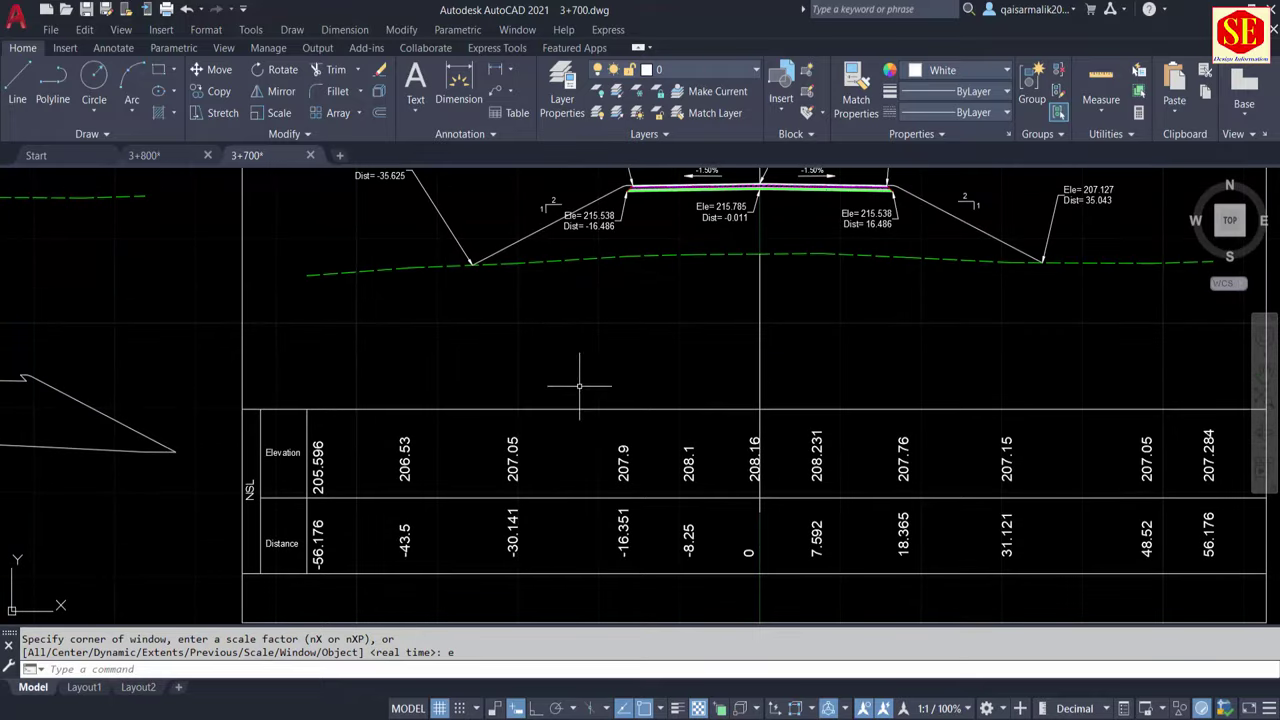
scroll(714, 380, "down", 1)
scroll(752, 376, "up", 2)
scroll(752, 376, "up", 2)
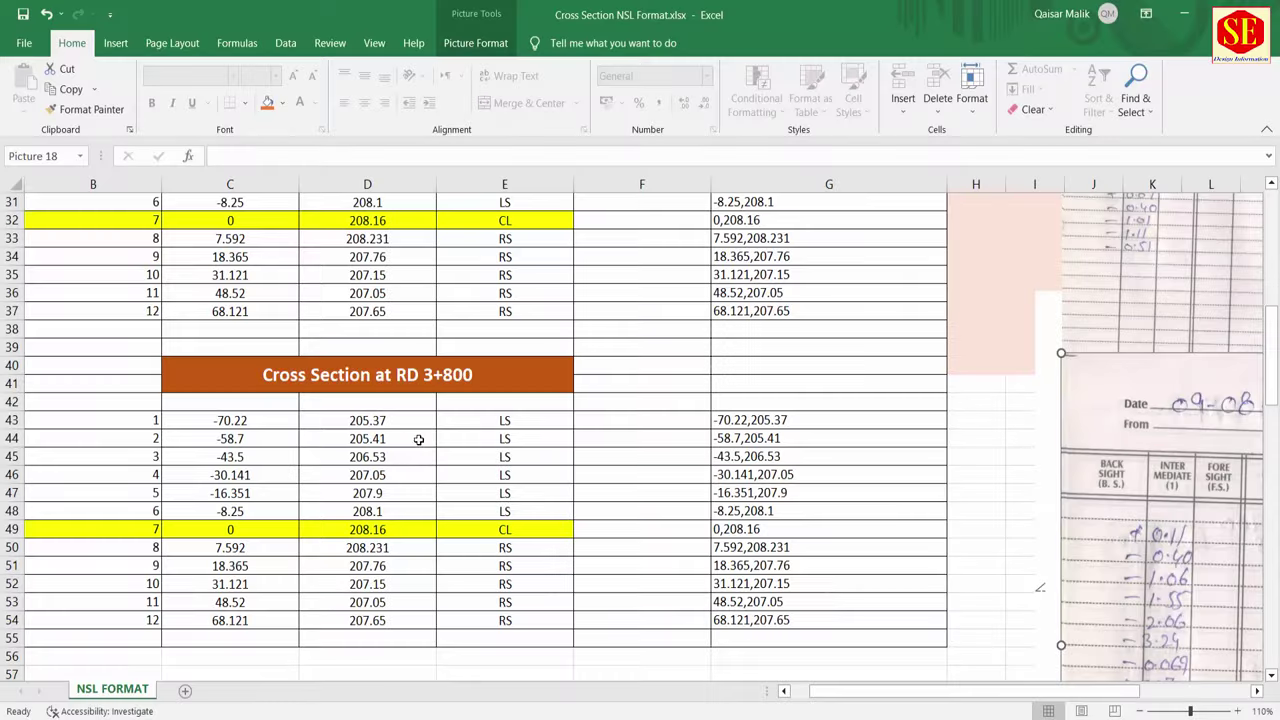
scroll(418, 441, "up", 7)
scroll(418, 441, "up", 3)
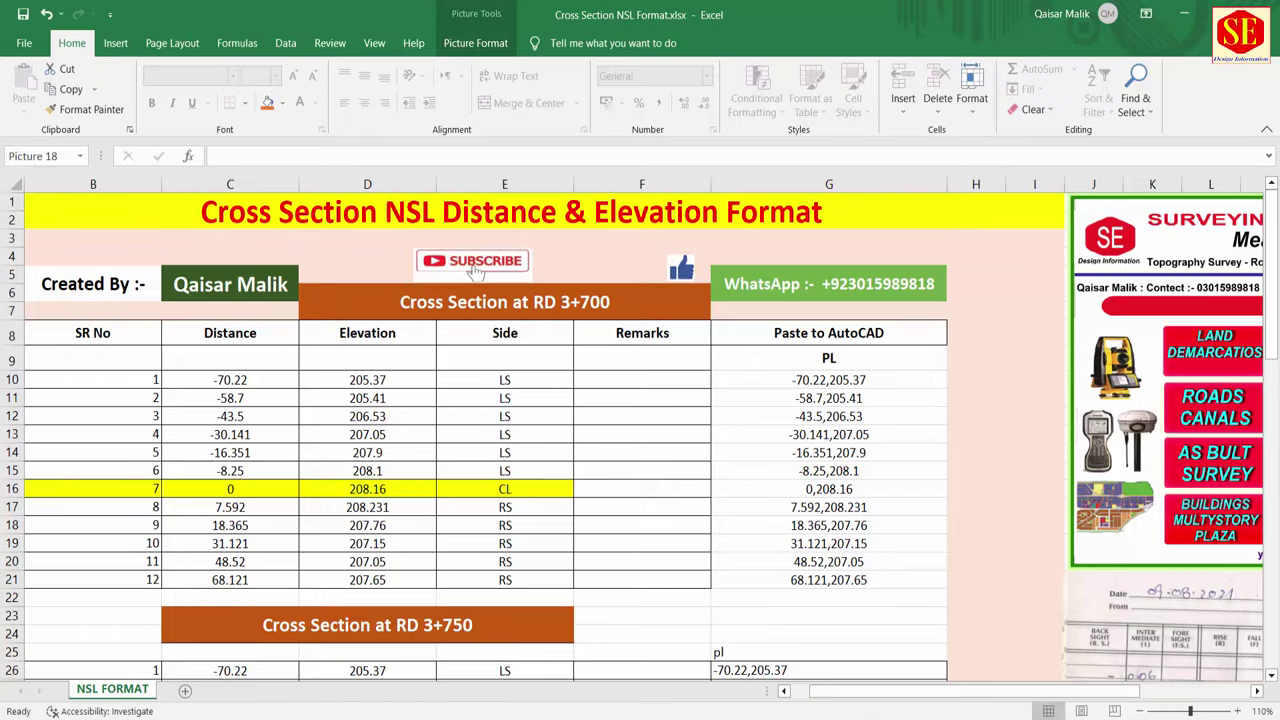
mouse_move(1264, 381)
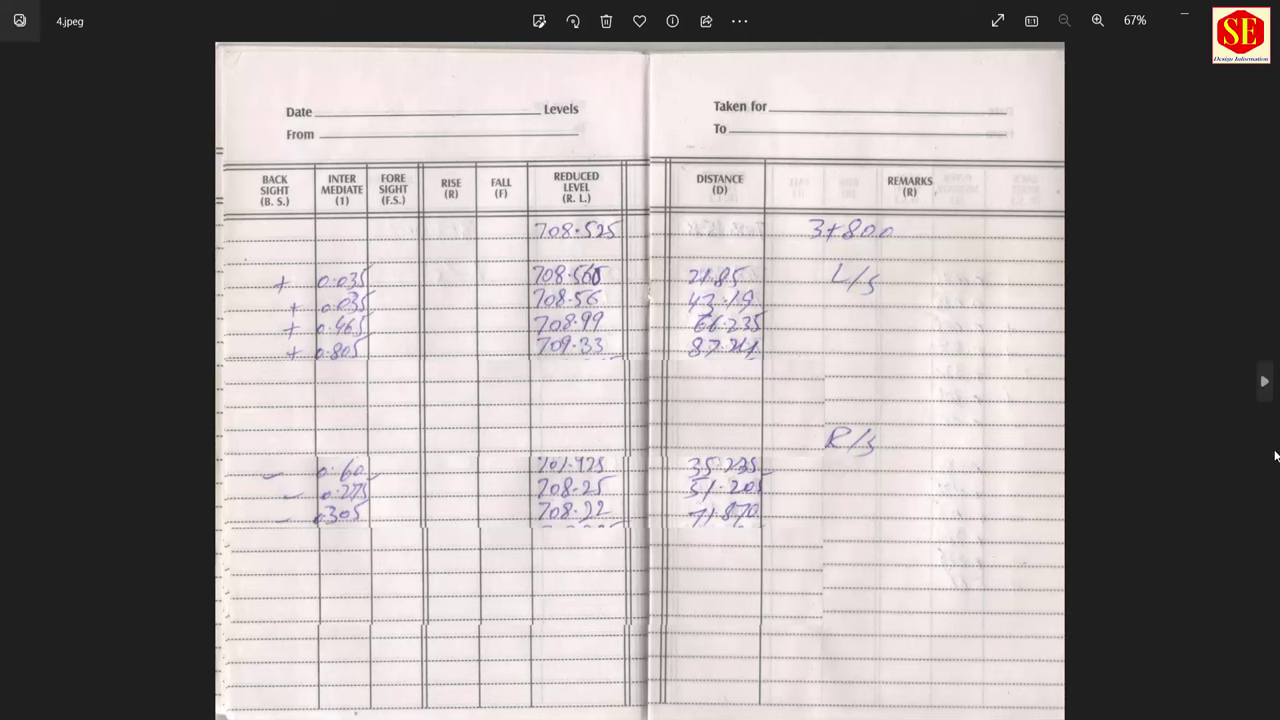
Page forward through 5.jpeg, 6.jpeg and A22 A22.jpg to ACCESS ROAD1.jpg and zoom in
left_click(1266, 384)
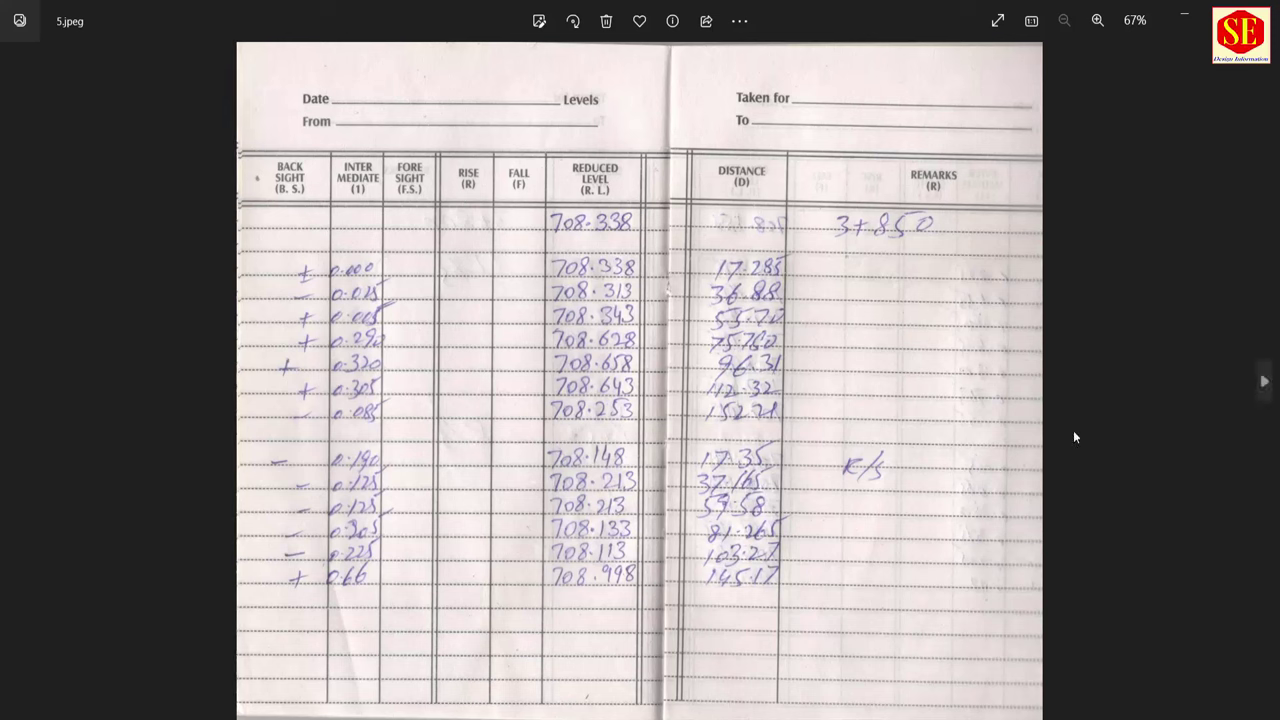
left_click(1265, 381)
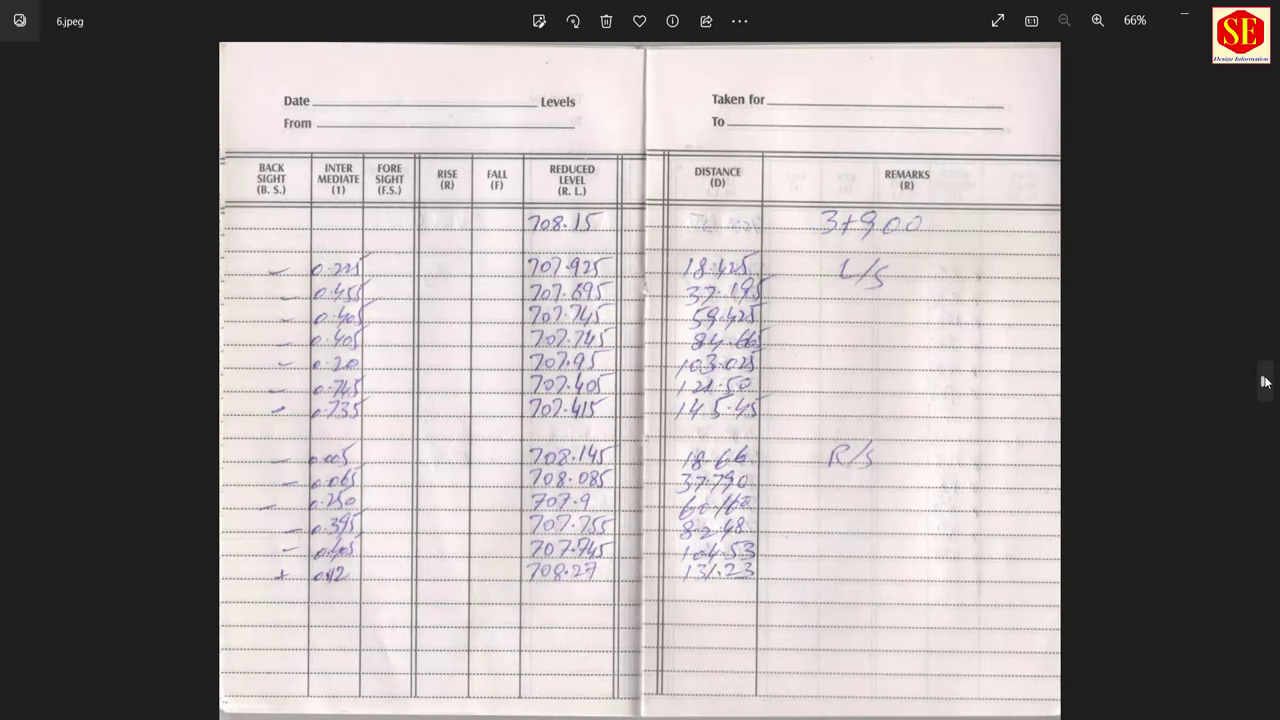
left_click(1265, 381)
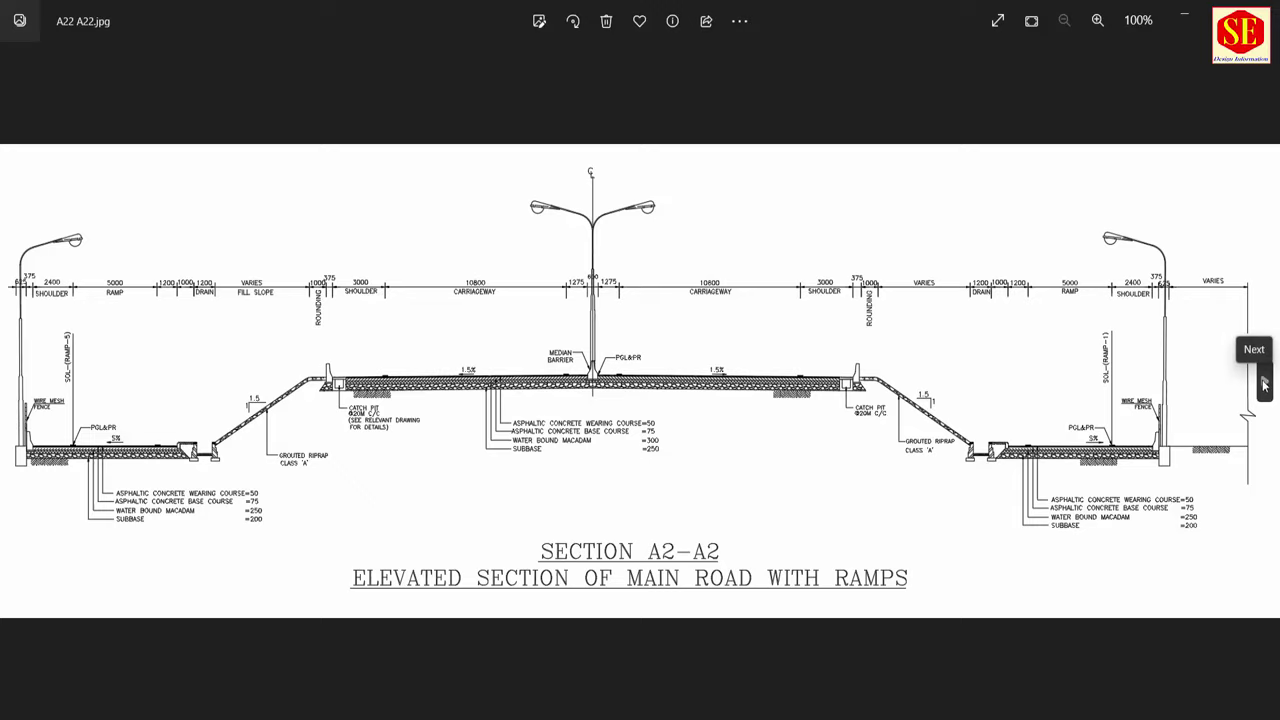
left_click(1264, 386)
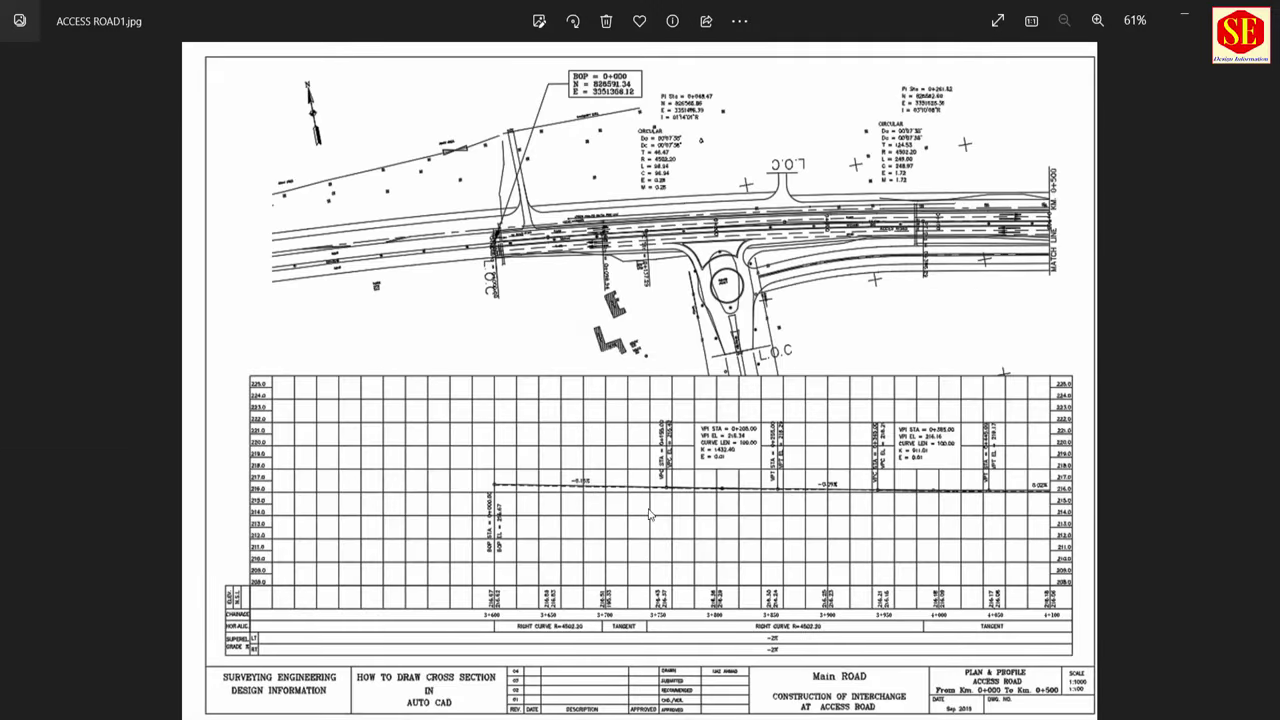
scroll(640, 636, "up", 1)
scroll(640, 636, "up", 2)
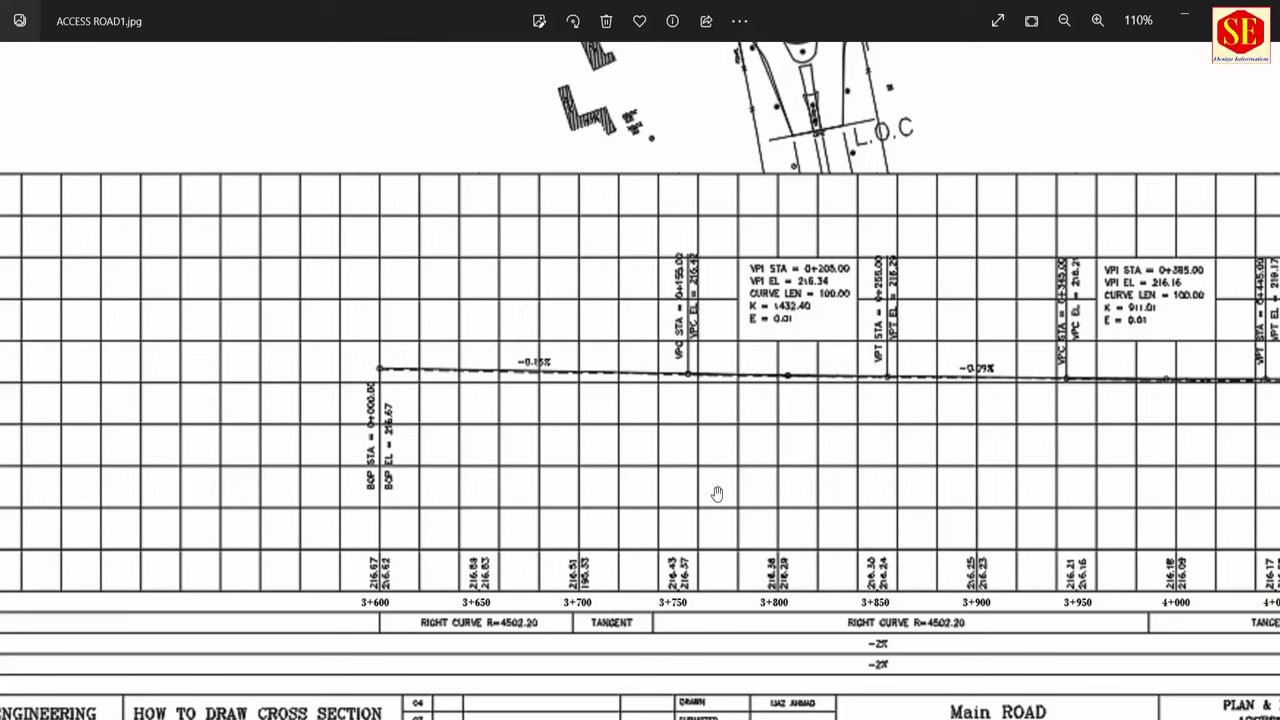
Bring back the 3+700 AutoCAD drawing, zoom out to the whole section frame, then return to Excel
left_click(785, 662)
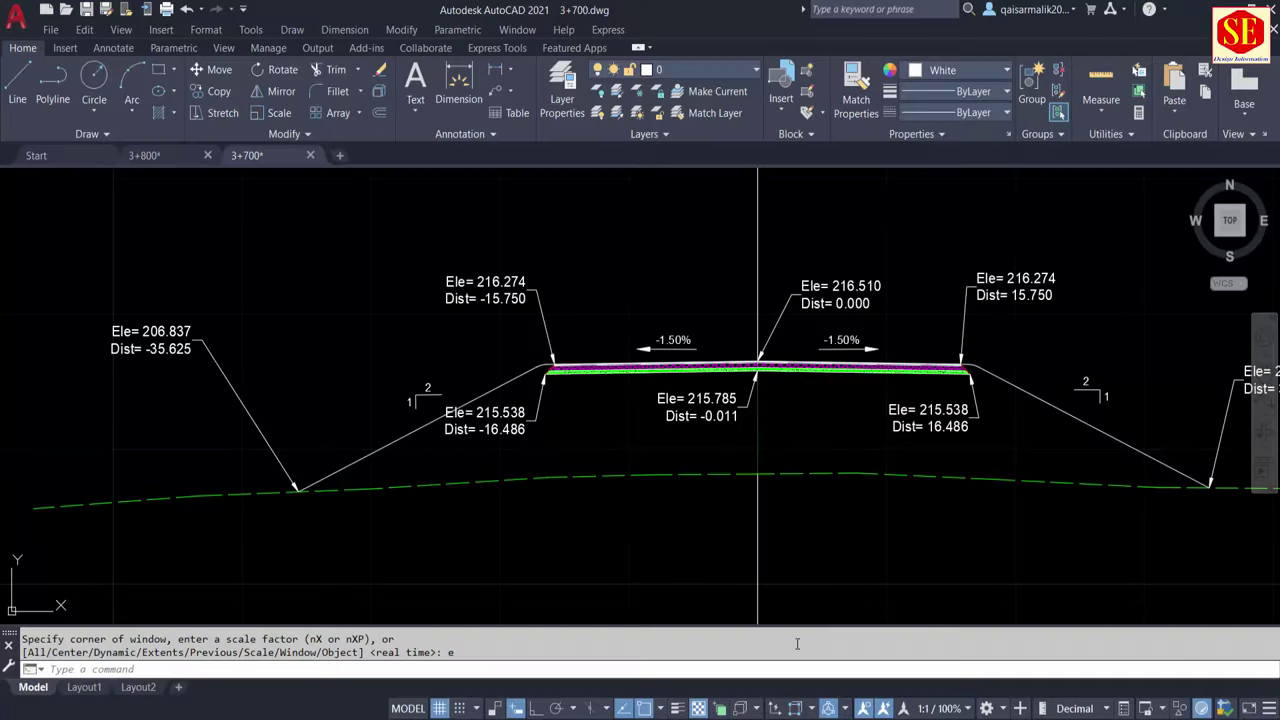
scroll(850, 300, "up", 4)
scroll(788, 278, "down", 5)
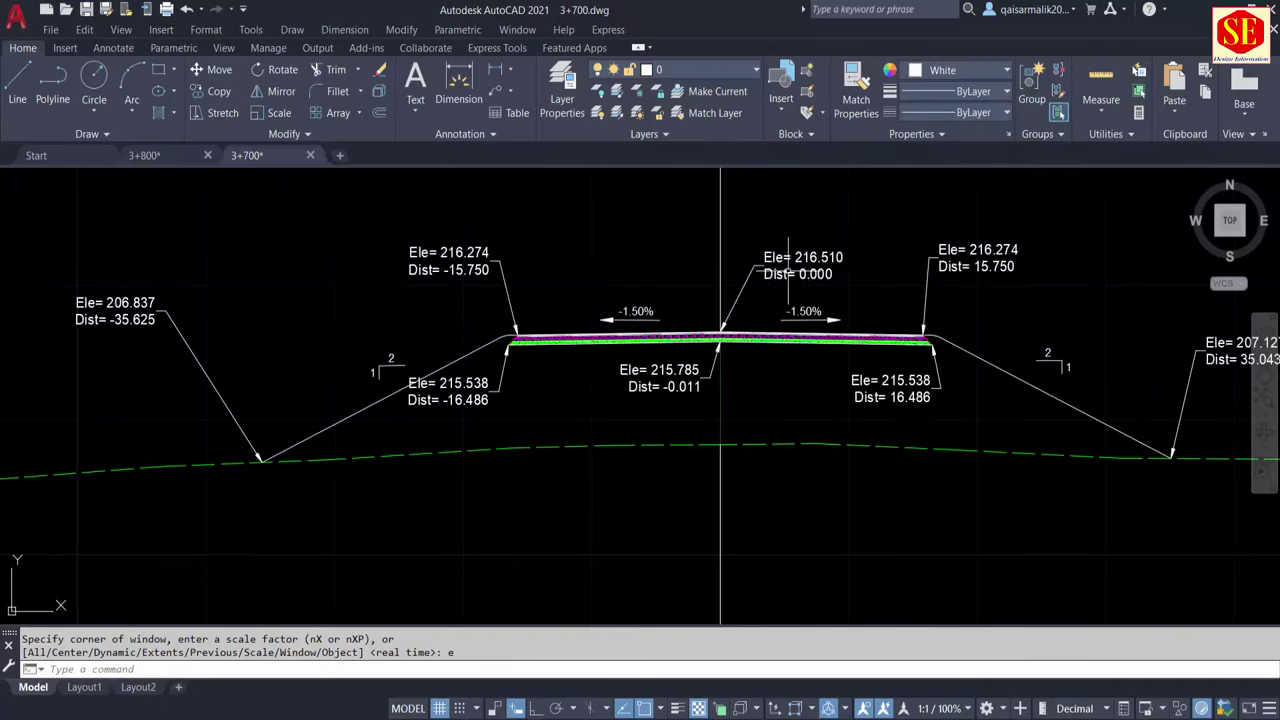
scroll(667, 360, "down", 2)
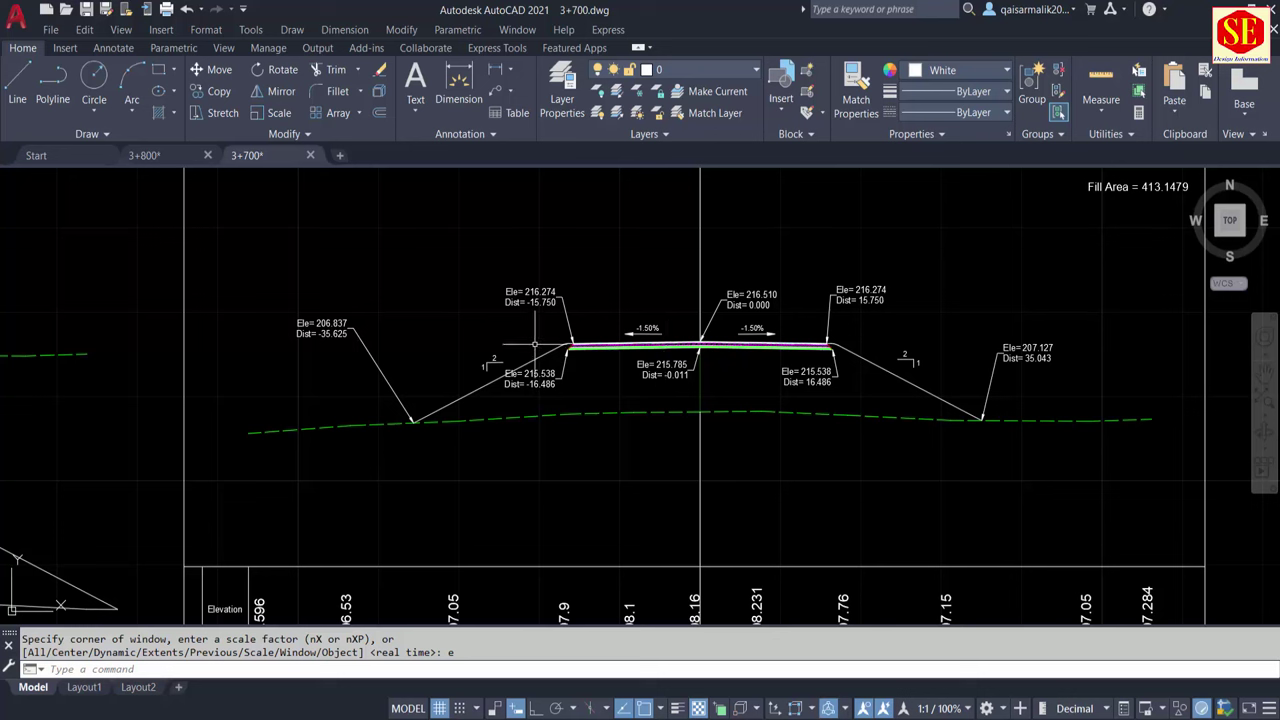
scroll(512, 338, "down", 2)
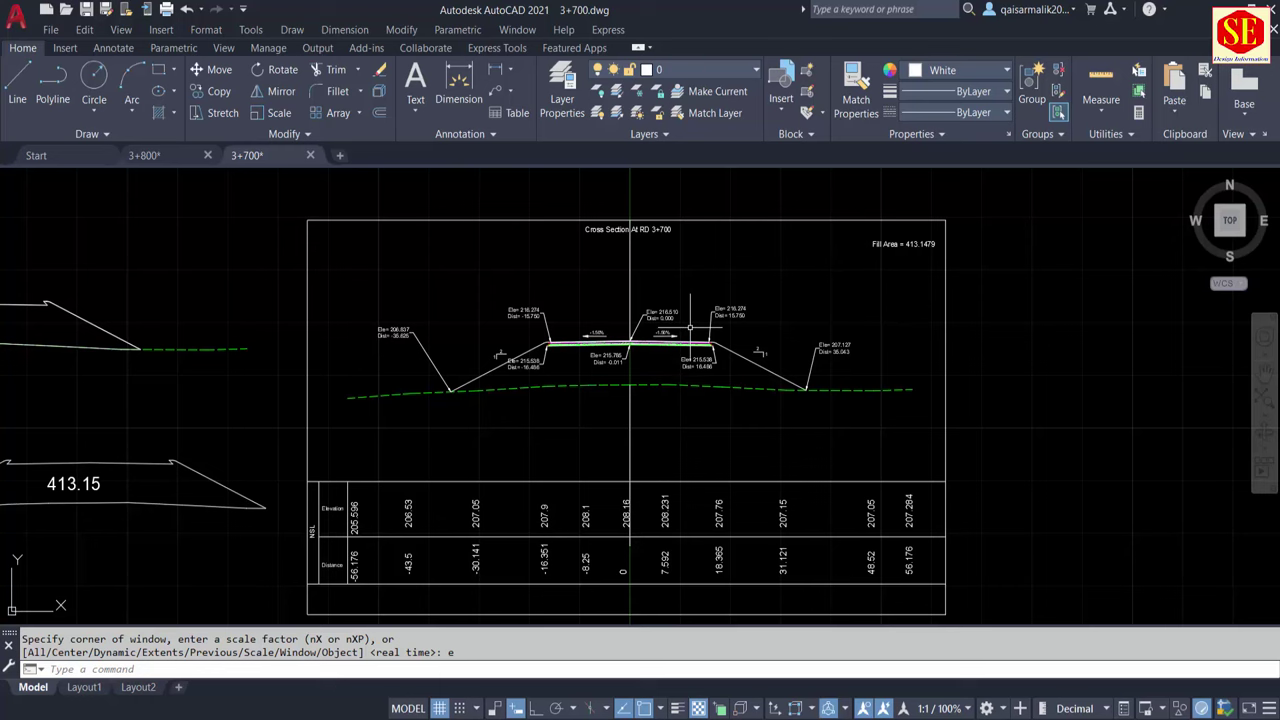
key("alt+Tab")
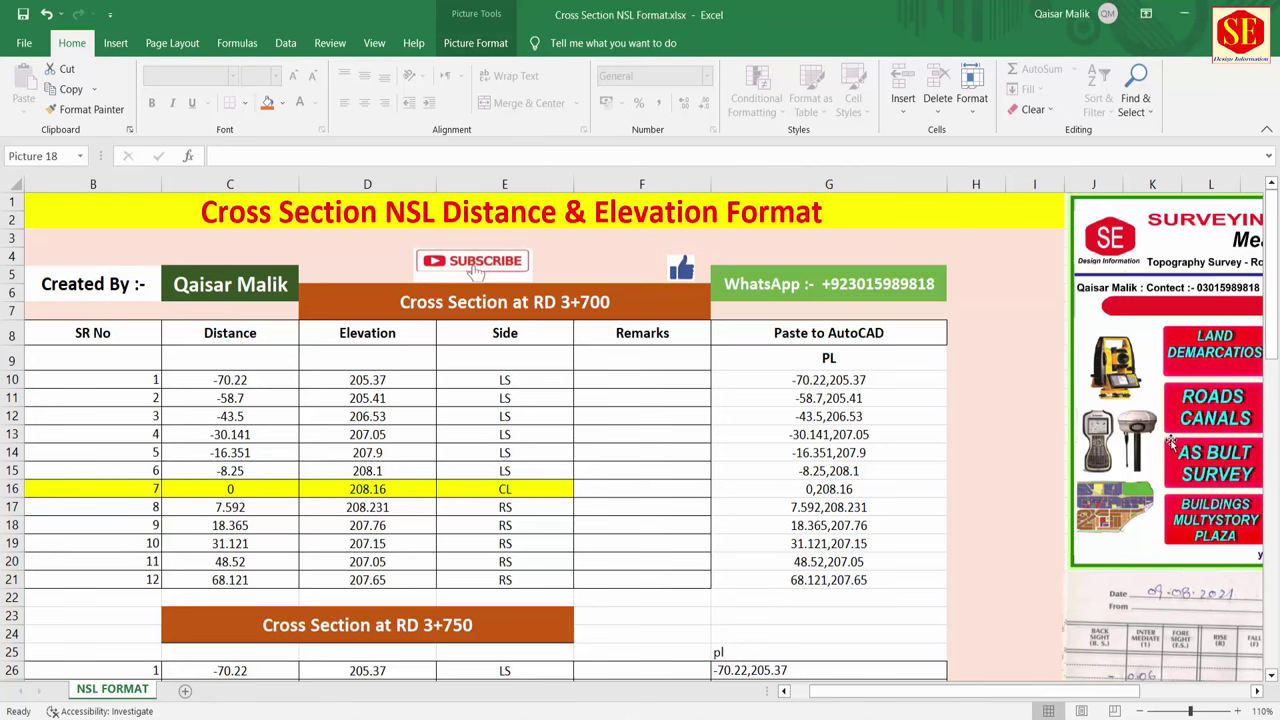
Move Picture 8 over columns B–G at the sheet centre and stretch it wider and taller
left_click_drag(1170, 444, 338, 444)
left_click_drag(710, 390, 620, 390)
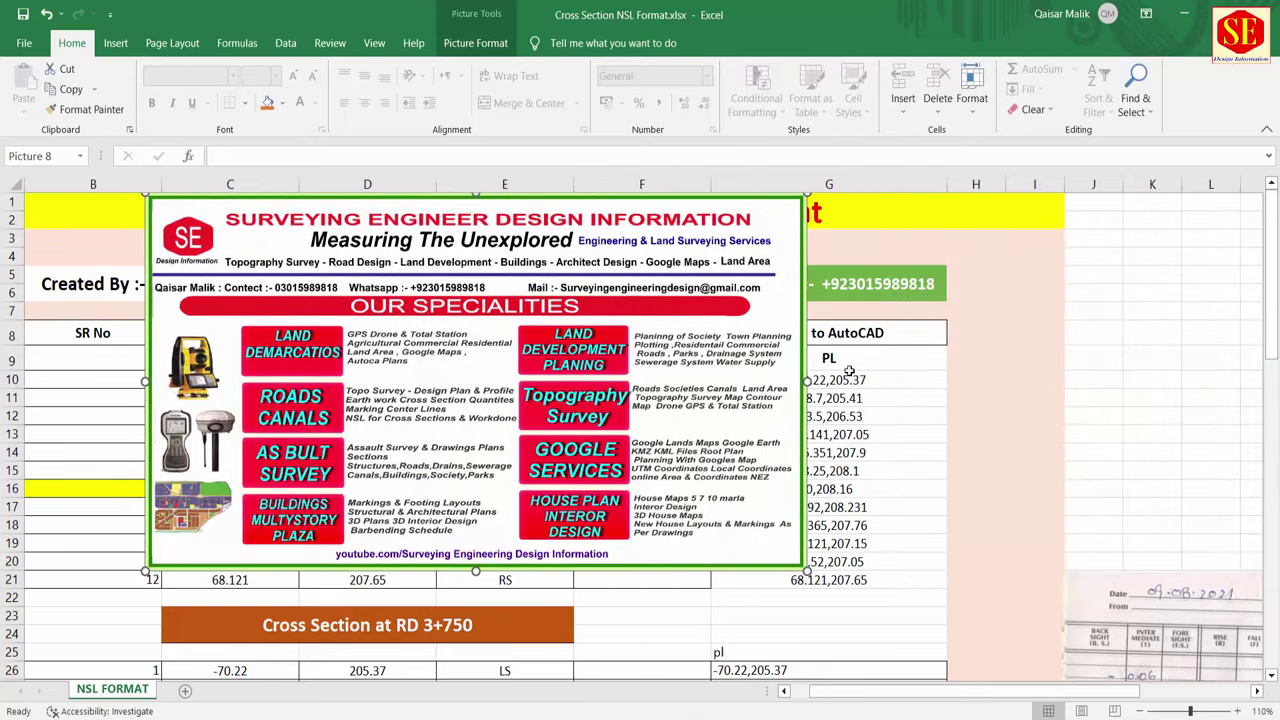
left_click_drag(806, 380, 1027, 381)
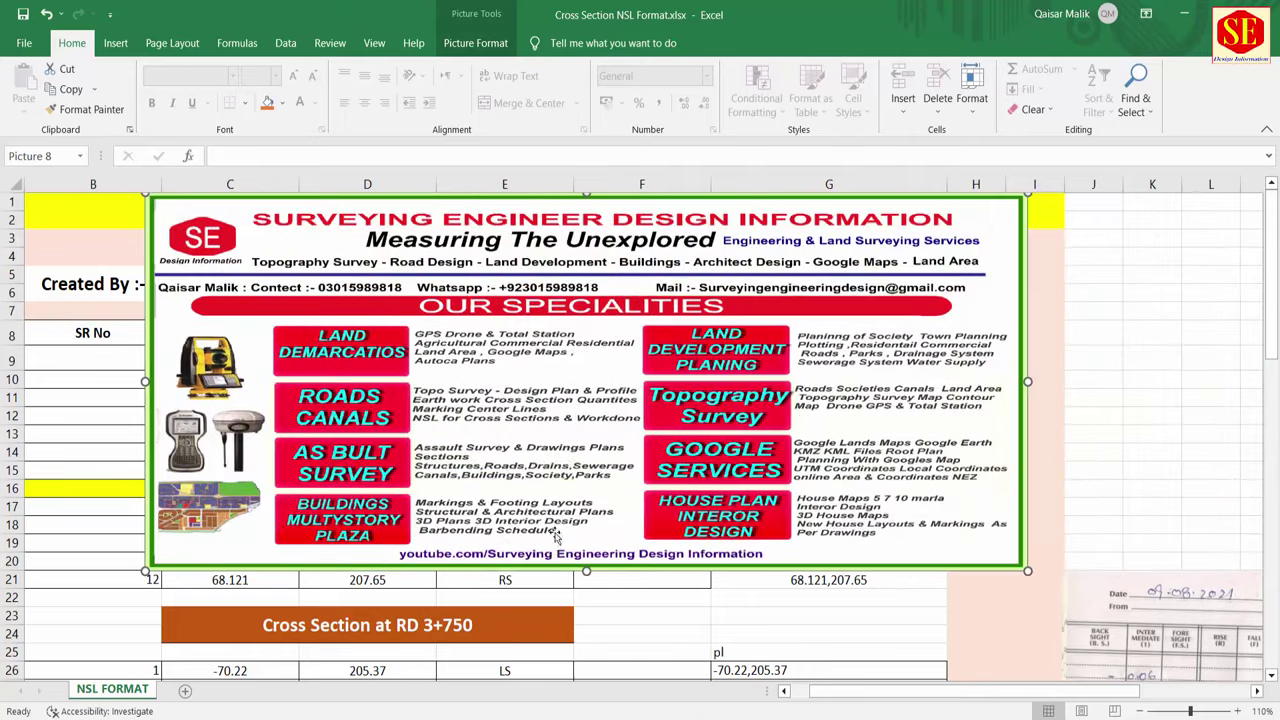
left_click_drag(586, 571, 586, 677)
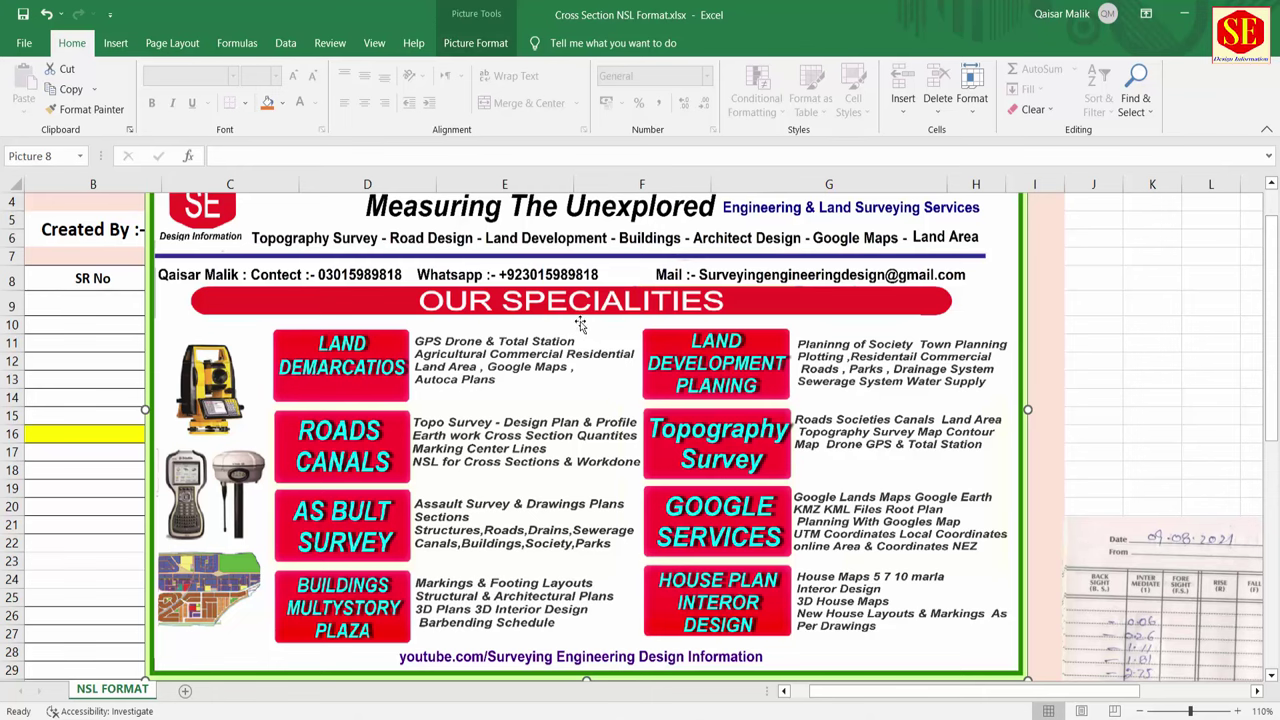
Scroll the sheet slightly, then switch to the Photos app showing 4.jpeg
scroll(584, 346, "up", 1)
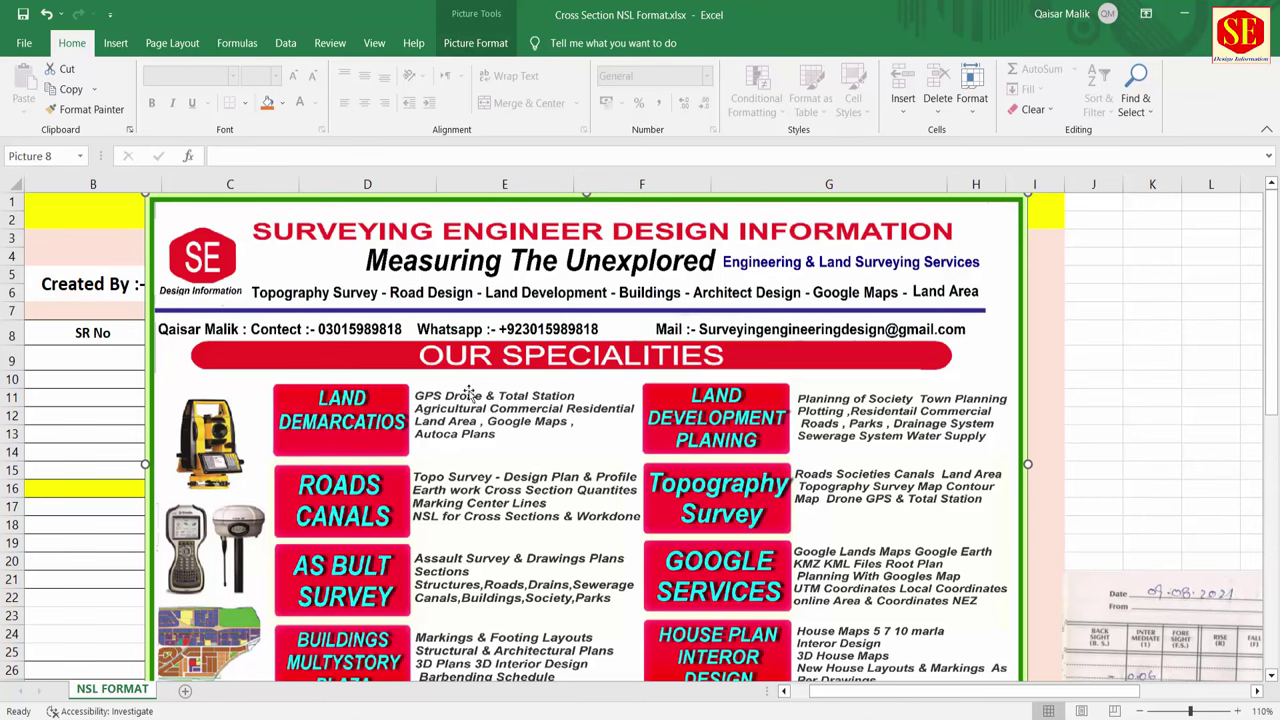
scroll(652, 400, "down", 1)
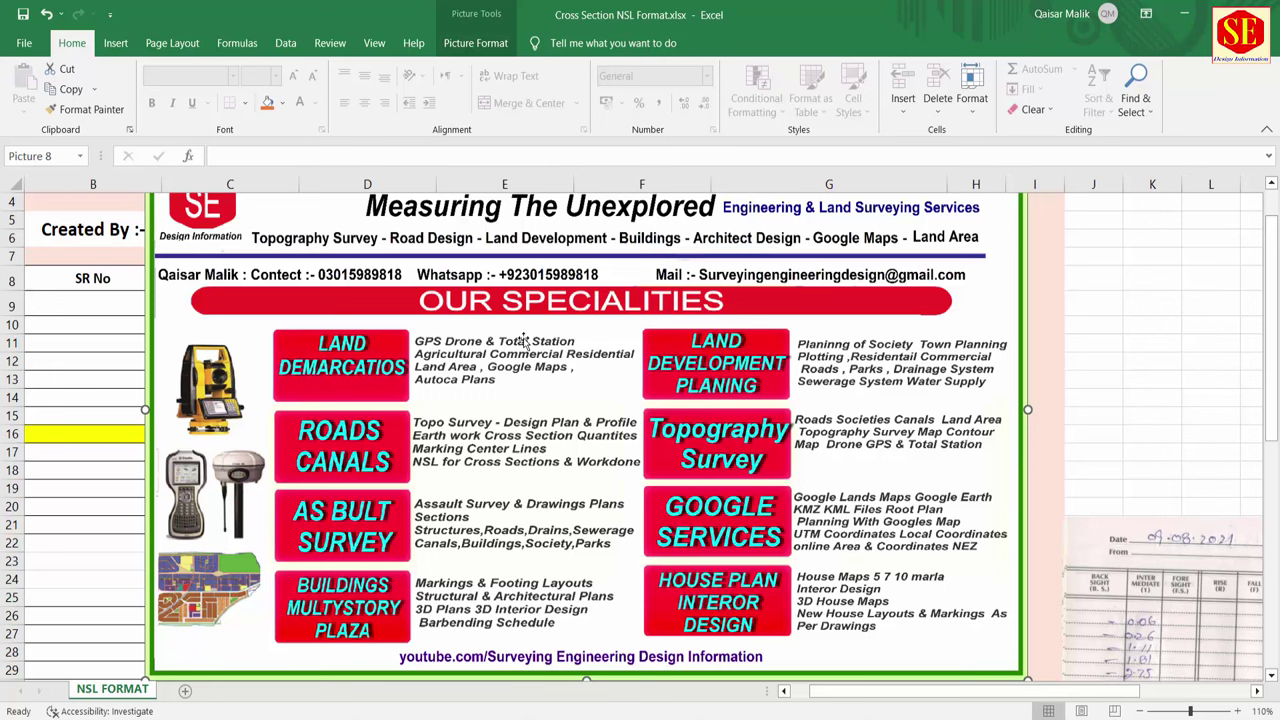
key("alt+Tab")
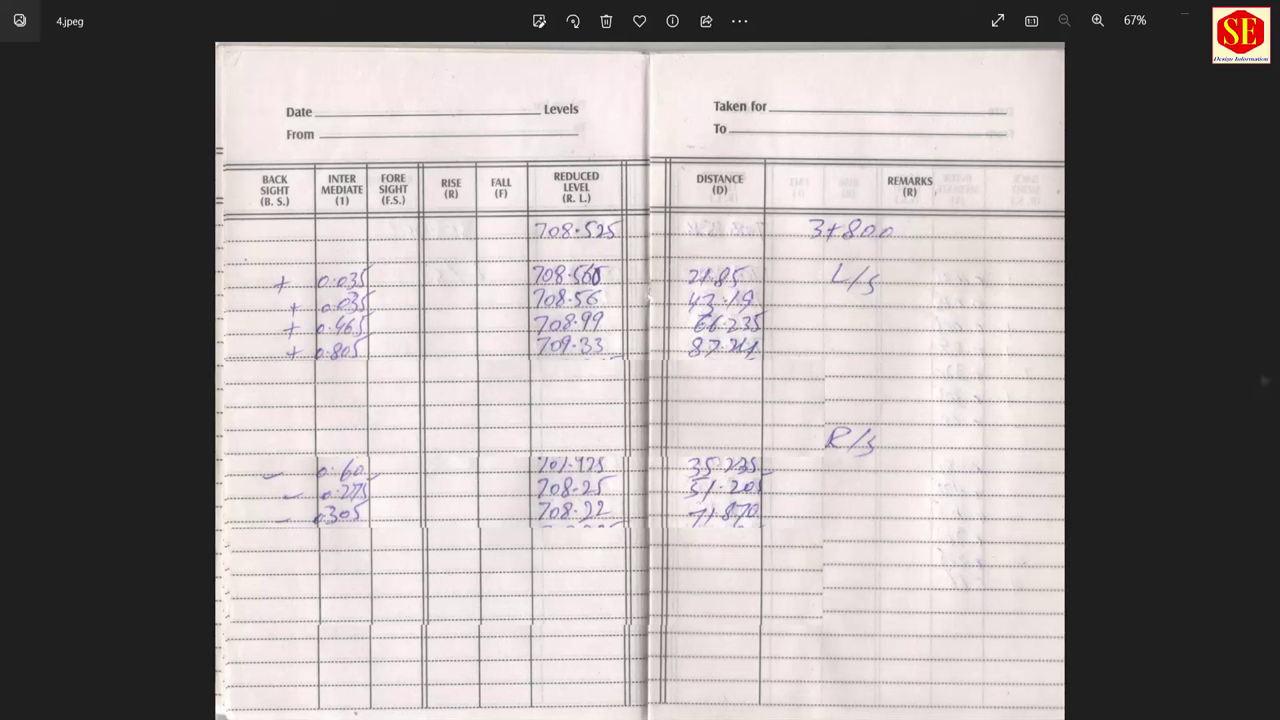
Advance from 4.jpeg through 5.jpeg and 6.jpeg to the A22 A22.jpg section drawing
left_click(1262, 382)
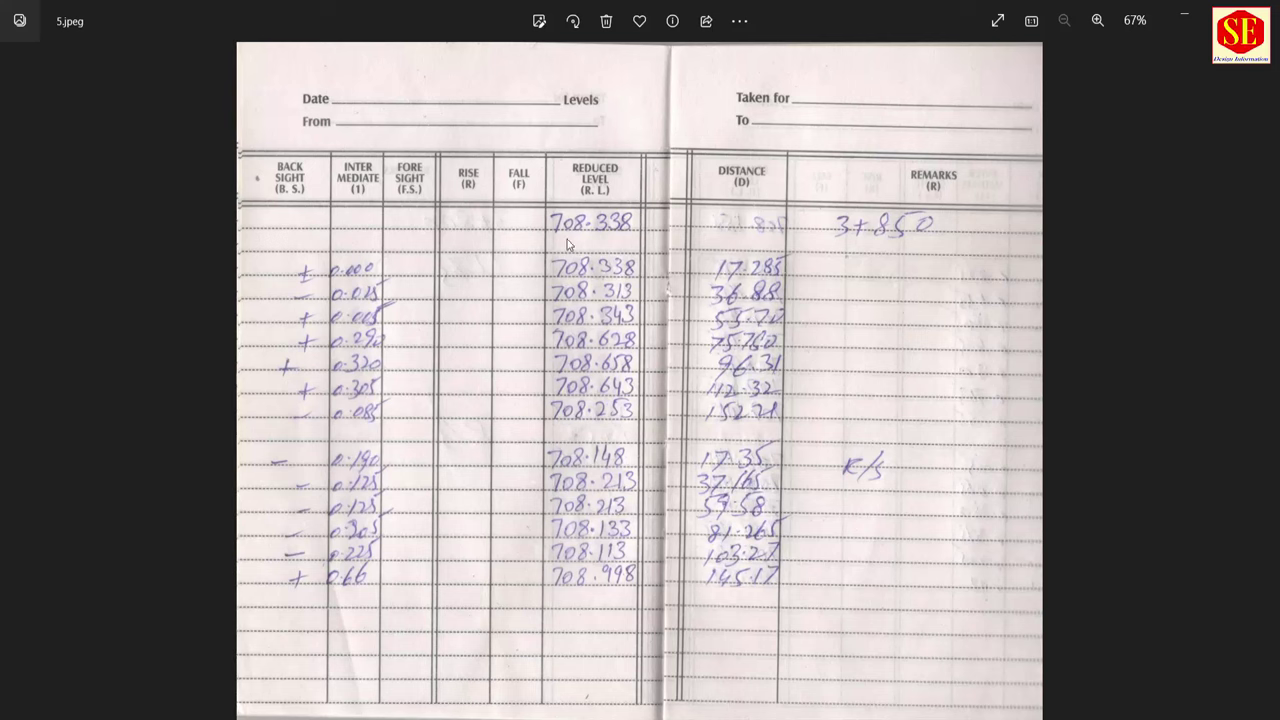
left_click(1263, 381)
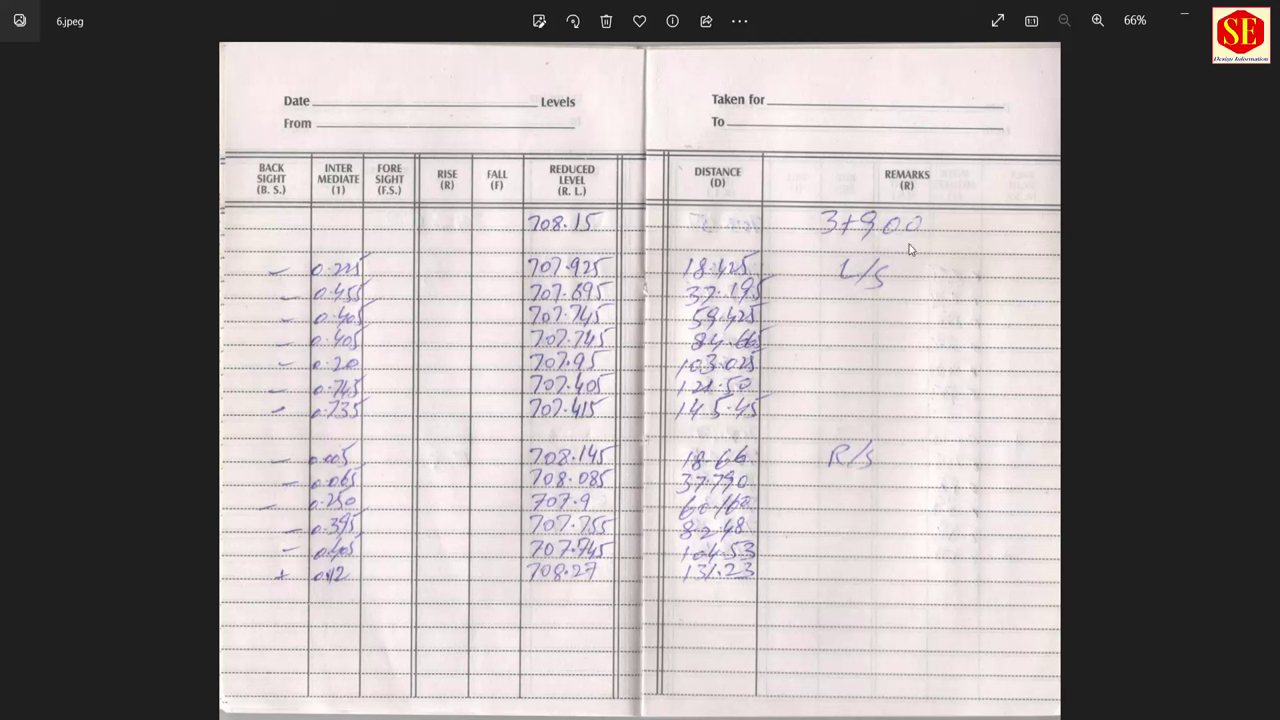
left_click(1270, 400)
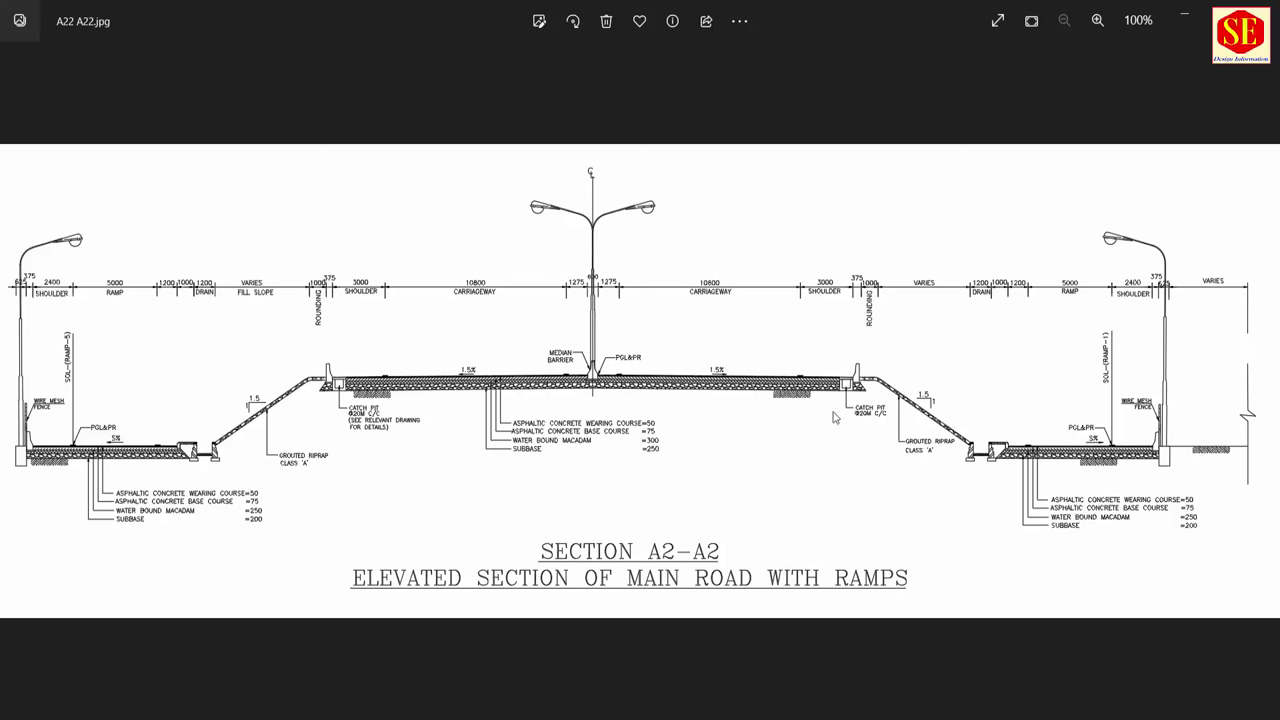
Browse forward through the ACCESS ROAD1 plan and profile and the second access road drawing
left_click(1265, 383)
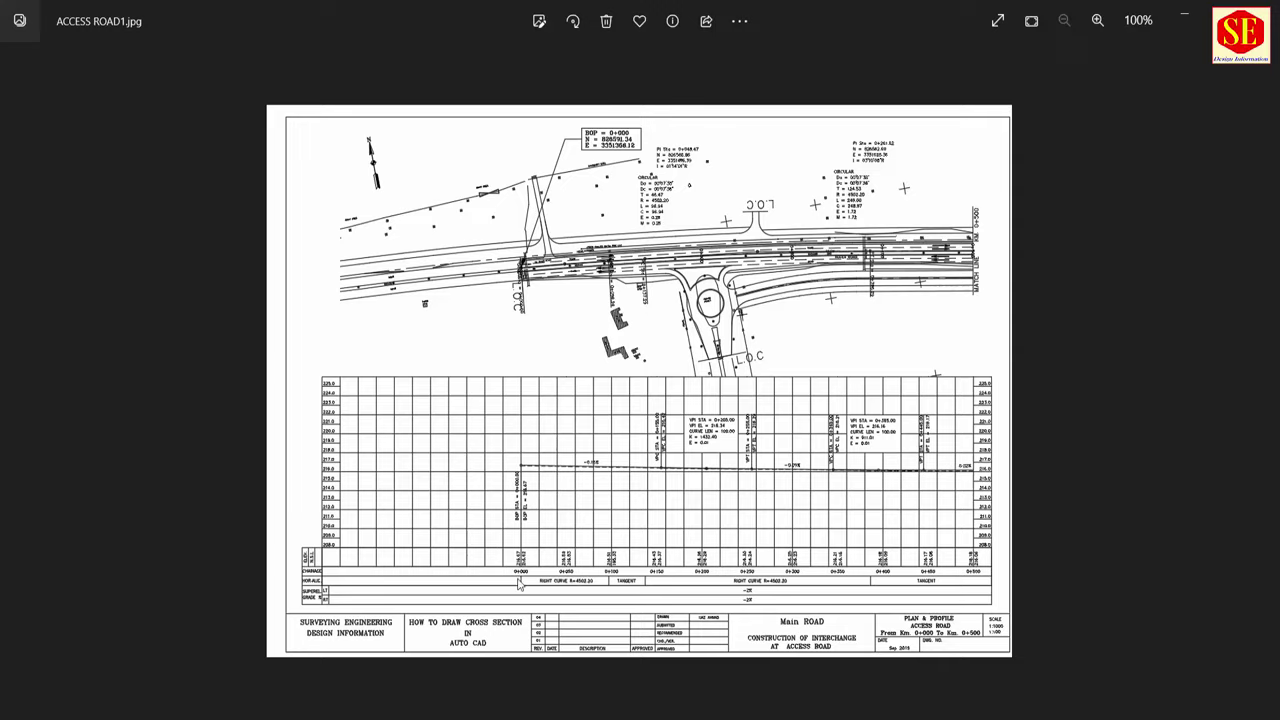
scroll(525, 572, "up", 2)
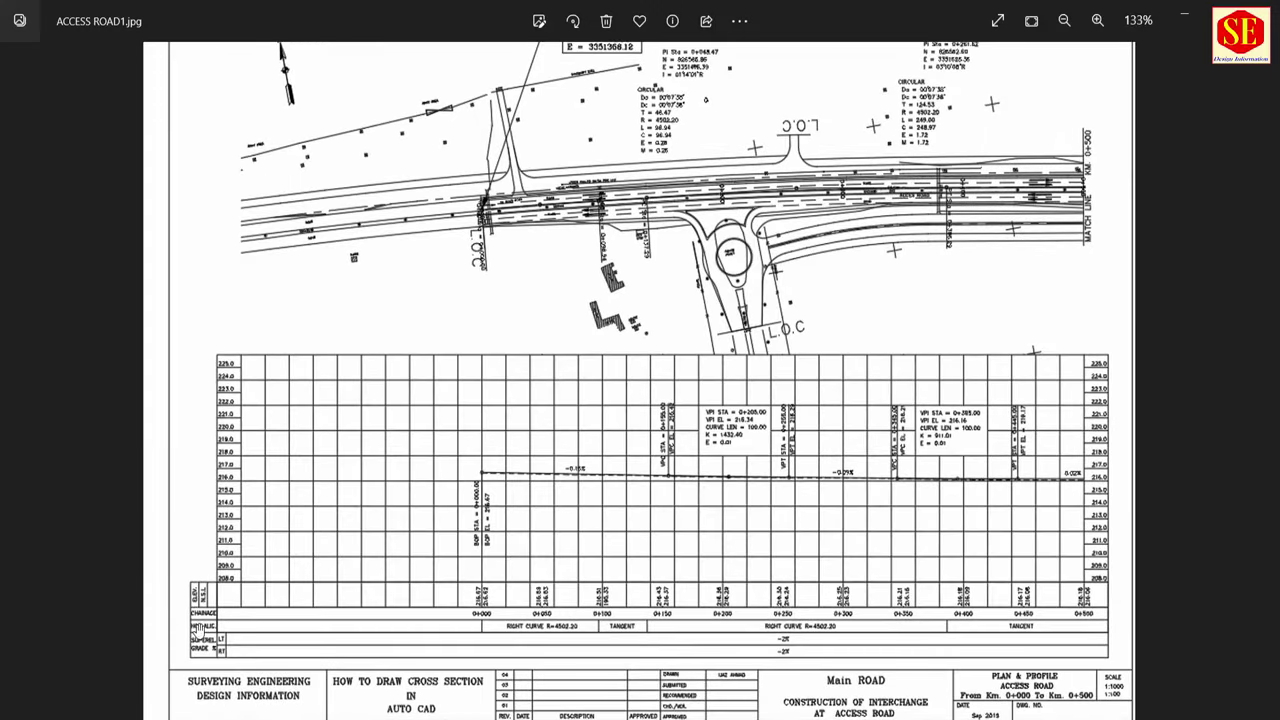
scroll(196, 608, "up", 2)
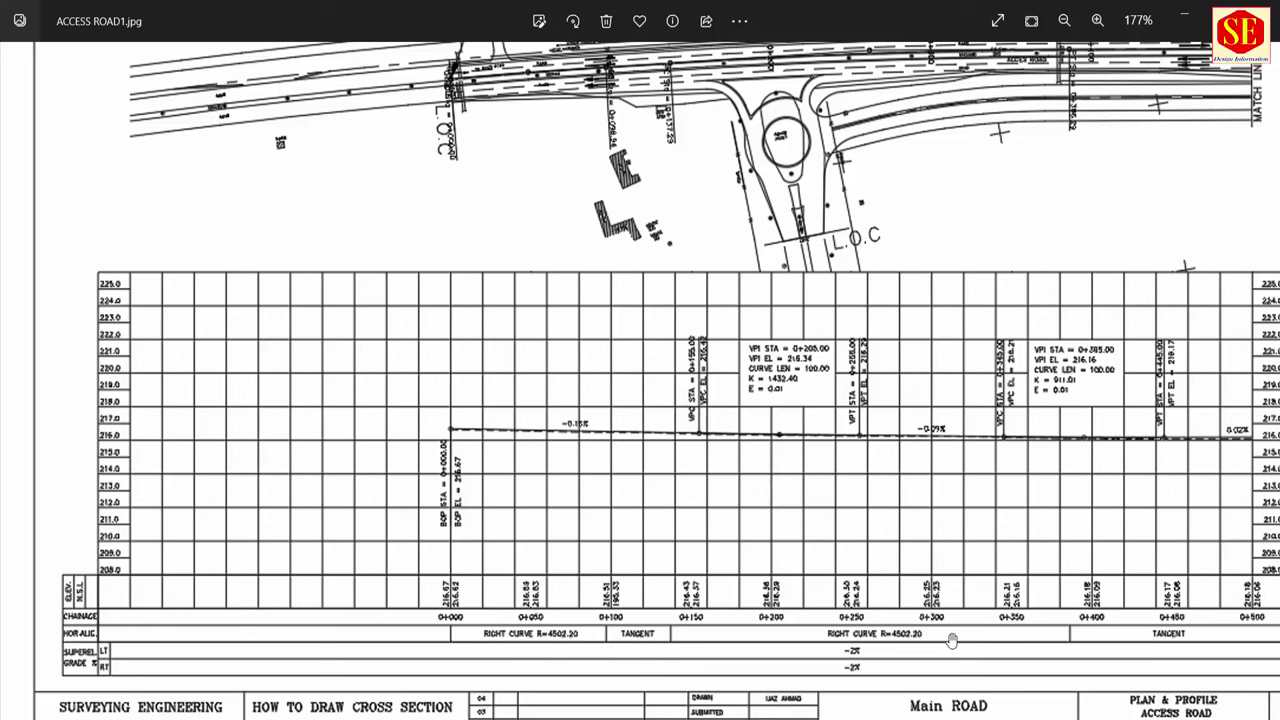
scroll(930, 624, "right", 1)
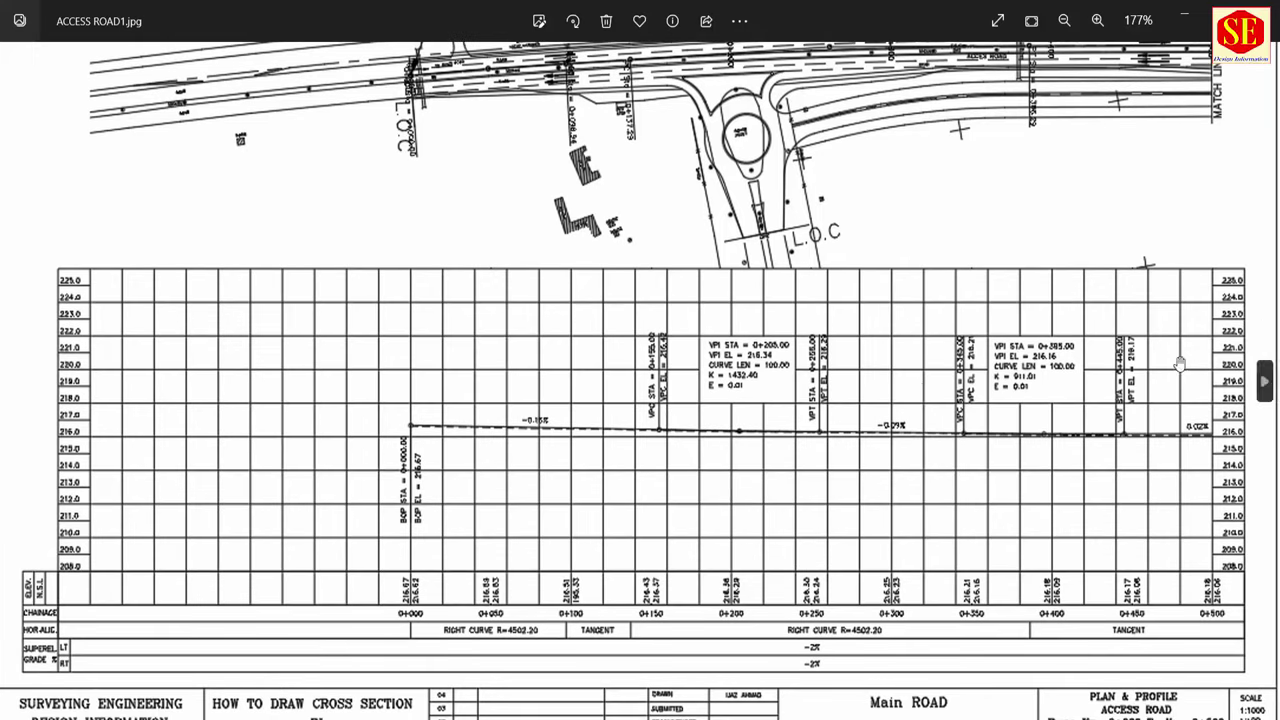
left_click(1267, 381)
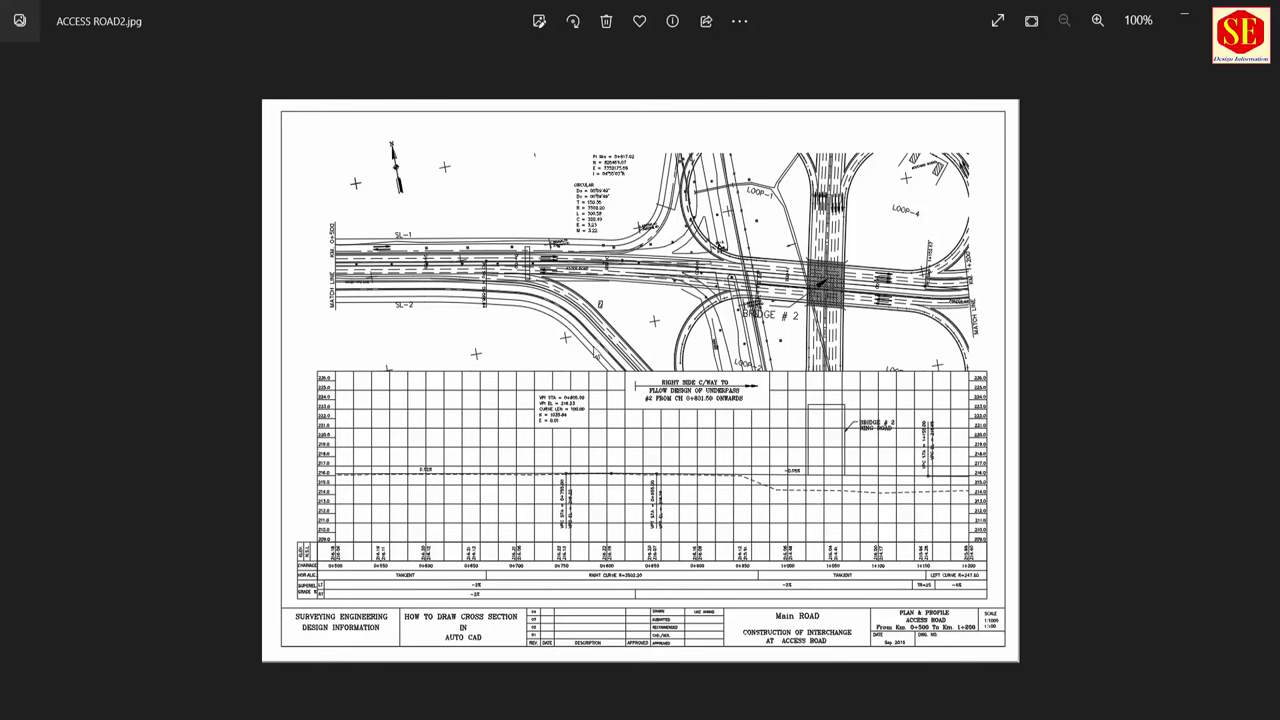
mouse_move(15, 381)
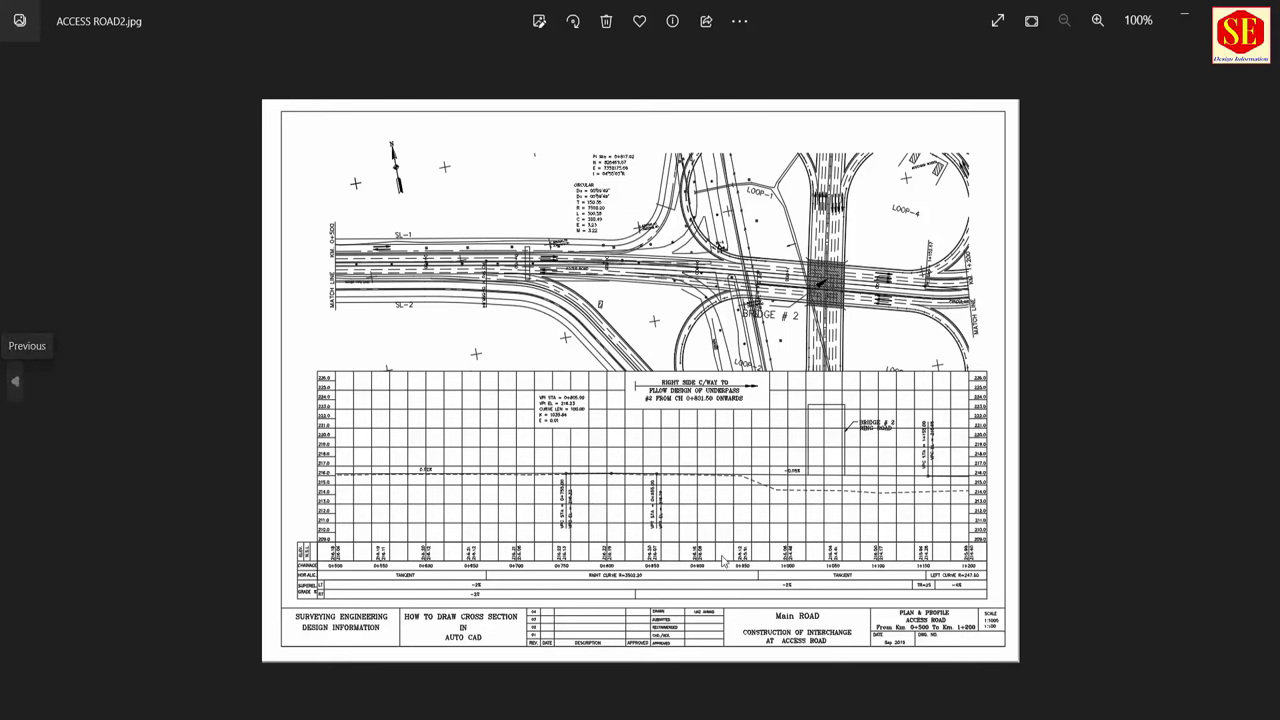
Step back through the photos to the 3+800 level-book page 4.jpeg
left_click(16, 382)
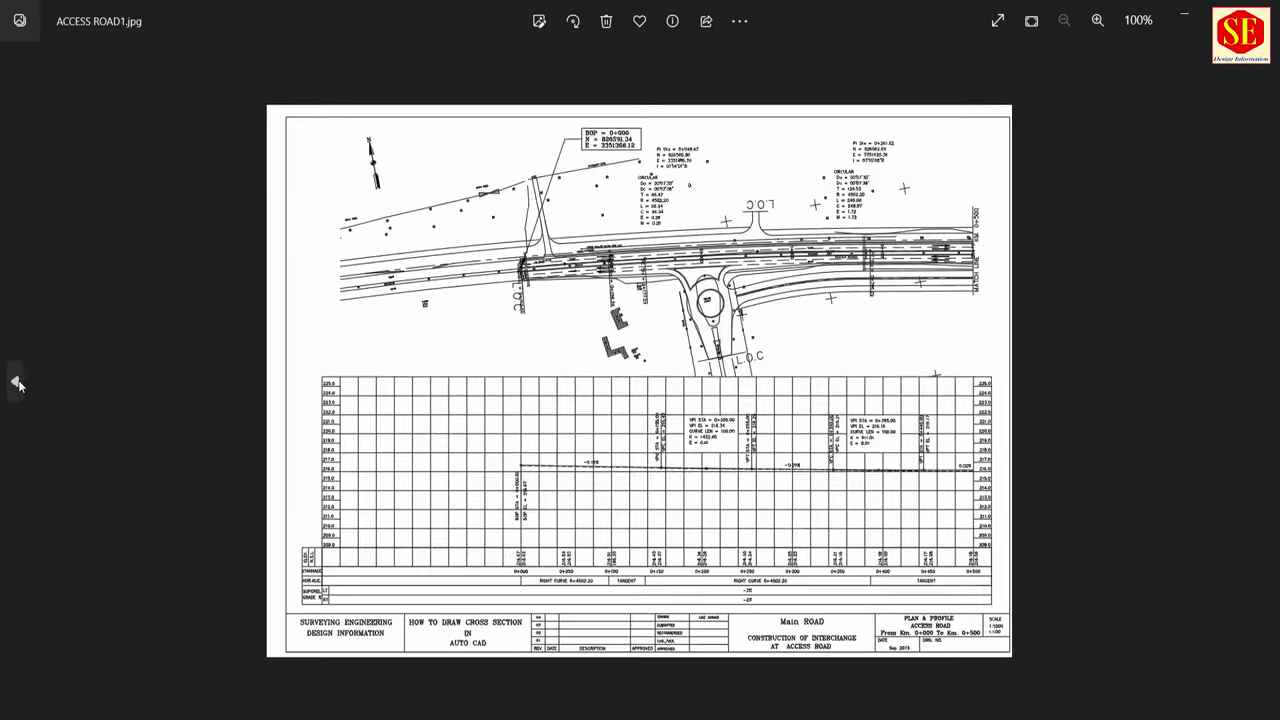
left_click(16, 382)
left_click(16, 382)
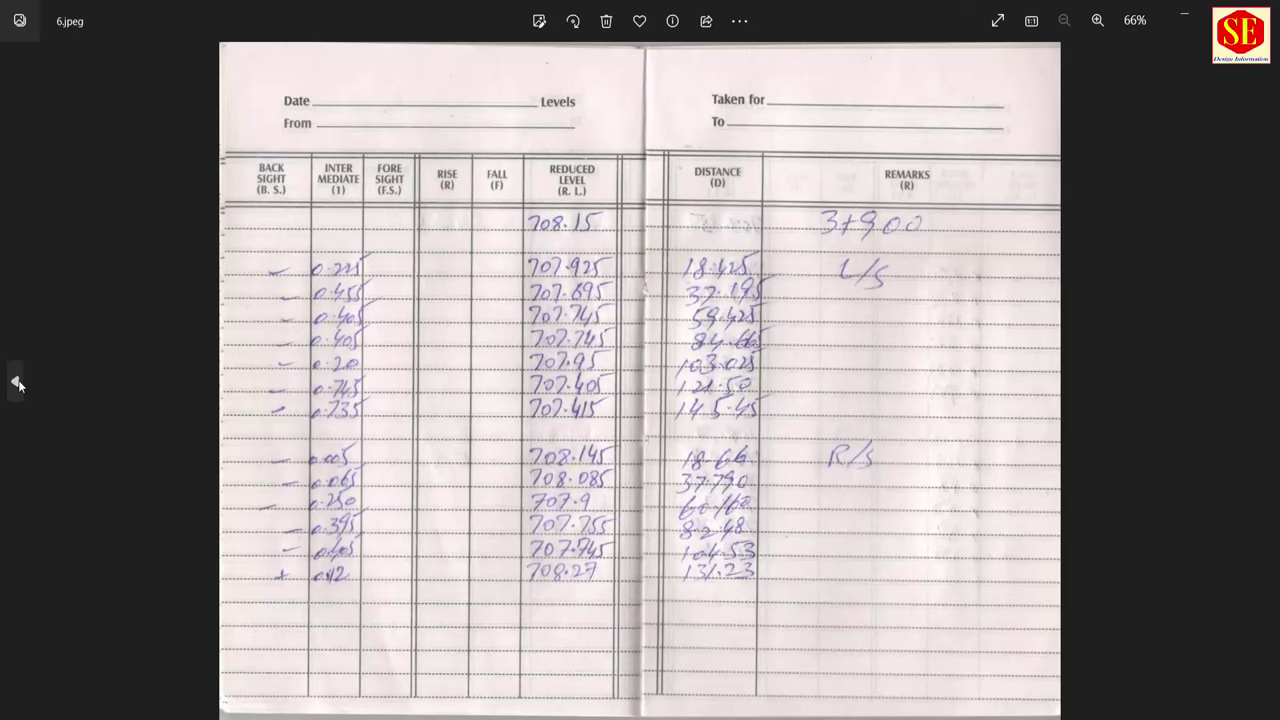
left_click(16, 382)
left_click(16, 382)
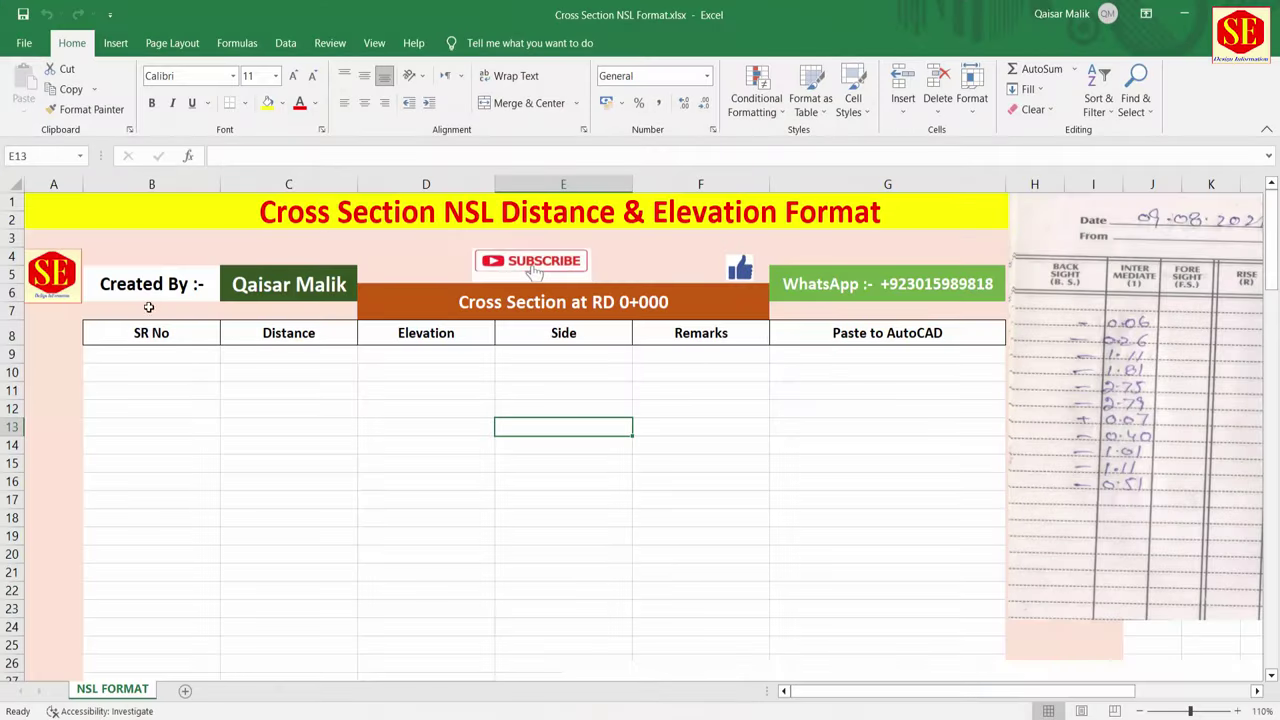
Check the header cells SR No, Distance, Elevation, Side, Remarks and Paste to AutoCAD
left_click(297, 431)
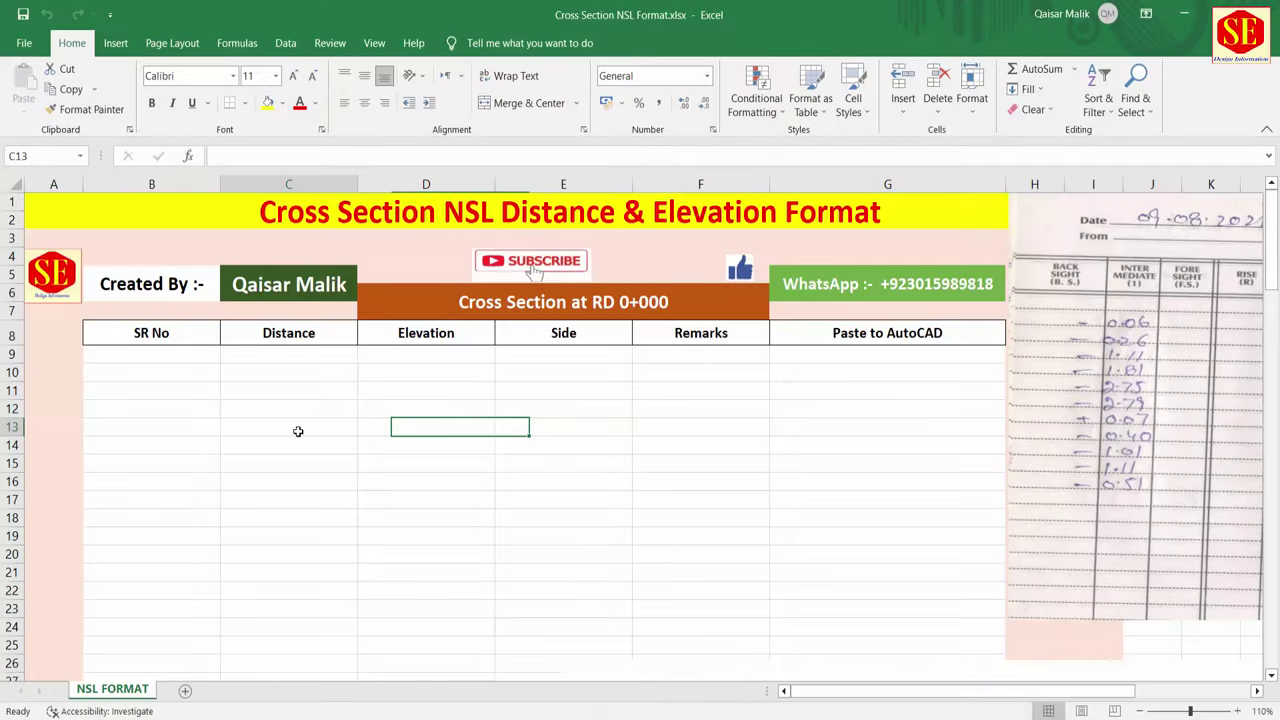
left_click(168, 340)
left_click(281, 341)
left_click(456, 331)
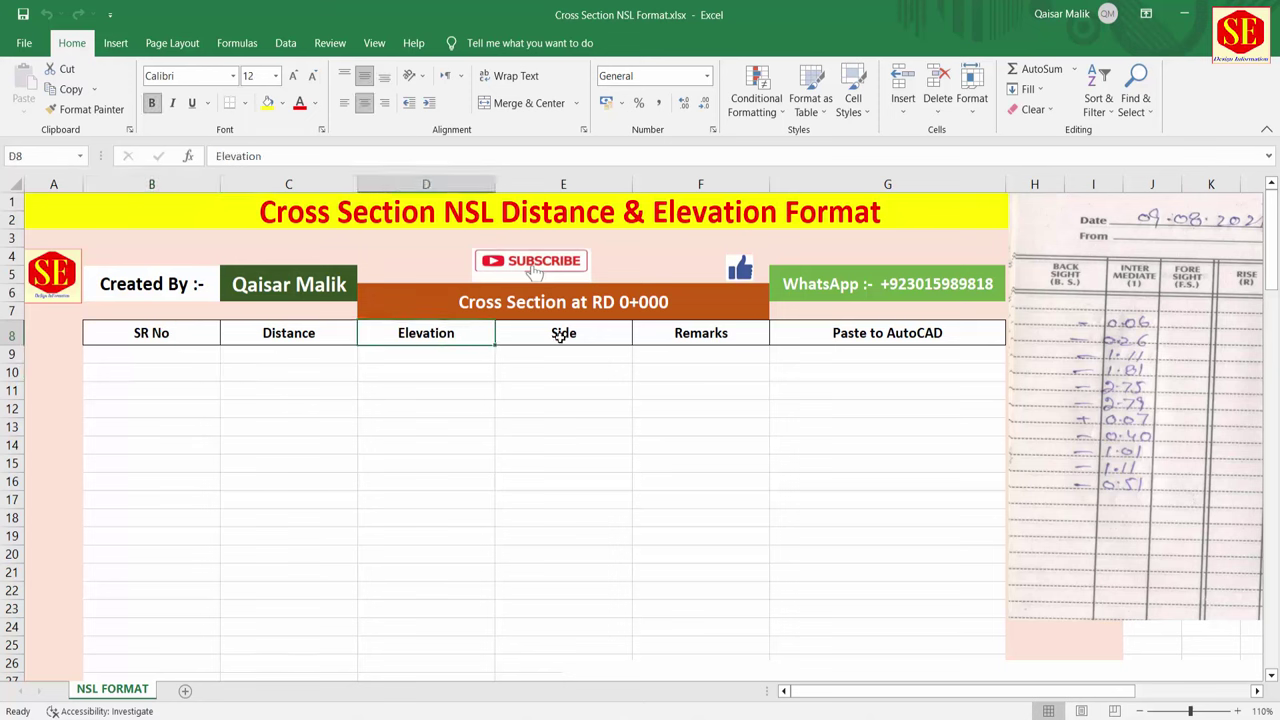
left_click(584, 338)
left_click(690, 335)
left_click(860, 333)
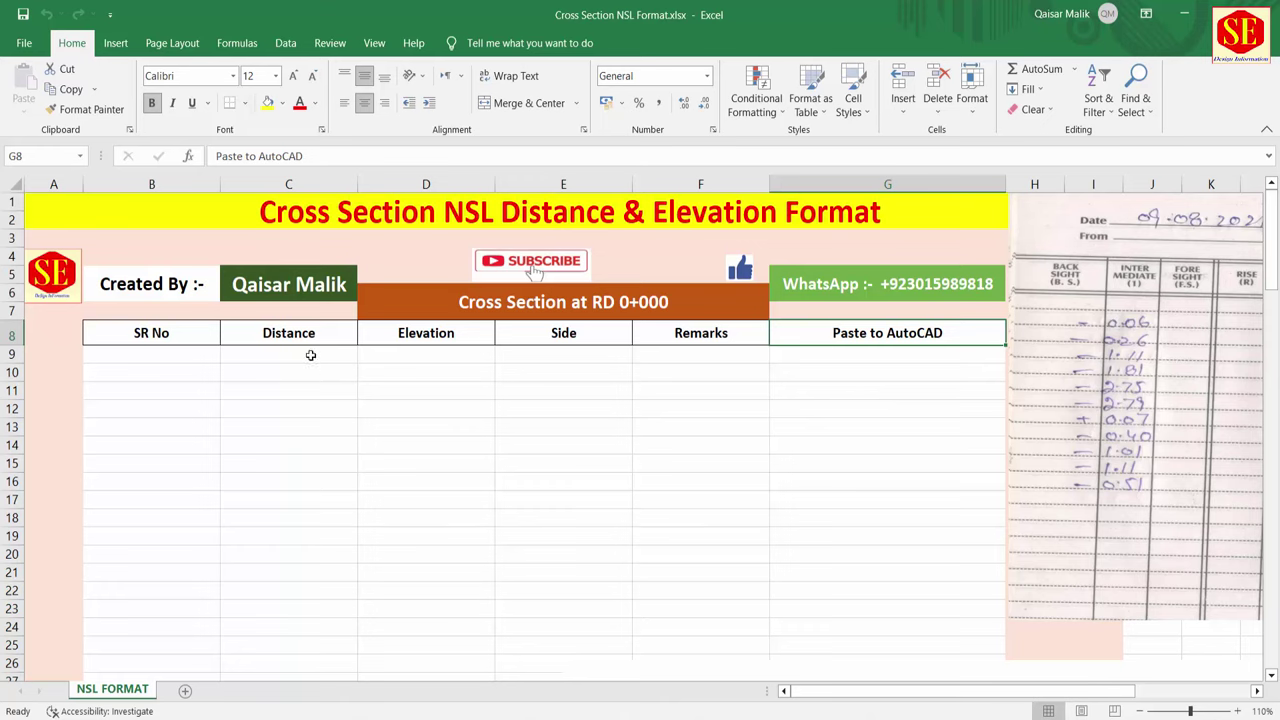
scroll(374, 351, "down", 2)
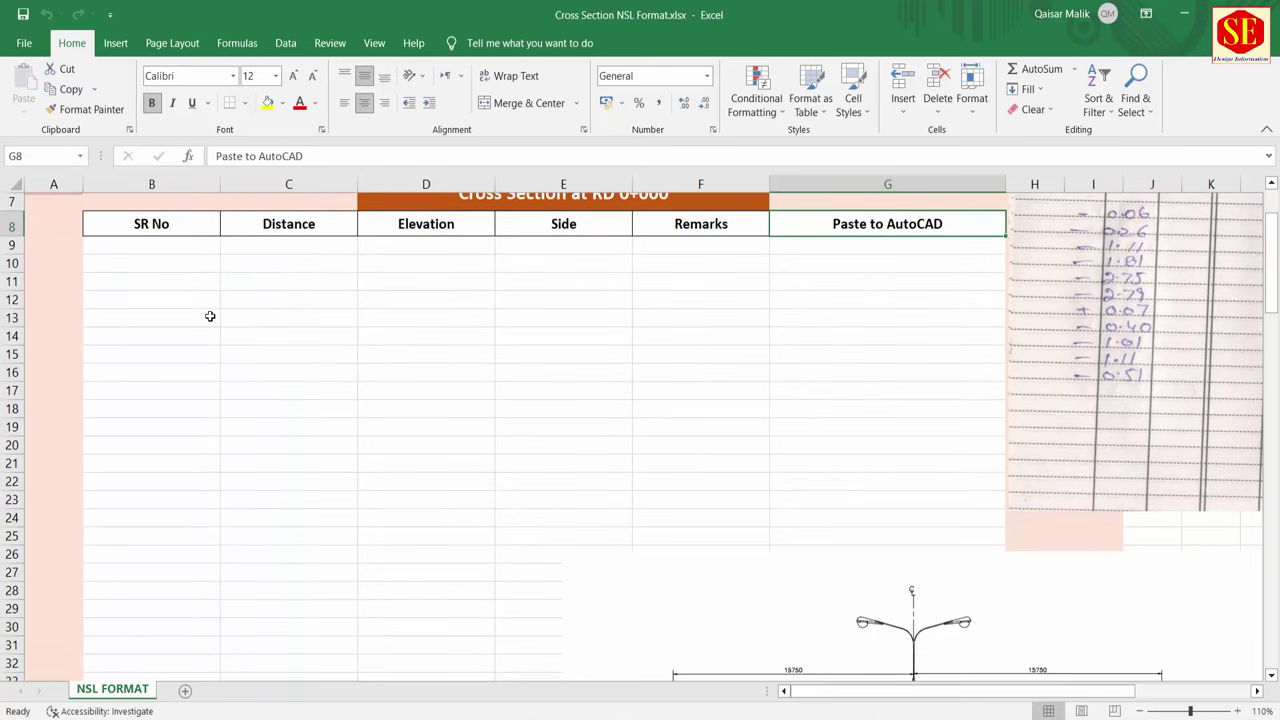
Move the level-book picture to column A below the header rows, around row 15
left_click_drag(1085, 320, 268, 490)
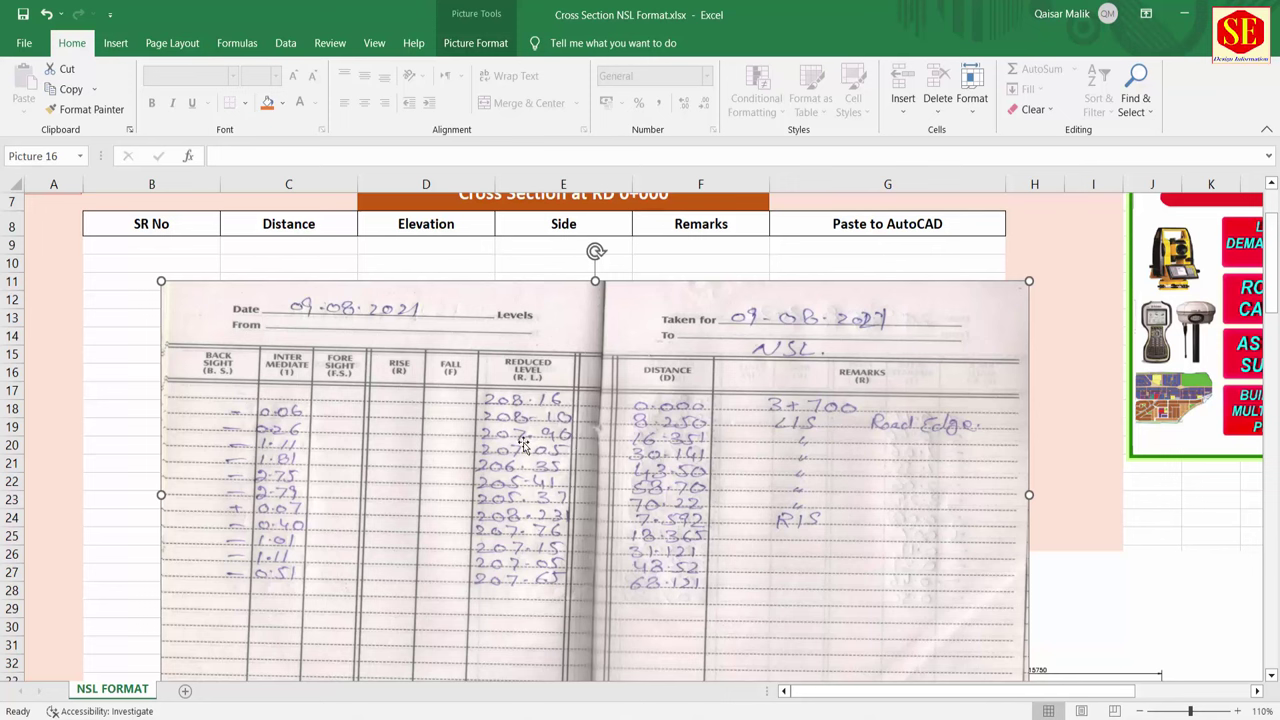
left_click_drag(414, 344, 418, 503)
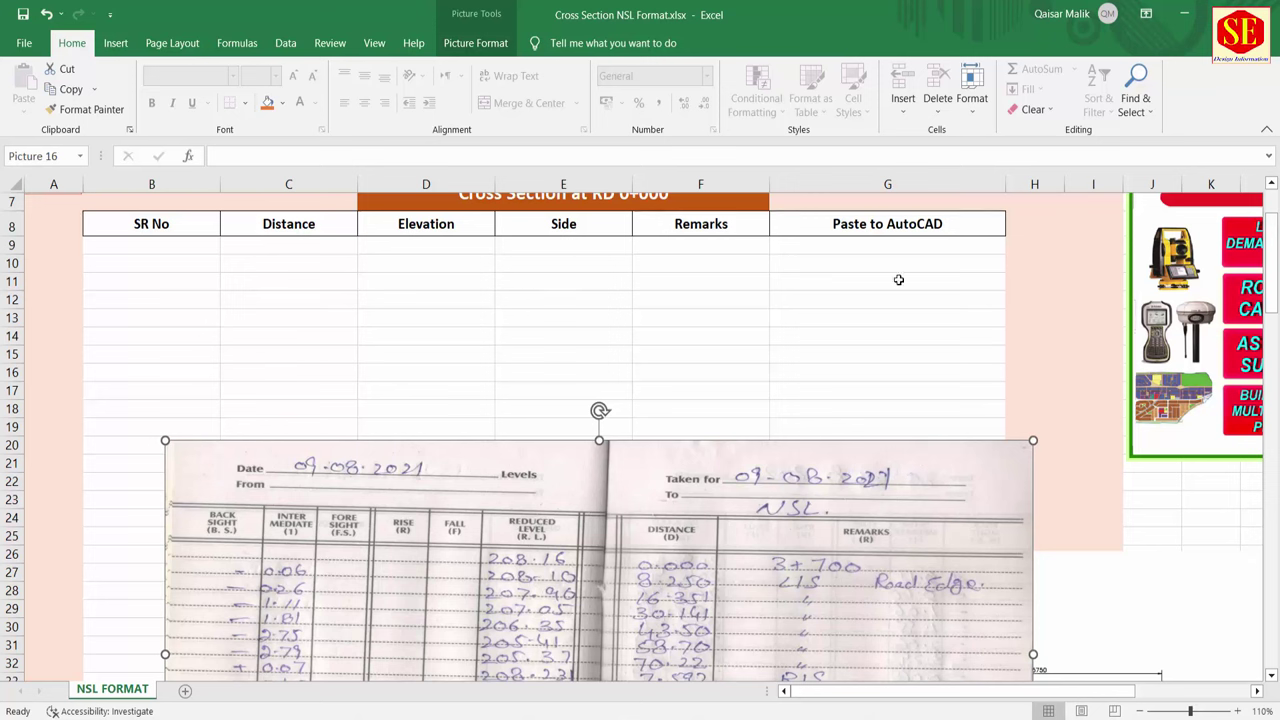
scroll(530, 356, "up", 2)
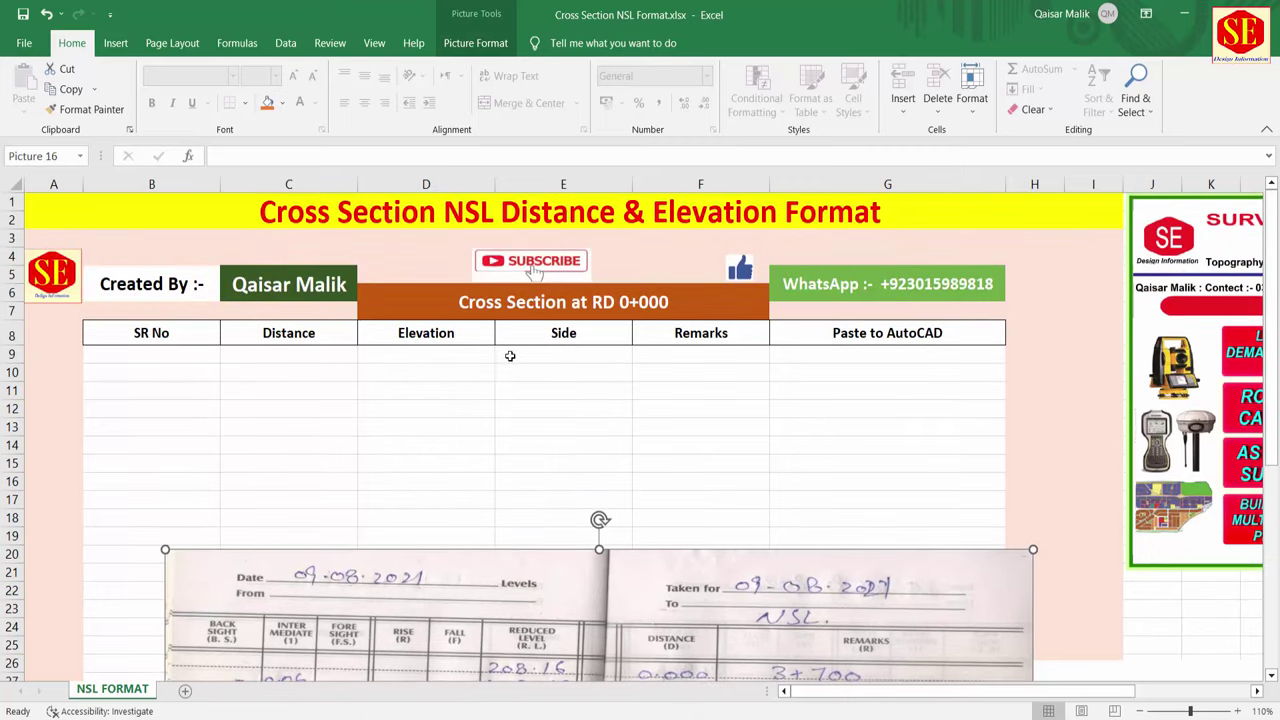
left_click(405, 338)
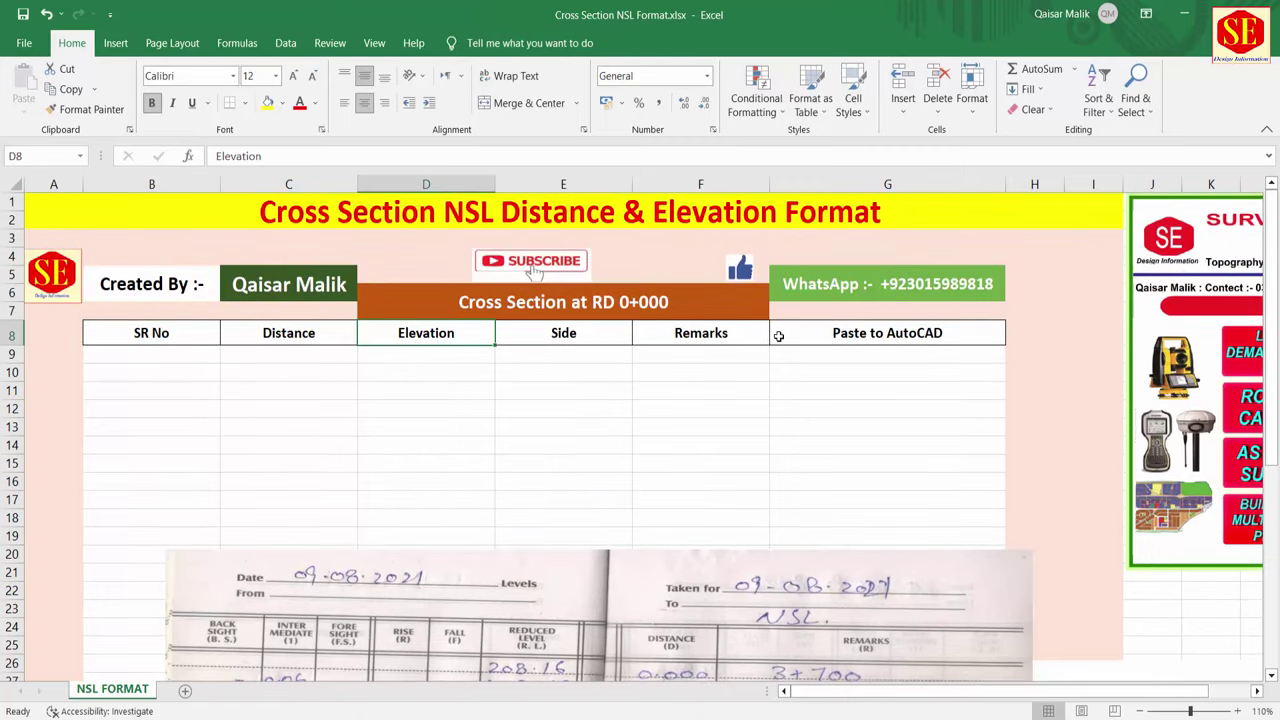
scroll(782, 355, "down", 2)
left_click_drag(551, 590, 420, 516)
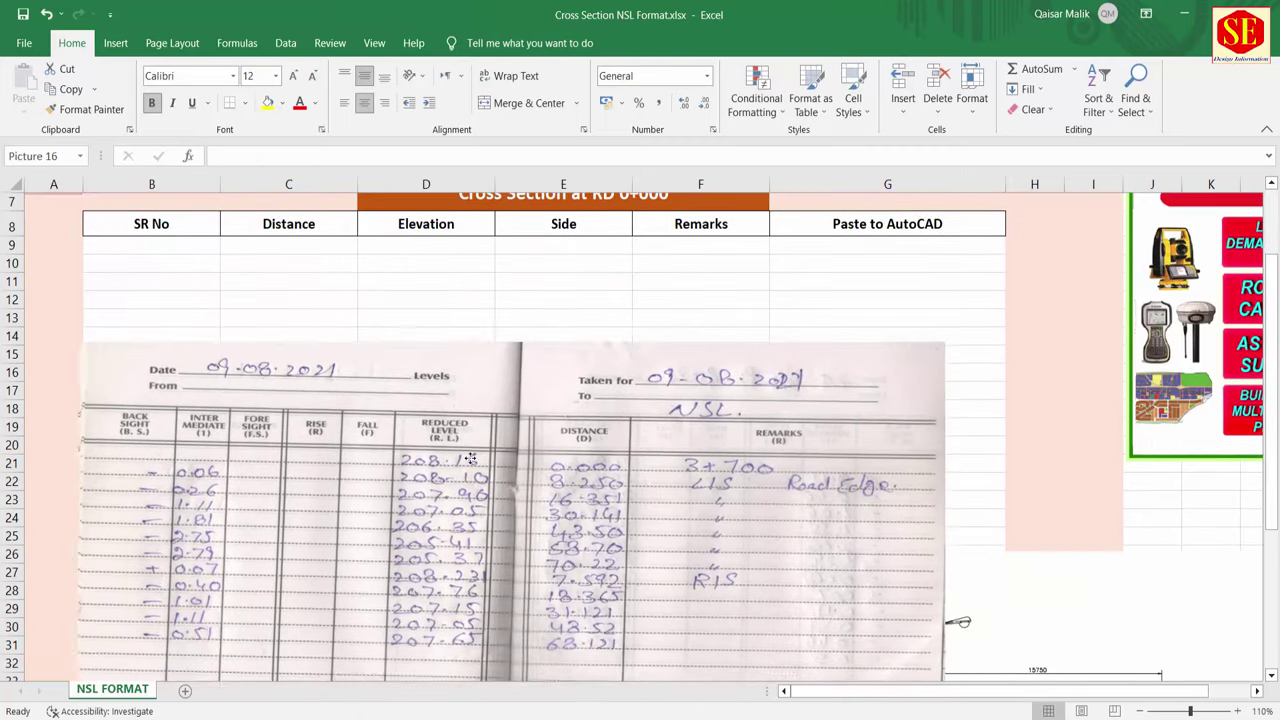
scroll(420, 516, "down", 1)
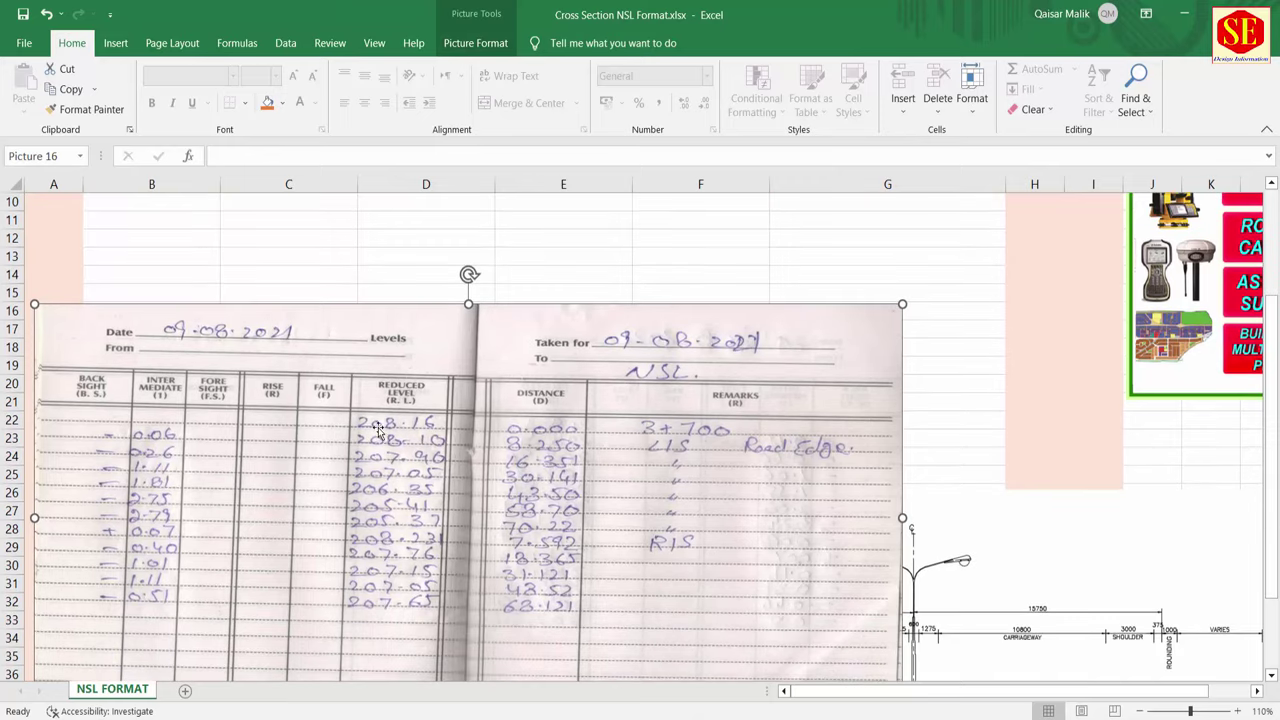
scroll(290, 498, "up", 3)
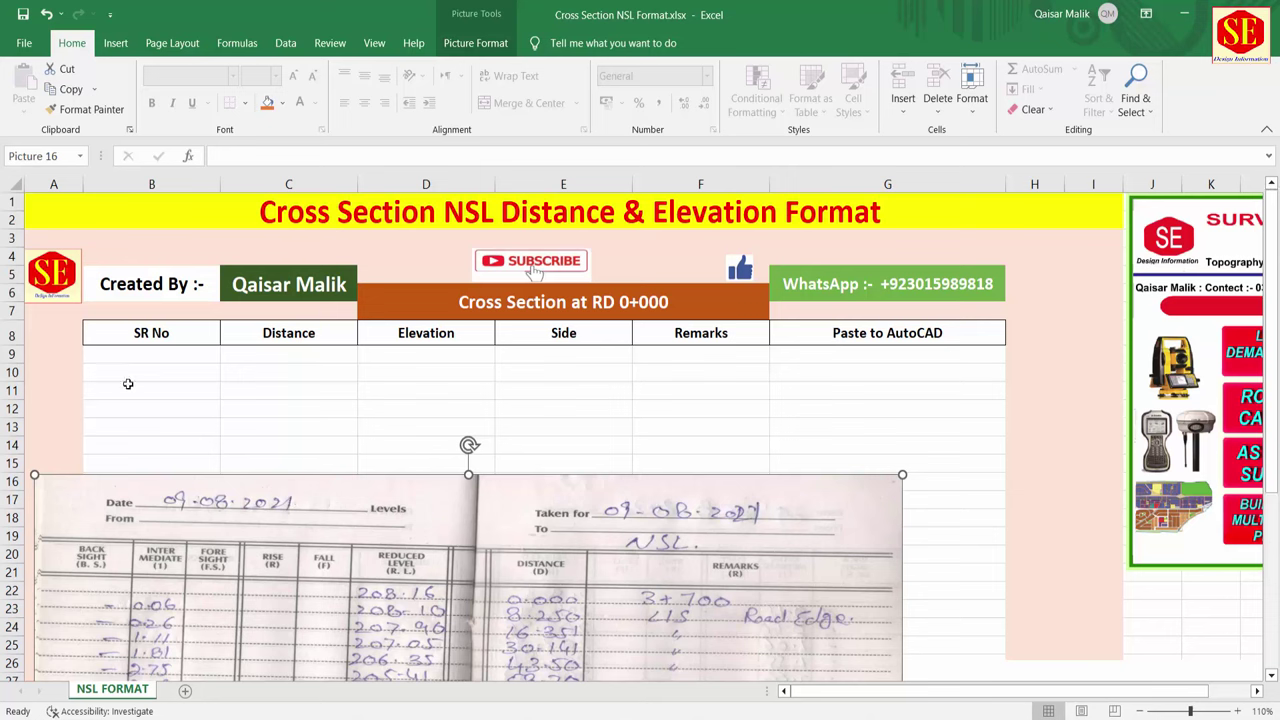
left_click(165, 353)
left_click(635, 302)
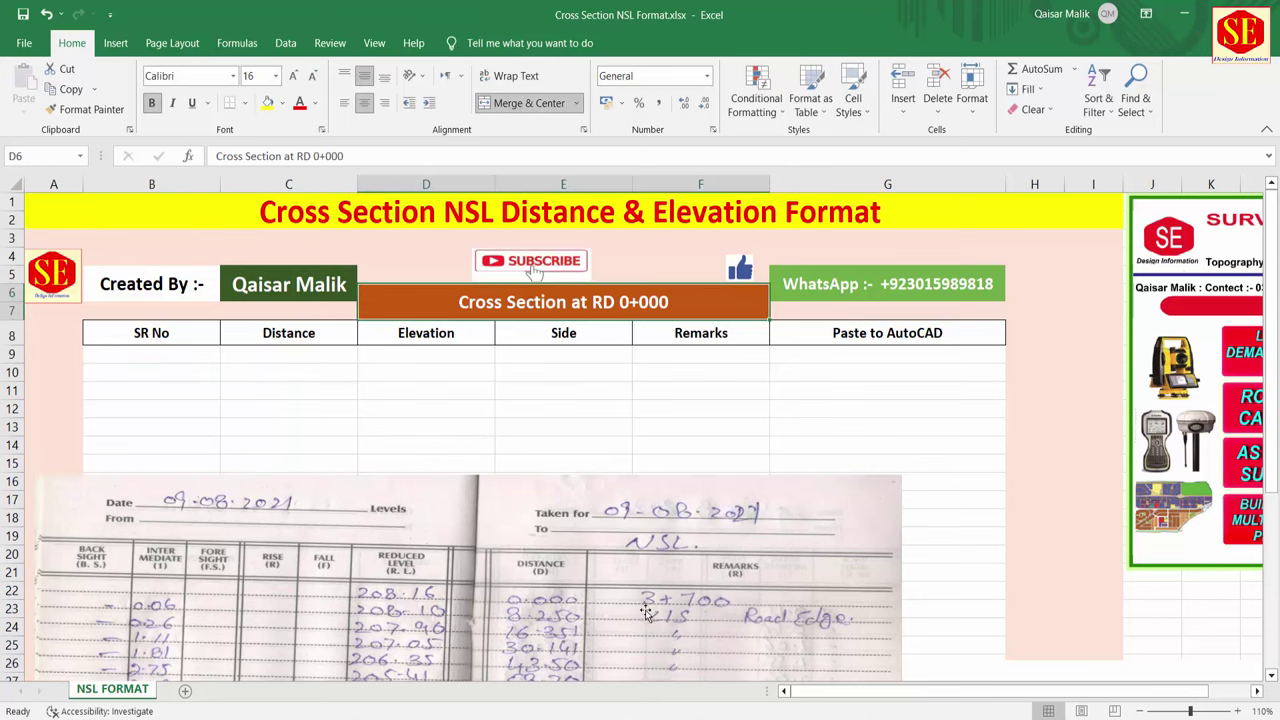
Change the section title to 'Cross Section at RD 3+700'
double_click(673, 303)
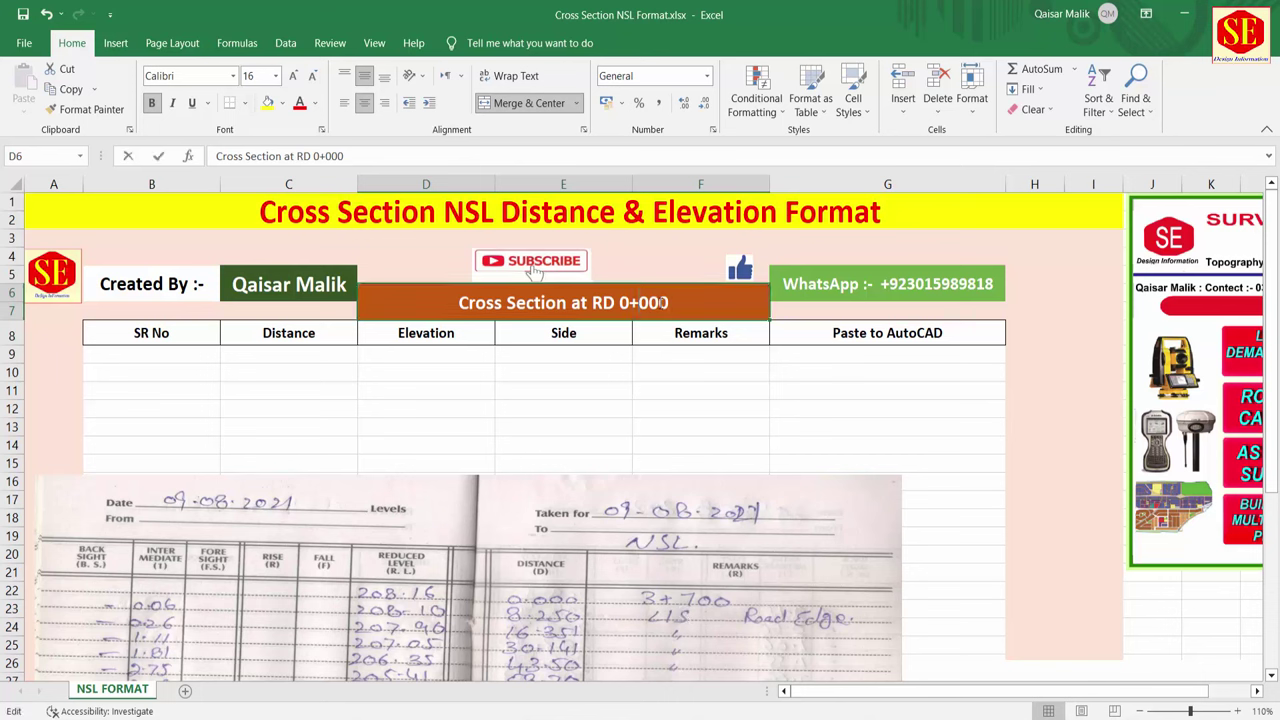
key("BackSpace")
key("BackSpace")
key("BackSpace")
key("BackSpace")
key("BackSpace")
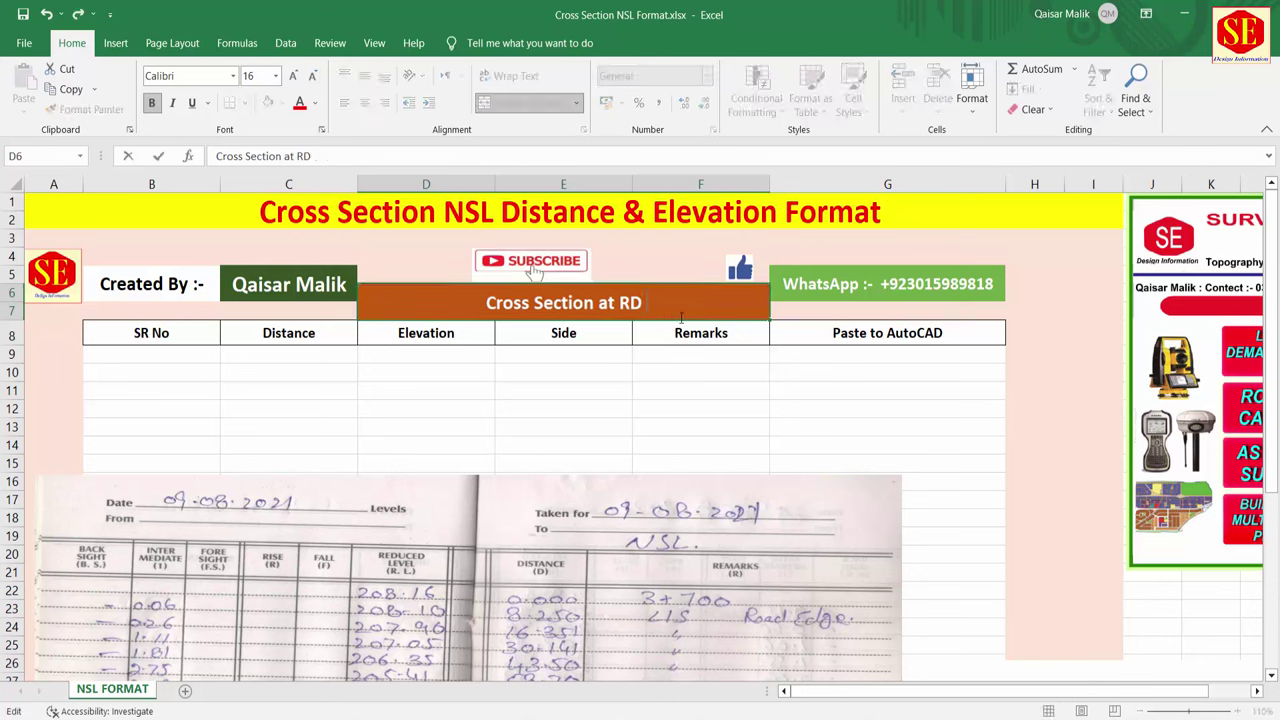
type("3+700")
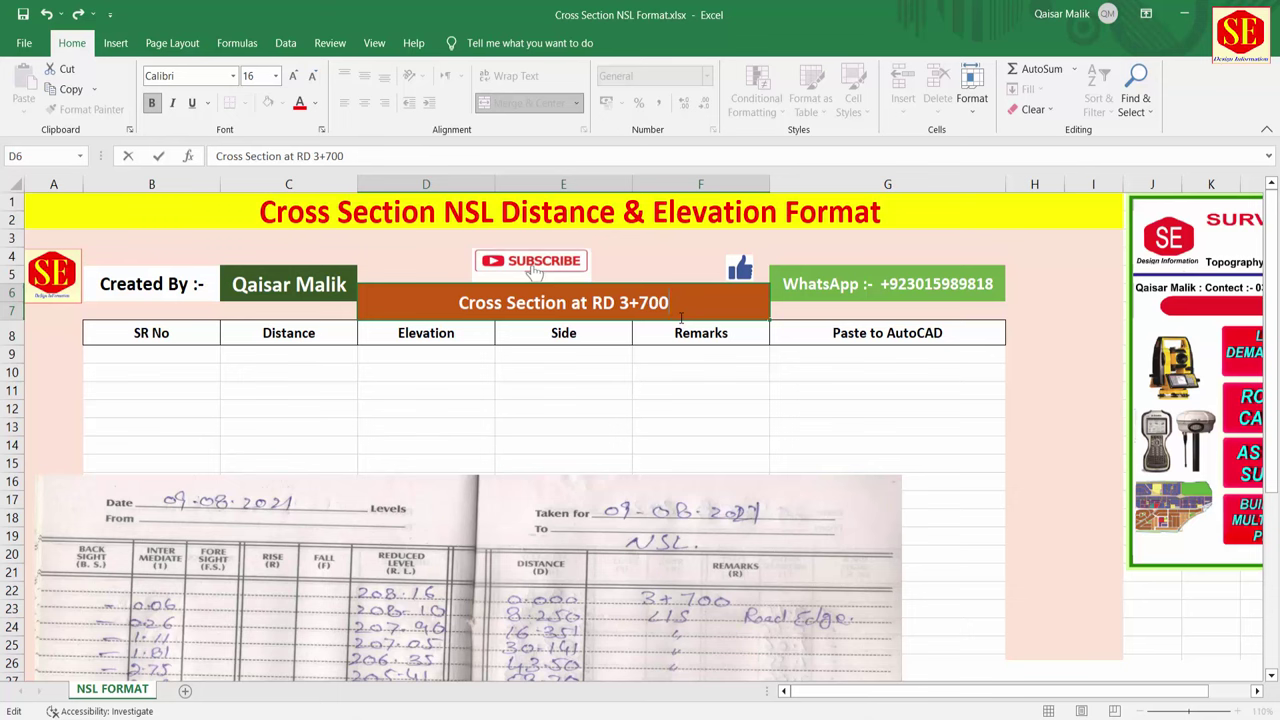
key("Return")
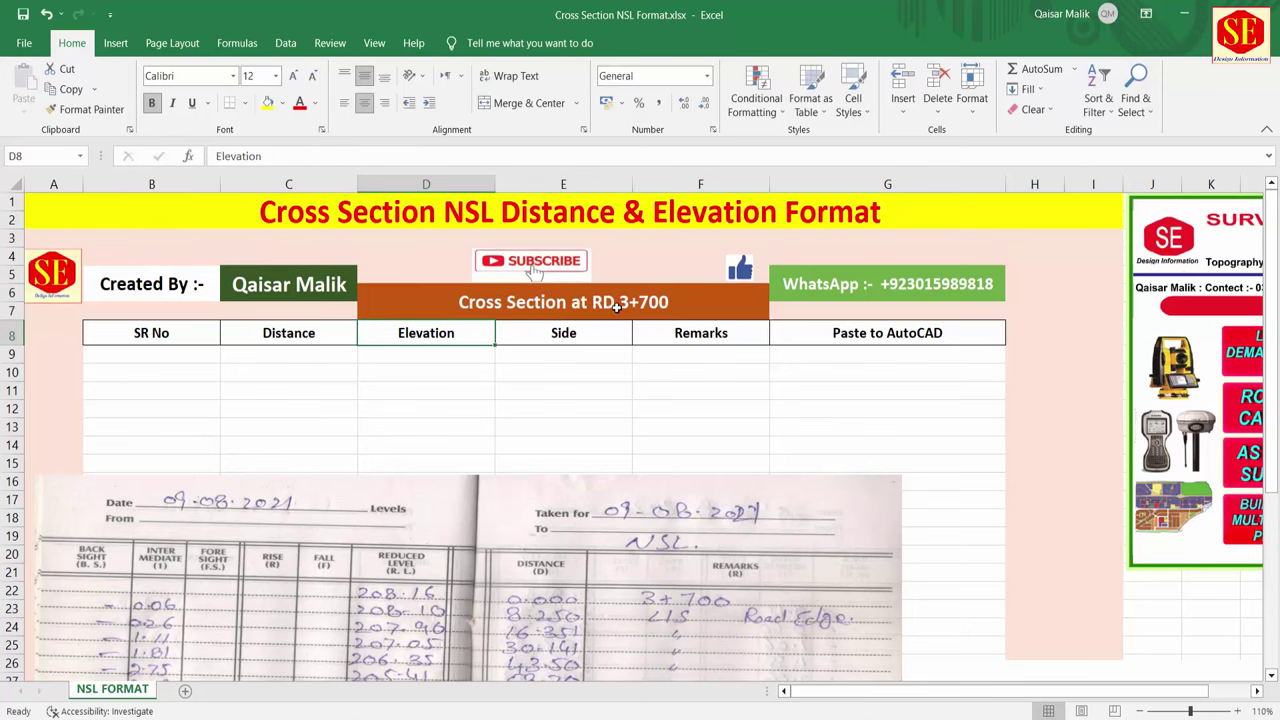
left_click(617, 307)
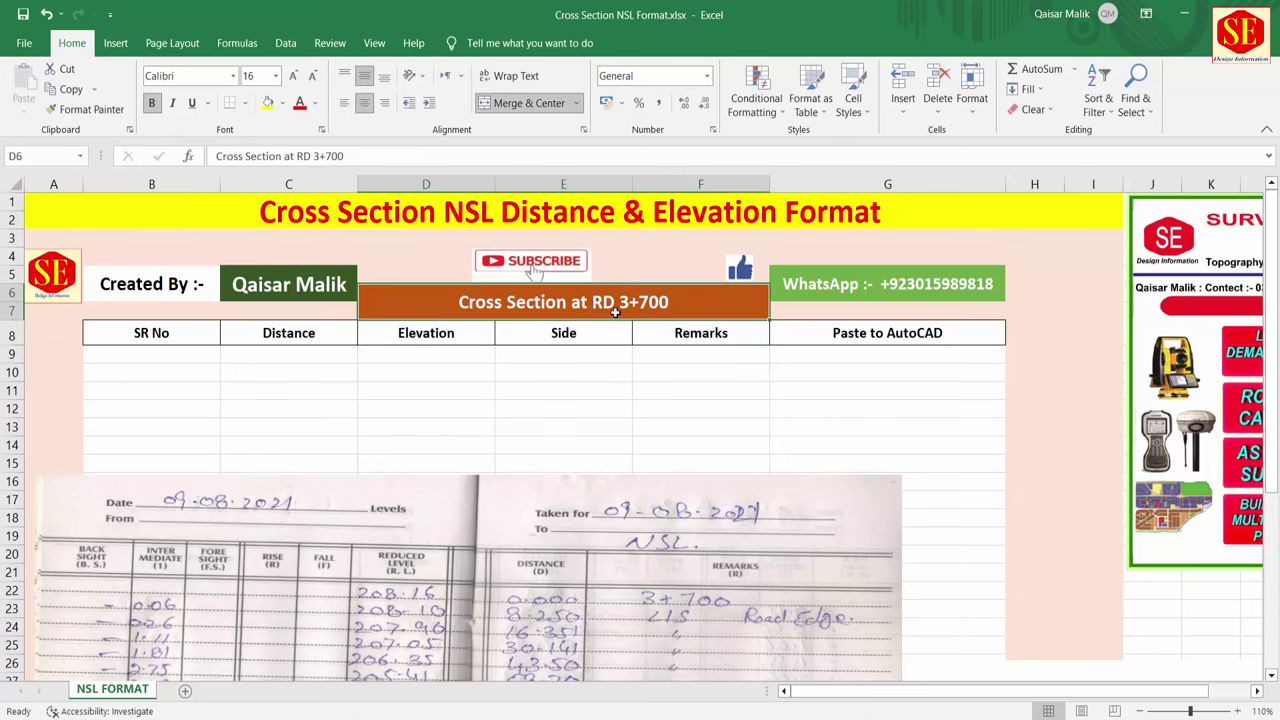
Shrink the level-book picture and settle it beside the table over rows 9–28
scroll(603, 406, "down", 2)
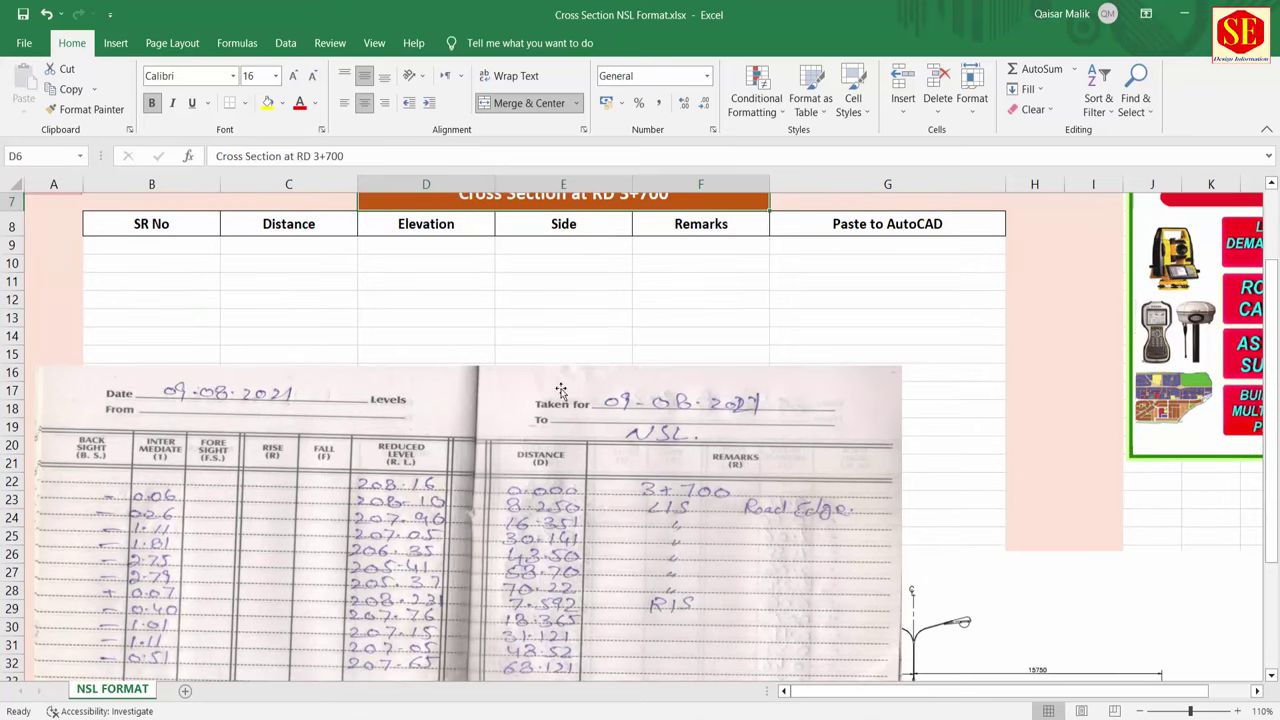
left_click(120, 243)
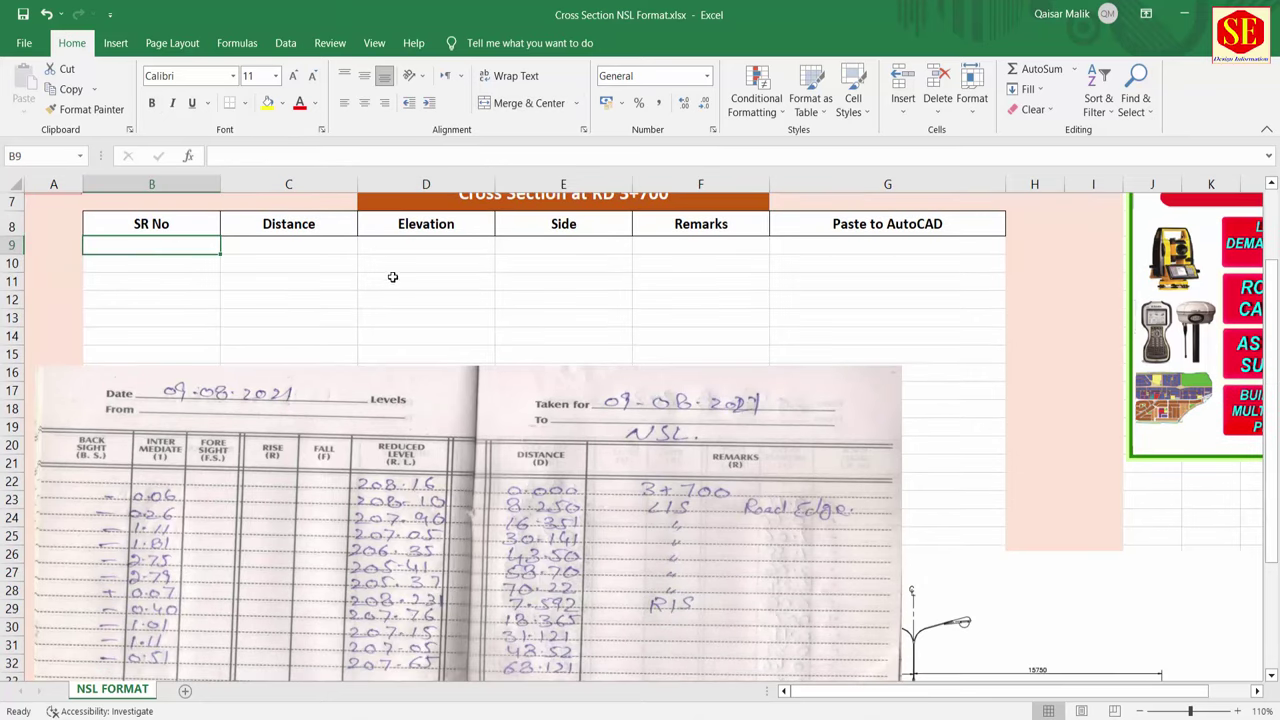
left_click(100, 390)
left_click_drag(34, 364, 265, 450)
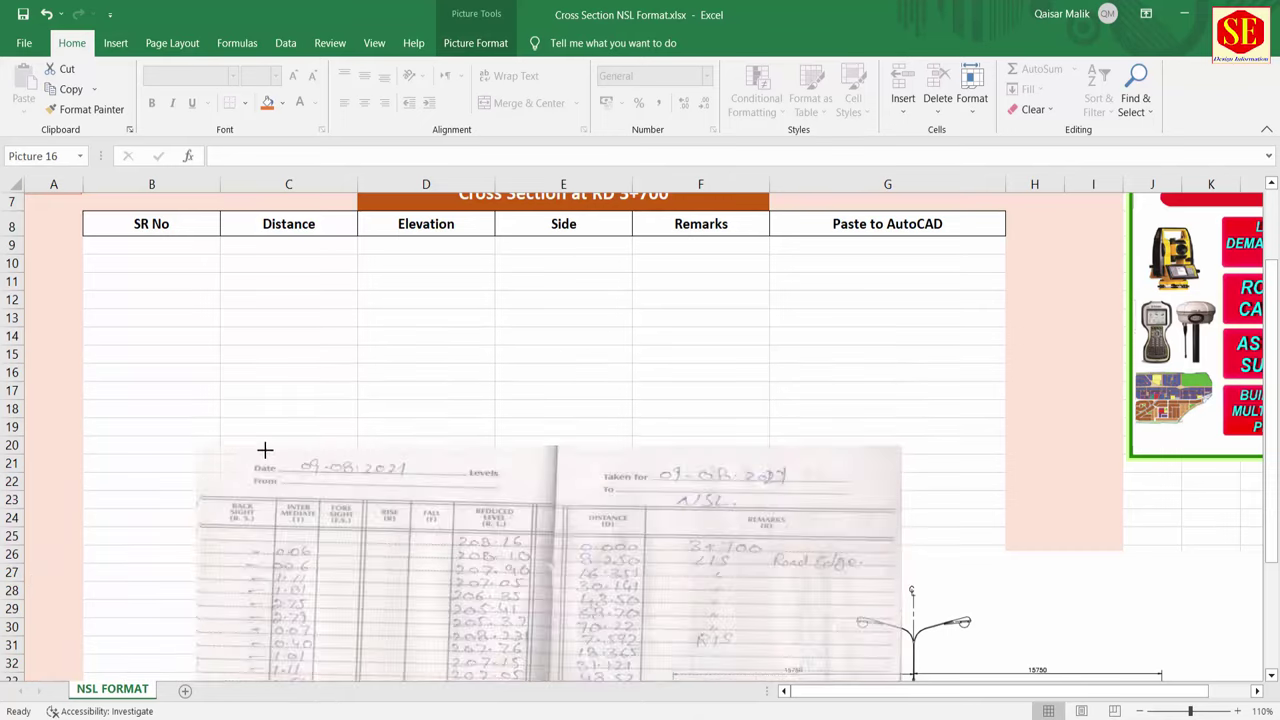
mouse_move(338, 508)
left_mouse_down()
mouse_move(855, 298)
mouse_move(717, 304)
left_mouse_up()
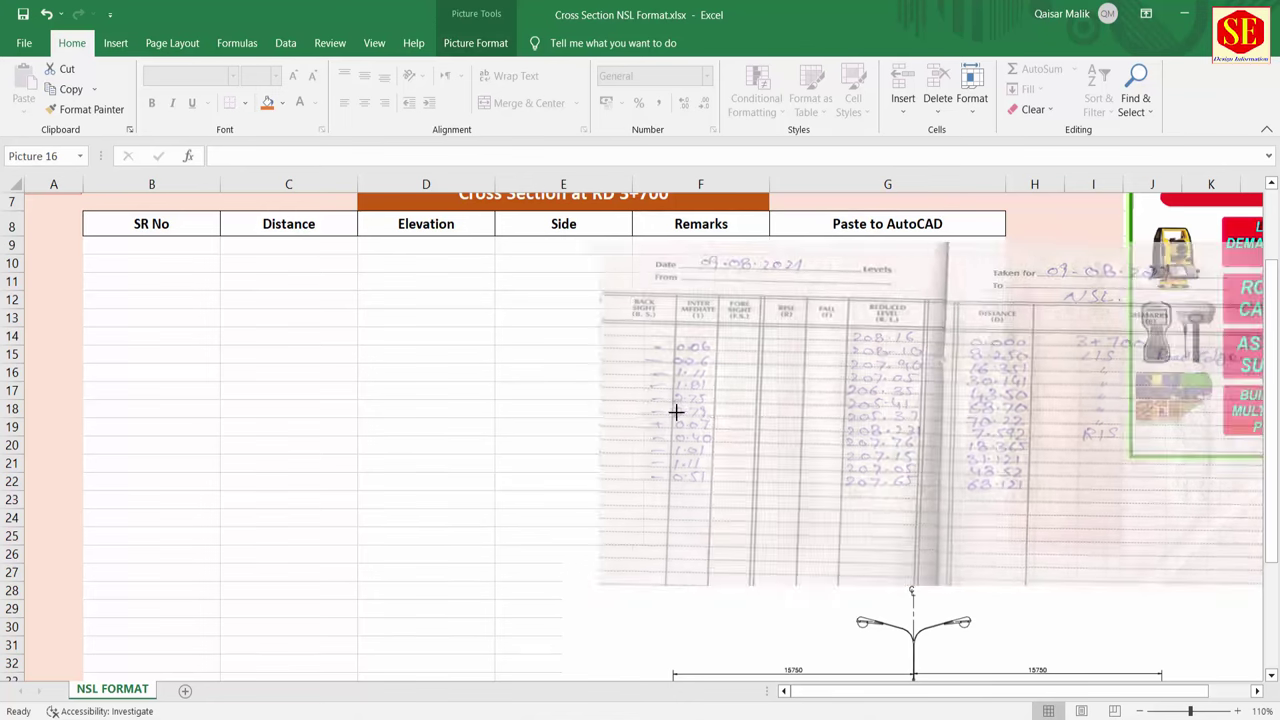
left_click_drag(886, 317, 723, 340)
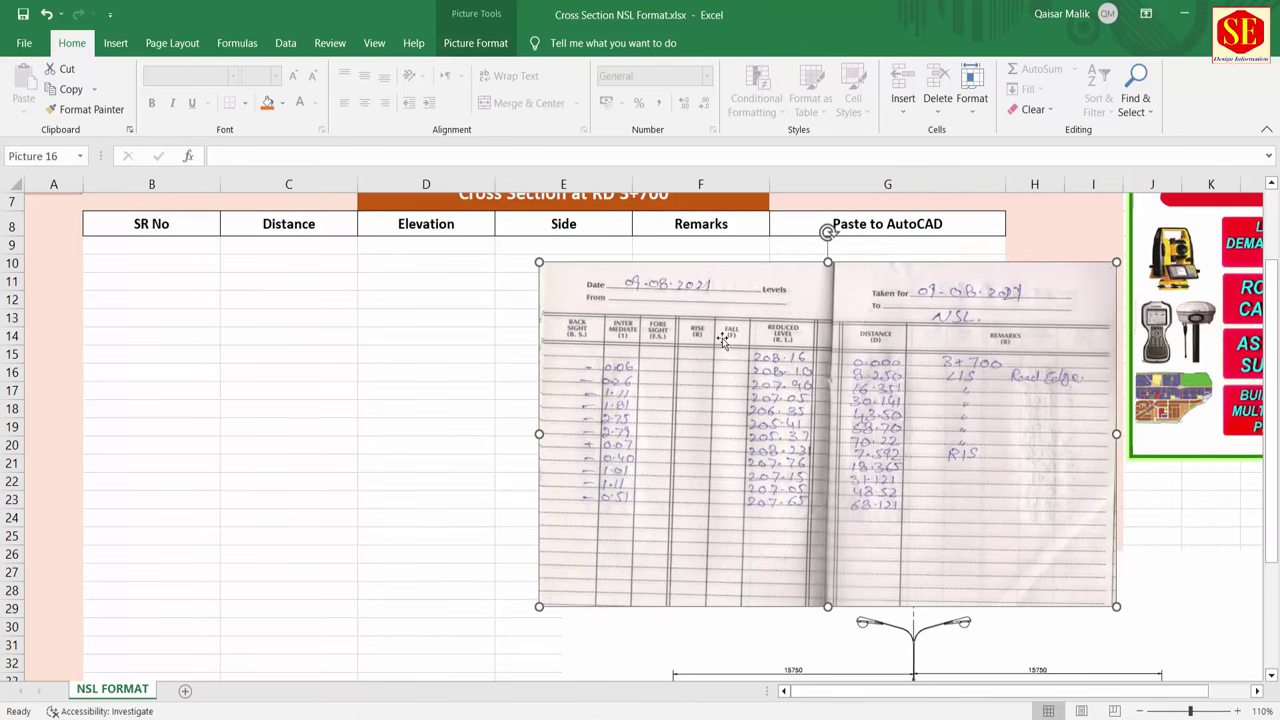
Fill SR No cells B9:B28 with 1 to 20 by extending a 1, 2, 3 series
left_click(141, 247)
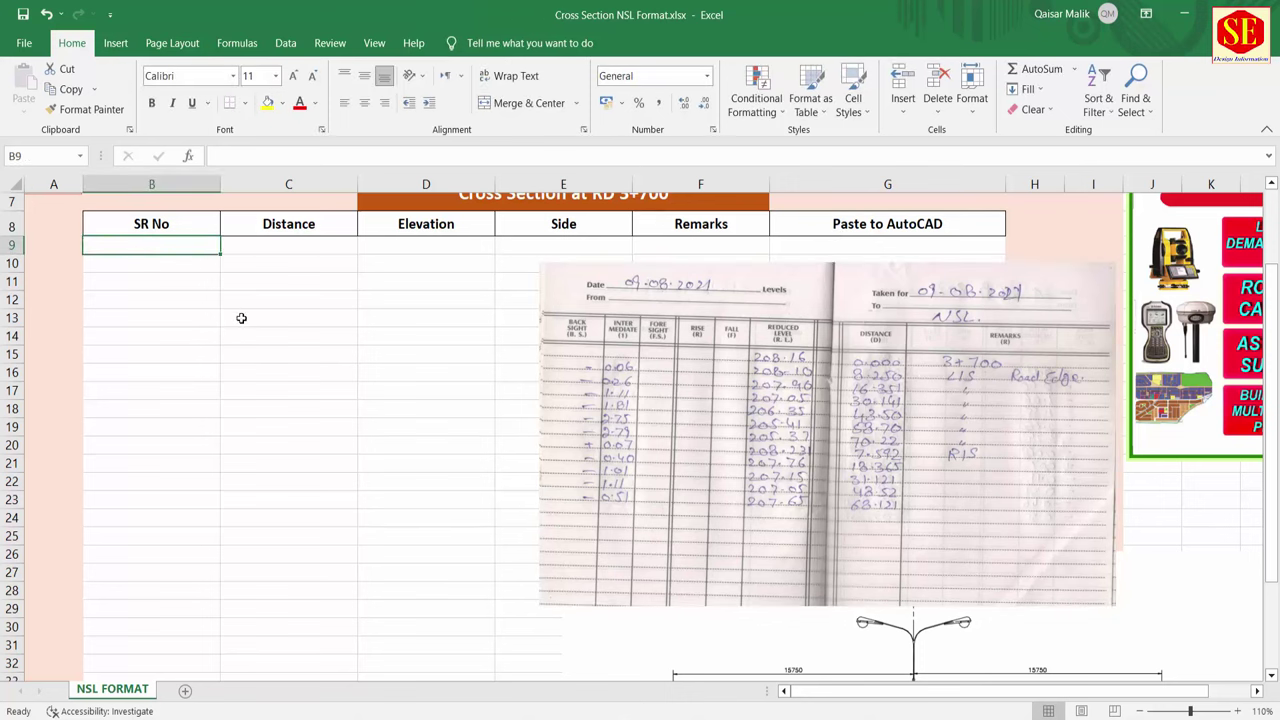
type("1")
key("Return")
type("2")
key("Return")
type("3")
key("Return")
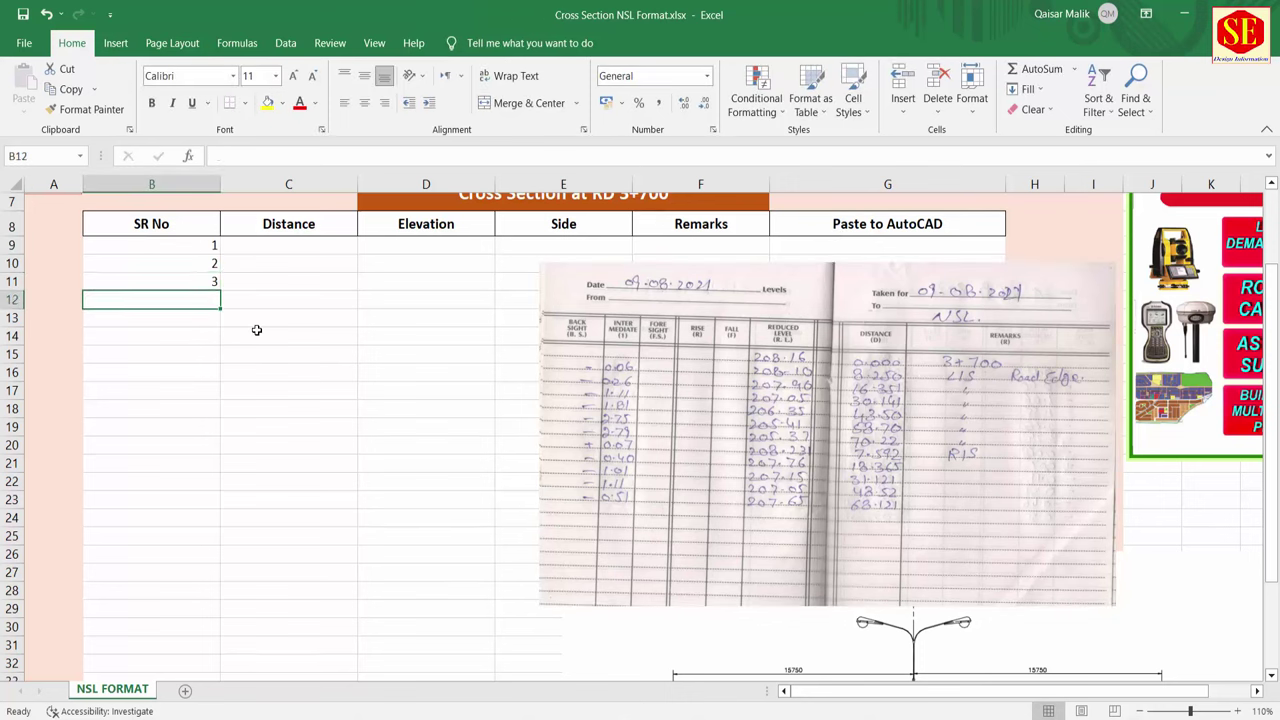
left_click_drag(194, 263, 208, 600)
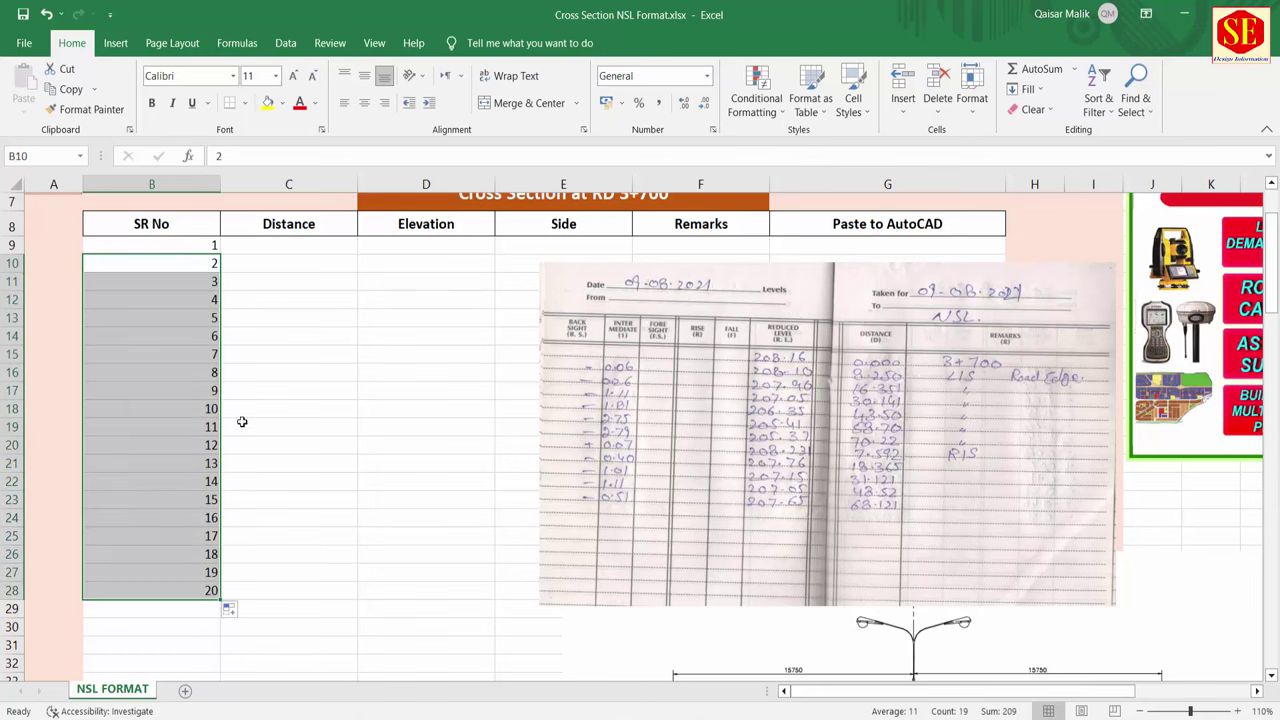
left_click(283, 249)
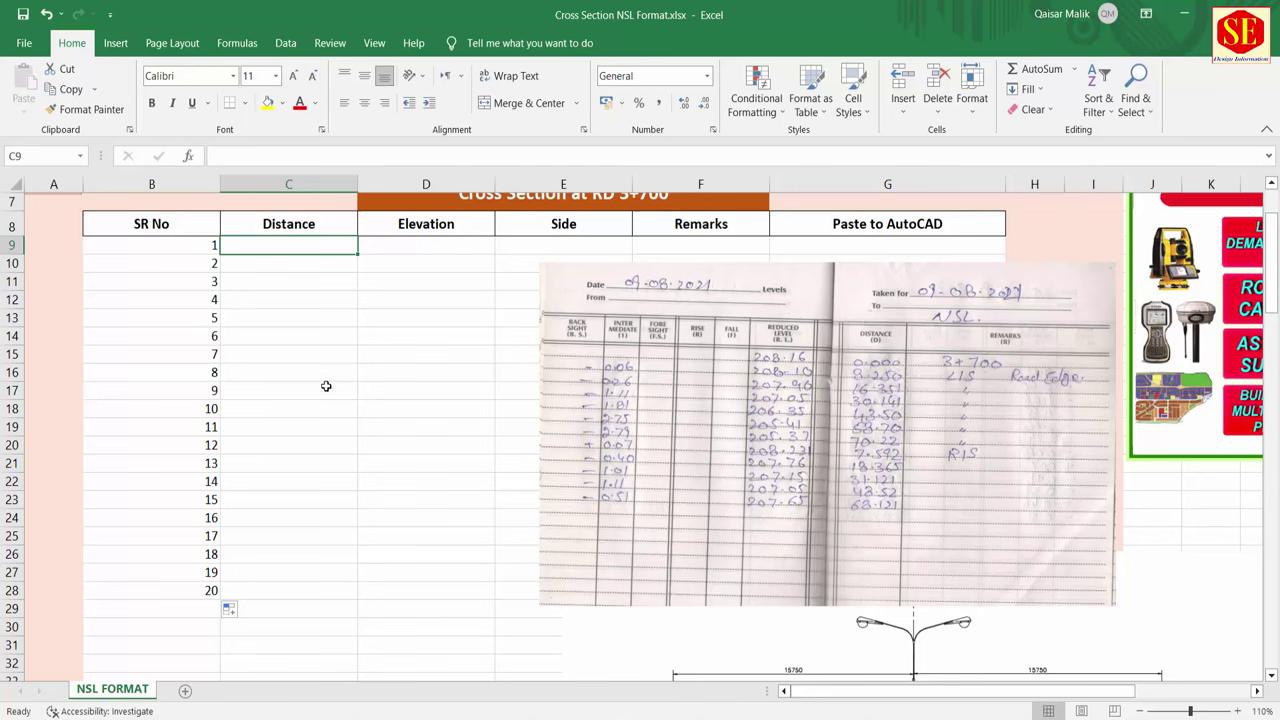
Record SR 1 in row 9: distance -70.22, elevation 205.37, side LS
type("-70.")
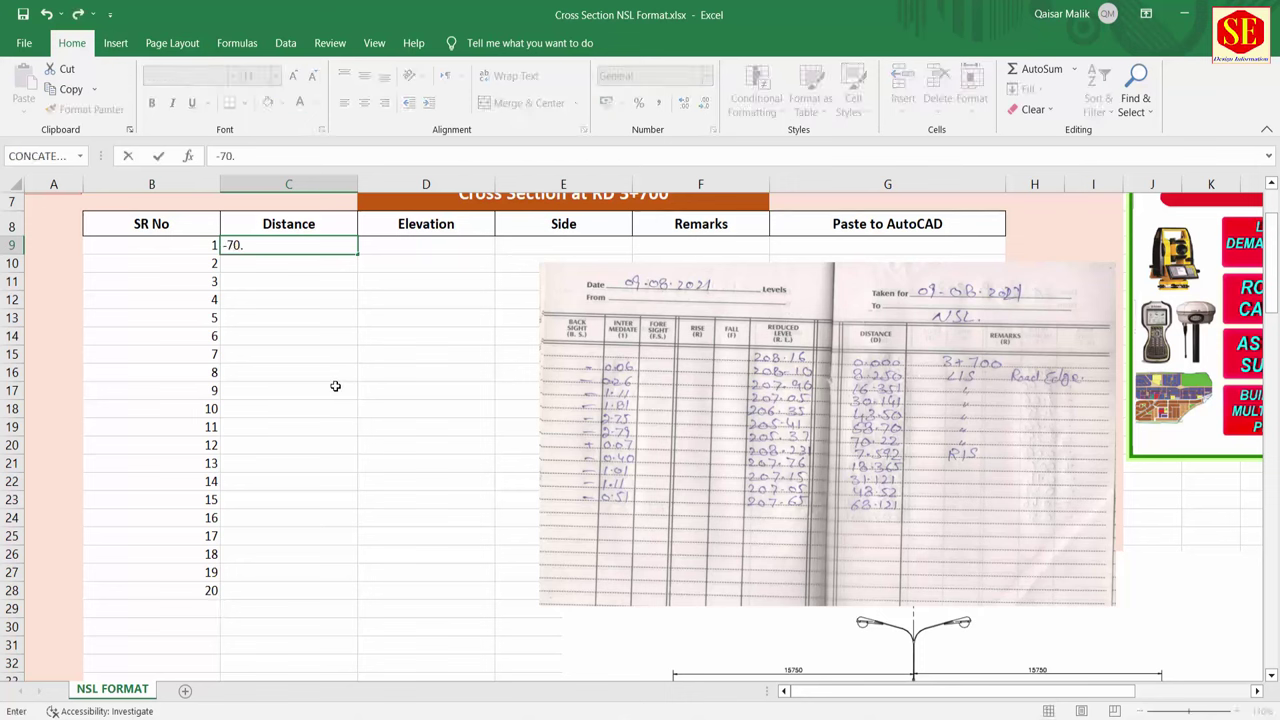
type("22")
key("Return")
left_click(423, 244)
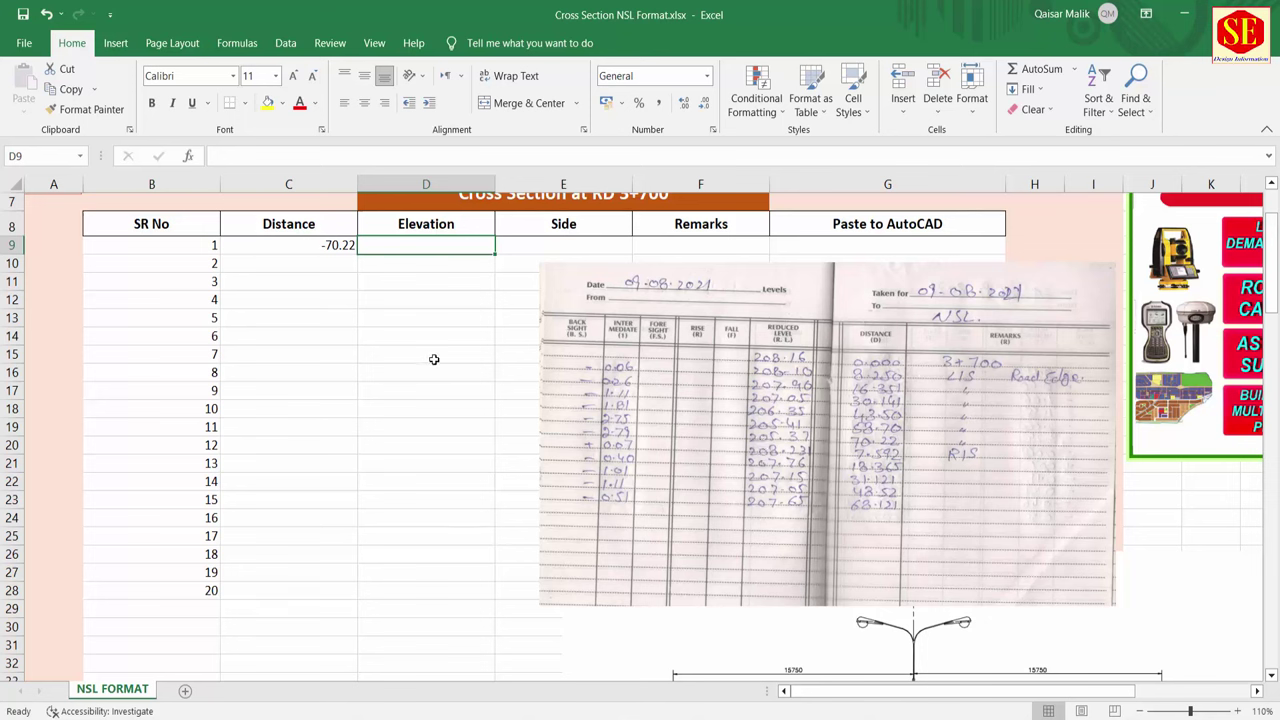
type("205.")
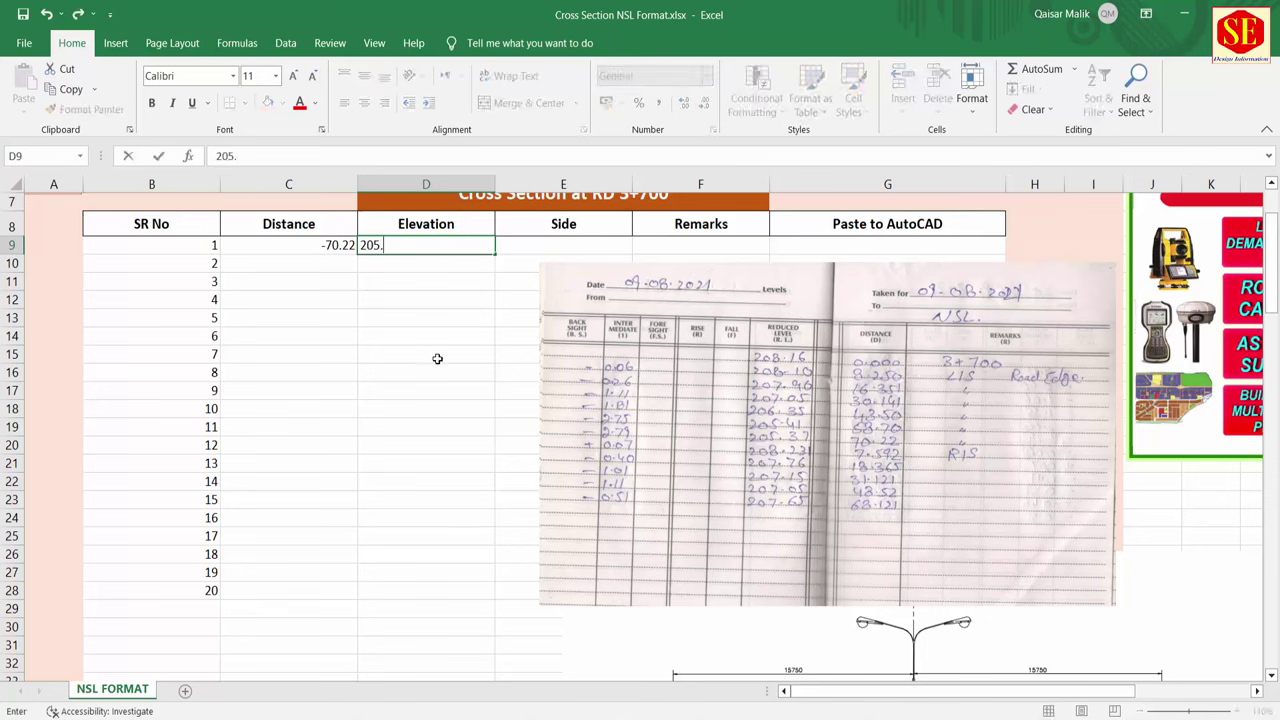
type("37")
key("Return")
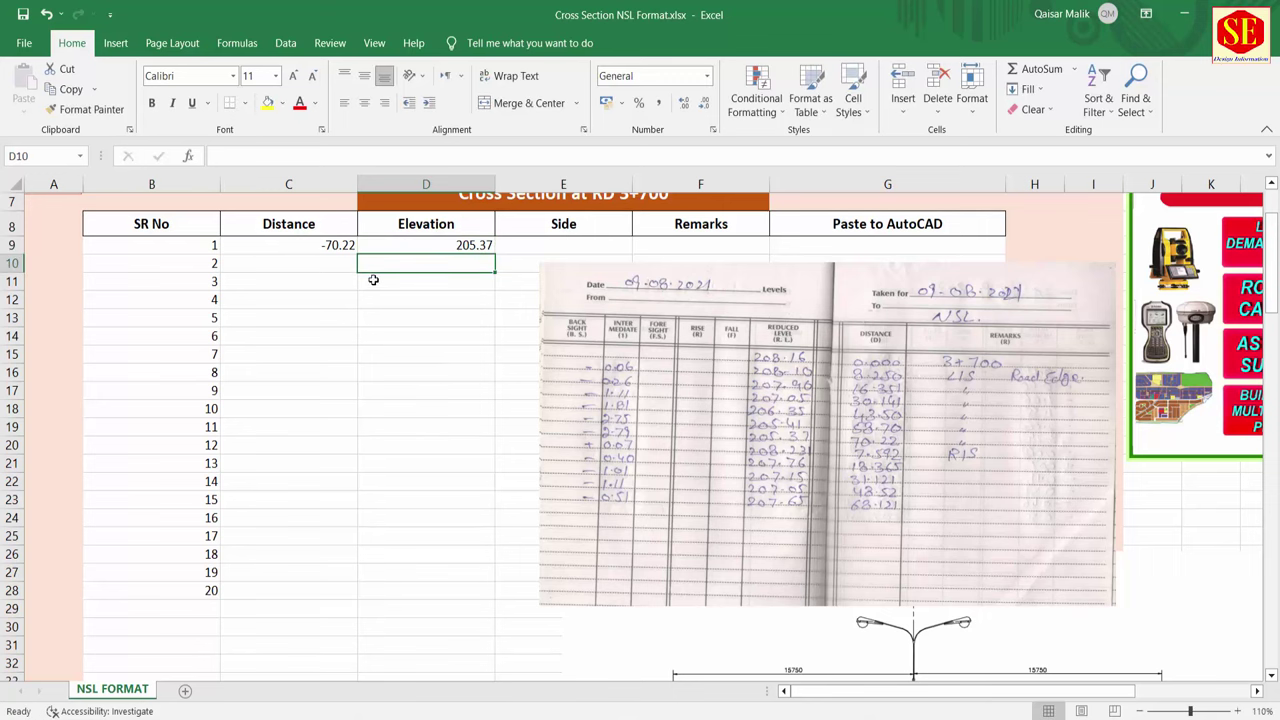
left_click(533, 248)
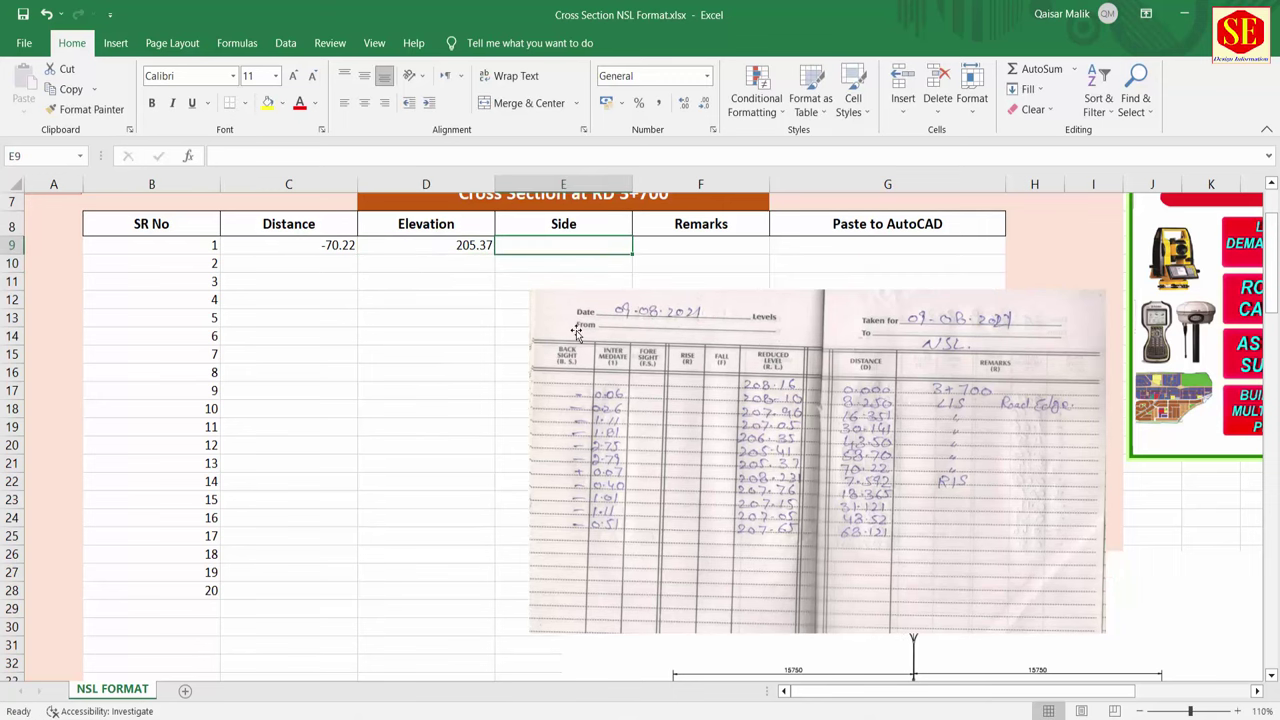
type("LS")
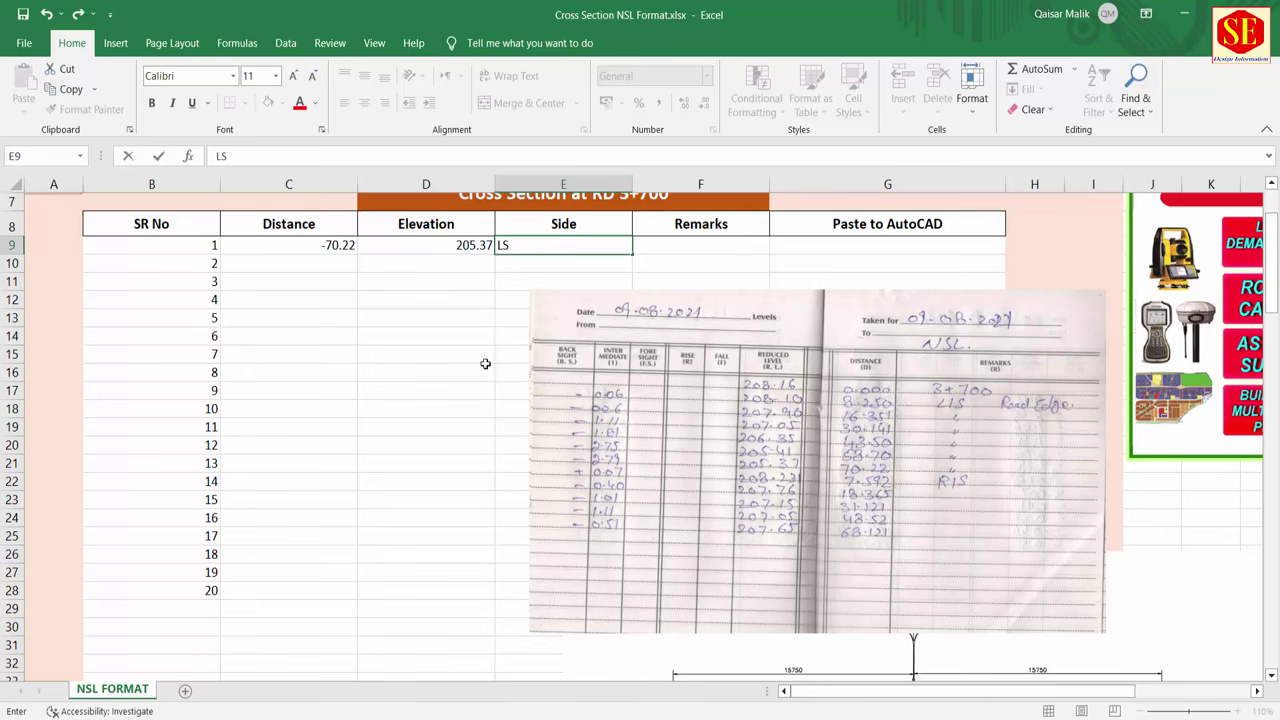
left_click(439, 335)
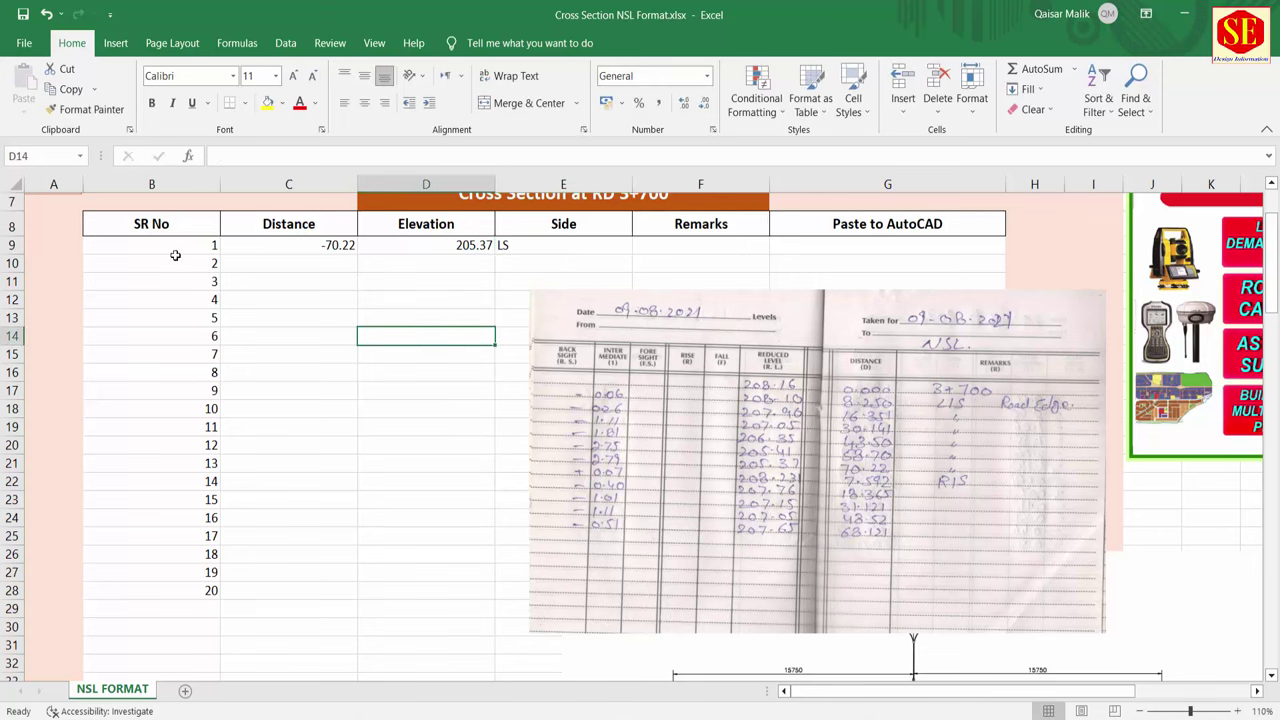
Enter SR 2's distance -58.70 and elevation 205.41 in row 10
left_click(315, 266)
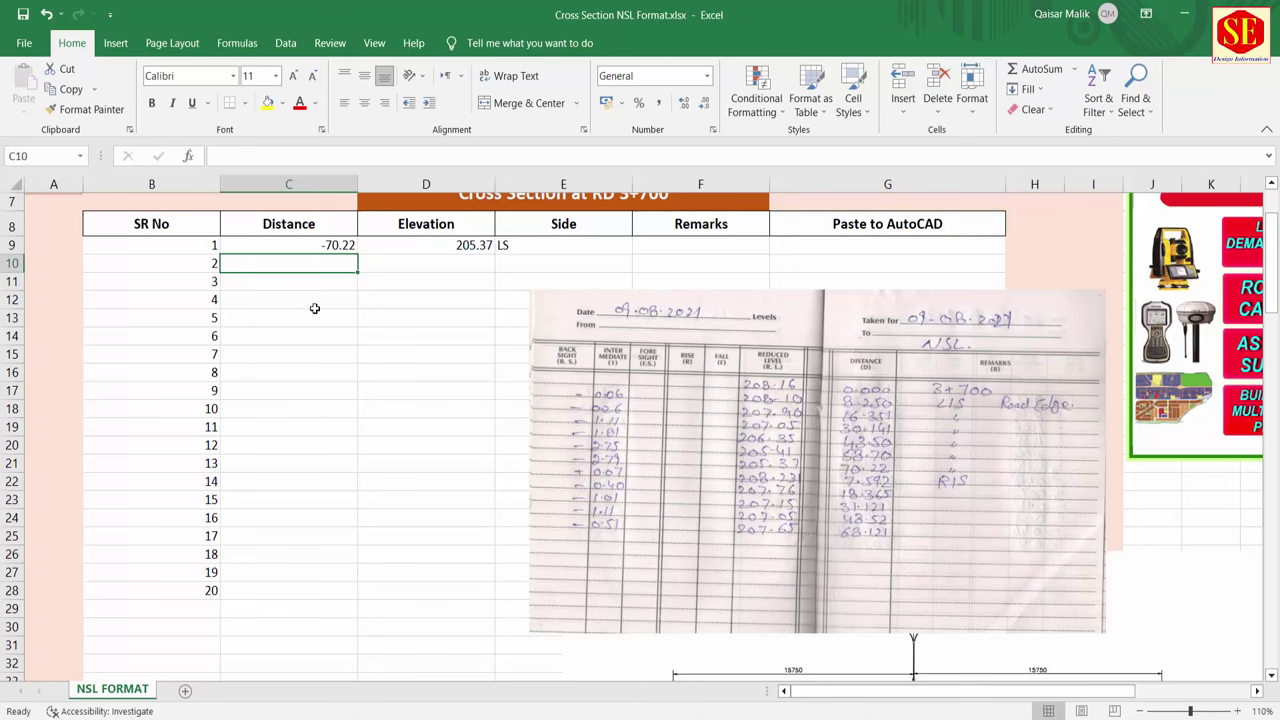
type("-58.70")
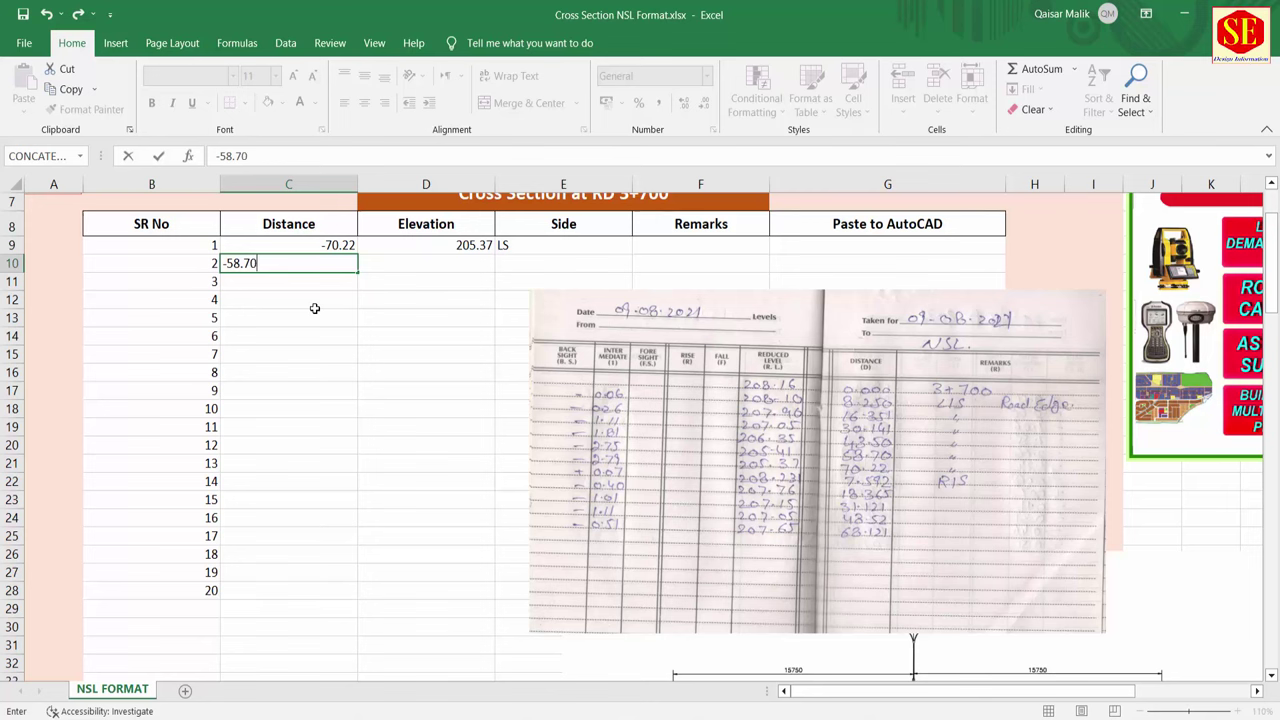
left_click(437, 262)
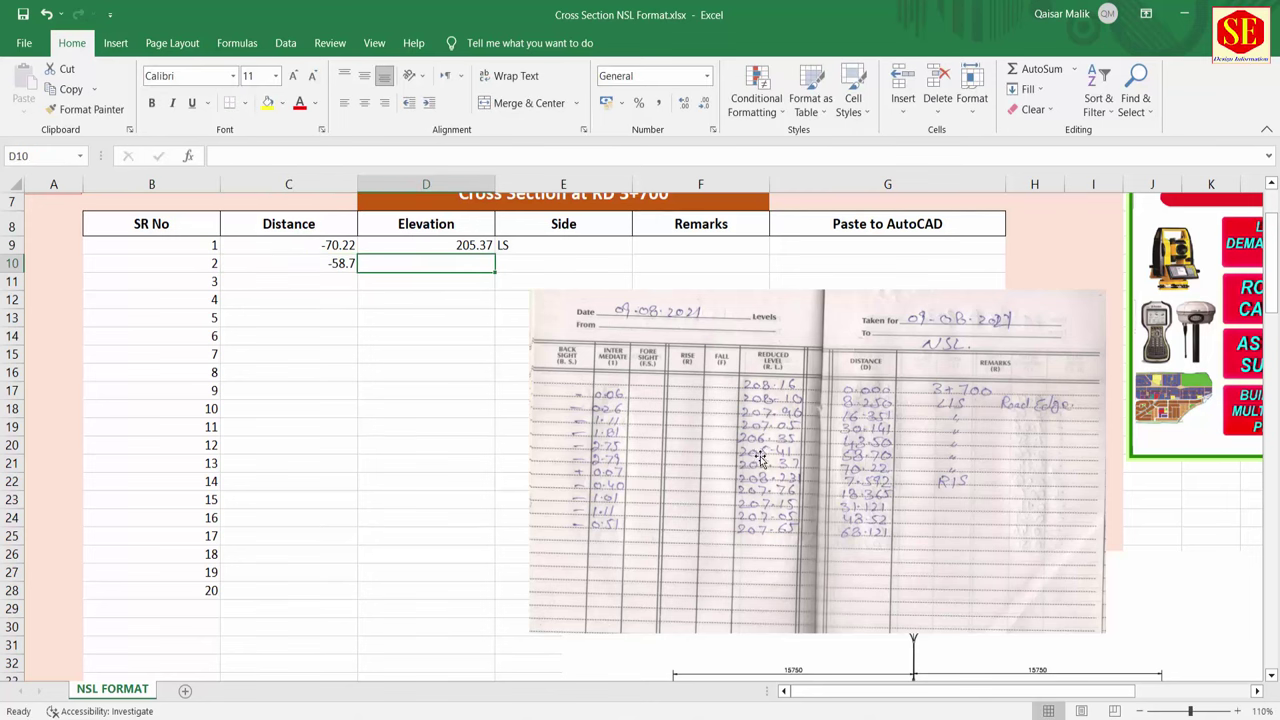
type("205")
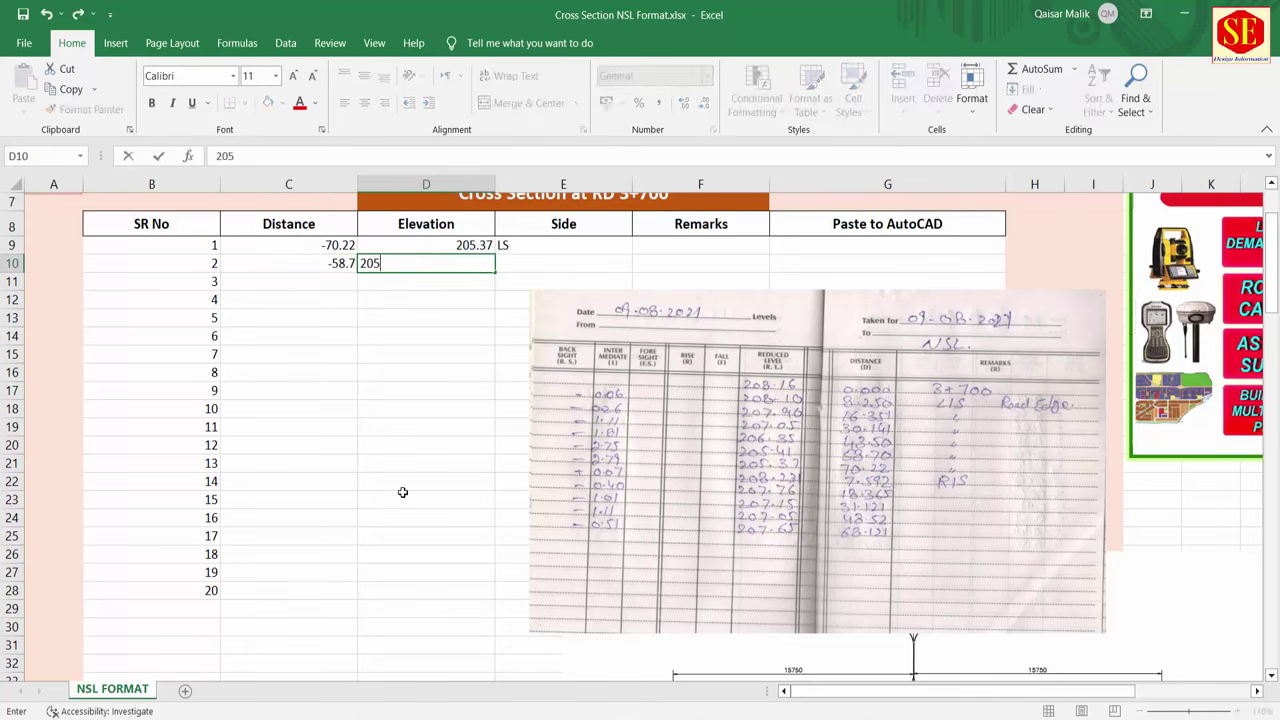
type(".41")
key("Return")
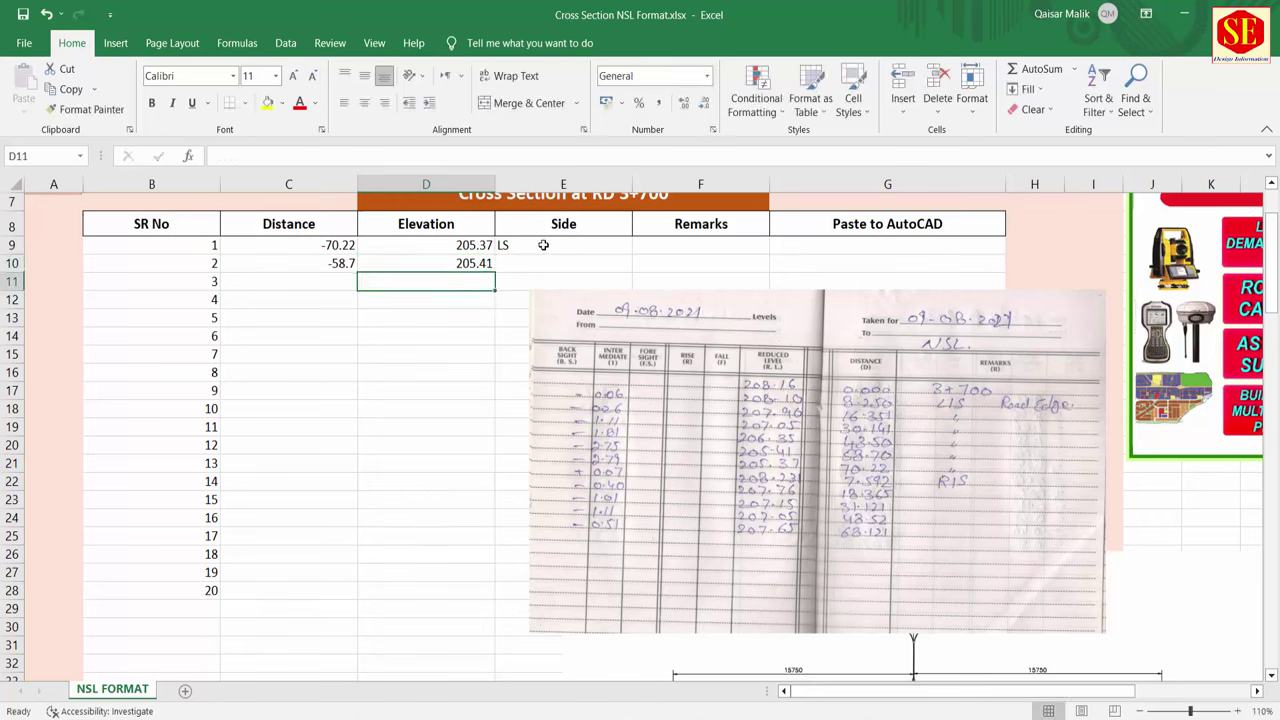
left_click(543, 245)
Copy LS down to E10 and enter SR 3 as distance -43.50, elevation 206.53
left_click_drag(632, 255, 632, 272)
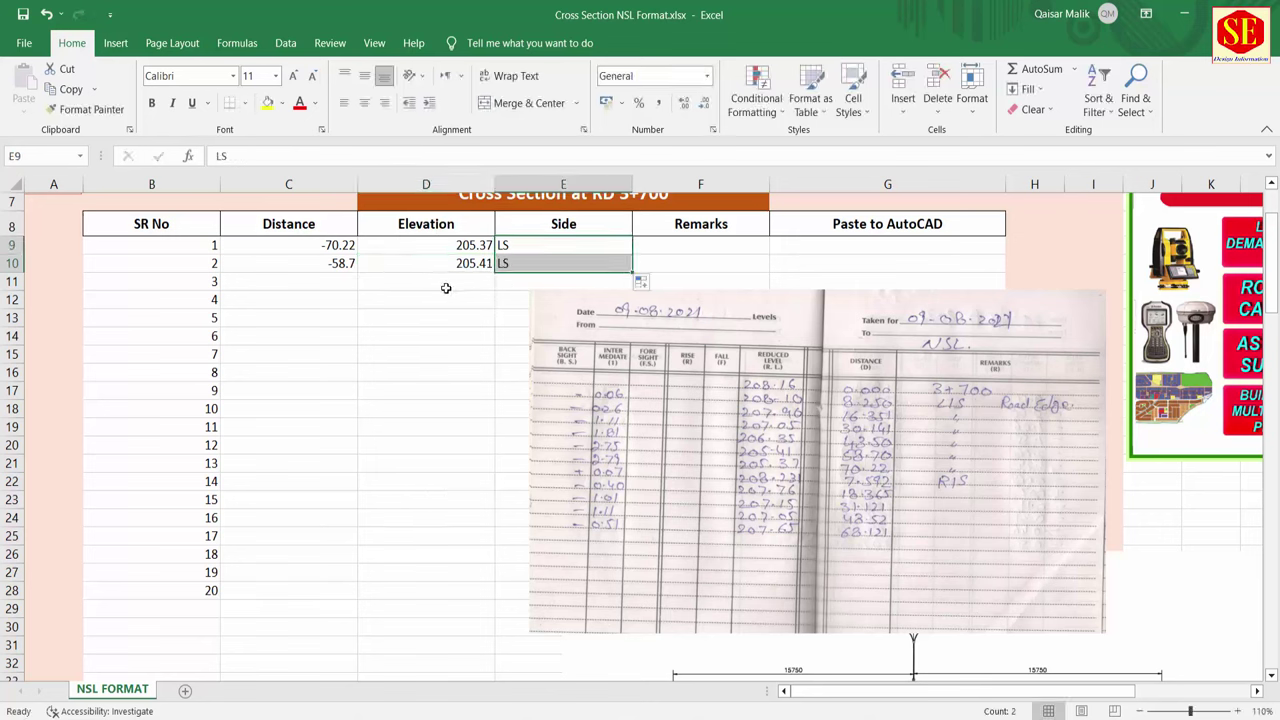
left_click(349, 281)
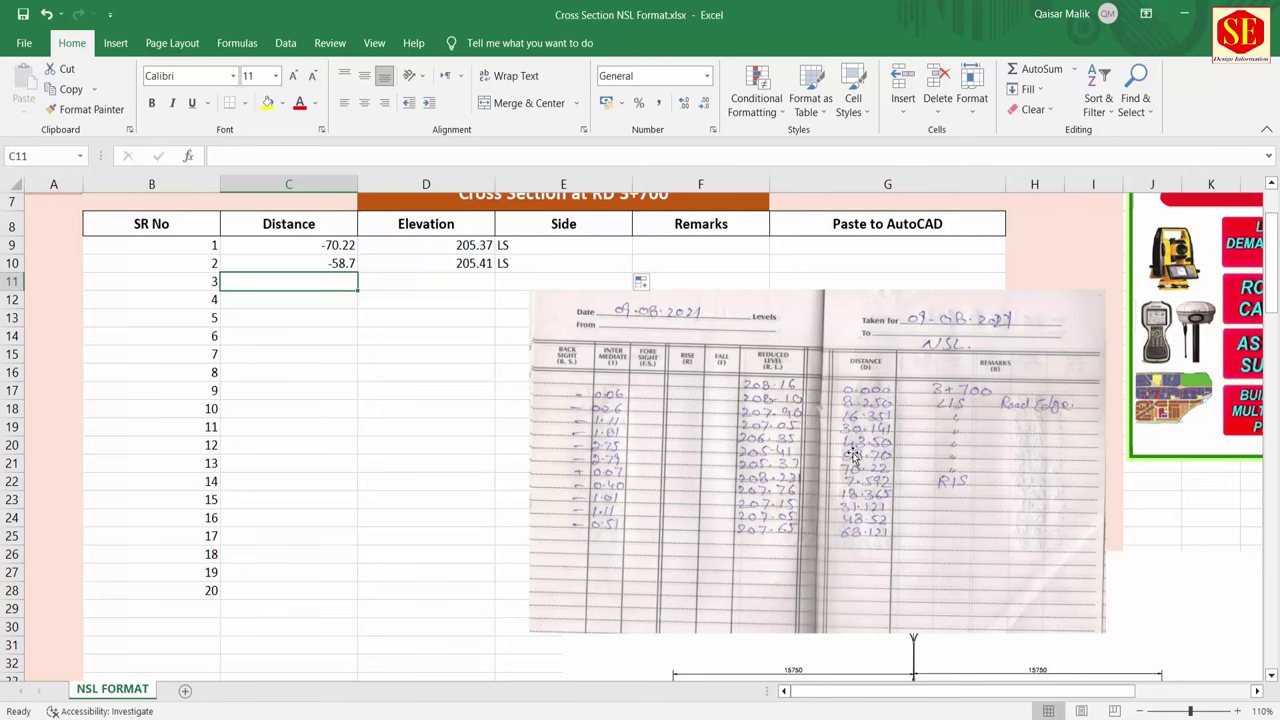
type("-")
type("43.50")
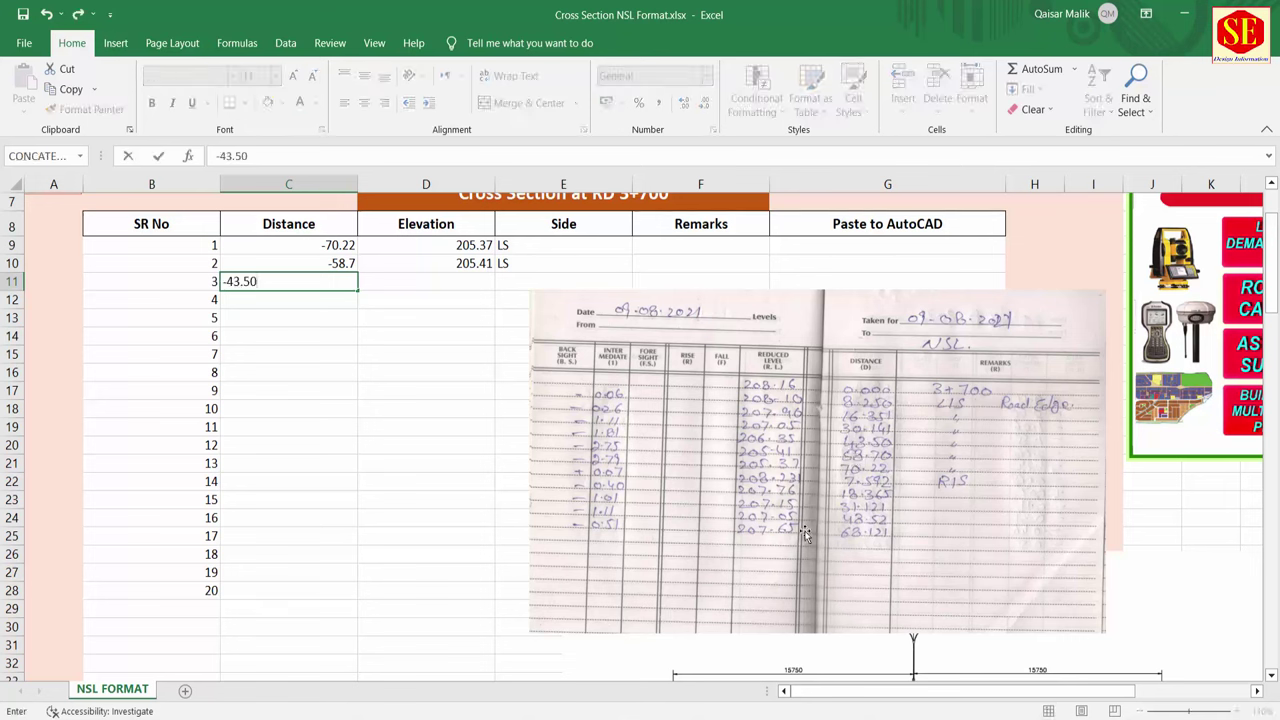
left_click(467, 281)
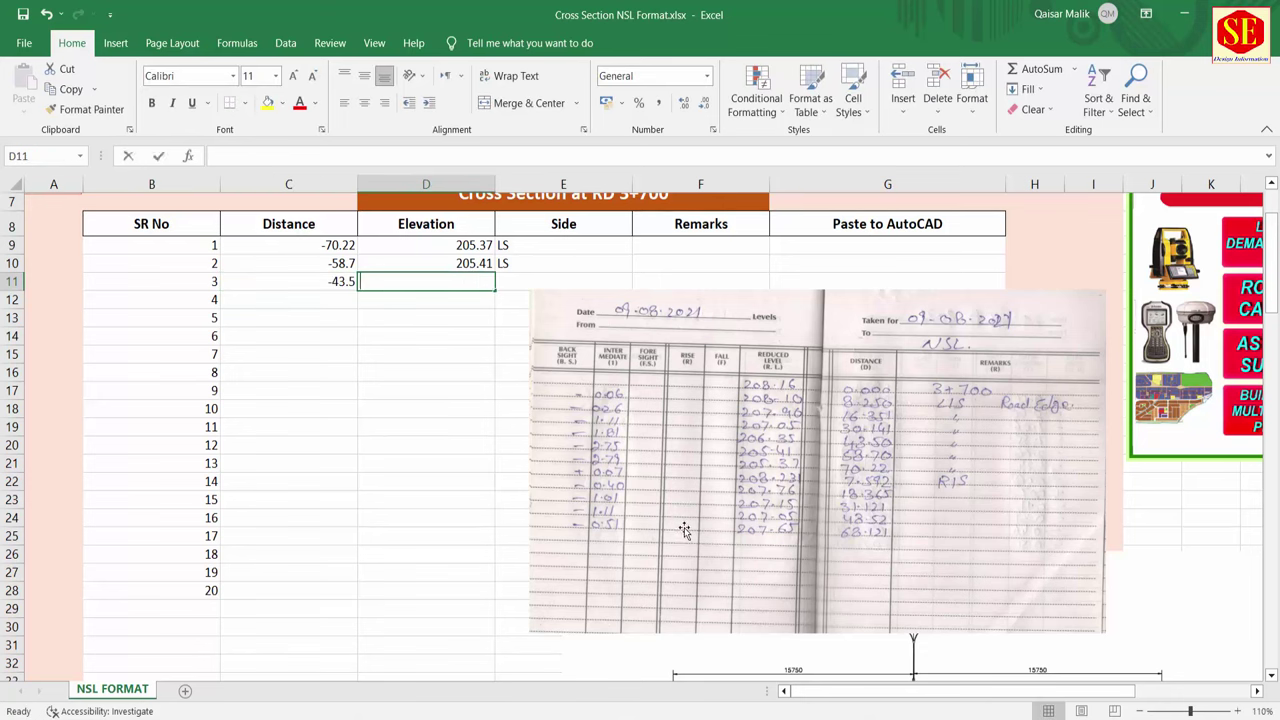
type("206.53")
key("Return")
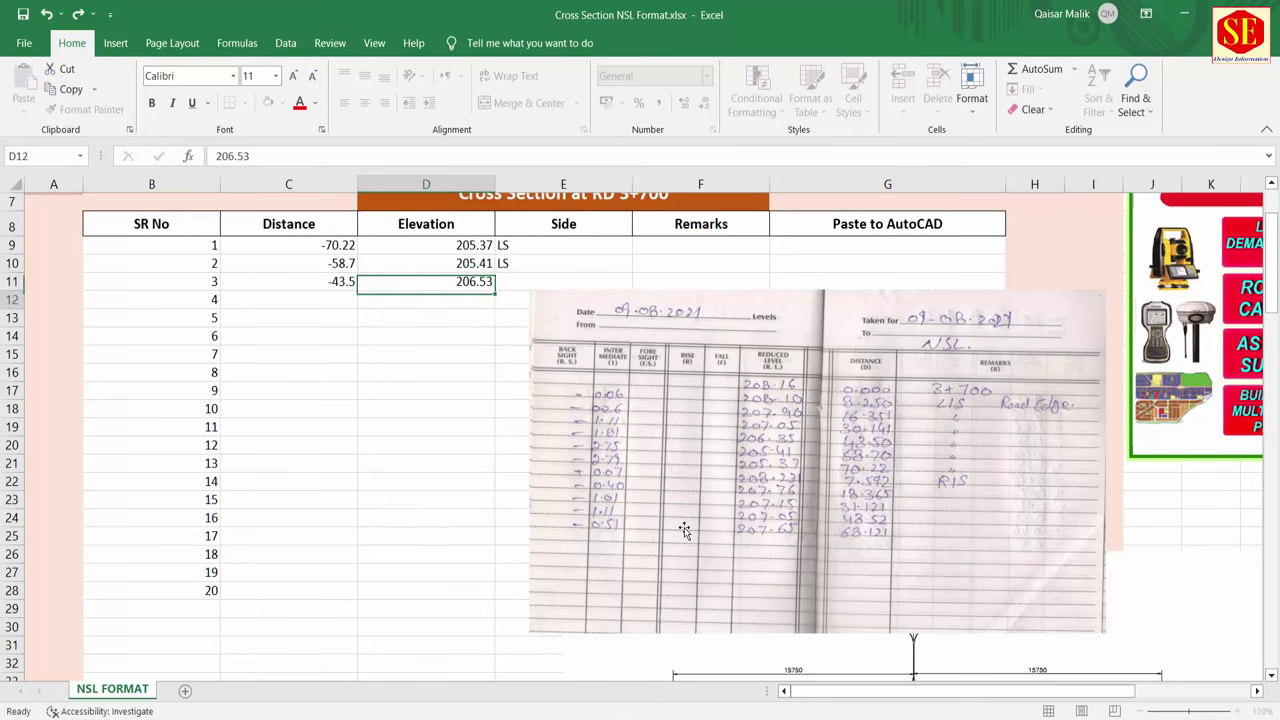
Enter SR 4 as distance -30.141 with elevation 207.05 in row 12
left_click(330, 304)
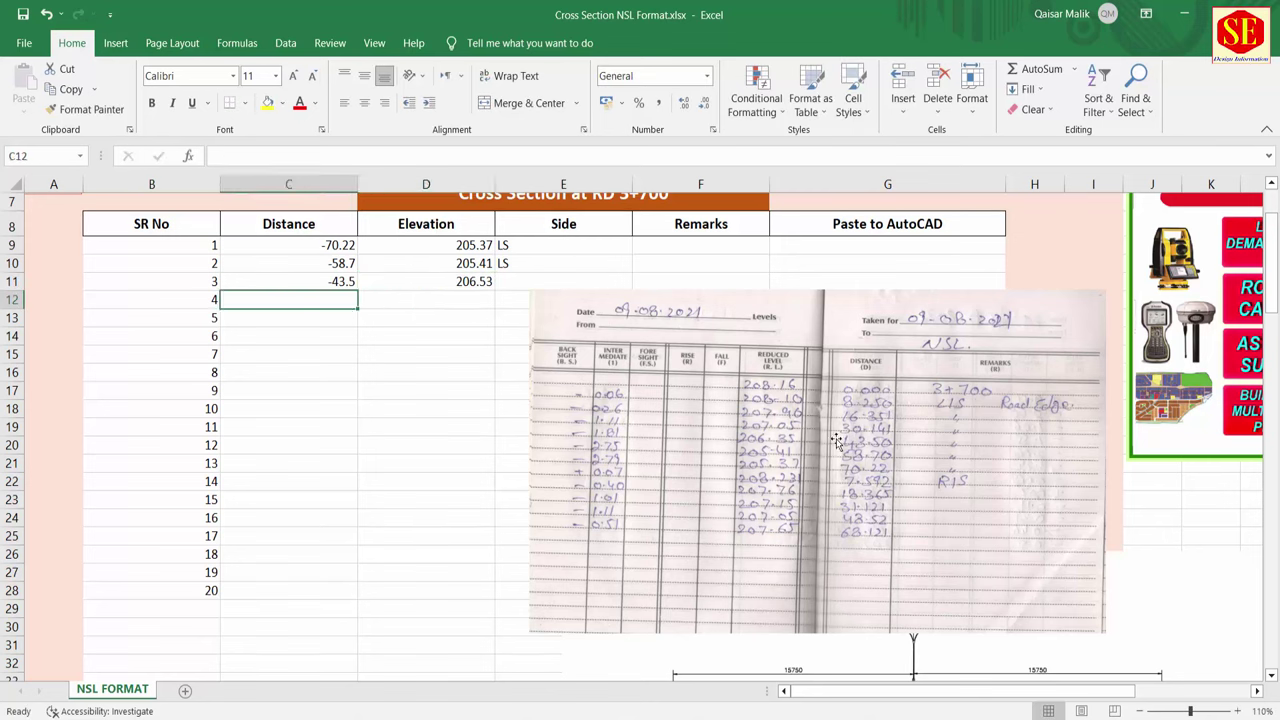
type("30.")
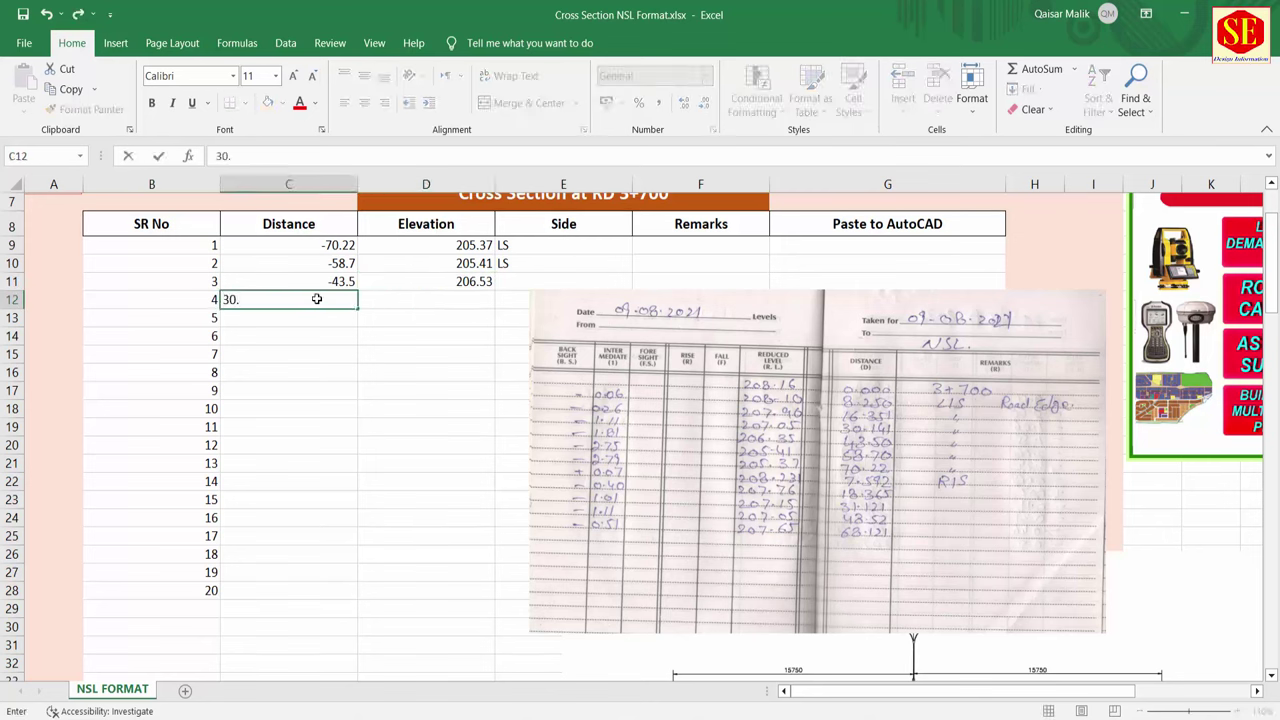
key("Escape")
type("-30.141")
key("Return")
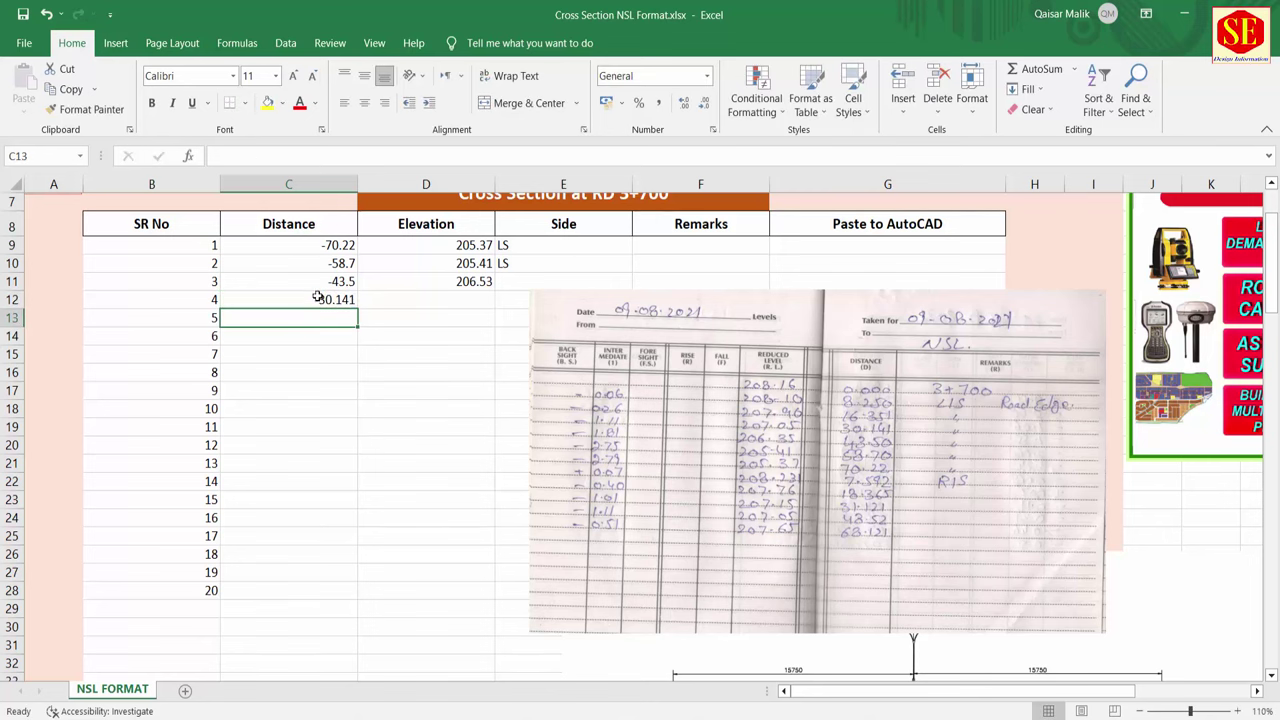
left_click(466, 296)
type("207.")
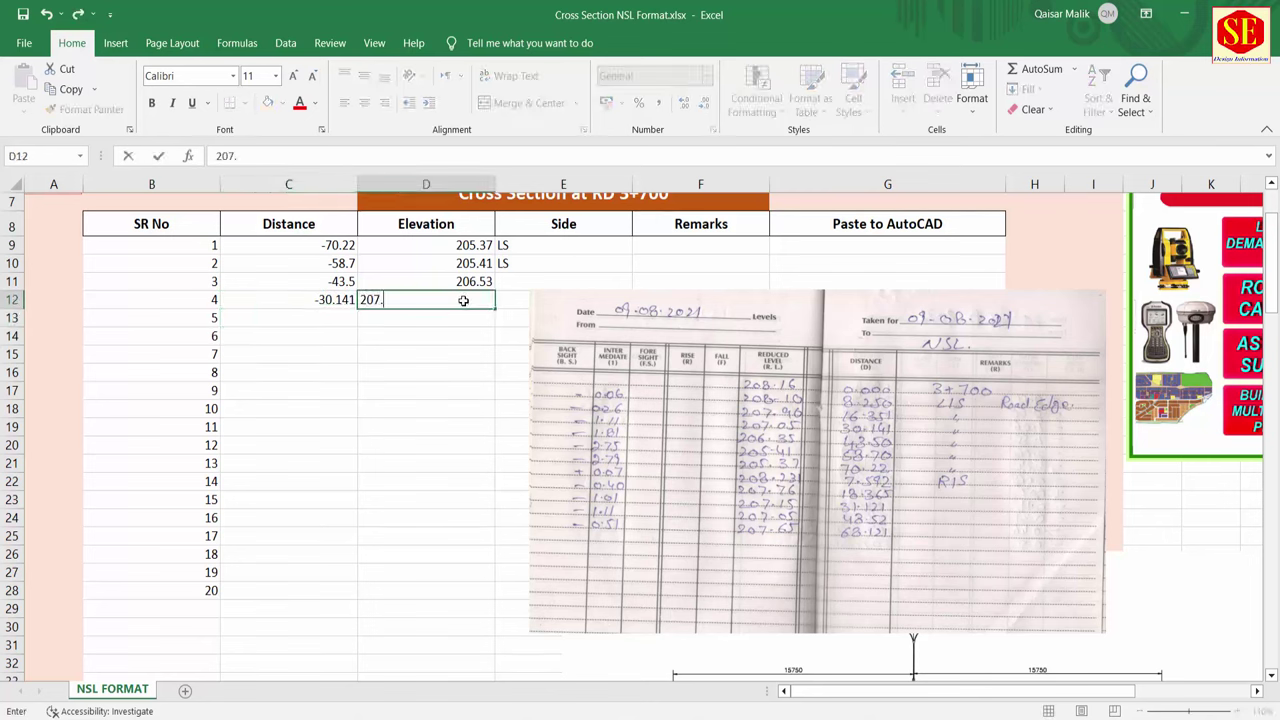
type("05")
key("Return")
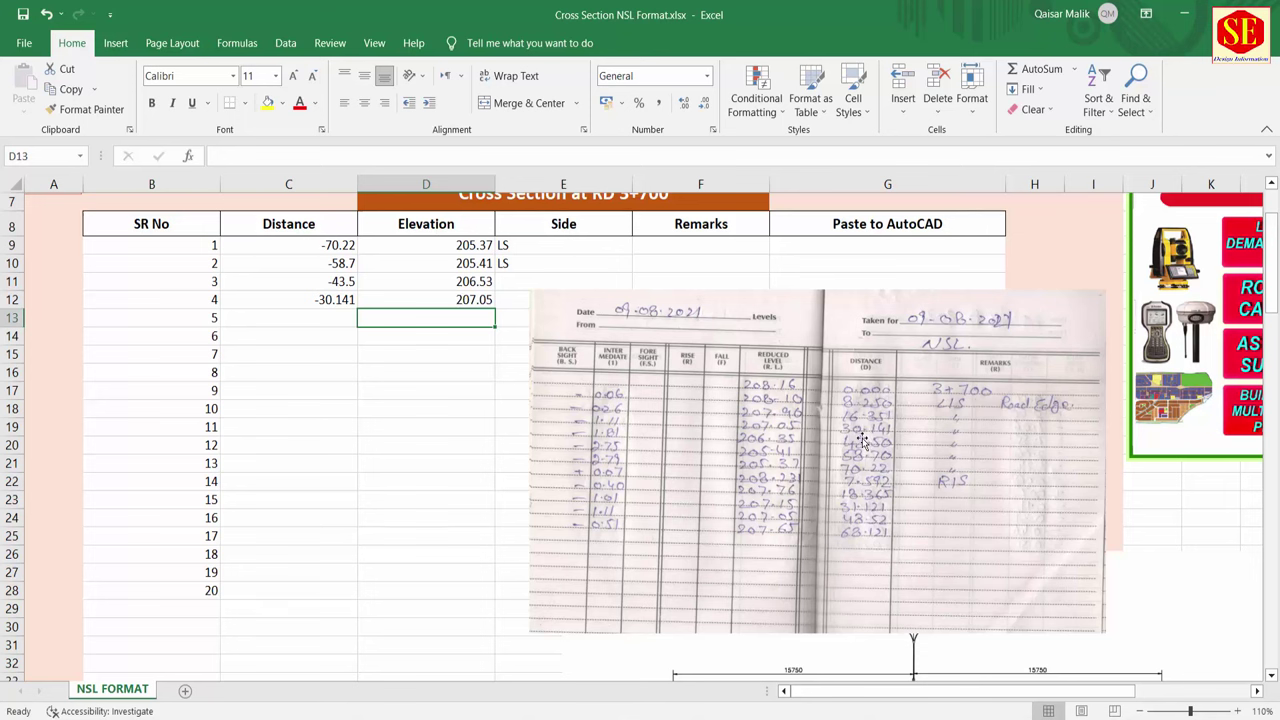
Enter SR 5 (-16.351 / 207.9) and SR 6 (-8.25 / 208.1) in rows 13–14
left_click(351, 321)
type("-16.35")
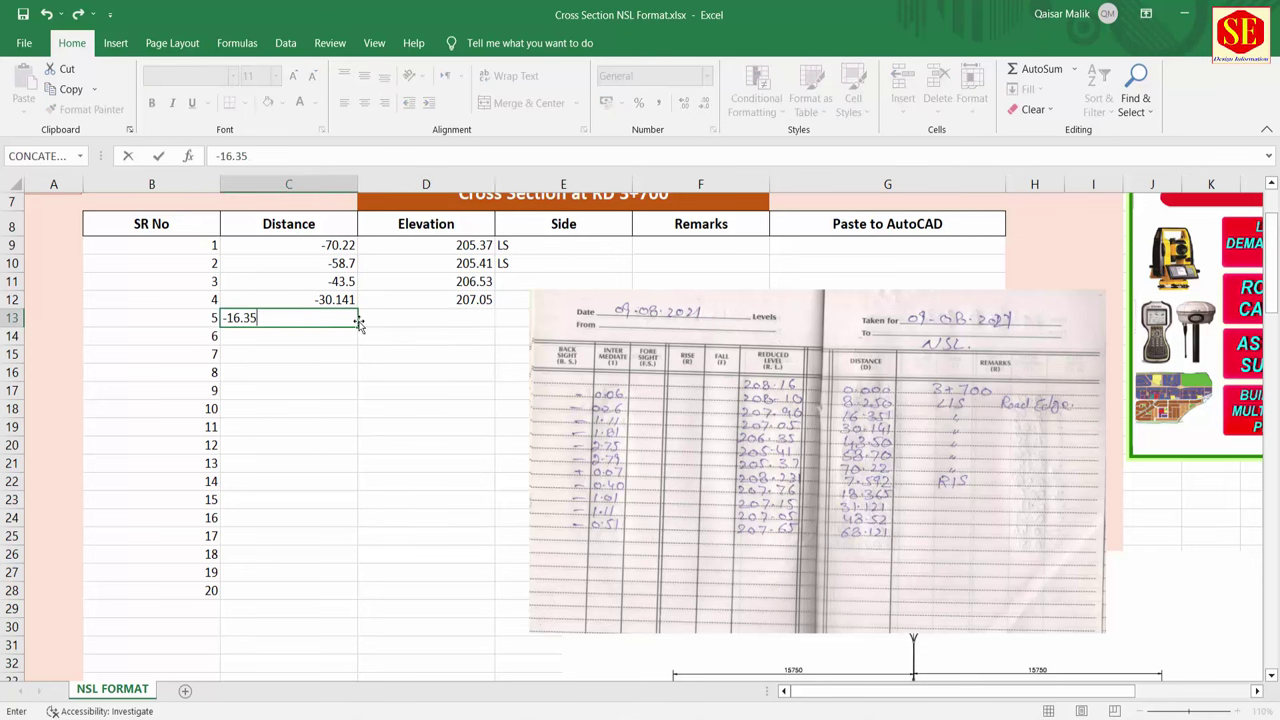
type("1")
left_click(487, 318)
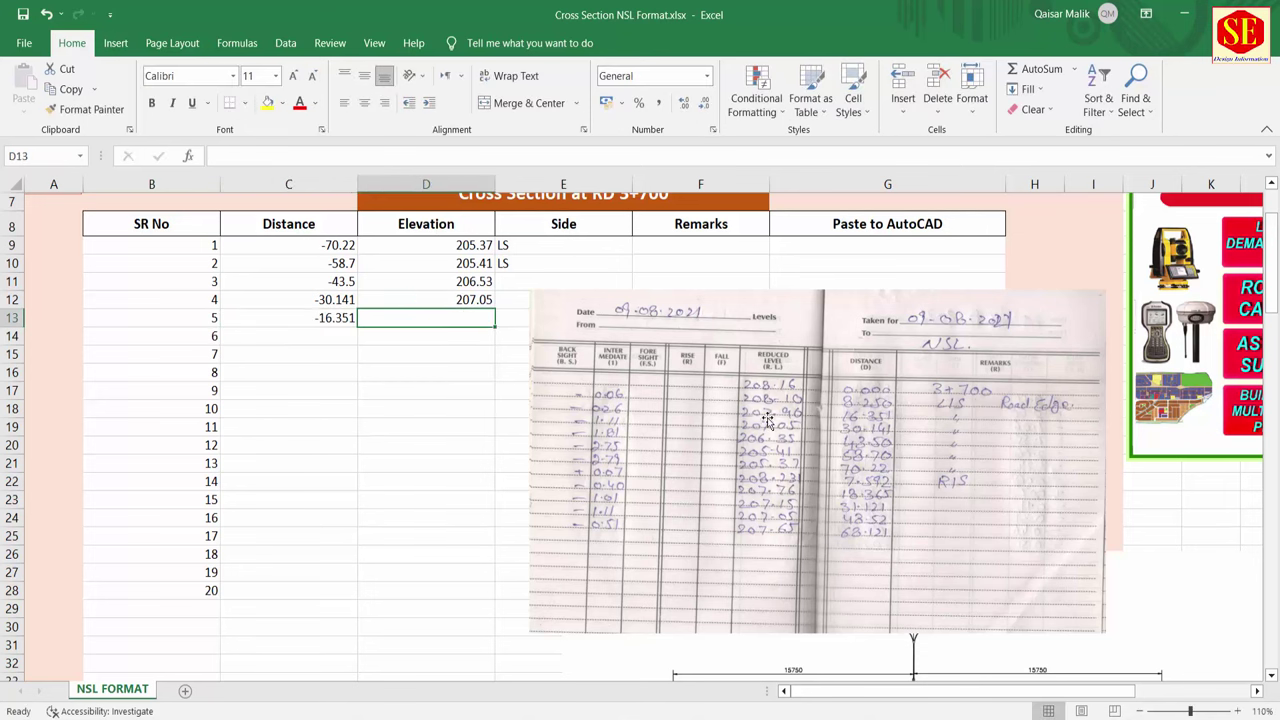
type("207.9")
key("Return")
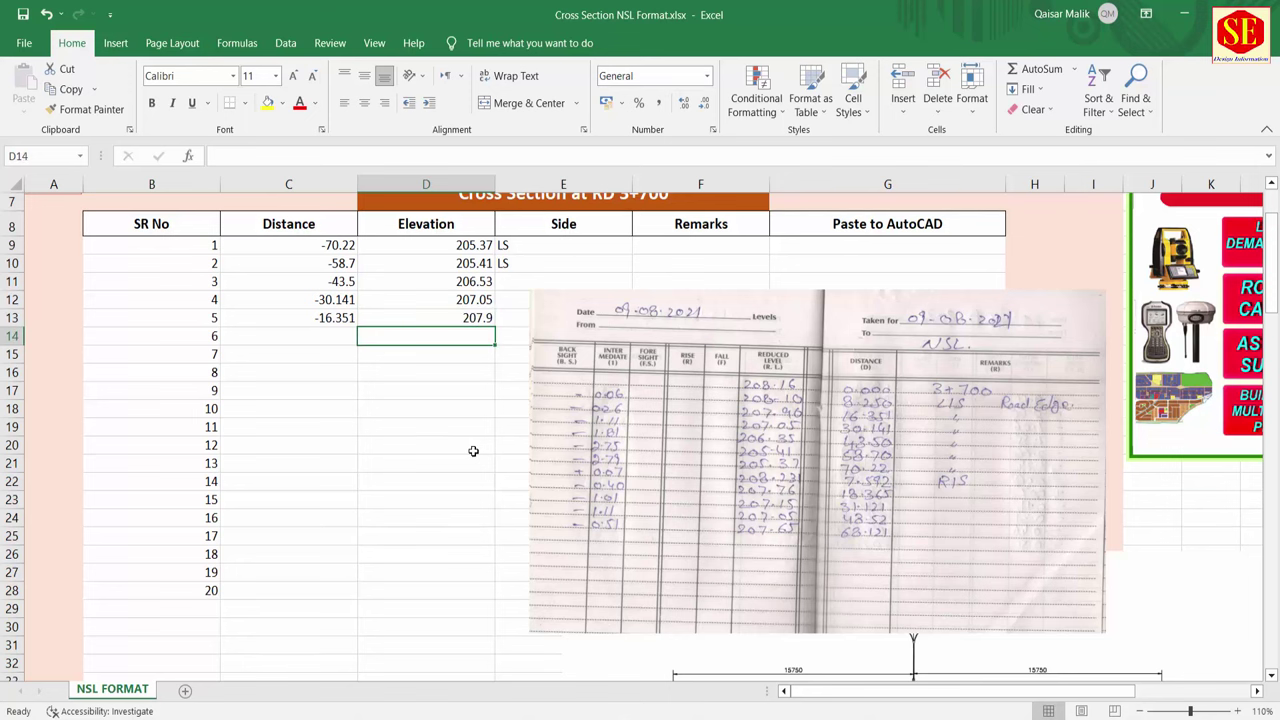
left_click(358, 337)
type("-8")
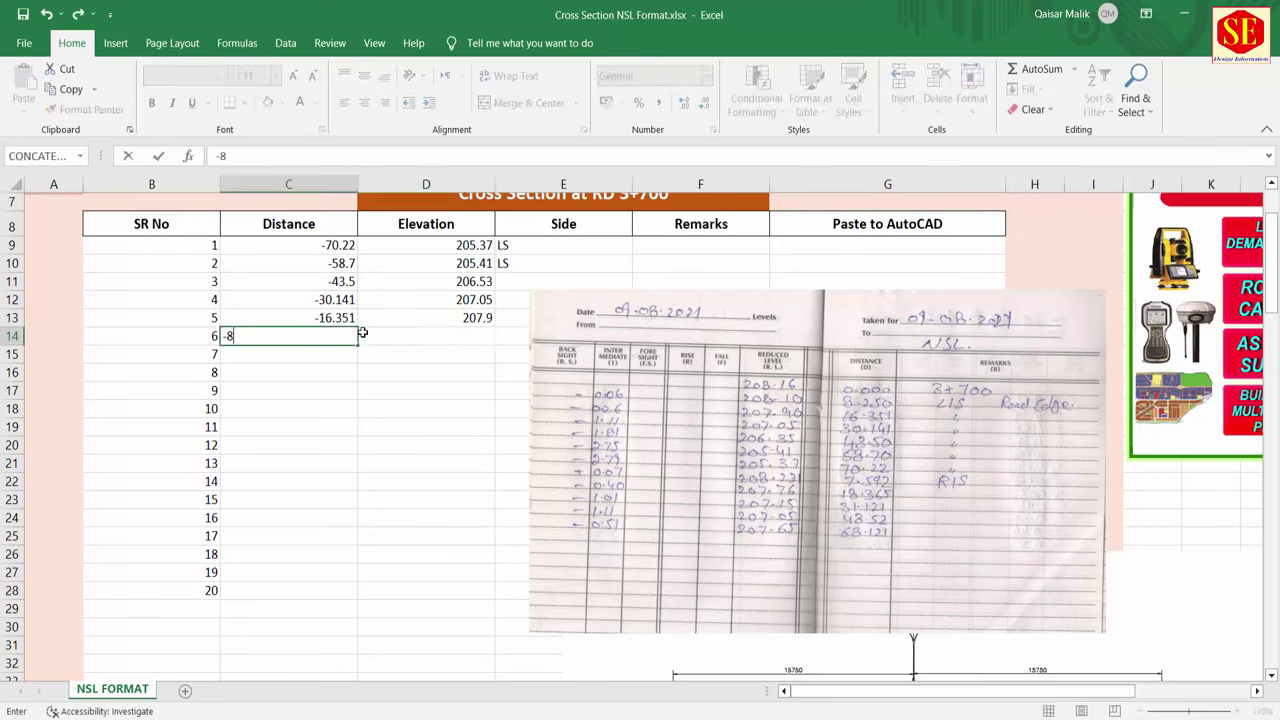
type(".25")
left_click(421, 335)
type("208")
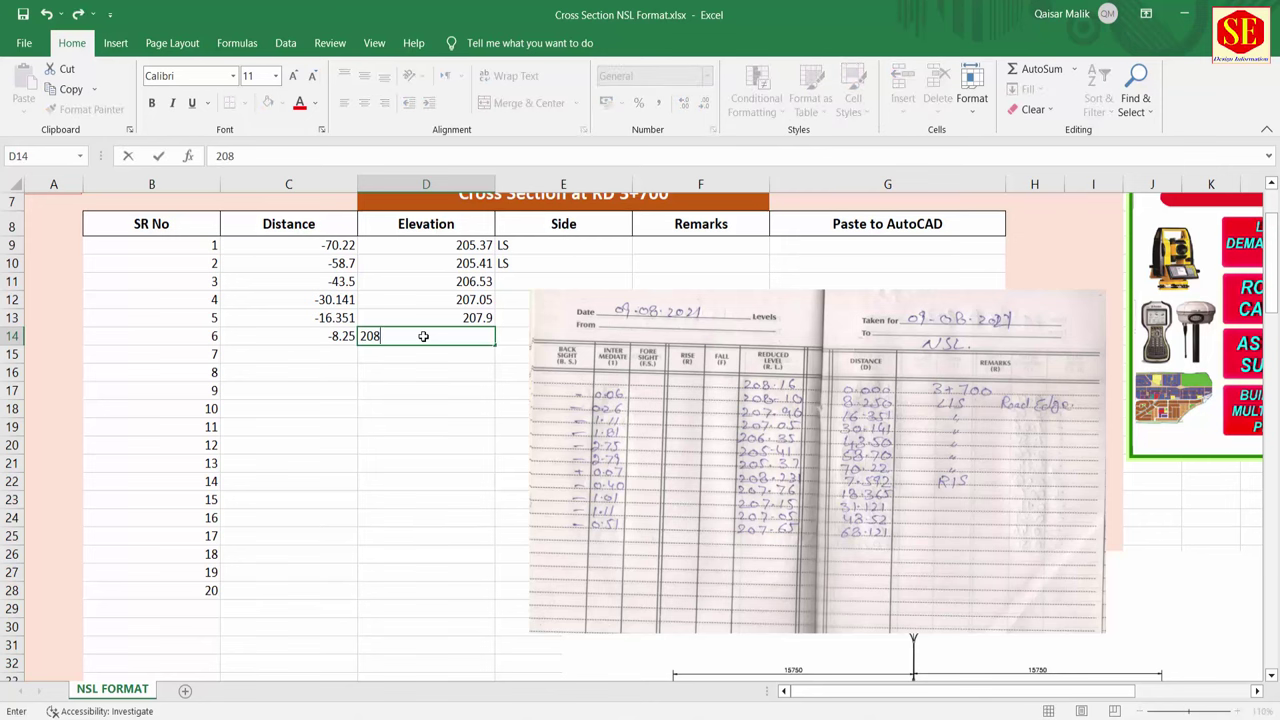
type(".10")
key("Return")
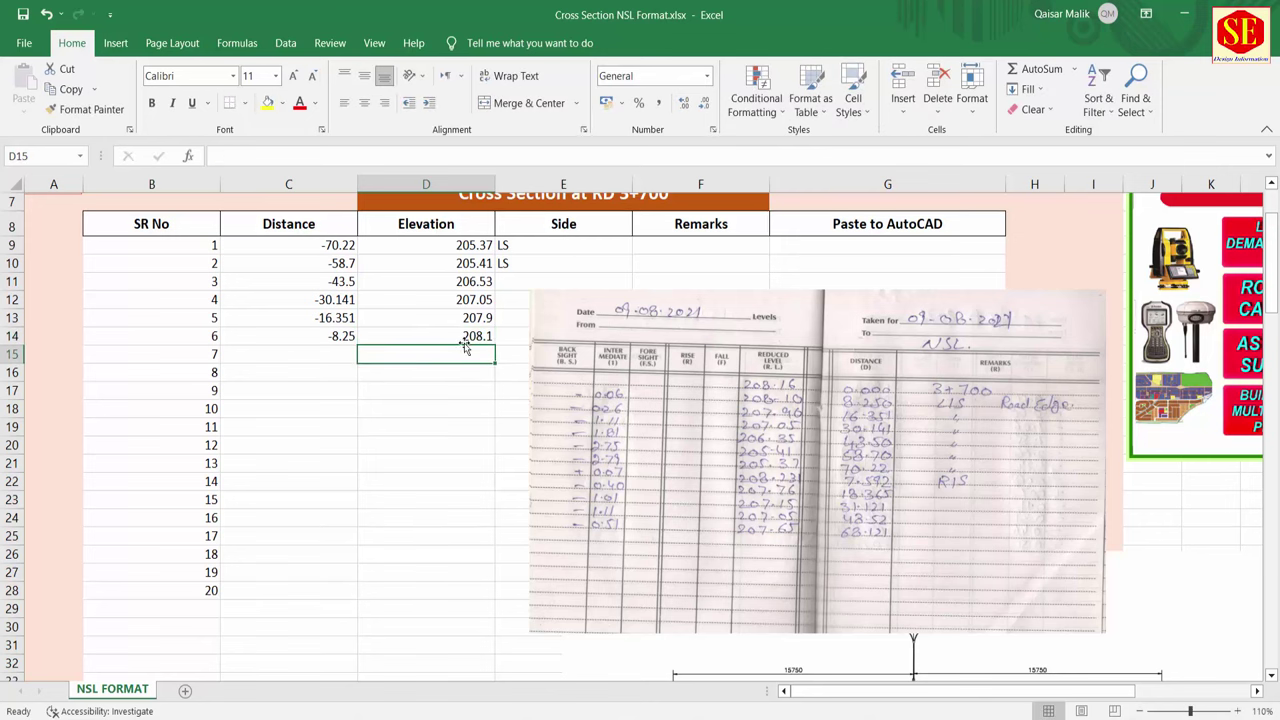
left_click(540, 263)
Fill LS down the Side column to E14 and enter distance 0 for SR 7
mouse_move(631, 272)
left_mouse_down()
mouse_move(625, 348)
mouse_move(577, 366)
left_mouse_up()
left_click_drag(954, 386, 906, 331)
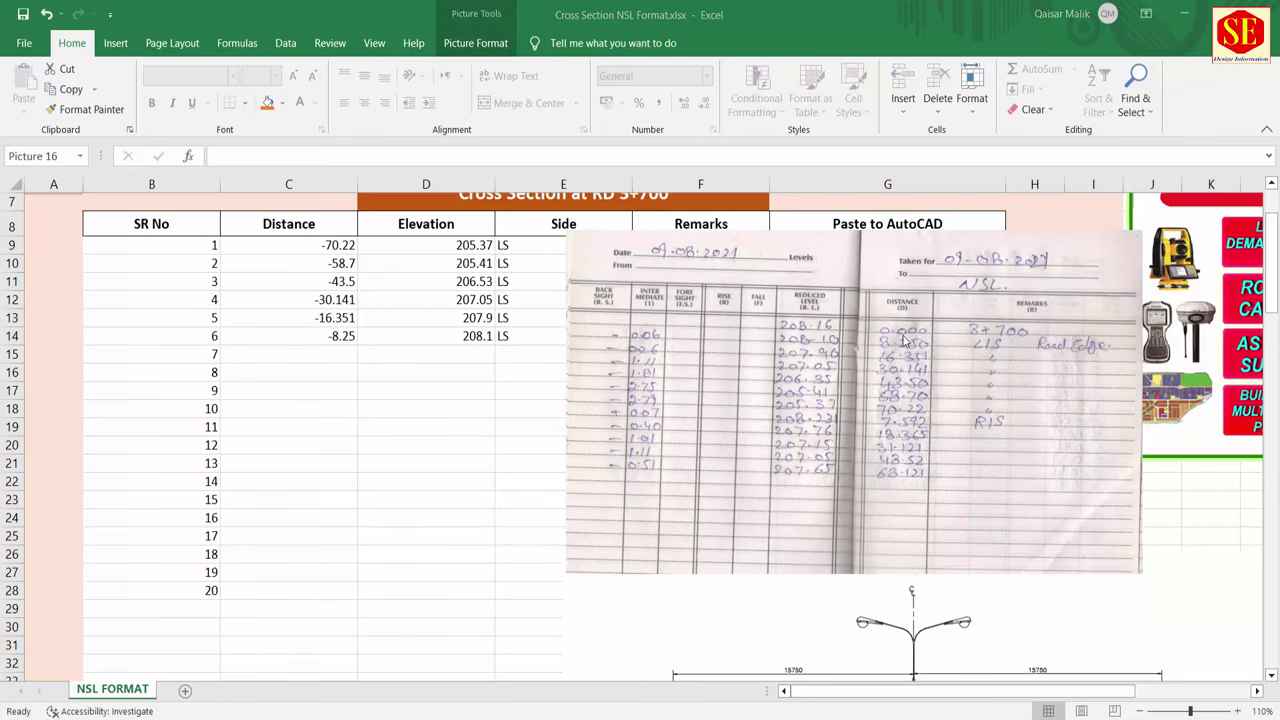
left_click(339, 358)
type("0")
key("Return")
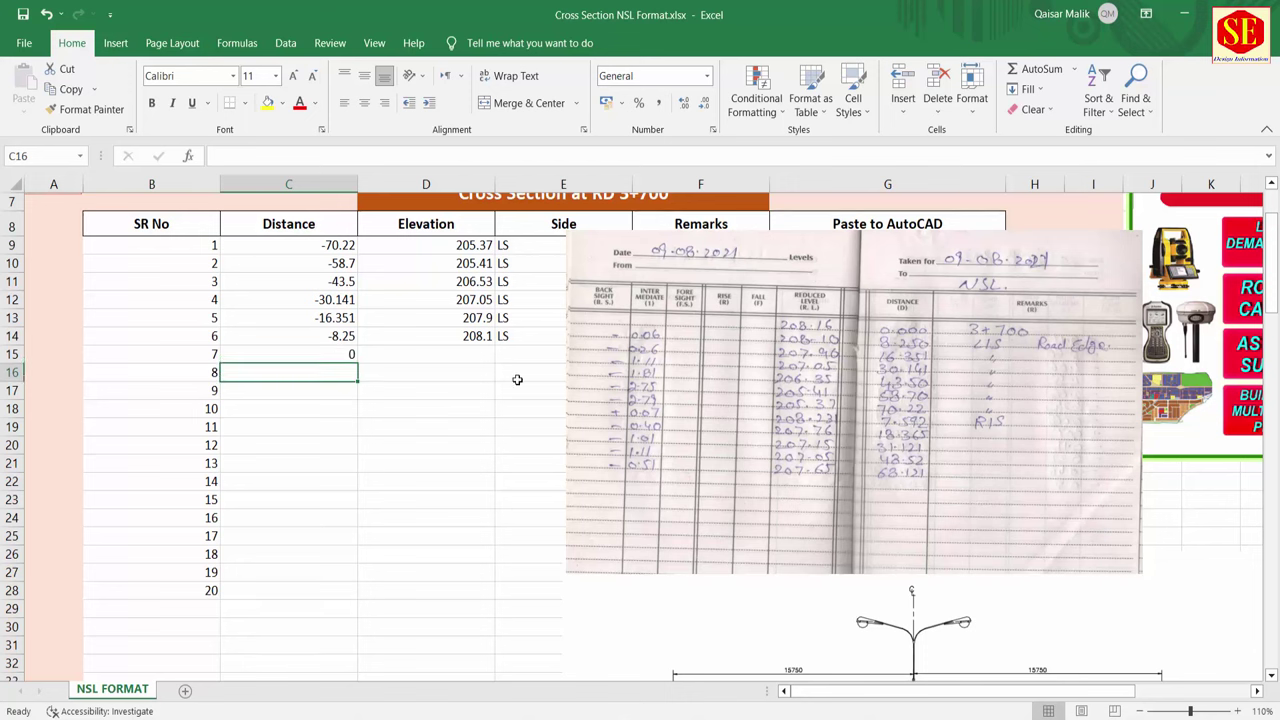
Give SR 7 elevation 208.16 and side CL, then review readings C9:E14
left_click(484, 357)
type("2")
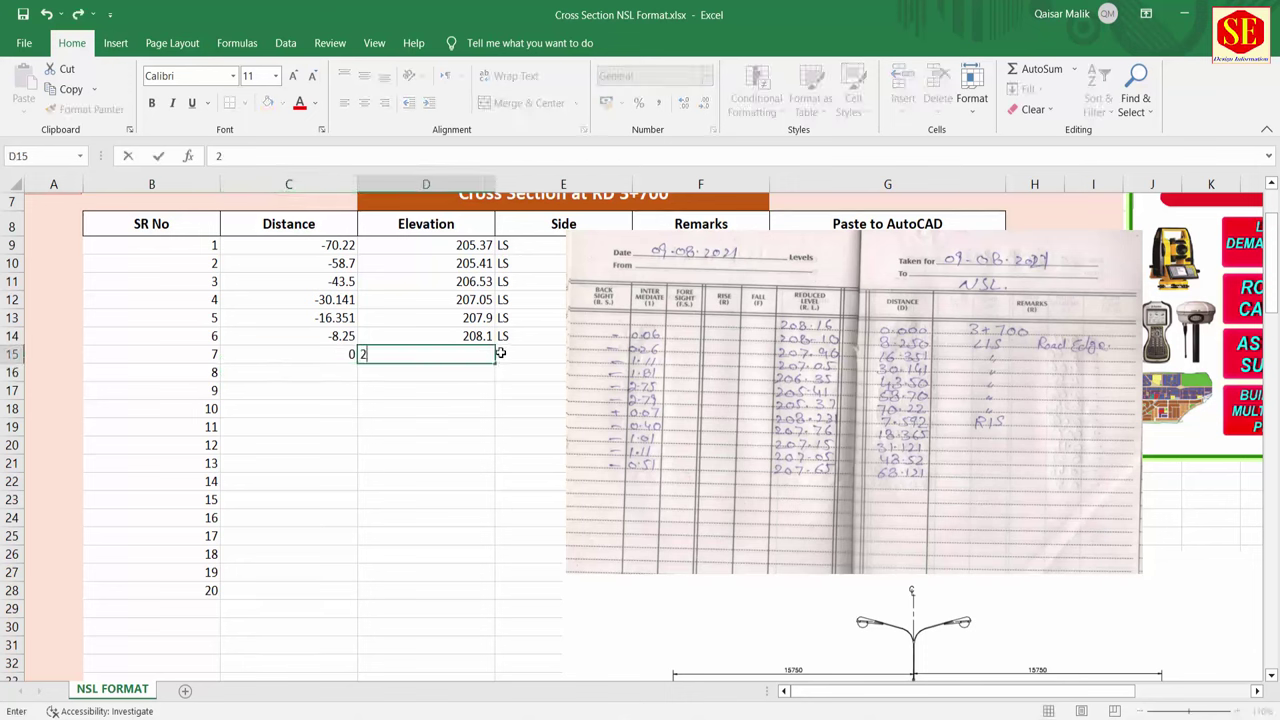
type("08.16")
left_click(518, 359)
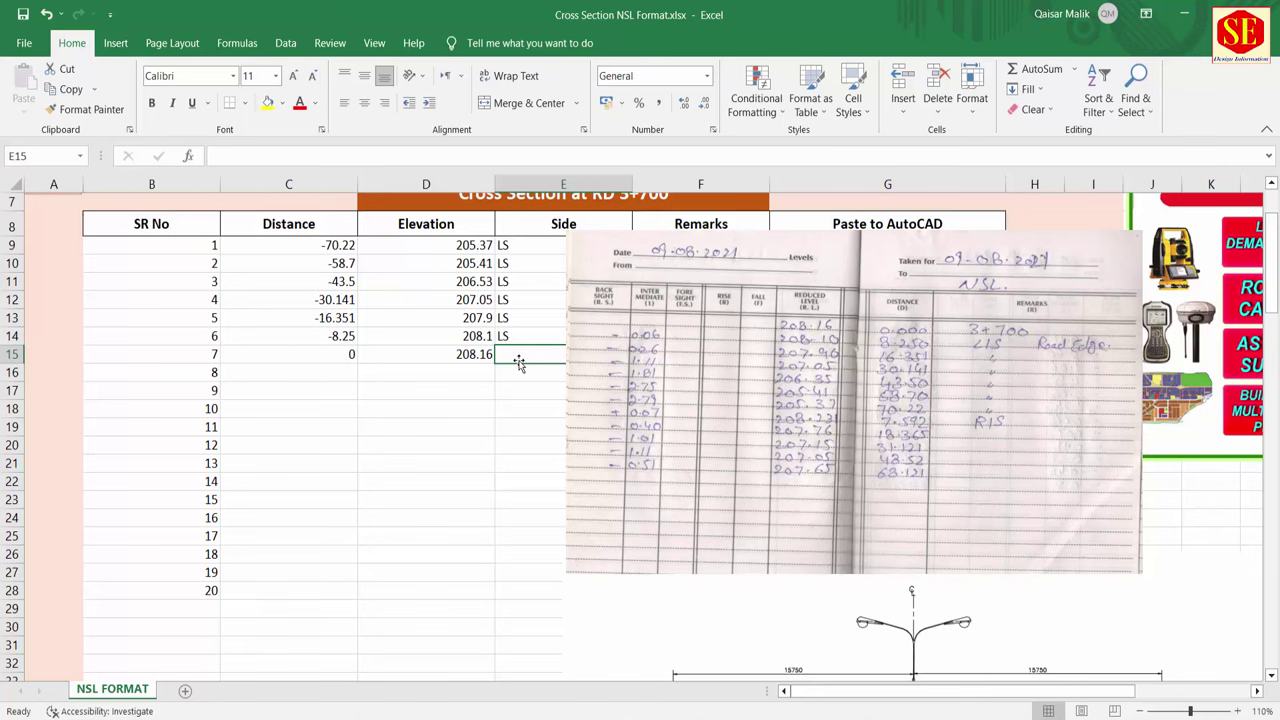
type("CL")
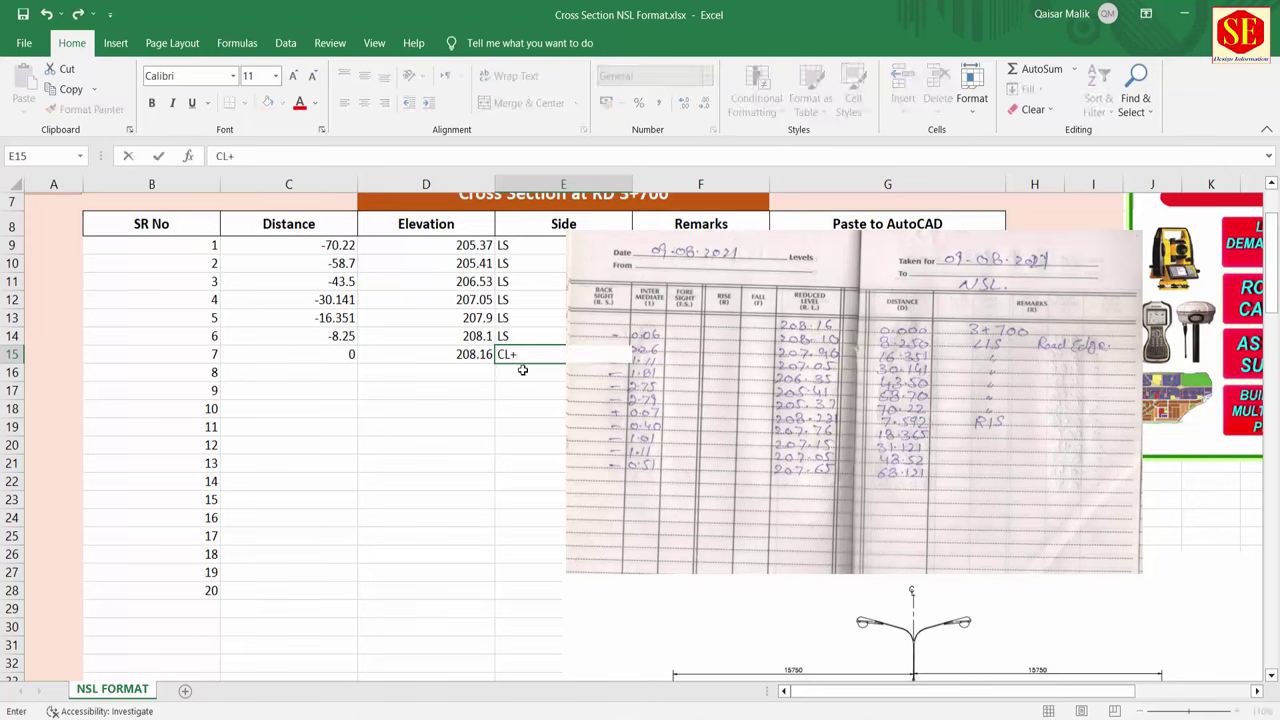
left_click(437, 396)
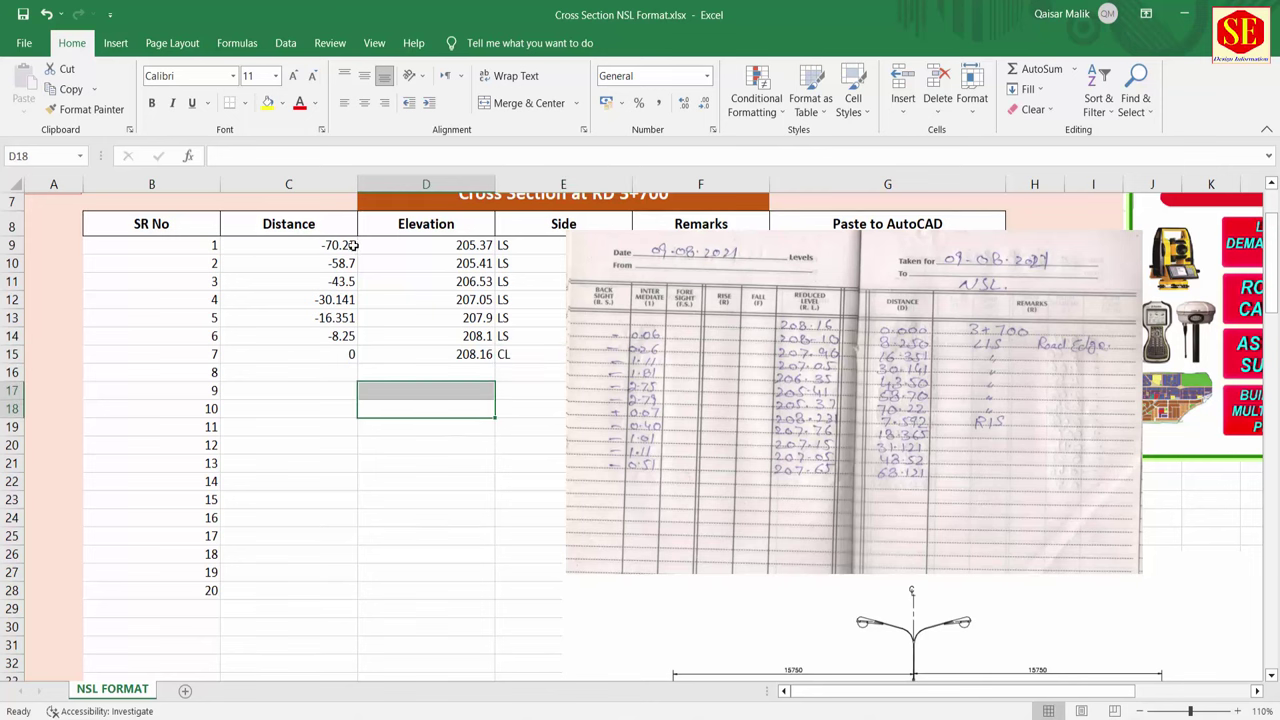
left_click_drag(340, 245, 510, 356)
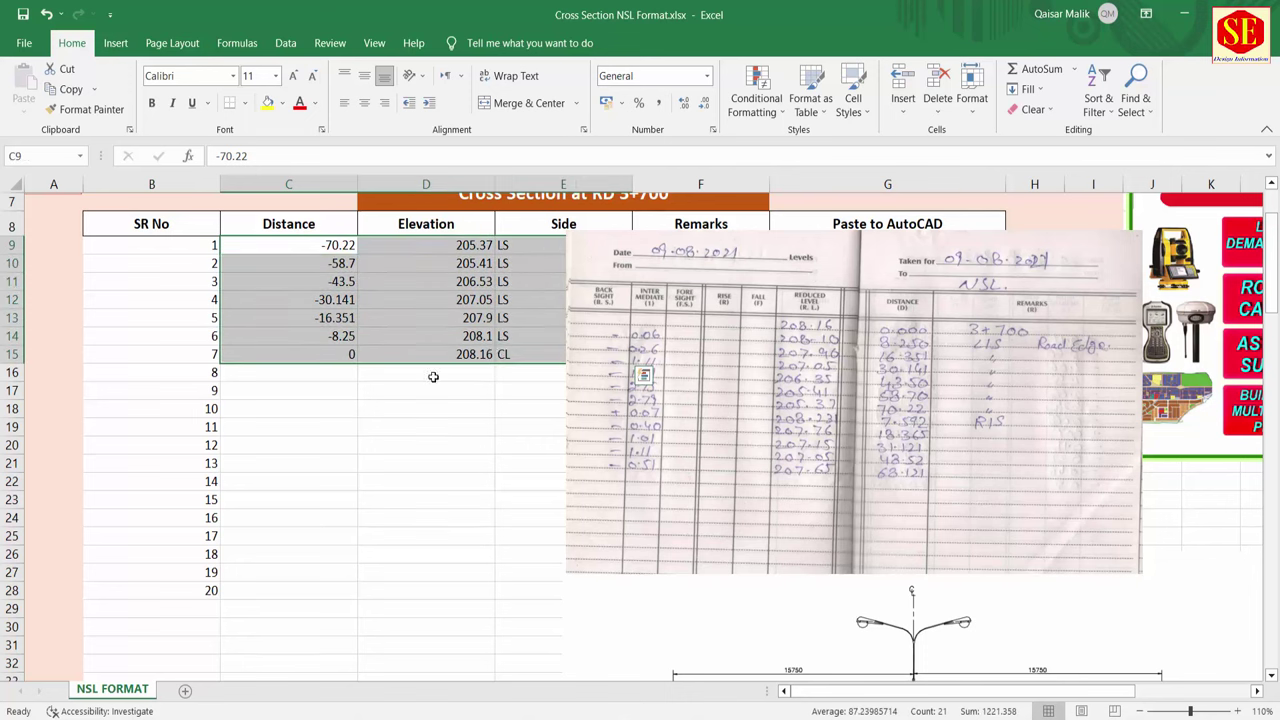
left_click(333, 372)
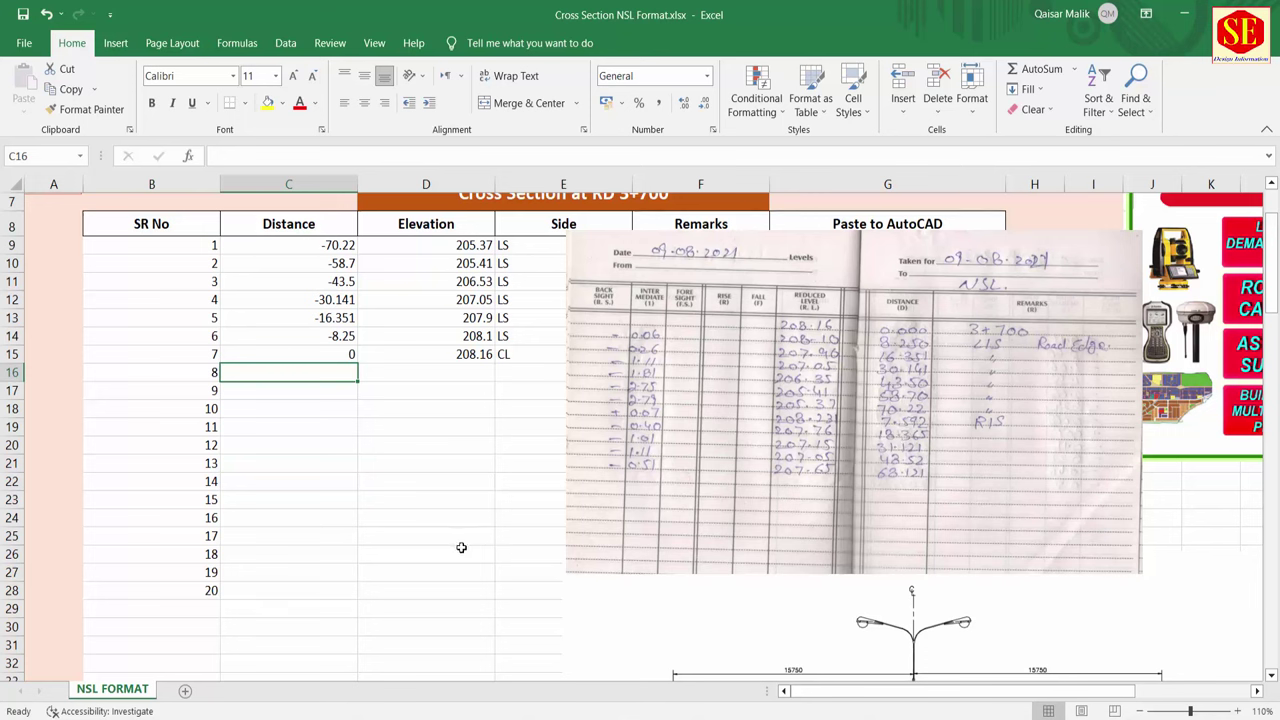
Enter point 8 (7.592 / 208.231) and point 9 (18.365 / 207.76)
type("7.592")
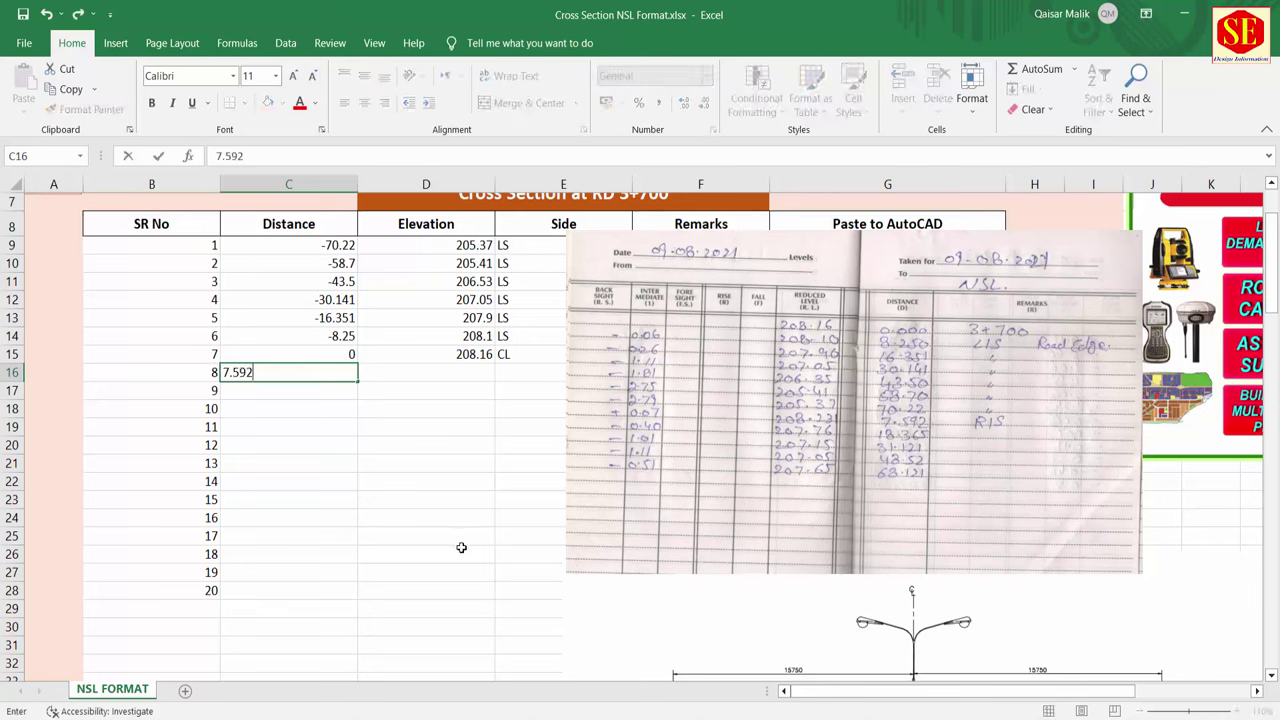
key("Return")
left_click(456, 356)
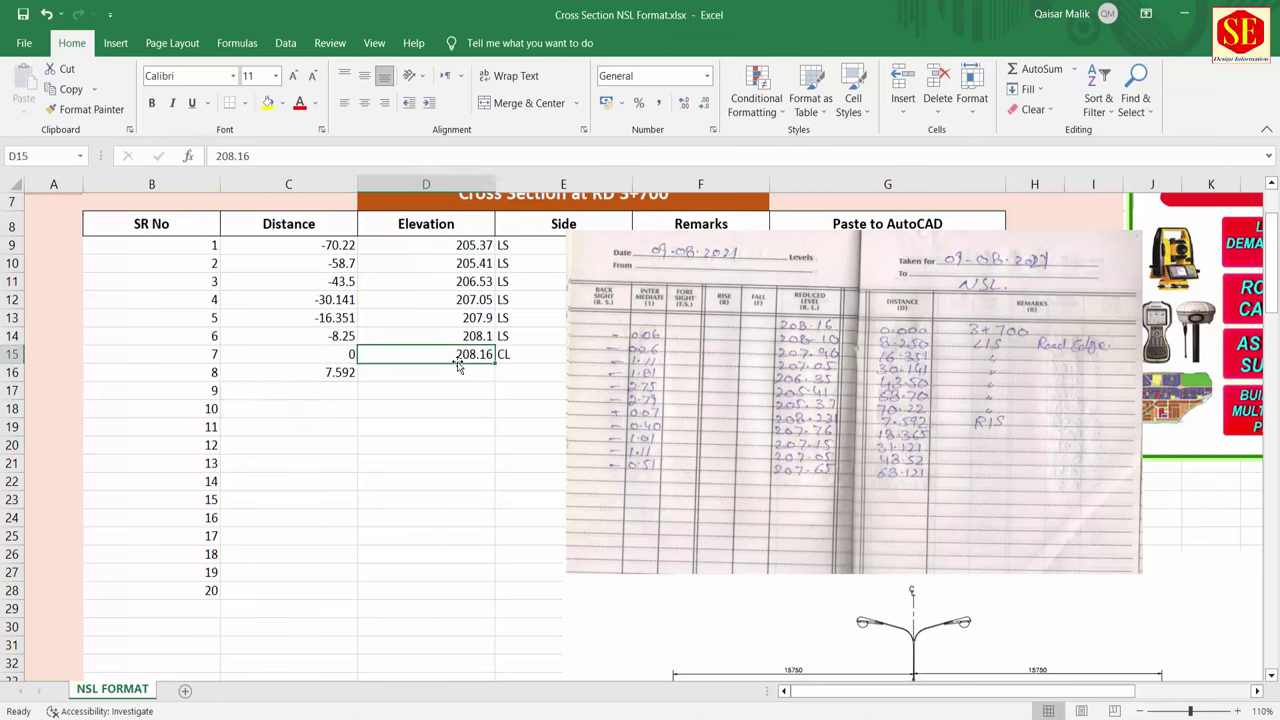
left_click(446, 372)
type("208")
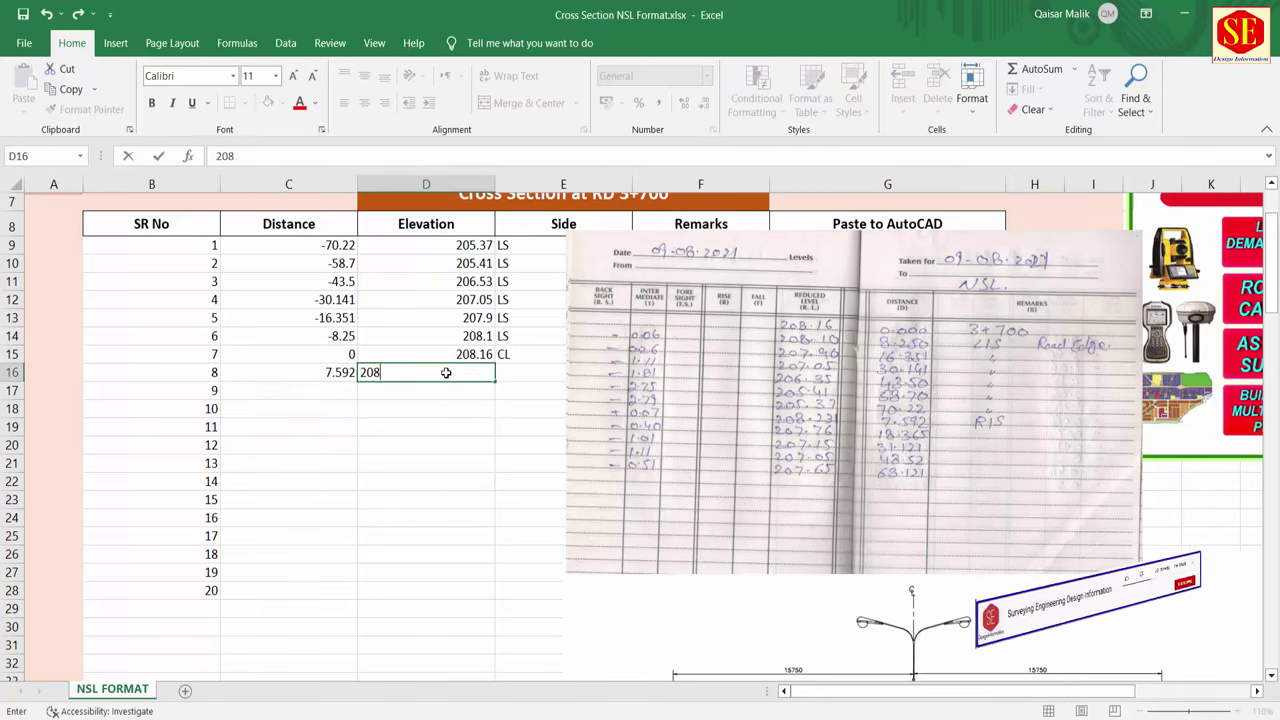
type(".231")
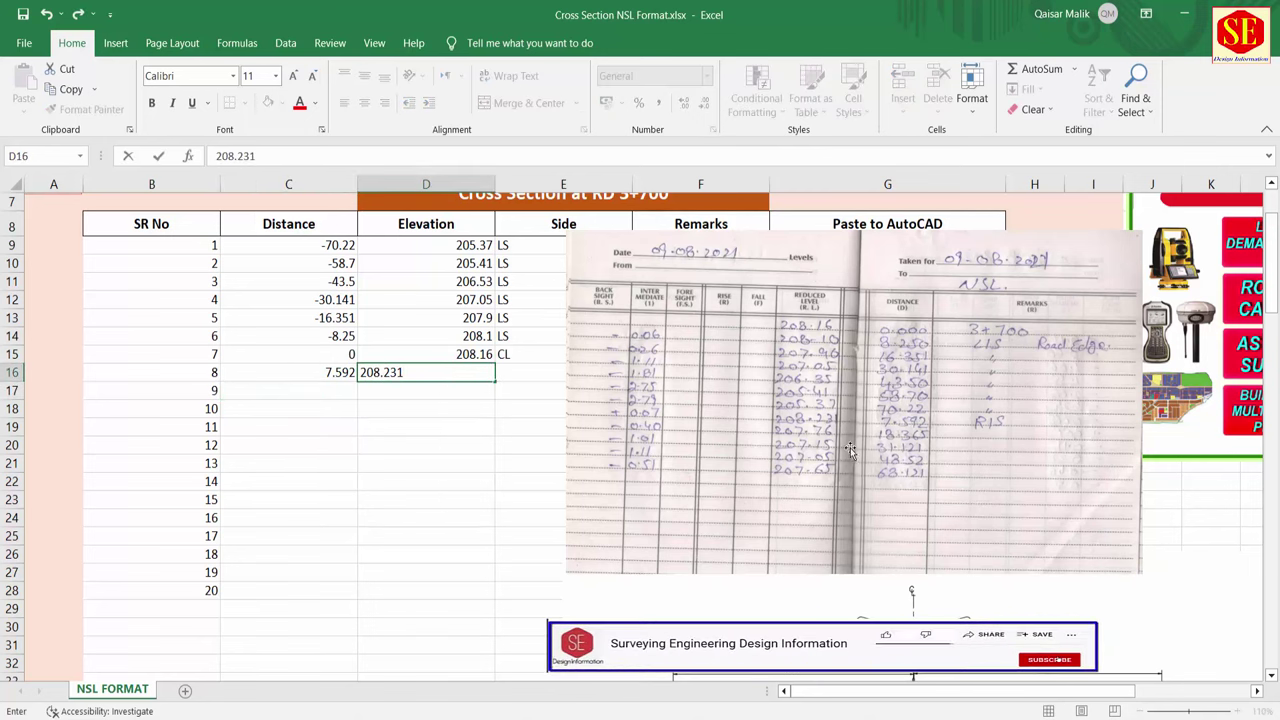
key("Return")
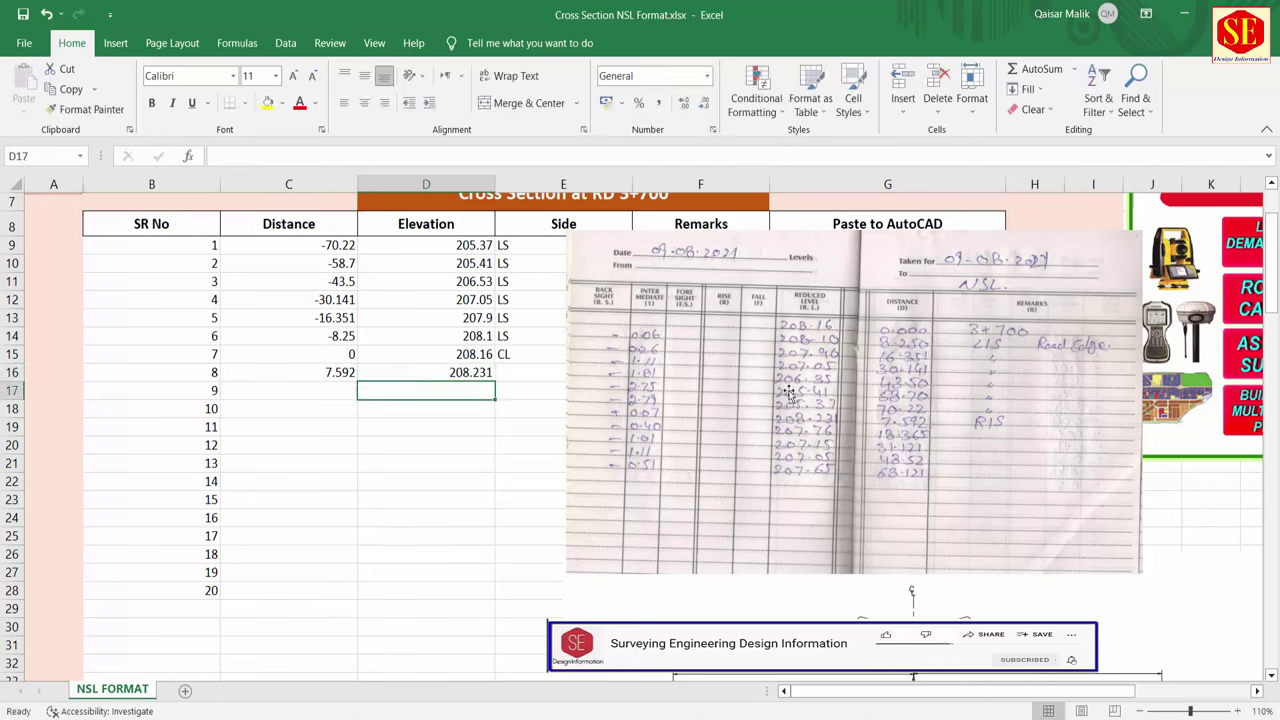
left_click(340, 396)
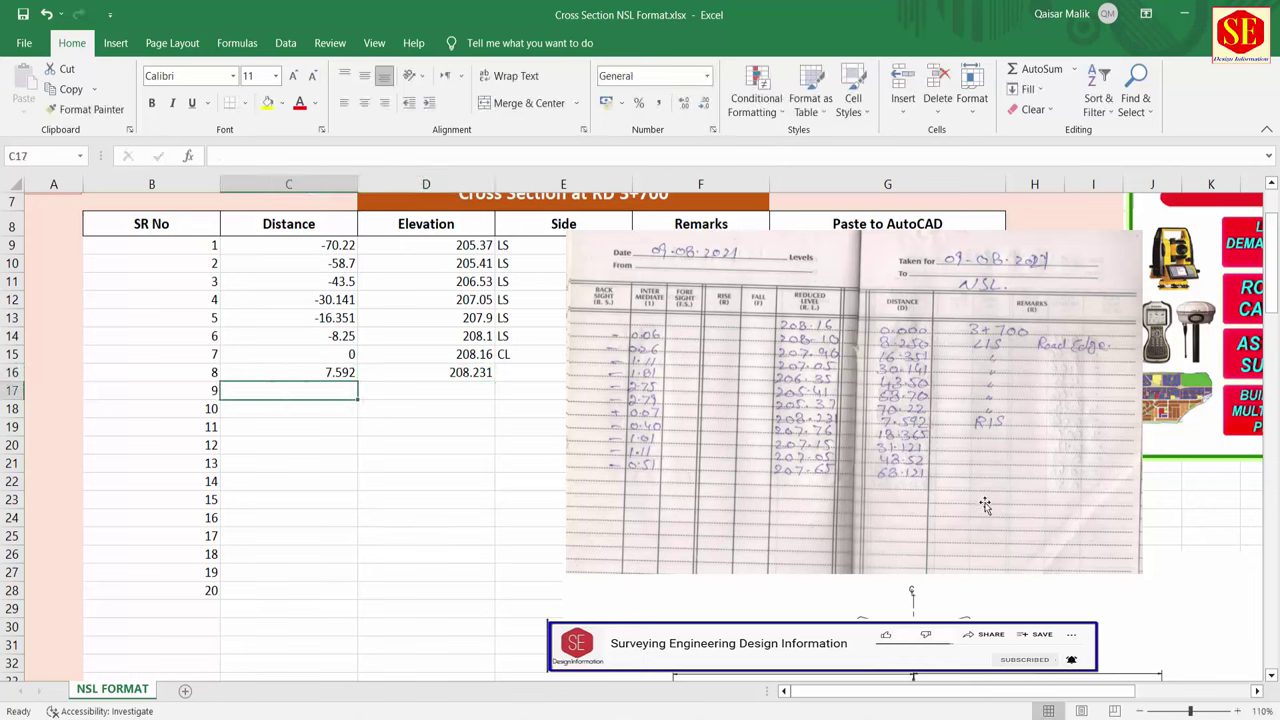
type("18.36")
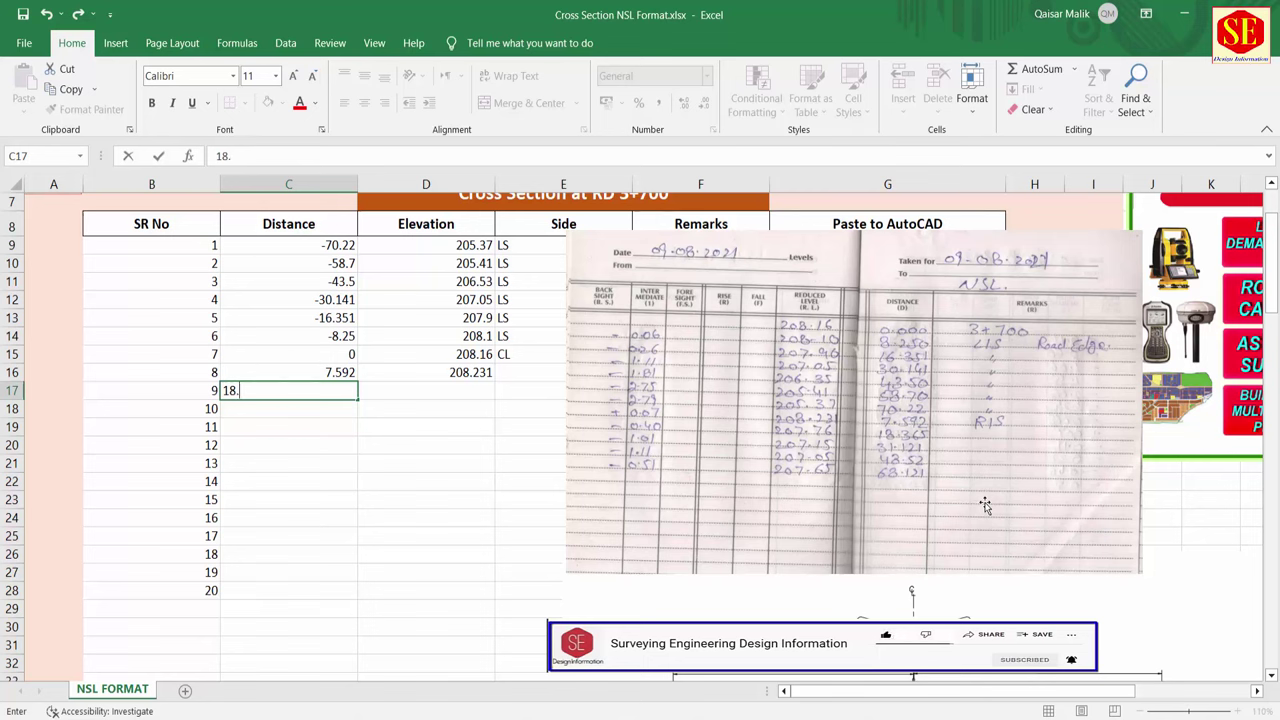
type("5")
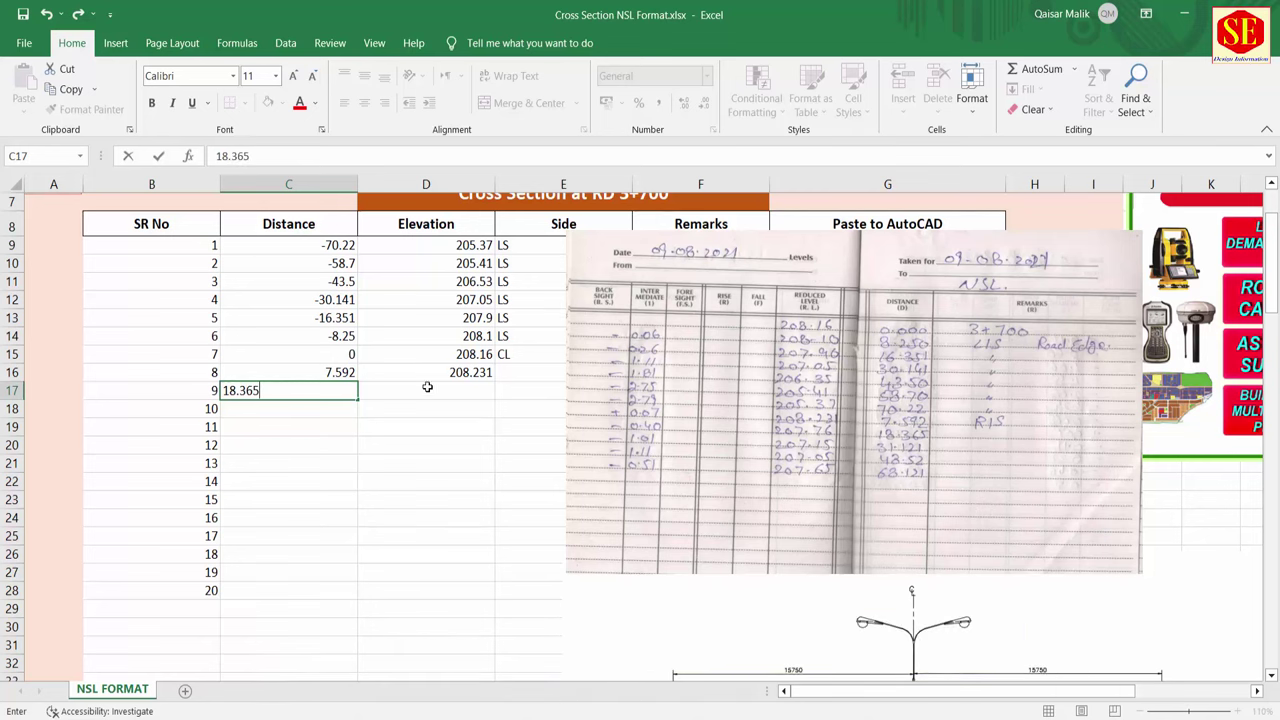
key("Tab")
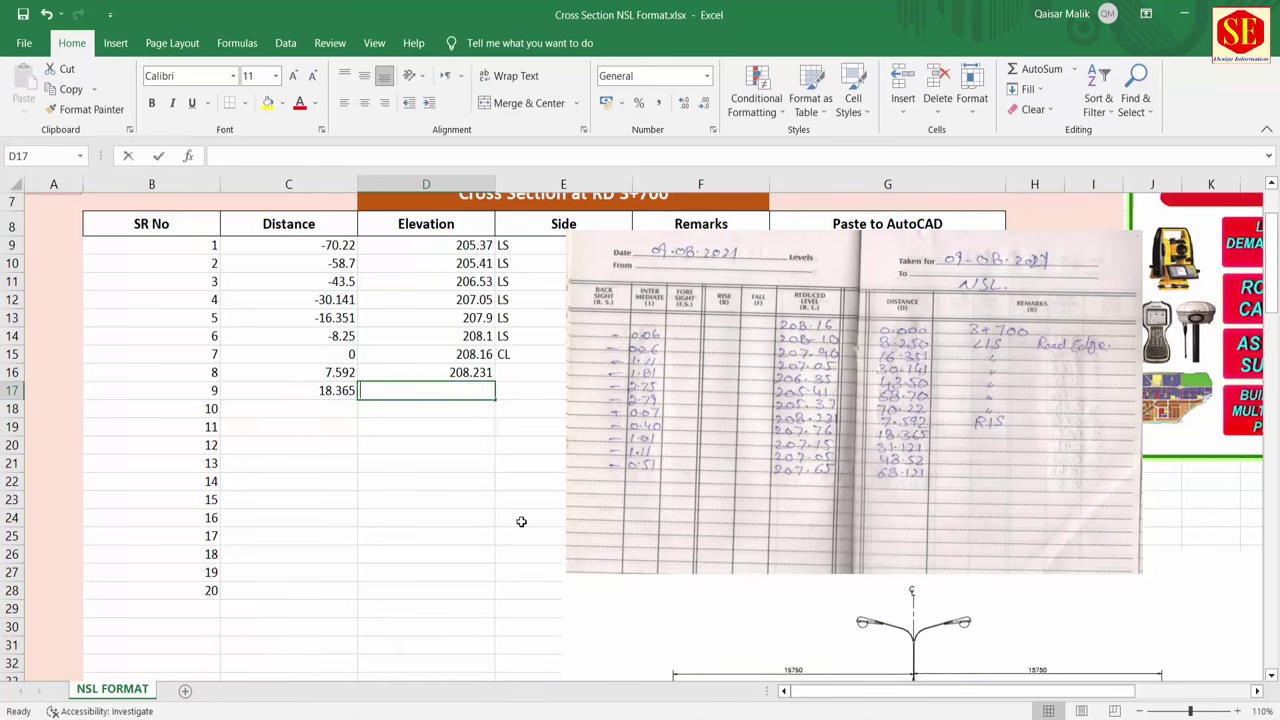
type("207.76")
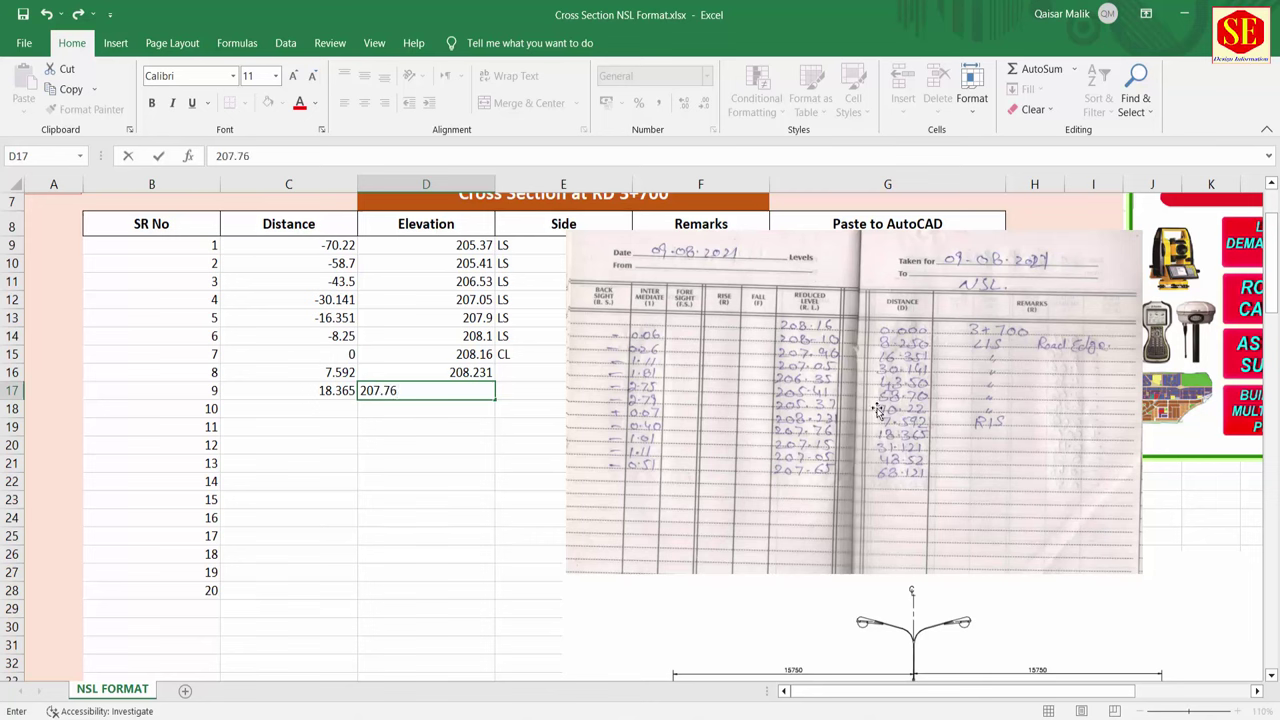
key("Return")
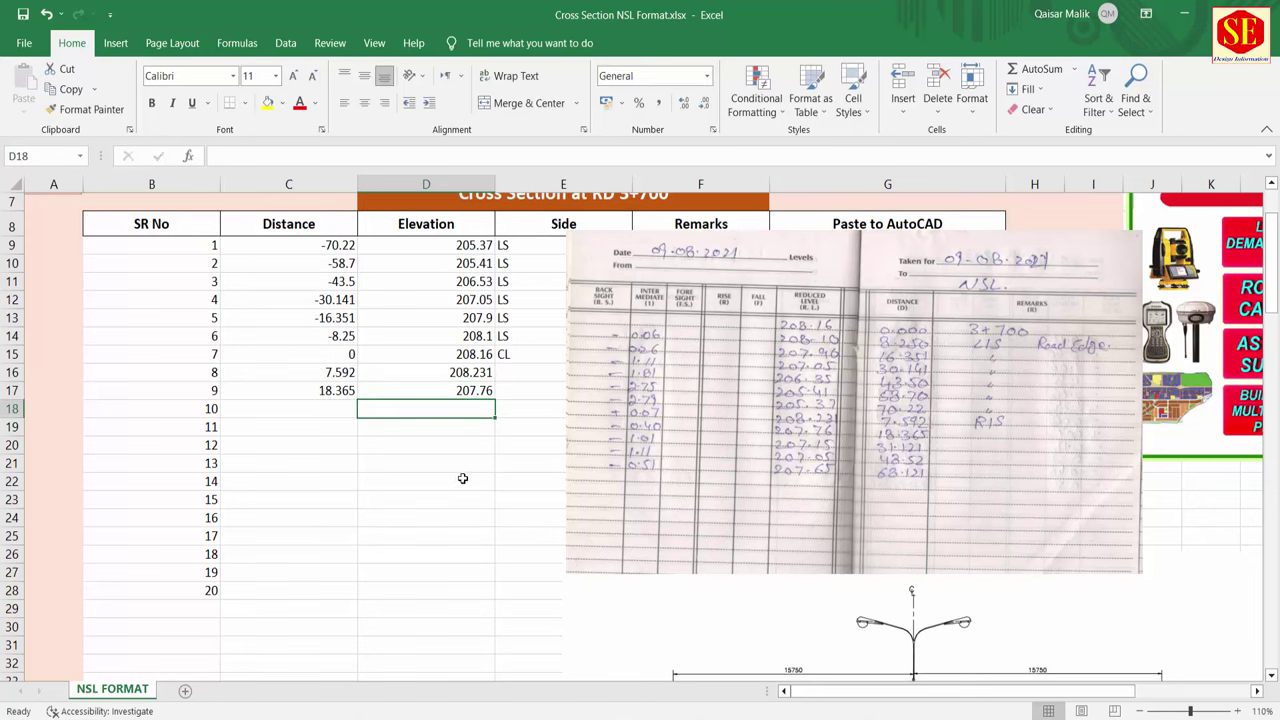
Enter point 10 (31.121 / 207.15) and point 11 (48.52 / 207.05)
left_click(321, 405)
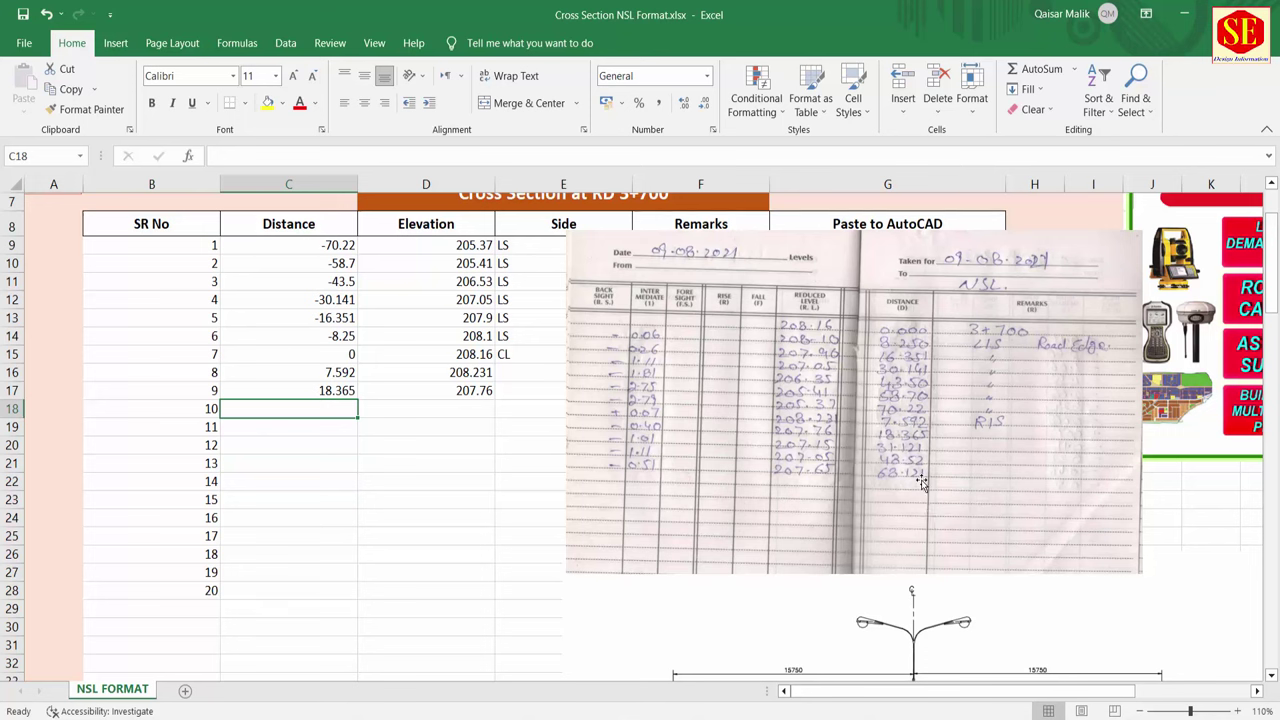
type("31.")
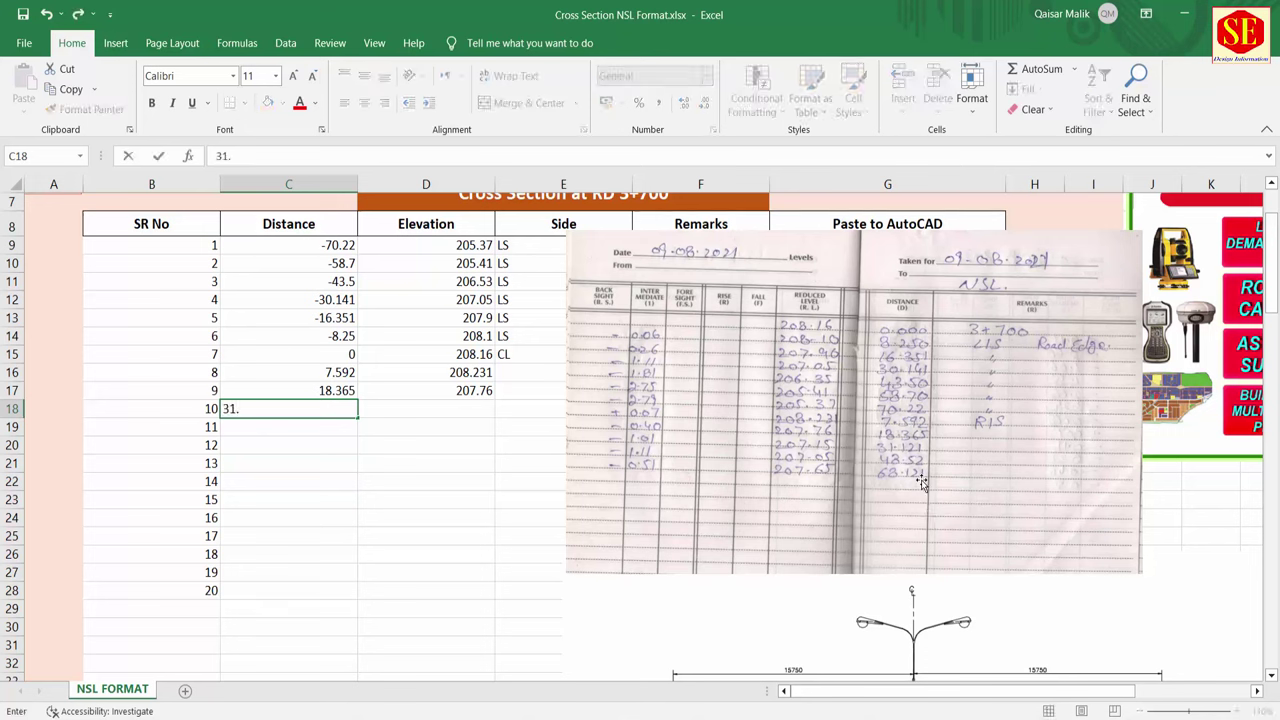
type("121")
left_click(454, 407)
type("207.15")
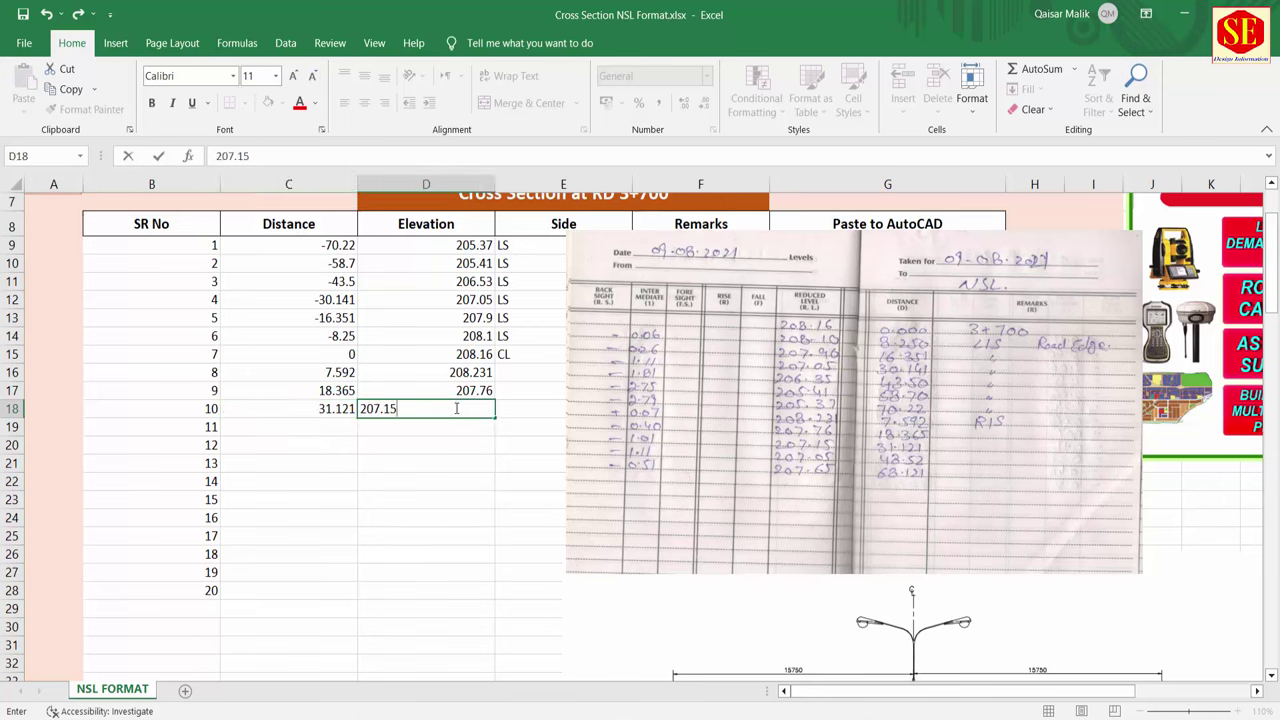
left_click(336, 428)
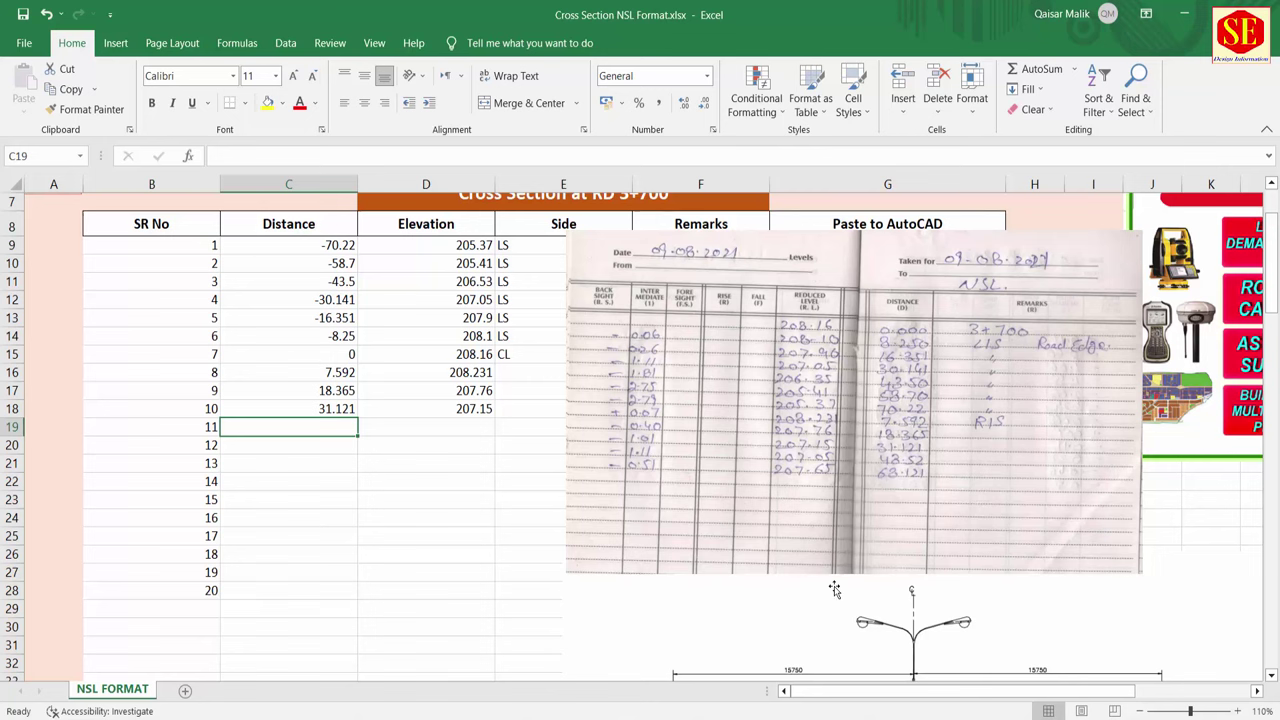
type("48.52")
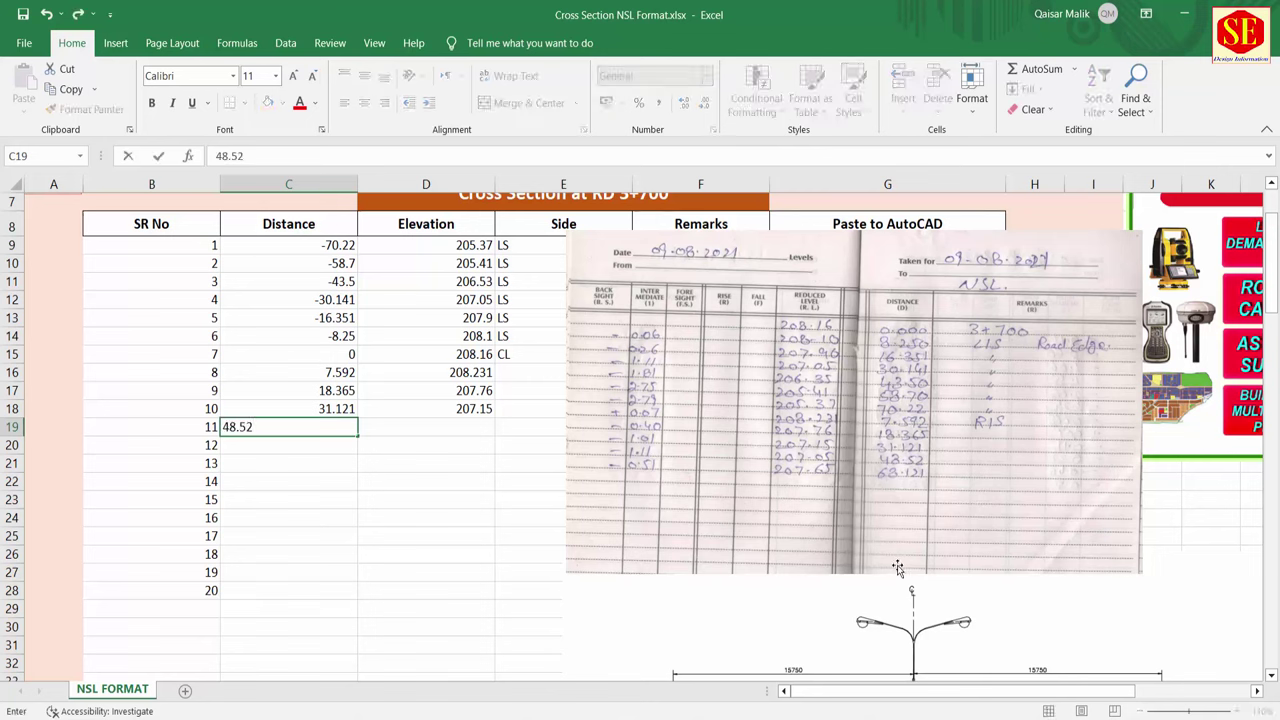
left_click(455, 422)
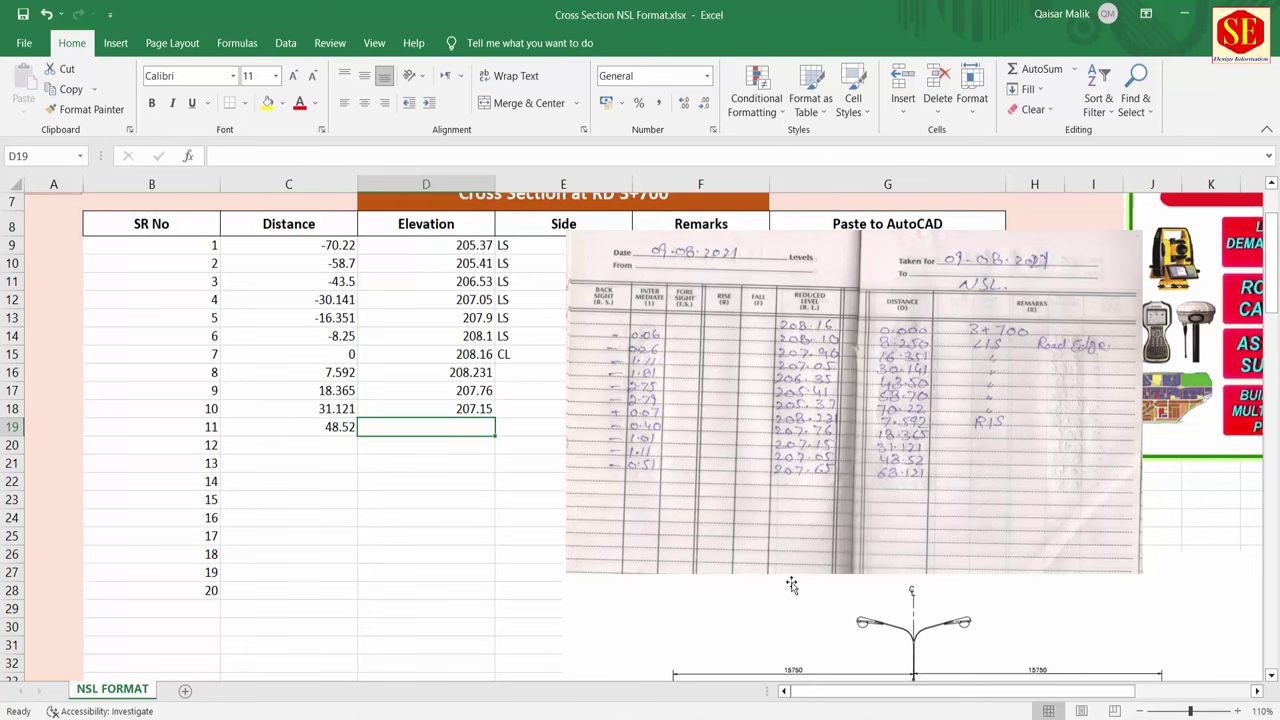
type("20")
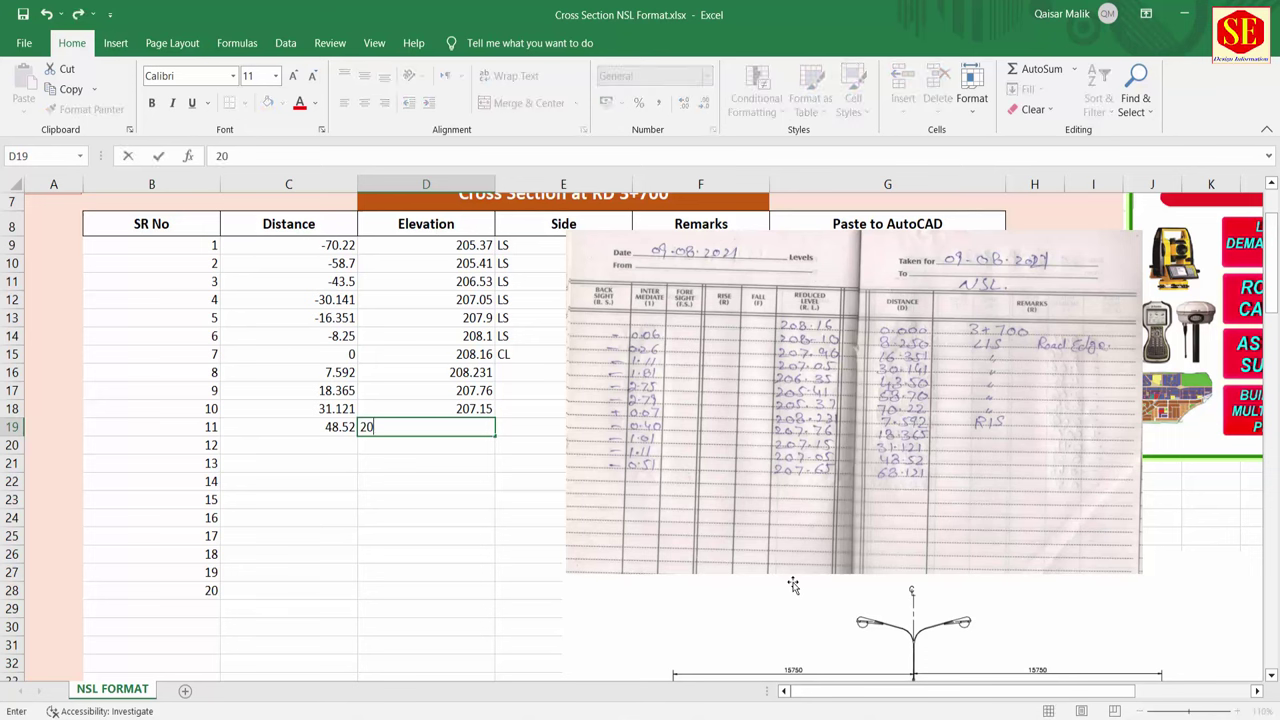
type("7.05")
key("Return")
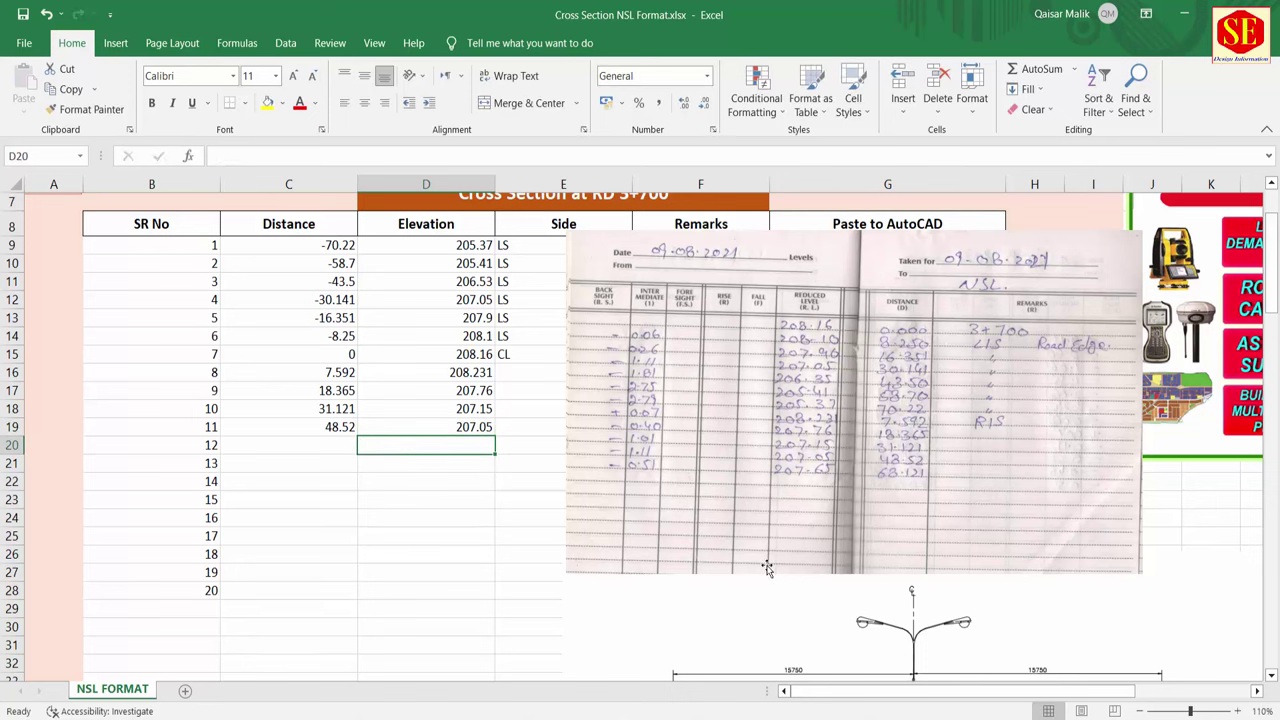
Enter point 12 as distance 68.121 with elevation 207.65 in row 20
left_click(340, 444)
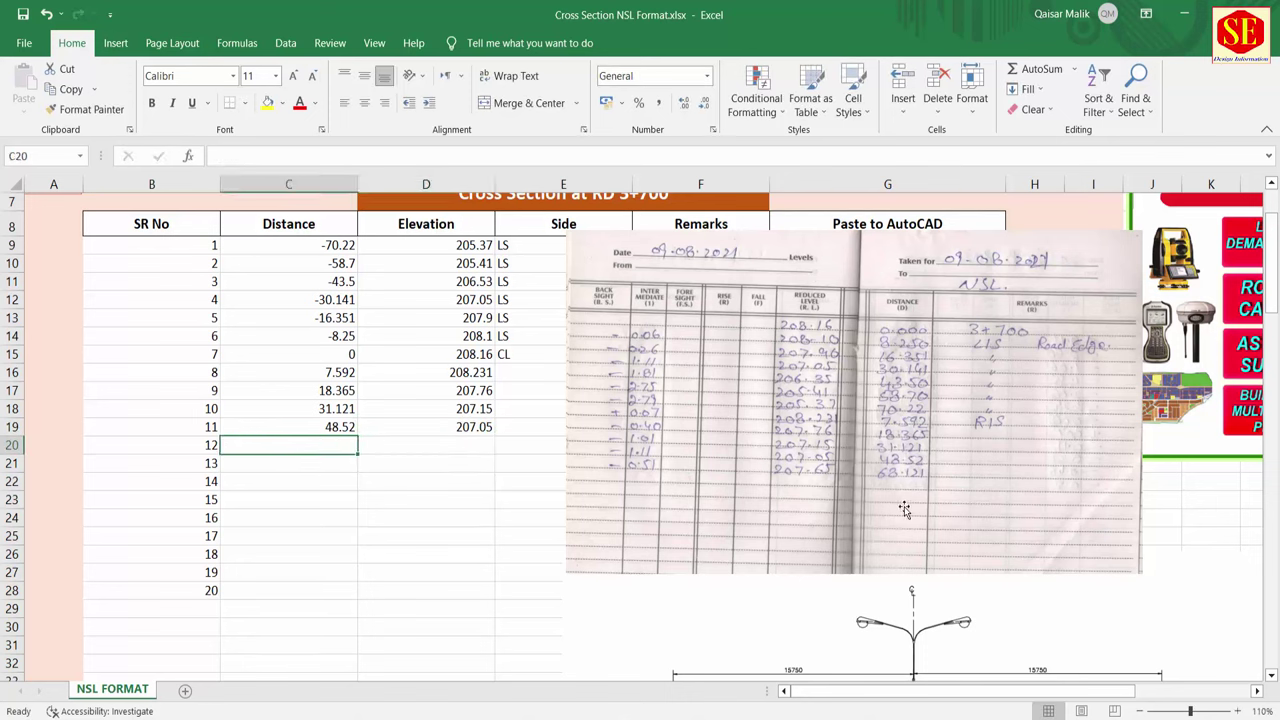
type("68")
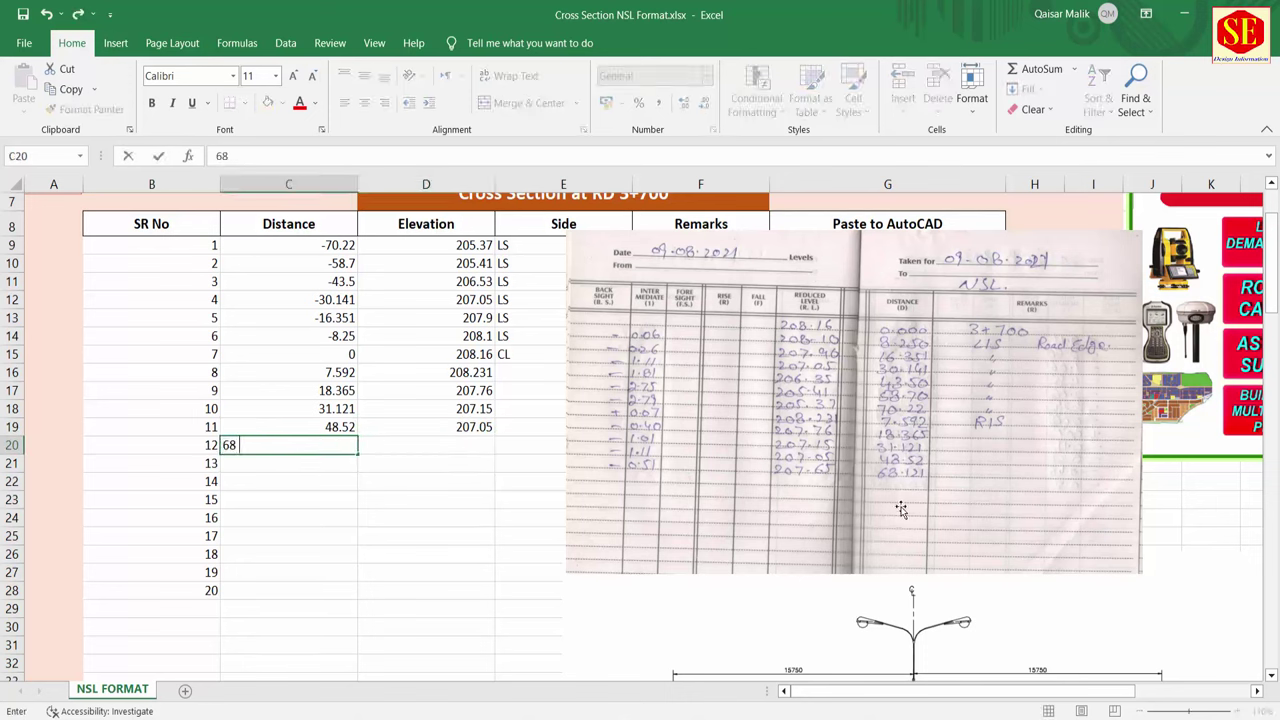
type(".121")
key("Tab")
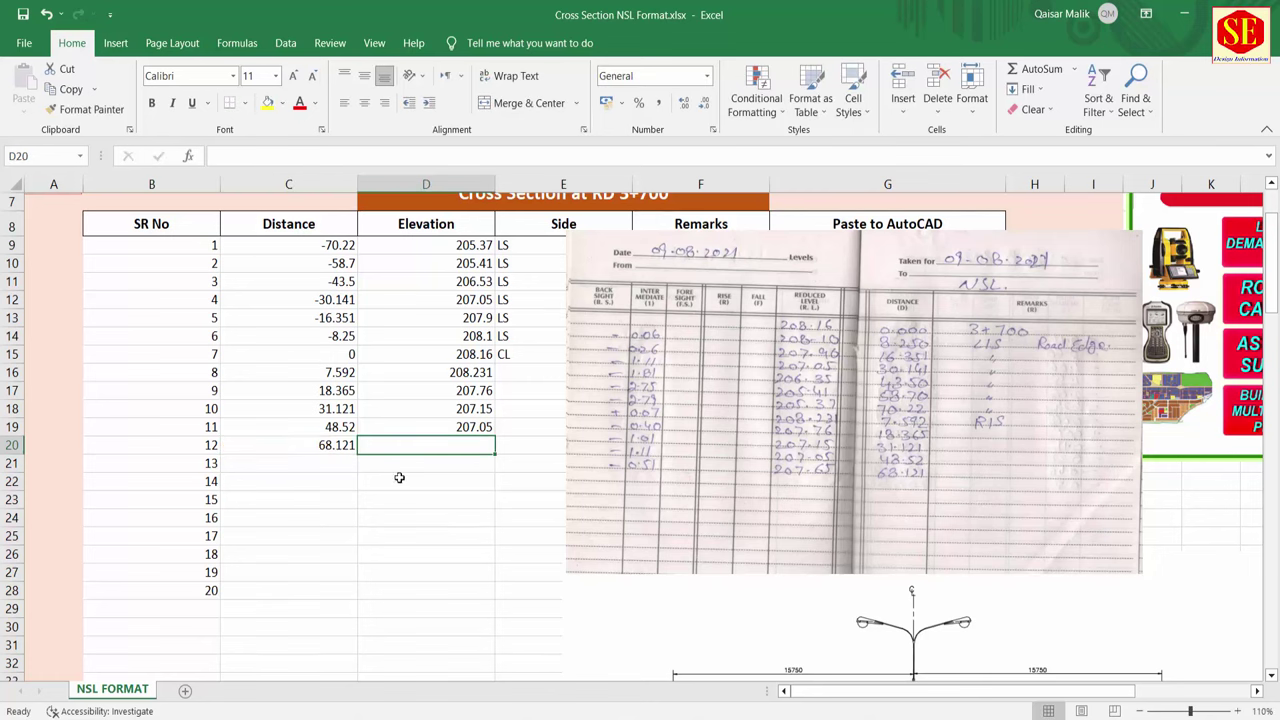
type("207.65")
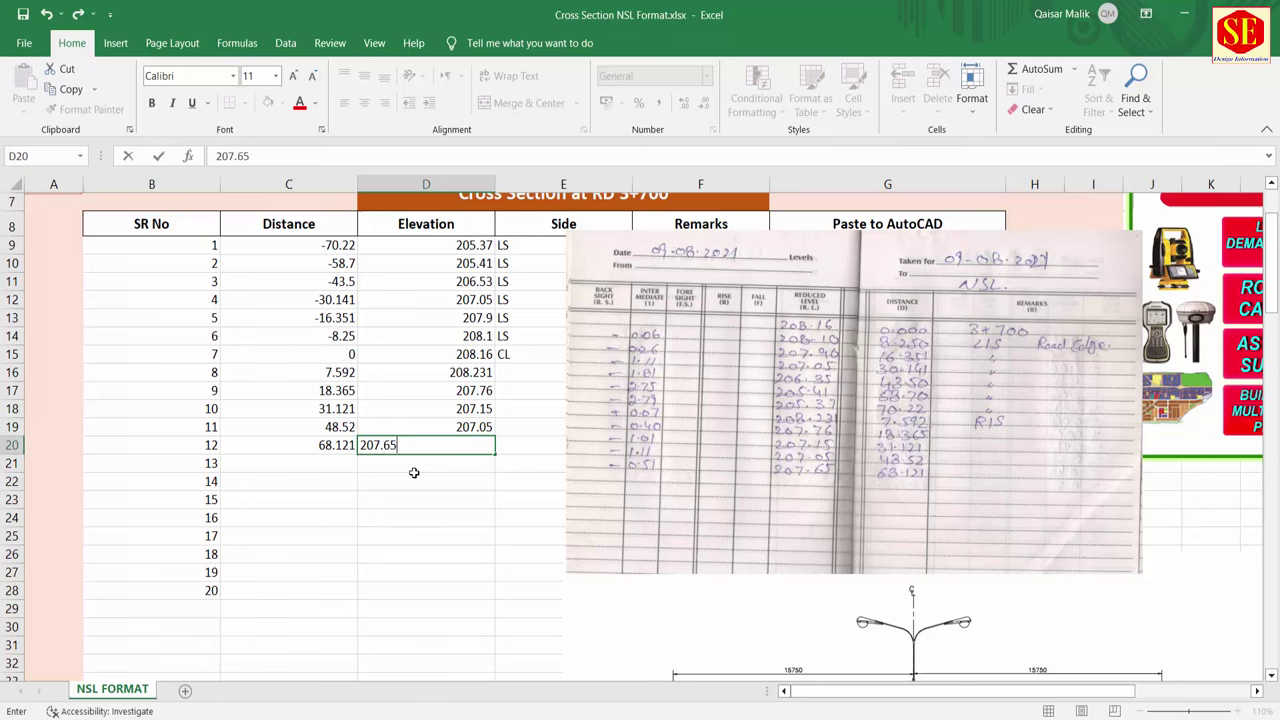
key("Return")
left_click(523, 372)
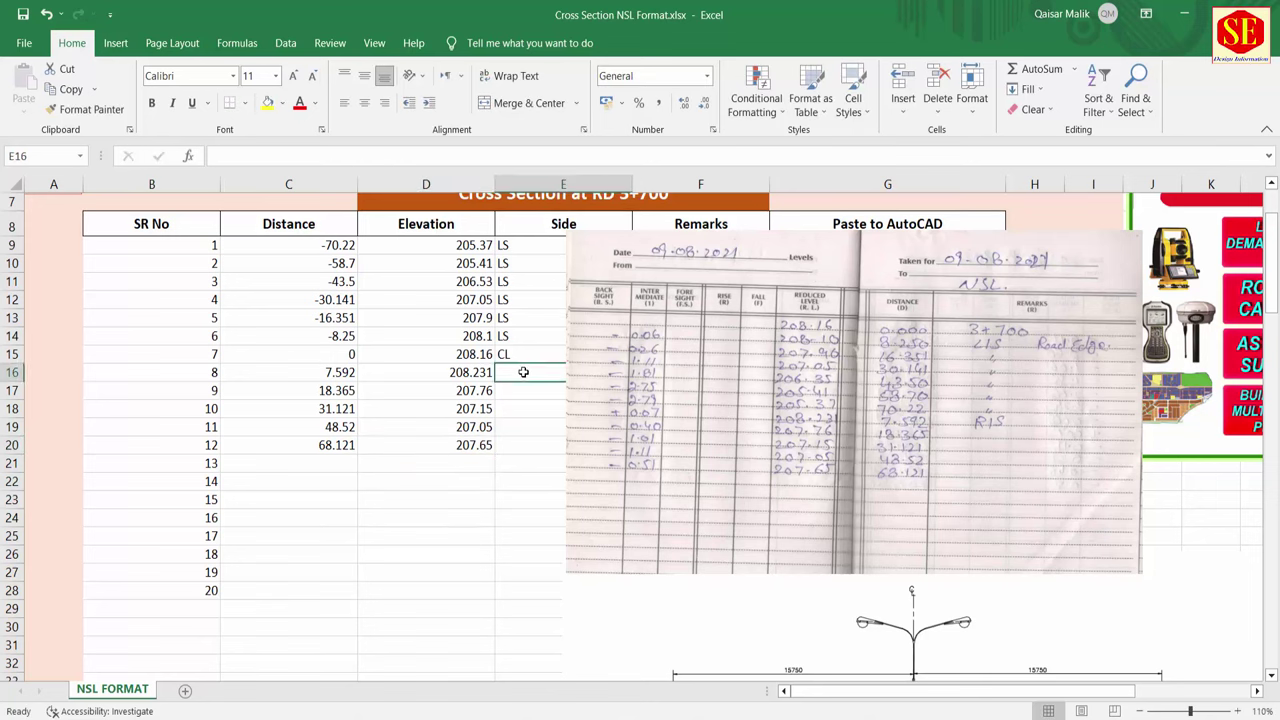
Fill RS from E16 down the Side column and delete the surplus labels below row 20
type("RS")
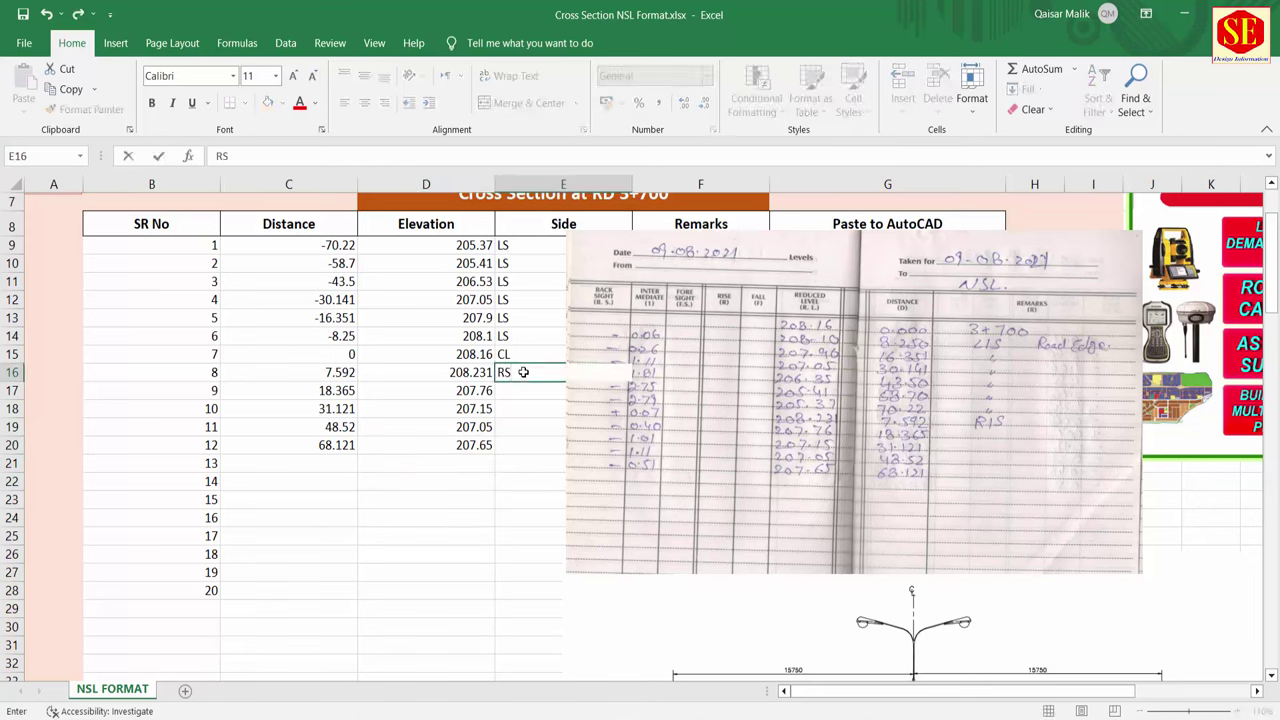
left_click_drag(678, 276, 808, 266)
left_click(594, 371)
double_click(632, 381)
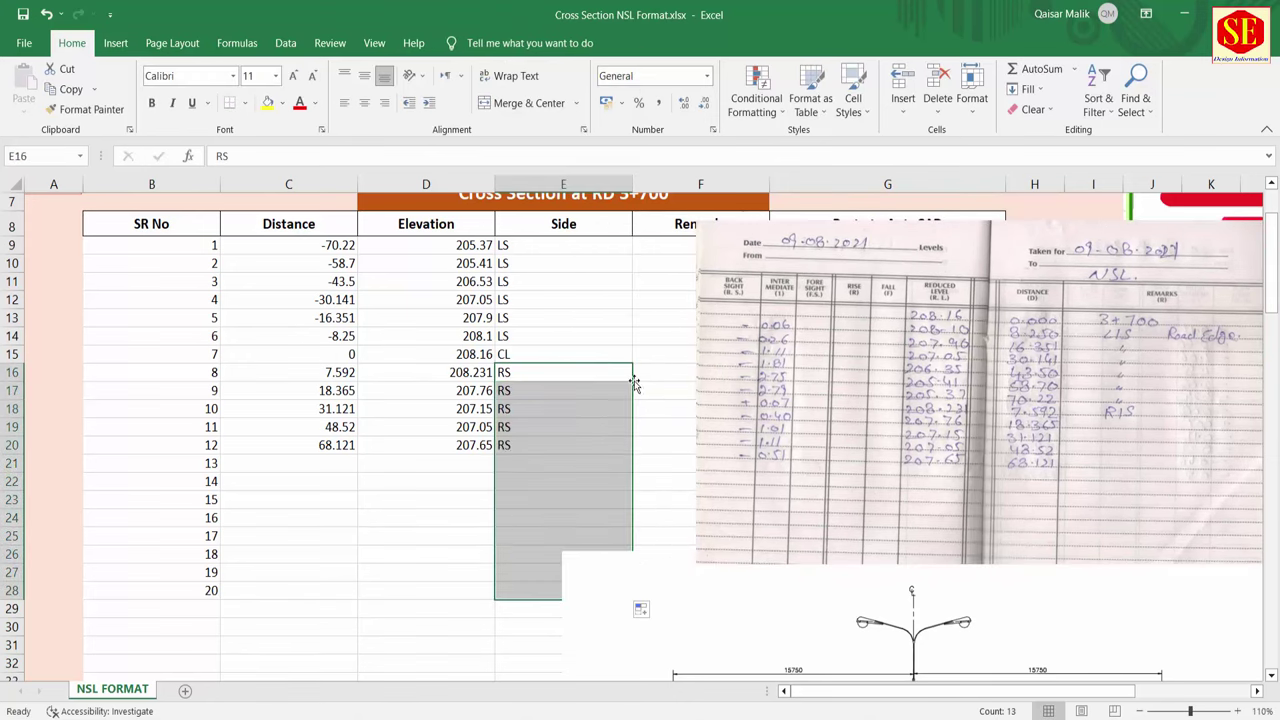
left_click_drag(512, 464, 530, 588)
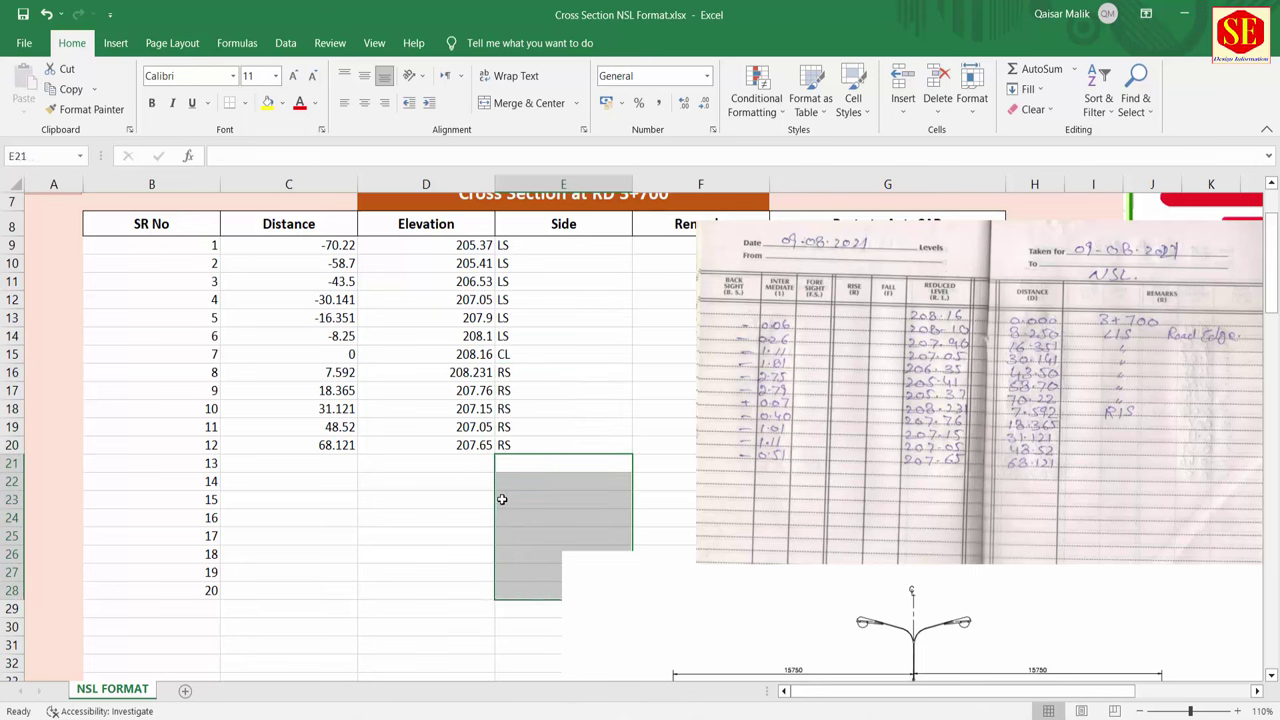
key("Delete")
mouse_move(322, 250)
left_mouse_down()
mouse_move(424, 302)
mouse_move(500, 449)
left_mouse_up()
left_click(322, 242)
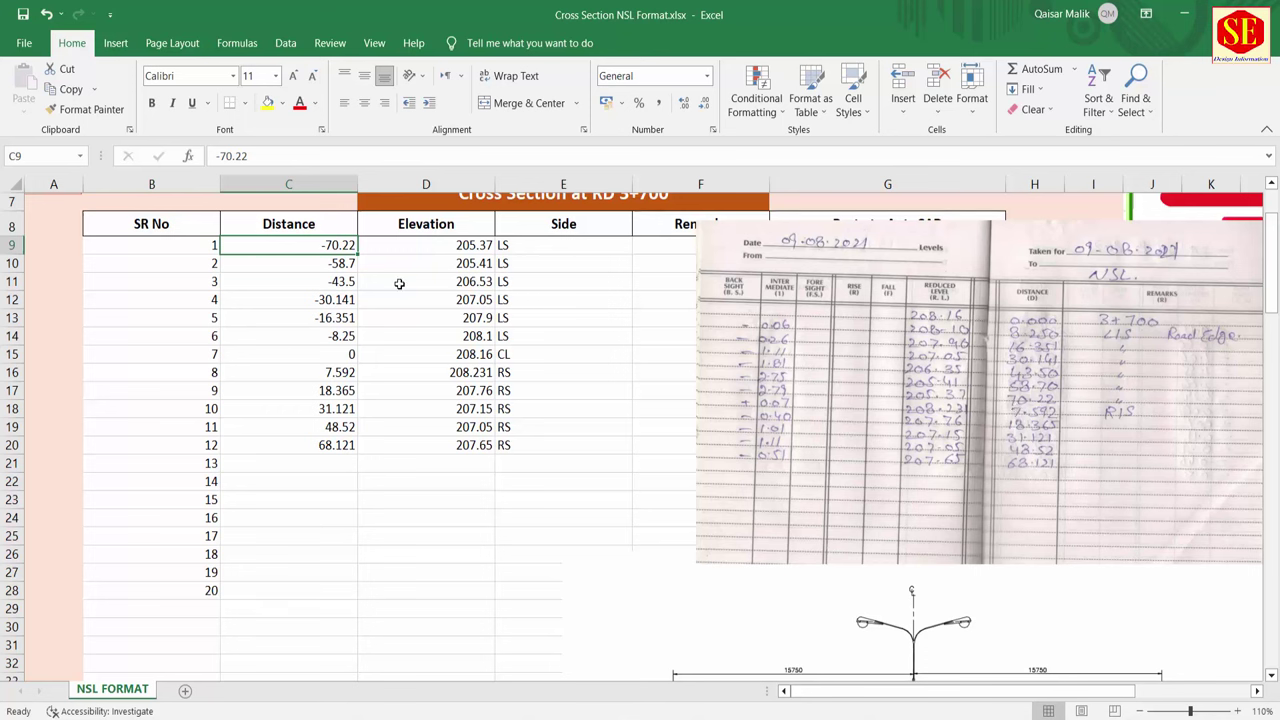
Centre-align the Distance, Elevation and Side values in C9:E20
left_click(473, 246)
left_click(347, 262)
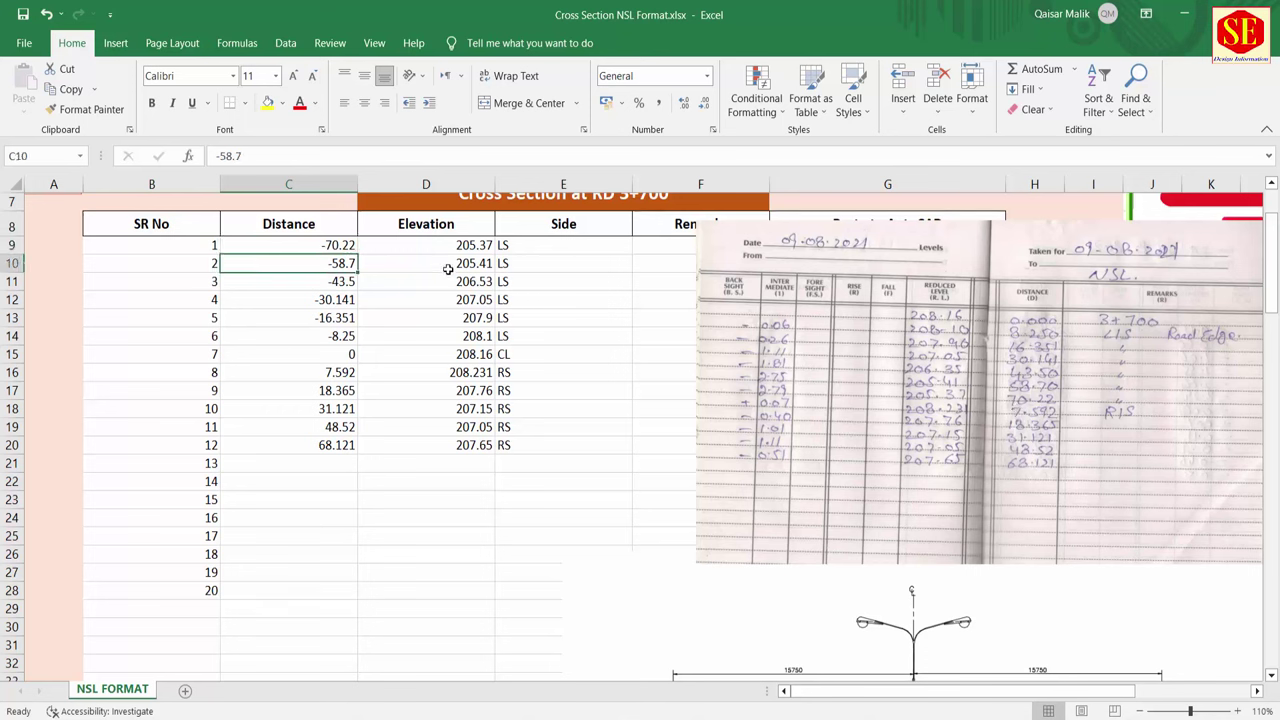
left_click(363, 263)
left_click(352, 282)
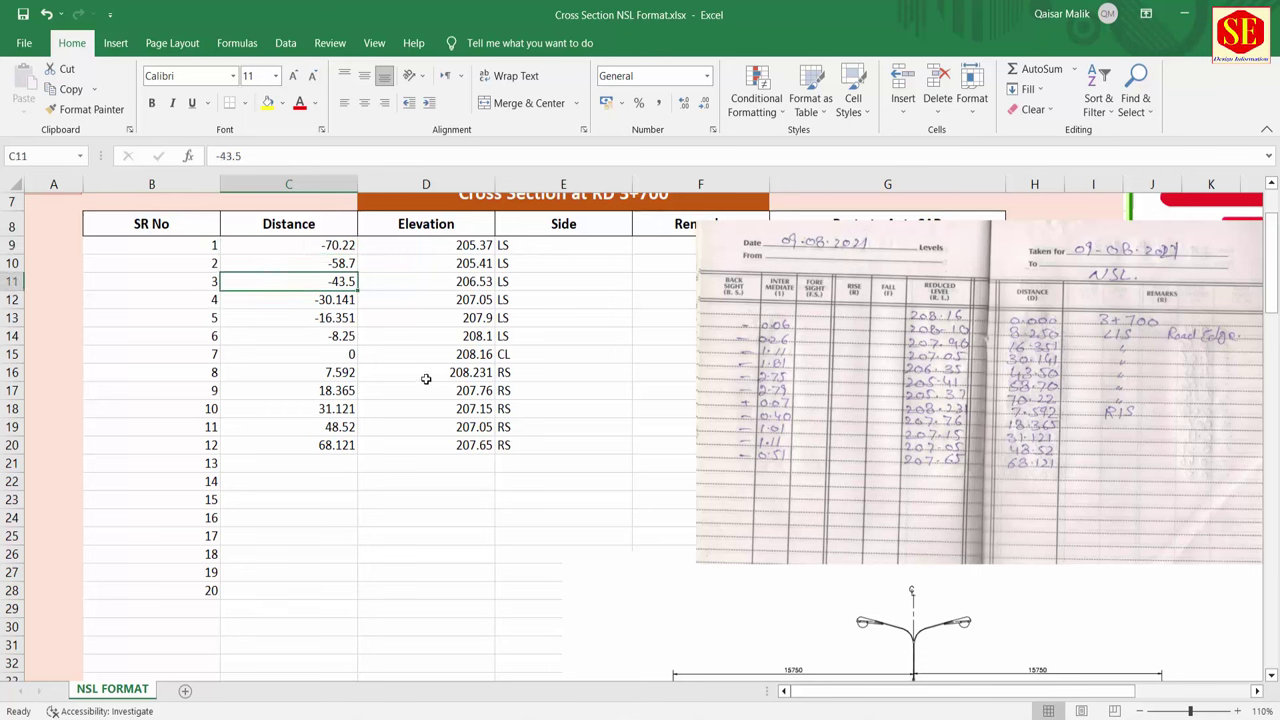
scroll(408, 329, "up", 1)
left_click(330, 302)
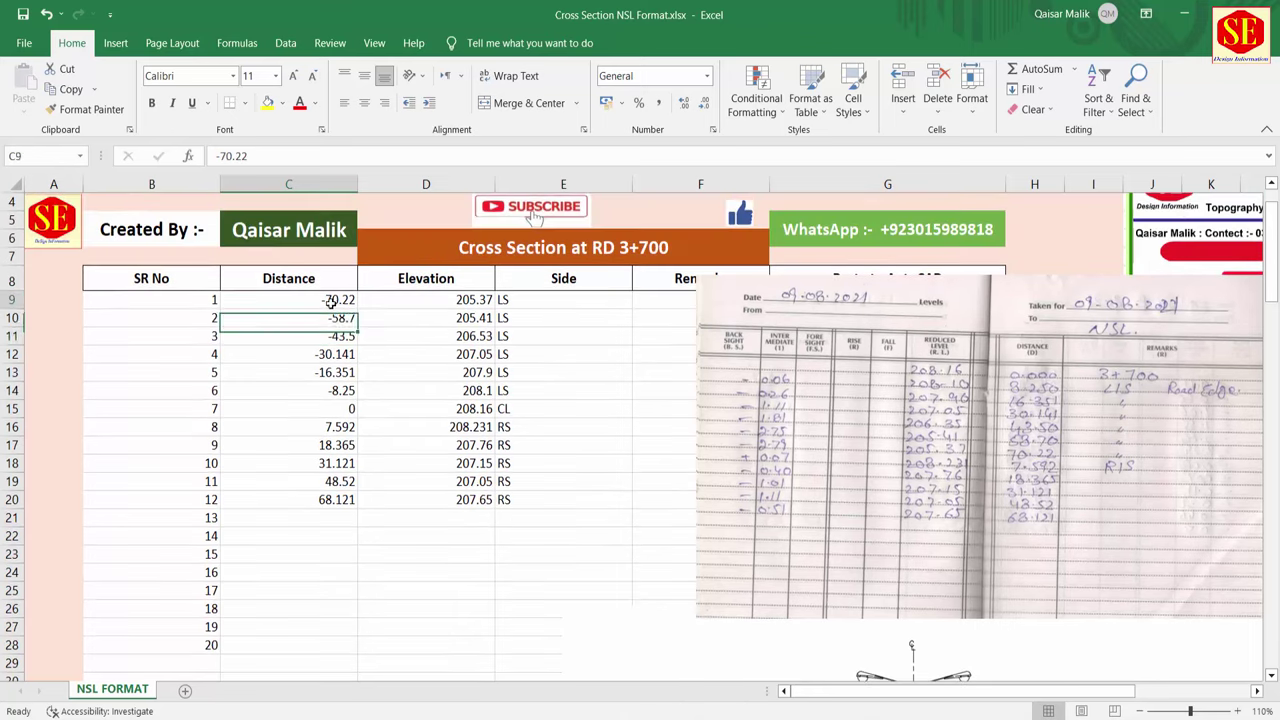
left_click_drag(330, 302, 520, 499)
scroll(533, 372, "up", 1)
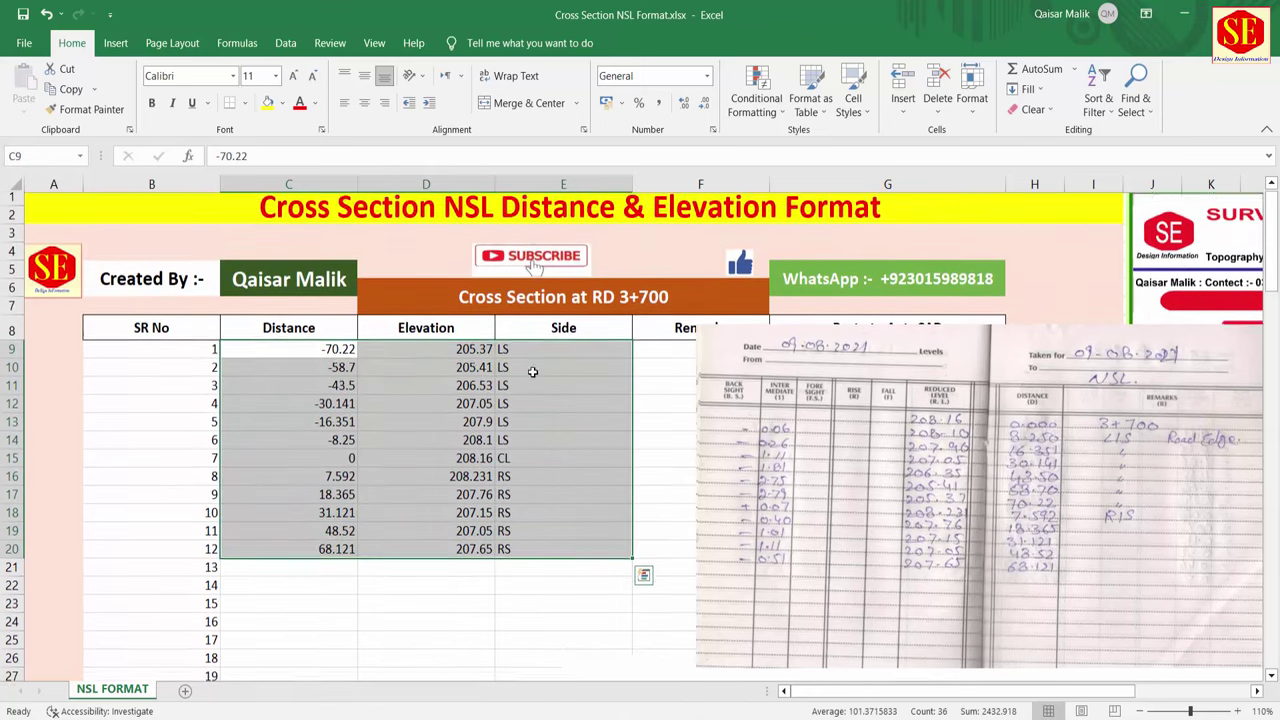
left_click(362, 108)
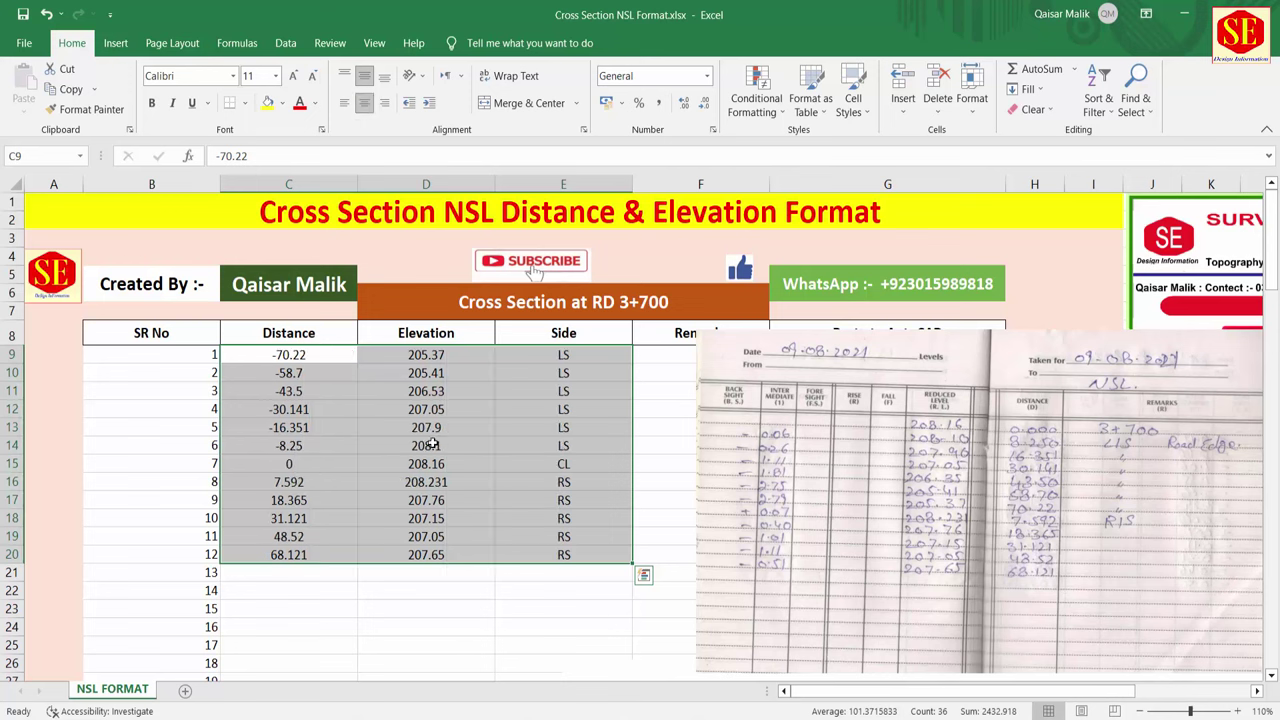
left_click(444, 441)
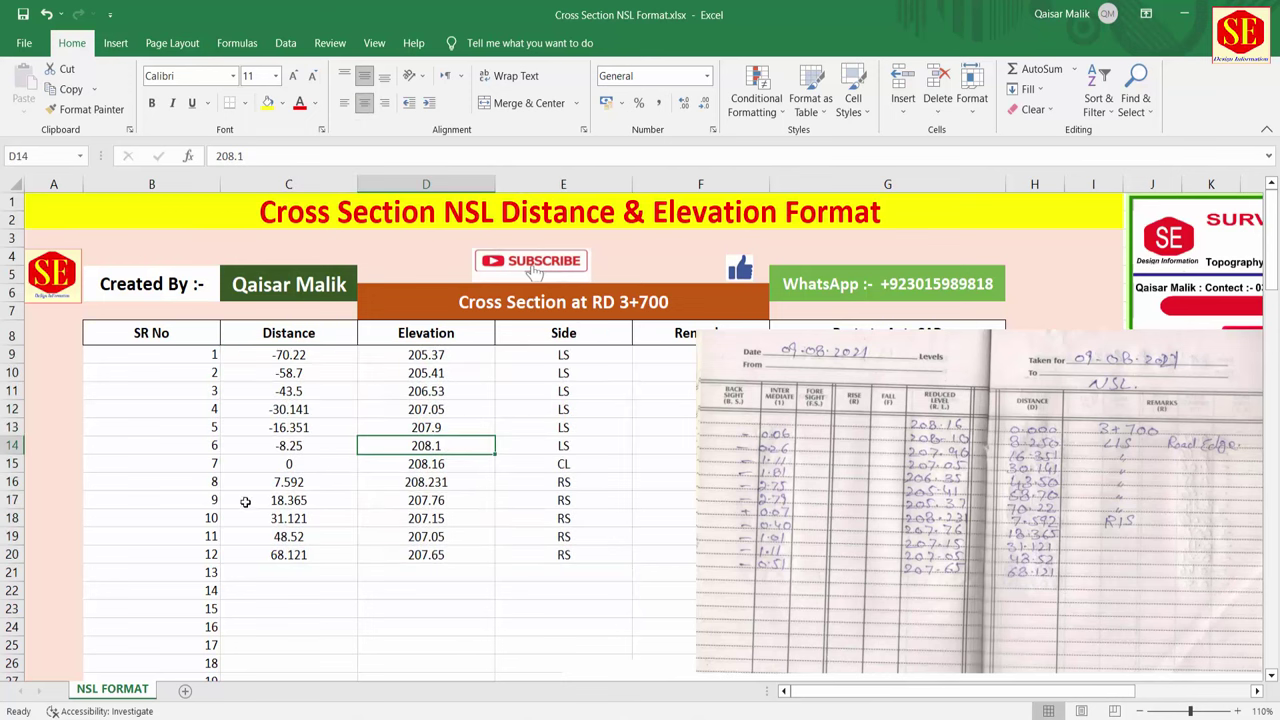
Fill the SR 7 centreline row B15:E15 with yellow
left_click_drag(221, 464, 565, 468)
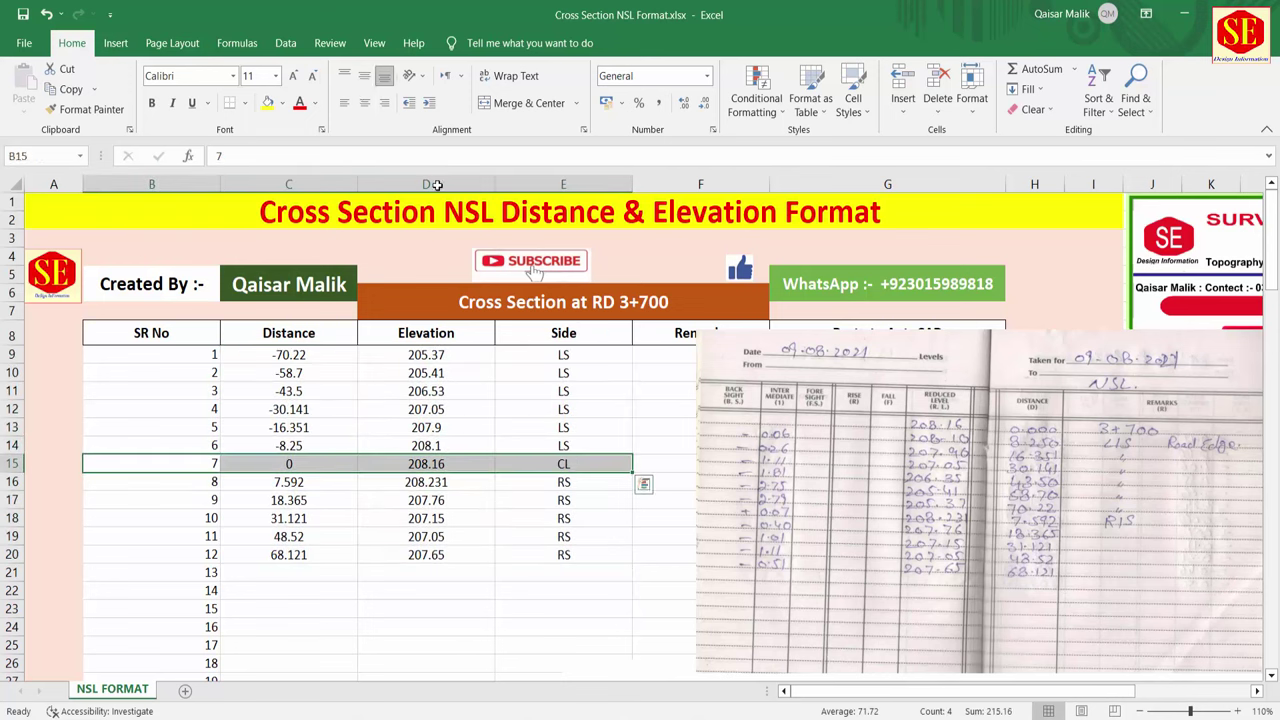
left_click(276, 104)
left_click(563, 536)
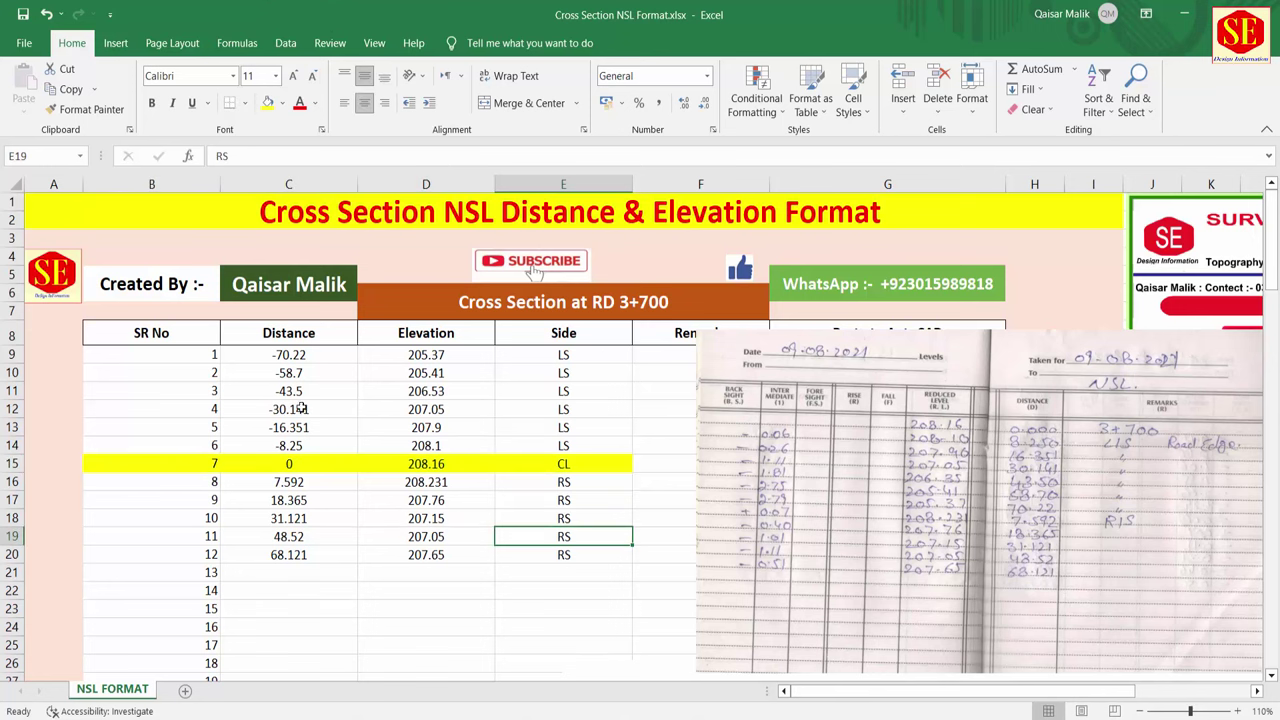
scroll(308, 497, "down", 3)
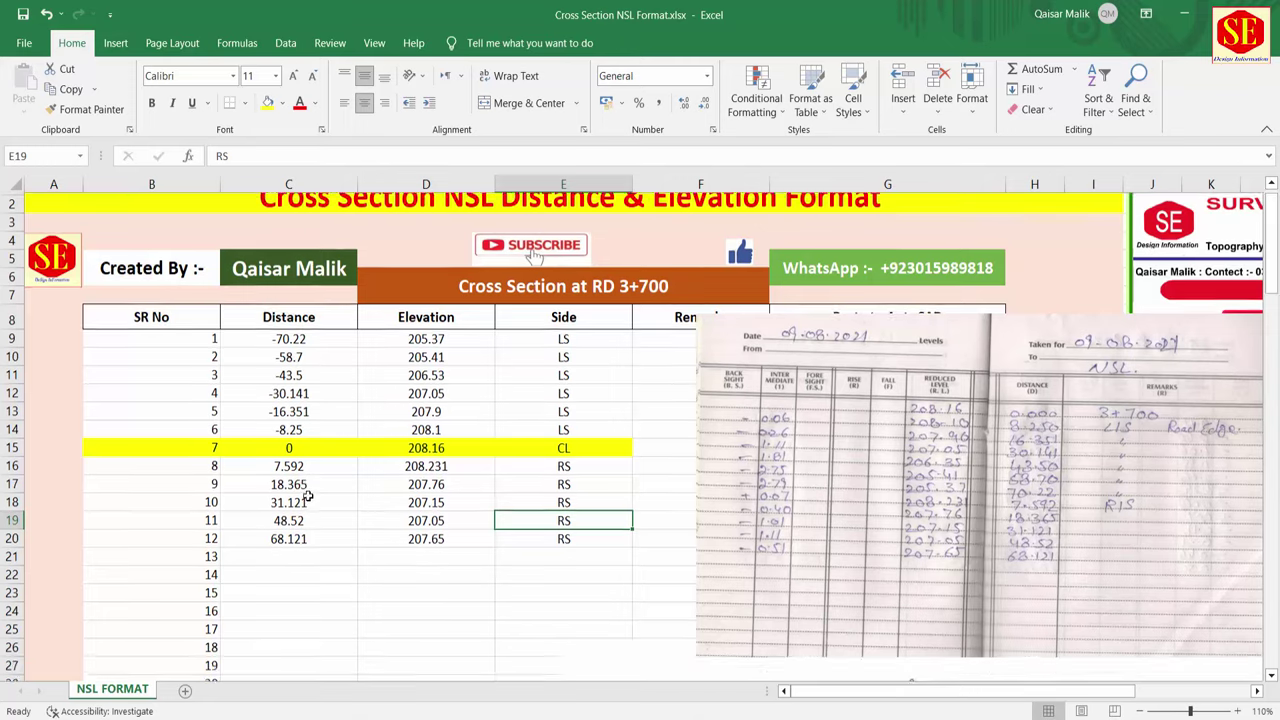
Delete the unused serial numbers in B21:E28 below the readings
left_click_drag(180, 402, 585, 536)
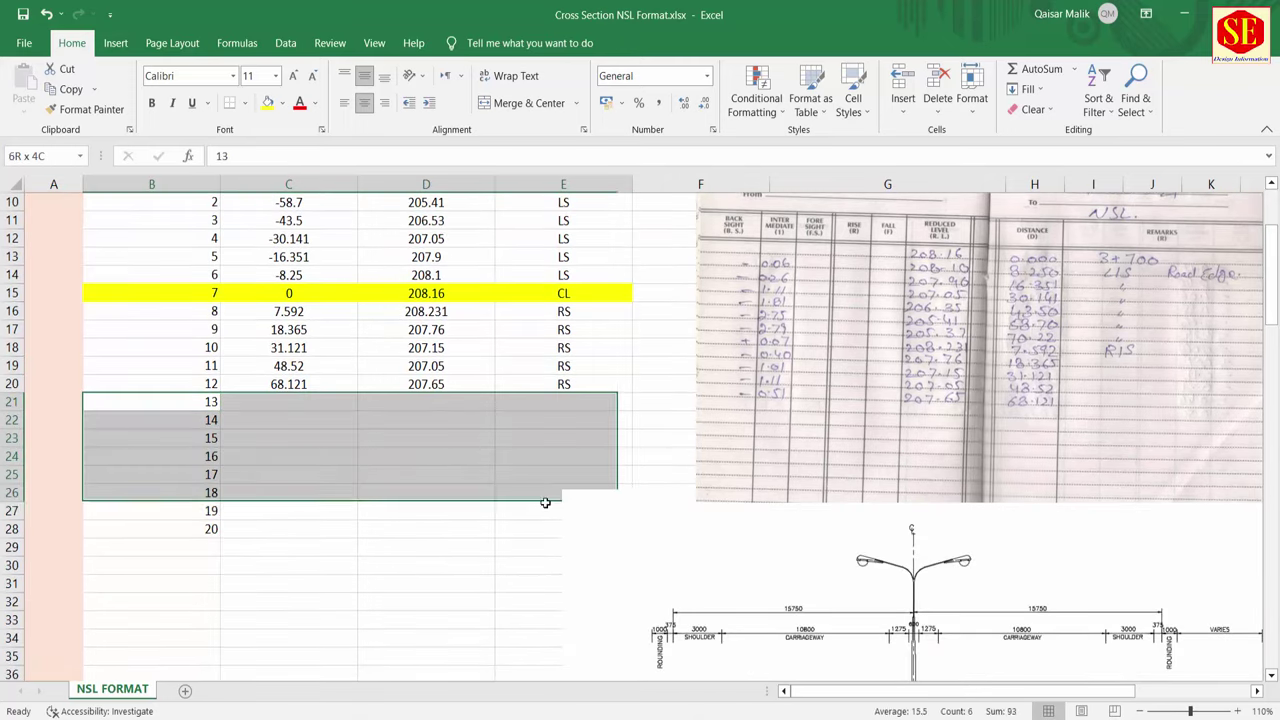
key("Delete")
left_click(440, 474)
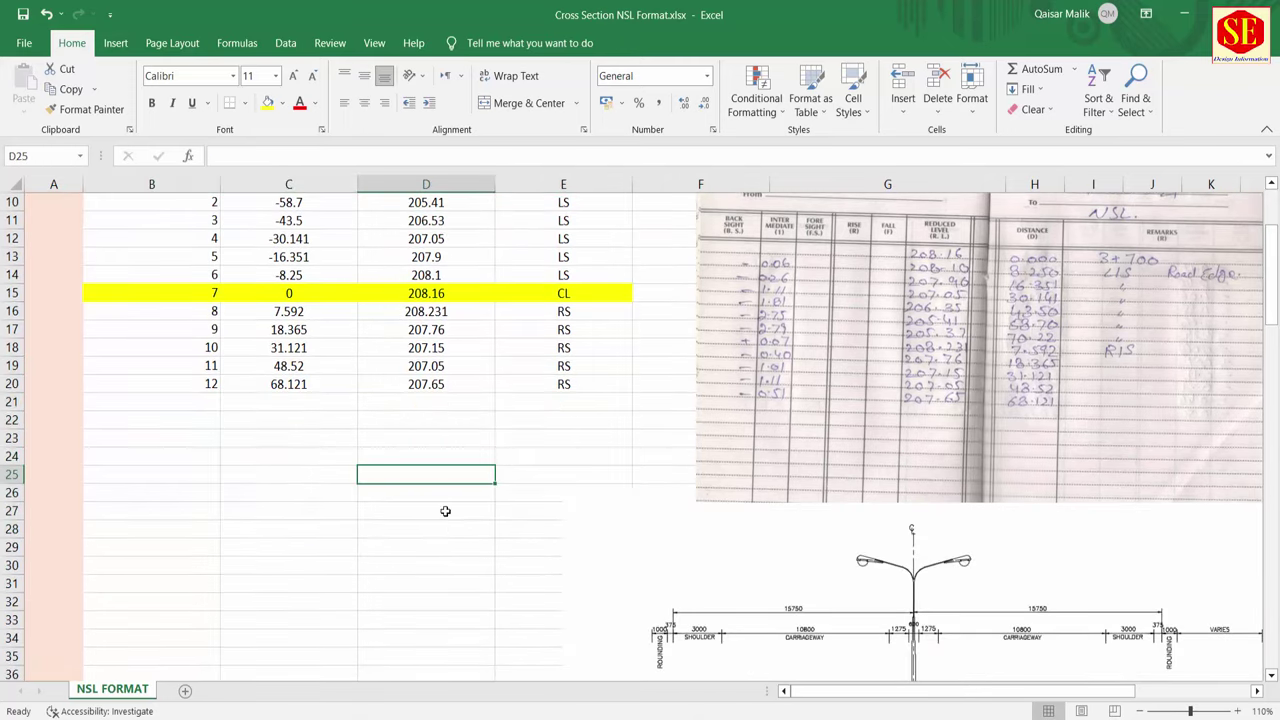
scroll(445, 520, "up", 3)
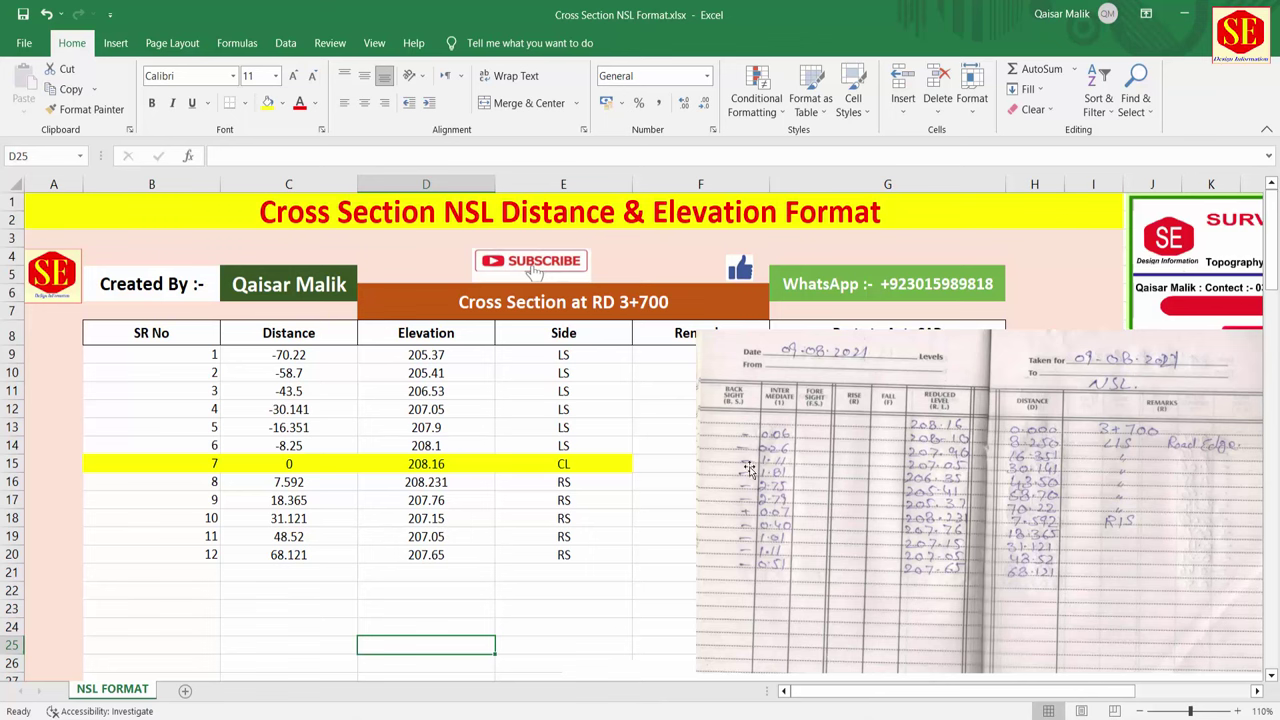
left_click_drag(749, 469, 1050, 510)
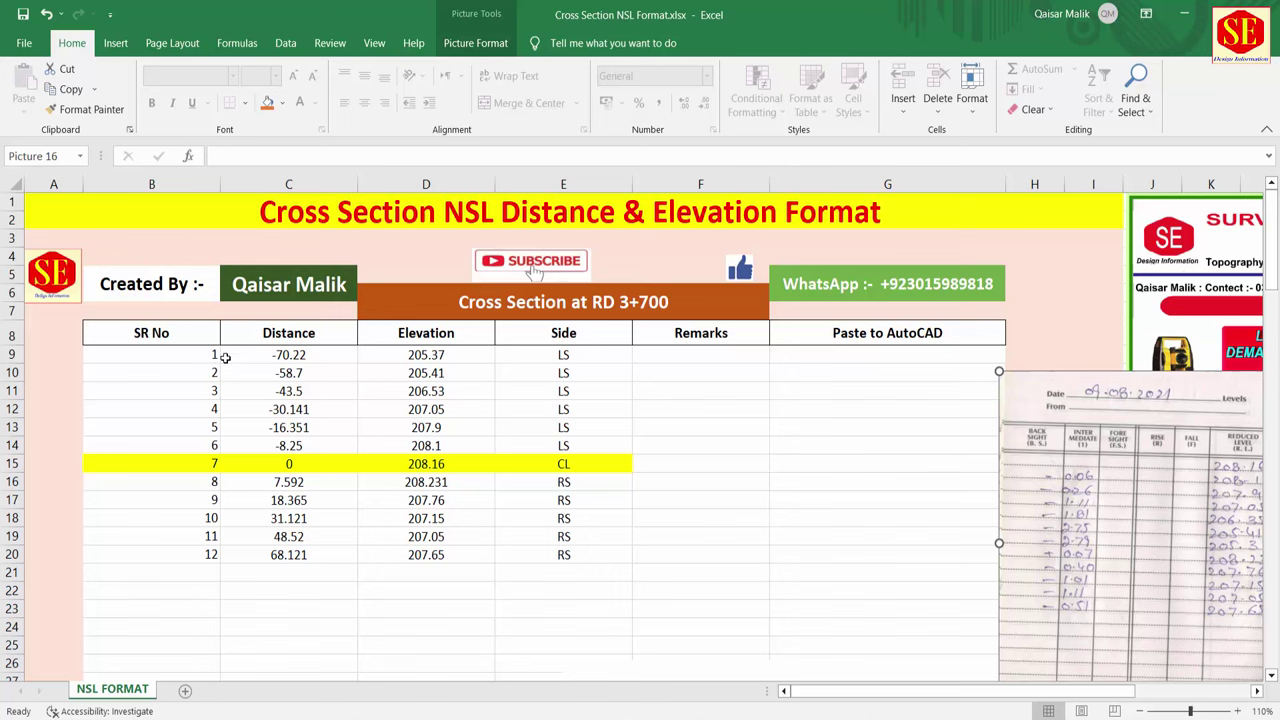
Copy the readings table B9:G21 and paste a copy starting at B25
left_click_drag(210, 357, 706, 564)
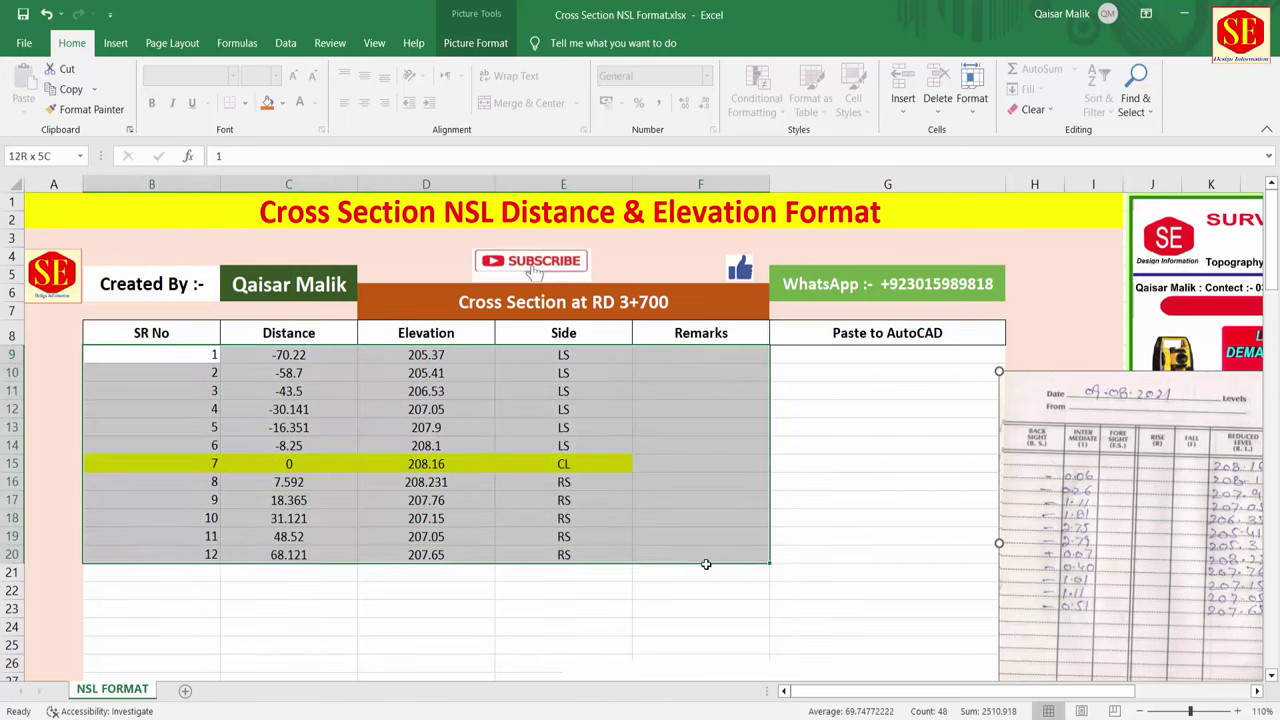
key("ctrl+v")
right_click(190, 356)
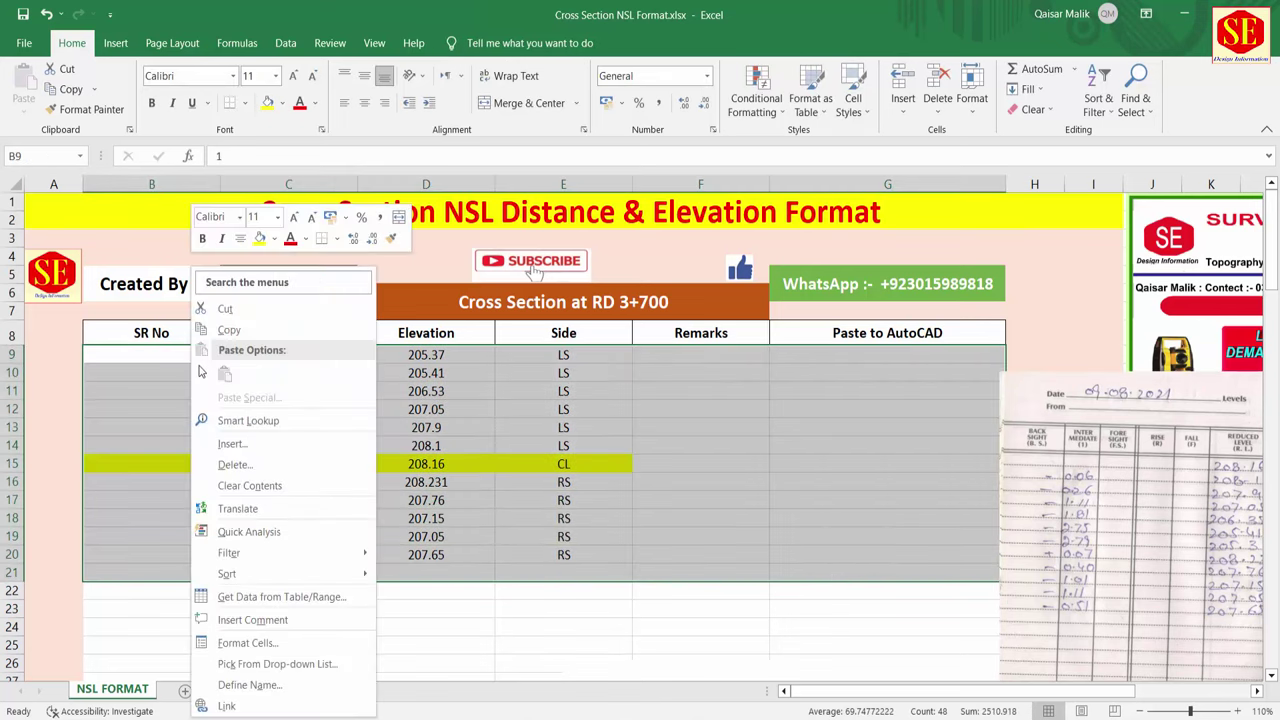
left_click(230, 330)
scroll(346, 360, "down", 2)
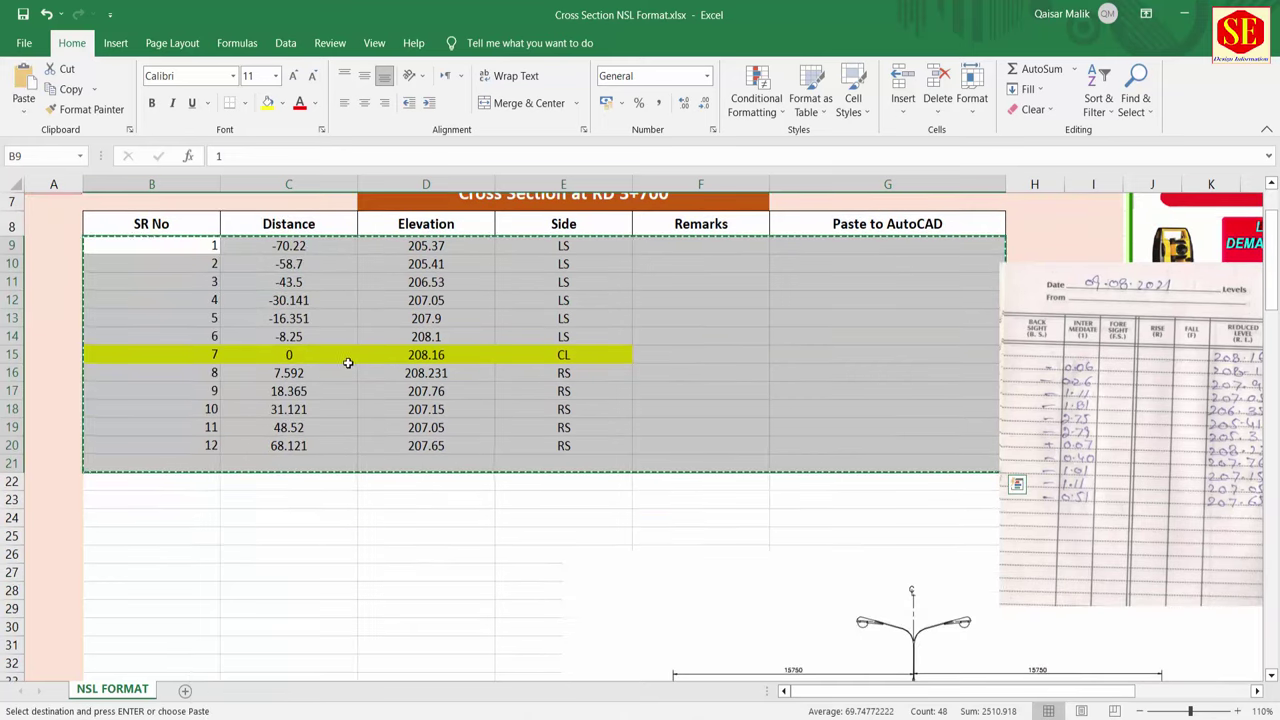
left_click(108, 501)
right_click(108, 535)
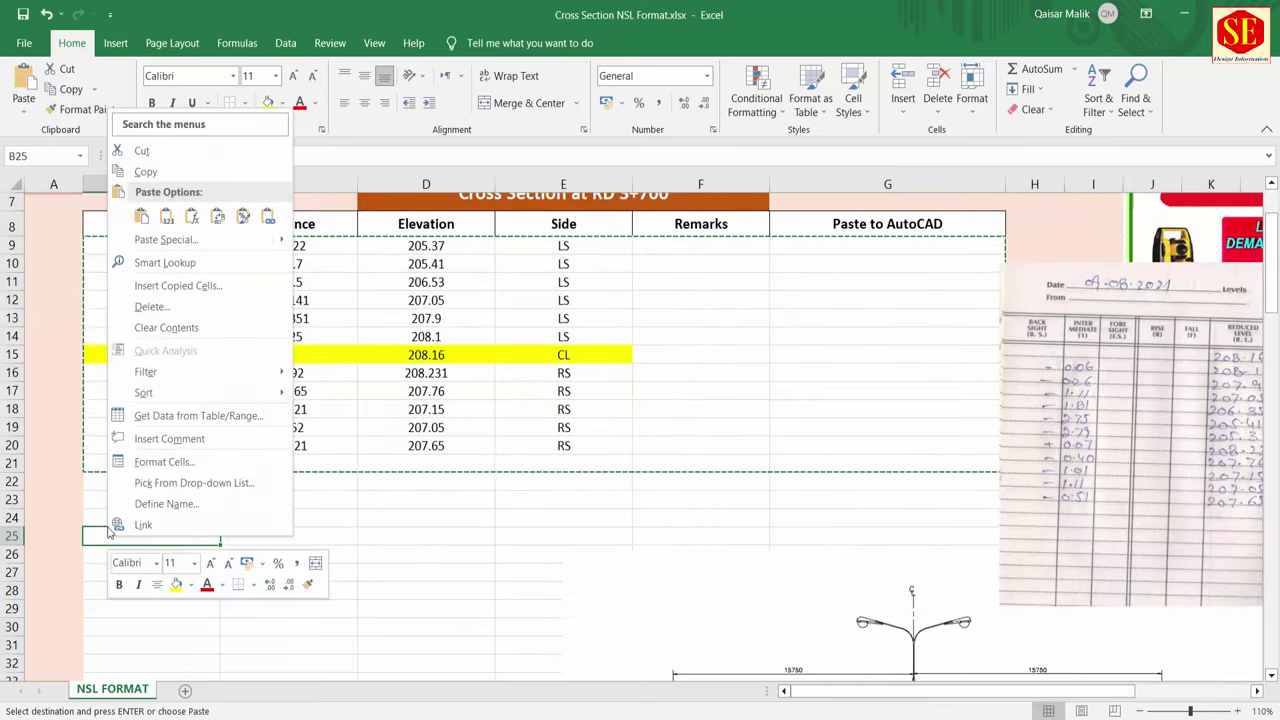
left_click(141, 216)
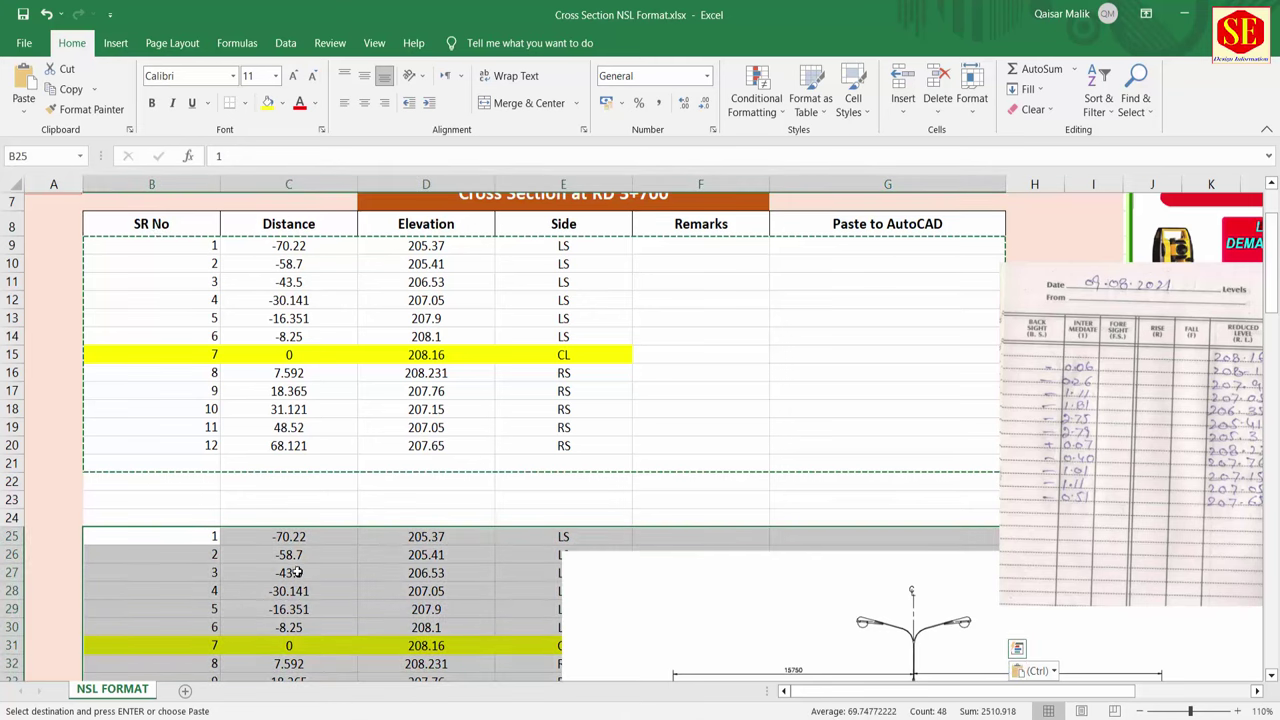
left_click(510, 499)
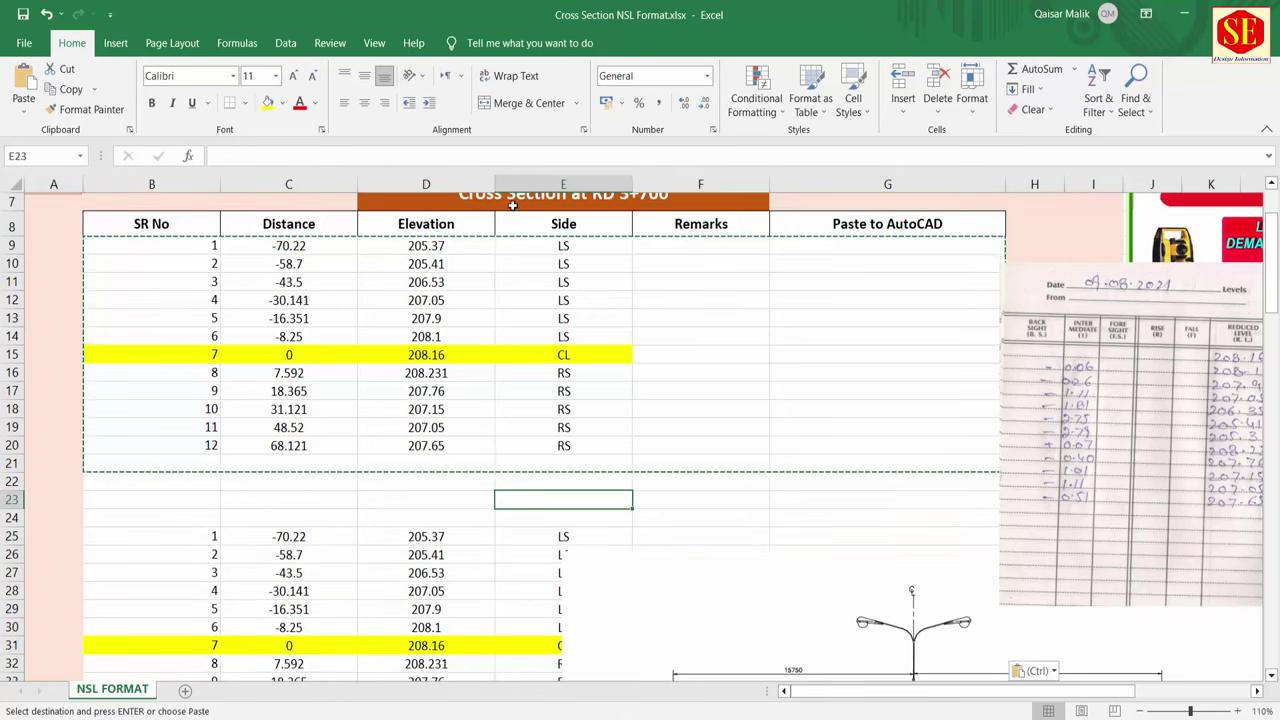
Copy the 'Cross Section at RD 3+700' heading to C22 above the copy
scroll(512, 202, "up", 2)
left_click(488, 305)
right_click(490, 305)
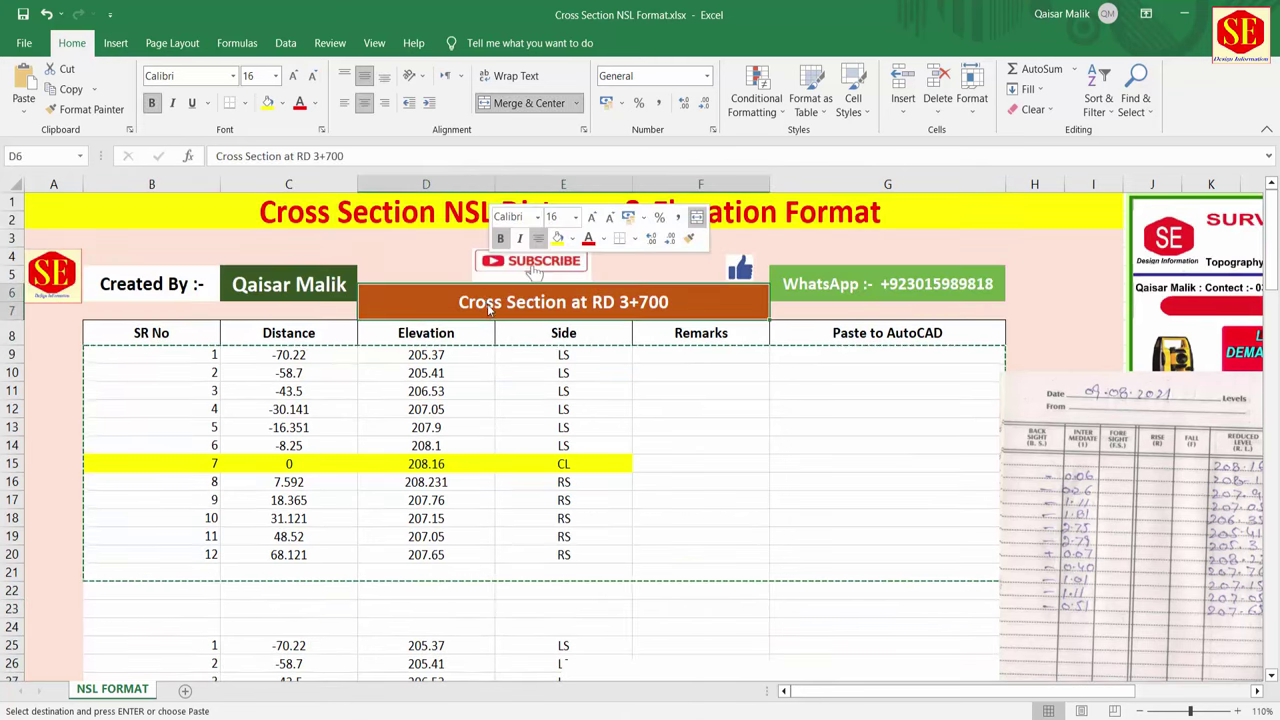
left_click(512, 330)
scroll(395, 473, "down", 3)
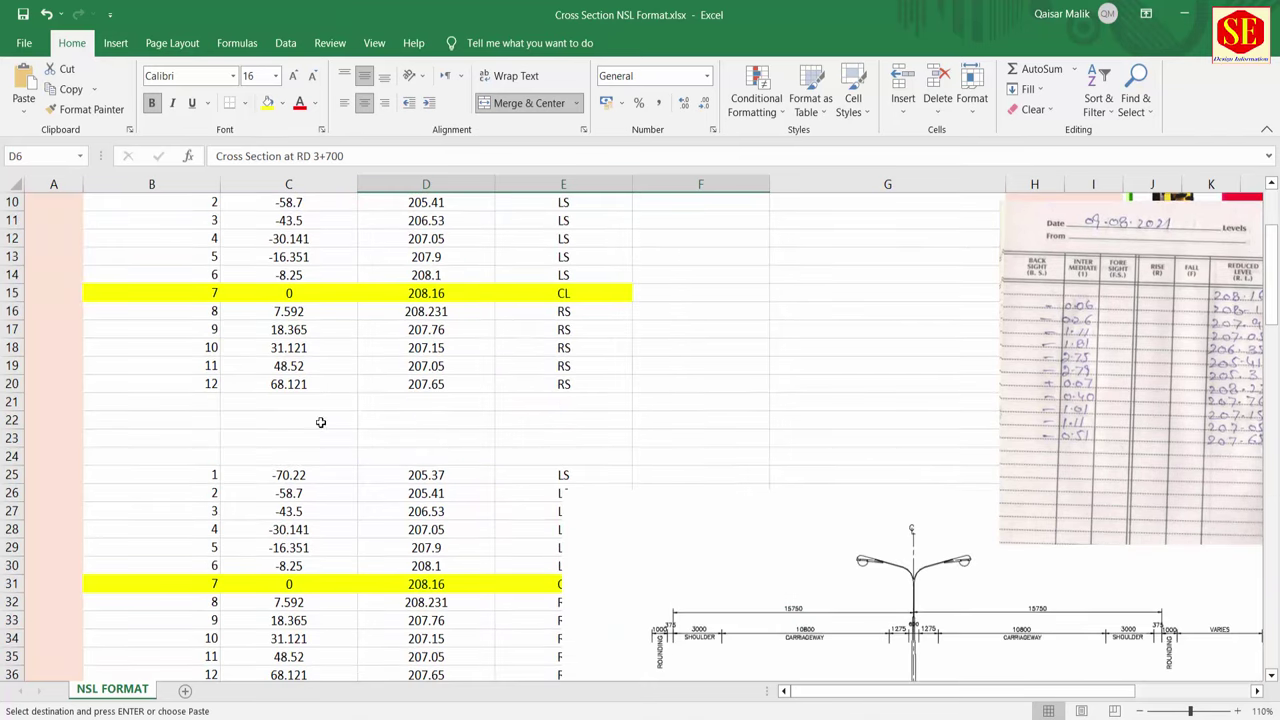
left_click(264, 416)
right_click(264, 416)
left_click(296, 395)
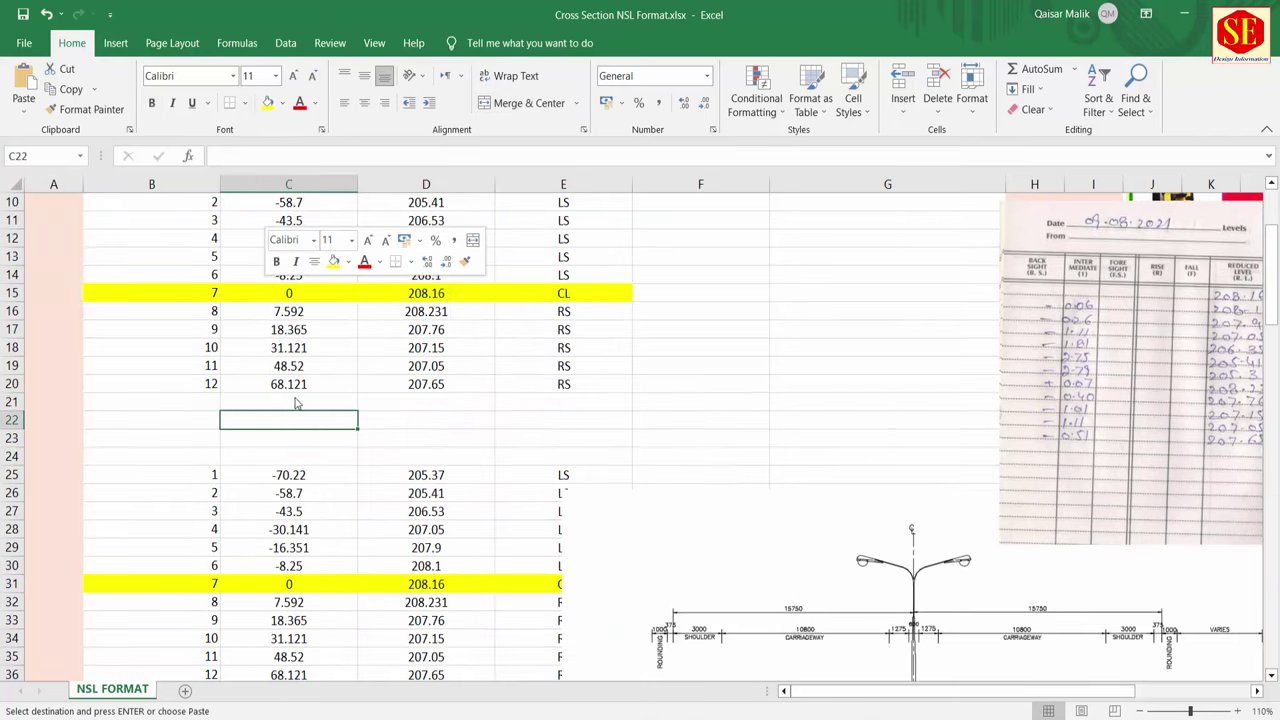
Copy the titled table B22:F37 and paste a second copy at B39
scroll(529, 456, "down", 3)
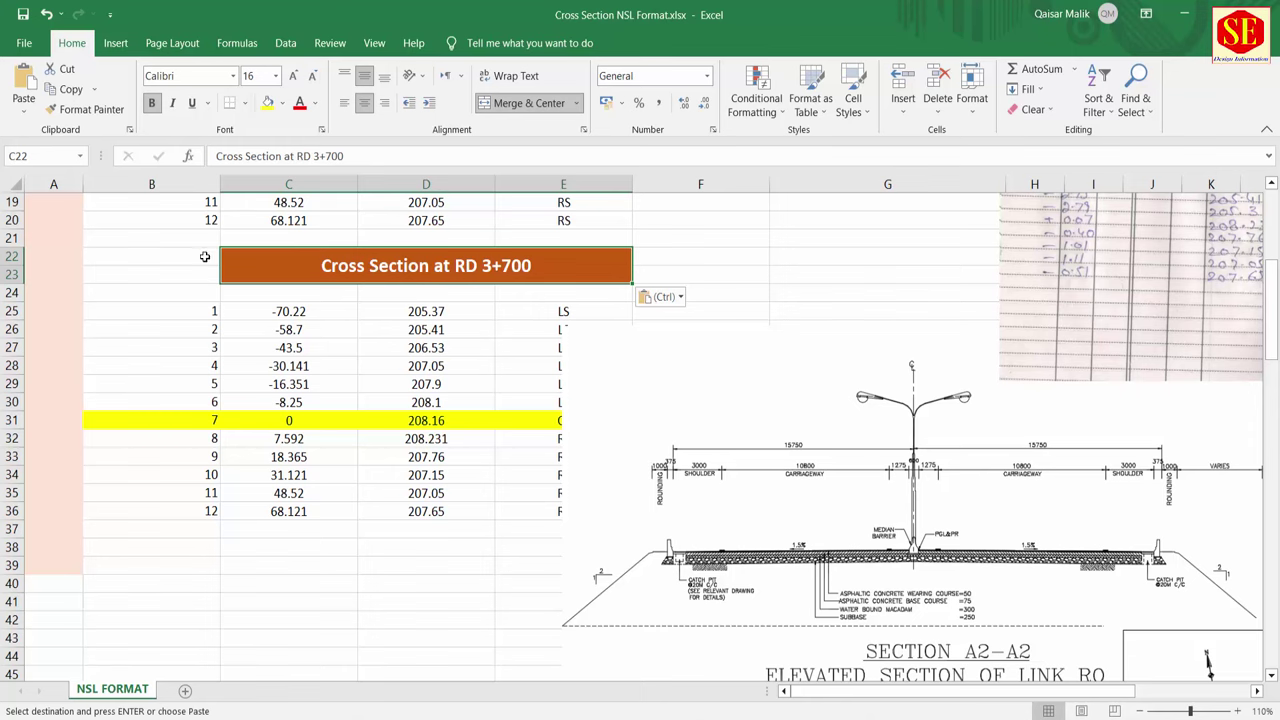
left_click_drag(204, 257, 560, 505)
left_click_drag(724, 400, 1100, 458)
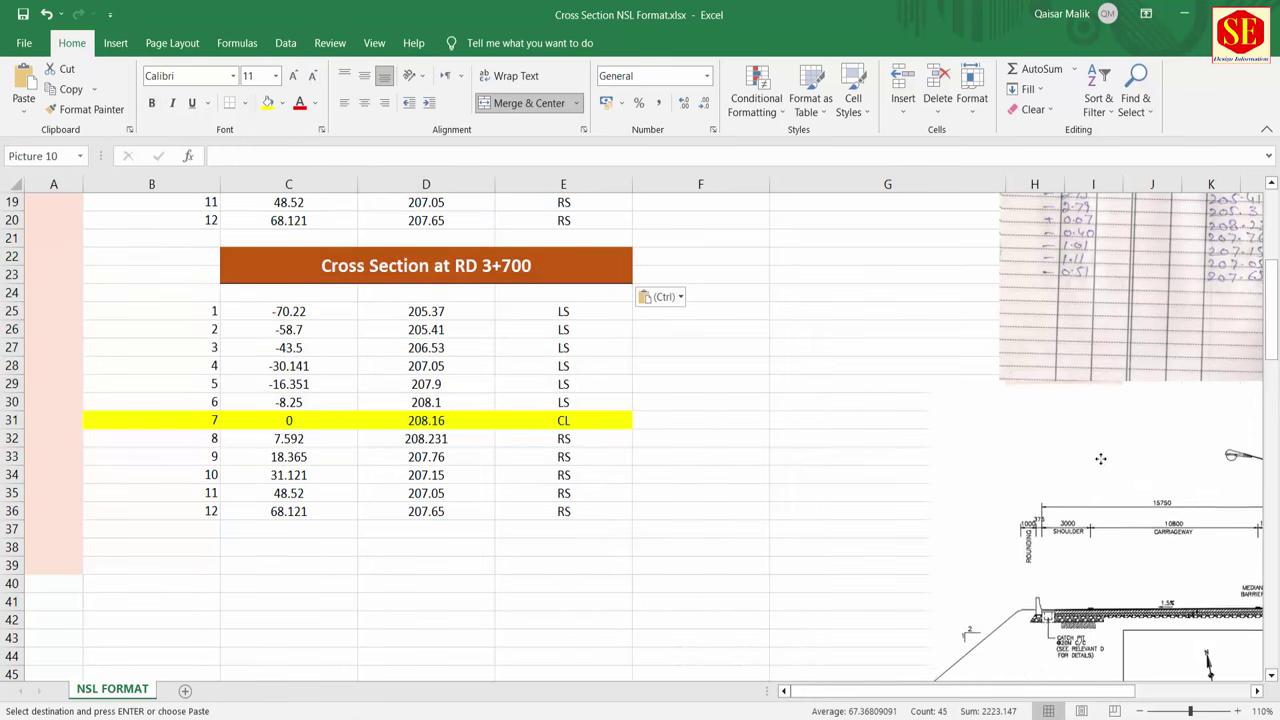
mouse_move(114, 277)
left_mouse_down()
mouse_move(681, 500)
mouse_move(680, 531)
left_mouse_up()
right_click(185, 265)
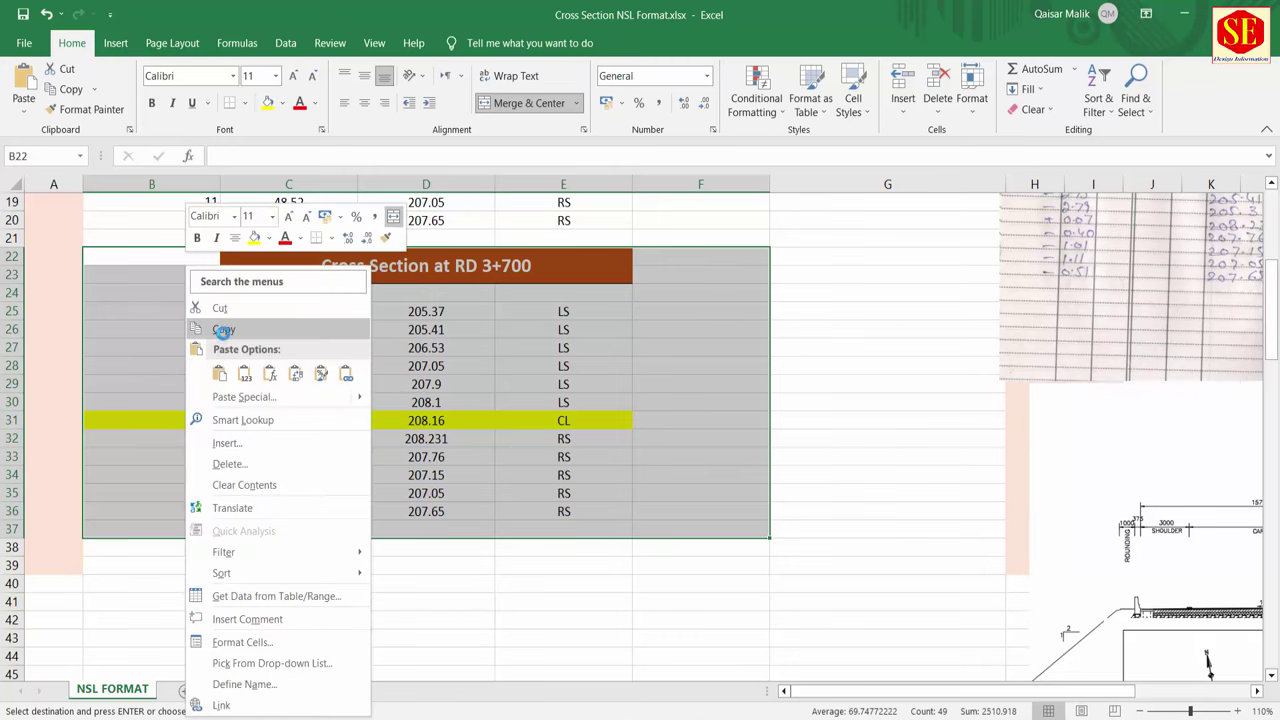
left_click(222, 330)
scroll(222, 330, "down", 3)
right_click(171, 402)
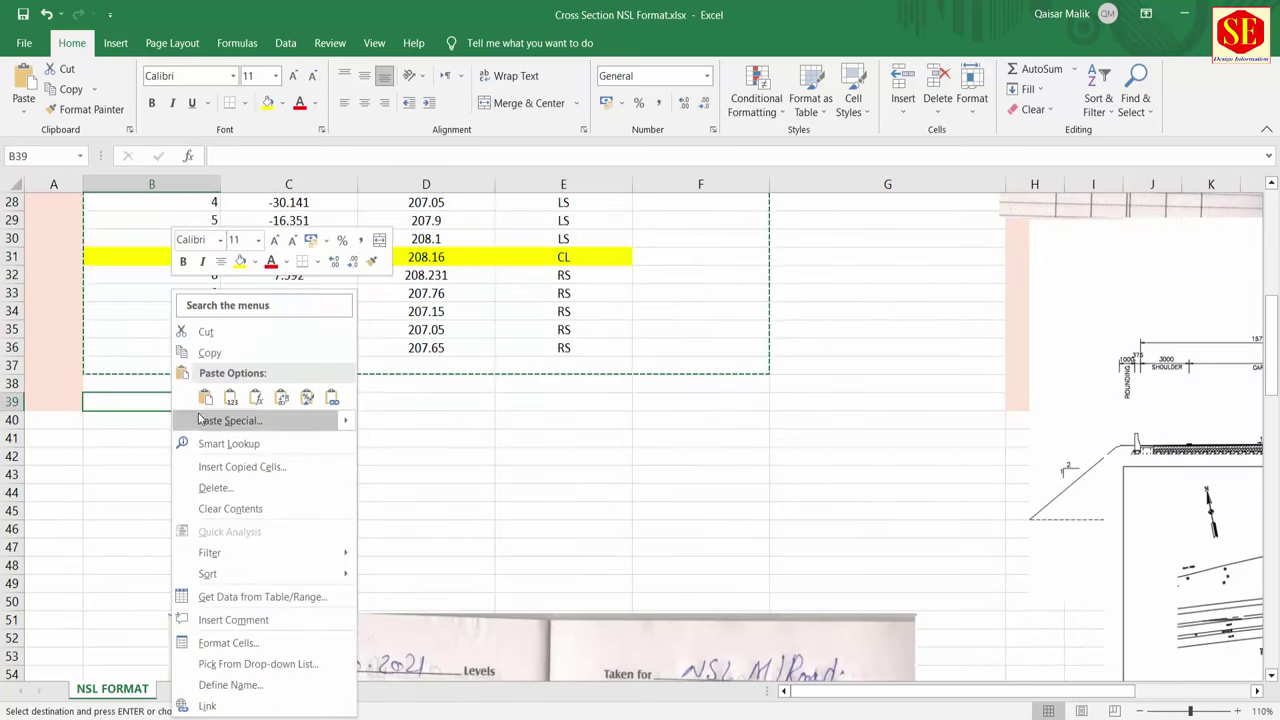
left_click(205, 397)
scroll(623, 581, "down", 3)
Move the field-book photo beside the copied cross-section tables
mouse_move(818, 700)
left_mouse_down()
mouse_move(818, 460)
mouse_move(633, 468)
mouse_move(771, 337)
left_mouse_up()
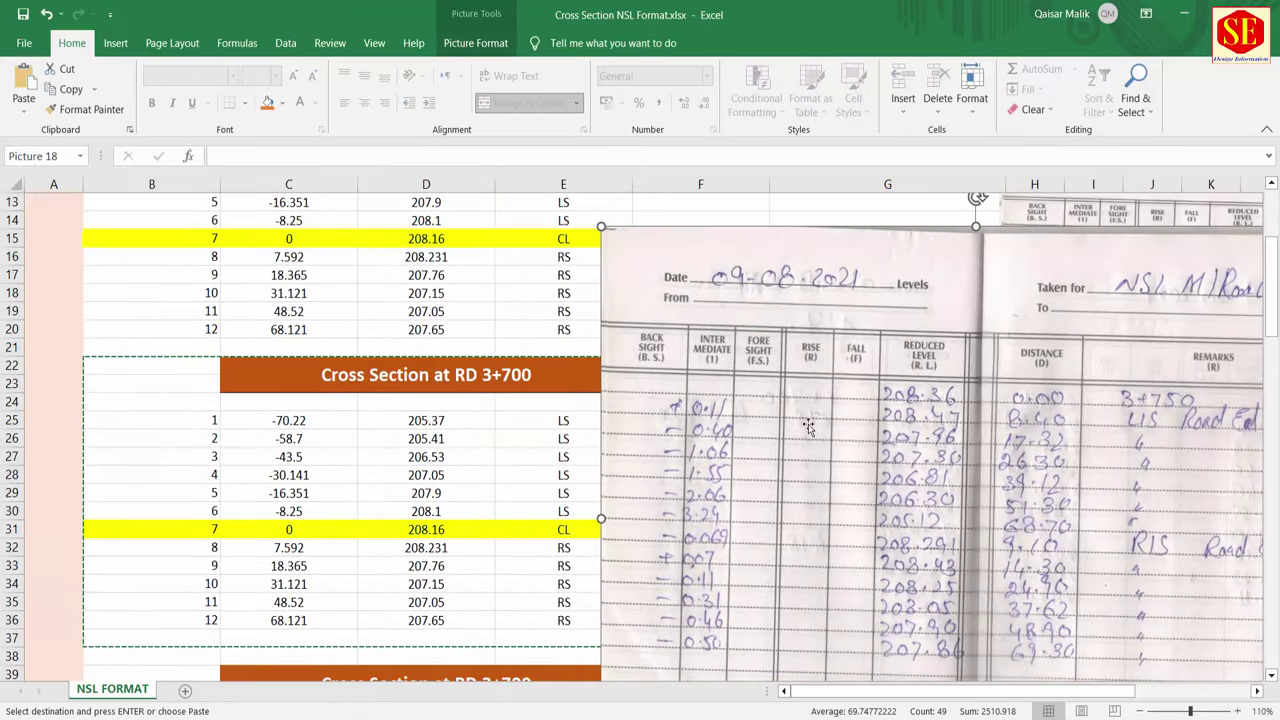
scroll(745, 477, "down", 2)
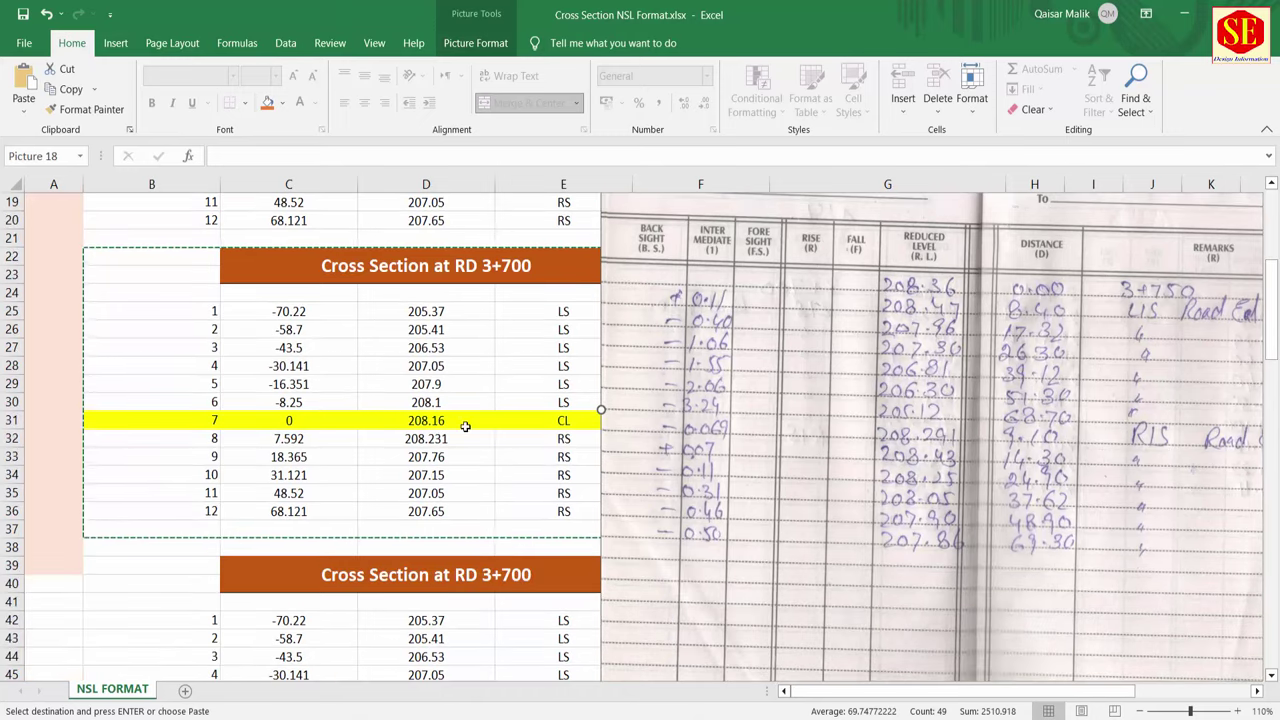
scroll(494, 390, "up", 3)
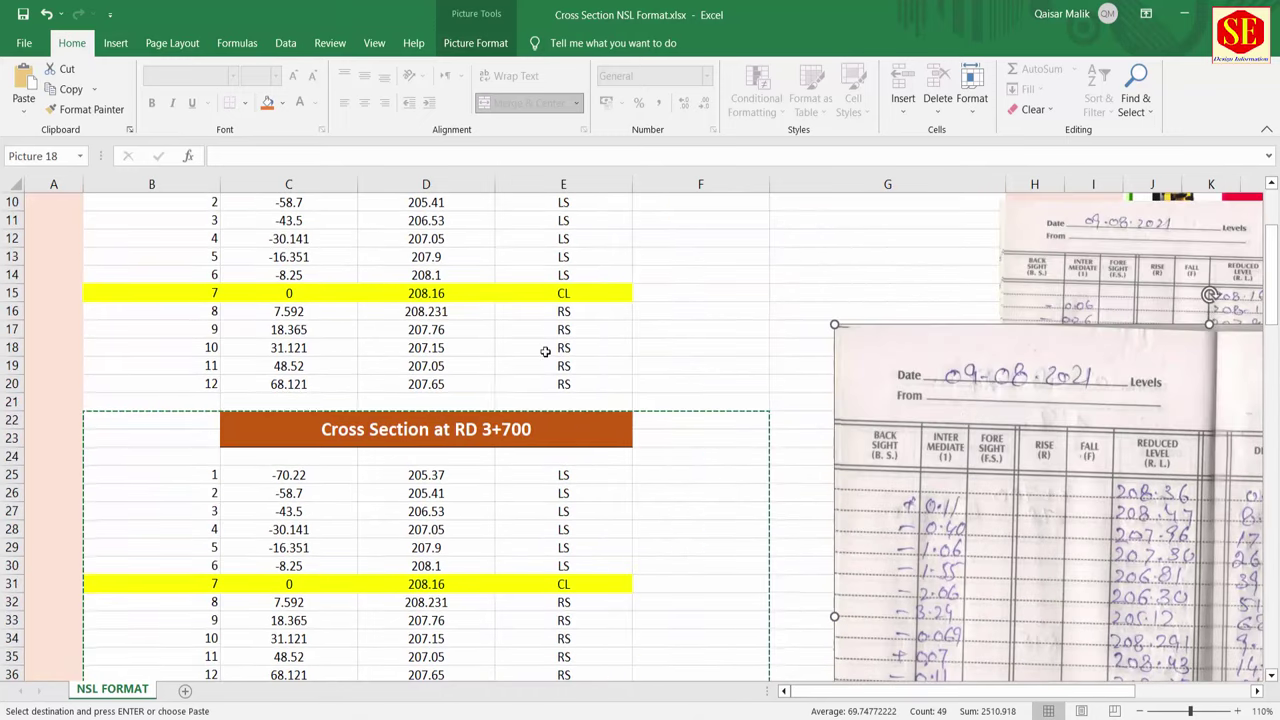
scroll(546, 352, "up", 1)
scroll(388, 309, "down", 5)
scroll(403, 329, "down", 1)
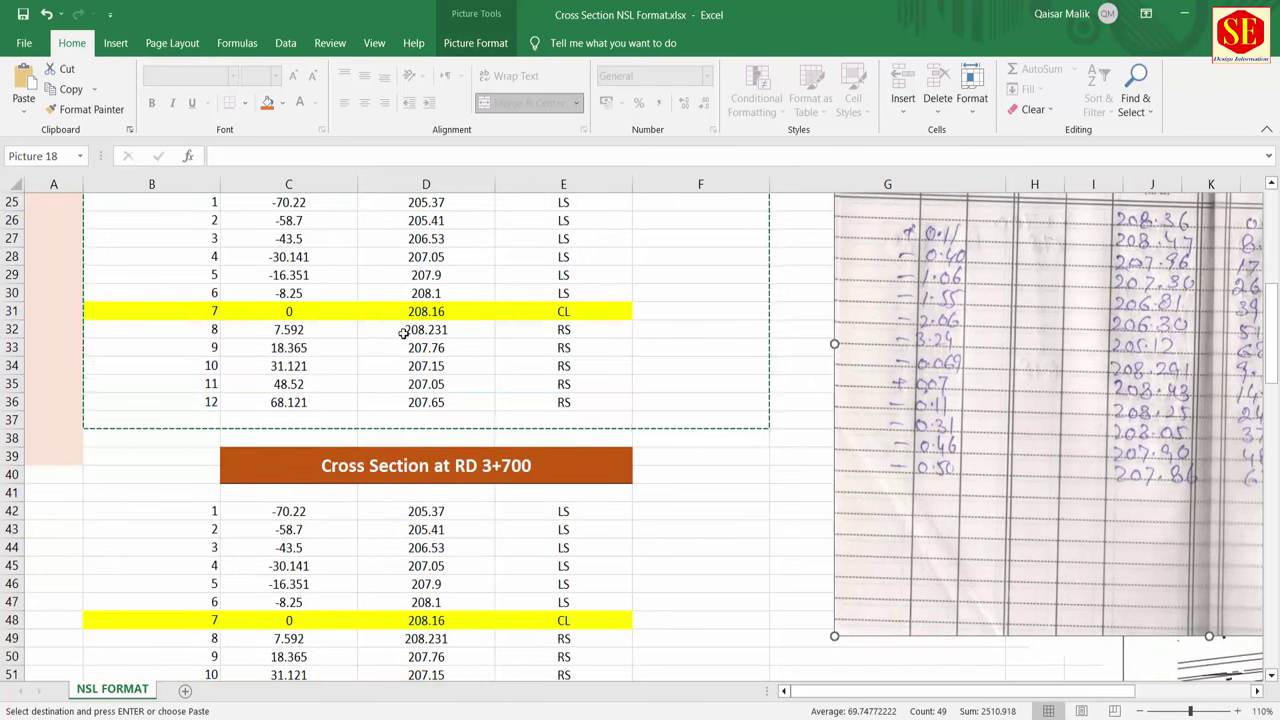
scroll(390, 561, "down", 5)
scroll(390, 561, "down", 3)
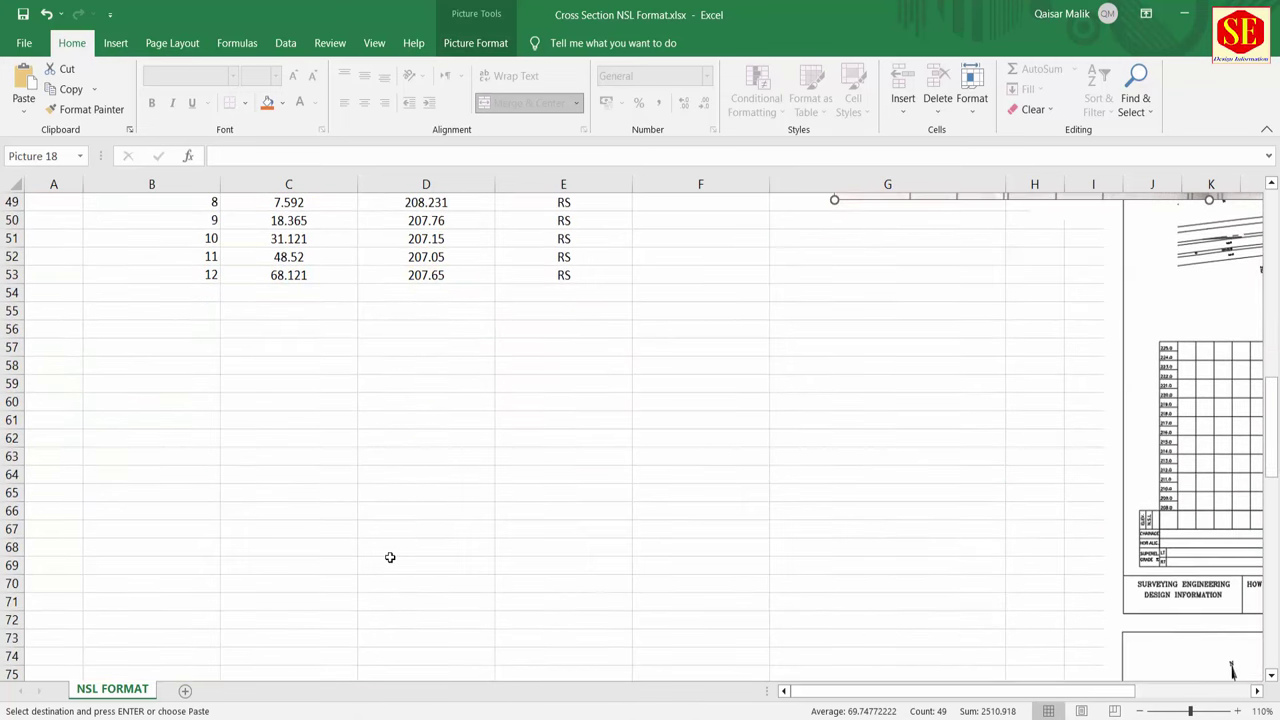
scroll(390, 557, "up", 10)
scroll(406, 329, "up", 1)
scroll(426, 398, "up", 3)
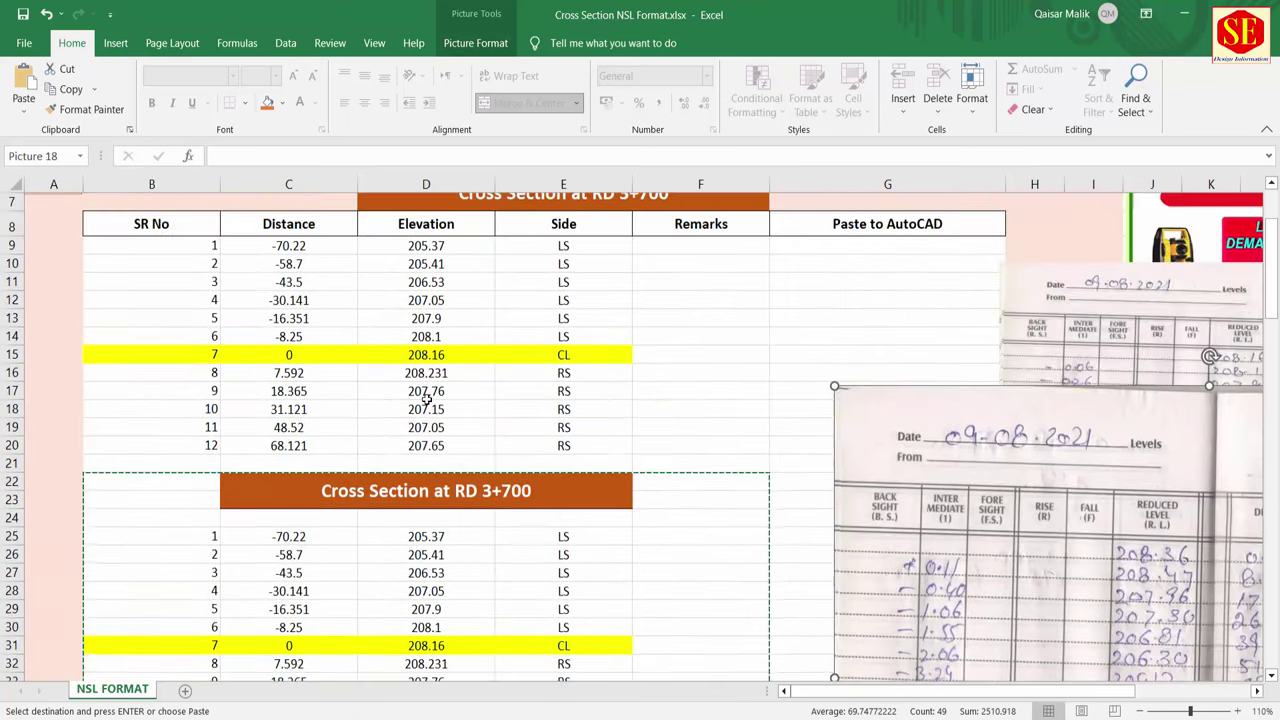
Check the table under the field-book photo, then park the photo lower right, clear of the table
left_click_drag(1123, 511, 773, 432)
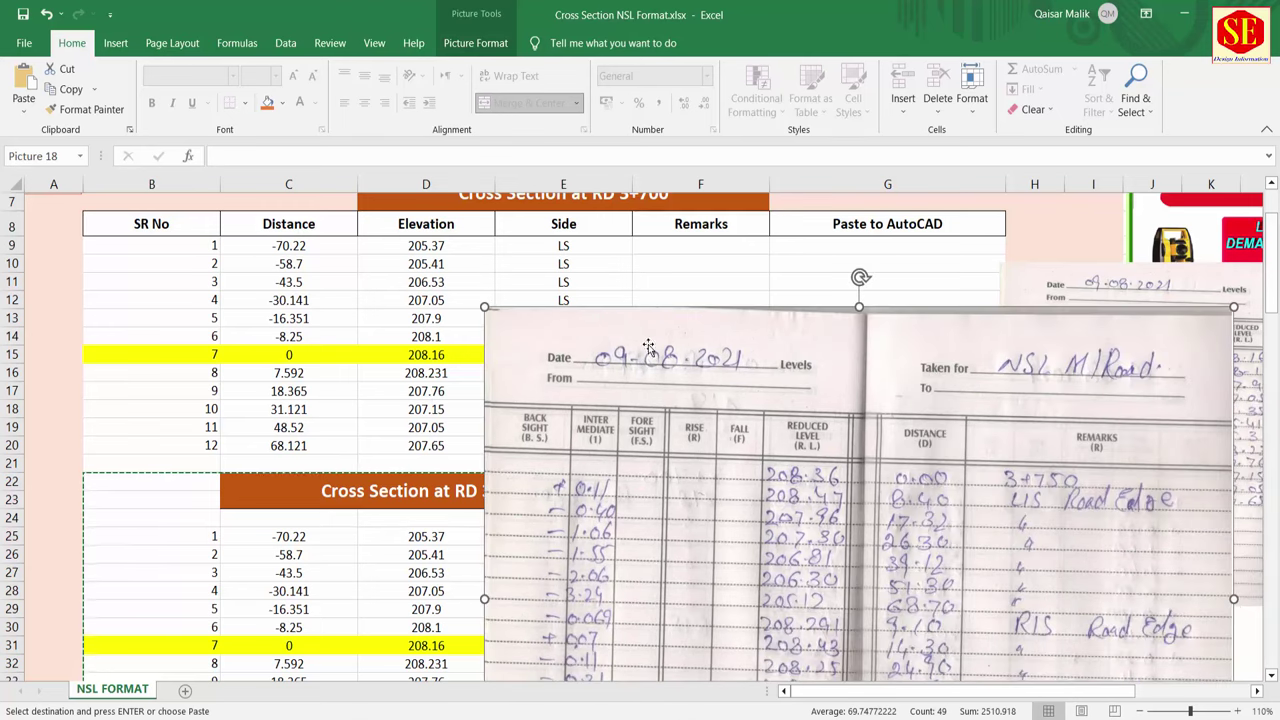
left_click_drag(648, 345, 964, 588)
scroll(378, 380, "up", 1)
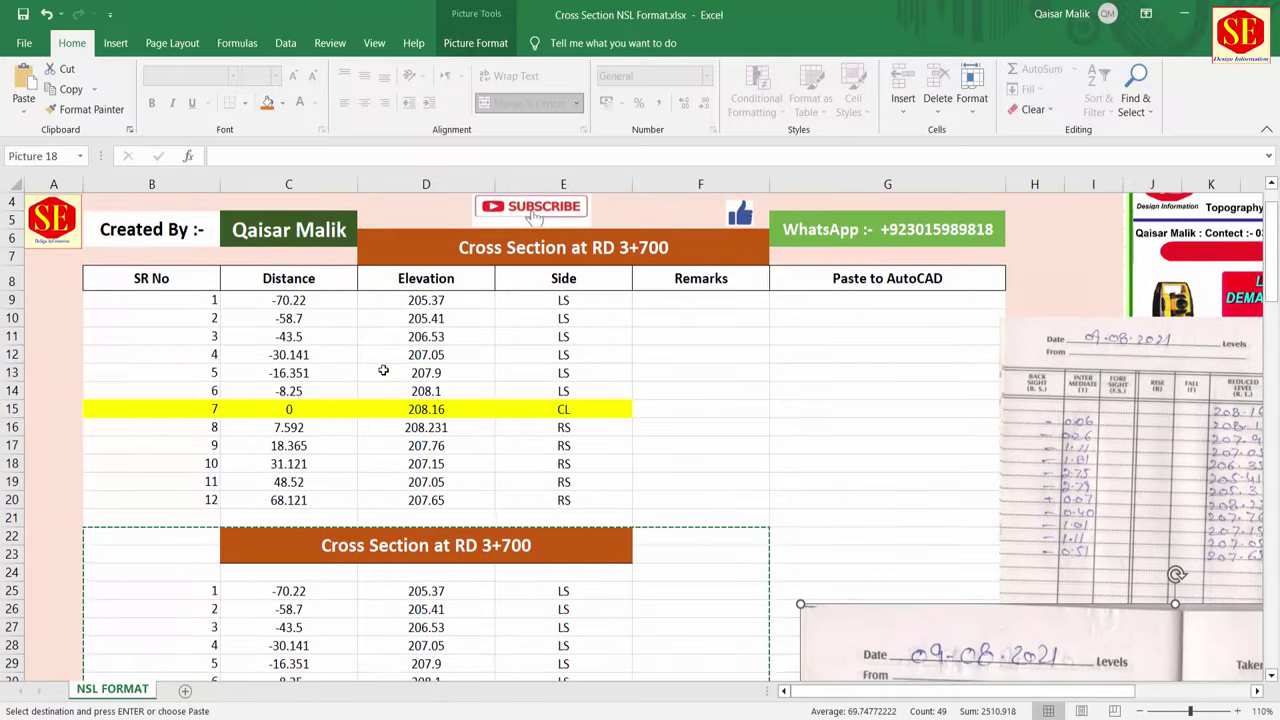
scroll(512, 304, "up", 1)
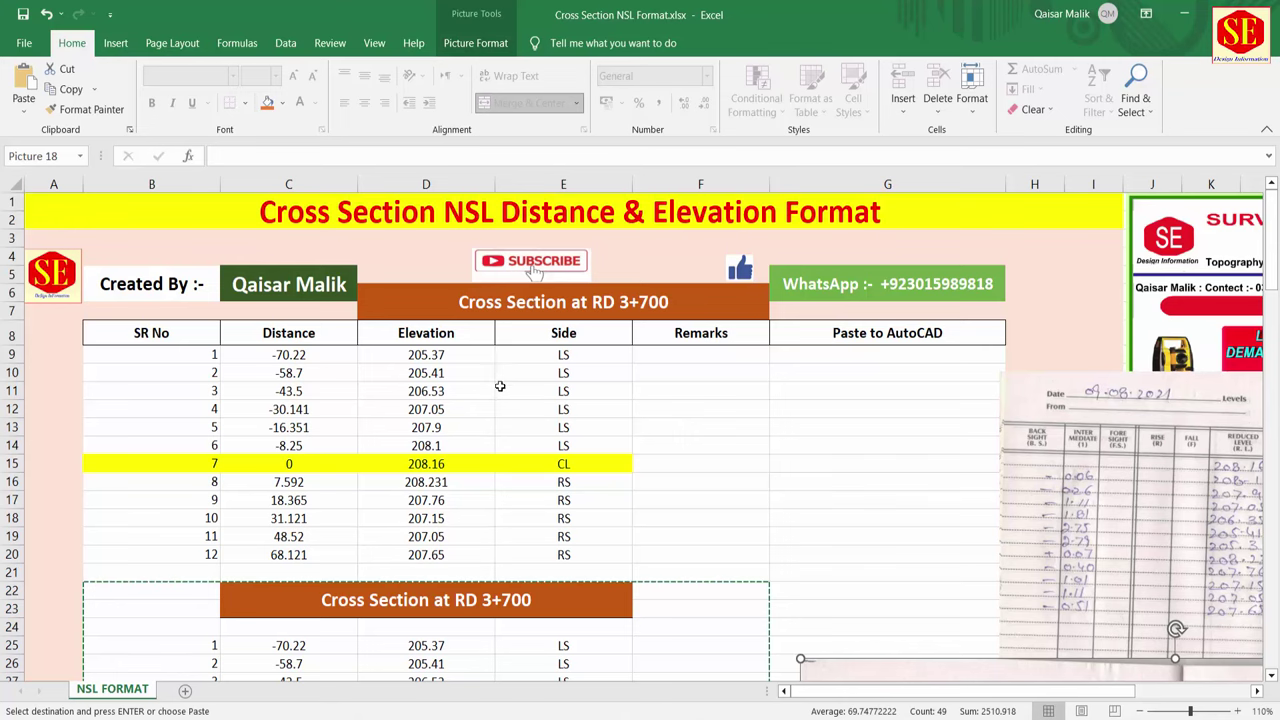
left_click(850, 352)
Shift the levels-sheet photo aside and enter =C9&","&D9 in G9
left_click(1032, 418)
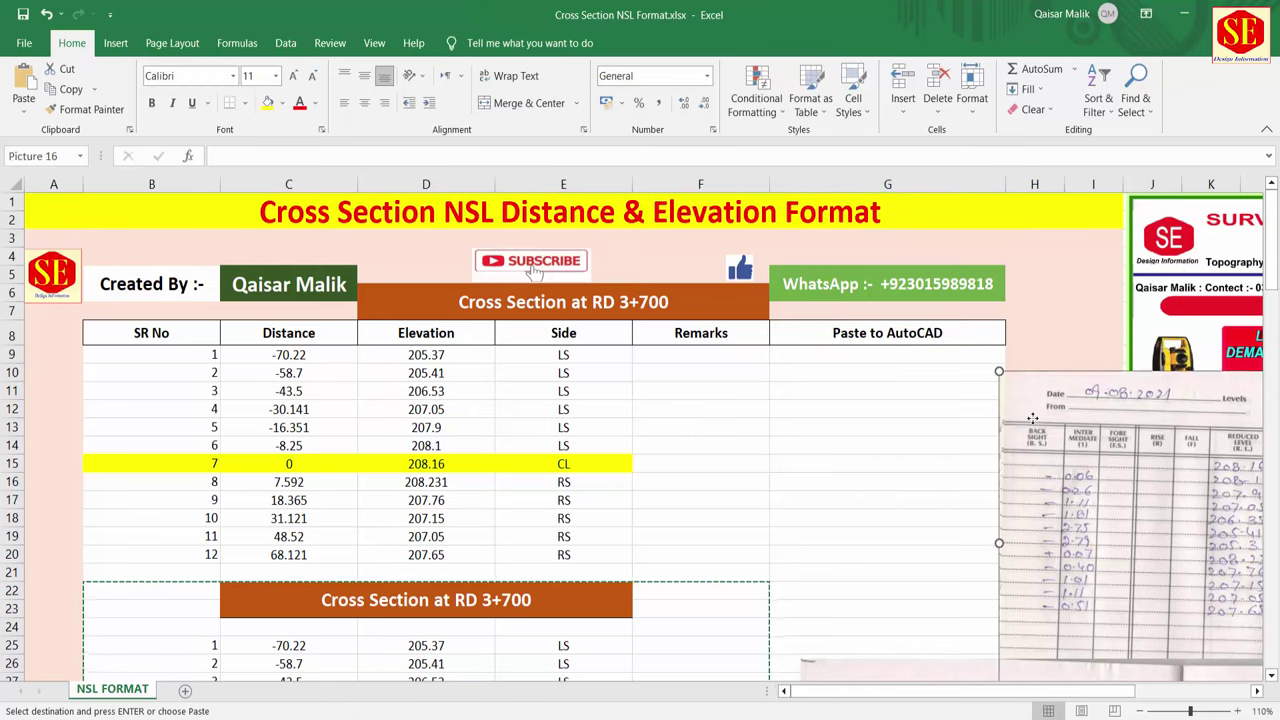
left_click_drag(1032, 418, 1062, 507)
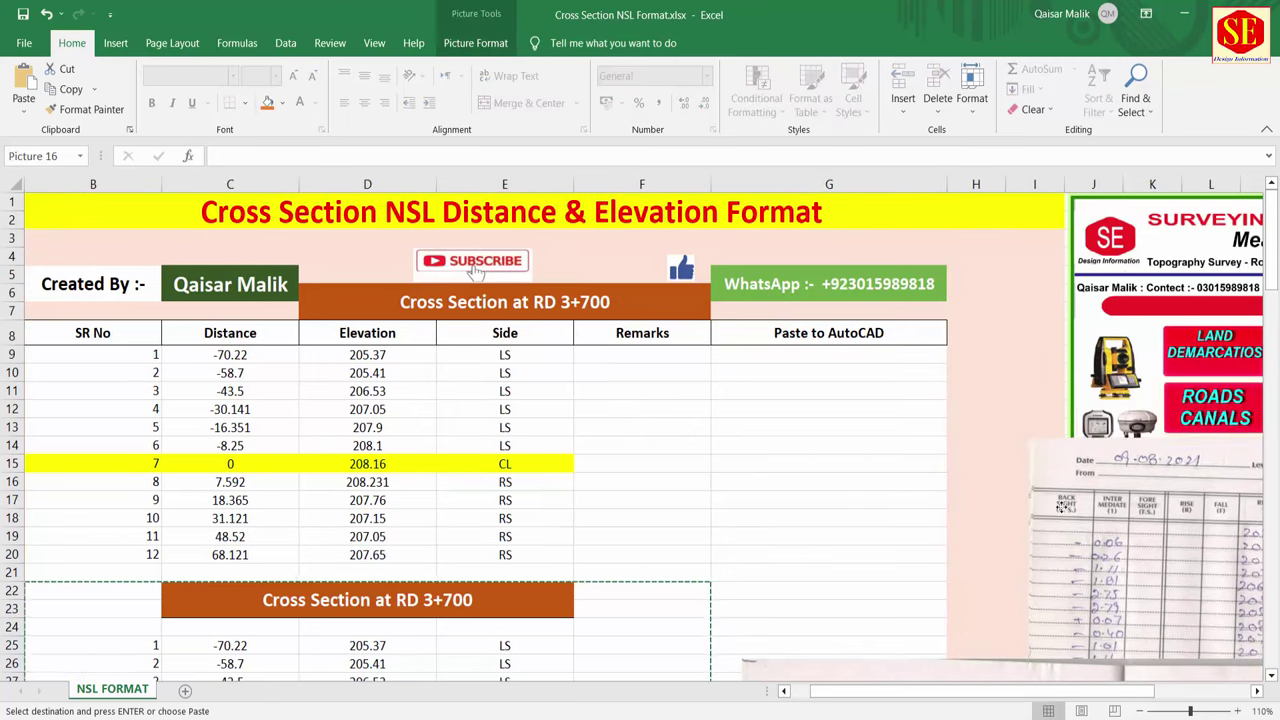
left_click(820, 328)
left_click(743, 354)
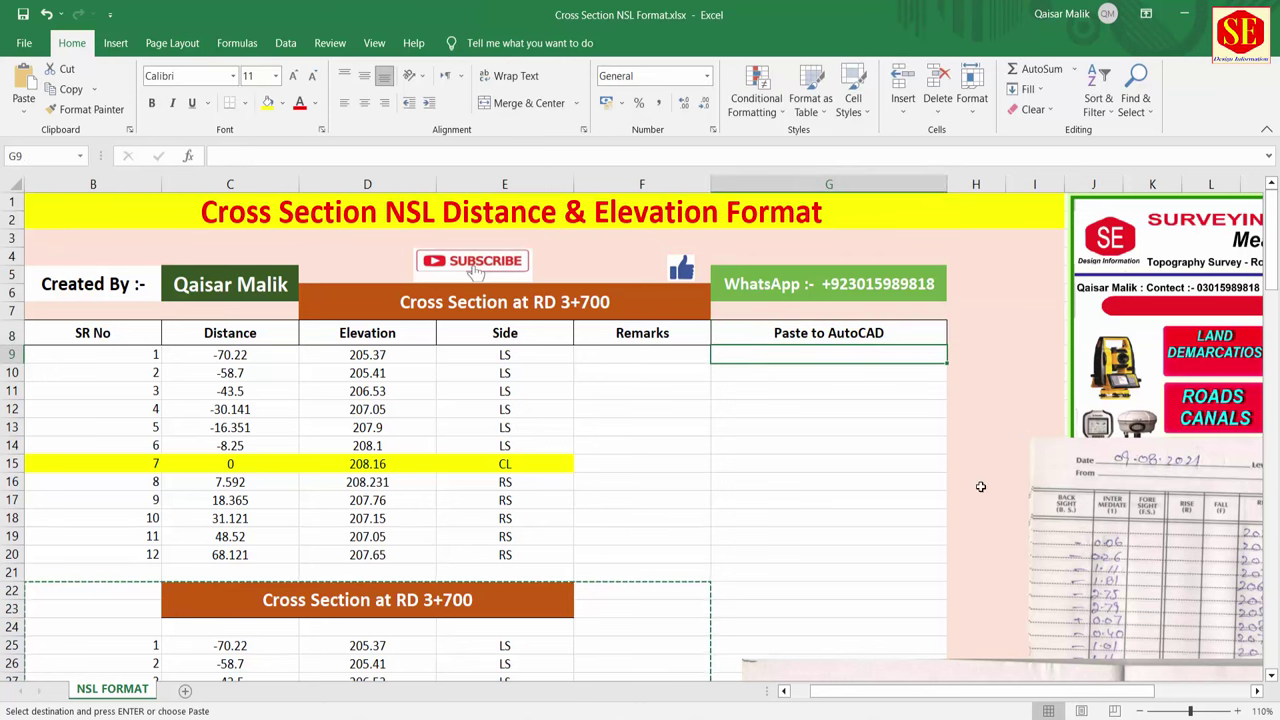
type("=")
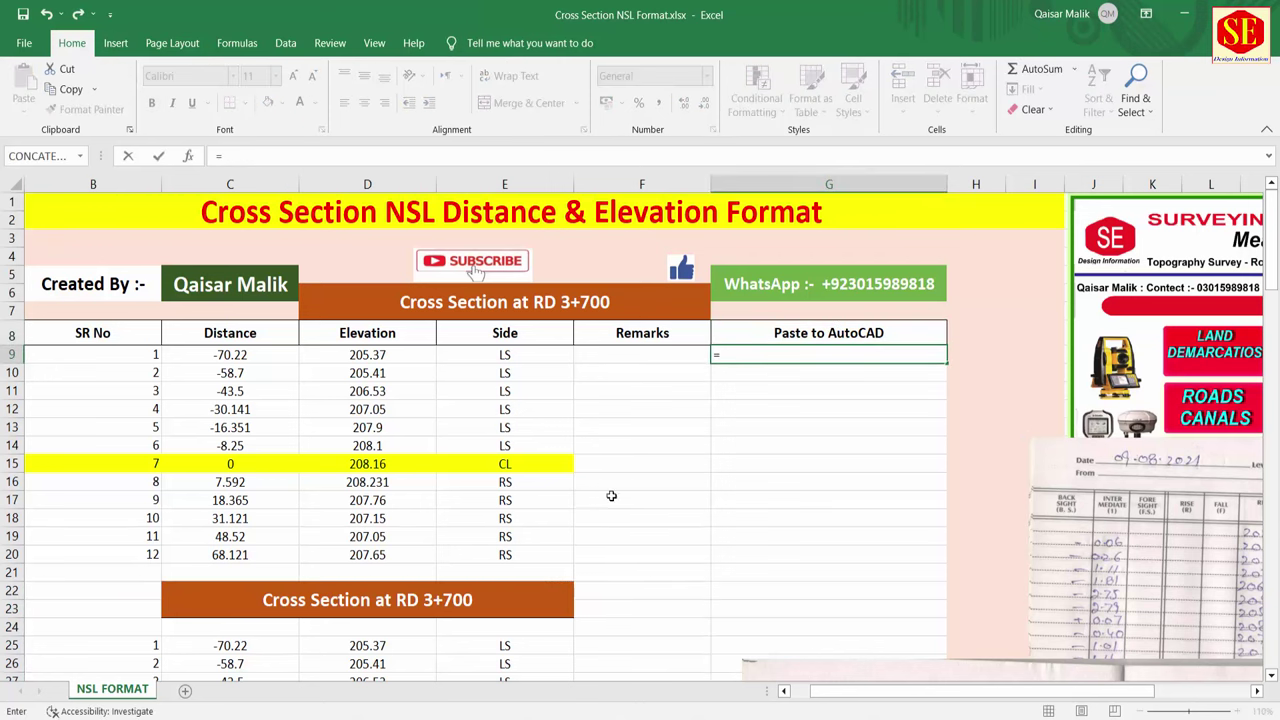
left_click(221, 355)
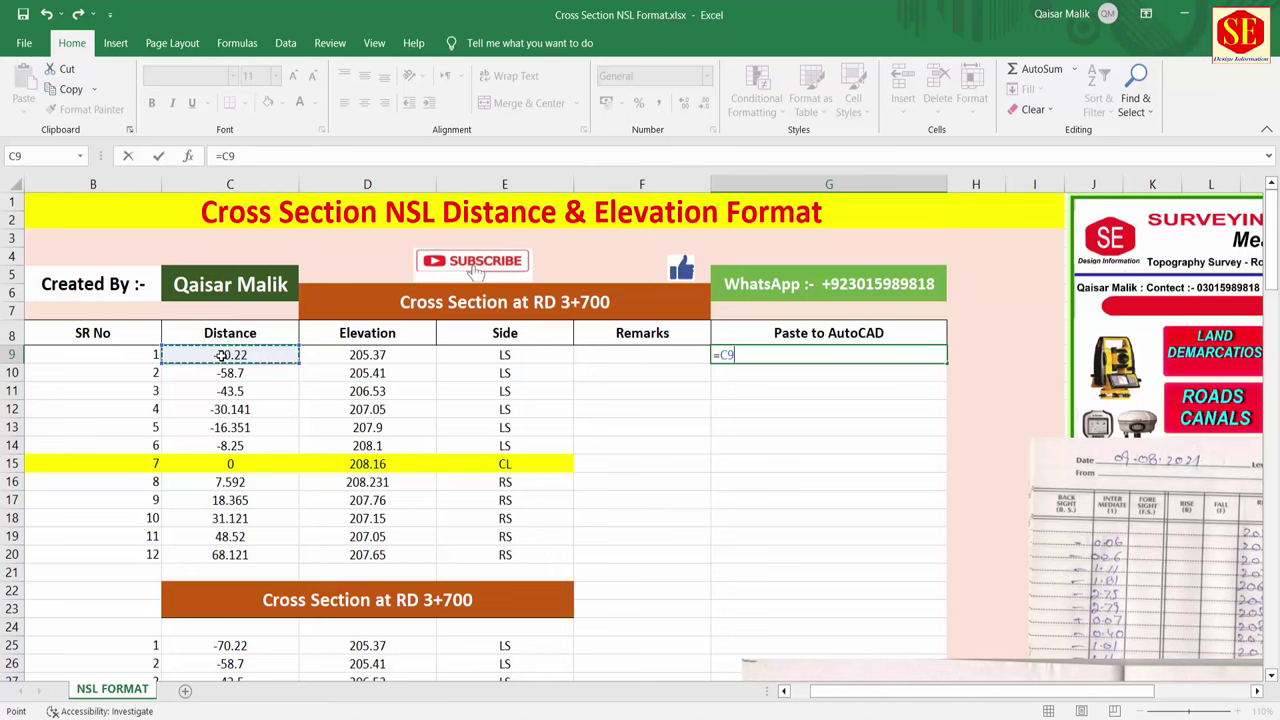
type("&\",\"&")
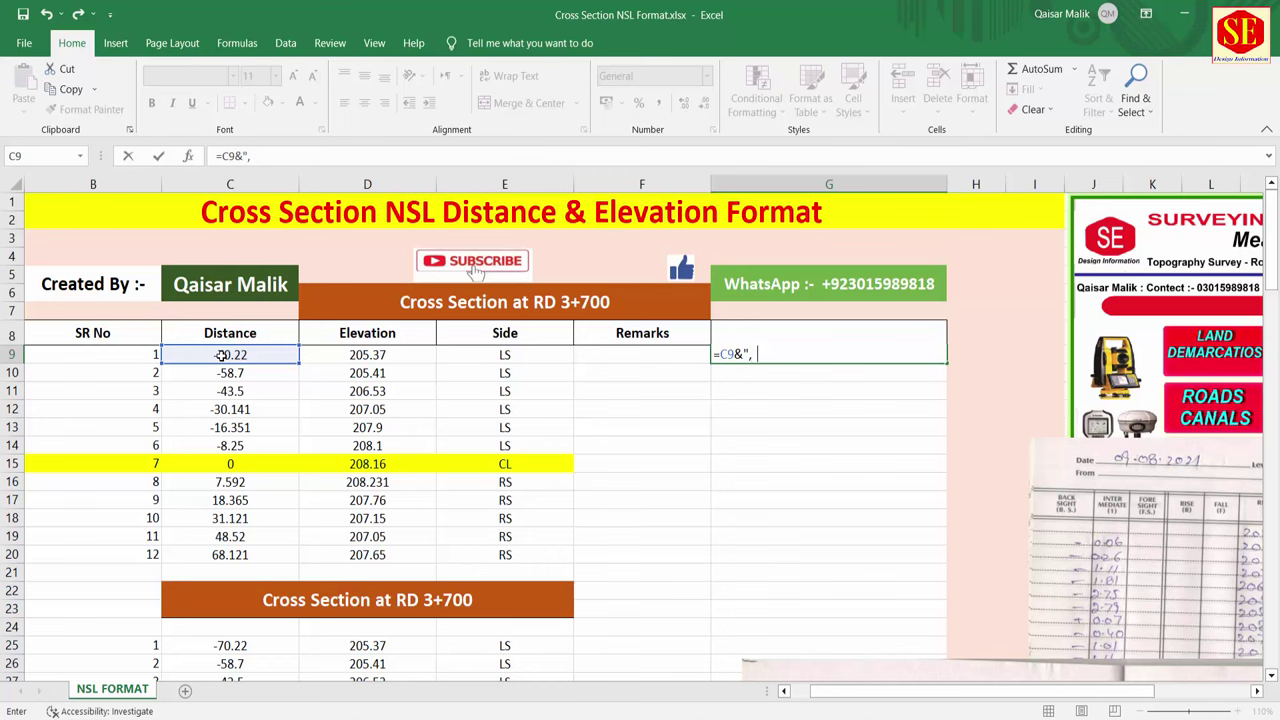
left_click(343, 356)
key("Return")
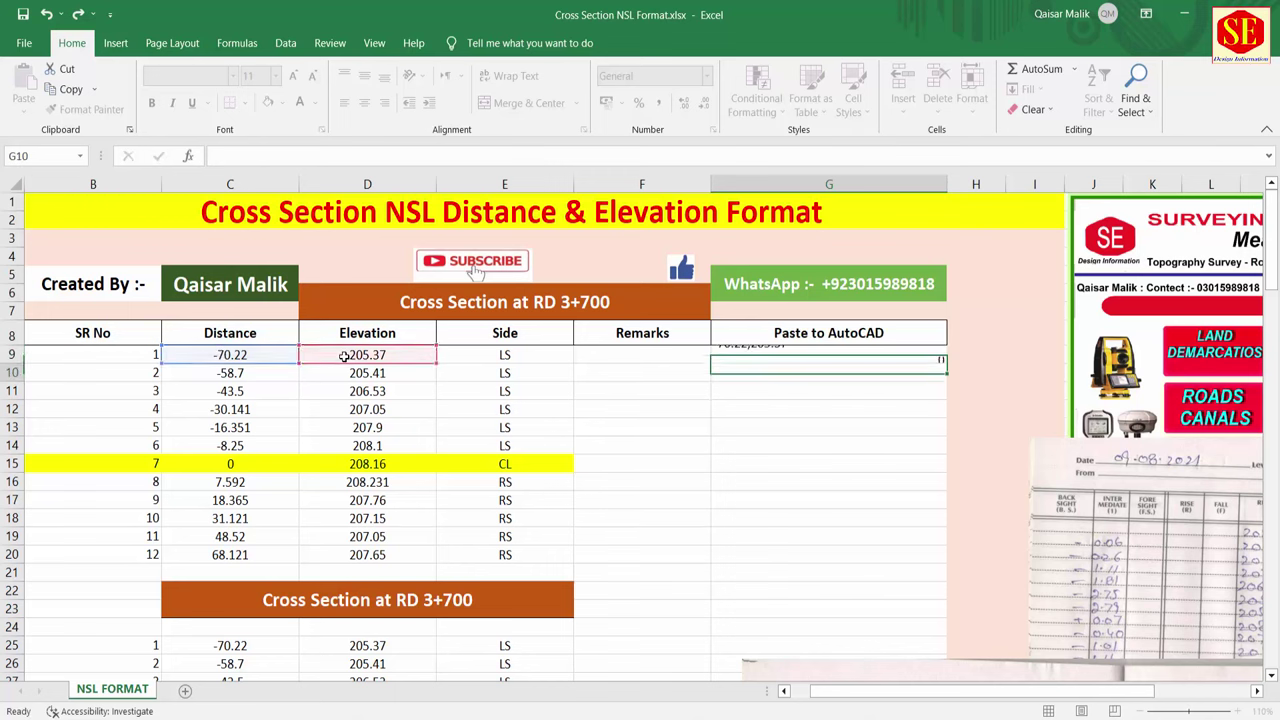
Fill the G9 formula down to G20 and check the twelve joined pairs
left_click(793, 355)
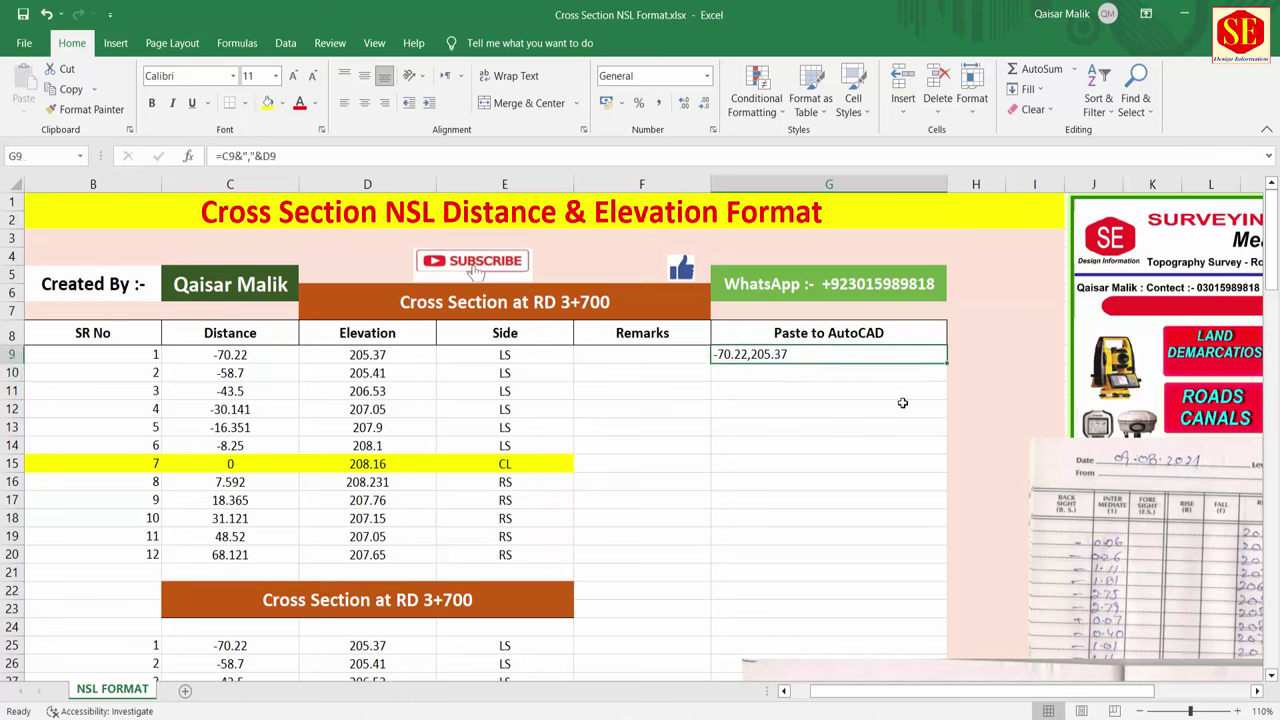
left_click_drag(947, 362, 958, 563)
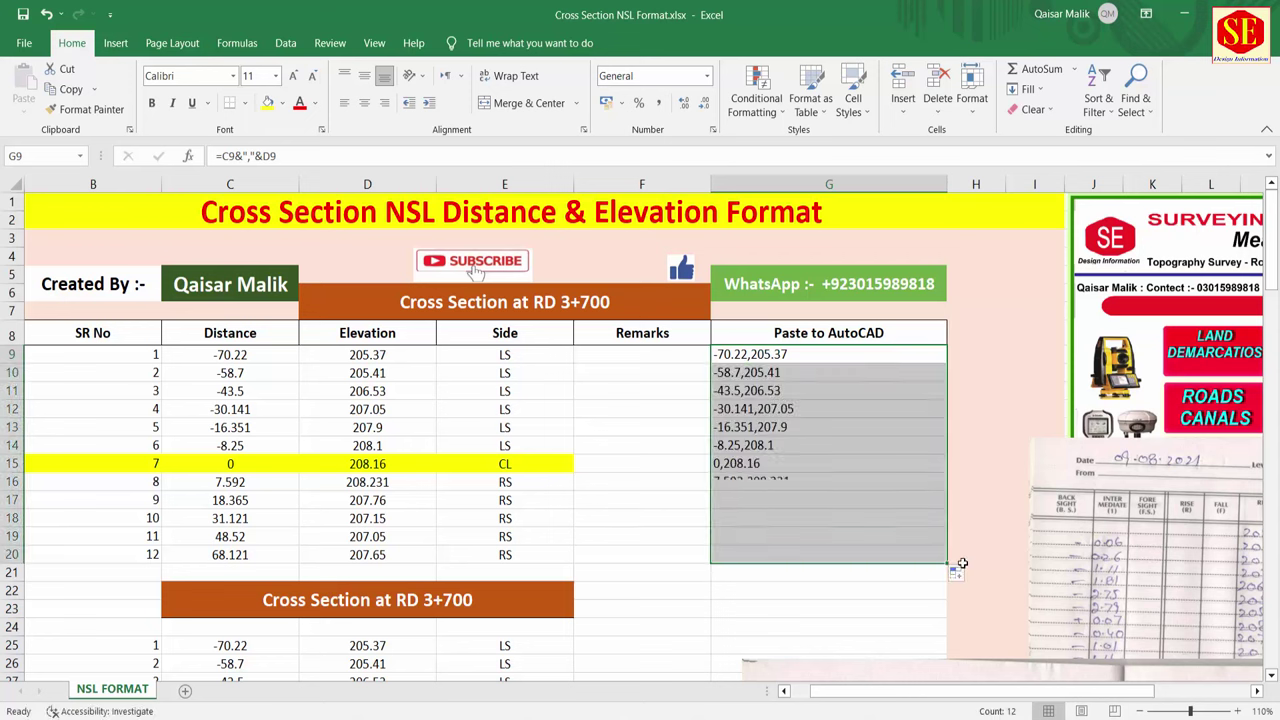
left_click(834, 361)
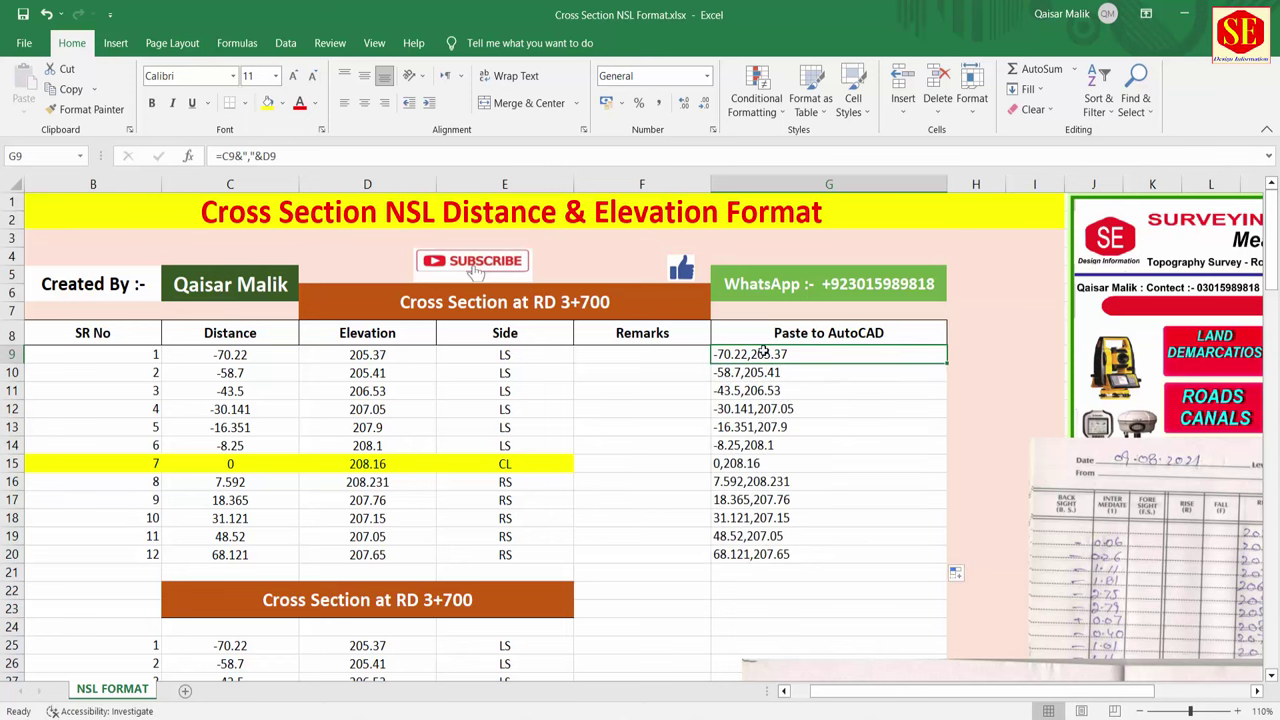
left_click_drag(763, 352, 760, 550)
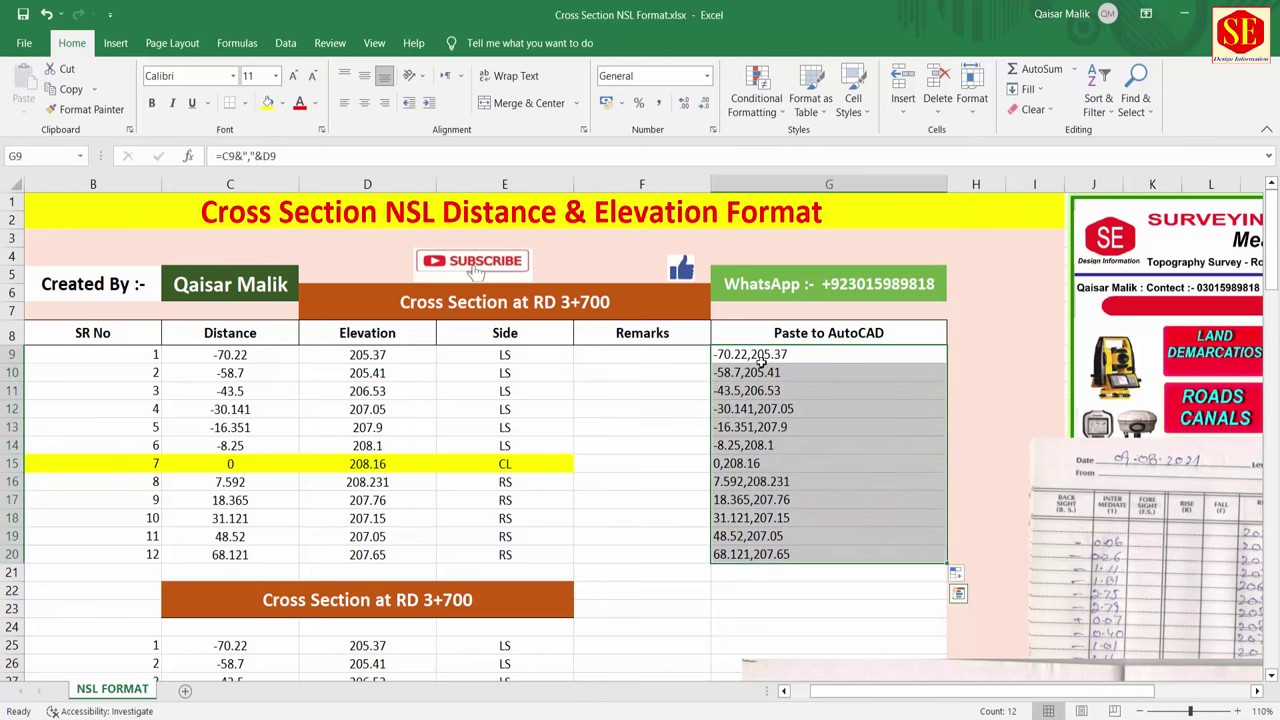
left_click(757, 427)
Retitle the second cross-section header to Cross Section at RD 3+750
scroll(744, 335, "down", 3)
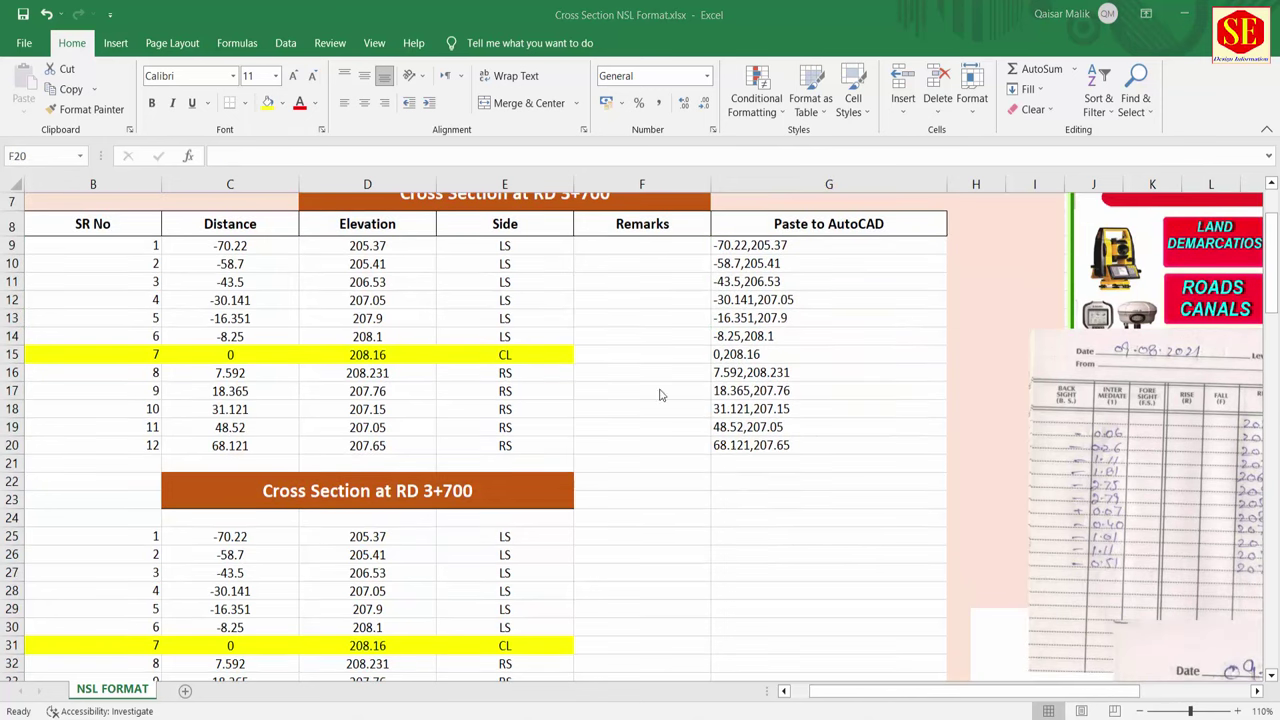
left_click(600, 445)
scroll(595, 360, "up", 3)
scroll(588, 345, "down", 3)
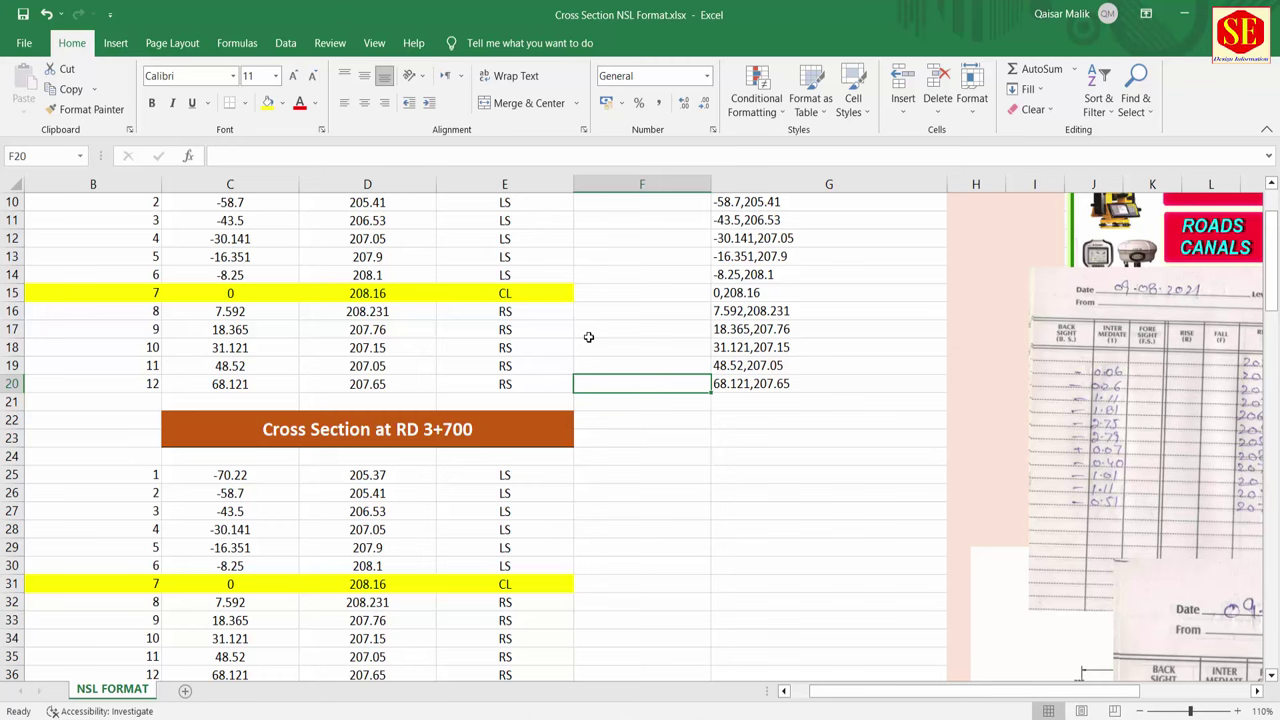
double_click(460, 429)
key("BackSpace")
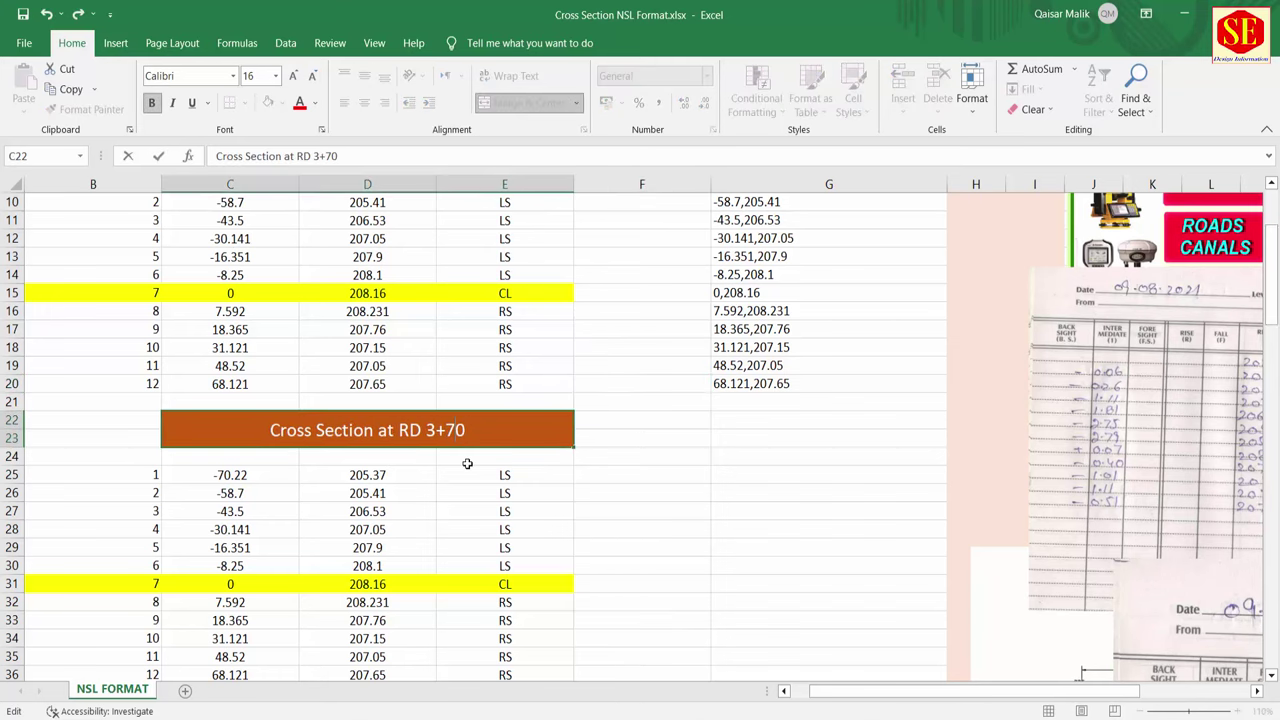
type("5")
left_click(467, 511)
Retitle the third cross-section header to Cross Section at RD 3+800
scroll(460, 466, "down", 2)
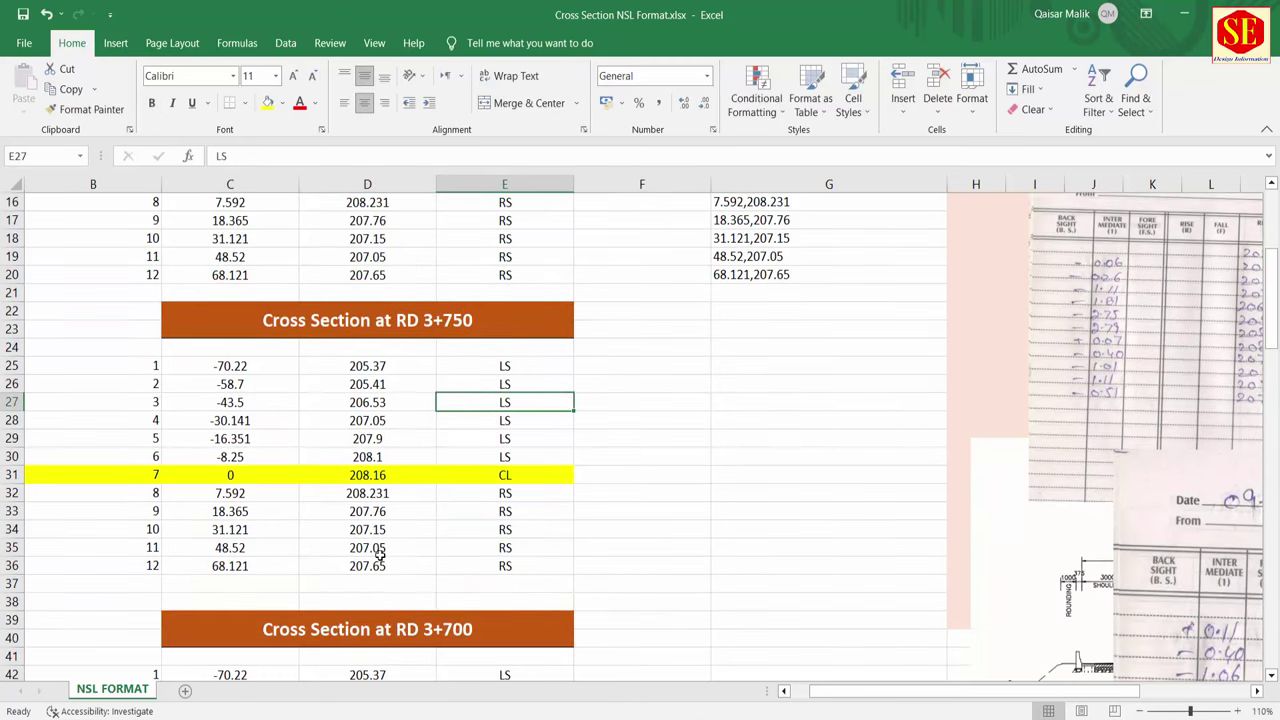
double_click(467, 624)
type("8")
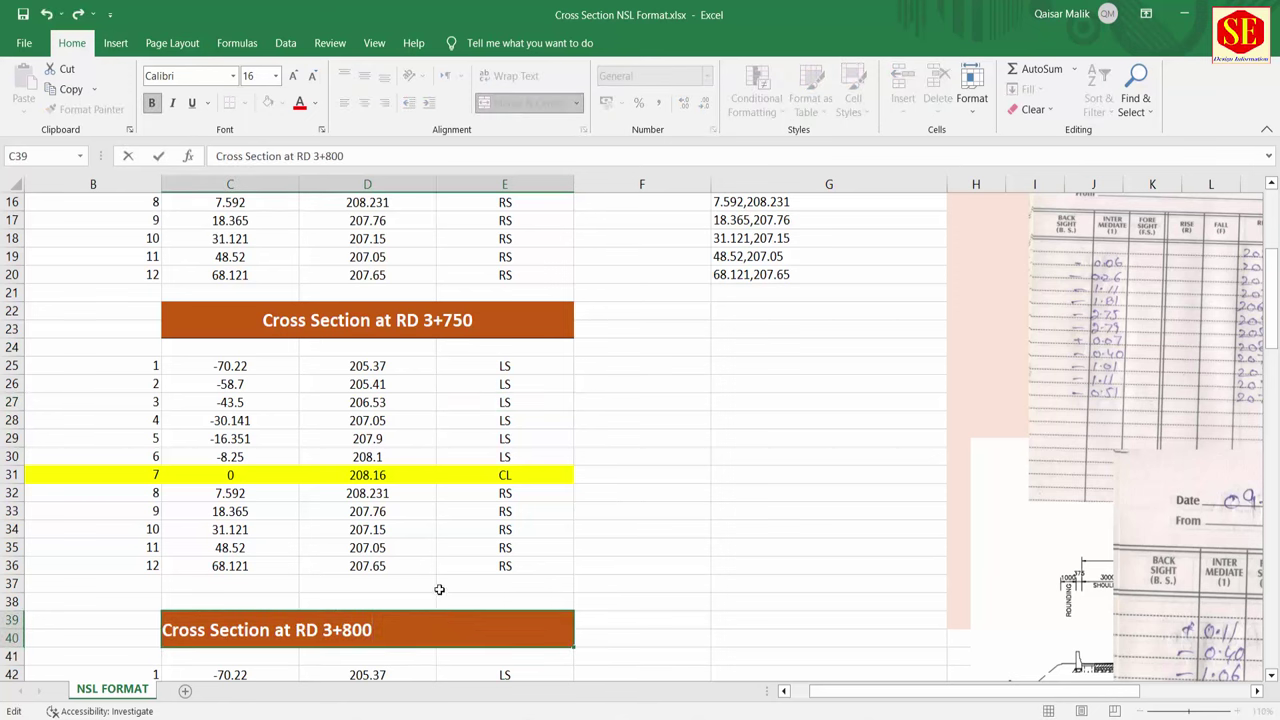
left_click(439, 589)
scroll(480, 512, "up", 1)
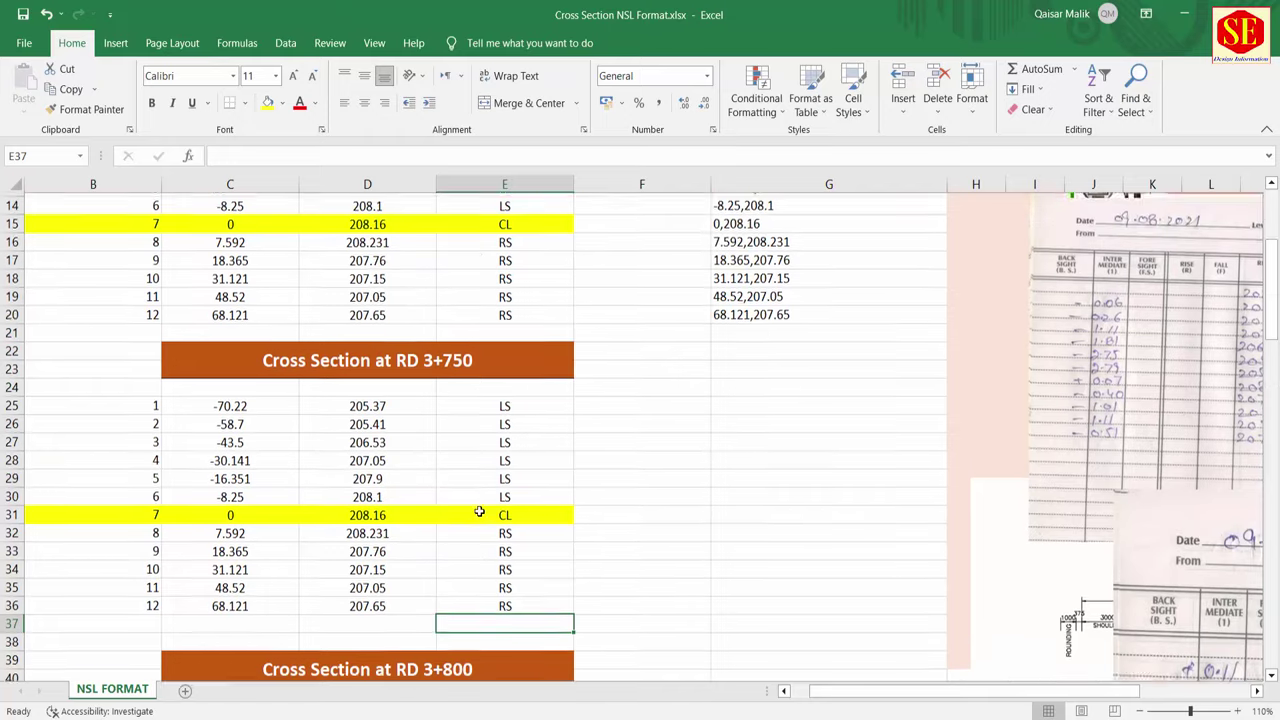
scroll(545, 515, "up", 2)
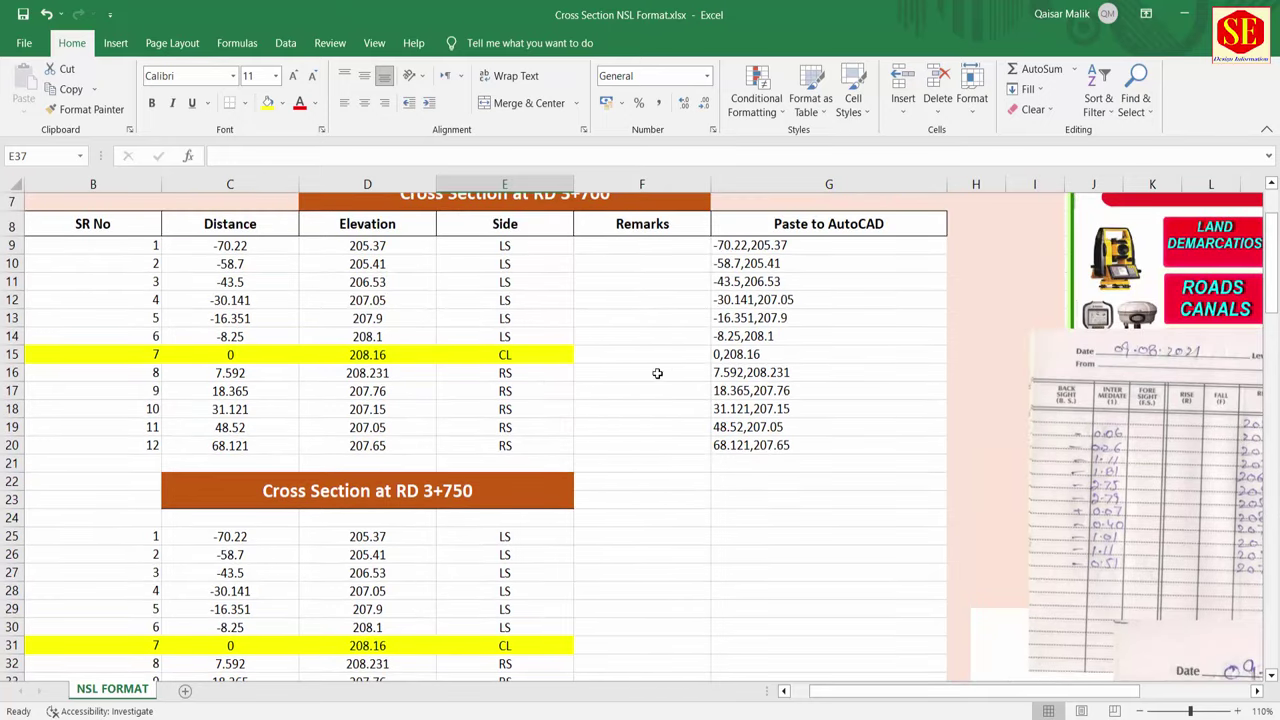
Copy the G9 pair formula into G25 and fill it down through G36
right_click(762, 256)
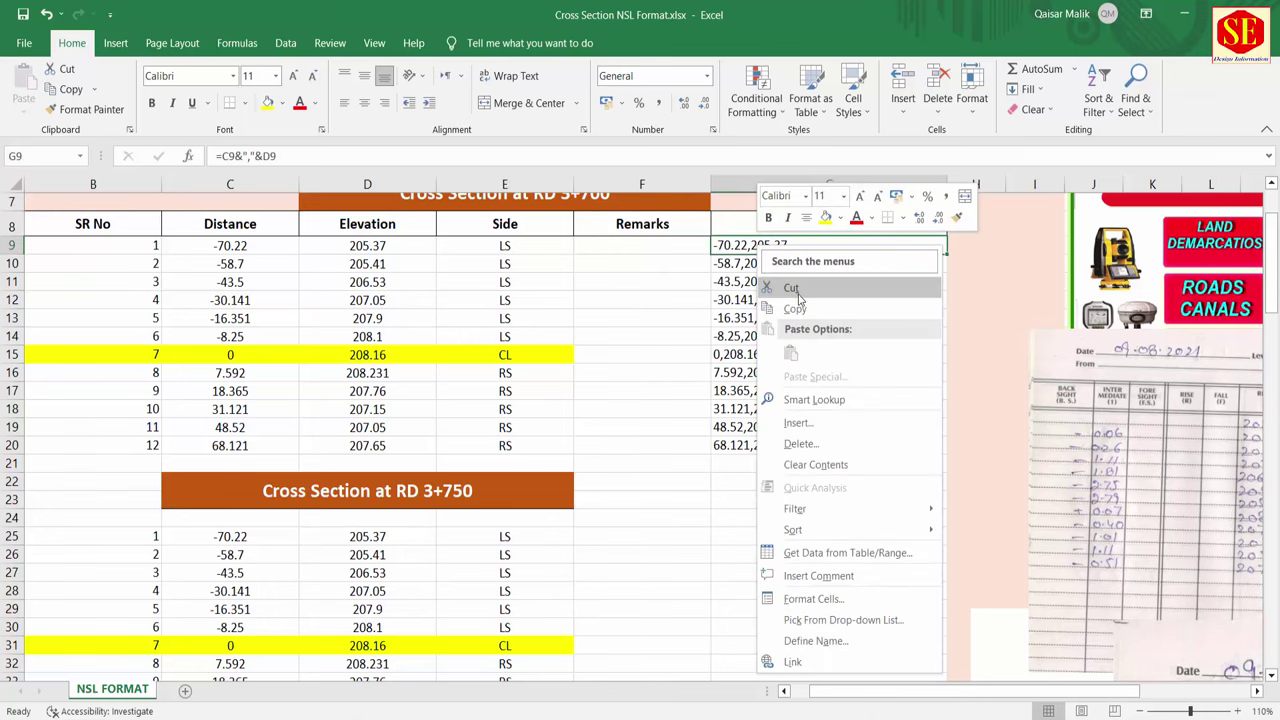
left_click(795, 308)
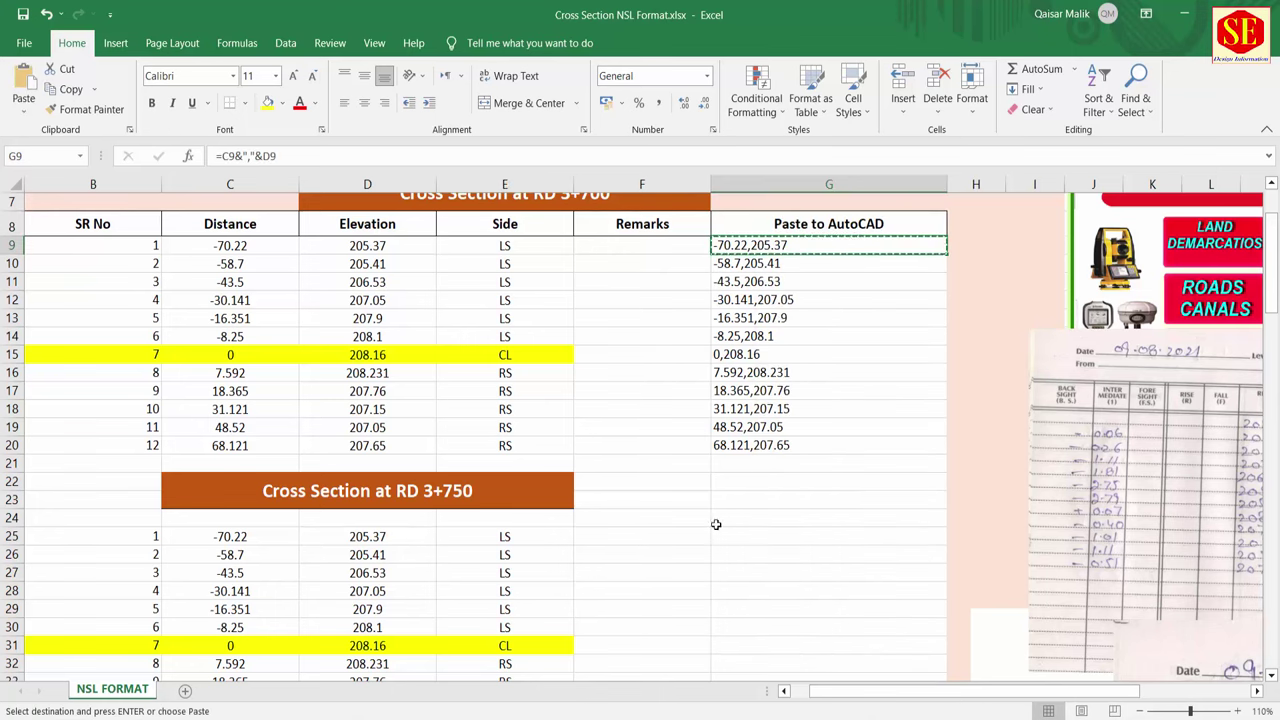
left_click(528, 536)
left_click(784, 535)
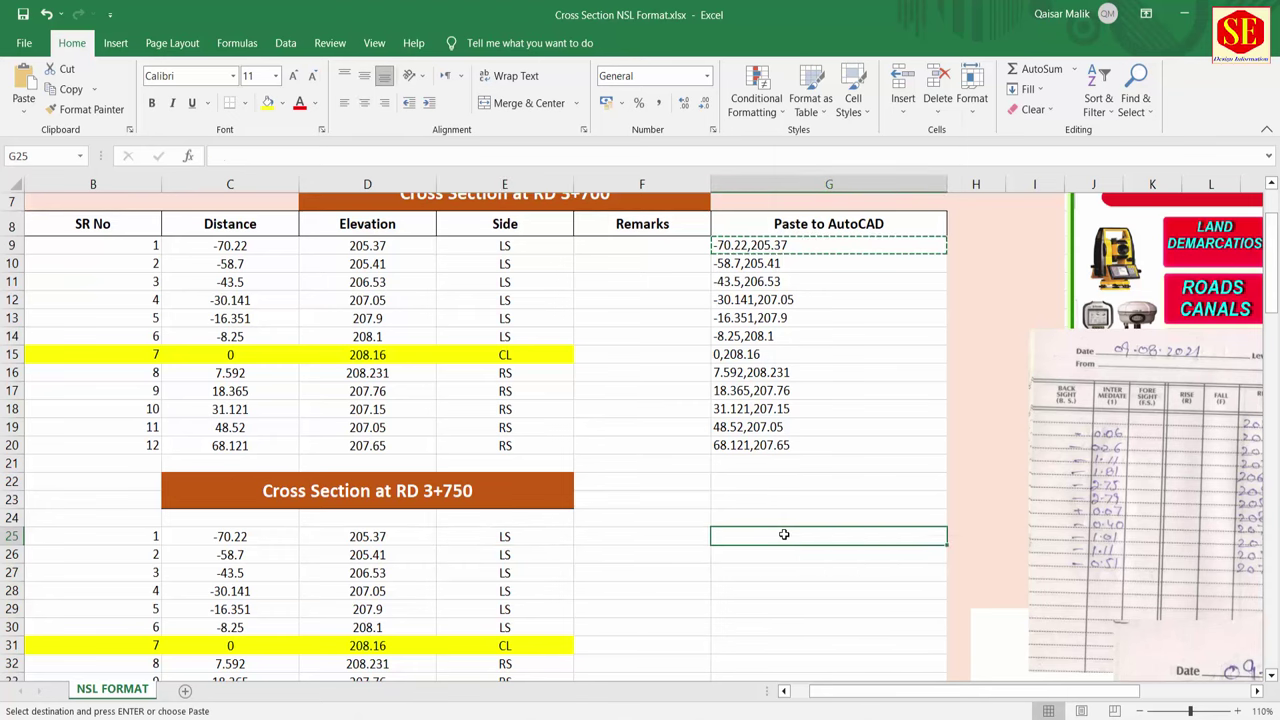
right_click(784, 535)
left_click(810, 213)
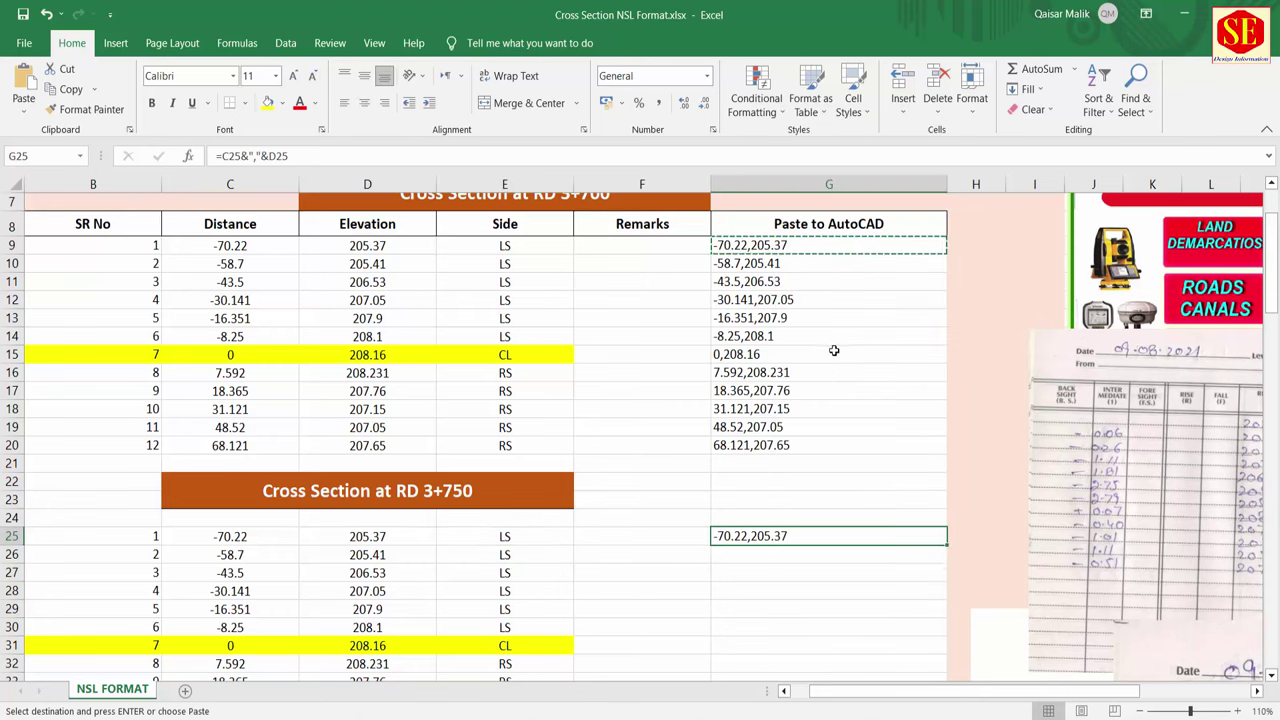
scroll(834, 351, "down", 2)
left_click_drag(950, 429, 948, 632)
Copy the G25 formula into G42 and fill it down the third table
scroll(929, 571, "down", 4)
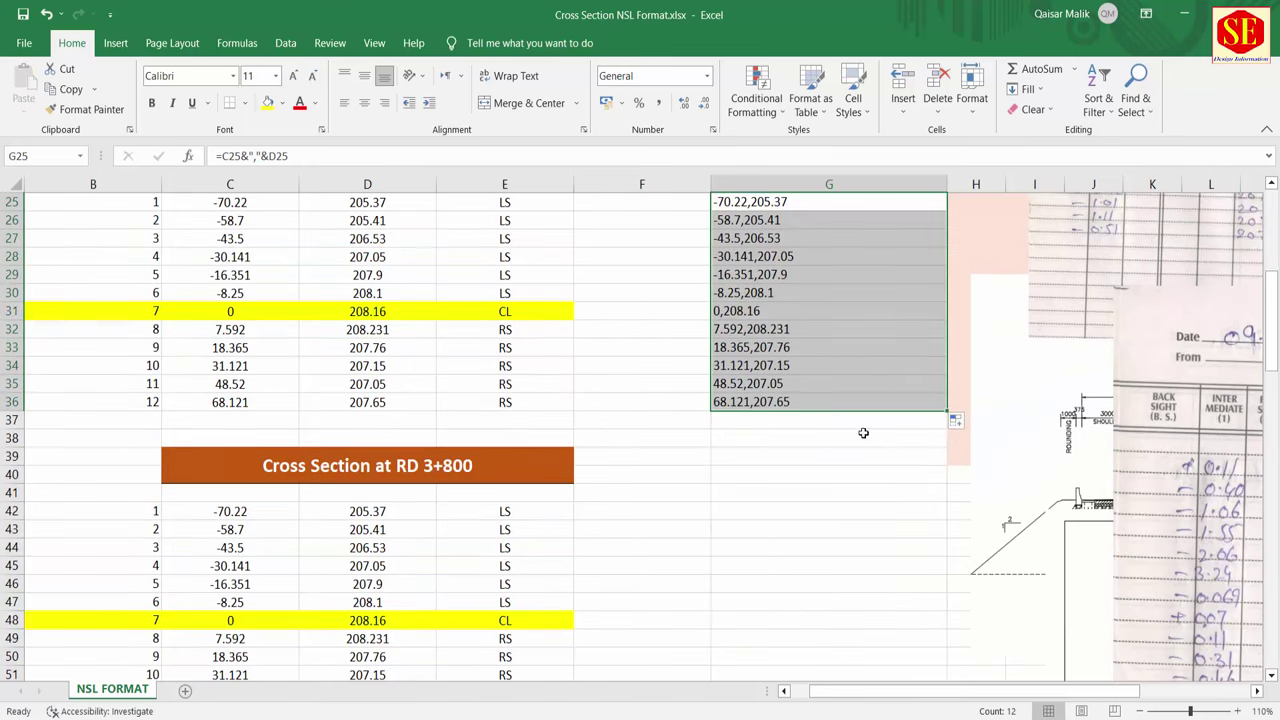
left_click(755, 201)
right_click(755, 201)
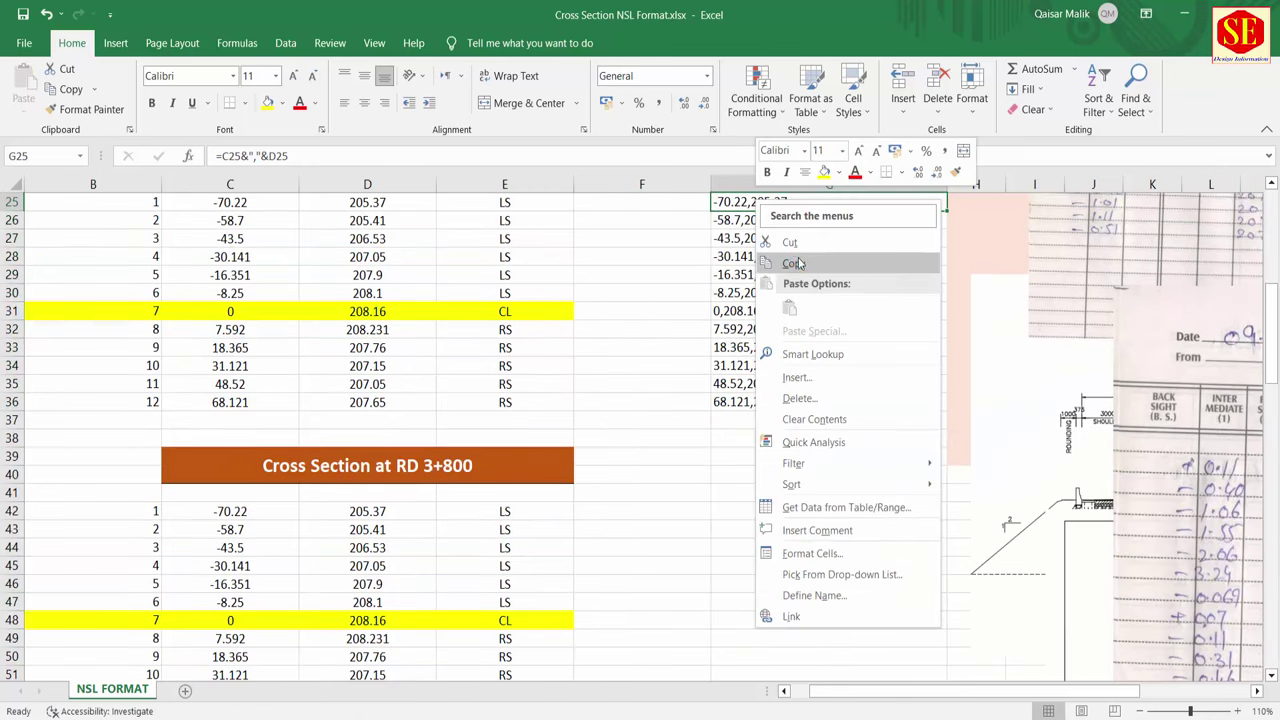
left_click(798, 262)
left_click(737, 513)
right_click(737, 513)
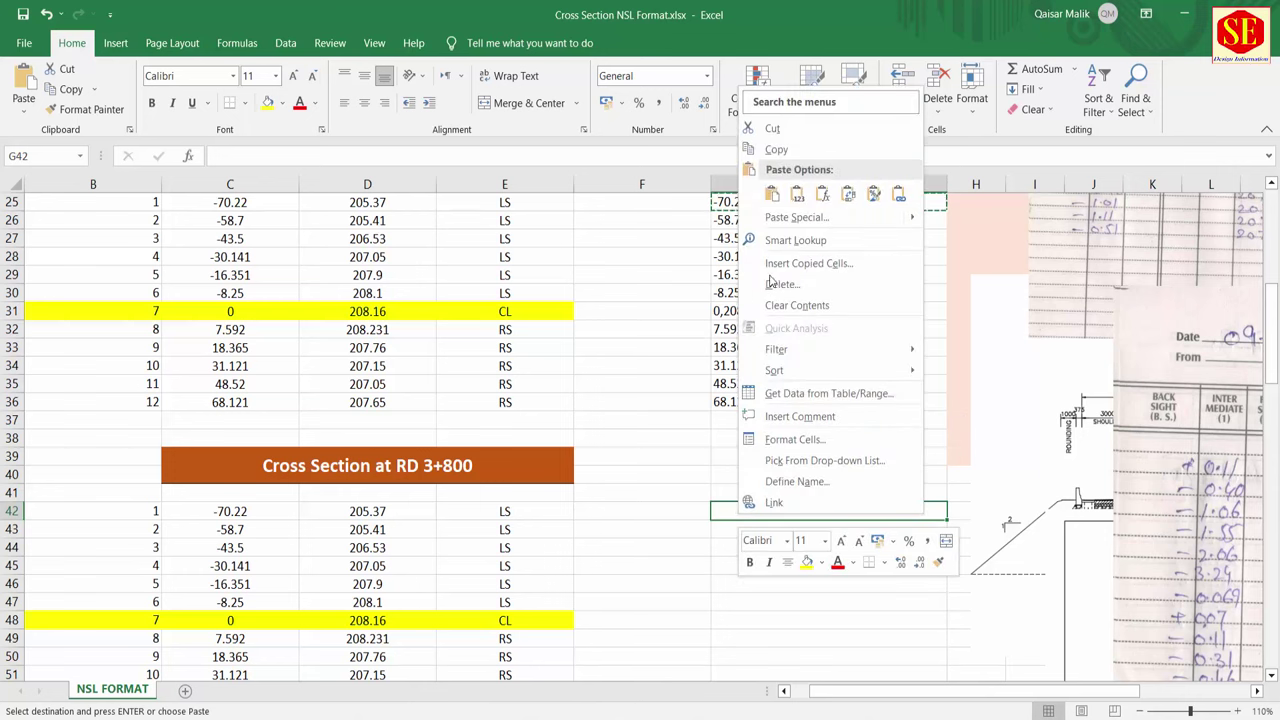
left_click(773, 194)
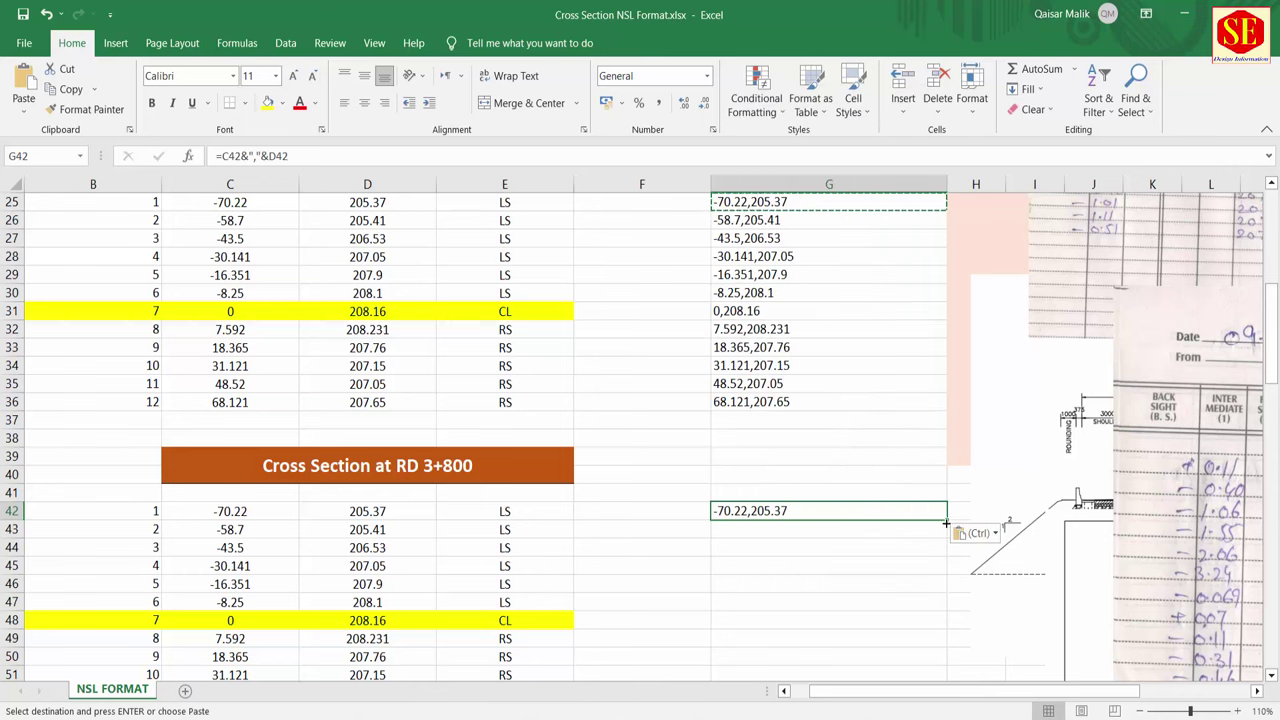
mouse_move(947, 519)
left_mouse_down()
mouse_move(952, 704)
mouse_move(941, 649)
left_mouse_up()
Review the coordinate pairs in G9:G20 and select row 9
scroll(360, 505, "up", 6)
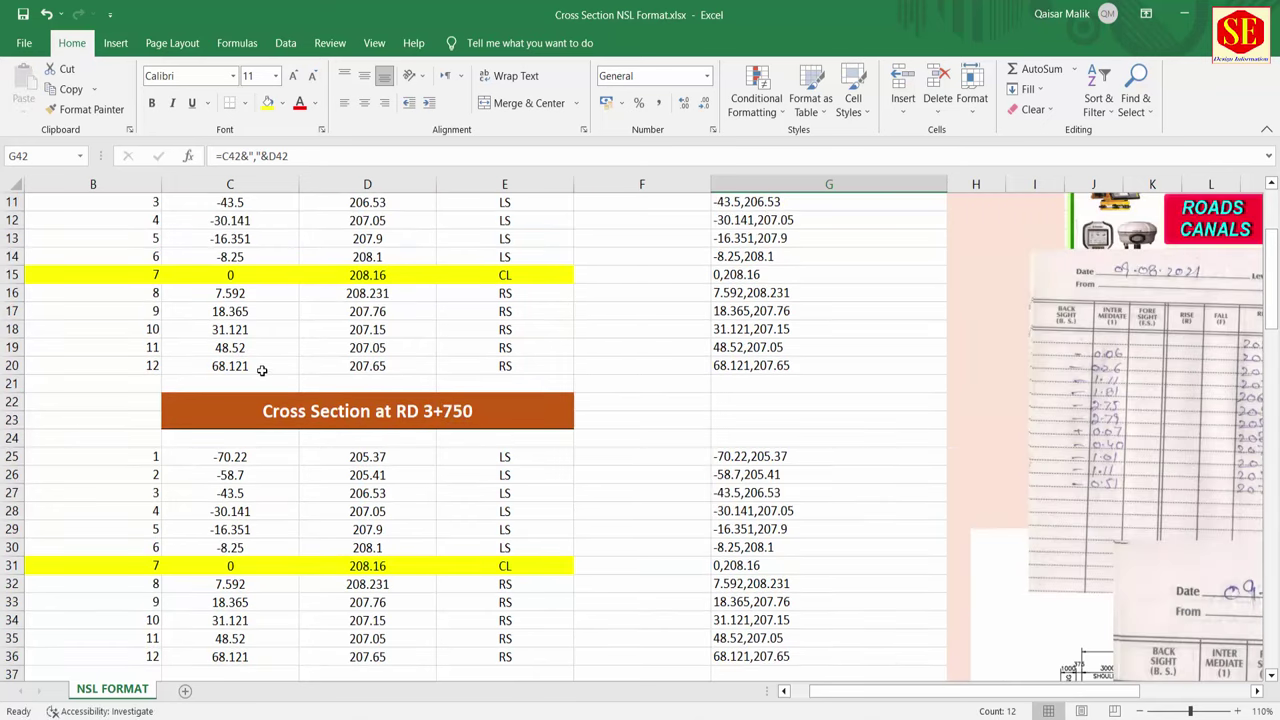
scroll(261, 370, "up", 3)
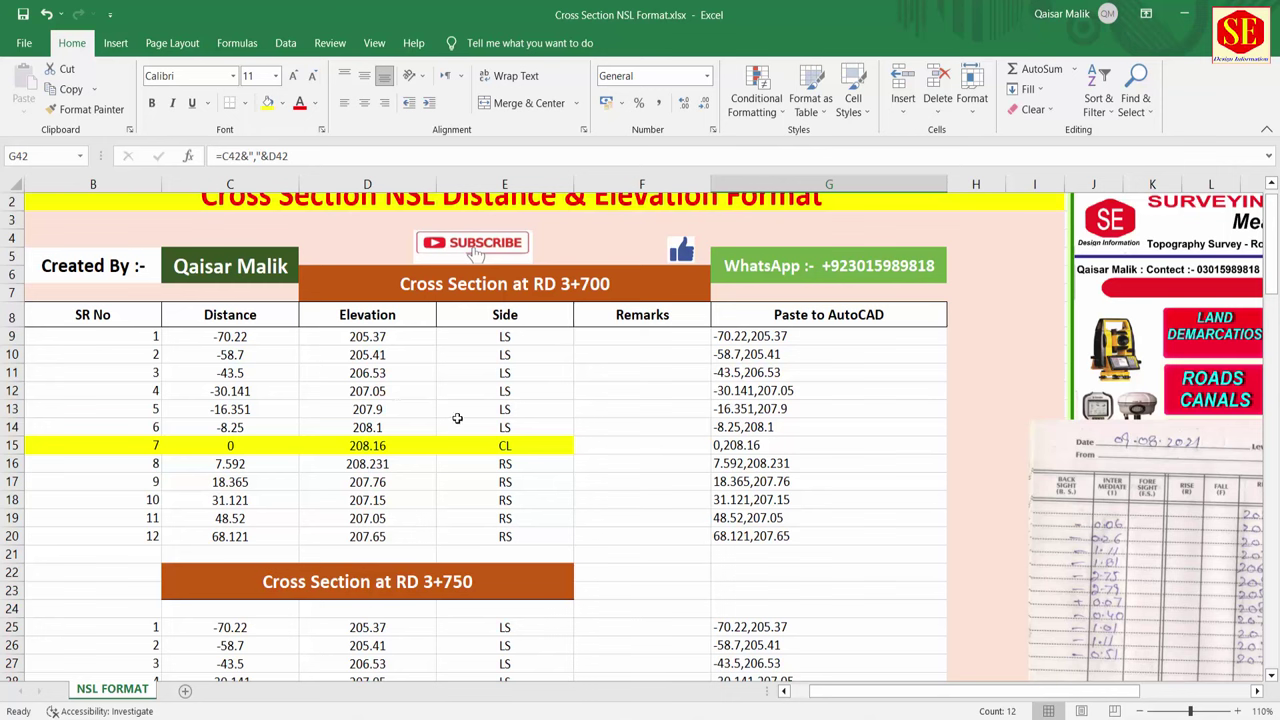
left_click(810, 314)
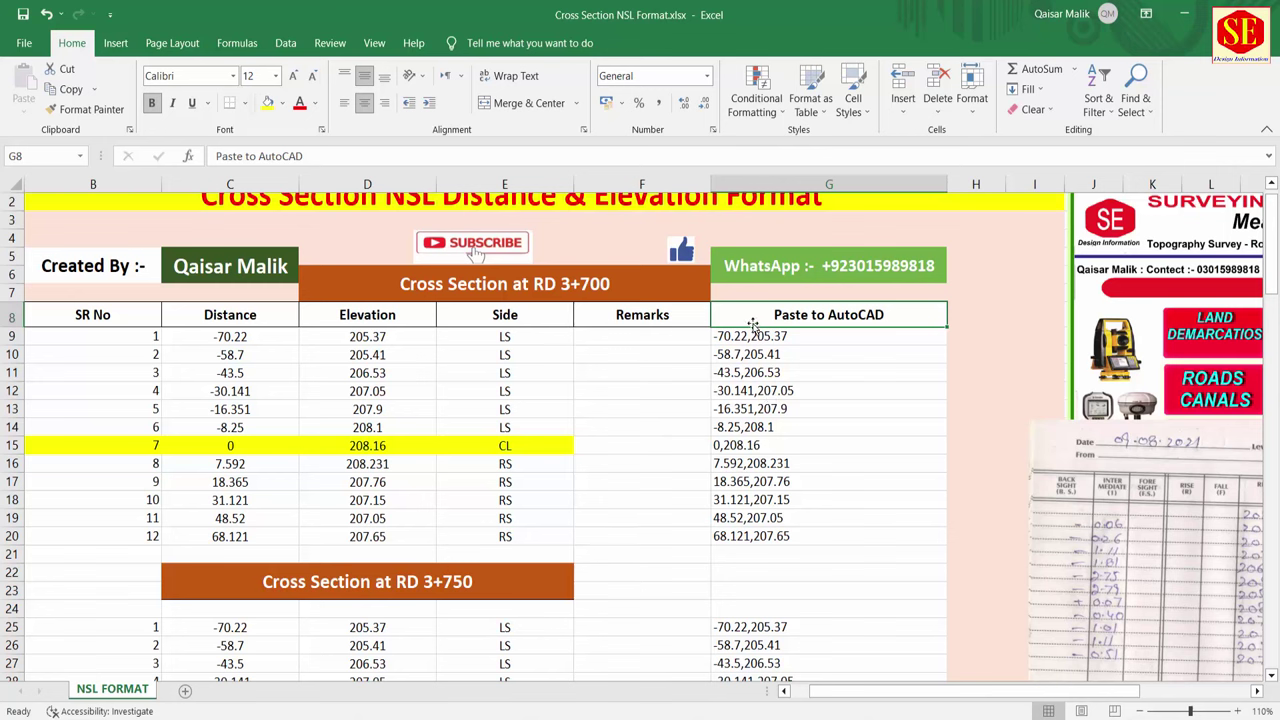
left_click_drag(750, 337, 750, 536)
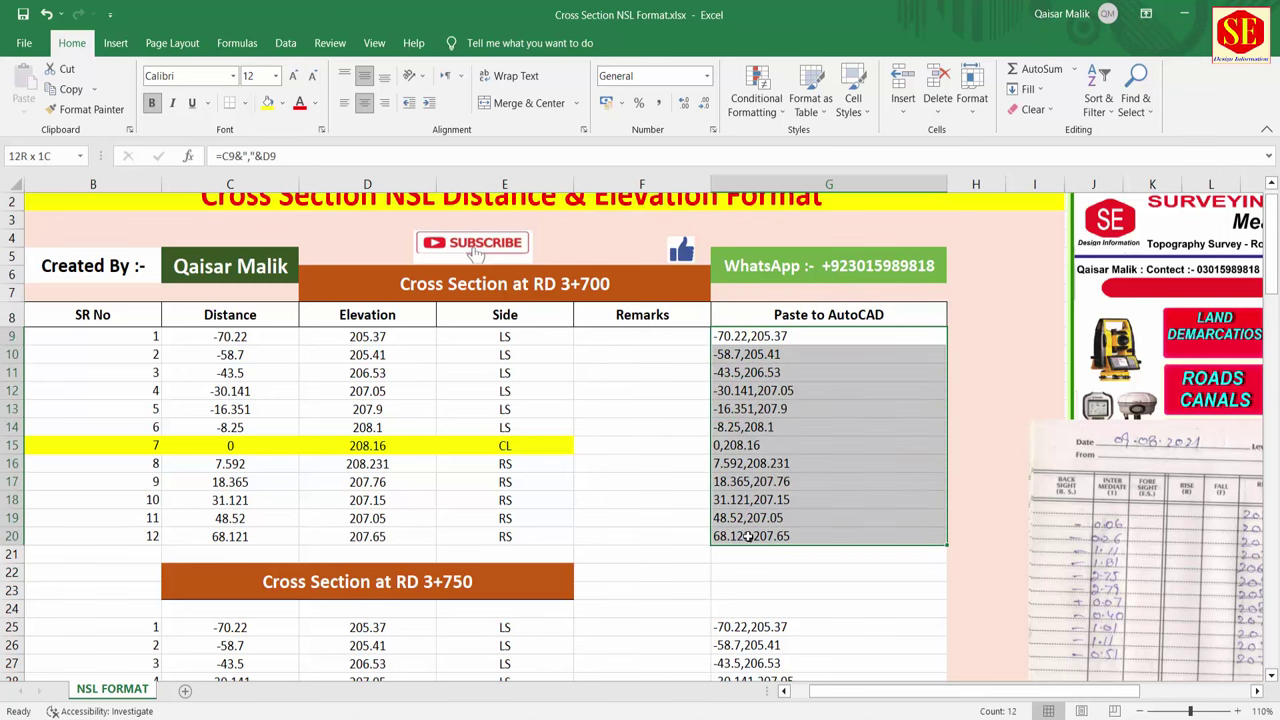
left_click(753, 340)
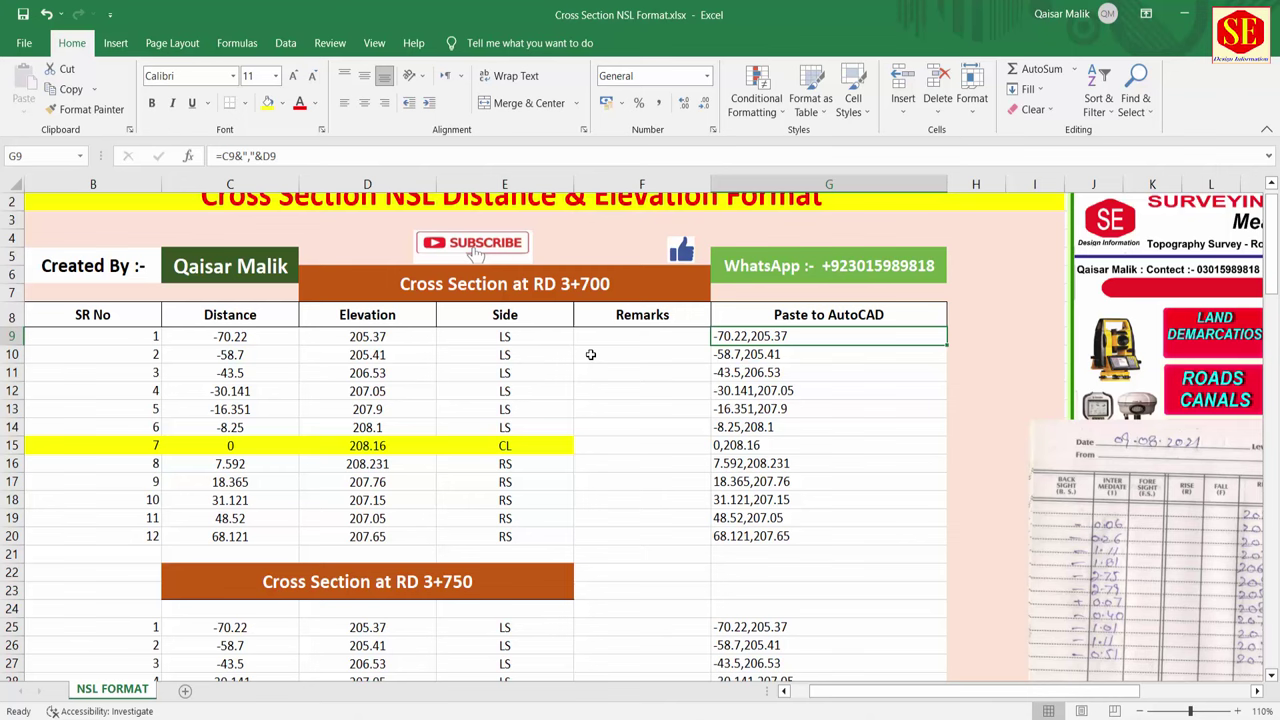
left_click(12, 337)
Insert a blank row above the pairs and enter PL in G9
right_click(12, 337)
left_click(80, 490)
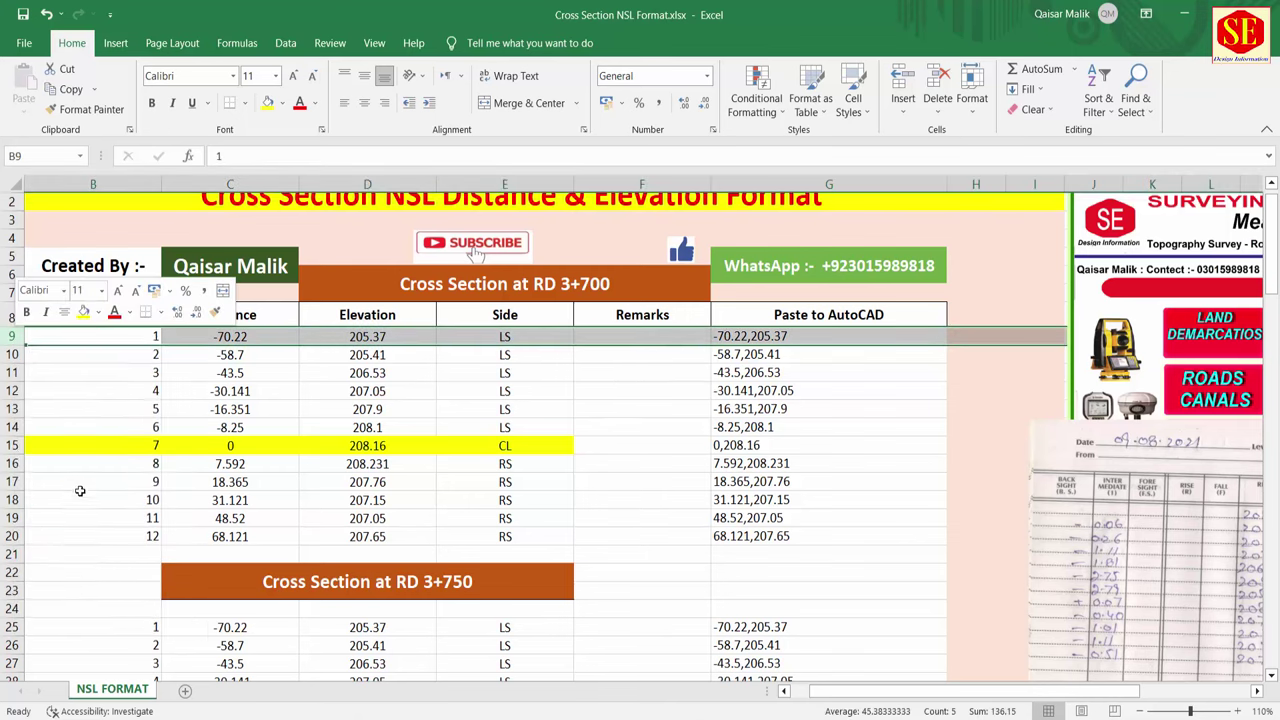
left_click(742, 342)
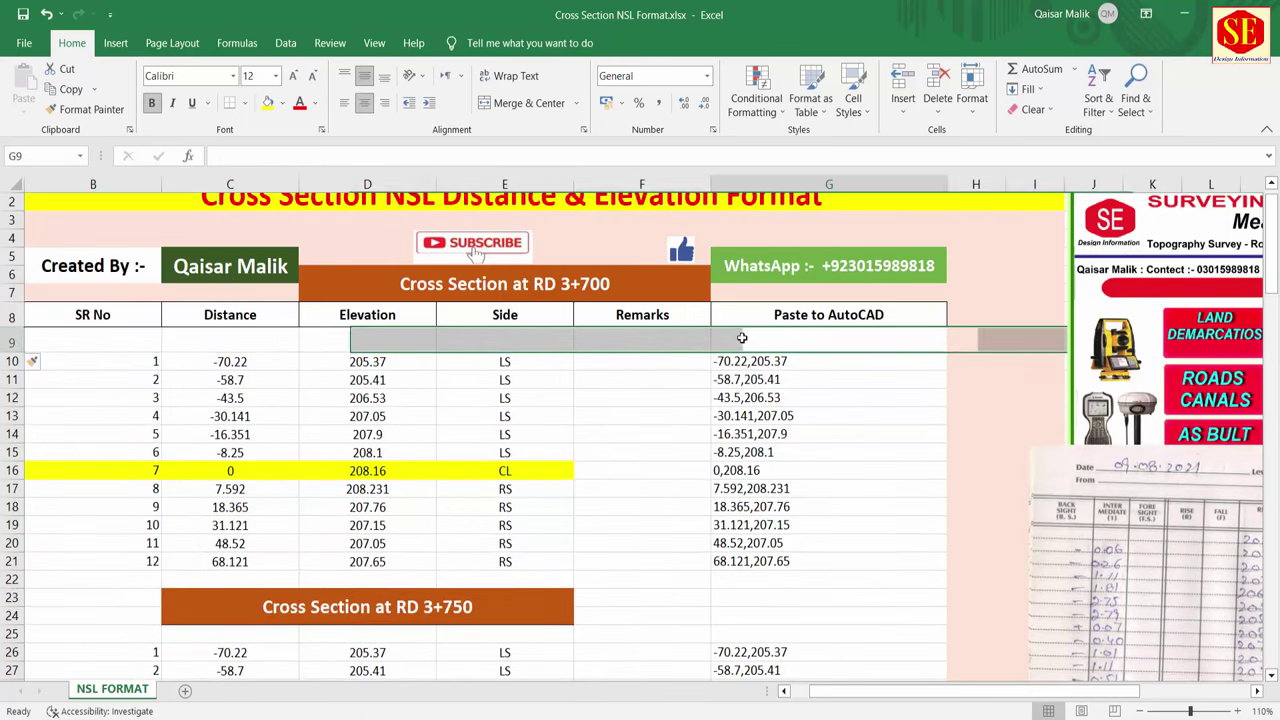
type("PL")
left_click(802, 435)
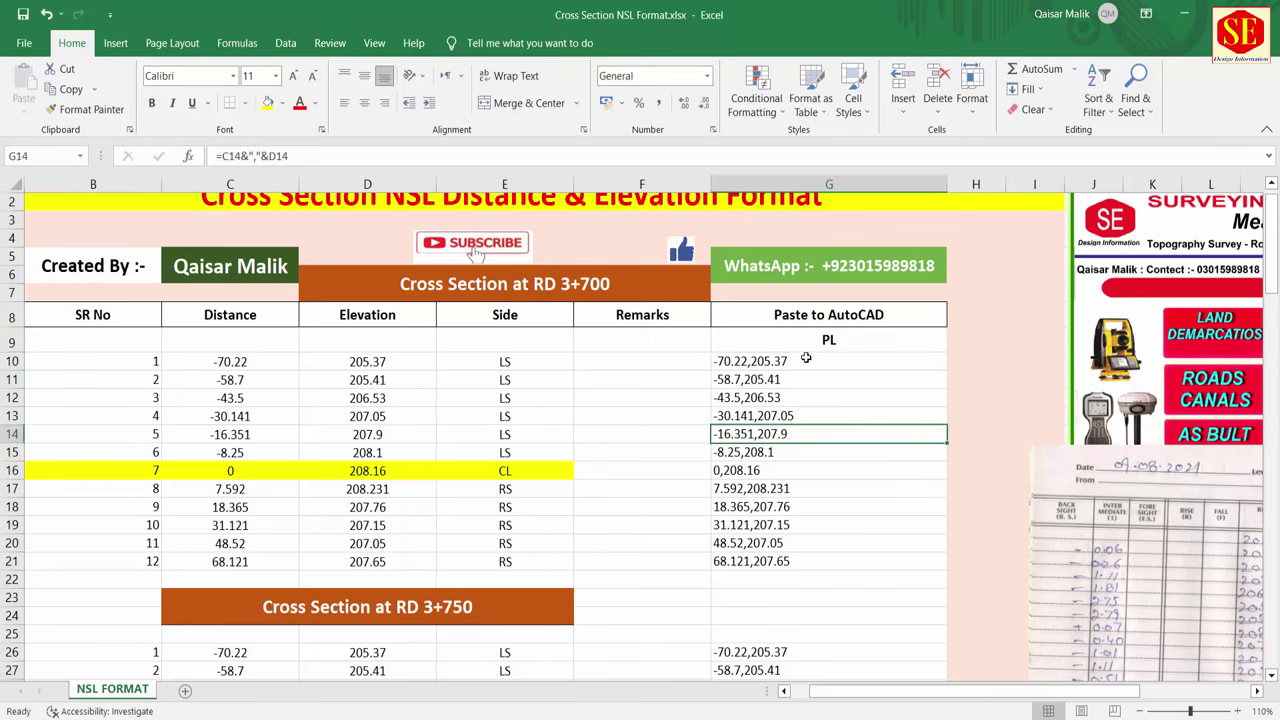
key("Up")
key("Up")
key("Up")
key("Up")
key("Up")
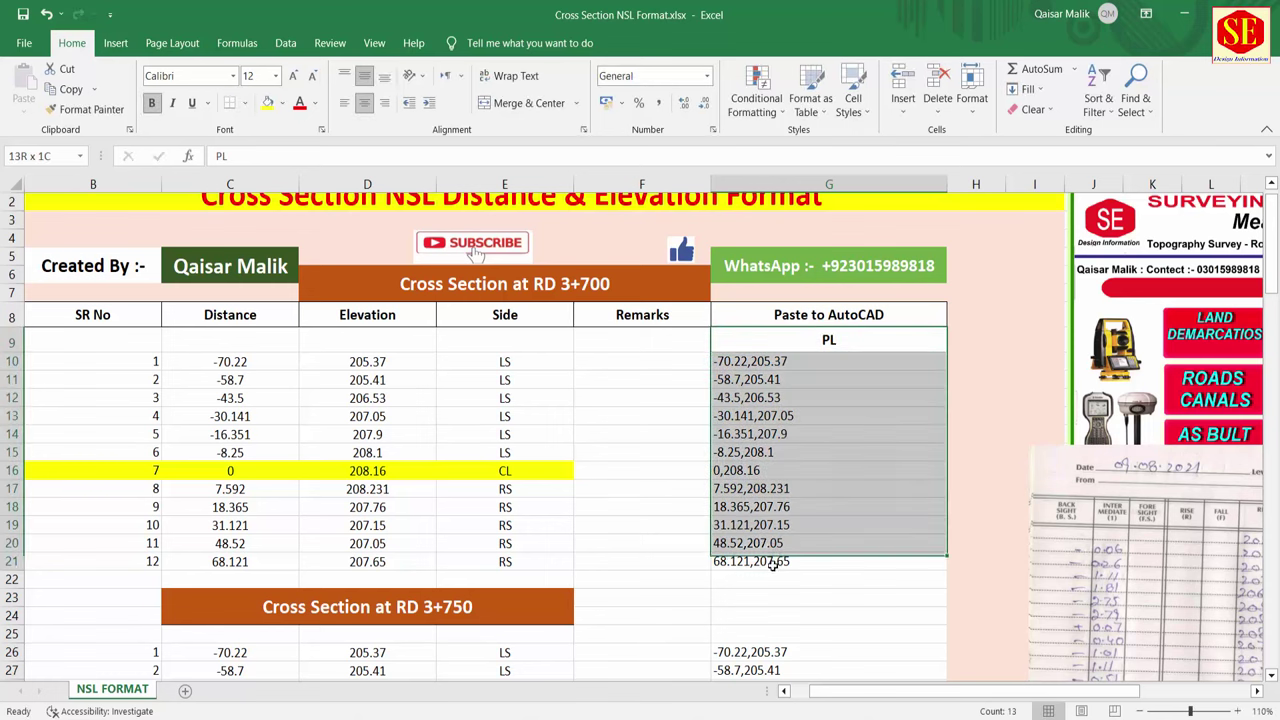
Centre PL and the pairs horizontally and vertically, then copy the range
left_click_drag(771, 340, 790, 561)
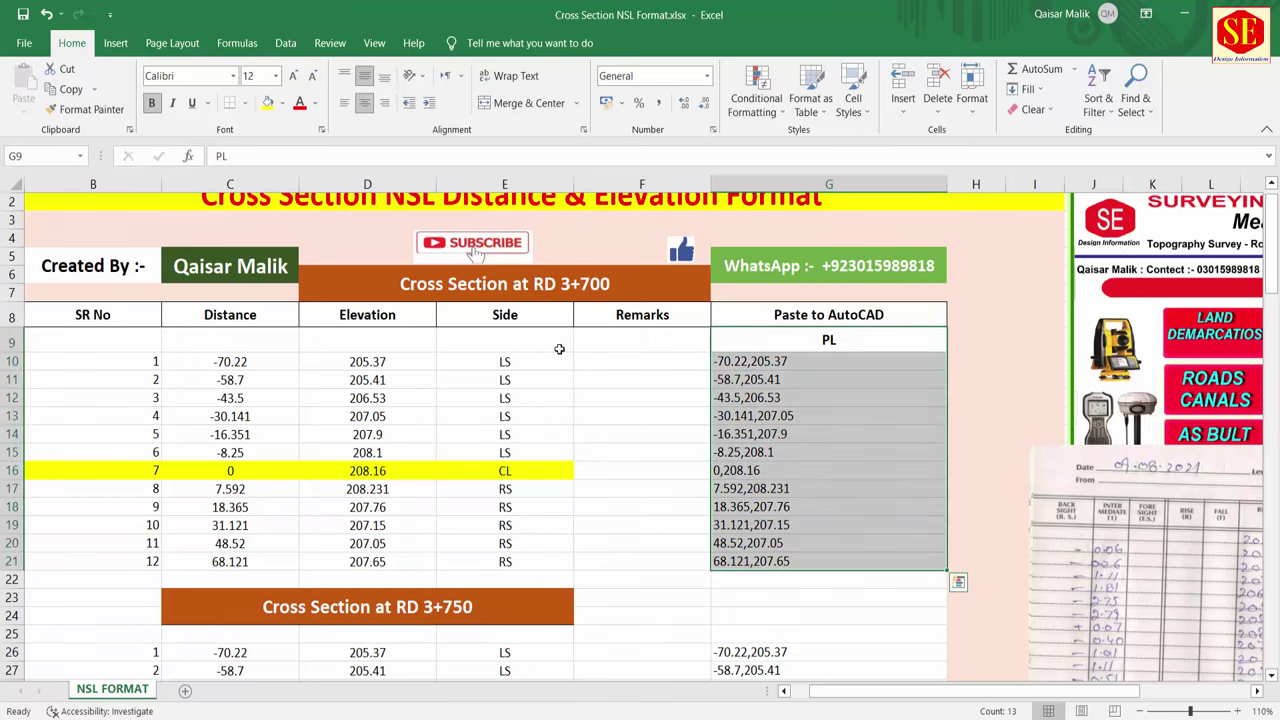
left_click(364, 76)
left_click(364, 102)
left_click_drag(830, 341, 848, 561)
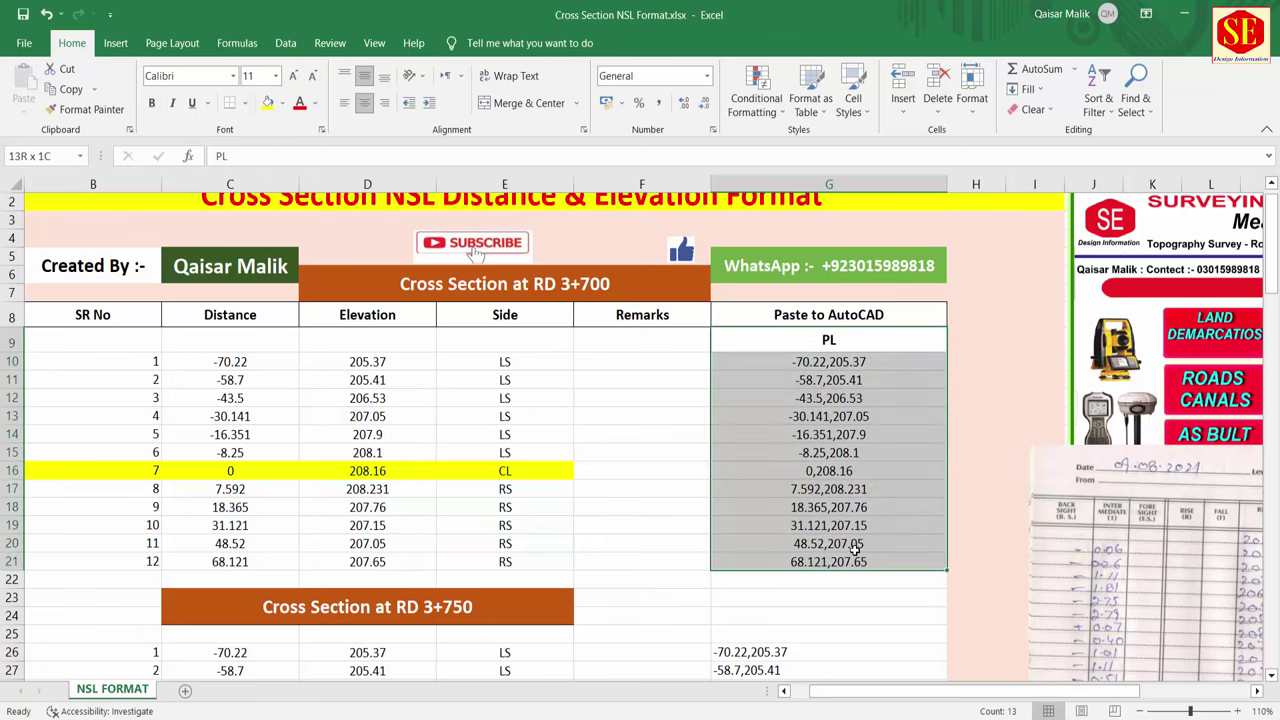
right_click(833, 398)
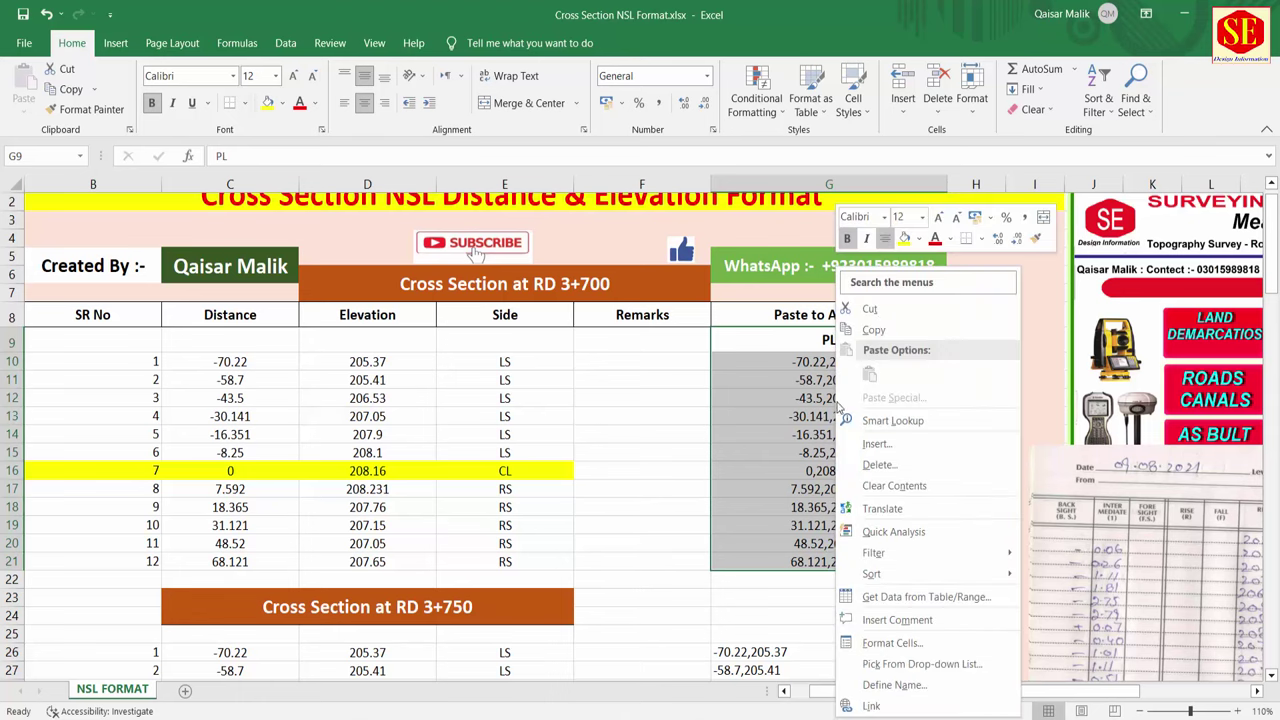
left_click(862, 330)
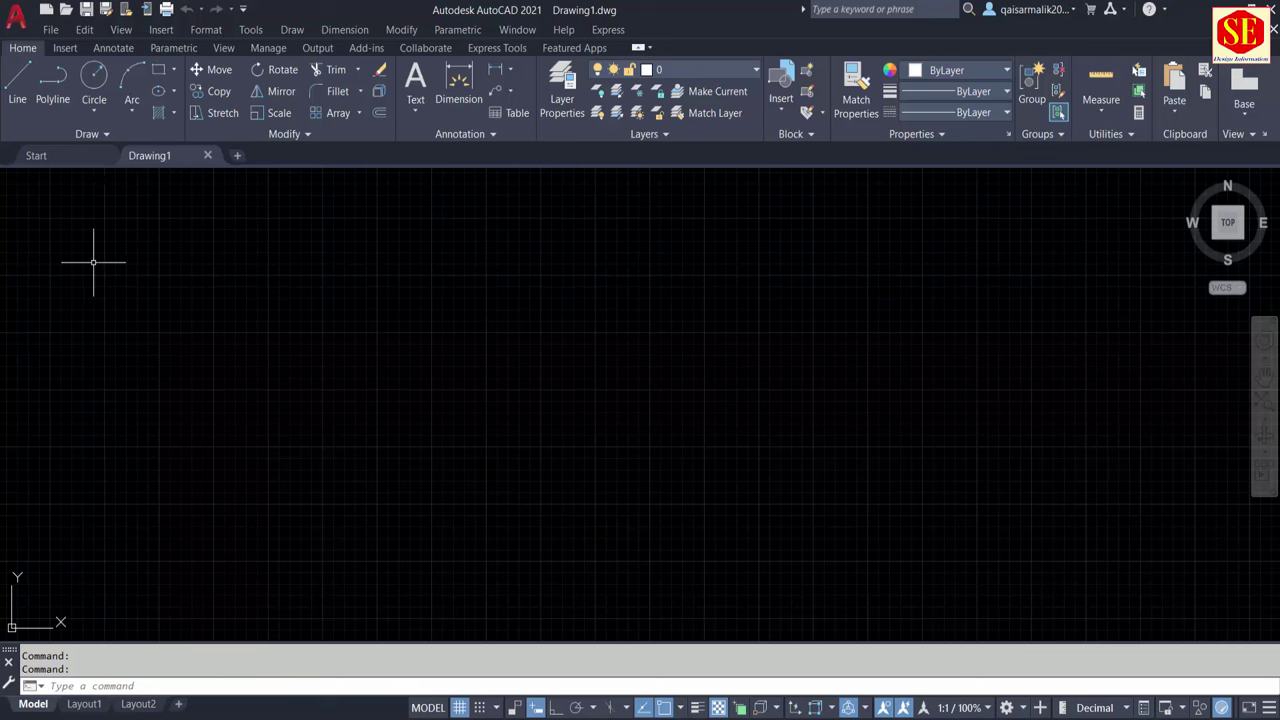
Paste the copied PL points into AutoCAD's command line to draw the ground-line polyline
key("Return")
key("Escape")
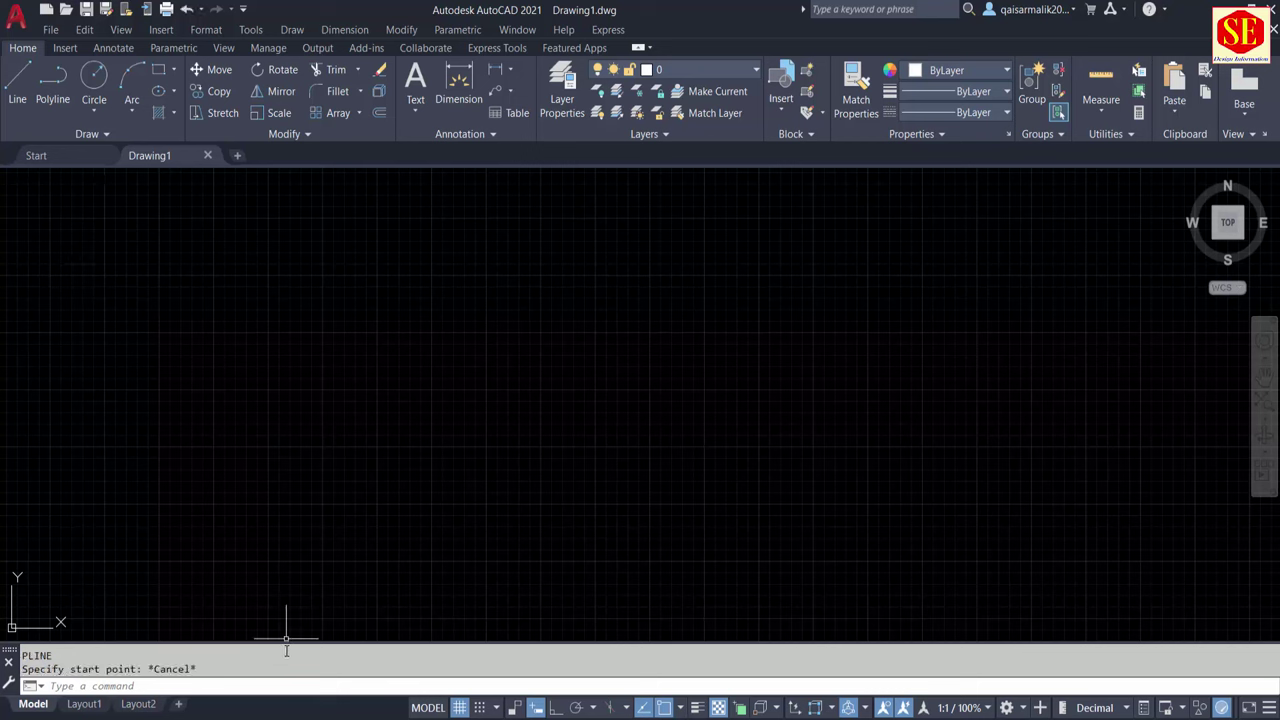
right_click(118, 692)
left_click(150, 626)
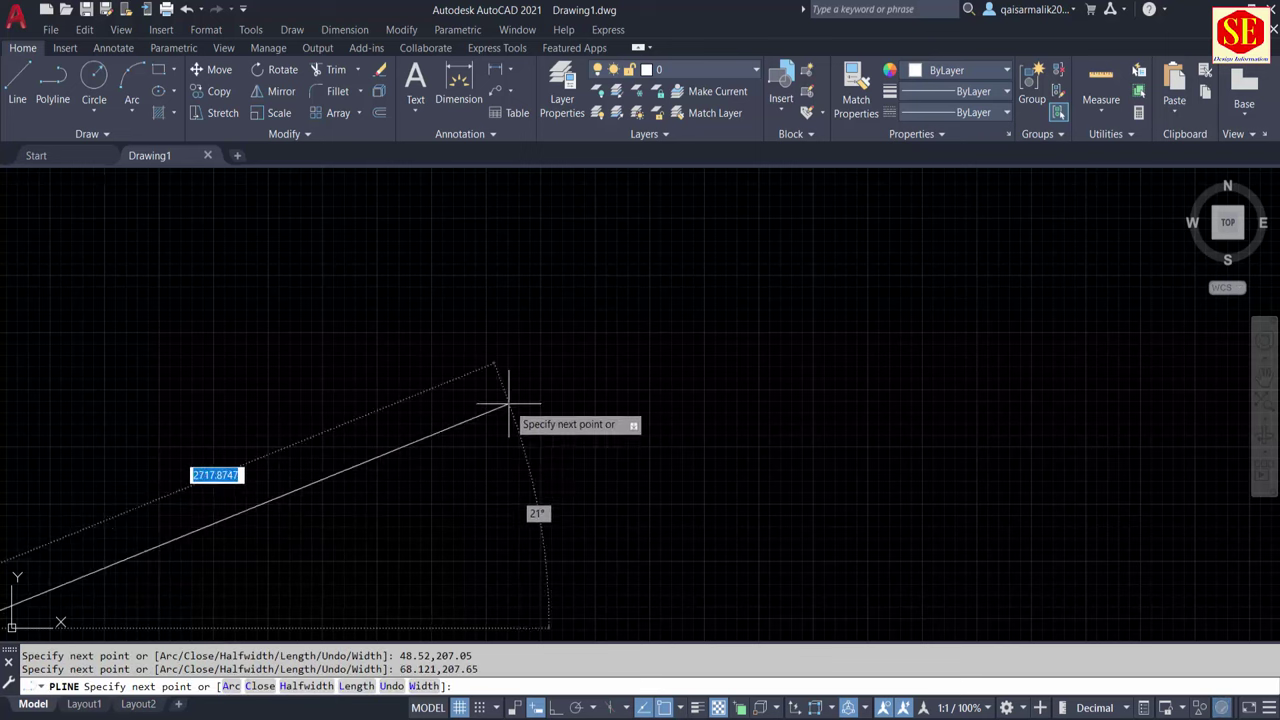
key("Escape")
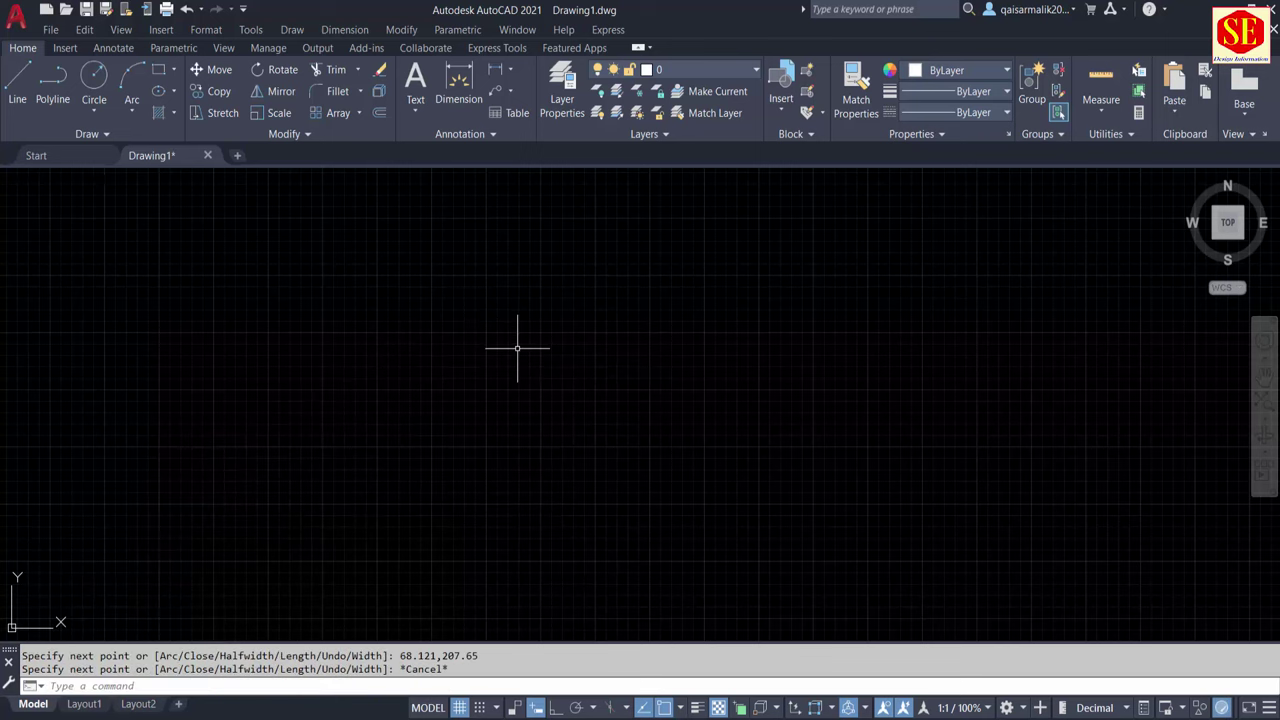
type("z")
Zoom to extents with Z, E and centre the polyline in the view
key("Return")
type("e")
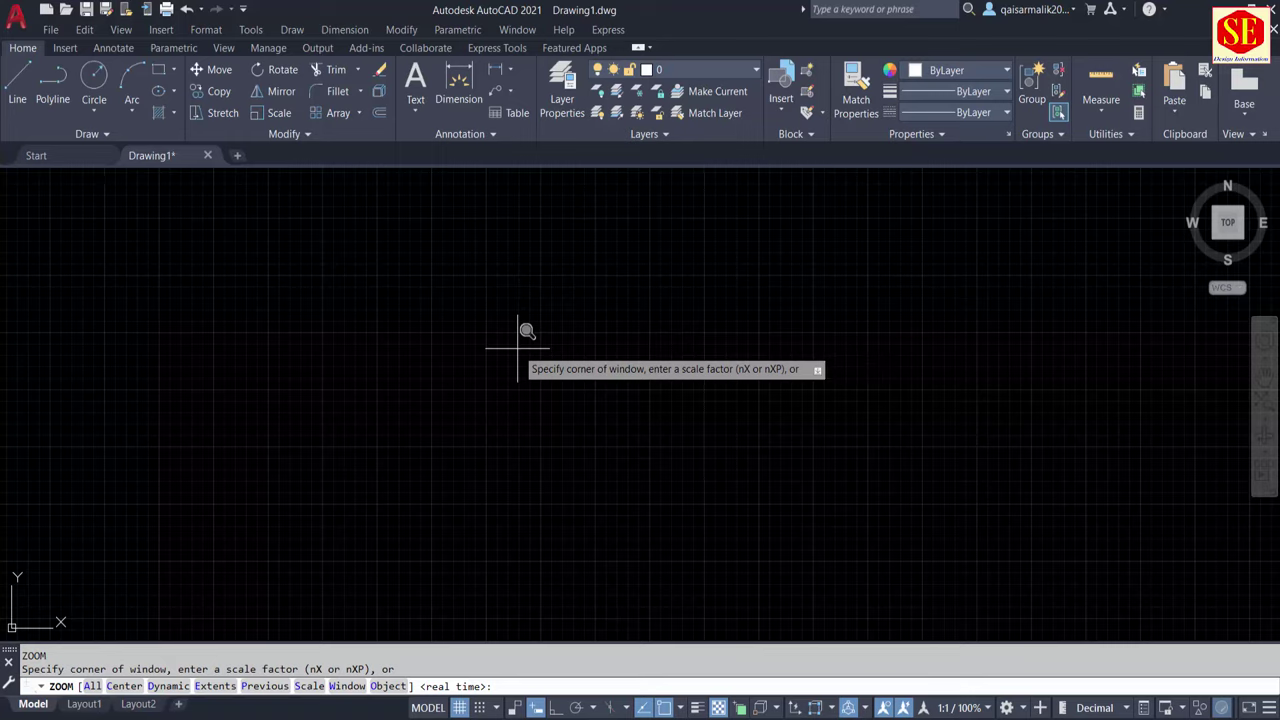
key("Return")
scroll(626, 368, "down", 4)
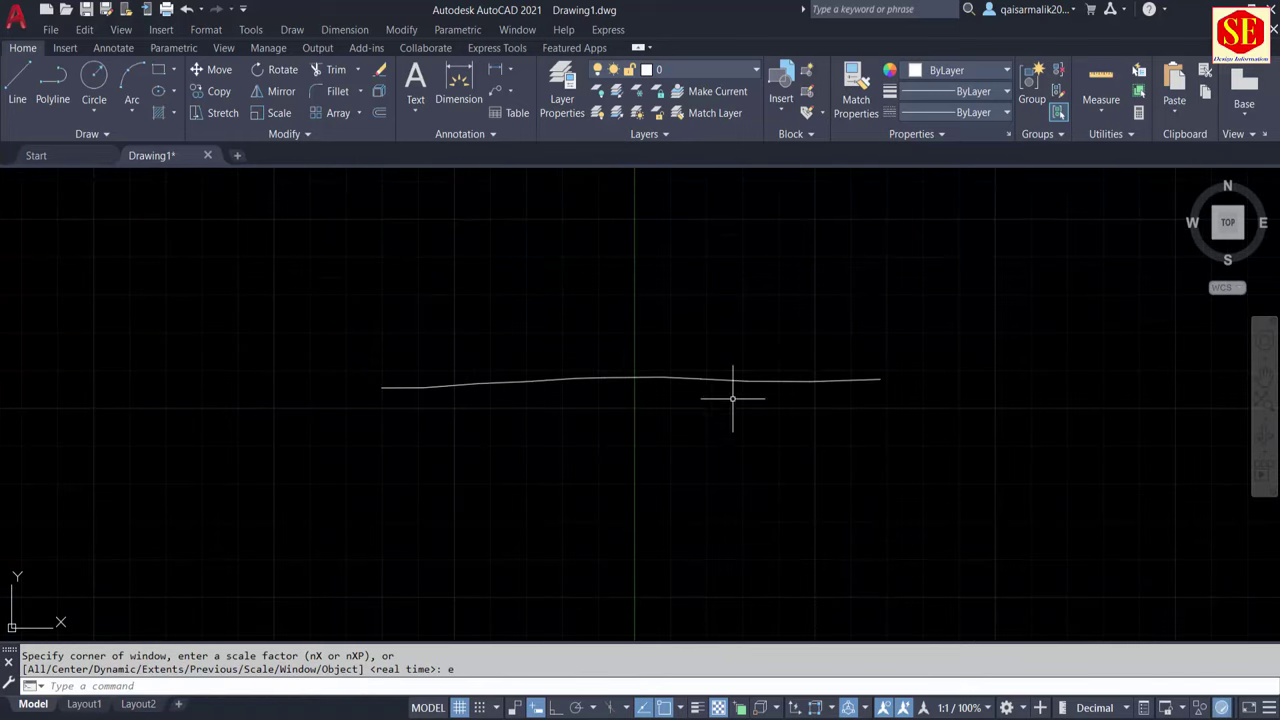
scroll(669, 388, "up", 2)
left_click(663, 372)
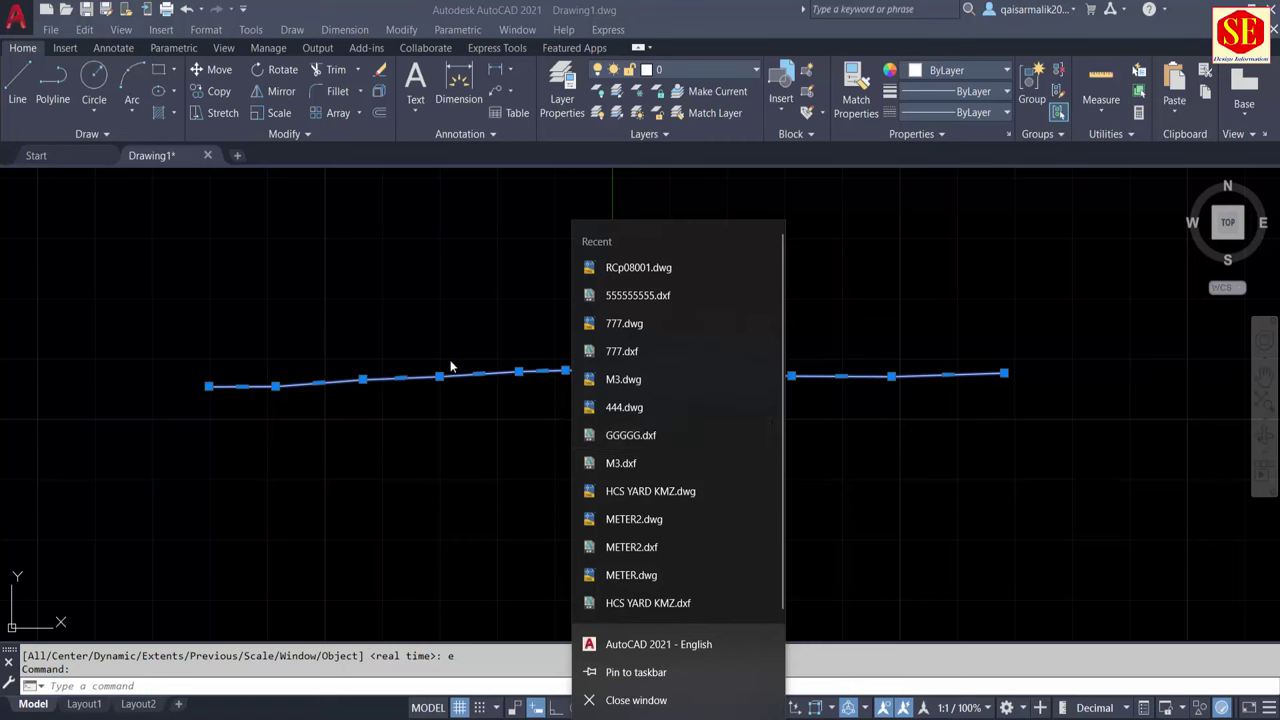
left_click(450, 362)
key("Escape")
middle_click_drag(630, 399, 619, 464)
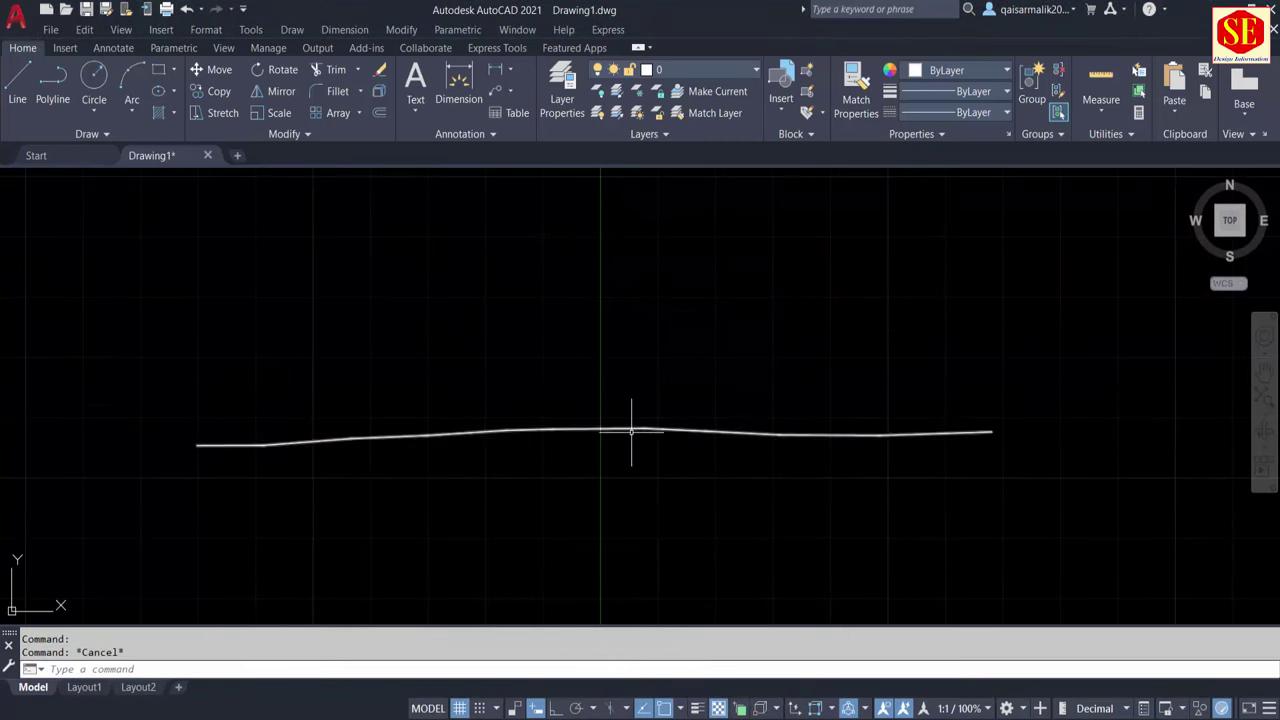
Check the polyline's colour options, then open the Layer Properties Manager
left_click(635, 428)
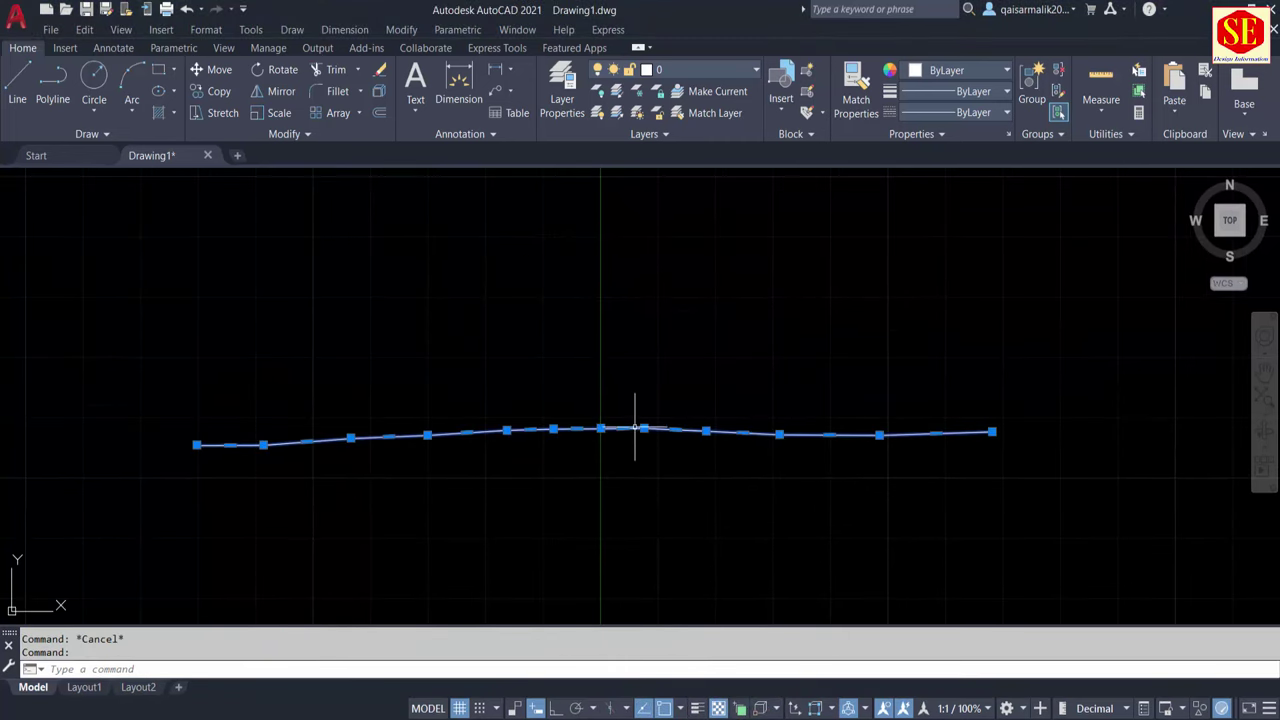
left_click(955, 70)
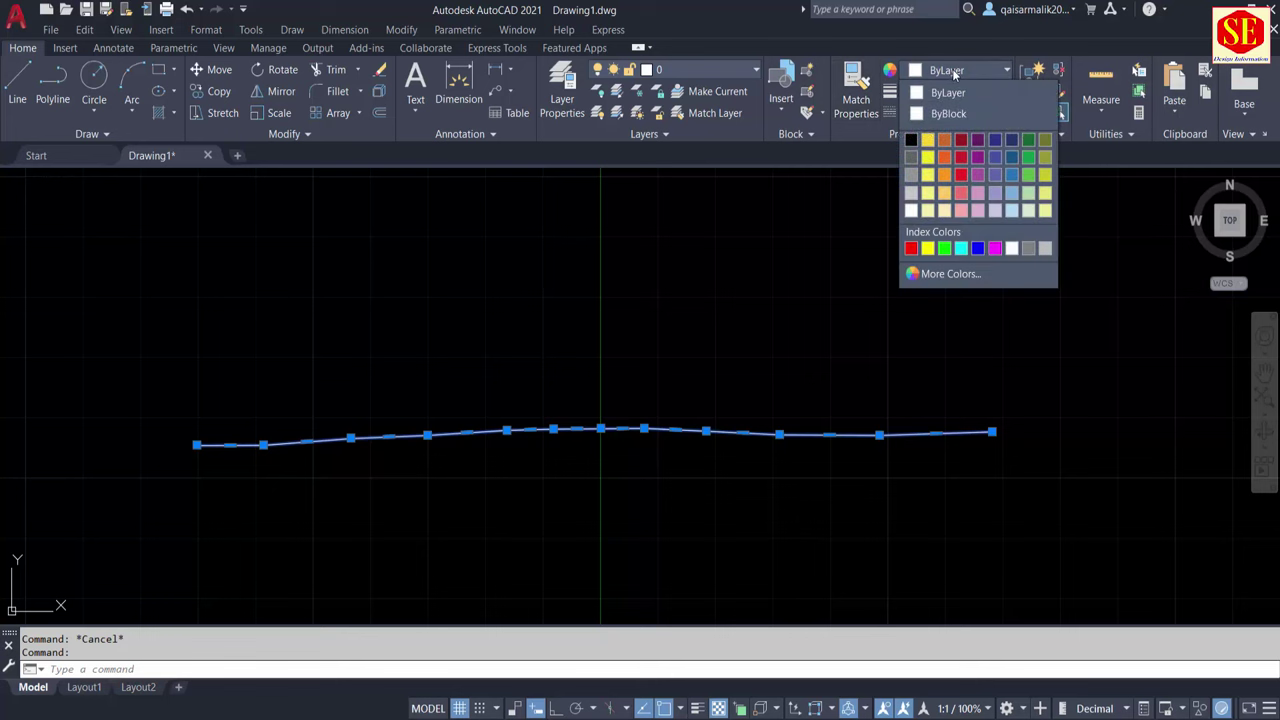
left_click(955, 71)
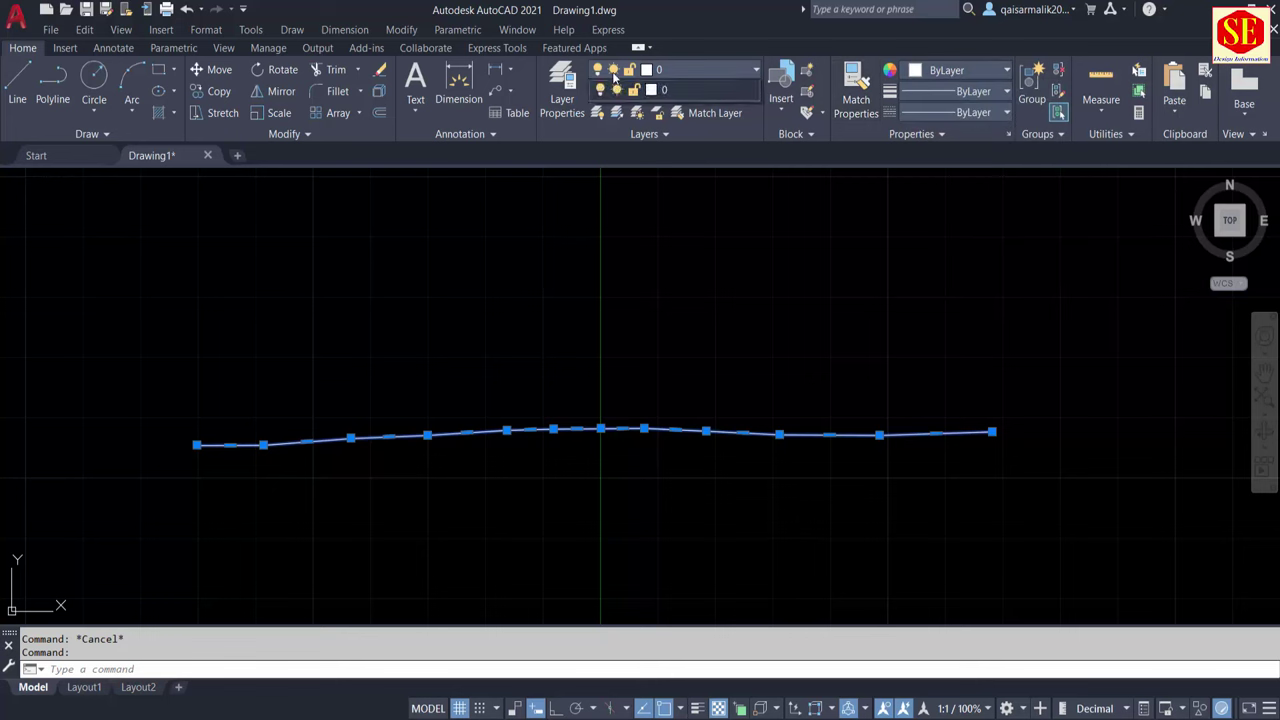
key("Escape")
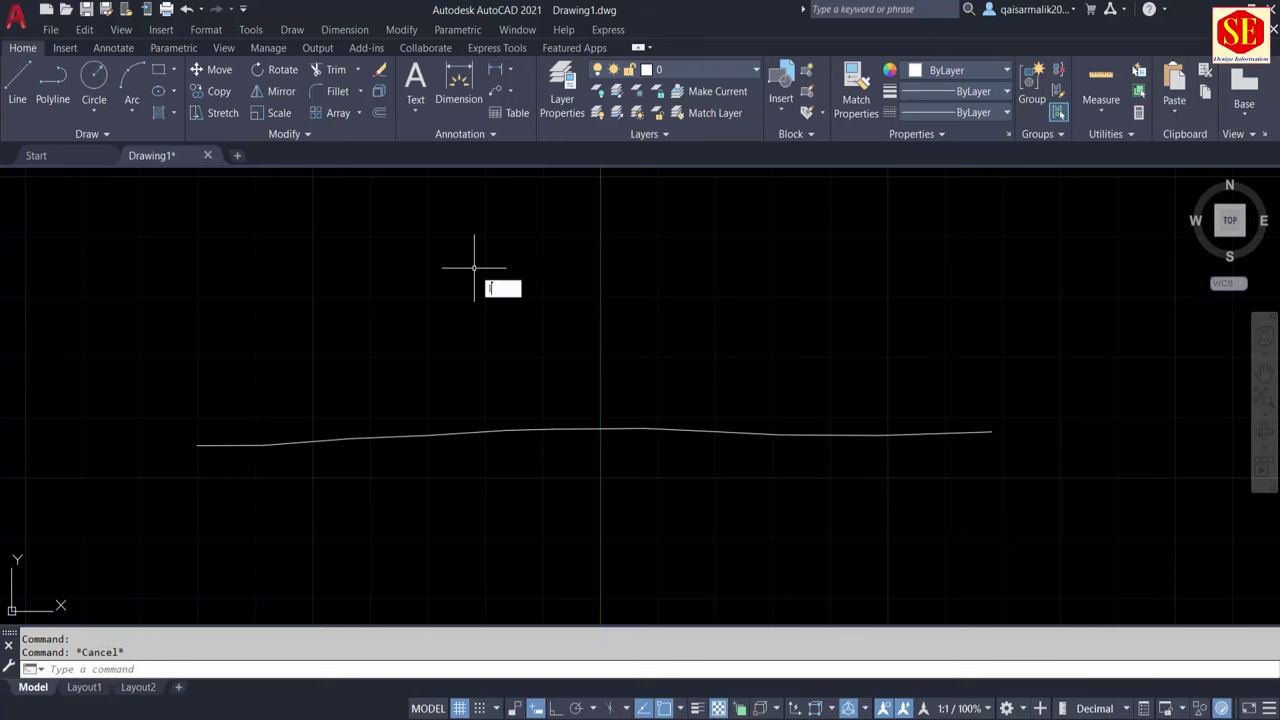
type("LA")
key("Return")
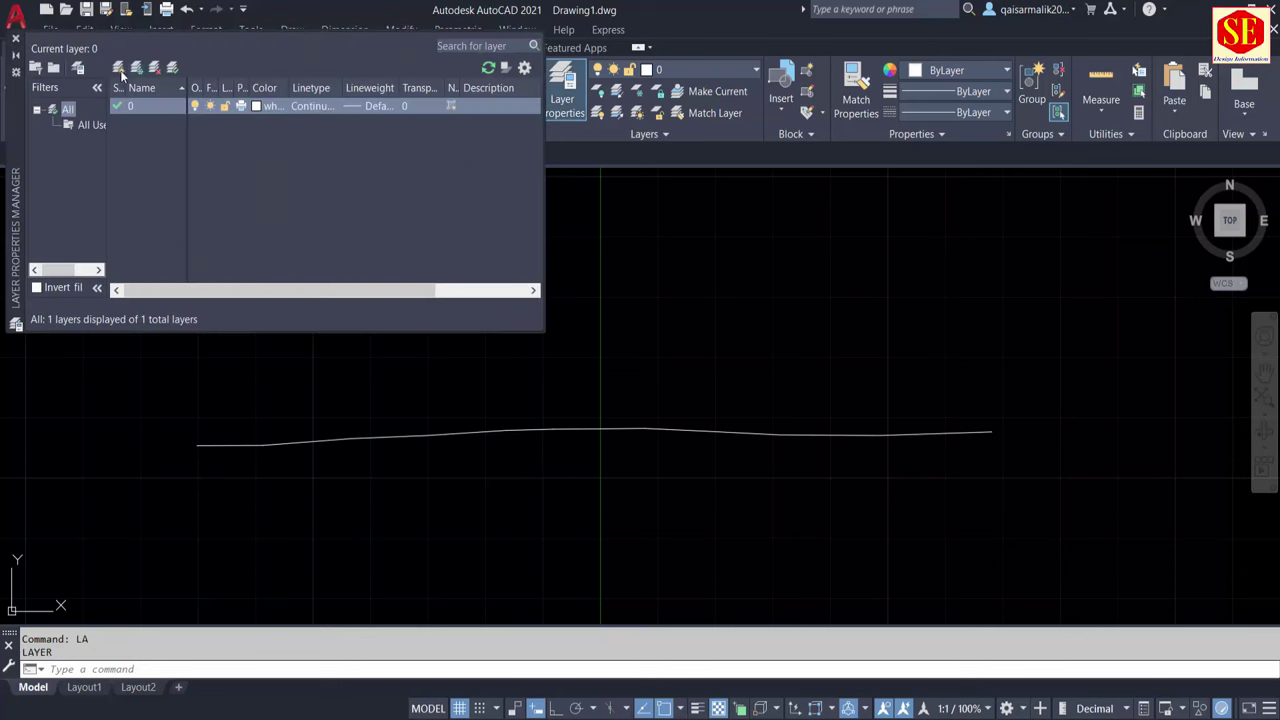
Create an NSL layer in green and load the ACAD_ISO02W100 dashed linetype
left_click(119, 69)
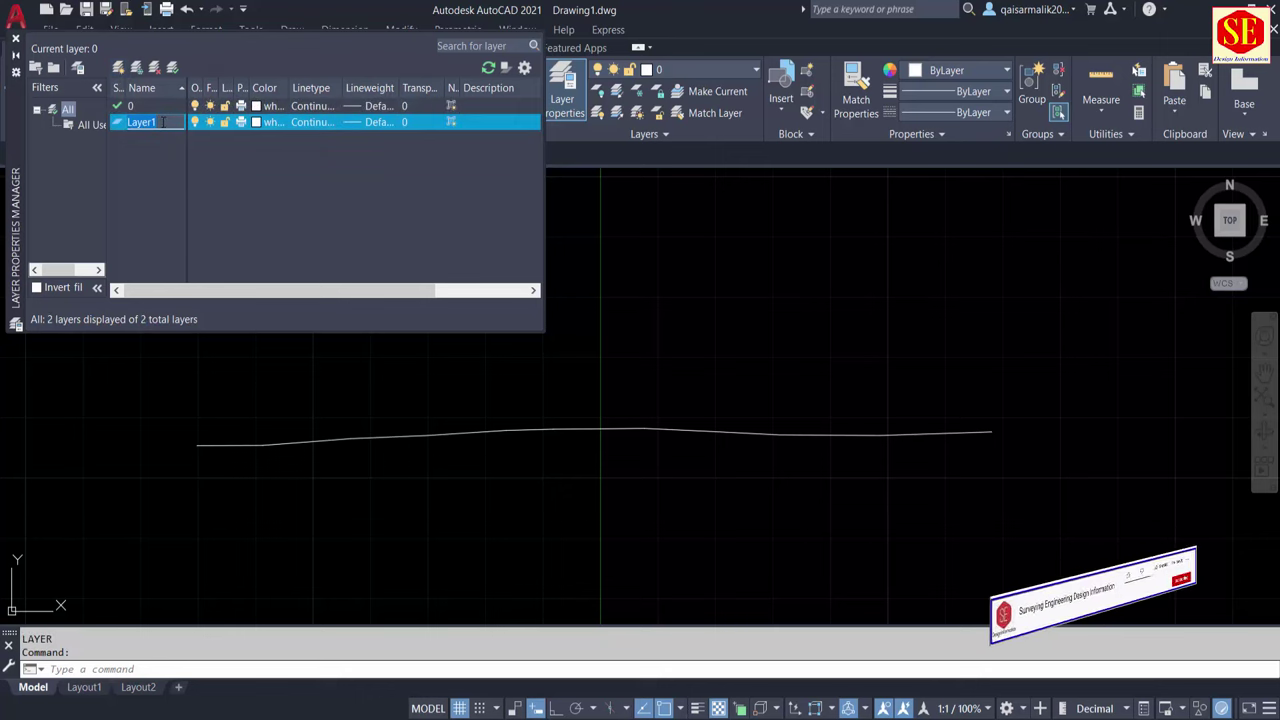
type("NS")
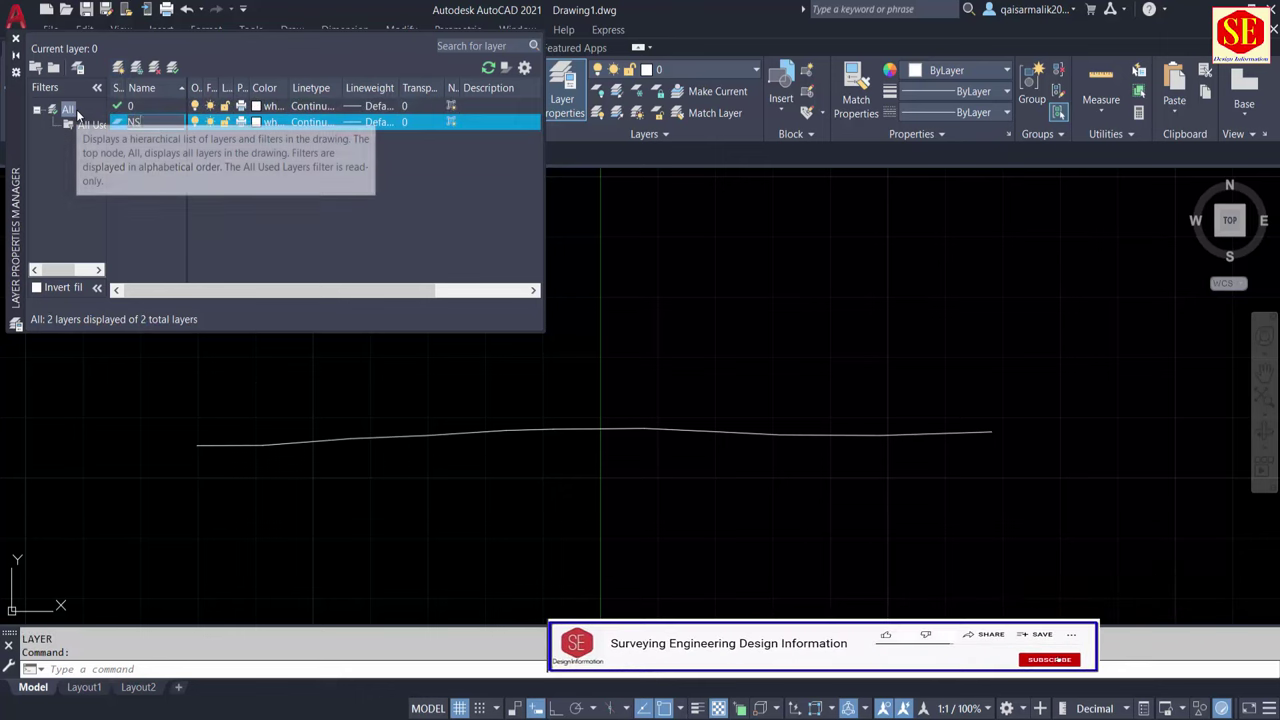
type("L")
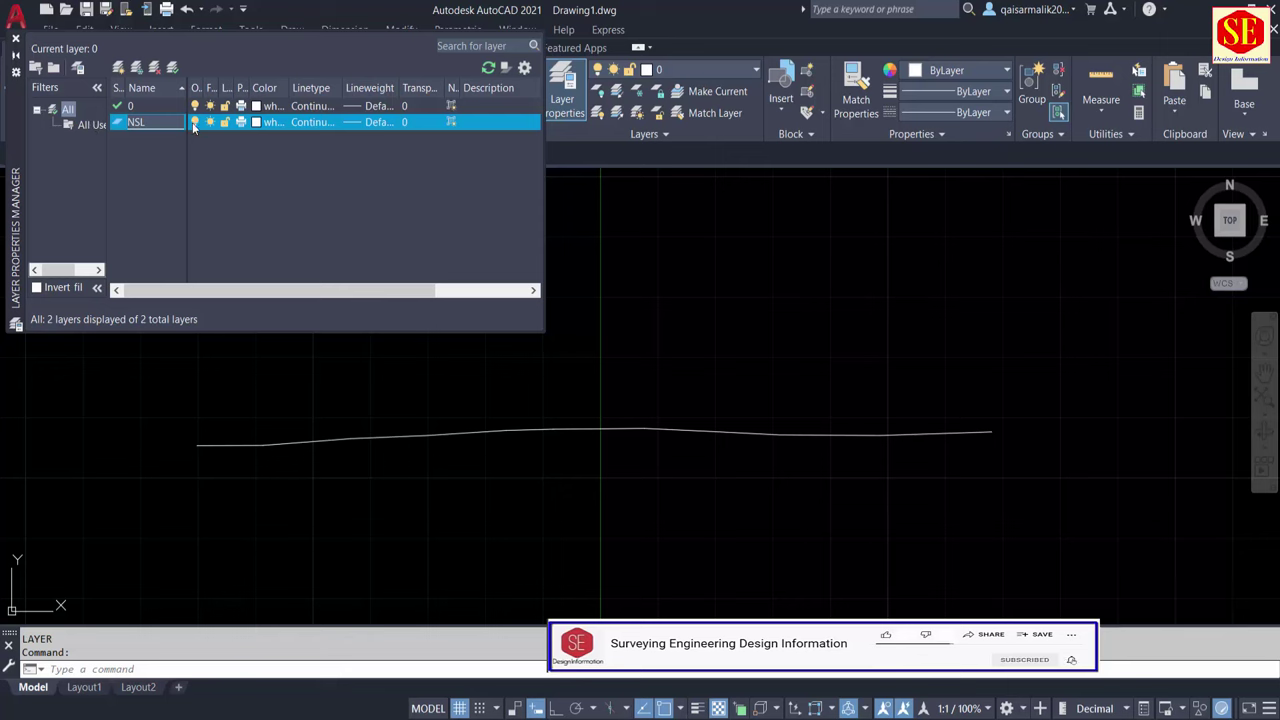
left_click(256, 122)
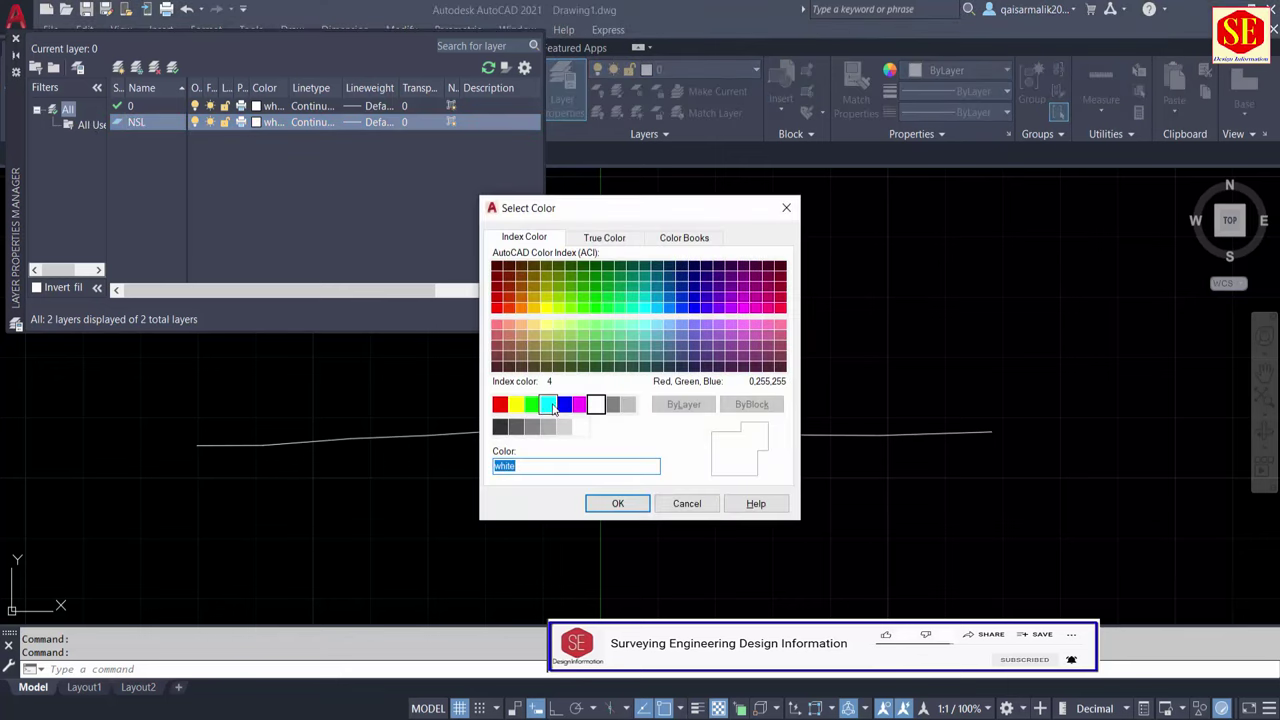
left_click(531, 404)
left_click(604, 504)
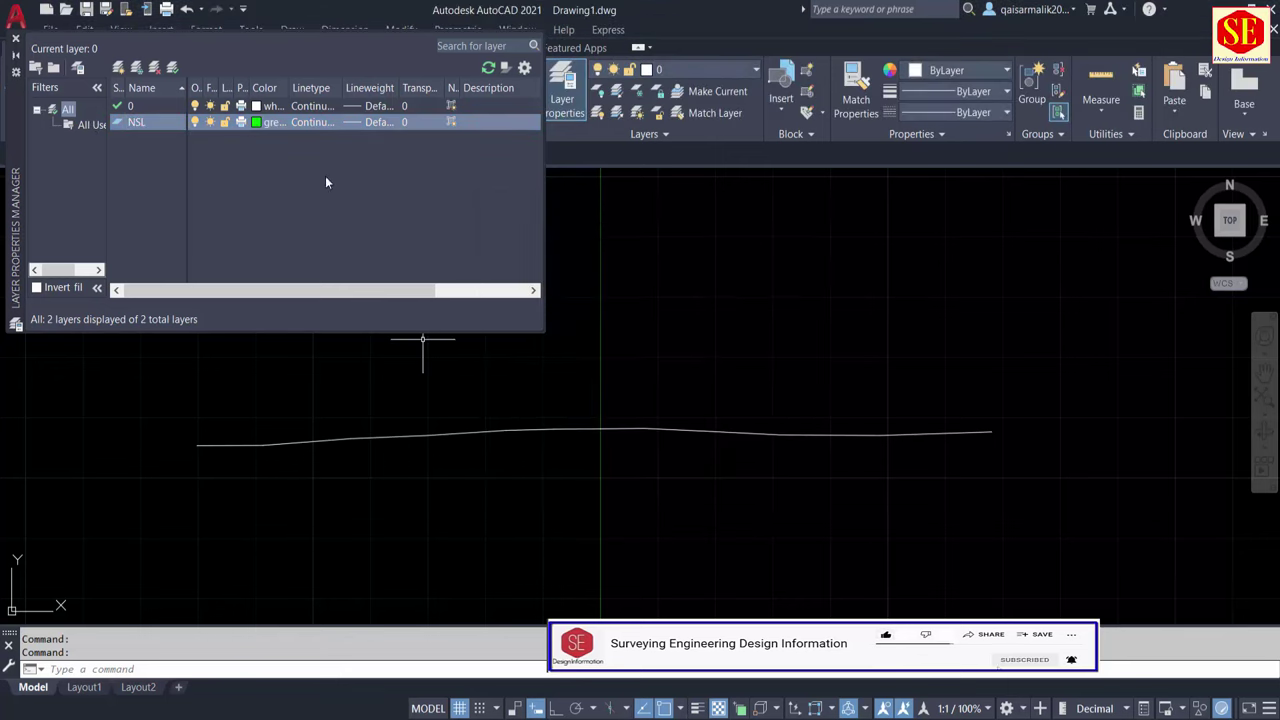
left_click(312, 124)
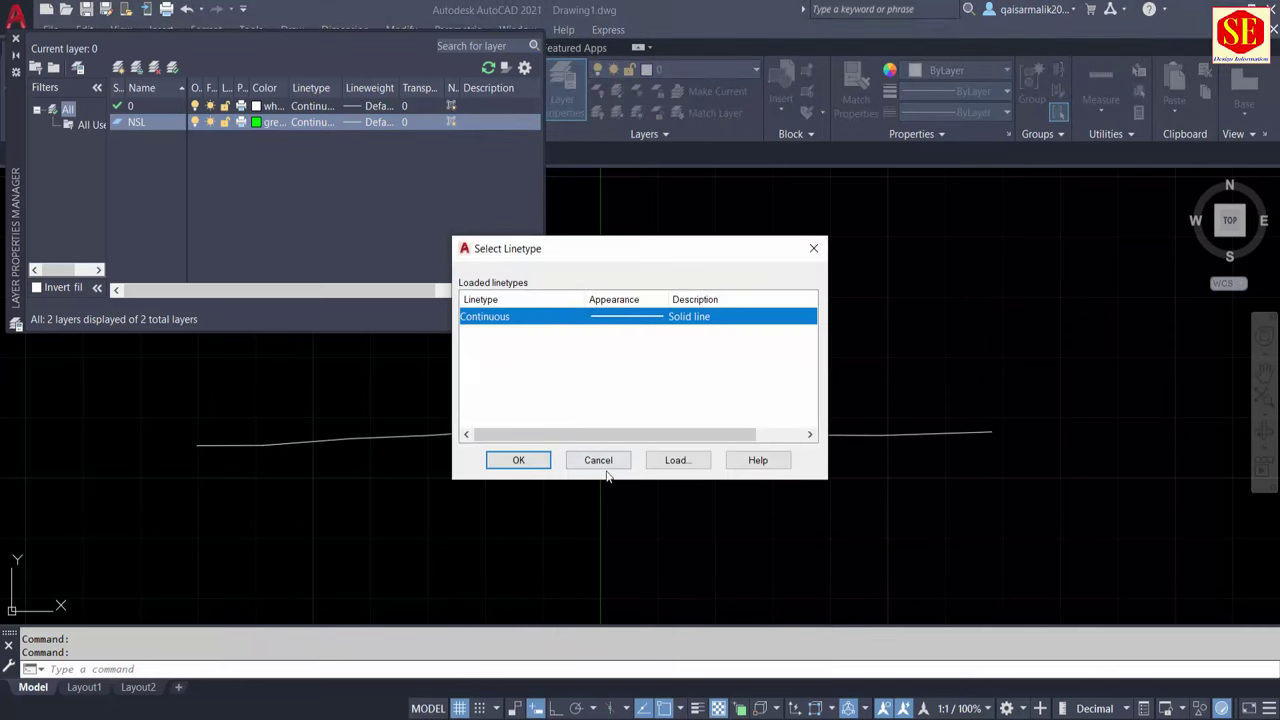
left_click(678, 460)
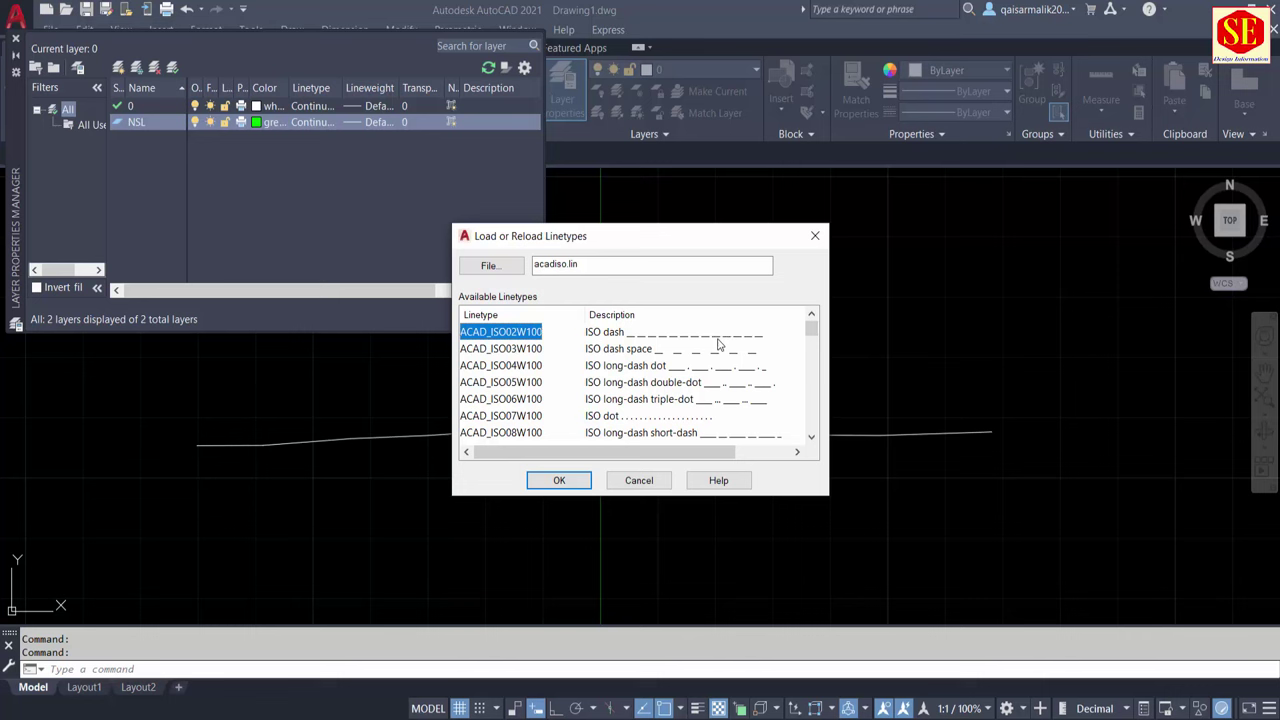
left_click(570, 479)
Select the ground-line polyline and place it on the NSL layer
left_click(518, 462)
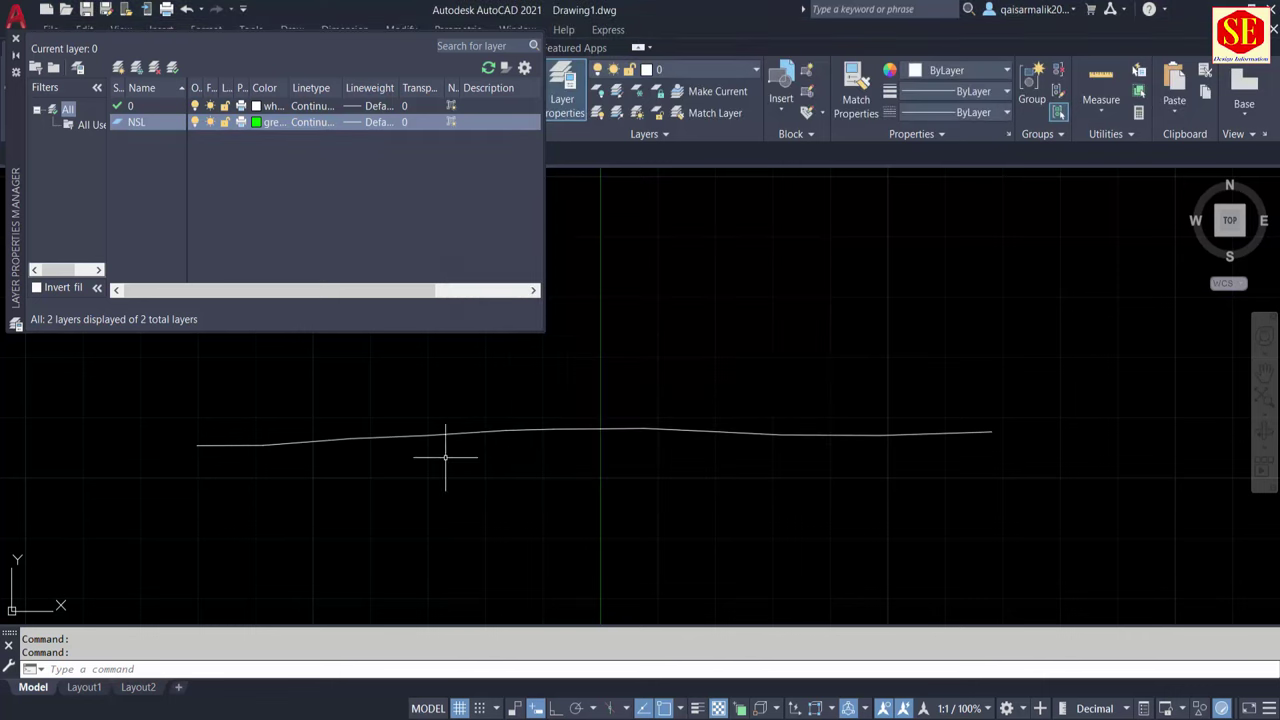
left_click(457, 432)
left_click(435, 462)
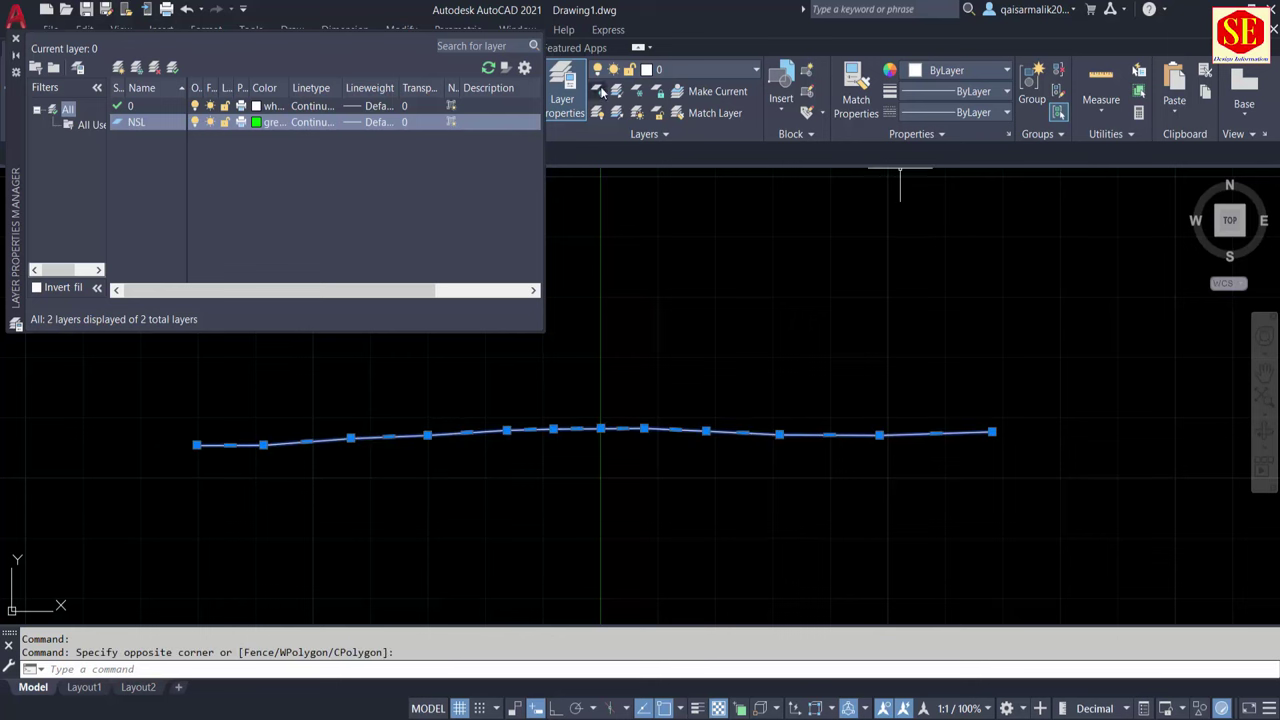
left_click(639, 75)
left_click(680, 114)
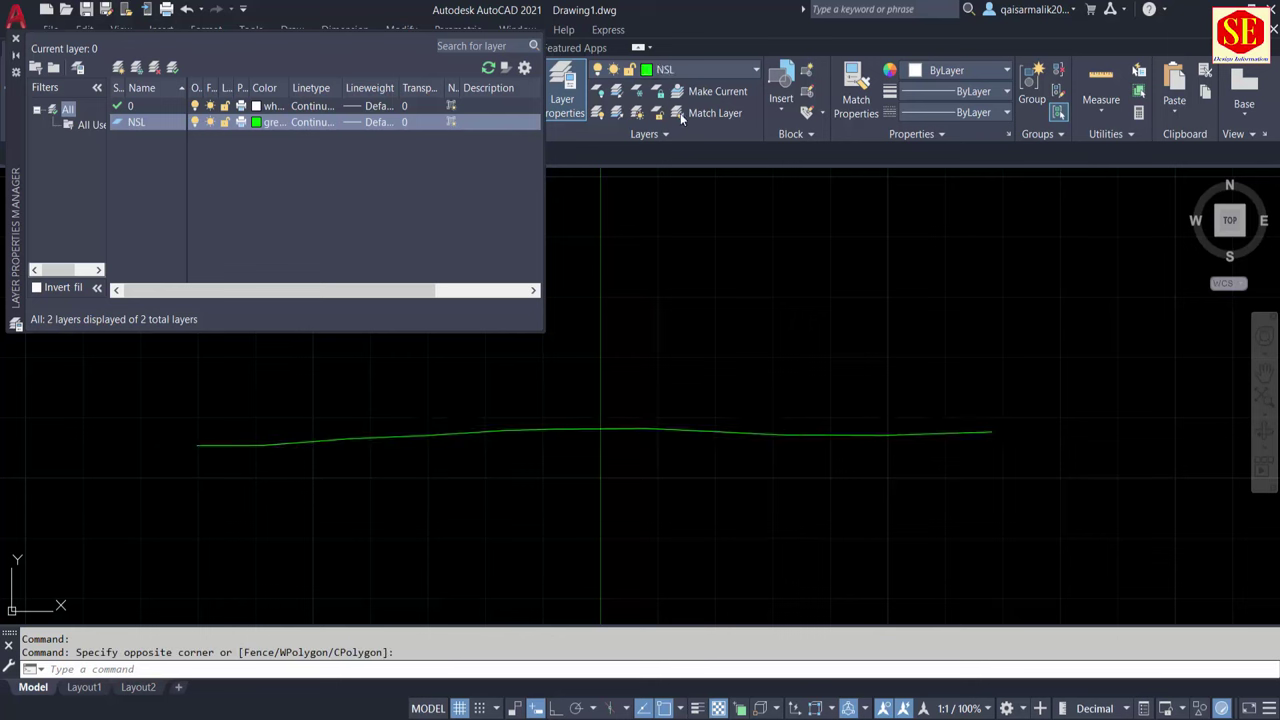
Add a new layer named FRL coloured red
key("Escape")
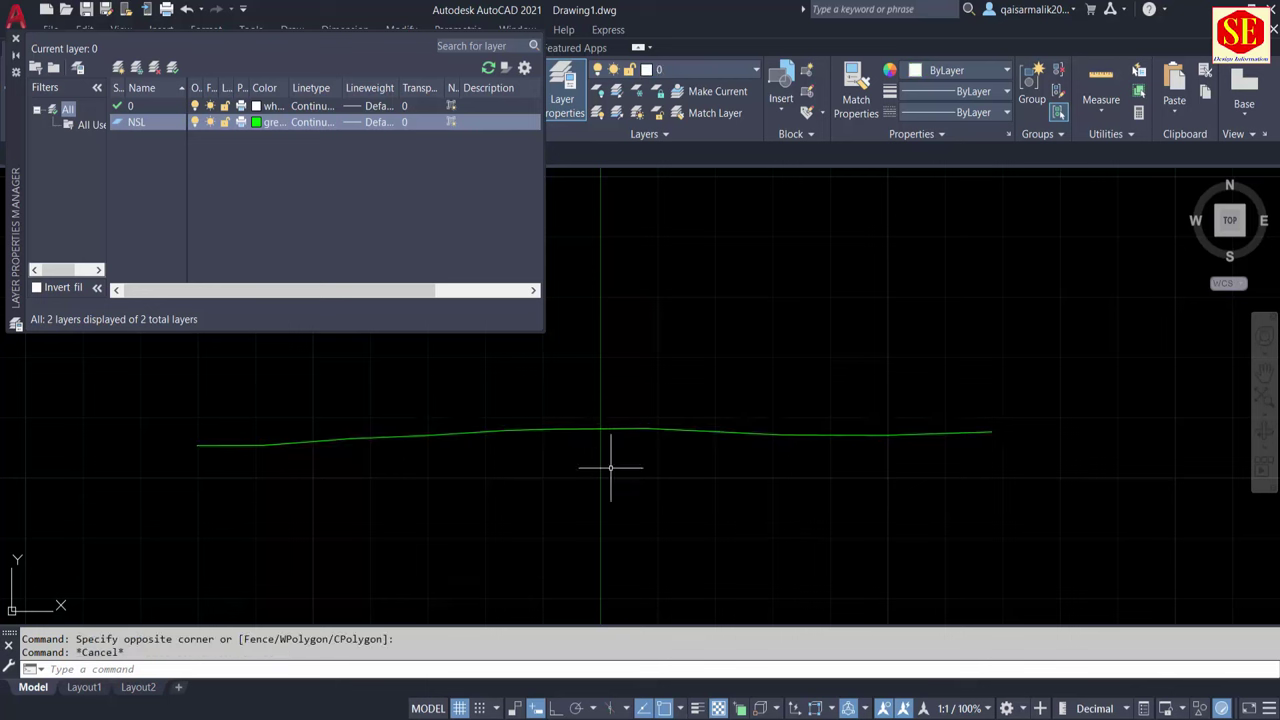
left_click(119, 70)
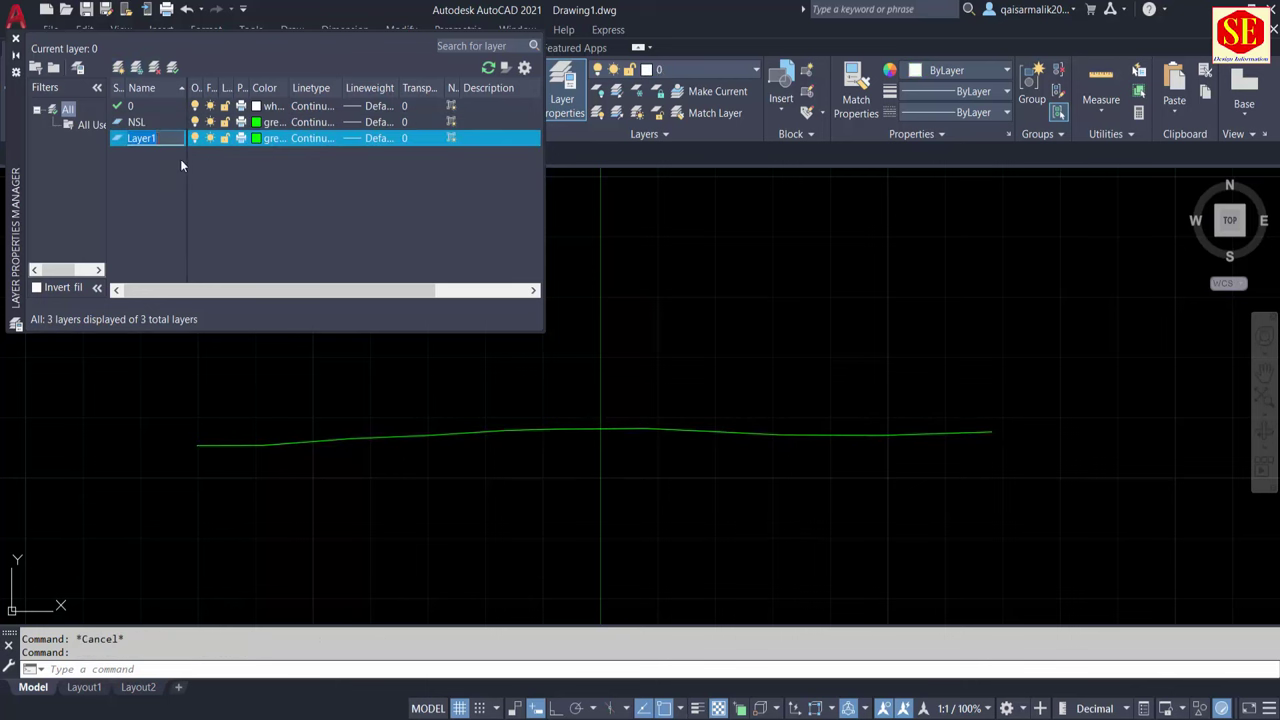
type("FRL")
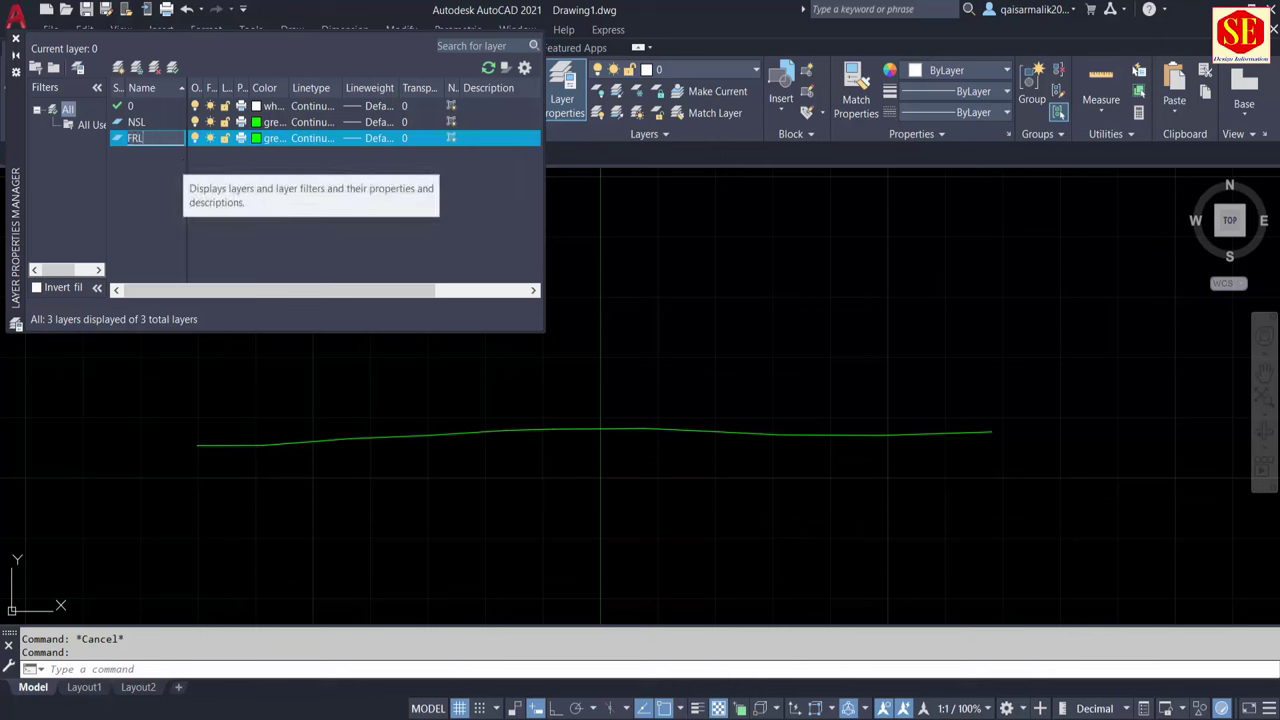
left_click(259, 139)
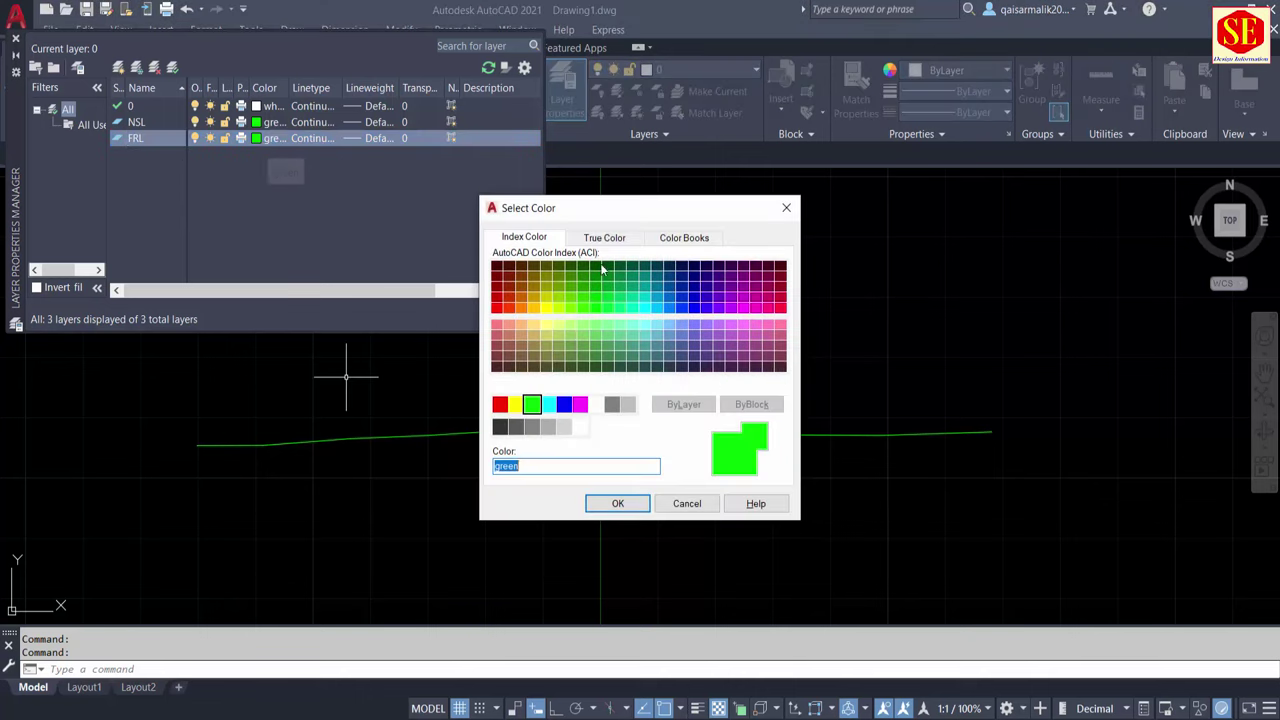
left_click(499, 404)
left_click(612, 503)
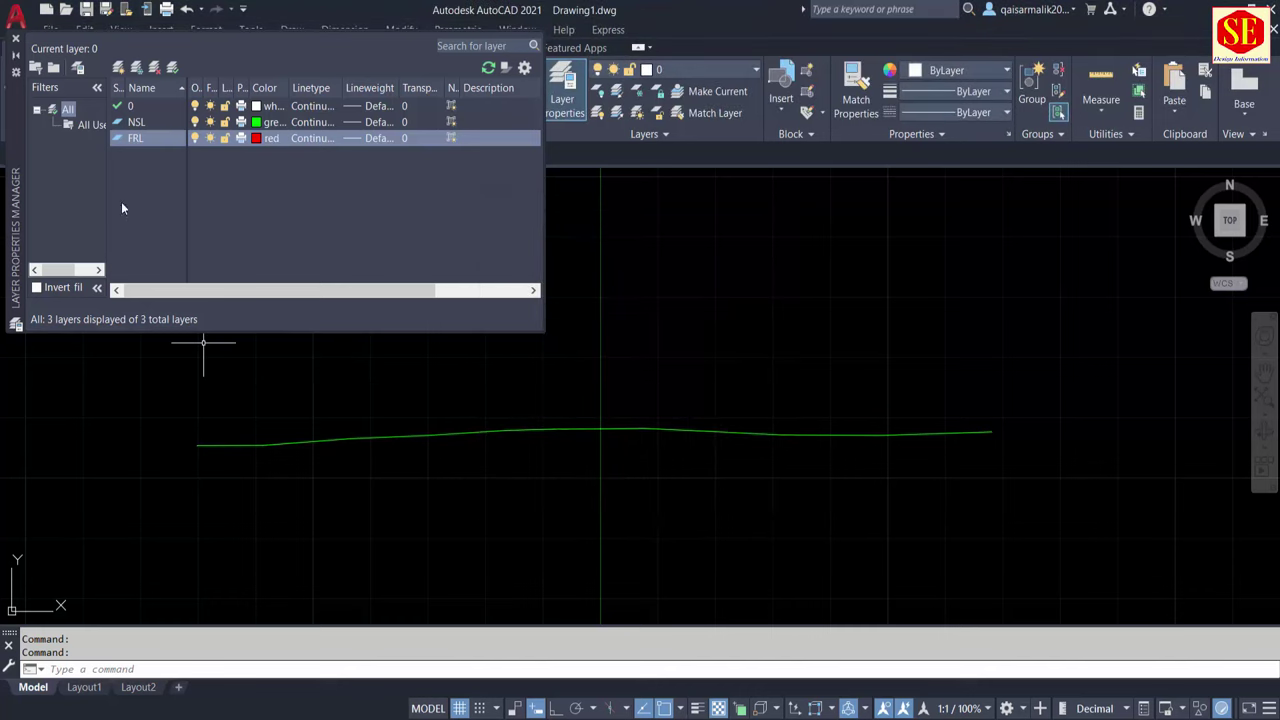
Add a new layer named TEXT coloured white
key("alt+n")
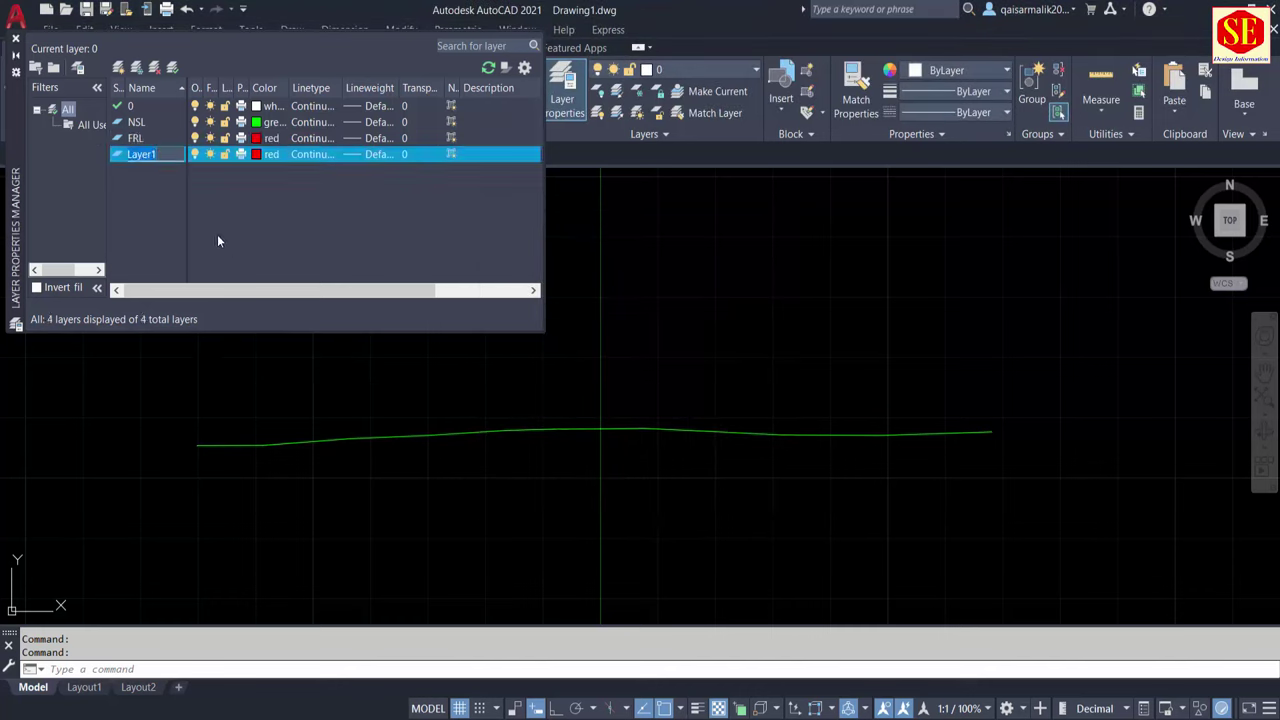
type("TEXT")
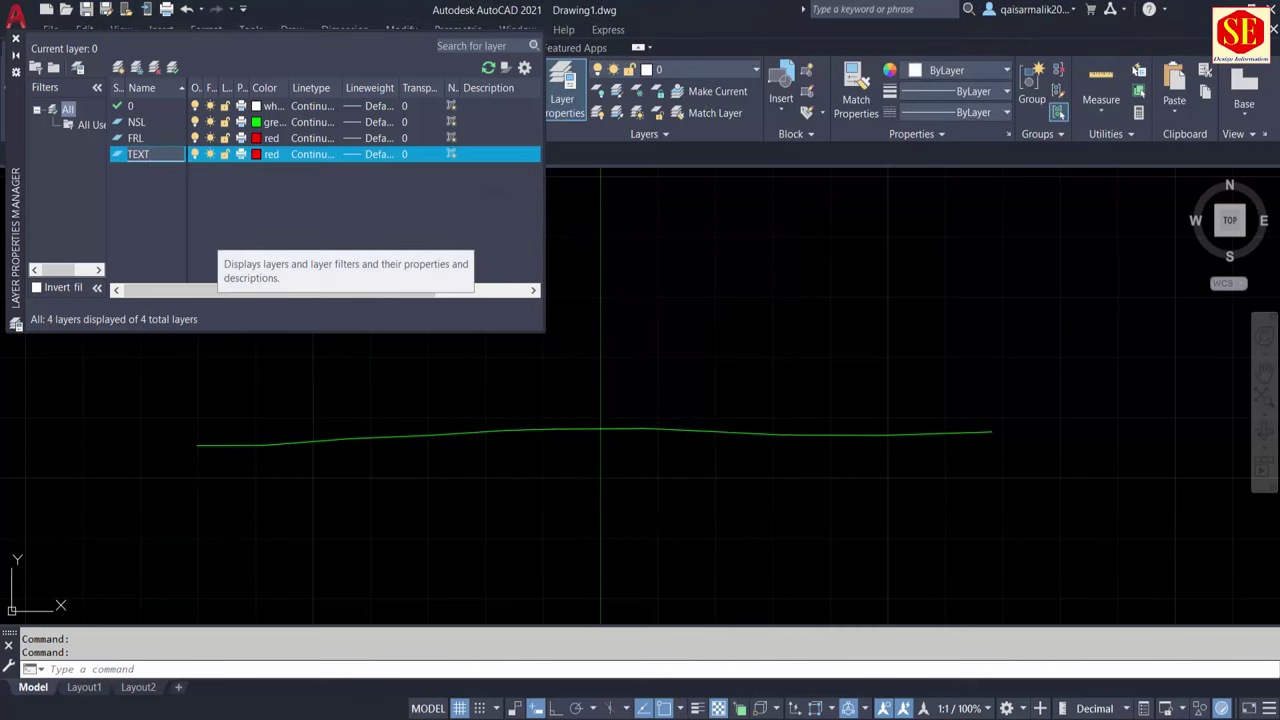
left_click(257, 153)
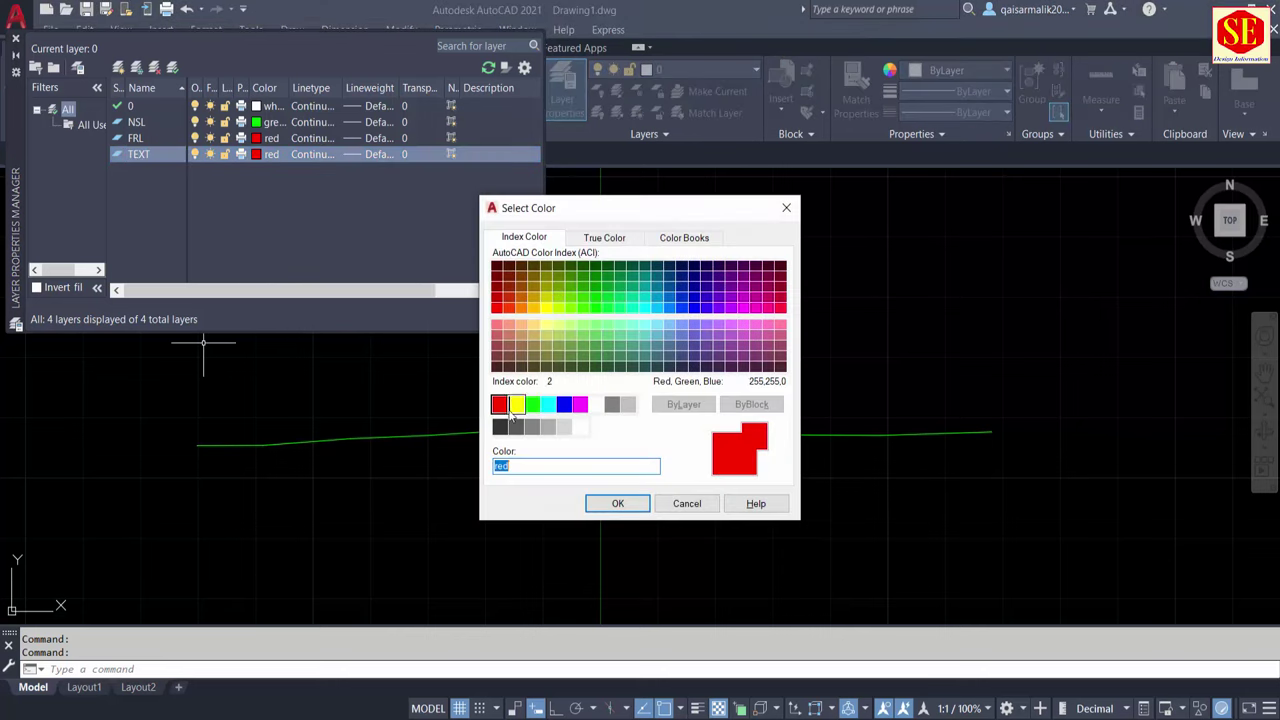
left_click(598, 405)
left_click(617, 503)
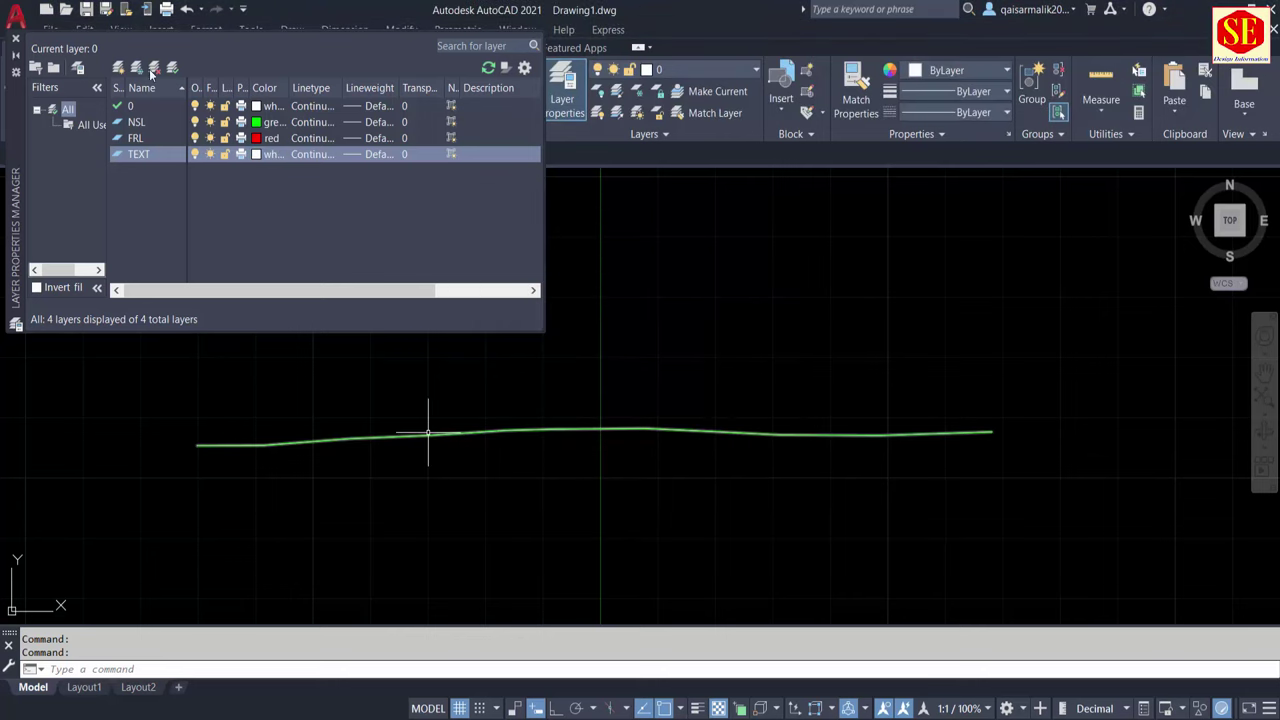
Add a magenta Template layer and close the layer manager
left_click(119, 68)
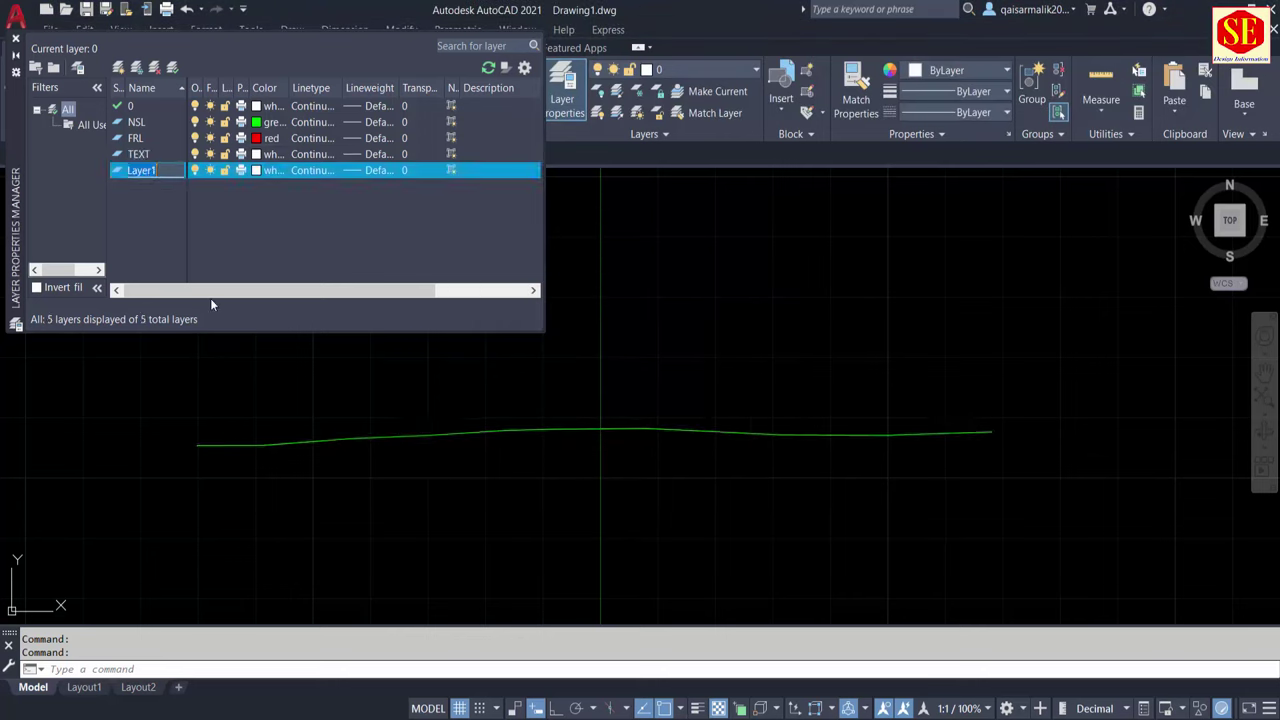
type("T")
type("emplate")
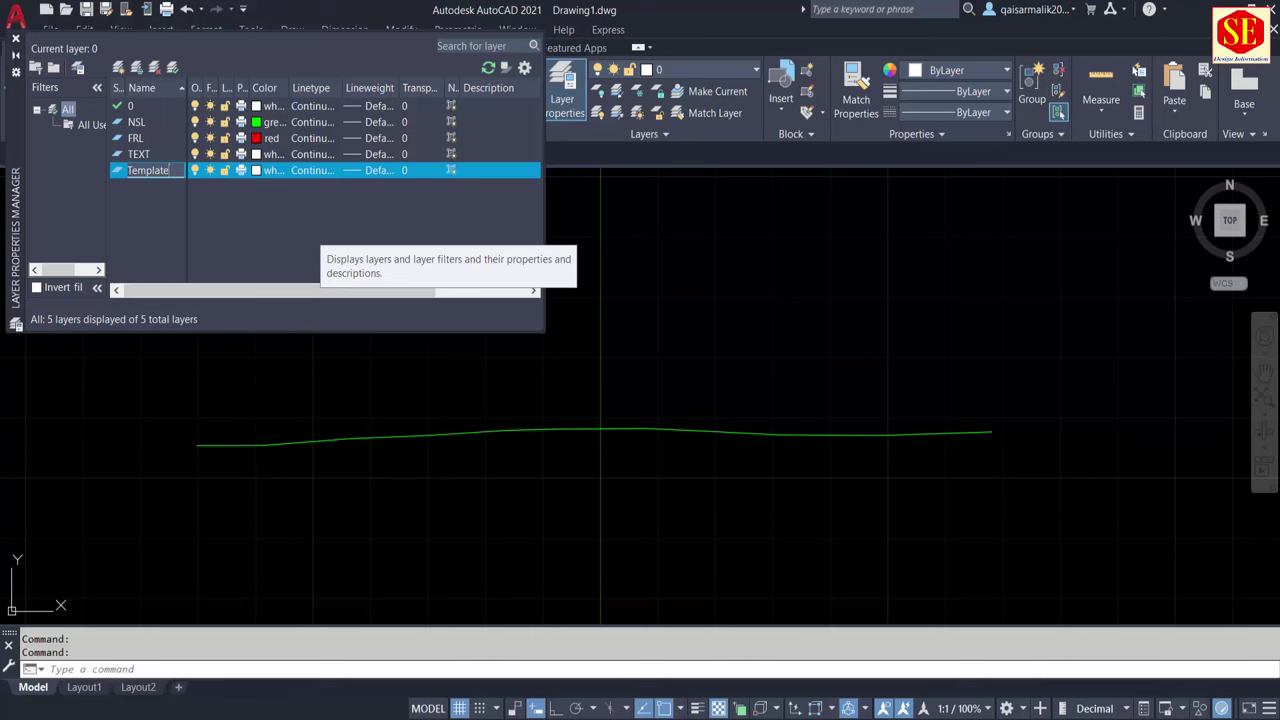
left_click(257, 170)
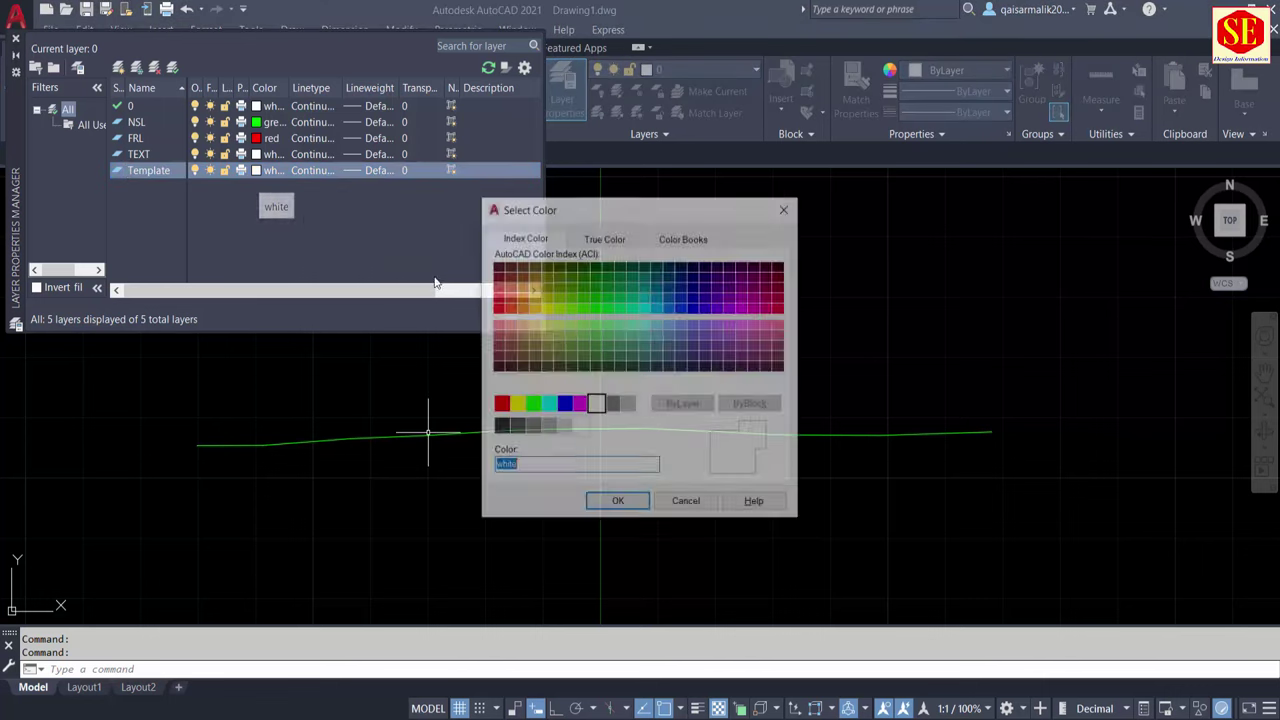
left_click(580, 404)
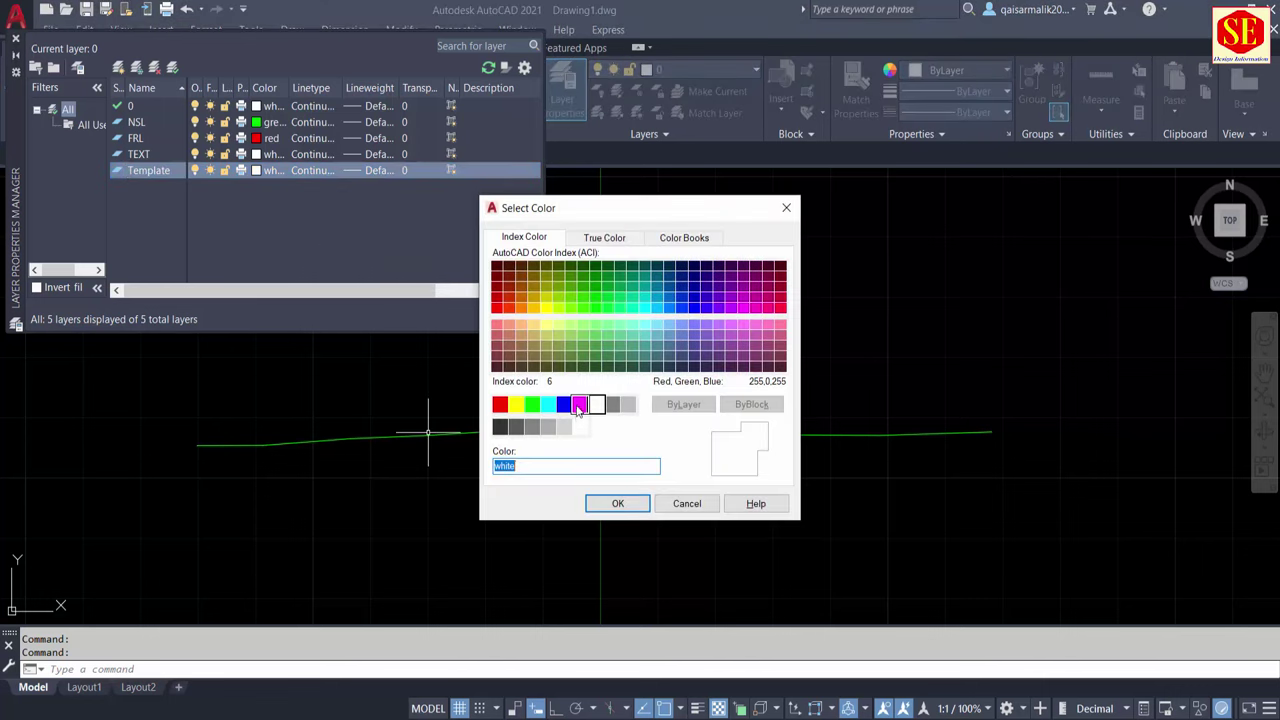
left_click(617, 503)
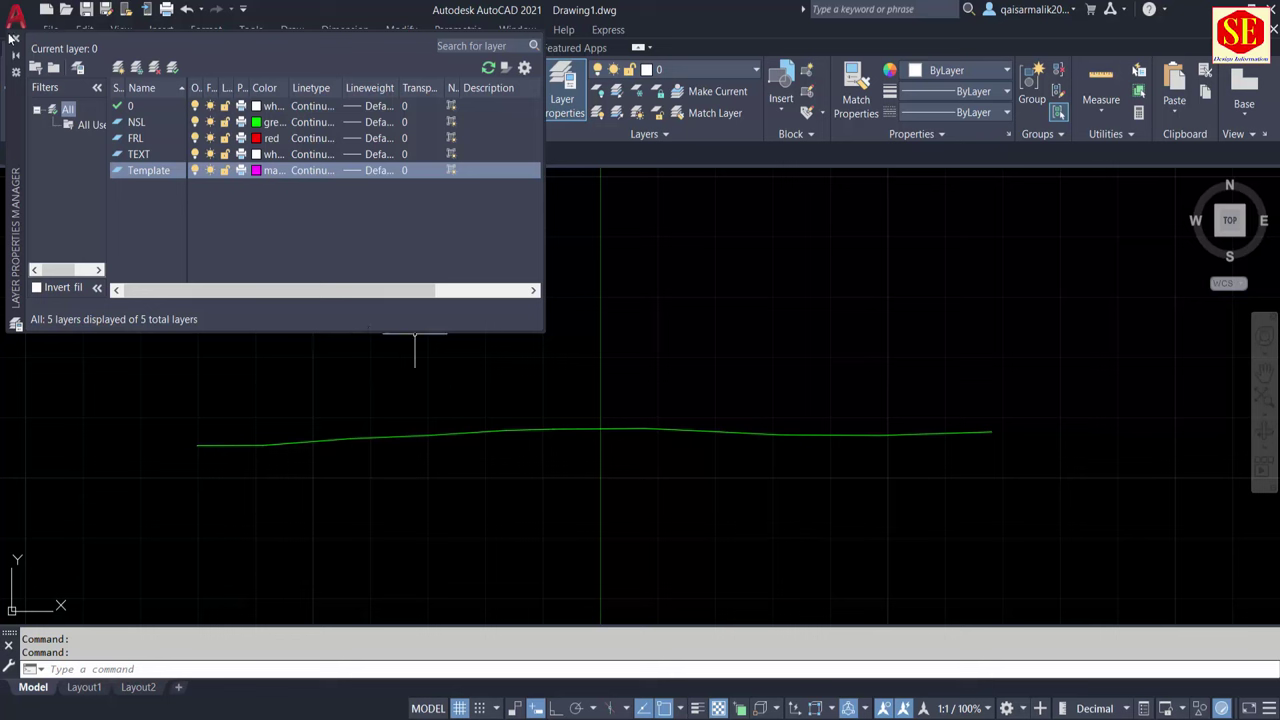
left_click(14, 38)
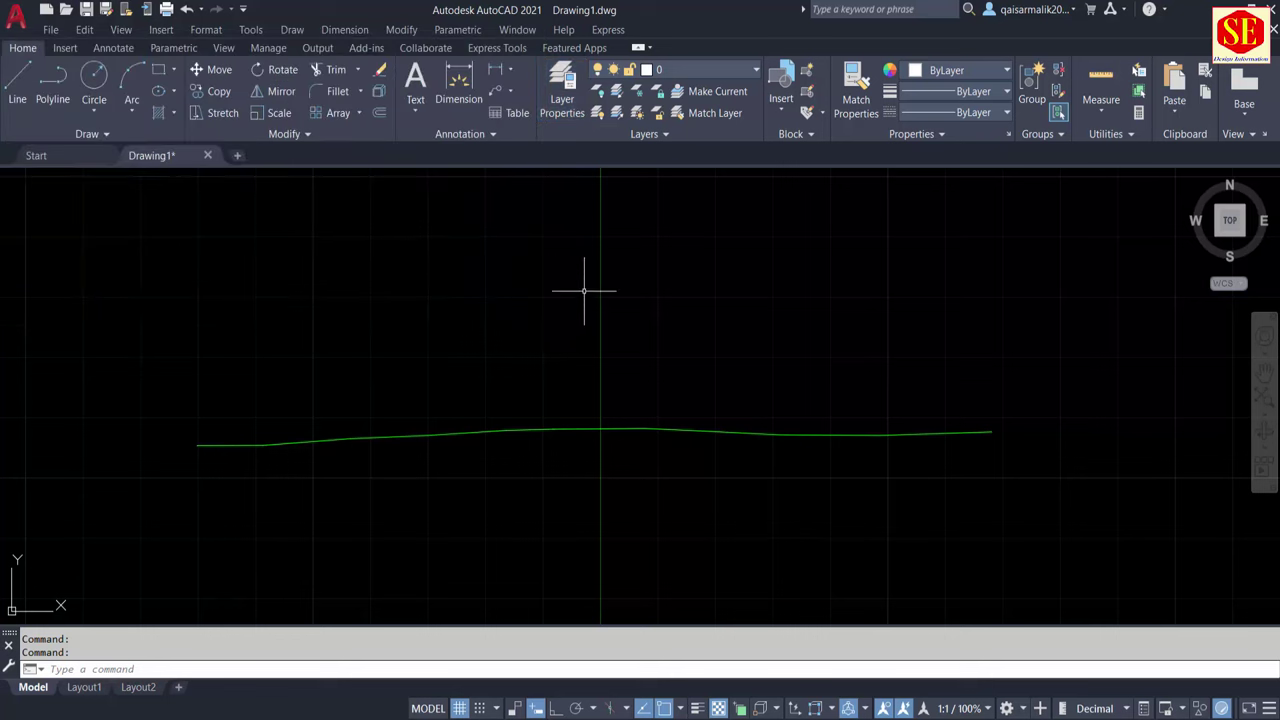
Set the green ground line to 0.05 mm lineweight and ACAD_ISO02W100 linetype
left_click(639, 438)
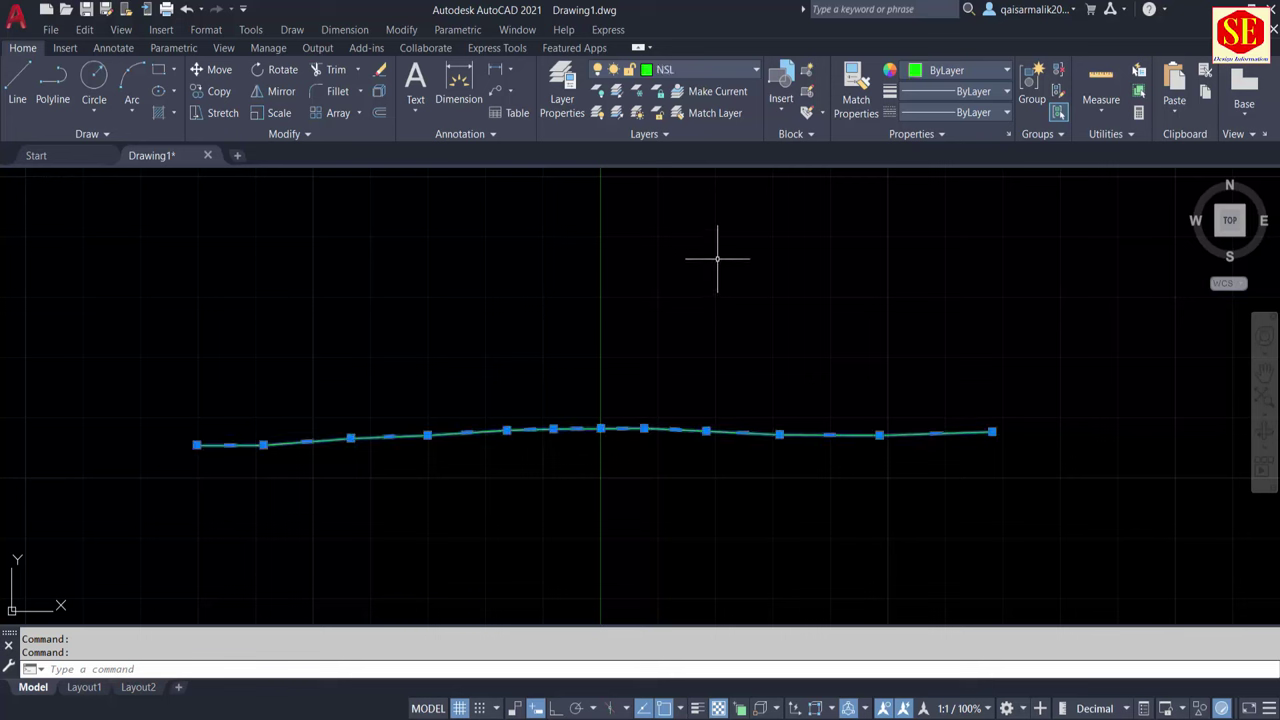
left_click(985, 92)
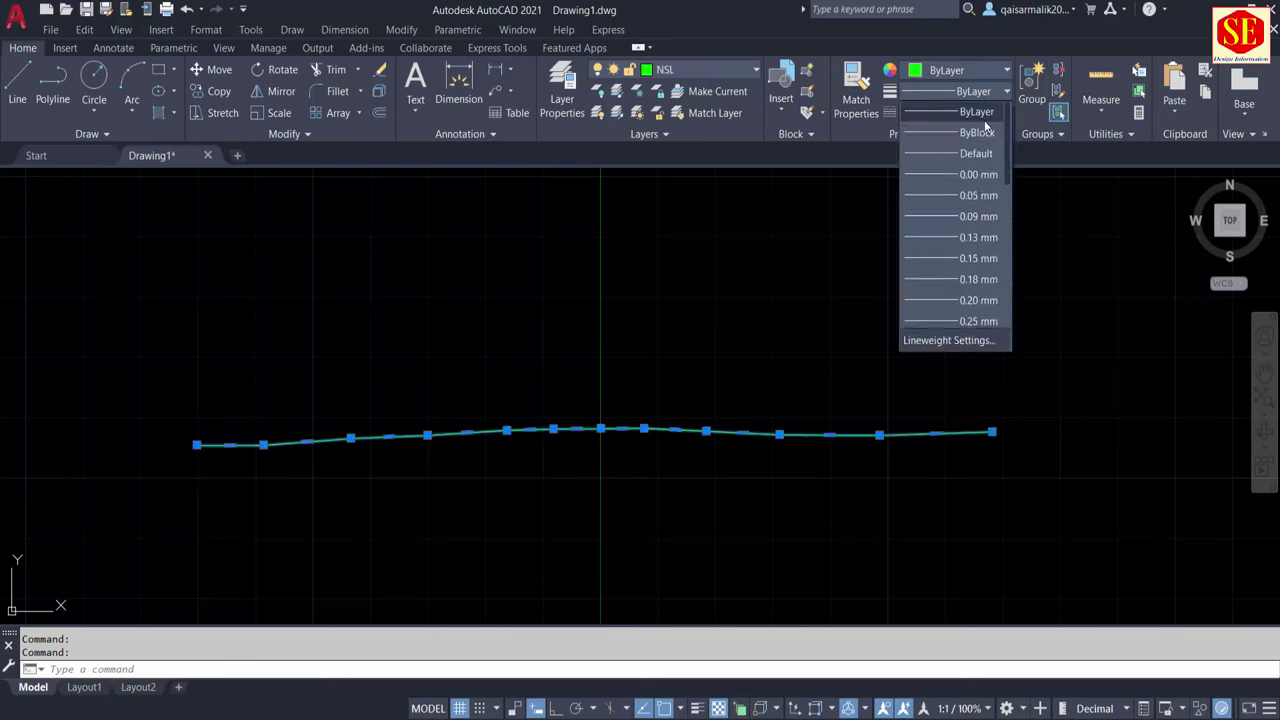
scroll(973, 140, "down", 2)
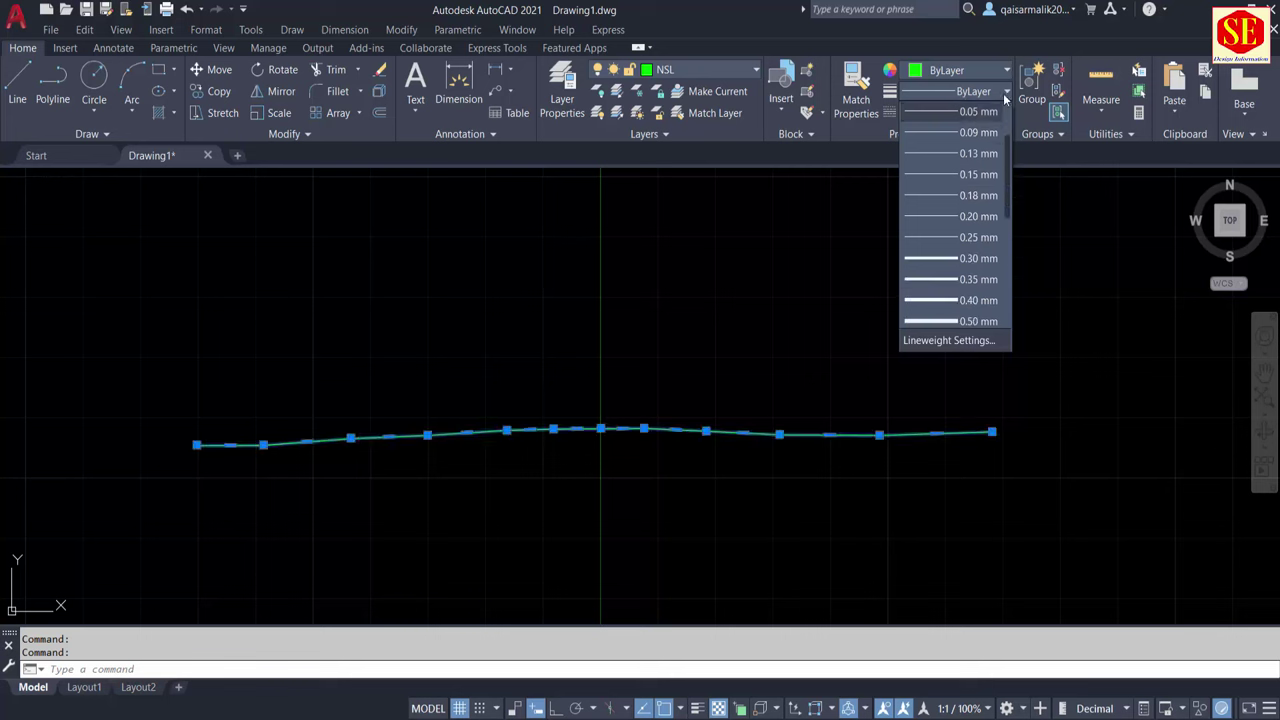
left_click(980, 113)
left_click(976, 113)
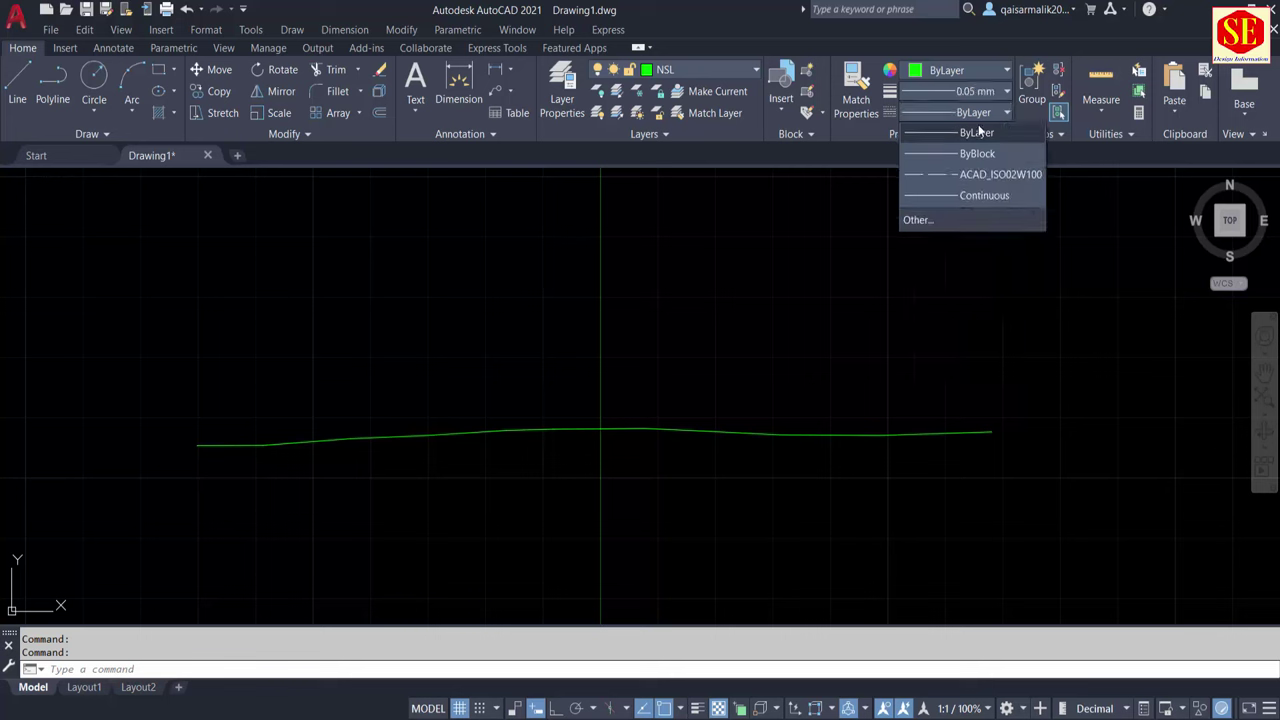
left_click(986, 175)
key("Escape")
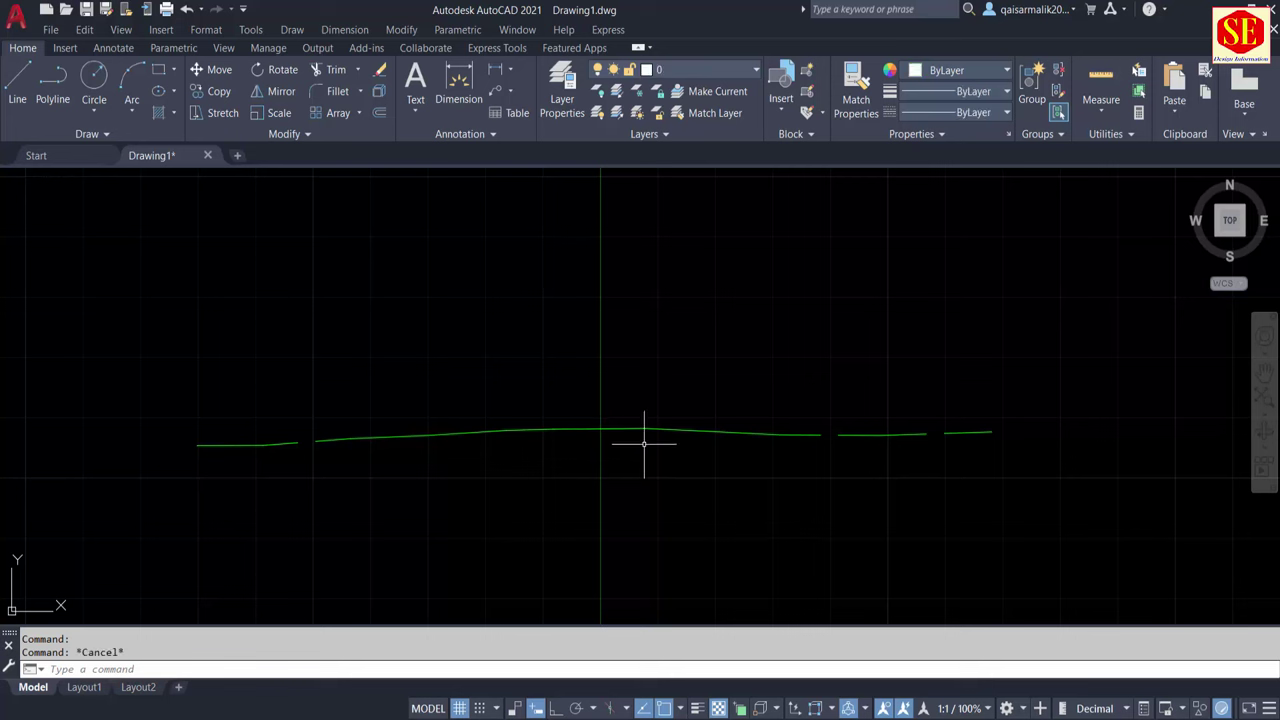
left_click(640, 430)
type("PR")
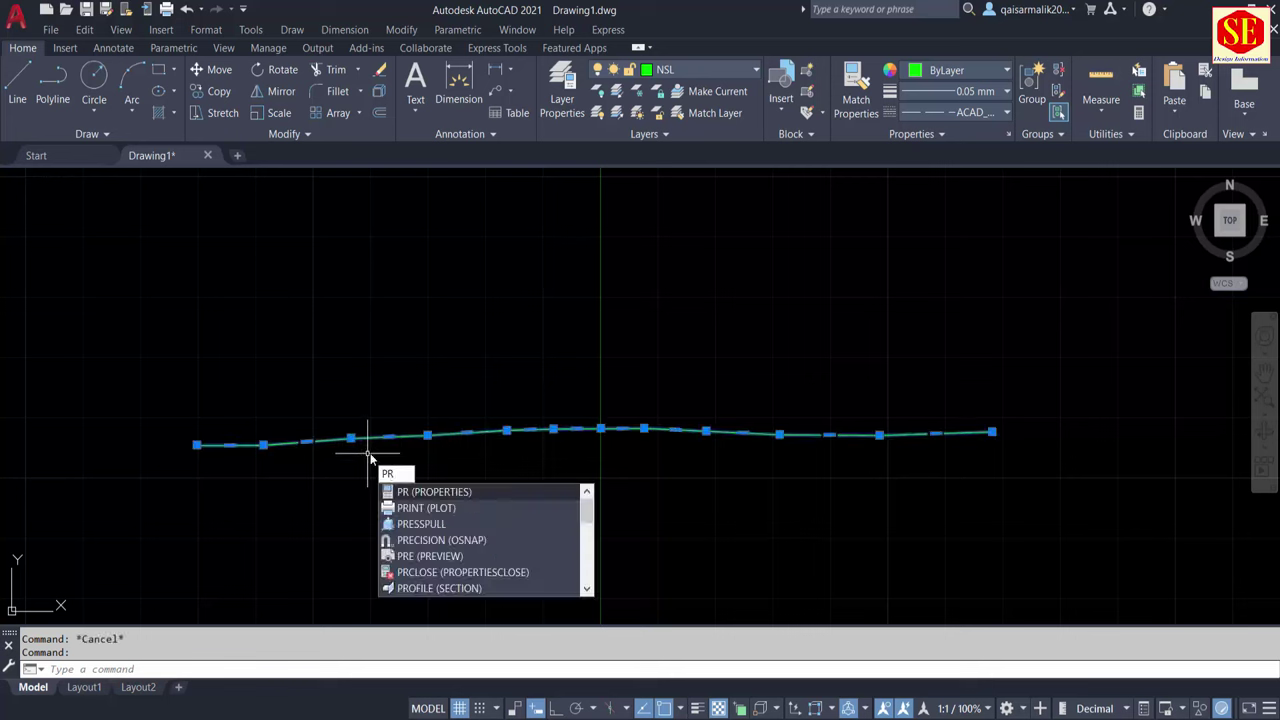
Keep the ground line's linetype and set its linetype scale to 0.25 in Properties
key("Return")
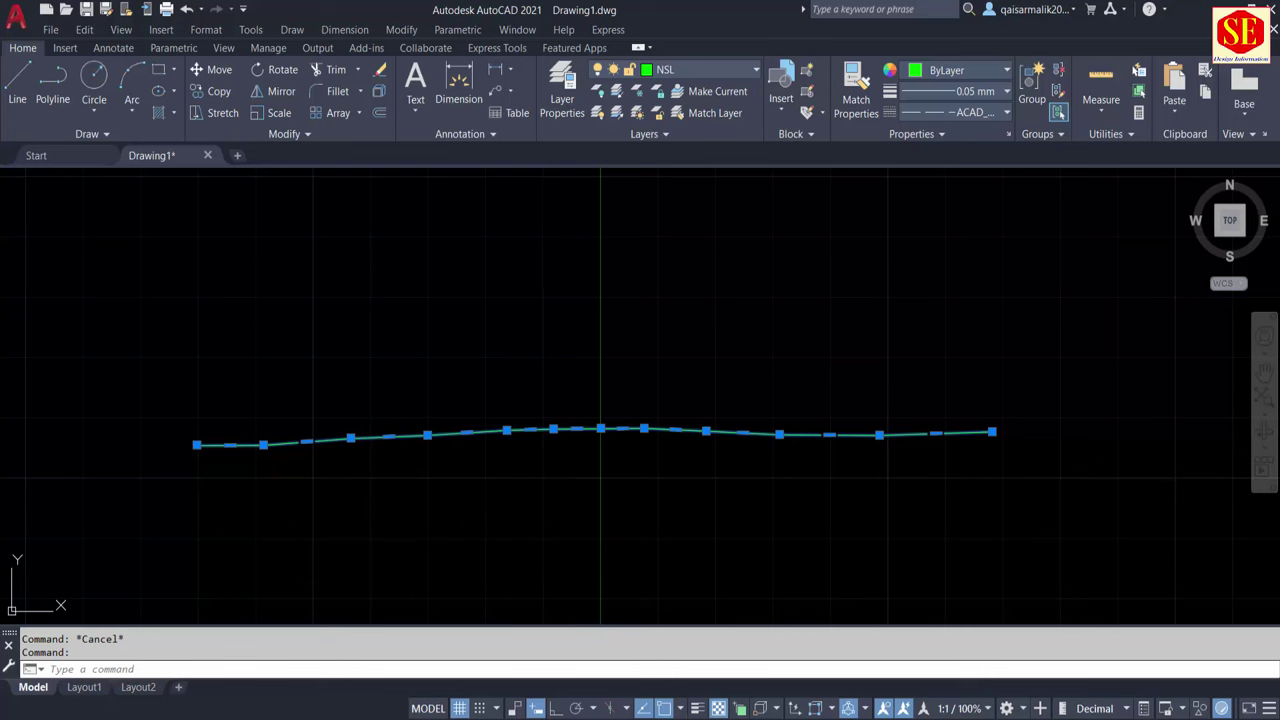
left_click(129, 189)
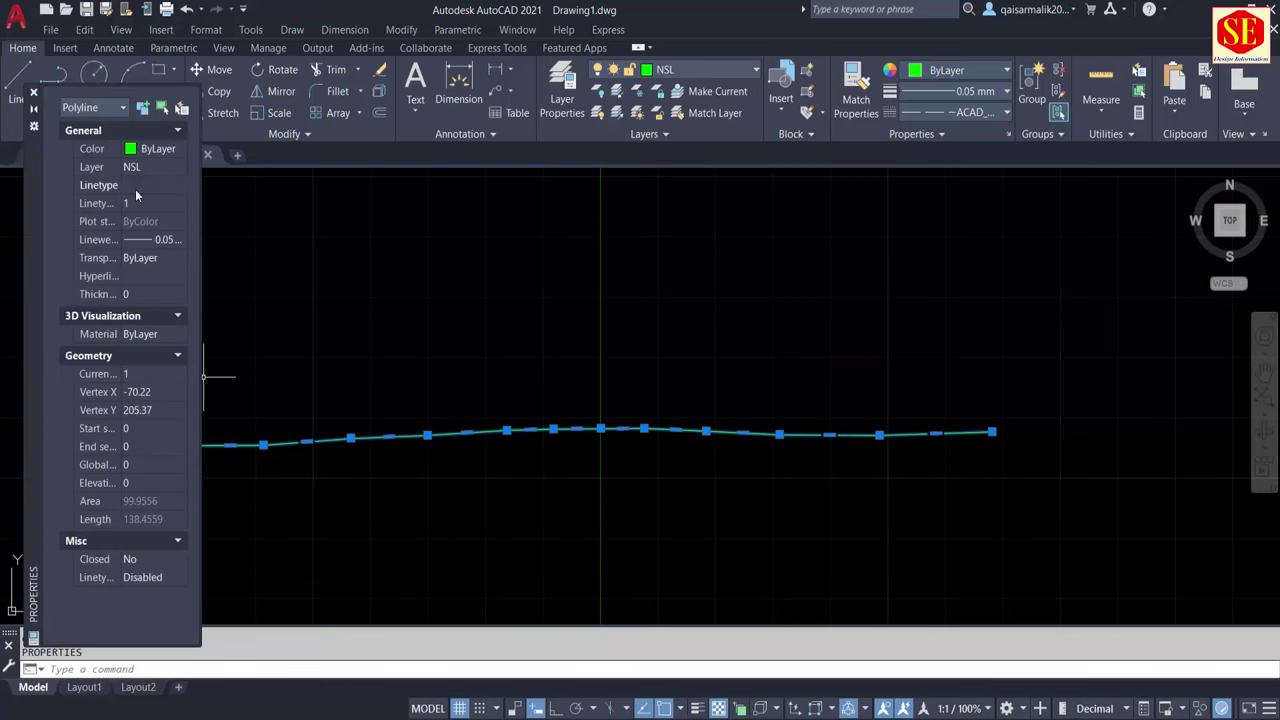
left_click(142, 190)
left_click(143, 232)
left_click(142, 205)
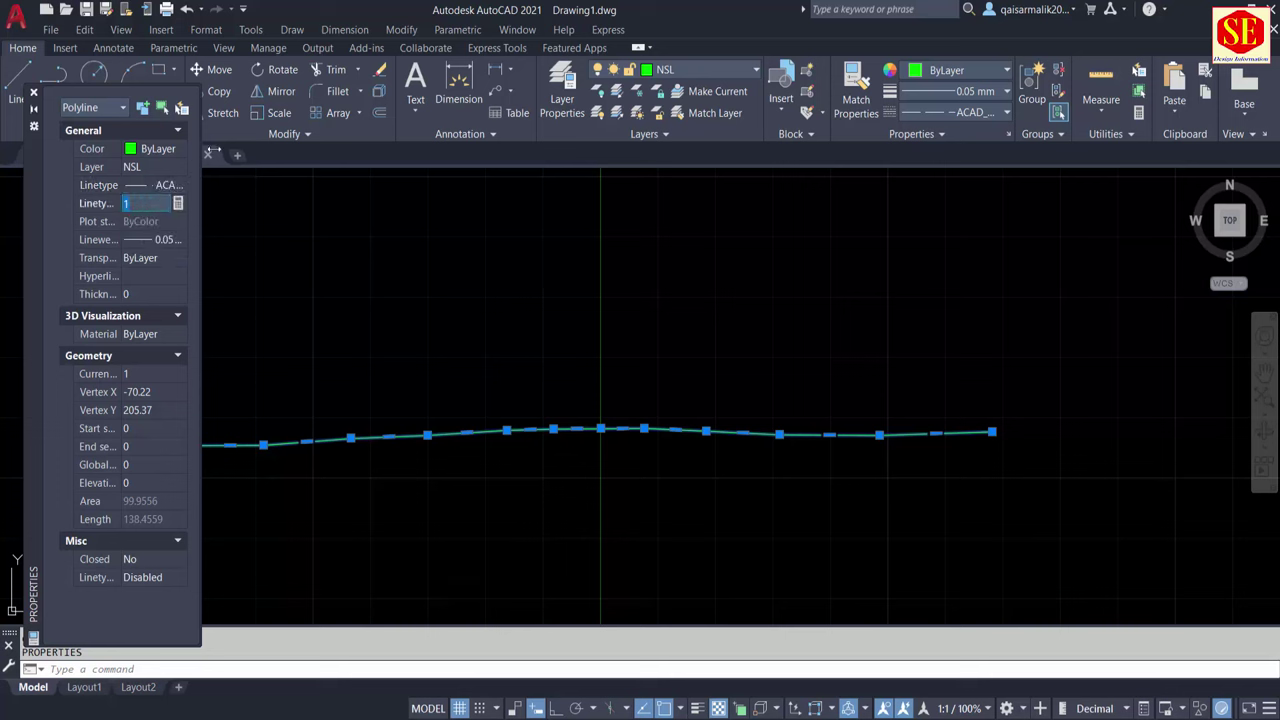
left_click(124, 148)
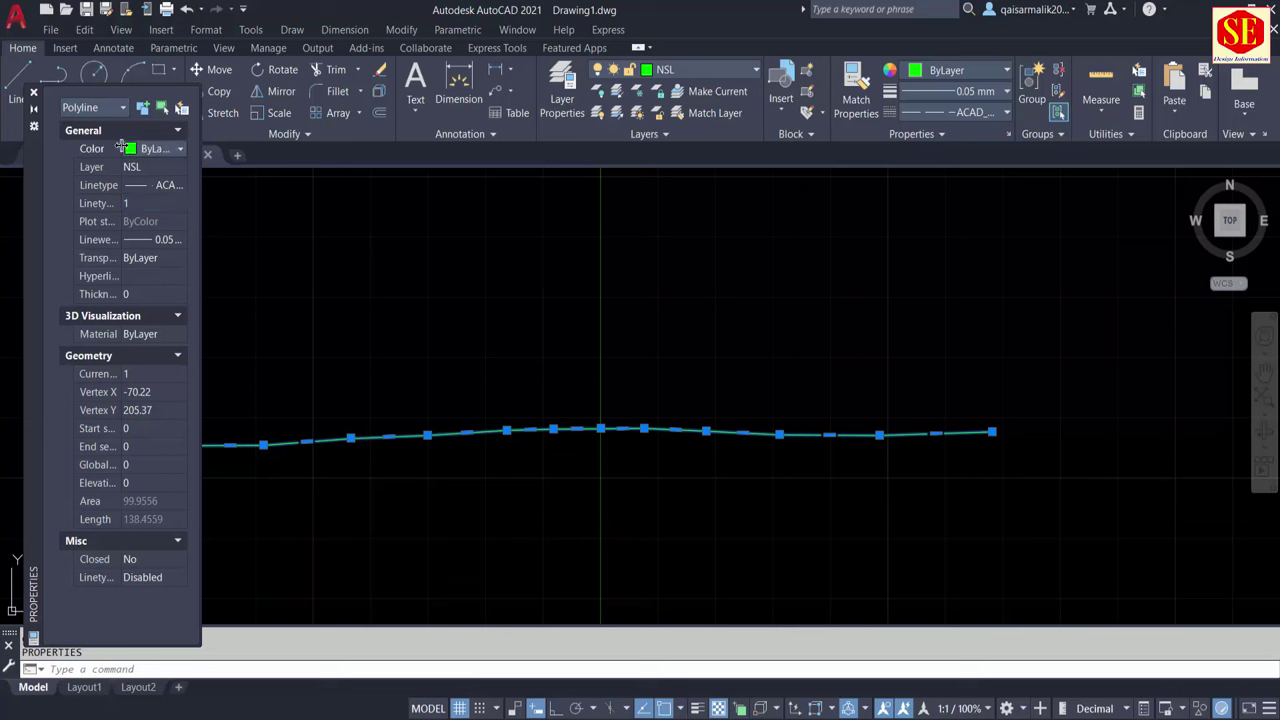
mouse_move(122, 148)
left_mouse_down()
mouse_move(197, 225)
mouse_move(307, 215)
left_mouse_up()
left_click(126, 203)
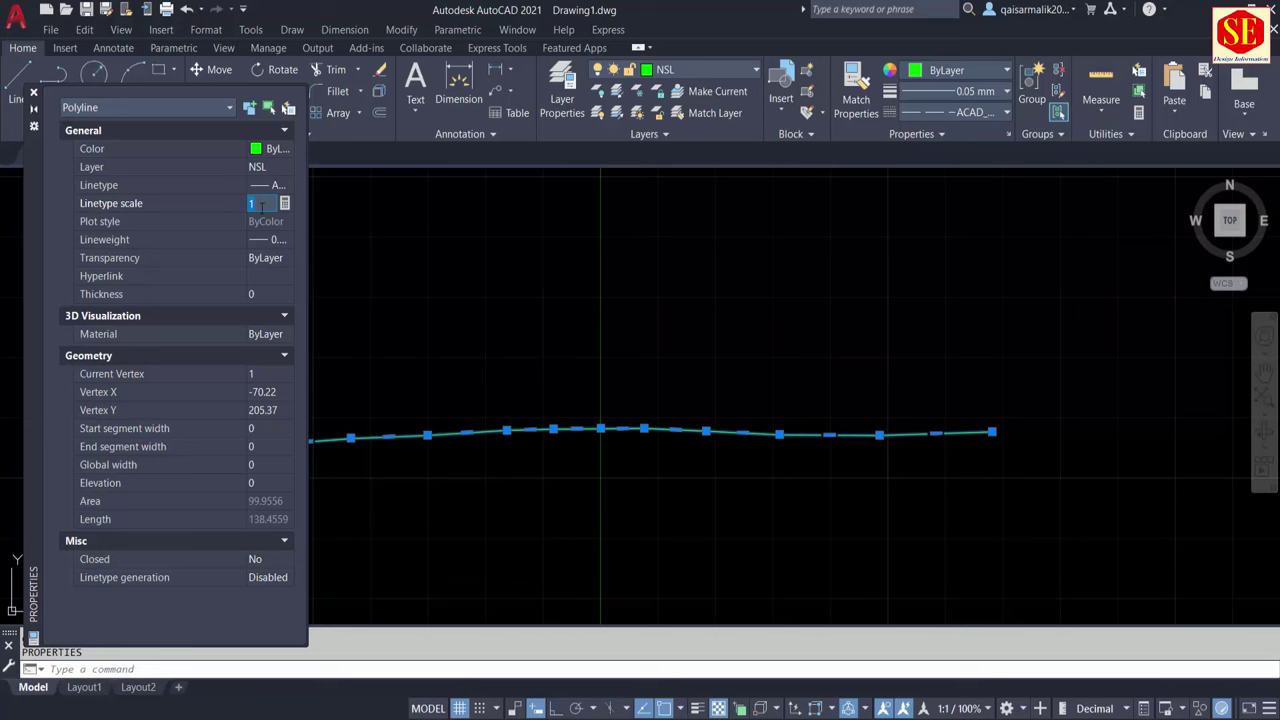
scroll(766, 450, "up", 2)
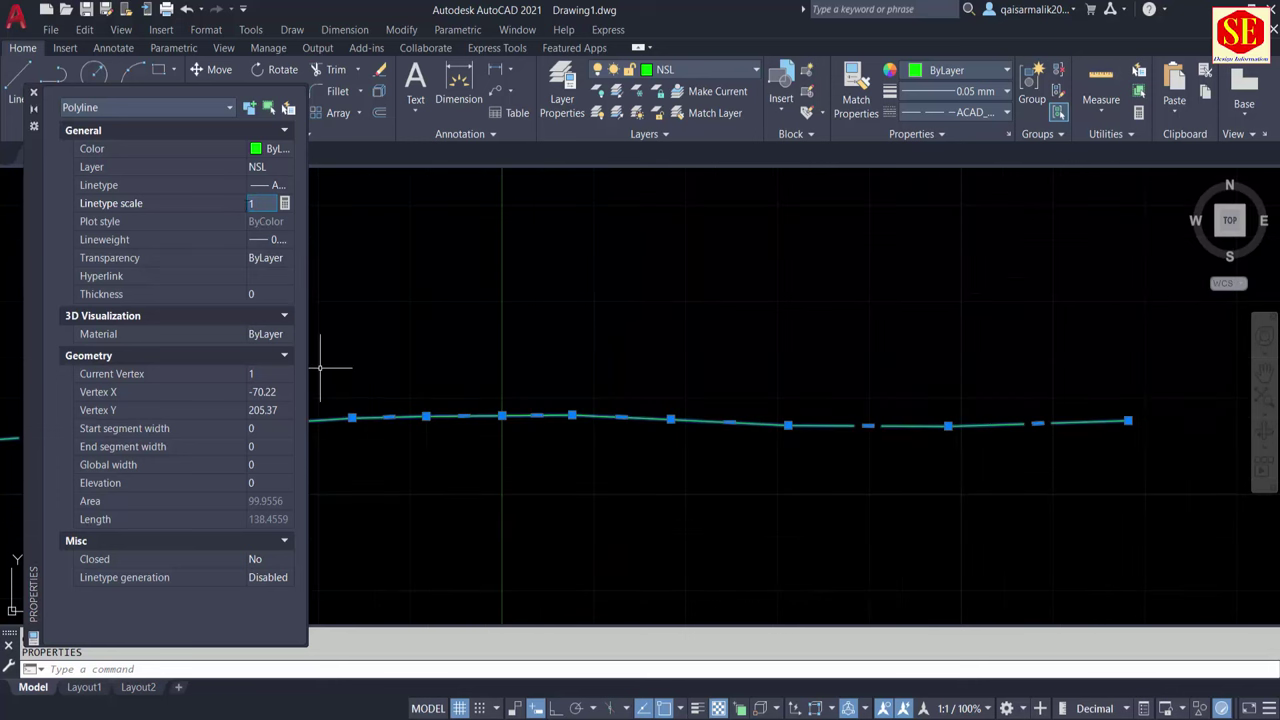
type("0.")
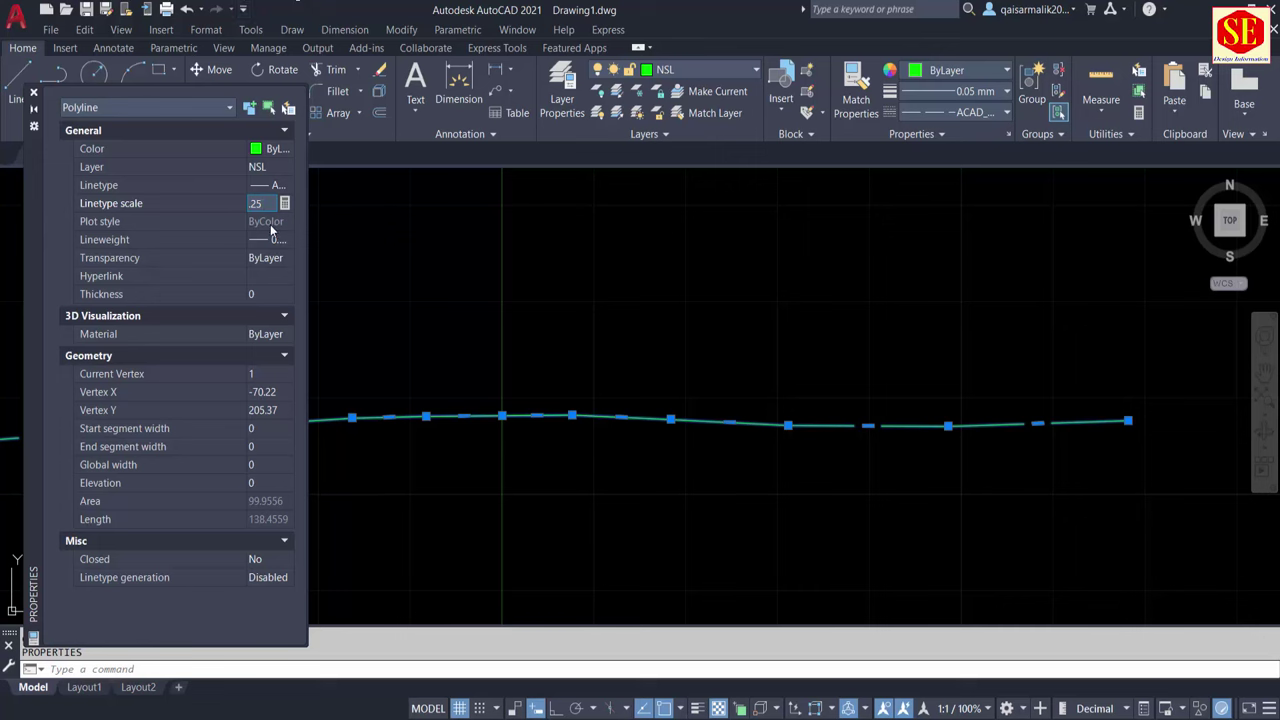
key("Return")
key("Escape")
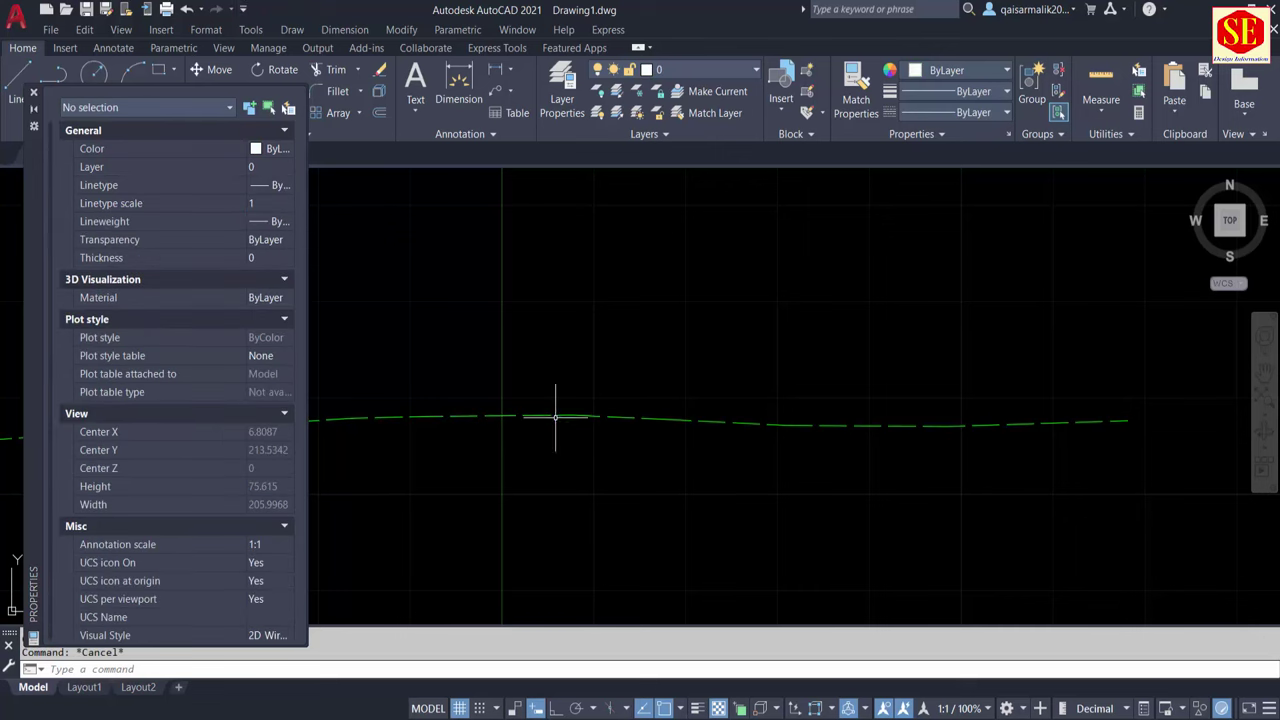
Reduce the green polyline's linetype scale to 0.15 and close the Properties palette
left_click(555, 416)
left_click(276, 204)
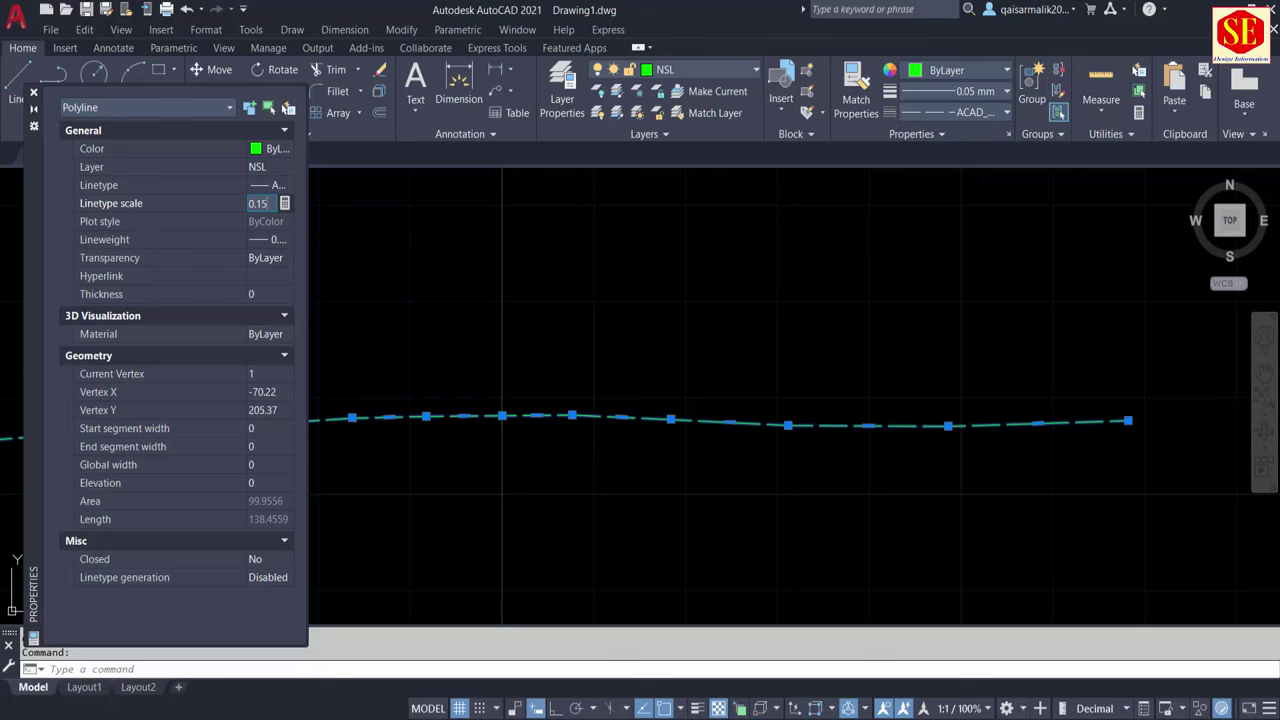
key("Return")
key("Escape")
scroll(720, 320, "down", 2)
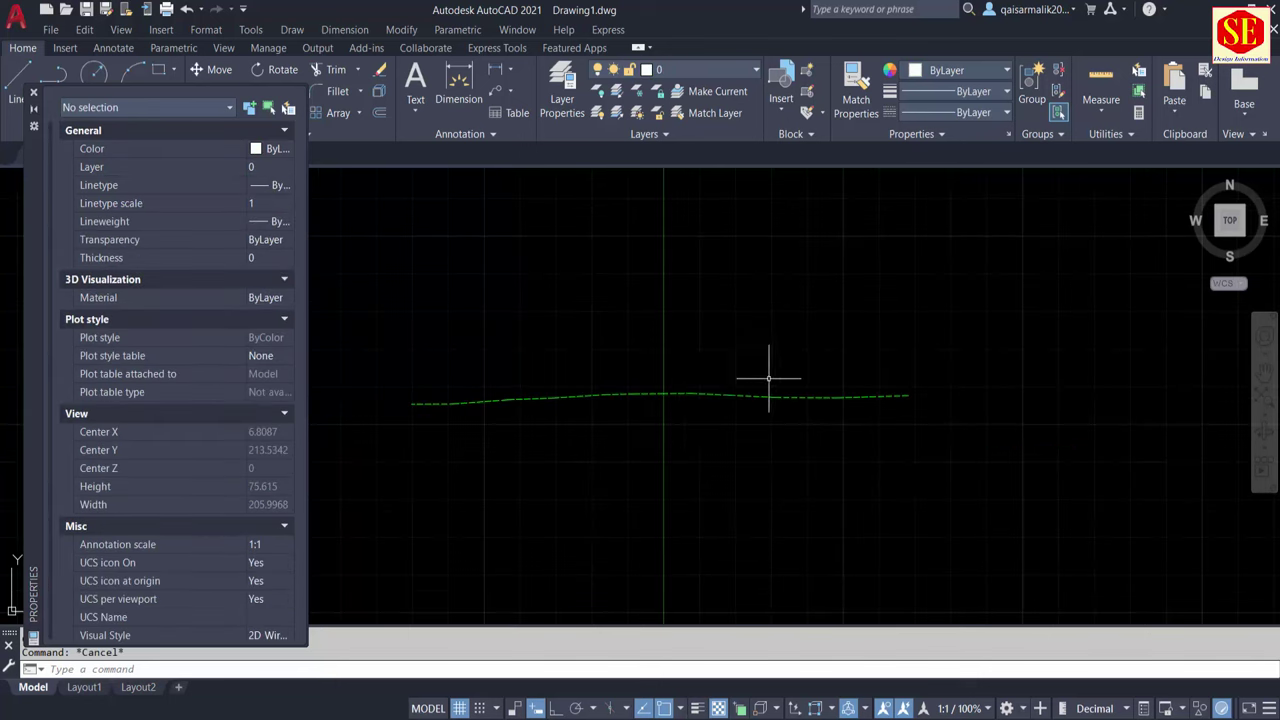
scroll(666, 392, "up", 2)
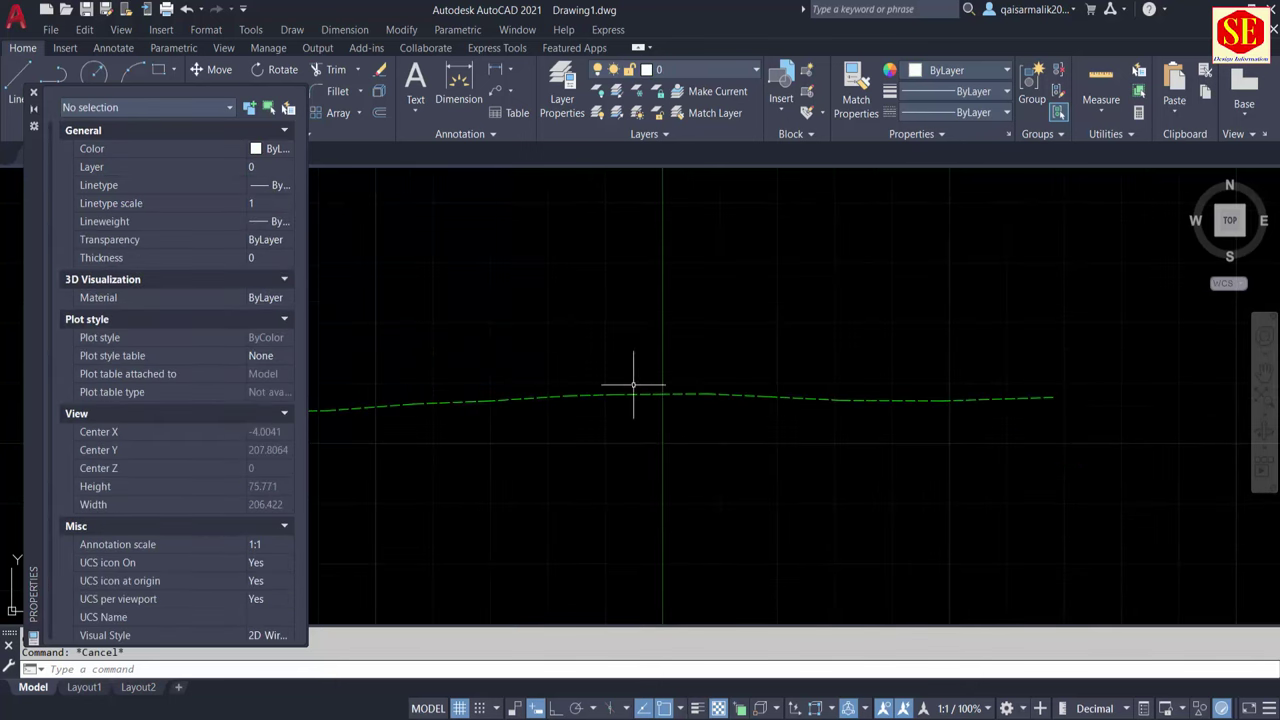
left_click(33, 92)
key("Escape")
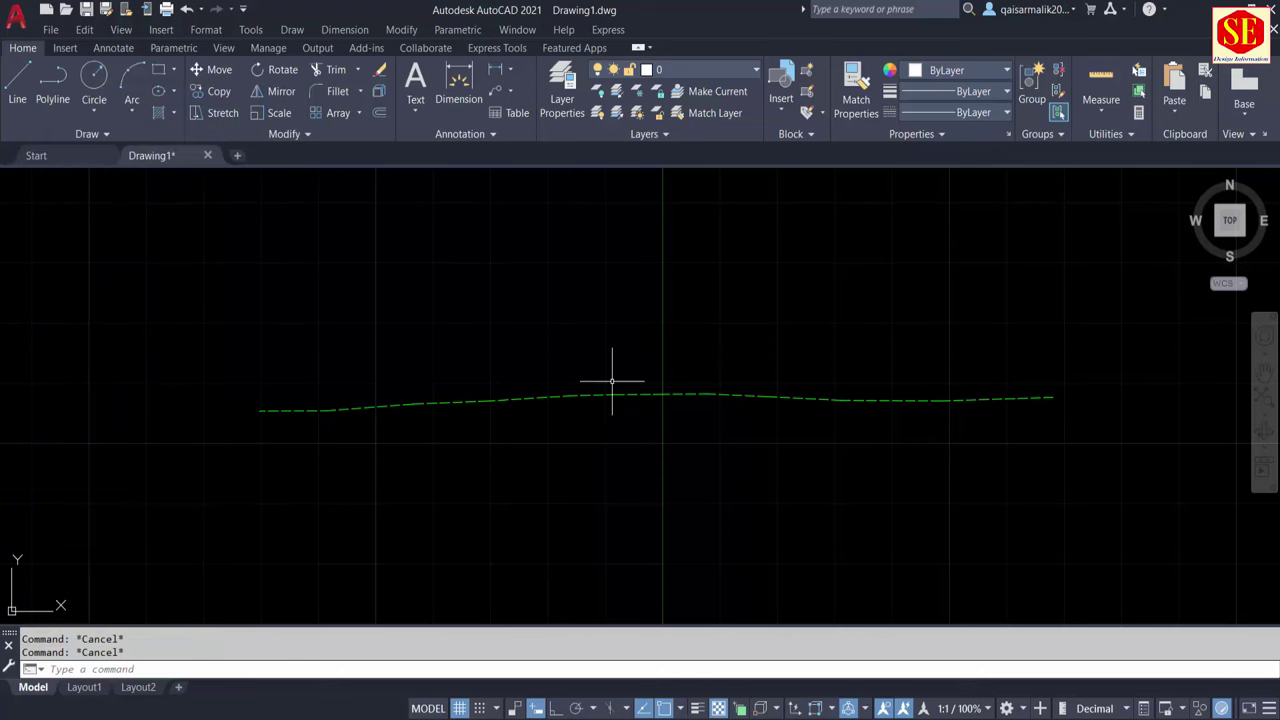
Start a polyline (PL) at point 0,0 for the centerline
scroll(525, 352, "down", 2)
middle_click_drag(561, 319, 489, 365)
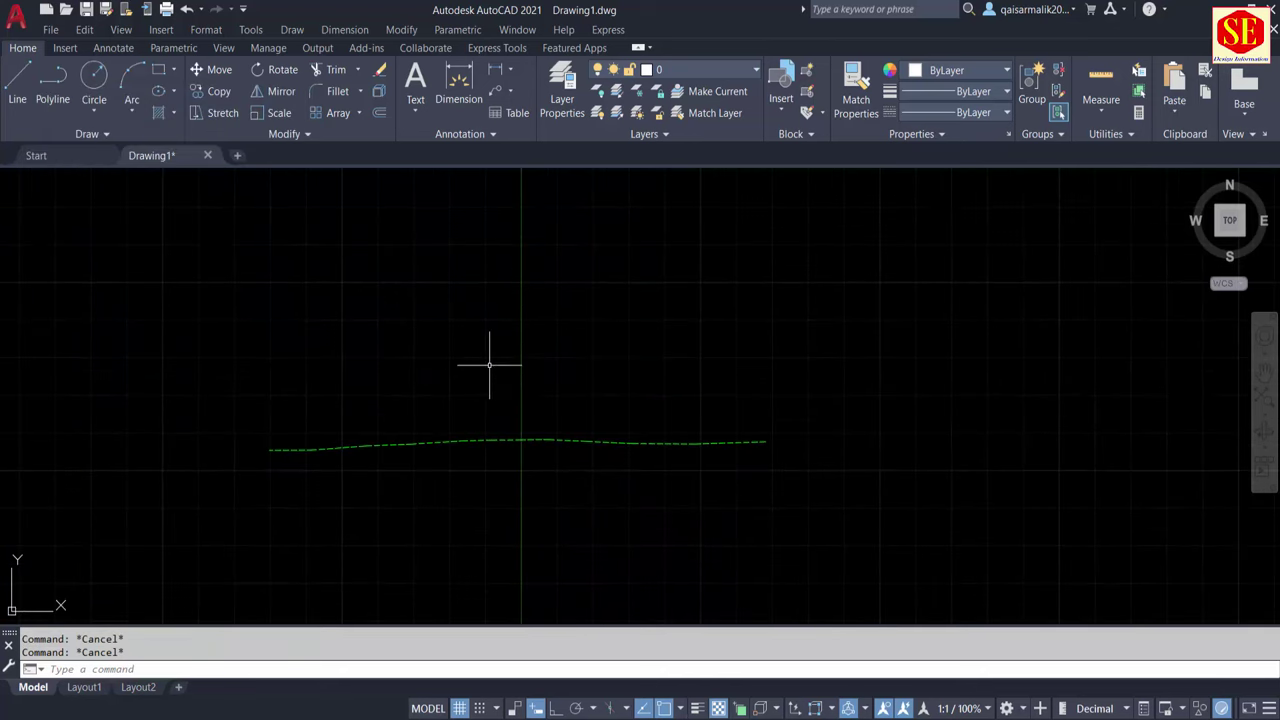
type("pl")
key("Return")
scroll(470, 350, "up", 3)
type("0")
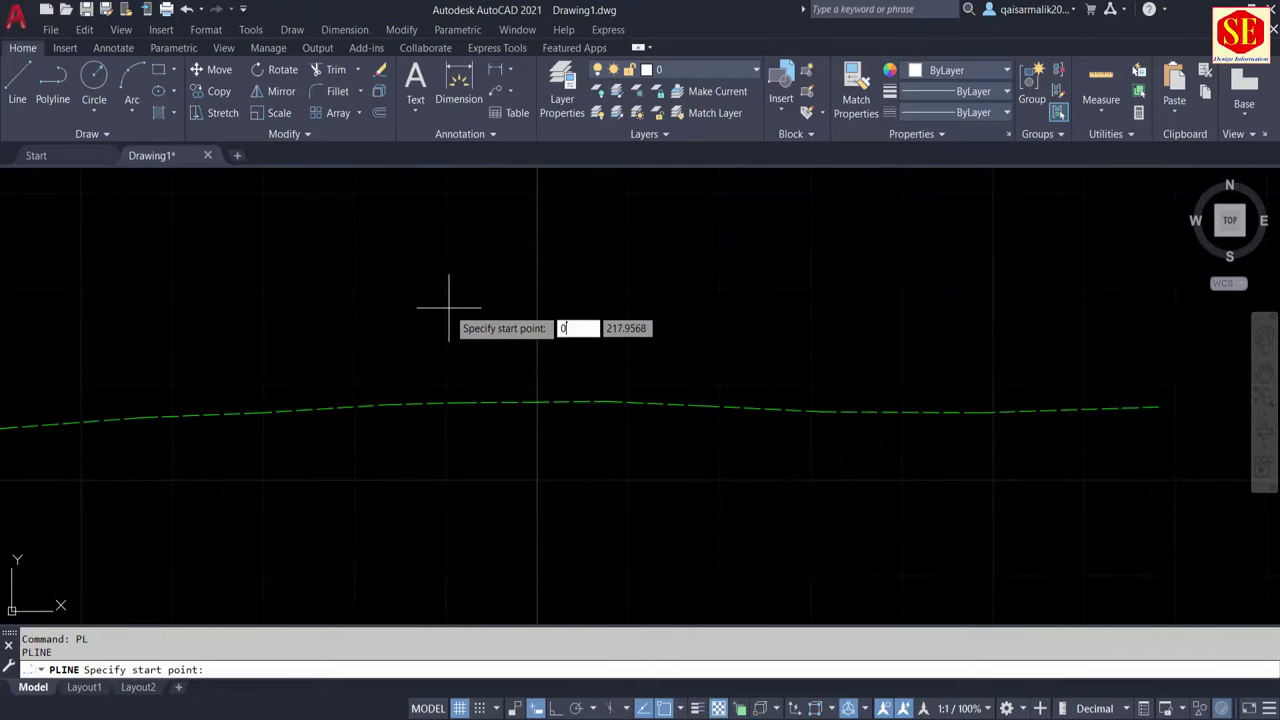
key("Tab")
type("0")
key("Return")
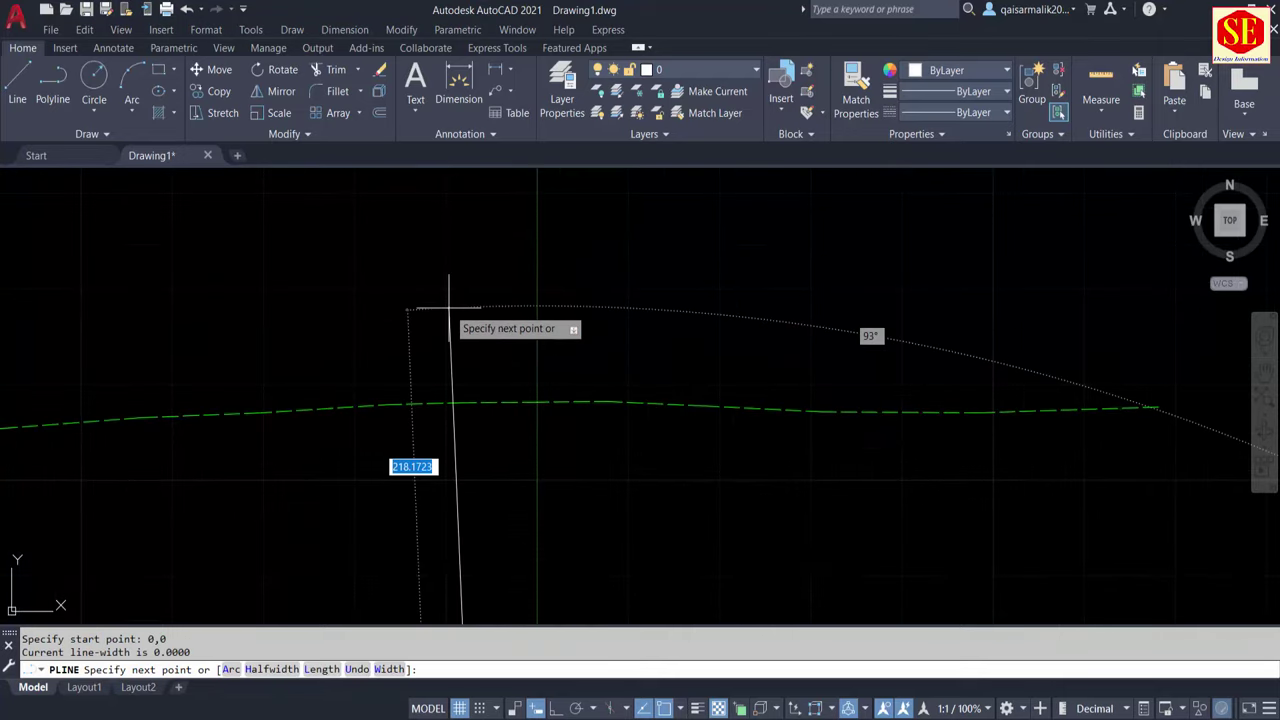
With Ortho on, extend the polyline straight up to form the vertical centerline
scroll(392, 263, "down", 2)
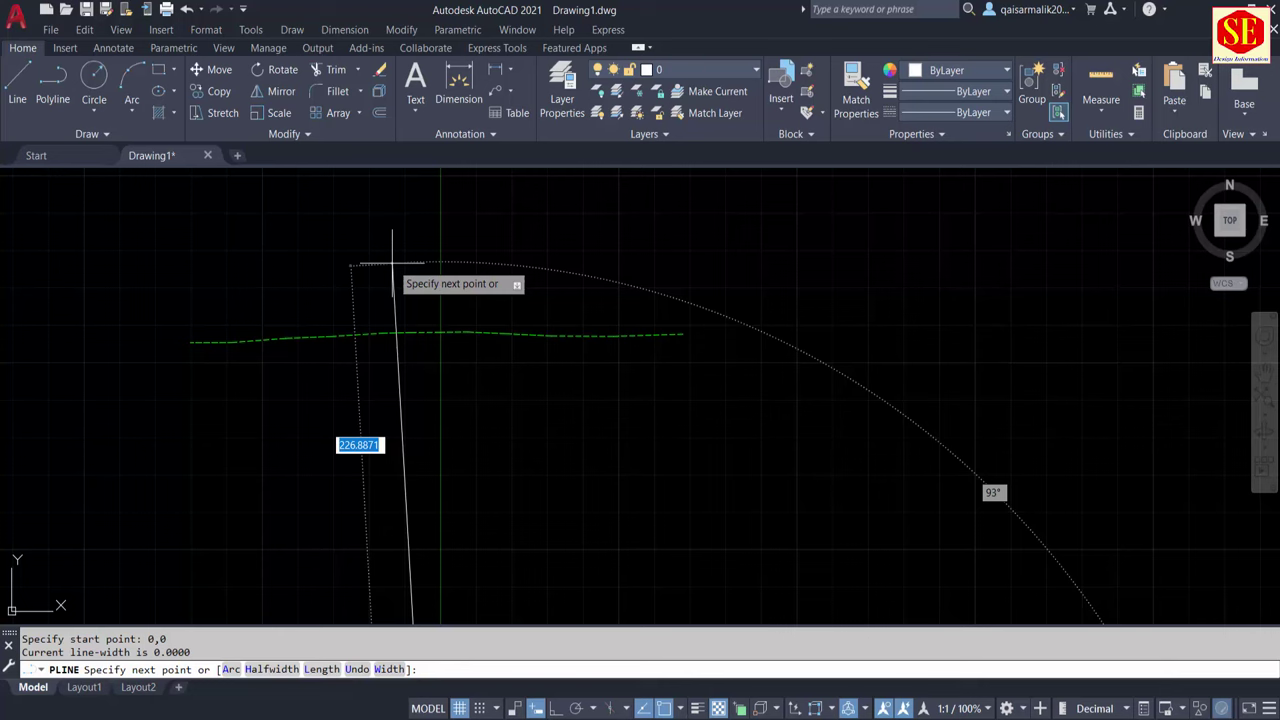
key("F8")
middle_click_drag(423, 290, 425, 485)
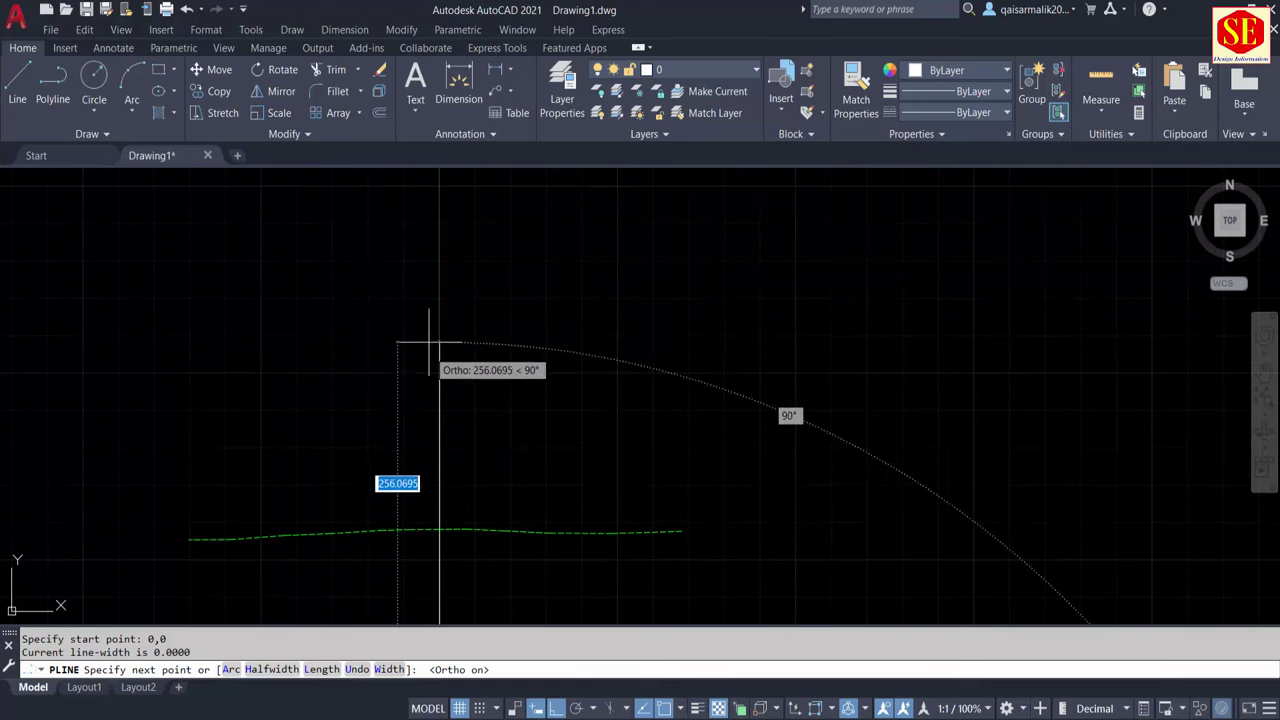
left_click(437, 222)
key("Escape")
scroll(505, 305, "down", 3)
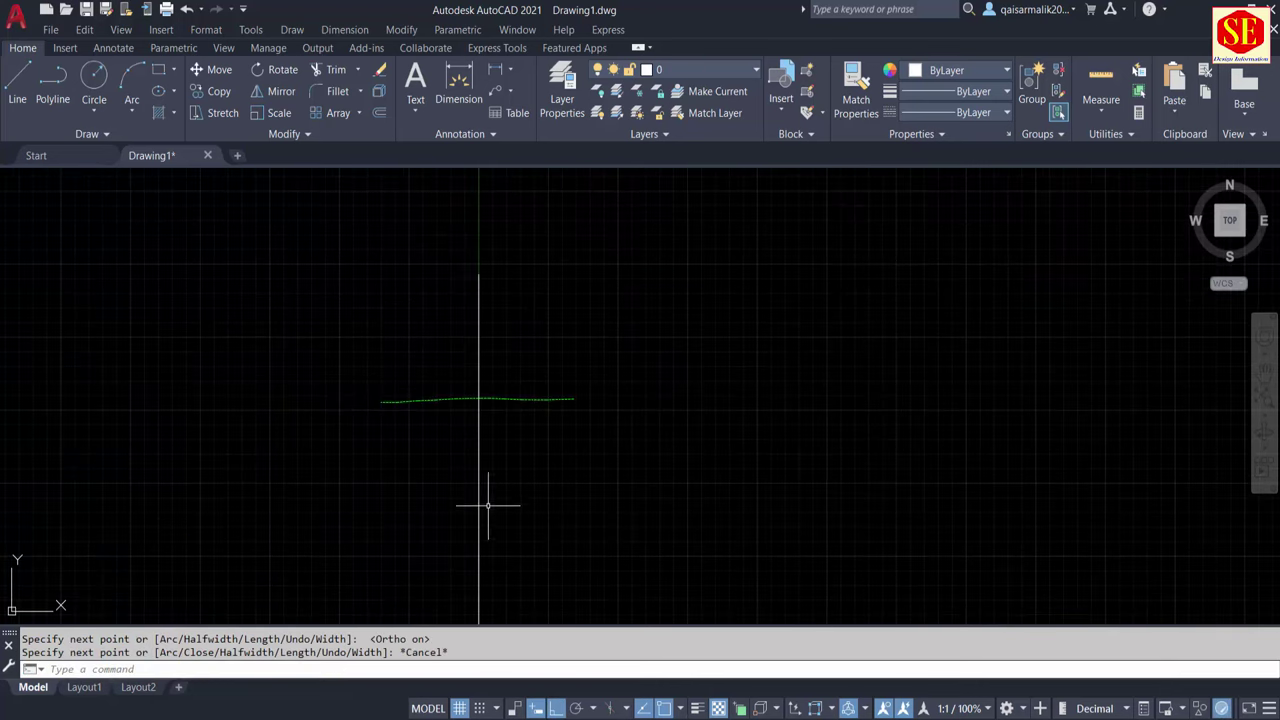
scroll(488, 505, "up", 2)
Draw a horizontal line, abandon trimming, and erase the stray line
type("L")
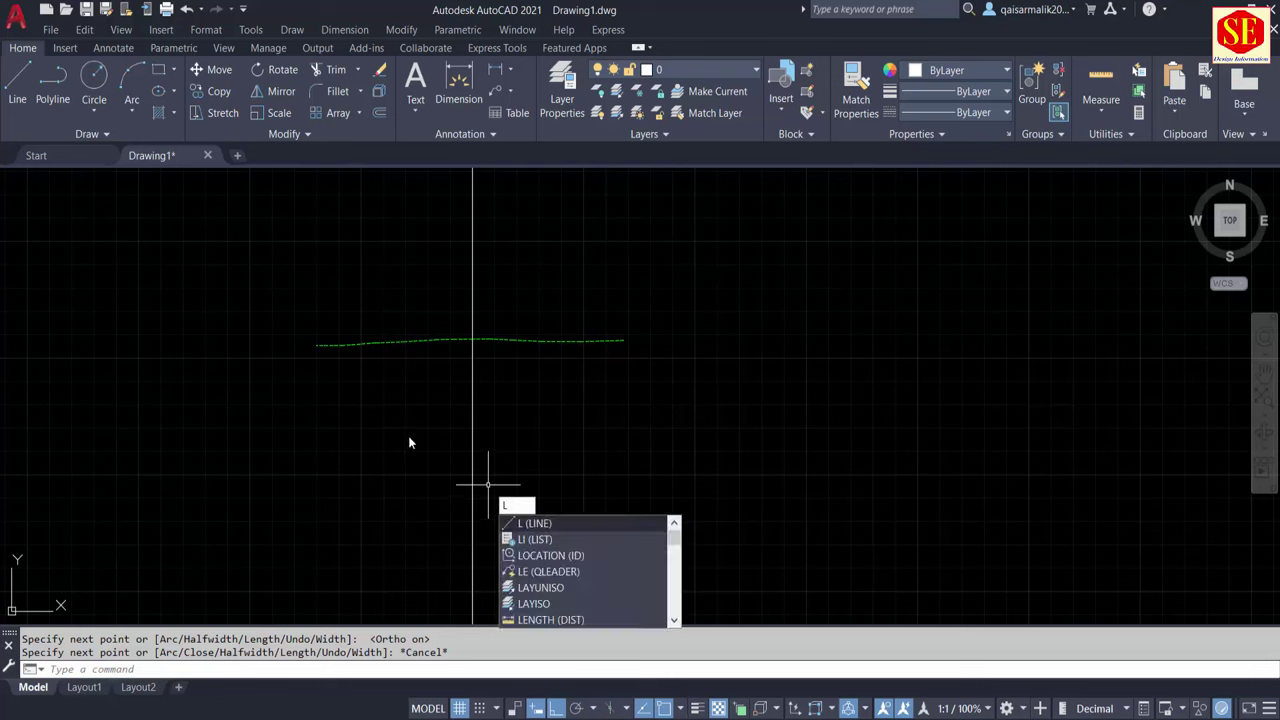
key("Return")
left_click(349, 409)
left_click(592, 409)
key("Escape")
type("tr")
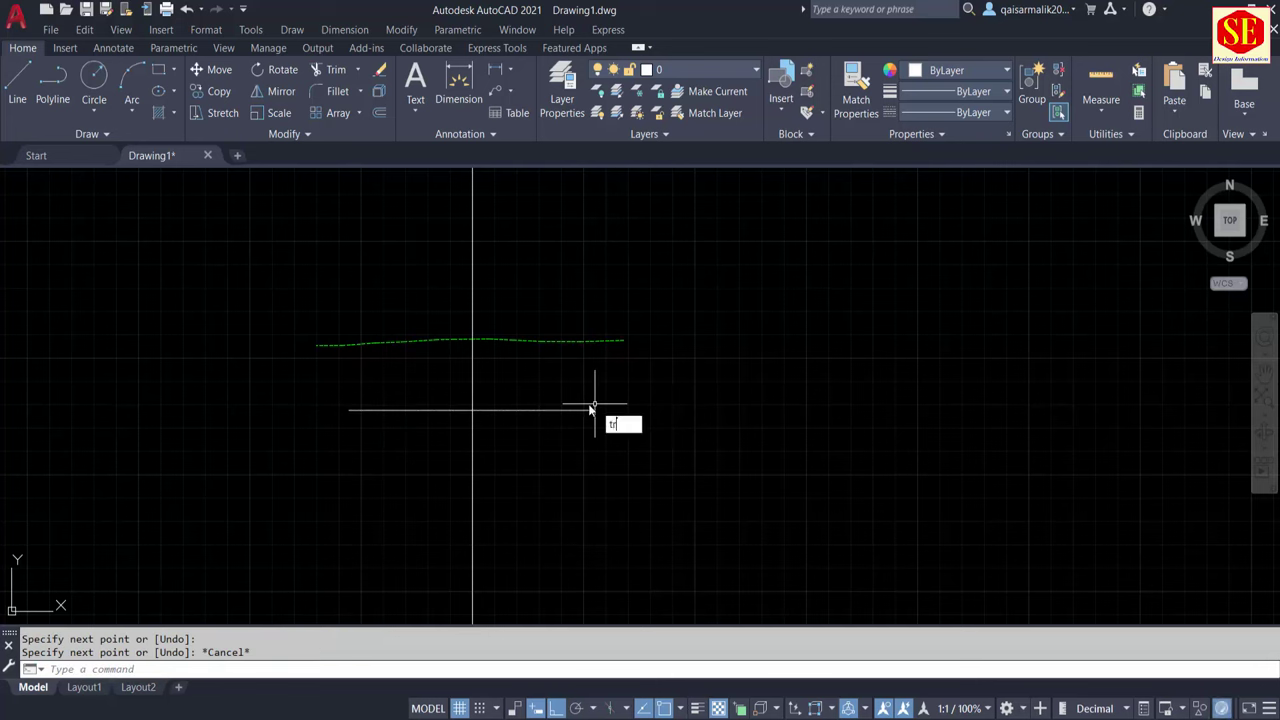
key("Return")
key("Escape")
left_click(508, 445)
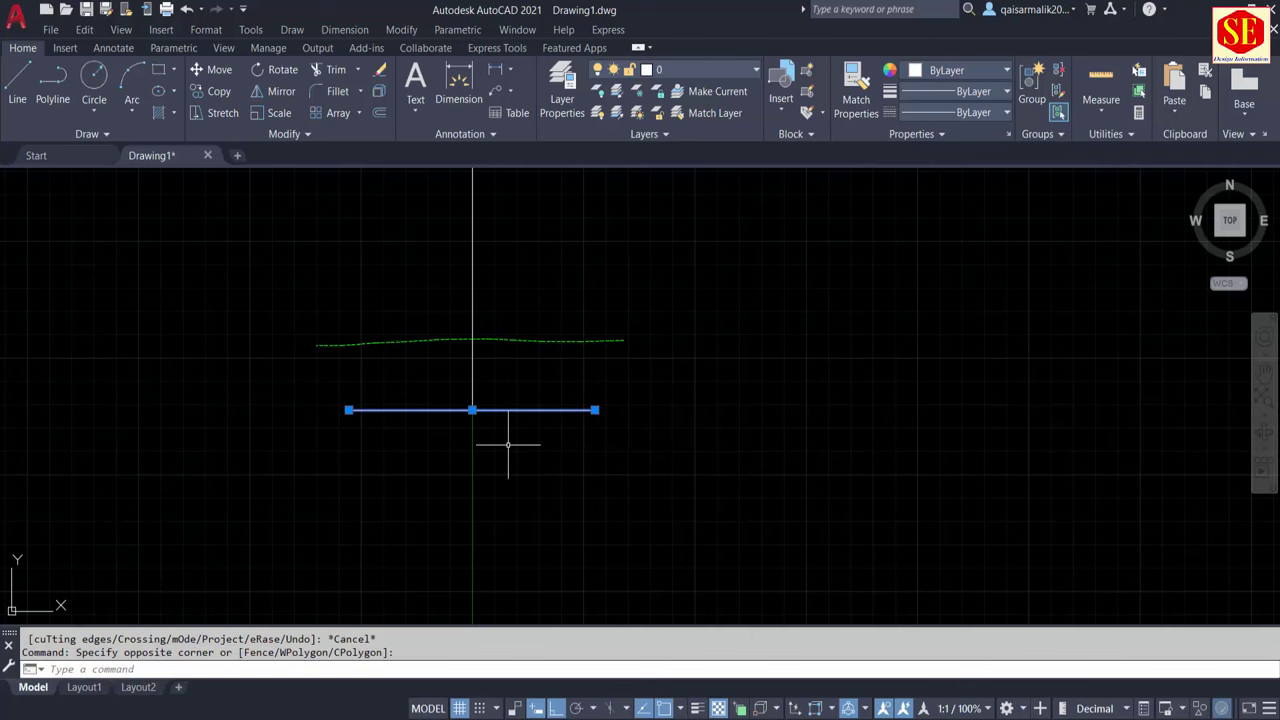
type("e")
key("Return")
Select and then deselect the green ground-line polyline to check it
scroll(477, 411, "up", 3)
left_click(511, 423)
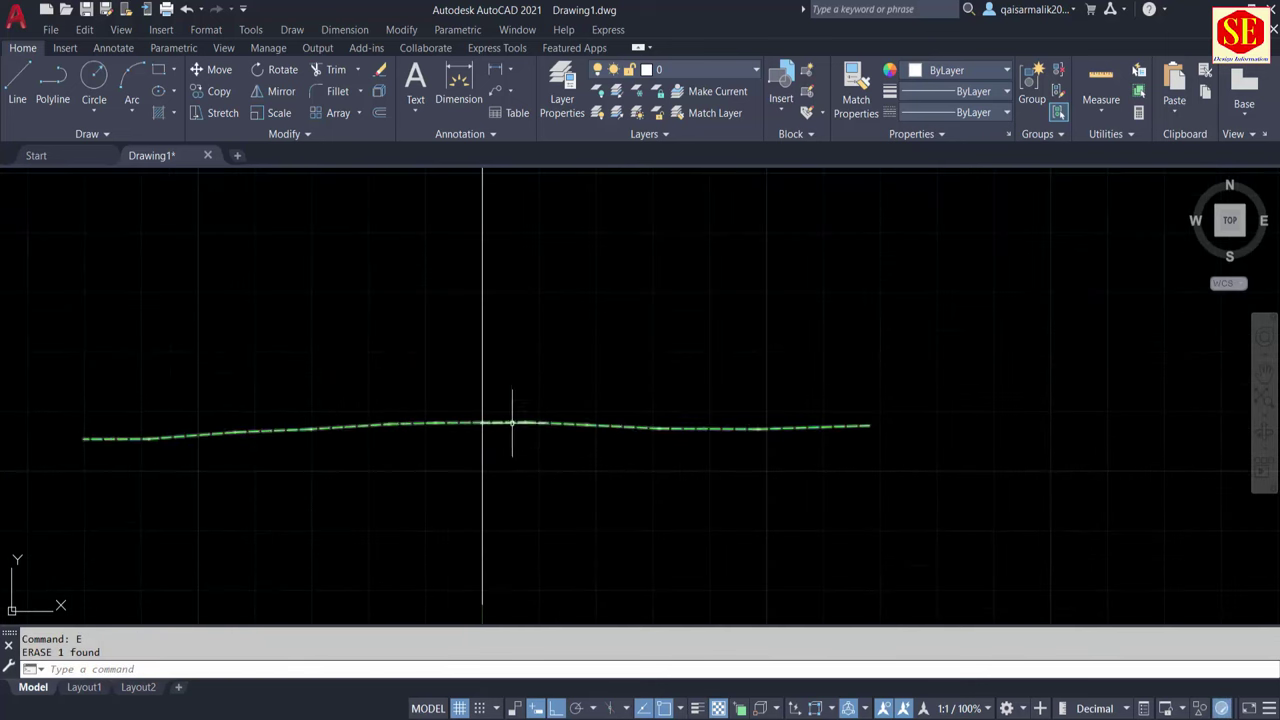
scroll(480, 380, "down", 3)
key("Escape")
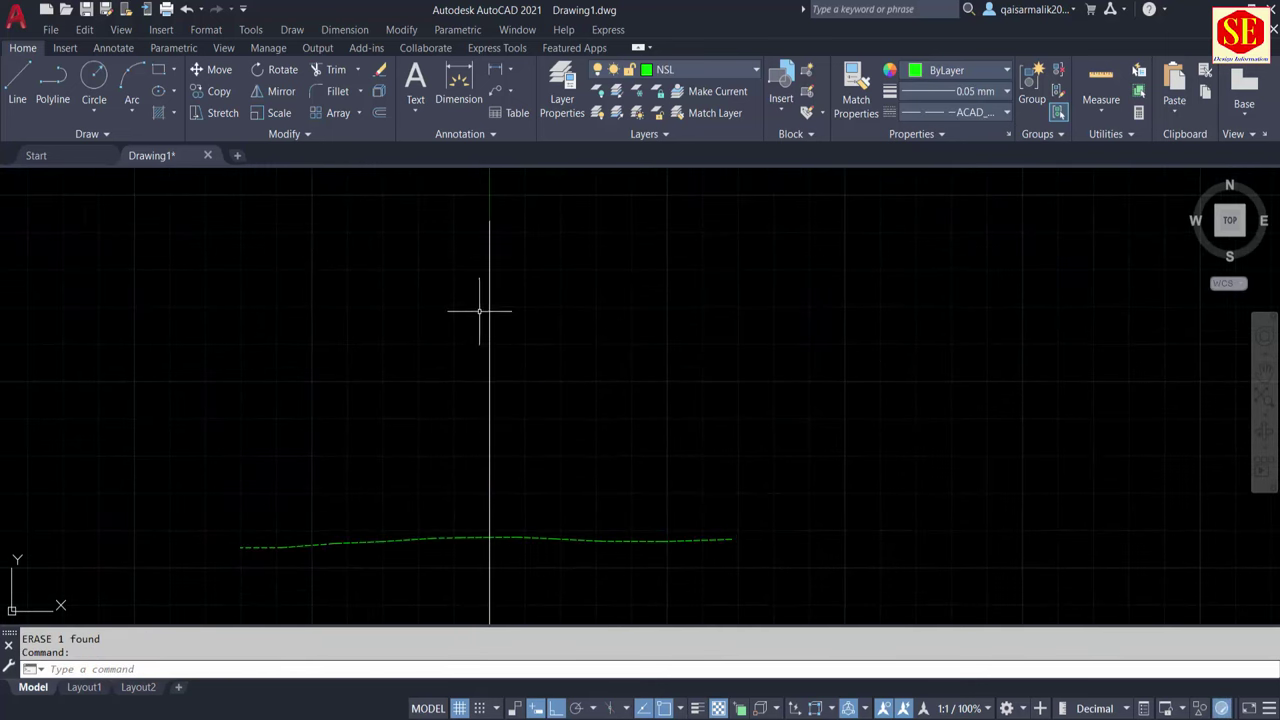
In Excel, copy the road cross-section picture
scroll(482, 299, "down", 3)
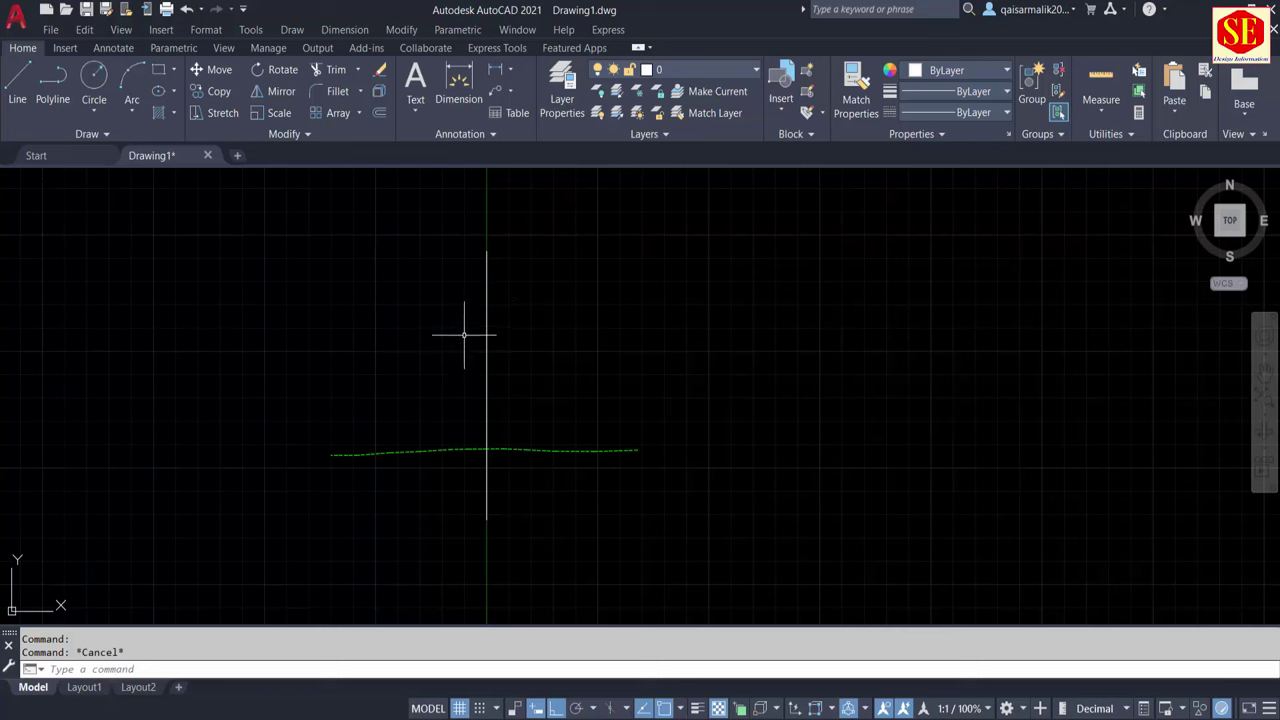
middle_click_drag(443, 520, 449, 464)
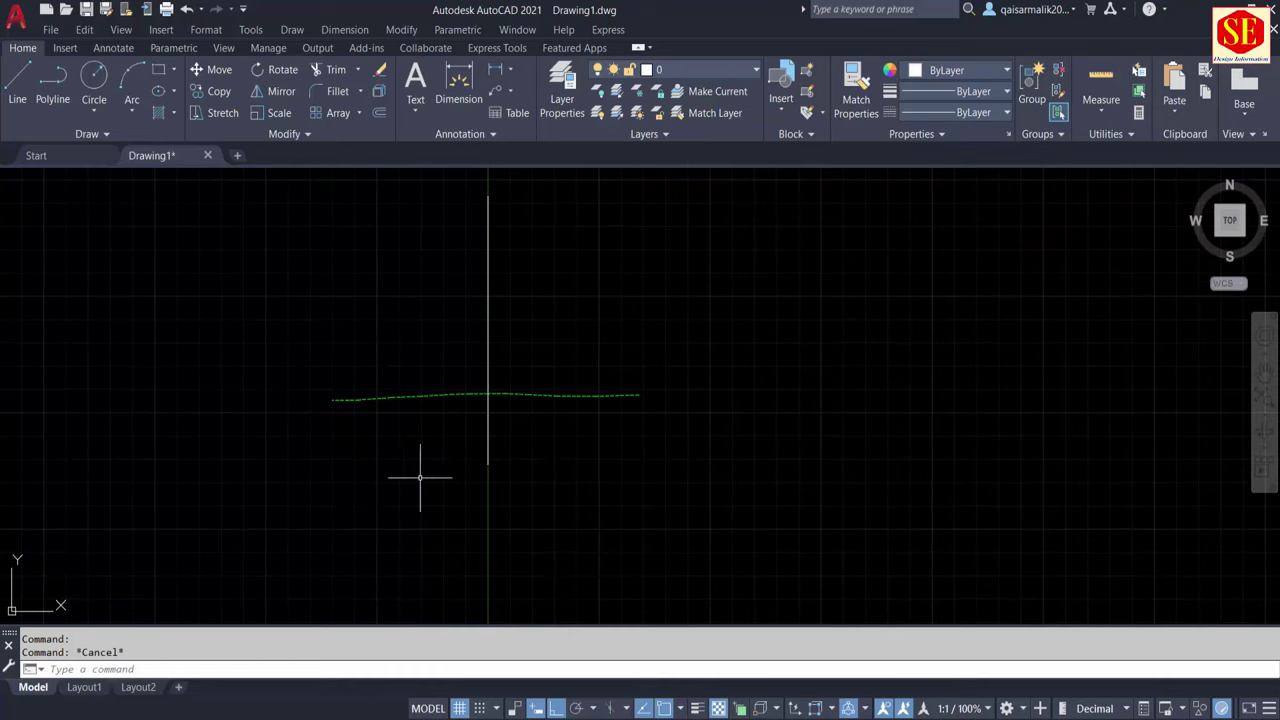
middle_click_drag(455, 386, 457, 527)
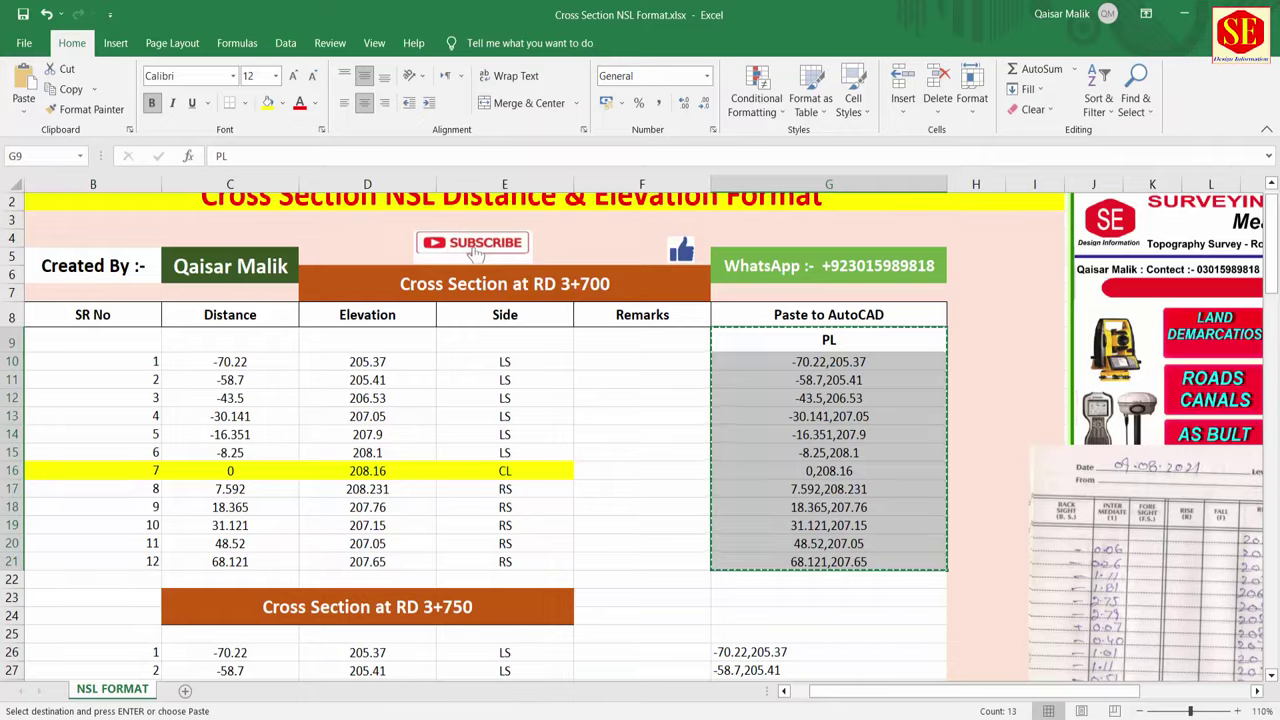
scroll(878, 546, "down", 3)
scroll(882, 547, "down", 6)
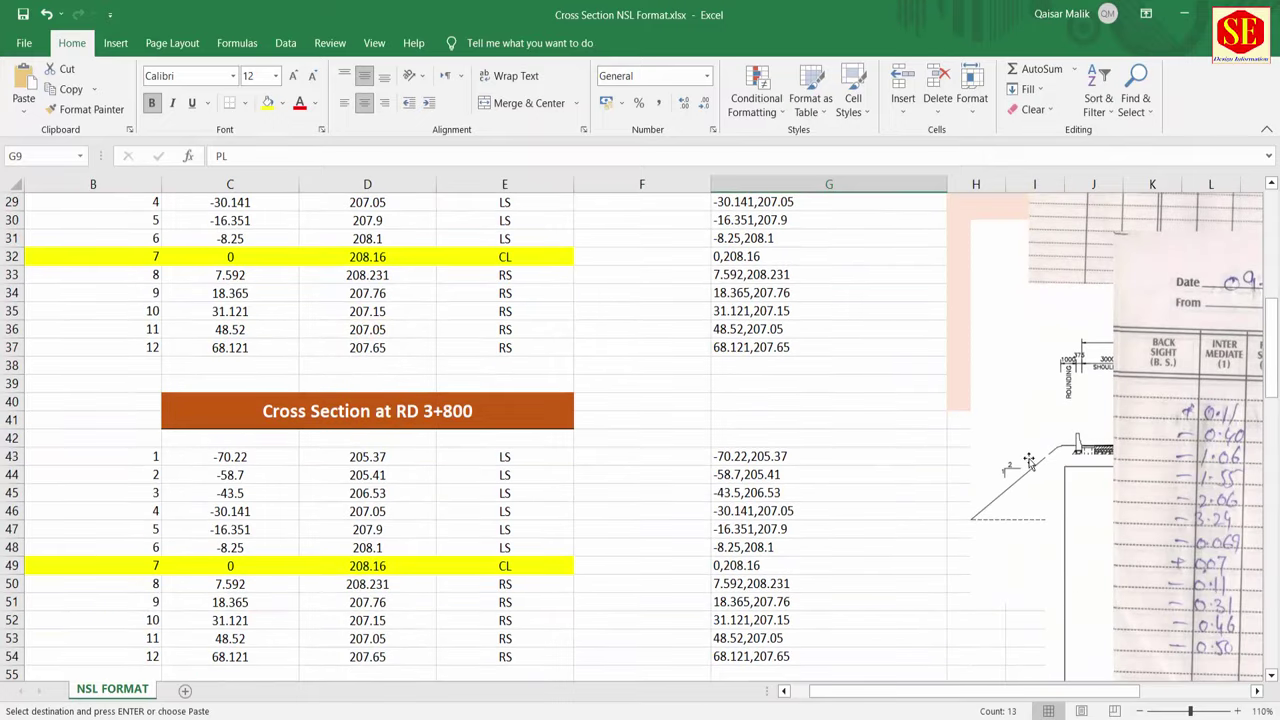
left_click_drag(1028, 460, 118, 436)
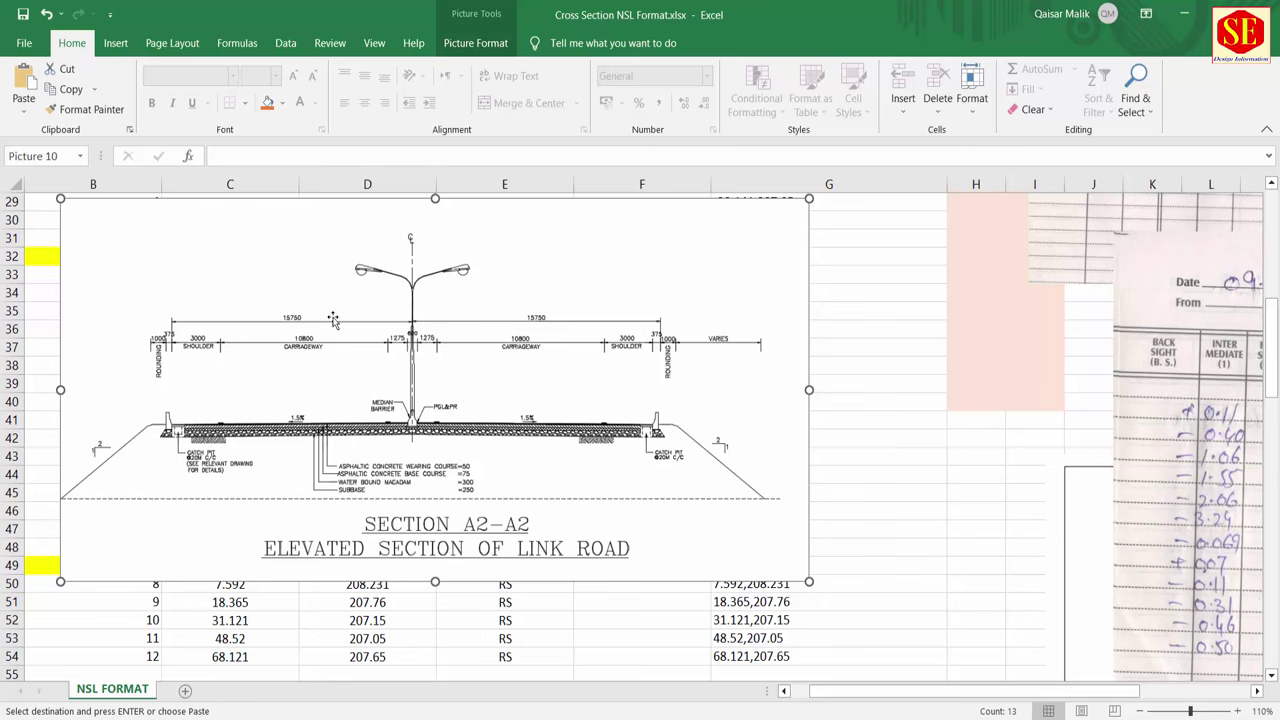
right_click(407, 330)
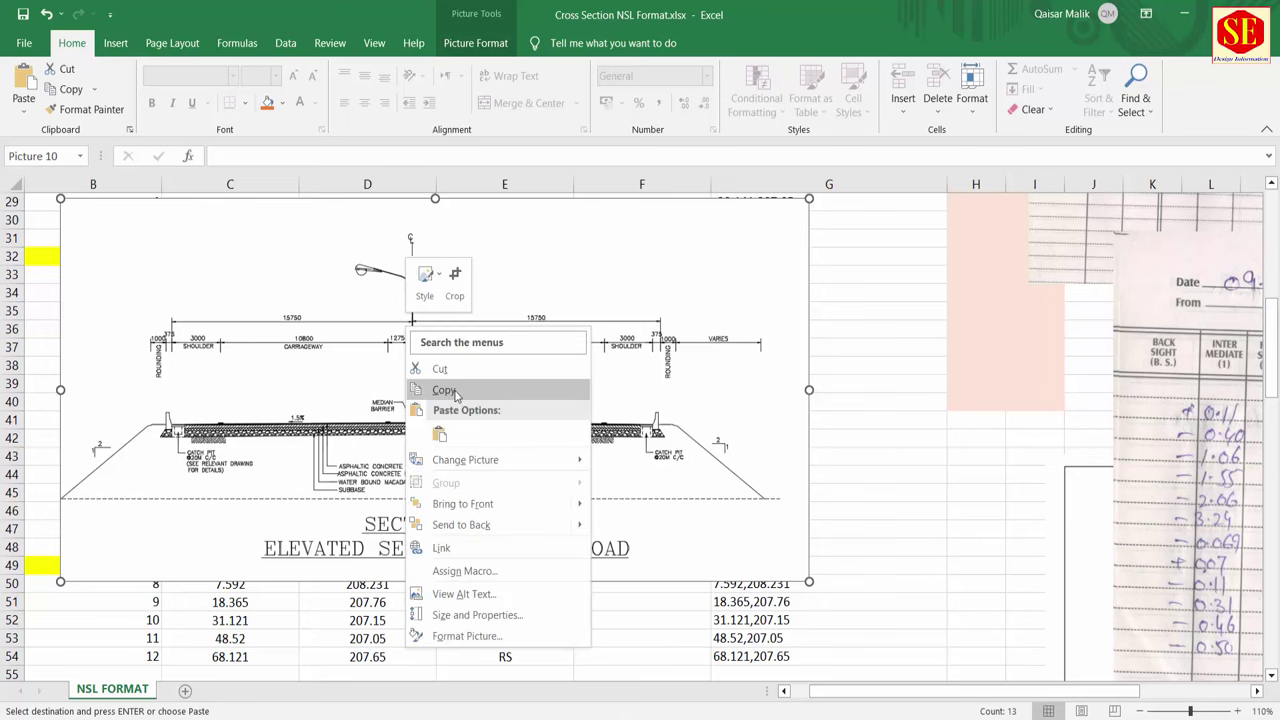
left_click(435, 389)
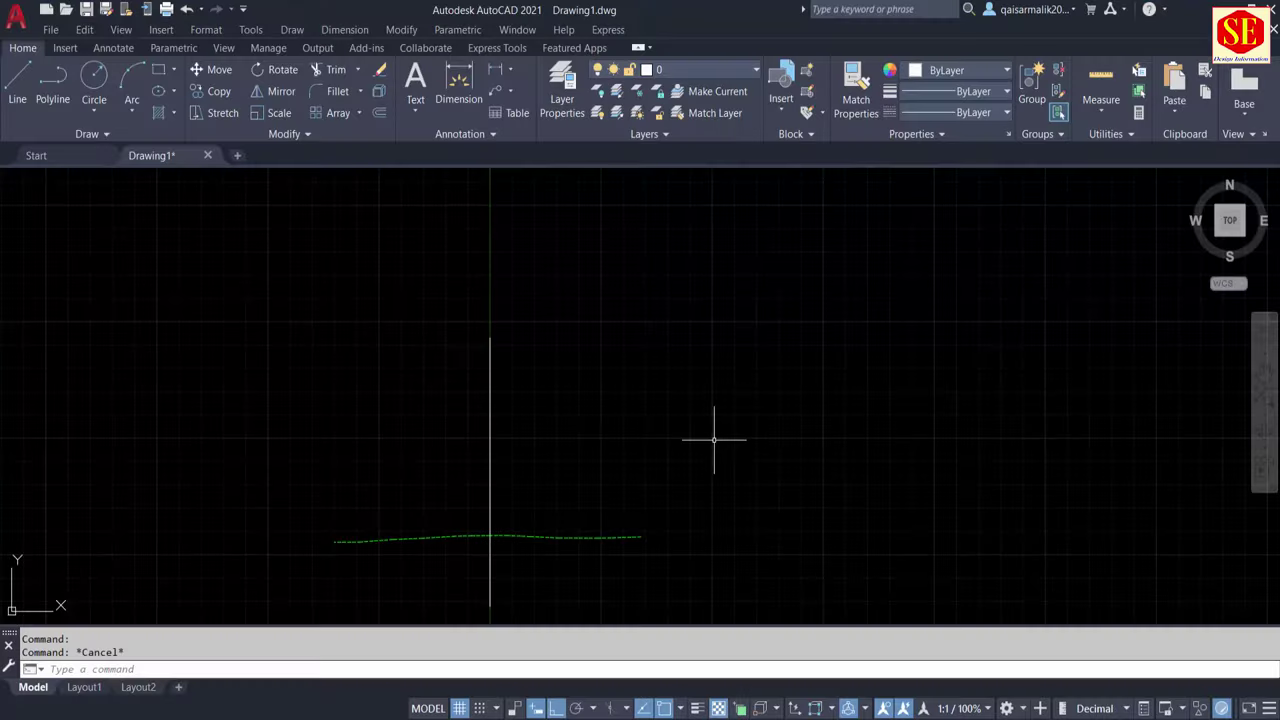
Paste the Section A2-A2 picture beside the centerline with the default OLE text size
key("ctrl+v")
left_click(737, 398)
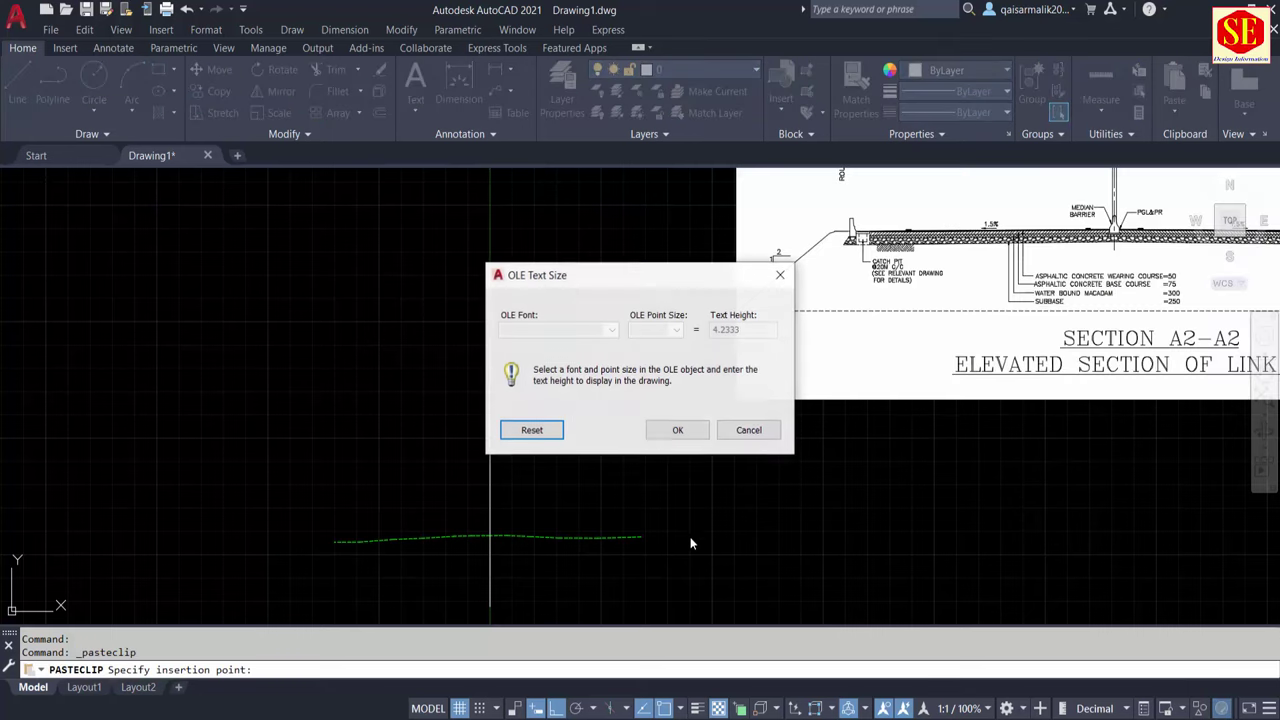
left_click(668, 430)
middle_click_drag(731, 495, 554, 495)
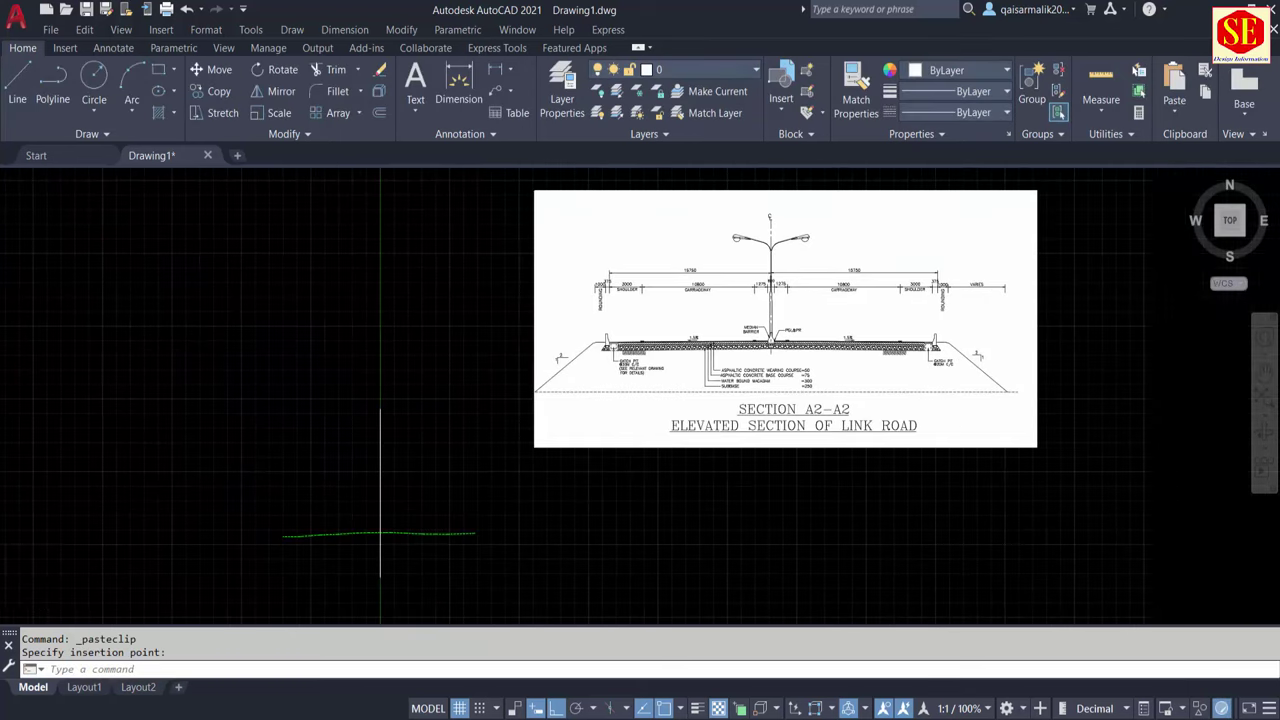
scroll(725, 360, "up", 2)
middle_click_drag(777, 357, 685, 437)
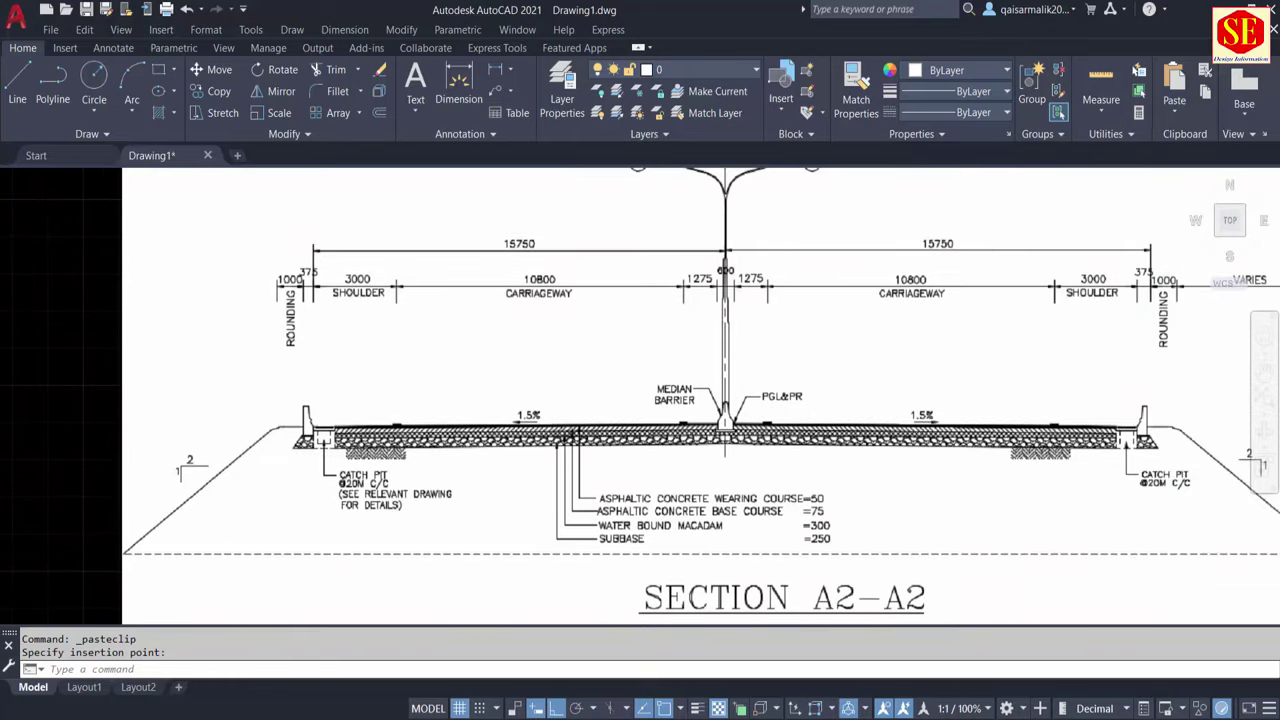
scroll(746, 432, "down", 3)
scroll(700, 470, "up", 5)
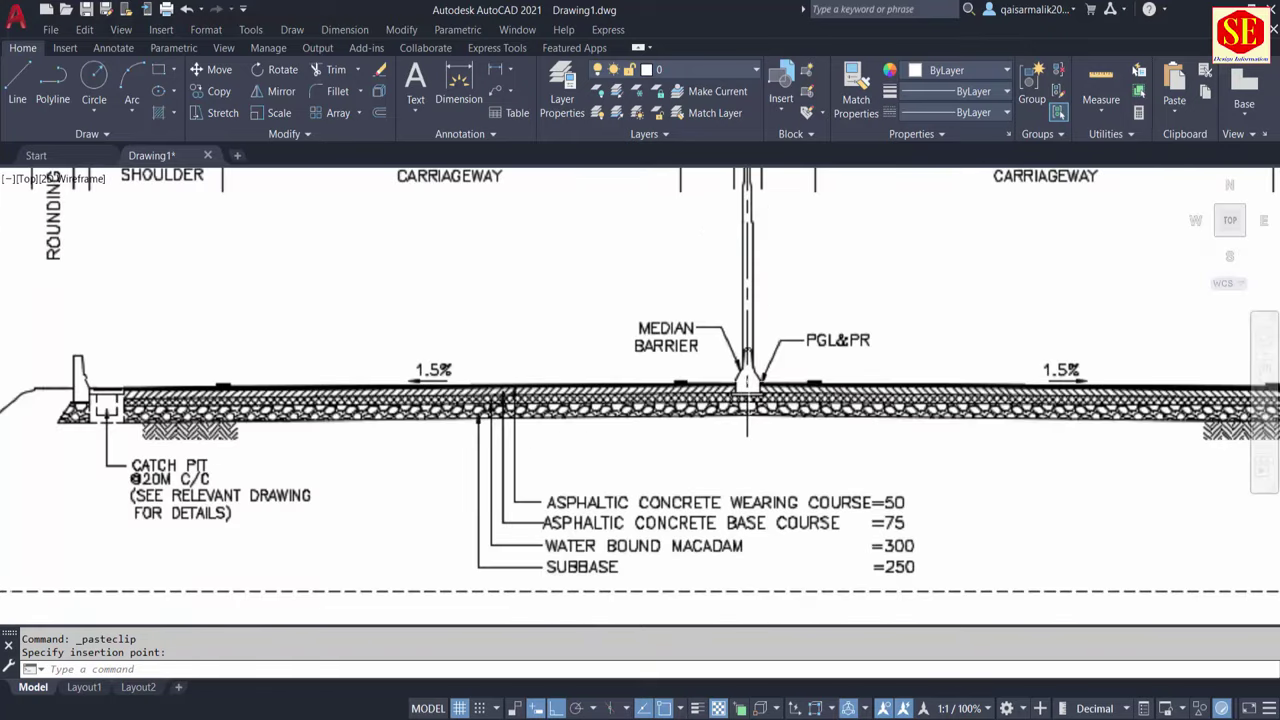
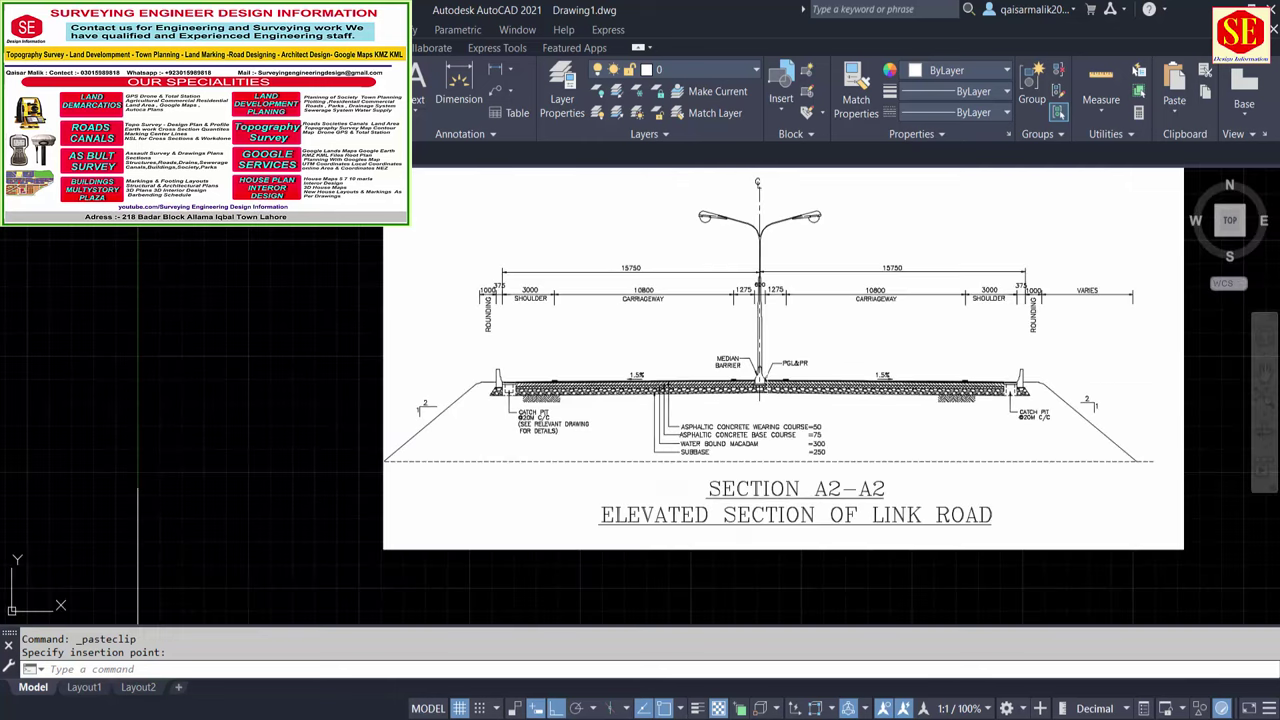
Zoom and pan over the Section A2-A2 image, then switch to the Cross Section NSL Format workbook
scroll(760, 381, "down", 4)
middle_click_drag(251, 510, 472, 425)
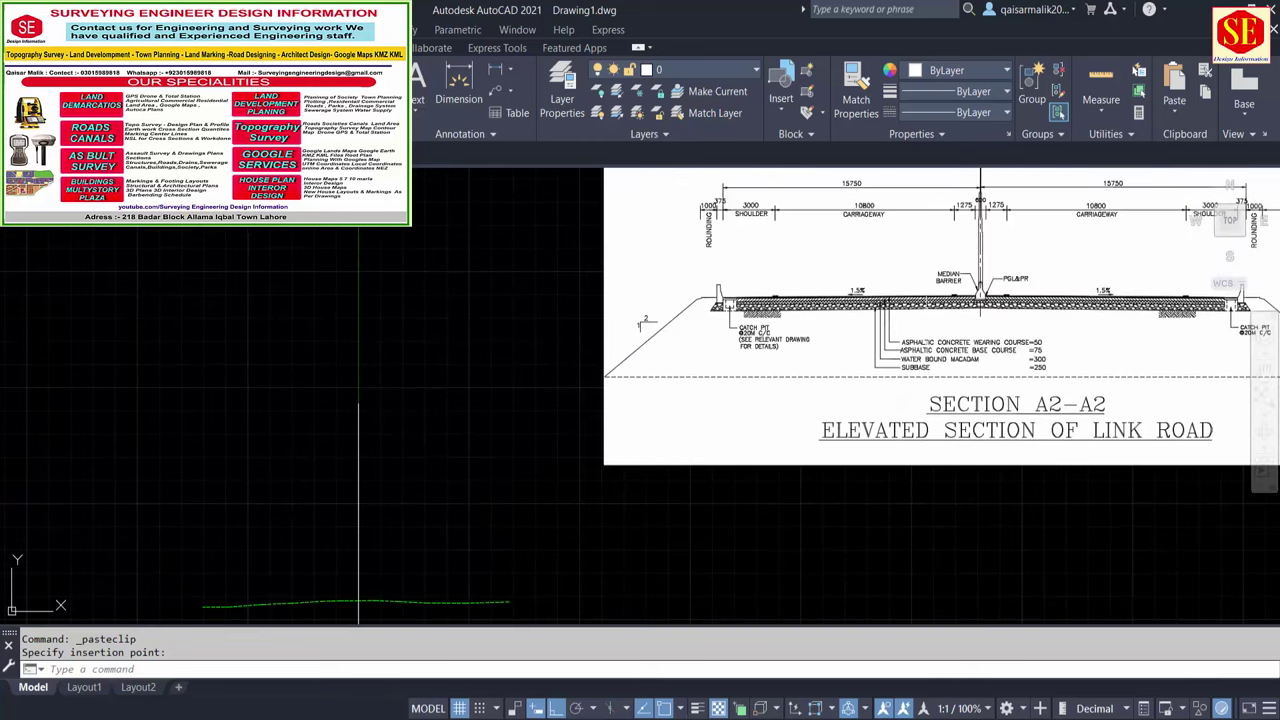
scroll(988, 278, "up", 3)
scroll(988, 278, "up", 1)
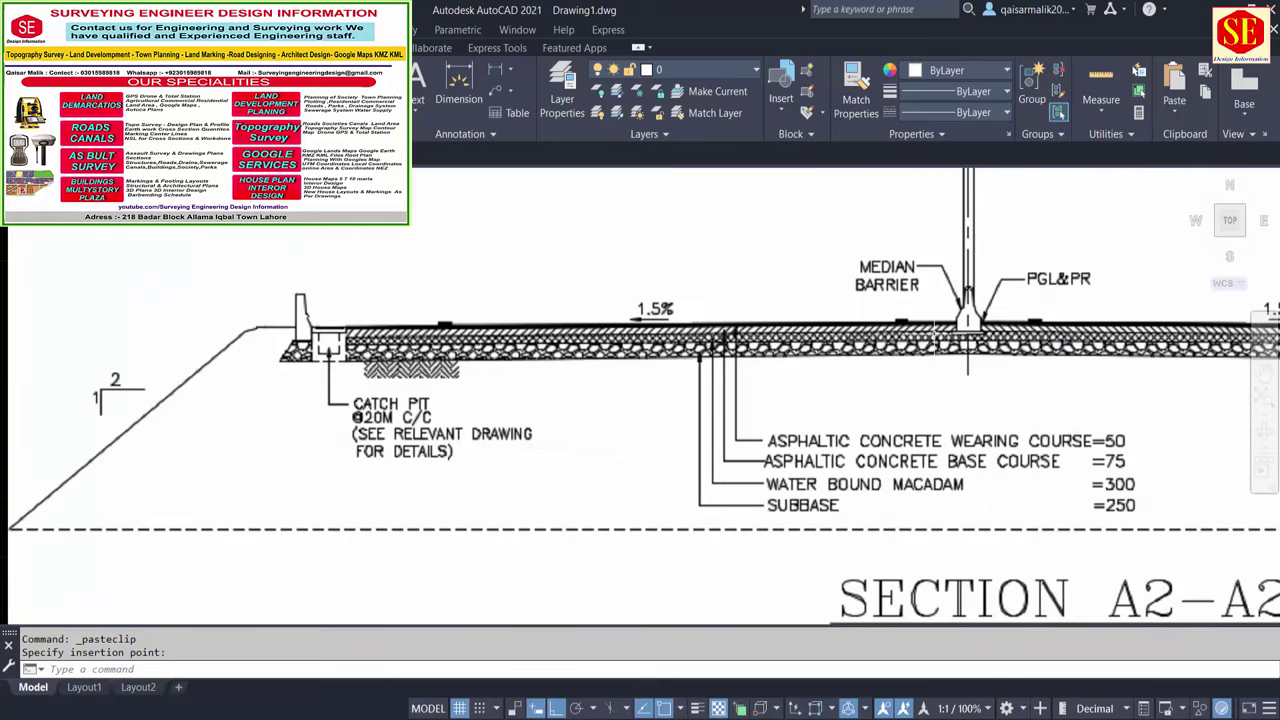
scroll(888, 330, "down", 5)
key("alt+Tab")
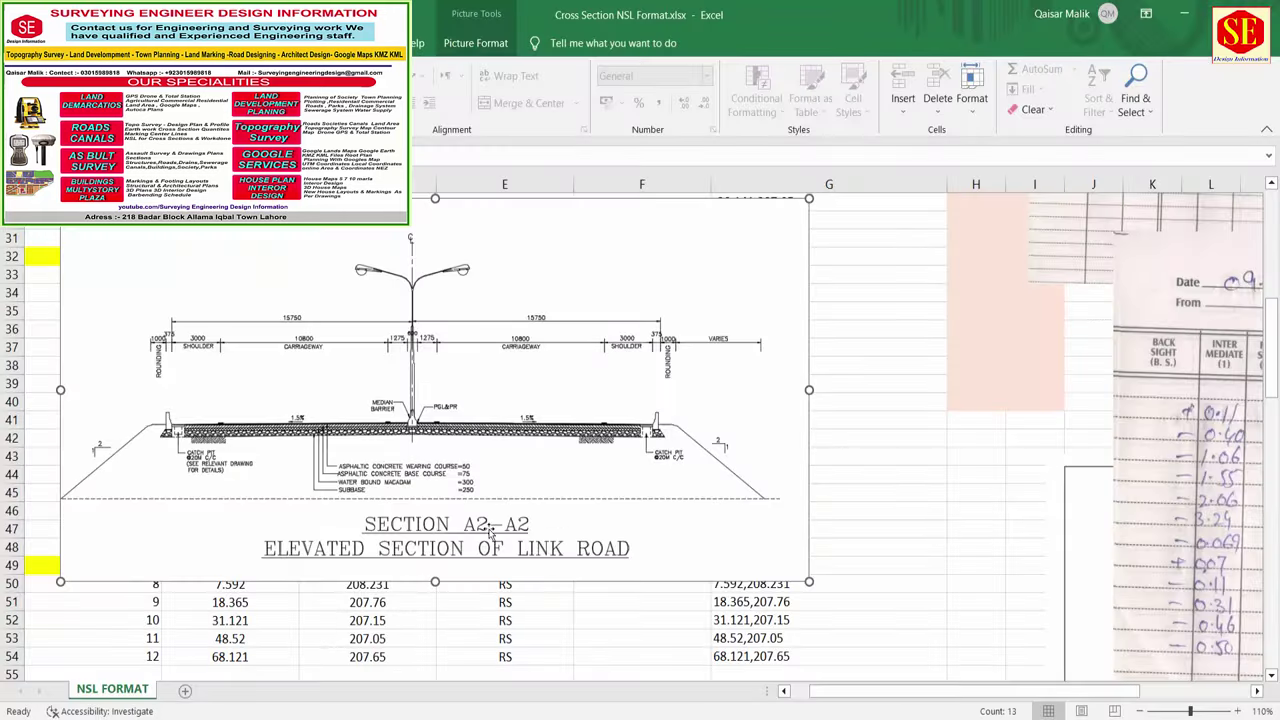
Move the section picture aside and bring the RD 3+700 distance and elevation table into view
mouse_move(521, 385)
left_mouse_down()
mouse_move(931, 405)
mouse_move(1117, 485)
left_mouse_up()
scroll(537, 443, "up", 5)
scroll(534, 432, "up", 4)
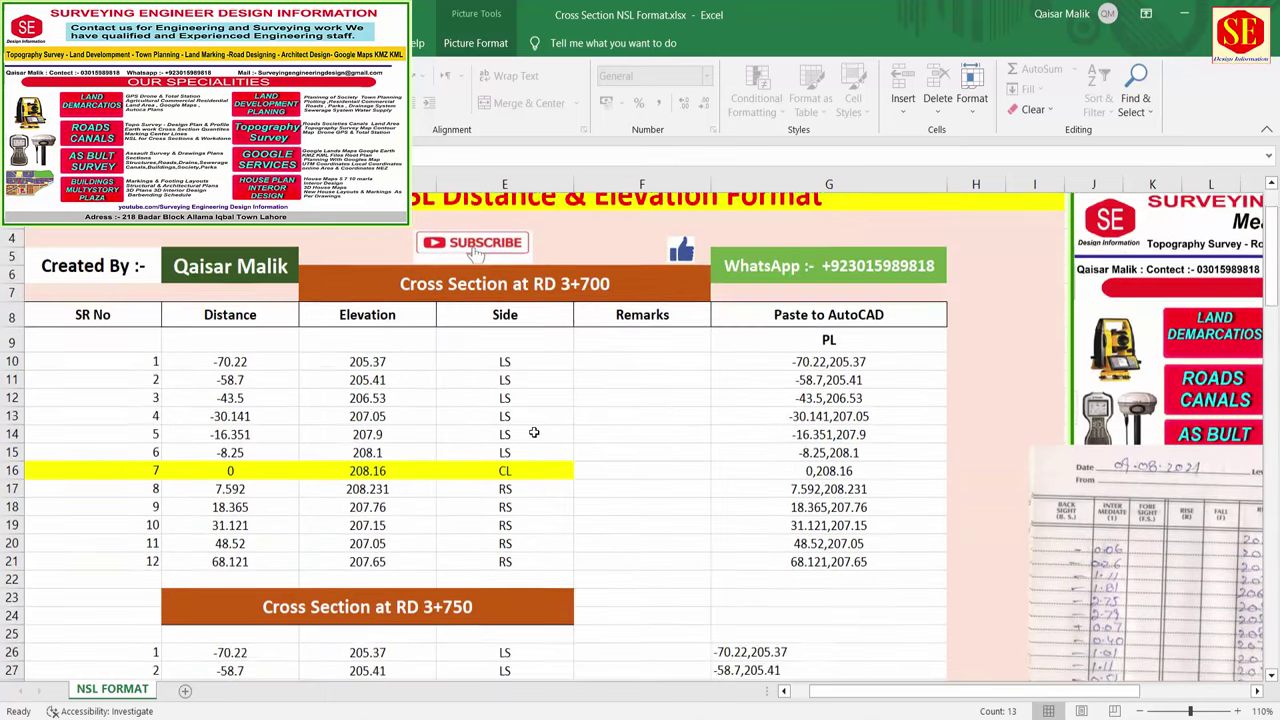
scroll(534, 432, "up", 1)
left_click(490, 308)
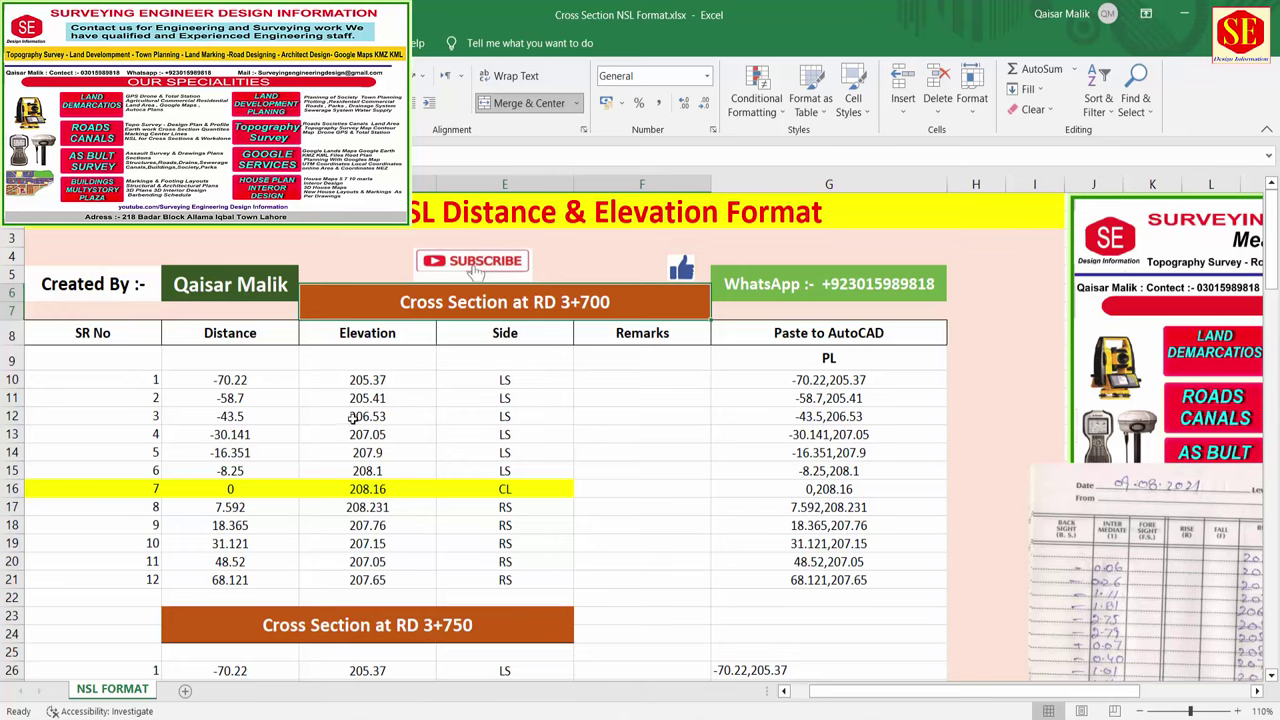
scroll(352, 418, "down", 2)
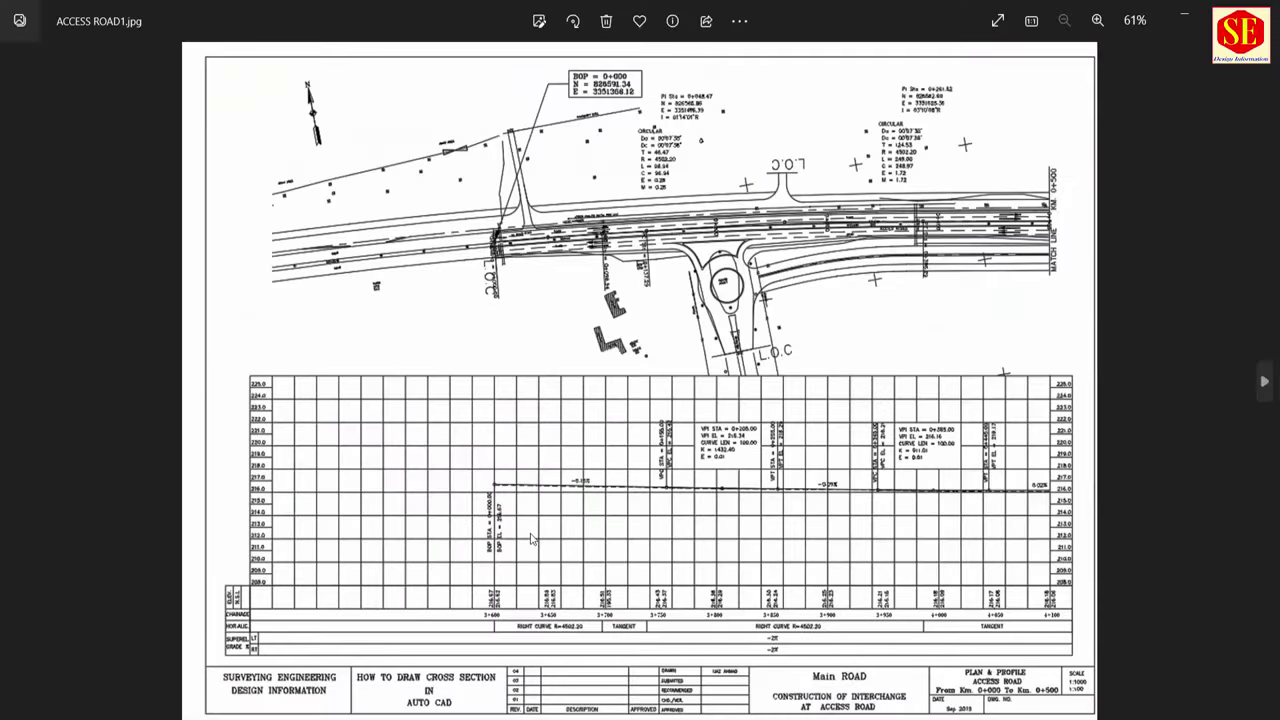
Zoom into ACCESS ROAD1.jpg and study the profile levels and elevation labels for stations 3+600 to 4+100
scroll(525, 622, "up", 5)
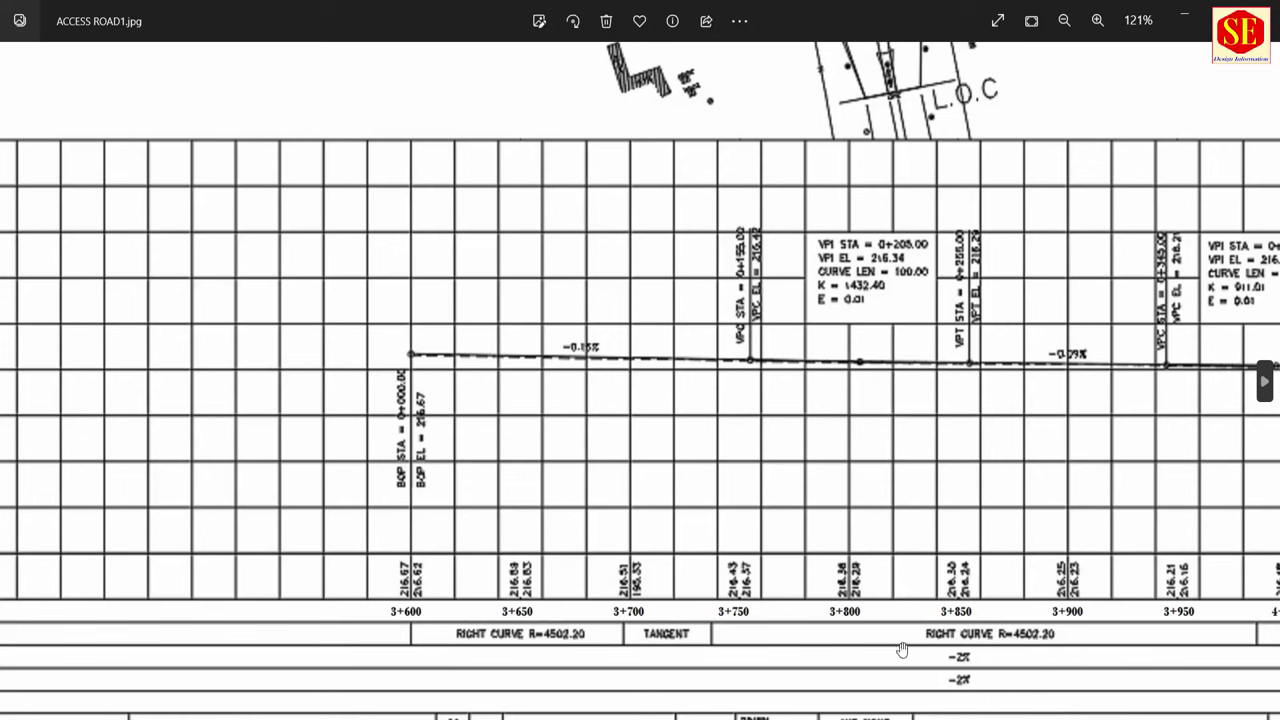
left_click_drag(905, 655, 633, 636)
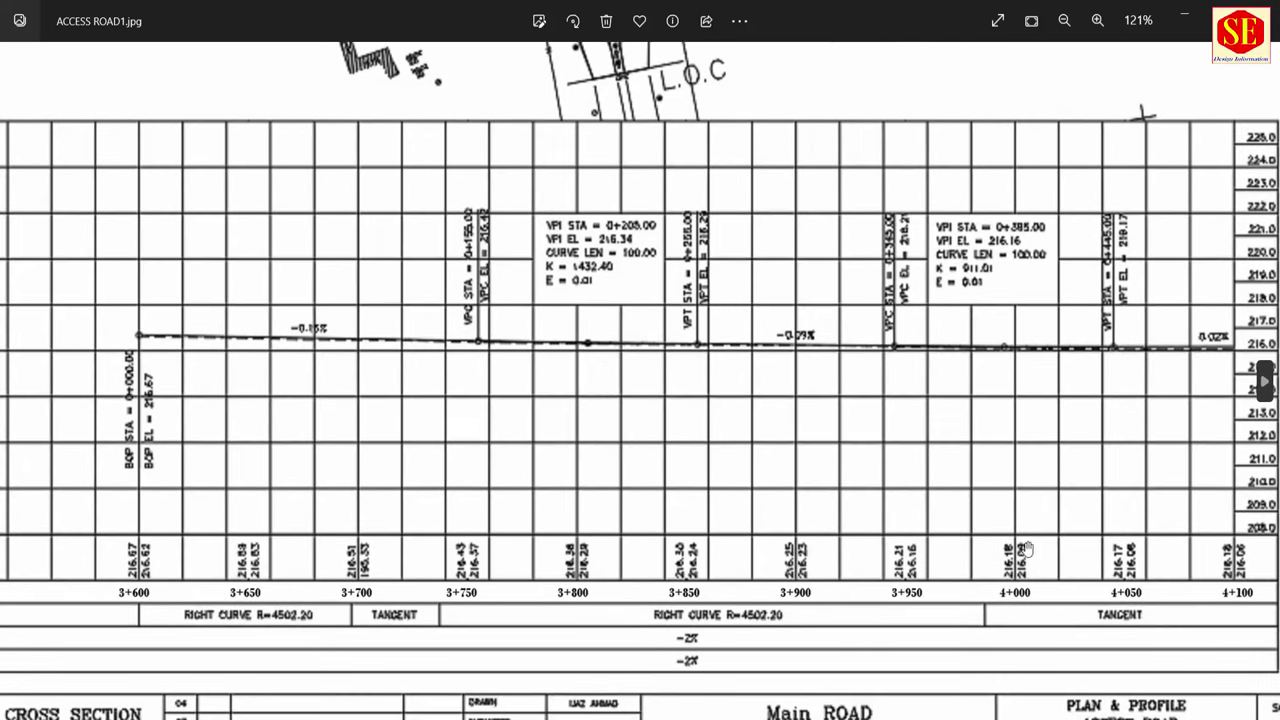
left_click_drag(471, 568, 697, 571)
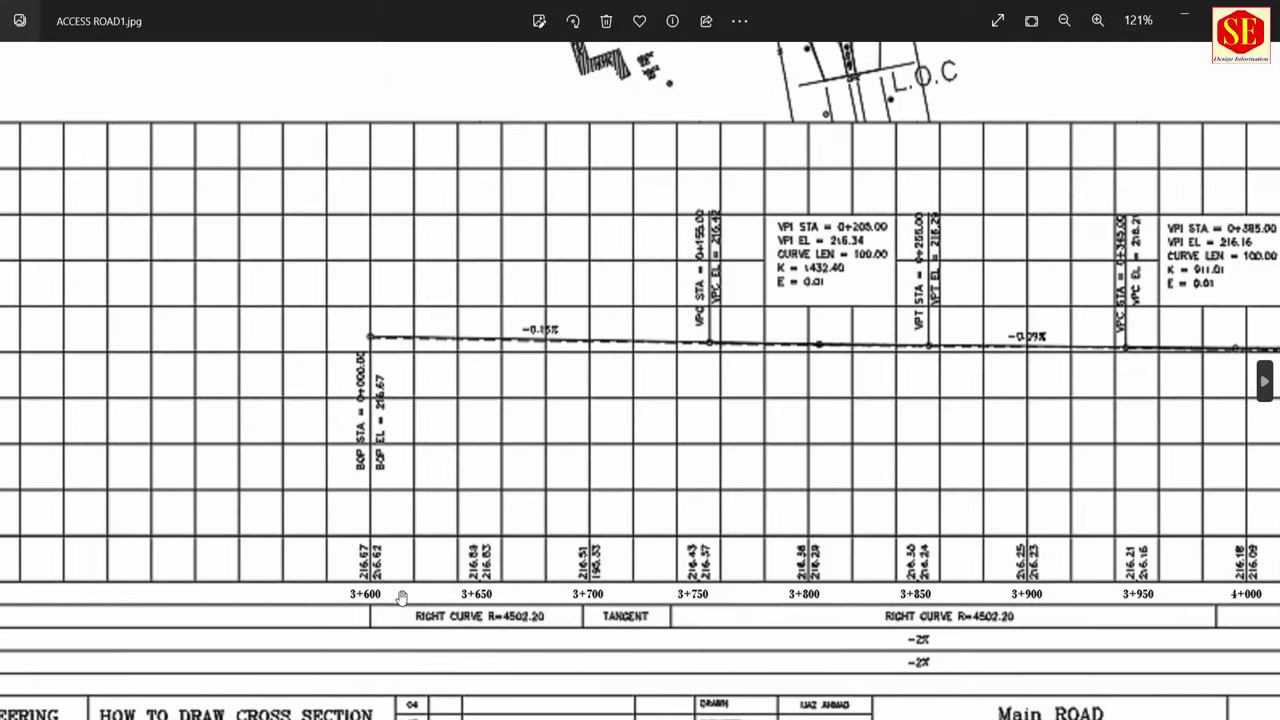
left_click_drag(401, 599, 643, 605)
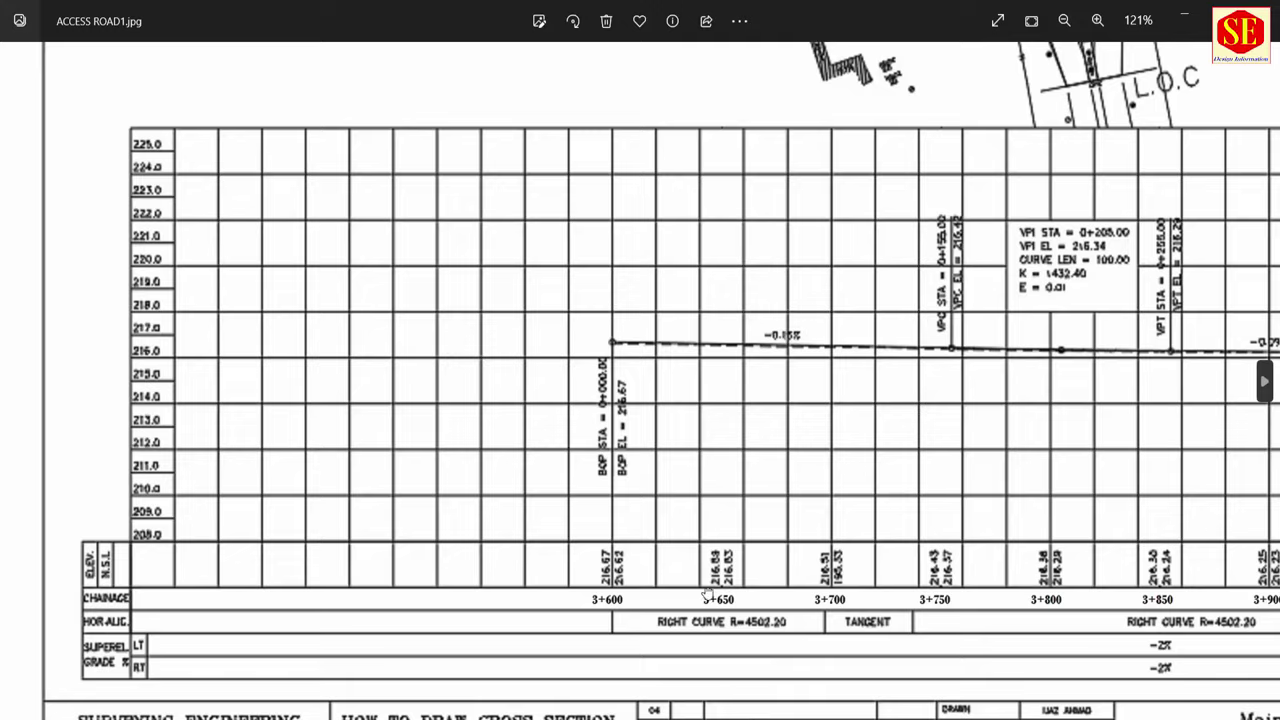
left_click_drag(707, 595, 590, 575)
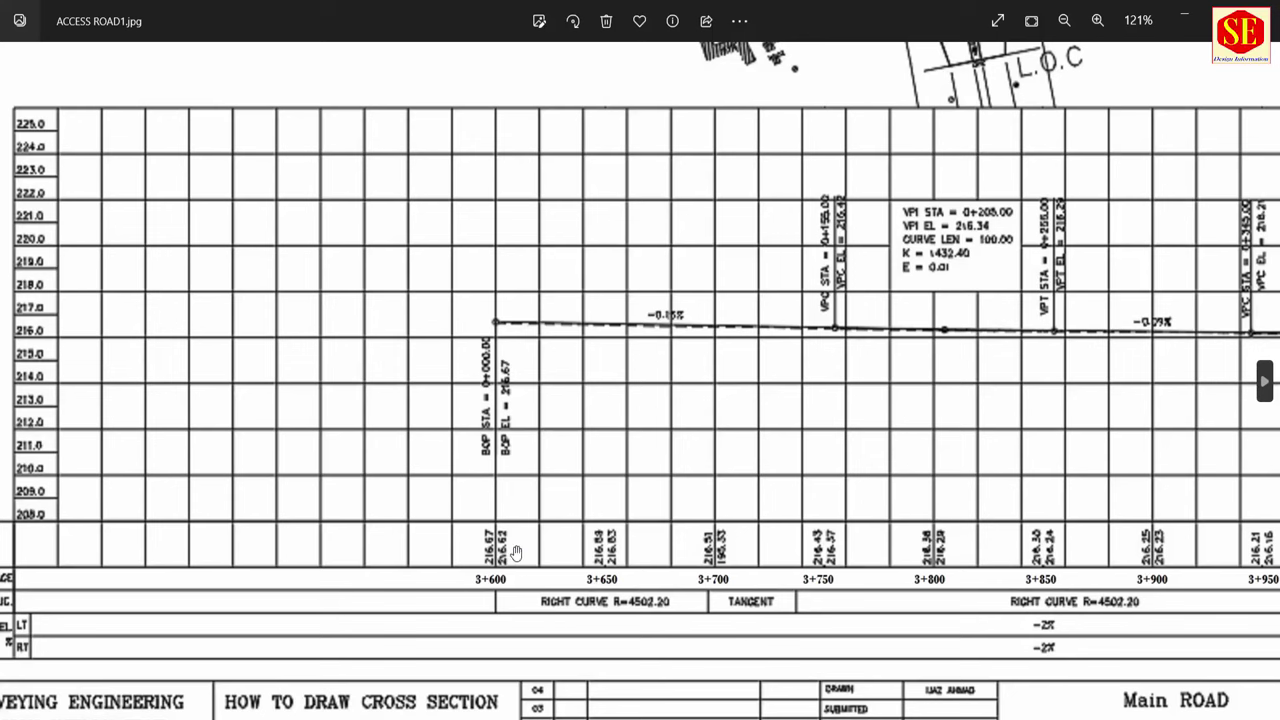
left_click_drag(708, 601, 650, 590)
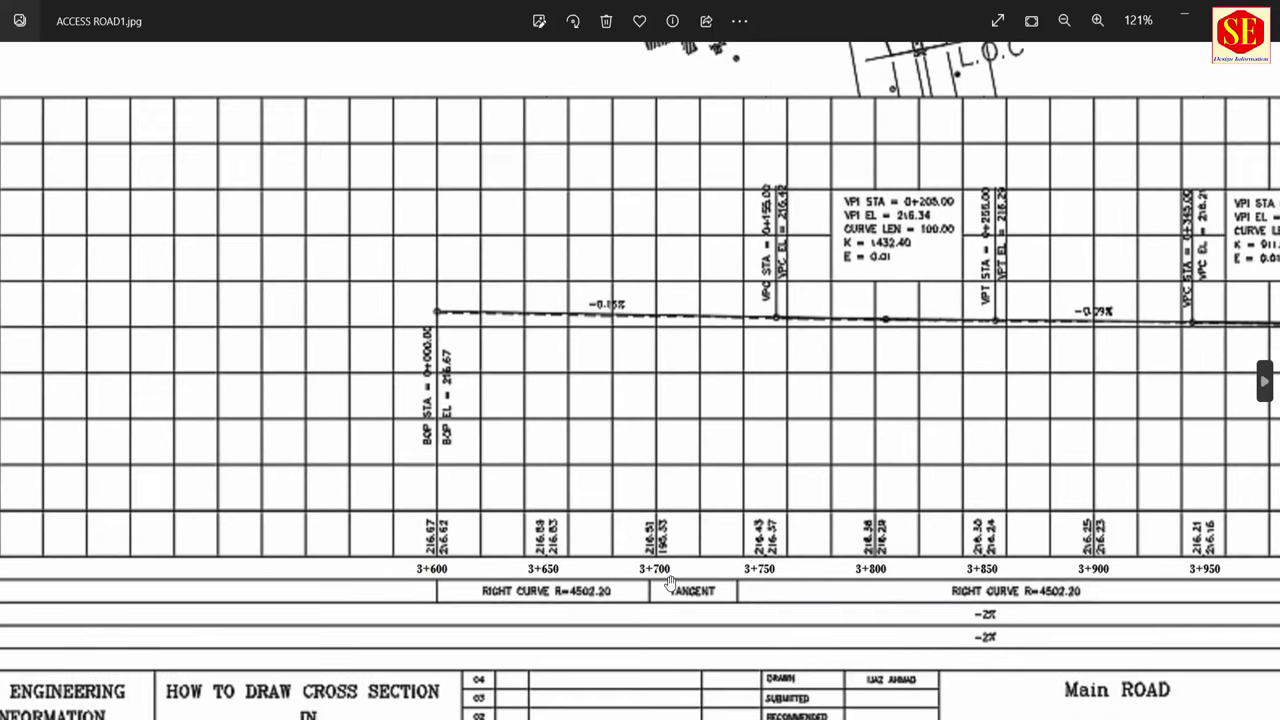
left_click_drag(686, 540, 687, 504)
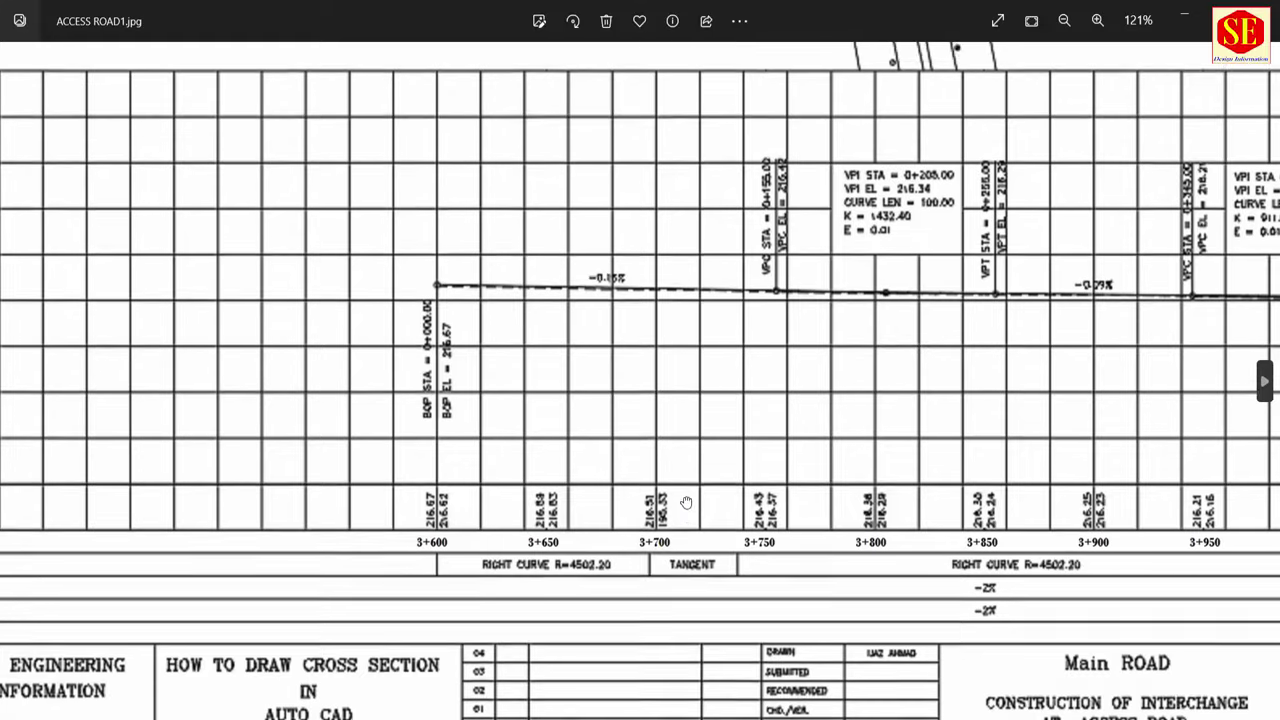
scroll(683, 522, "up", 1)
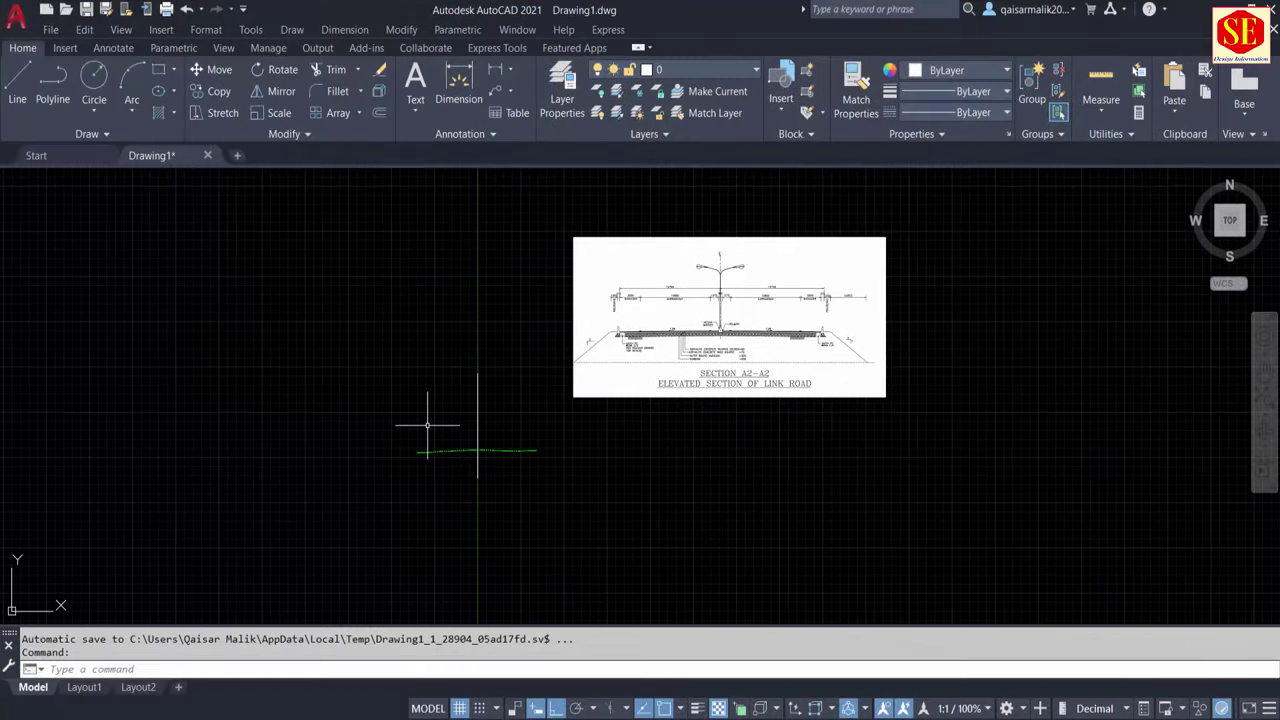
Draw a horizontal polyline starting at 0,216.51 as the road reference level
type("pl")
key("Return")
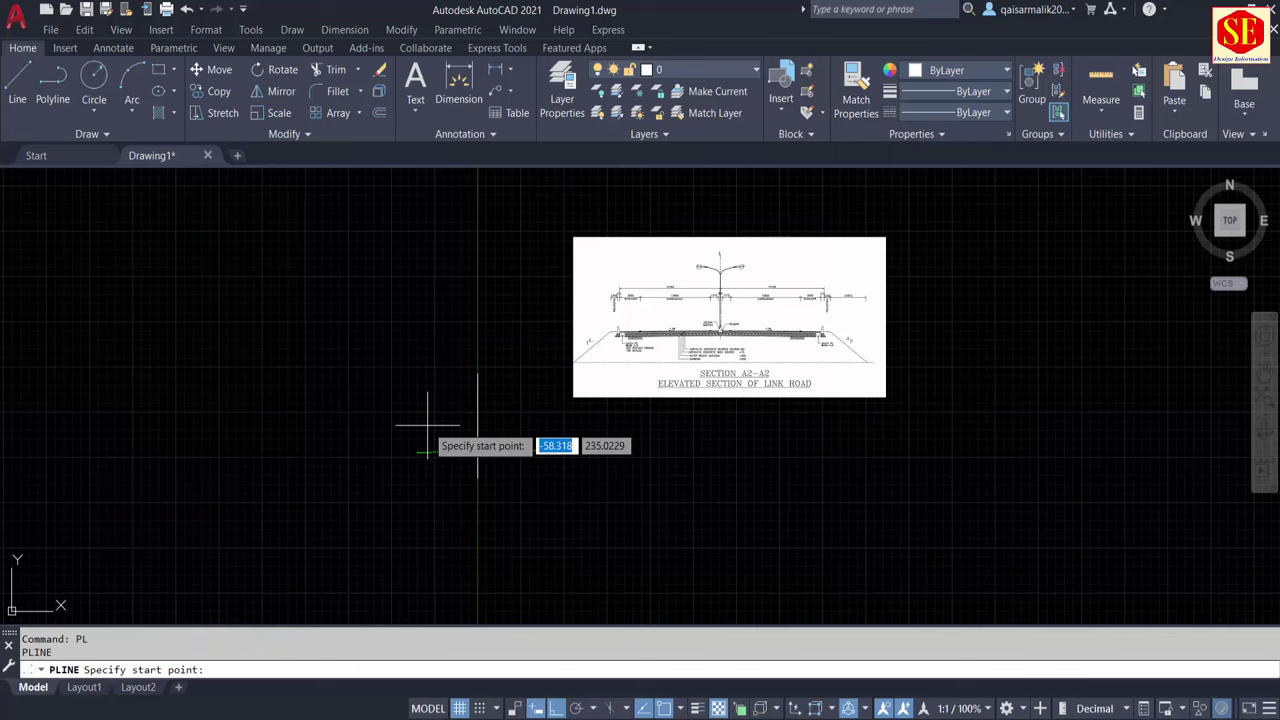
type("0")
key("Tab")
type("21")
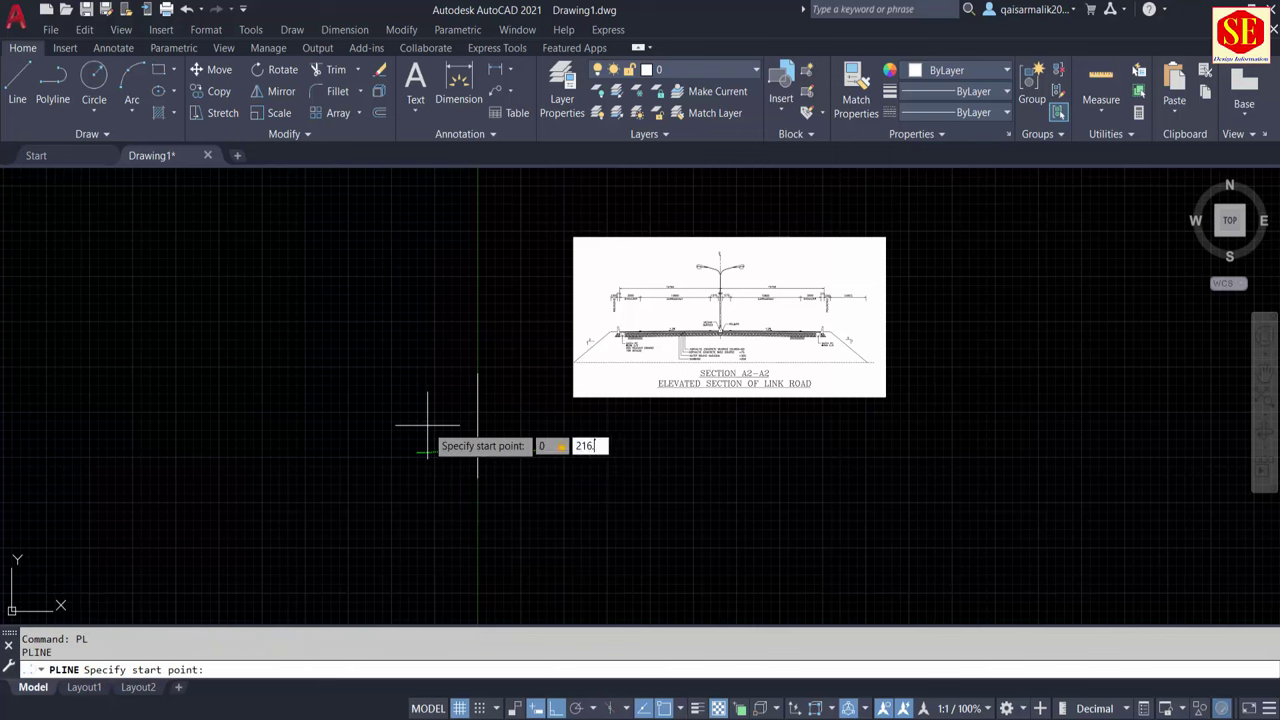
key("Return")
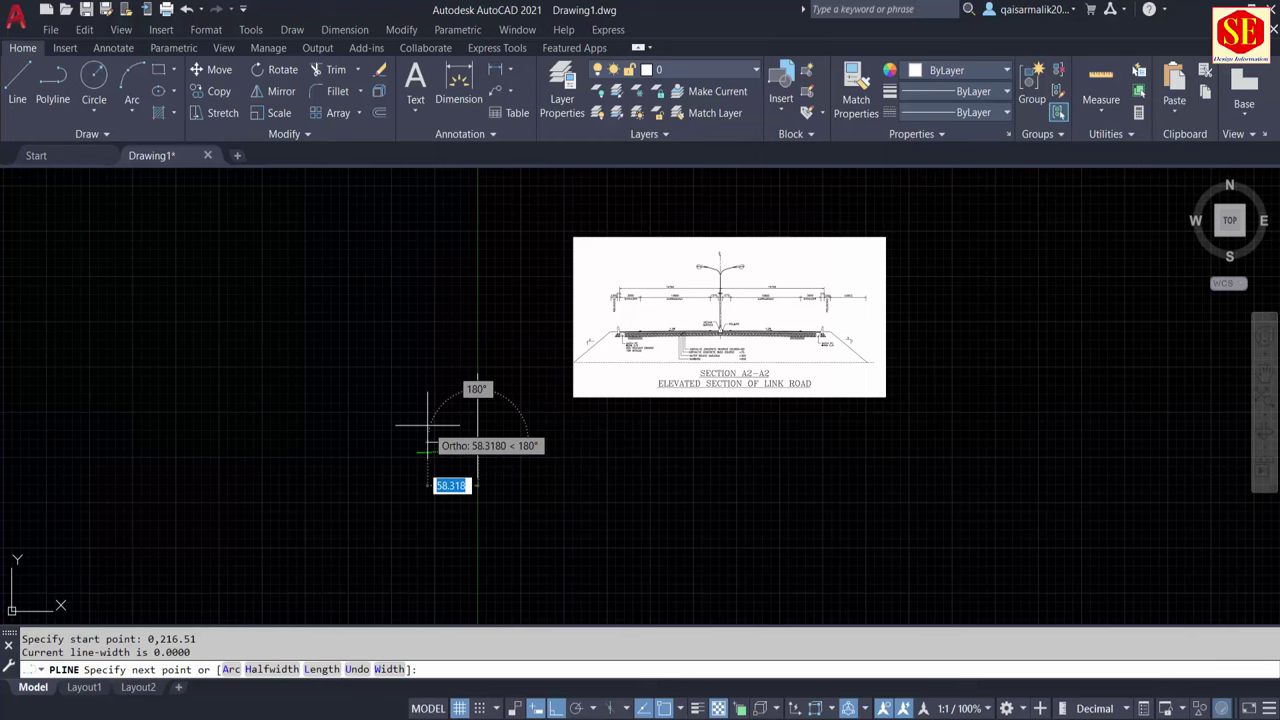
scroll(552, 441, "up", 2)
scroll(552, 441, "up", 2)
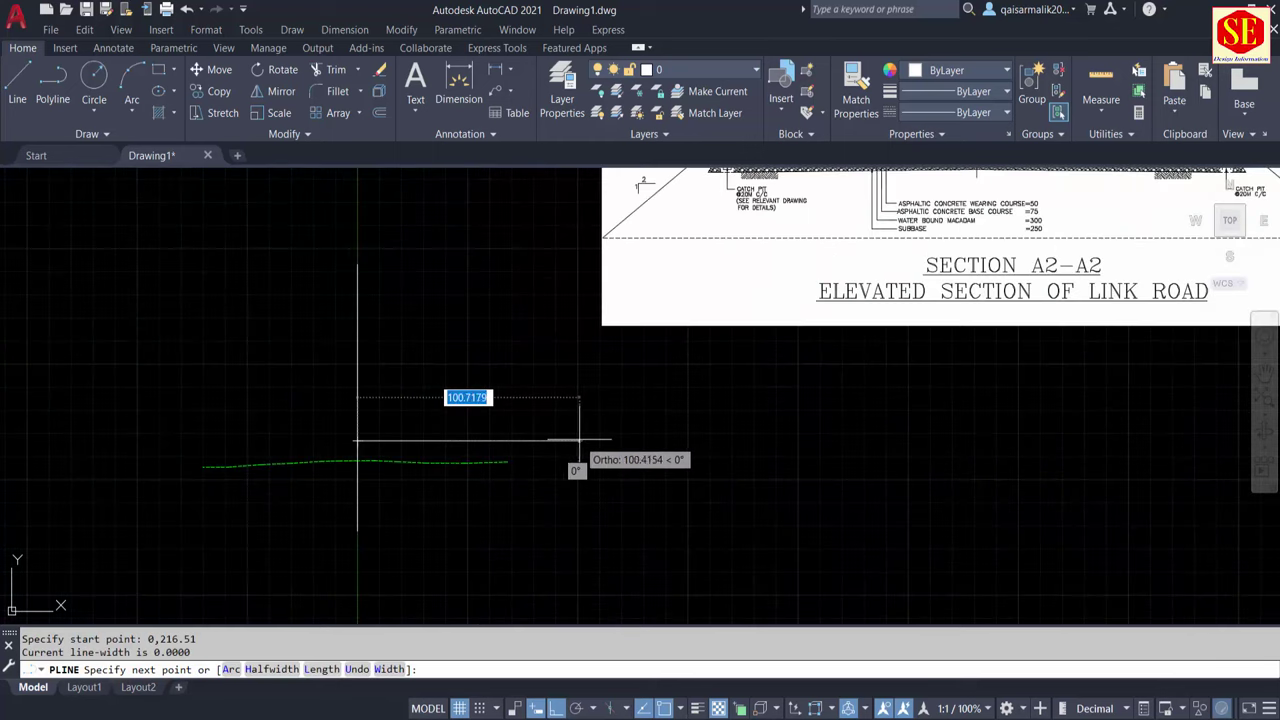
left_click(580, 441)
key("Escape")
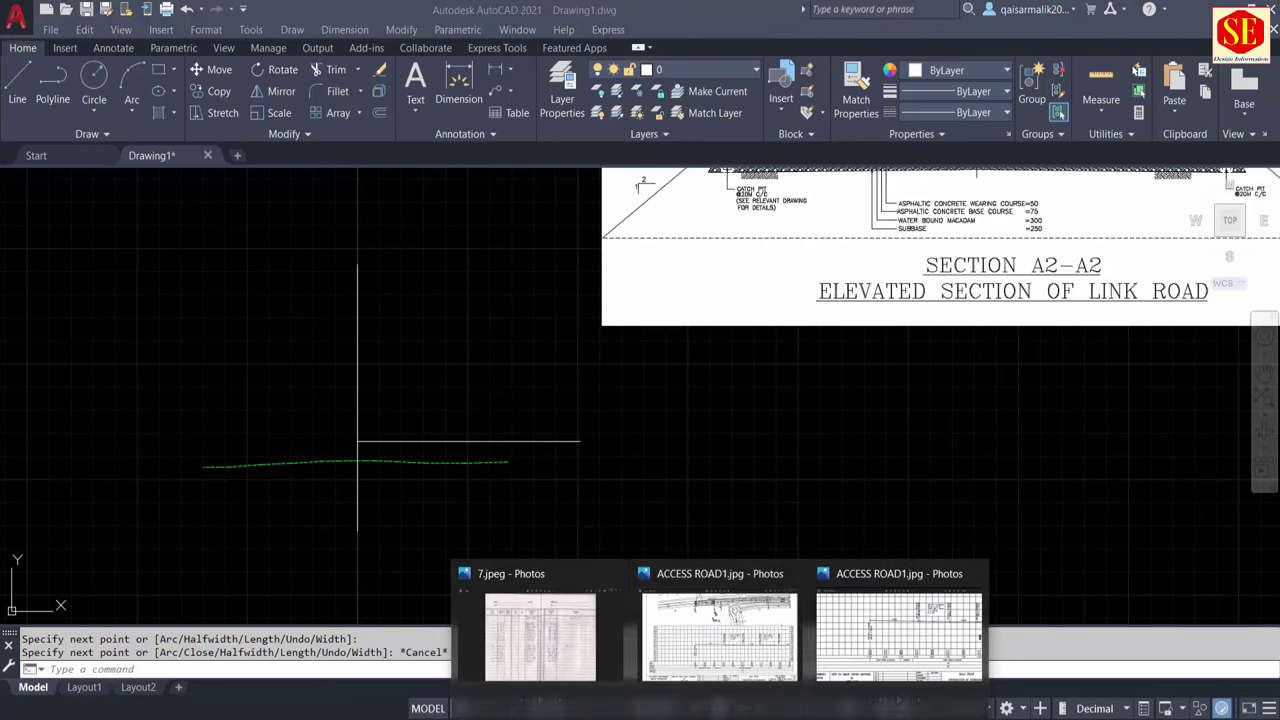
Recheck the ACCESS ROAD1 profile image, then return to the AutoCAD drawing
left_click(900, 674)
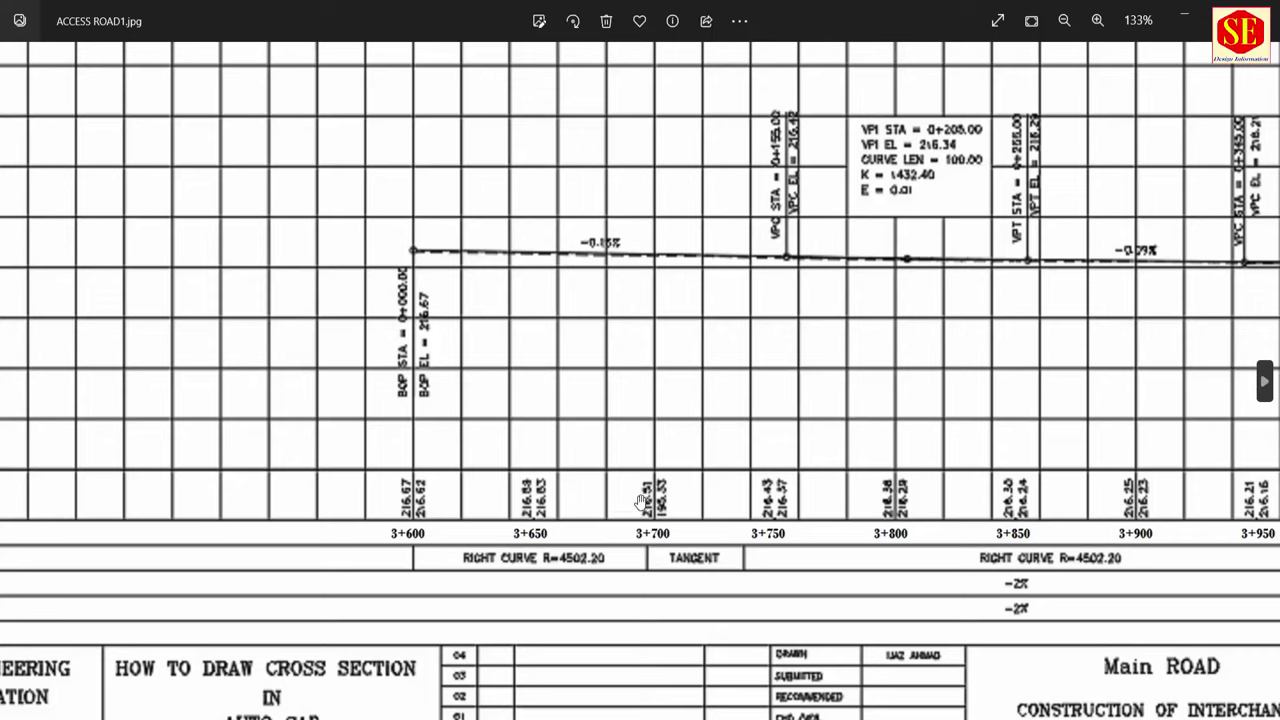
scroll(644, 500, "down", 2)
scroll(646, 515, "down", 1)
scroll(648, 537, "down", 1)
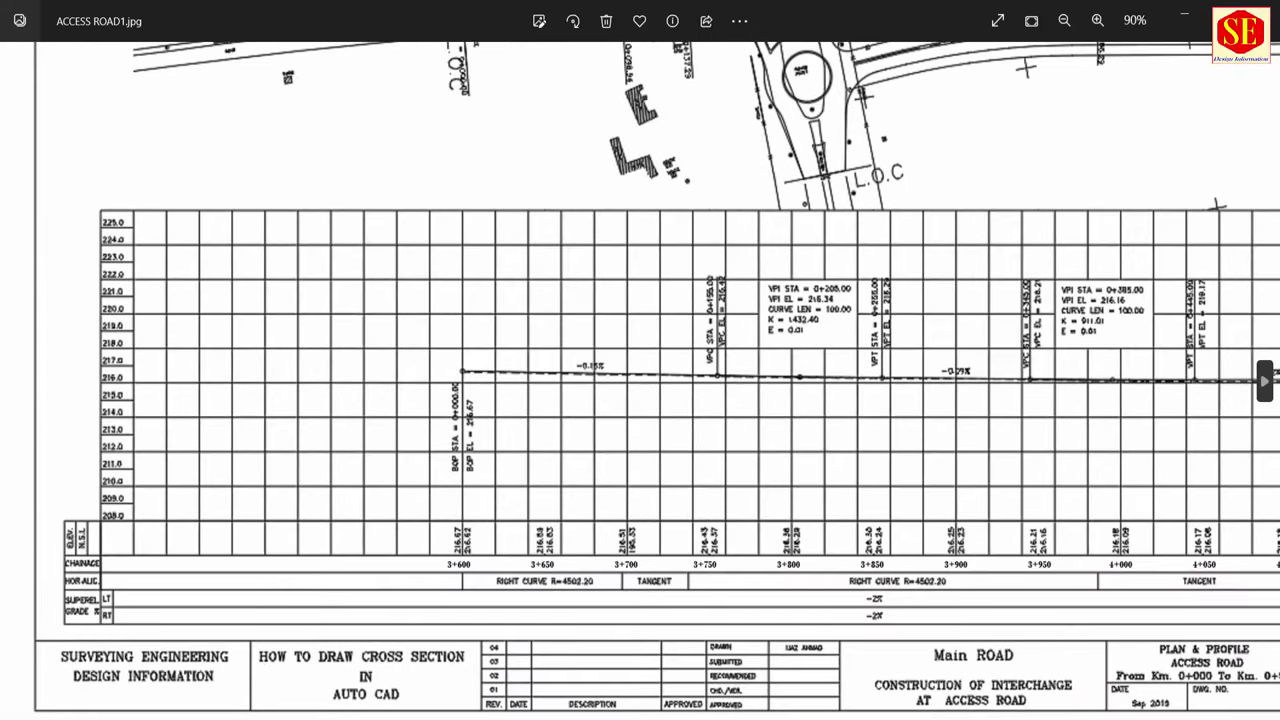
key("alt+Tab")
scroll(380, 442, "up", 5)
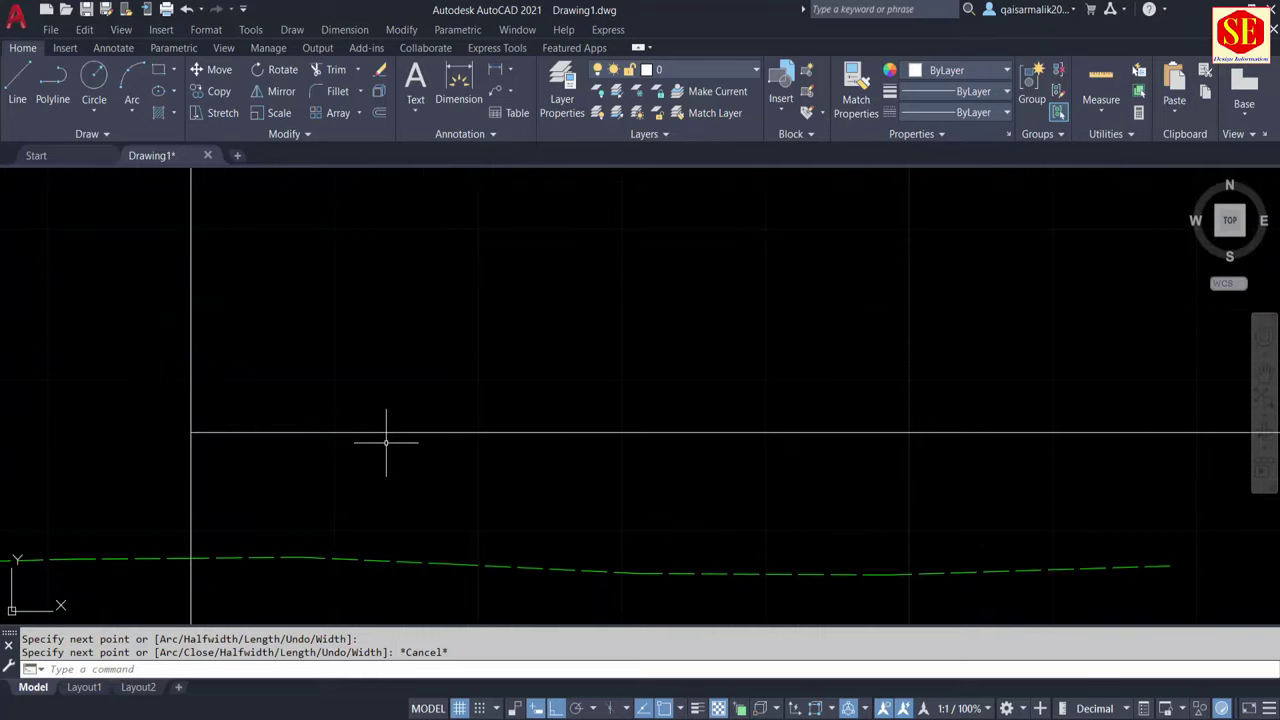
type("ID")
key("Return")
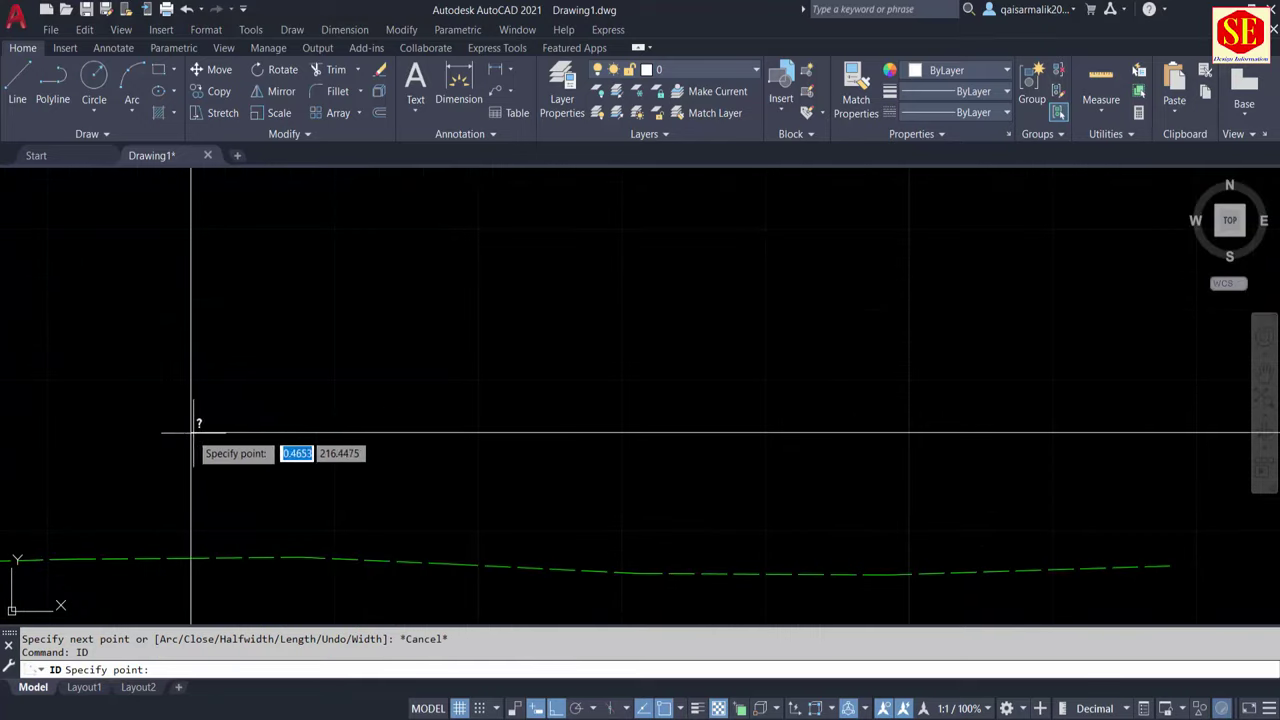
left_click(188, 434)
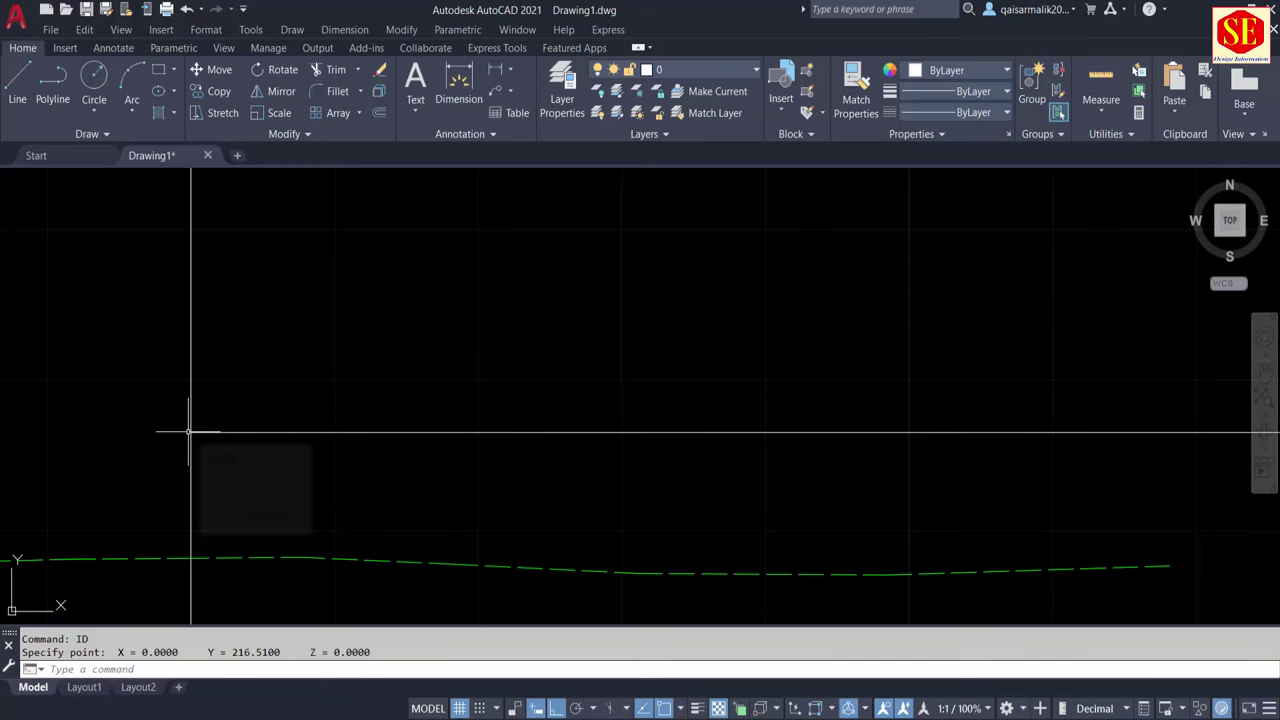
left_click(189, 432)
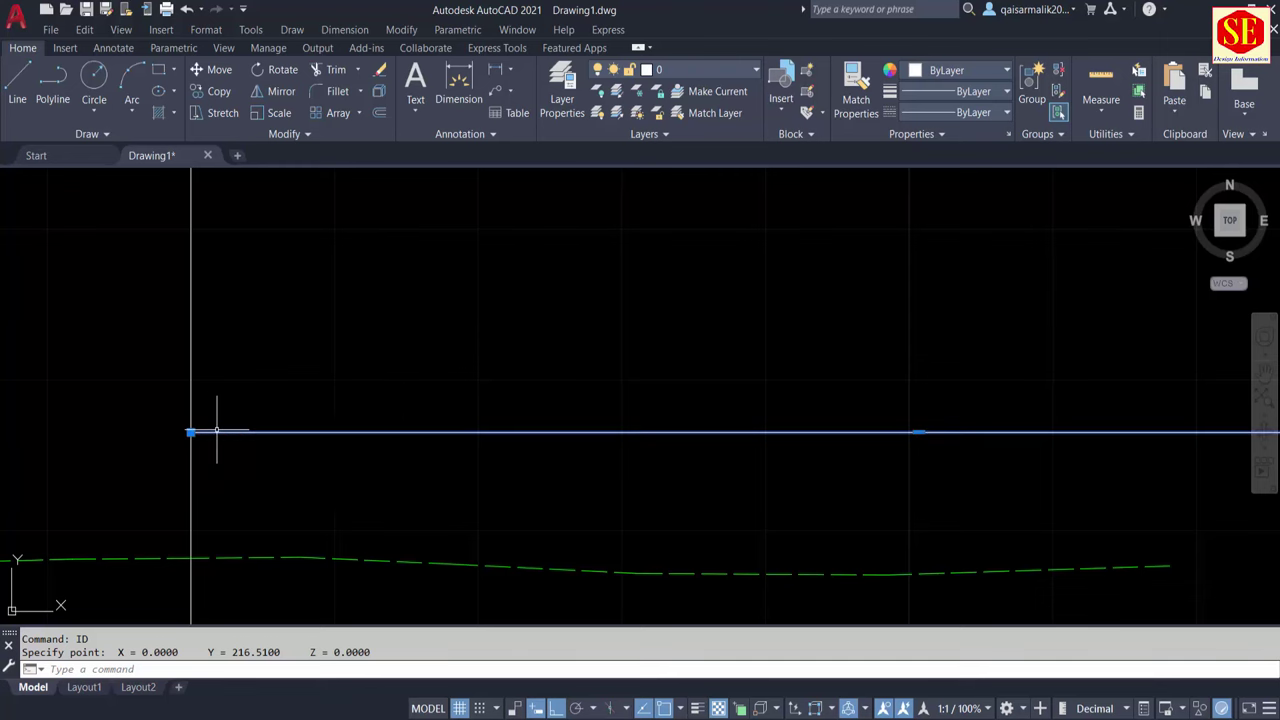
scroll(379, 308, "down", 4)
middle_click_drag(380, 338, 451, 468)
key("Escape")
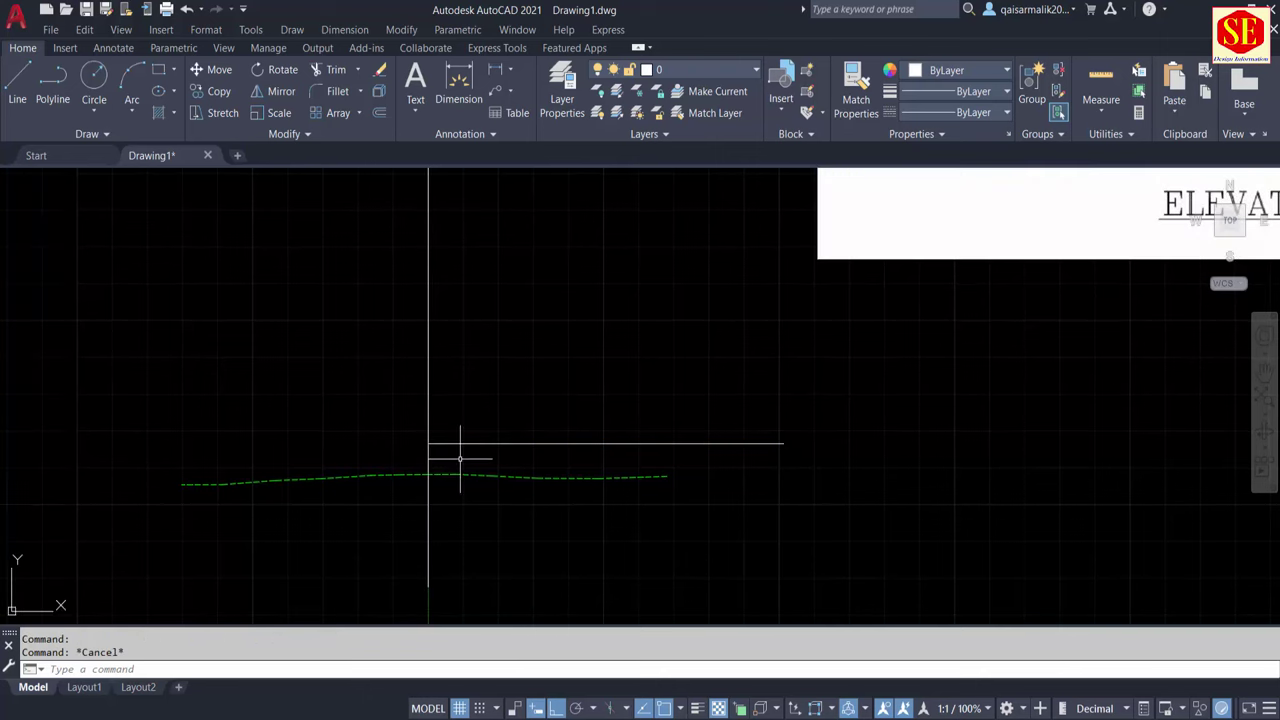
scroll(439, 457, "up", 2)
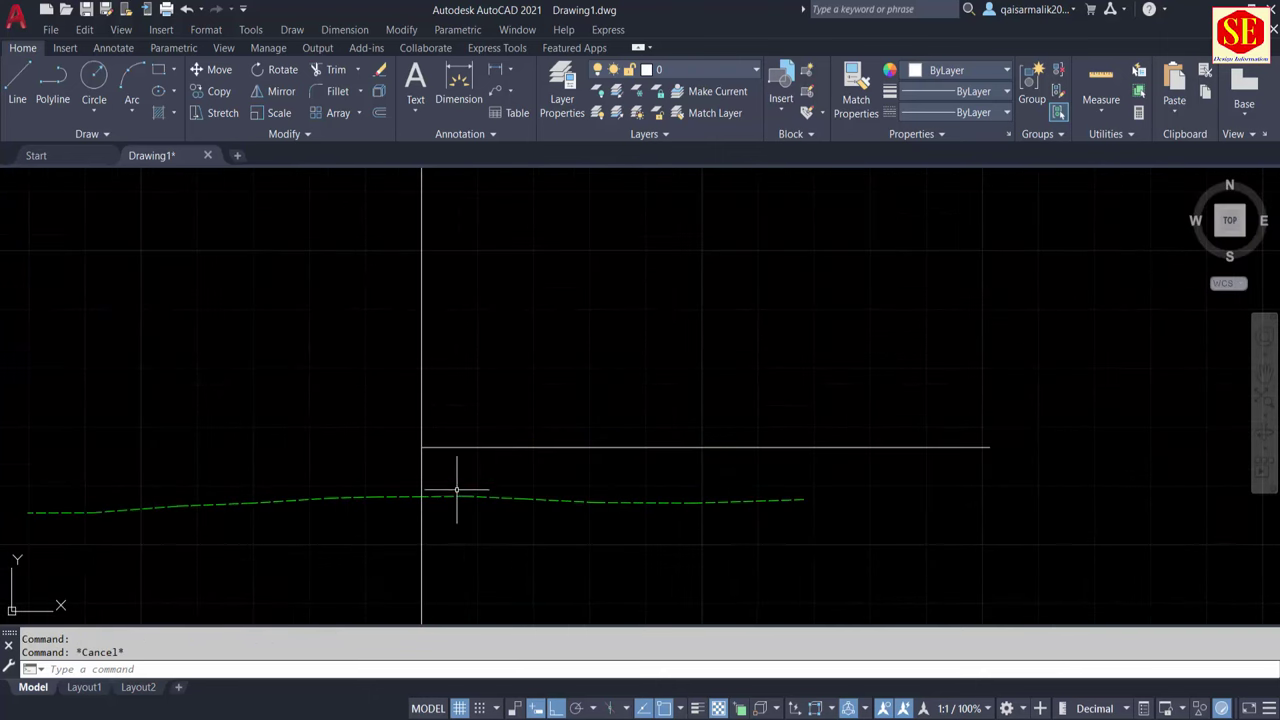
scroll(466, 456, "down", 2)
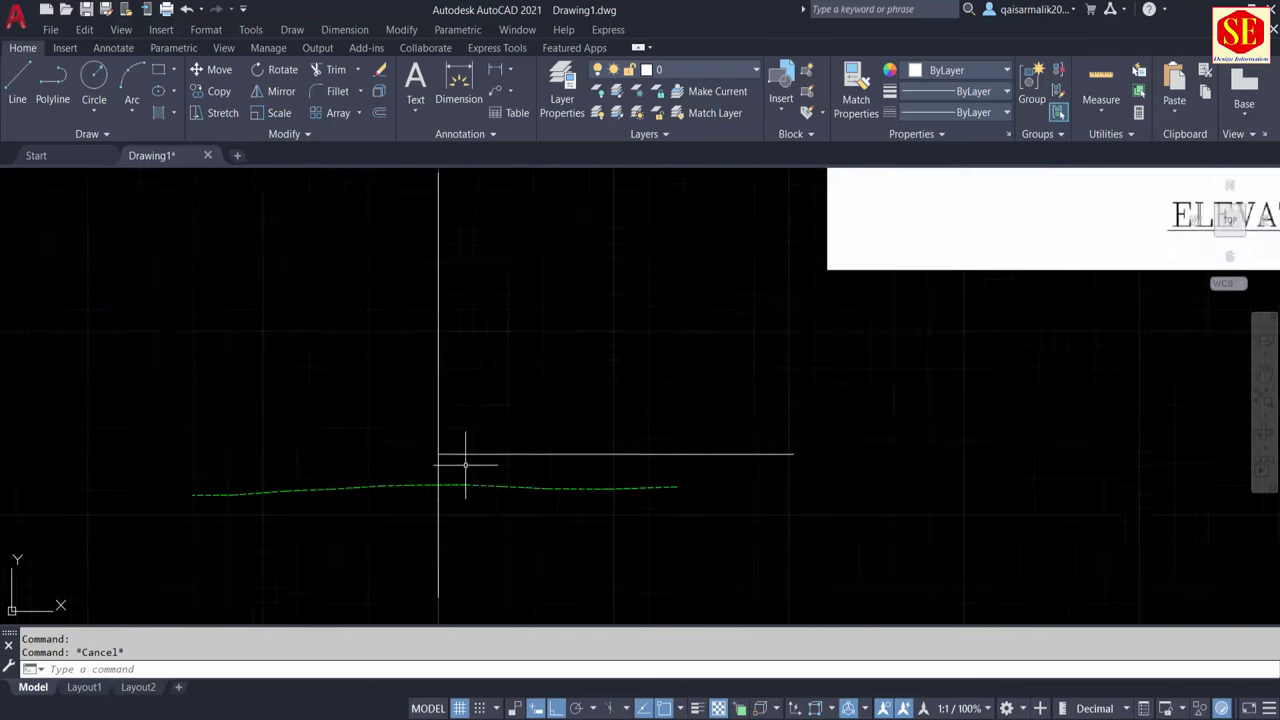
scroll(470, 458, "down", 4)
scroll(505, 474, "up", 4)
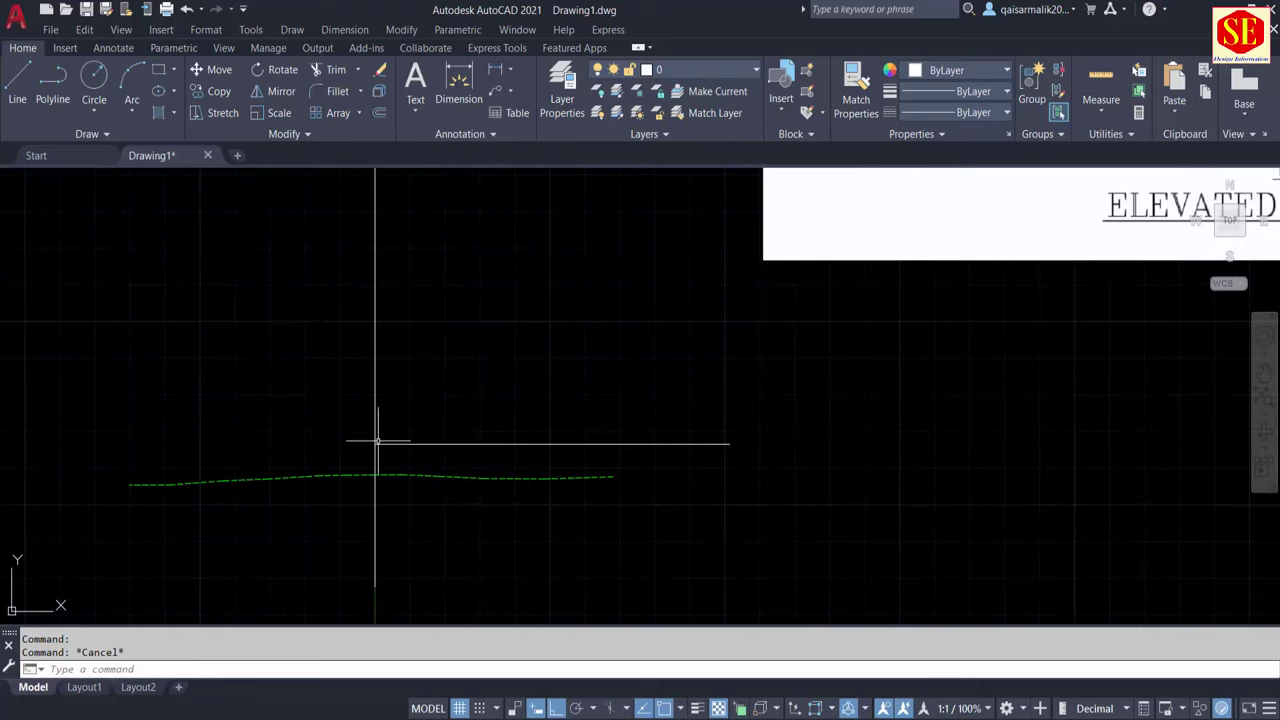
scroll(608, 503, "down", 3)
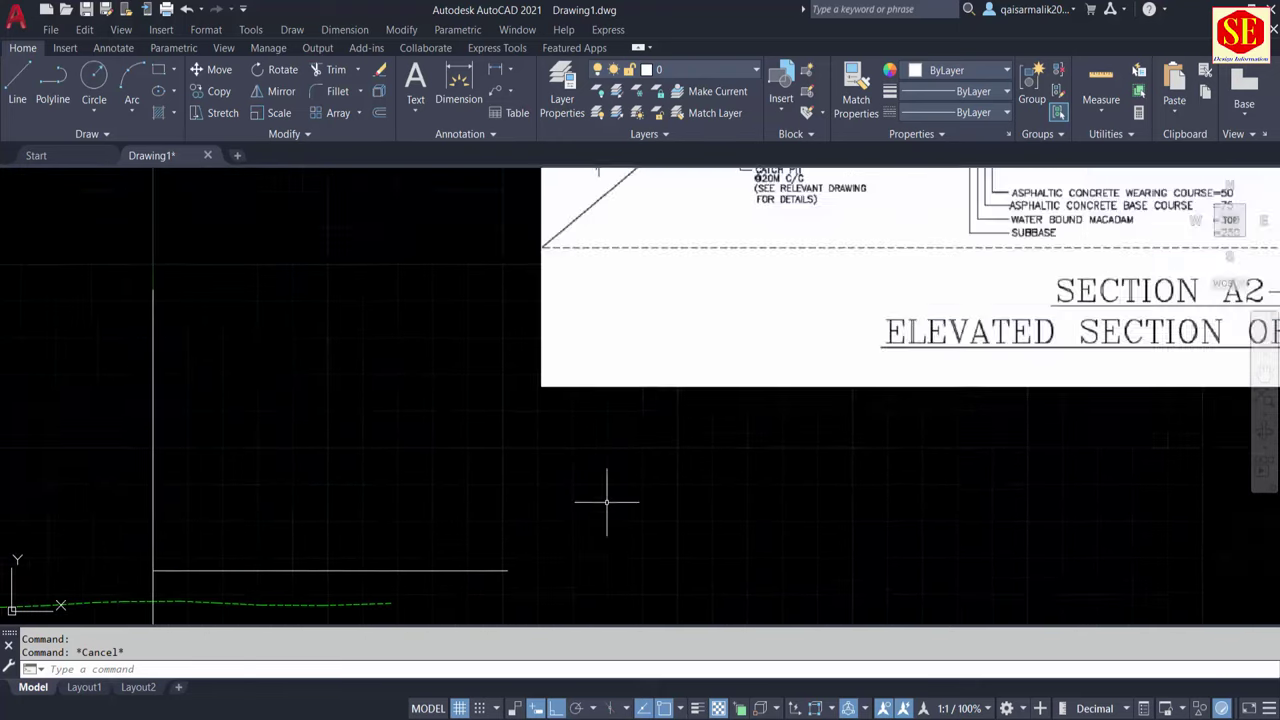
scroll(608, 503, "down", 2)
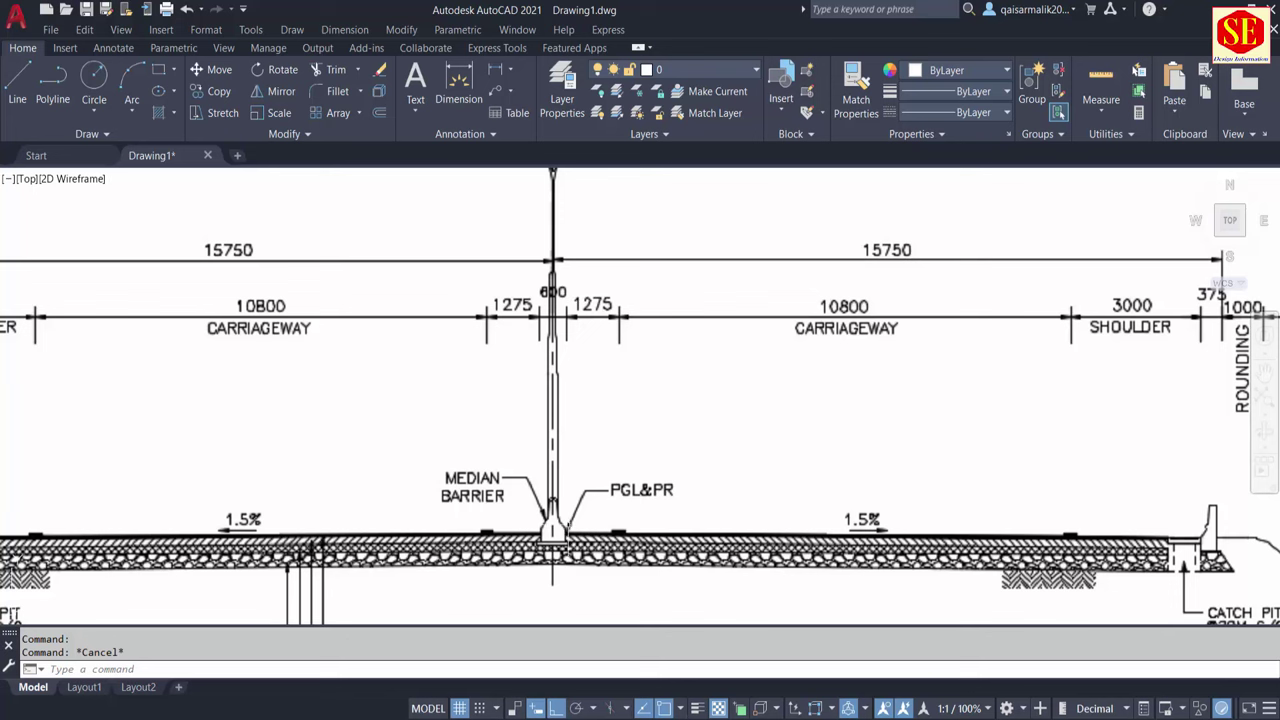
scroll(565, 528, "down", 2)
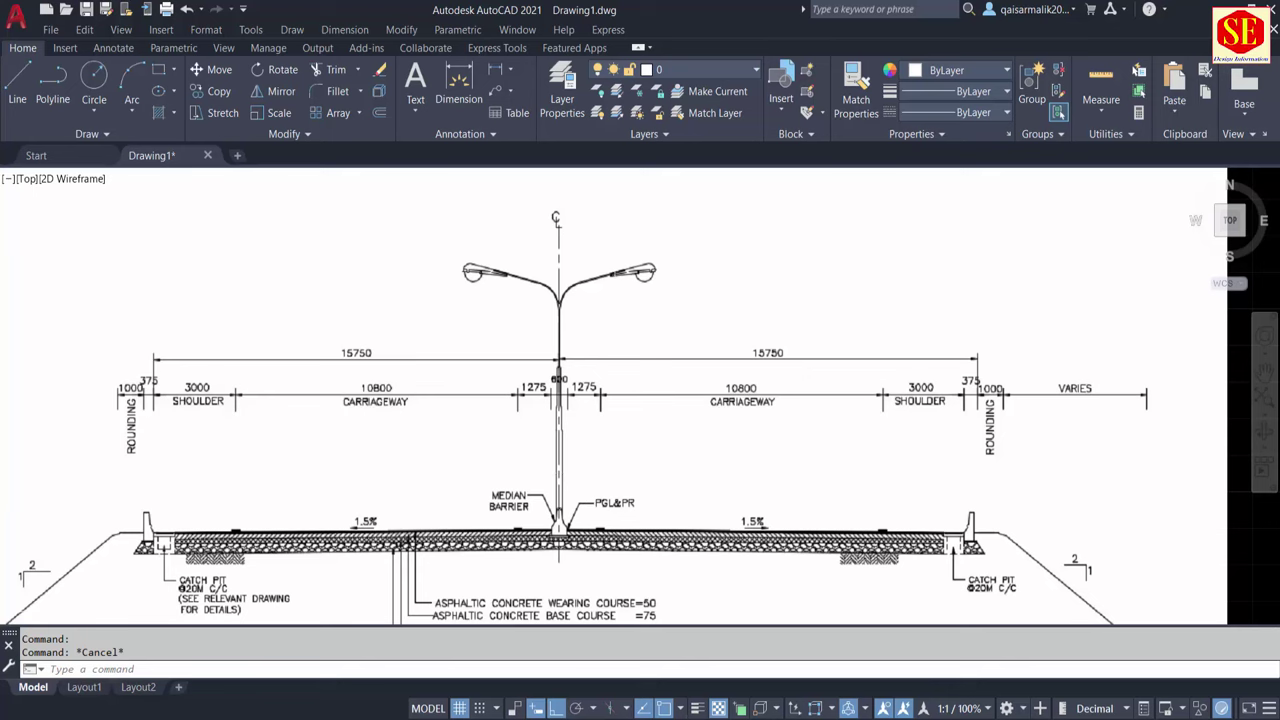
scroll(423, 514, "down", 5)
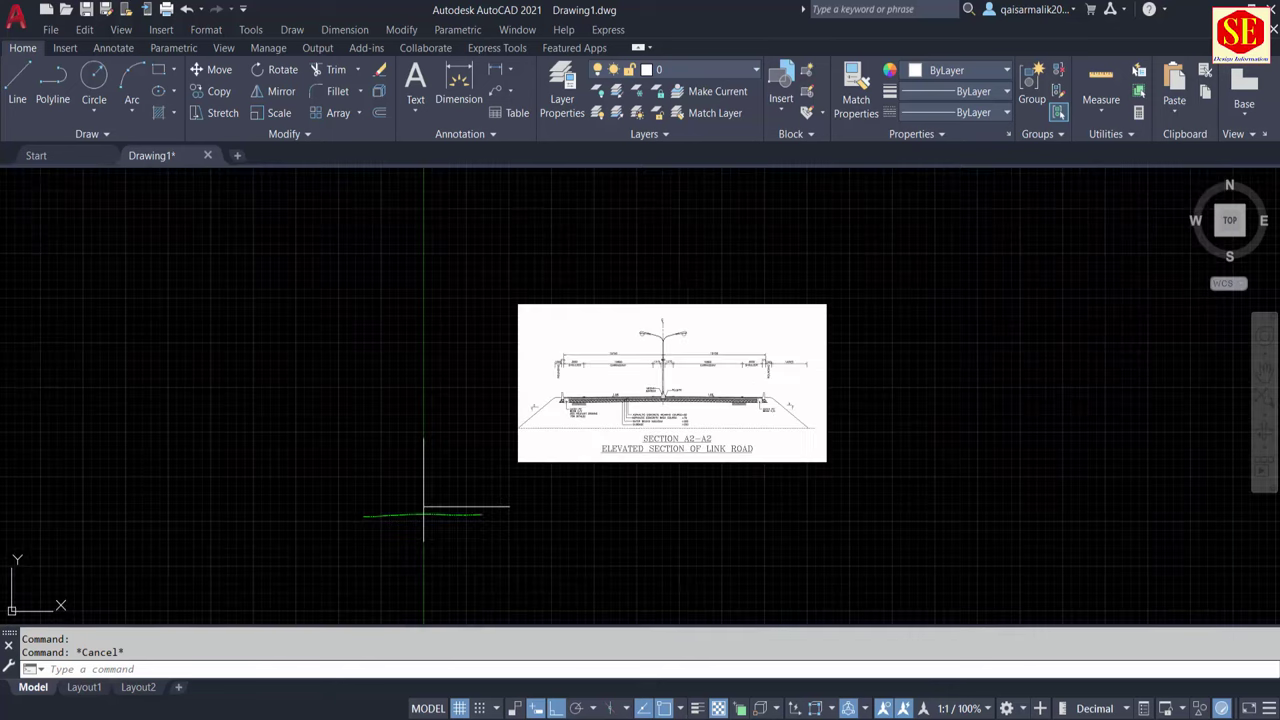
scroll(423, 514, "up", 2)
scroll(603, 240, "up", 2)
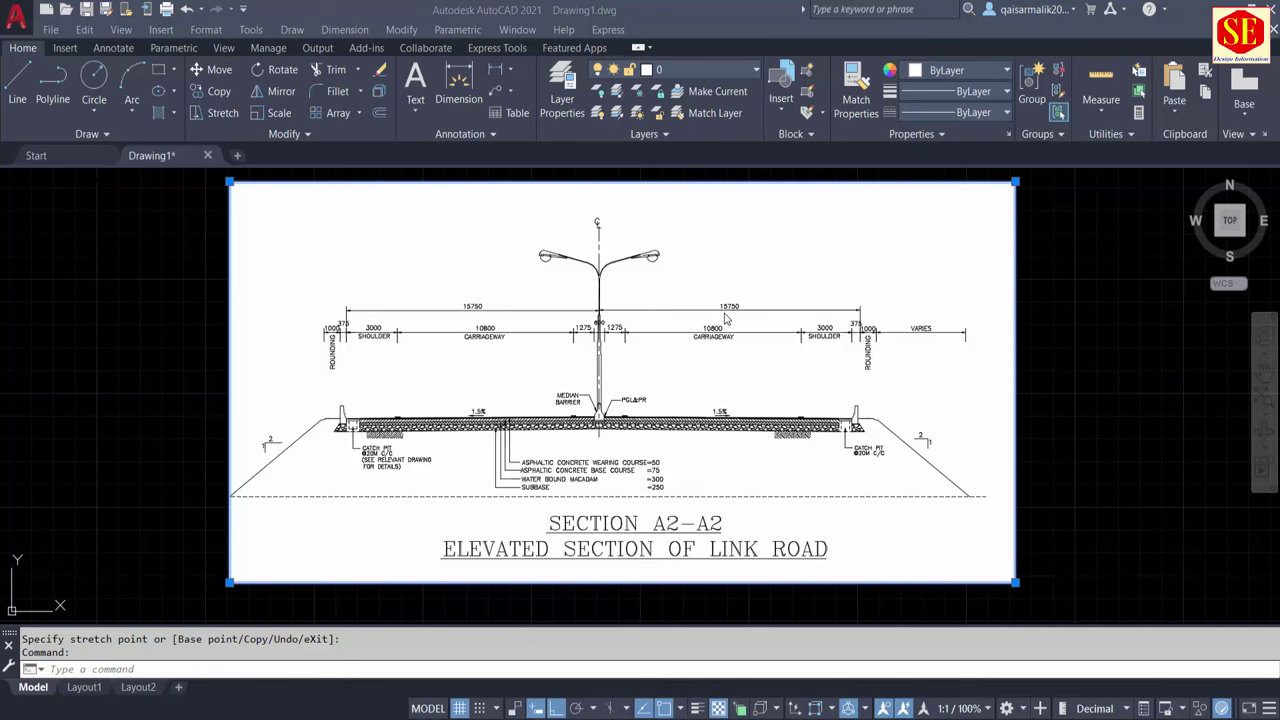
scroll(727, 318, "up", 5)
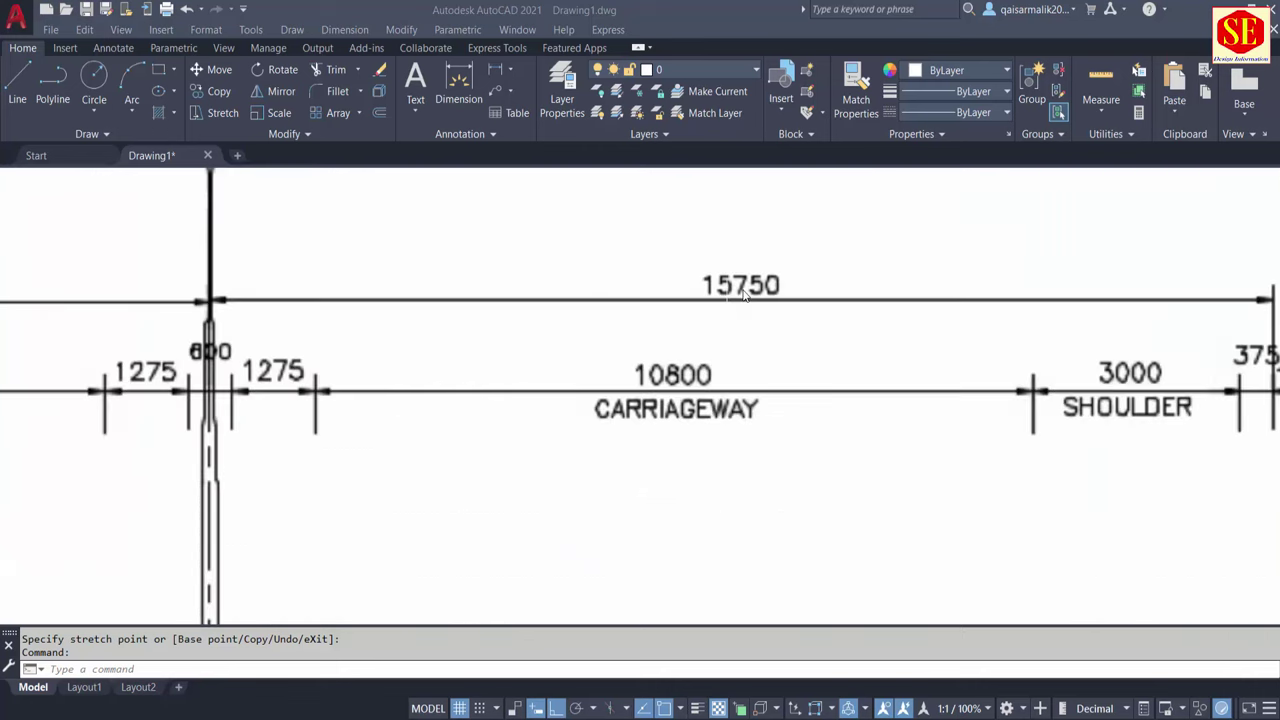
scroll(751, 304, "down", 5)
scroll(543, 414, "down", 5)
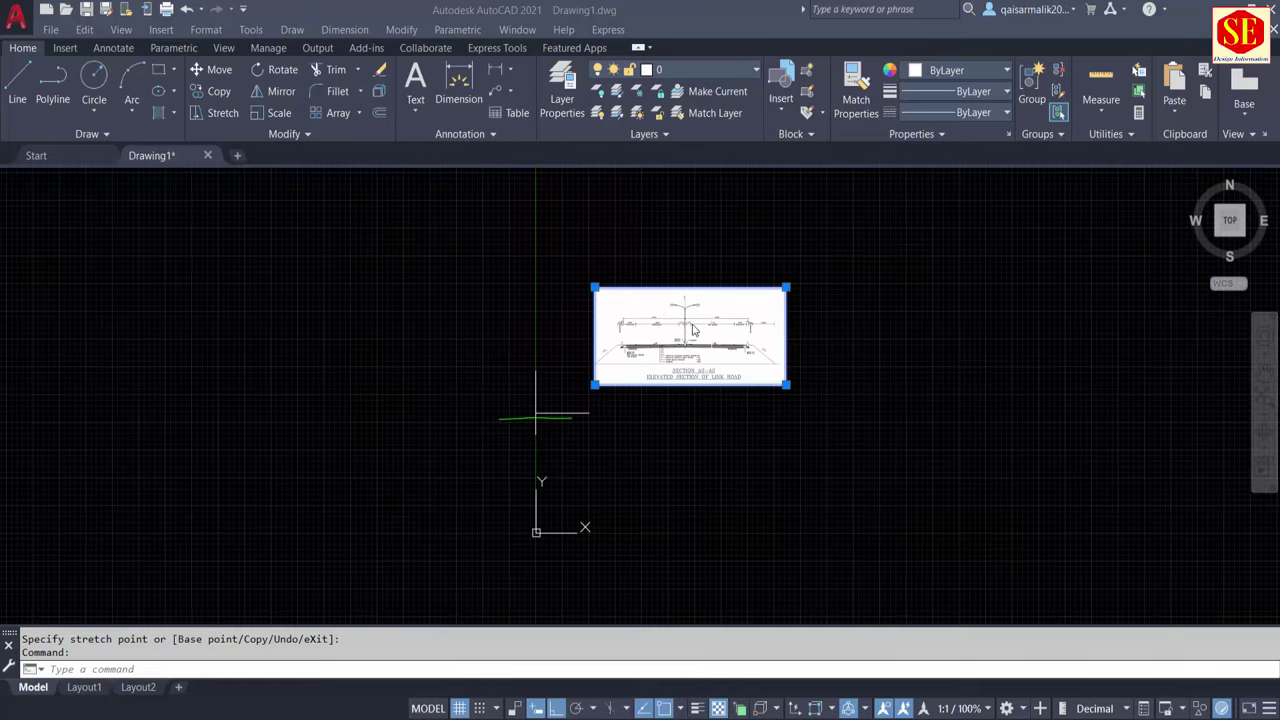
scroll(600, 330, "up", 6)
scroll(592, 325, "up", 4)
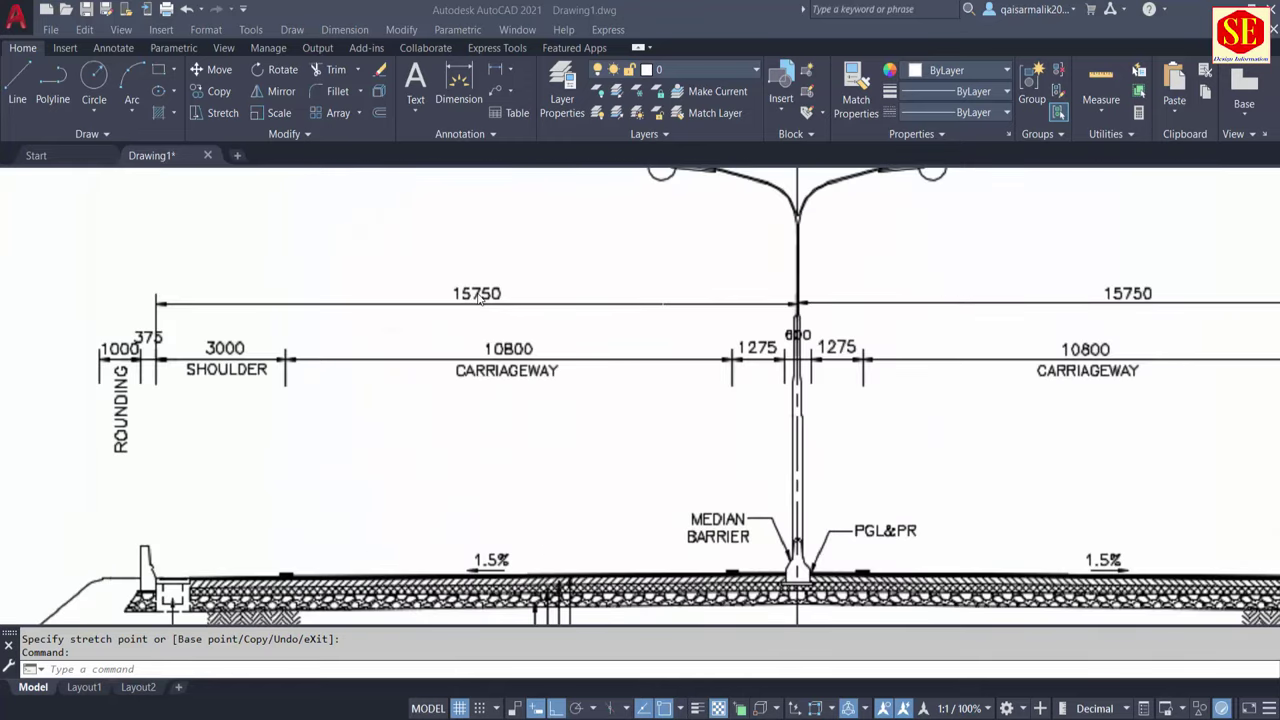
scroll(480, 298, "down", 5)
middle_click_drag(214, 486, 323, 438)
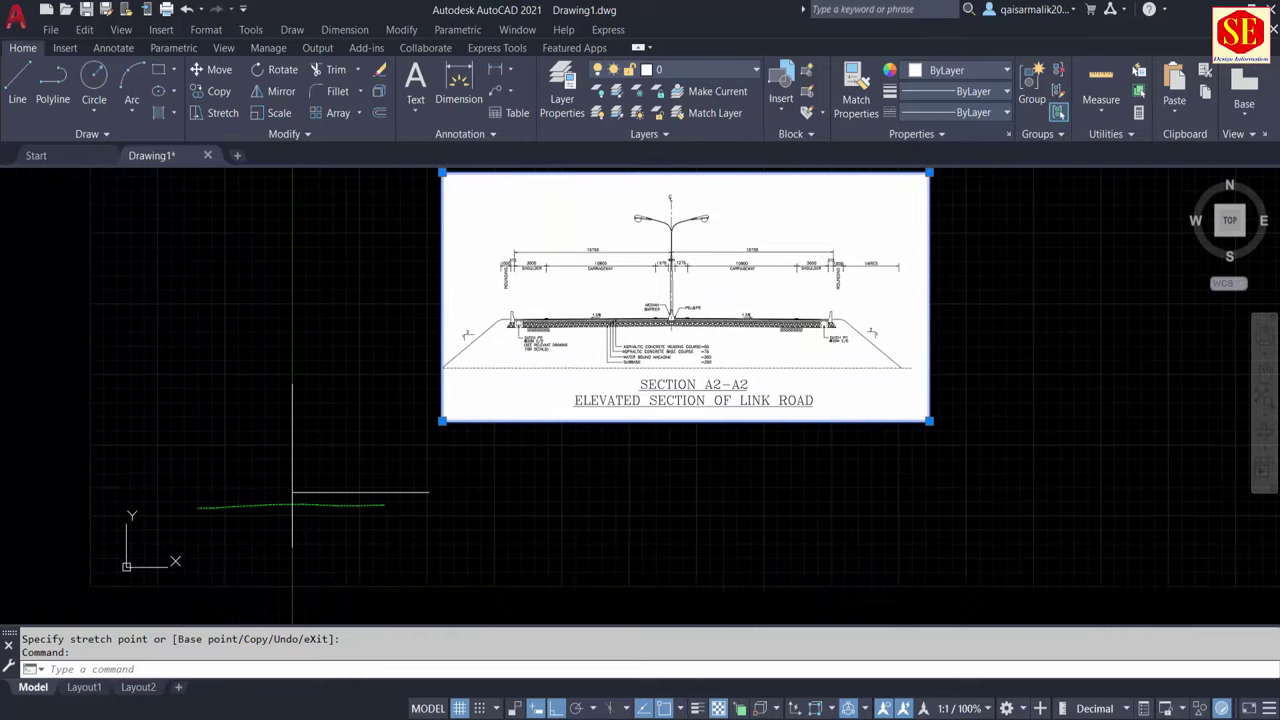
type("o")
Offset the vertical centre line by 15.75 to the right and to the left
key("Return")
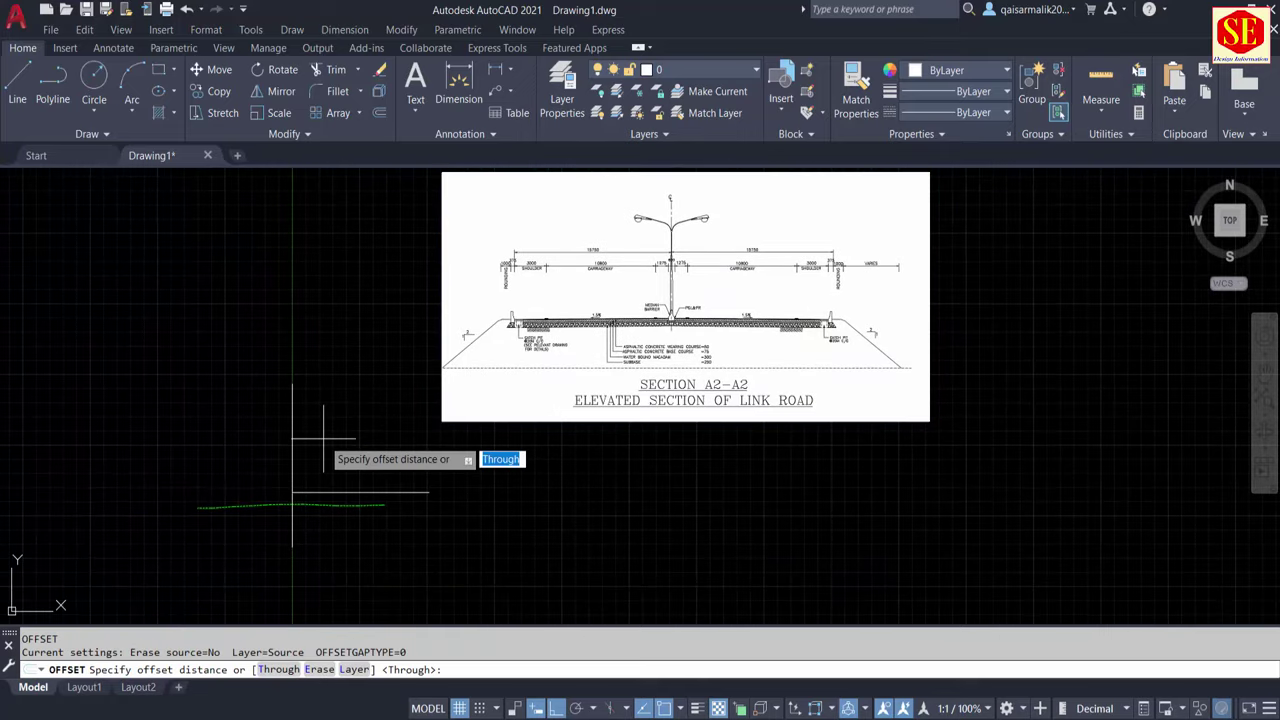
type("15.750")
key("Return")
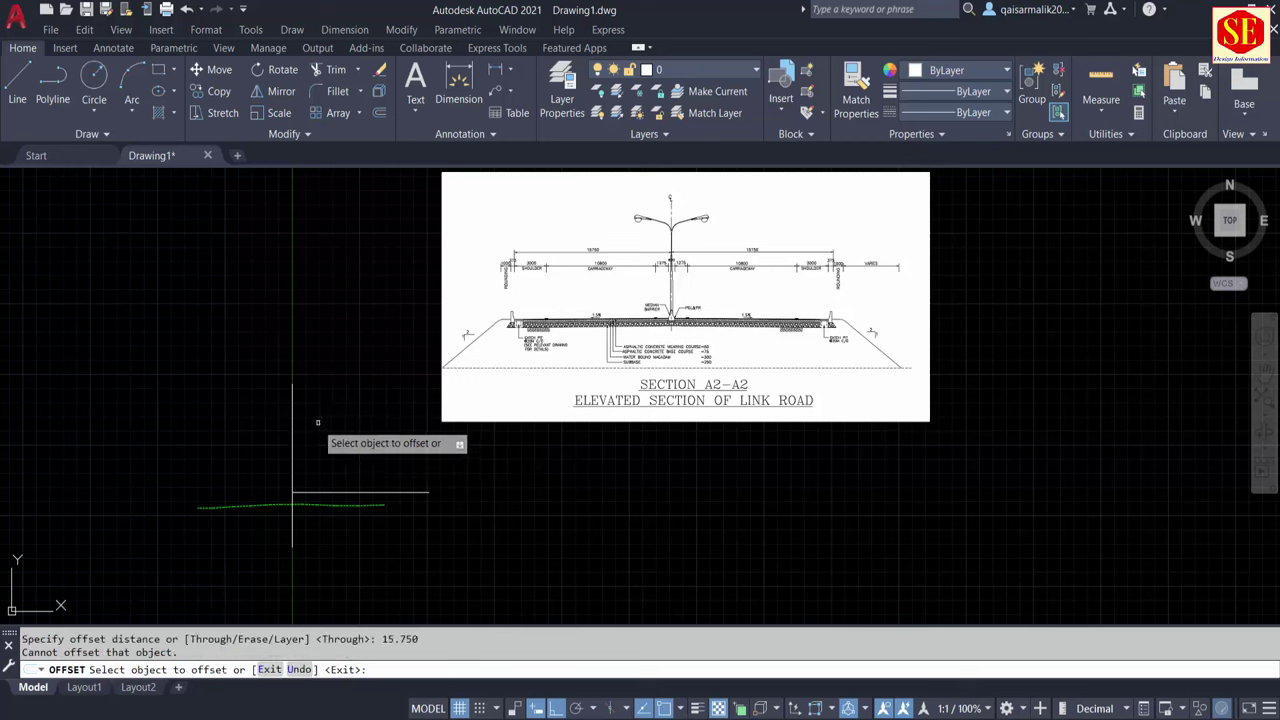
left_click(292, 410)
left_click(300, 430)
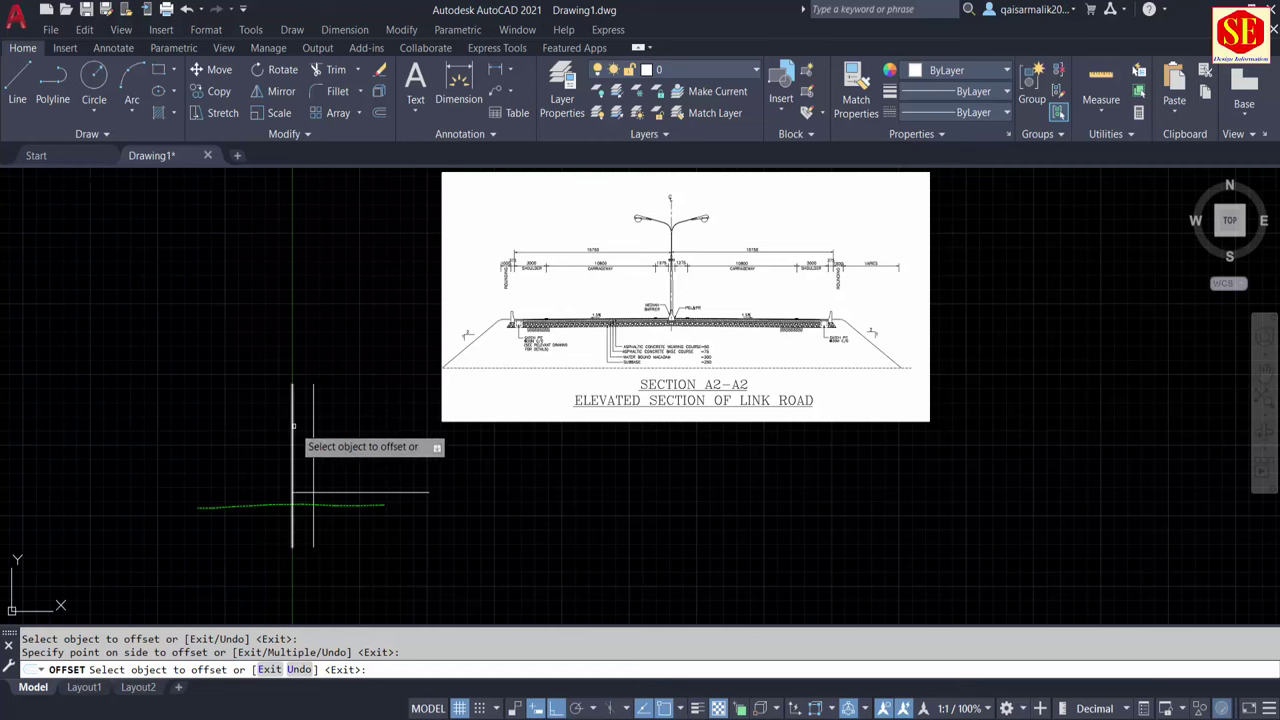
left_click(292, 421)
left_click(292, 424)
scroll(290, 505, "up", 2)
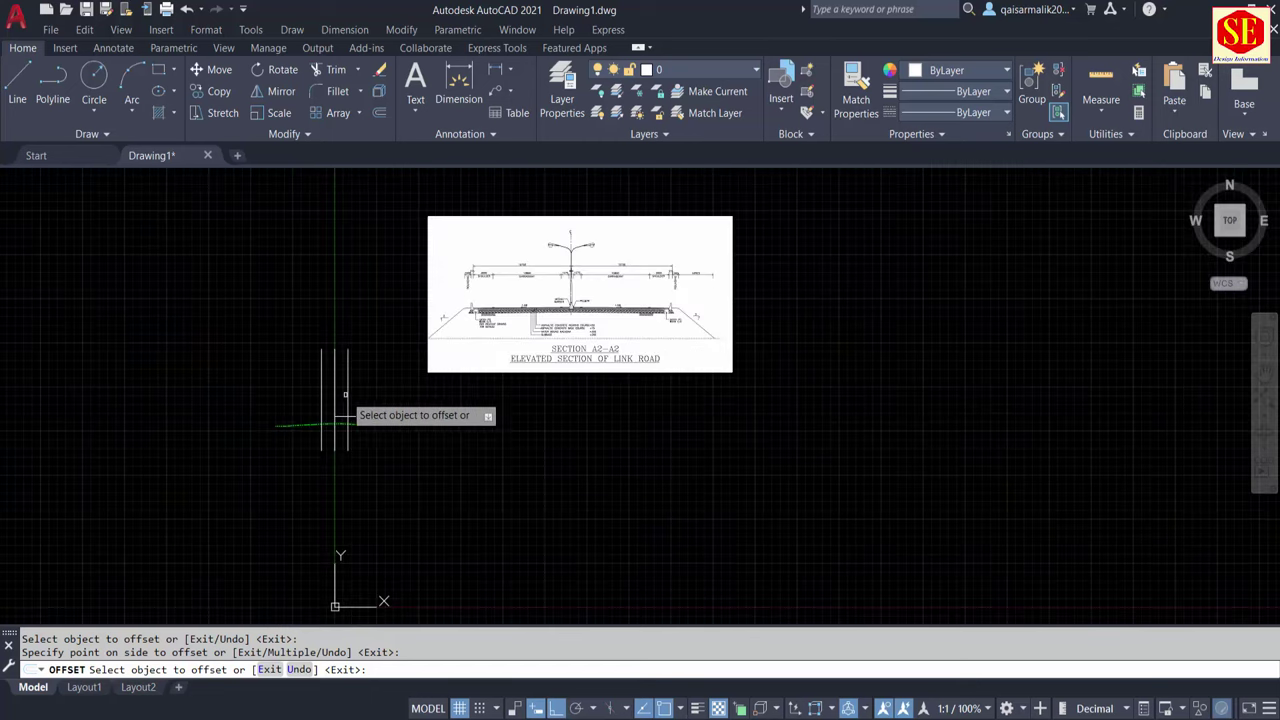
End the OFFSET command and zoom around the reference section image
scroll(352, 408, "down", 3)
scroll(690, 295, "up", 6)
key("Escape")
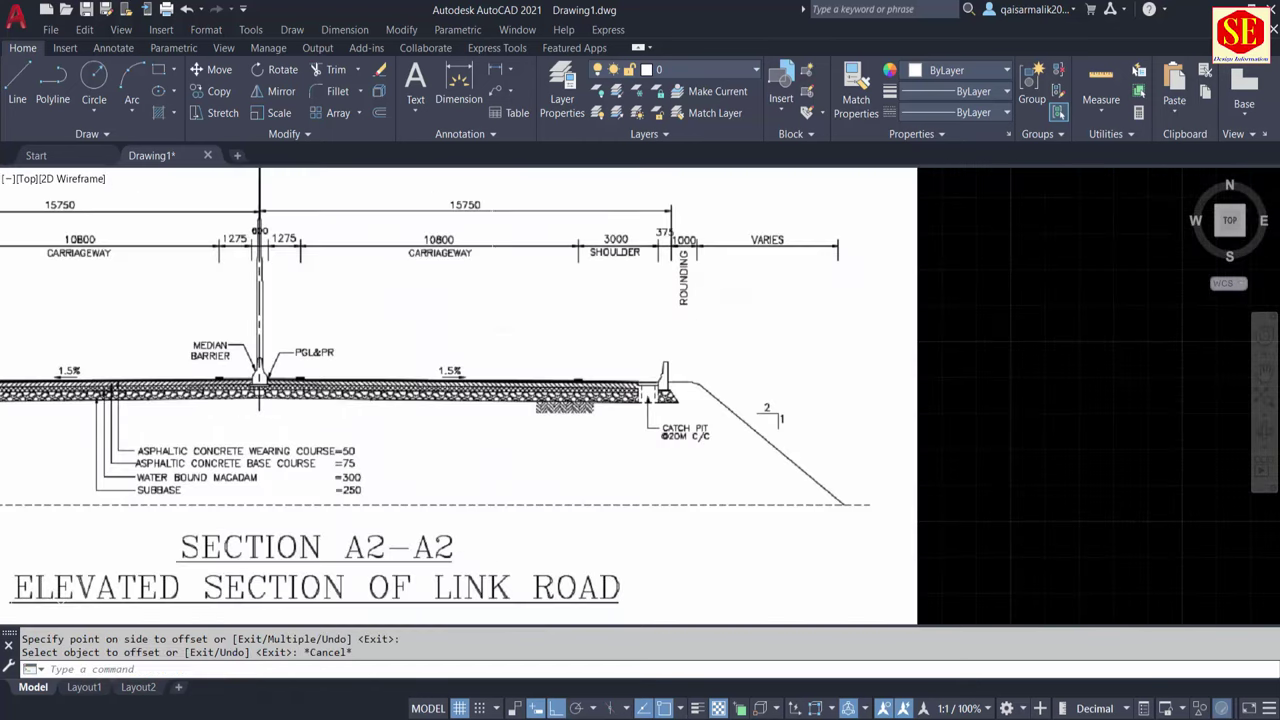
scroll(437, 386, "up", 2)
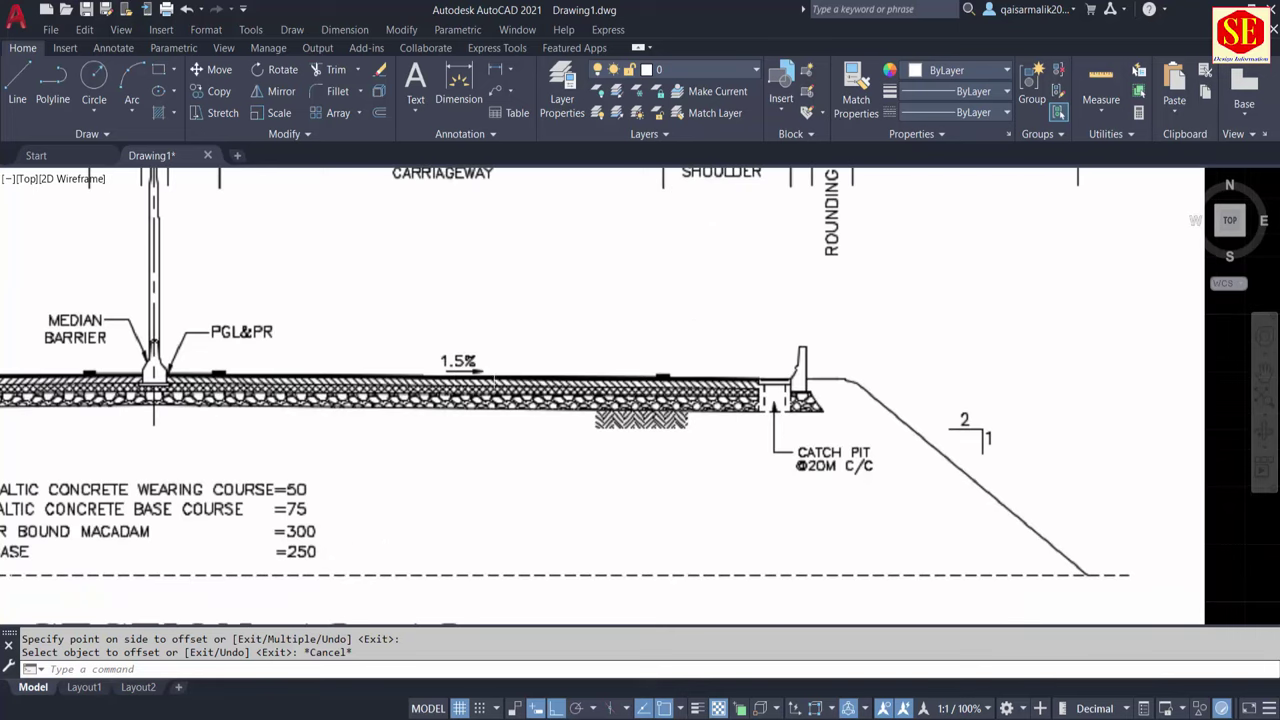
scroll(512, 372, "down", 2)
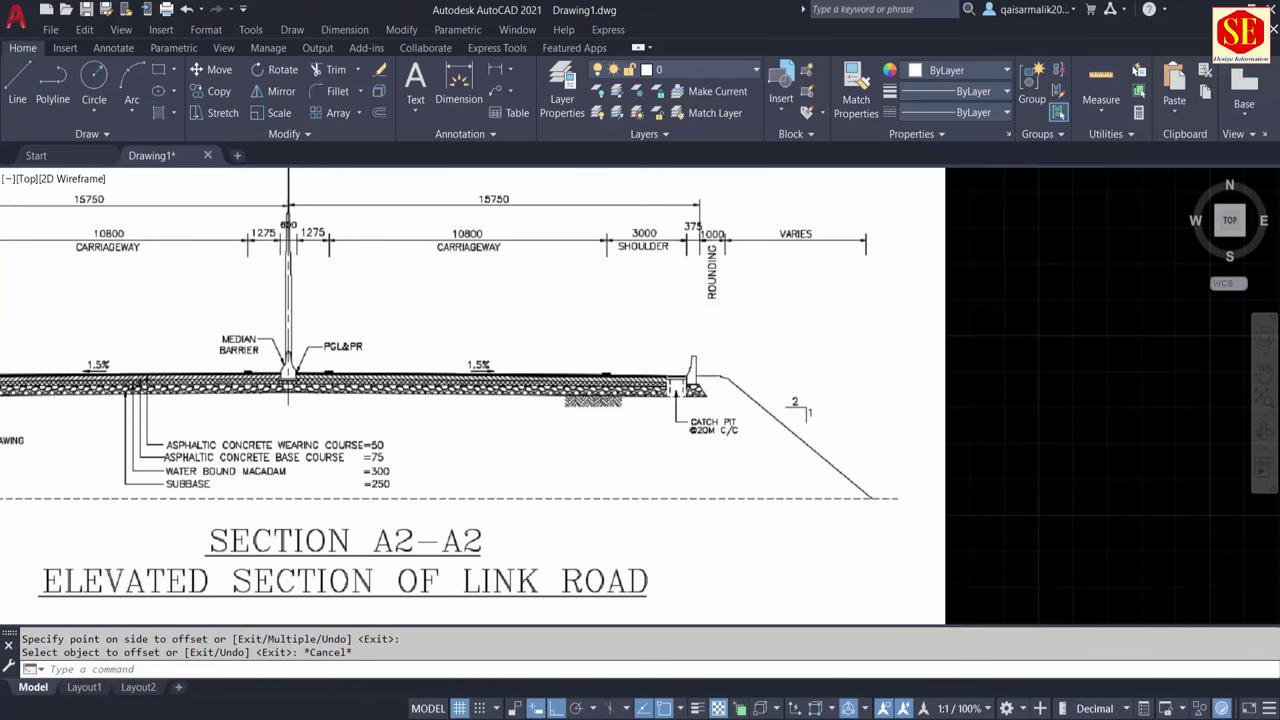
scroll(574, 340, "down", 2)
scroll(283, 352, "up", 4)
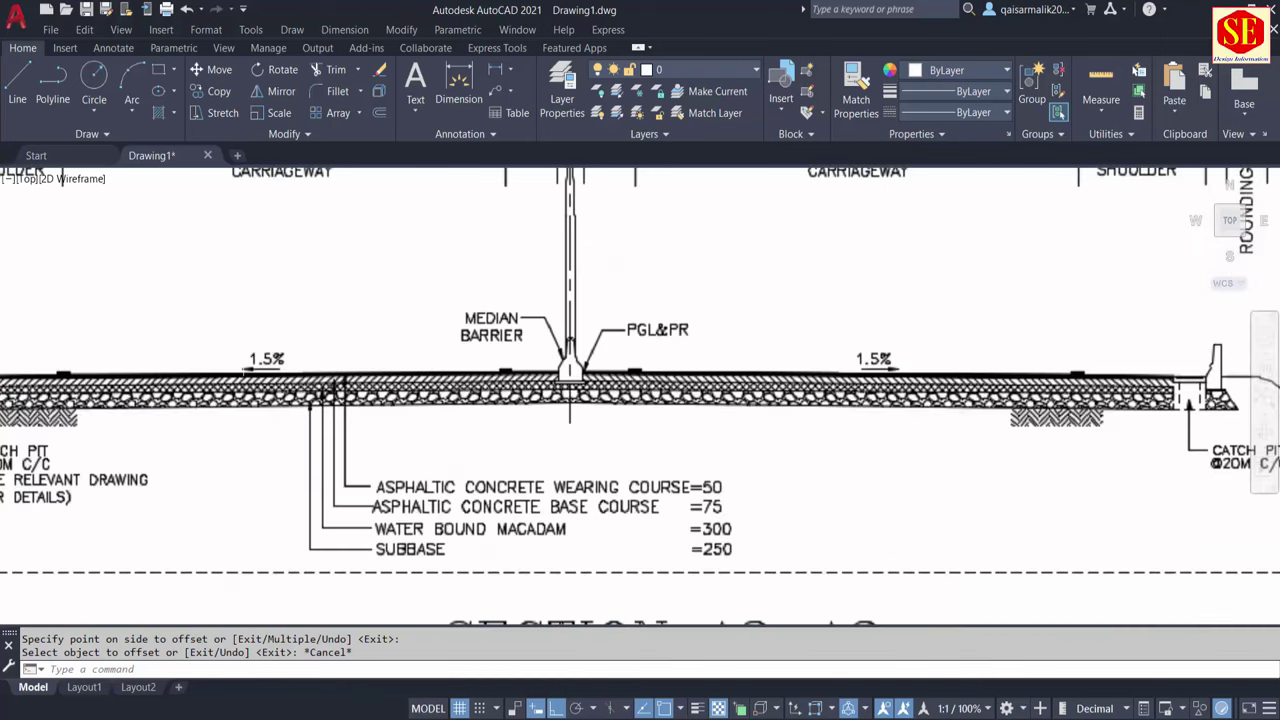
scroll(283, 352, "down", 3)
scroll(283, 352, "down", 1)
Pan back to the construction lines and open Windows search to look for Calculator
middle_click_drag(94, 480, 449, 429)
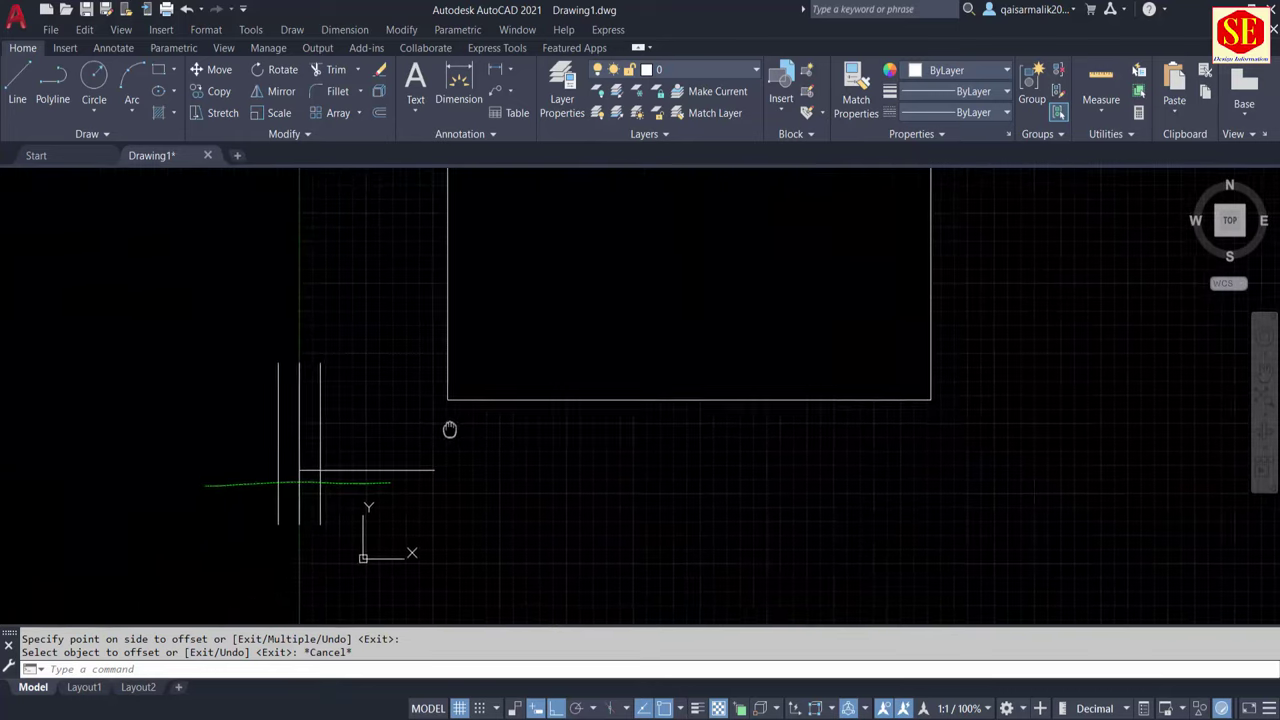
scroll(319, 459, "up", 3)
scroll(343, 485, "up", 2)
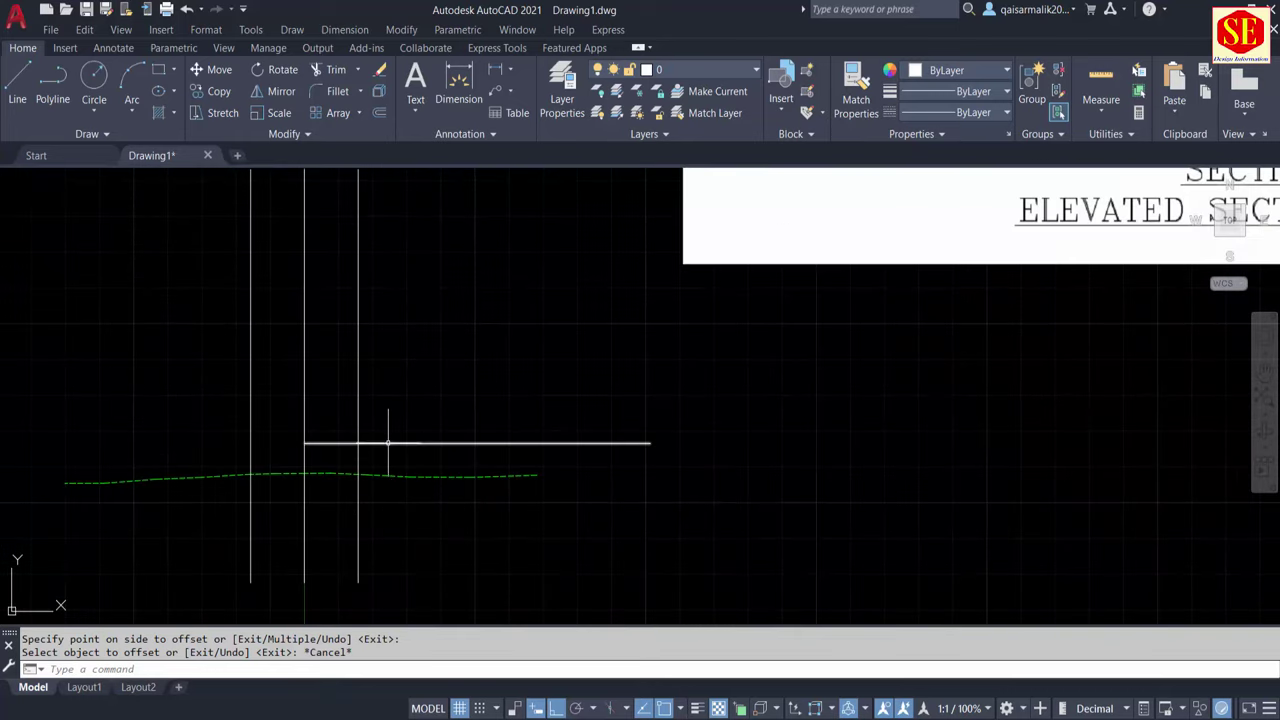
scroll(365, 455, "up", 3)
scroll(355, 430, "down", 1)
scroll(345, 400, "down", 4)
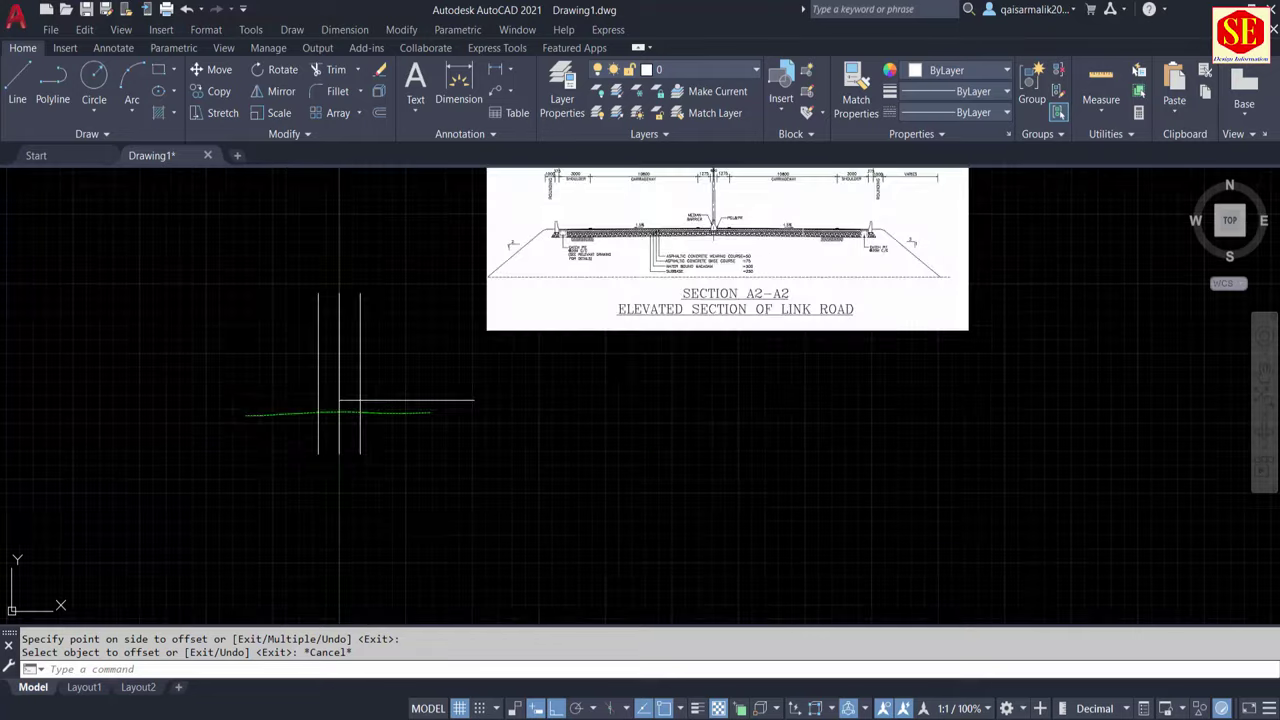
scroll(320, 460, "down", 2)
scroll(758, 280, "up", 4)
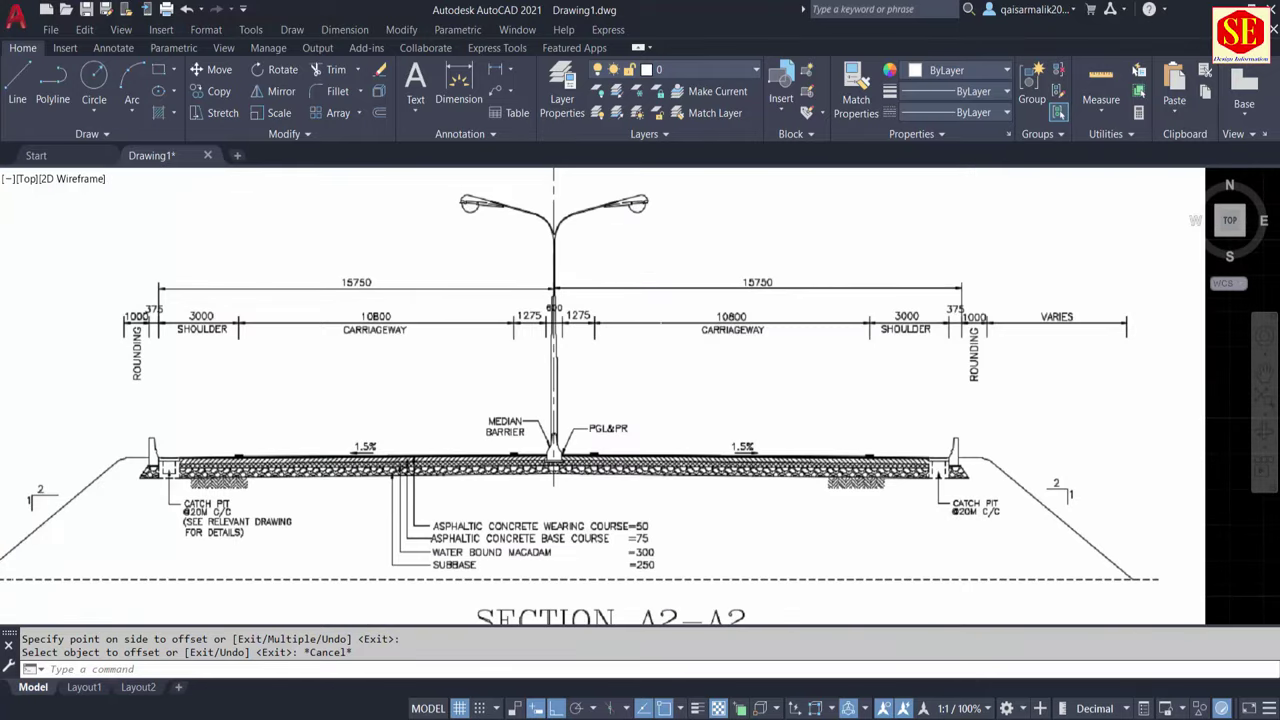
key("super")
Launch Calculator and place its window beside the drawing
type("c")
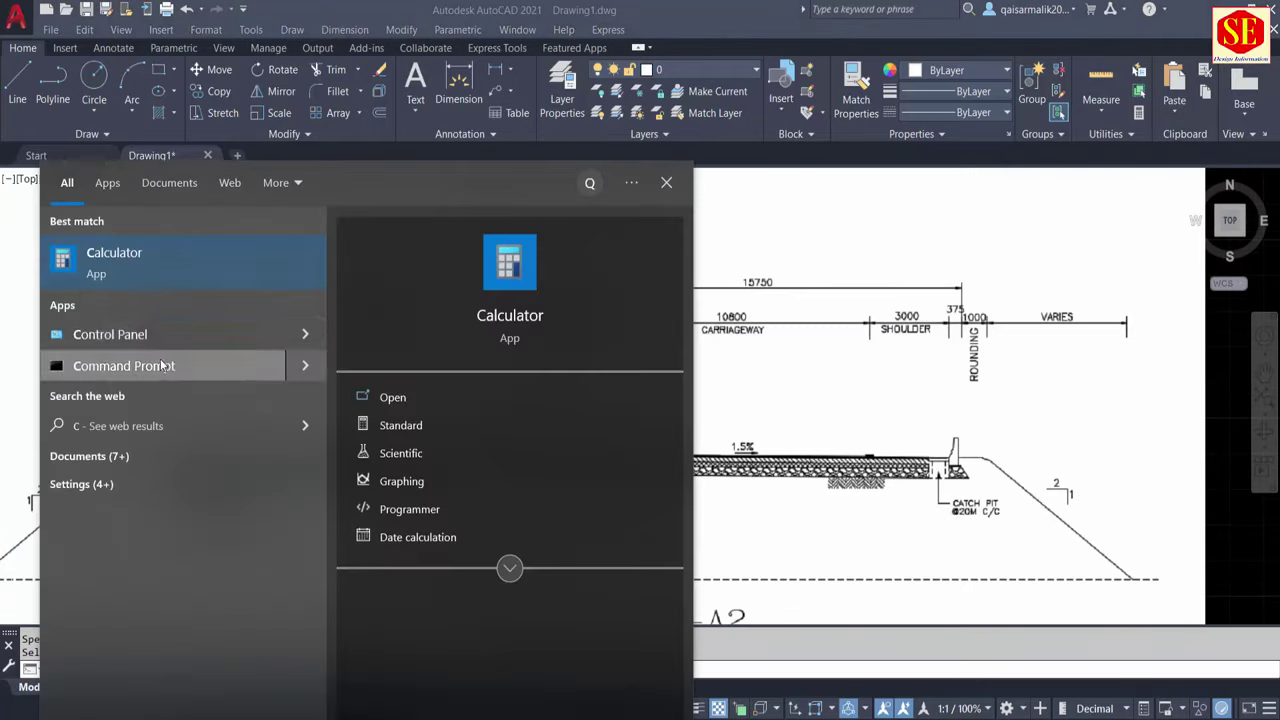
left_click(143, 262)
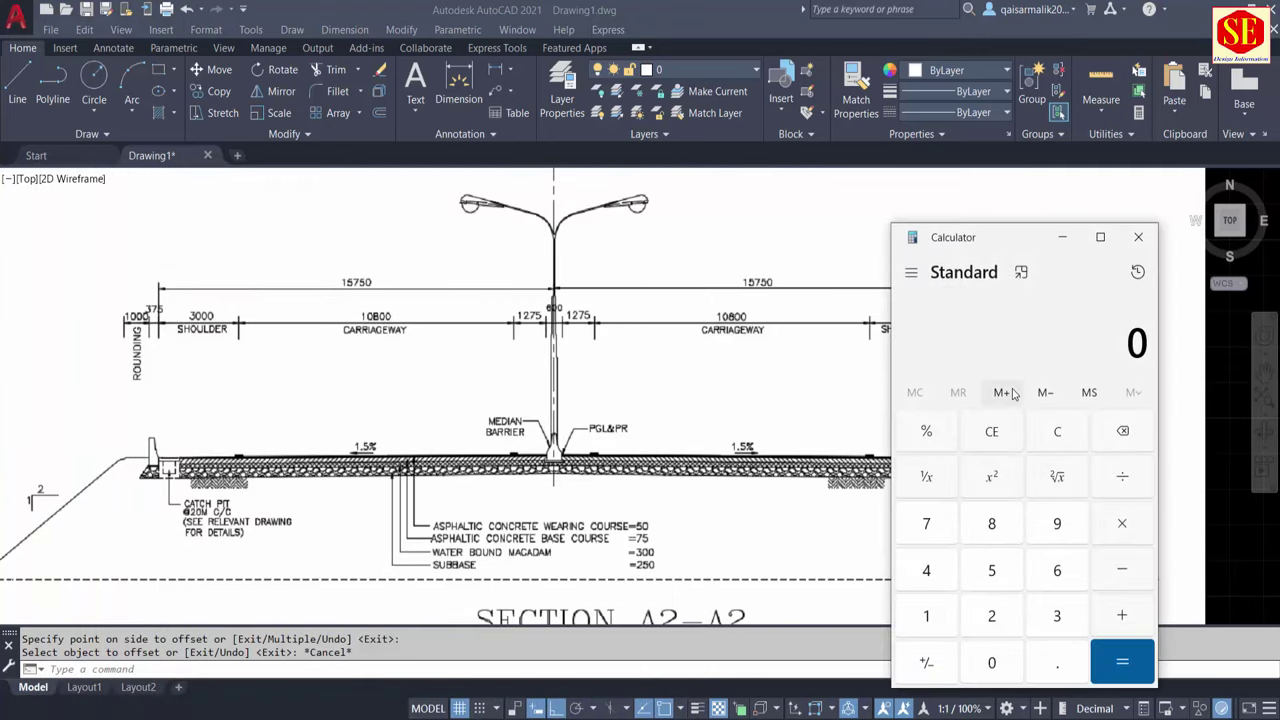
mouse_move(1005, 246)
left_mouse_down()
mouse_move(860, 314)
mouse_move(980, 194)
left_mouse_up()
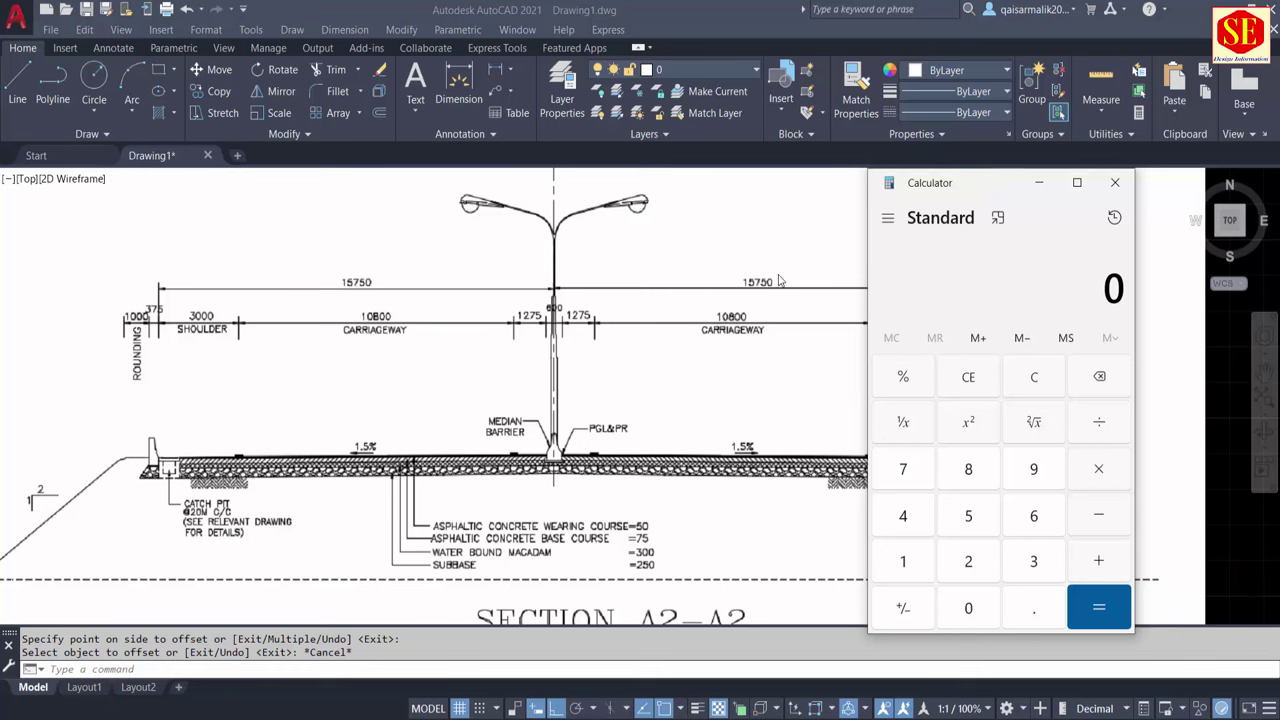
Calculate 15.75 × 1.5 = 23.625 in Calculator
left_click(910, 565)
left_click(970, 515)
left_click(1030, 612)
type("75")
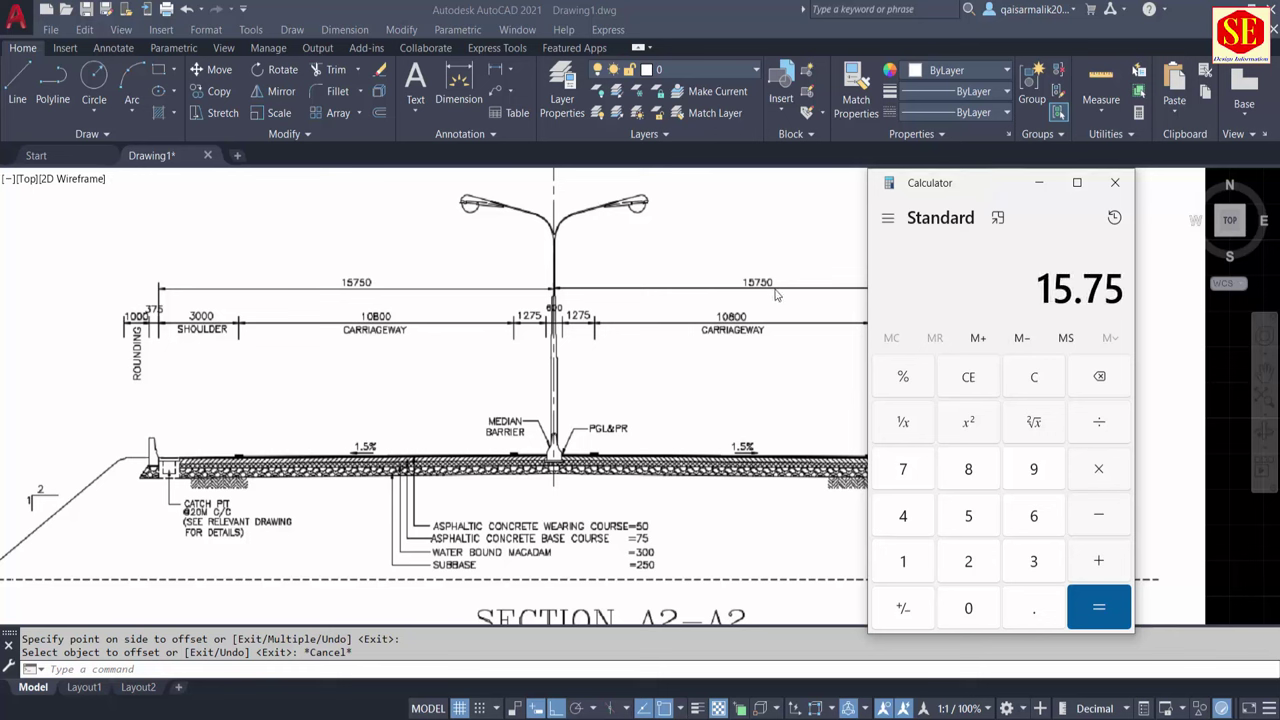
left_click(1107, 468)
left_click(900, 566)
left_click(1032, 603)
left_click(972, 517)
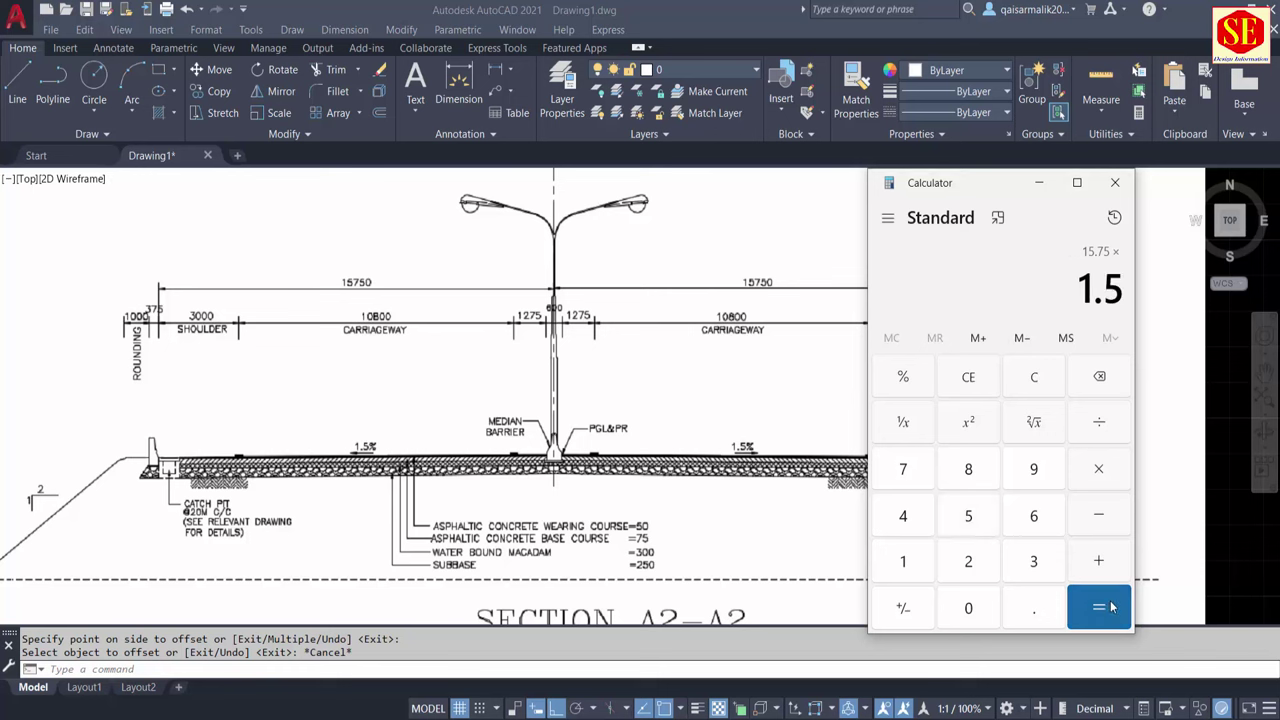
left_click(1111, 609)
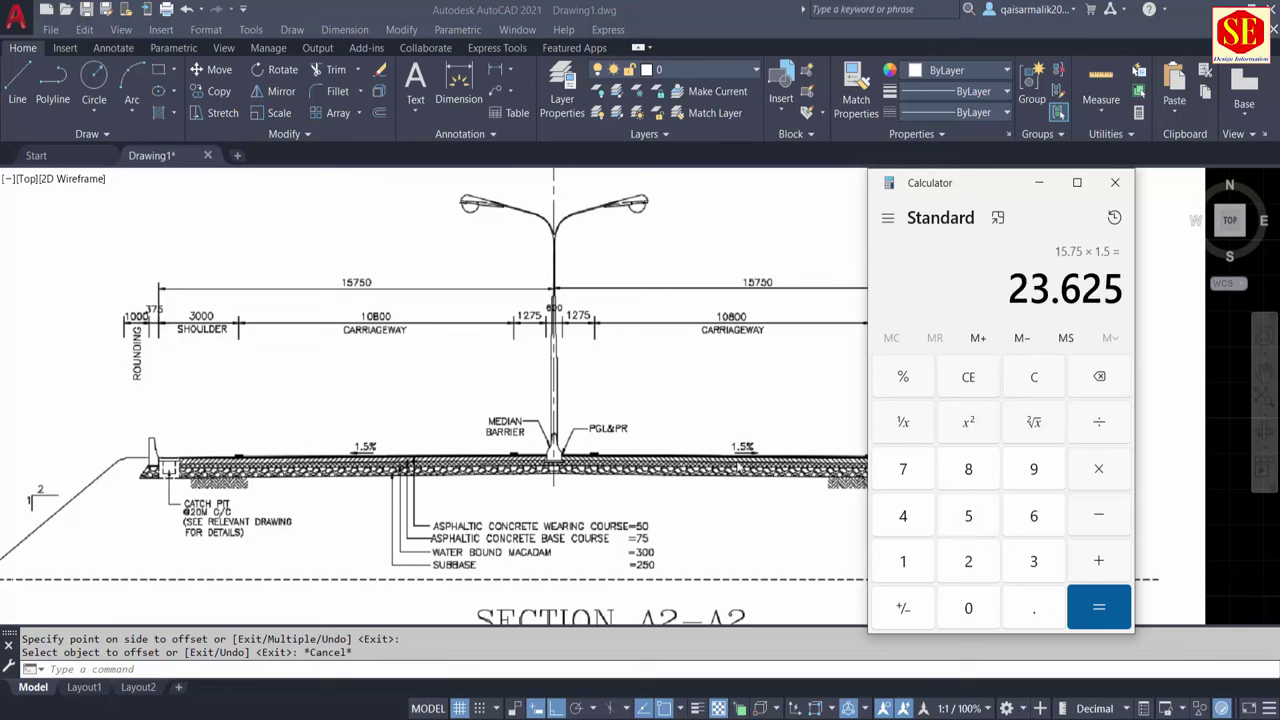
Divide 23.625 by 100 to get the 0.23625 camber drop, then return to AutoCAD
left_click(1101, 426)
left_click(903, 562)
left_click(968, 608)
left_click(968, 608)
left_click(1099, 607)
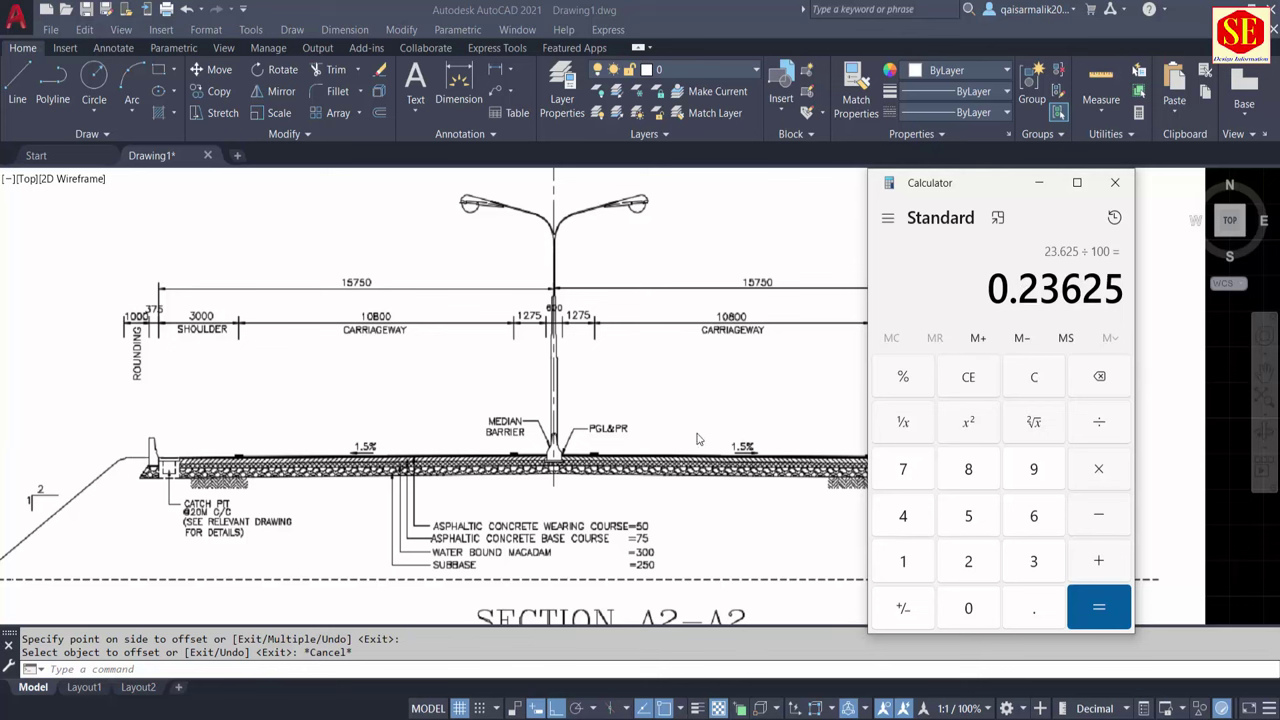
left_click(621, 396)
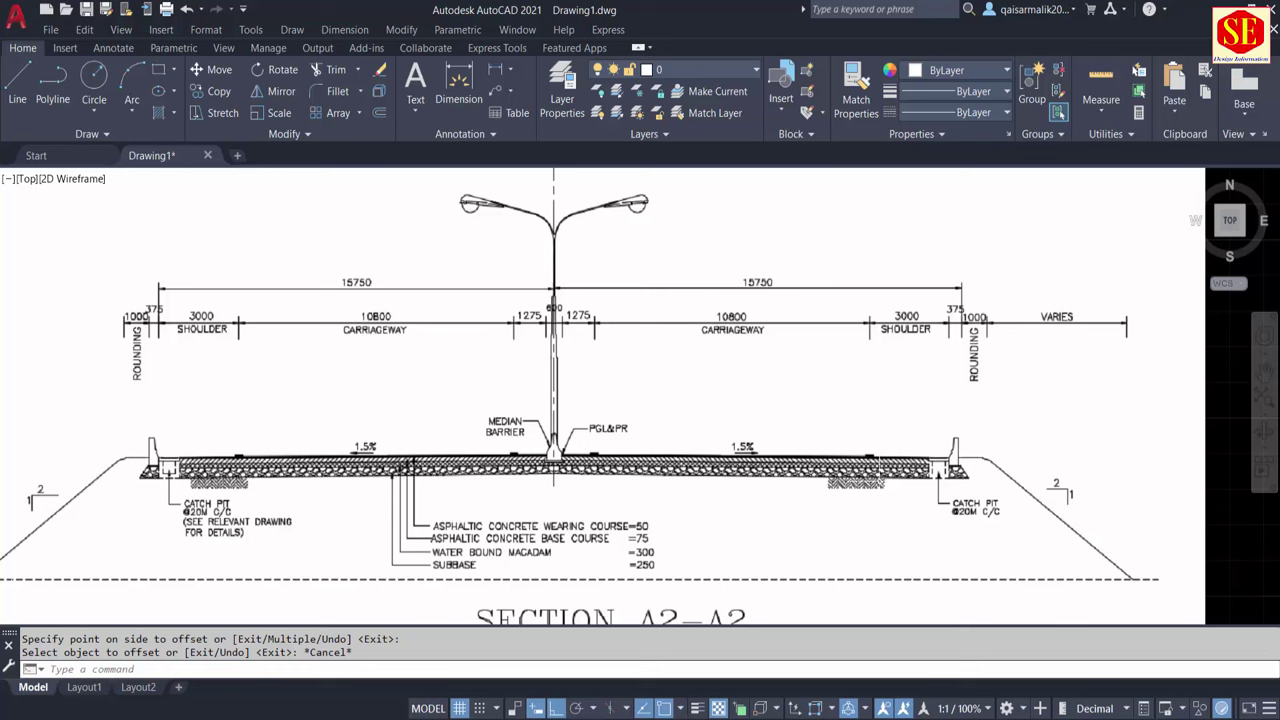
left_click(812, 700)
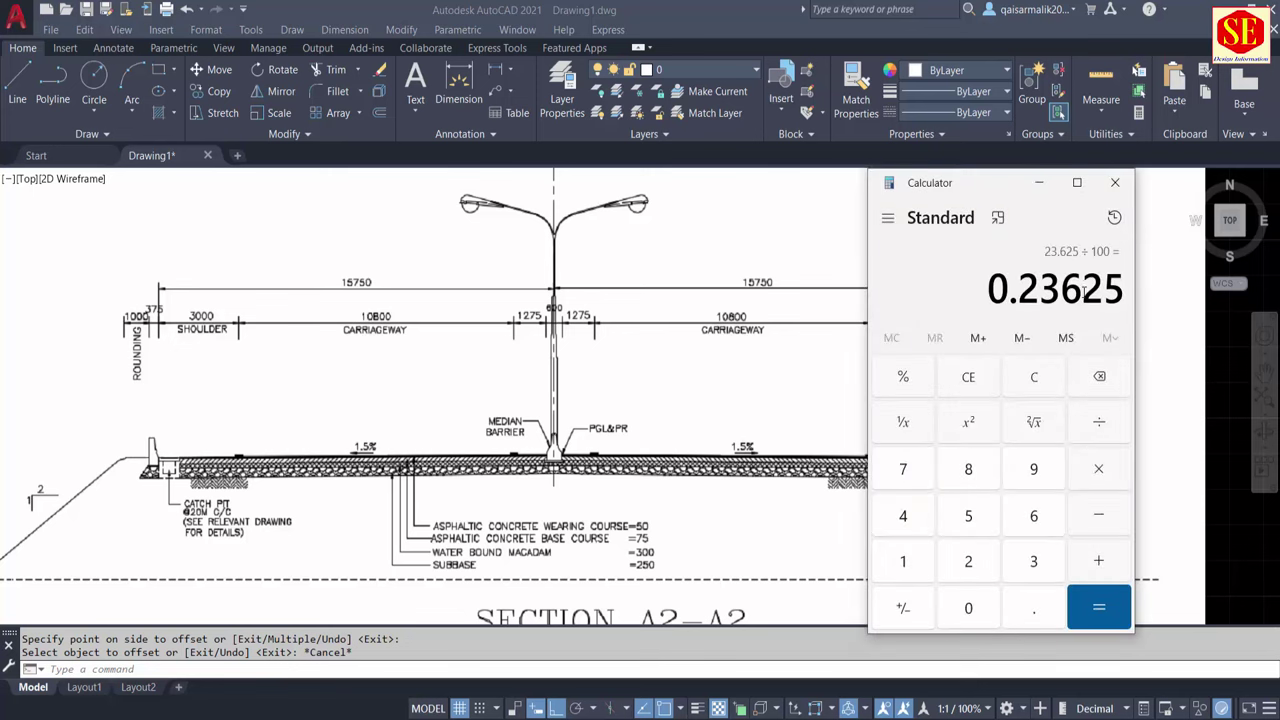
left_click(608, 367)
scroll(608, 367, "down", 5)
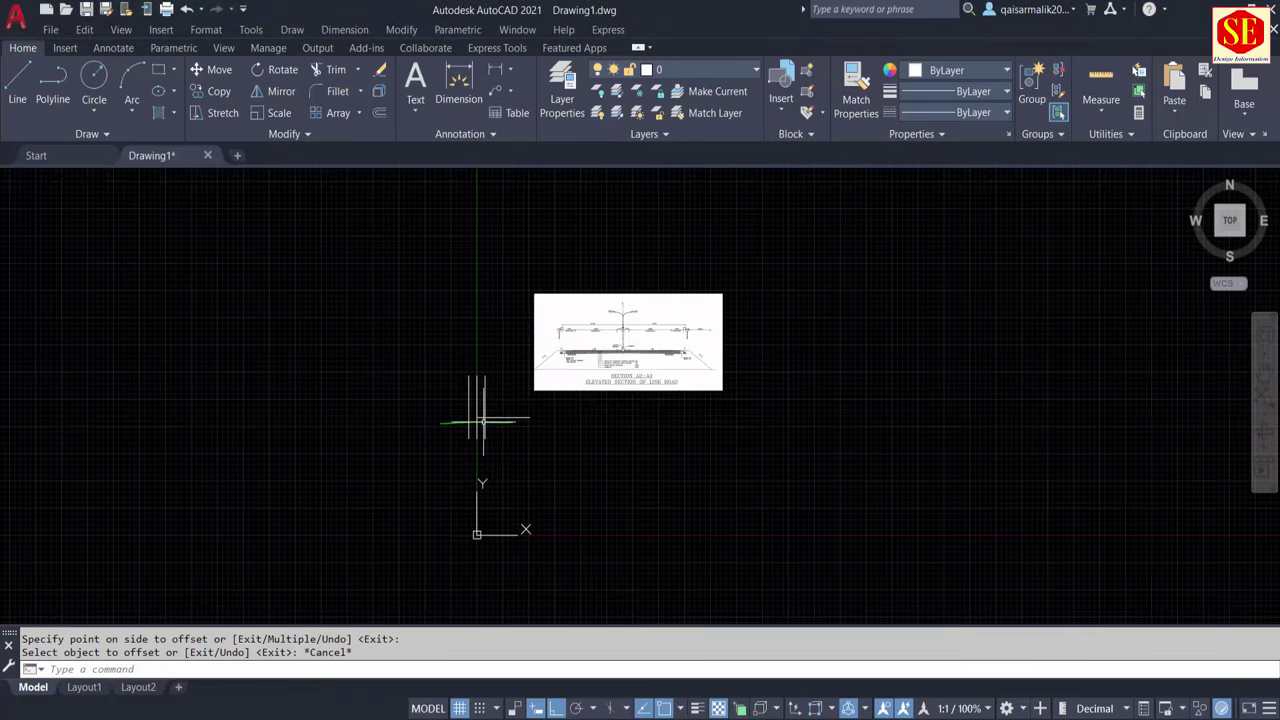
Extend the horizontal line left to the outer vertical line, then abandon a trim attempt
scroll(481, 422, "up", 5)
type("x")
key("Return")
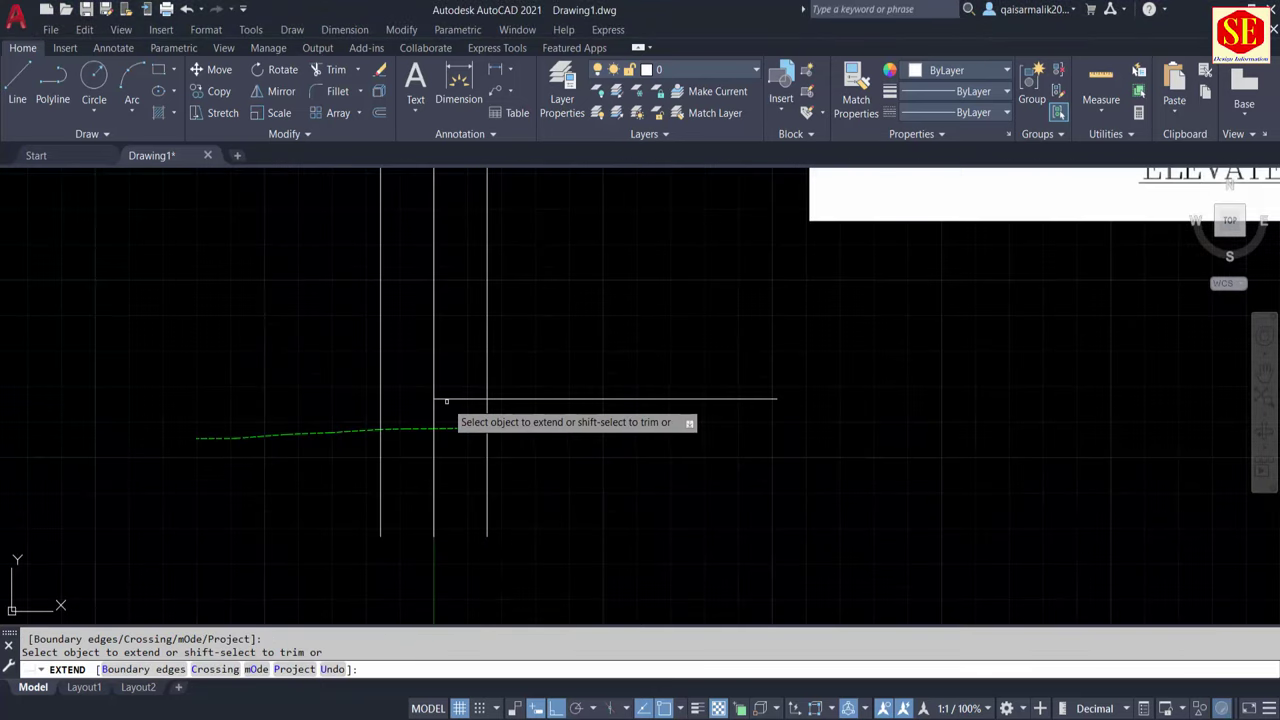
left_click(446, 400)
key("Escape")
type("tr")
key("Return")
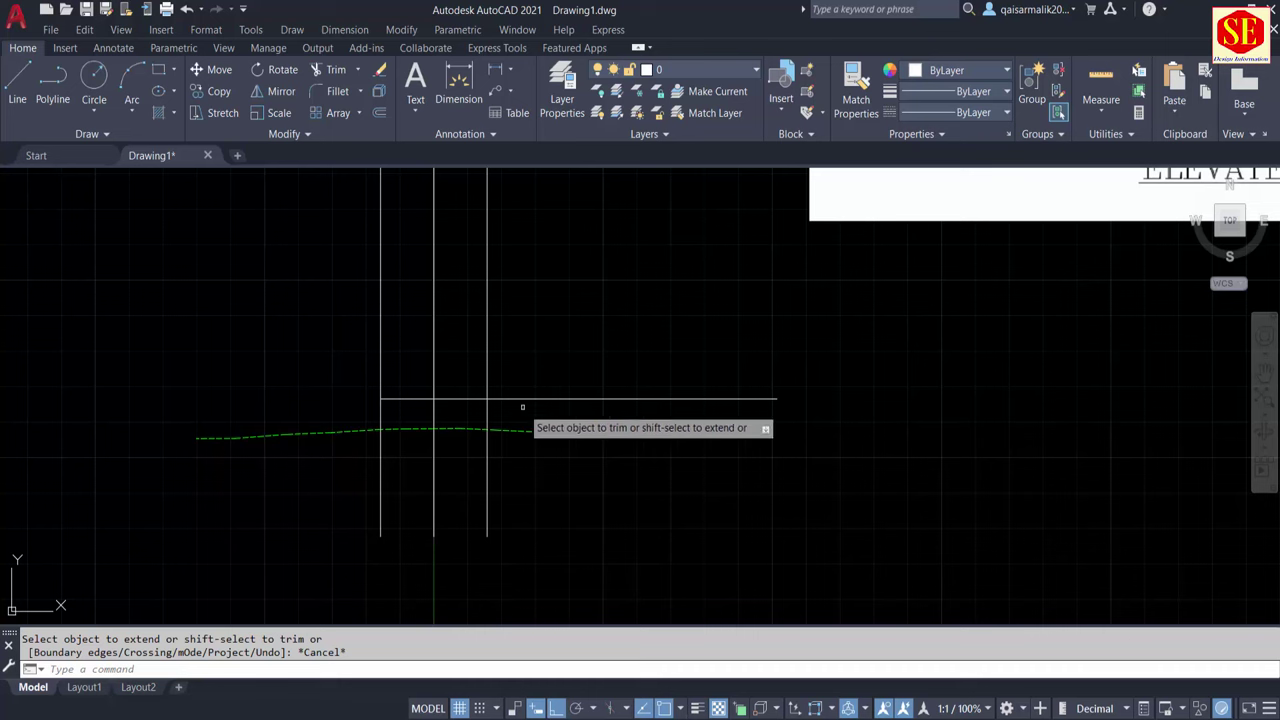
key("Escape")
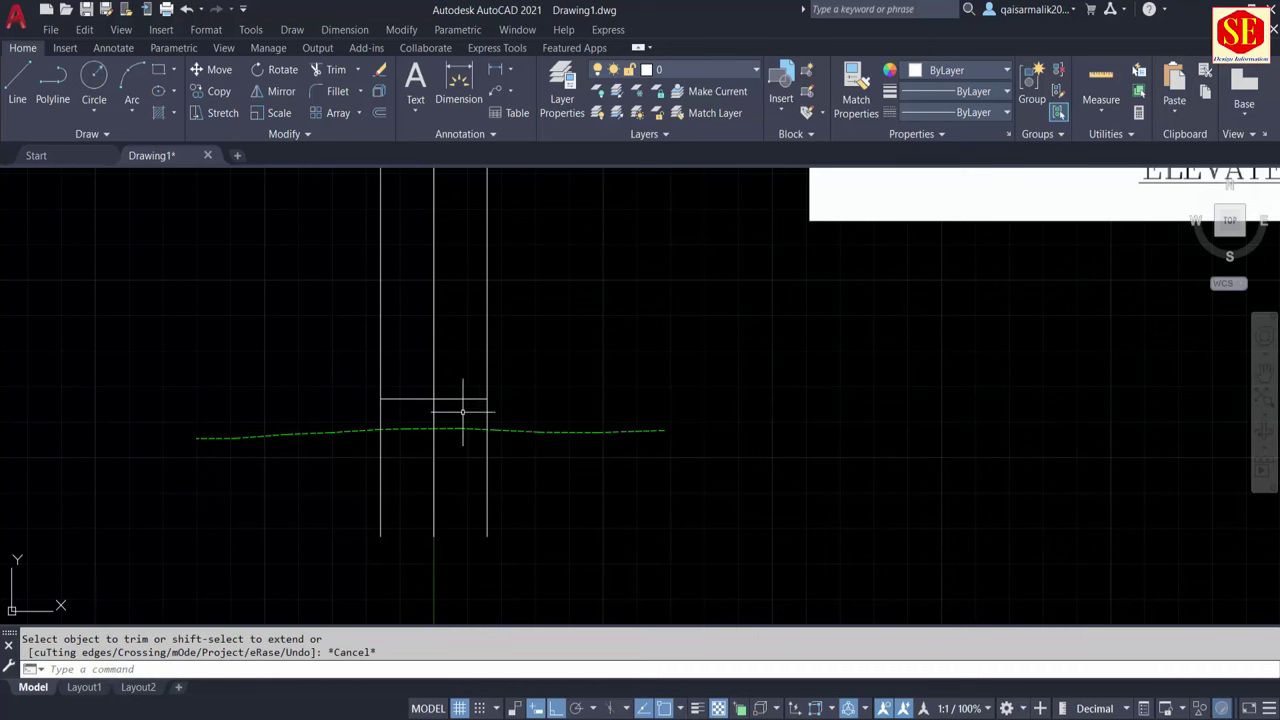
scroll(468, 411, "up", 3)
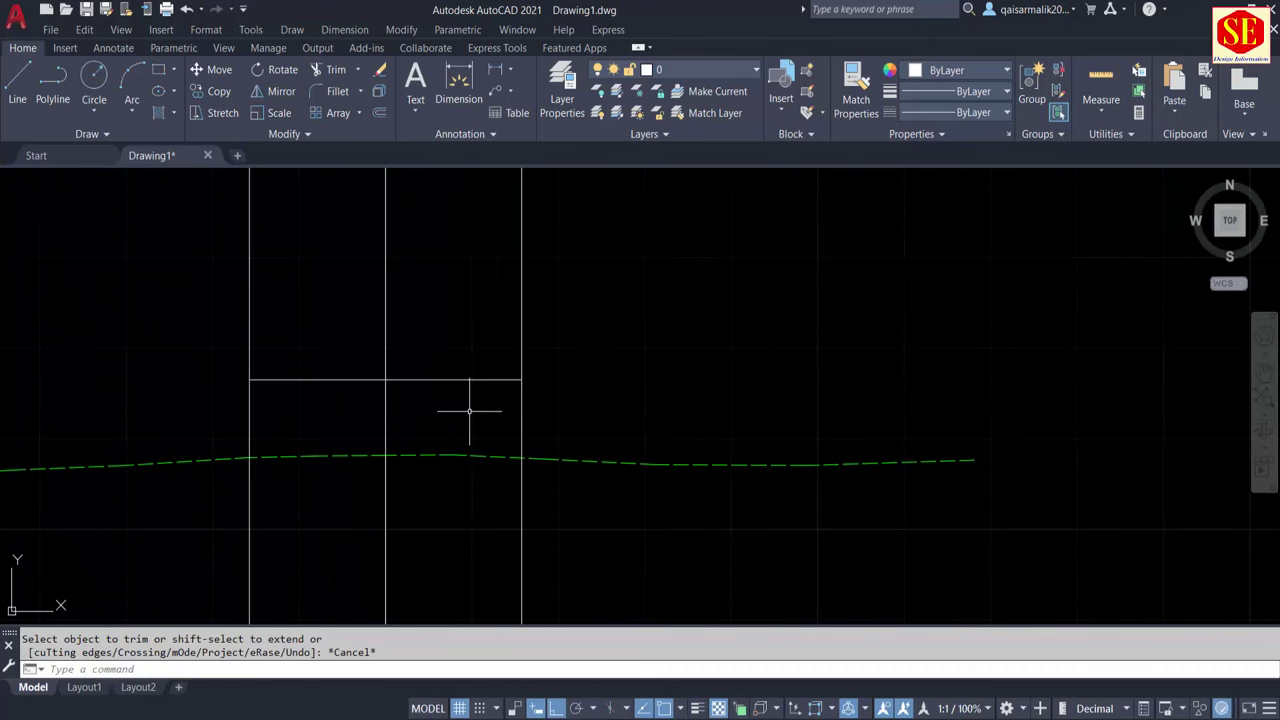
Offset the horizontal road line 0.236 below the original, matching the Calculator result
type("o")
key("Return")
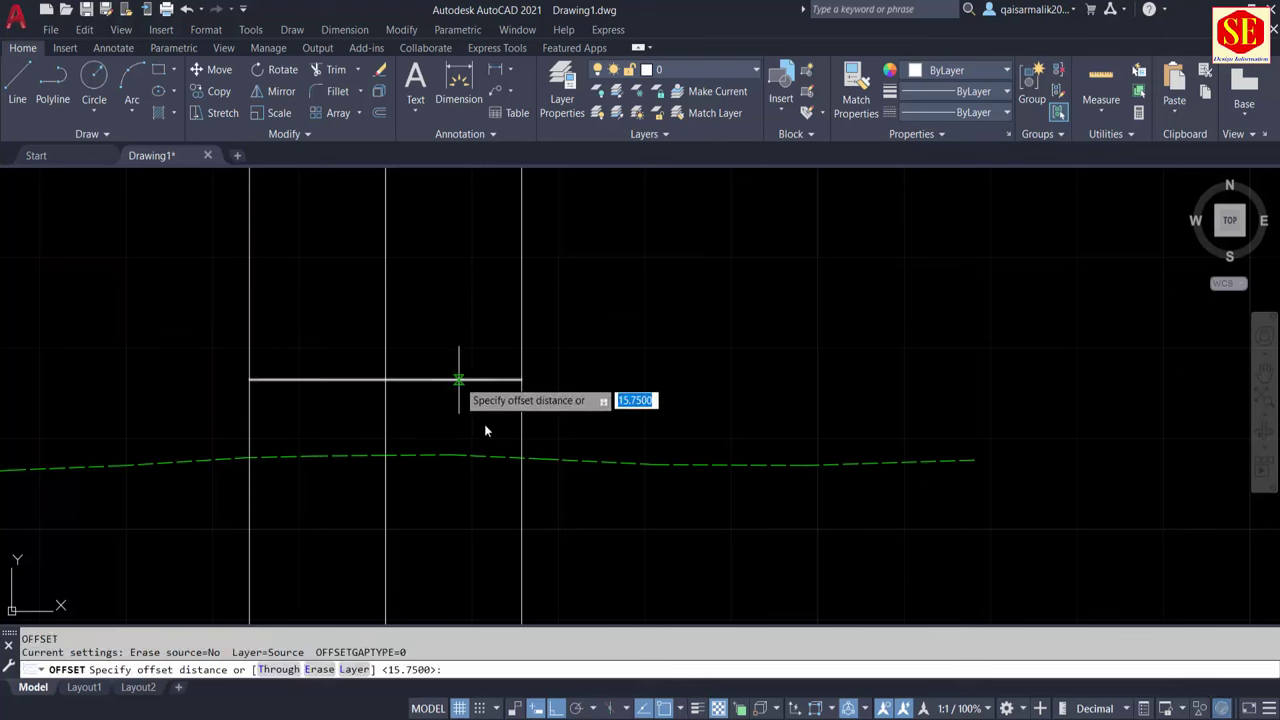
key("alt+Tab")
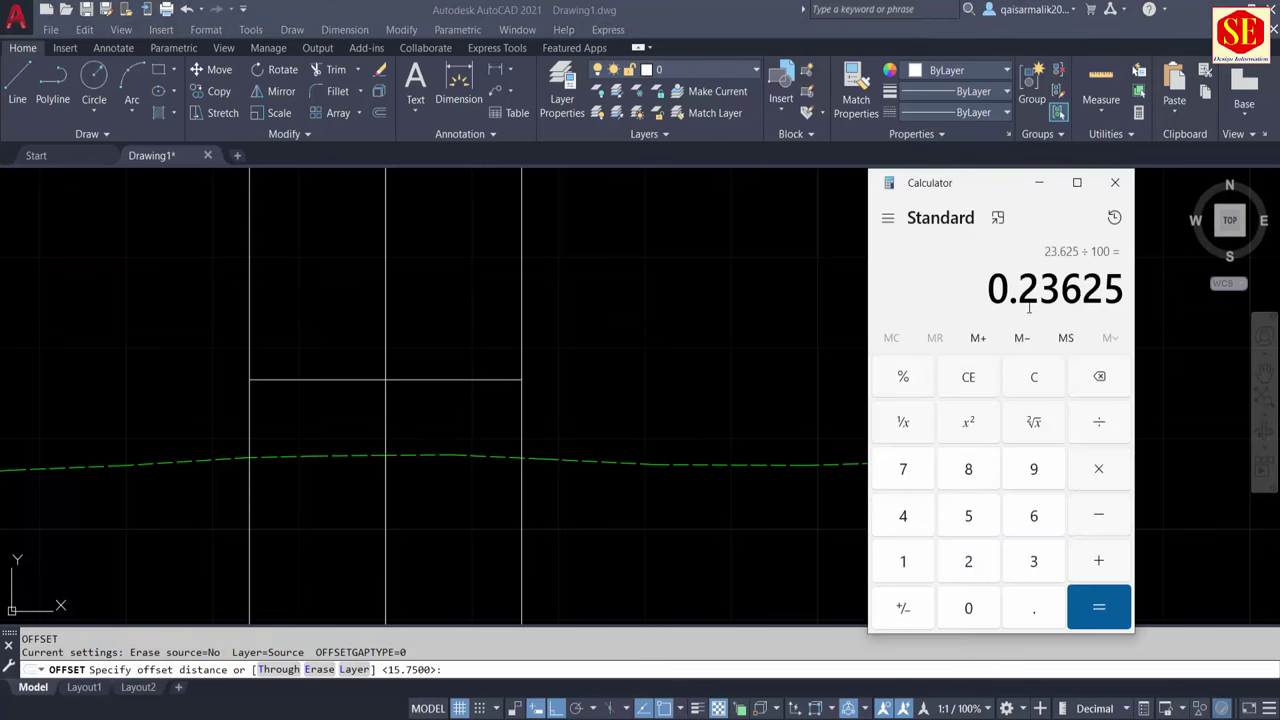
key("alt+Tab")
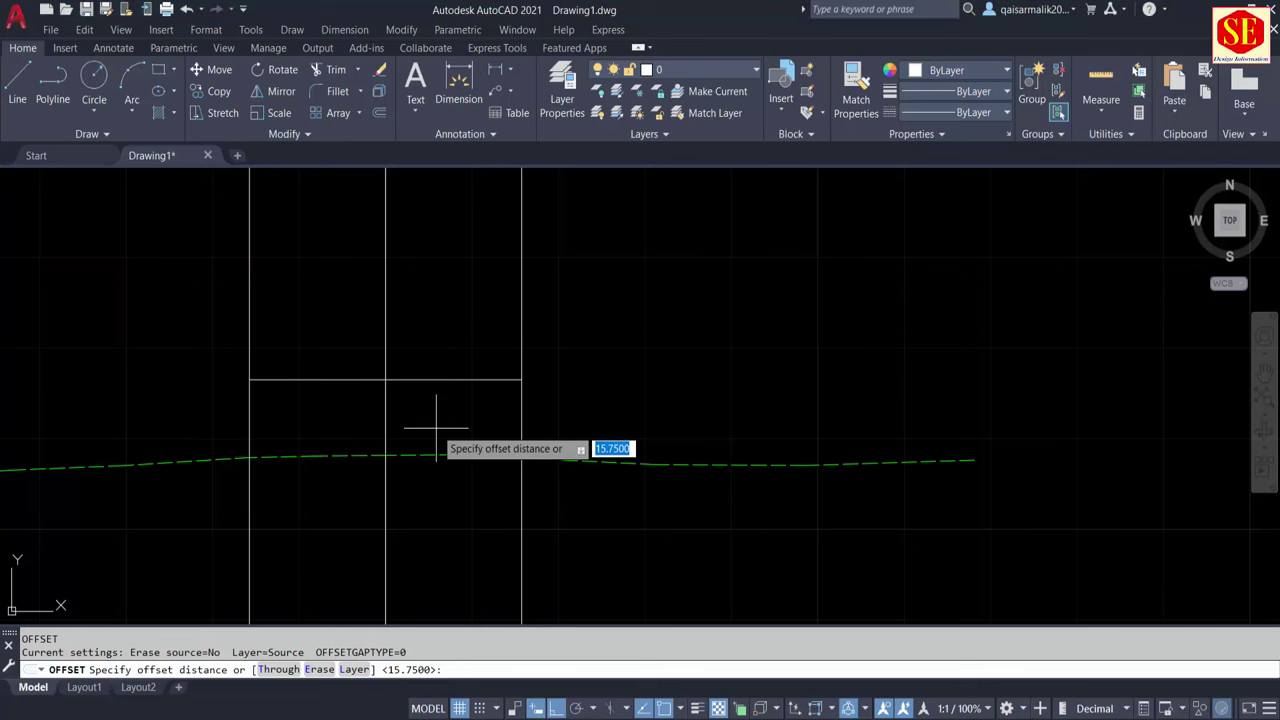
type("0.236")
key("Return")
scroll(452, 395, "up", 2)
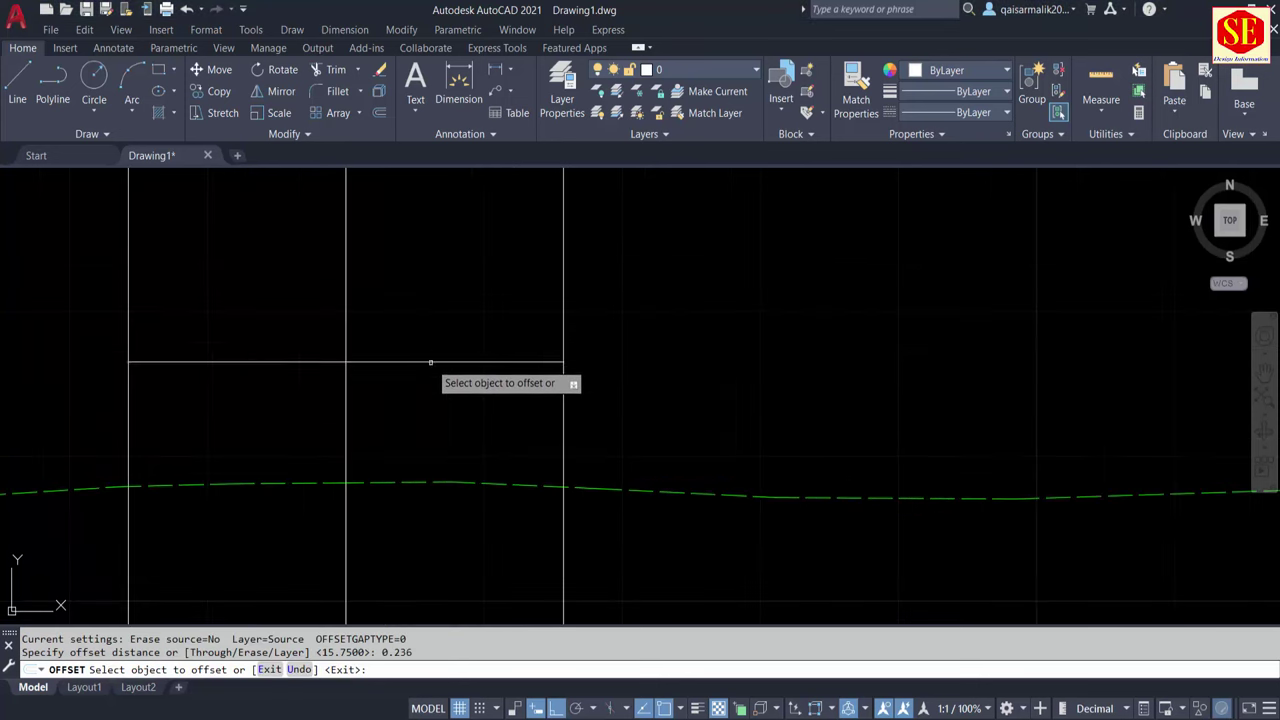
left_click(429, 362)
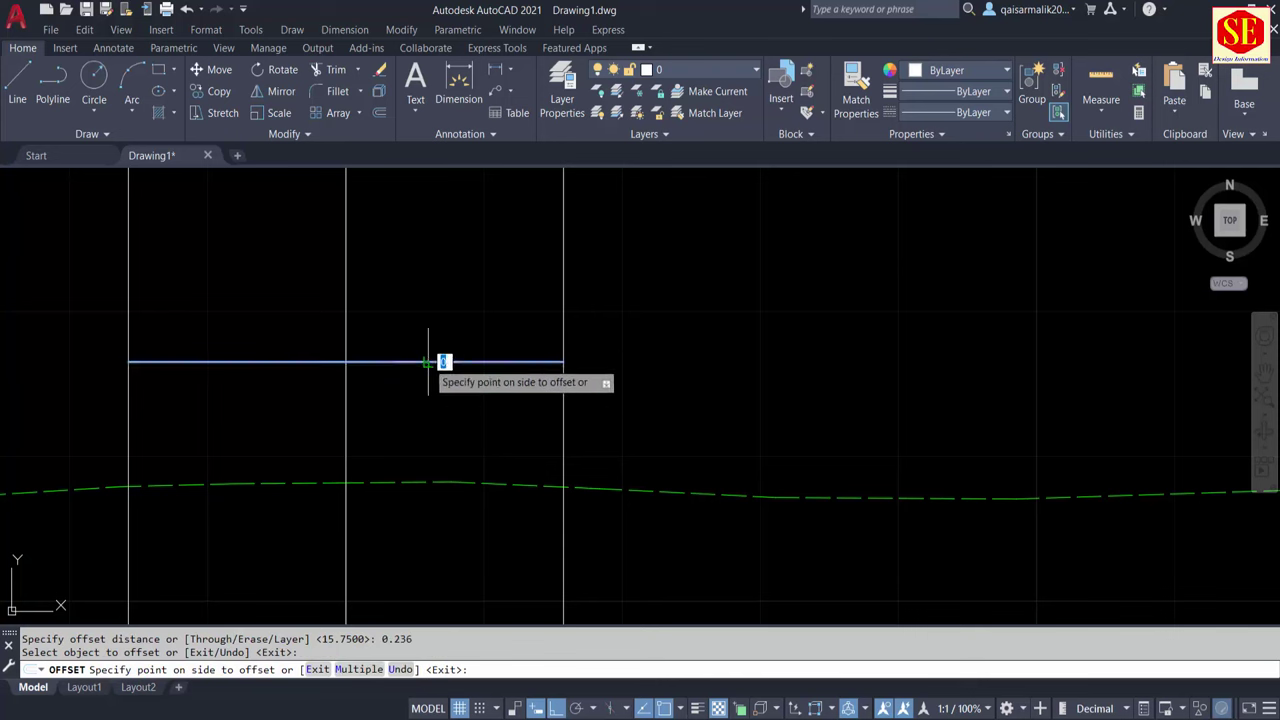
left_click(425, 405)
key("Escape")
scroll(355, 387, "up", 3)
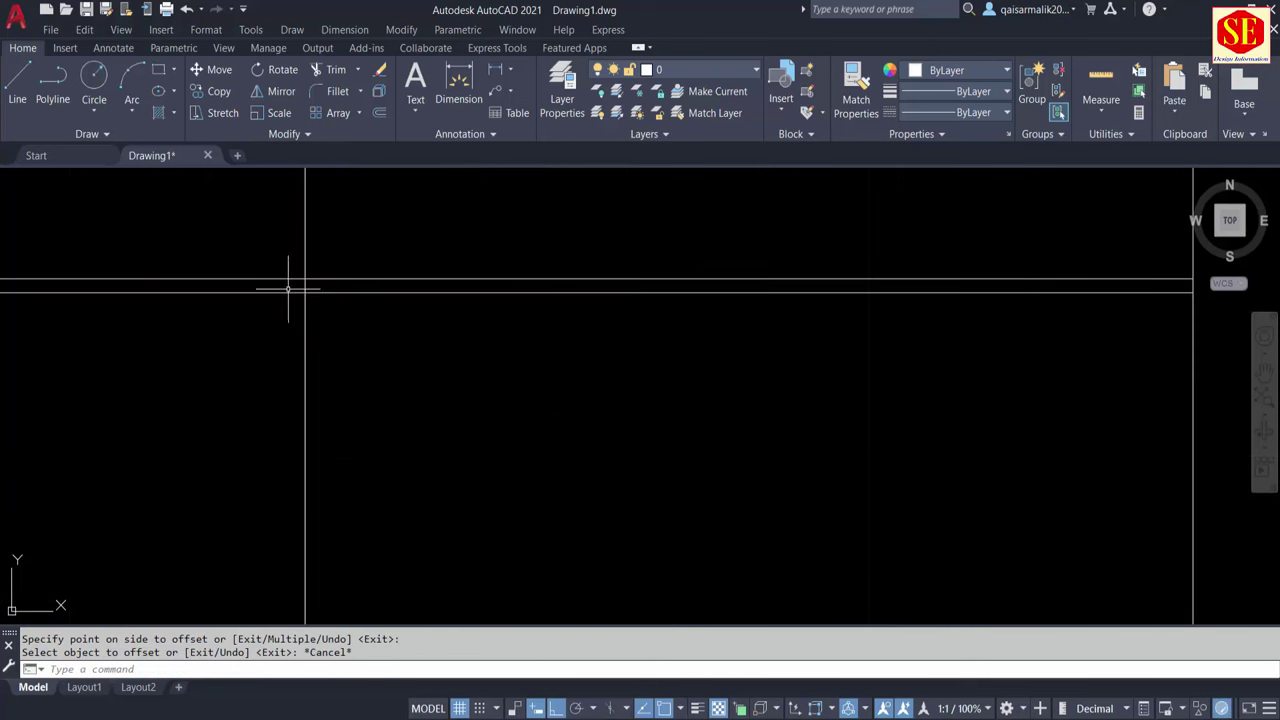
Trace two trial polylines along the road lines
scroll(382, 364, "down", 2)
type("P")
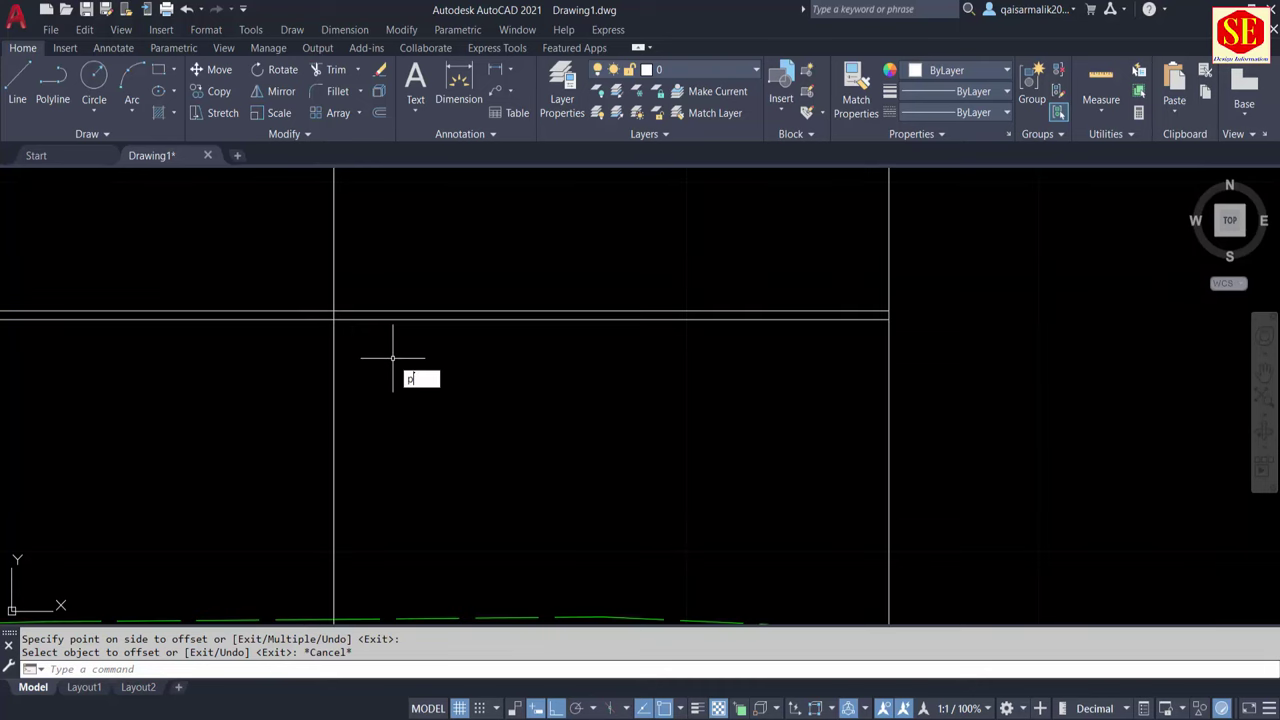
type("l")
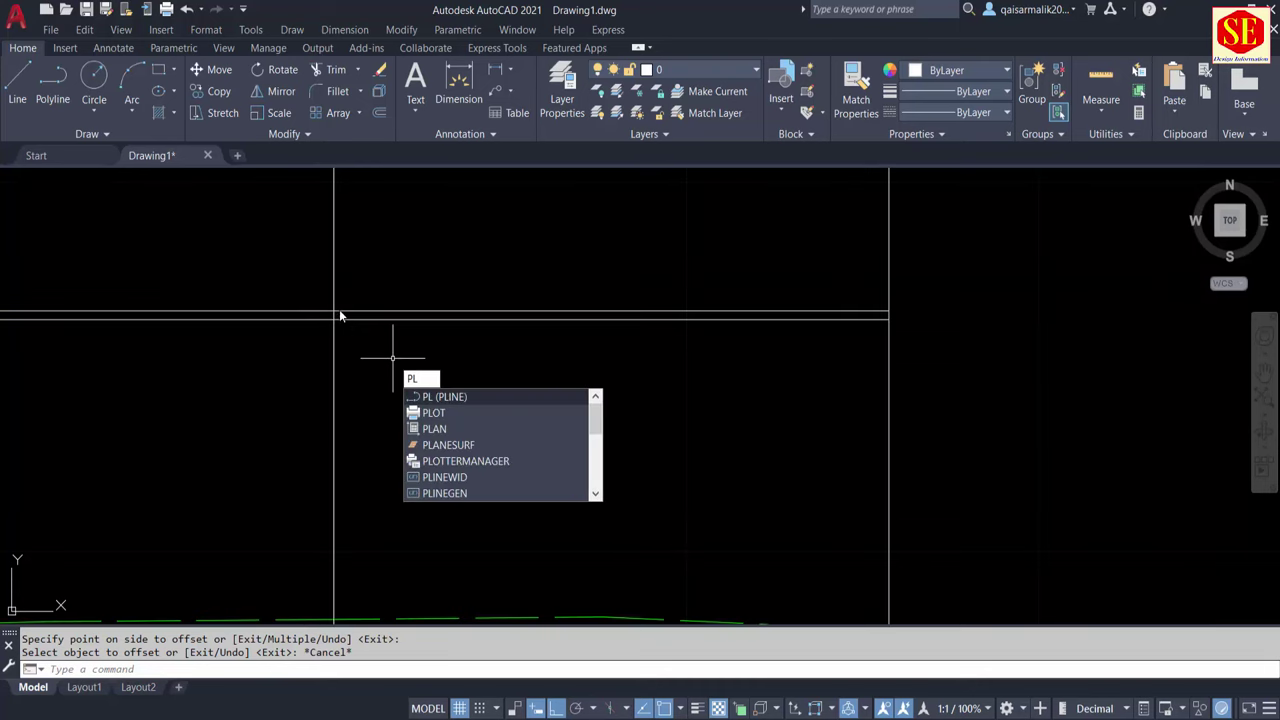
key("Return")
left_click(334, 314)
scroll(832, 310, "up", 2)
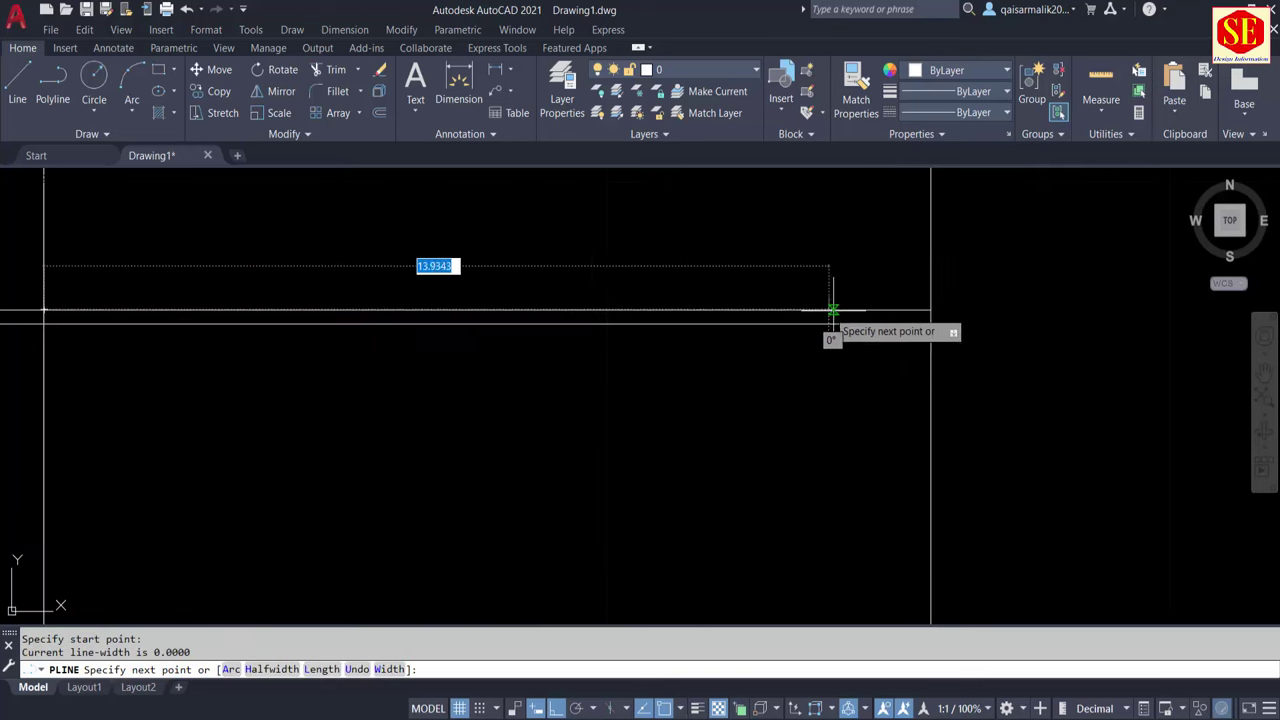
left_click(928, 308)
key("Escape")
middle_click_drag(309, 351, 700, 323)
key("Return")
left_click(543, 337)
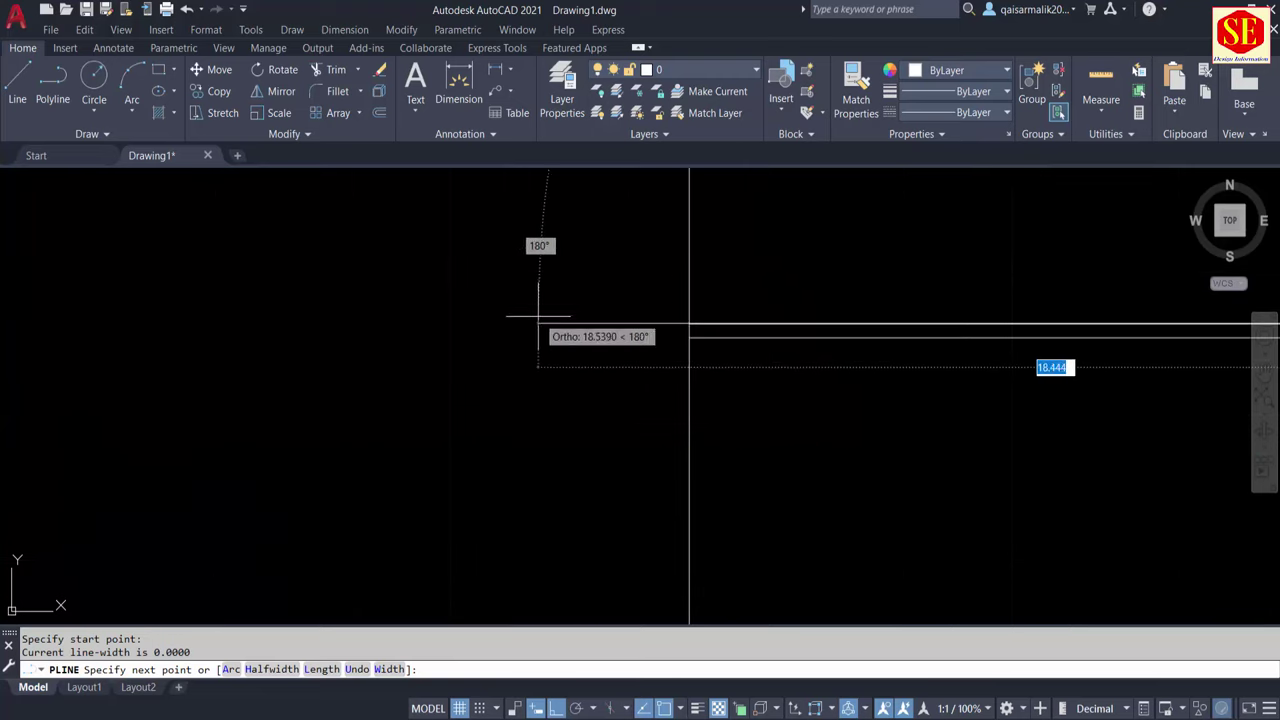
left_click(692, 337)
key("Escape")
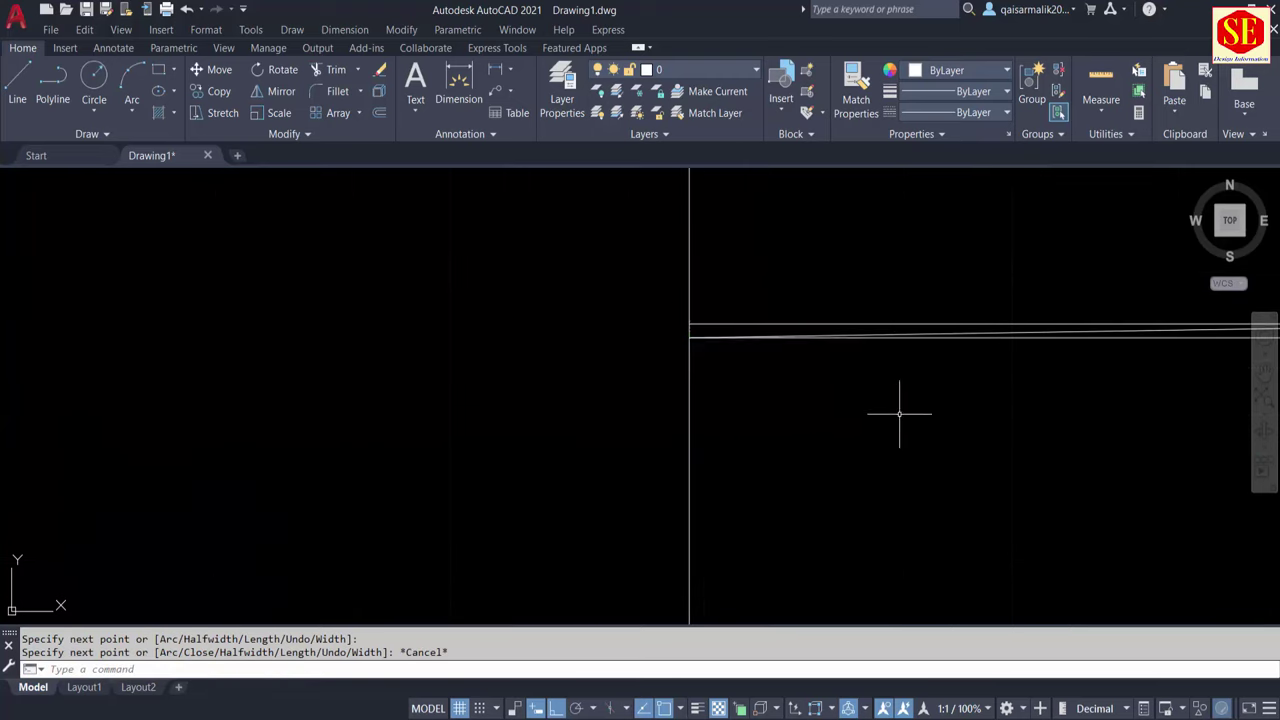
Select and erase the two trial polylines
middle_click_drag(899, 413, 389, 466)
left_click(469, 381)
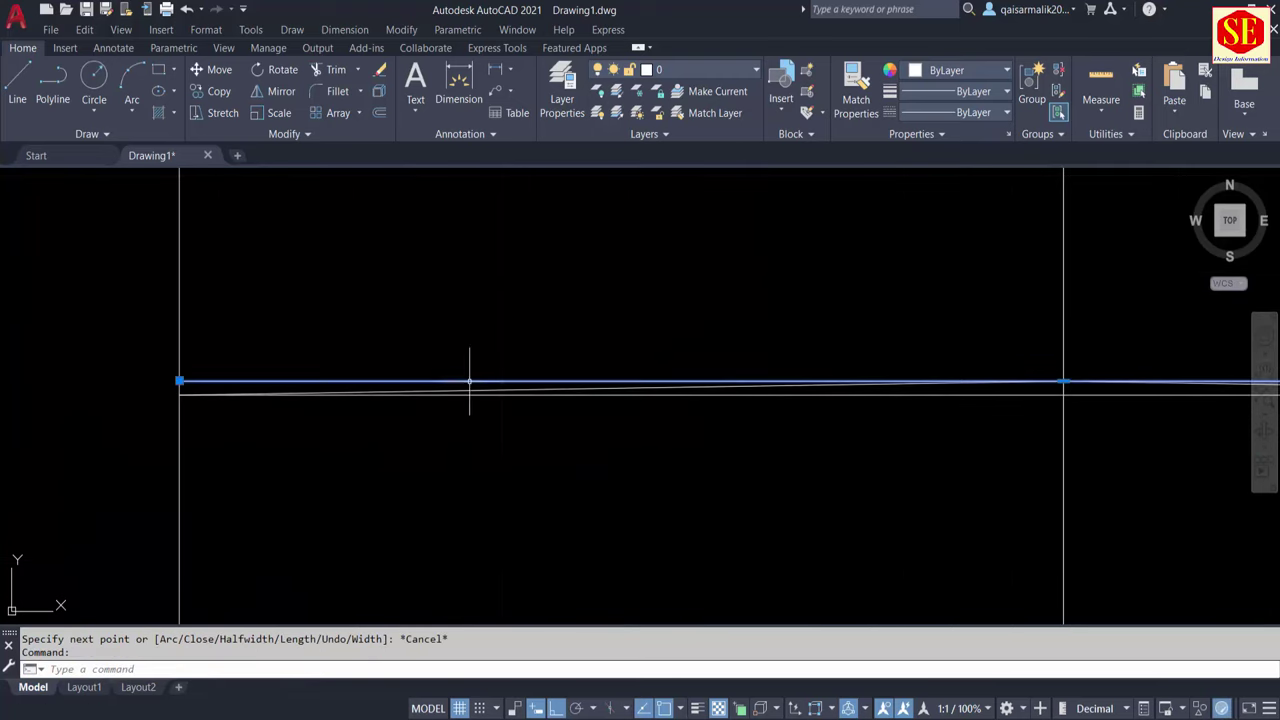
left_click(923, 394)
scroll(617, 500, "down", 4)
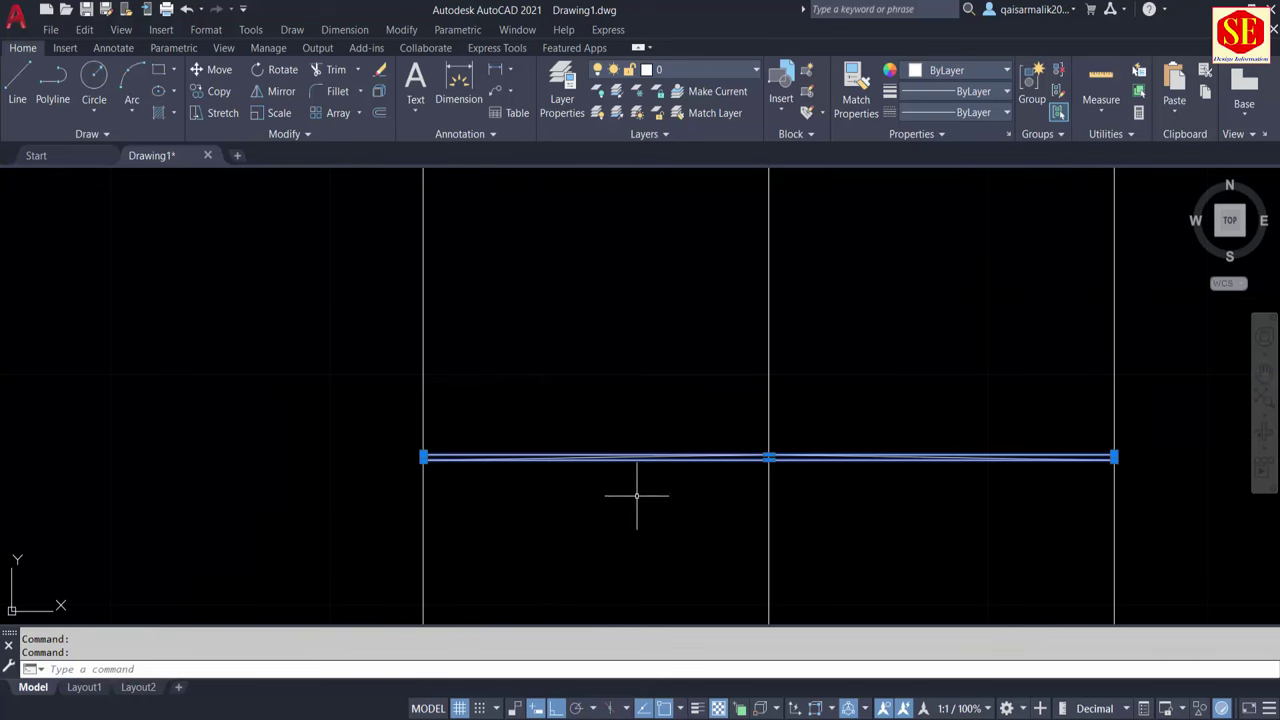
middle_click_drag(636, 495, 542, 472)
type("e")
key("Return")
scroll(648, 450, "down", 4)
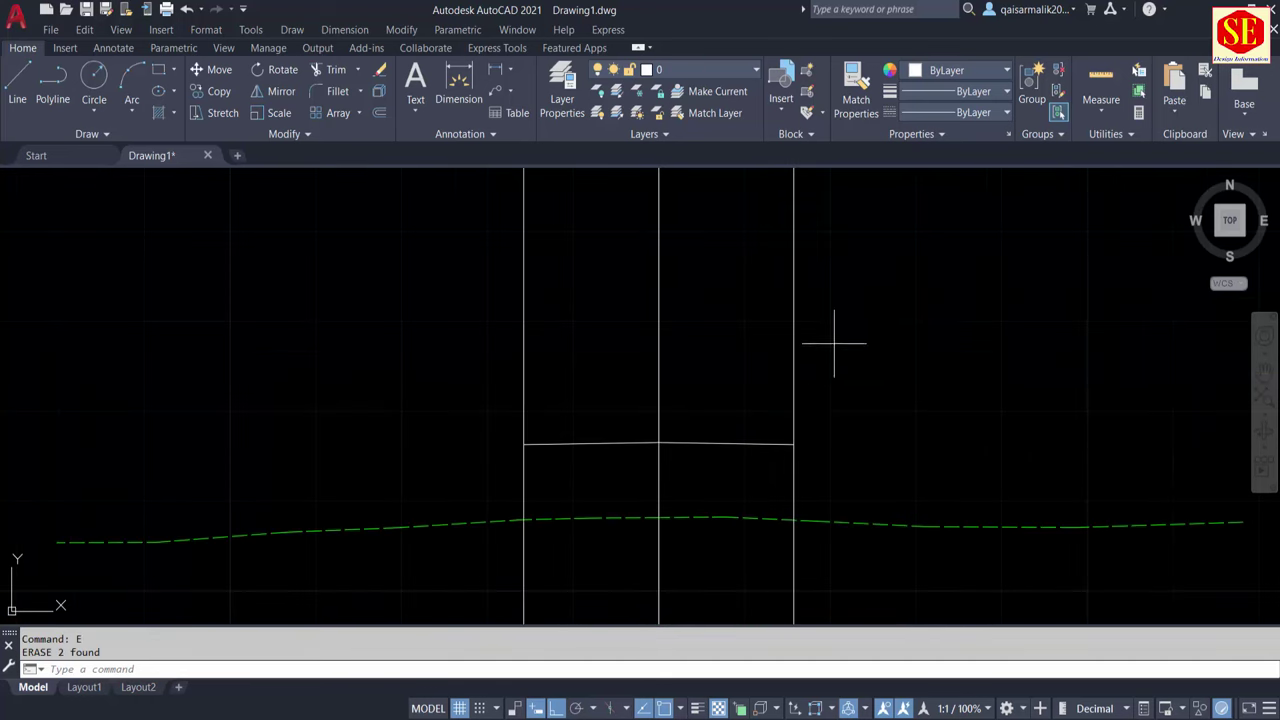
Erase all three vertical lines, then undo the deletion
left_click(834, 343)
left_click(467, 343)
type("e")
key("Return")
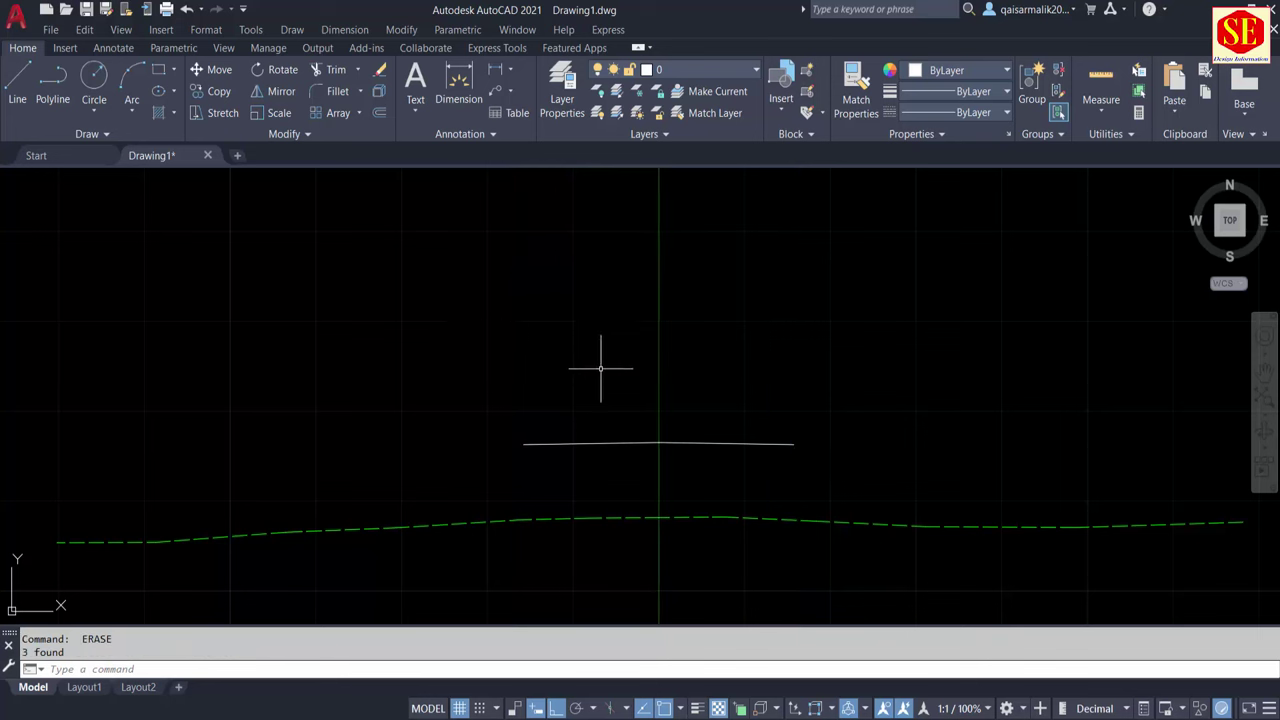
key("ctrl+z")
Erase the right and left vertical guide lines, keeping the centre line
left_click(866, 282)
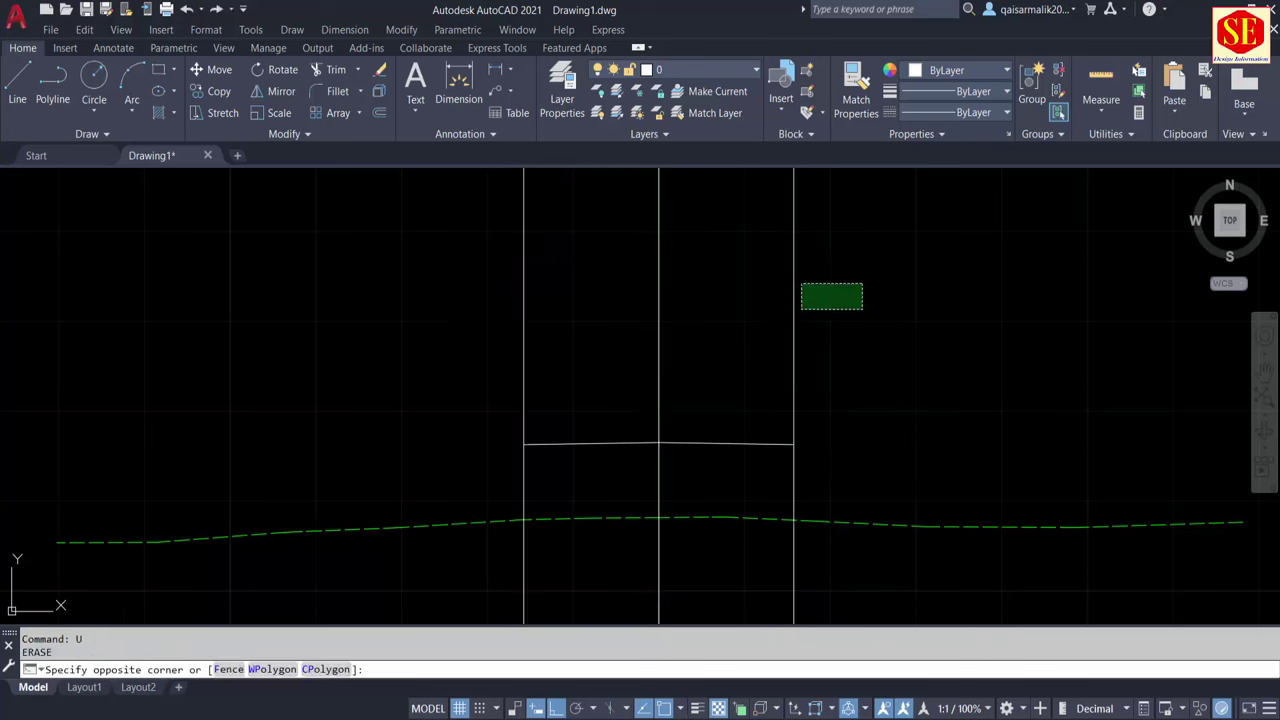
left_click(771, 313)
type("e")
key("Return")
left_click(549, 282)
left_click(500, 294)
type("e")
key("Return")
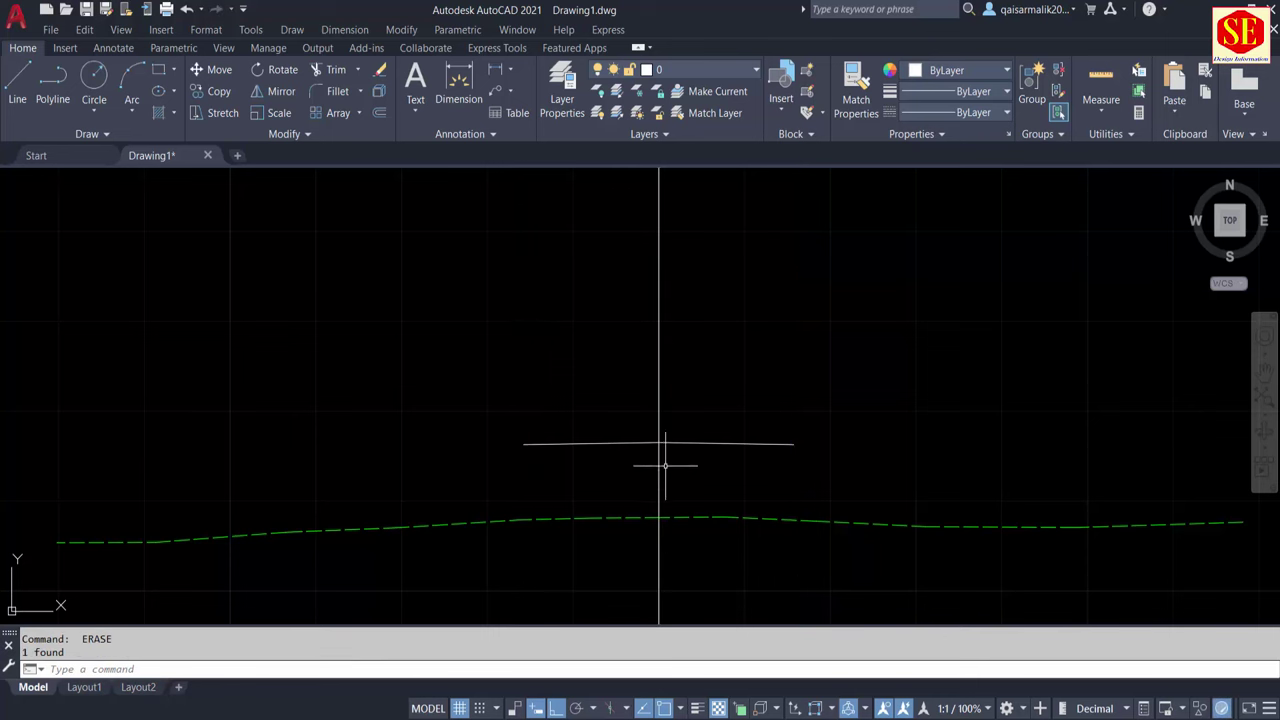
Select both halves of the cambered road line
scroll(663, 457, "up", 4)
left_click(884, 408)
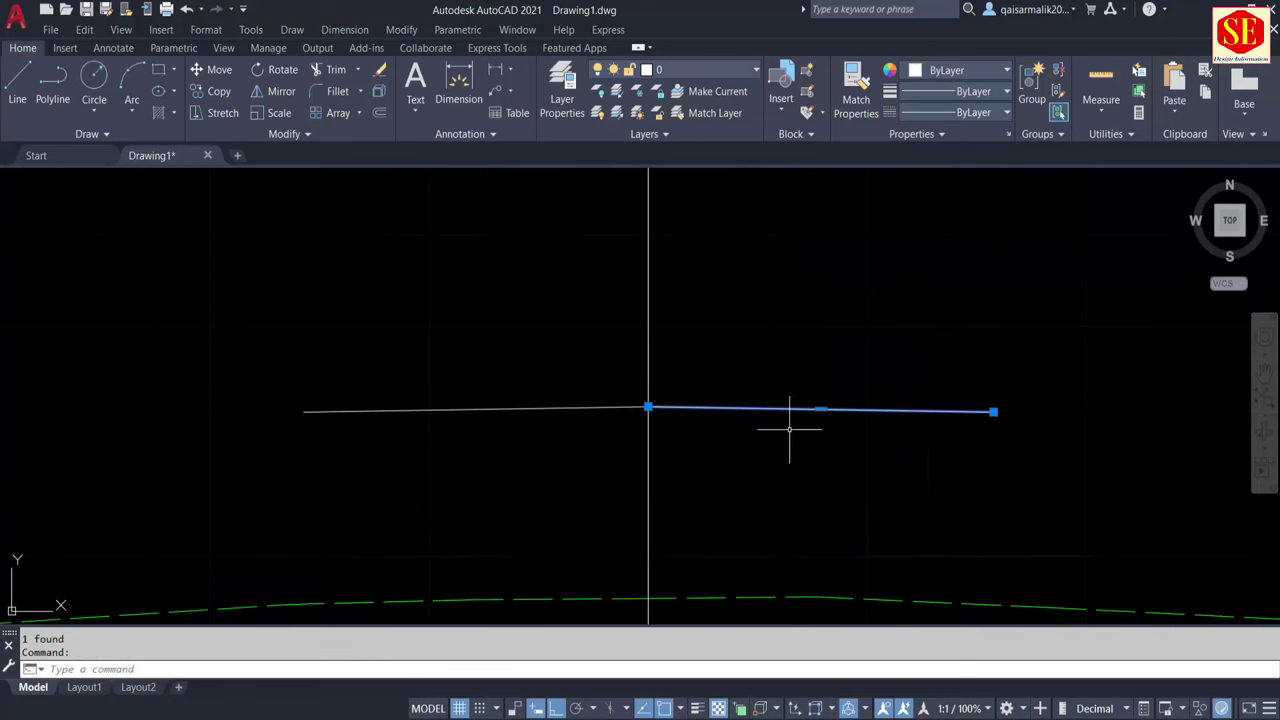
left_click(543, 409)
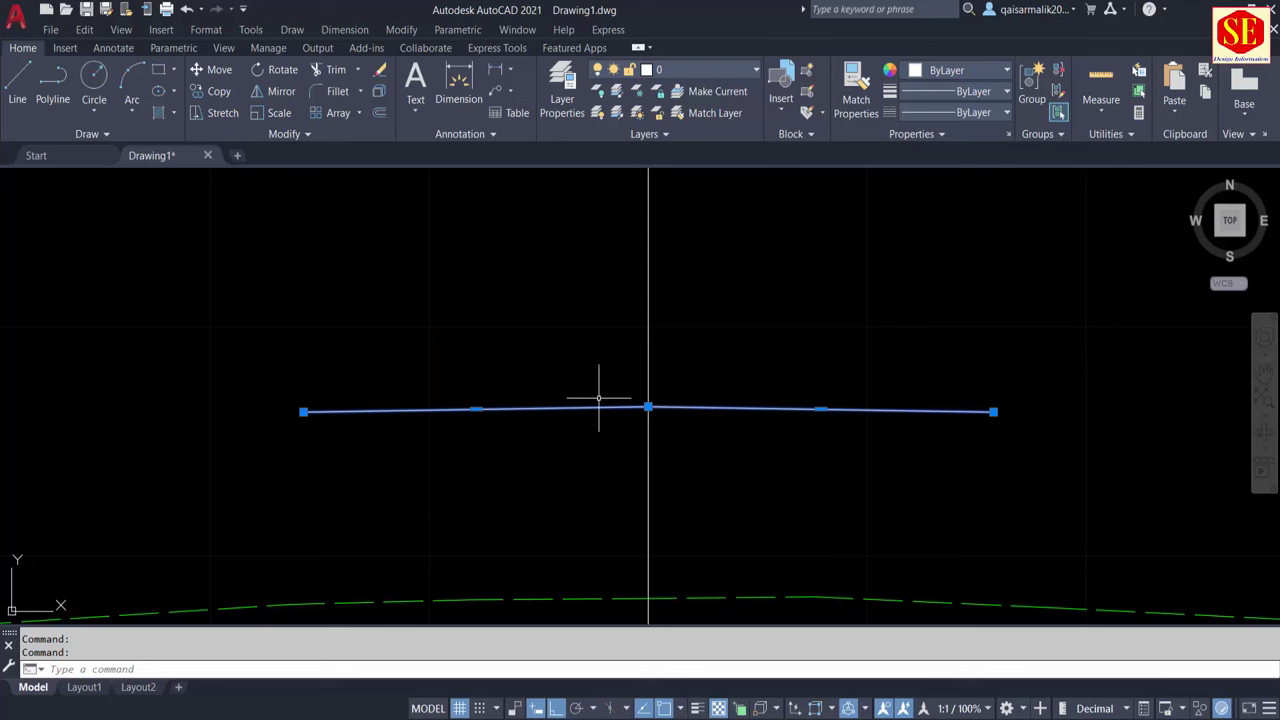
scroll(652, 413, "up", 3)
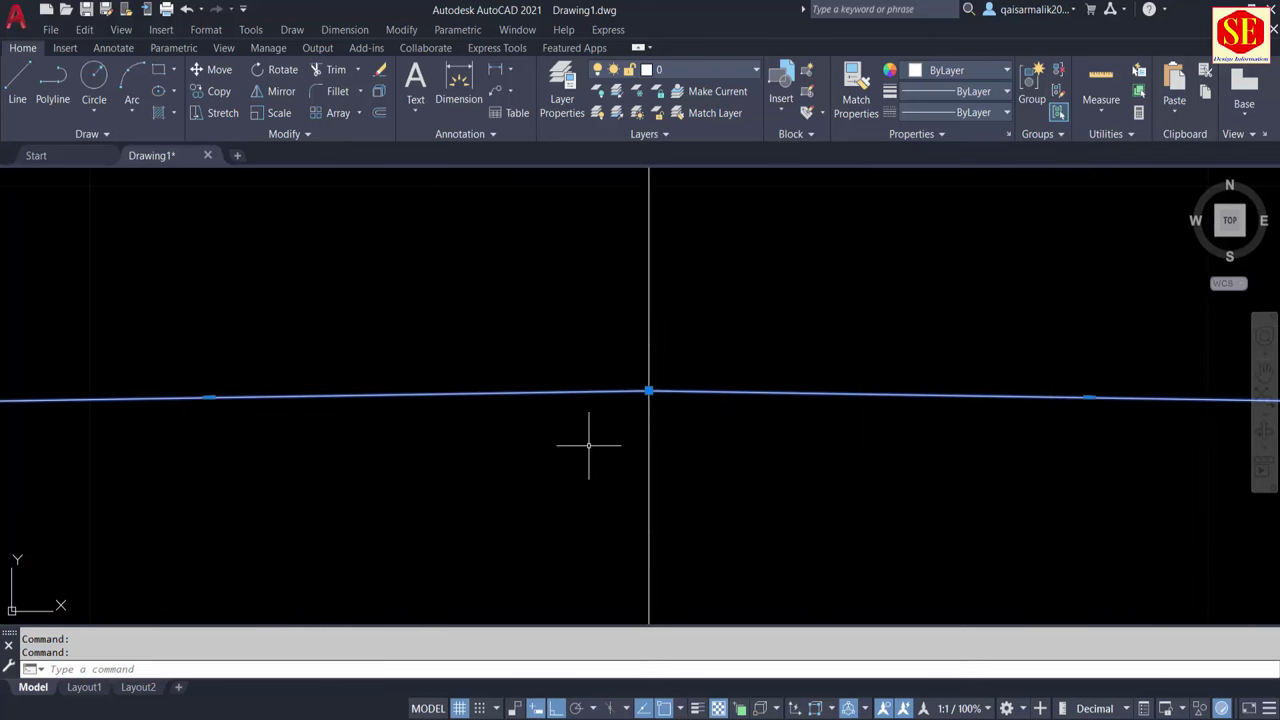
scroll(591, 437, "down", 3)
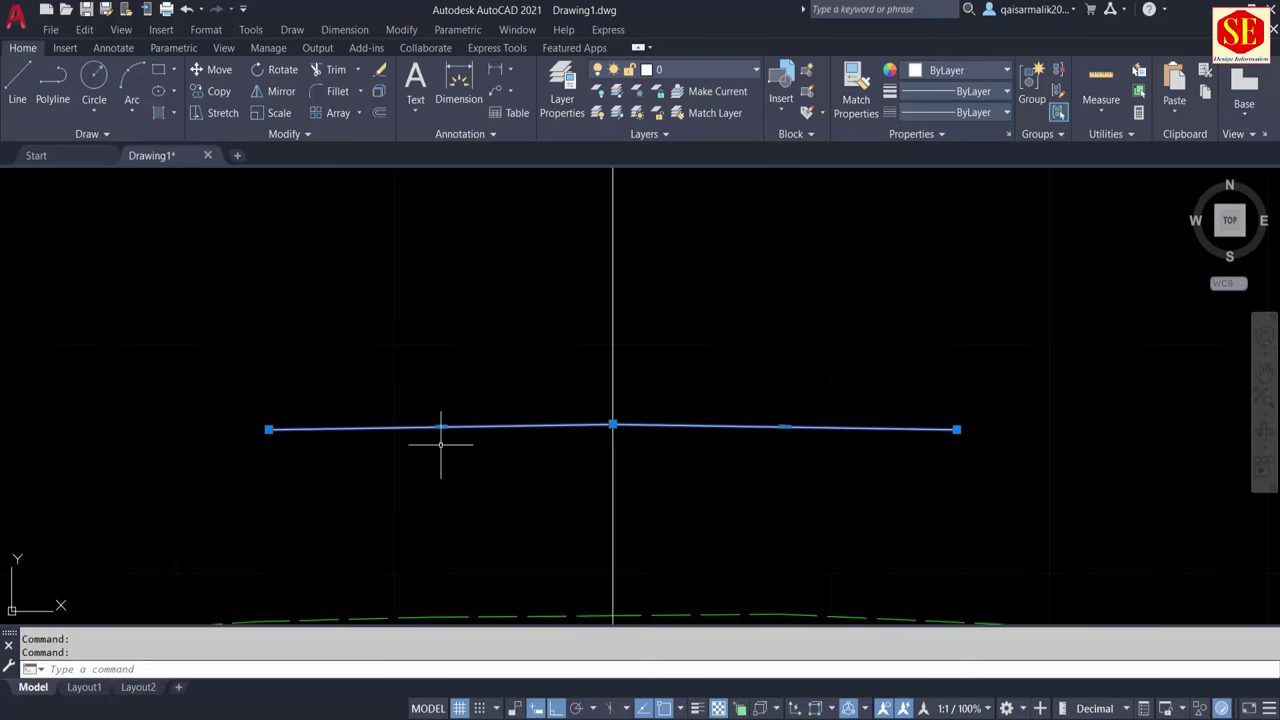
scroll(434, 457, "down", 1)
scroll(434, 457, "down", 1)
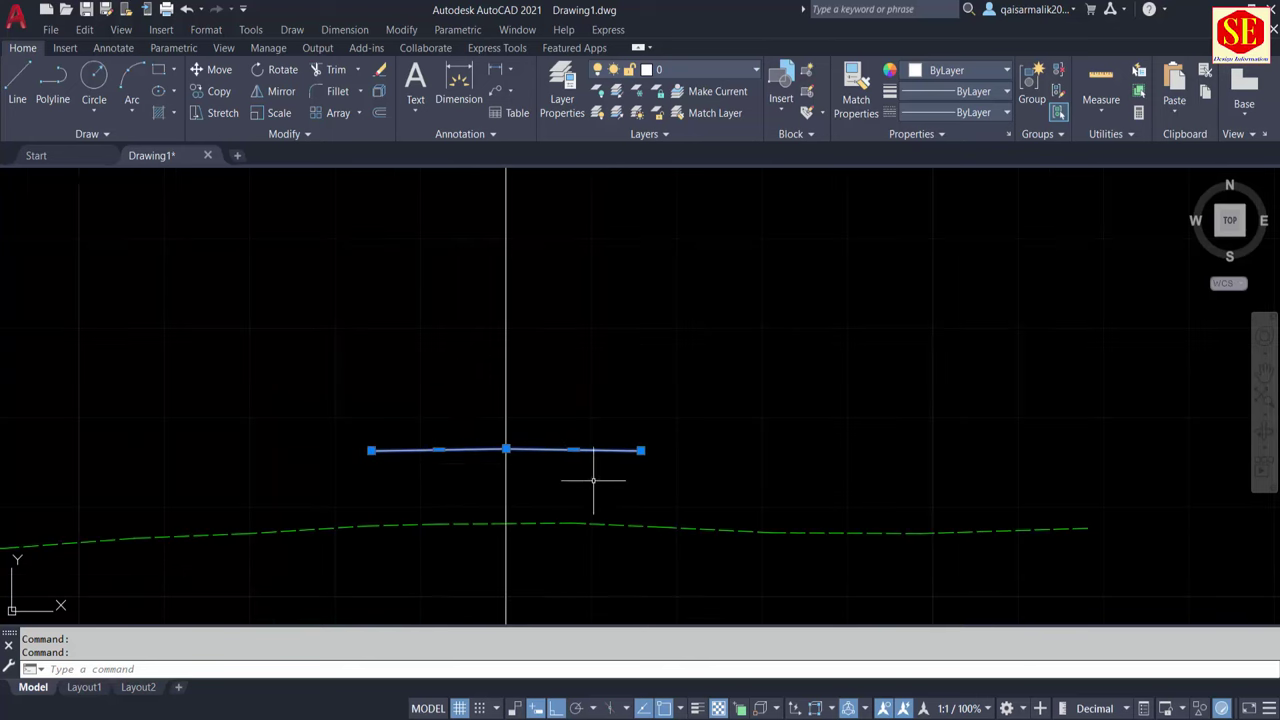
scroll(593, 481, "up", 1)
key("Escape")
scroll(571, 443, "down", 3)
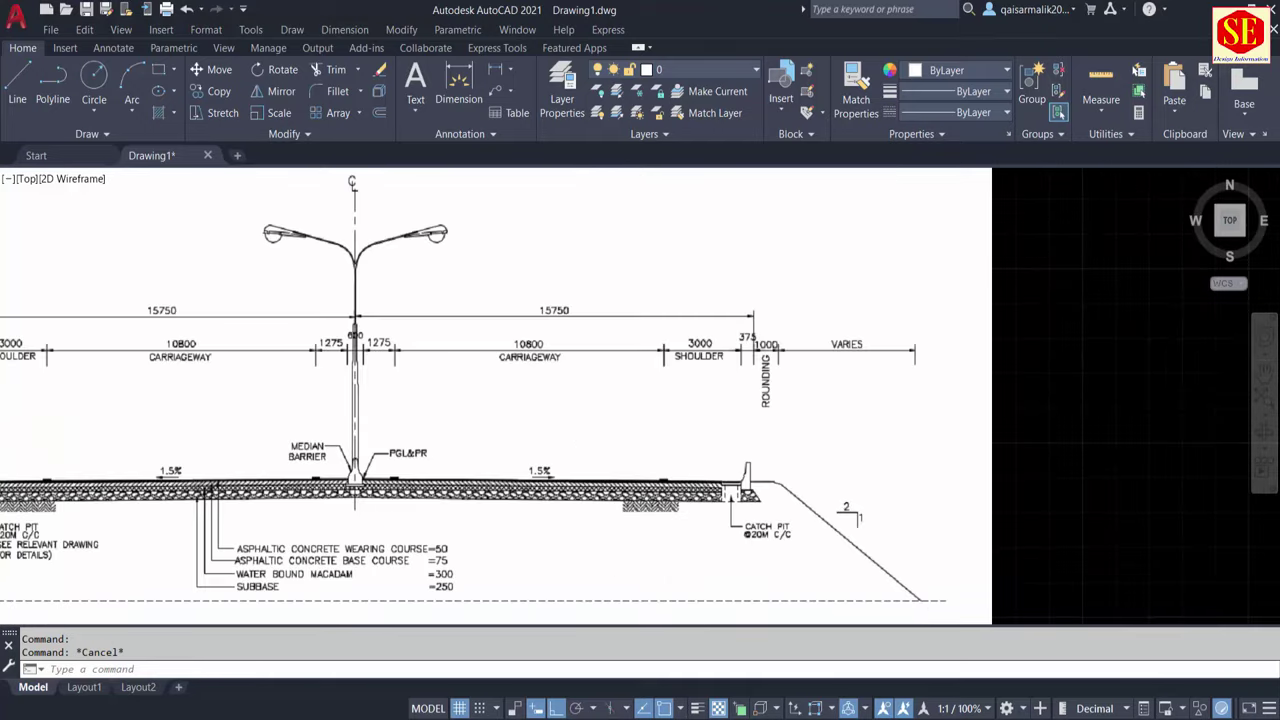
scroll(781, 401, "up", 4)
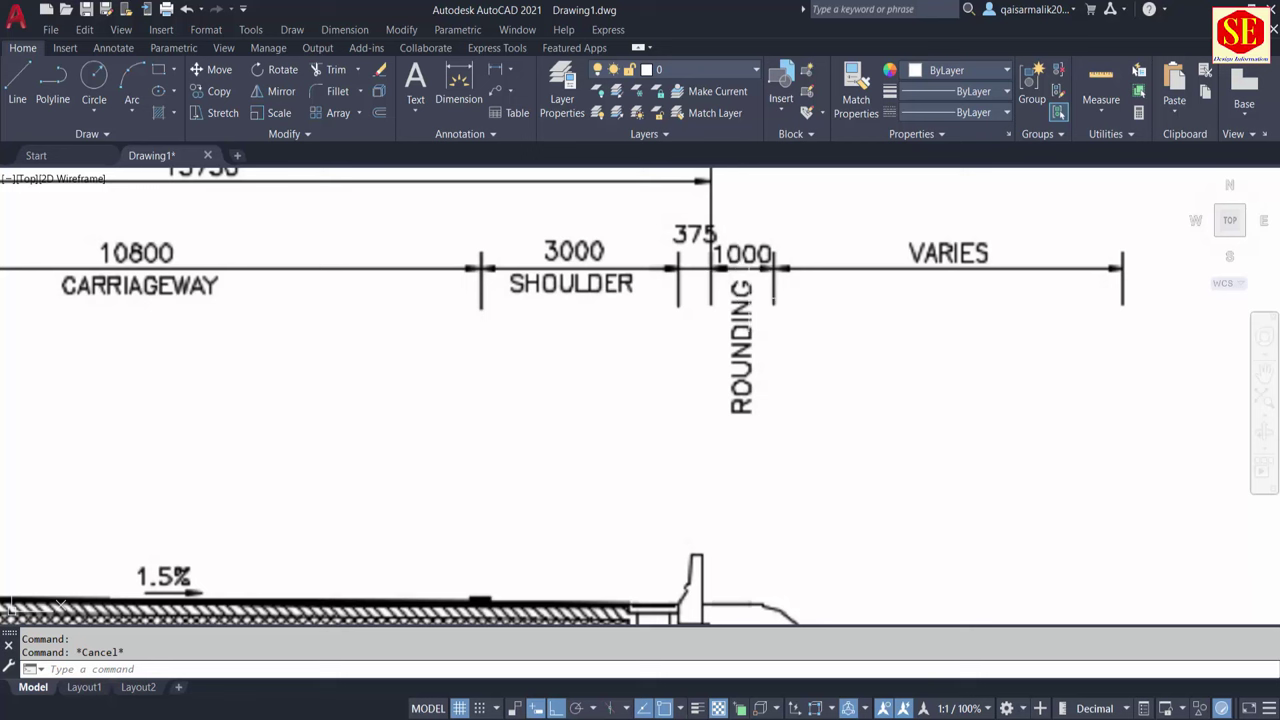
scroll(752, 314, "down", 4)
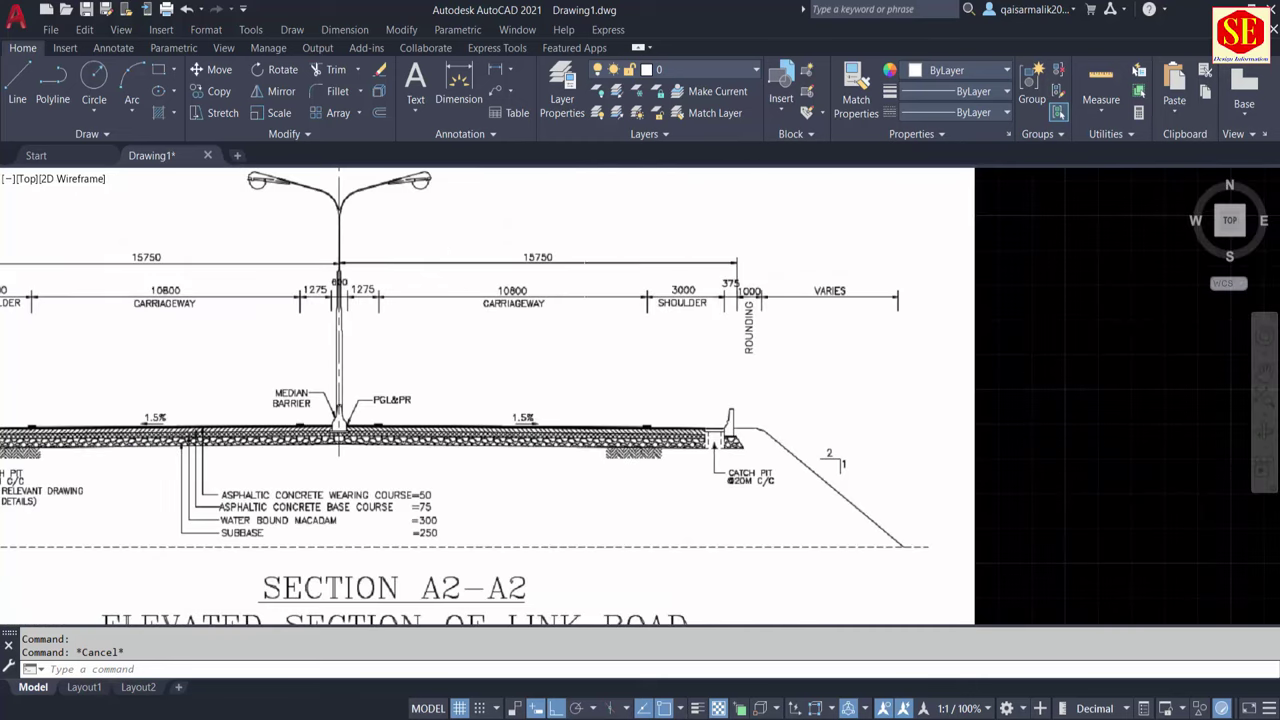
scroll(750, 294, "down", 8)
scroll(536, 380, "up", 6)
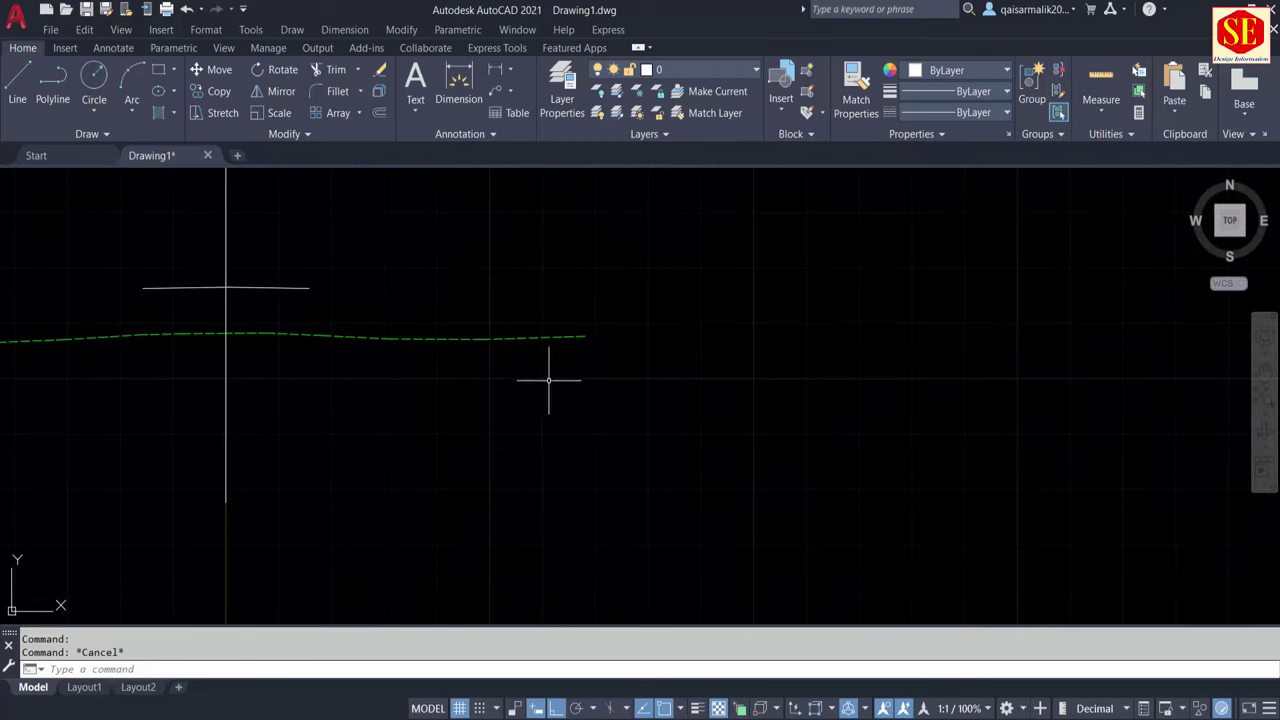
type("l")
key("Return")
left_click(308, 288)
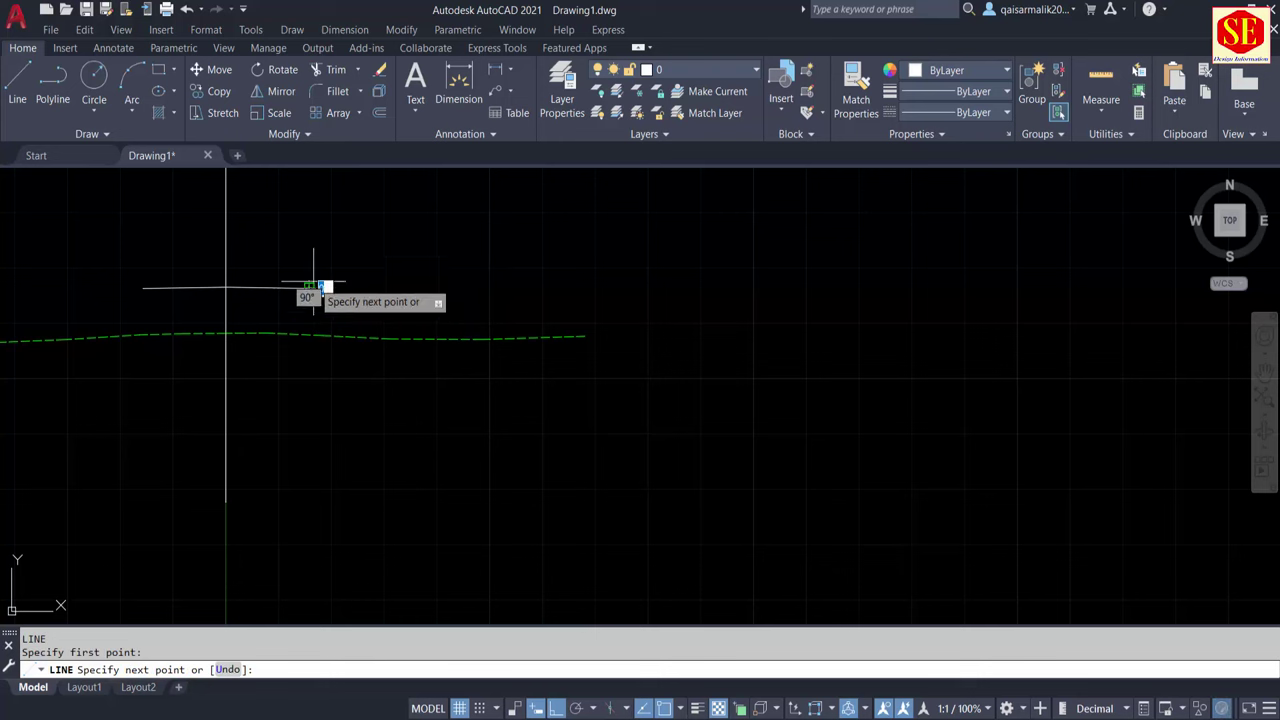
left_click(311, 205)
key("Escape")
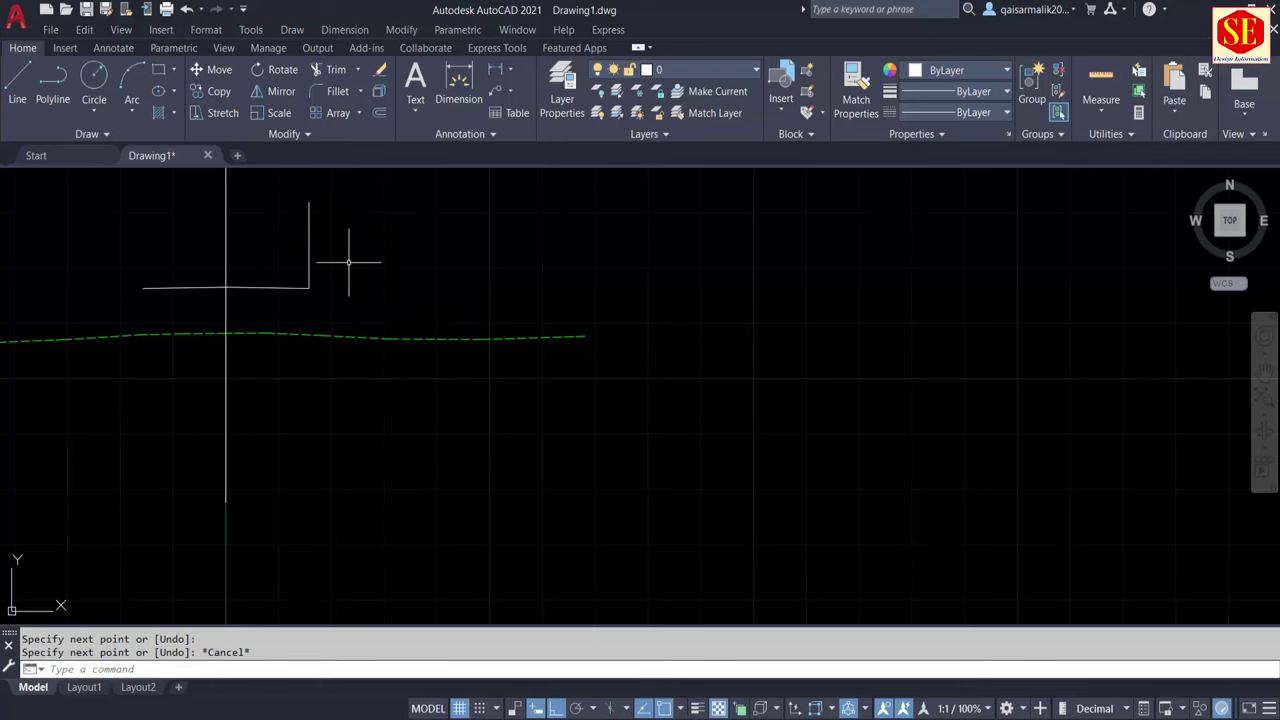
type("o")
key("Return")
type("1")
key("Return")
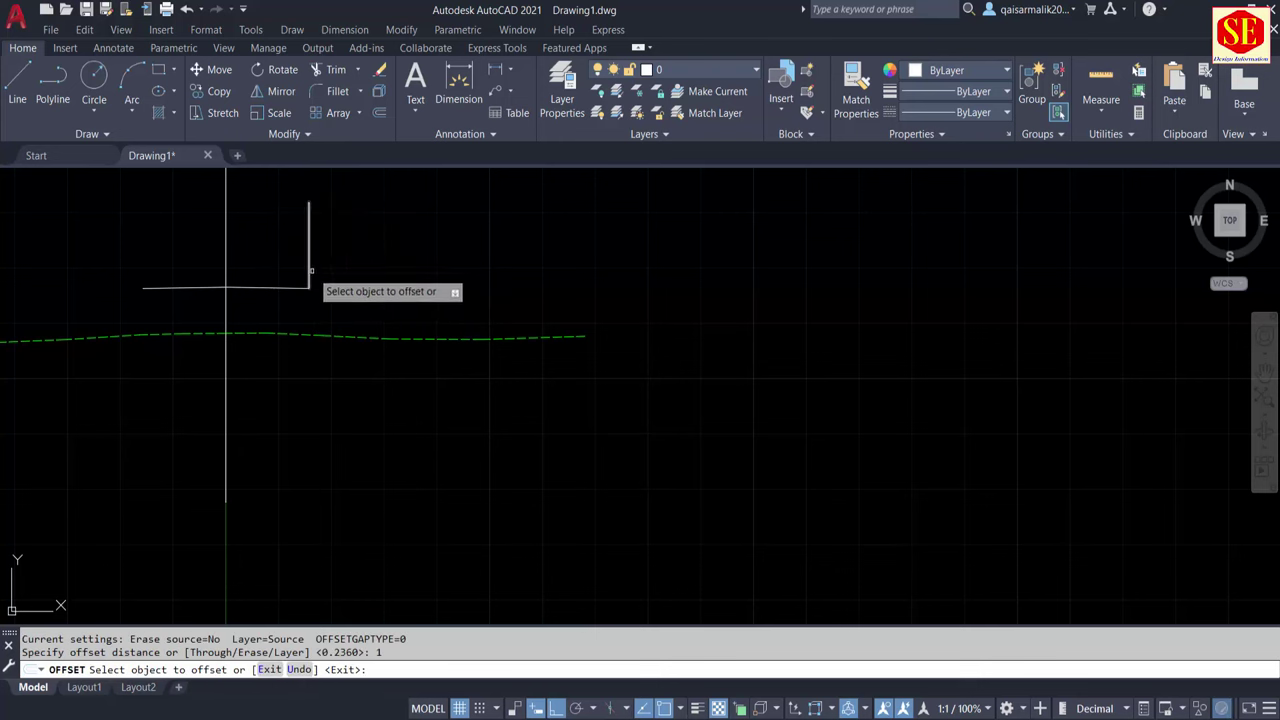
scroll(310, 270, "up", 5)
left_click(307, 246)
left_click(358, 330)
key("Escape")
scroll(321, 344, "up", 2)
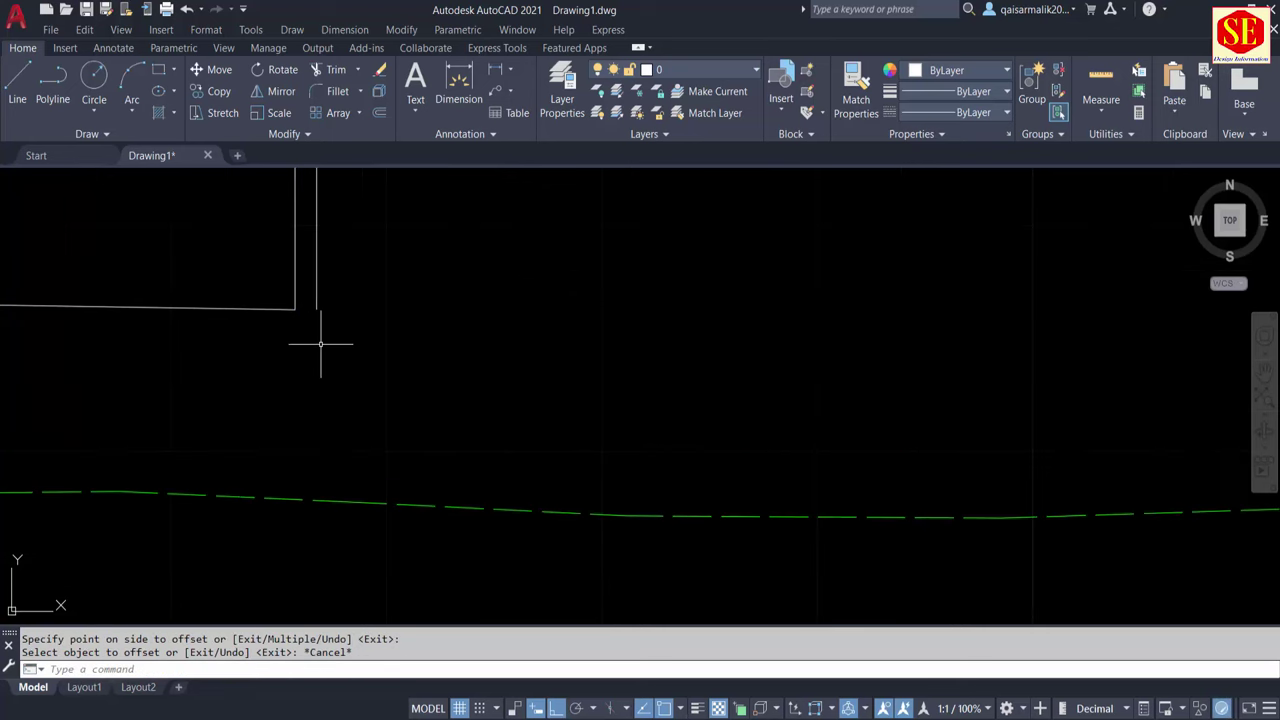
scroll(321, 344, "up", 4)
type("l")
key("Return")
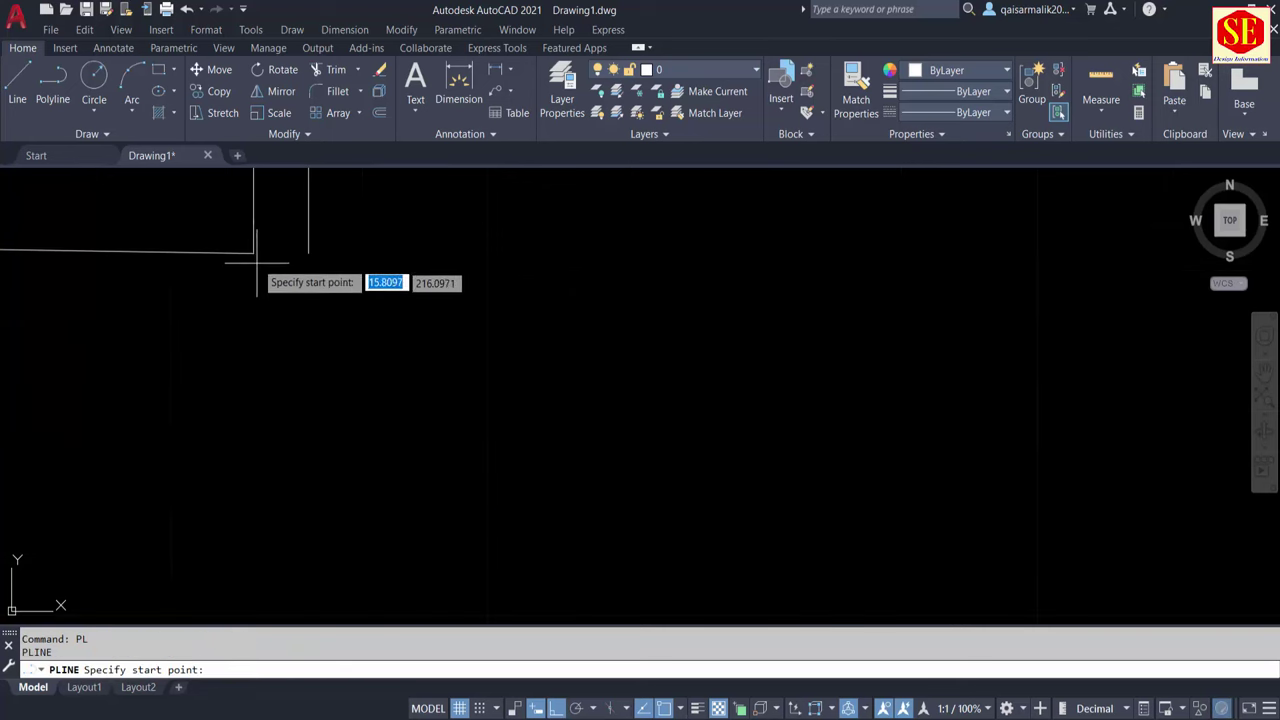
left_click(309, 253)
left_click(309, 253)
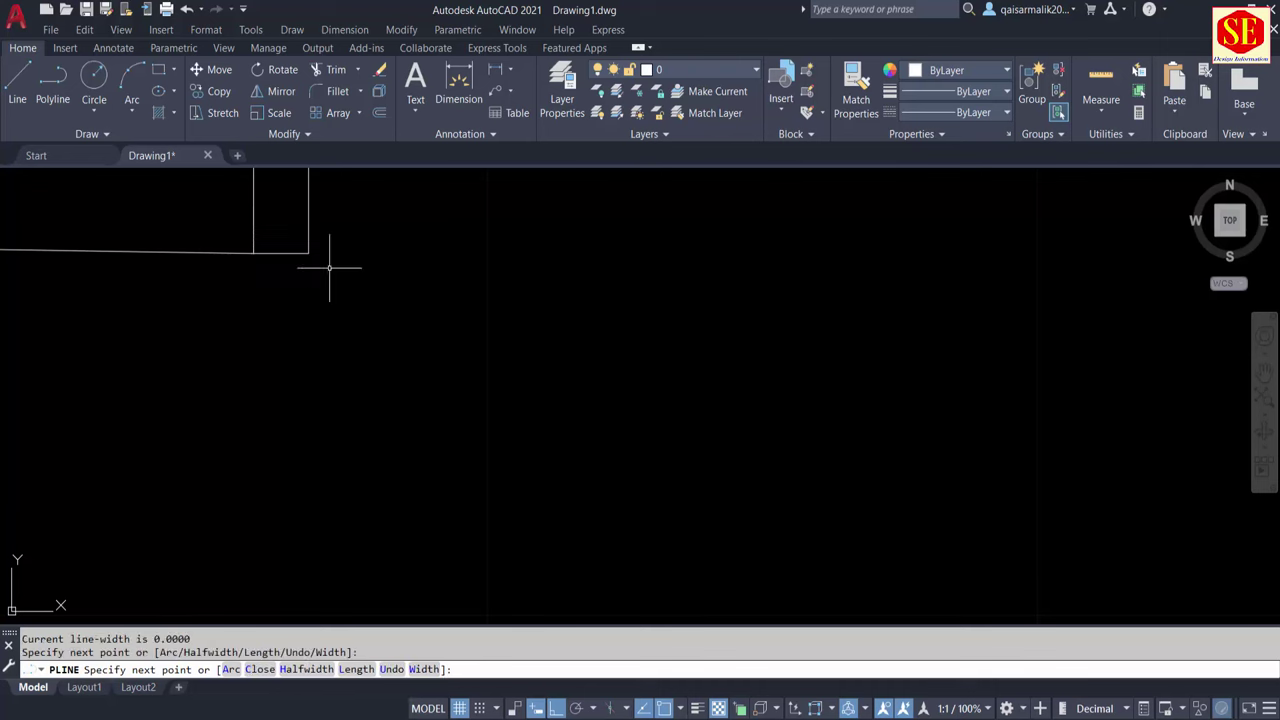
key("Escape")
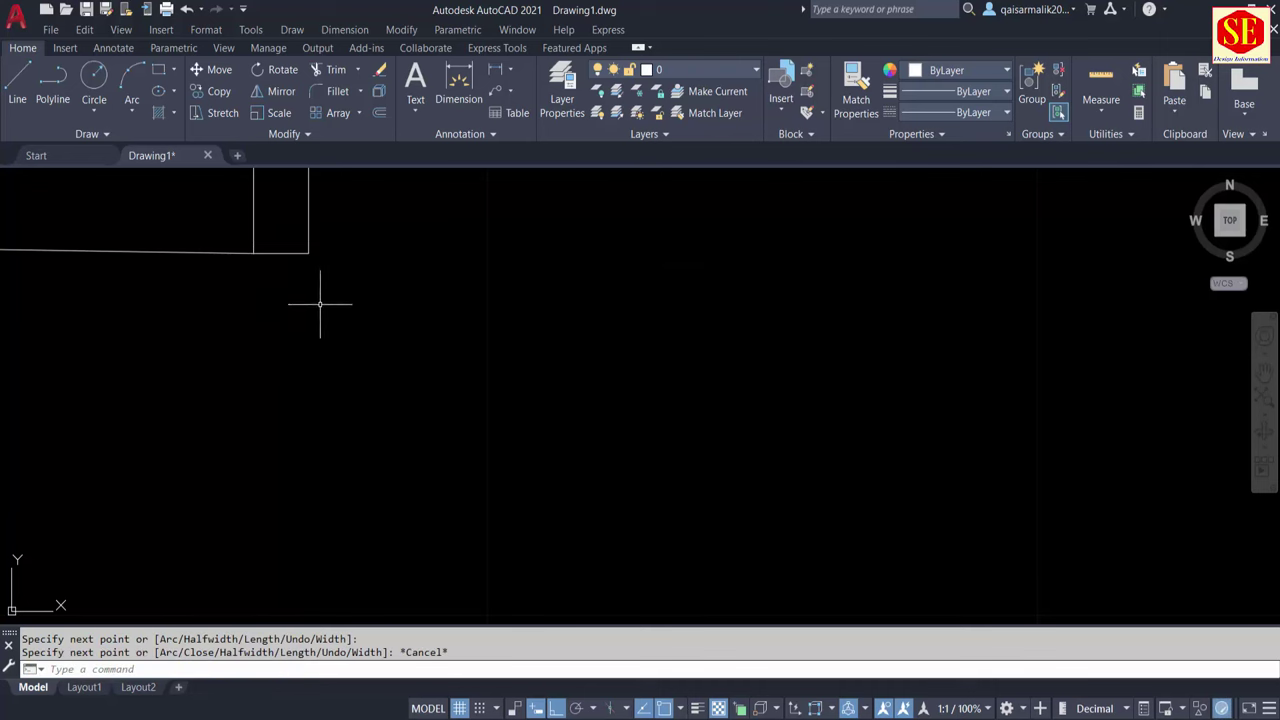
scroll(323, 300, "down", 3)
scroll(340, 362, "down", 3)
scroll(567, 365, "up", 2)
scroll(567, 365, "up", 3)
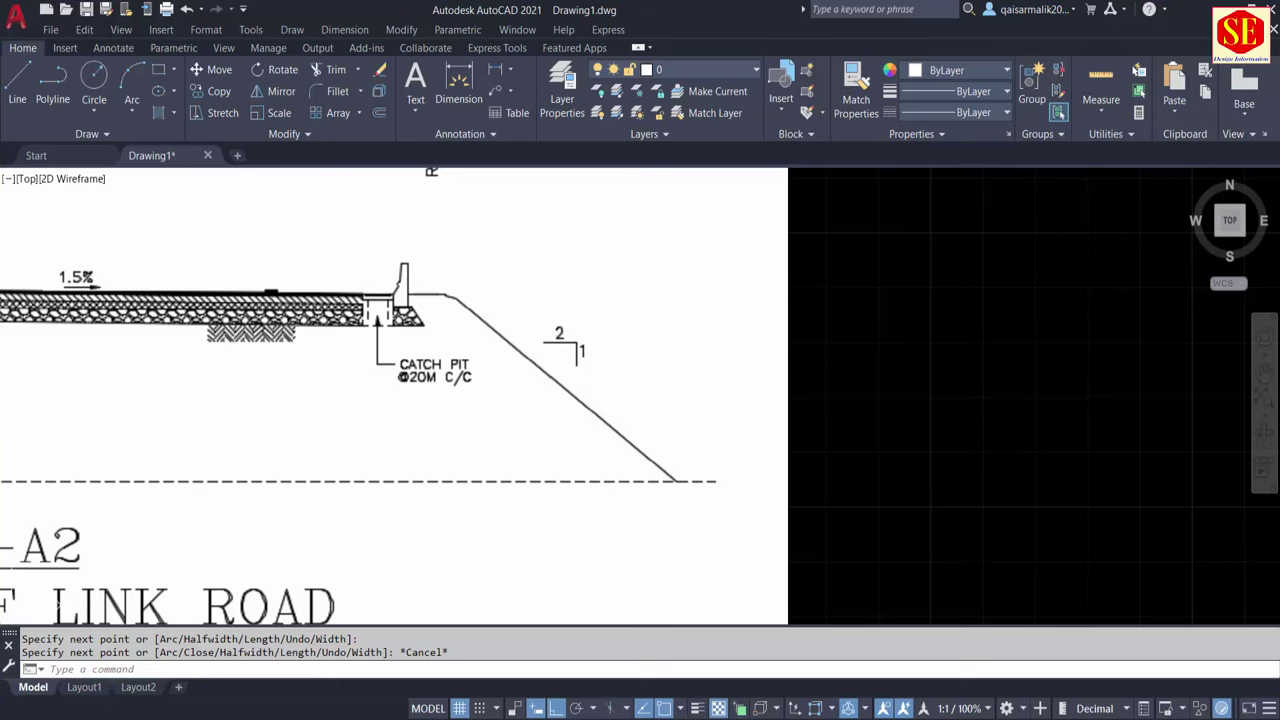
scroll(329, 434, "down", 4)
scroll(543, 400, "down", 2)
scroll(471, 414, "up", 5)
scroll(565, 413, "up", 3)
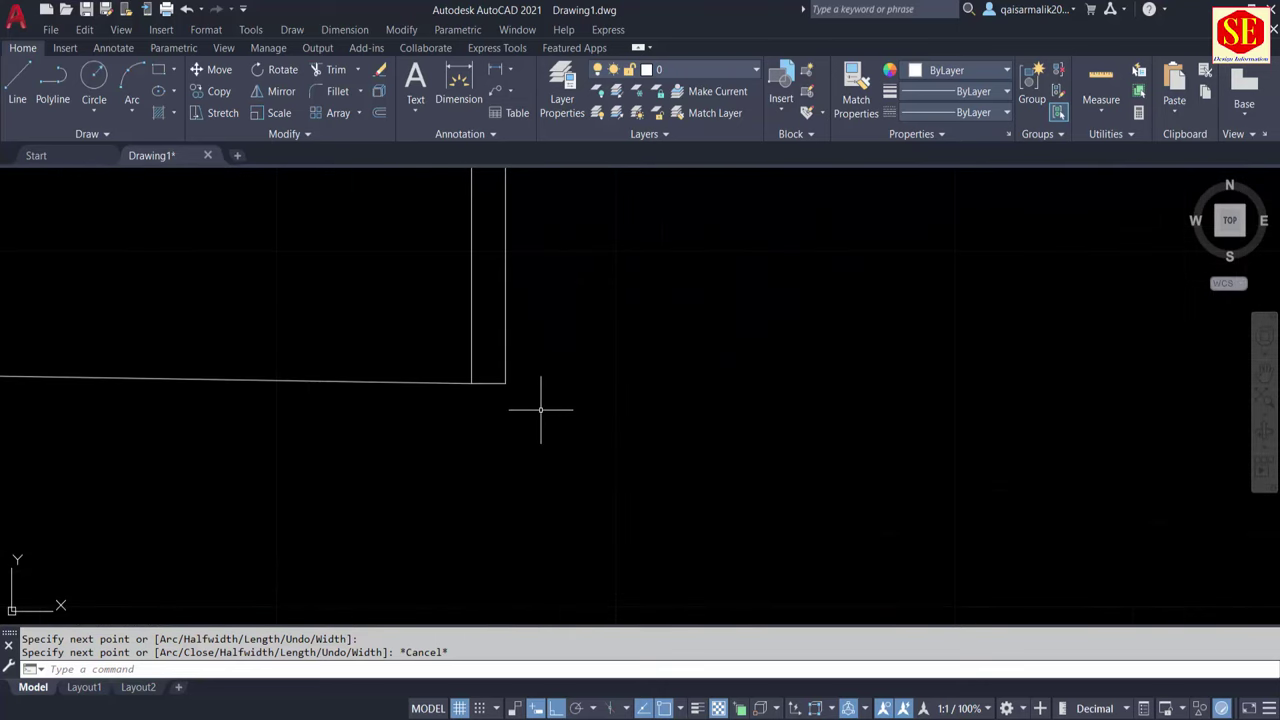
key("Return")
Draw a closed triangle from the shoulder corner: 2 units right, 1 down, and back to the start
left_click(505, 383)
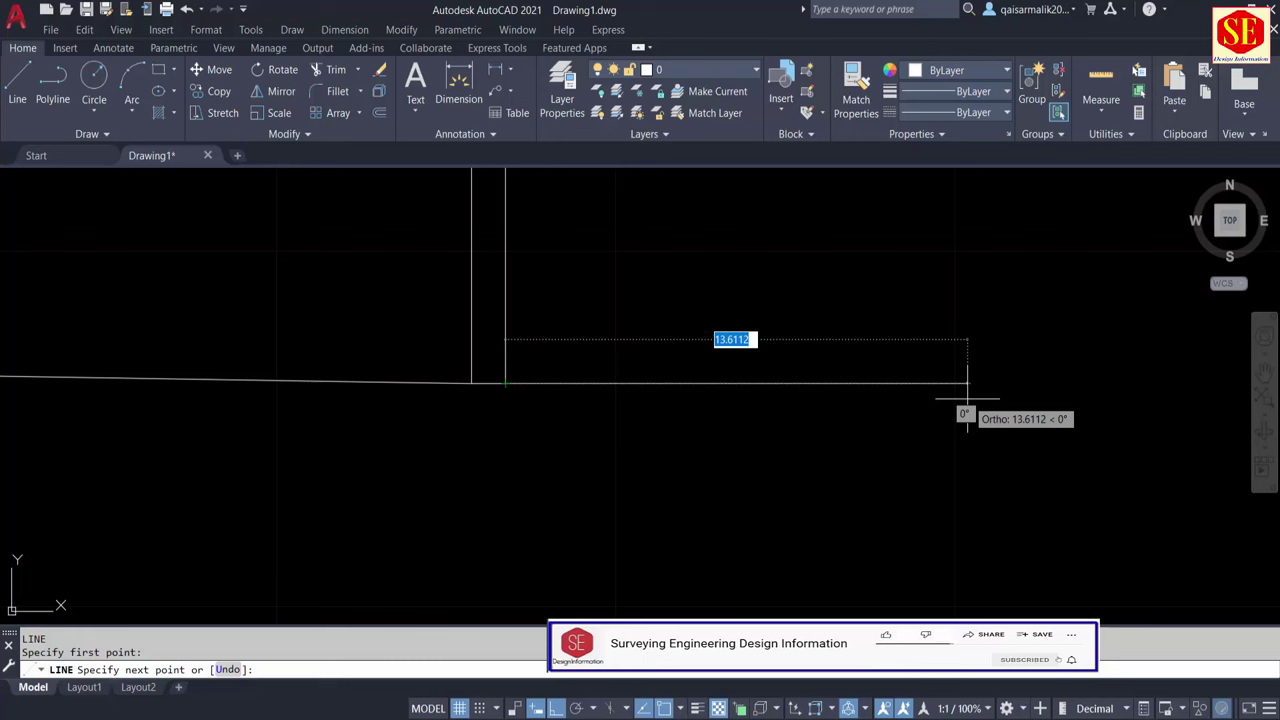
type("2")
key("Return")
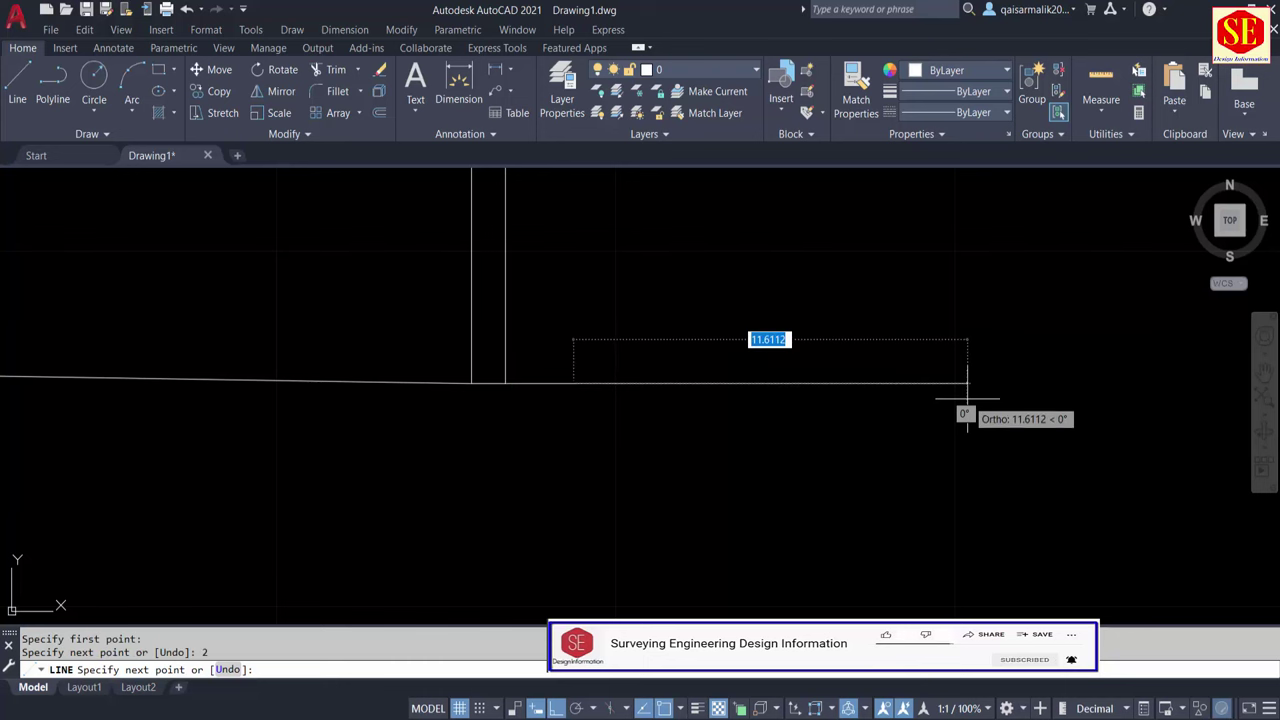
middle_click_drag(657, 550, 645, 472)
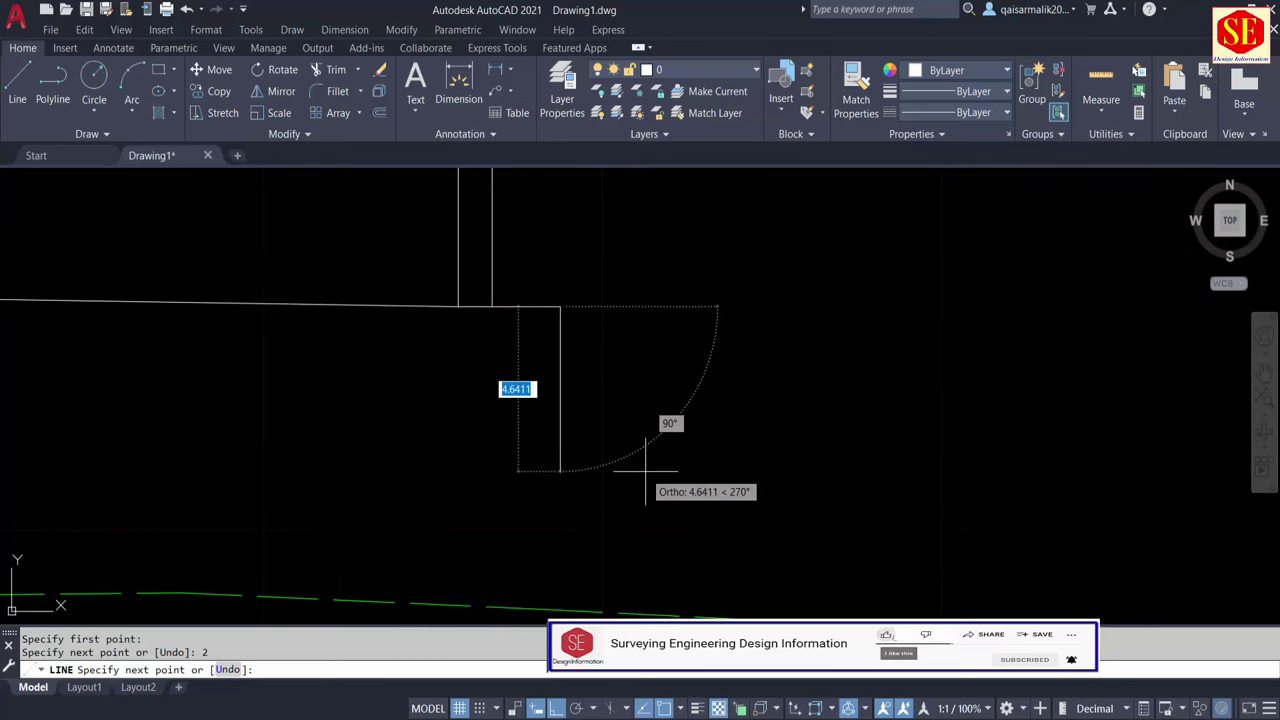
type("1")
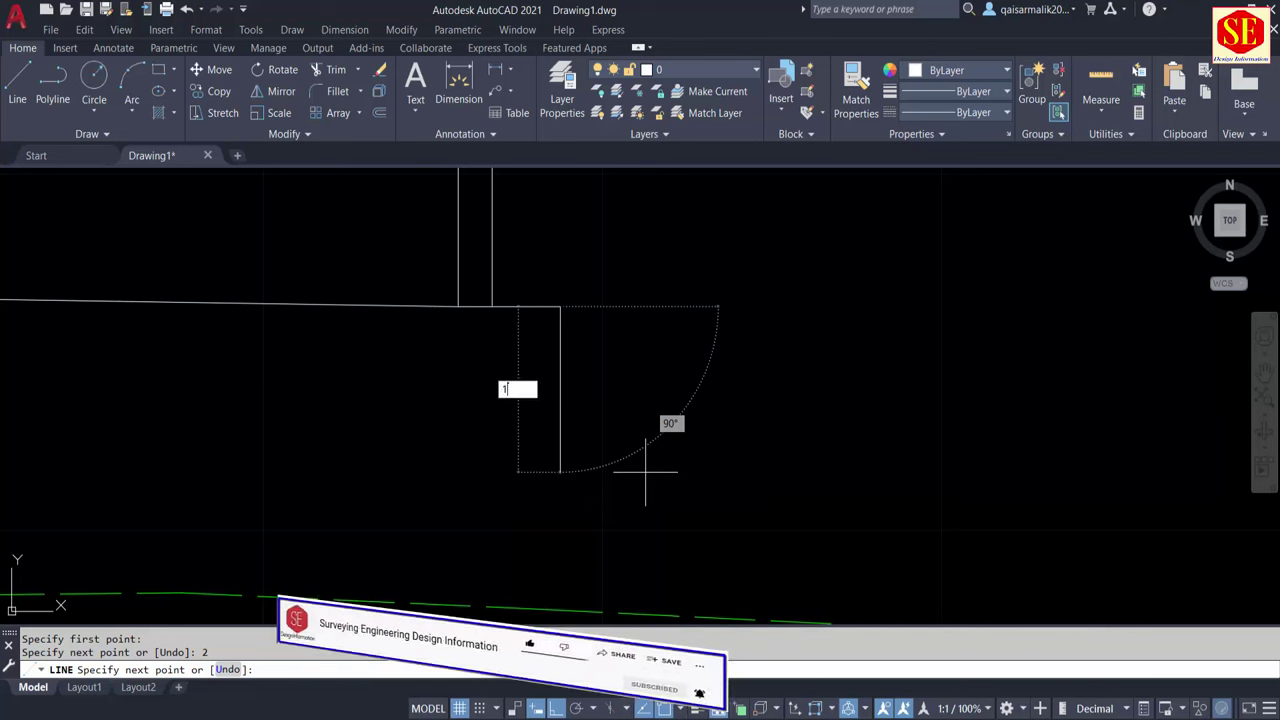
key("Return")
type("c")
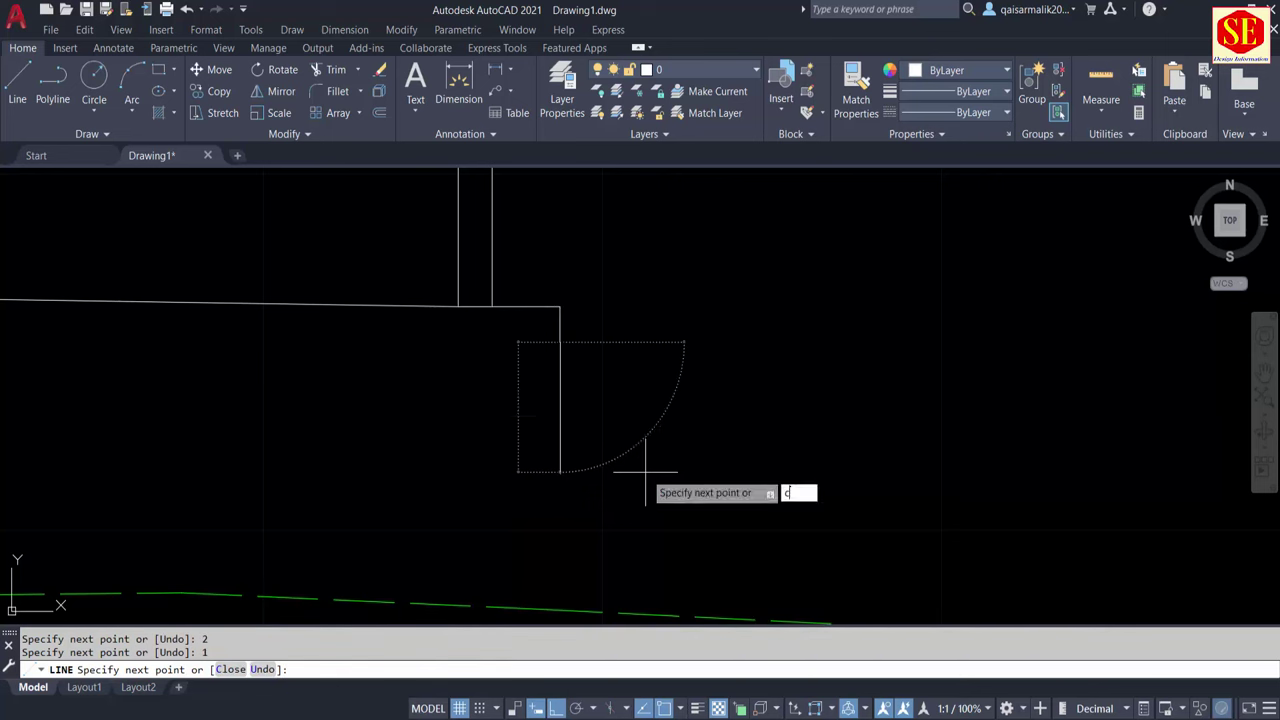
key("Return")
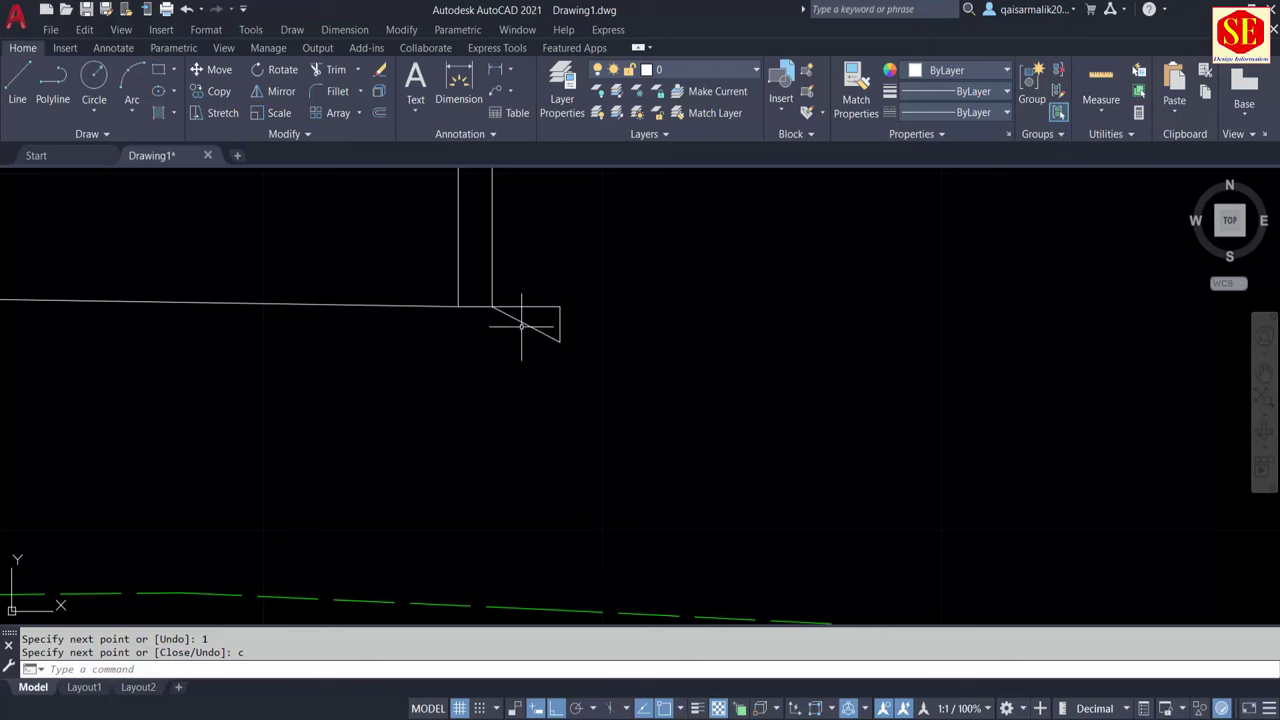
Select the slanted closing line and start moving it, then cancel the move
left_click(524, 323)
key("Escape")
type("M")
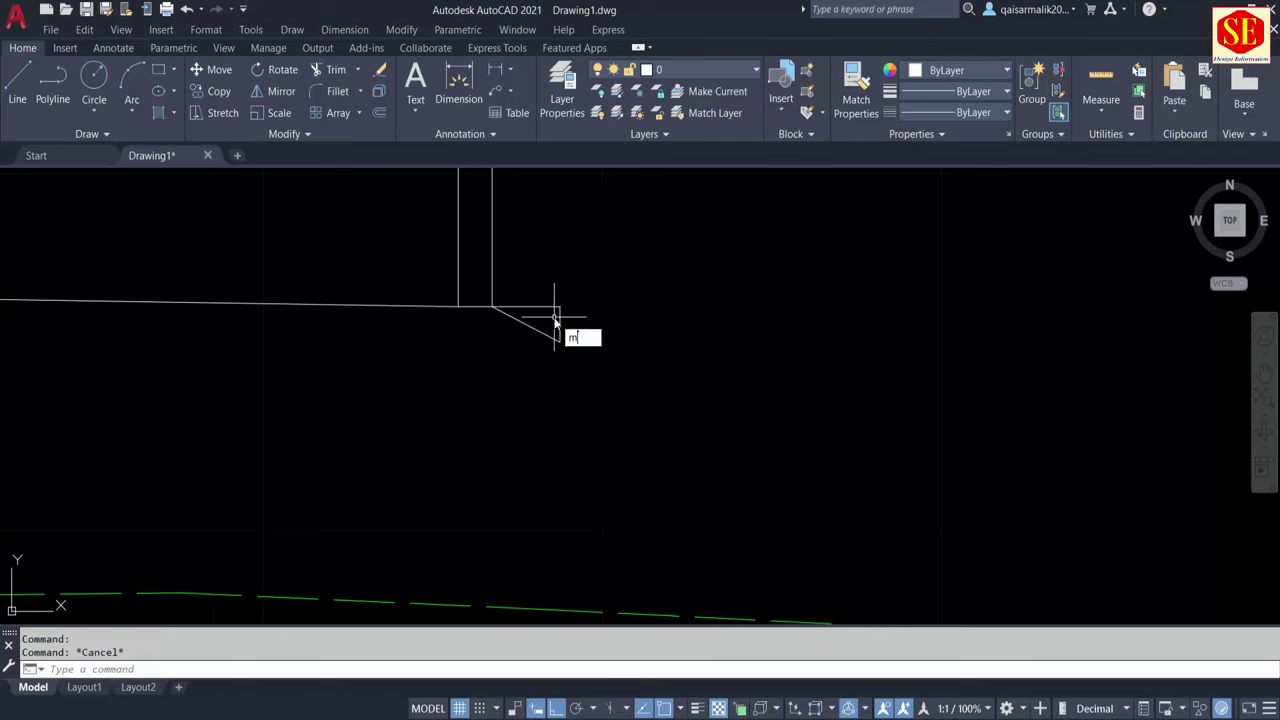
key("Return")
left_click(569, 291)
left_click(555, 314)
key("Return")
left_click(553, 316)
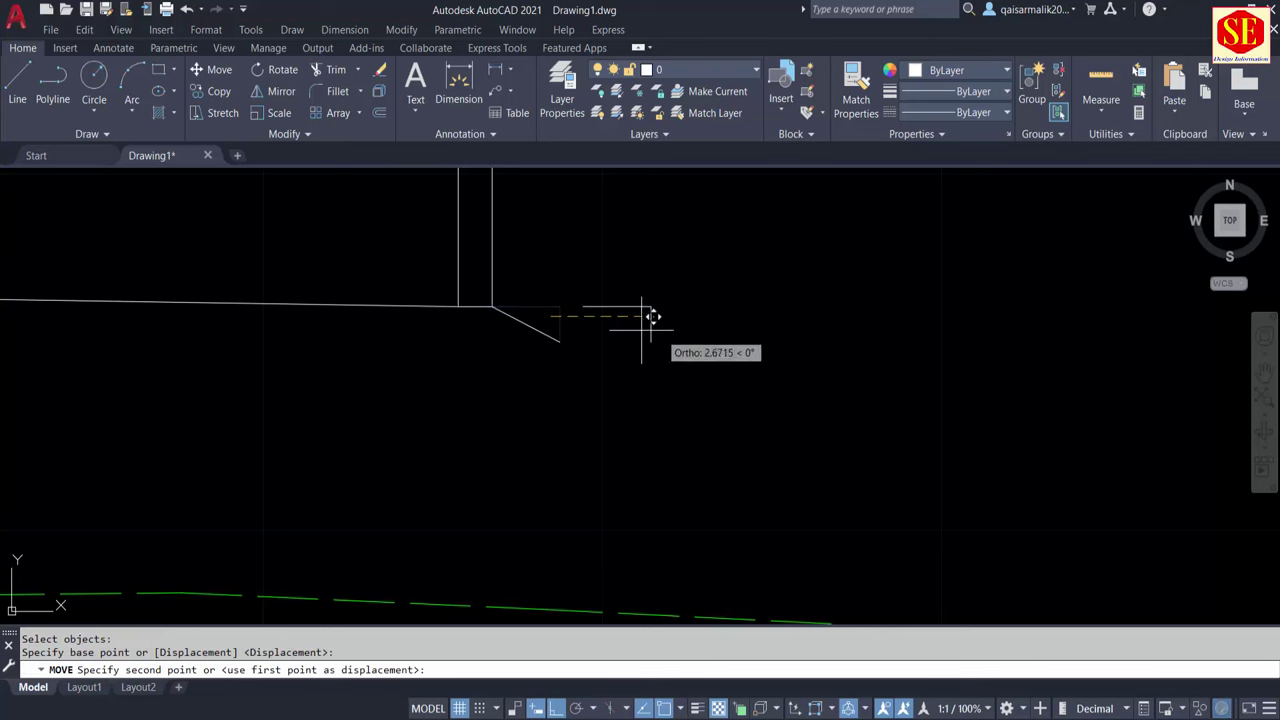
key("F8")
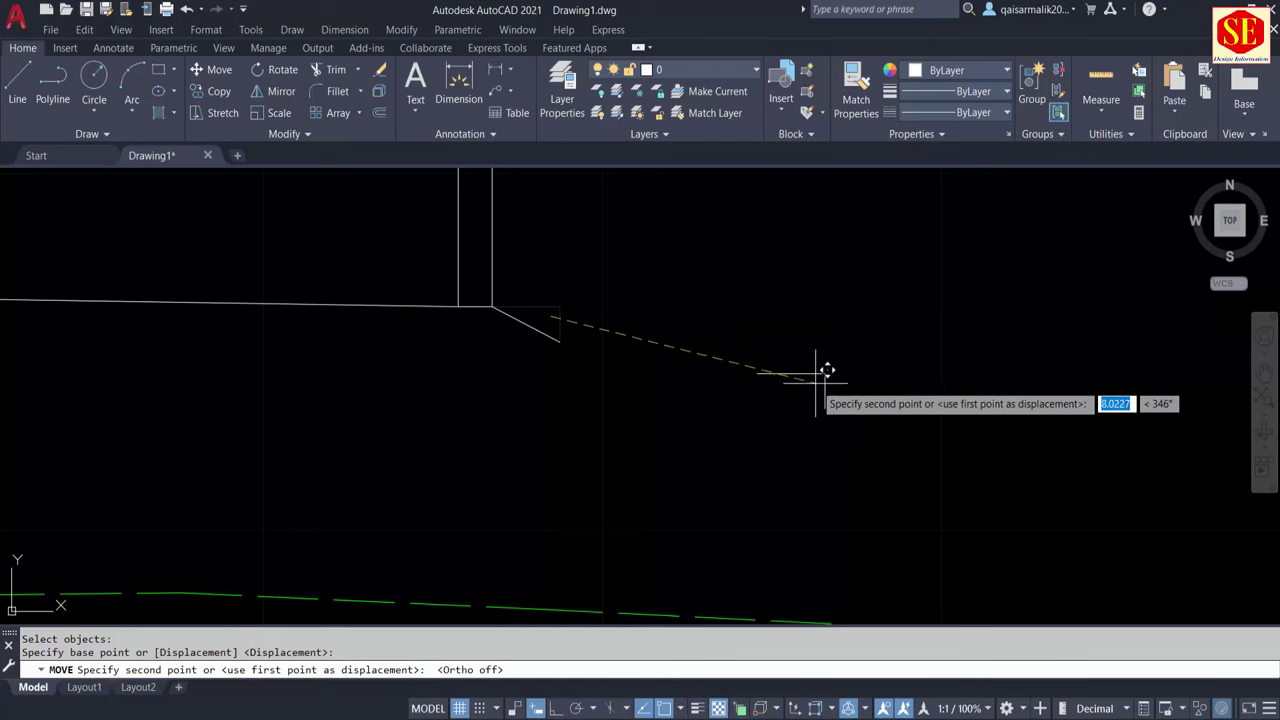
key("Escape")
Extend the 2:1 slope line down to the green ground line with EX
scroll(656, 349, "down", 2)
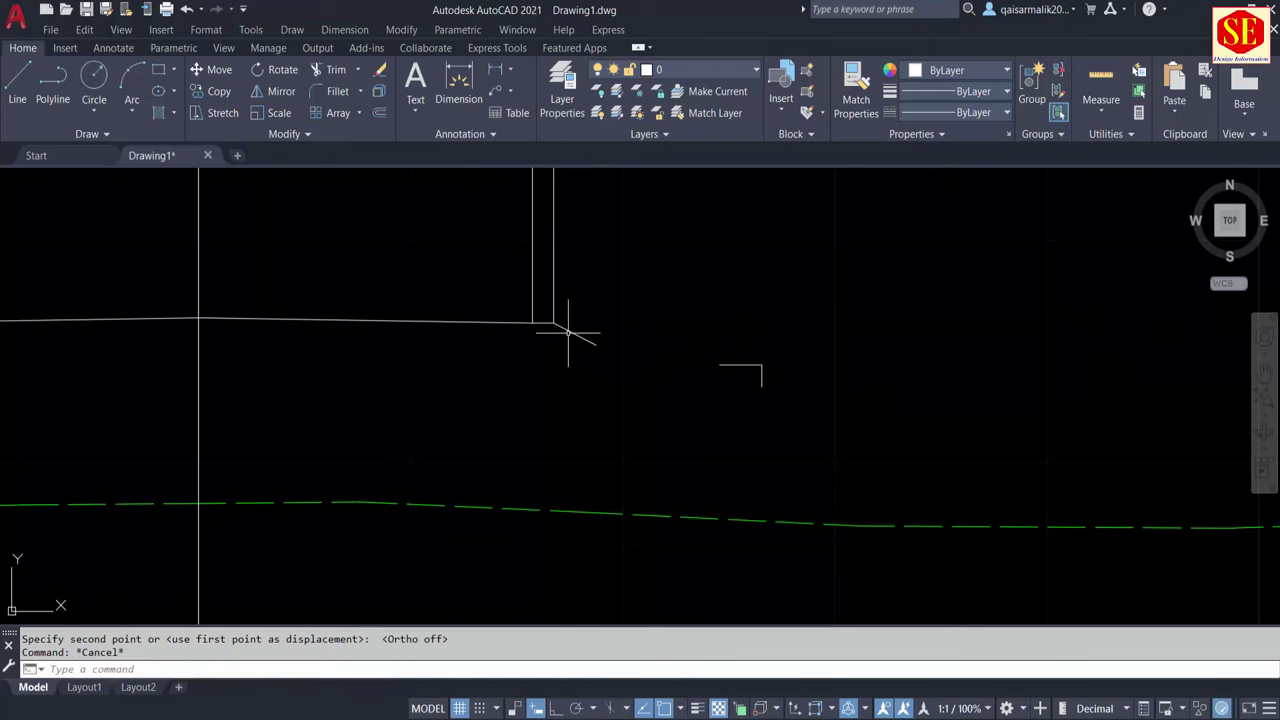
type("ex")
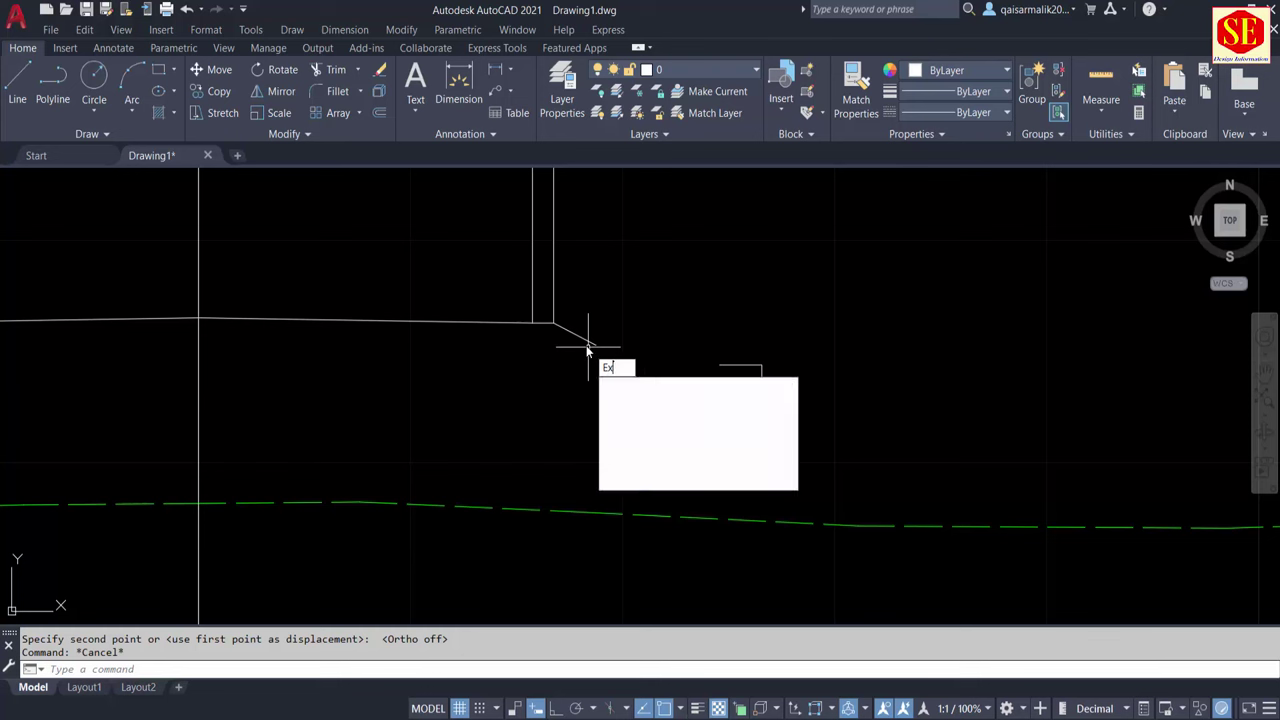
key("Return")
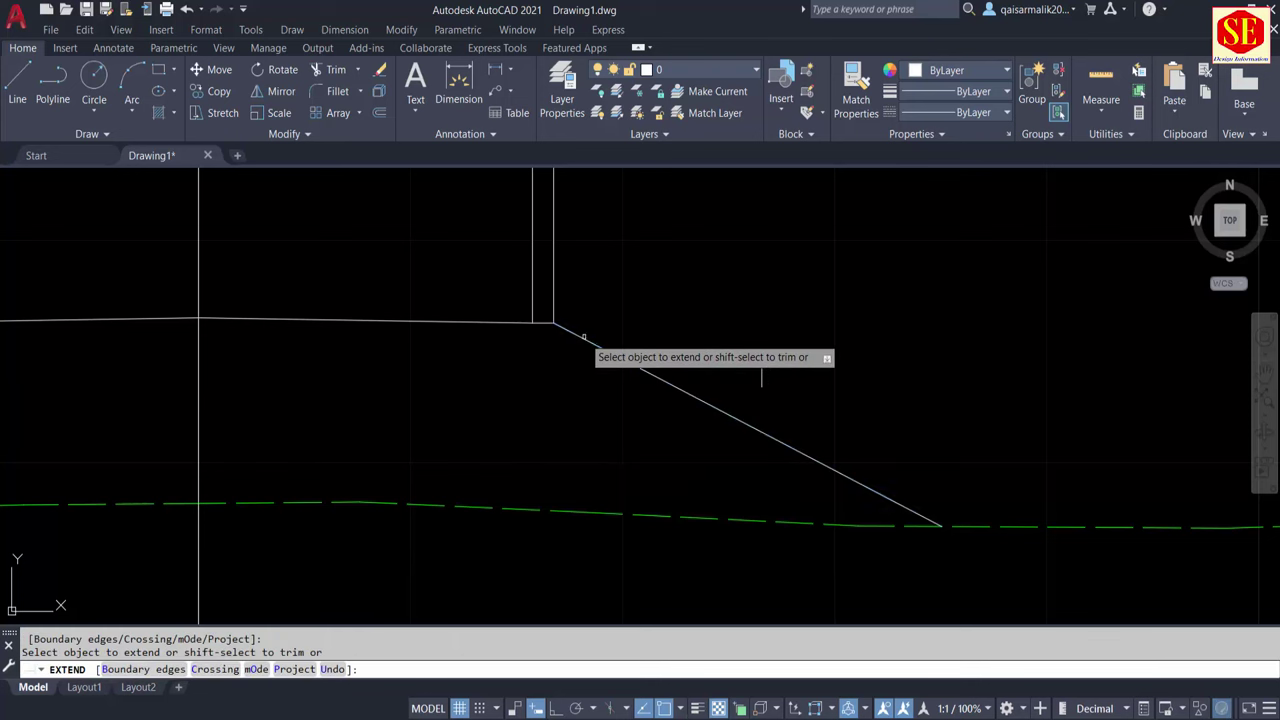
left_click(586, 344)
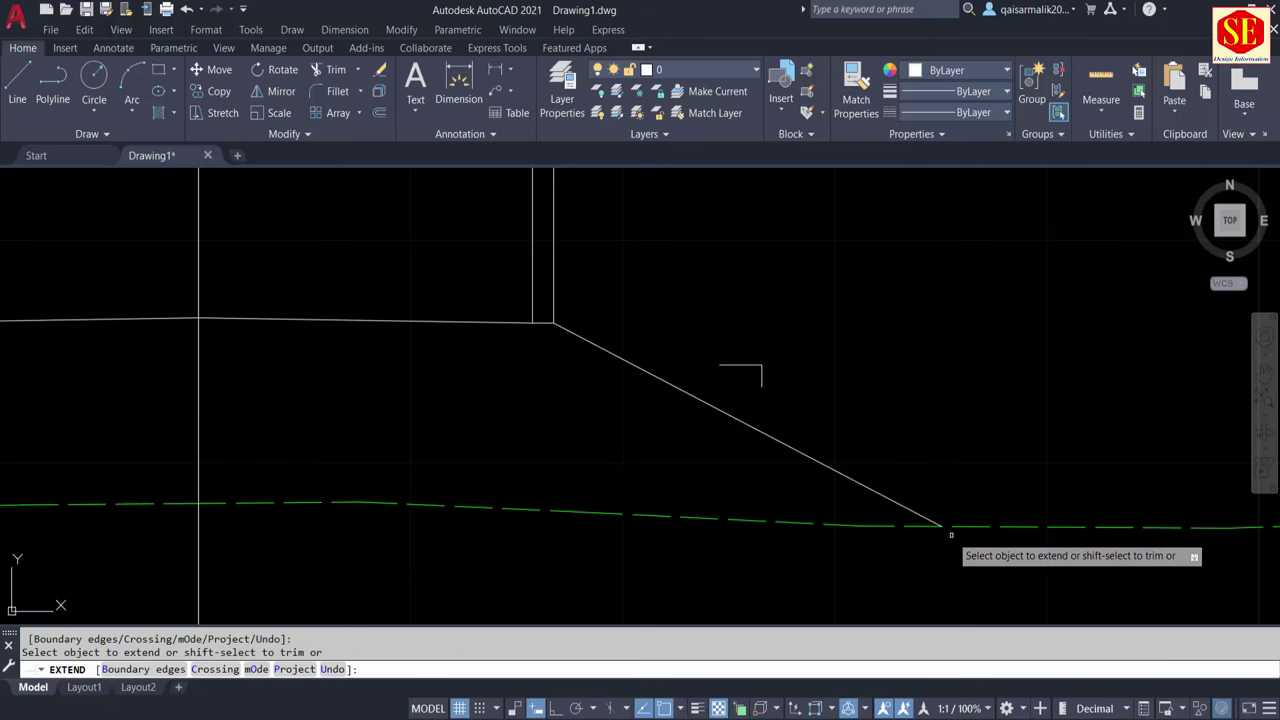
scroll(951, 535, "up", 2)
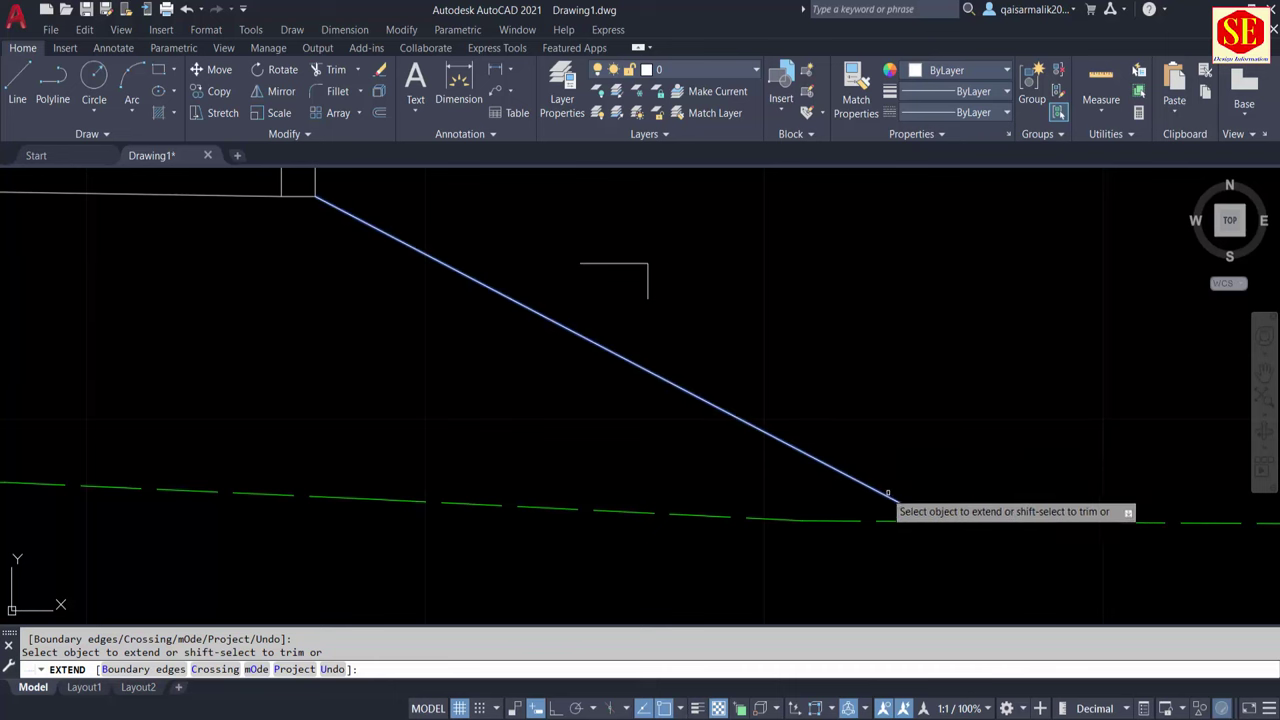
Check the short shoulder segment, then compare the profile with the reference section image
scroll(457, 286, "down", 3)
key("Escape")
scroll(439, 265, "up", 5)
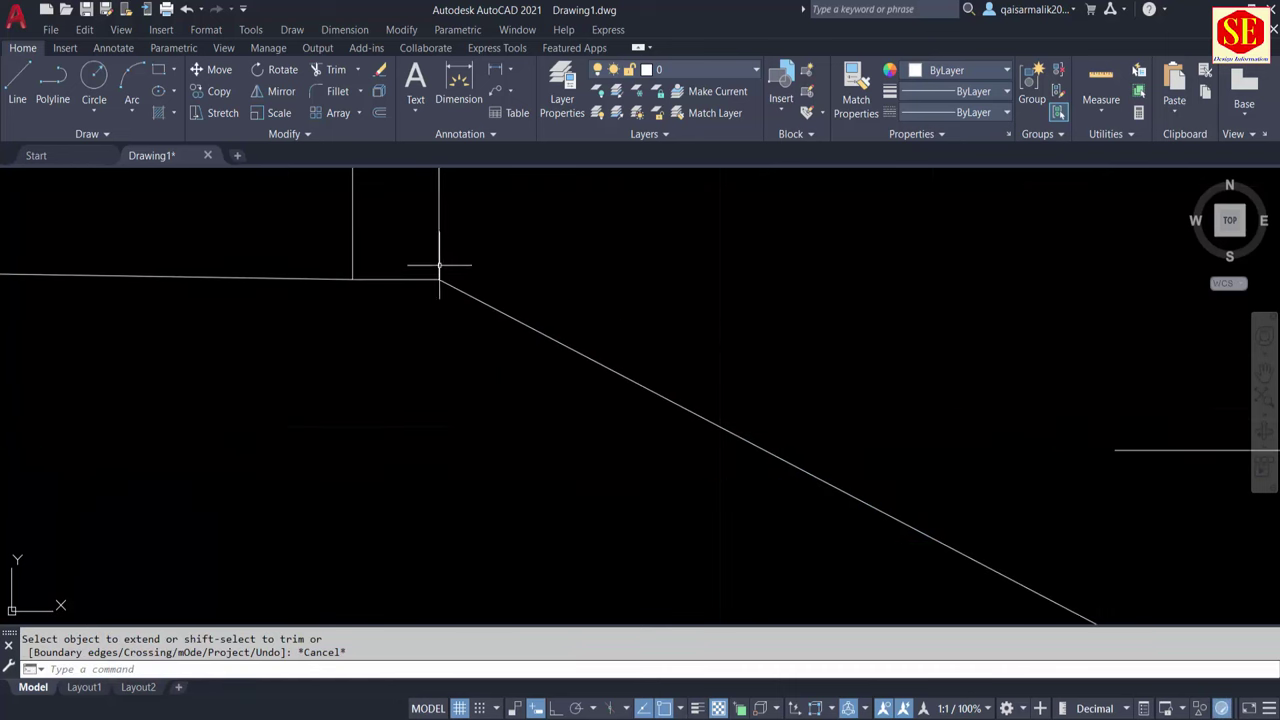
left_click(420, 279)
left_click(456, 282)
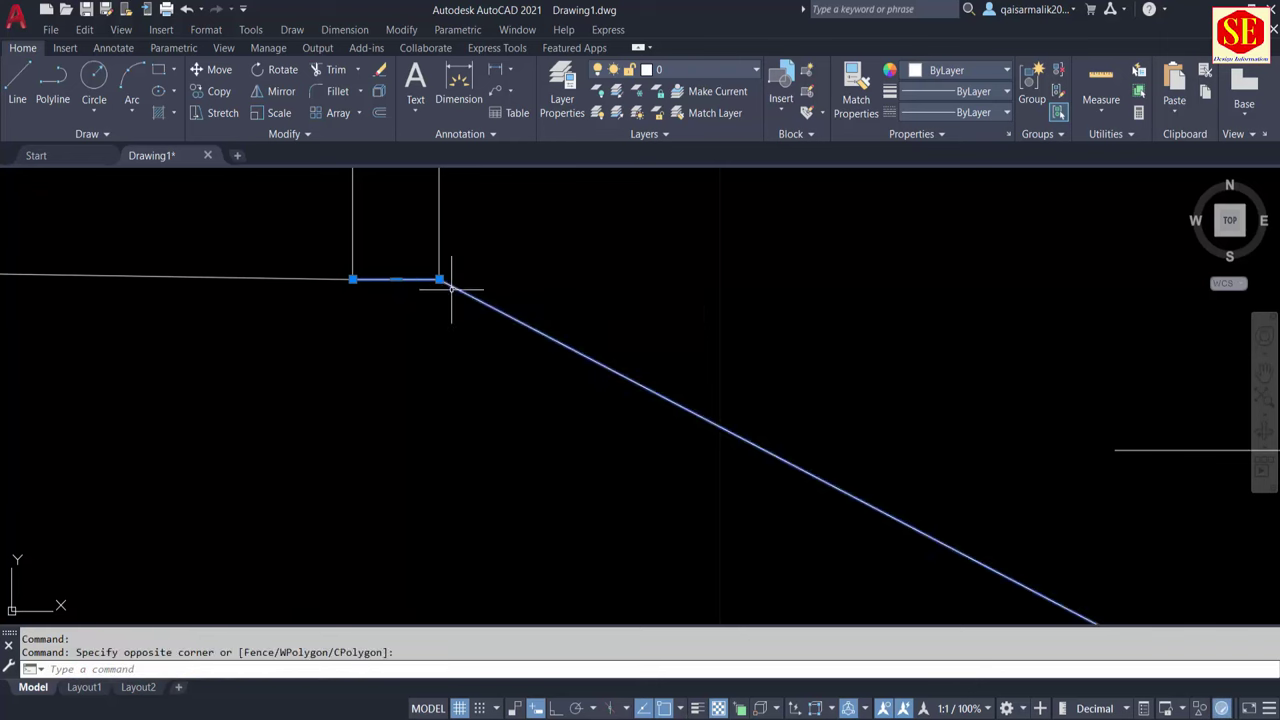
key("Escape")
scroll(451, 288, "down", 3)
scroll(400, 370, "down", 2)
middle_click_drag(838, 236, 838, 366)
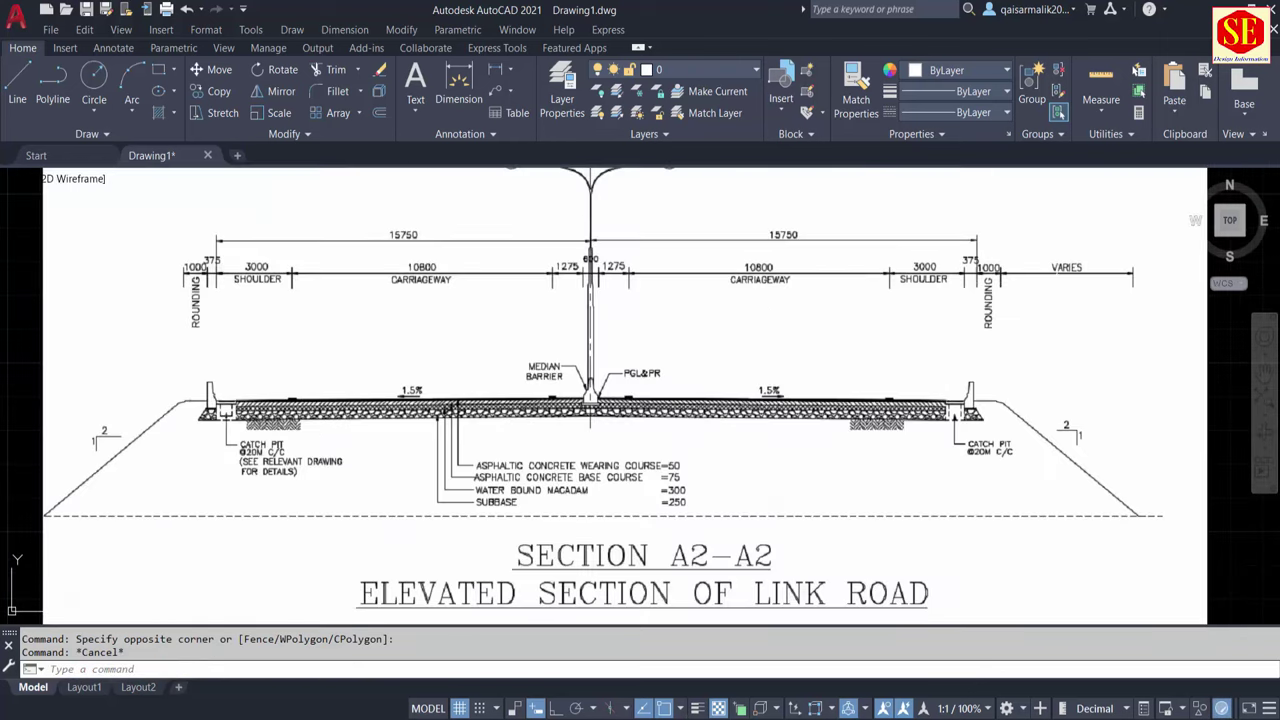
scroll(1055, 280, "up", 2)
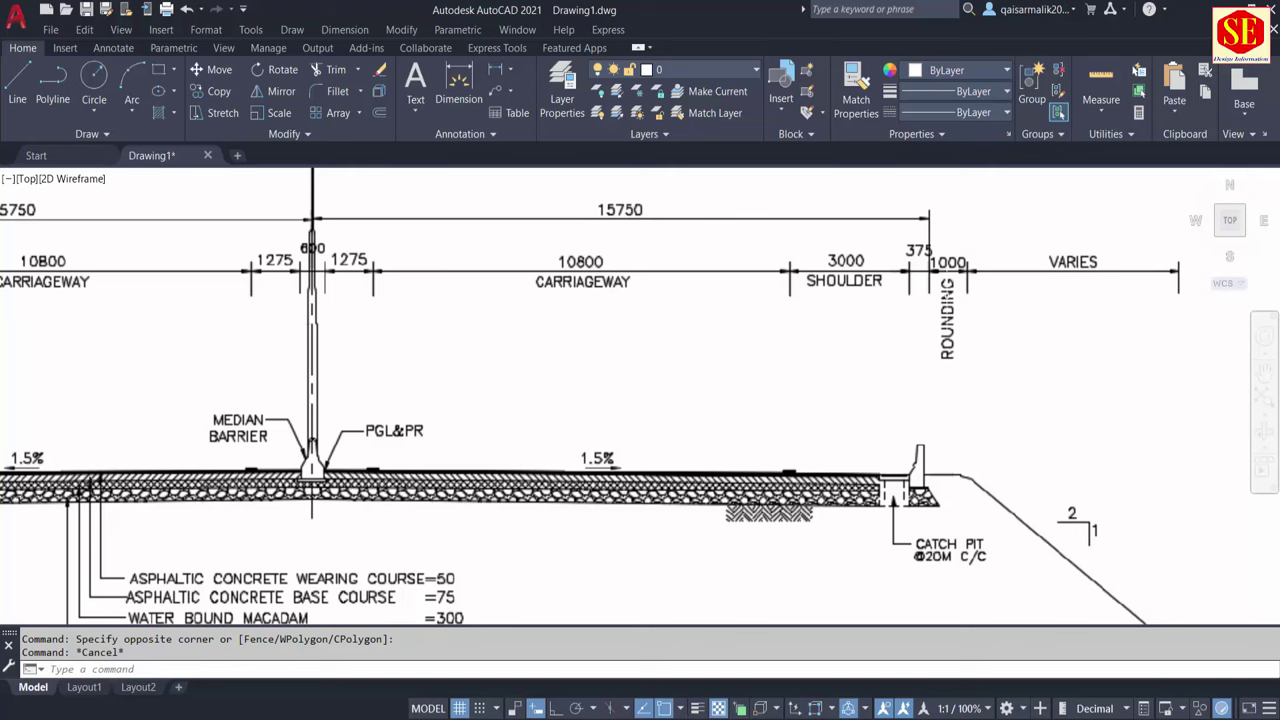
scroll(947, 294, "down", 6)
scroll(469, 515, "up", 4)
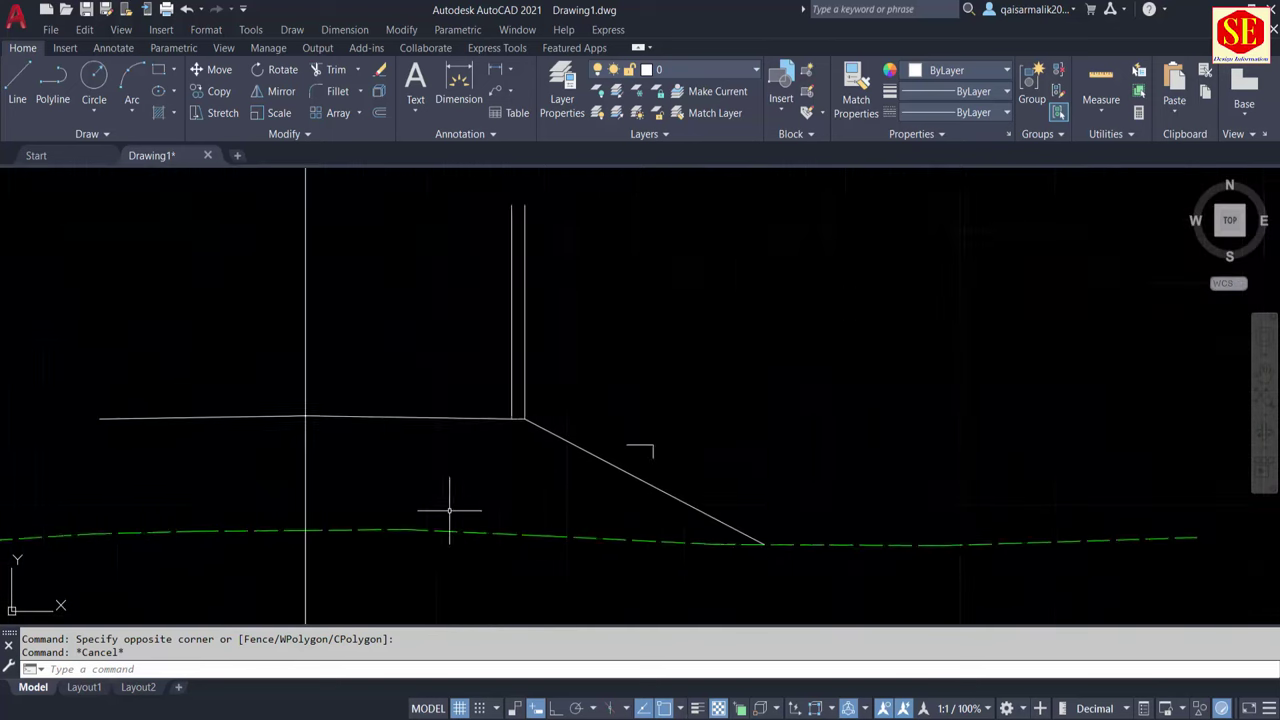
scroll(451, 509, "up", 1)
scroll(591, 400, "up", 1)
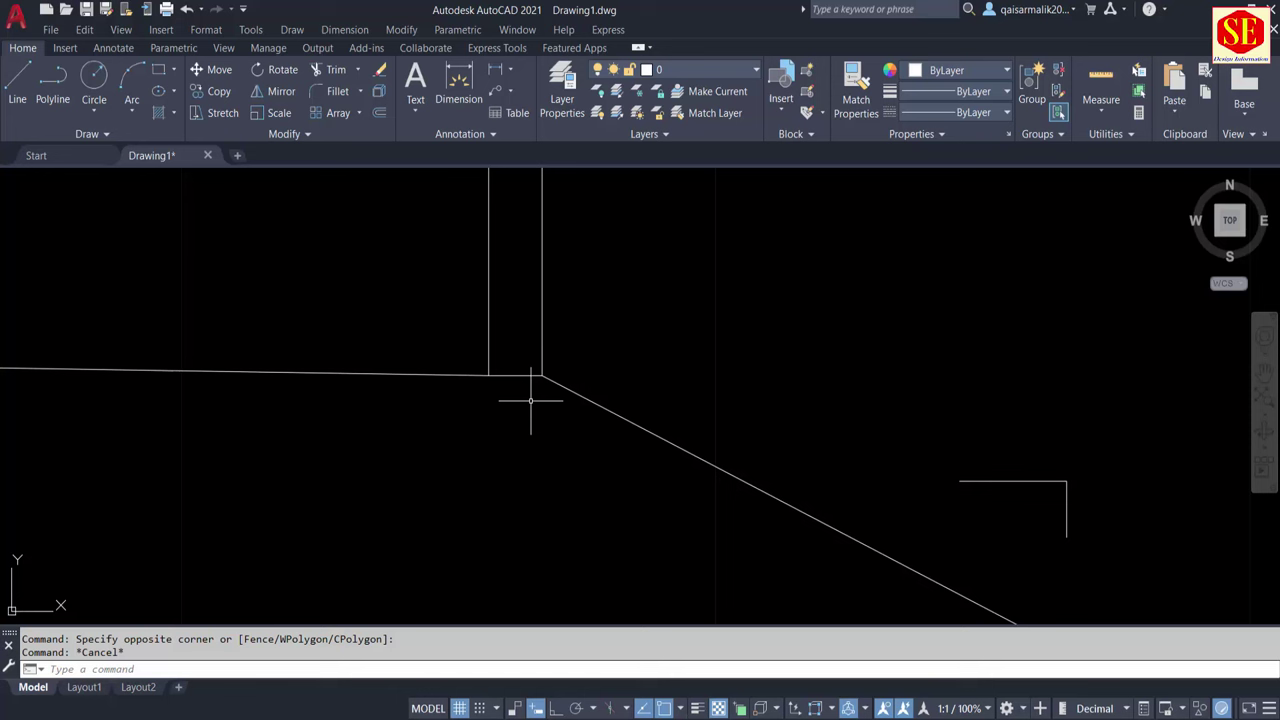
Fillet the shoulder segment and slope line with radius 1
type("F")
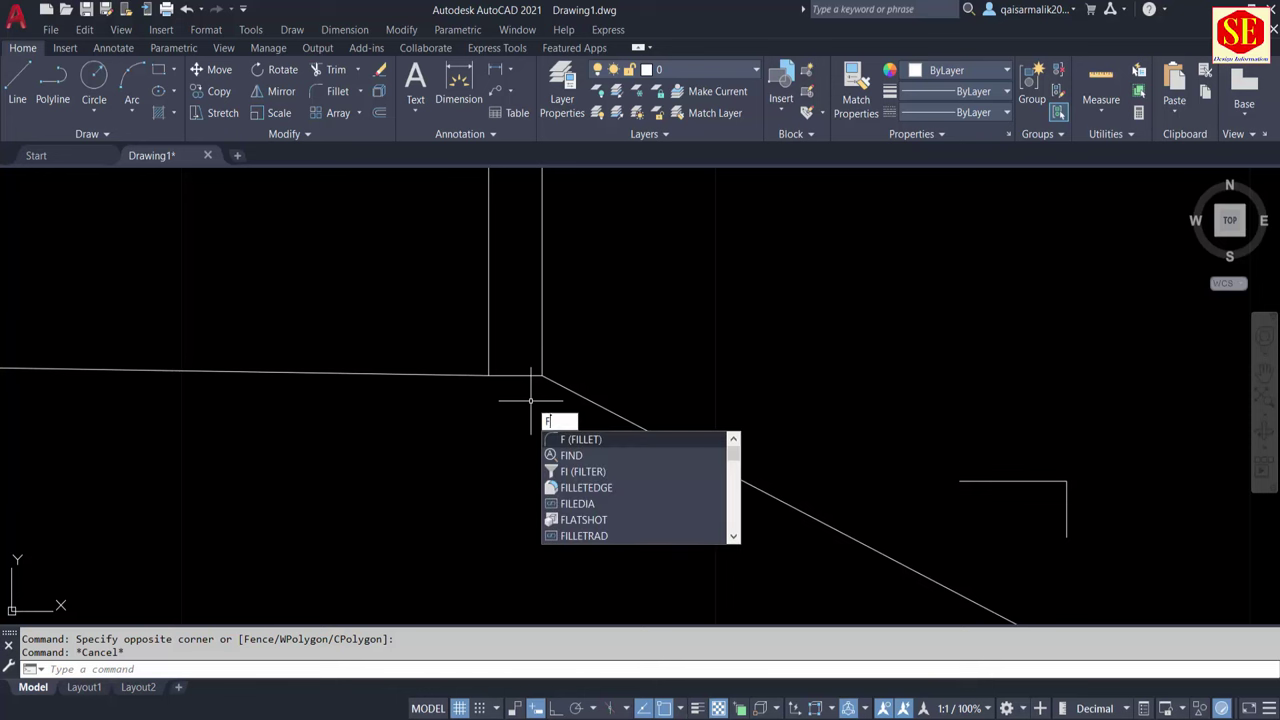
key("Return")
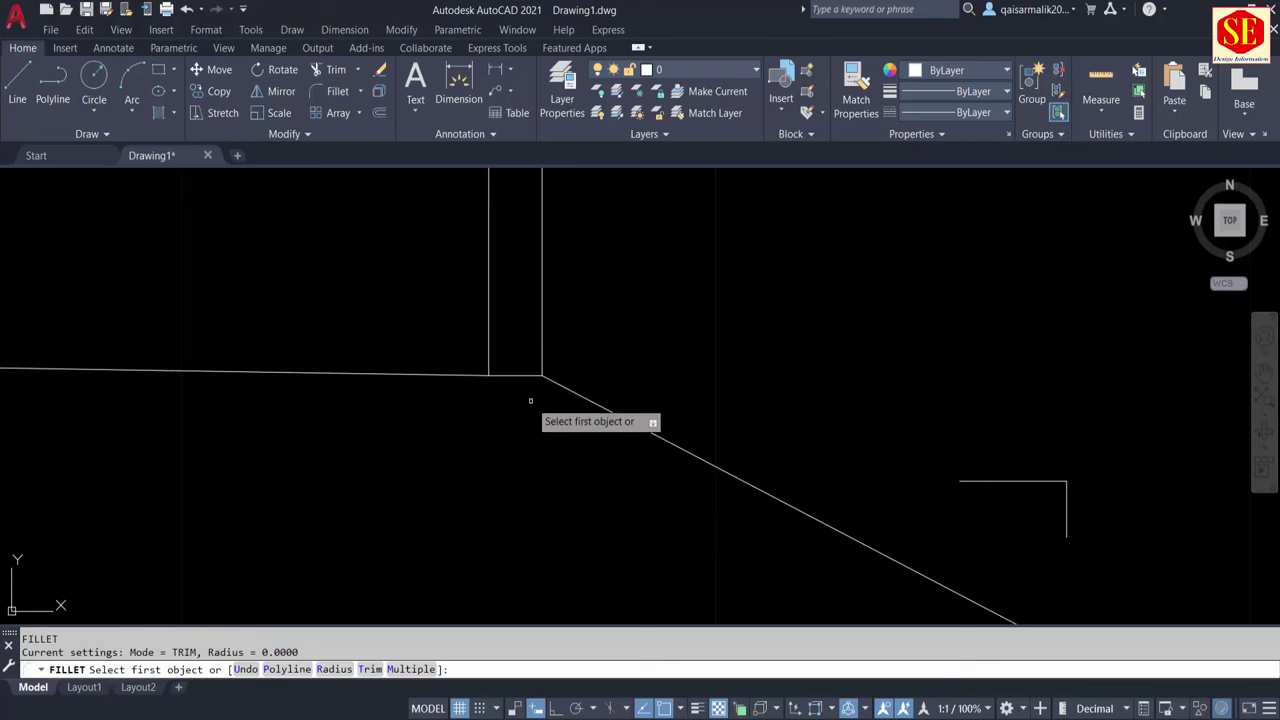
type("r")
key("Return")
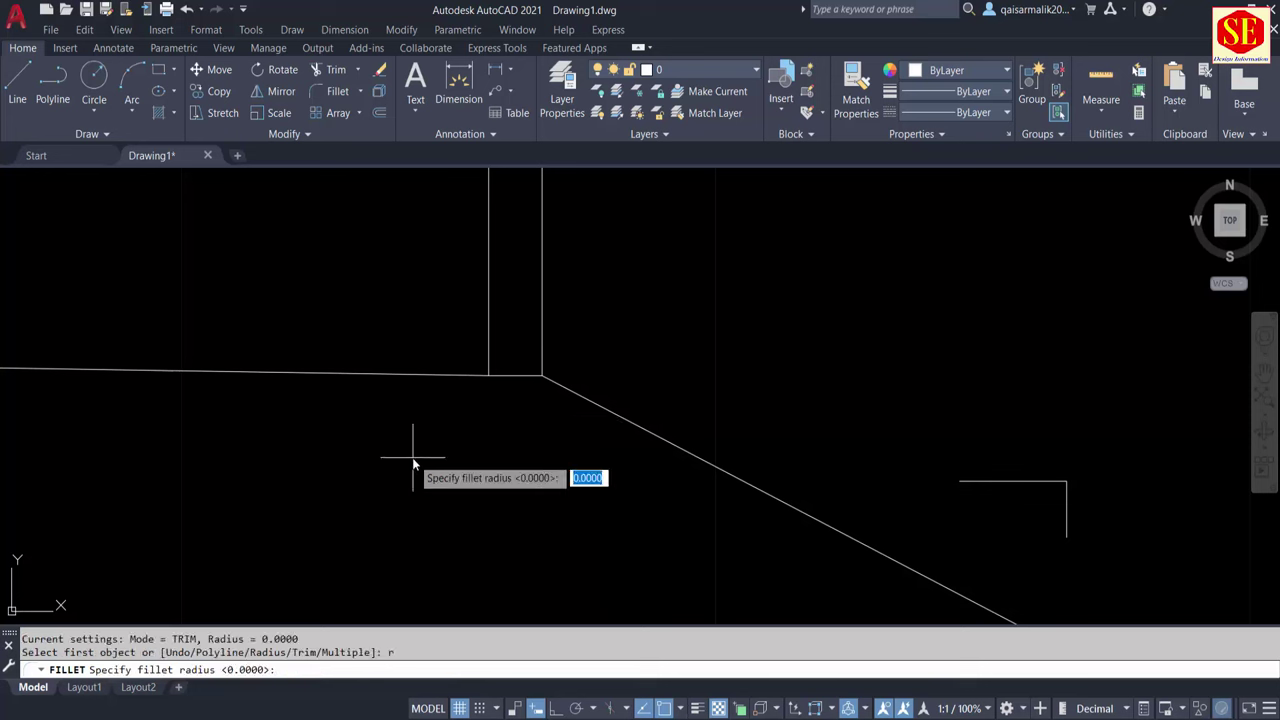
type("1")
key("Return")
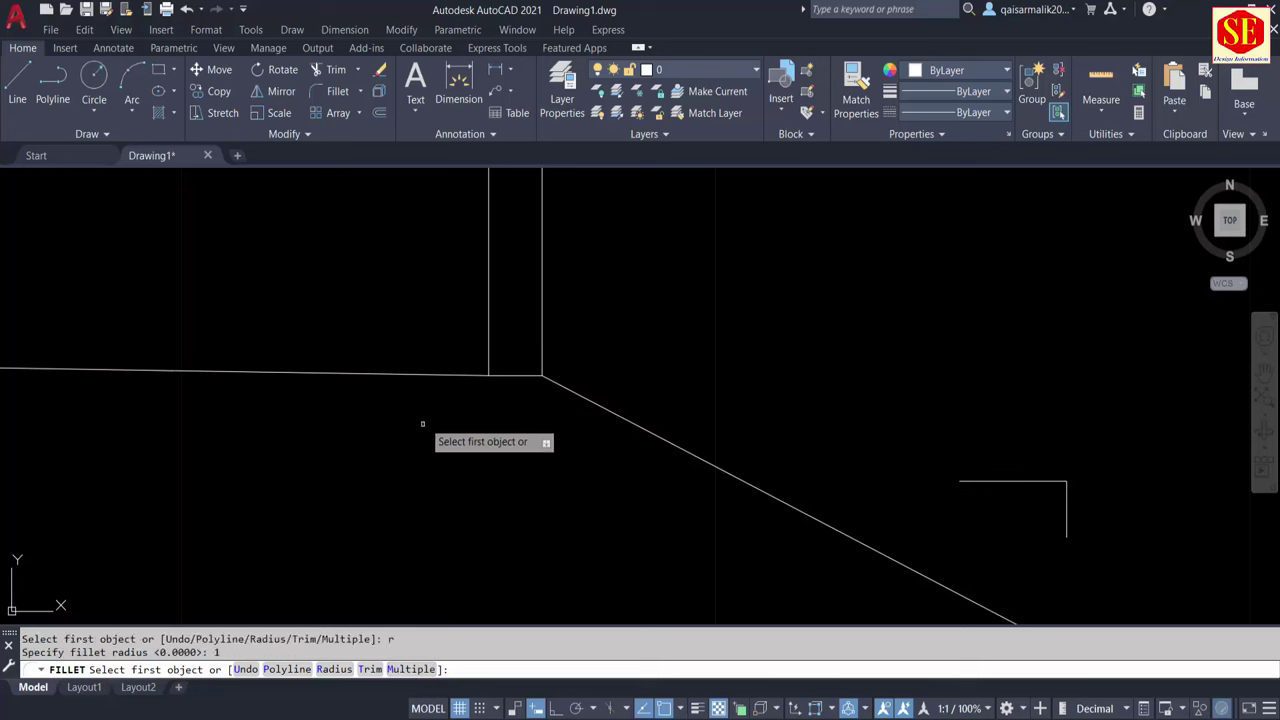
left_click(514, 375)
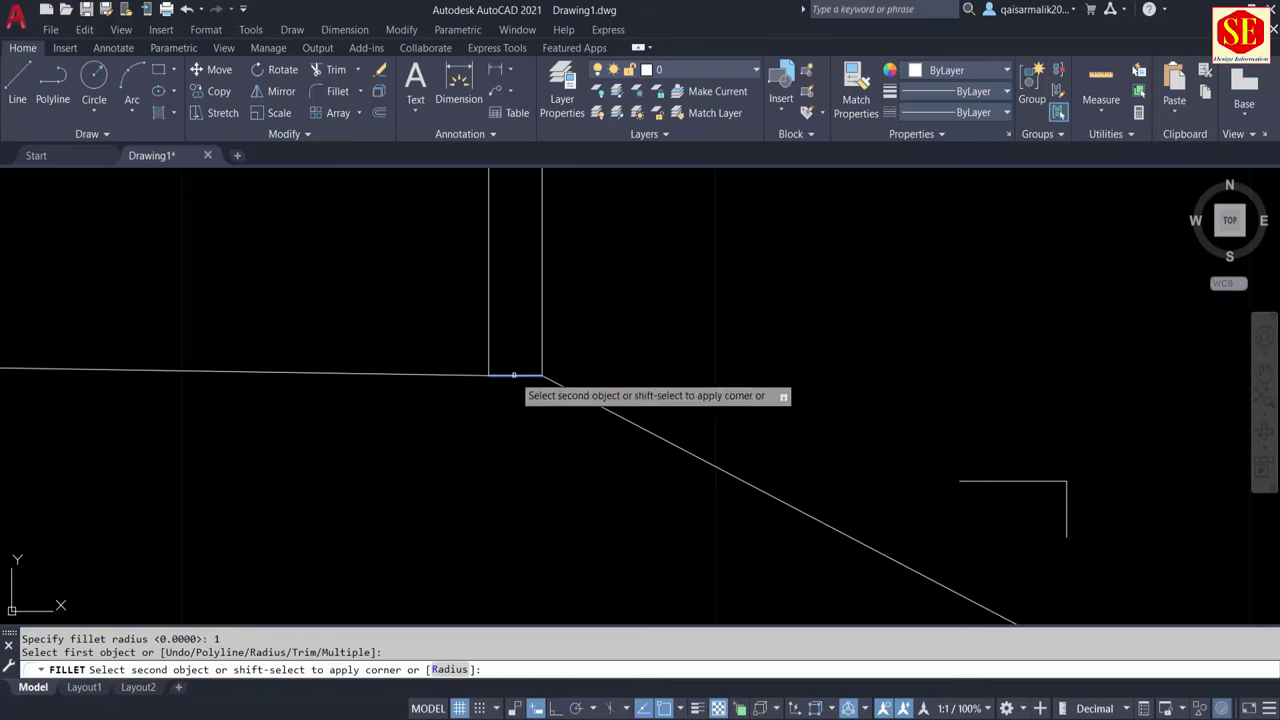
left_click(567, 388)
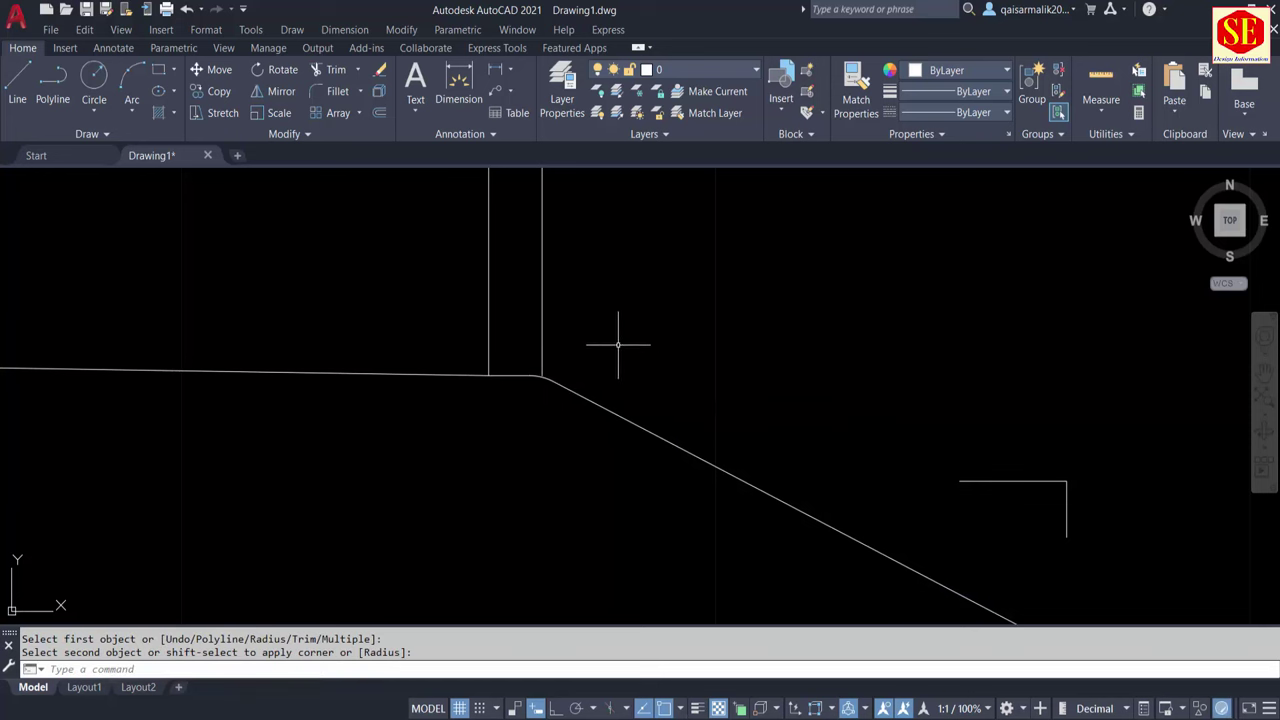
Erase the vertical line at the corner and check the rounded shoulder-slope polyline
left_click(585, 290)
left_click(533, 316)
type("e")
key("Return")
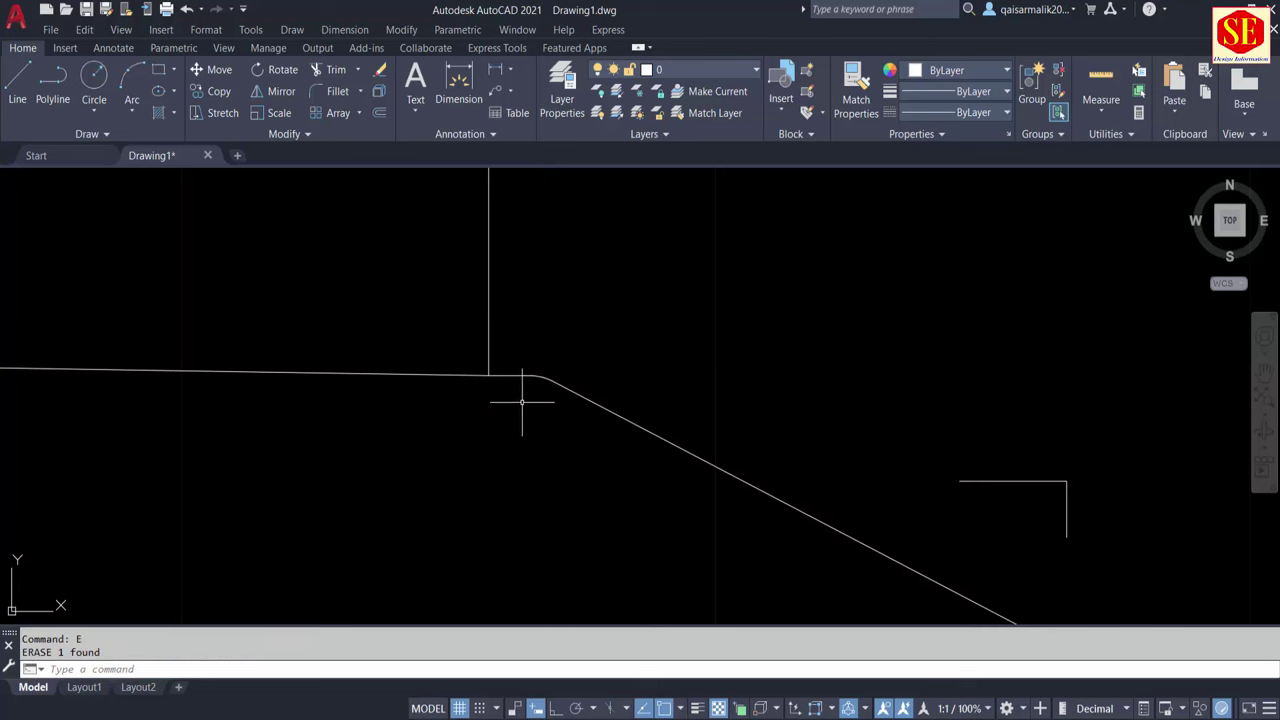
scroll(531, 386, "up", 4)
left_click(545, 358)
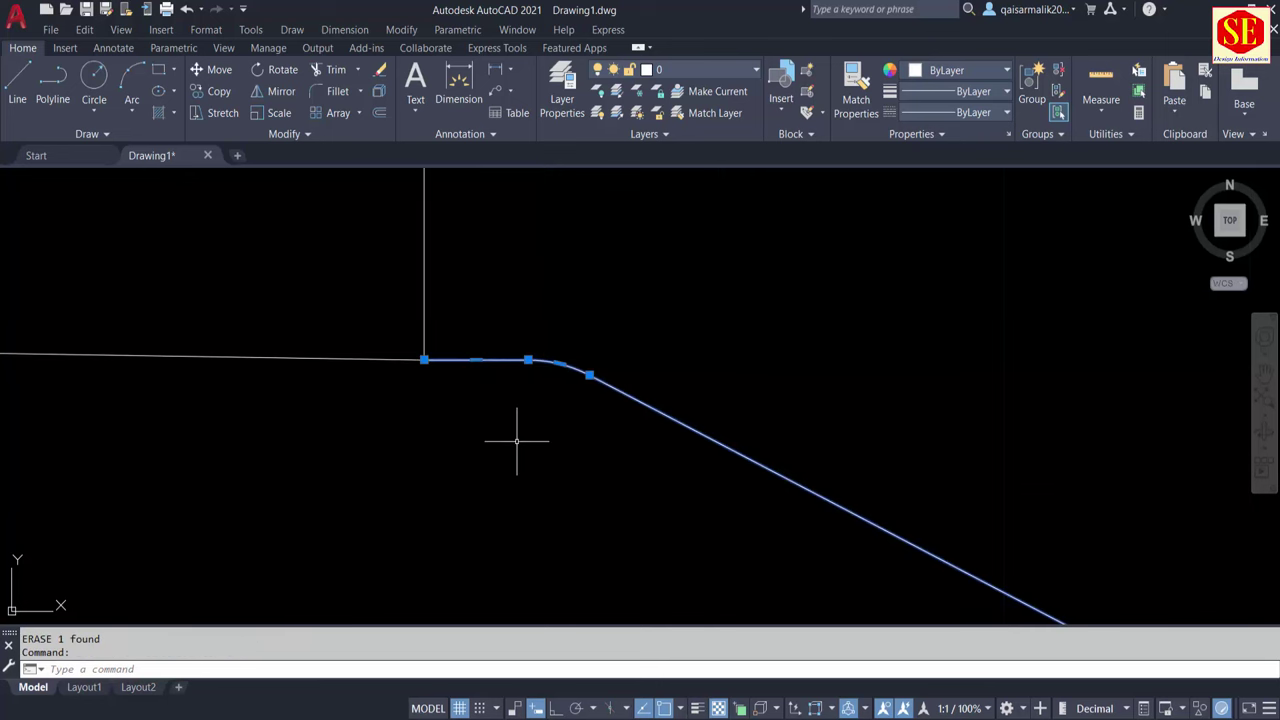
key("Escape")
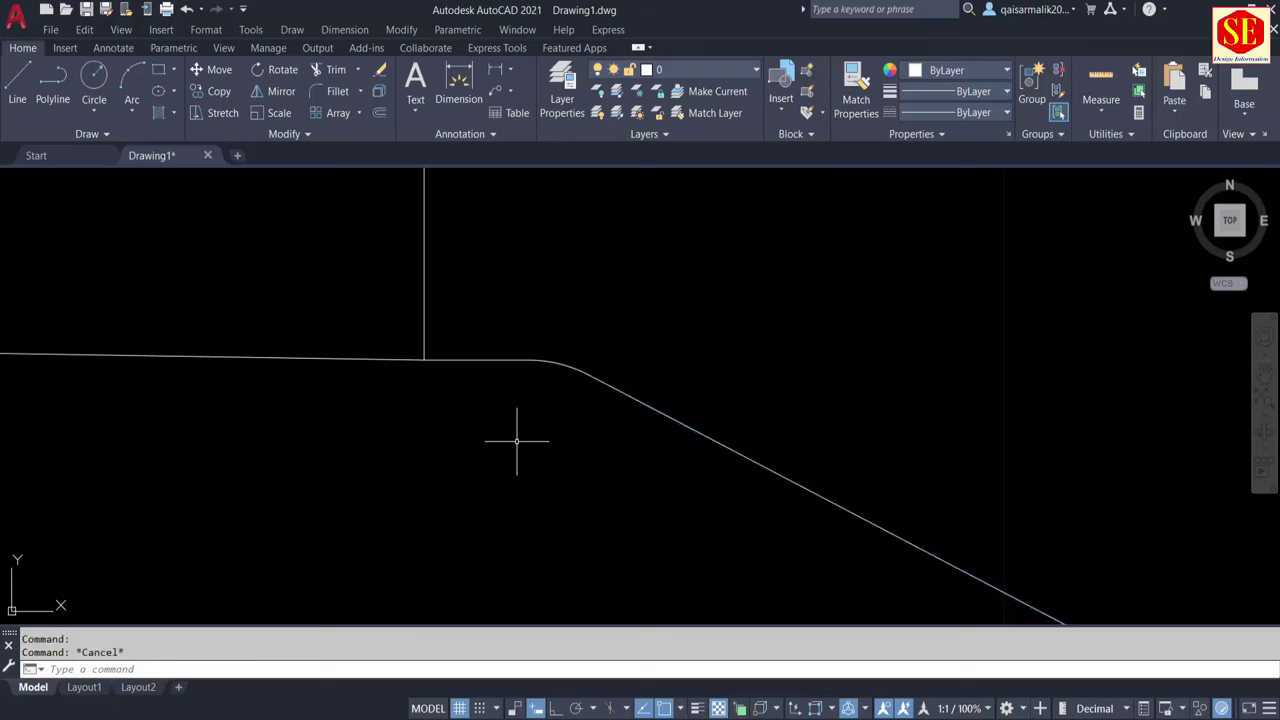
Fillet the flat road top and slope line with radius 2
type("f")
key("Return")
type("r")
key("Return")
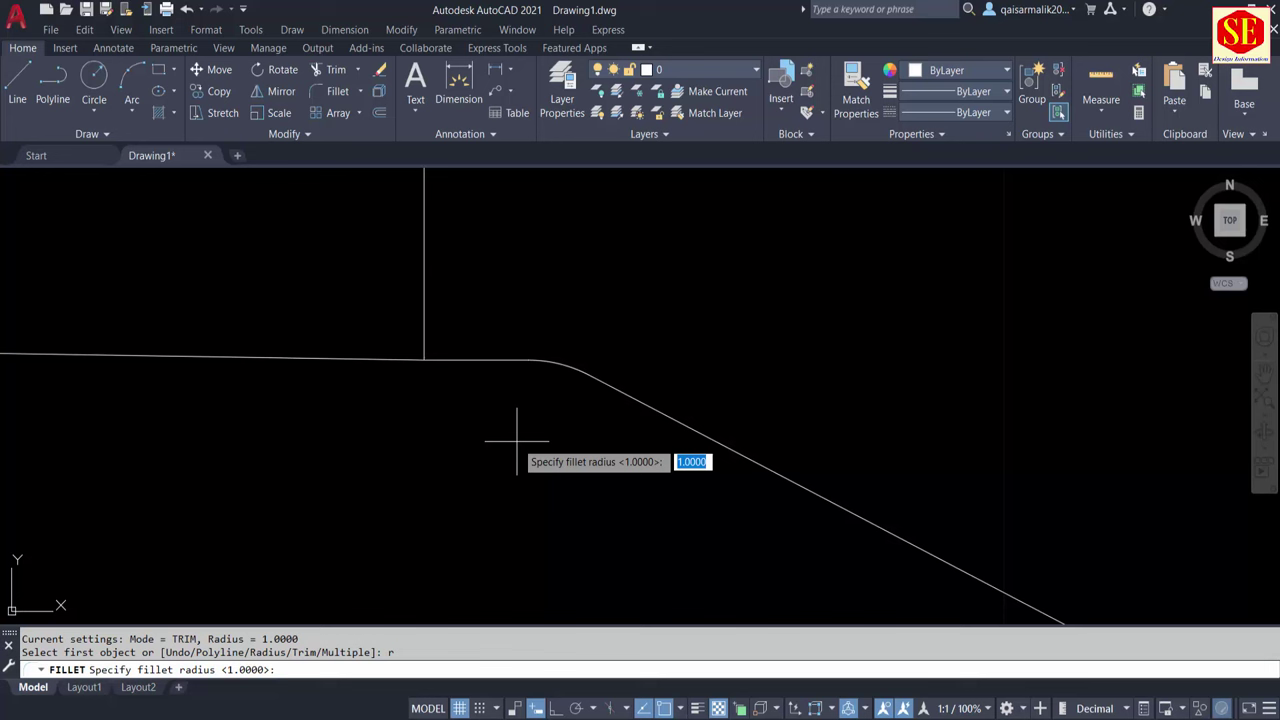
type("2")
key("Return")
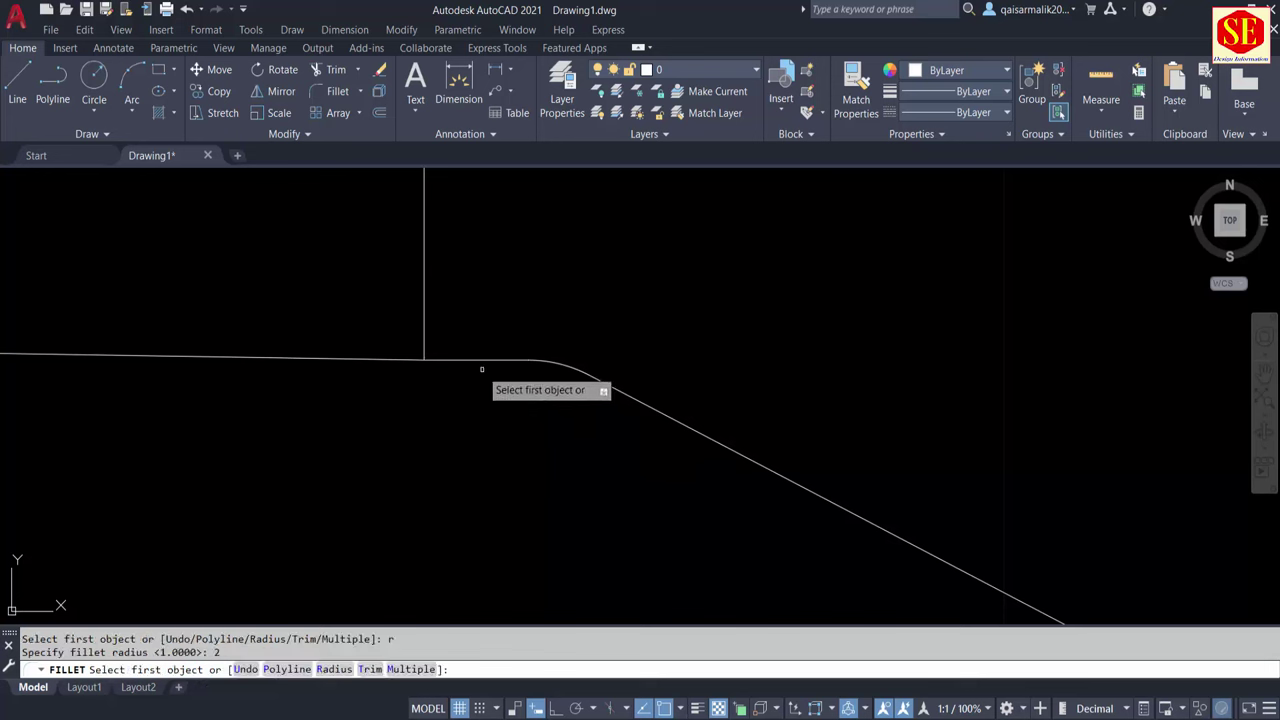
left_click(479, 361)
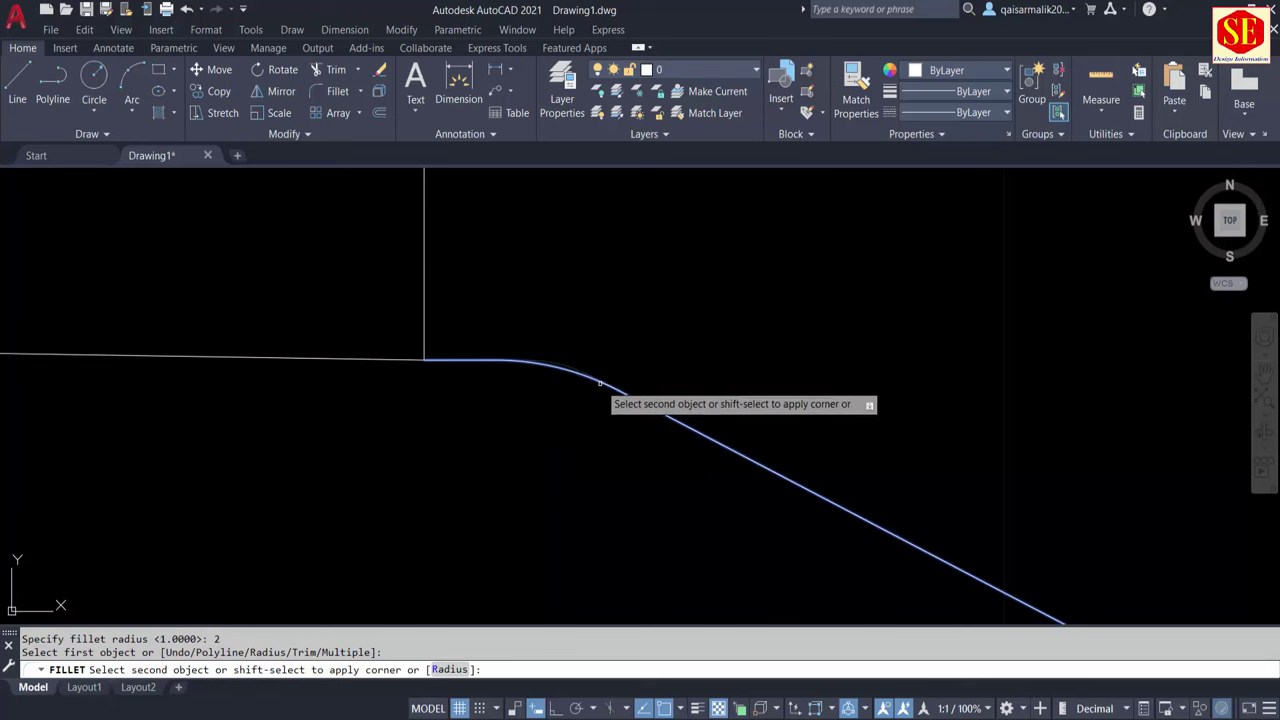
left_click(603, 386)
Retry the fillet on the flat top and slope line at radius 4, which cannot fillet
key("Return")
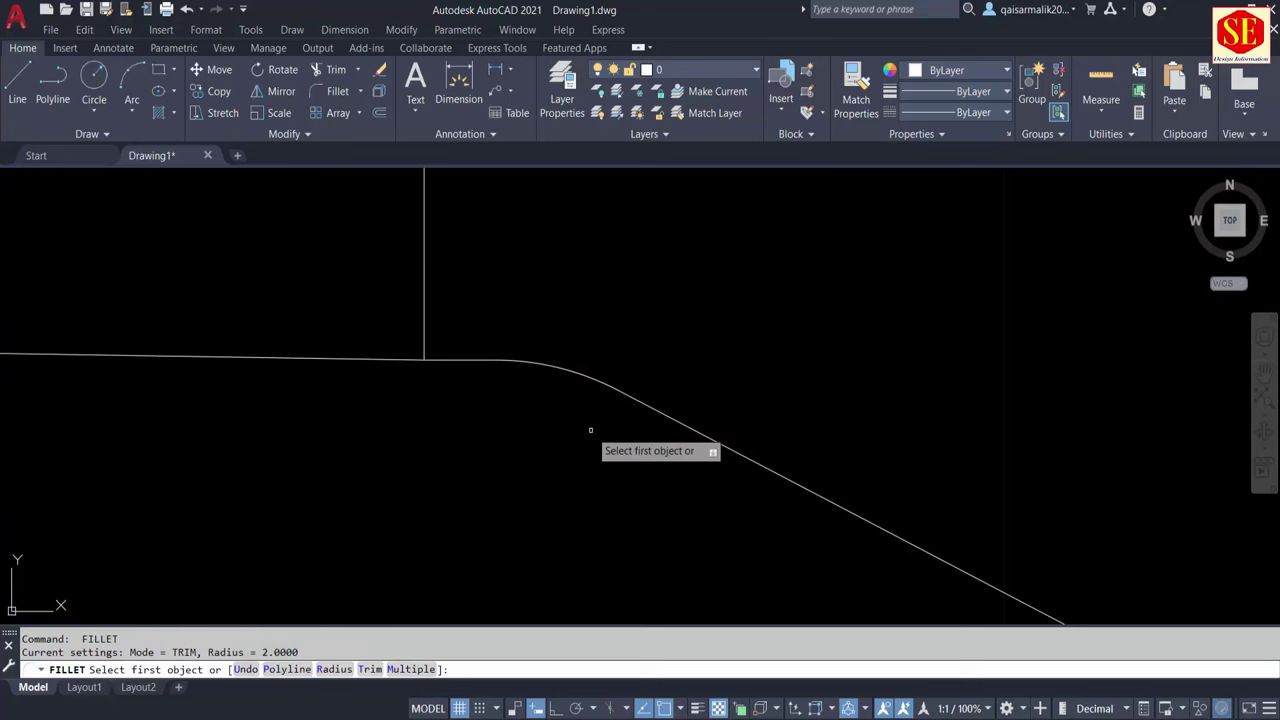
type("r")
key("Return")
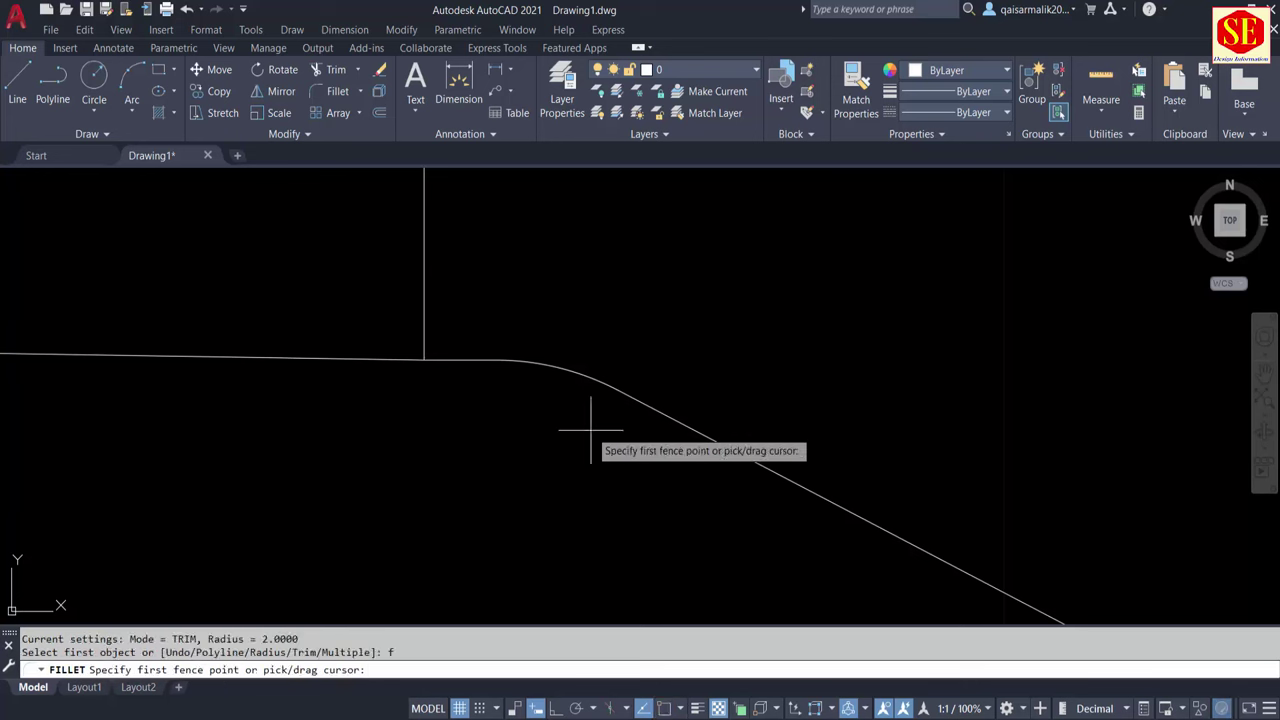
key("Escape")
key("Return")
type("r")
key("Return")
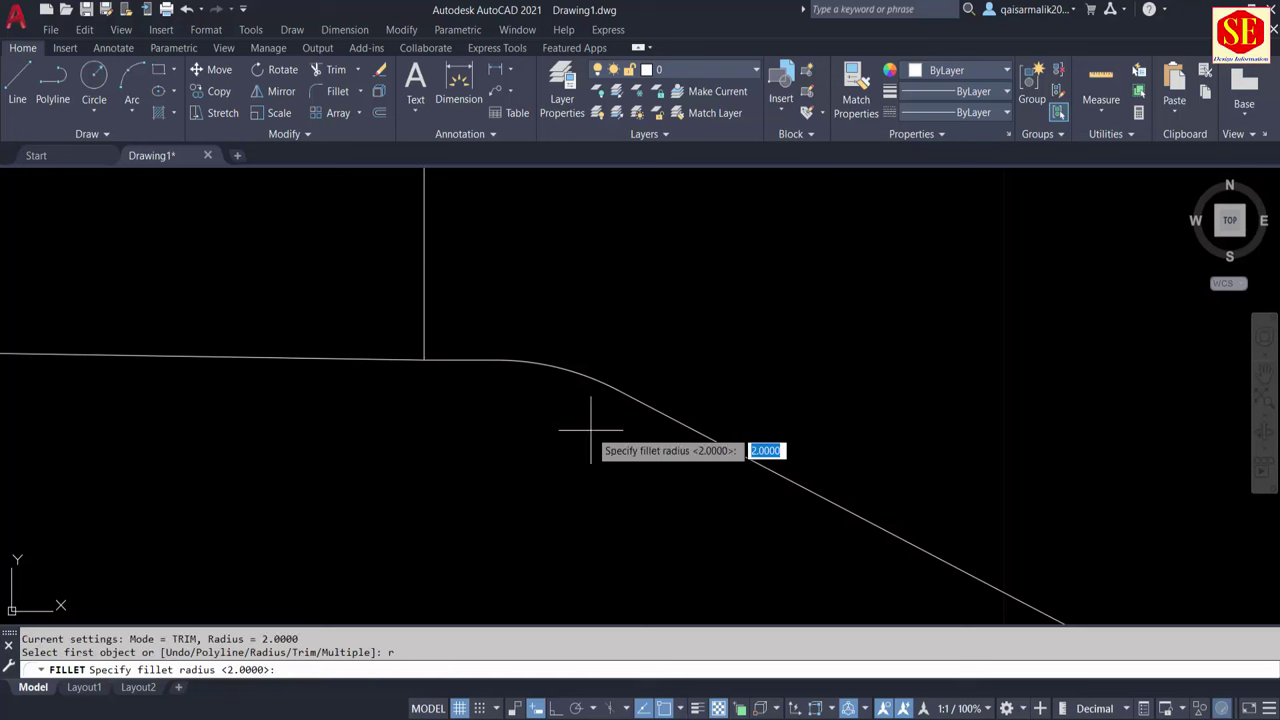
key("Return")
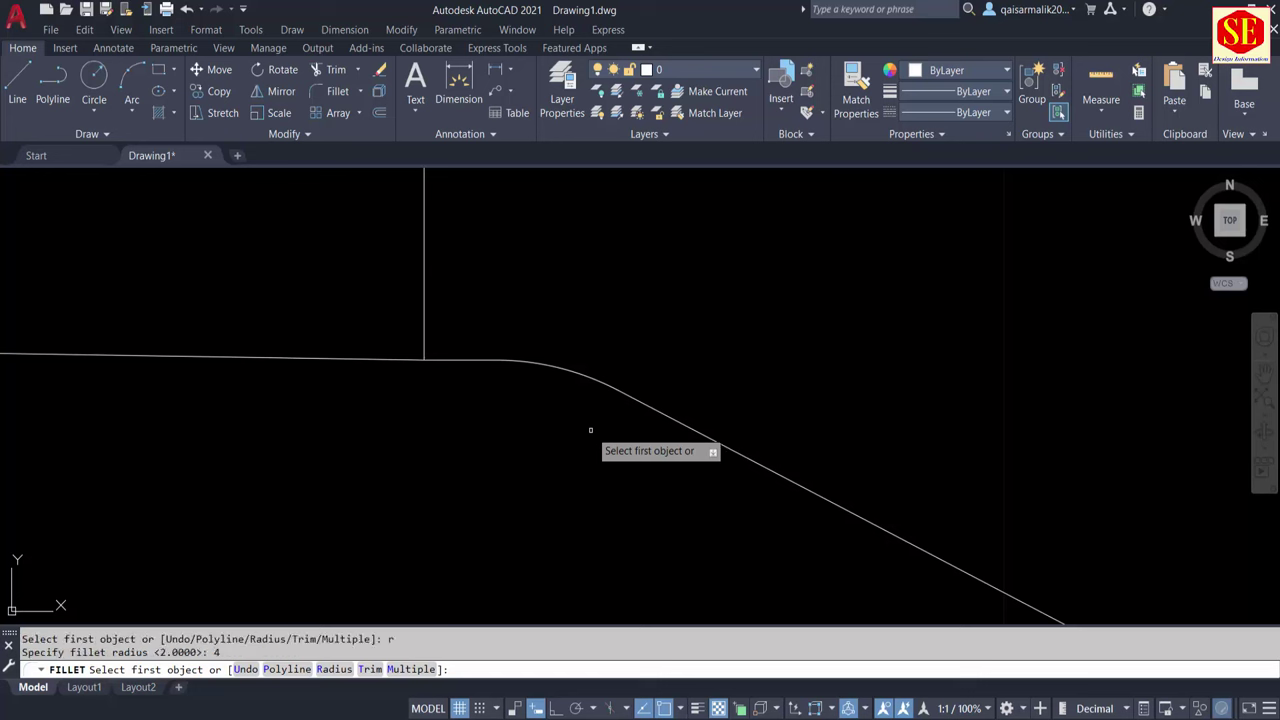
left_click(470, 359)
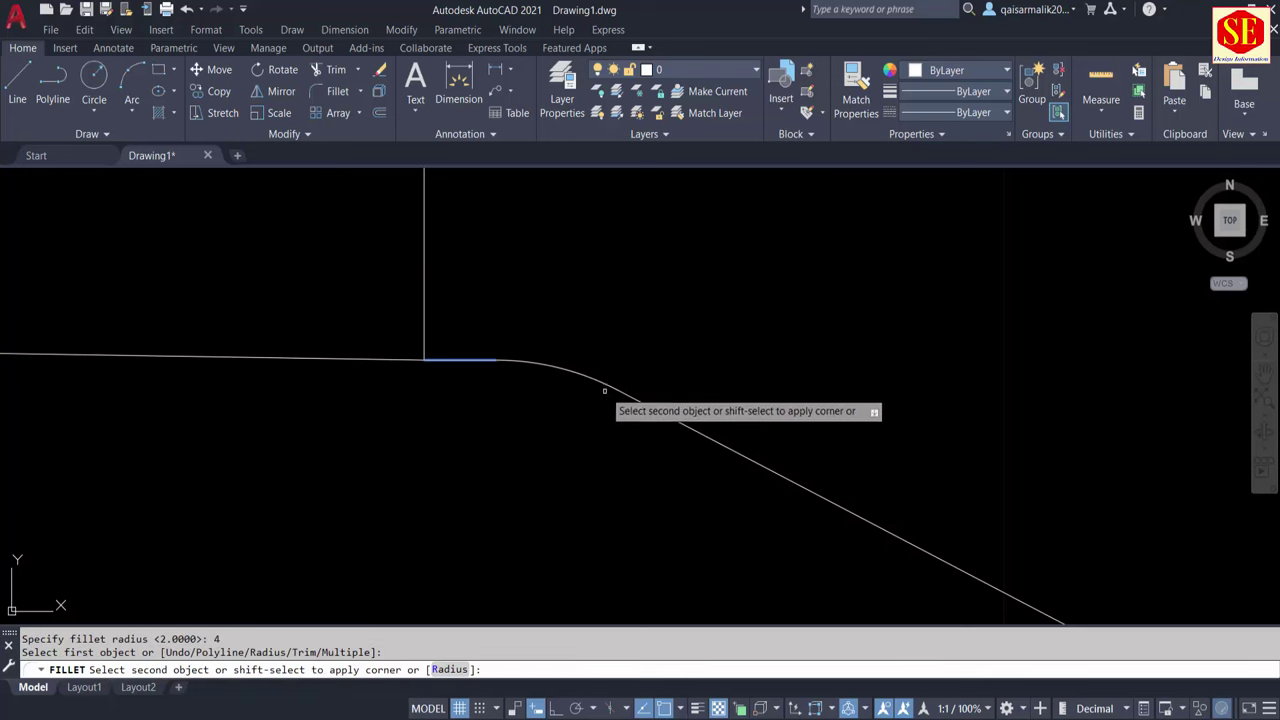
left_click(617, 384)
left_click(617, 384)
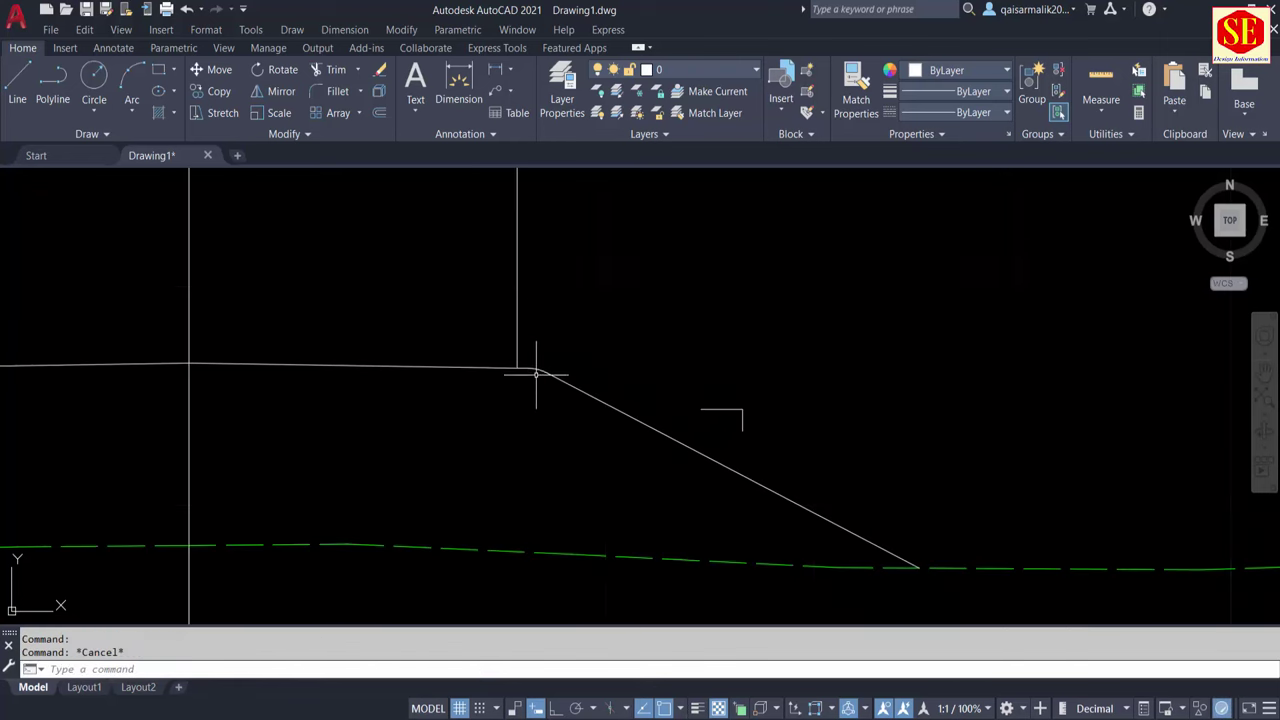
Window-select the short vertical line at the shoulder corner and erase it
scroll(536, 374, "down", 2)
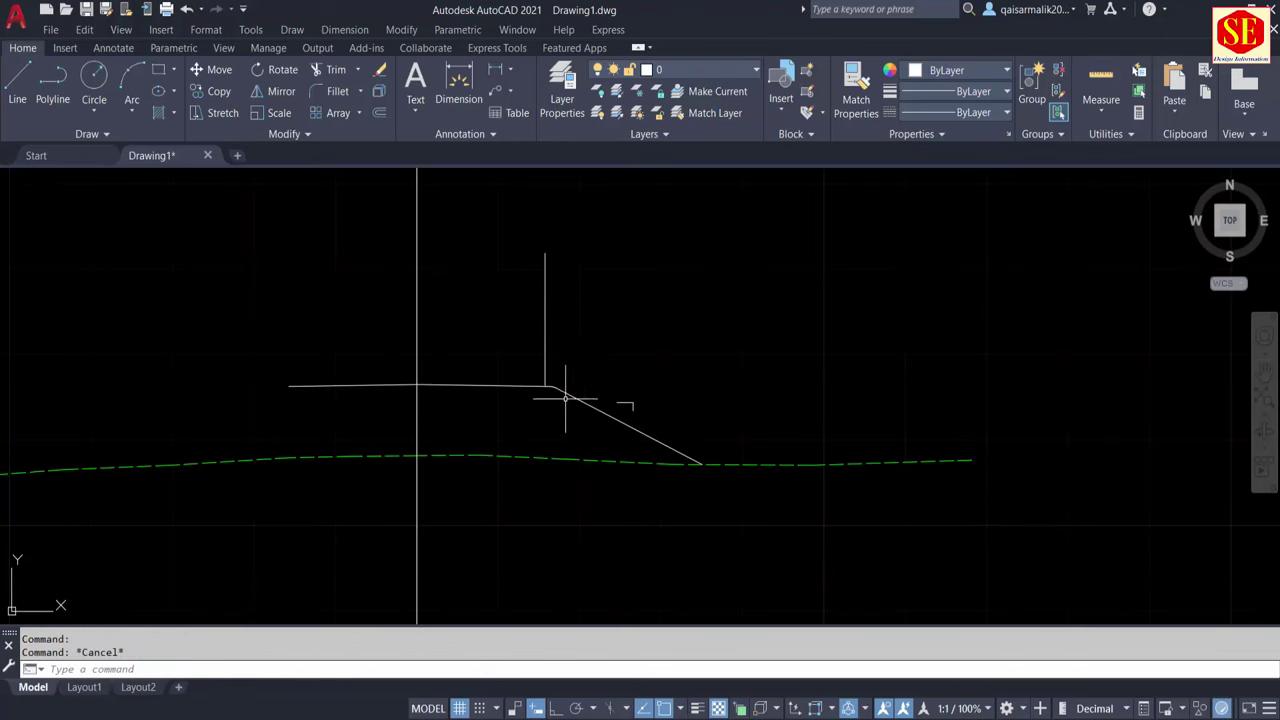
middle_click_drag(552, 452, 552, 536)
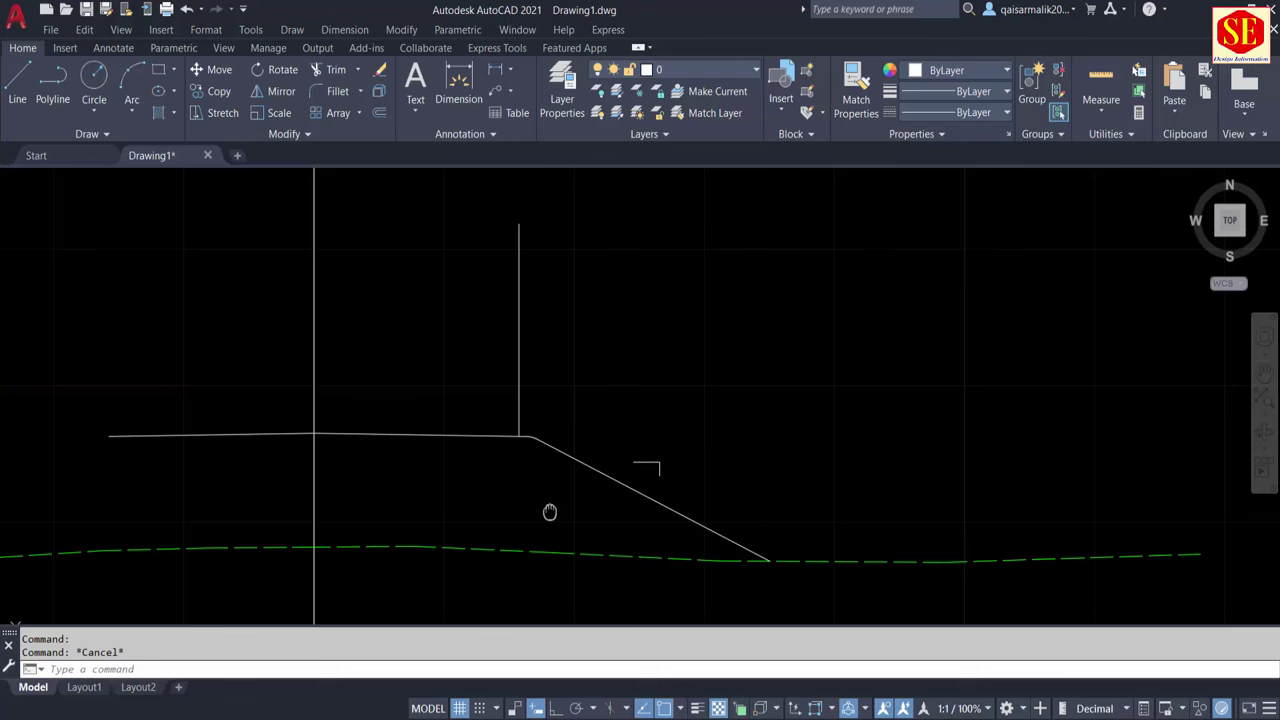
left_click(546, 352)
left_click(492, 366)
key("Return")
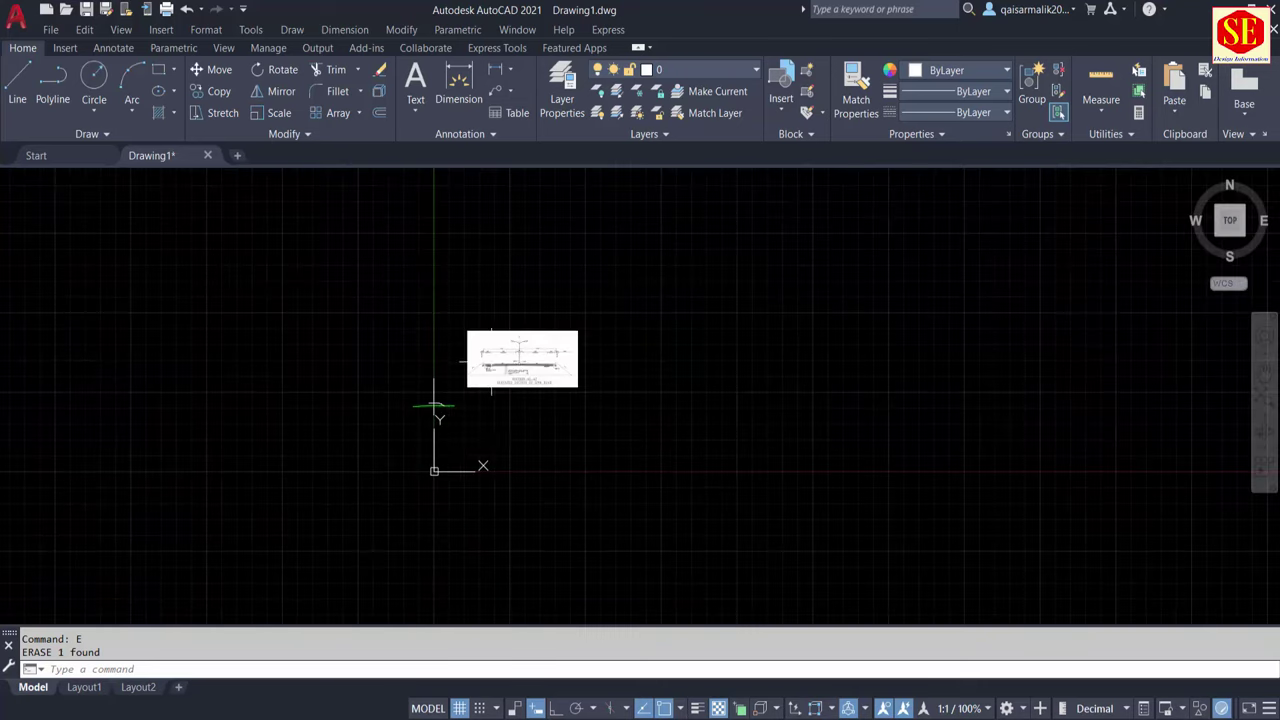
scroll(430, 405, "up", 2)
scroll(430, 290, "up", 4)
scroll(491, 388, "up", 3)
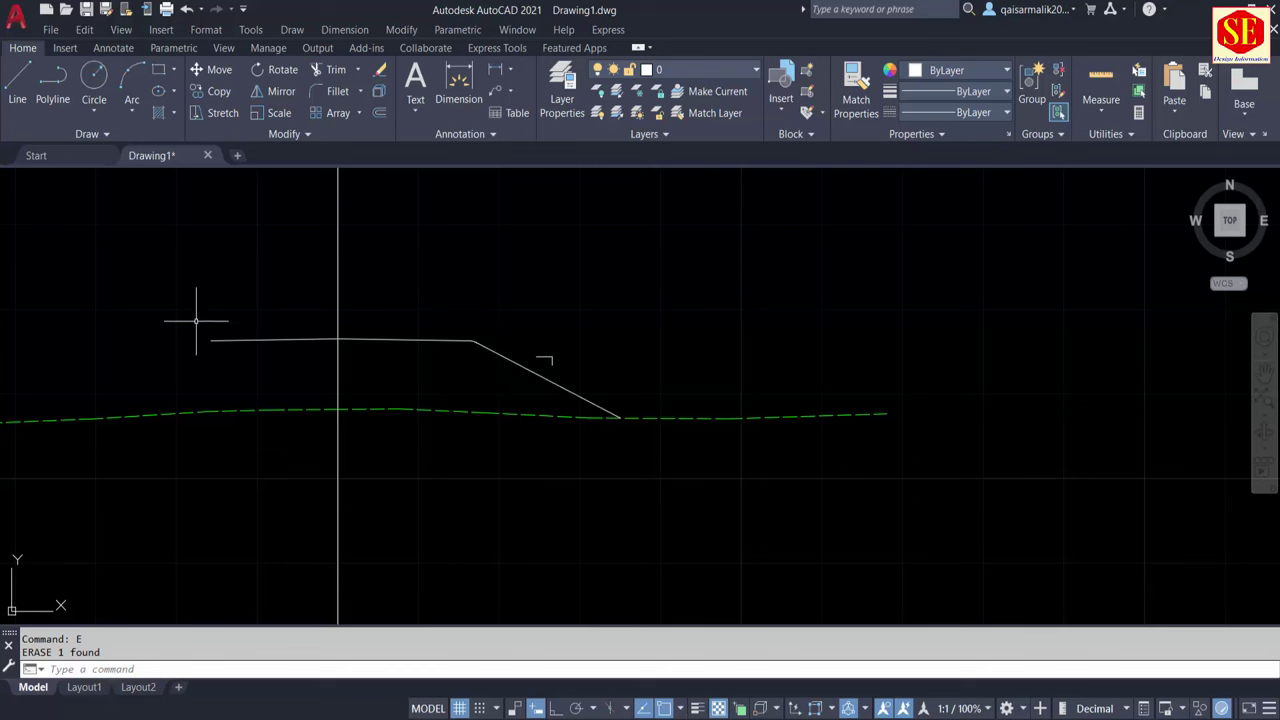
Mirror the right slope about the vertical centreline with Ortho on, keeping the original
type("mi")
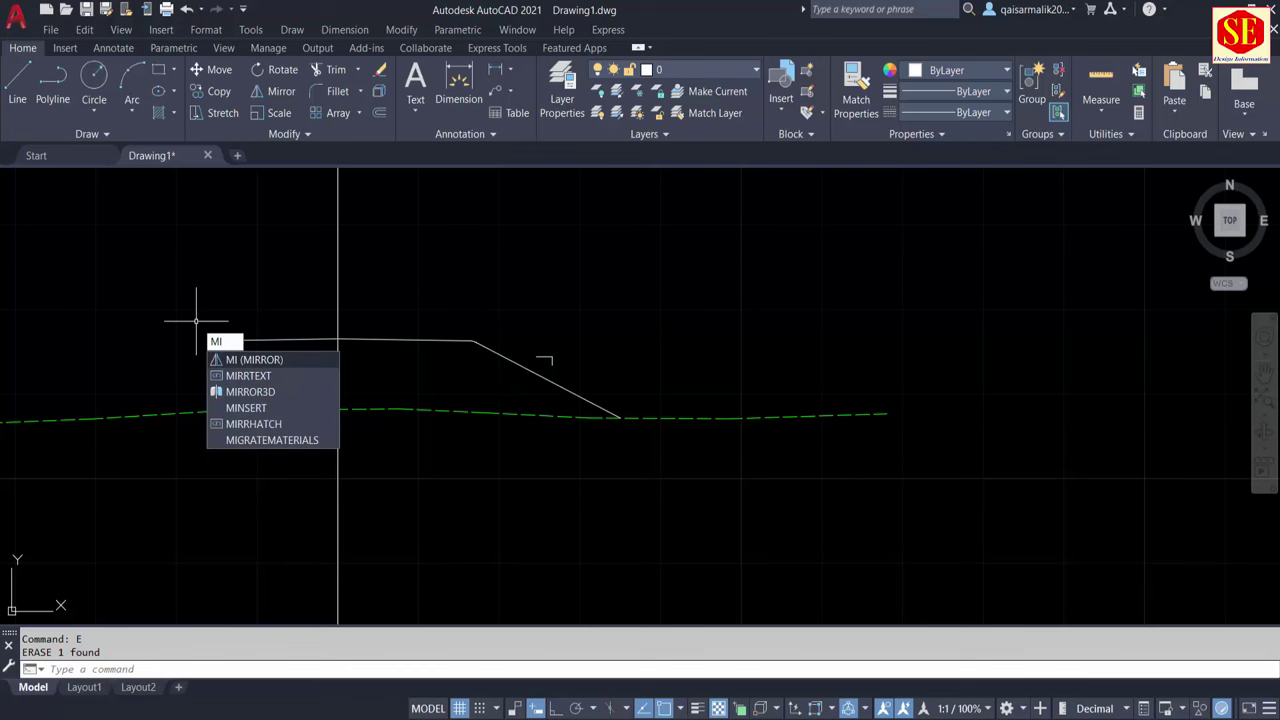
key("Return")
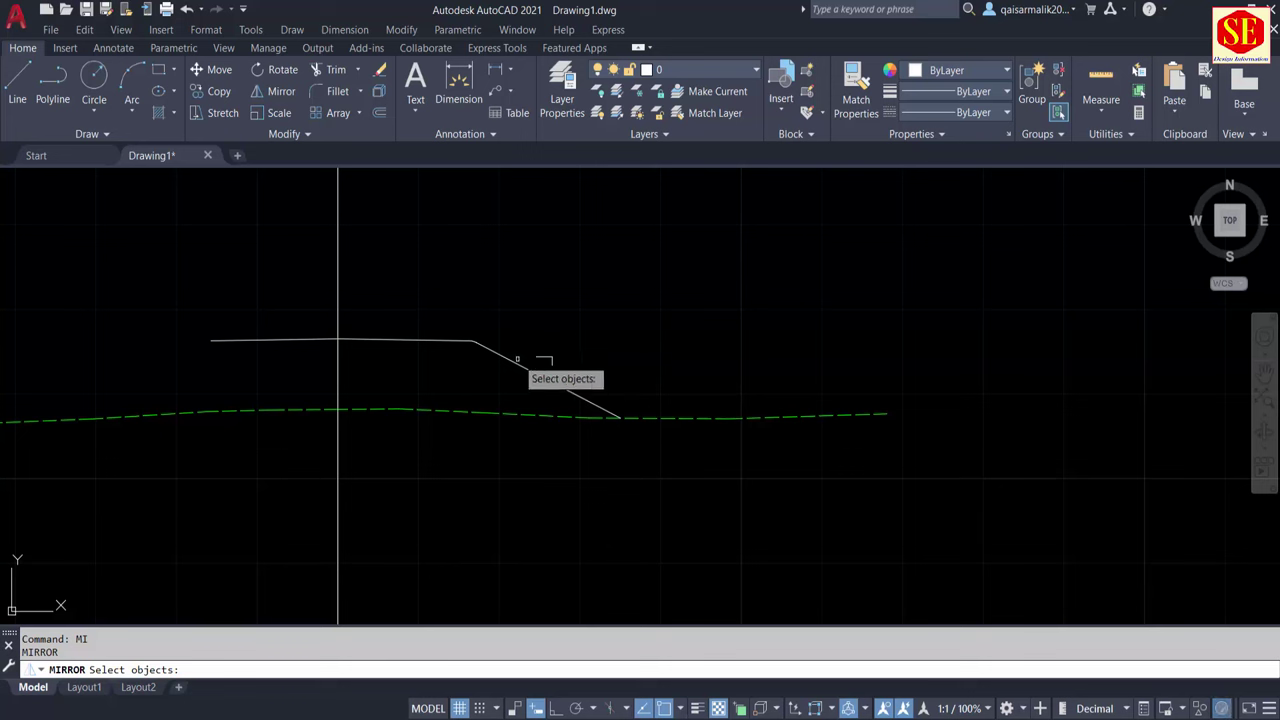
left_click(513, 360)
key("Return")
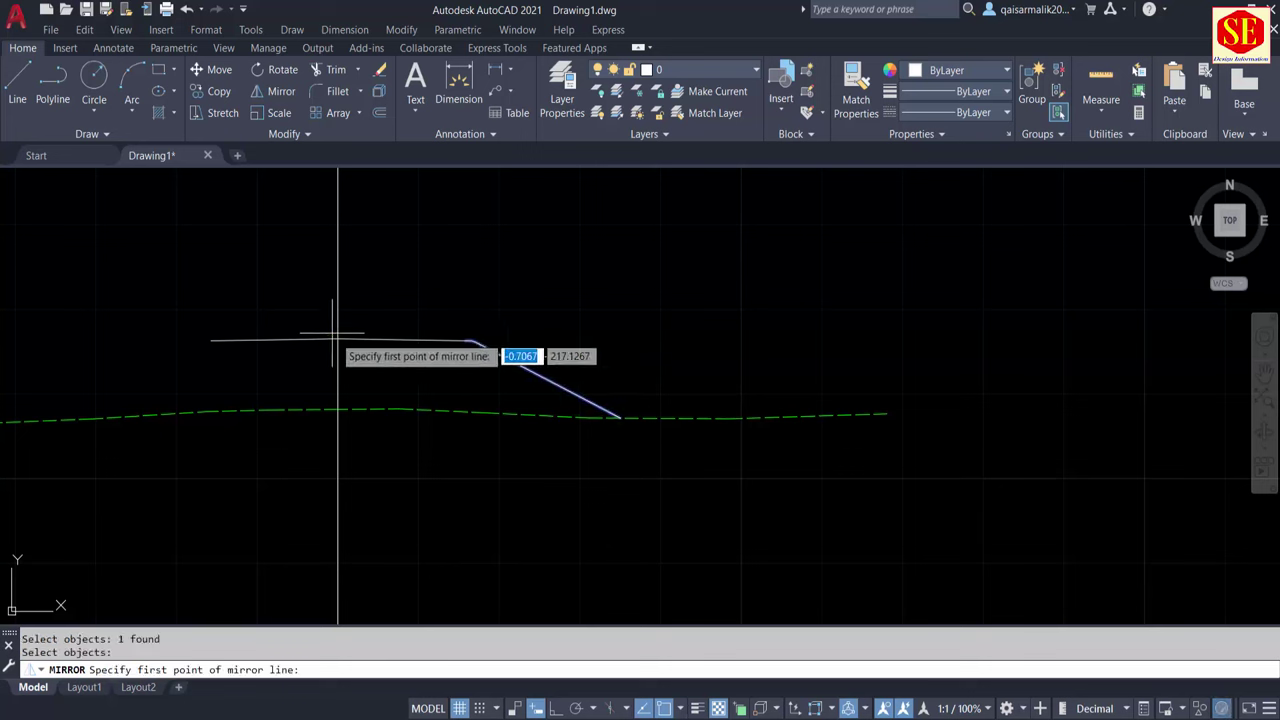
left_click(338, 340)
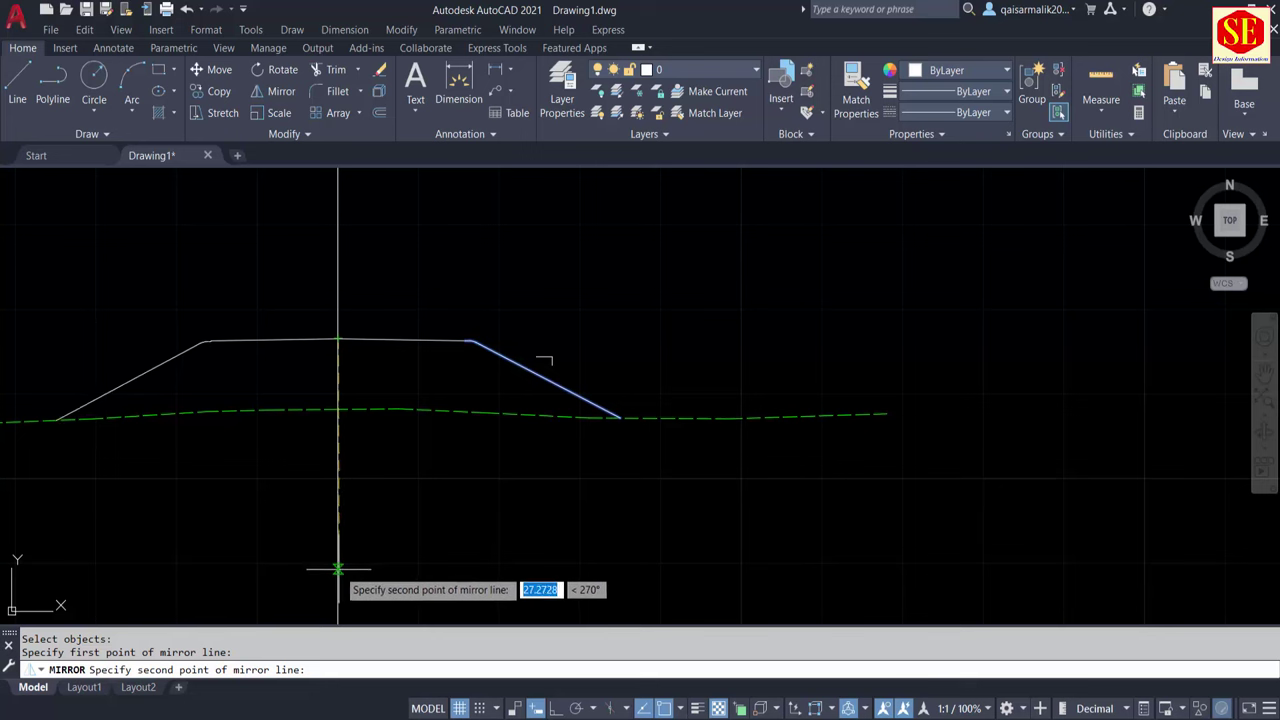
key("F8")
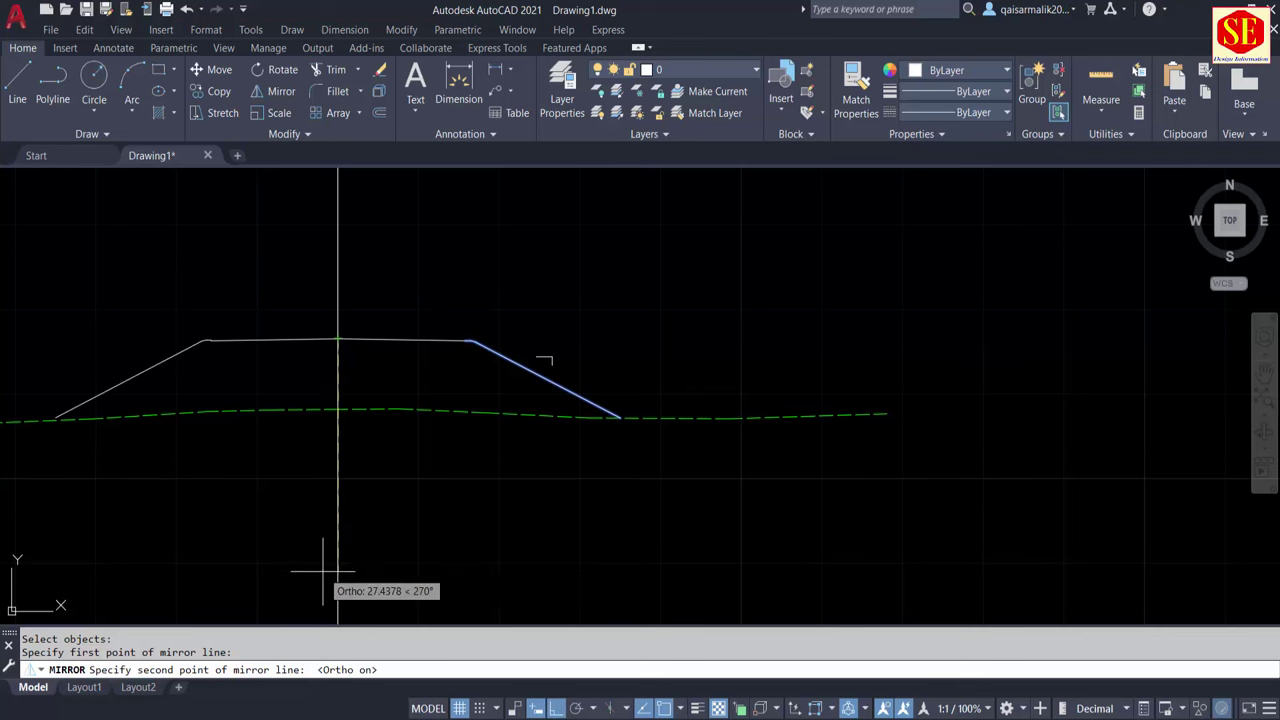
left_click(337, 588)
right_click(338, 594)
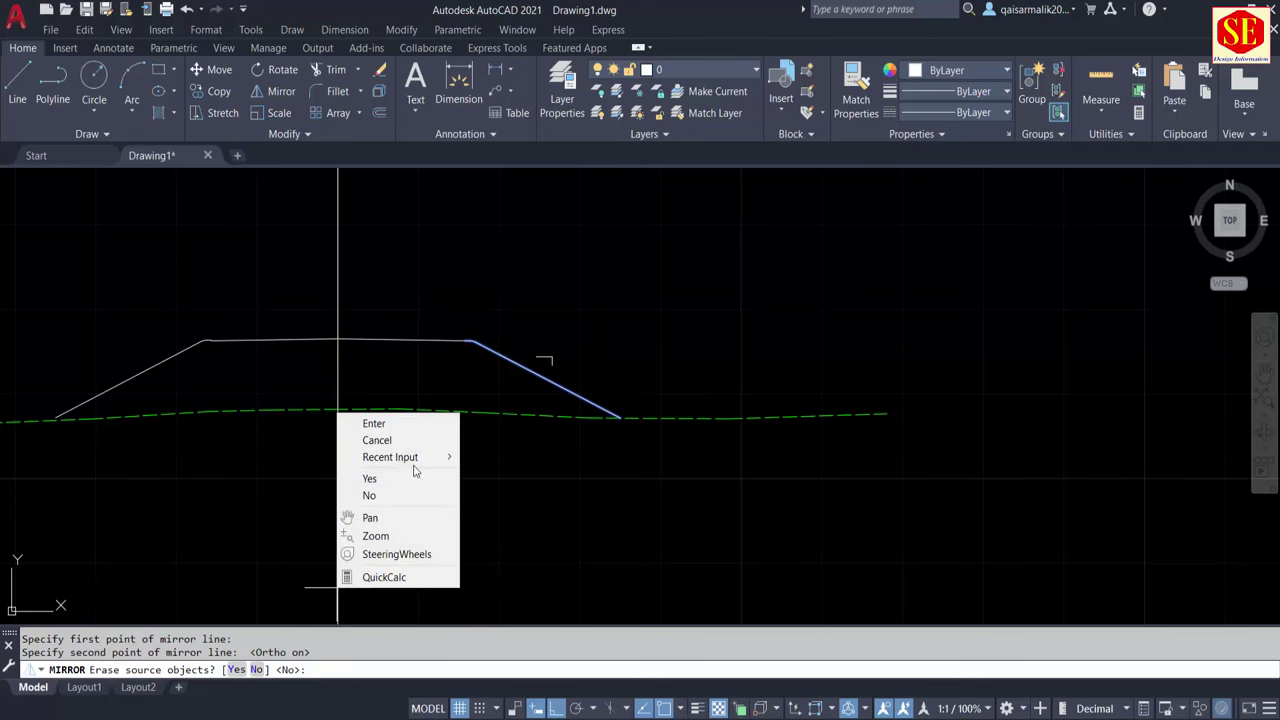
left_click(355, 424)
Pan and zoom to bring the mirrored left slope's lower end into view
middle_click_drag(148, 407, 182, 430)
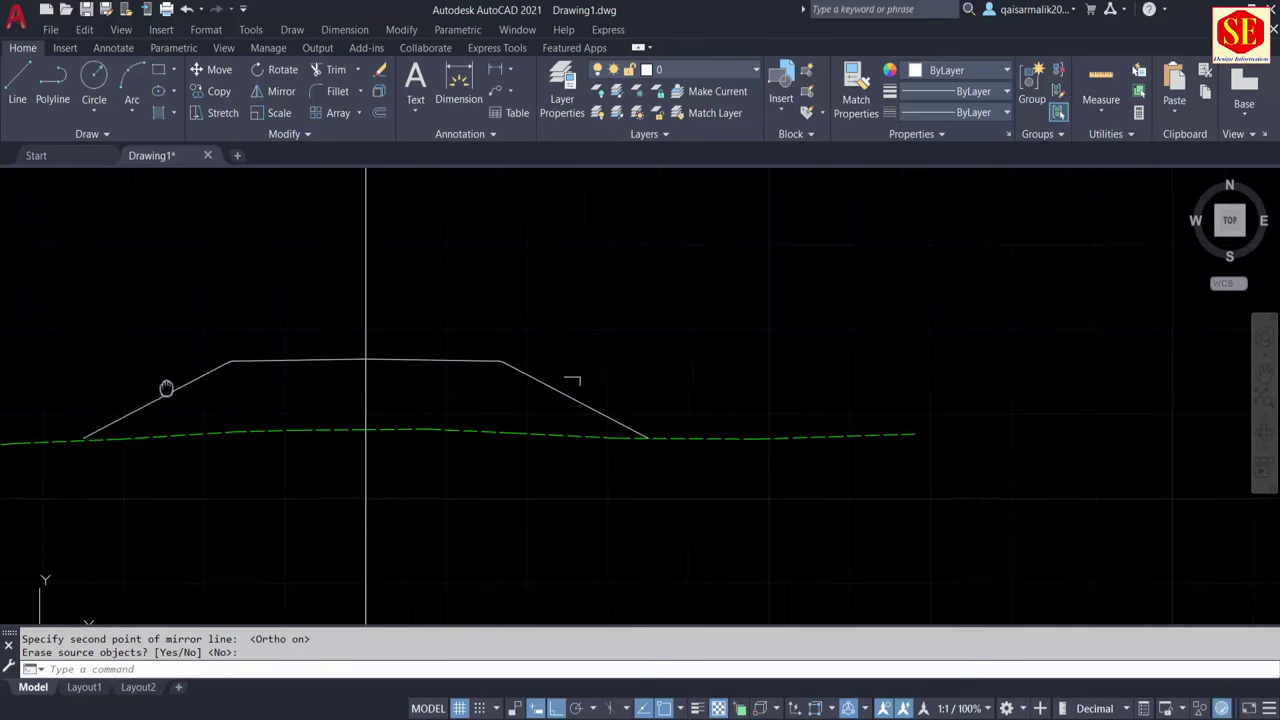
middle_click_drag(337, 429, 340, 500)
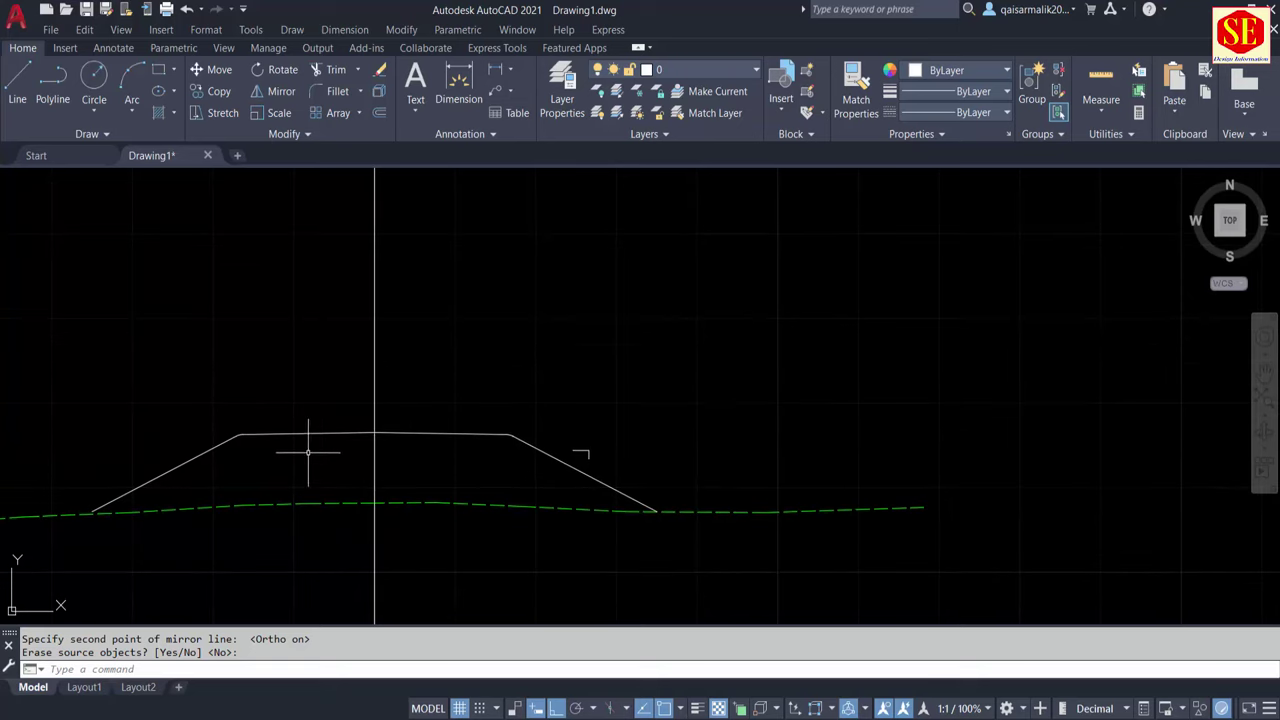
scroll(308, 452, "up", 4)
scroll(440, 420, "down", 4)
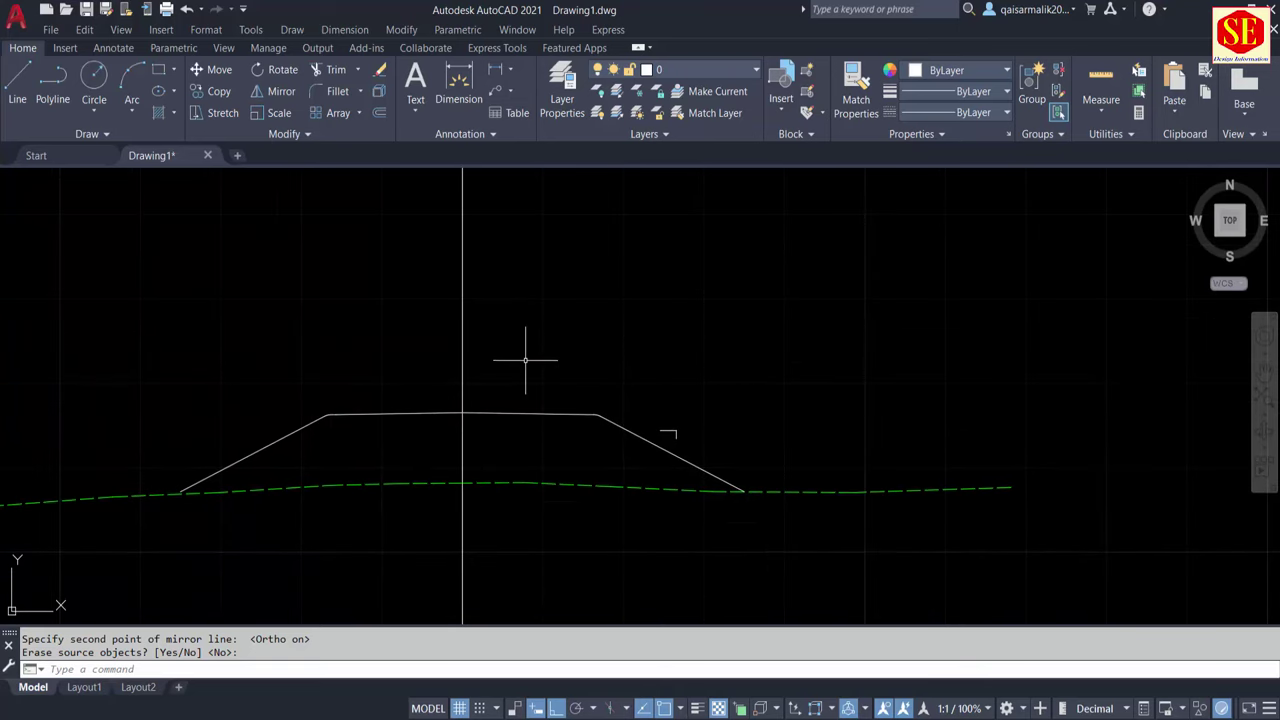
scroll(432, 421, "up", 2)
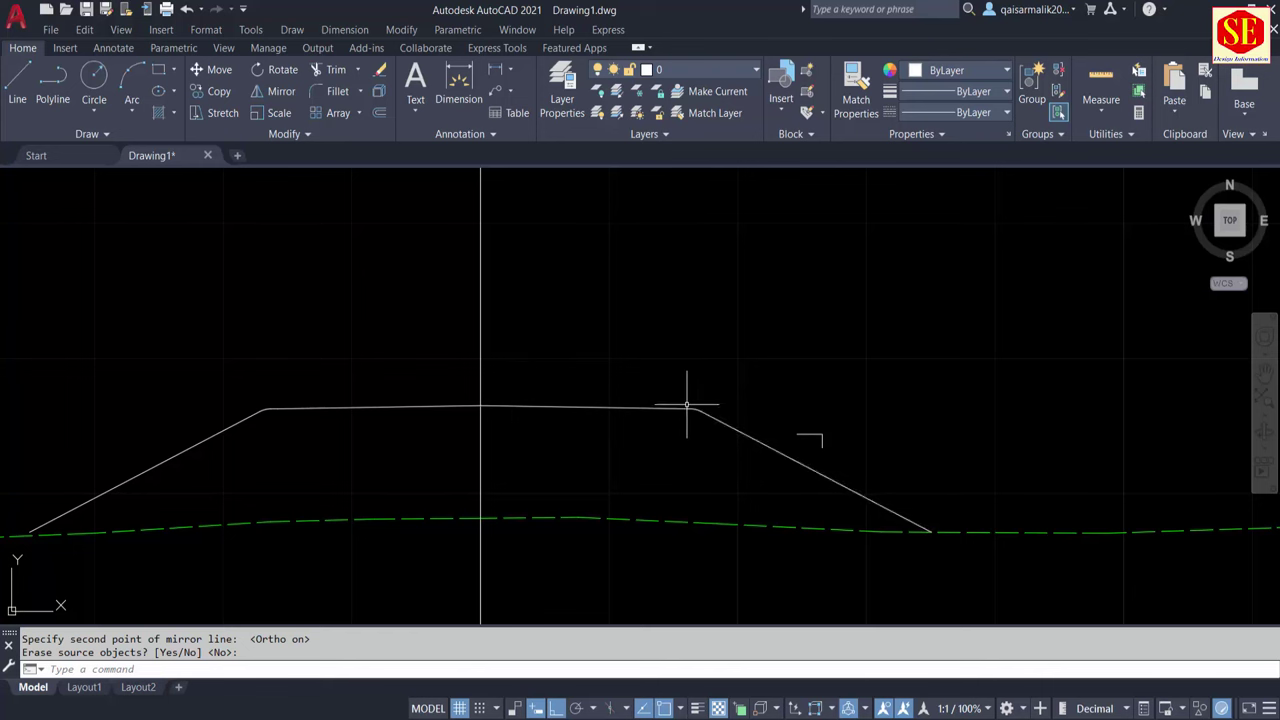
middle_click_drag(126, 472, 223, 491)
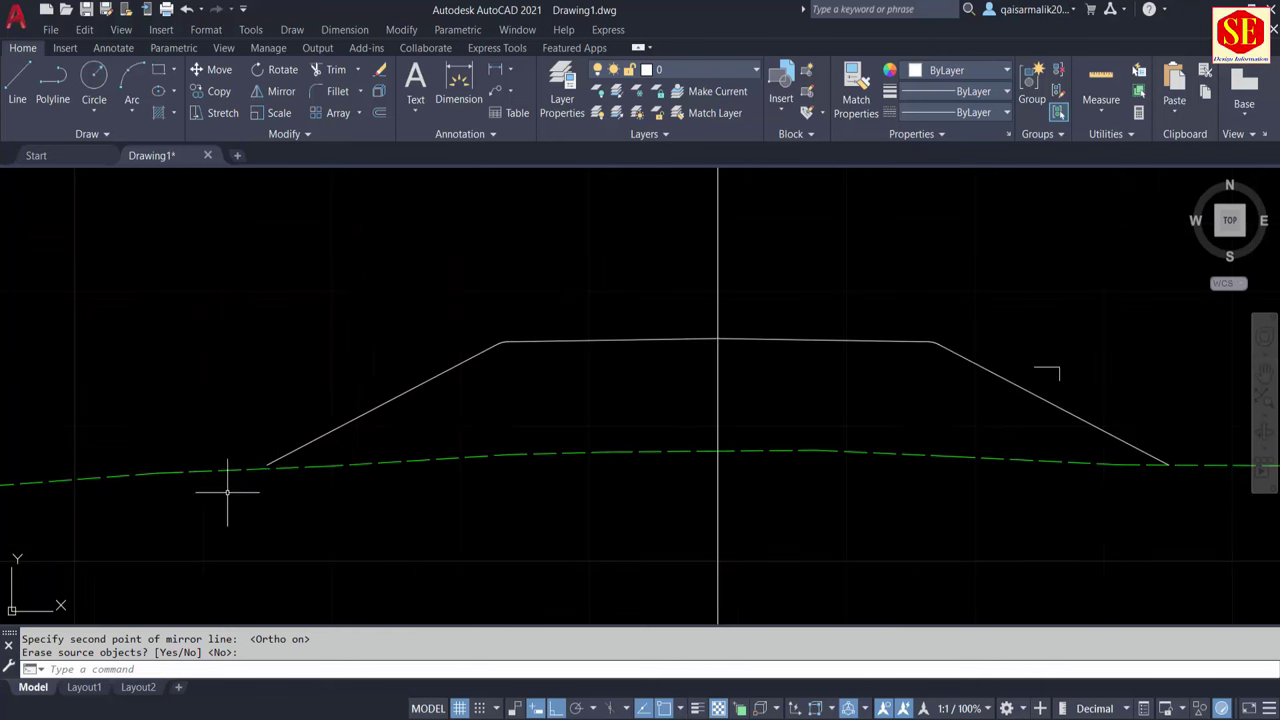
scroll(348, 436, "up", 3)
type("E")
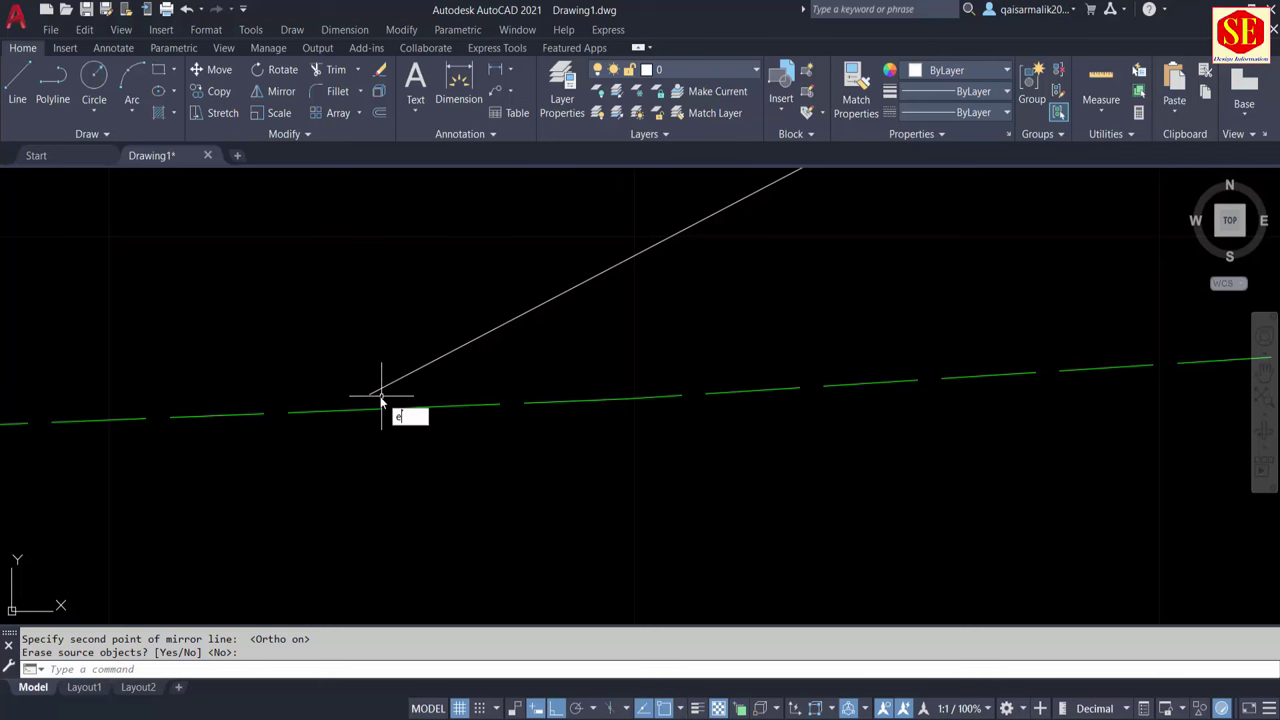
Extend the left slope's lower end to the green dashed ground line with EX
type("x")
key("Return")
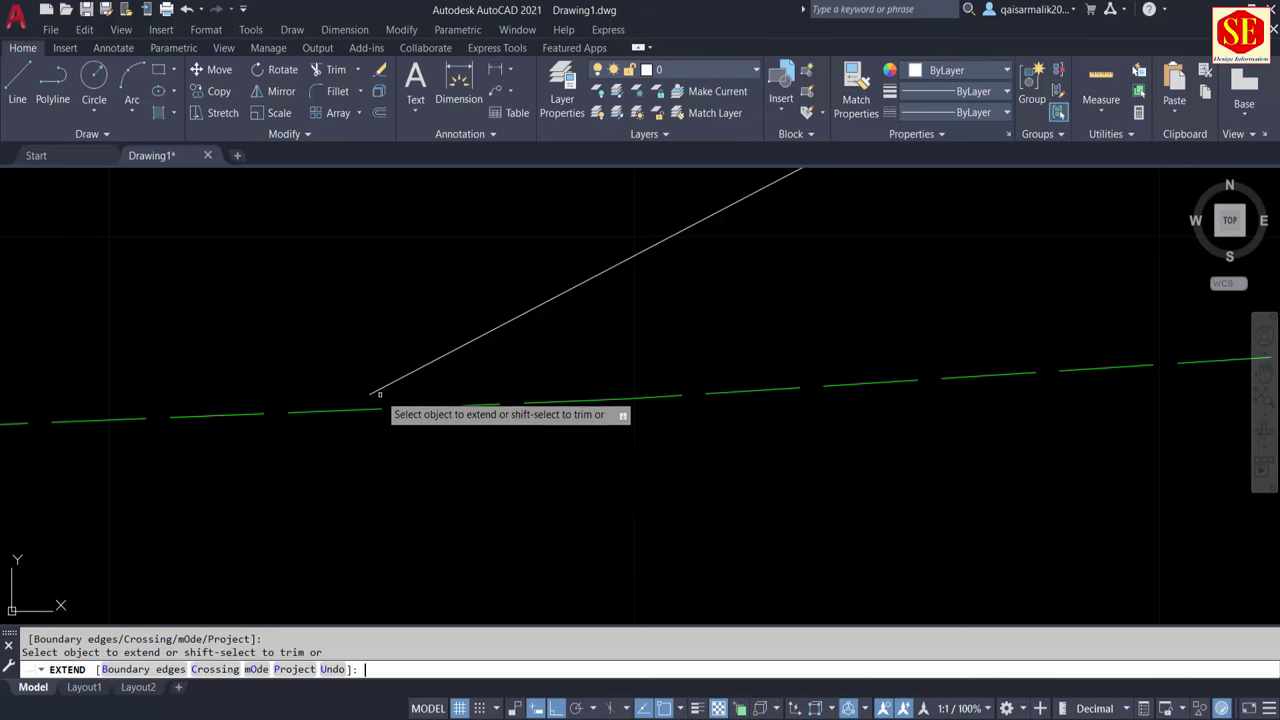
left_click(380, 394)
key("Escape")
scroll(354, 343, "down", 3)
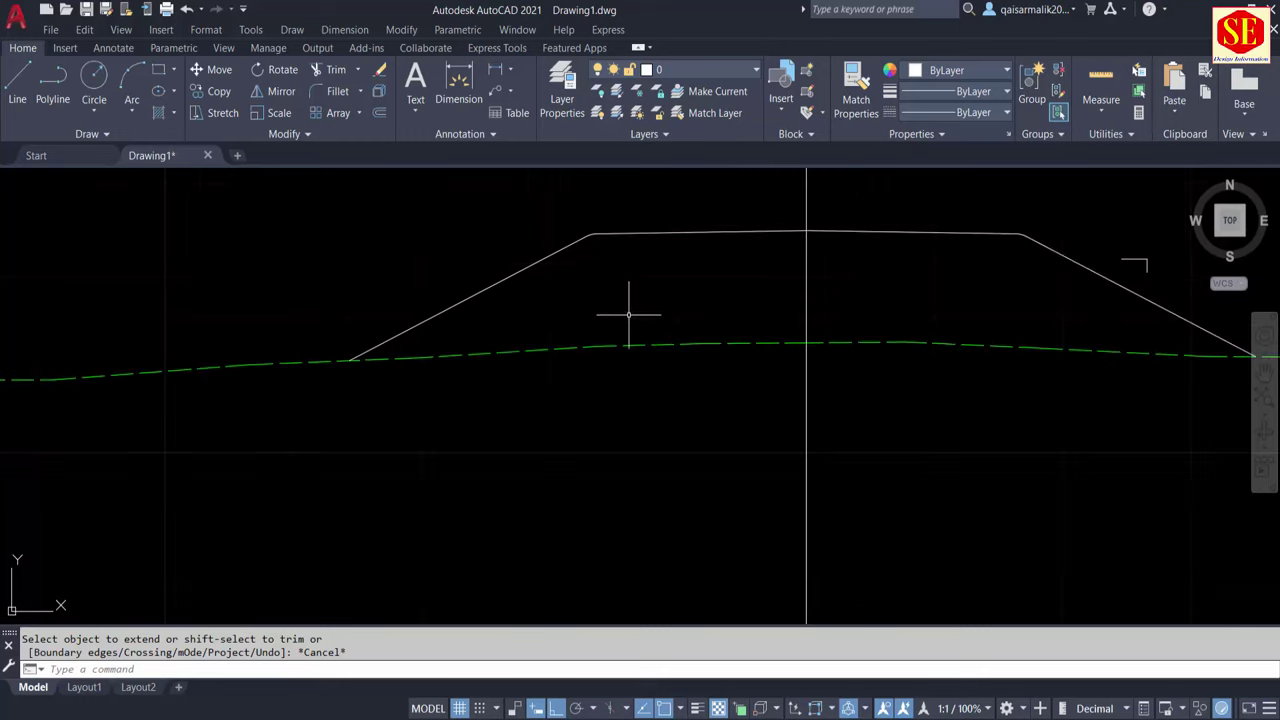
middle_click_drag(629, 314, 297, 443)
scroll(440, 370, "down", 3)
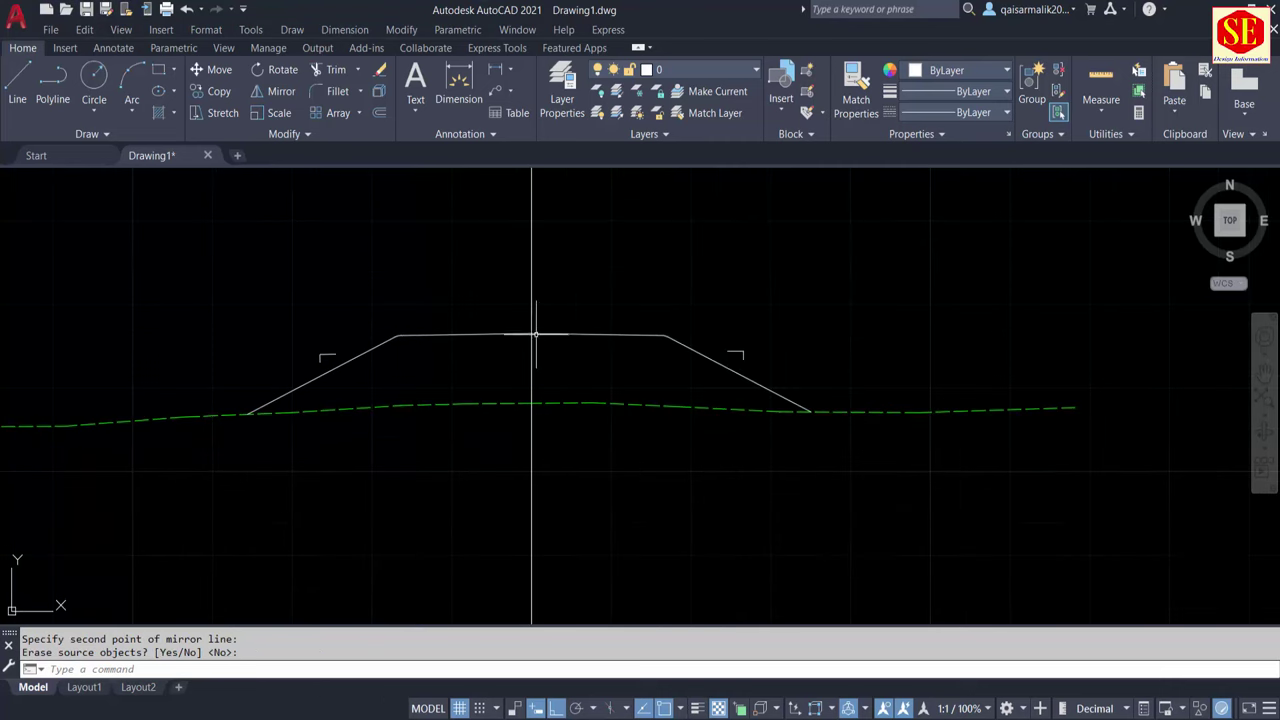
Look over the reference road section, then zoom back in on the embankment cross-section
scroll(508, 400, "down", 5)
middle_click_drag(930, 330, 623, 520)
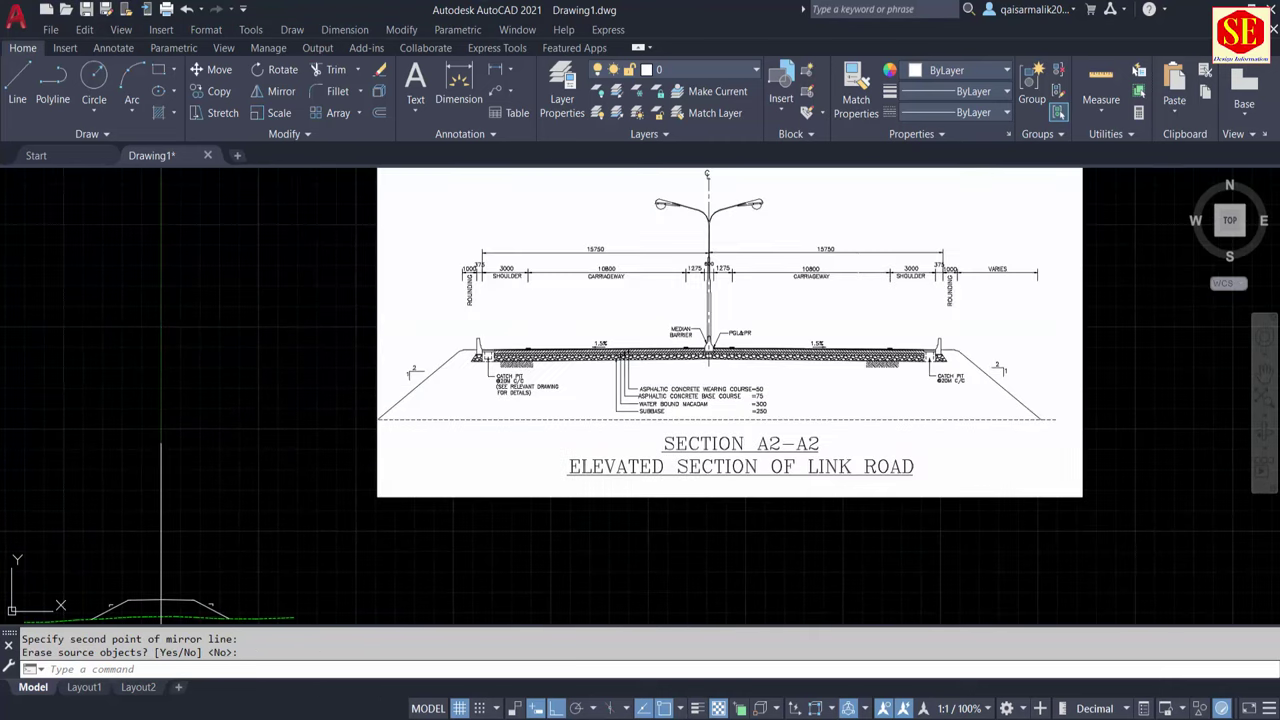
scroll(807, 308, "up", 2)
middle_click_drag(800, 300, 807, 340)
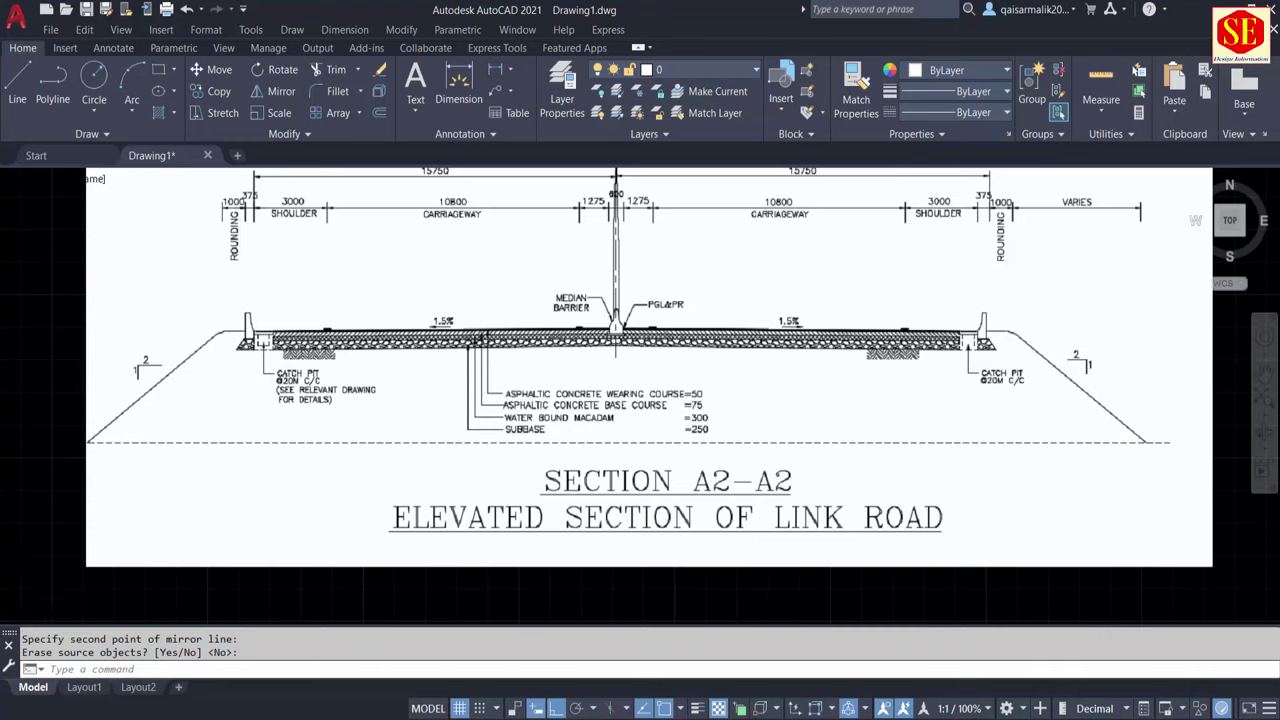
scroll(688, 421, "up", 2)
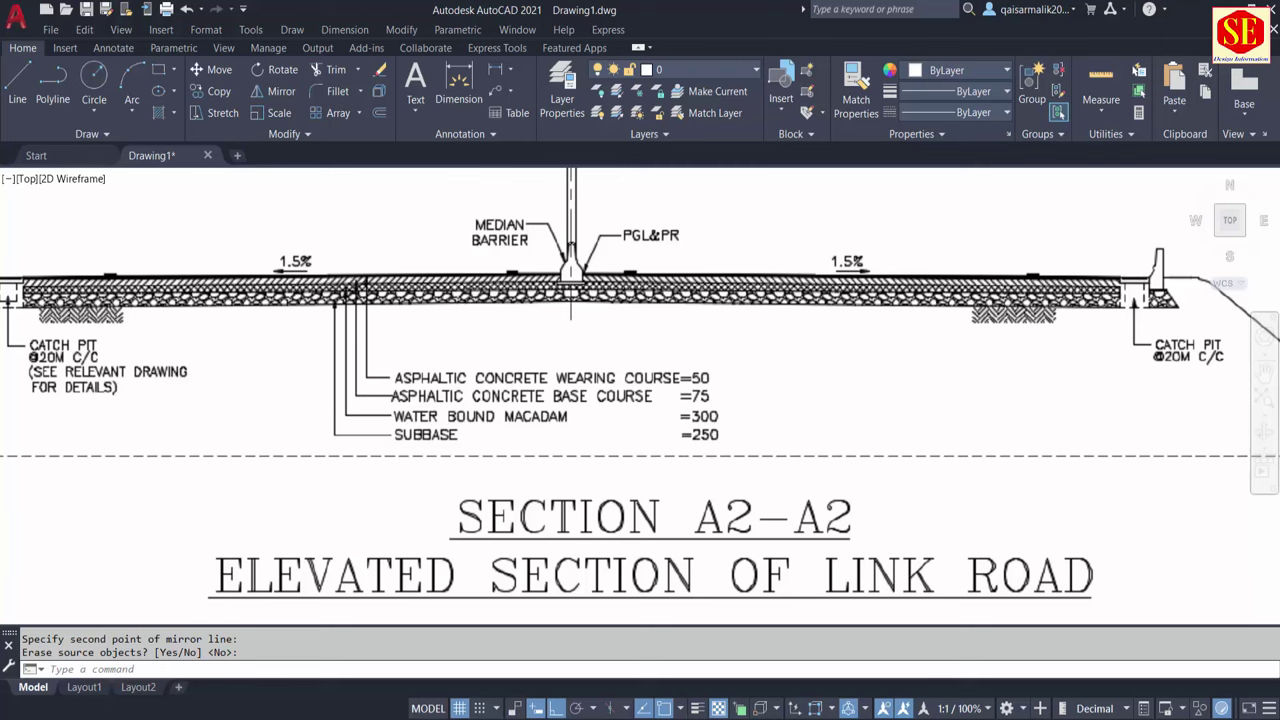
scroll(719, 440, "down", 2)
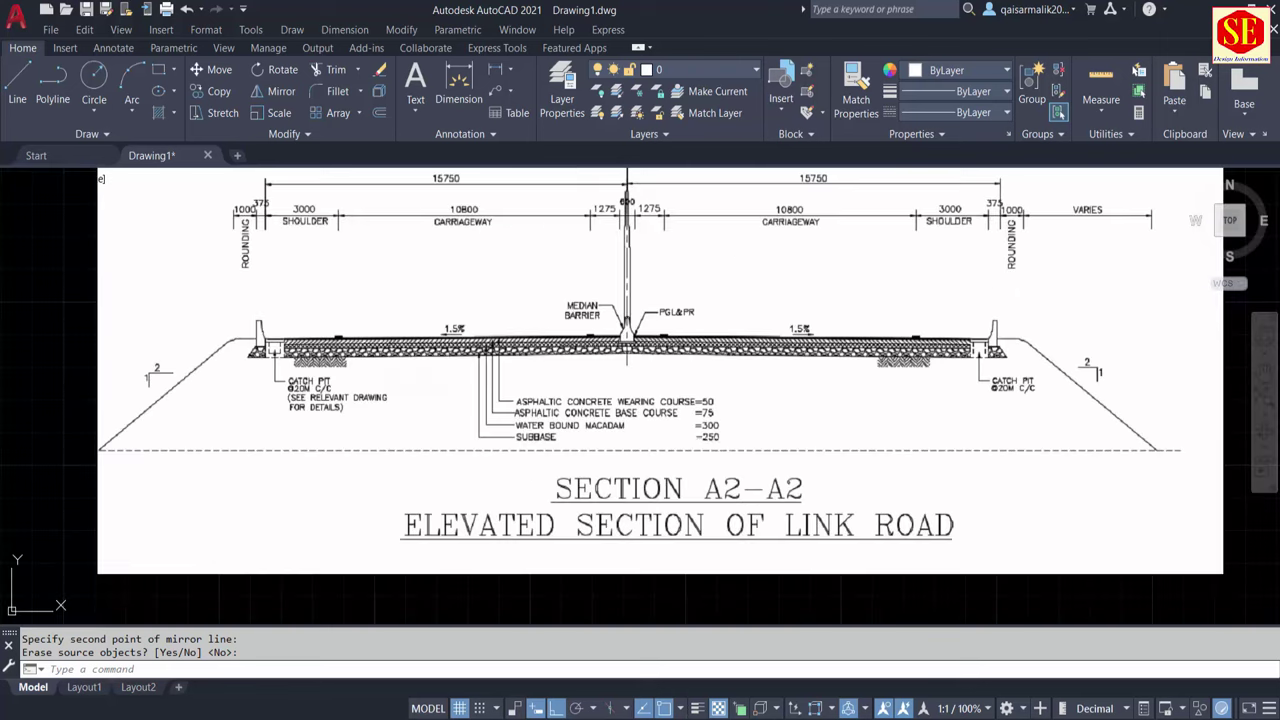
scroll(766, 476, "down", 3)
middle_click_drag(508, 603, 608, 486)
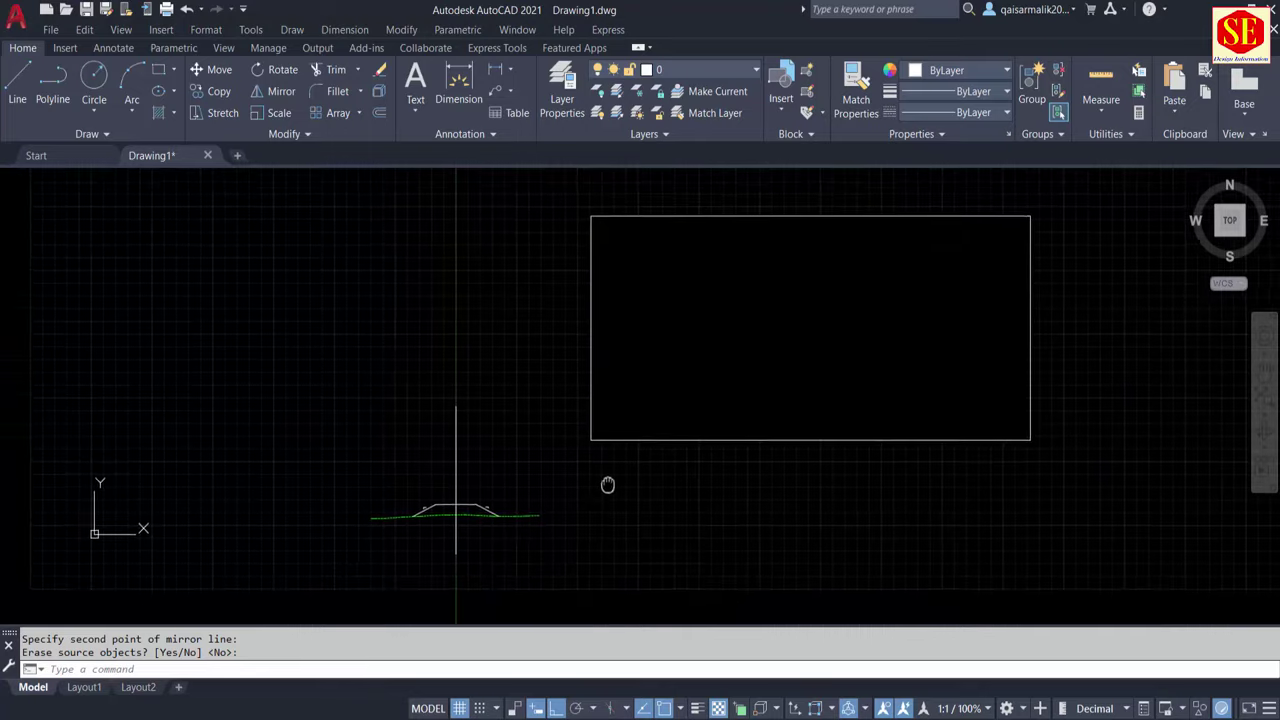
scroll(530, 532, "up", 5)
scroll(443, 514, "up", 3)
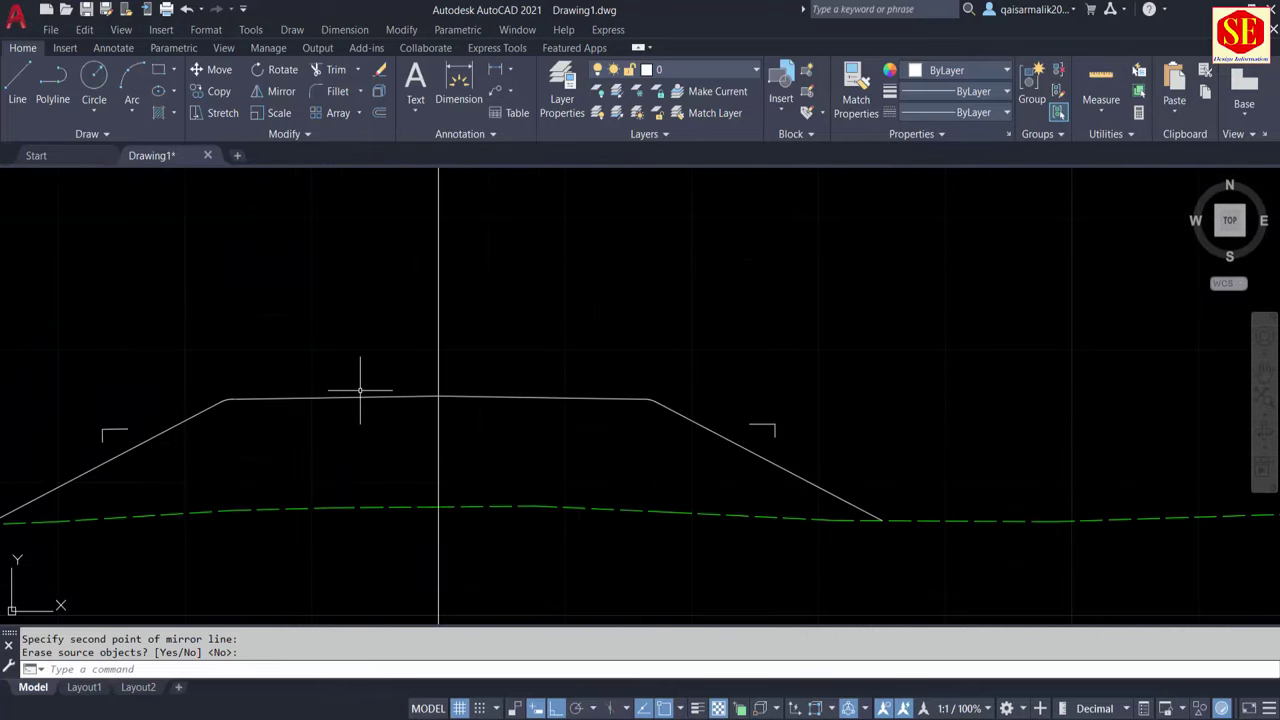
type("o")
Offset the carriageway top line 0.05 downward for the first pavement layer
key("Return")
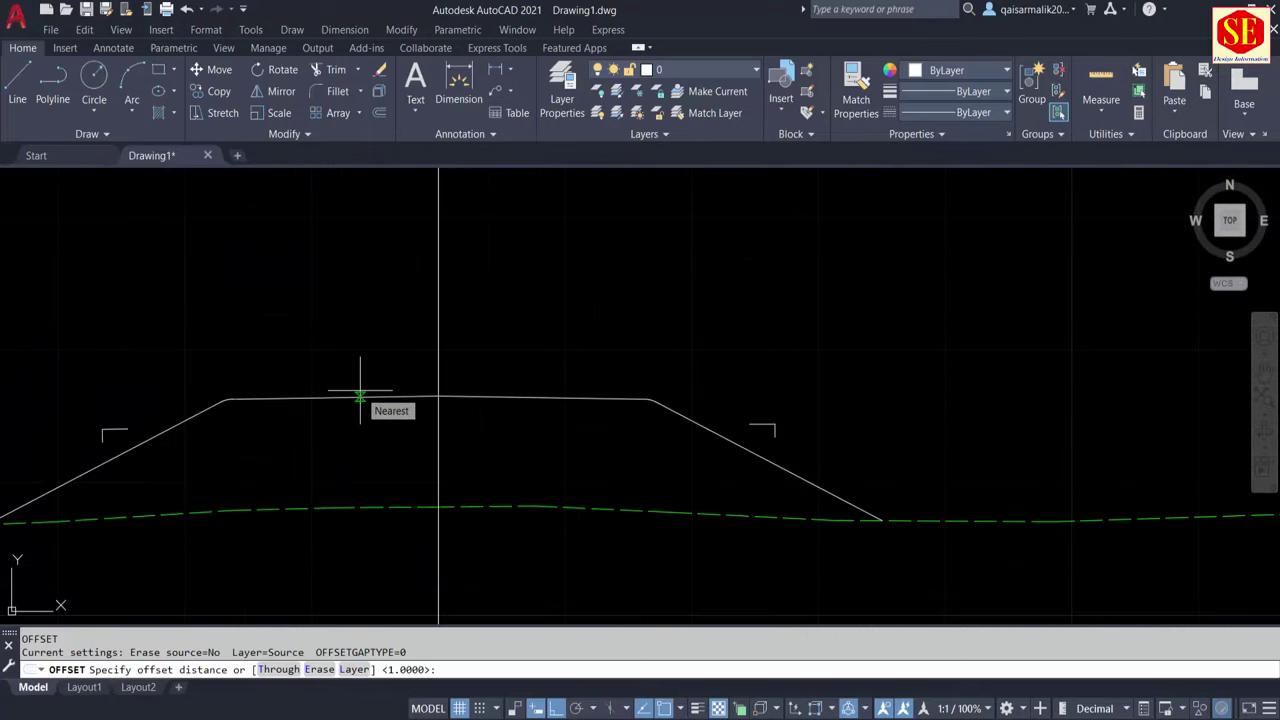
type(".05")
key("Return")
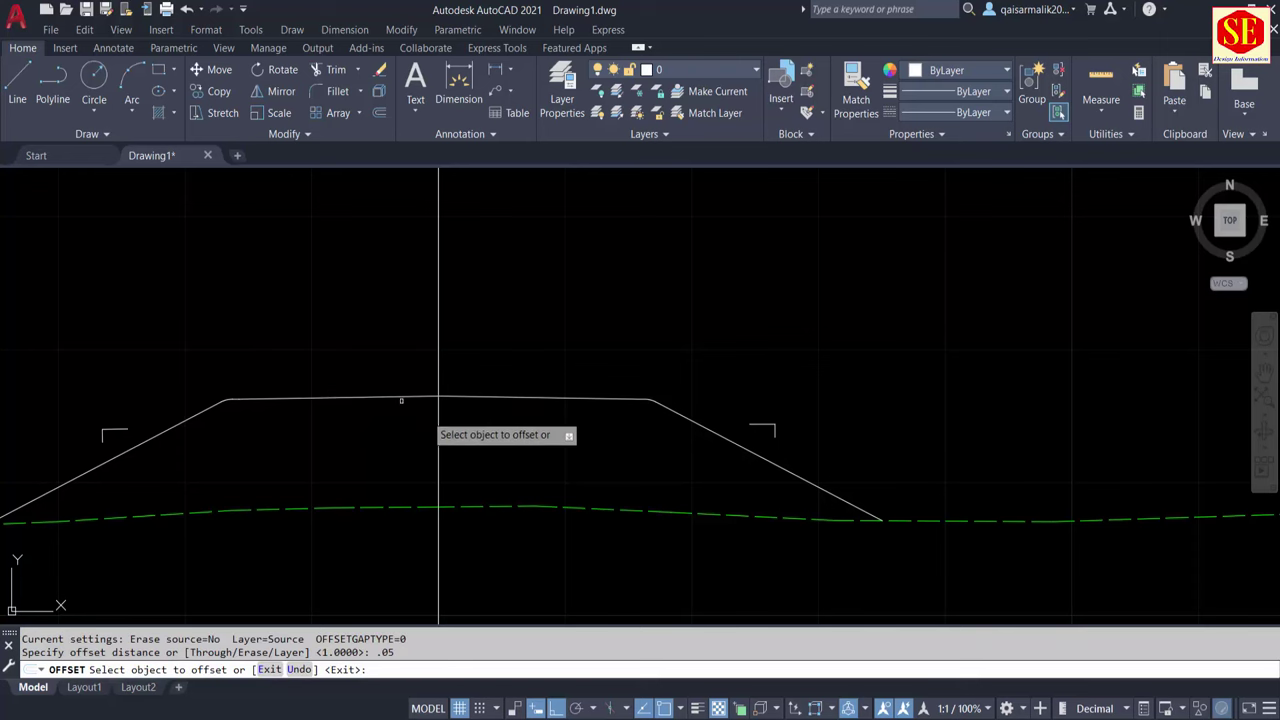
scroll(437, 400, "up", 3)
left_click(389, 355)
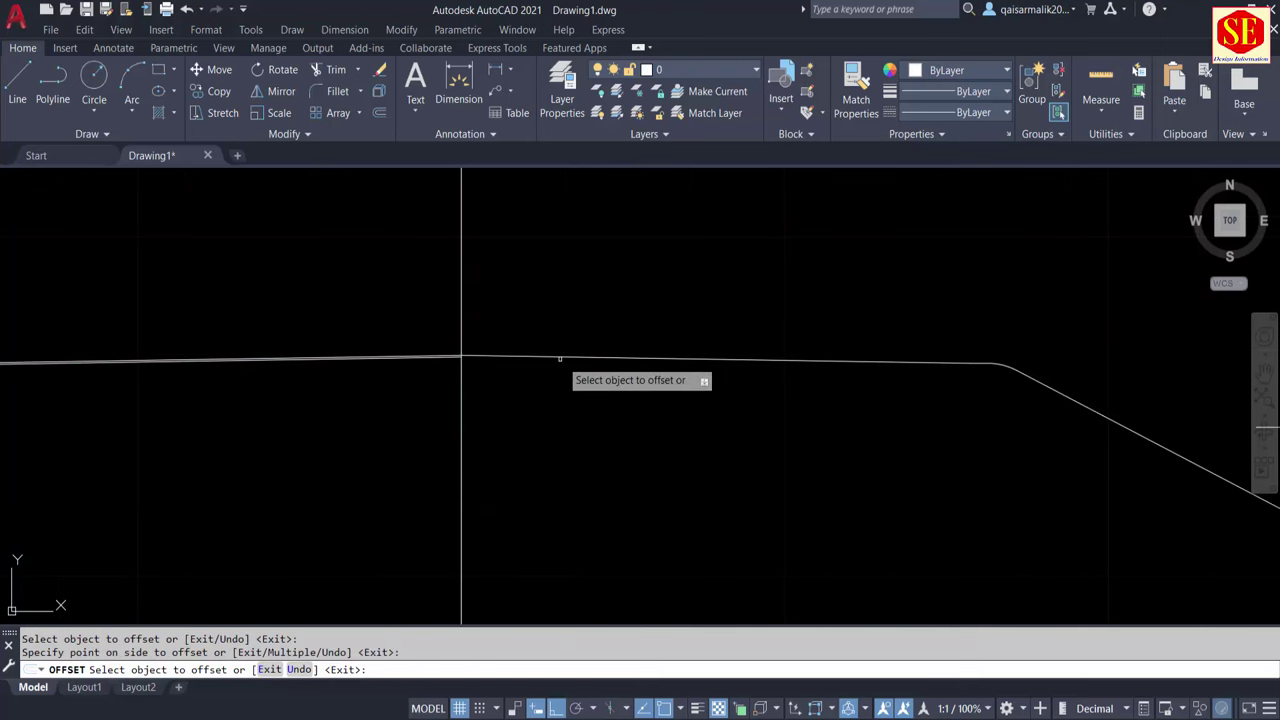
left_click(565, 388)
scroll(480, 374, "up", 1)
scroll(480, 374, "up", 2)
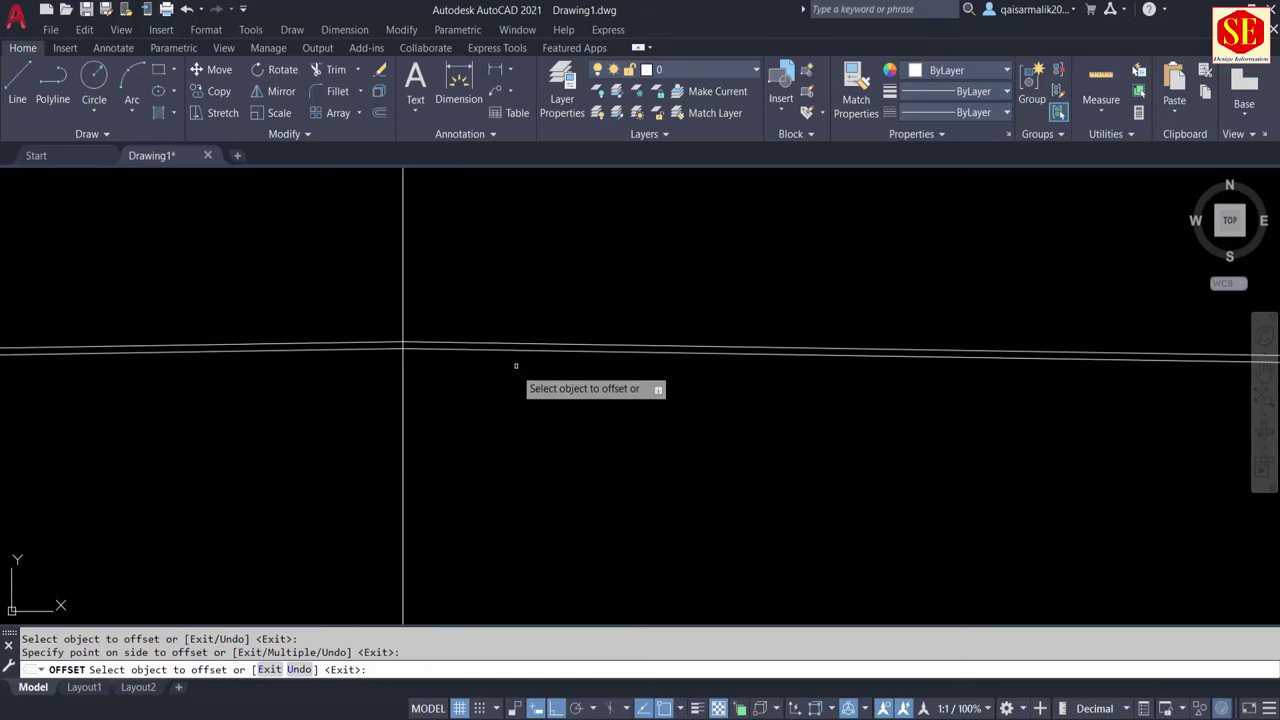
key("Return")
Offset the next layer lines 0.075 and then 0.35 below, on both halves
key("Return")
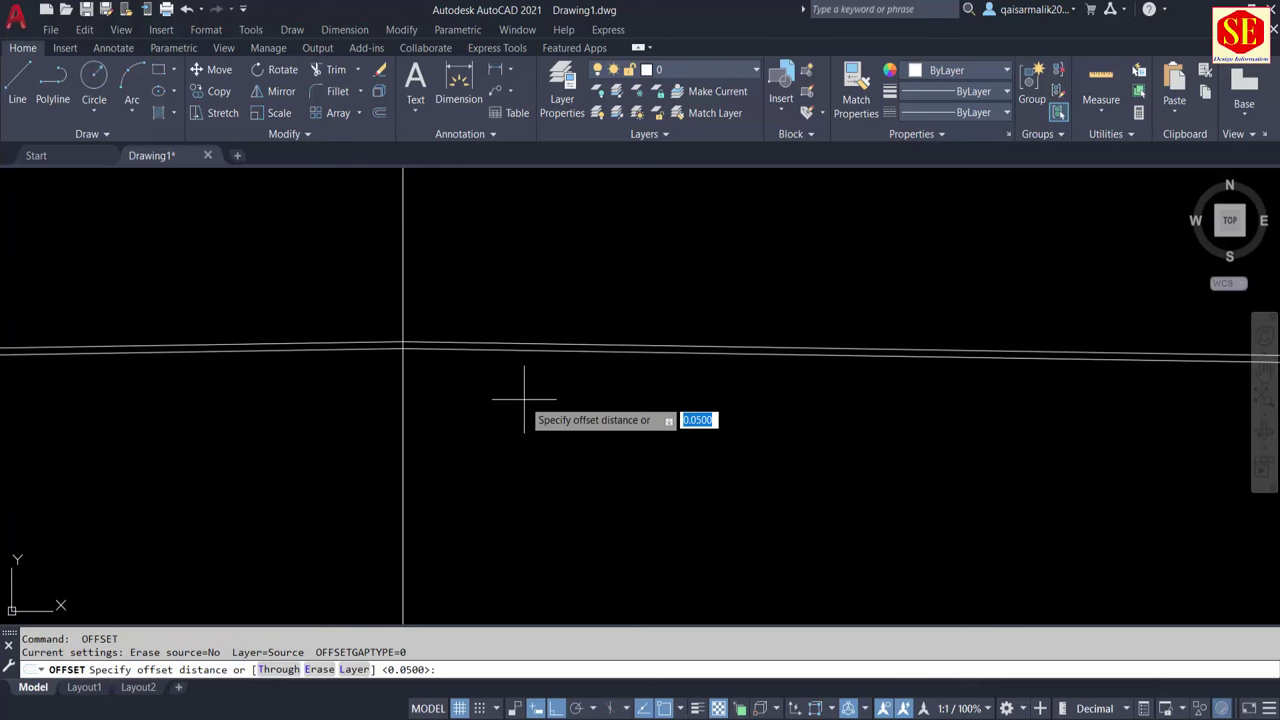
type(".075")
key("Return")
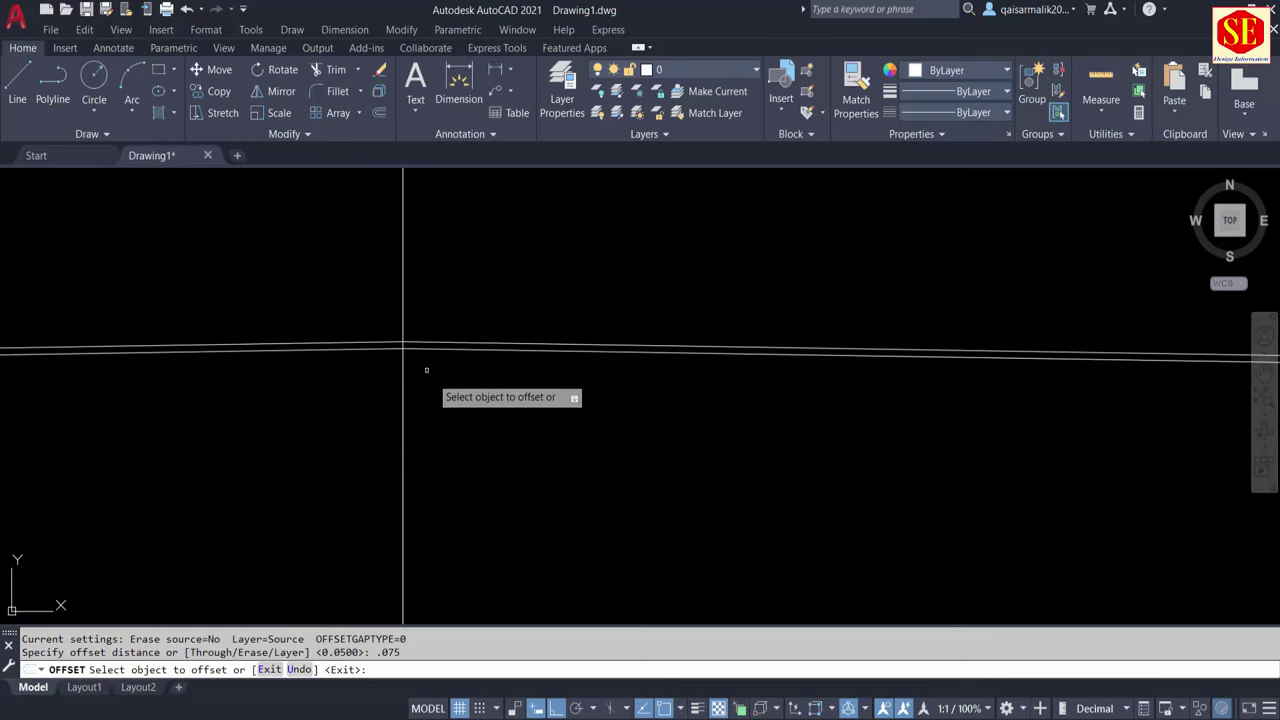
left_click(466, 349)
left_click(455, 362)
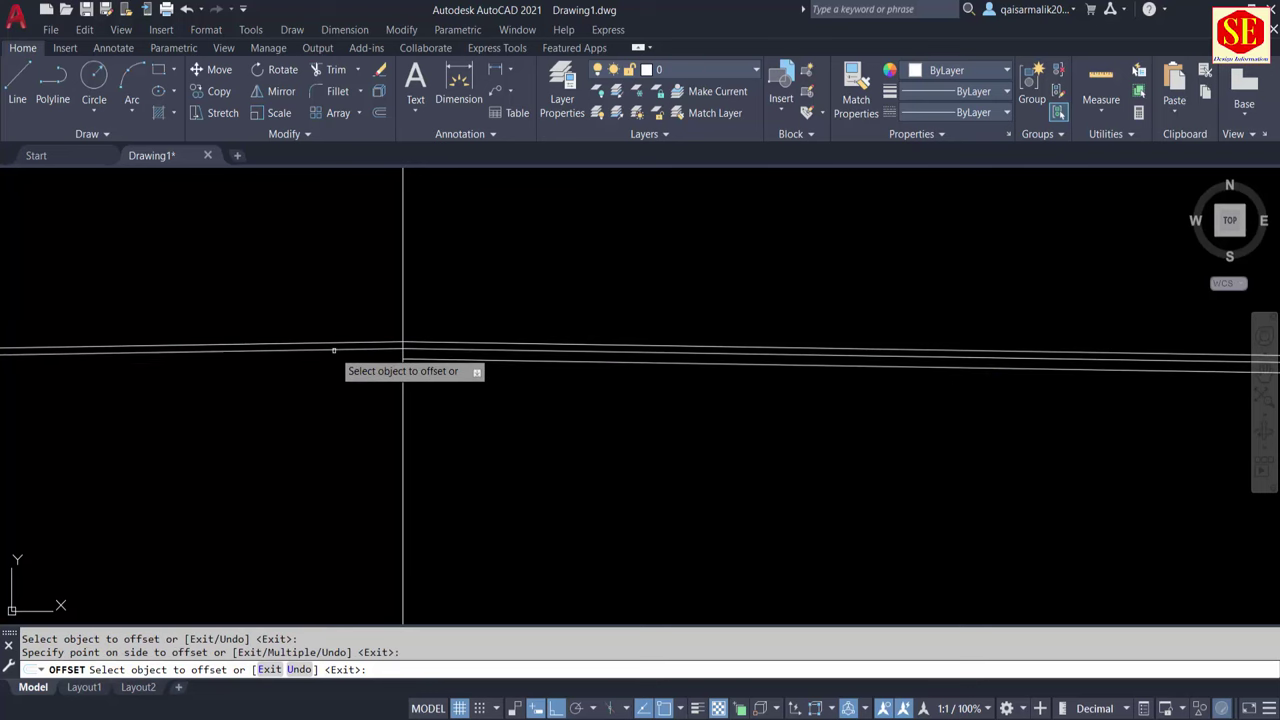
key("Return")
key("Return")
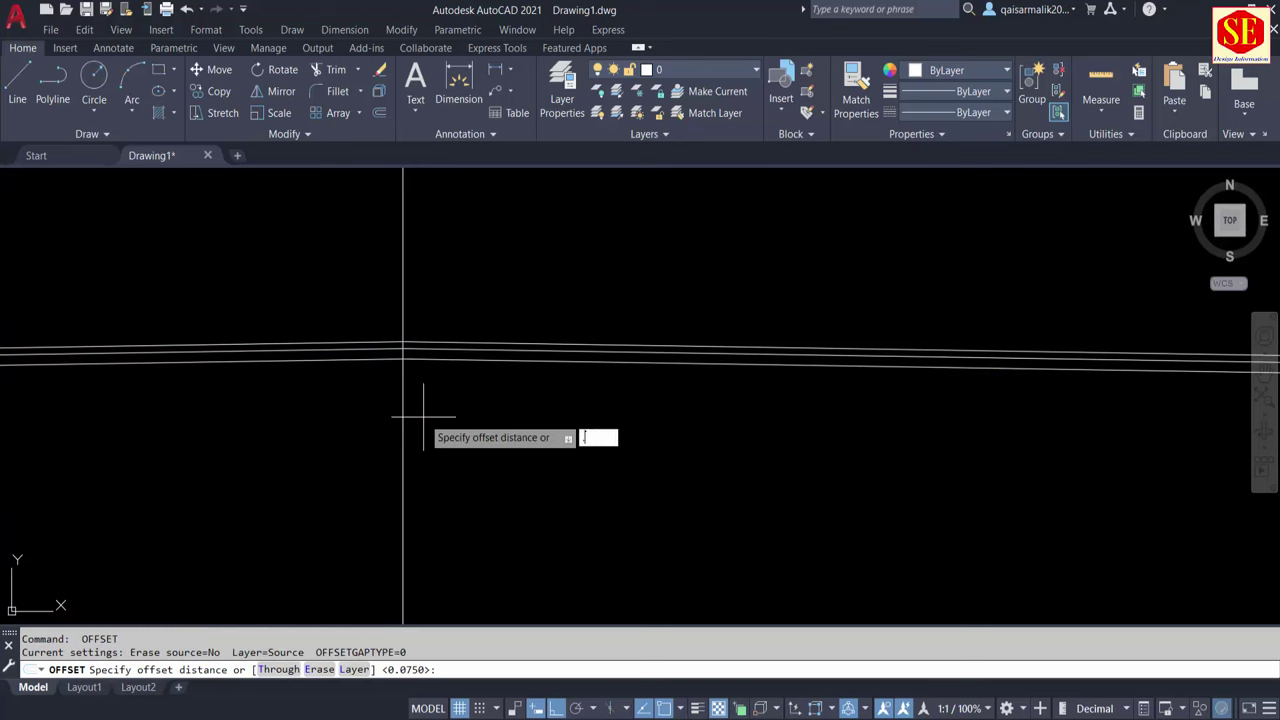
type(".35")
key("Return")
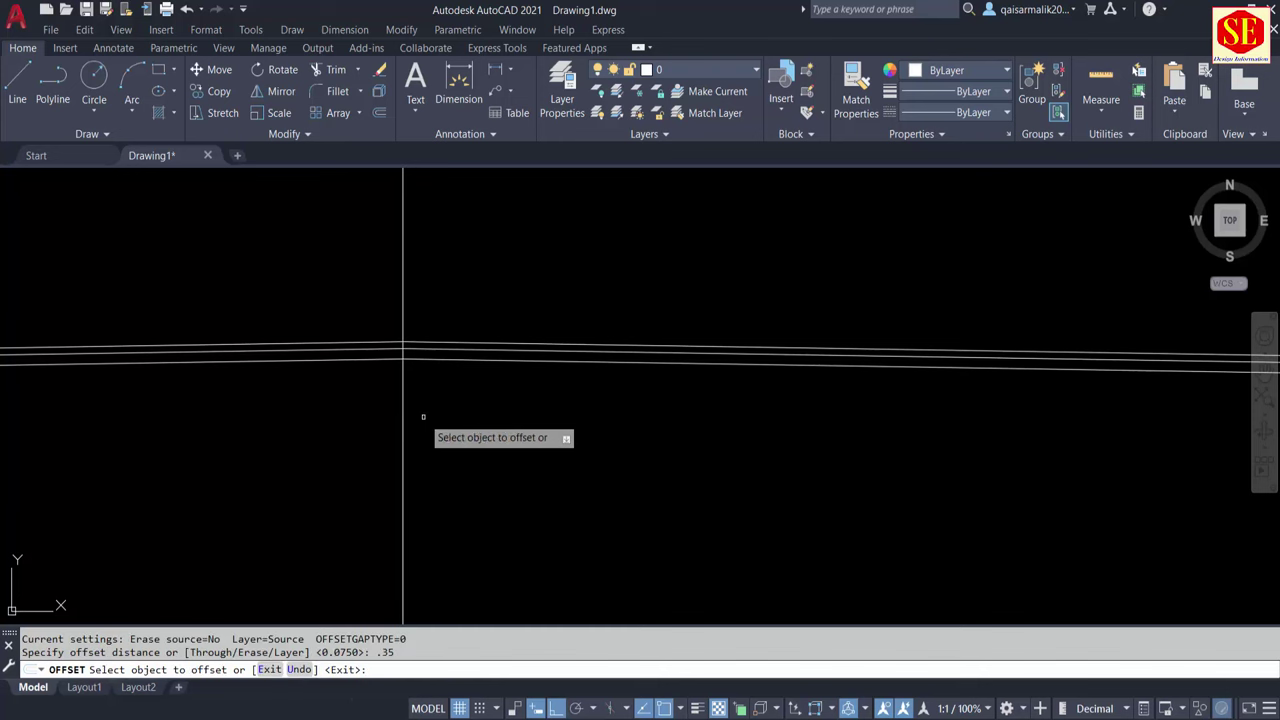
left_click(474, 363)
left_click(469, 394)
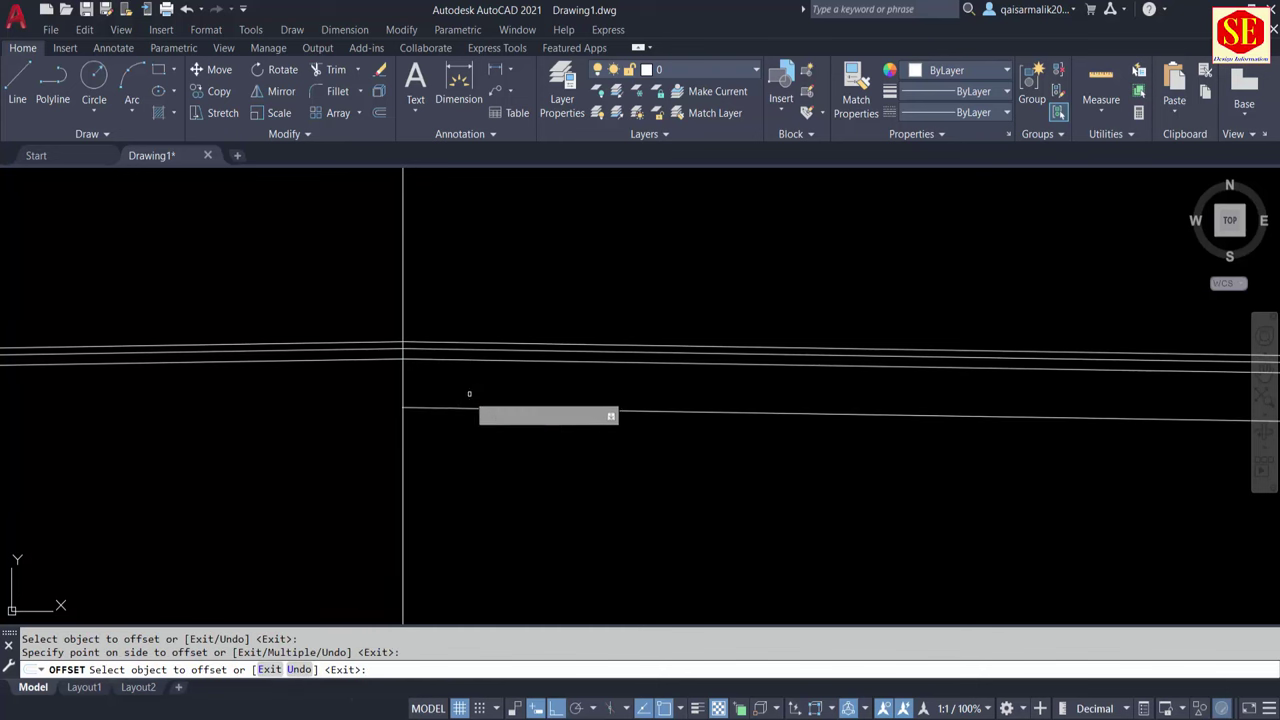
left_click(320, 364)
left_click(420, 434)
key("Return")
Offset the lowest right and left layer lines downward for the subbase layer
key("Return")
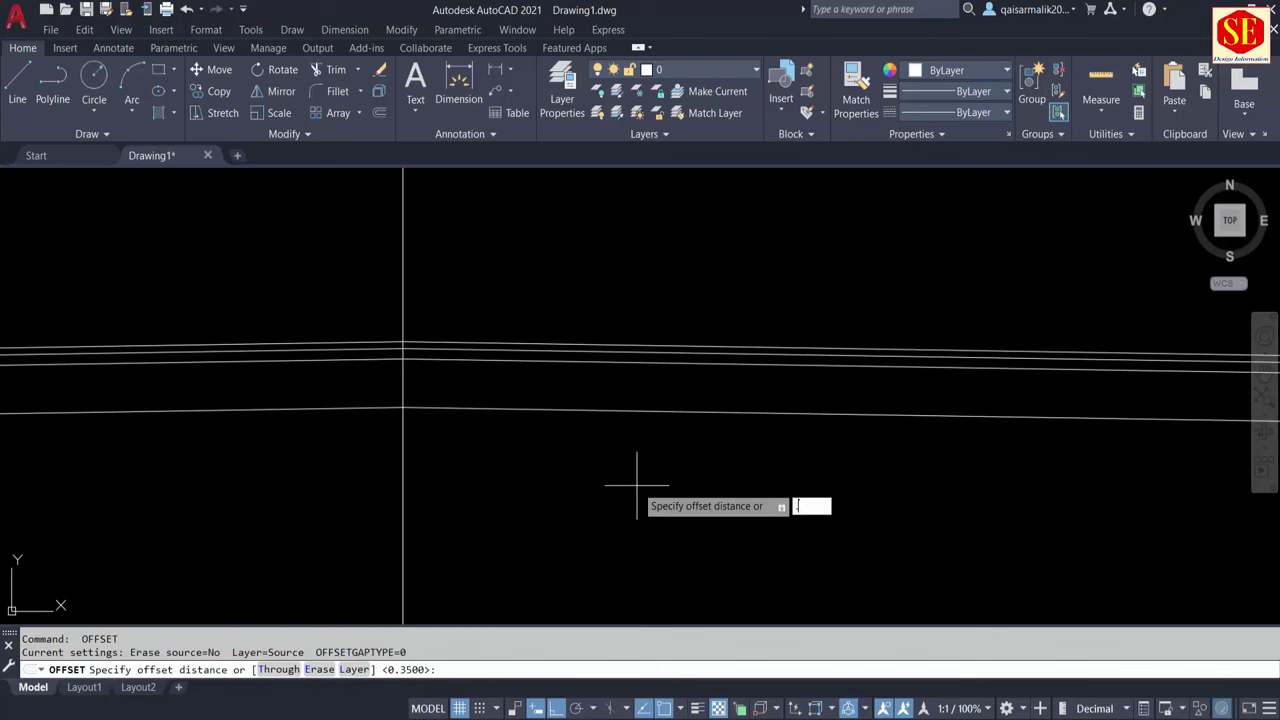
key("Return")
left_click(622, 415)
left_click(614, 472)
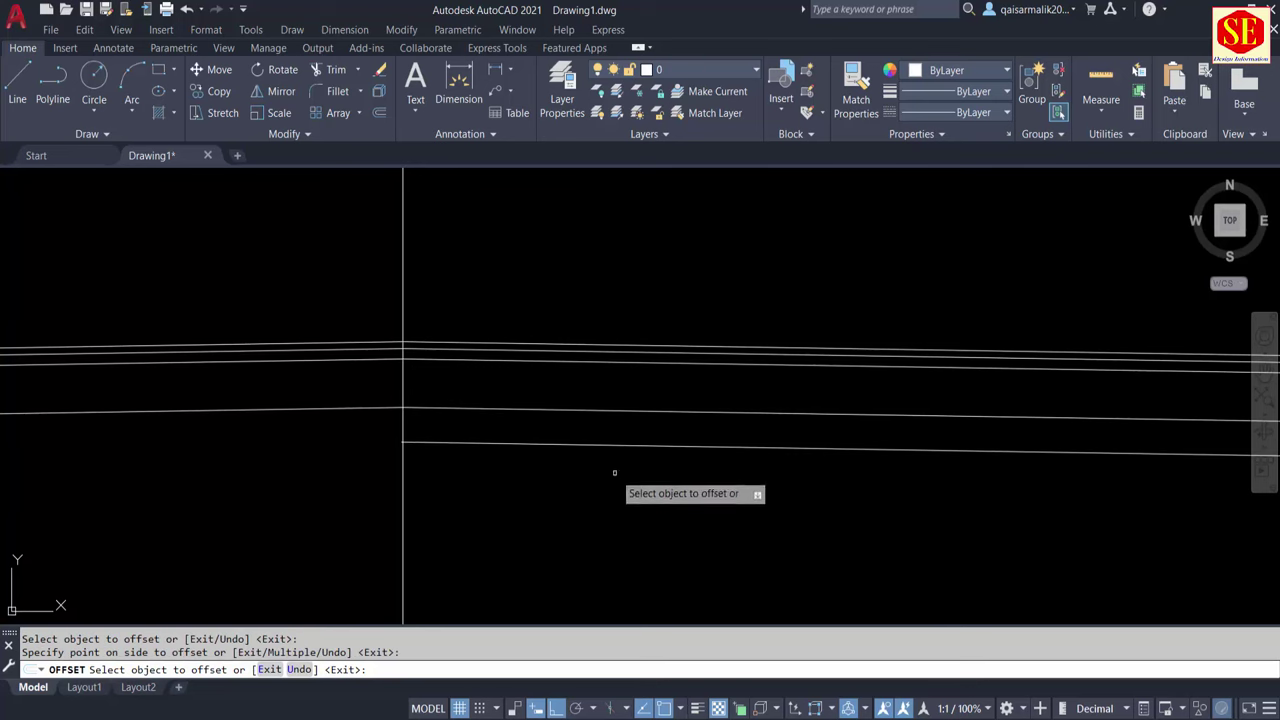
left_click(338, 410)
left_click(330, 468)
scroll(431, 516, "down", 3)
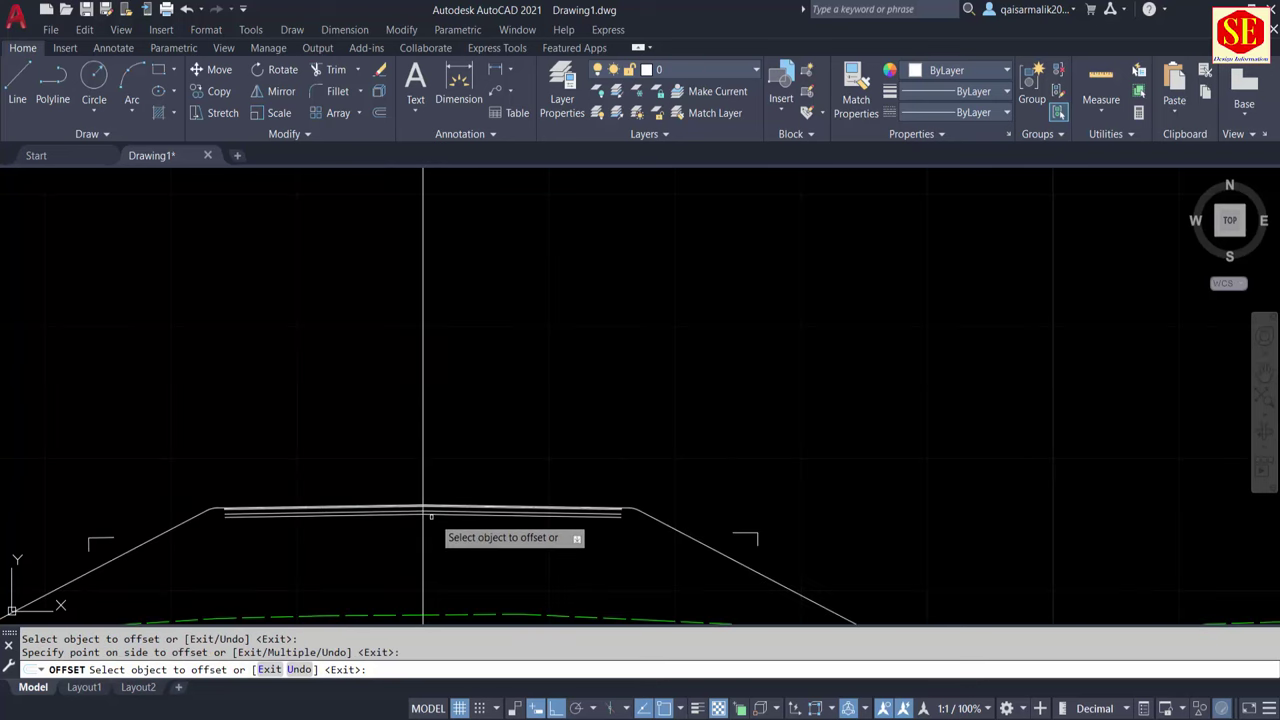
key("Escape")
scroll(623, 514, "down", 4)
middle_click_drag(737, 494, 730, 446)
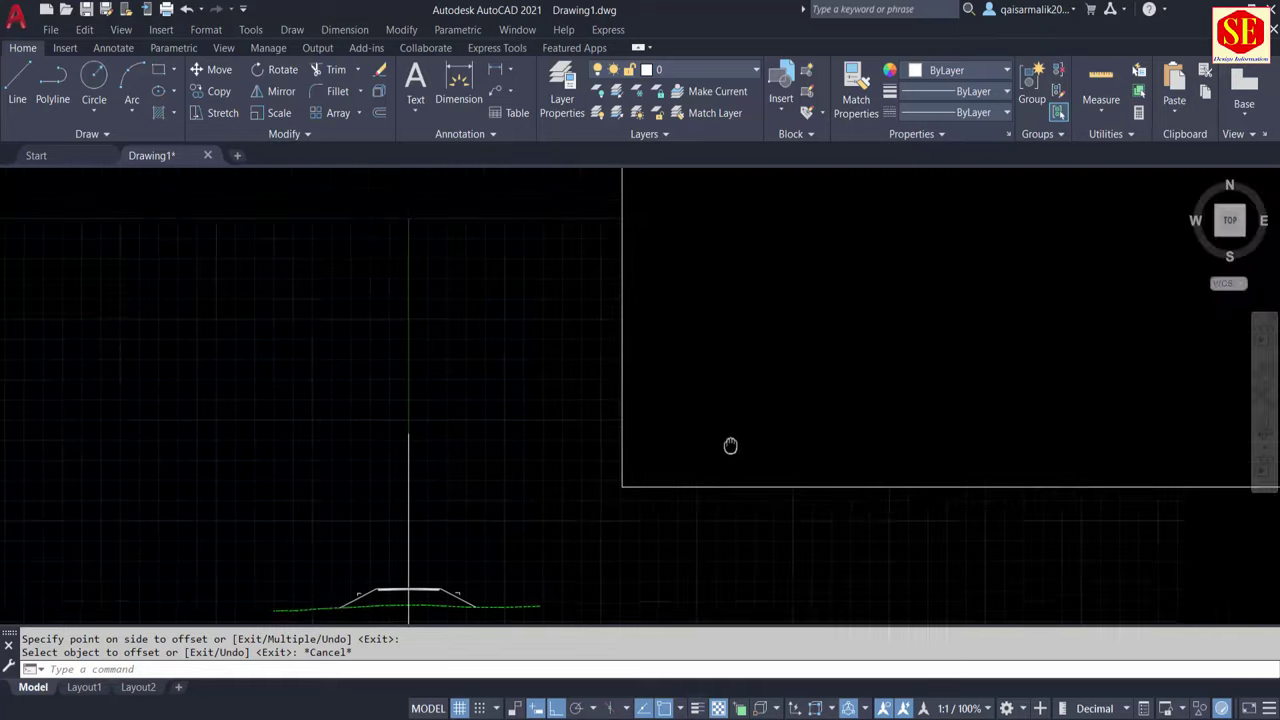
scroll(794, 400, "up", 5)
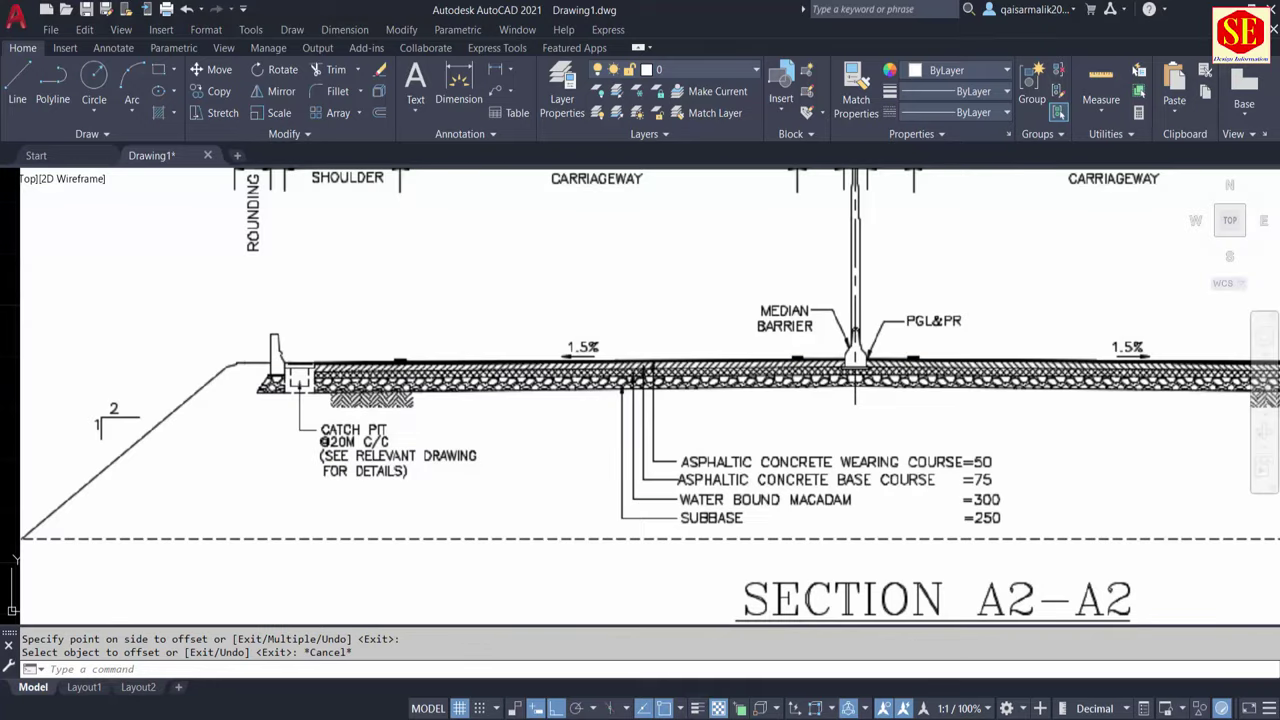
scroll(268, 388, "up", 3)
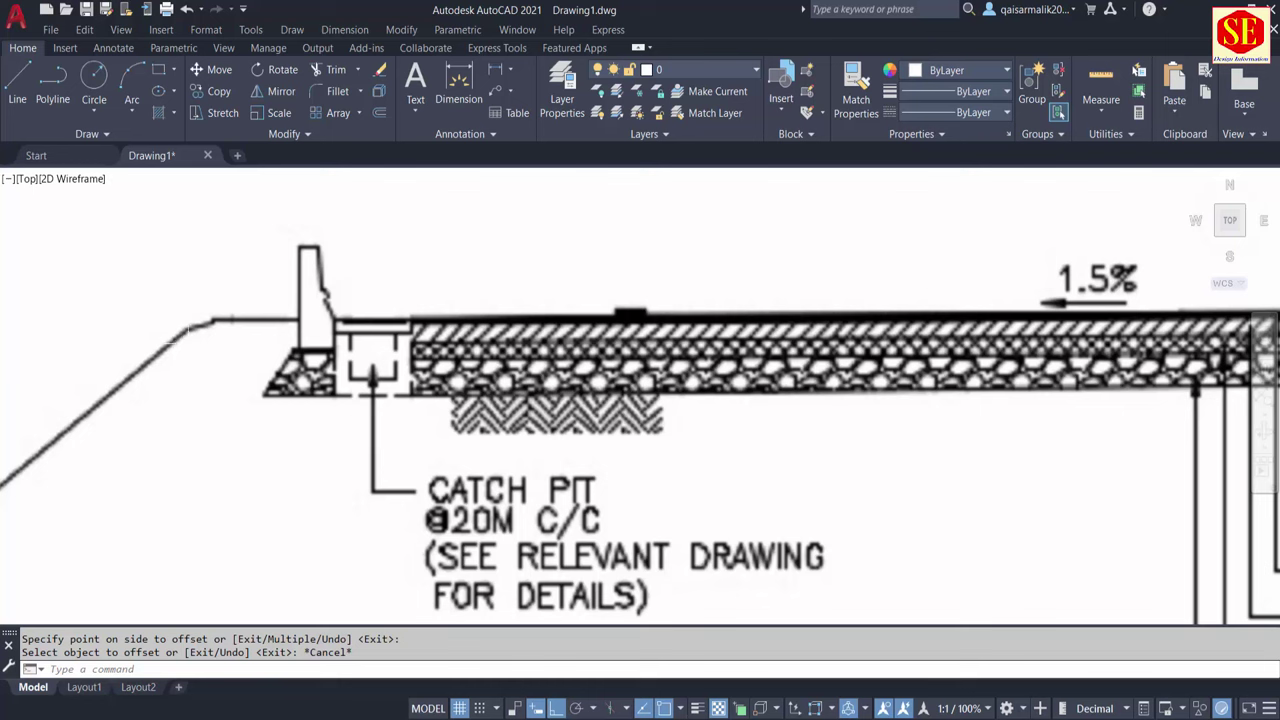
scroll(143, 375, "down", 2)
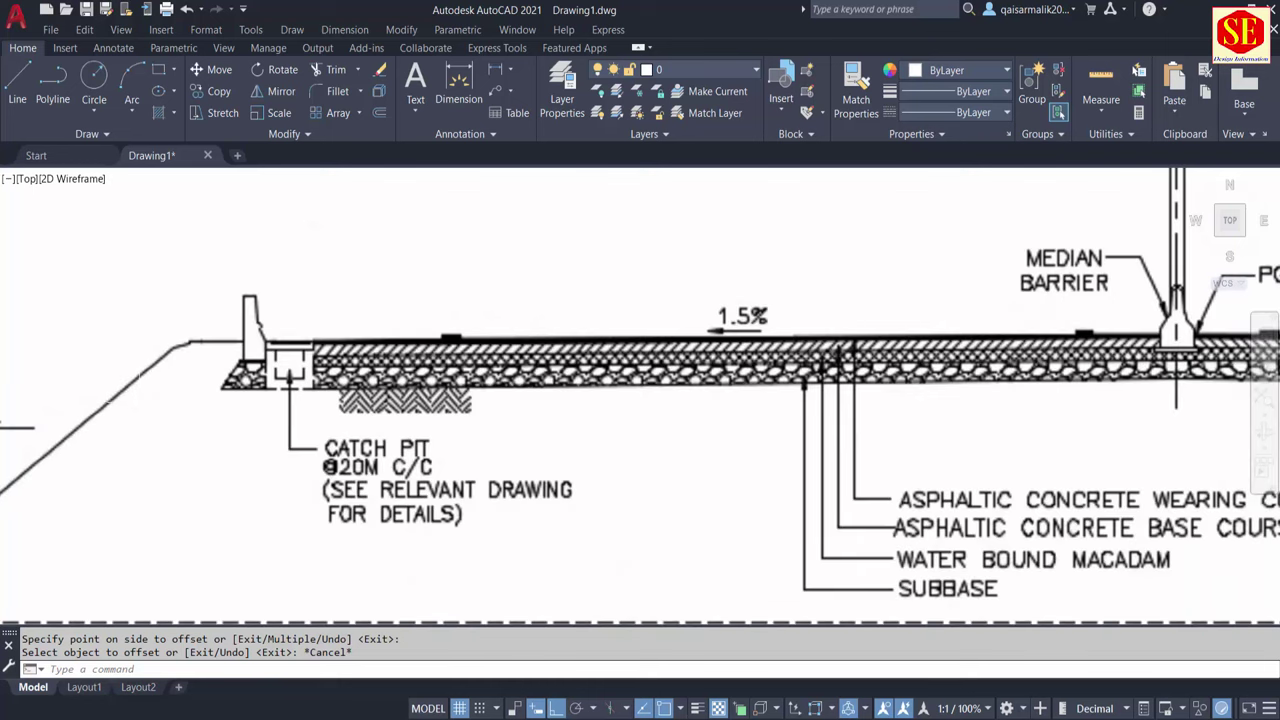
scroll(234, 380, "up", 2)
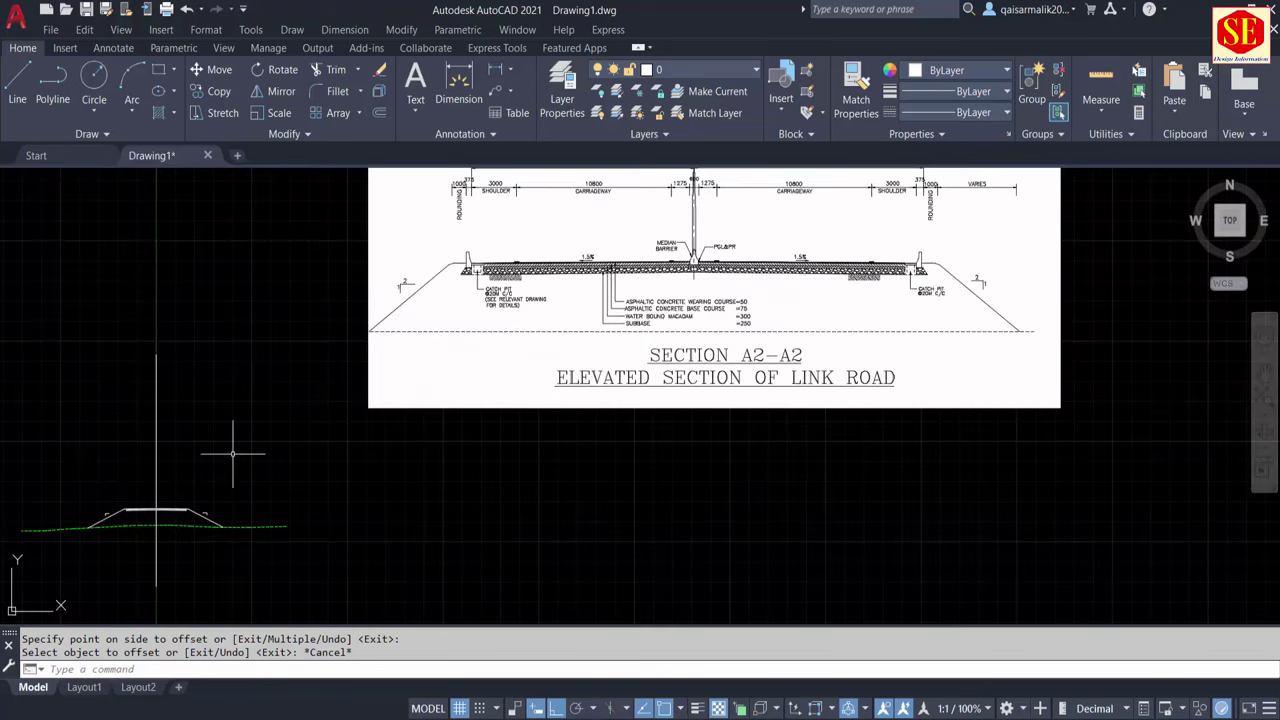
middle_click_drag(233, 453, 480, 400)
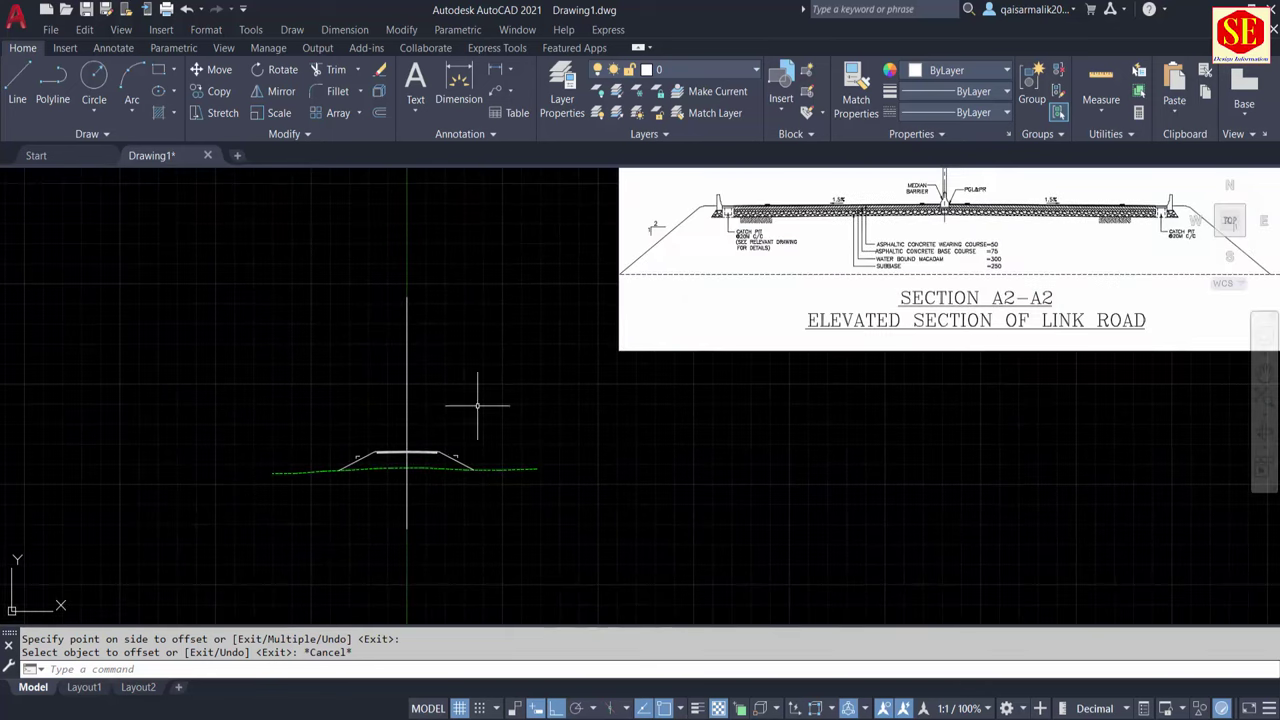
scroll(428, 443, "up", 5)
scroll(537, 429, "up", 2)
scroll(603, 423, "up", 1)
Move the curved shoulder slope line to the right, clear of the layer line ends
scroll(604, 404, "up", 3)
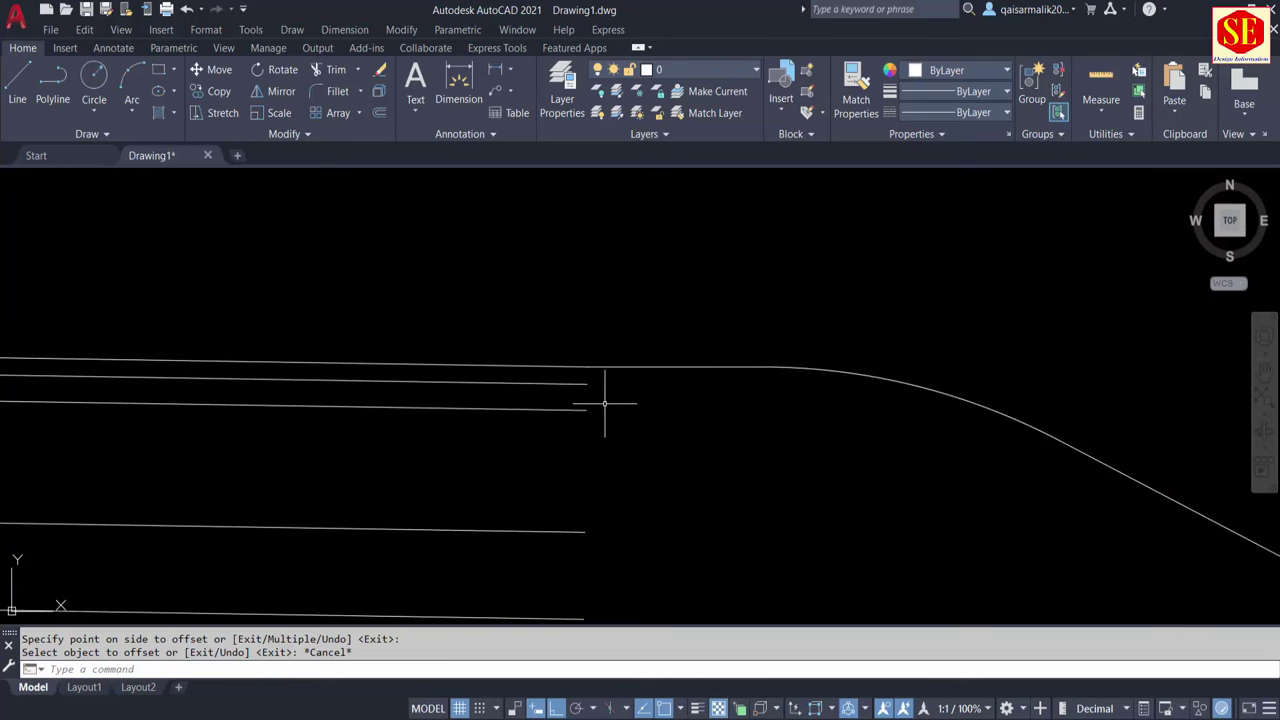
type("l")
key("Return")
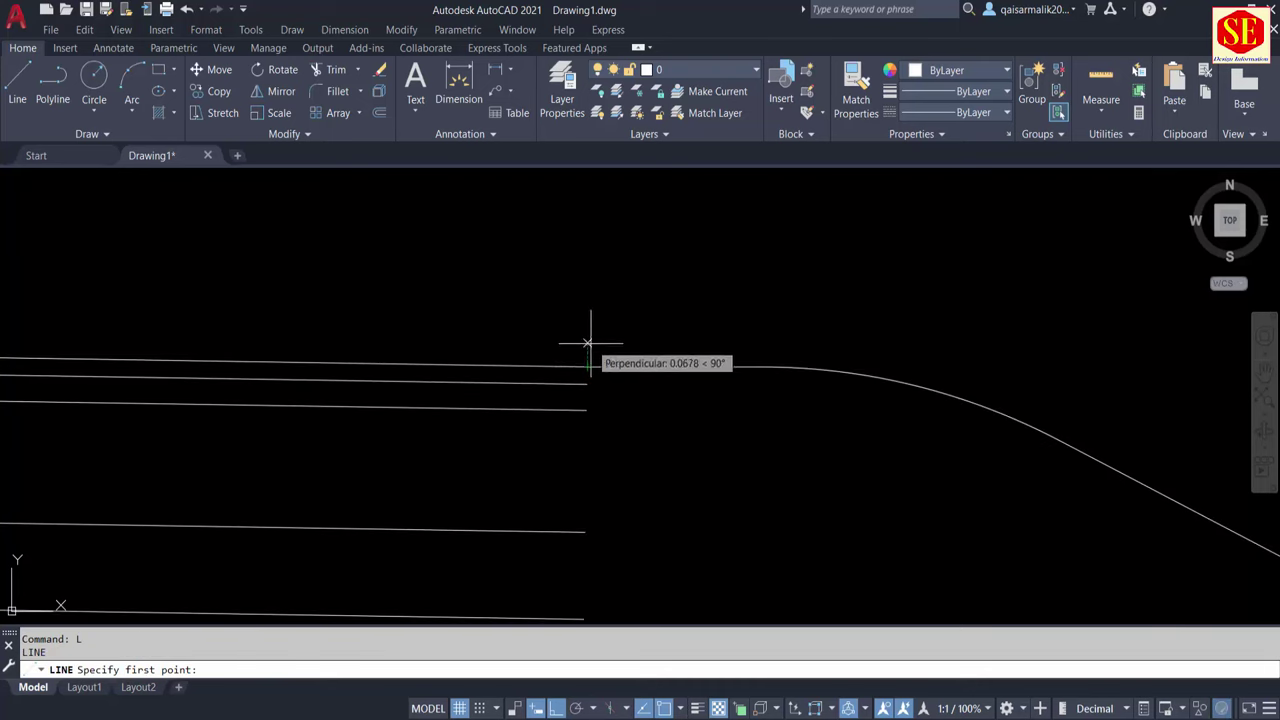
key("Escape")
left_click(644, 370)
type("m")
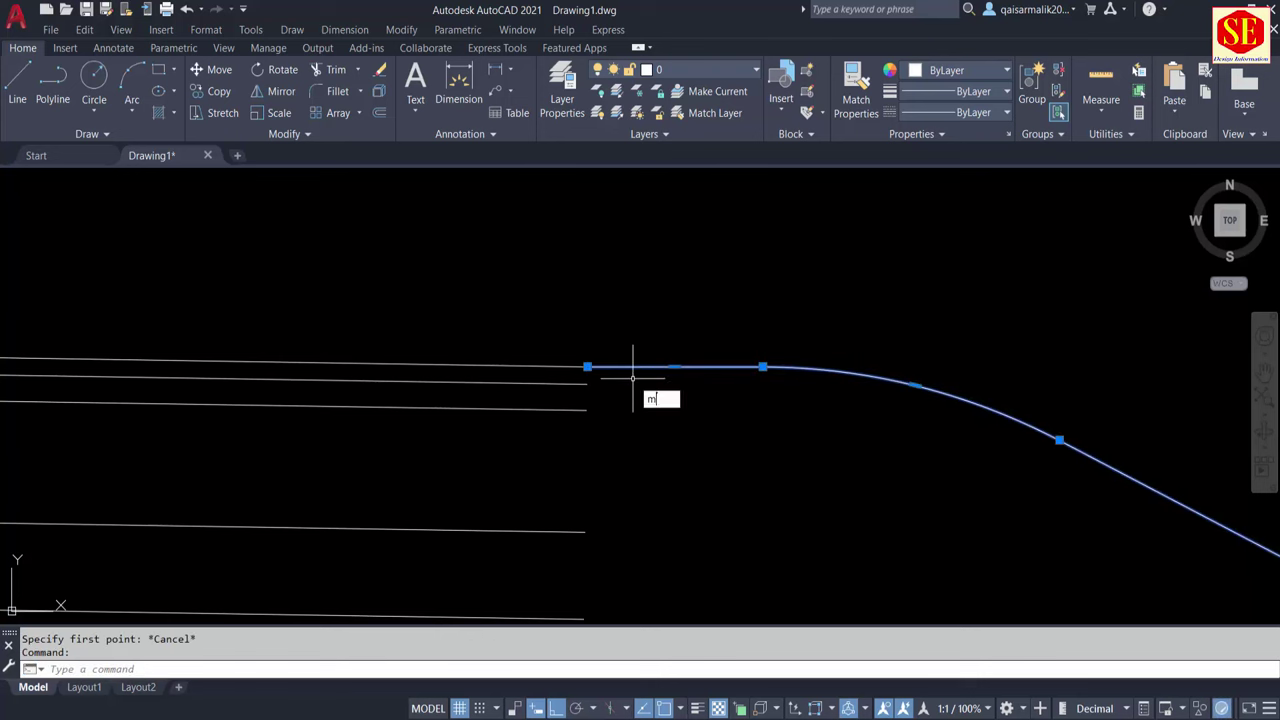
key("Return")
left_click(645, 443)
left_click(895, 443)
key("Escape")
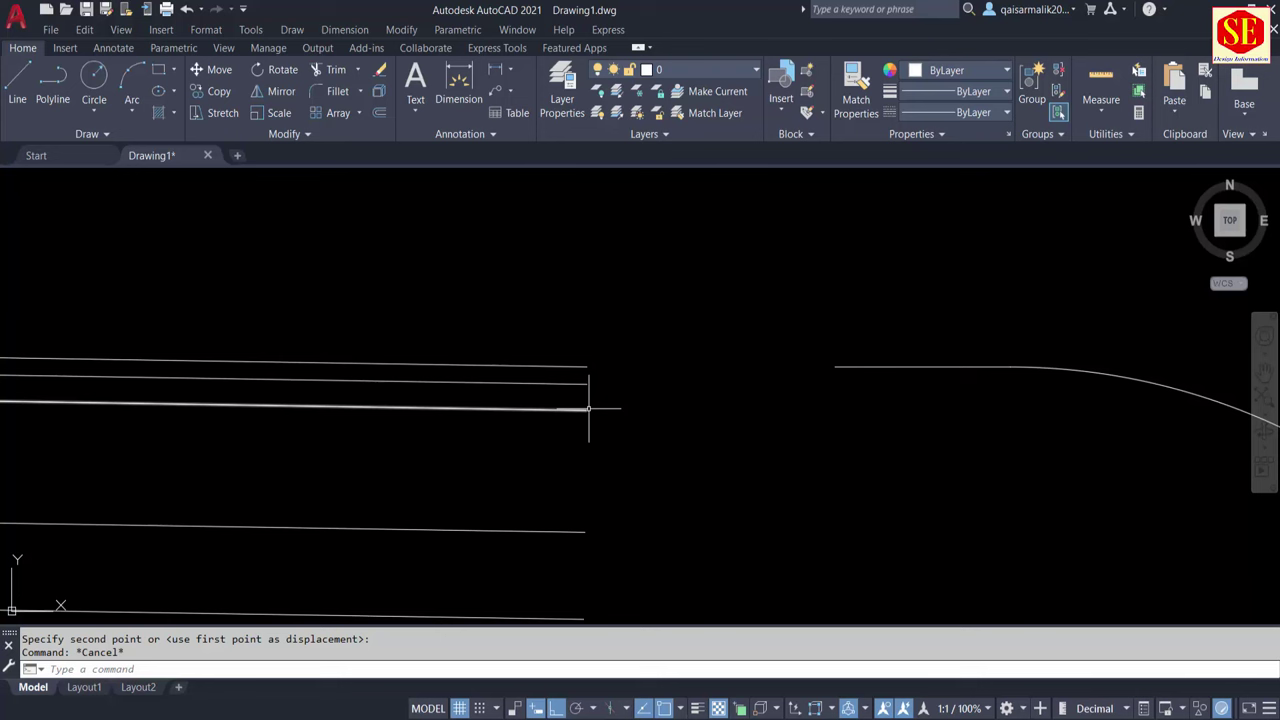
Switch new objects to red and draw a closed 1×1 right triangle at the top layer line's end
left_click(922, 71)
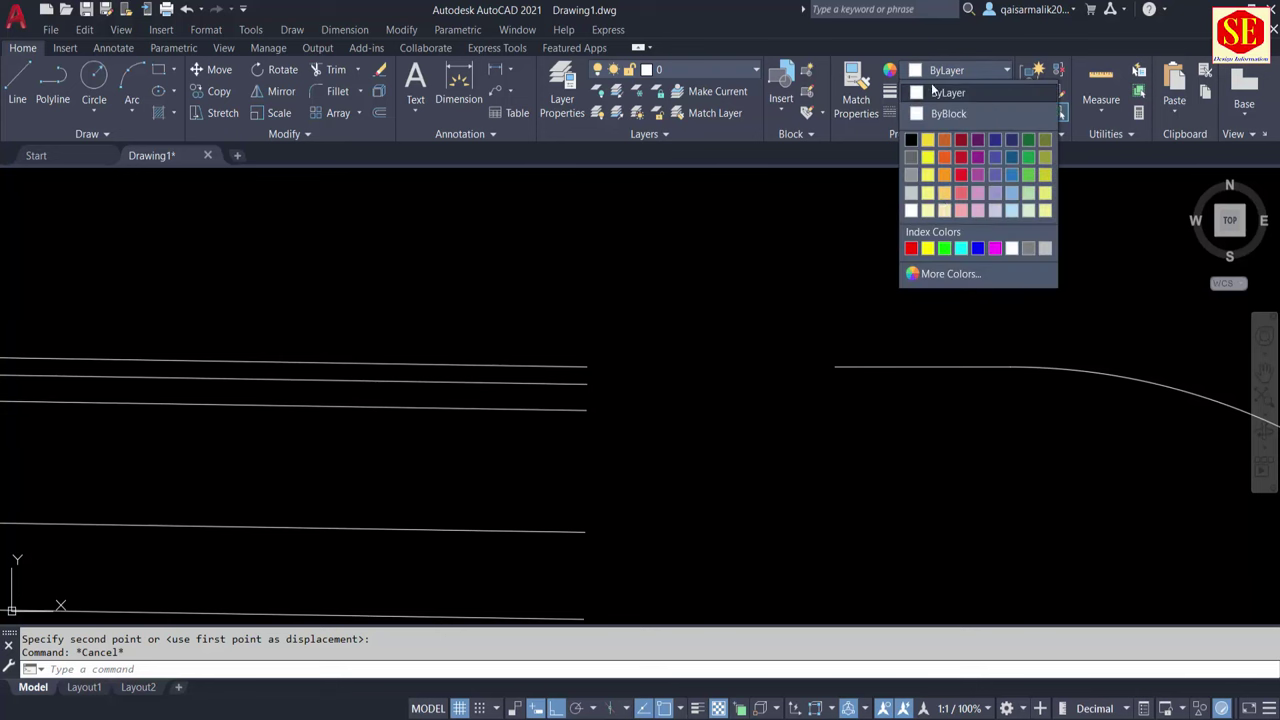
left_click(910, 248)
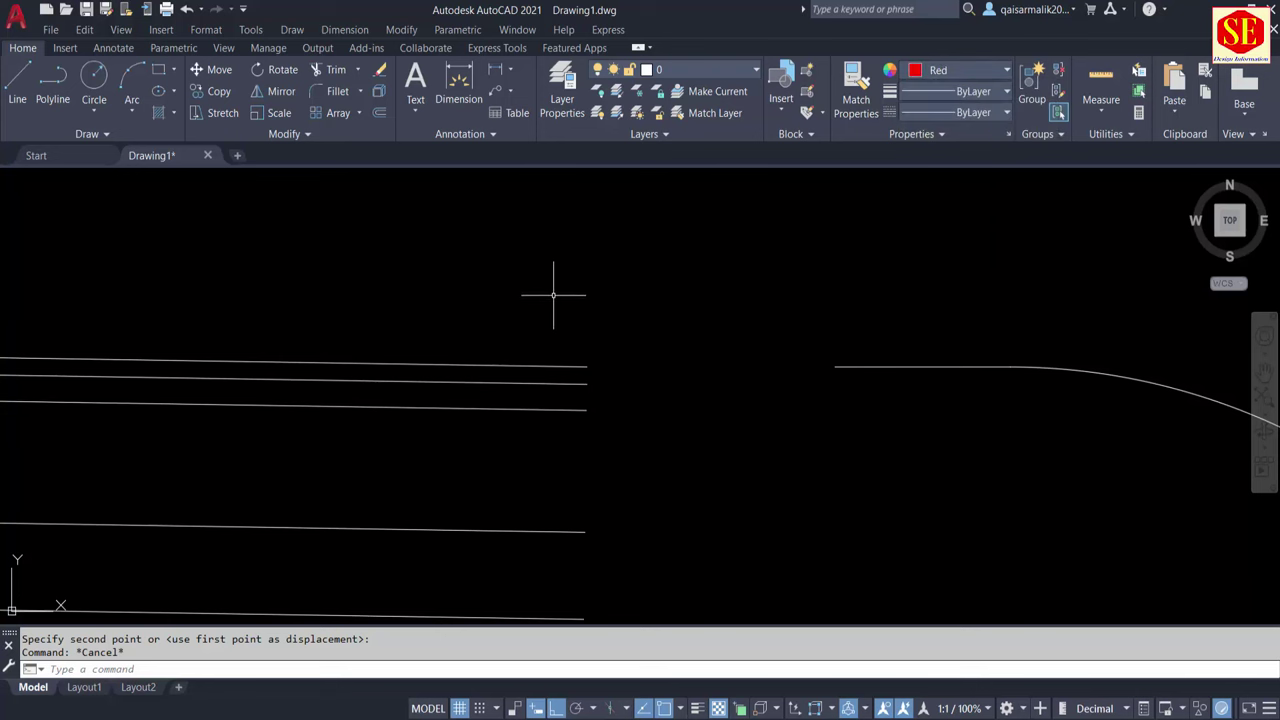
type("l")
key("Return")
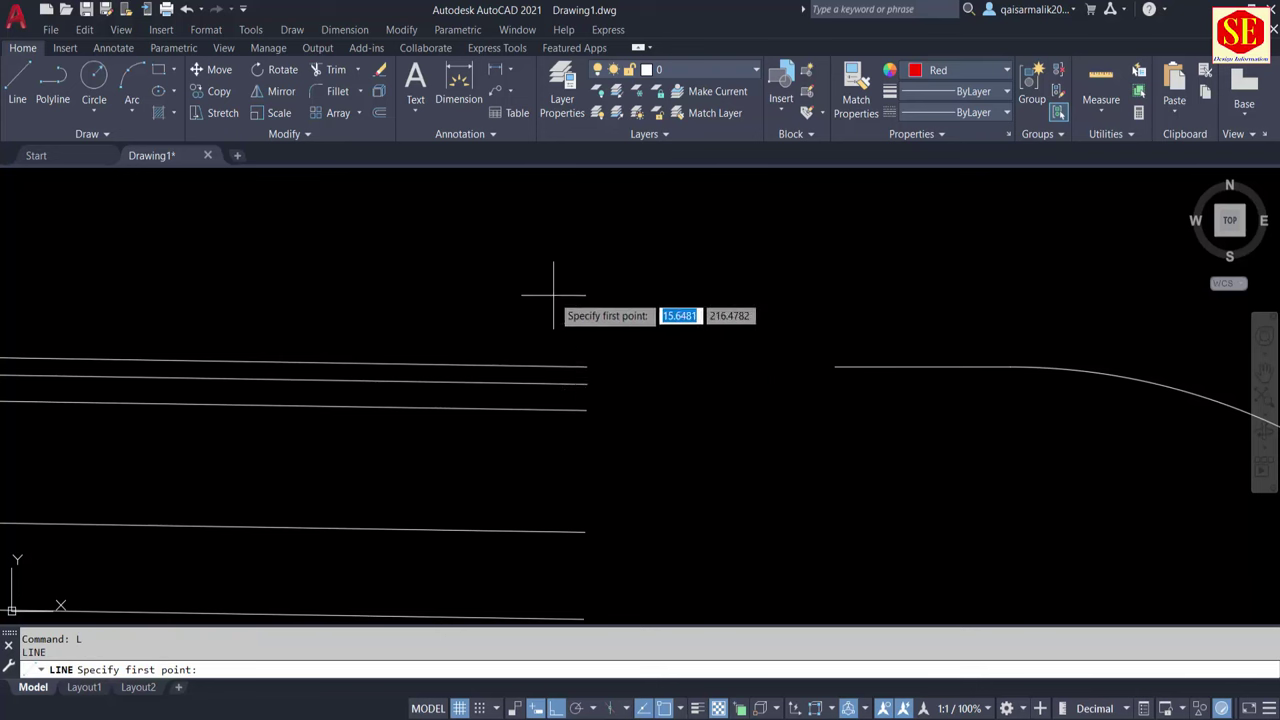
left_click(587, 366)
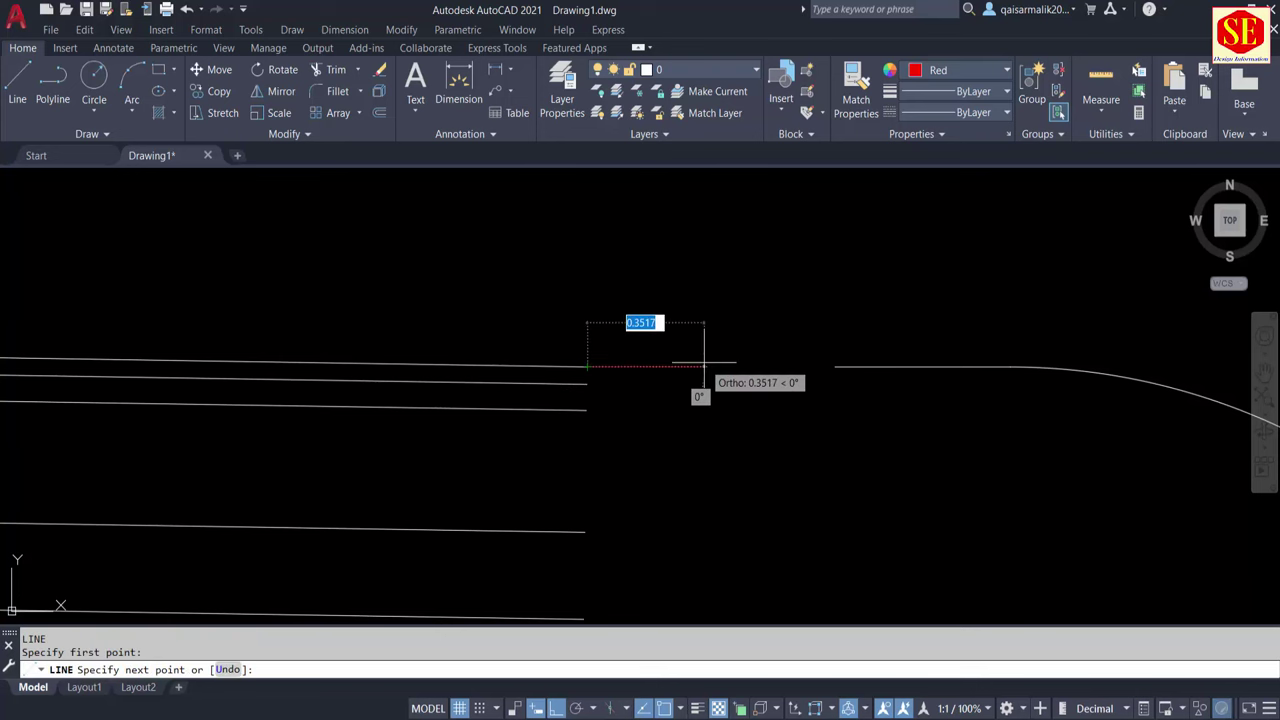
type("1")
key("Return")
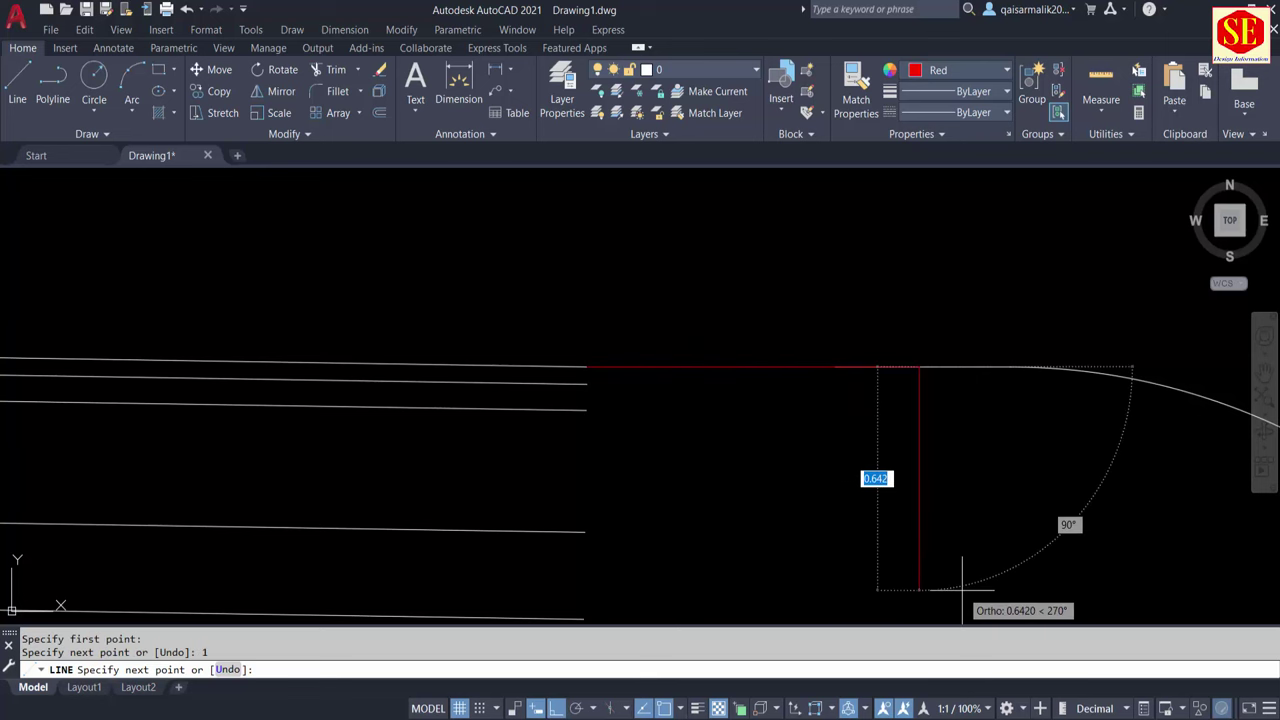
type("1")
key("Return")
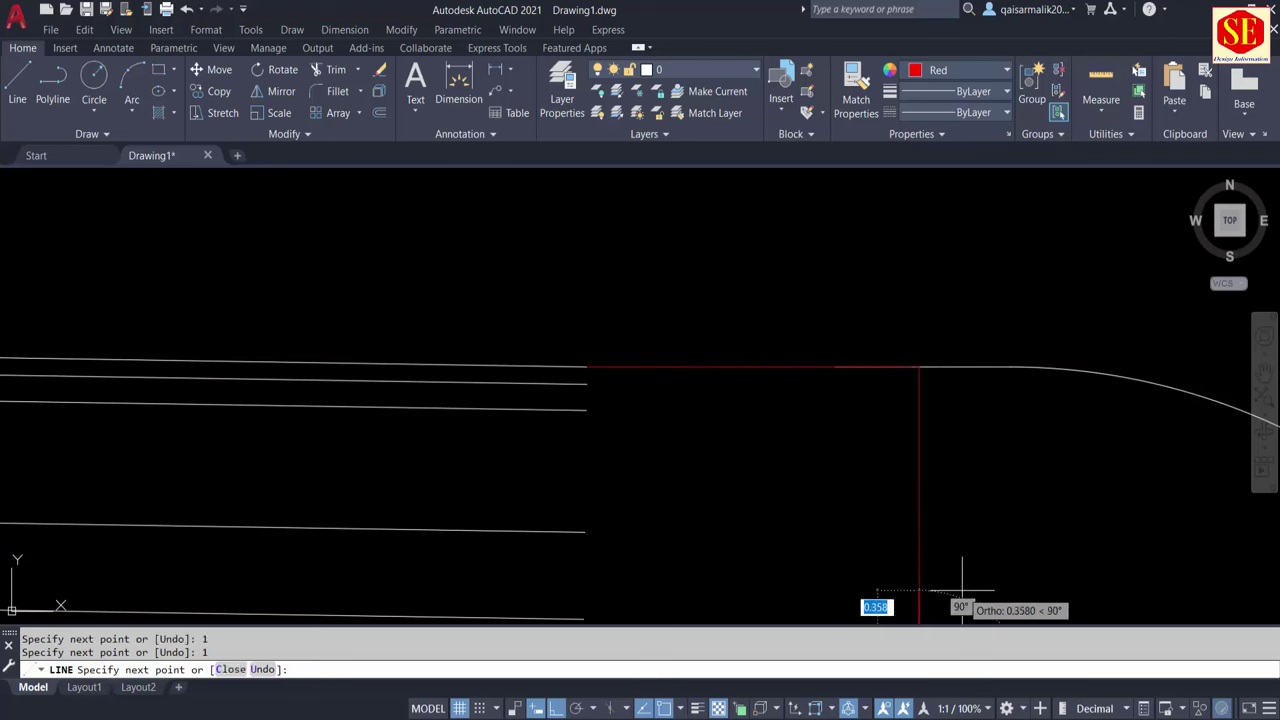
type("c")
key("Return")
scroll(894, 449, "down", 2)
scroll(906, 458, "down", 2)
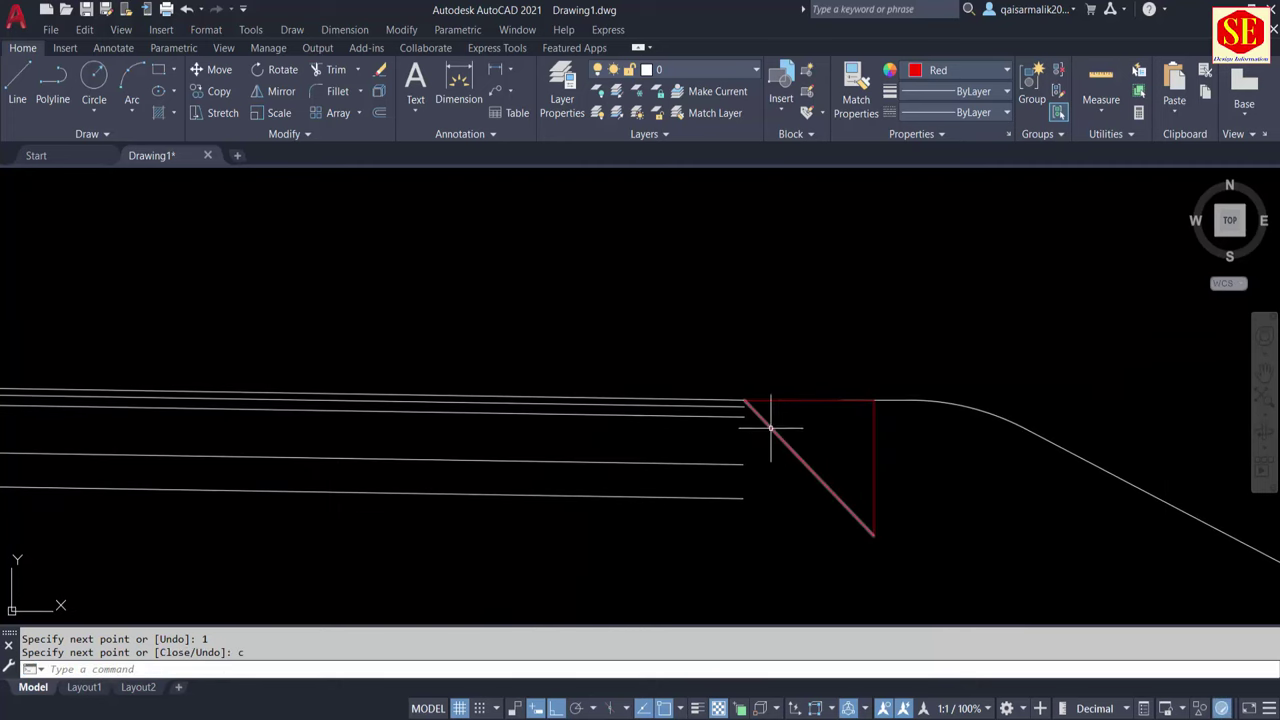
Erase the trial triangle and the leftover short segment
left_click(888, 450)
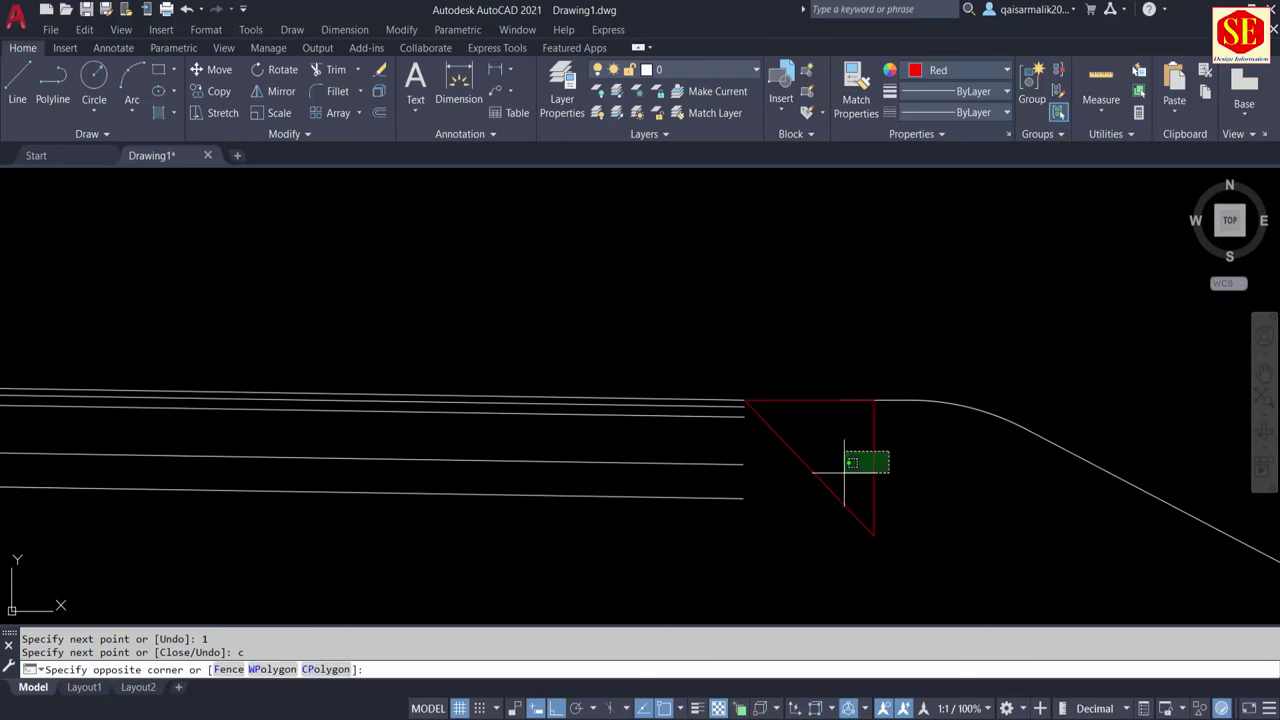
left_click(809, 505)
type("e")
key("Return")
left_click(821, 390)
left_click(810, 408)
key("Return")
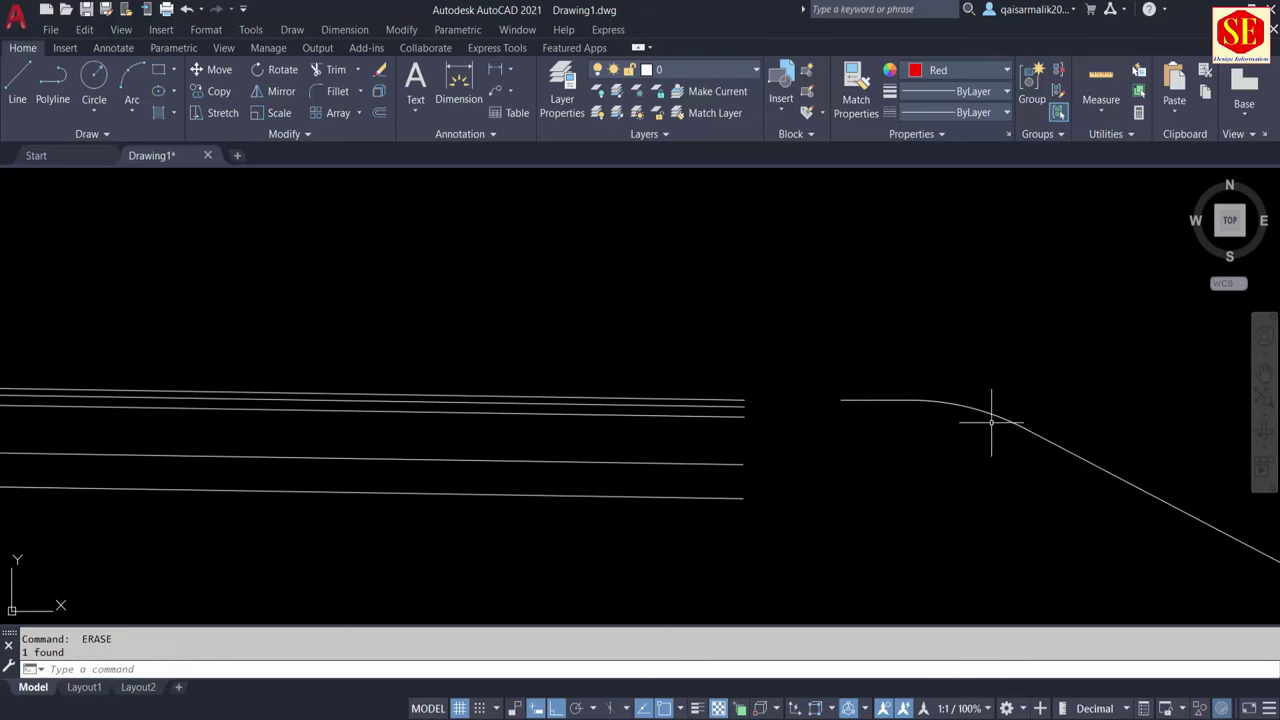
Move the curved shoulder line further to the right
type("m")
key("Return")
left_click(975, 410)
key("Return")
left_click(950, 440)
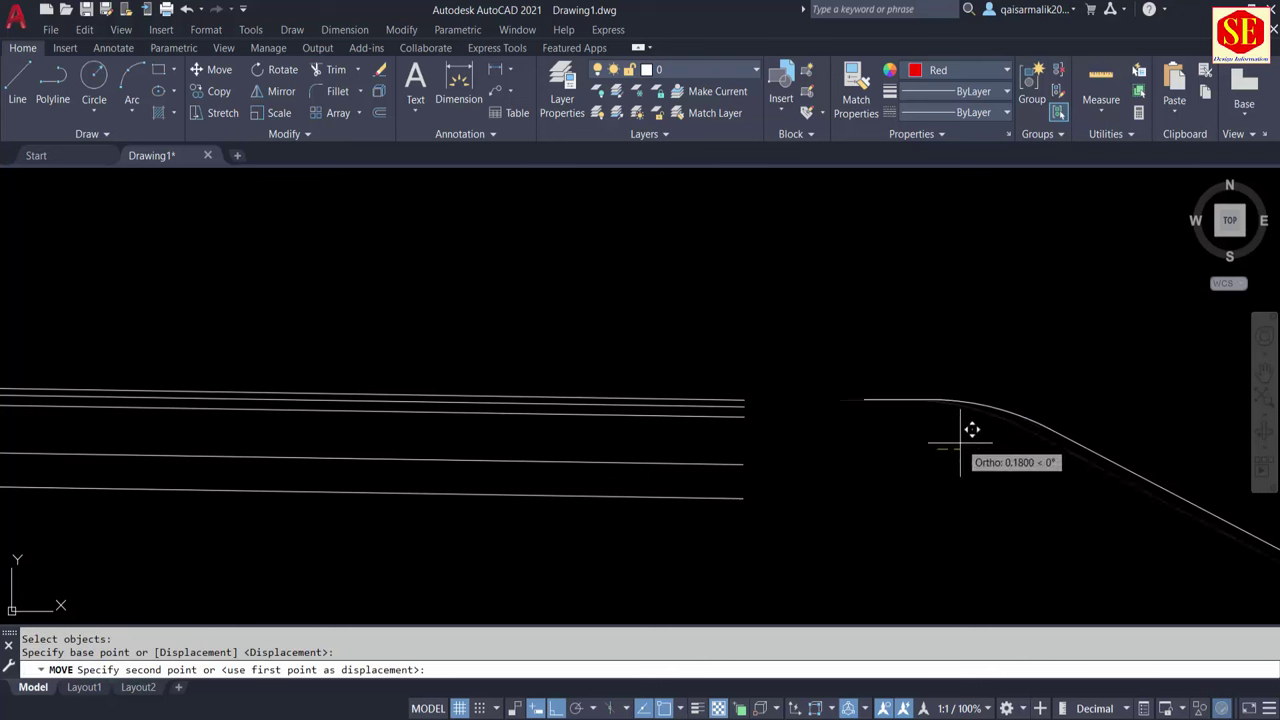
left_click(1038, 414)
key("Escape")
scroll(792, 422, "up", 2)
Draw a closed 1×1 triangle starting at the top layer's end
type("l")
key("Return")
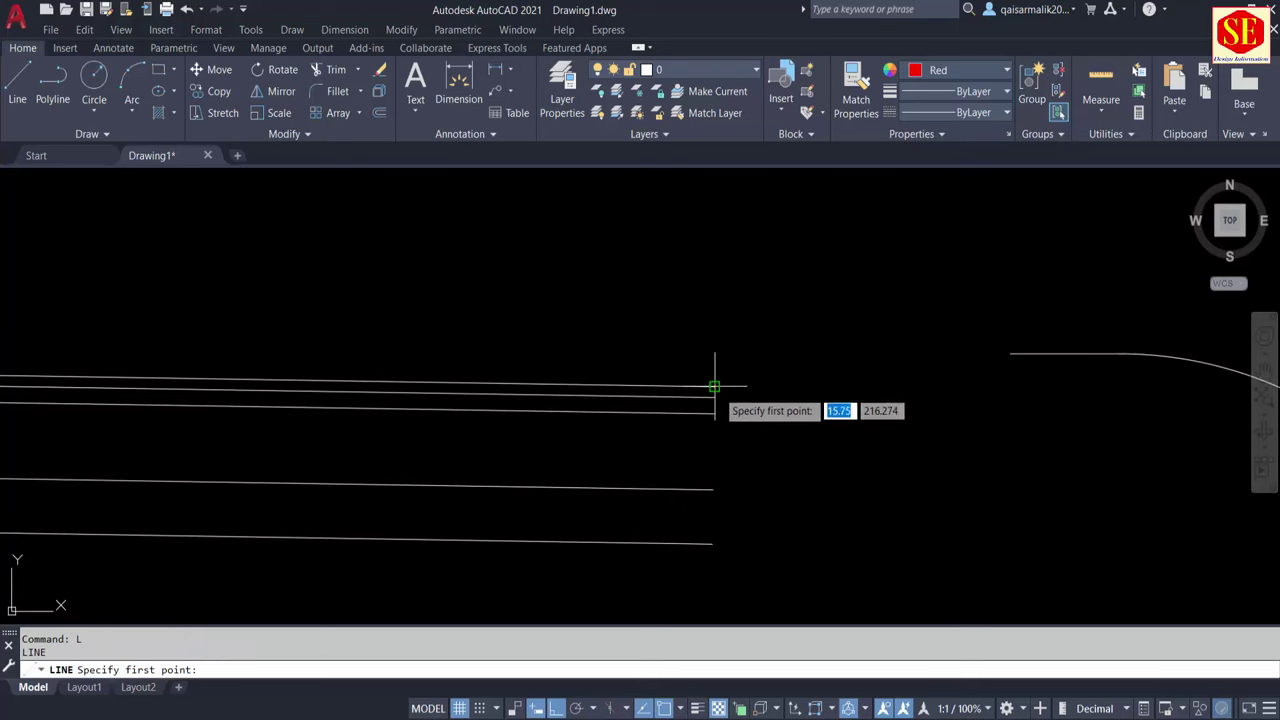
left_click(714, 386)
type("1.5")
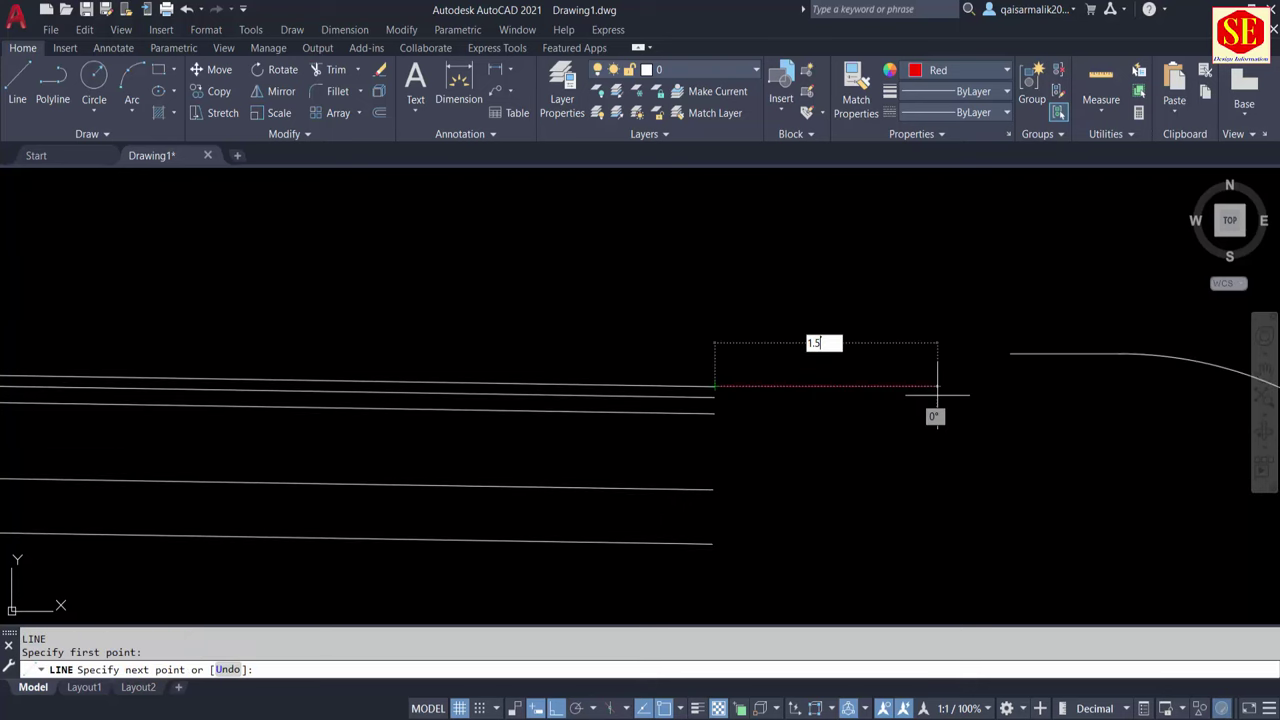
key("Return")
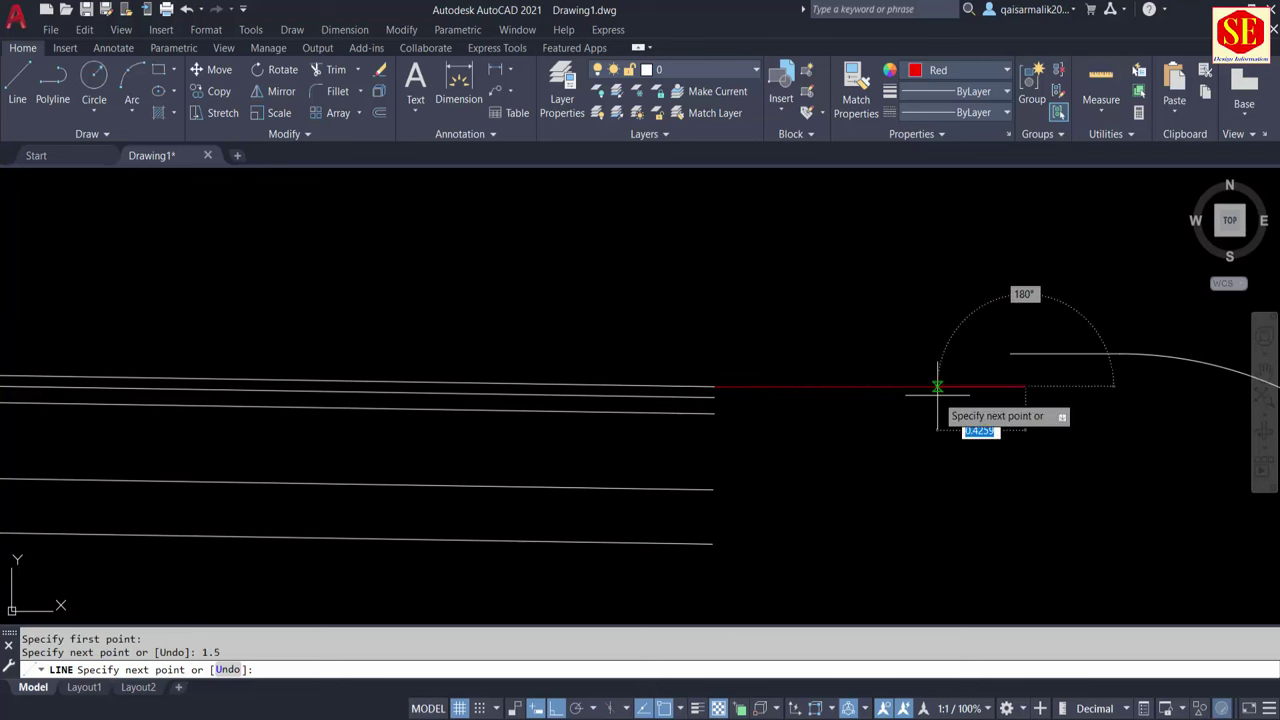
type("1")
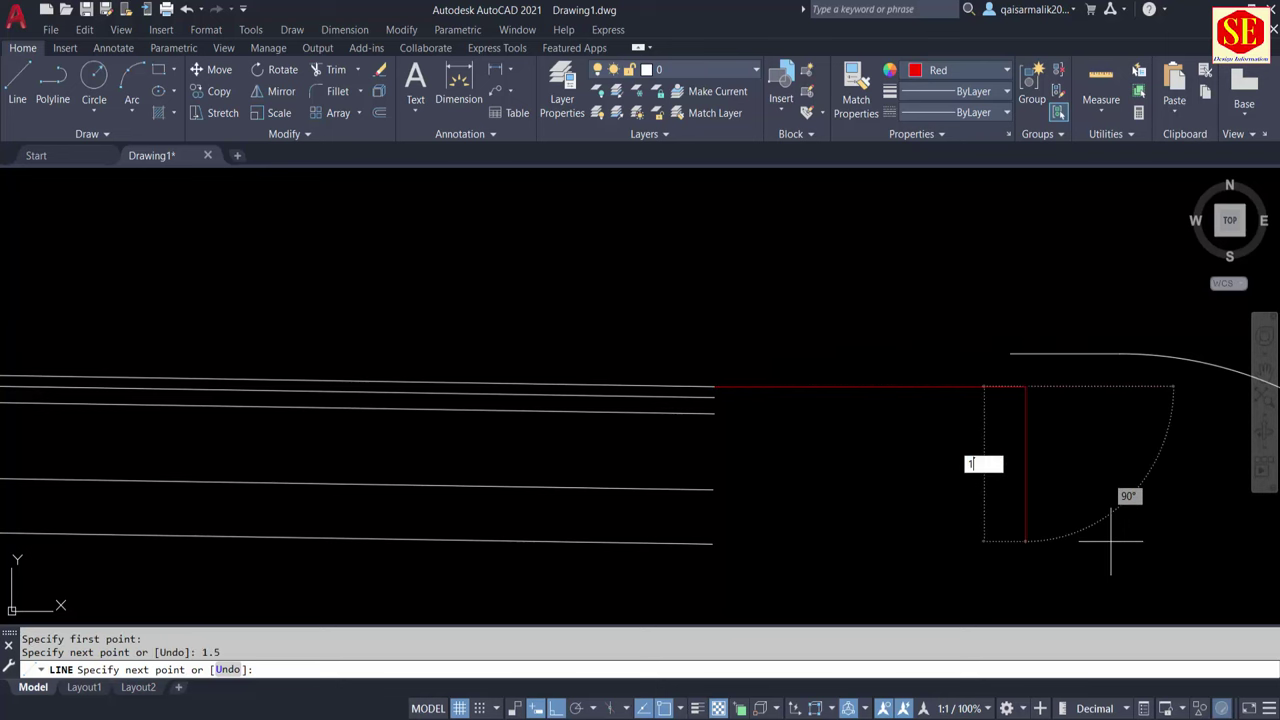
key("Return")
type("c")
key("Return")
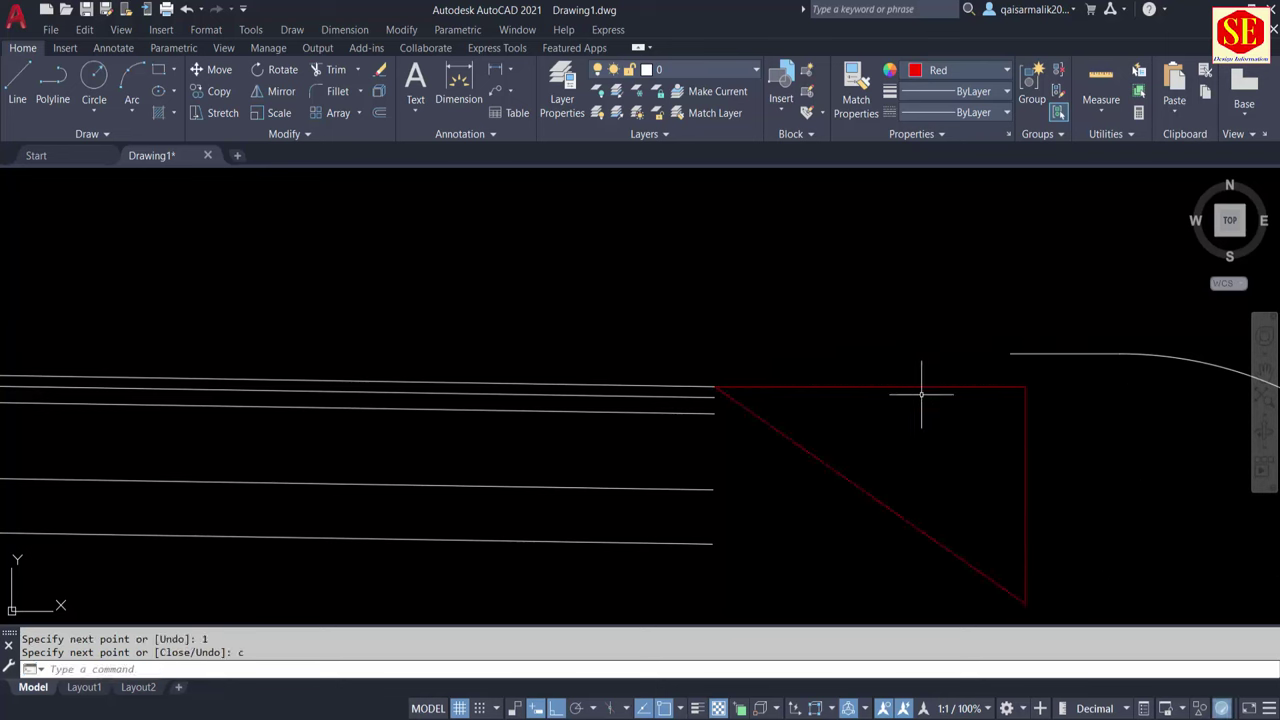
Erase the edges of that red triangle
left_click(852, 468)
left_click(833, 502)
key("Escape")
left_click(943, 366)
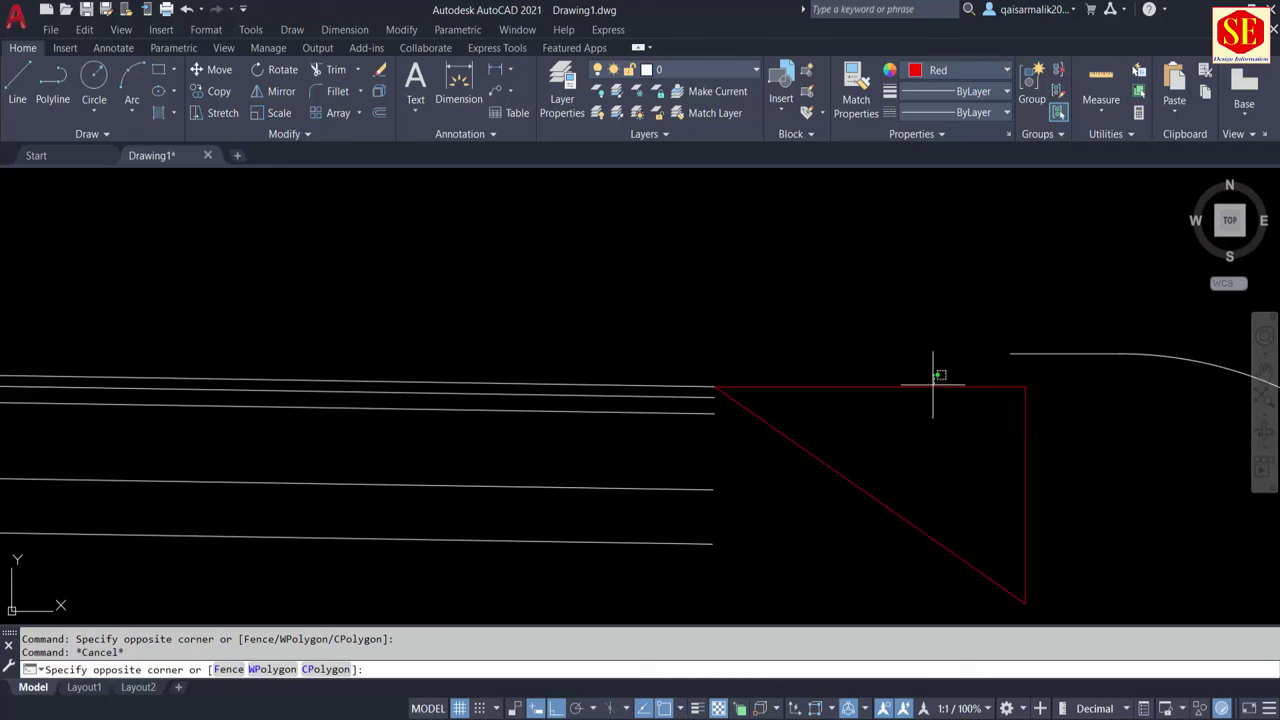
left_click(869, 503)
type("e")
key("Return")
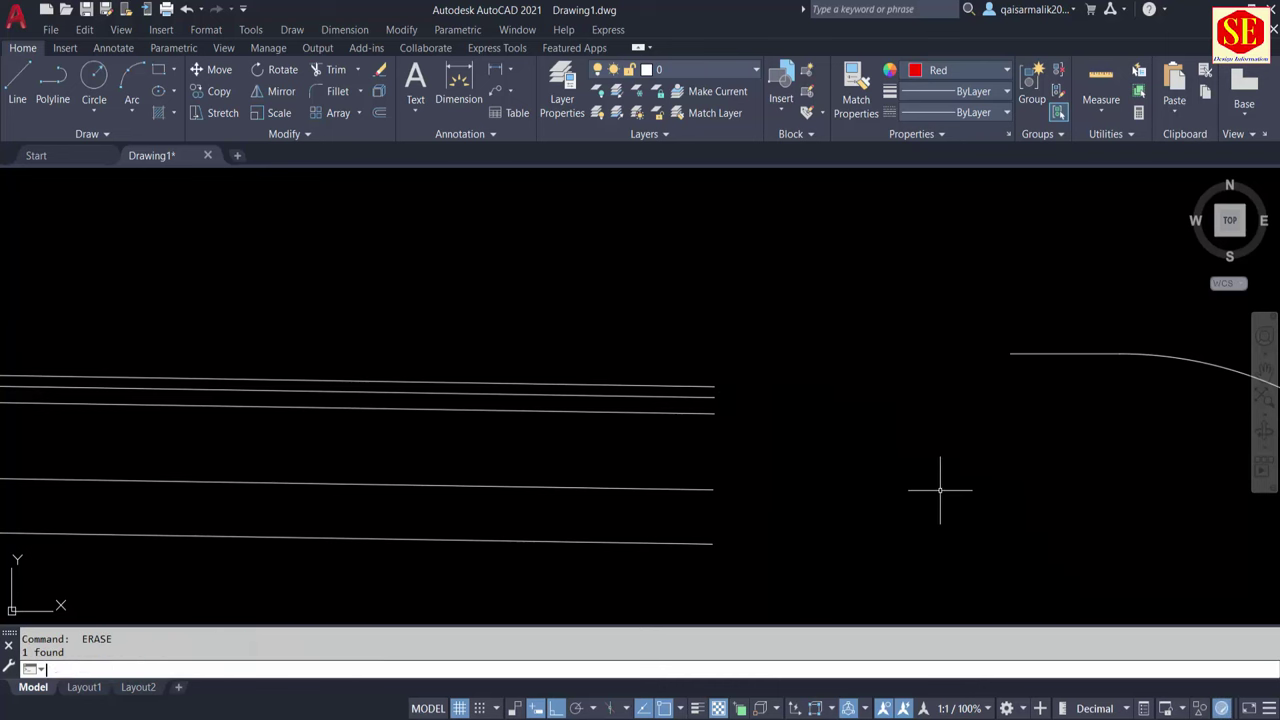
Redraw the 1×1 triangle at the top layer's end, keeping only its diagonal edge
type("l")
key("Return")
left_click(719, 389)
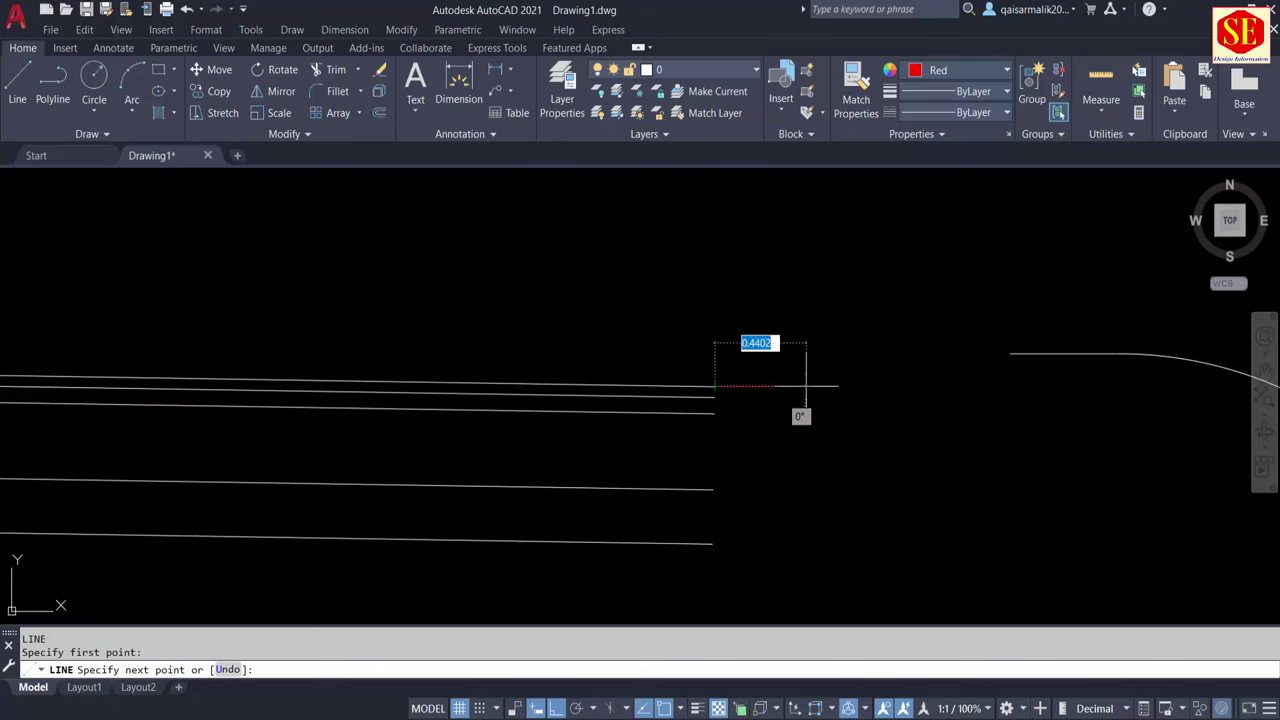
type("1")
key("Return")
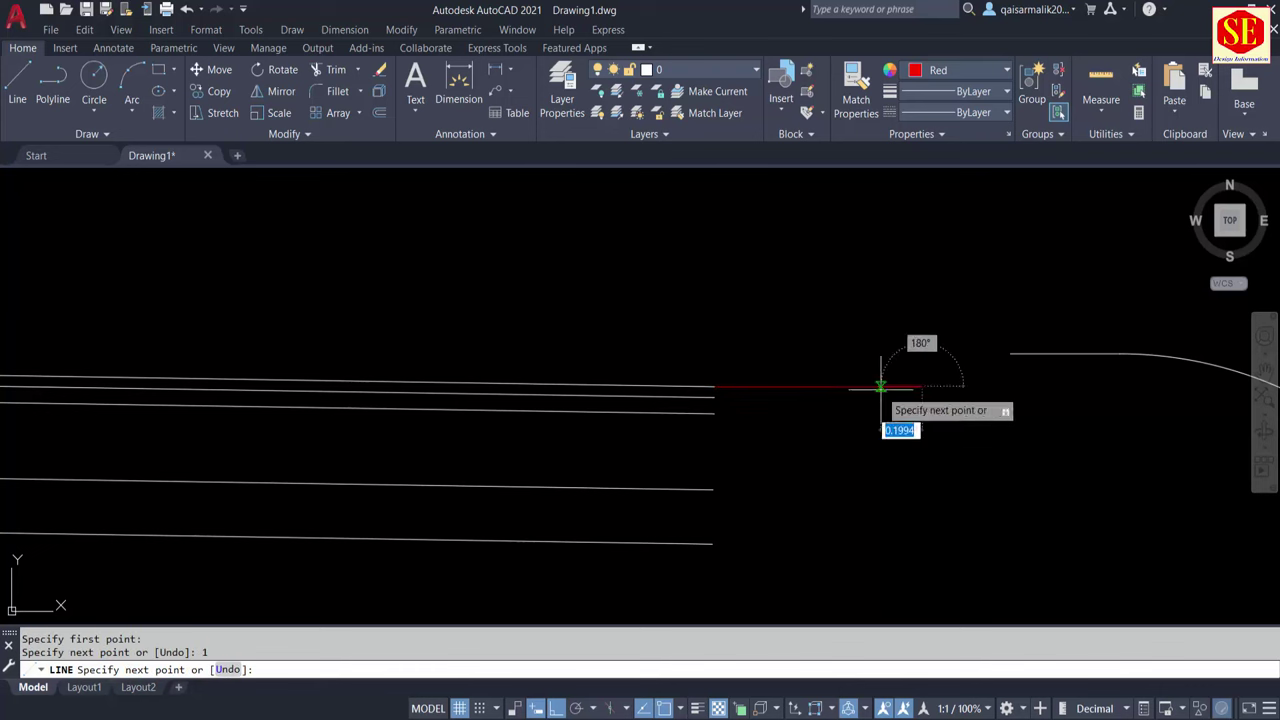
type("1")
key("Return")
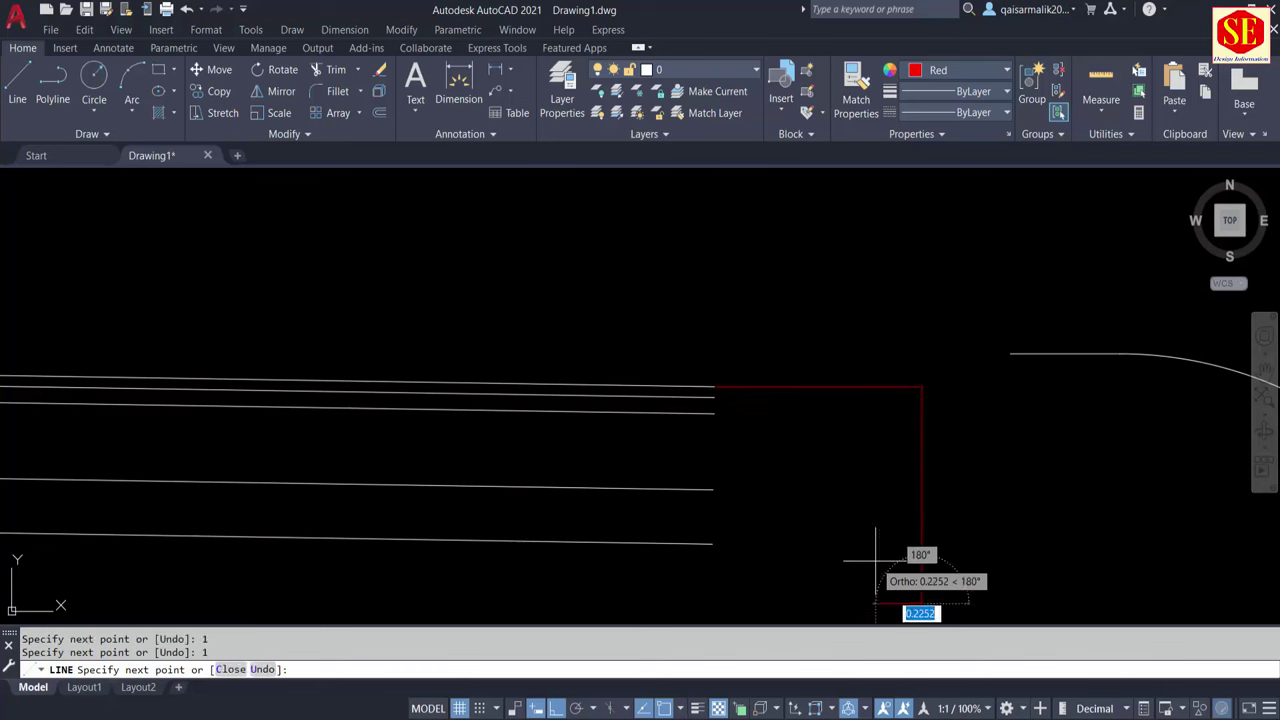
type("c")
key("Return")
left_click_drag(938, 374, 891, 414)
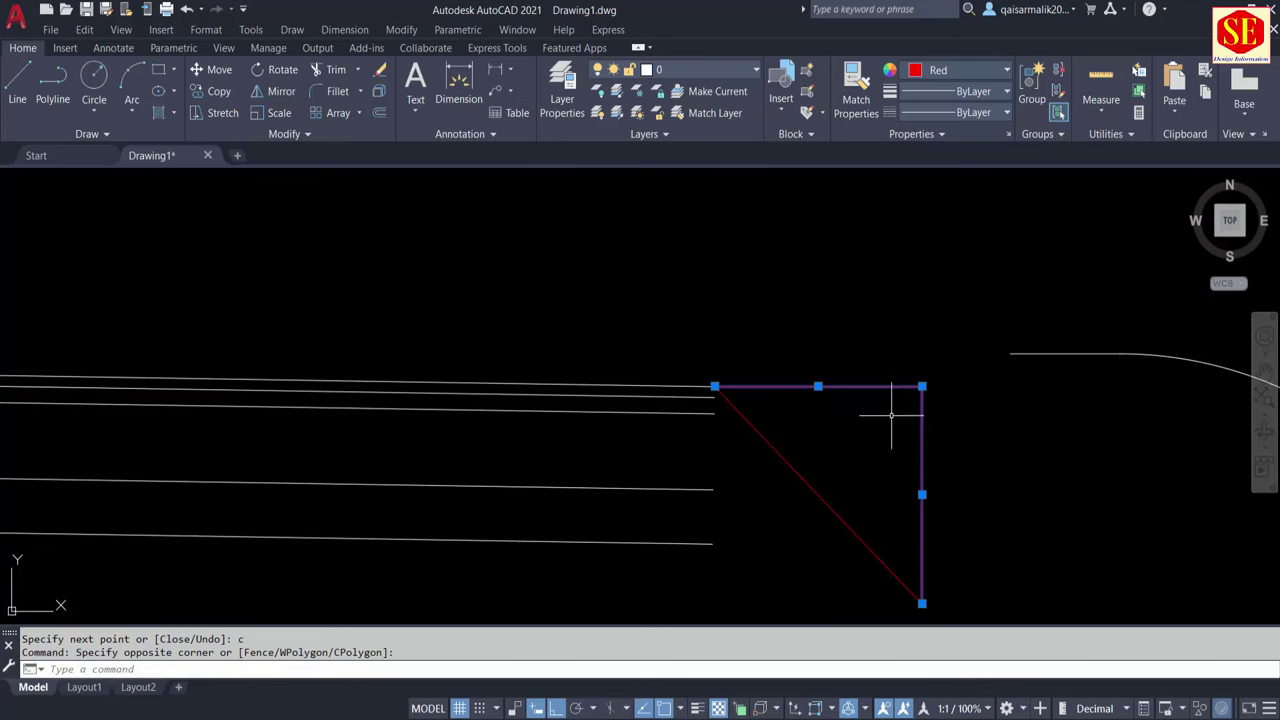
type("e")
key("Return")
Extend the third, fourth and bottom layer lines to the red diagonal
middle_click_drag(783, 463, 803, 410)
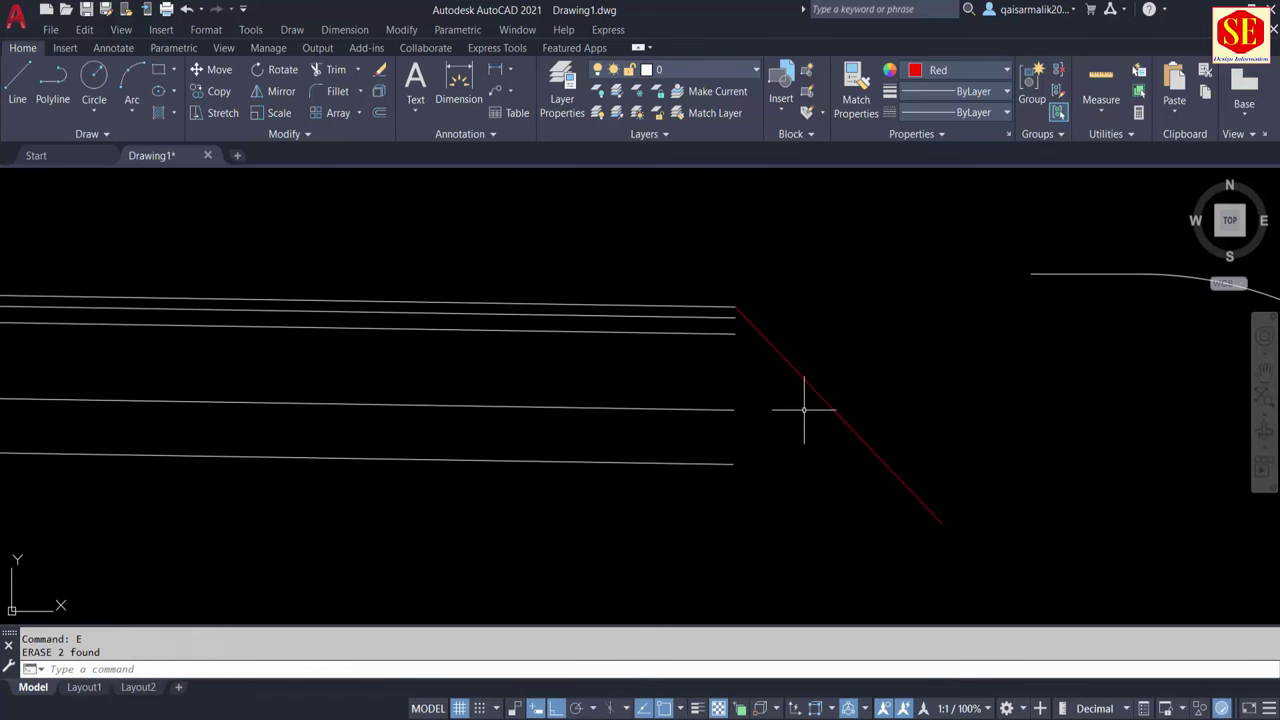
type("x")
key("Return")
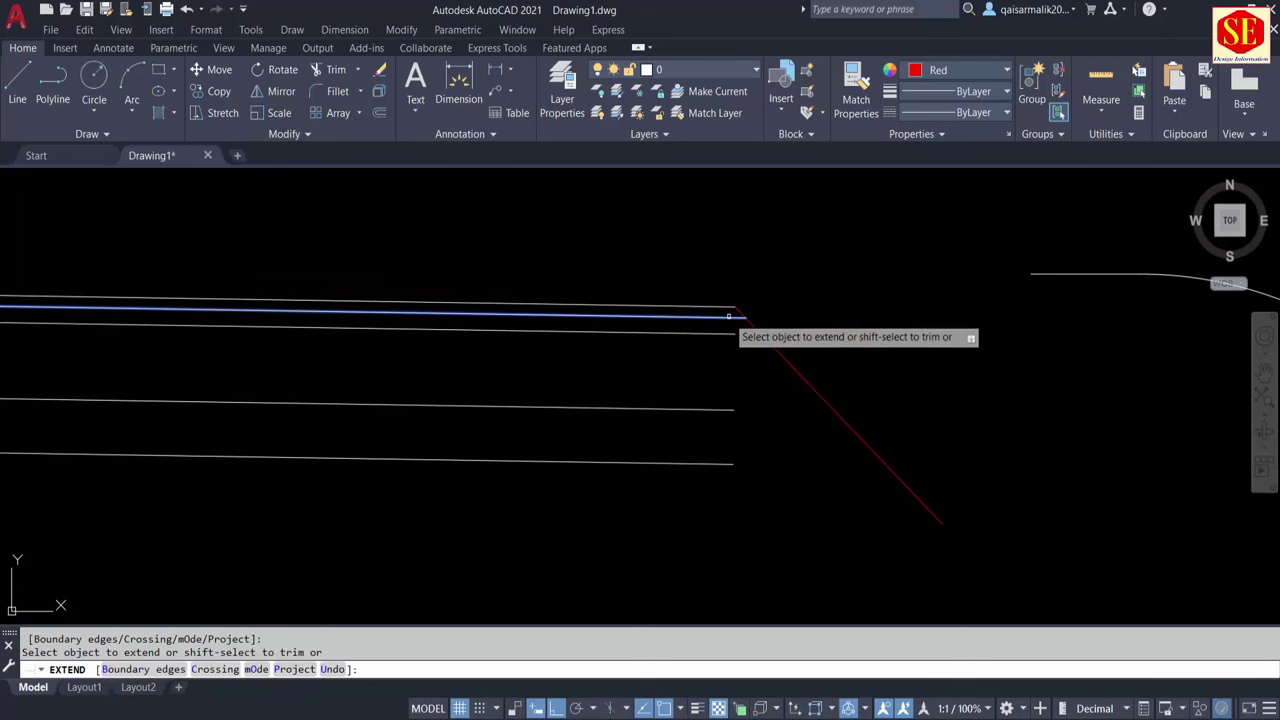
left_click(722, 330)
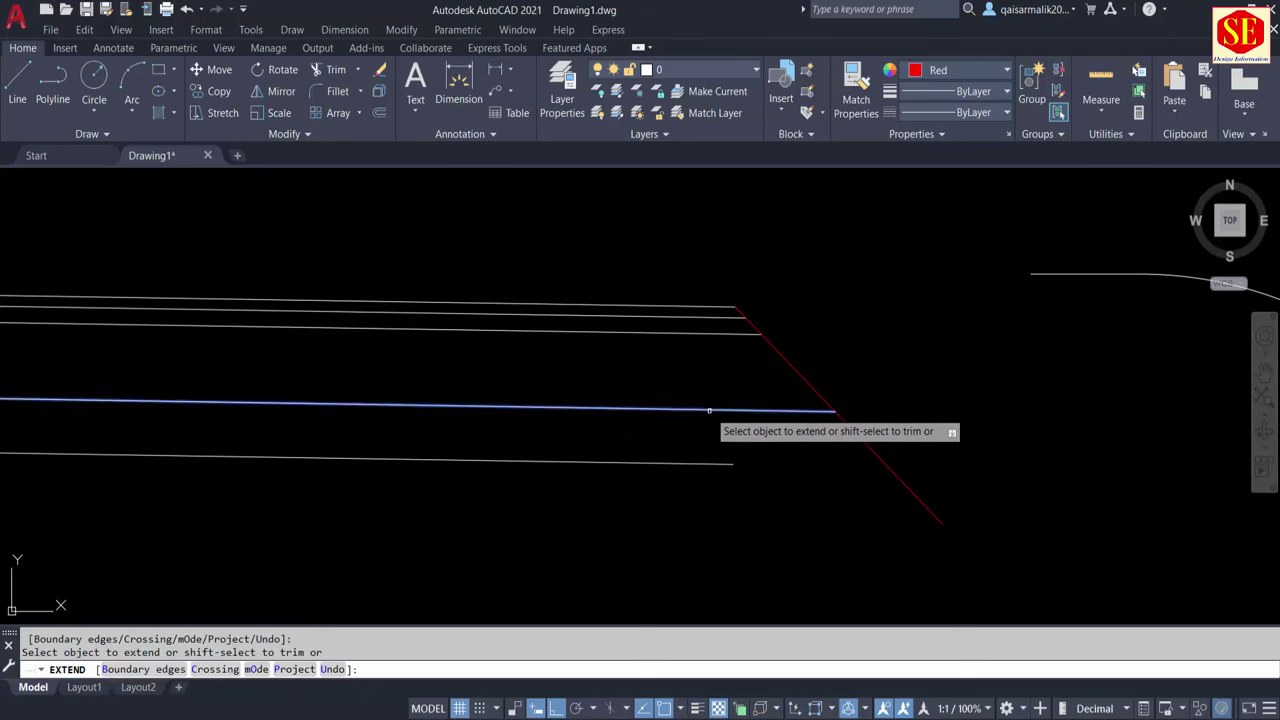
left_click(716, 408)
left_click(715, 463)
key("Escape")
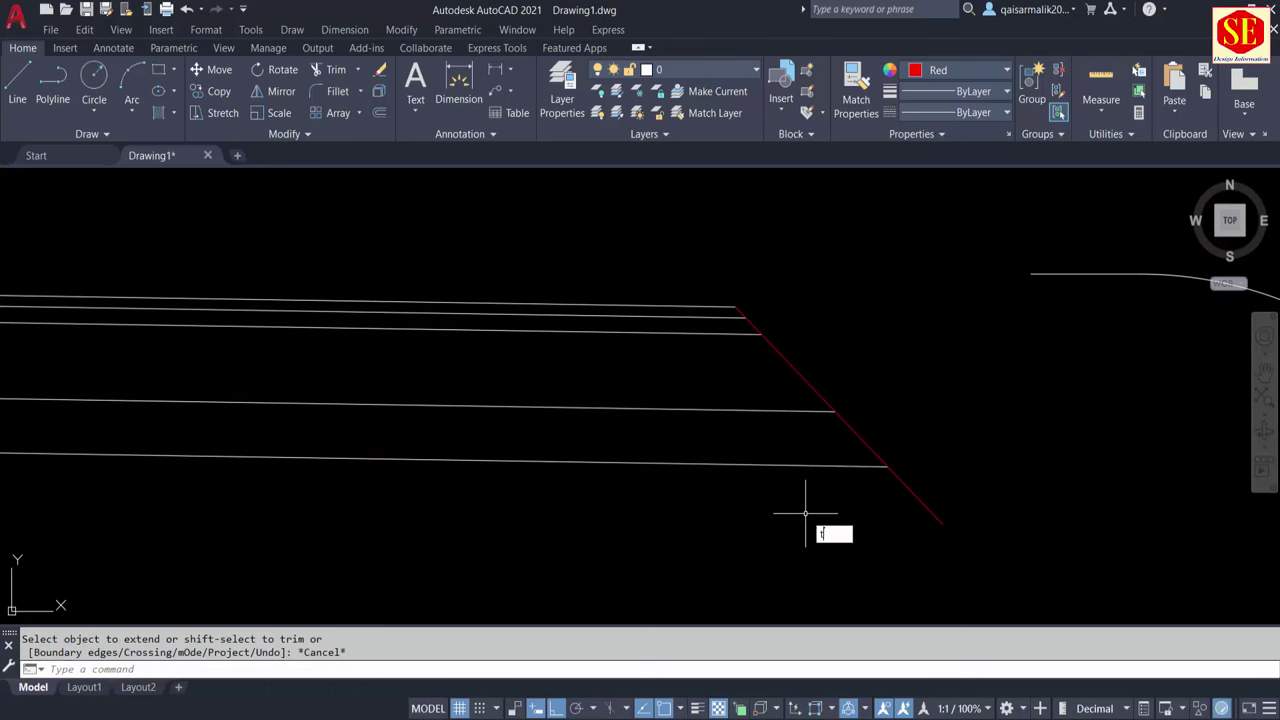
type("r")
key("Return")
key("Escape")
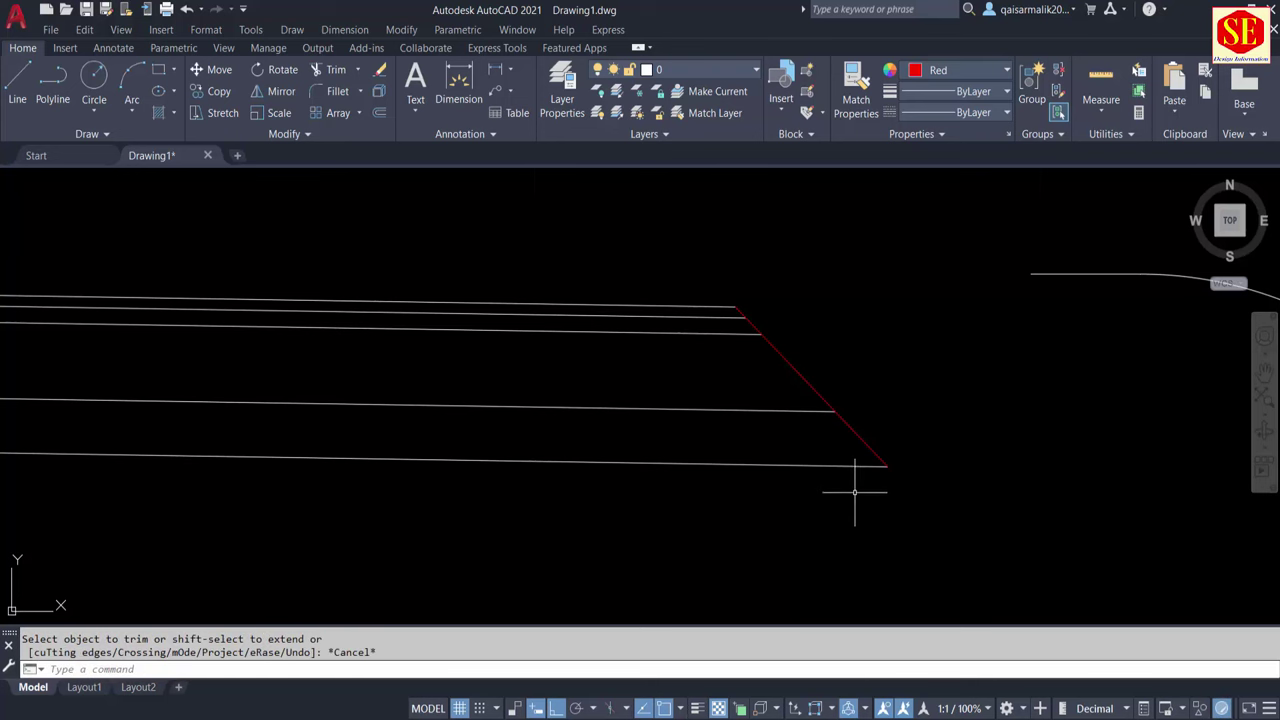
scroll(855, 489, "down", 4)
key("Return")
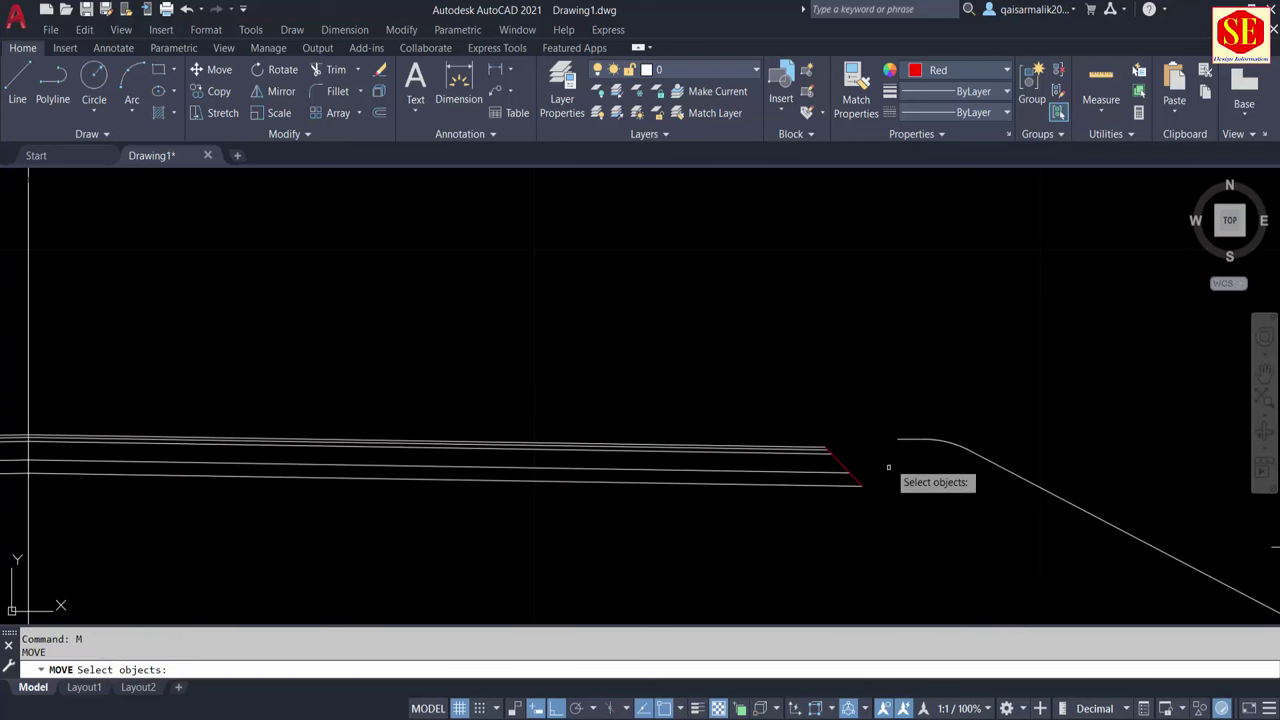
left_click(901, 436)
scroll(898, 444, "up", 4)
key("Return")
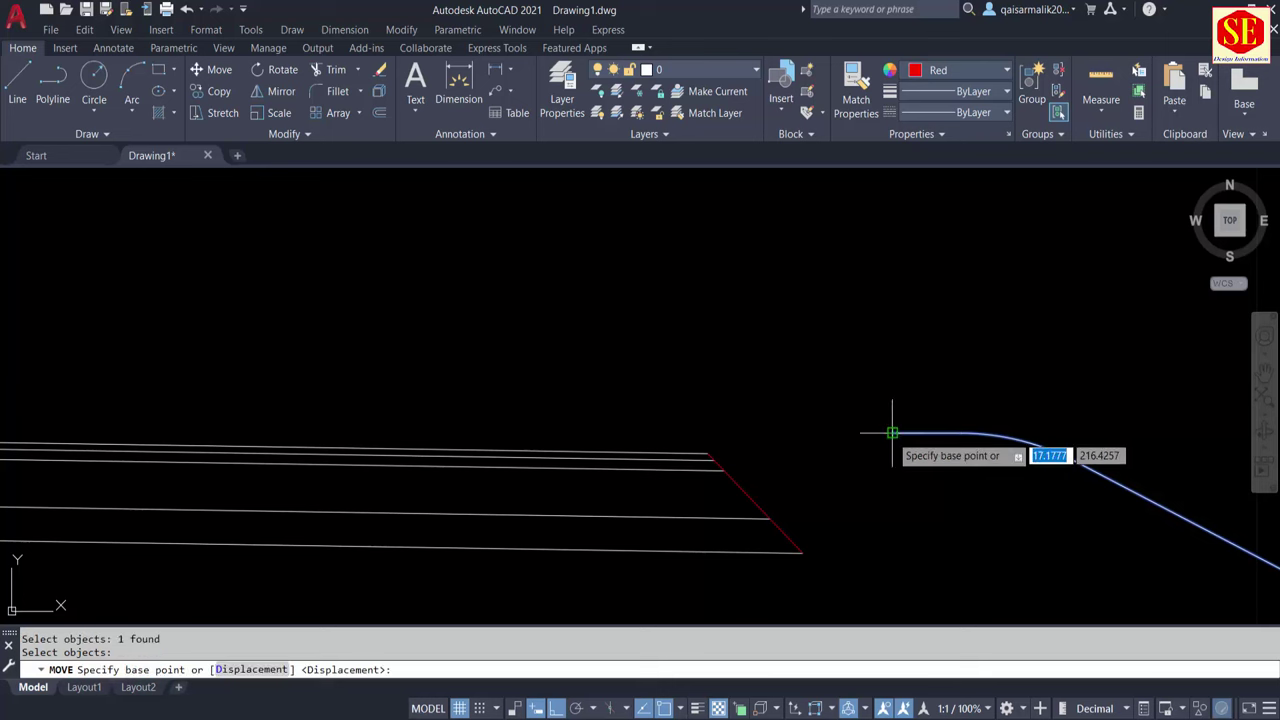
left_click(893, 434)
key("Escape")
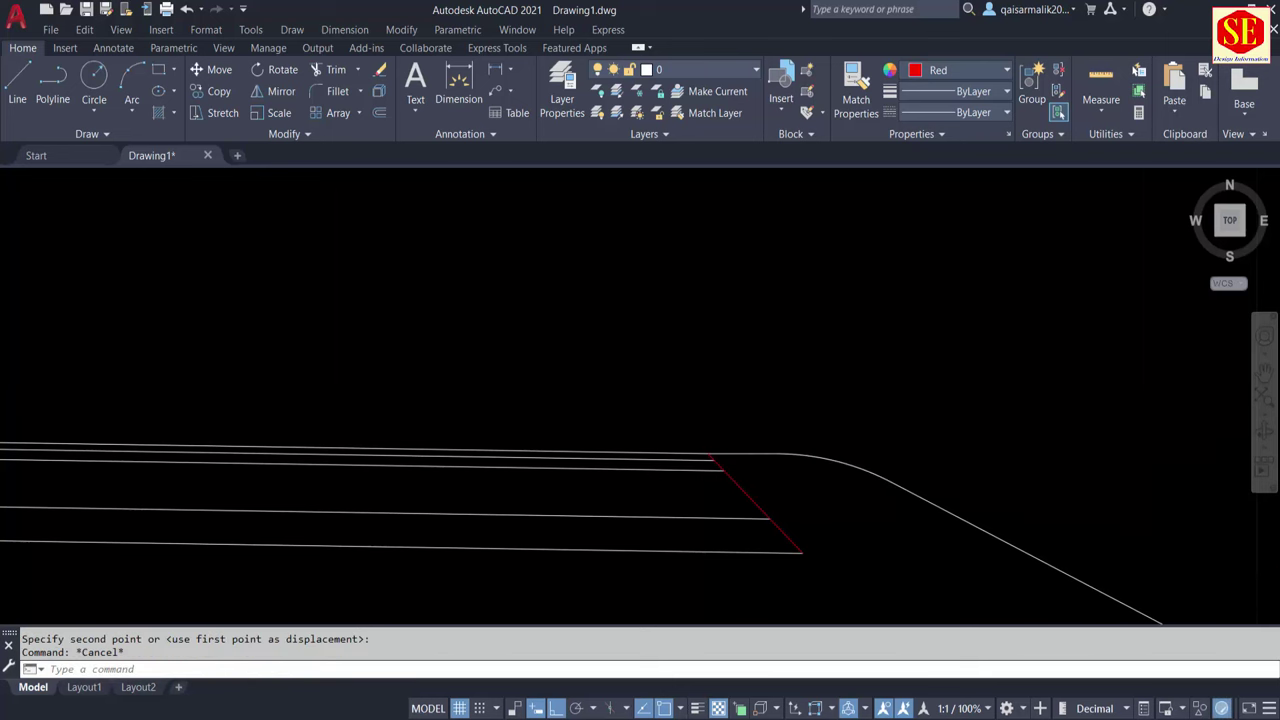
scroll(826, 497, "down", 2)
scroll(800, 480, "down", 3)
scroll(886, 491, "up", 3)
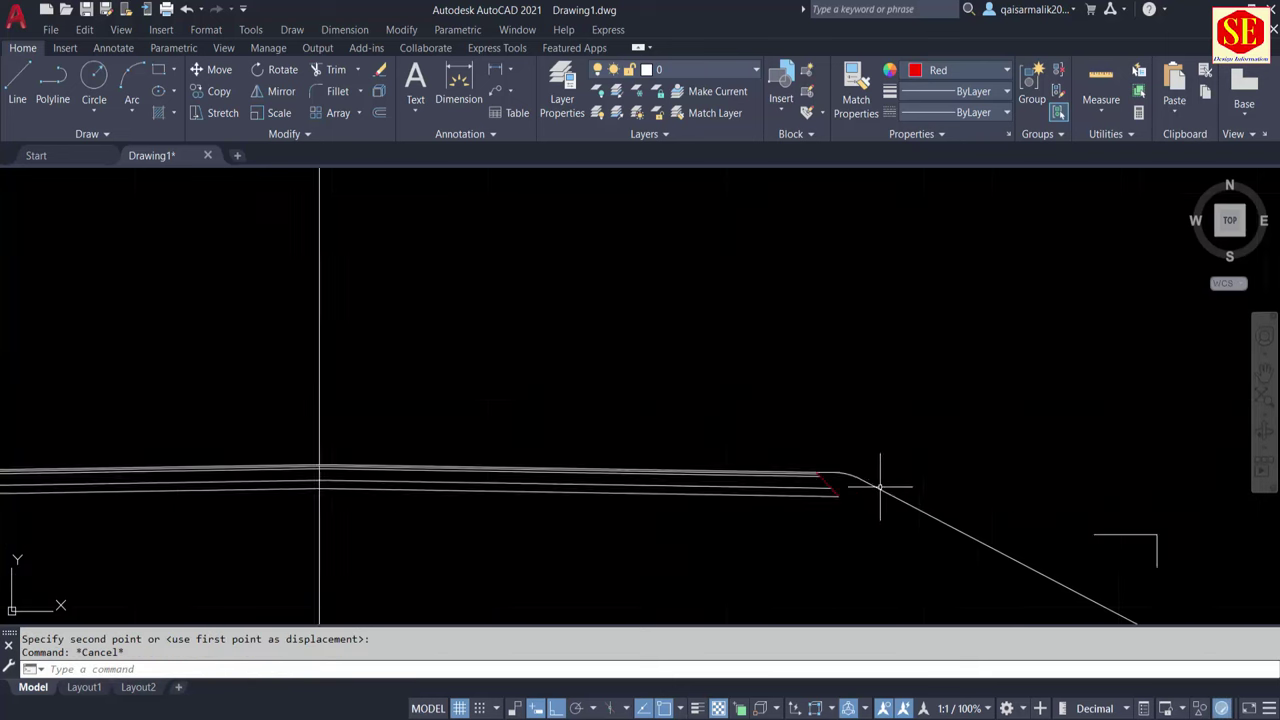
scroll(780, 471, "down", 1)
type("M")
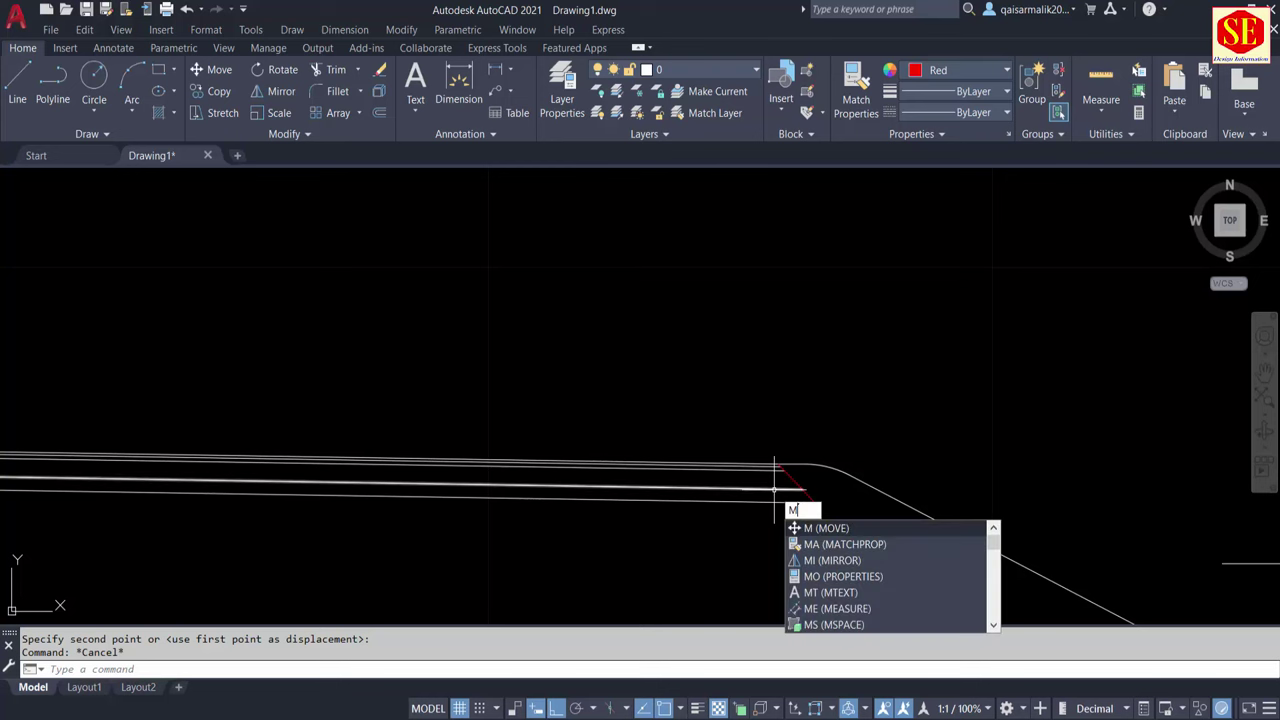
Mirror the red shoulder diagonal about the vertical centreline to the left end, keeping the source
type("i")
key("Return")
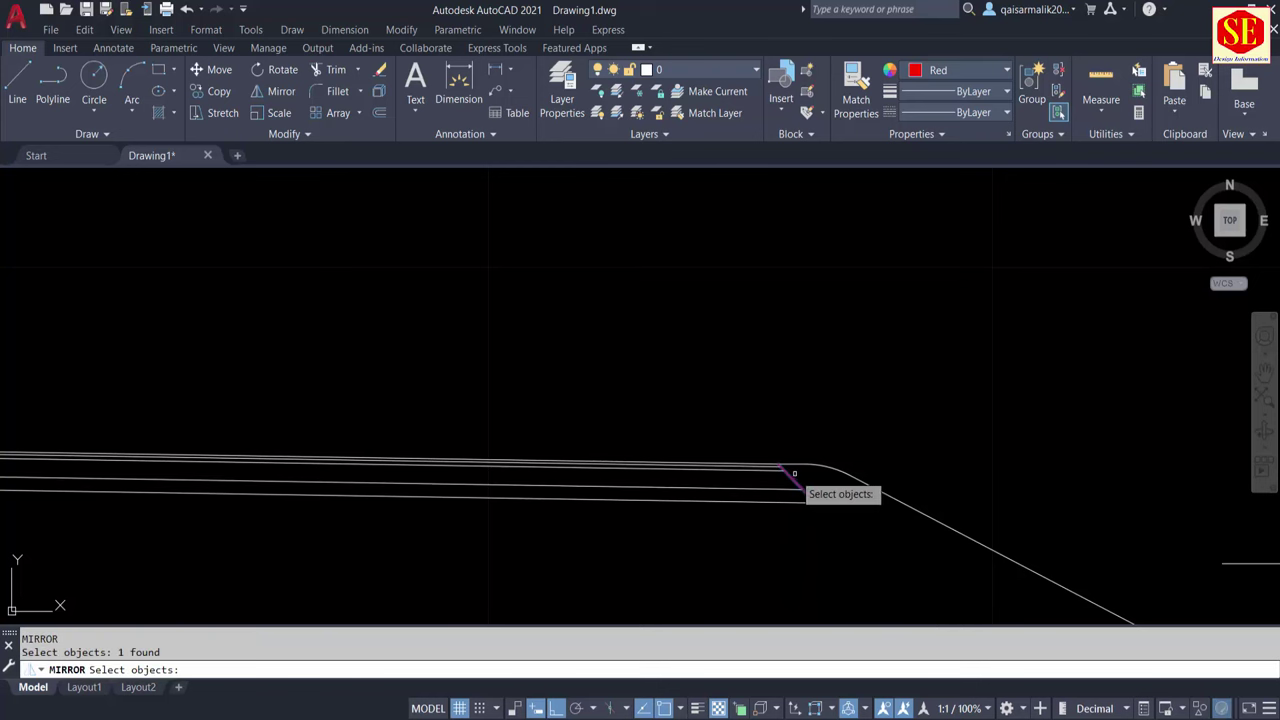
scroll(830, 495, "down", 3)
scroll(655, 515, "up", 3)
key("Return")
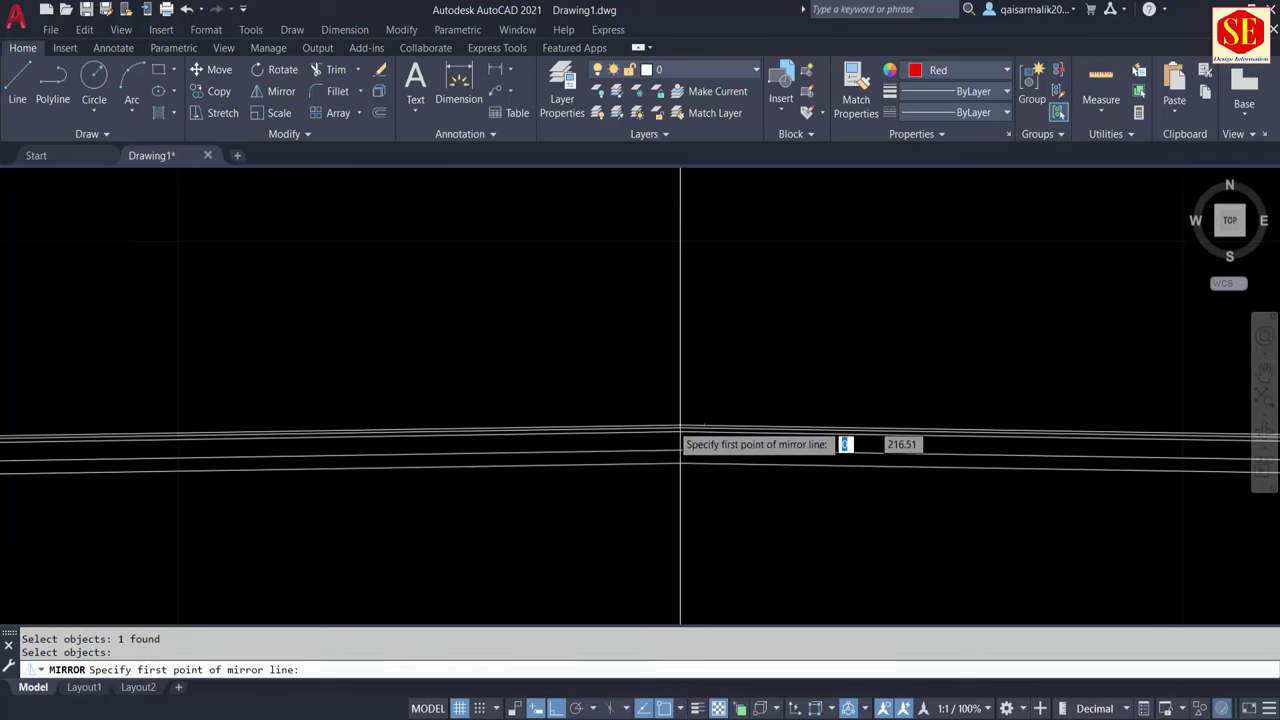
left_click(689, 431)
left_click(690, 533)
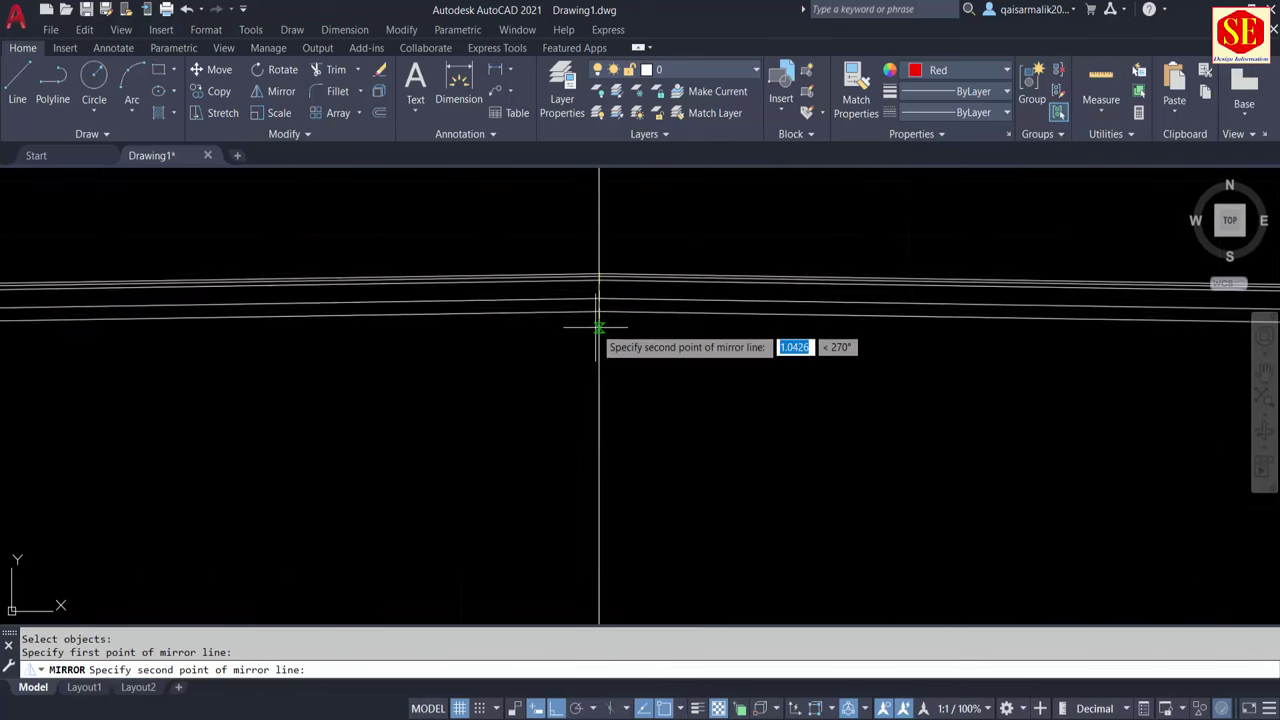
left_click(600, 302)
right_click(601, 300)
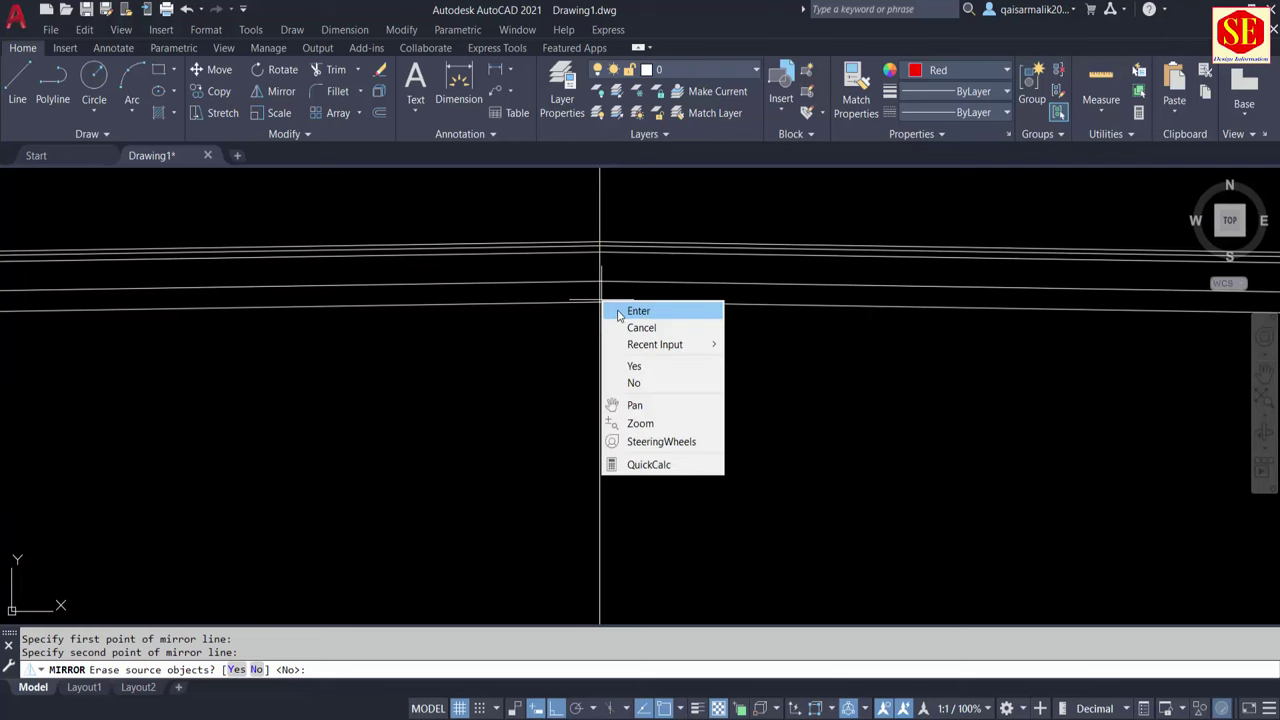
left_click(619, 316)
scroll(743, 363, "down", 3)
scroll(177, 300, "up", 2)
scroll(200, 300, "up", 2)
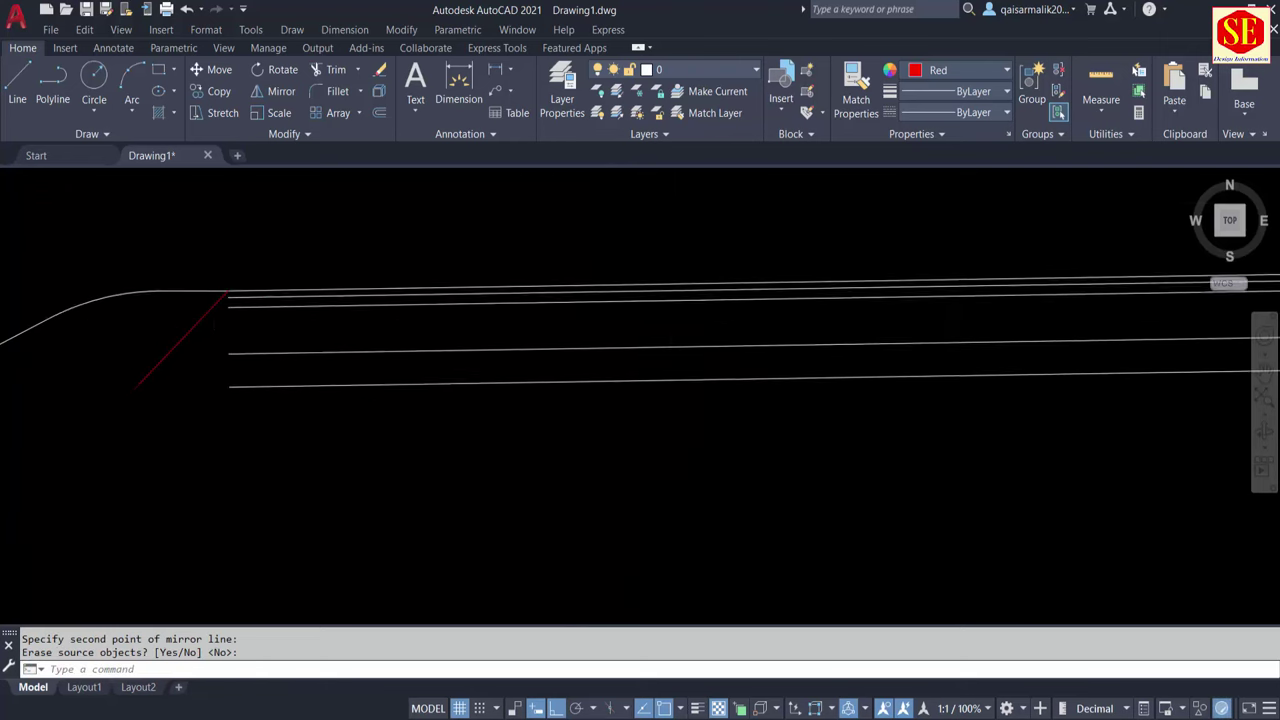
scroll(210, 303, "up", 2)
type("ex")
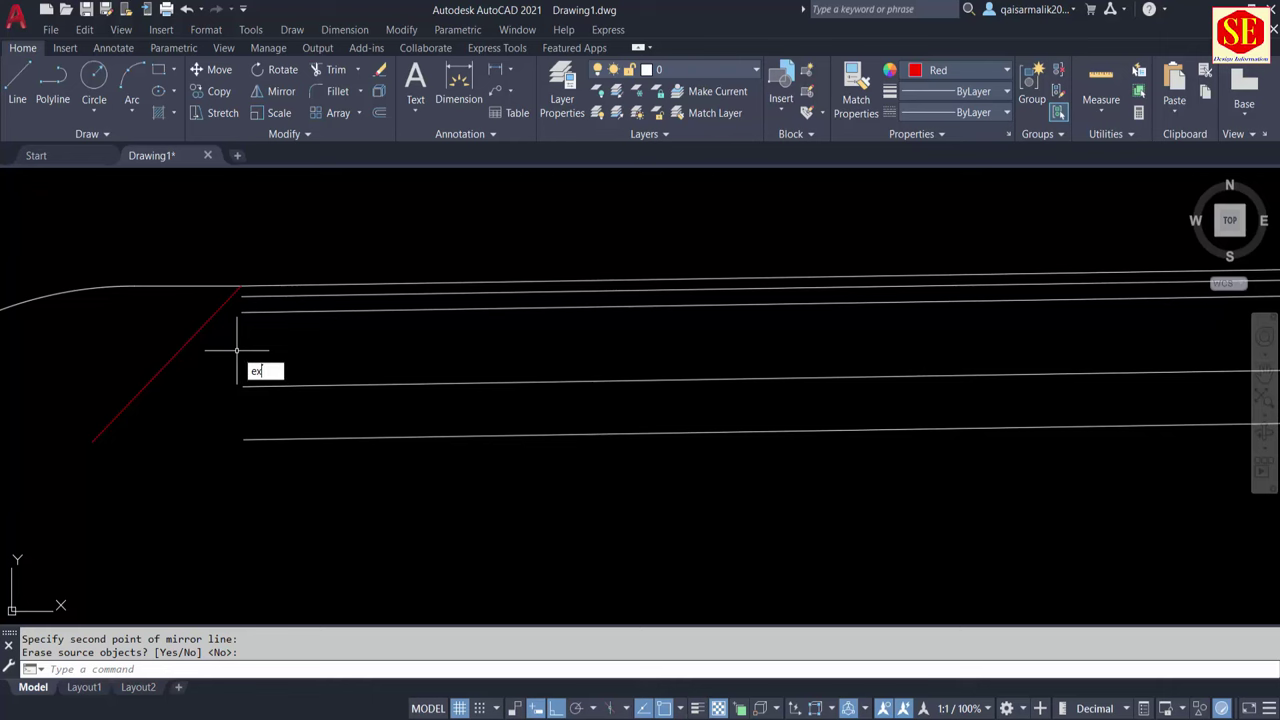
Extend the upper, third and bottom layer lines to the left red slope line
key("Return")
left_click_drag(257, 294, 252, 313)
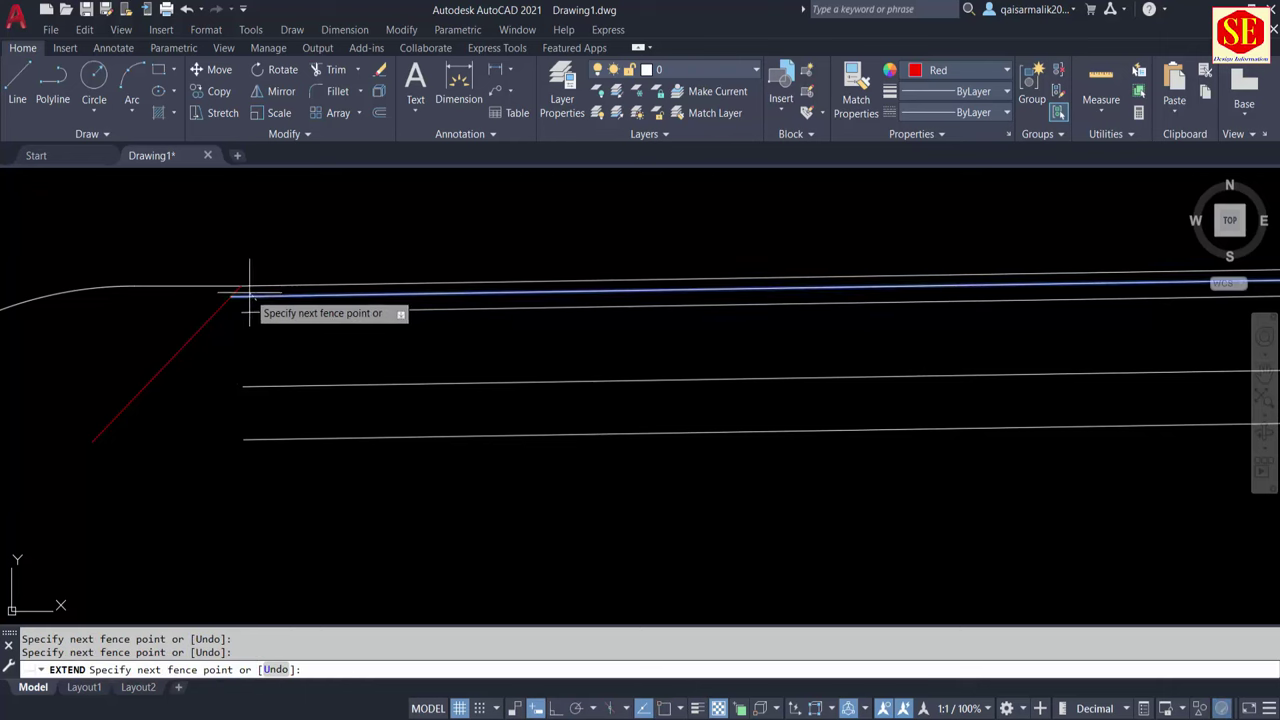
left_click(252, 385)
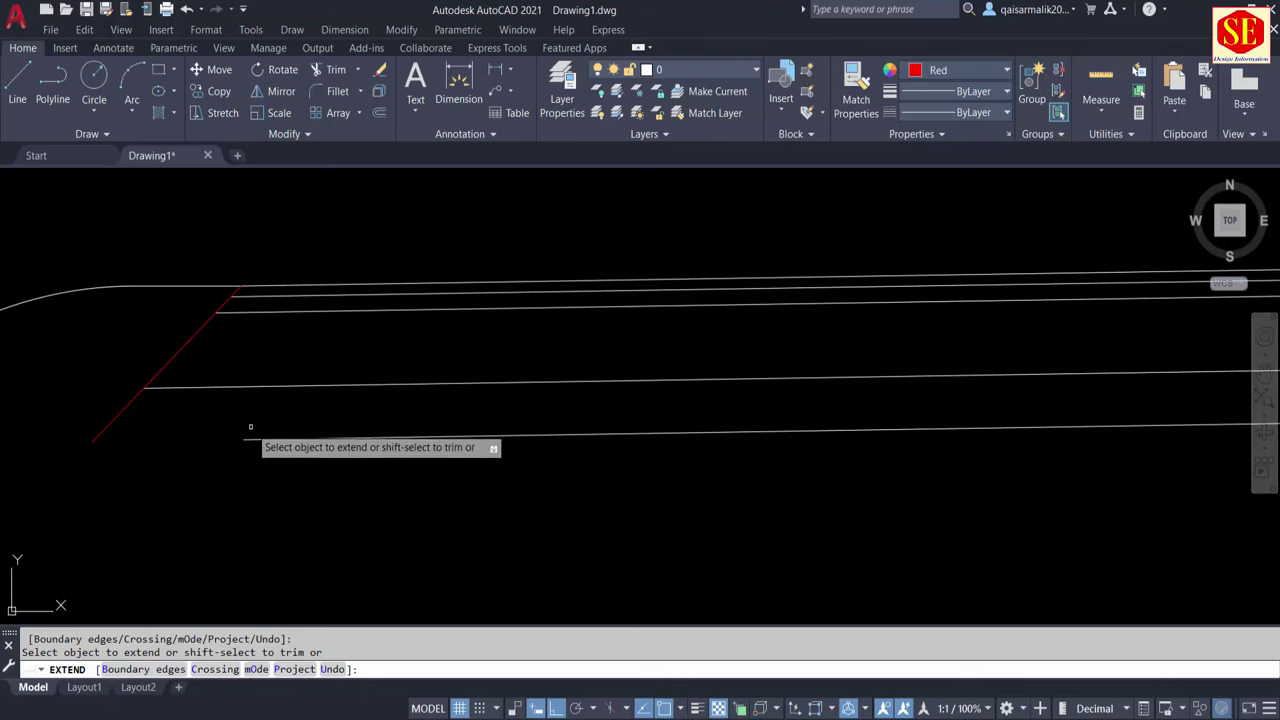
left_click(246, 438)
key("Escape")
Zoom and pan along the pavement layers to inspect the extended left ends
scroll(171, 335, "down", 3)
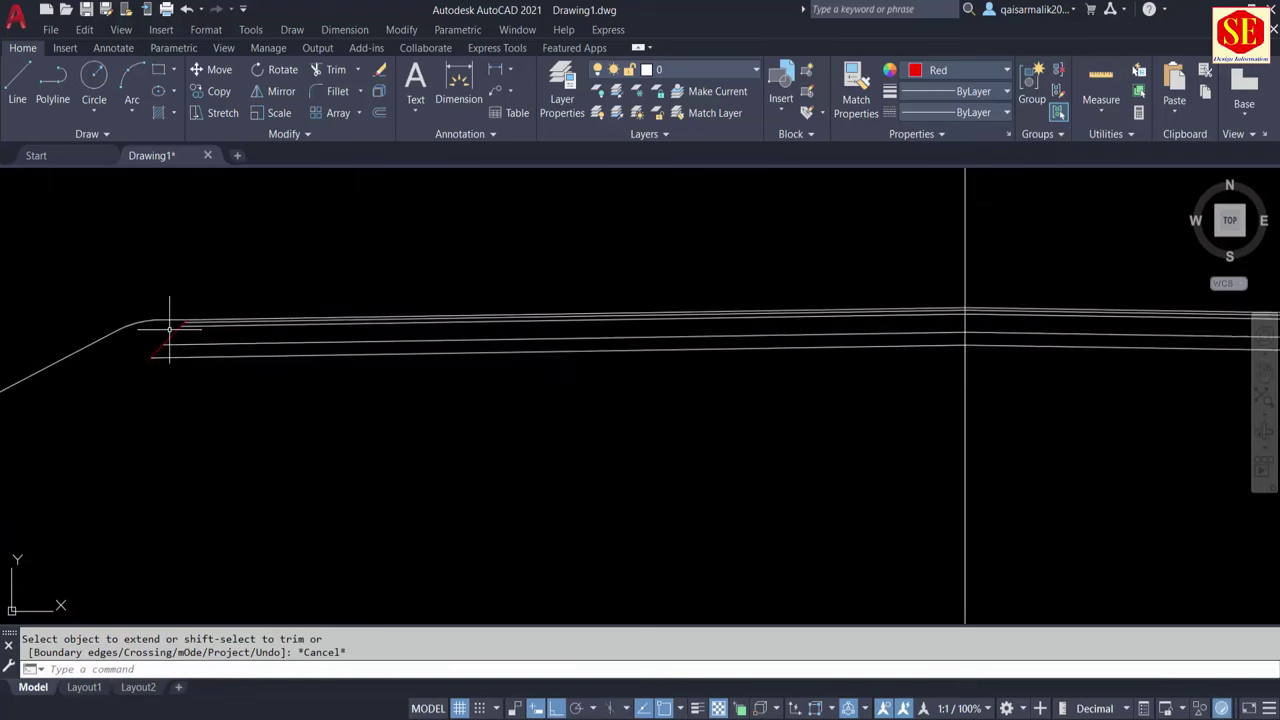
scroll(420, 376, "down", 2)
scroll(858, 343, "up", 2)
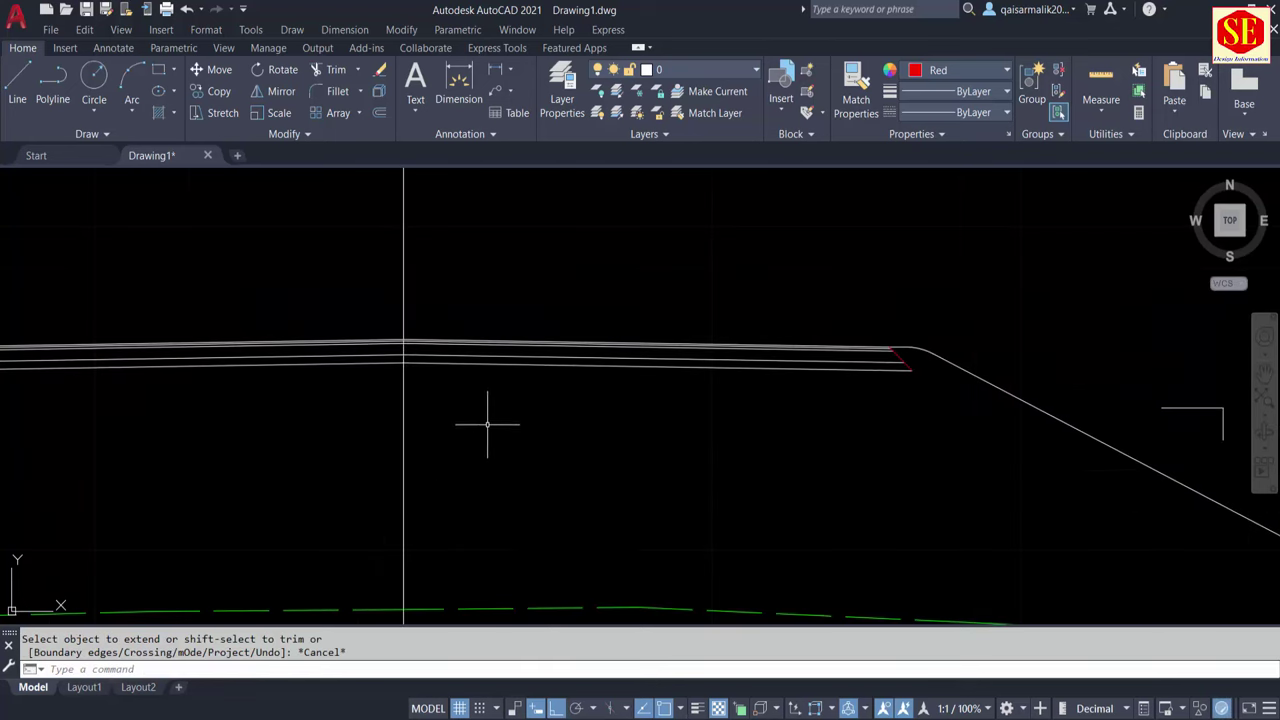
scroll(487, 424, "down", 2)
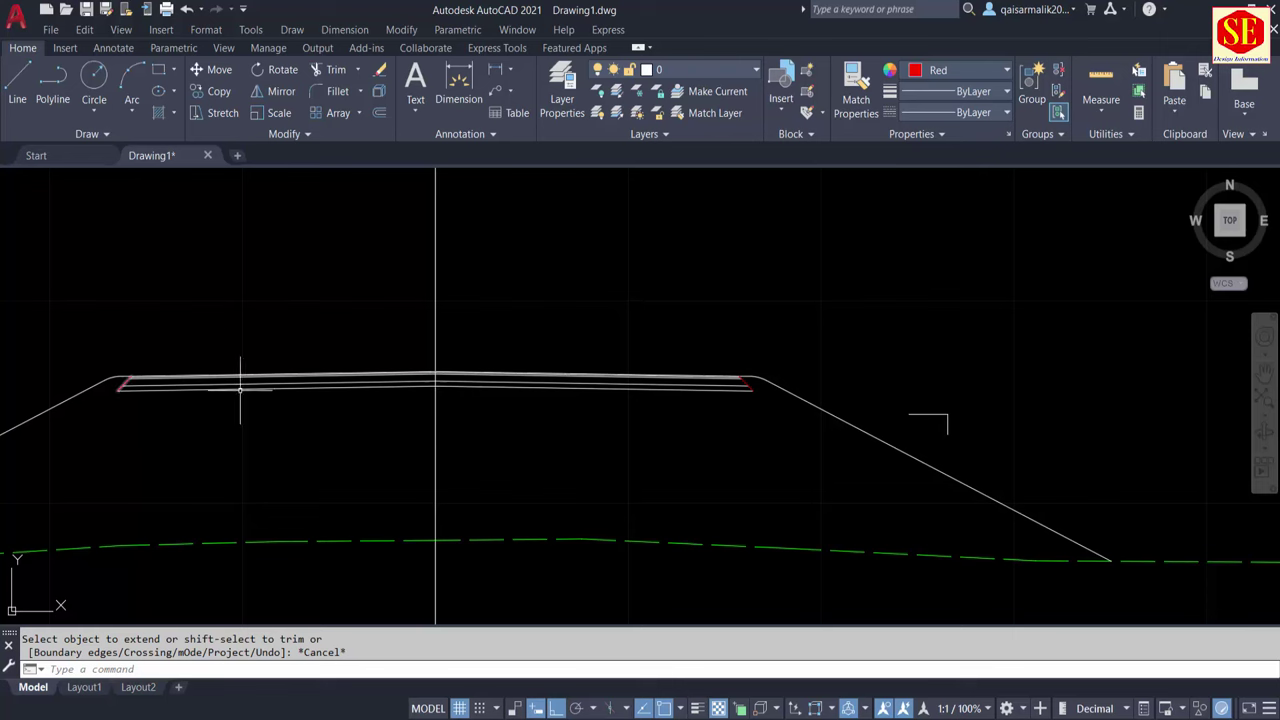
scroll(223, 373, "up", 2)
scroll(409, 389, "up", 2)
scroll(409, 389, "up", 2)
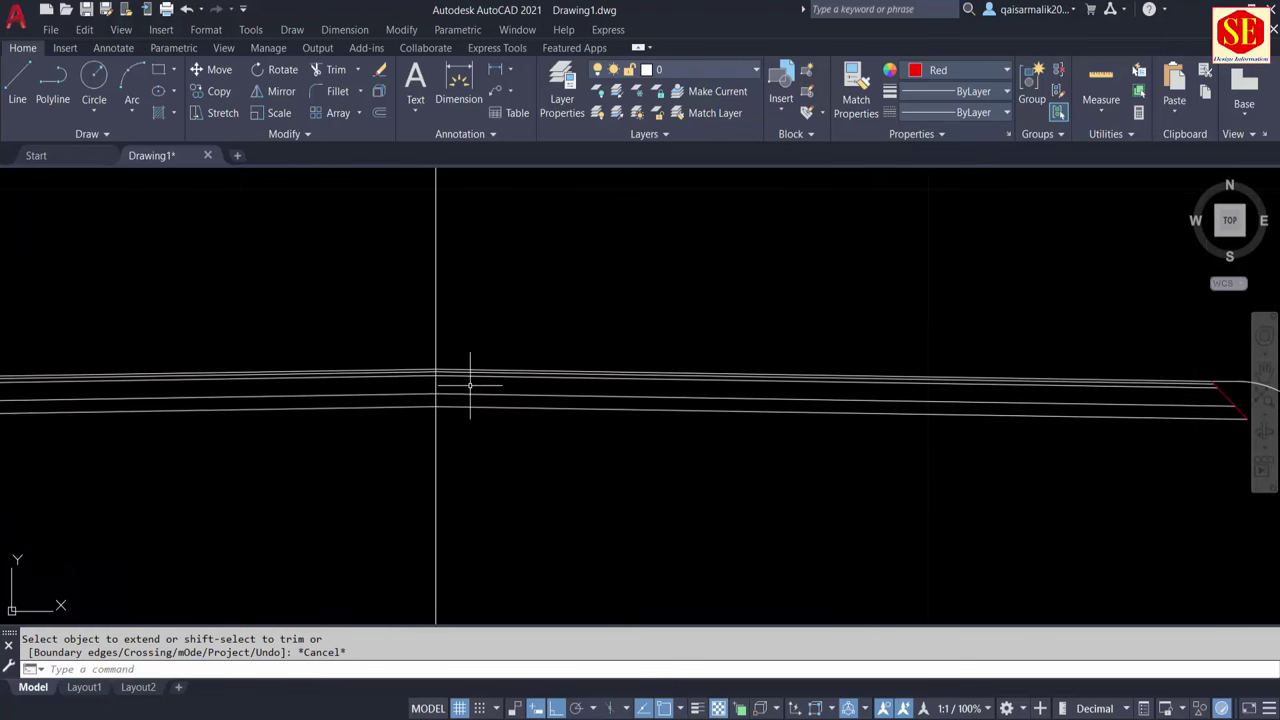
scroll(466, 380, "up", 2)
middle_click_drag(443, 310, 293, 335)
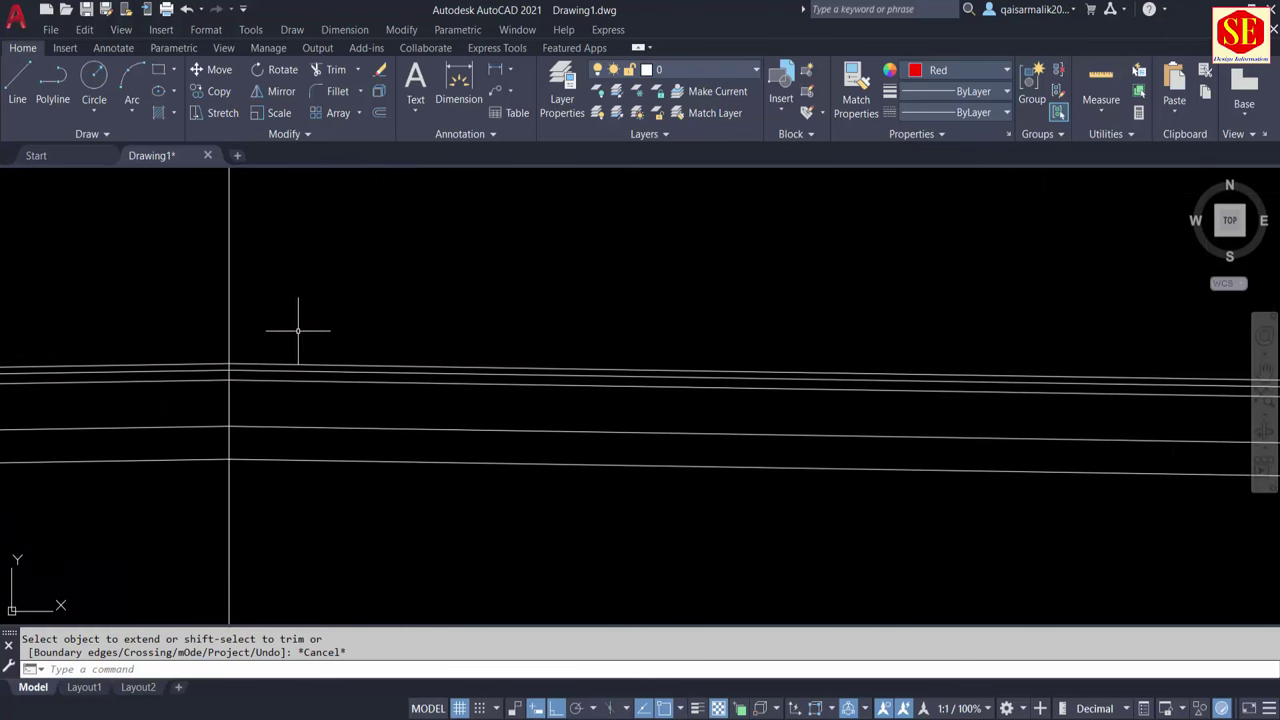
scroll(297, 330, "down", 1)
scroll(329, 334, "down", 2)
scroll(417, 334, "down", 2)
Erase the stray object selected at the left shoulder
scroll(622, 280, "down", 1)
type("E")
key("Return")
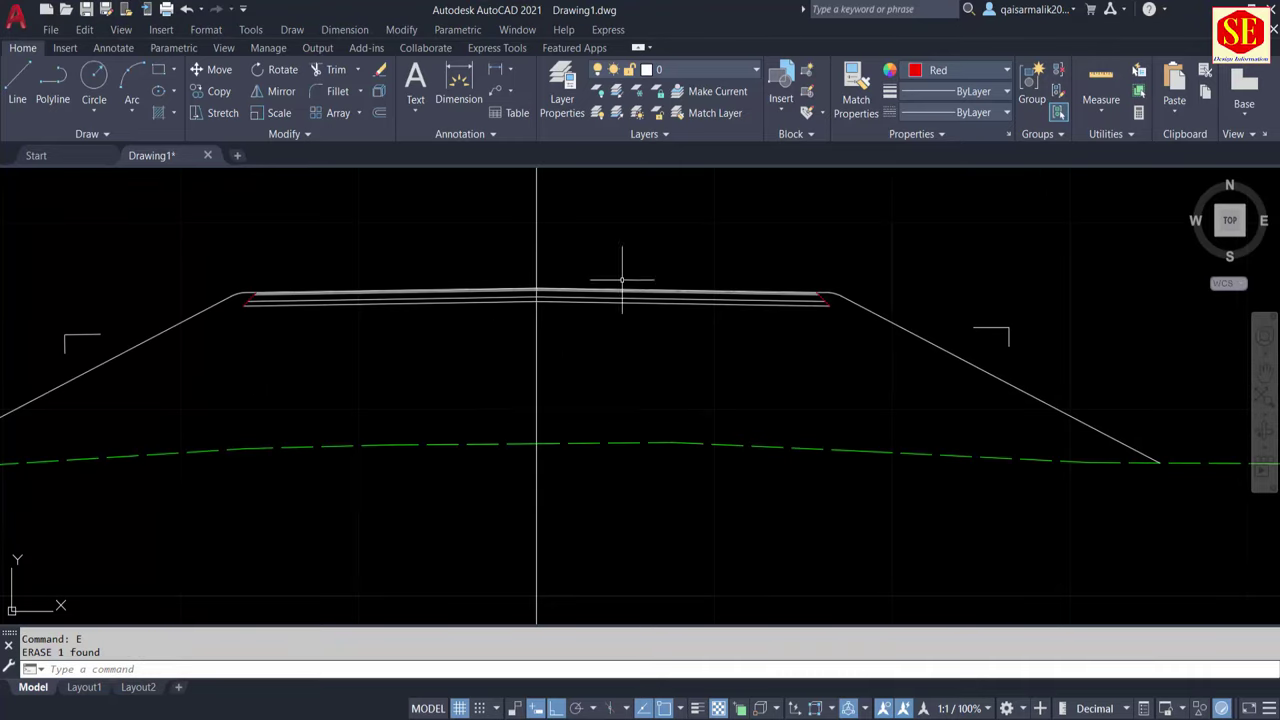
scroll(600, 290, "up", 2)
scroll(577, 336, "up", 2)
Erase the short vertical stub at the centre line between the top layer lines
type("tr")
key("Return")
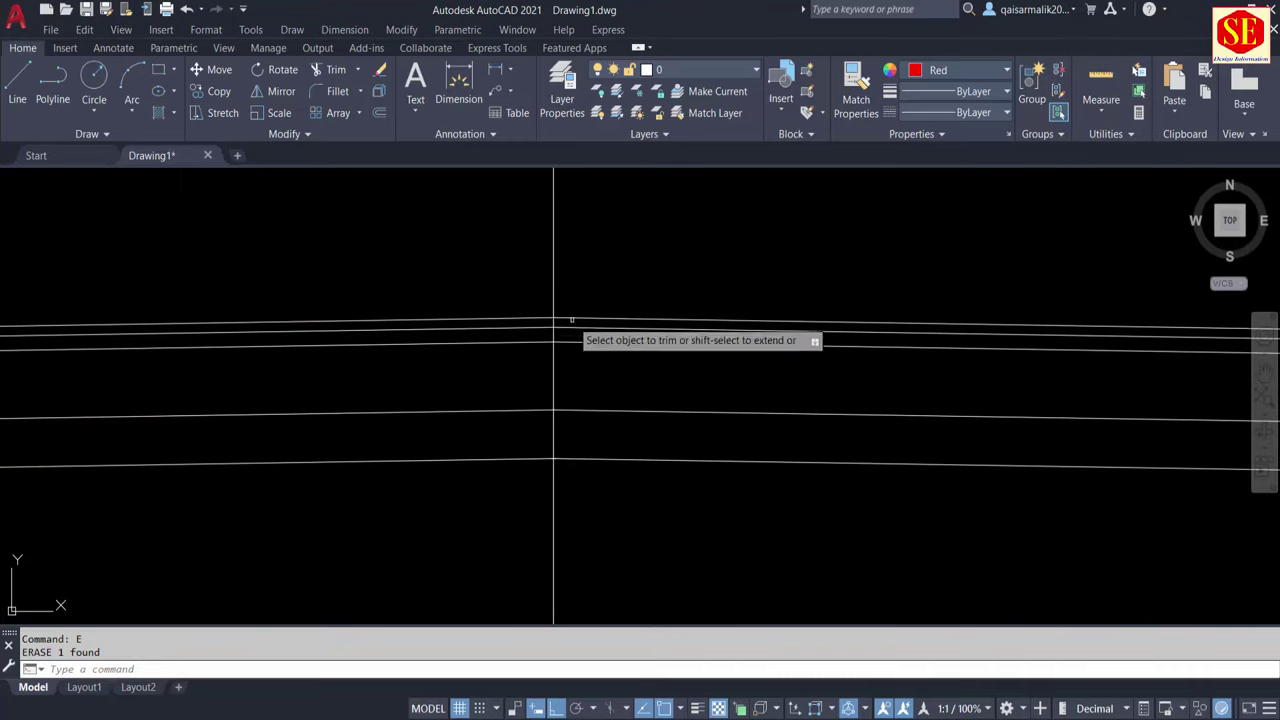
scroll(565, 322, "up", 2)
scroll(575, 440, "down", 3)
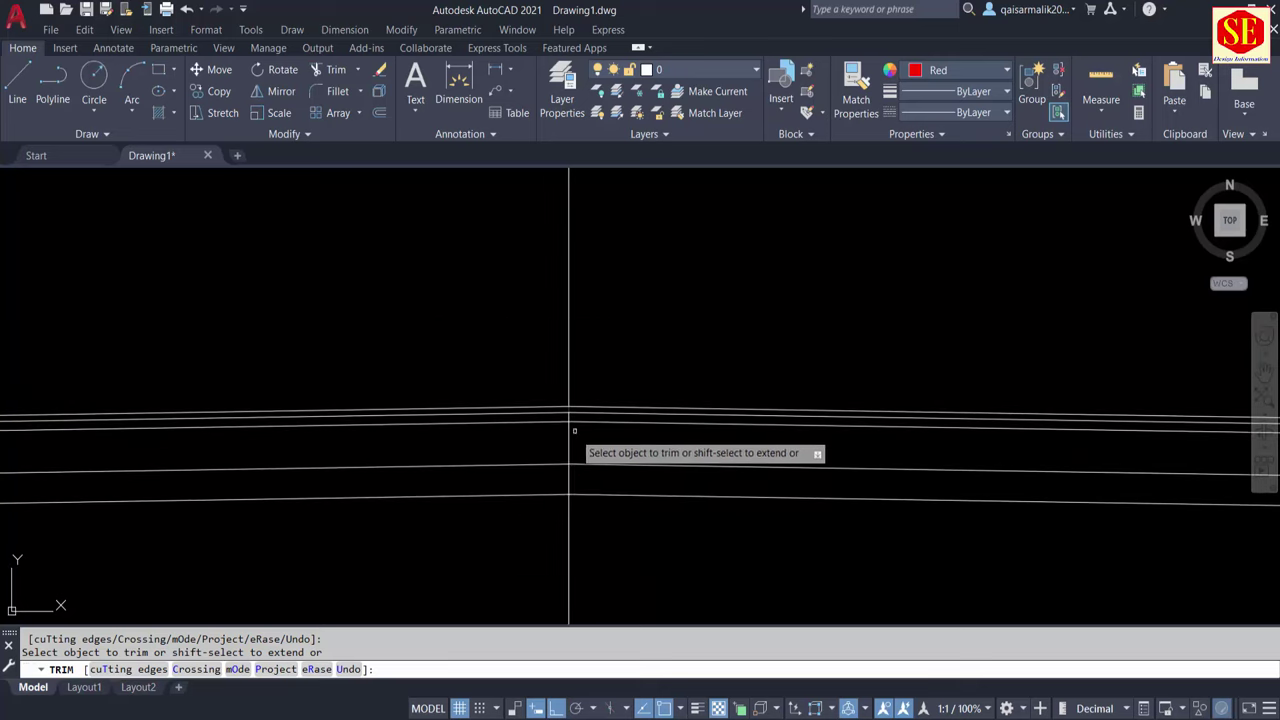
left_click(576, 429)
key("Escape")
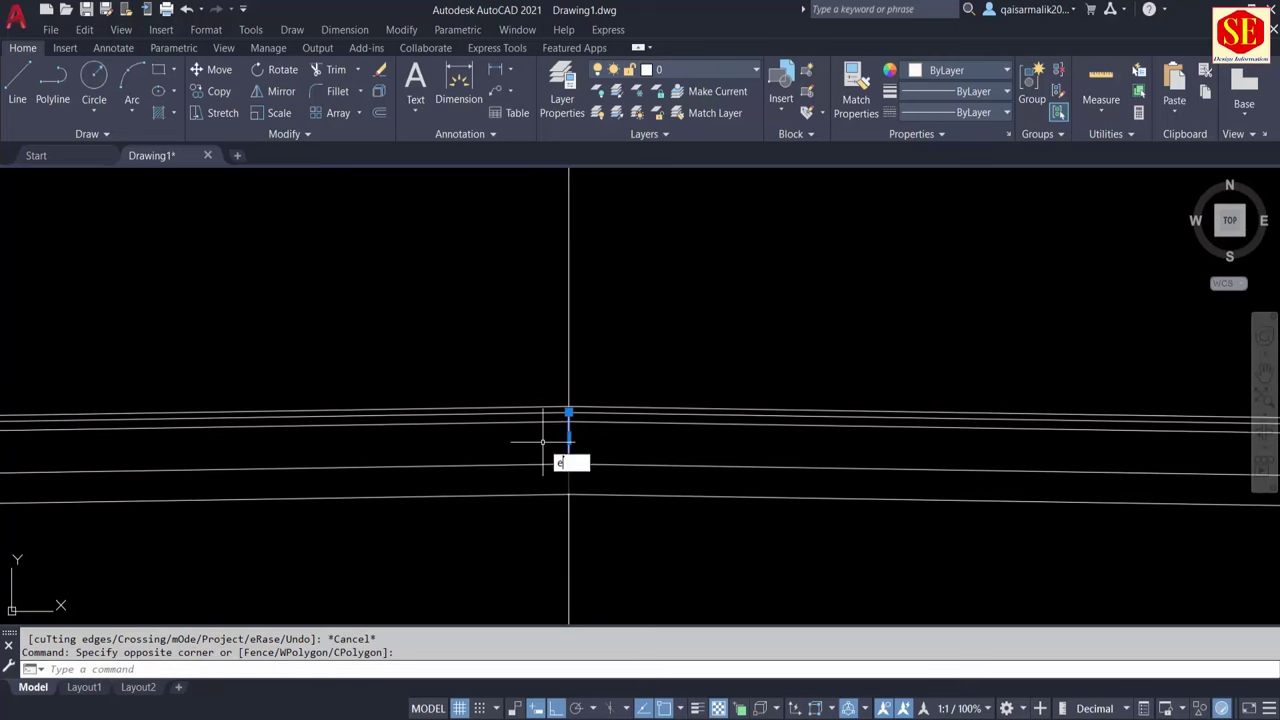
left_click(563, 420)
type("e")
key("Return")
scroll(590, 415, "down", 2)
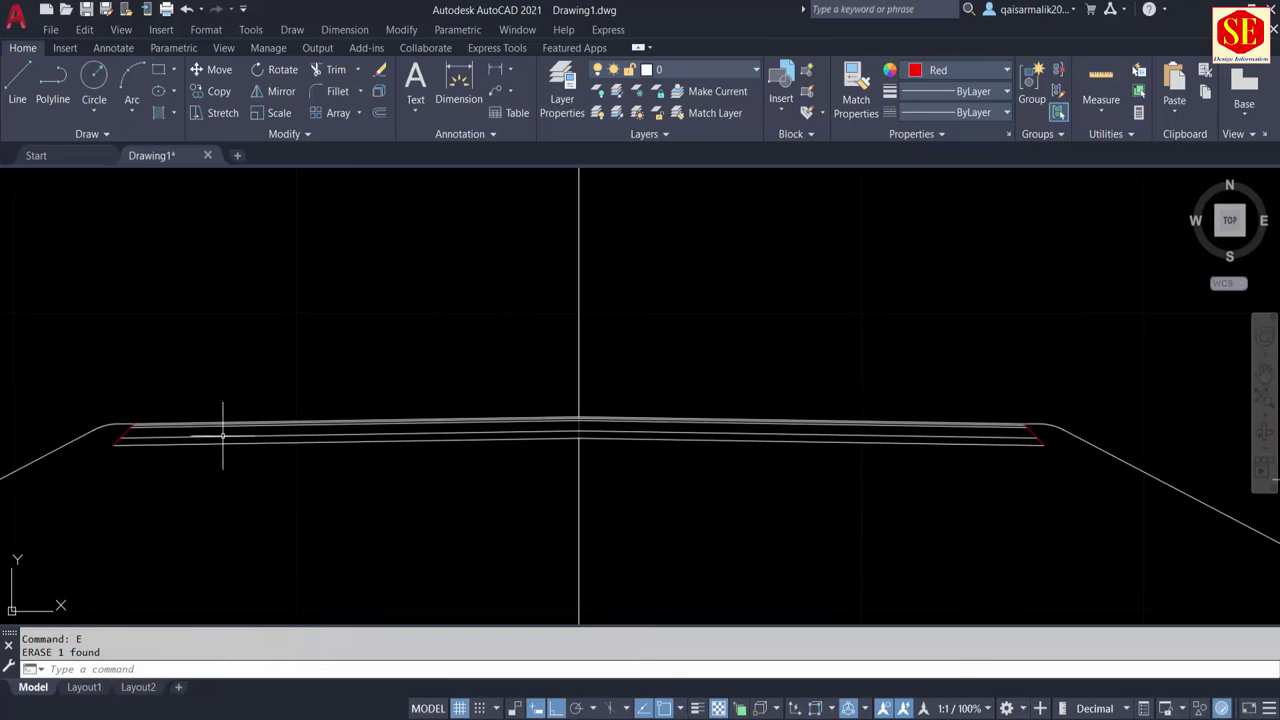
scroll(222, 435, "up", 3)
scroll(470, 410, "up", 2)
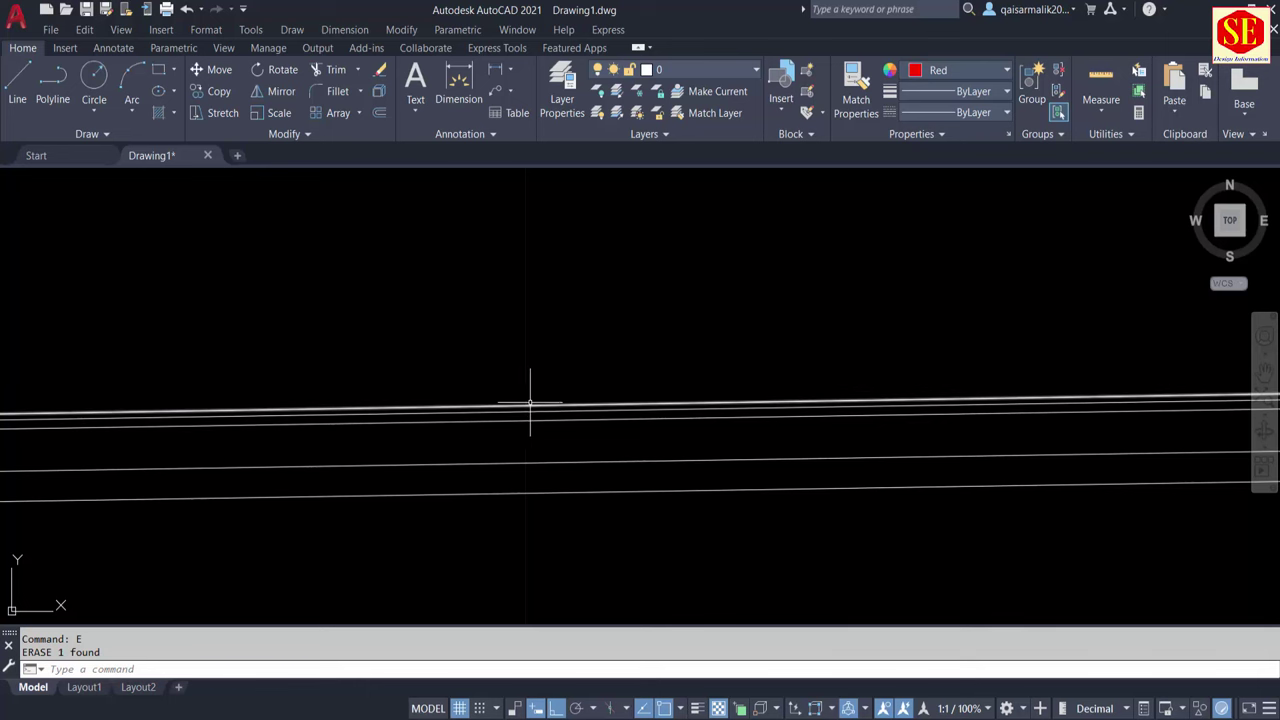
scroll(530, 403, "down", 3)
middle_click_drag(496, 328, 457, 357)
scroll(457, 360, "up", 3)
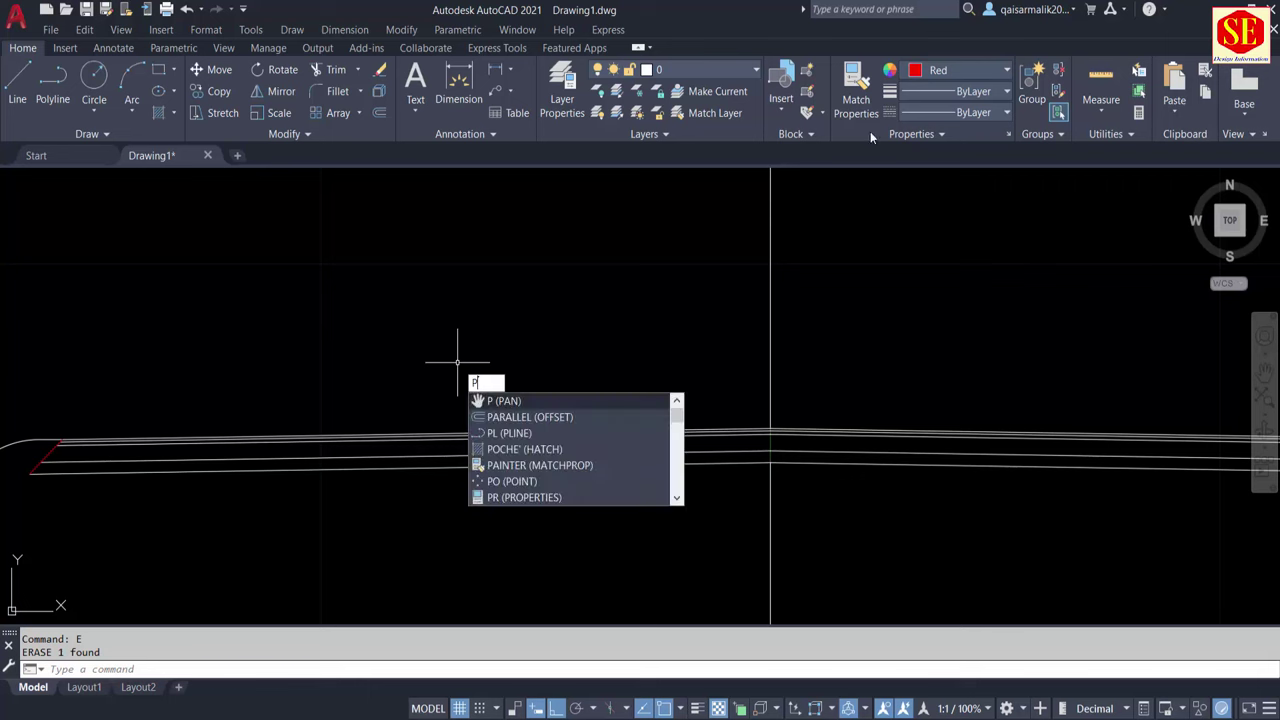
Make new objects White and set the polyline width to 0.05 on a trial polyline
key("Escape")
left_click(922, 77)
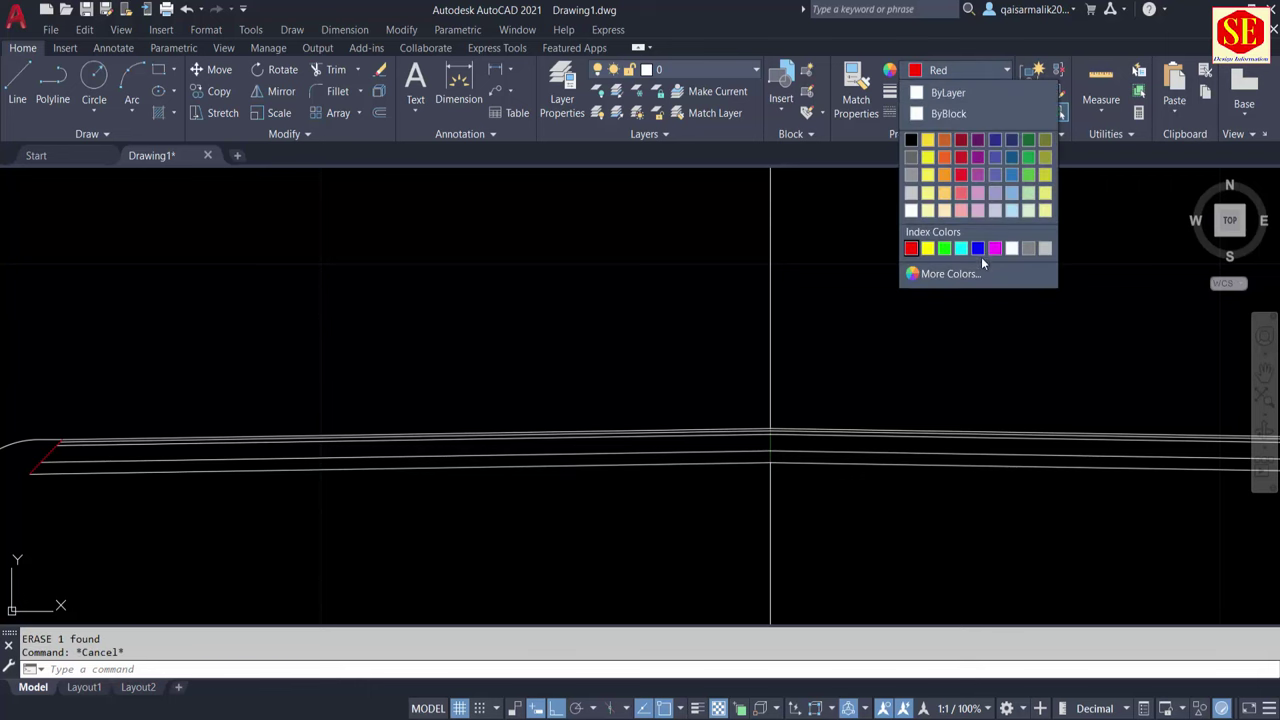
left_click(1012, 248)
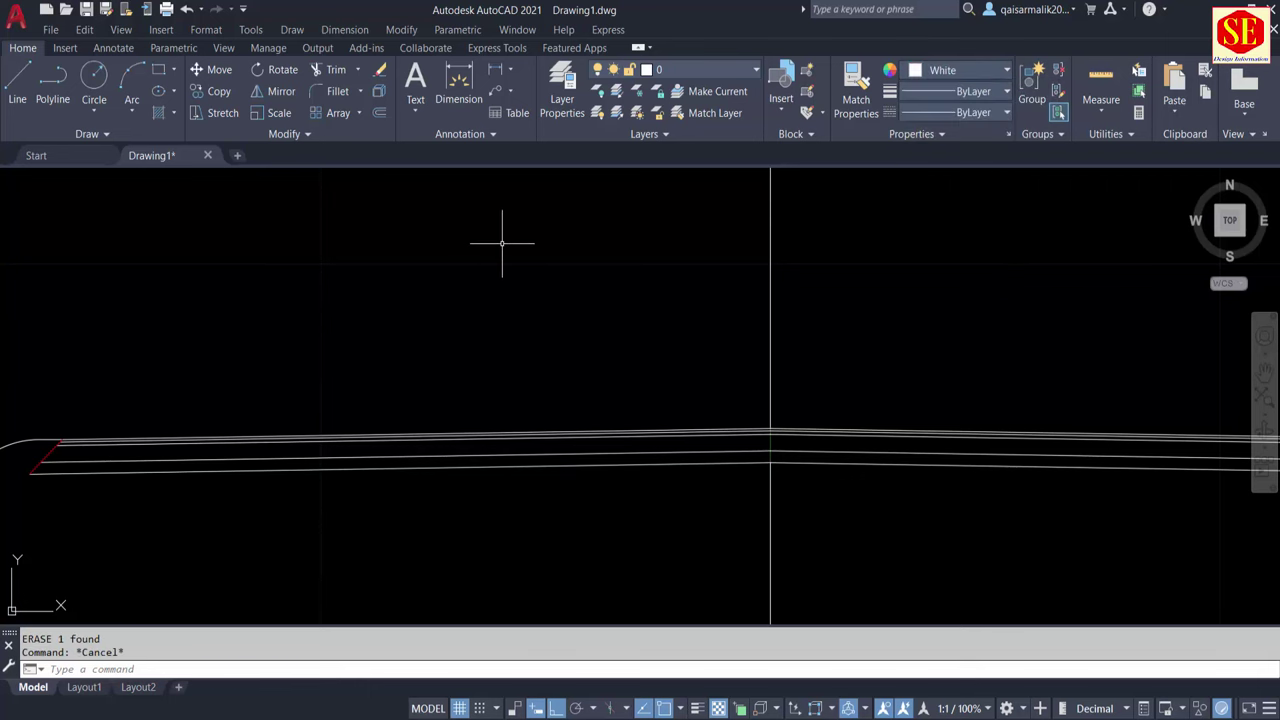
type("PL")
key("Return")
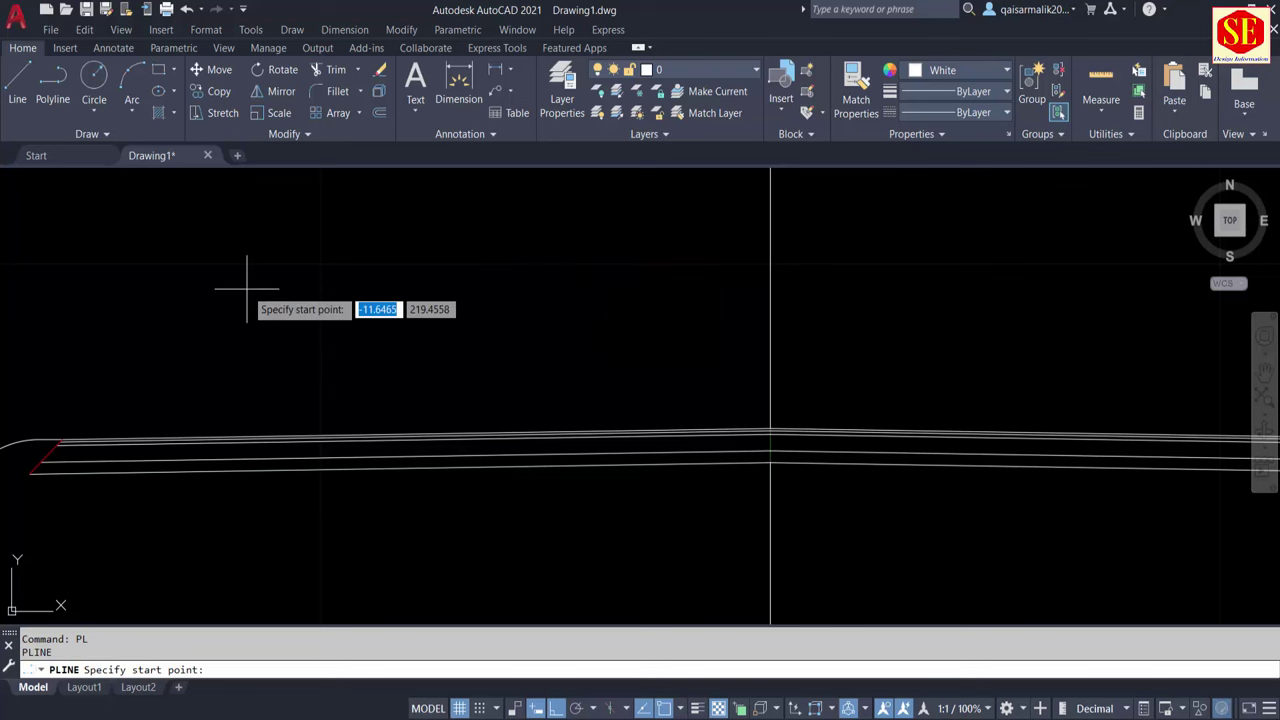
left_click(246, 288)
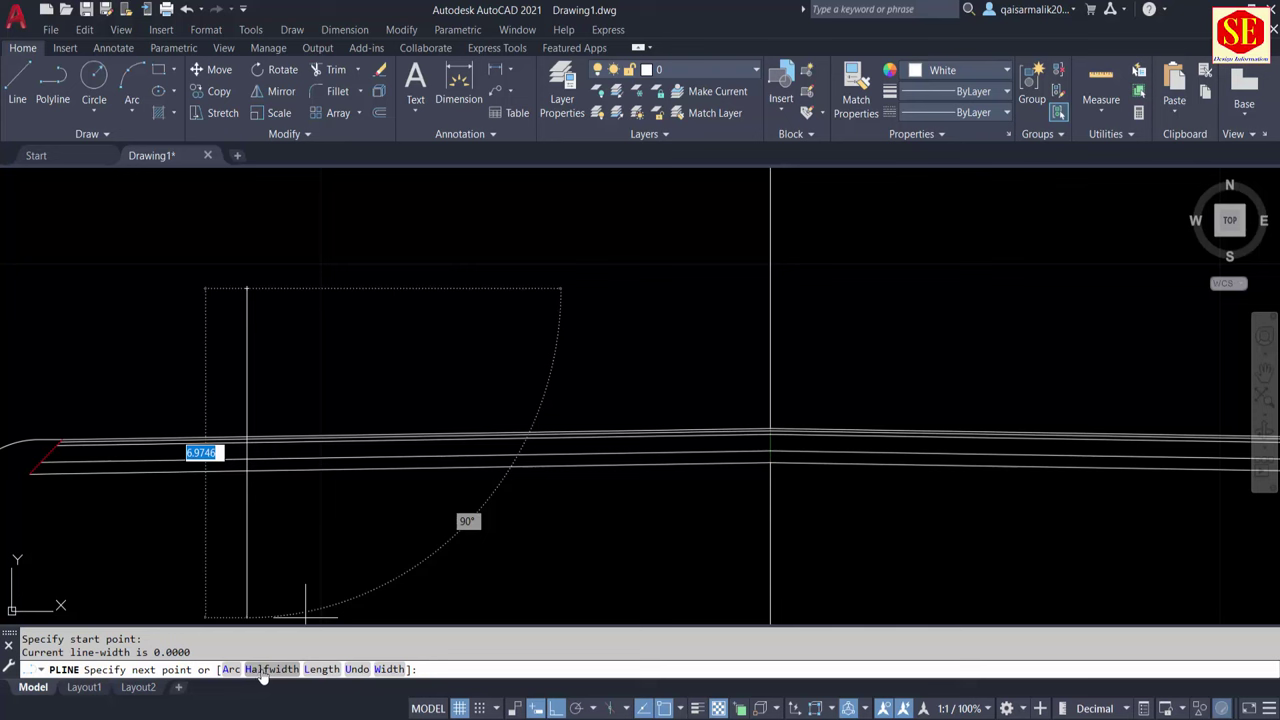
left_click(390, 670)
type("0.05")
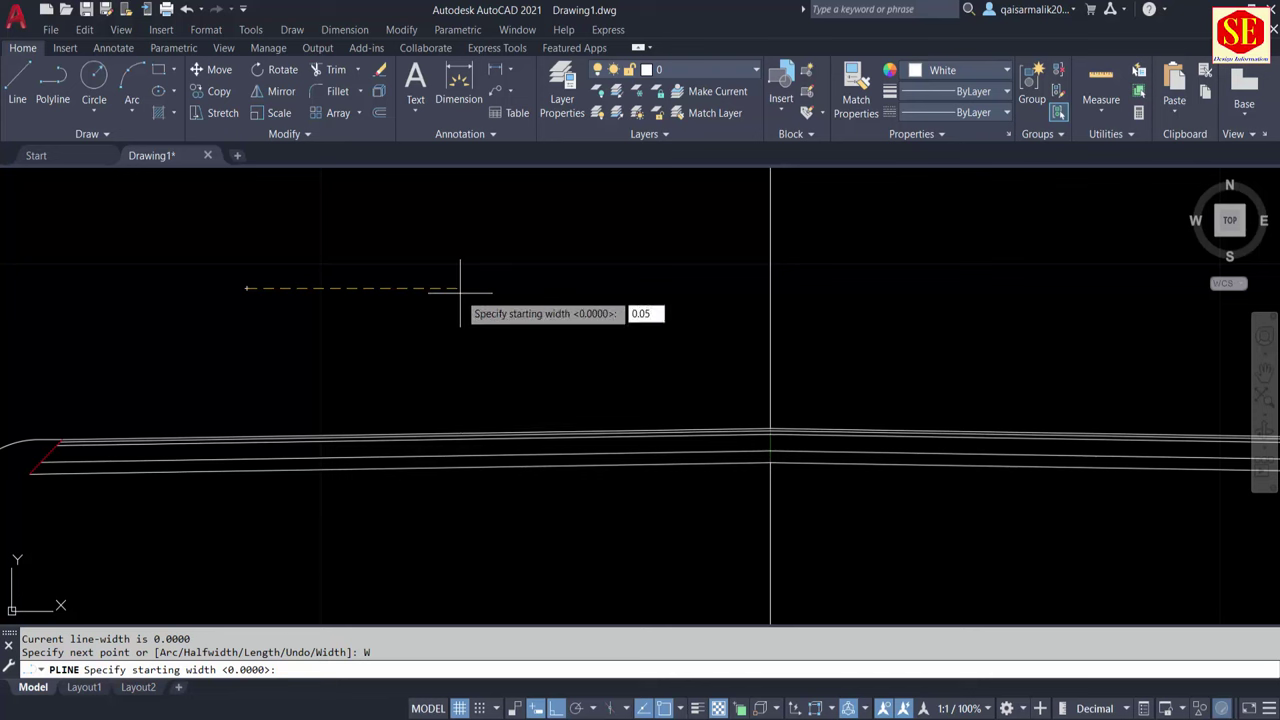
key("Return")
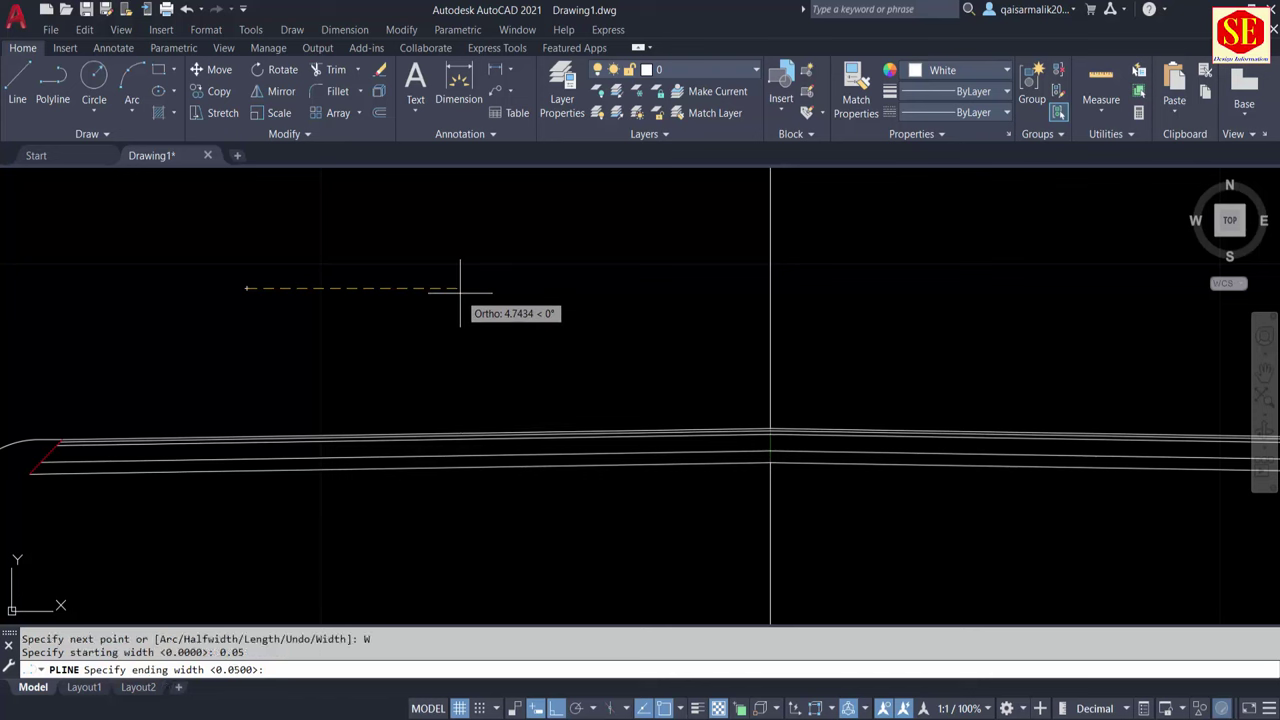
key("Return")
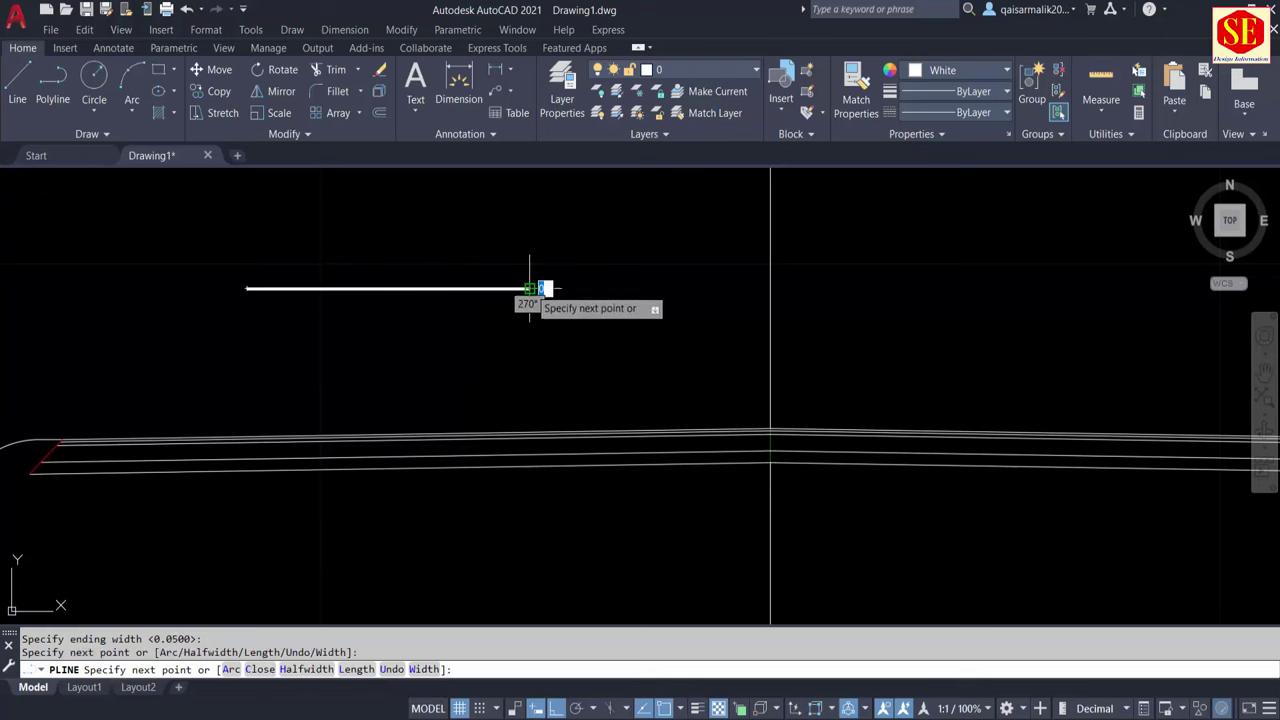
key("Escape")
Erase the trial 0.05-wide polyline
scroll(349, 277, "up", 4)
left_click(374, 260)
left_click(352, 320)
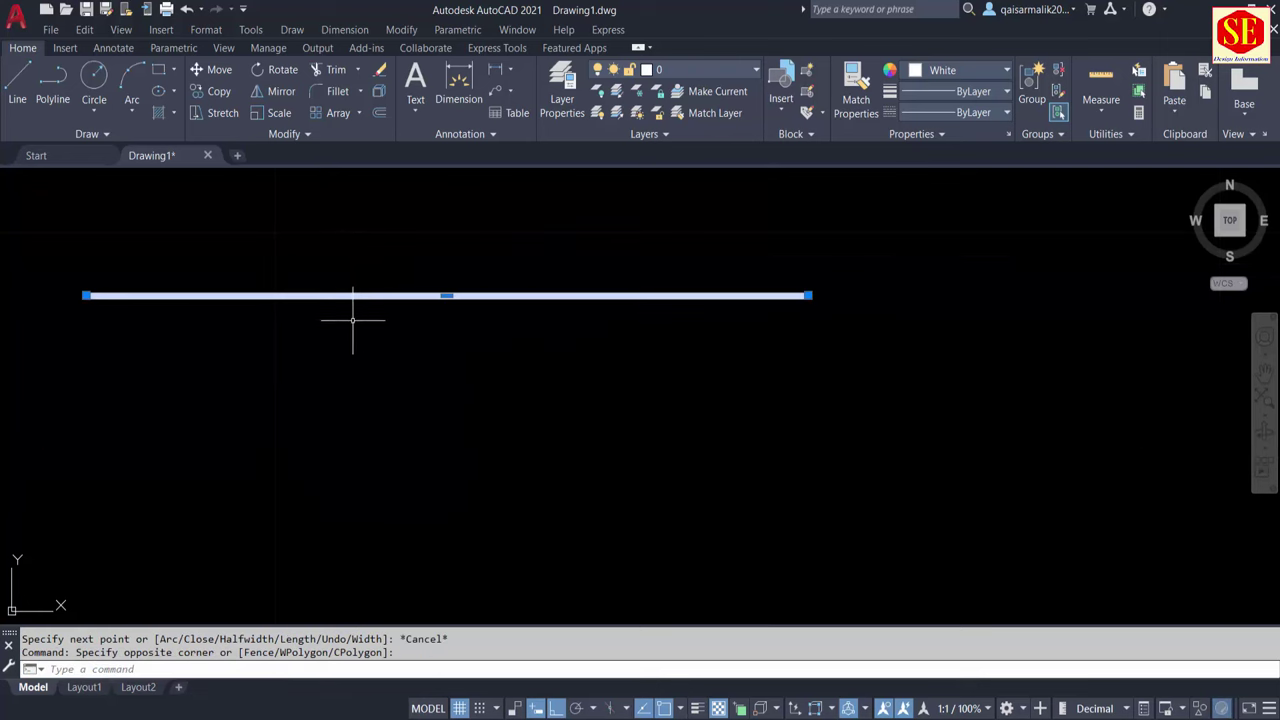
type("E")
key("Return")
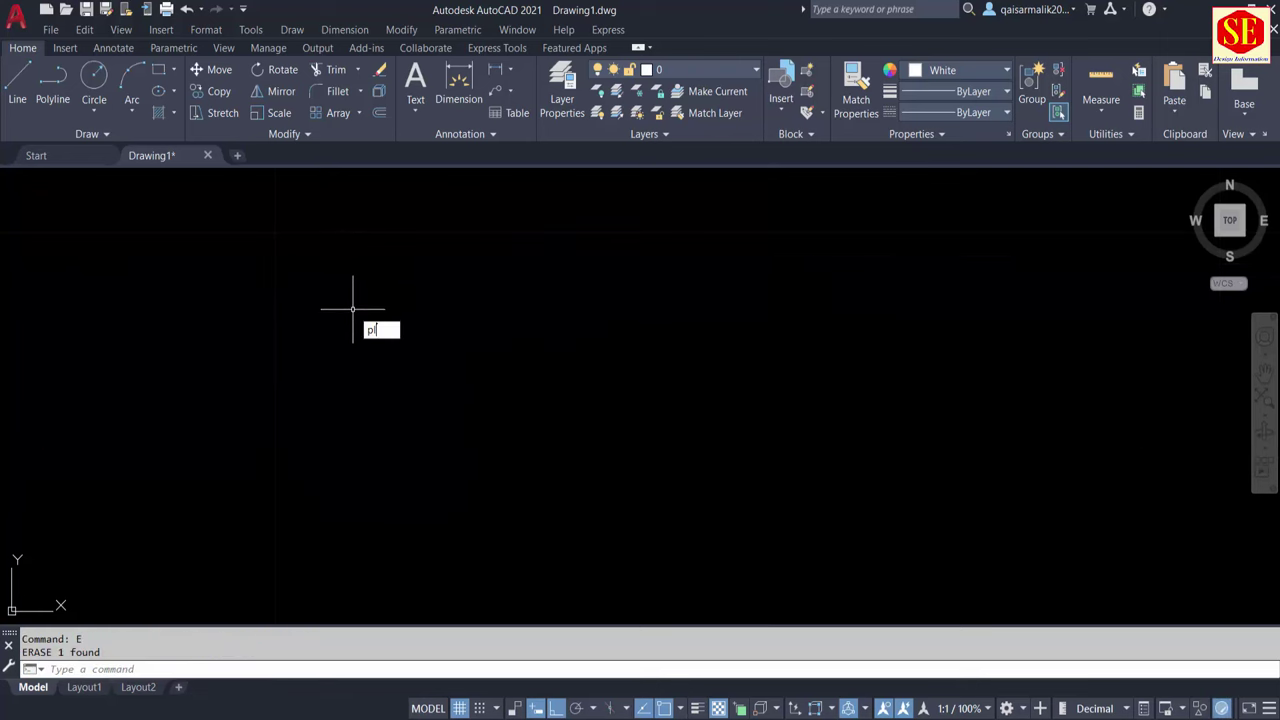
Start the 0.05-wide polyline at the left shoulder corner and, with Ortho off, run it about 15.78 to the crown
key("Return")
scroll(429, 286, "down", 3)
scroll(271, 394, "down", 2)
scroll(322, 290, "up", 2)
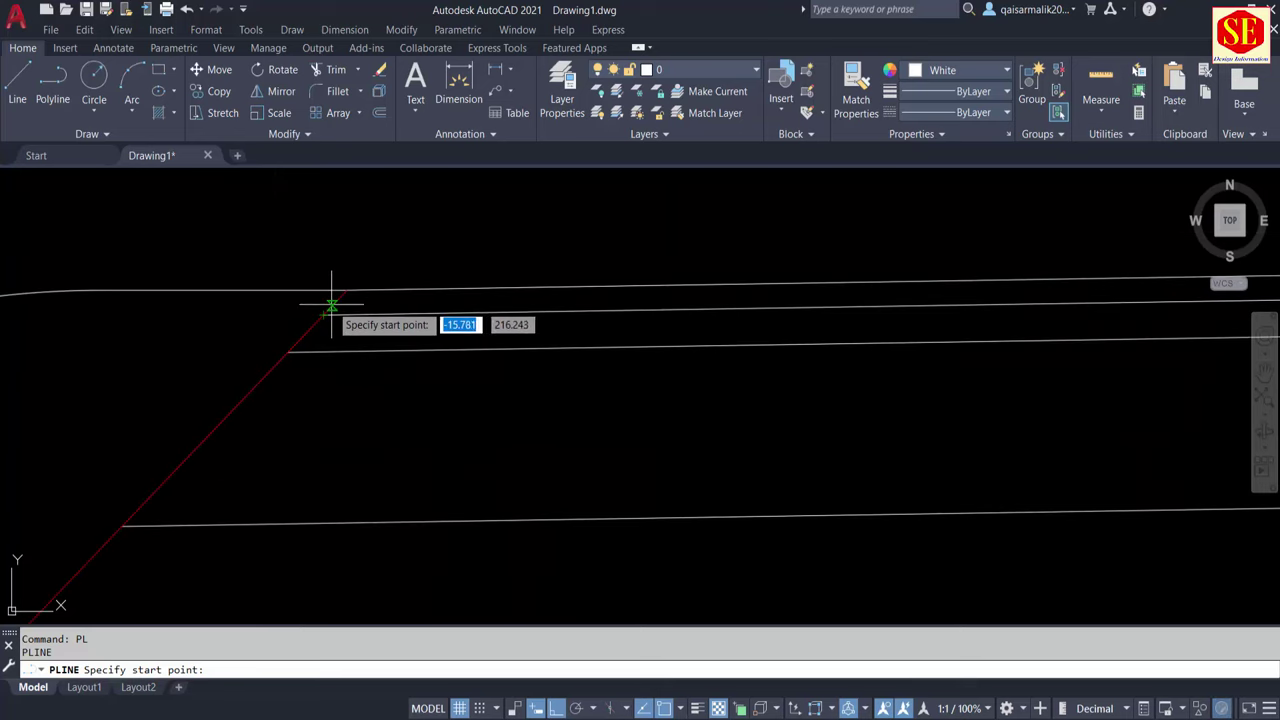
left_click(331, 302)
mouse_move(500, 296)
middle_mouse_down()
mouse_move(751, 295)
mouse_move(486, 349)
mouse_move(863, 334)
middle_mouse_up()
scroll(371, 386, "up", 2)
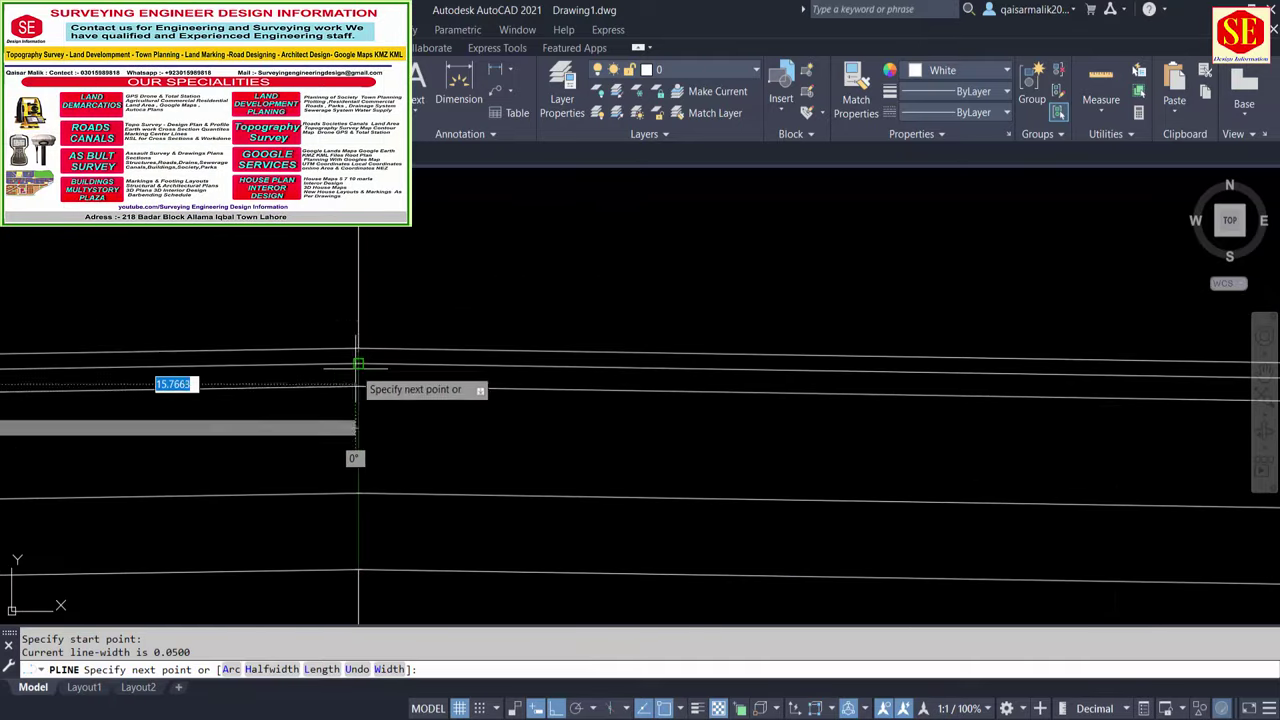
scroll(357, 363, "up", 3)
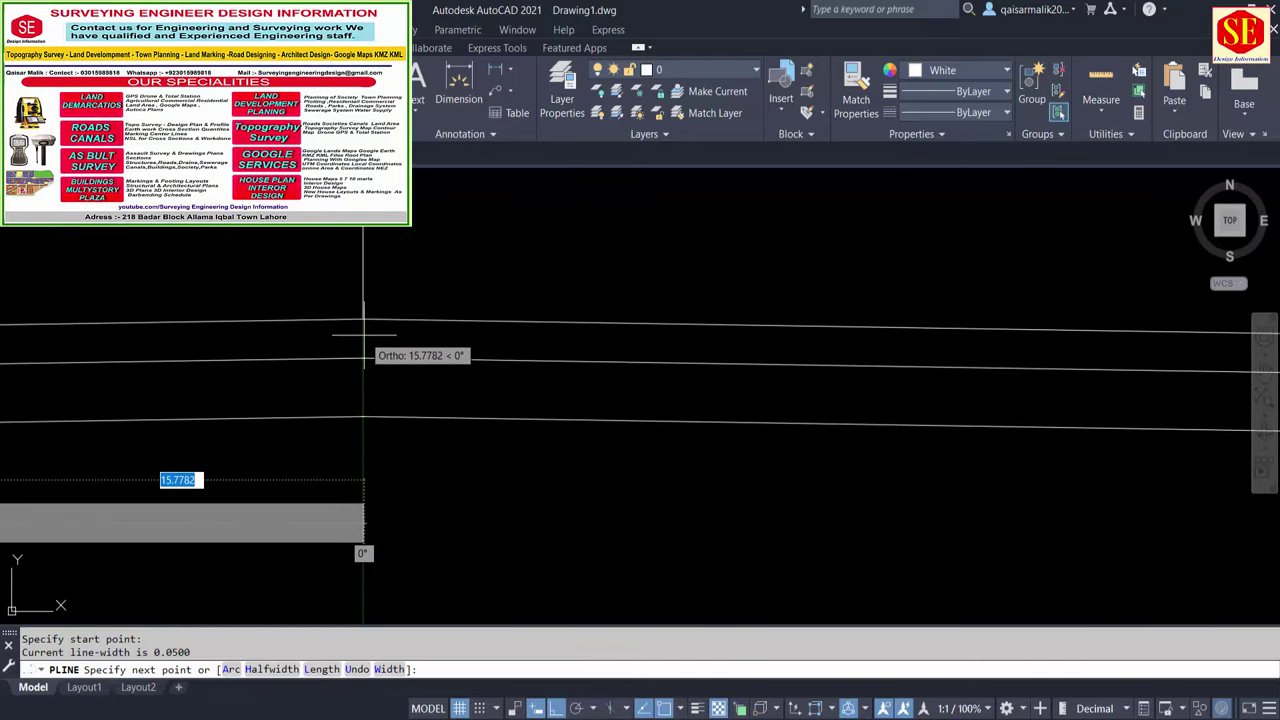
key("F8")
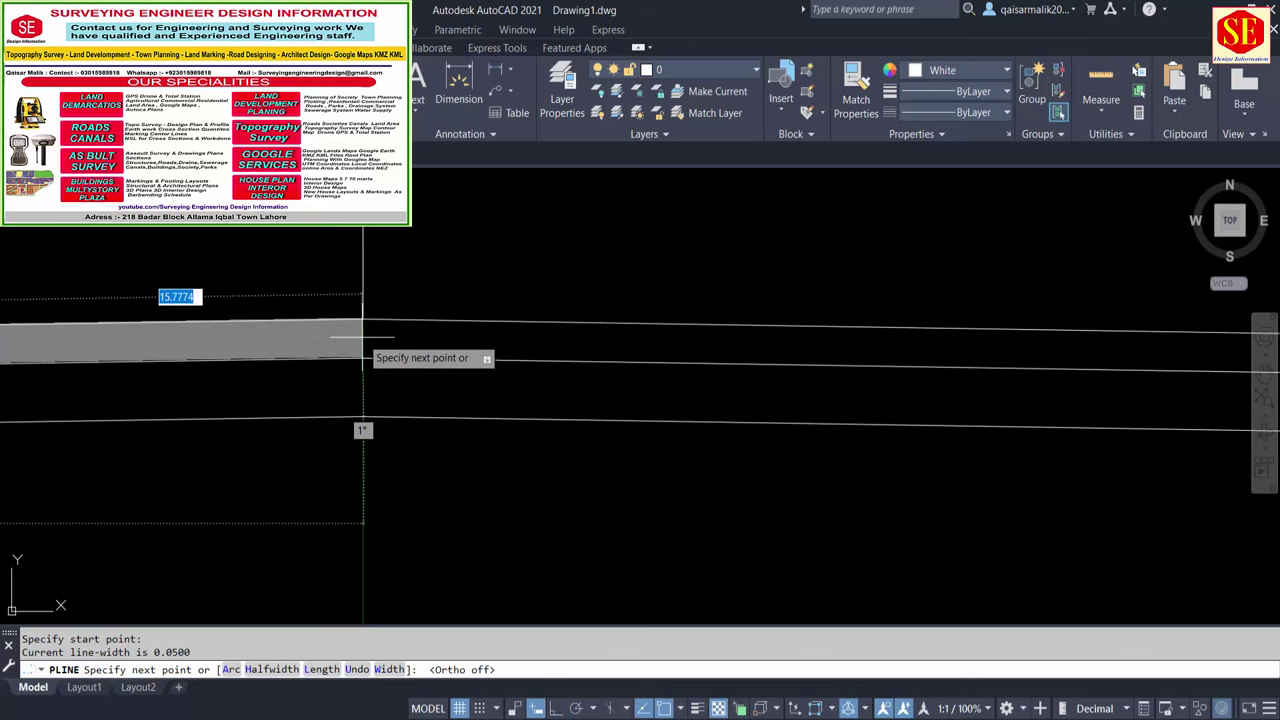
left_click(362, 337)
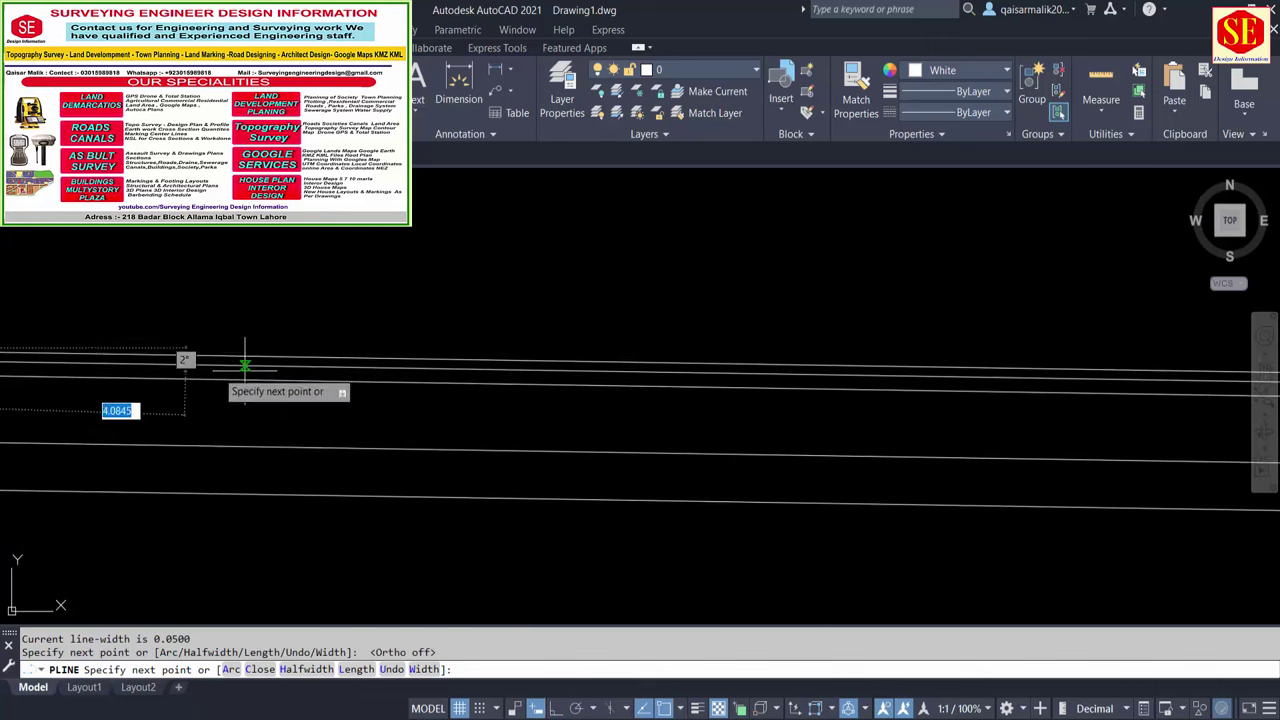
Place the last vertex and end the 0.05-wide polyline along the upper road line
left_click(908, 378)
right_click(909, 366)
left_click(952, 370)
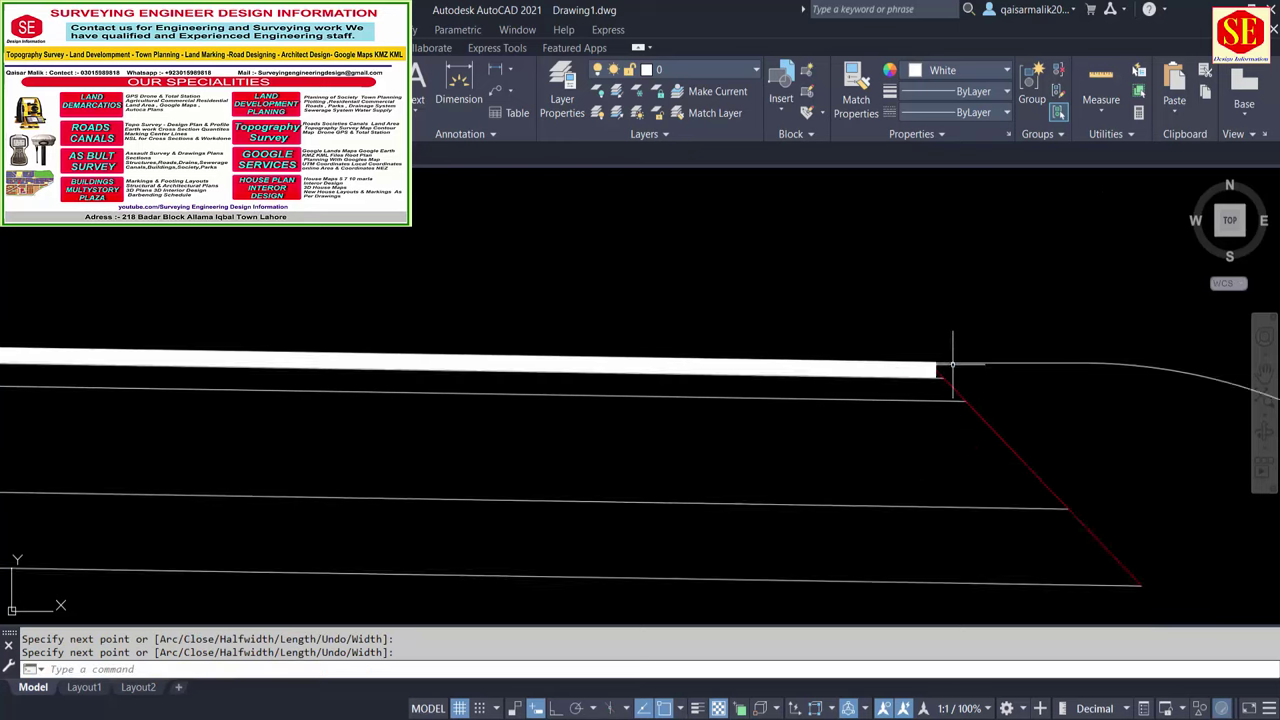
Zoom and pan out so the whole road cross-section is visible
scroll(952, 365, "down", 5)
middle_click_drag(14, 360, 691, 343)
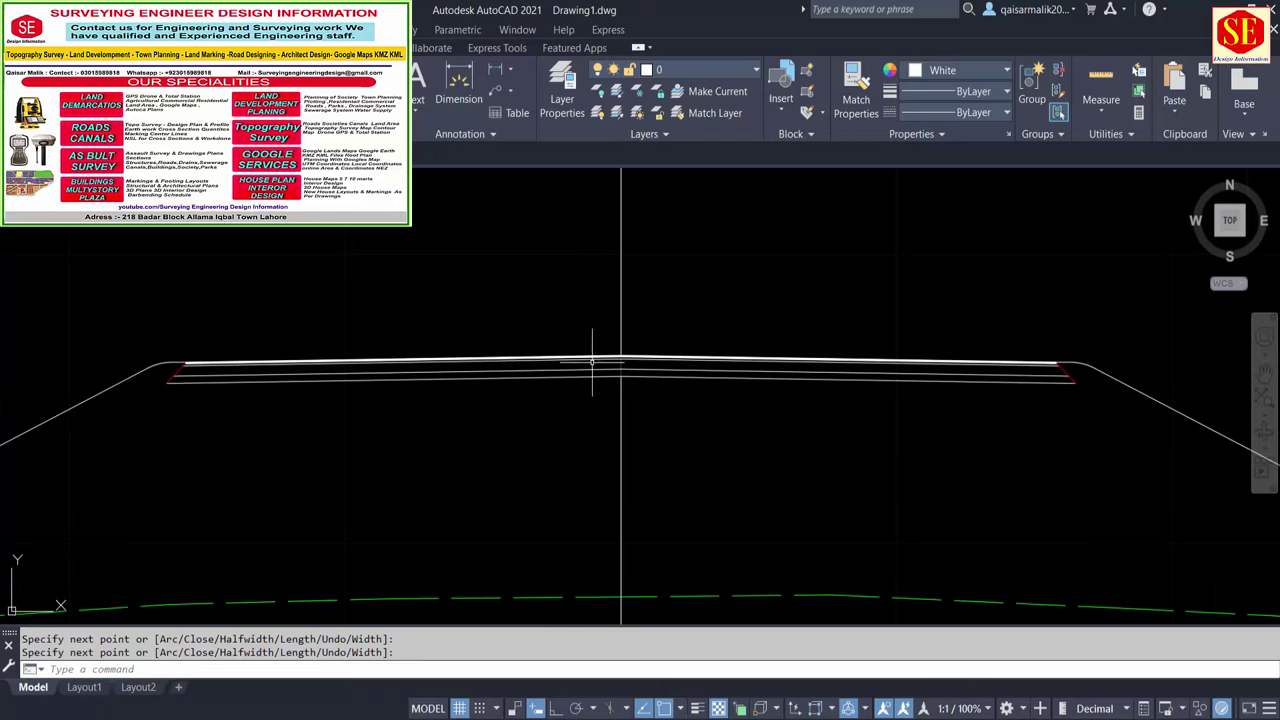
scroll(258, 376, "up", 3)
middle_click_drag(607, 360, 586, 372)
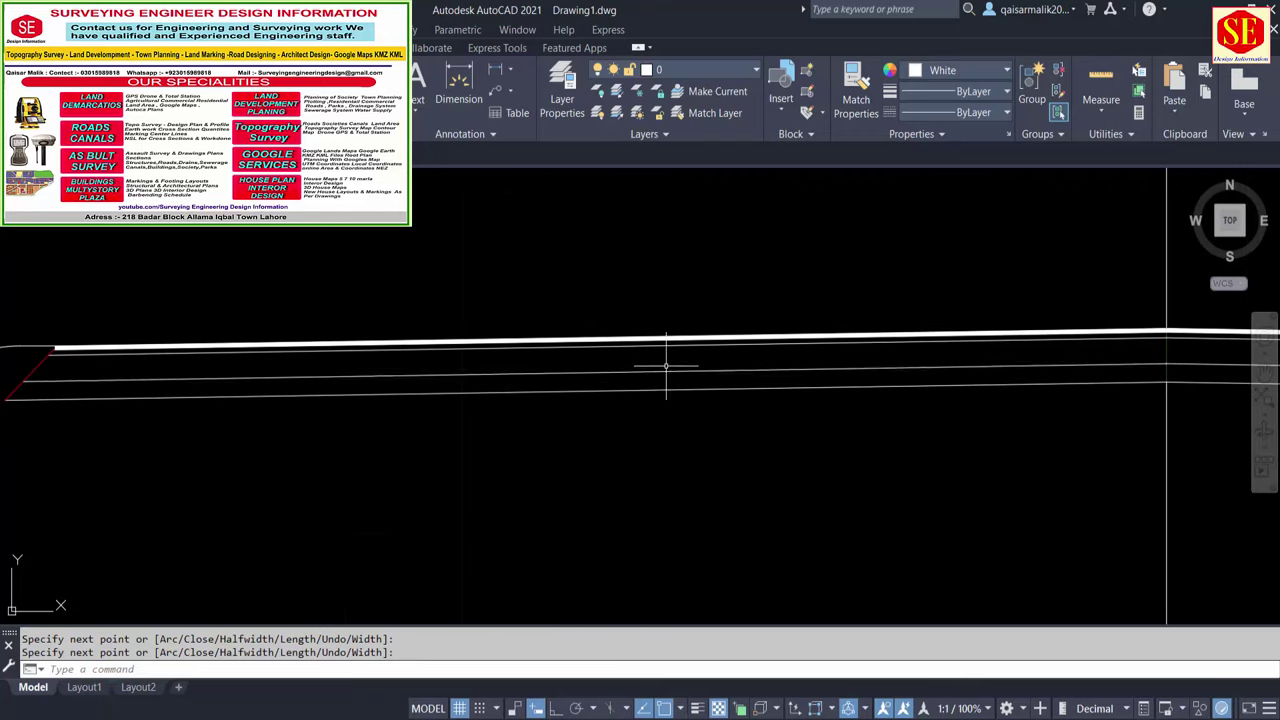
scroll(714, 449, "down", 2)
scroll(651, 449, "down", 1)
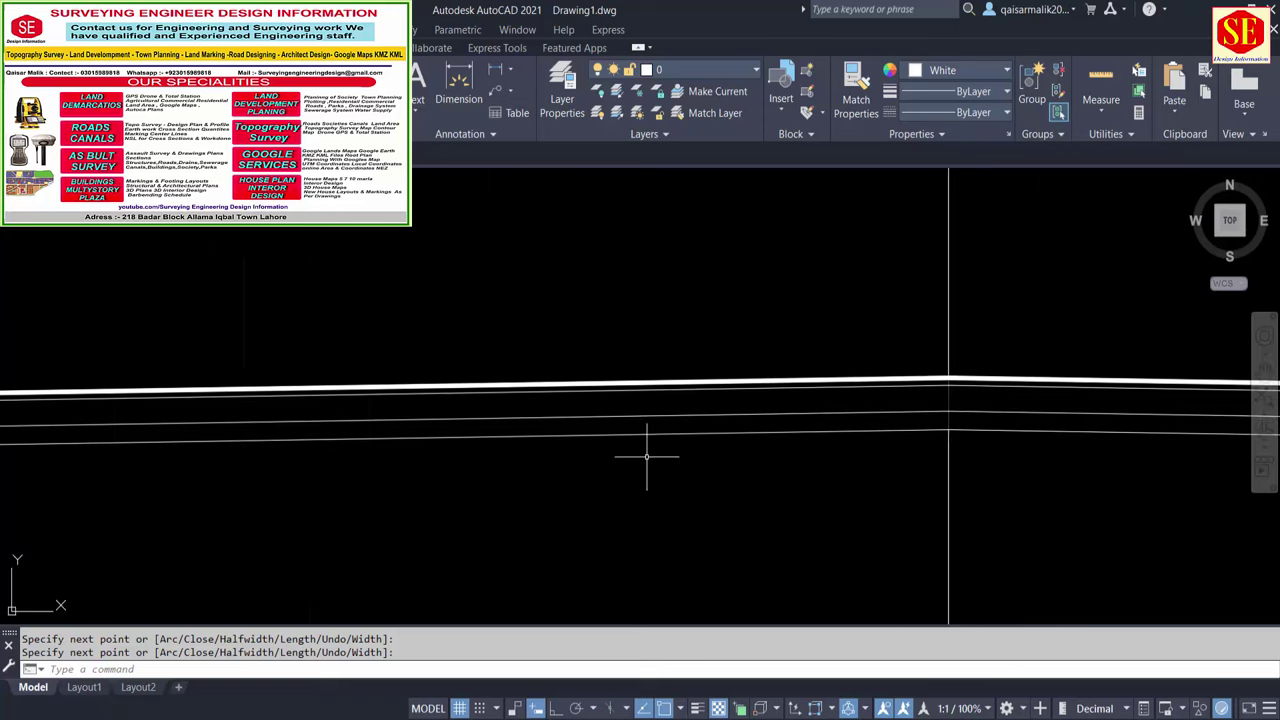
scroll(646, 455, "down", 4)
type("H")
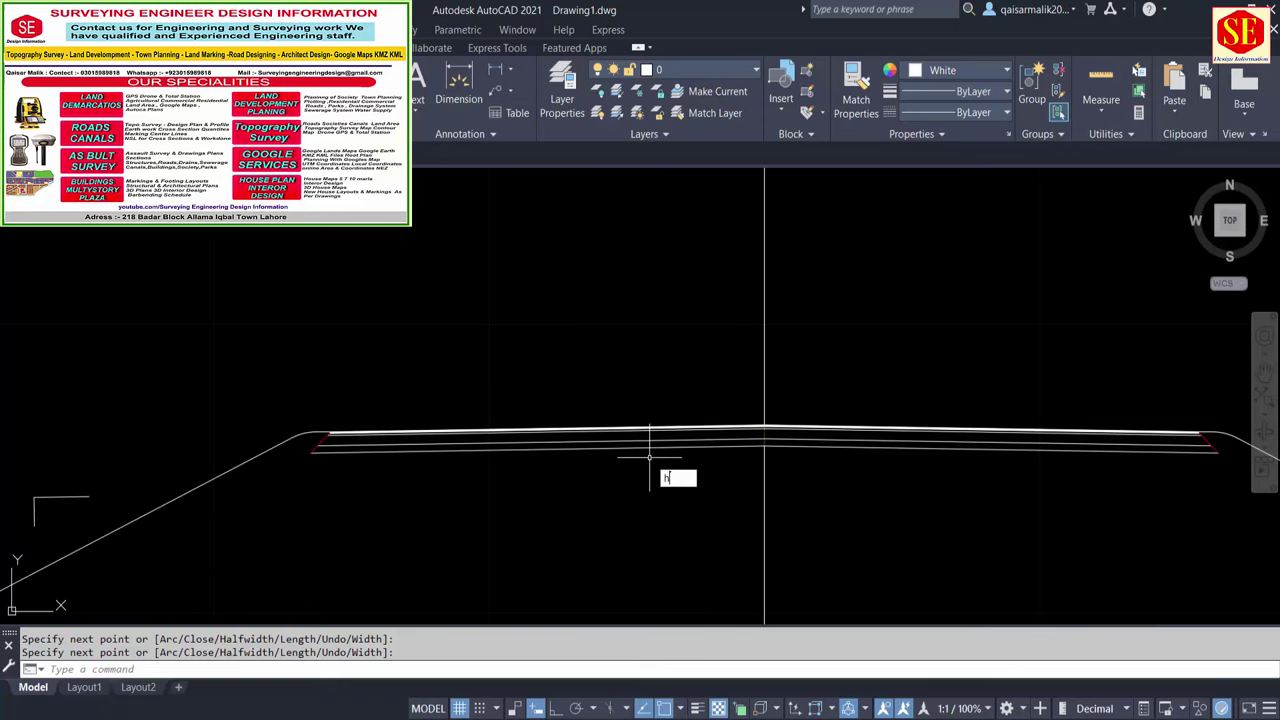
Hatch the thin band beneath the thick road line with the ANSI31 pattern
key("Return")
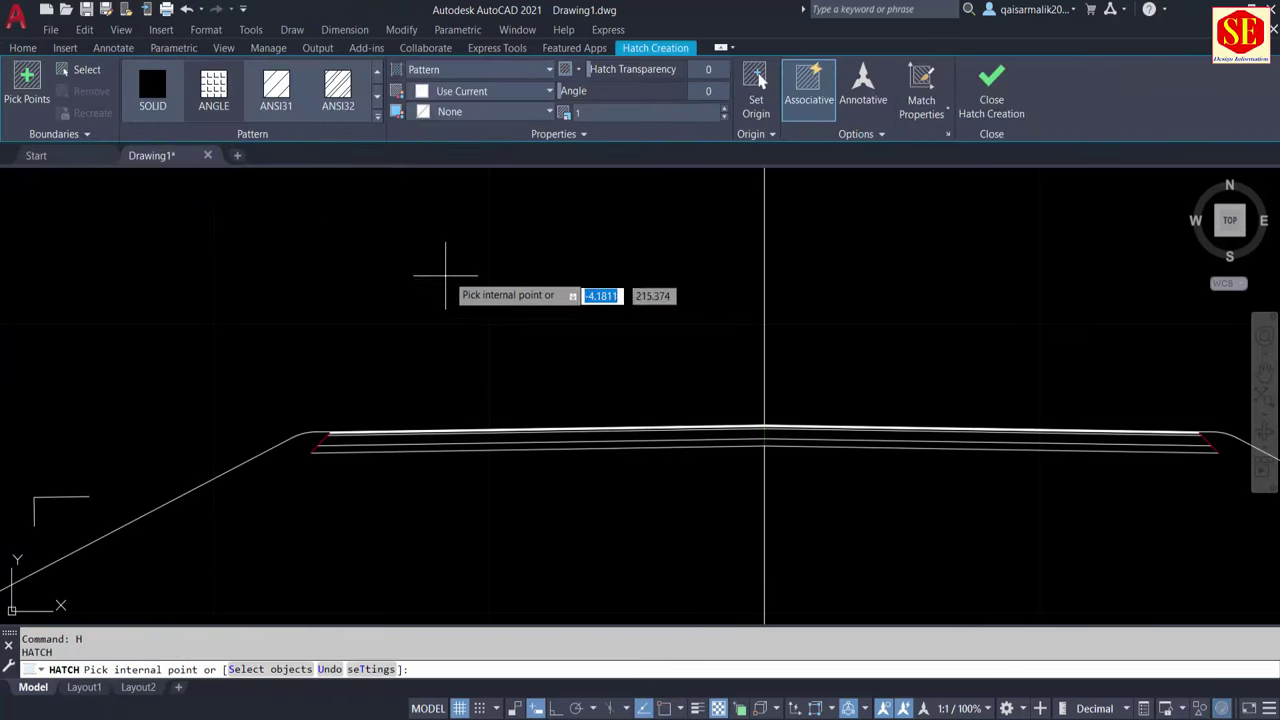
left_click(377, 116)
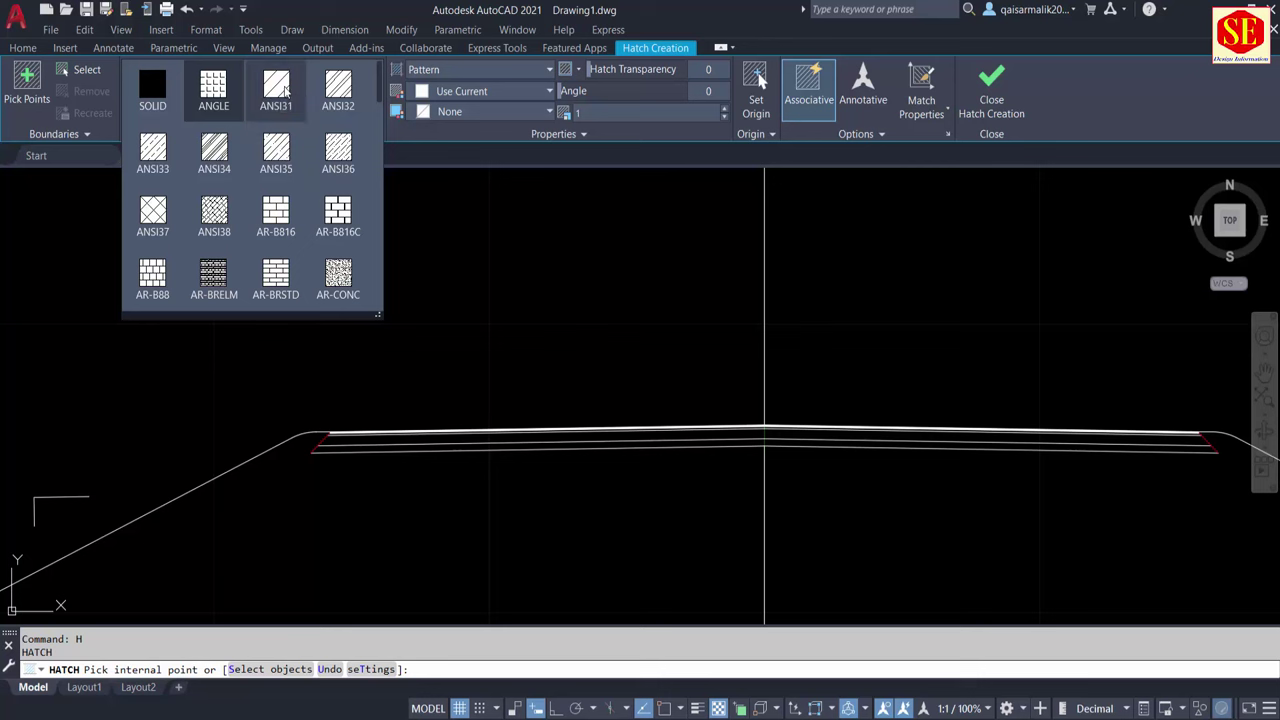
left_click(284, 91)
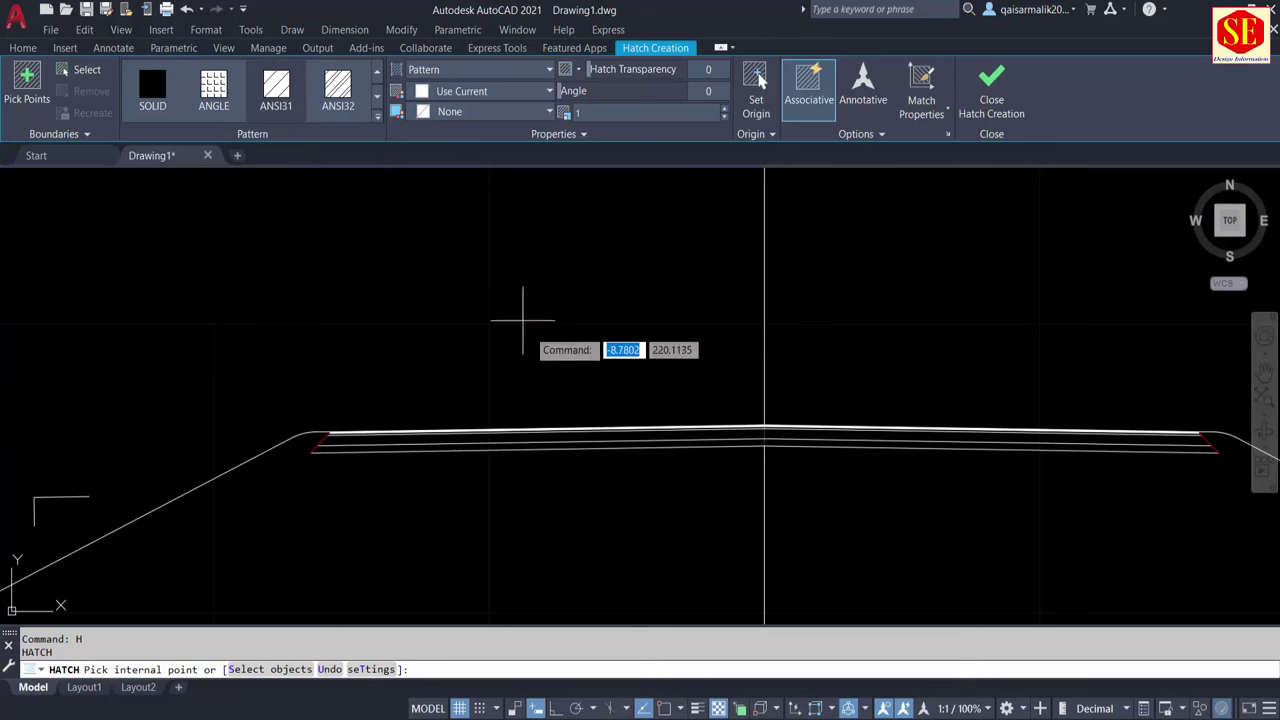
scroll(780, 432, "up", 2)
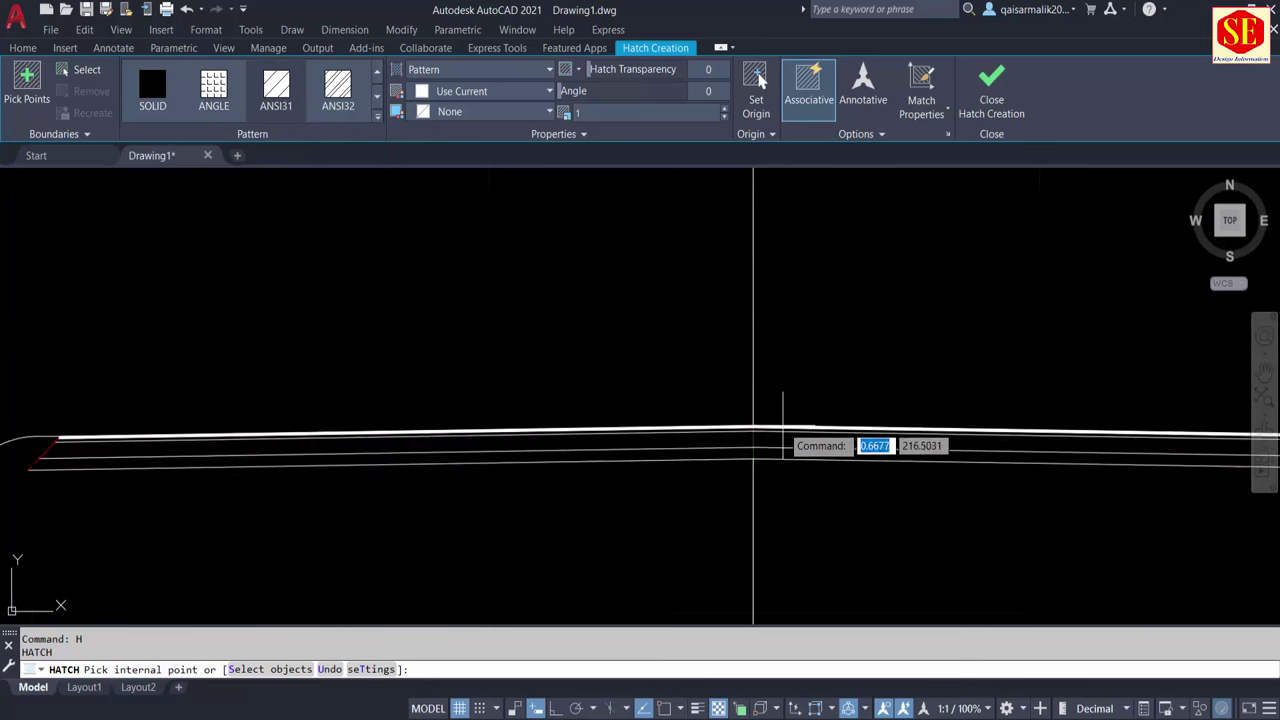
scroll(775, 435, "up", 2)
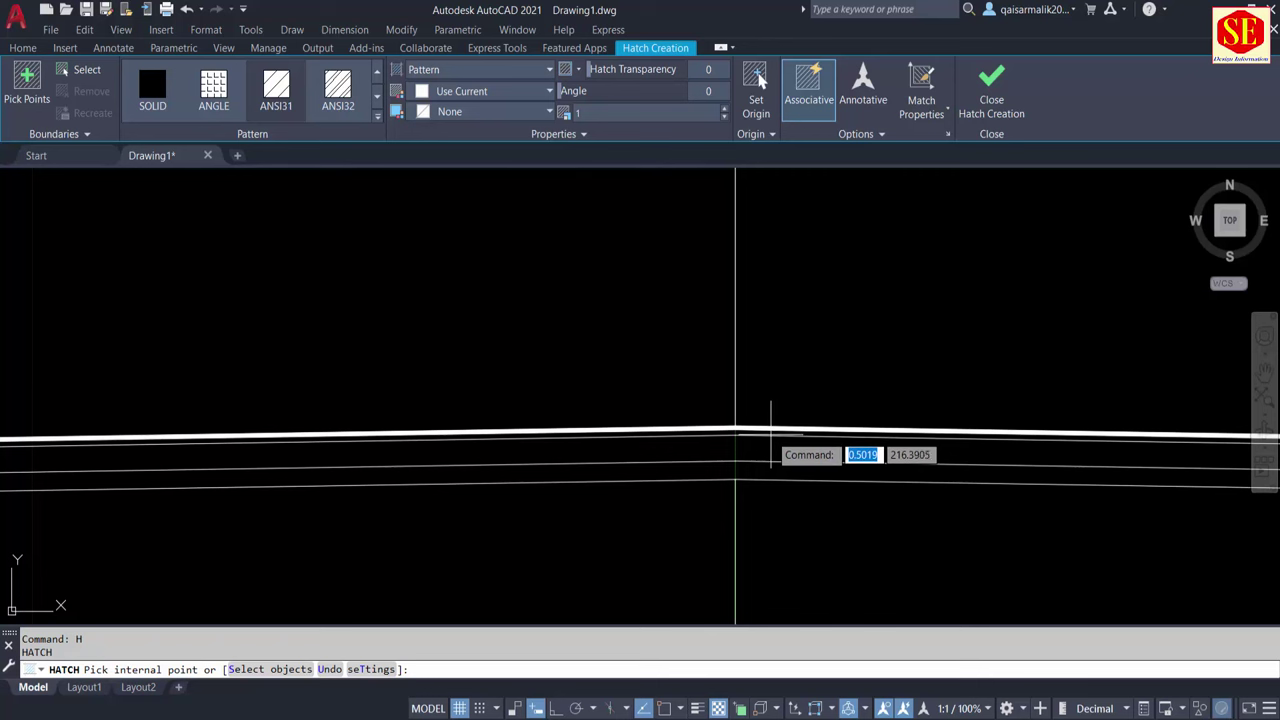
left_click(771, 433)
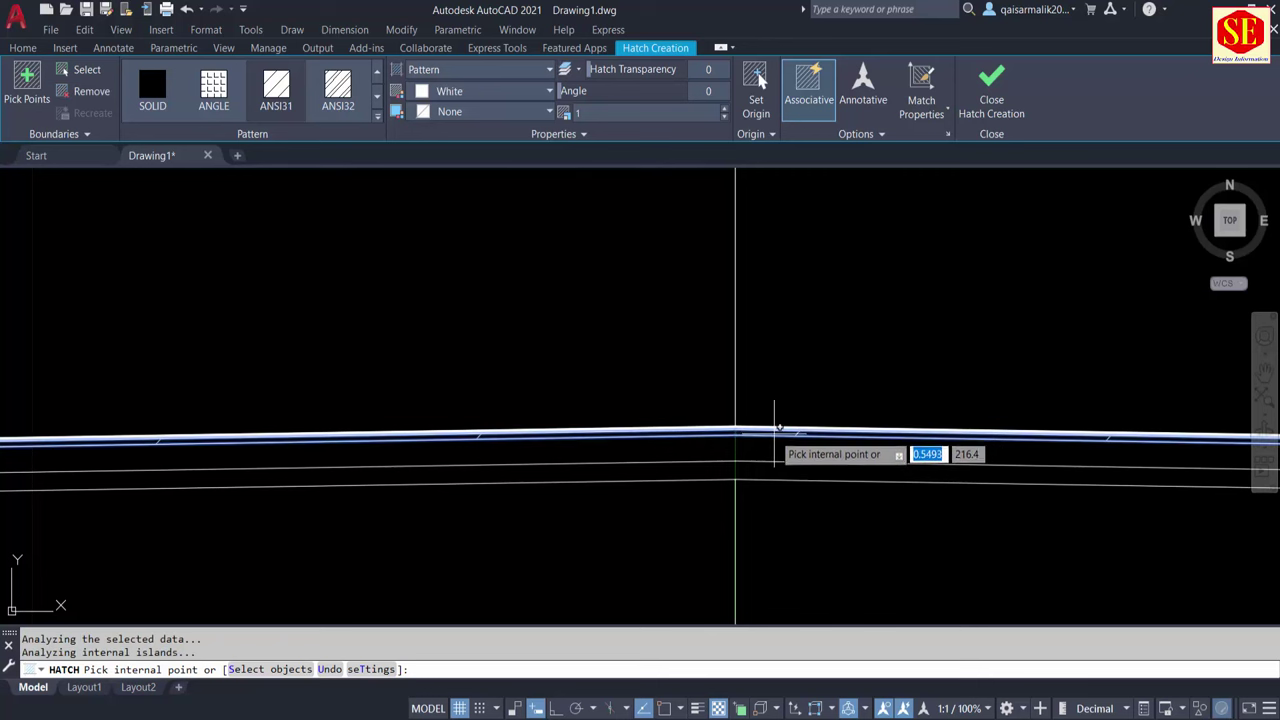
right_click(774, 433)
left_click(790, 443)
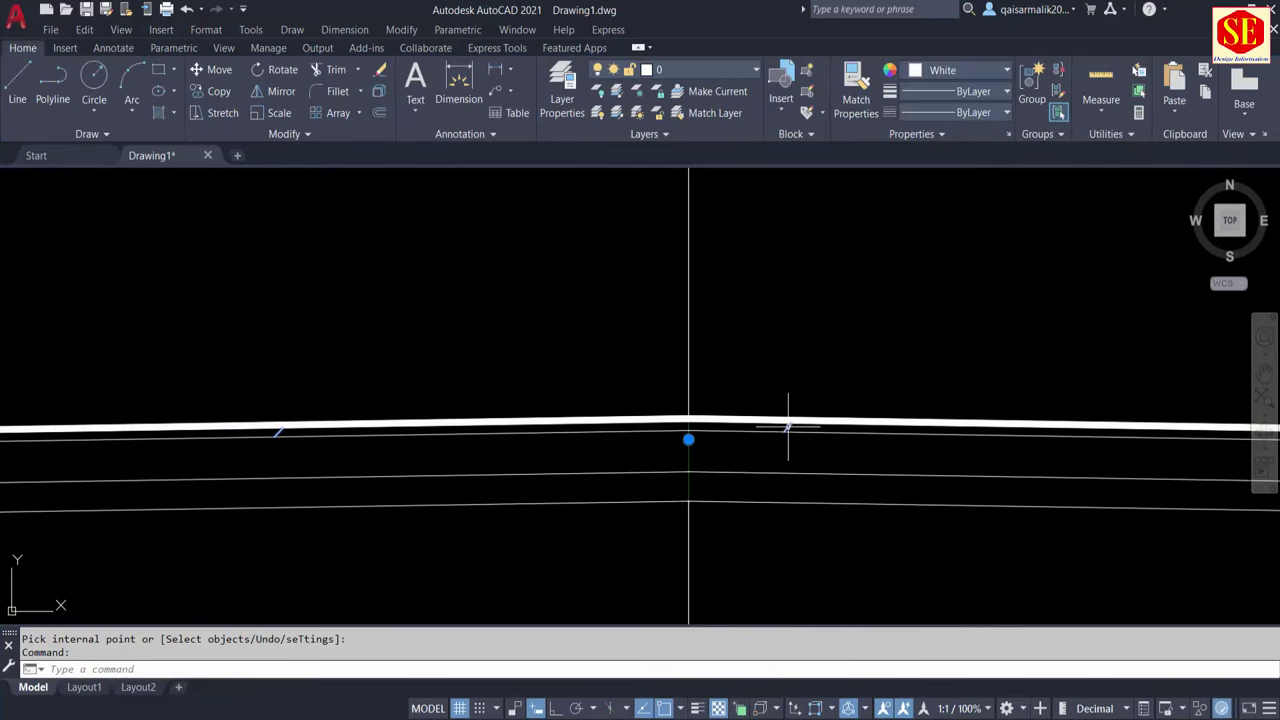
Set the new ANSI31 hatch's pattern scale to 0.025
left_click(788, 426)
scroll(788, 426, "down", 2)
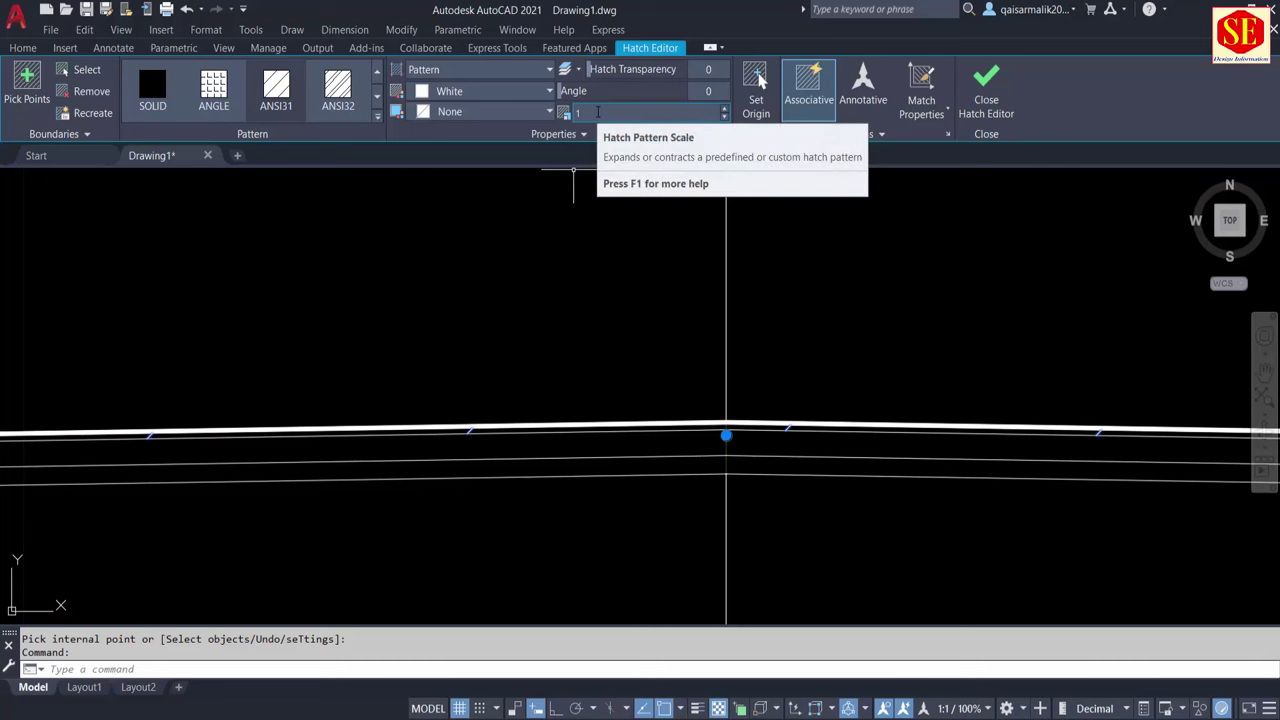
left_click(598, 112)
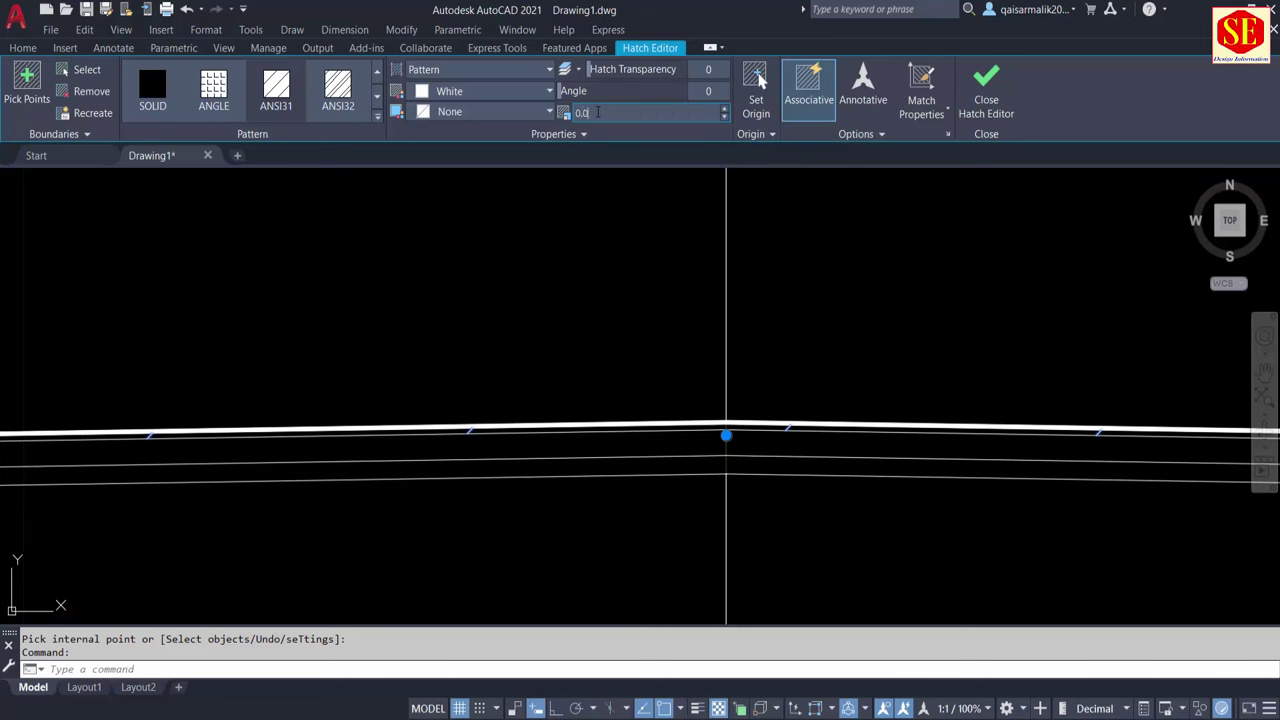
type("25")
key("Return")
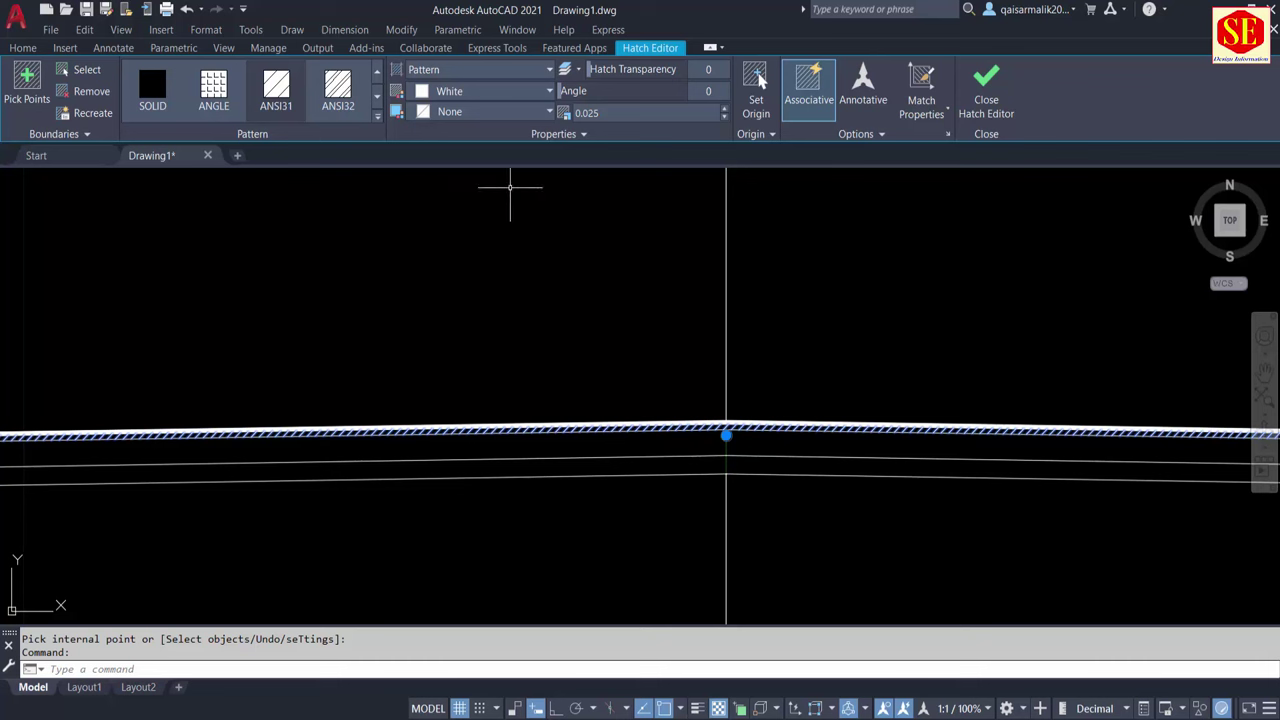
Set the road-layer hatch colour to White
key("Escape")
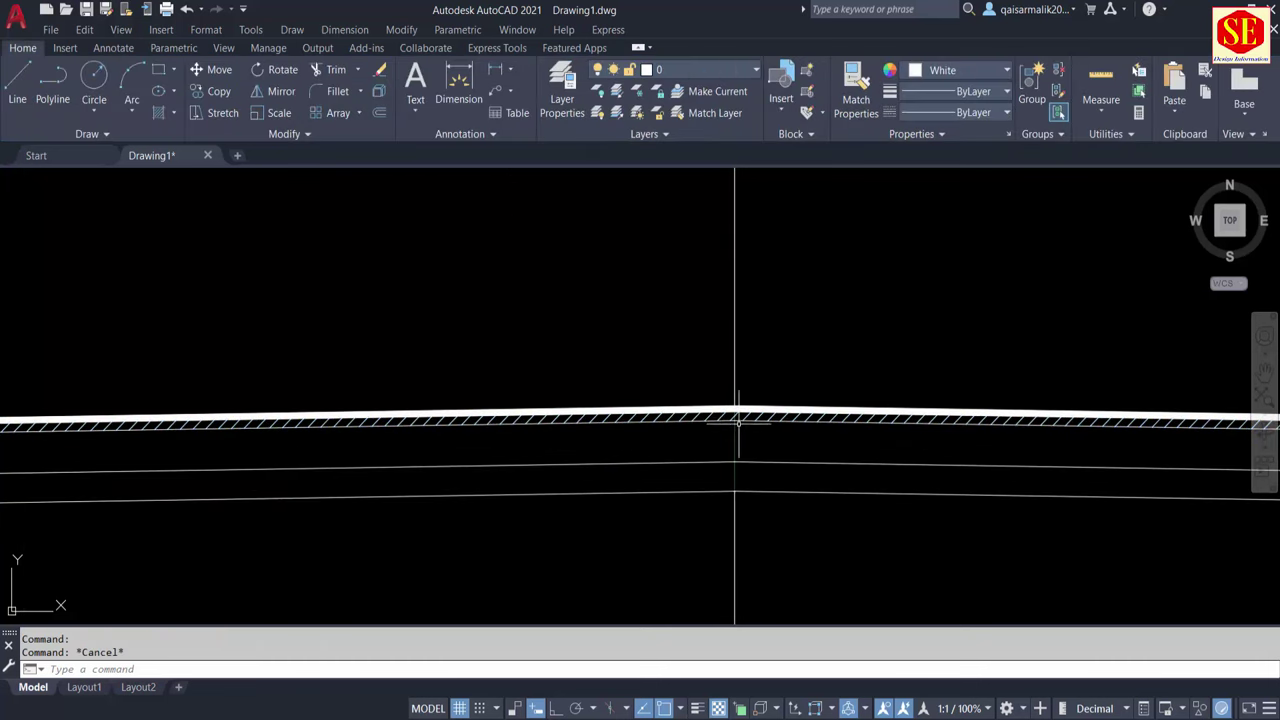
left_click(757, 418)
left_click(979, 70)
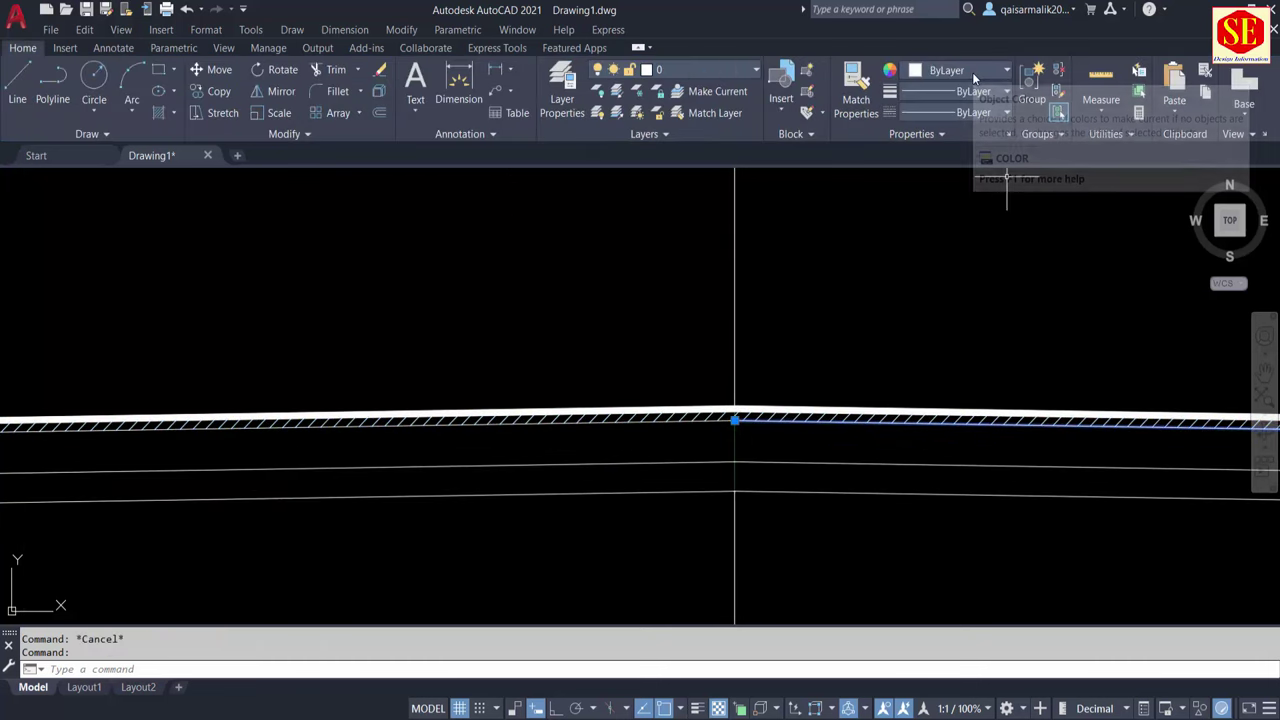
left_click(1000, 172)
Keep the hatch background colour as none and close the Hatch Editor
scroll(795, 420, "up", 5)
left_click(795, 405)
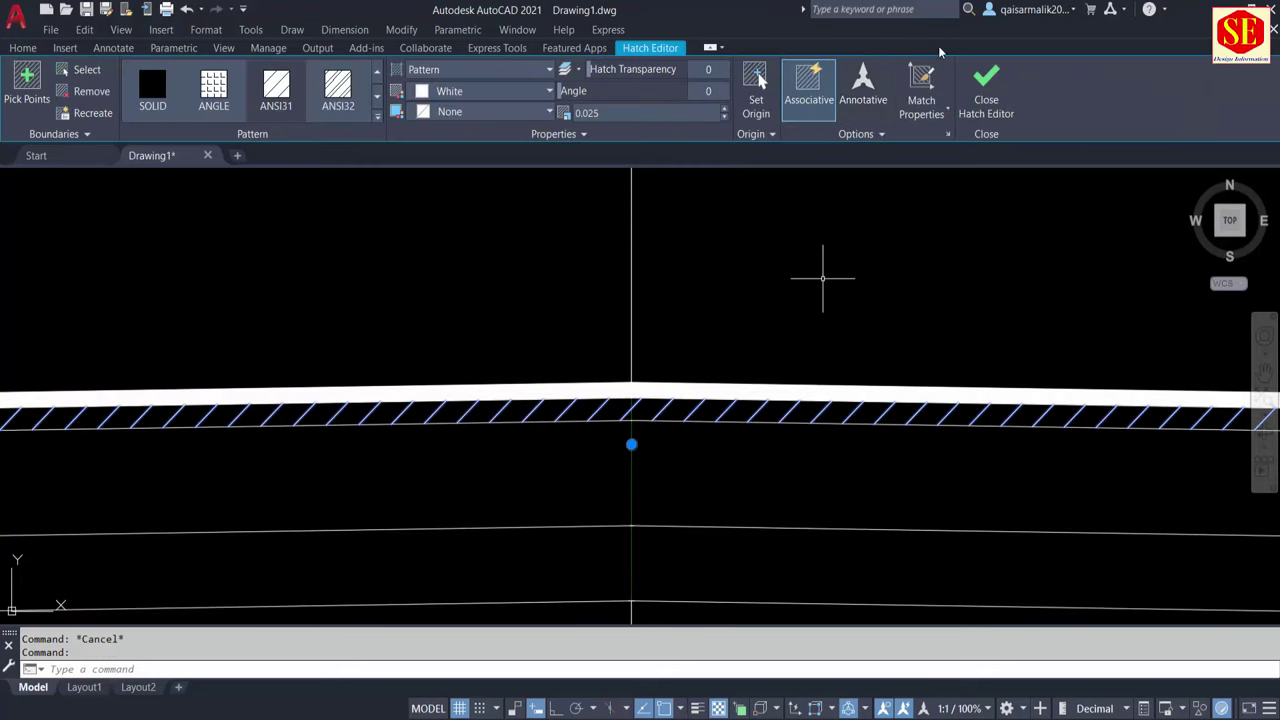
left_click(455, 113)
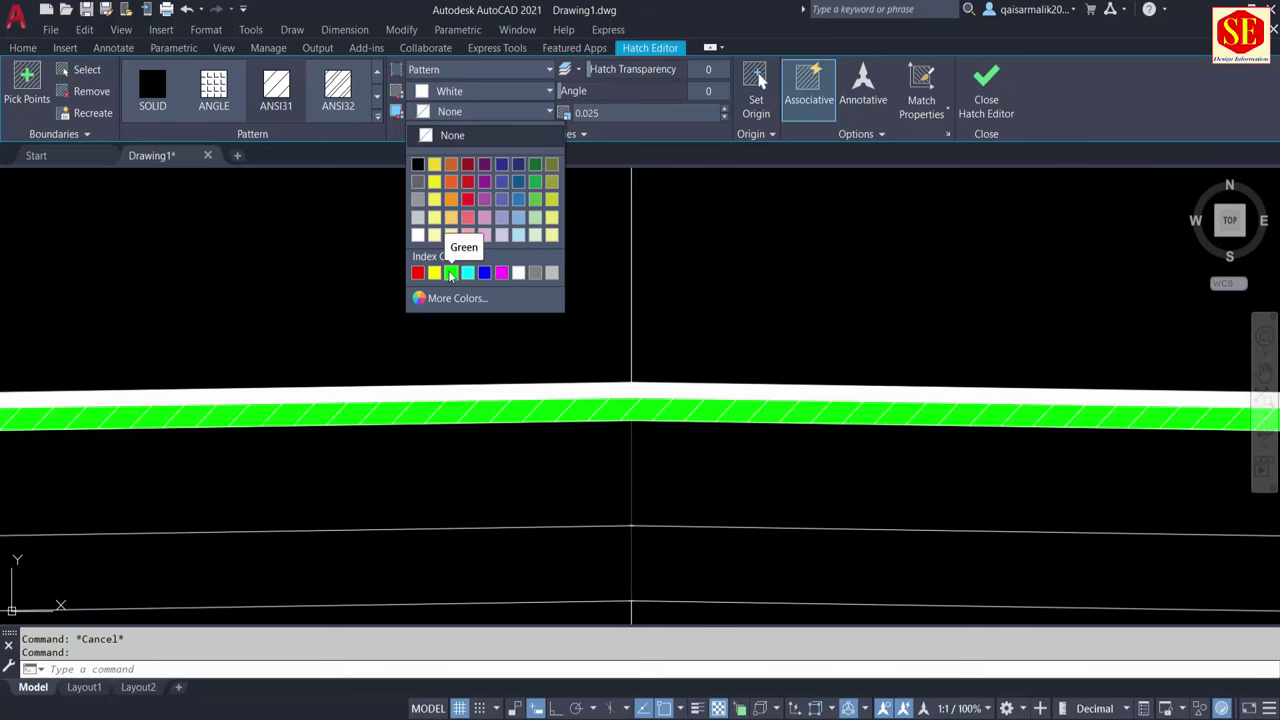
left_click(847, 413)
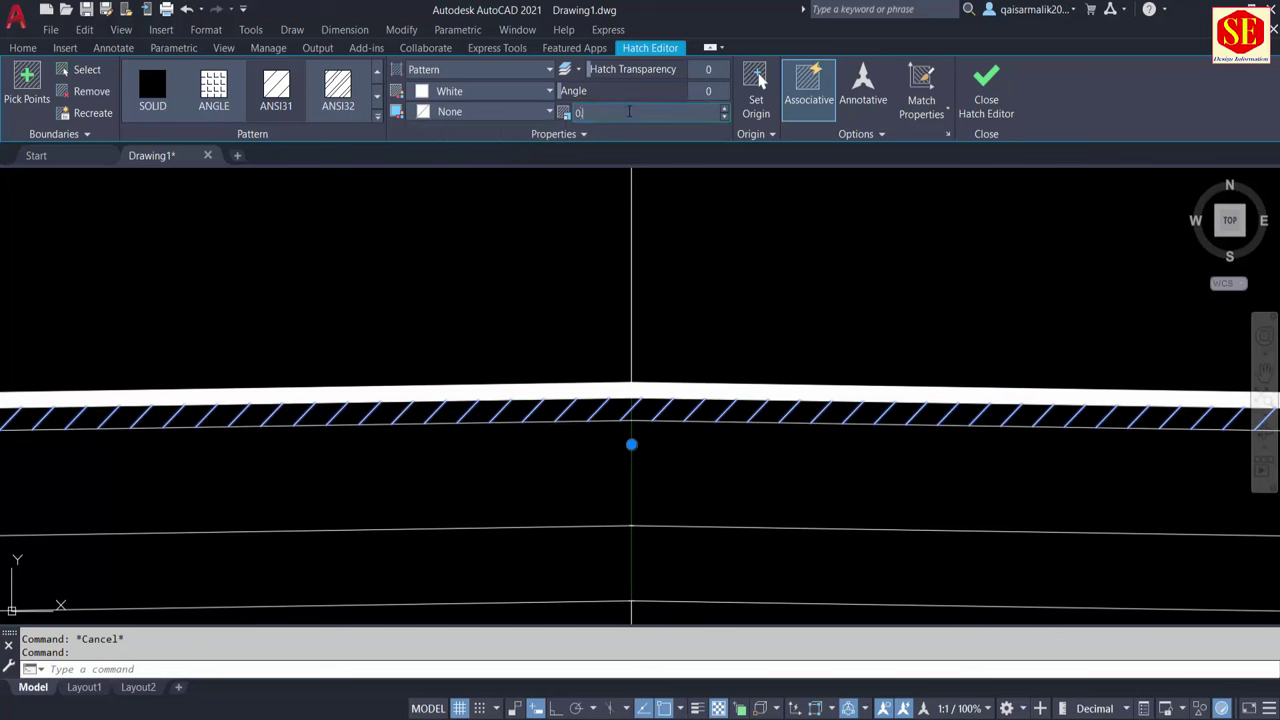
type(".015")
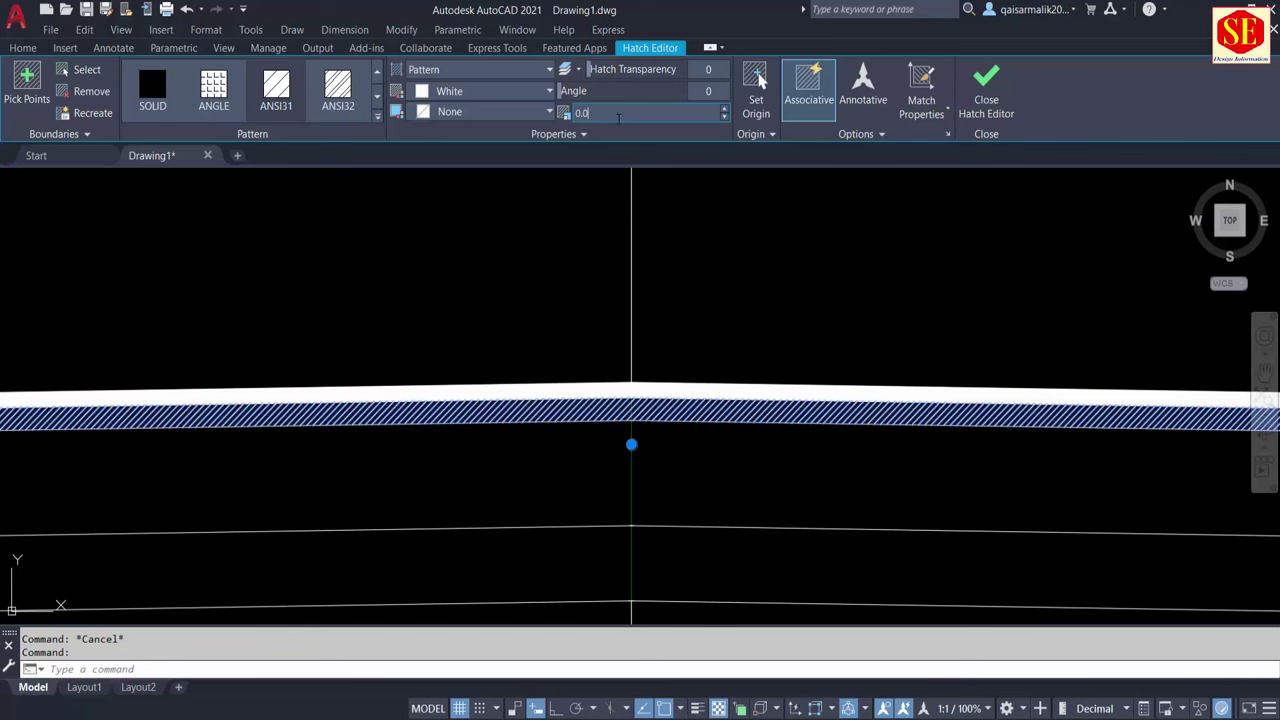
key("Escape")
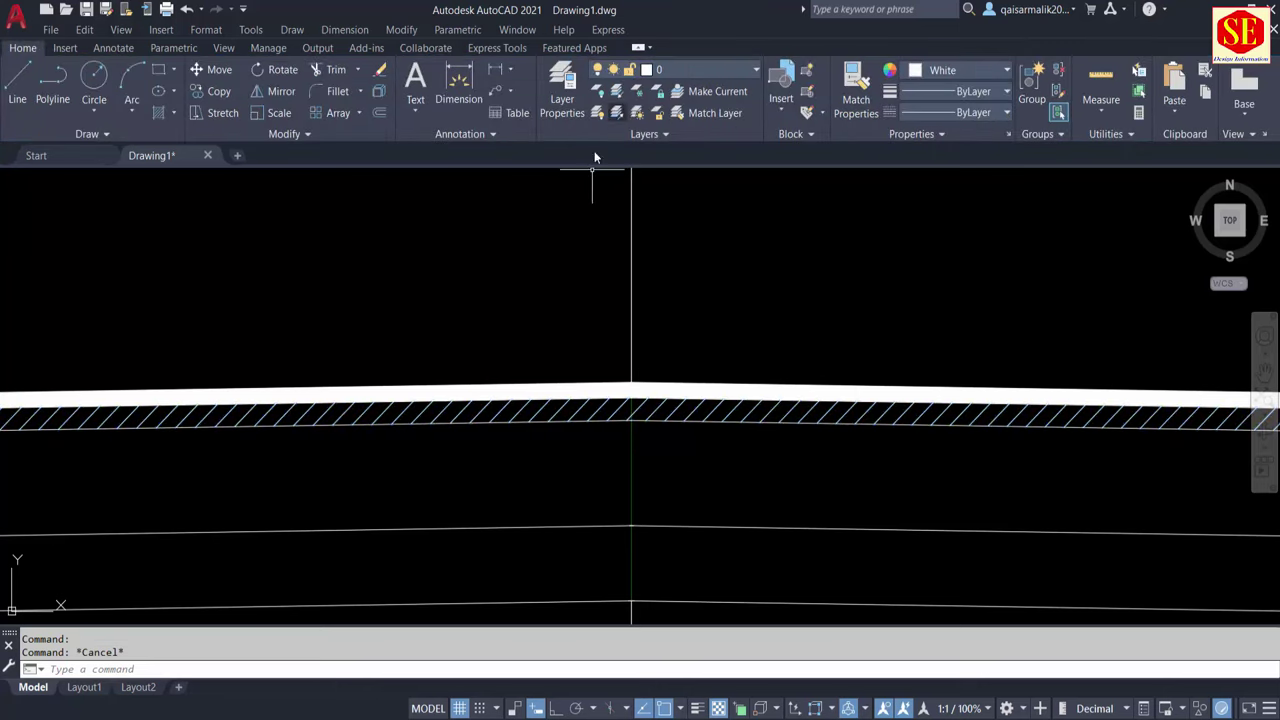
scroll(663, 214, "down", 2)
scroll(678, 270, "down", 2)
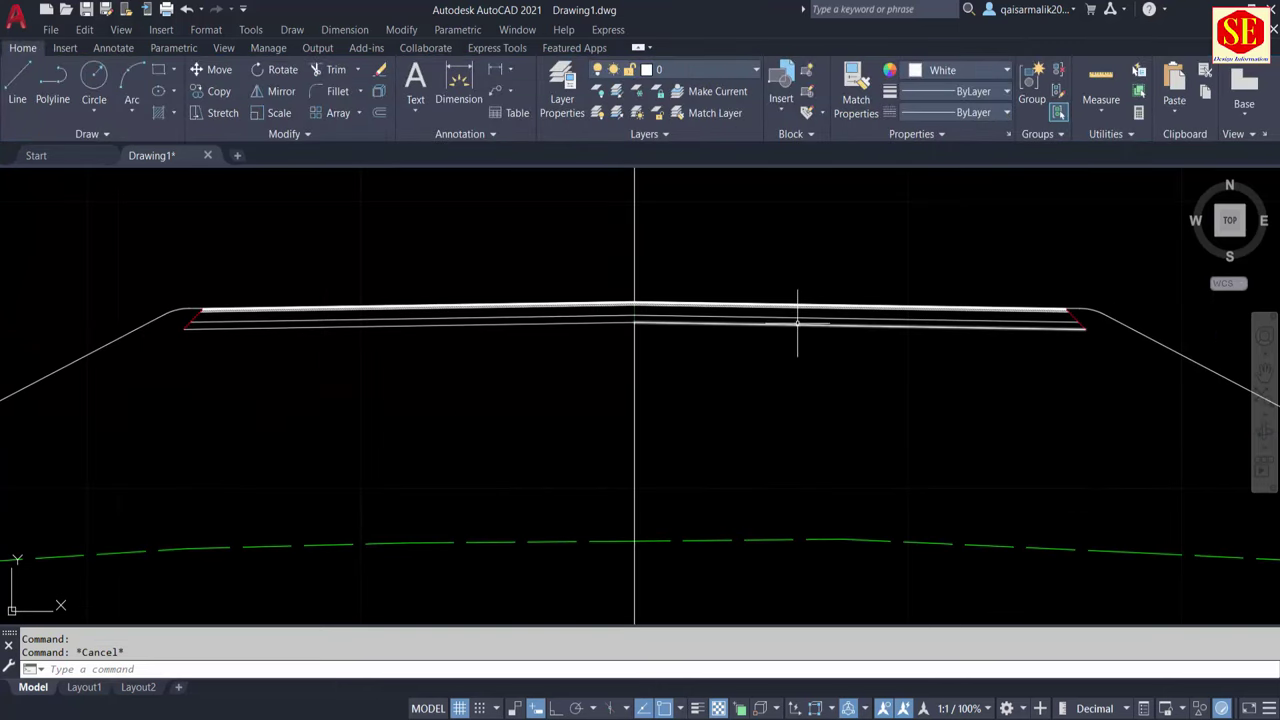
Start a new hatch with the H command and choose the GRAVEL pattern
scroll(850, 315, "up", 2)
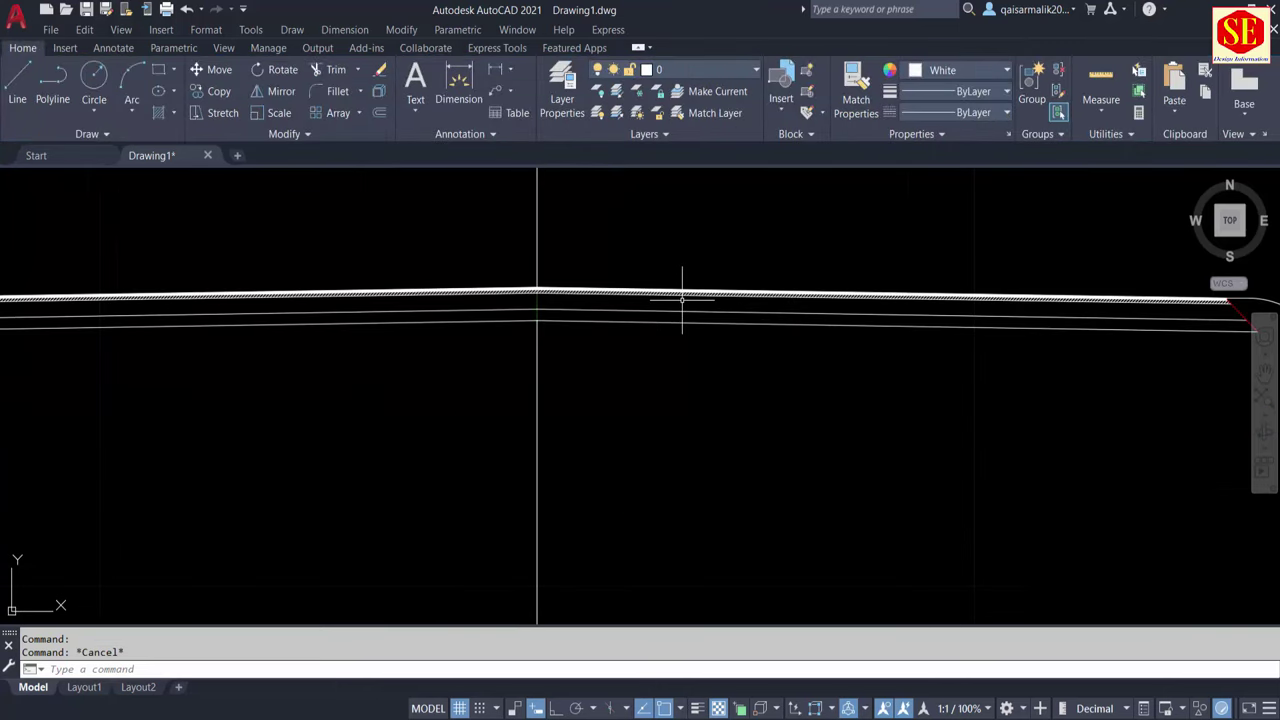
type("H")
key("Return")
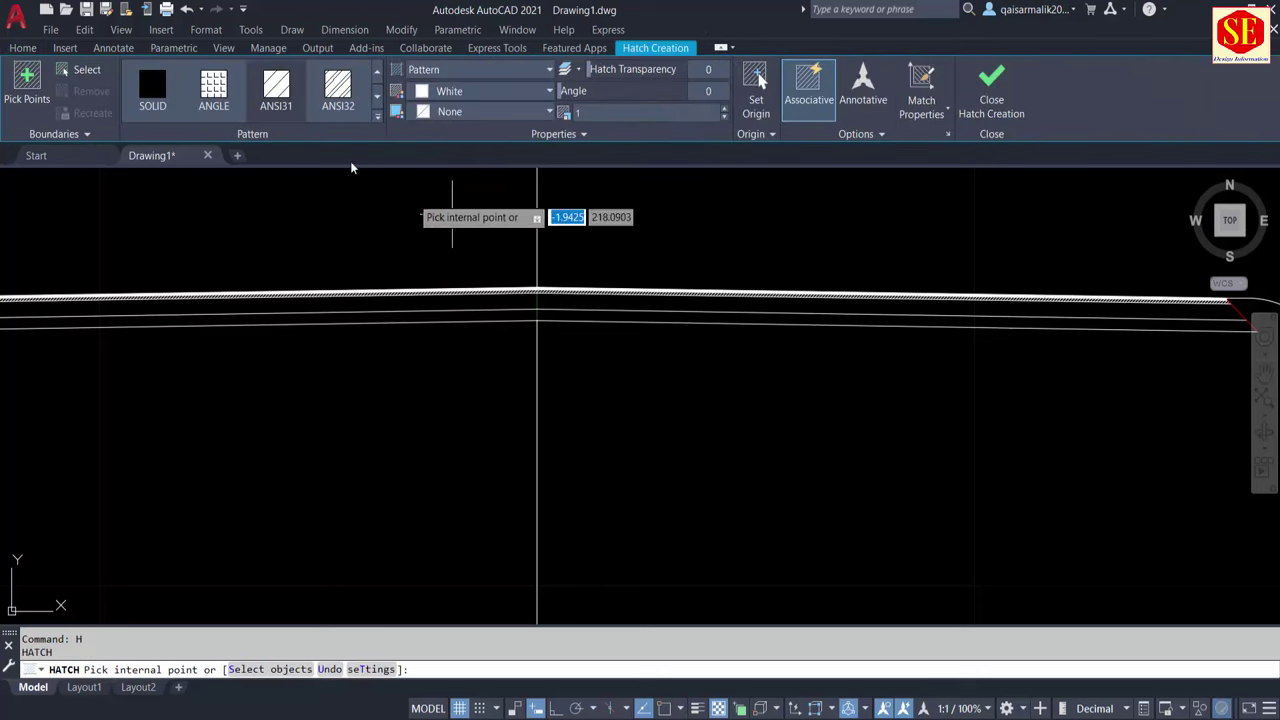
left_click(378, 117)
scroll(330, 220, "down", 1)
scroll(324, 235, "down", 1)
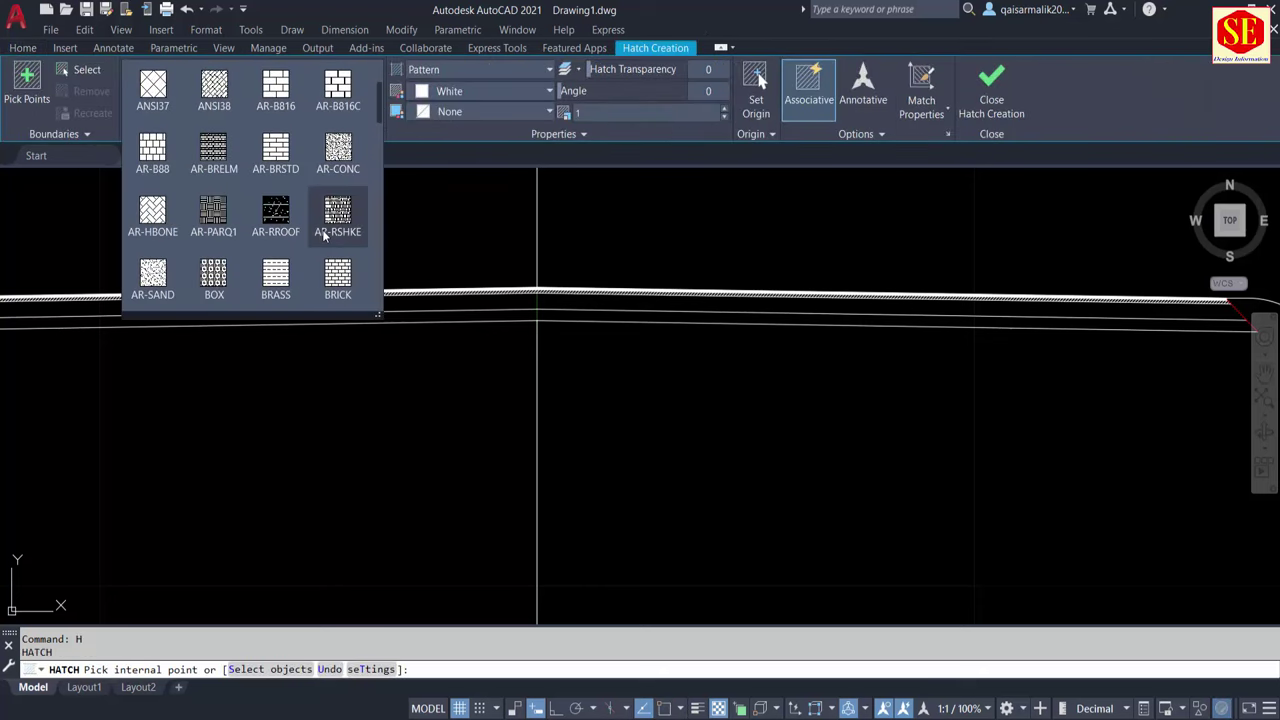
scroll(324, 235, "down", 1)
scroll(324, 235, "down", 1)
scroll(324, 235, "down", 1)
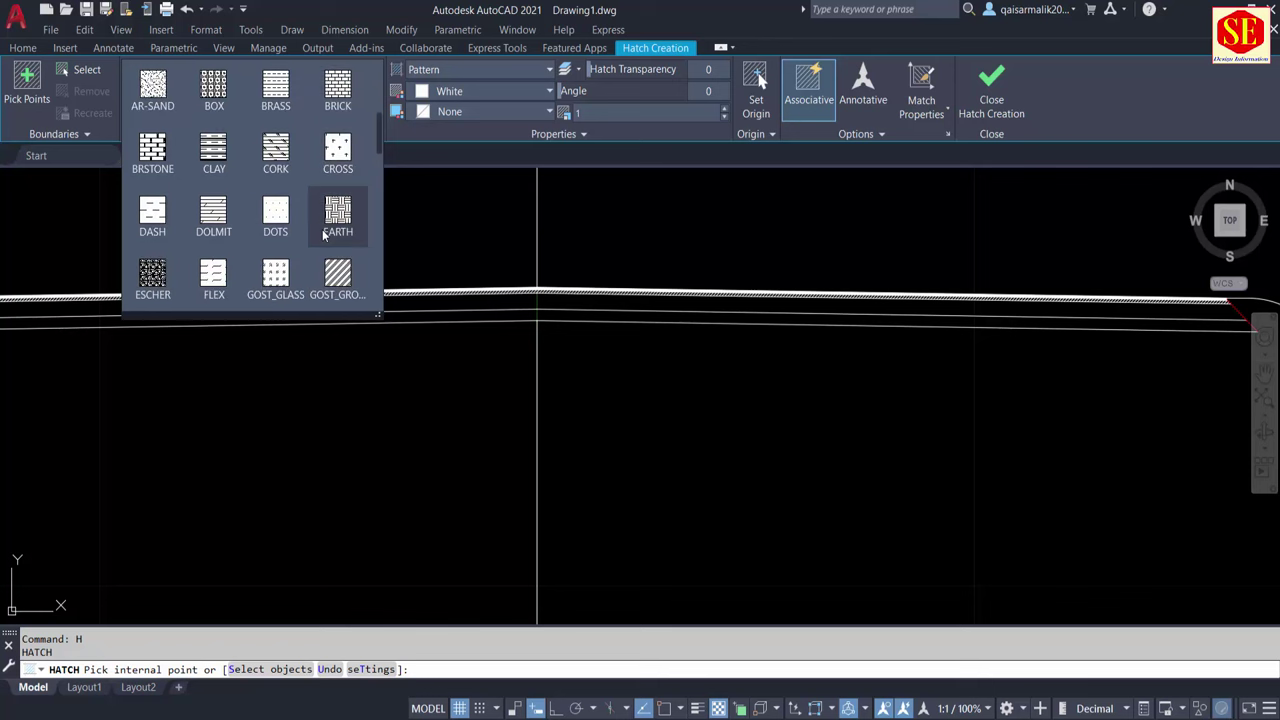
scroll(323, 234, "down", 2)
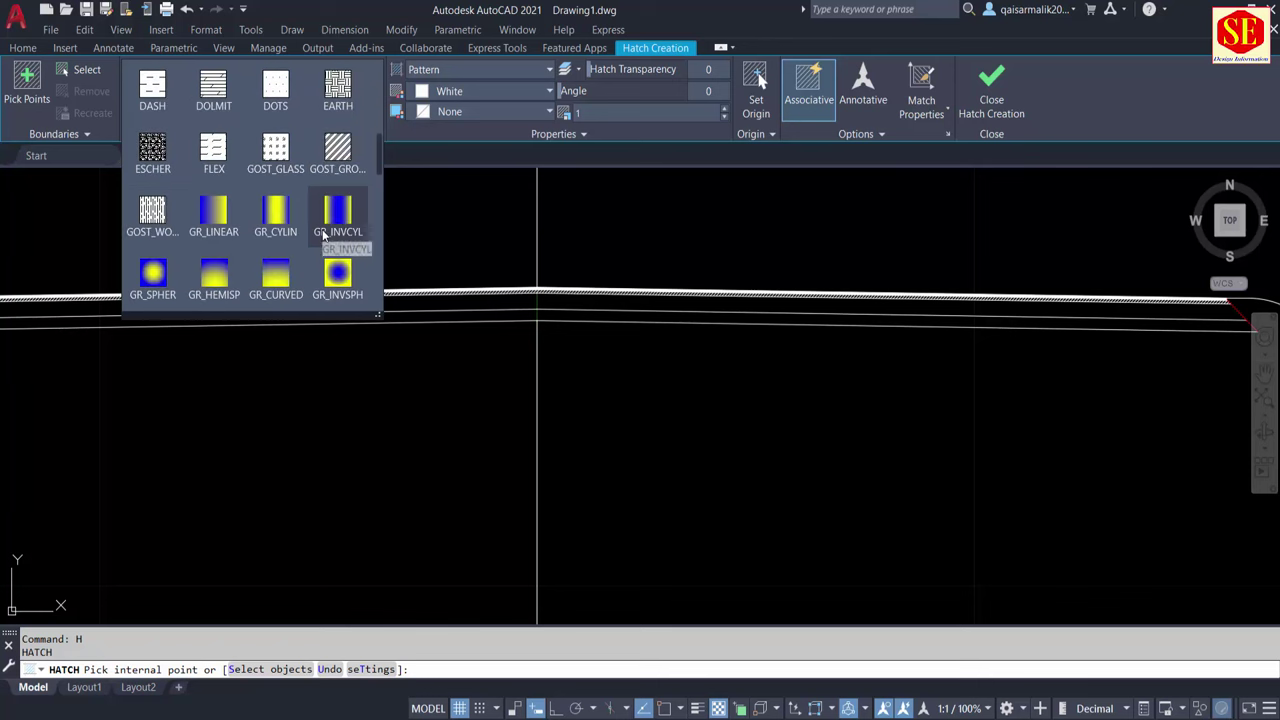
scroll(323, 234, "down", 2)
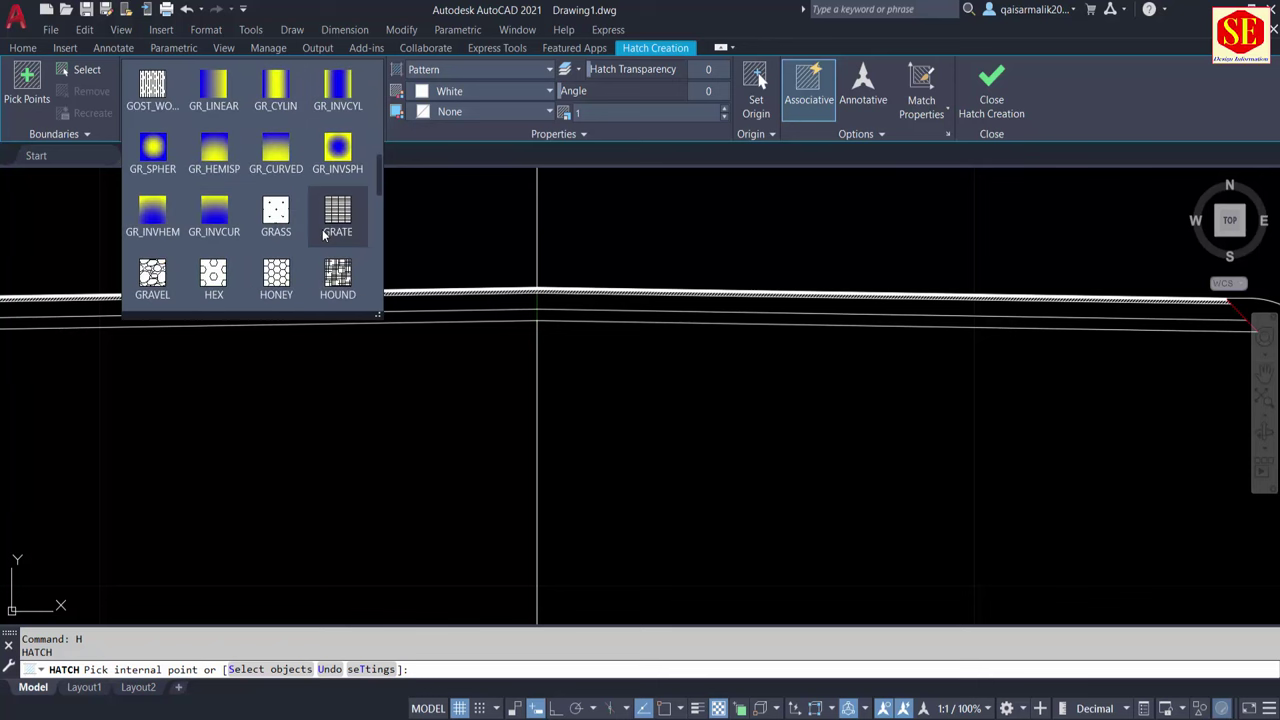
left_click(152, 276)
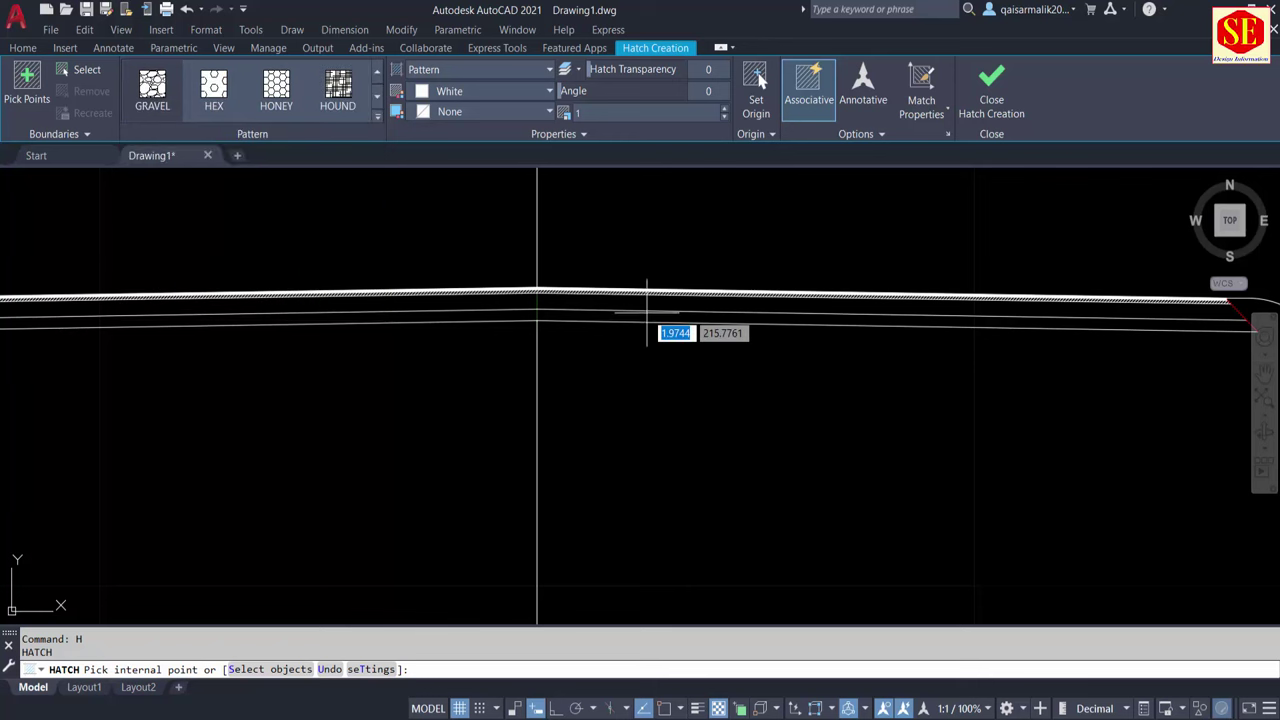
Apply the GRAVEL hatch inside the road's top layer
scroll(662, 298, "down", 4)
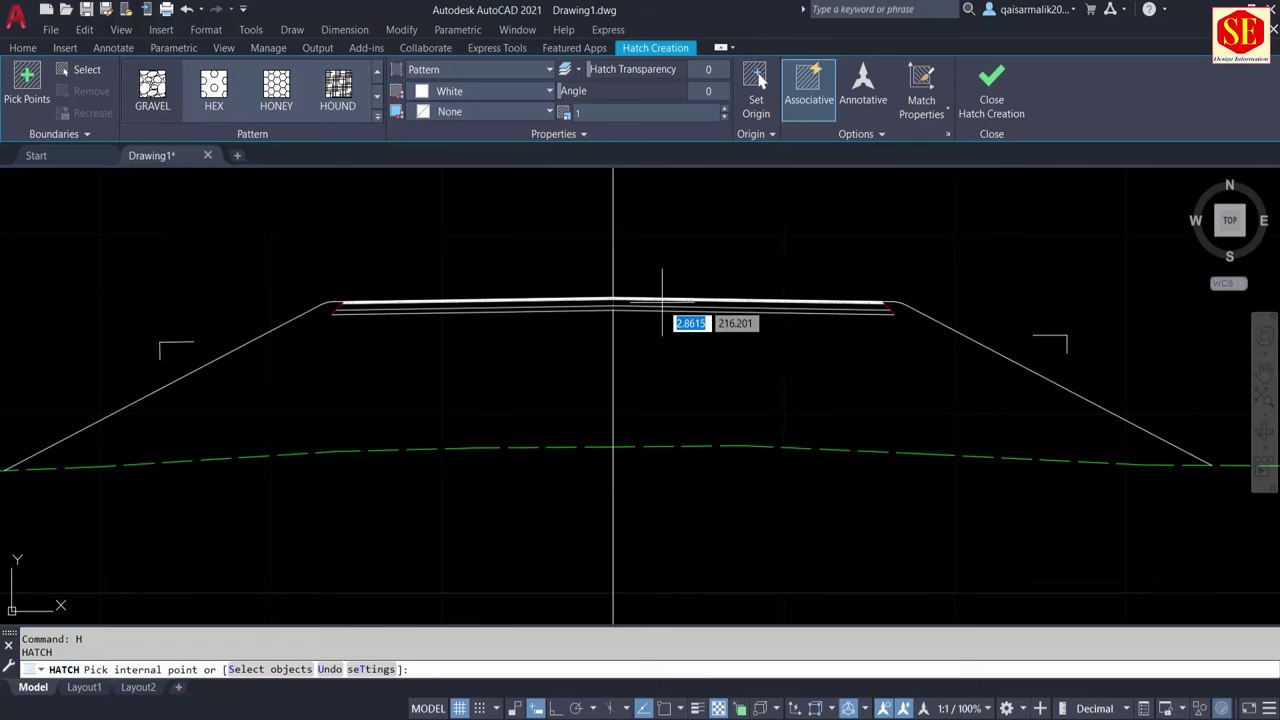
left_click(660, 301)
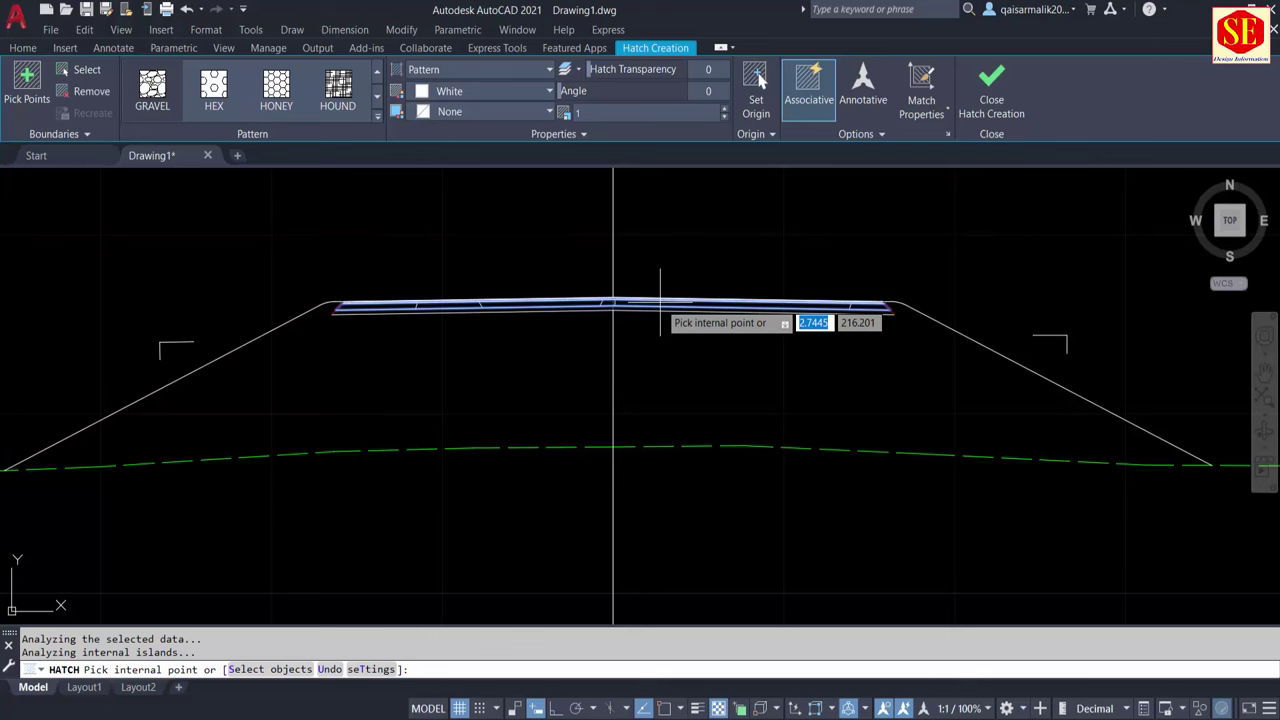
right_click(600, 304)
left_click(618, 312)
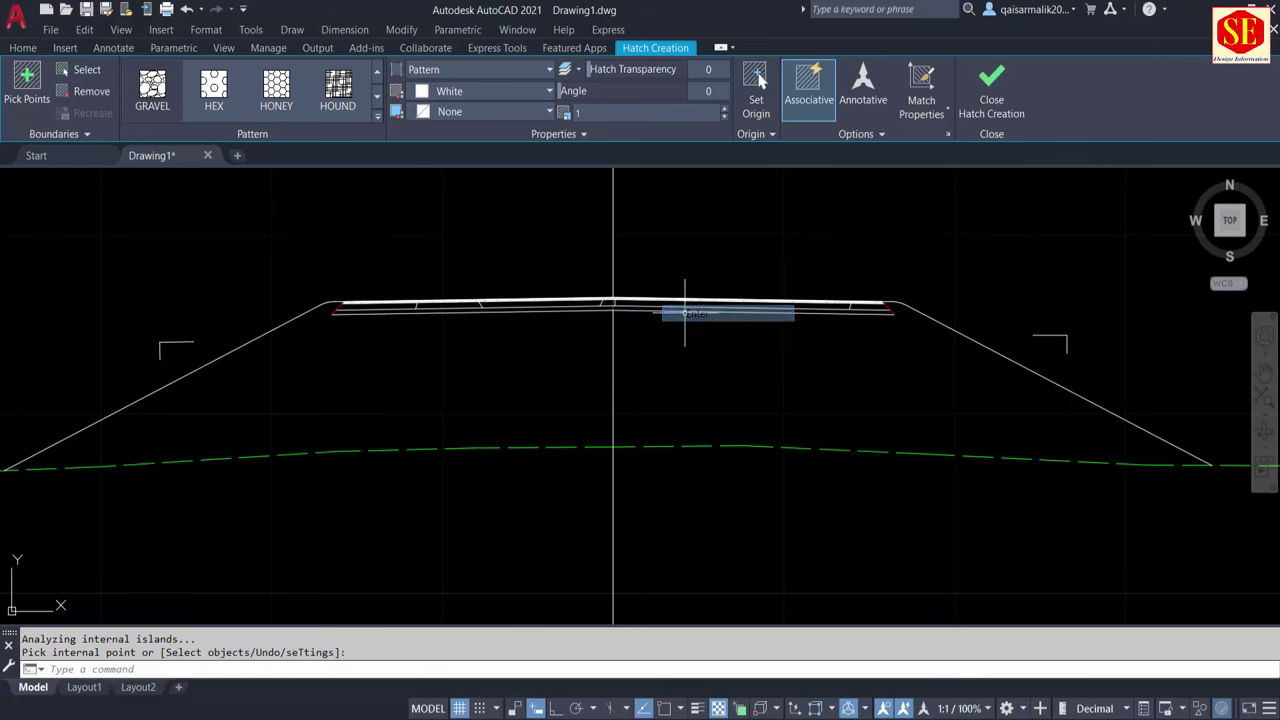
scroll(605, 302, "up", 3)
key("Escape")
Select the gravel hatch in the road layer, set its scale to 0.025, then deselect it
left_click(591, 293)
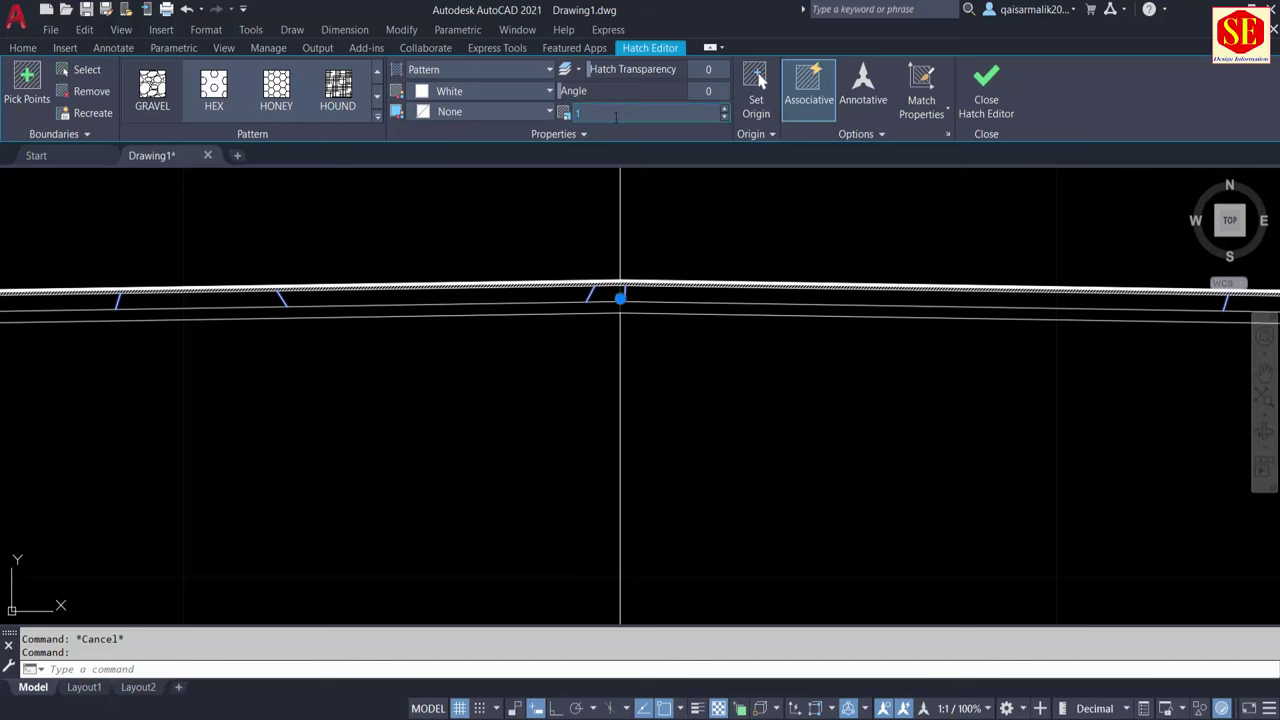
type(".15")
type("0.01")
key("Return")
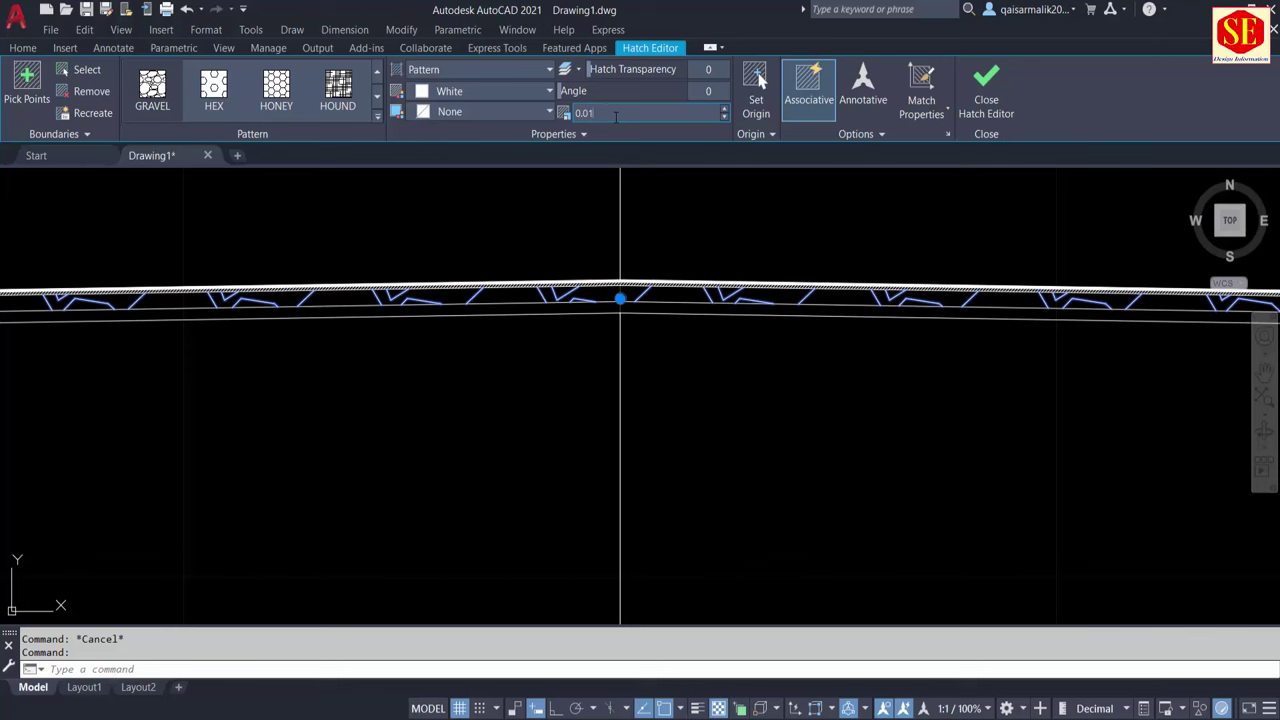
key("Return")
key("Escape")
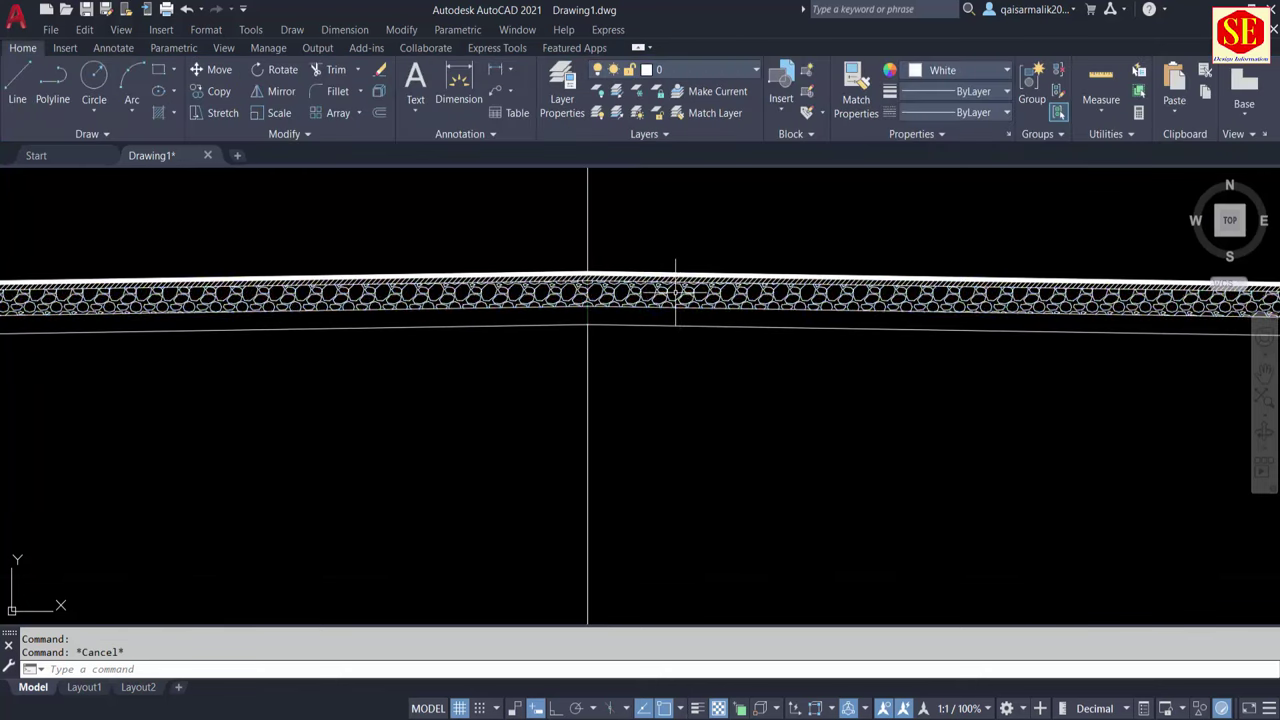
left_click(675, 291)
key("Escape")
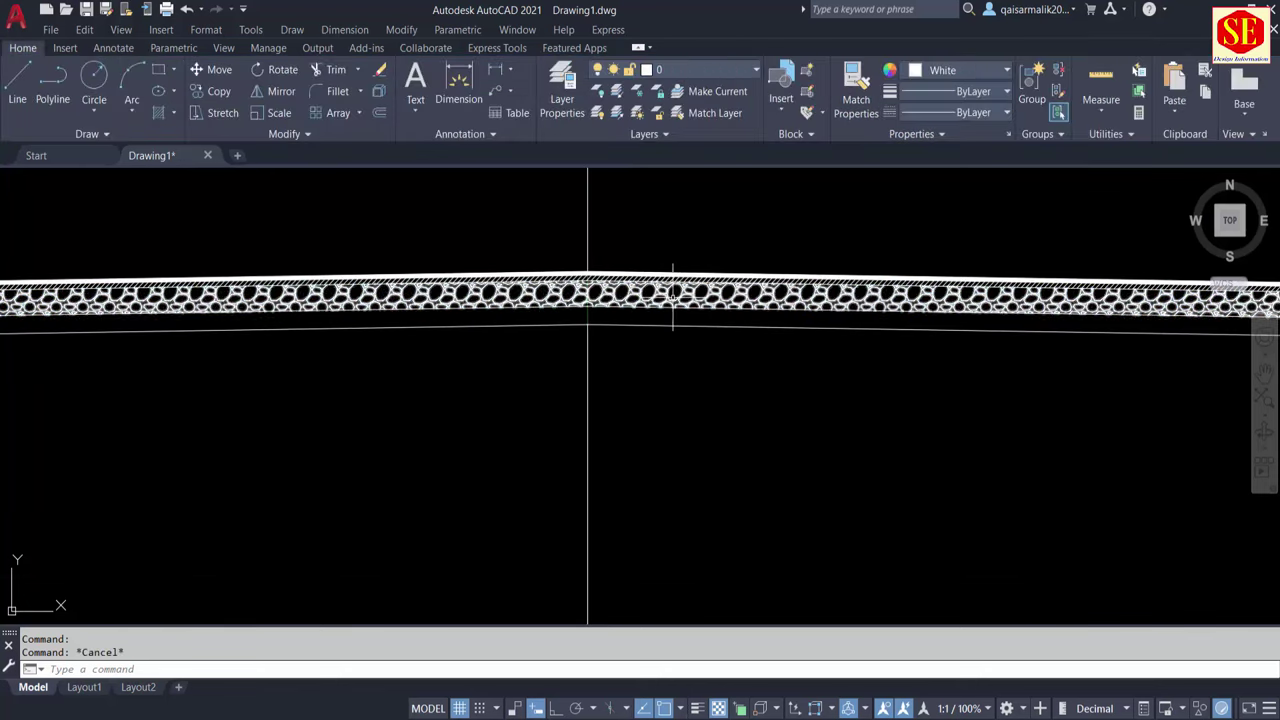
left_click(675, 292)
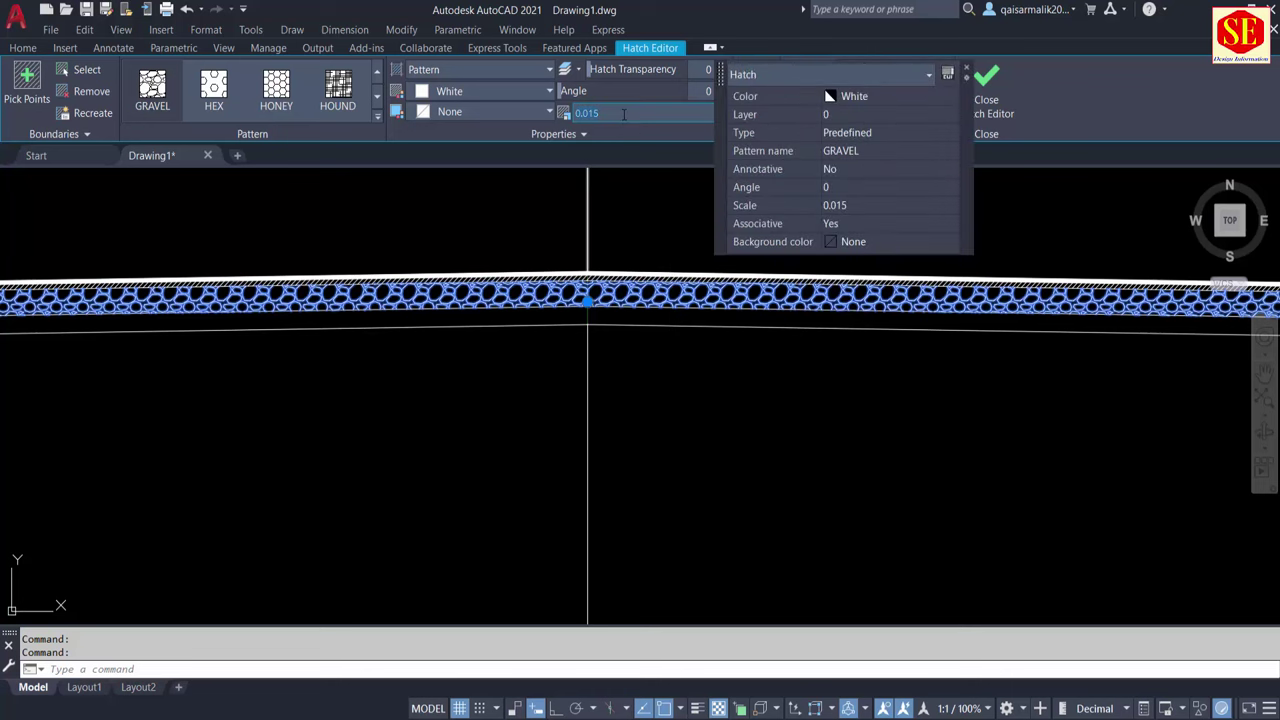
type("0.025")
key("Return")
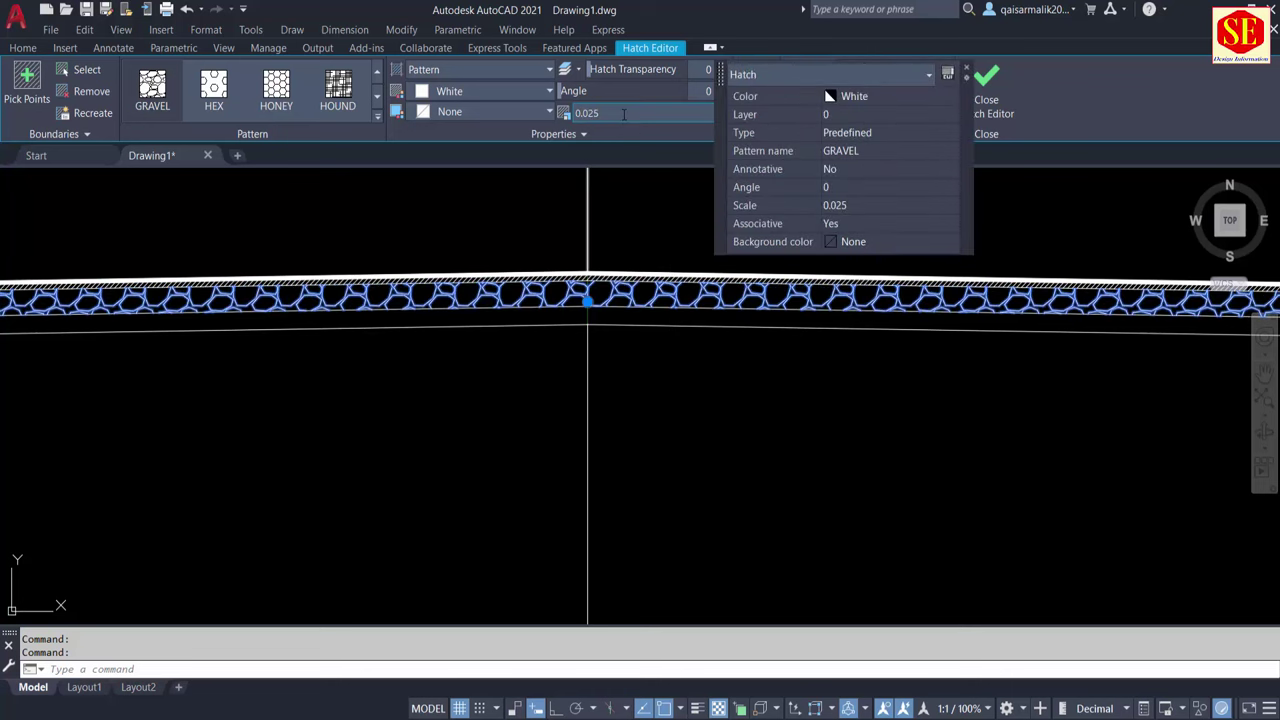
key("Escape")
scroll(682, 416, "down", 2)
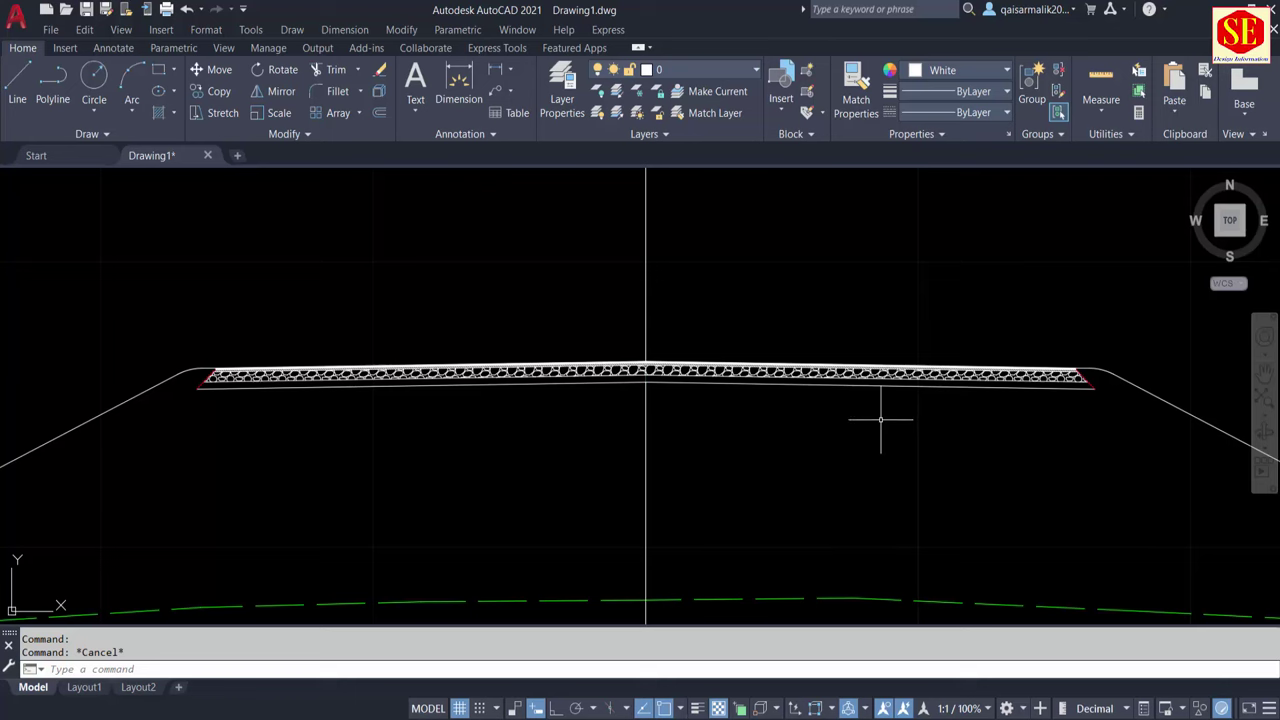
scroll(477, 388, "up", 4)
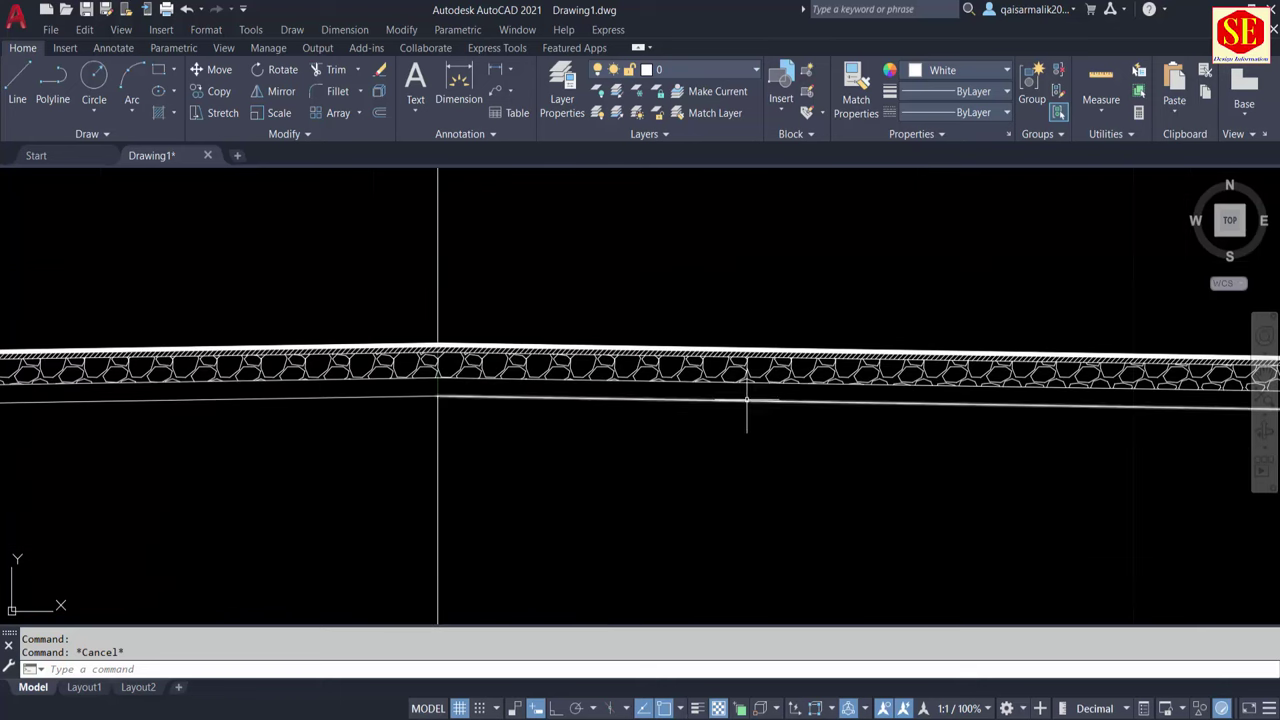
Cancel a hatch attempt on the lower band and erase the stray line near it
type("h")
key("Return")
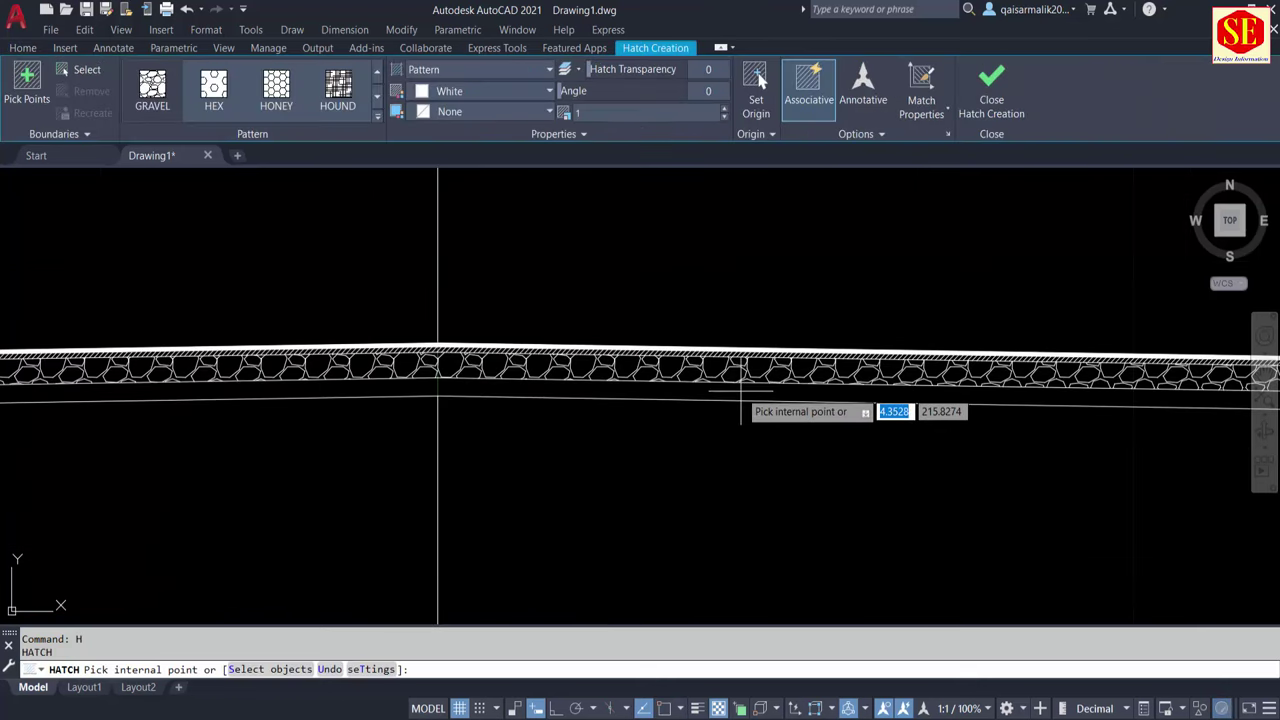
left_click(740, 390)
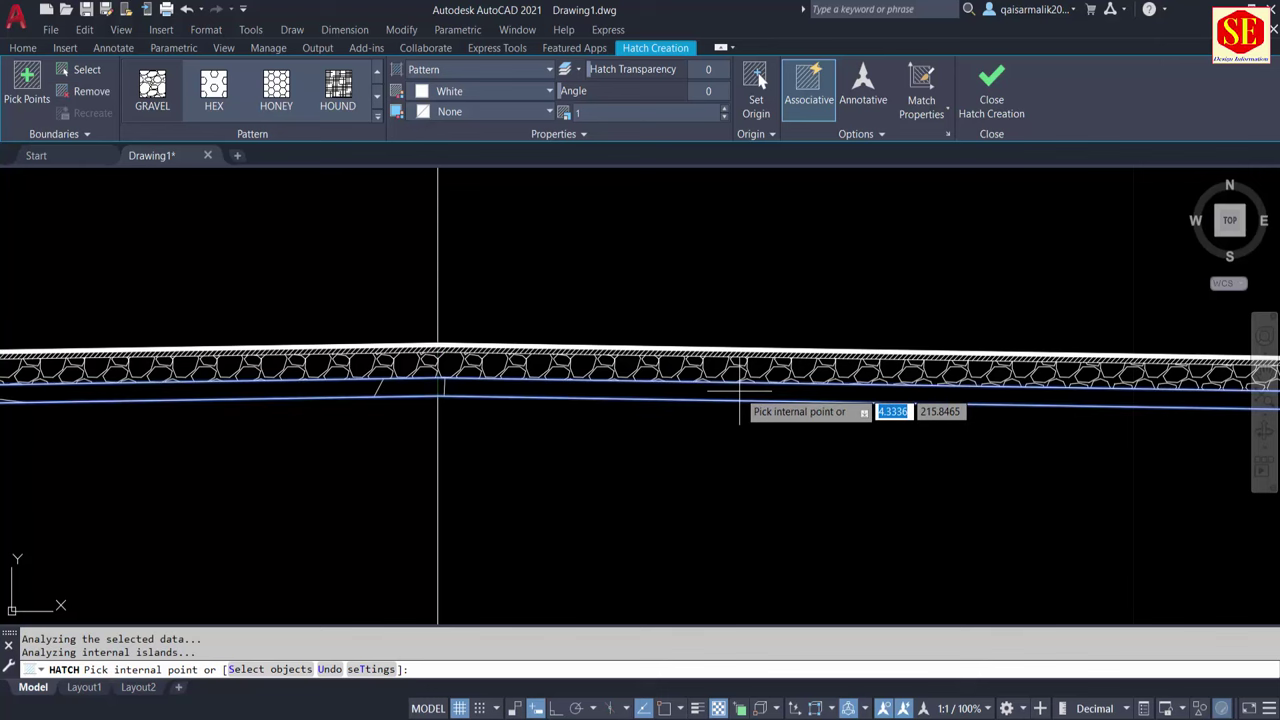
key("Escape")
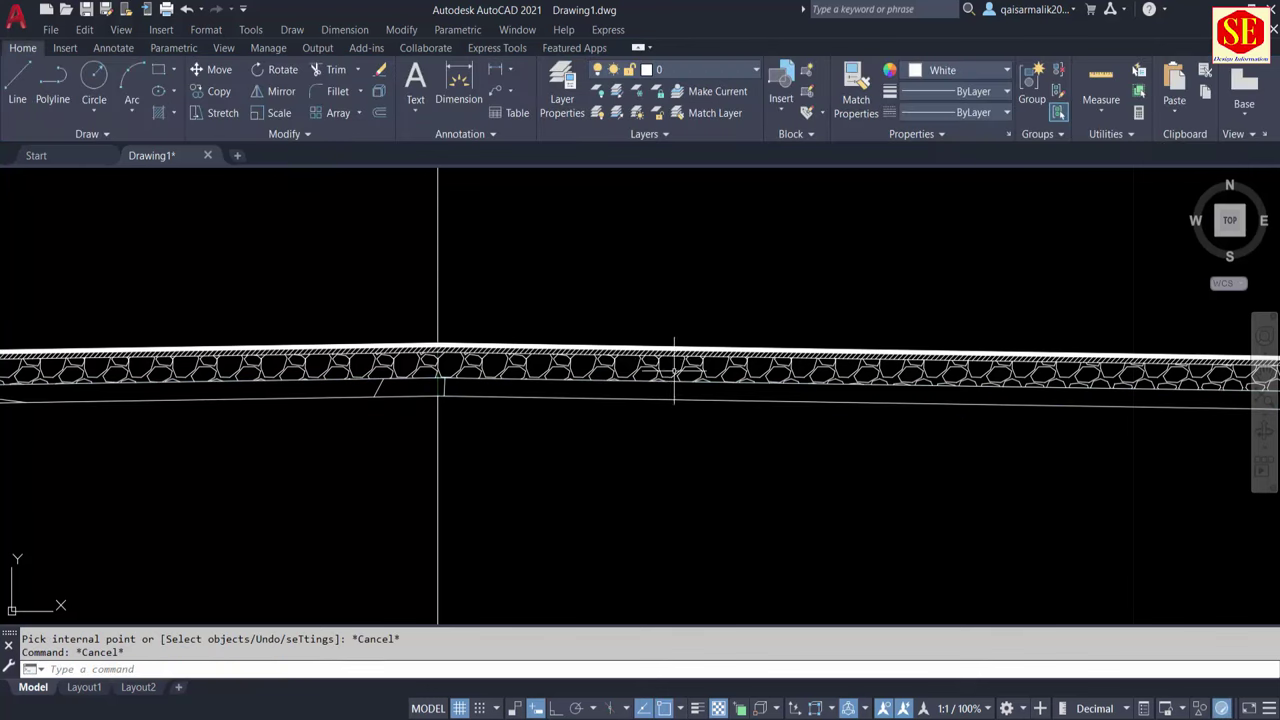
left_click(380, 390)
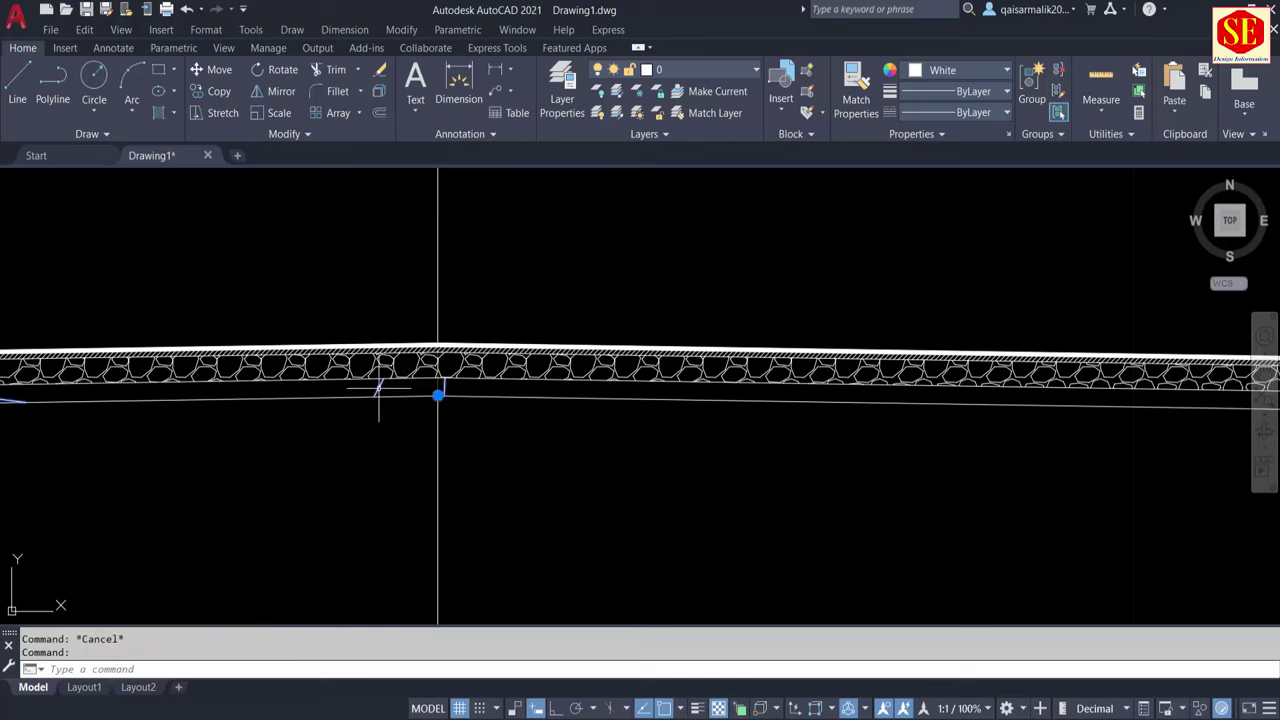
key("Delete")
type("j")
key("Return")
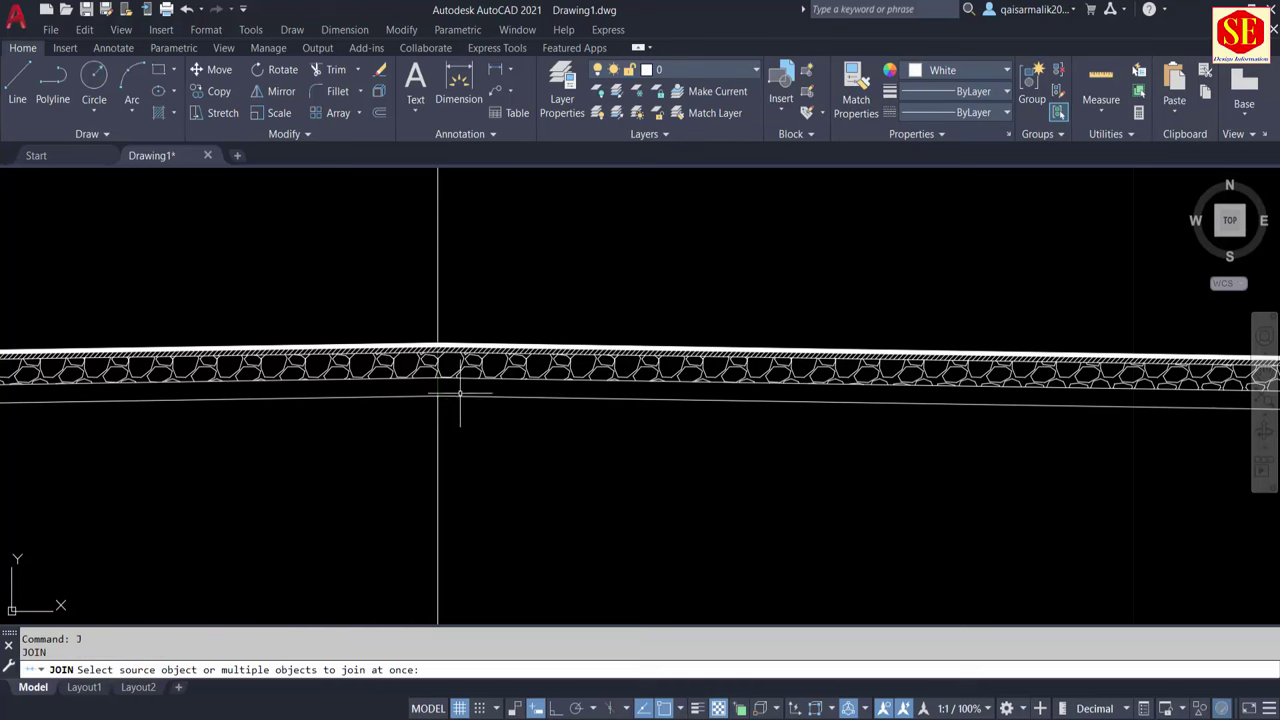
key("Escape")
Hatch the band below the gravel with the AR-CONC concrete pattern
type("h")
key("Return")
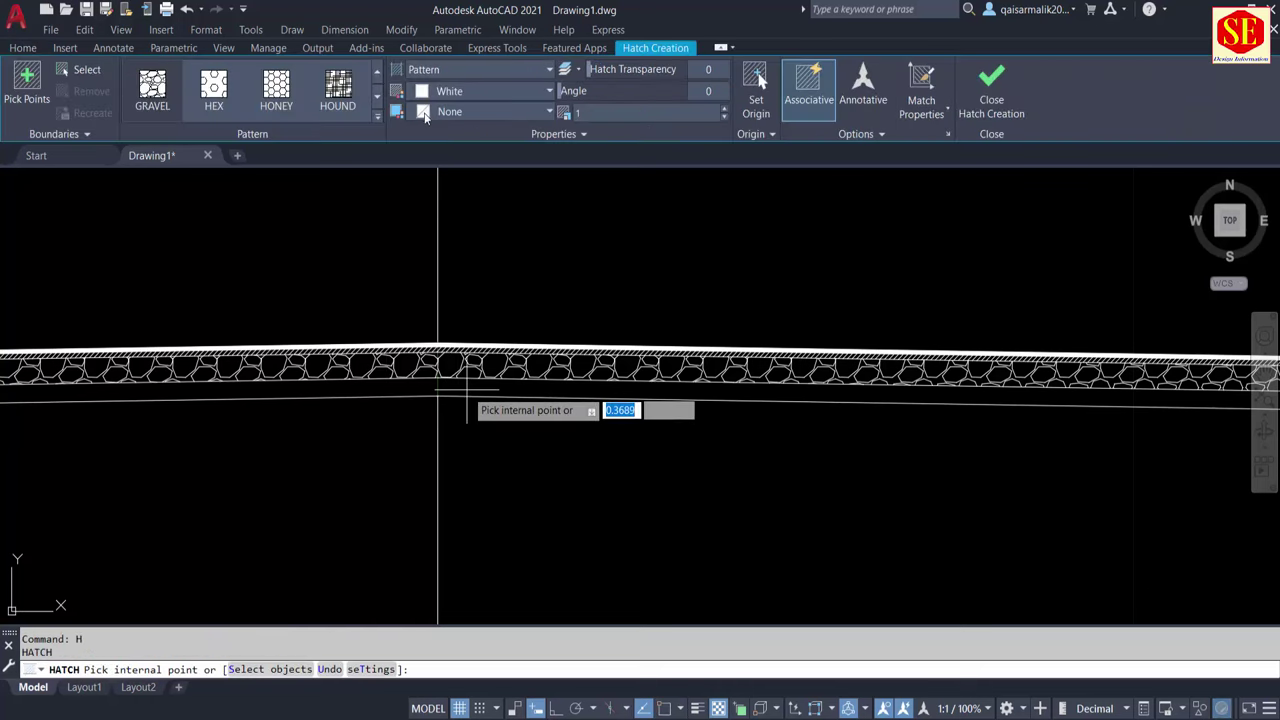
left_click(378, 119)
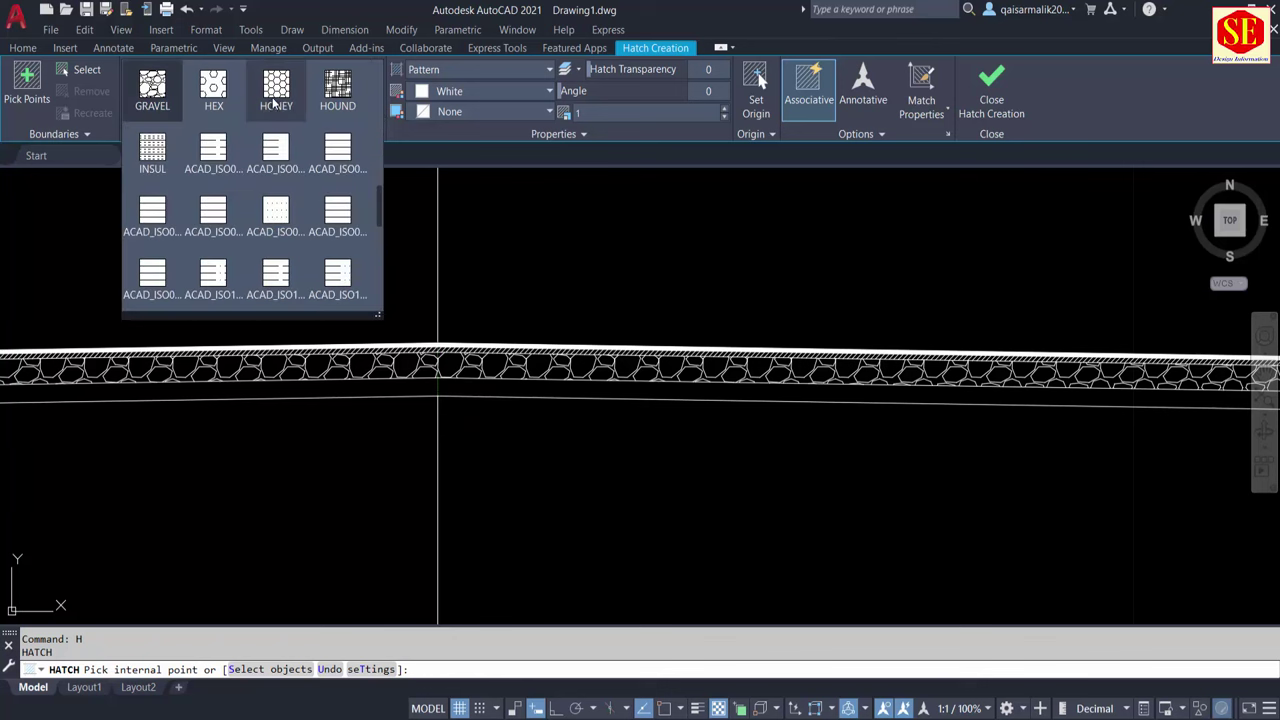
scroll(277, 147, "up", 1)
scroll(277, 147, "up", 1)
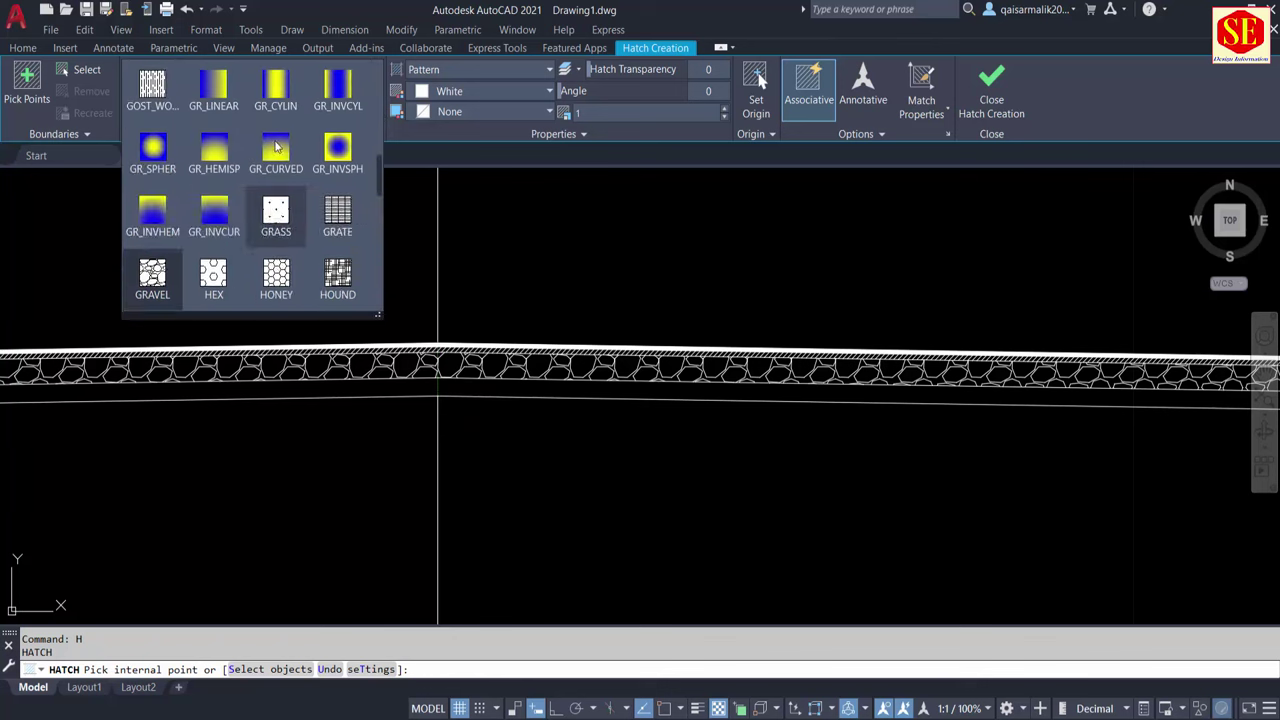
scroll(277, 147, "up", 2)
scroll(277, 147, "up", 1)
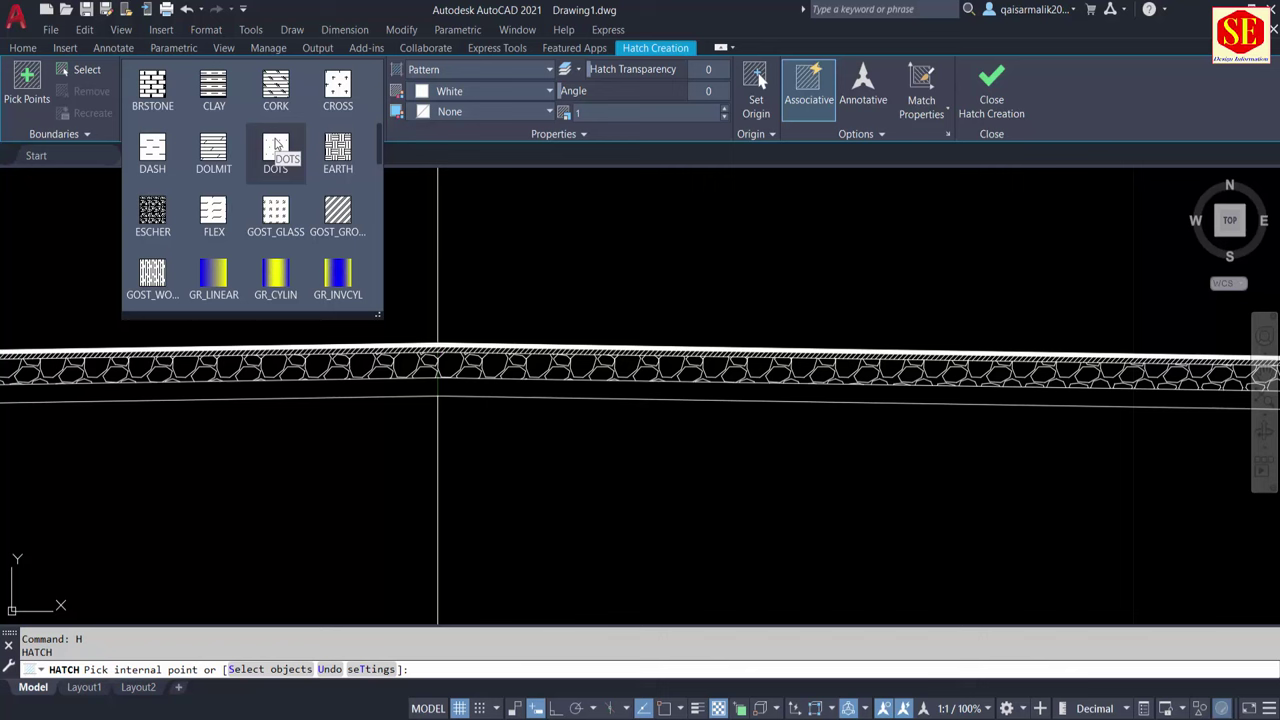
scroll(277, 147, "up", 2)
scroll(277, 147, "up", 1)
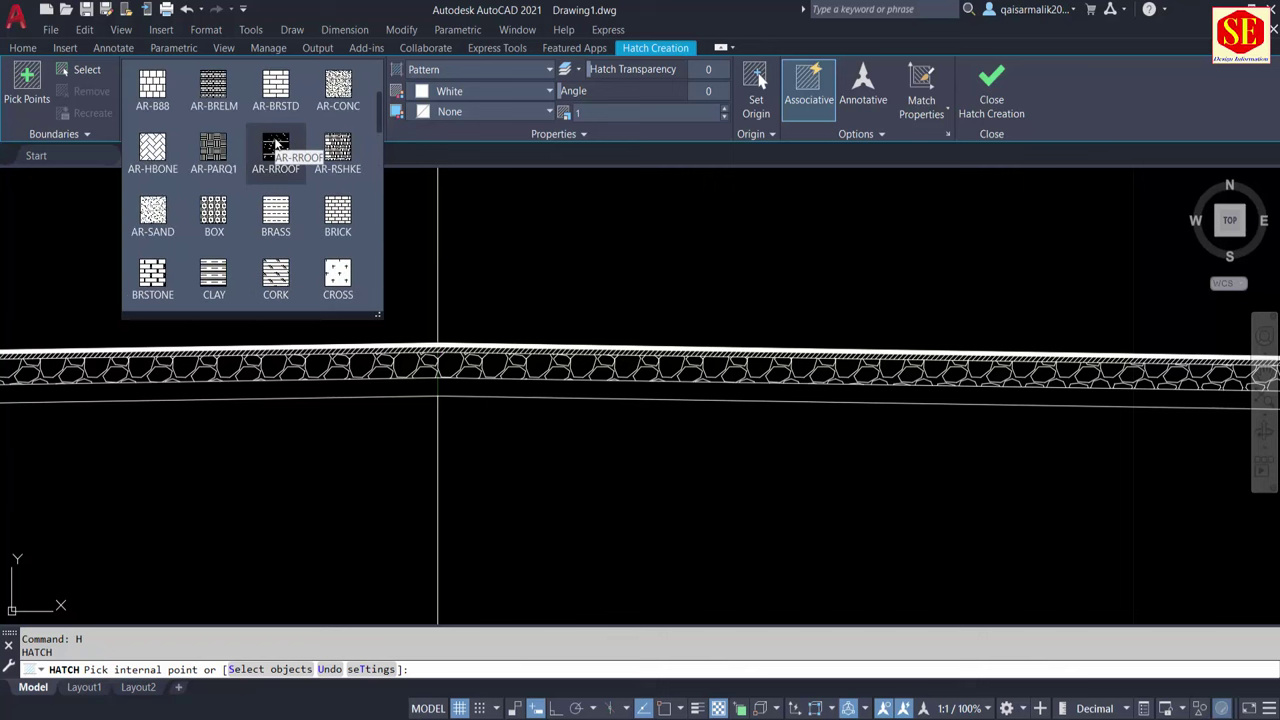
scroll(277, 147, "up", 1)
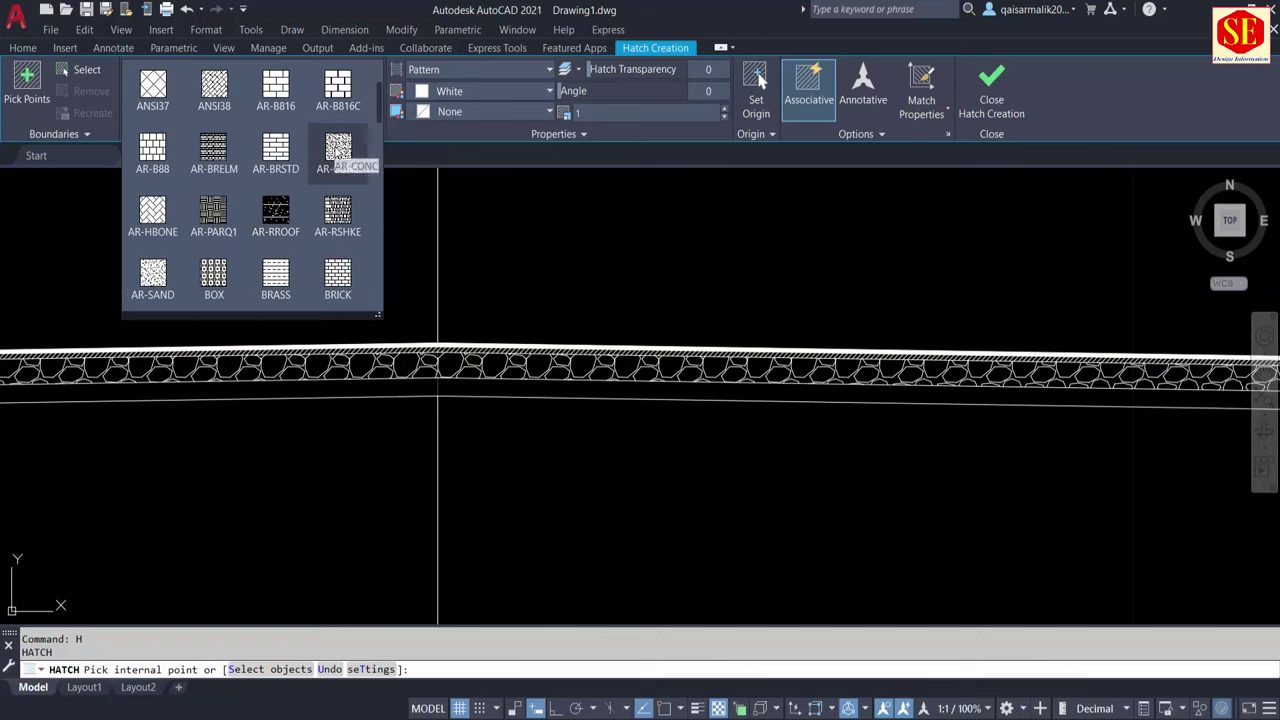
left_click(338, 150)
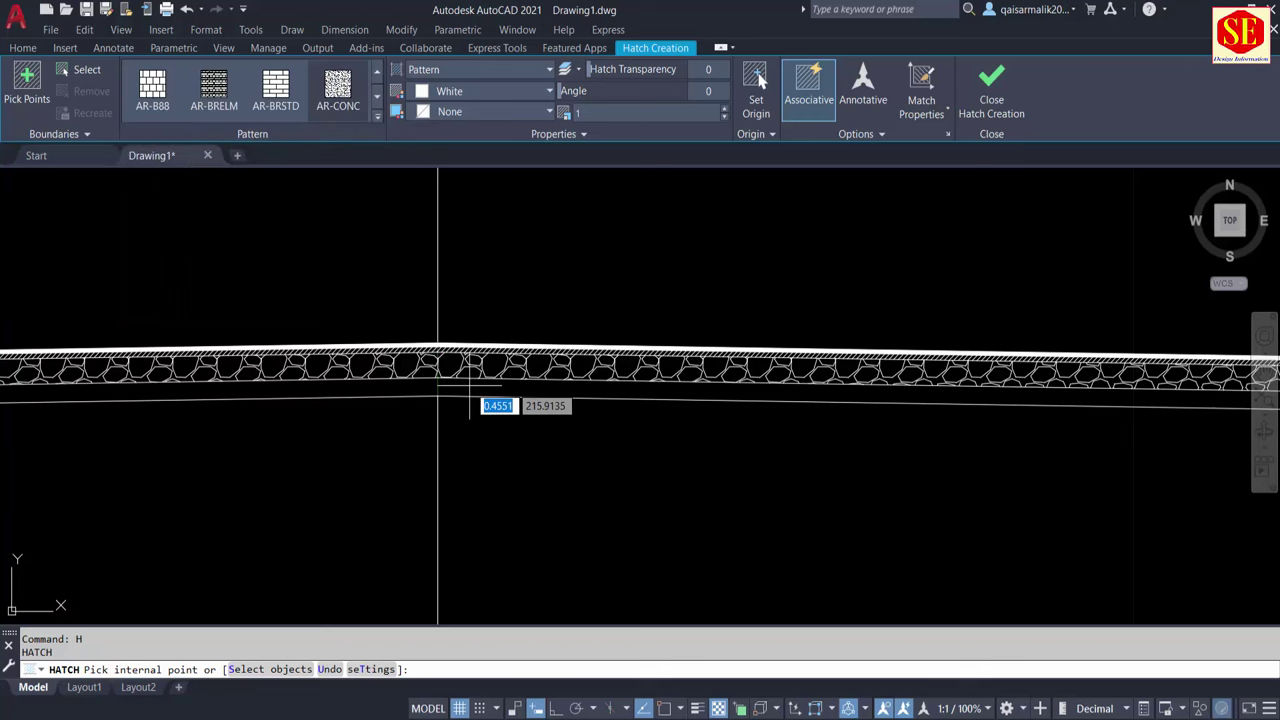
right_click(470, 395)
left_click(484, 397)
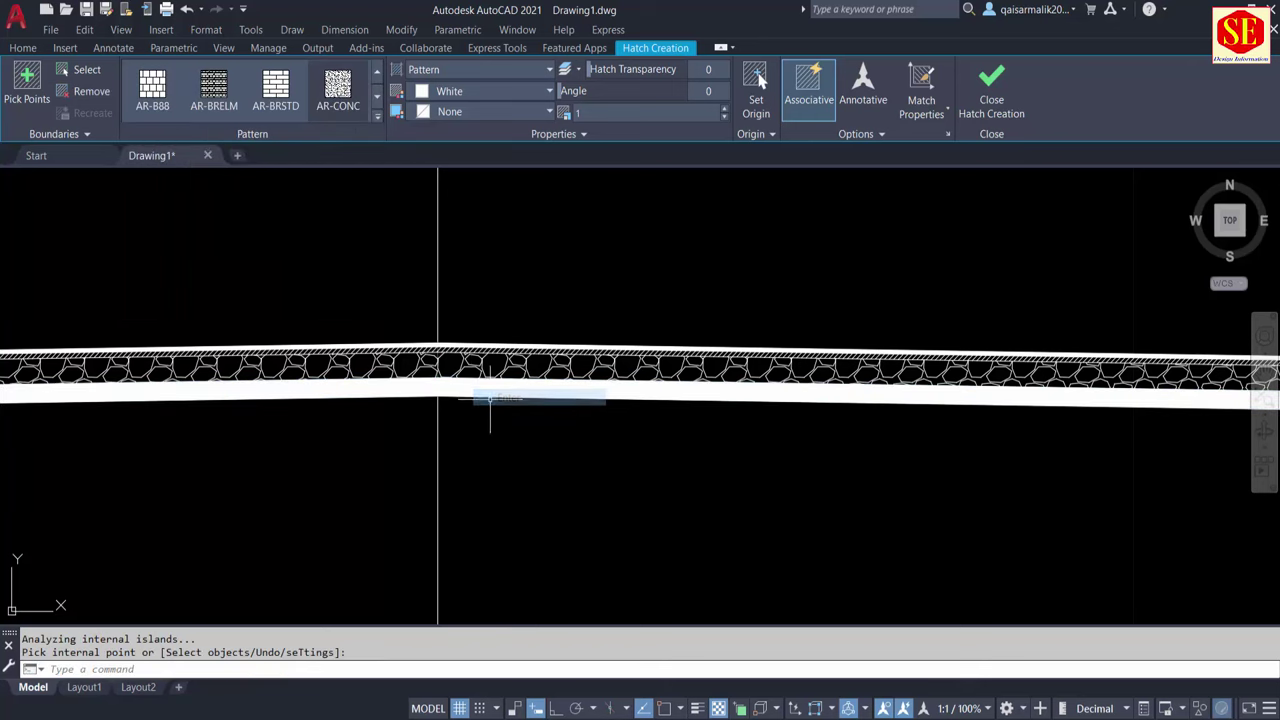
Set the AR-CONC hatch scale to 2
left_click(484, 397)
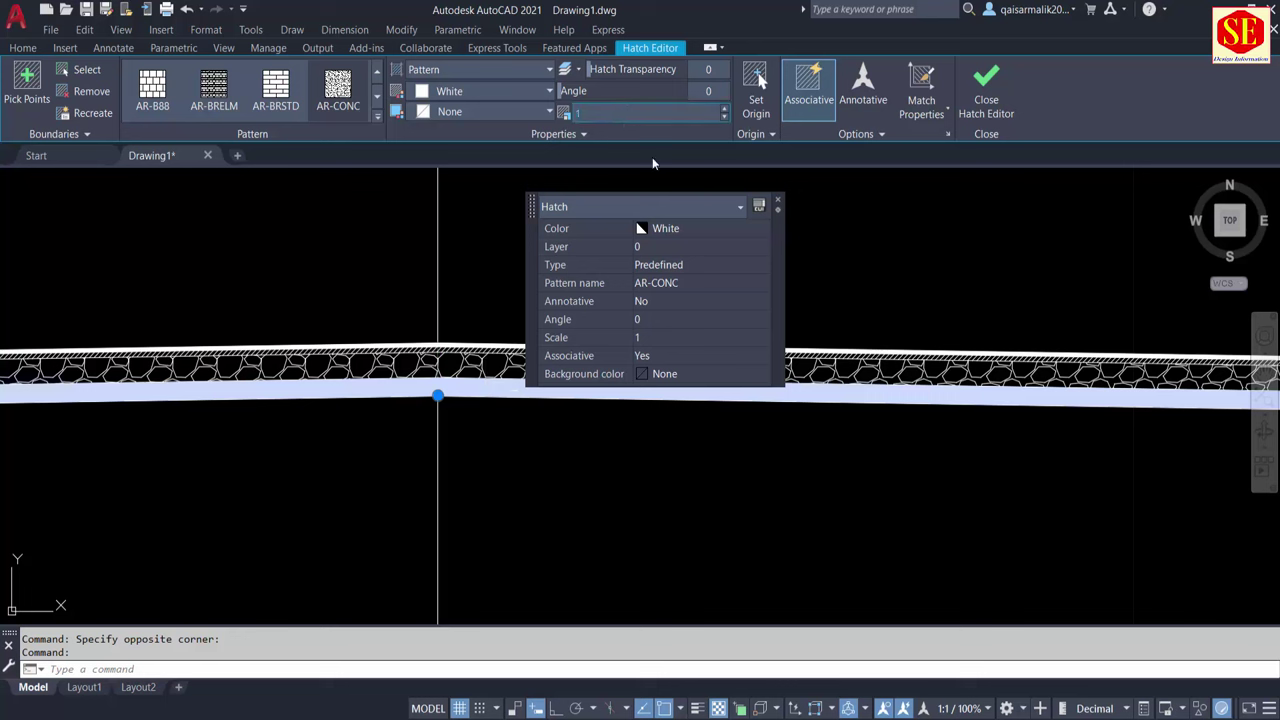
left_click(668, 338)
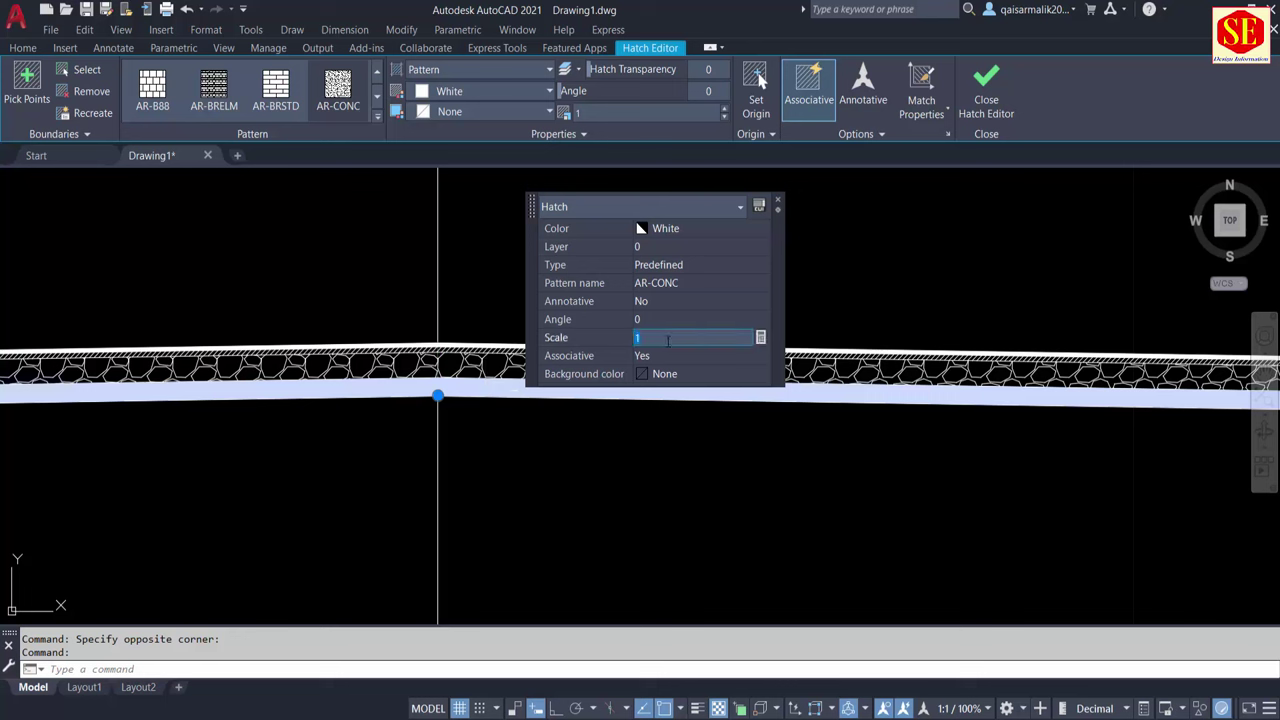
type("2")
key("Return")
key("Escape")
Place the leader's first point above the pavement slab
scroll(687, 500, "down", 5)
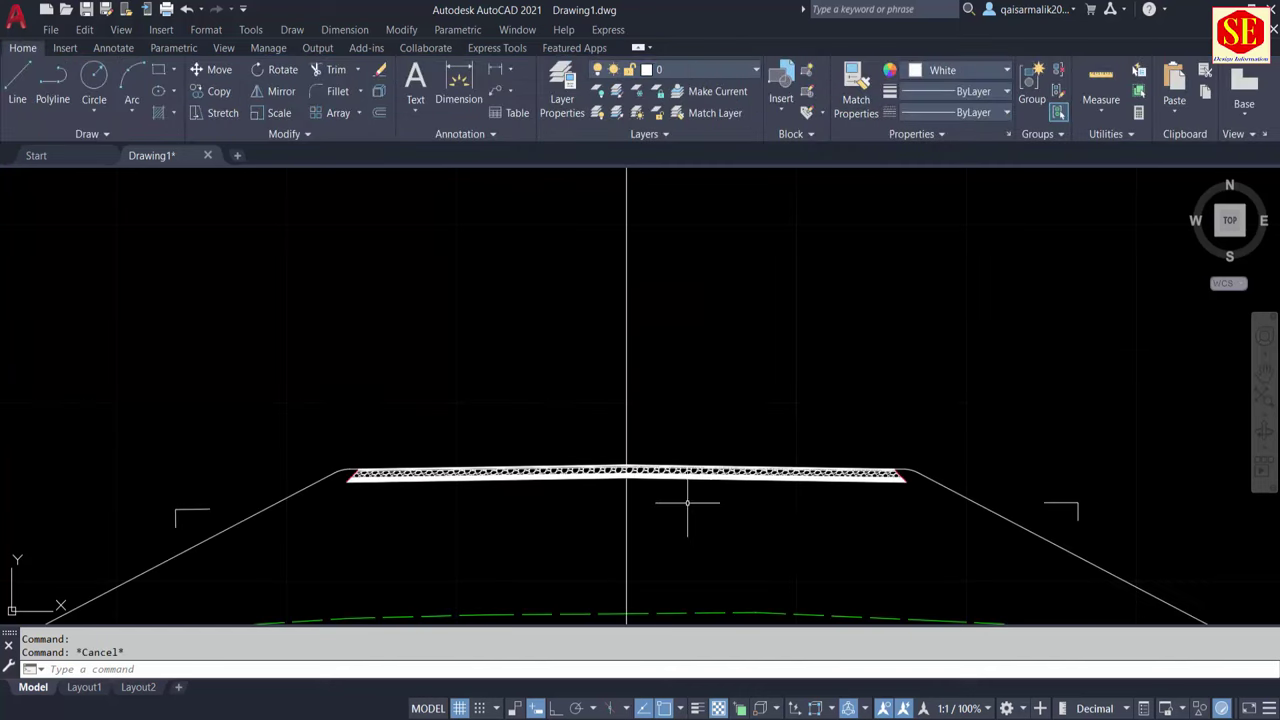
scroll(787, 510, "up", 2)
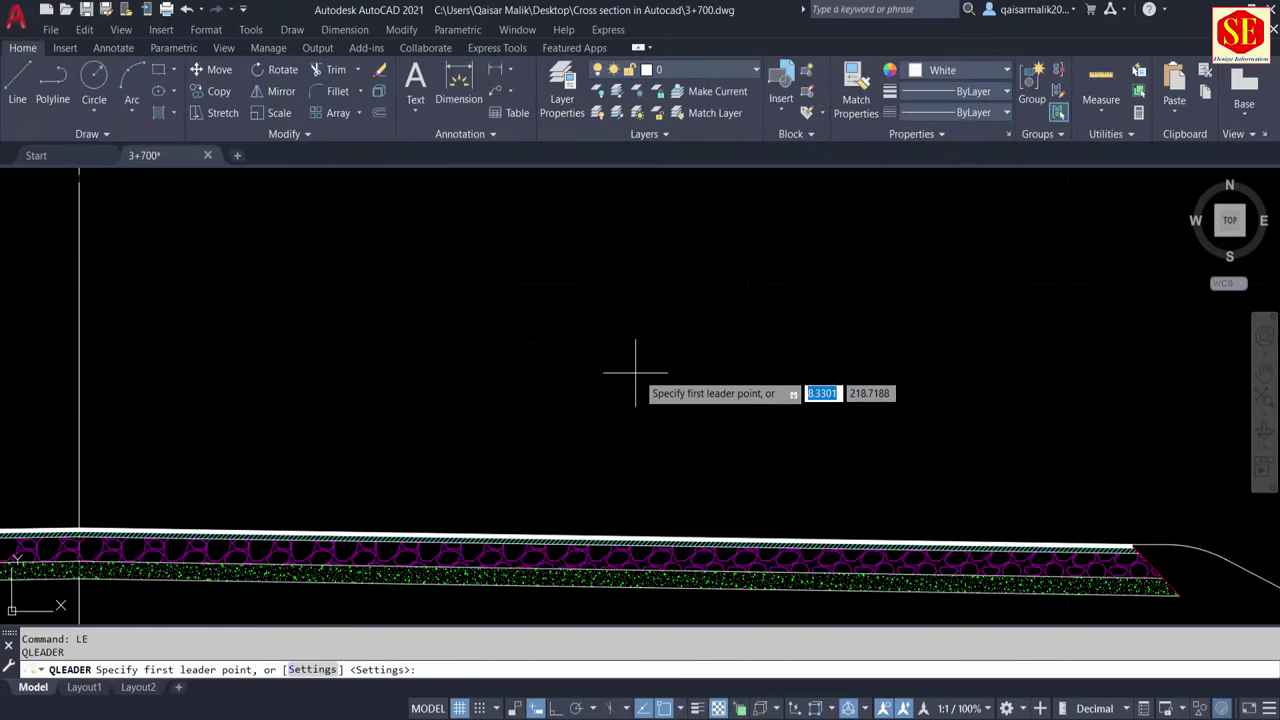
left_click(714, 363)
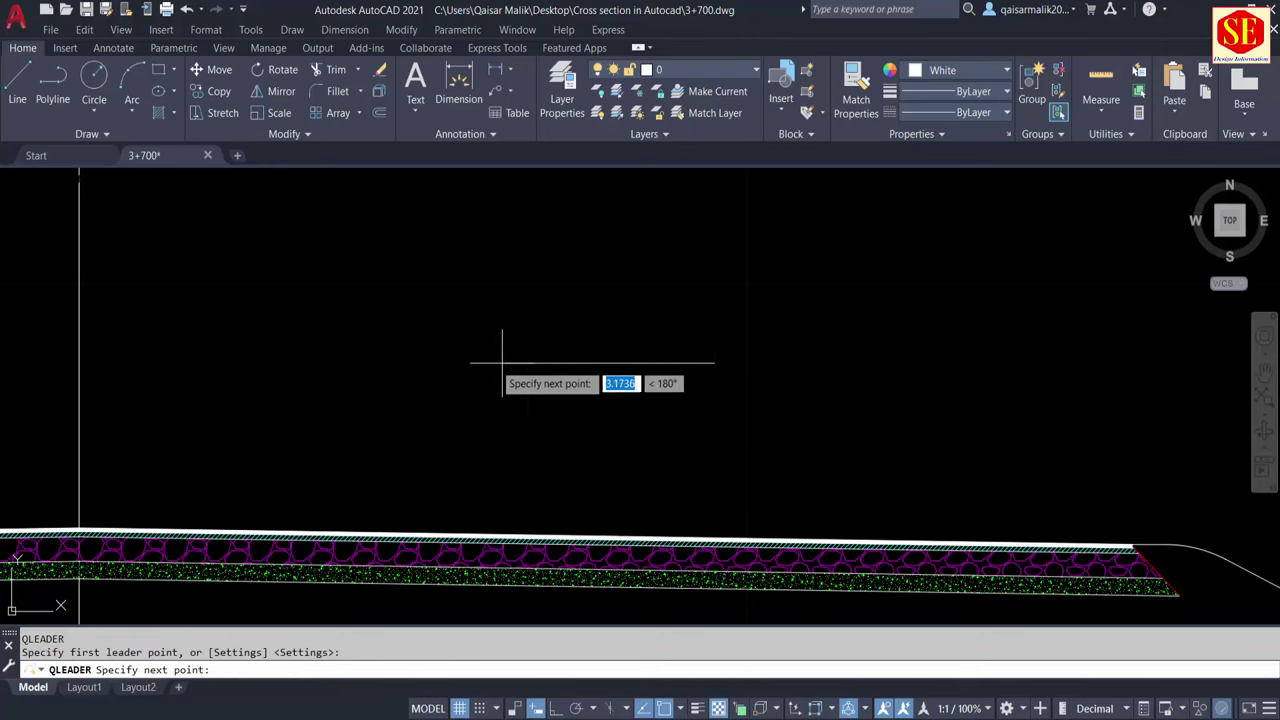
End the leader and try arrow sizes 2 and 1.5 in its Properties
scroll(315, 375, "down", 2)
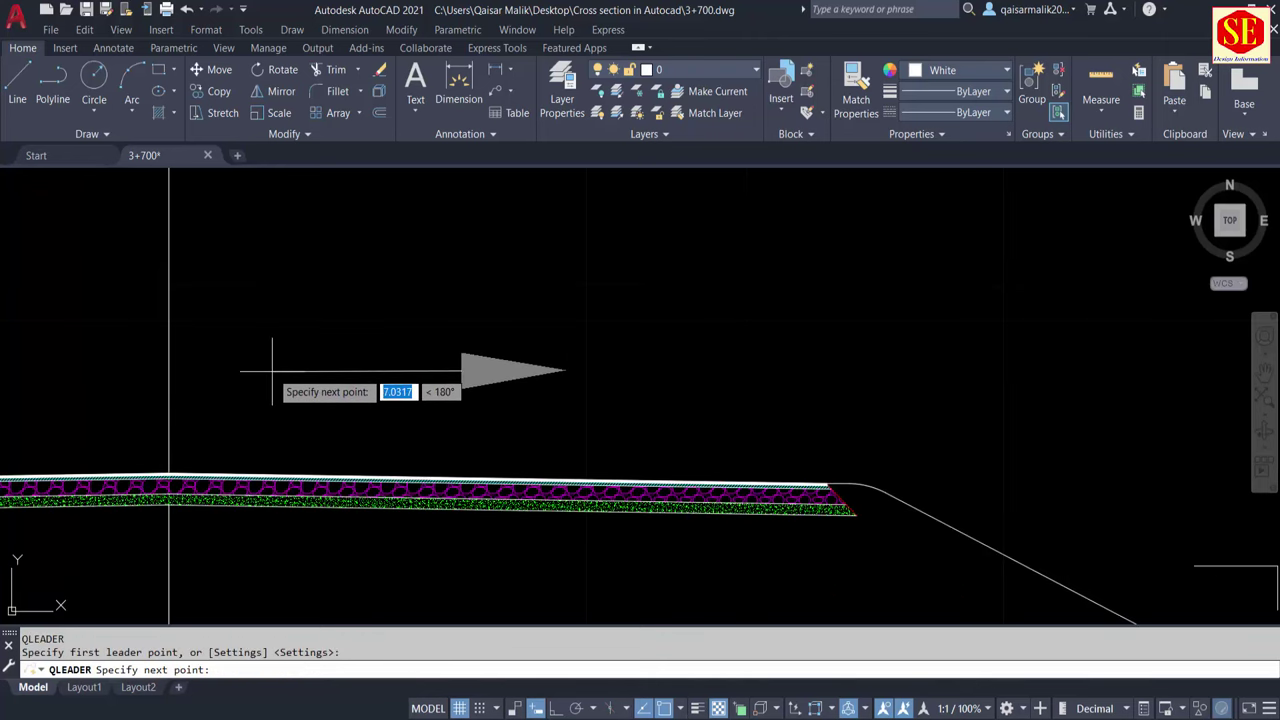
key("Escape")
scroll(555, 397, "down", 5)
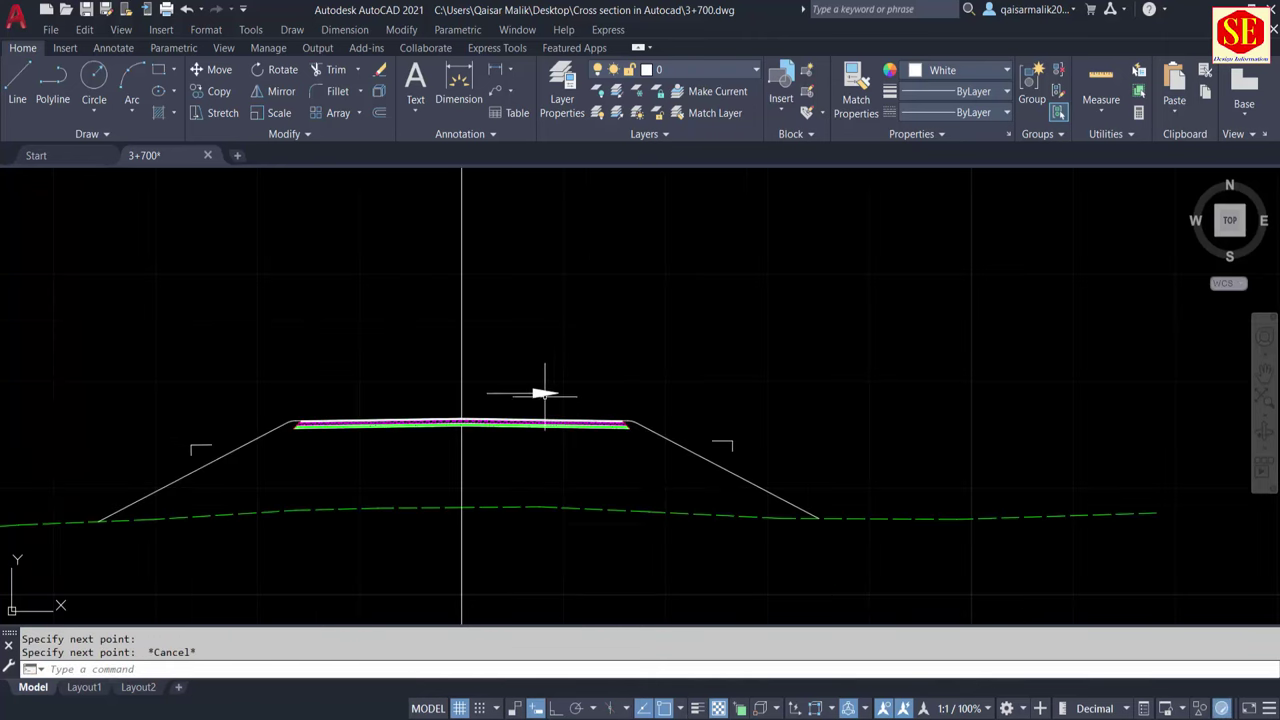
left_click(544, 393)
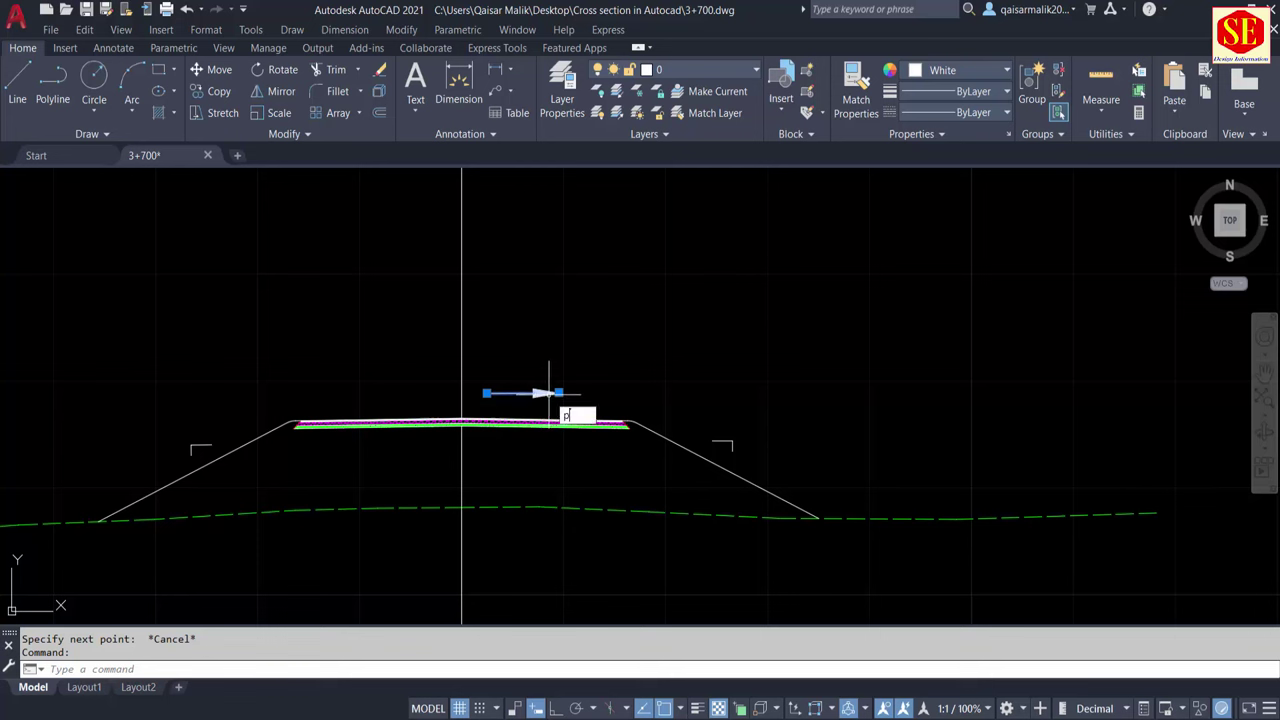
double_click(548, 393)
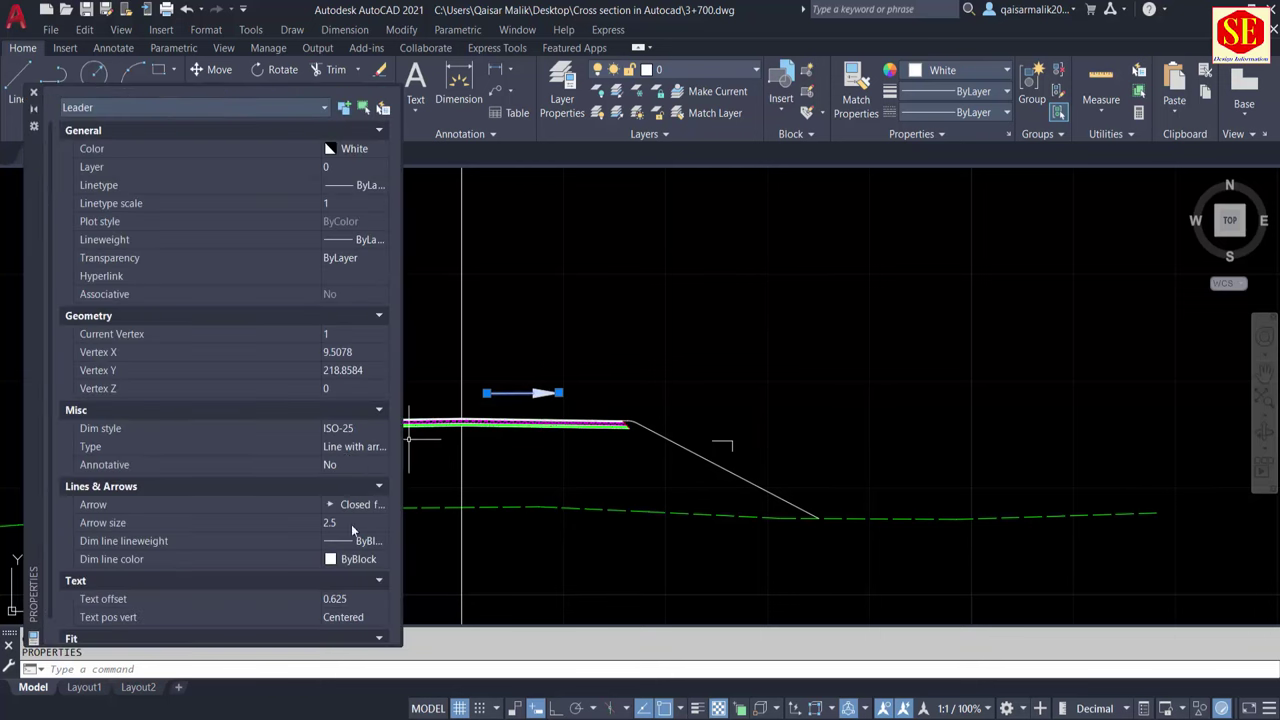
left_click(355, 523)
type("2")
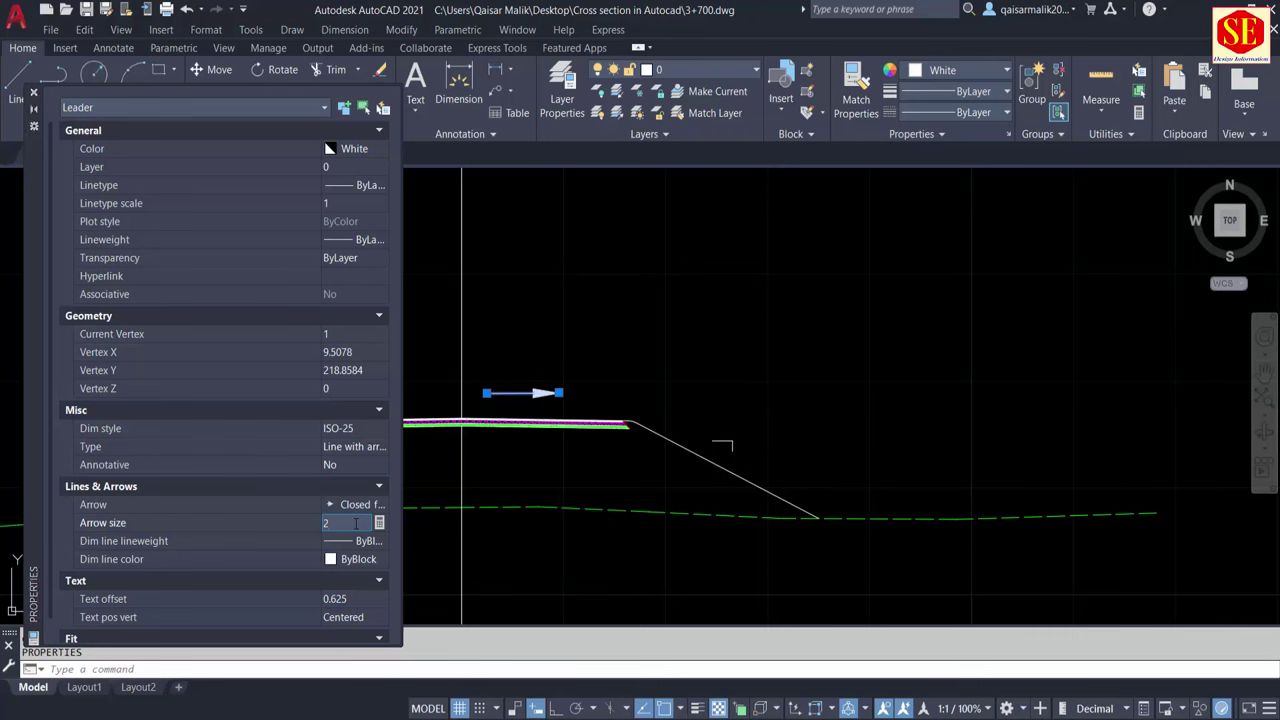
key("Tab")
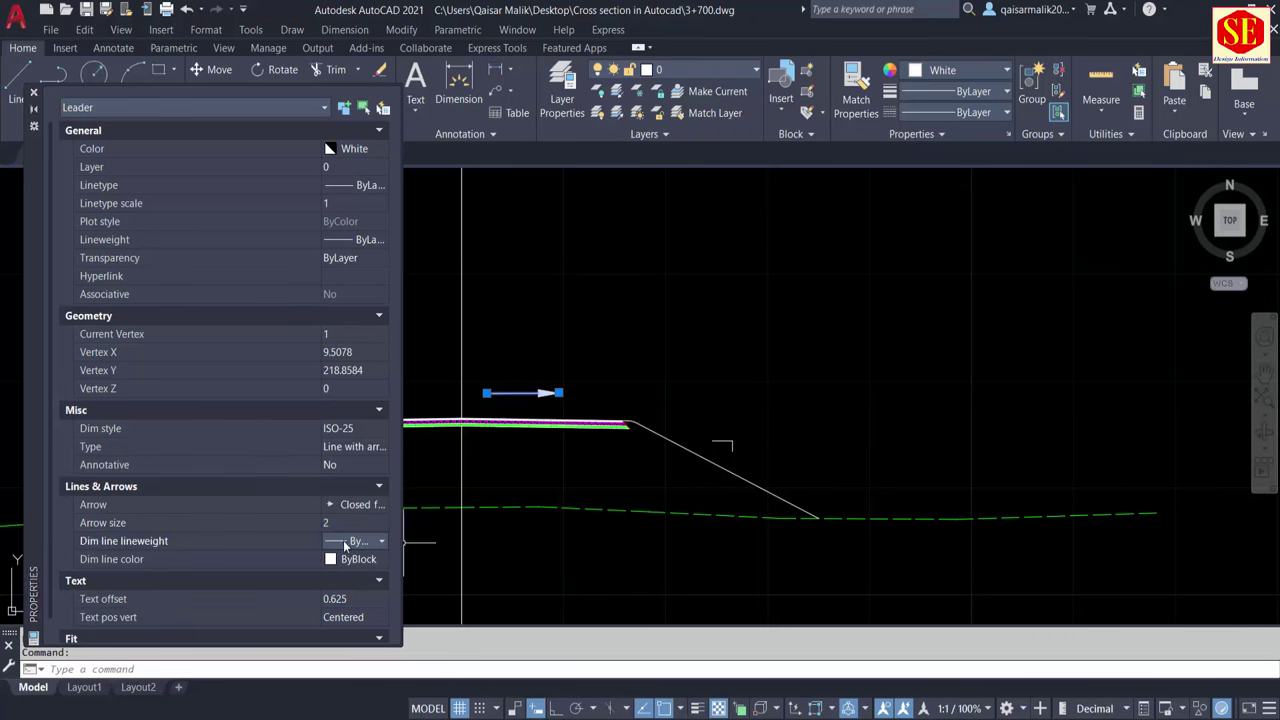
left_click(340, 523)
type("1.5")
key("Tab")
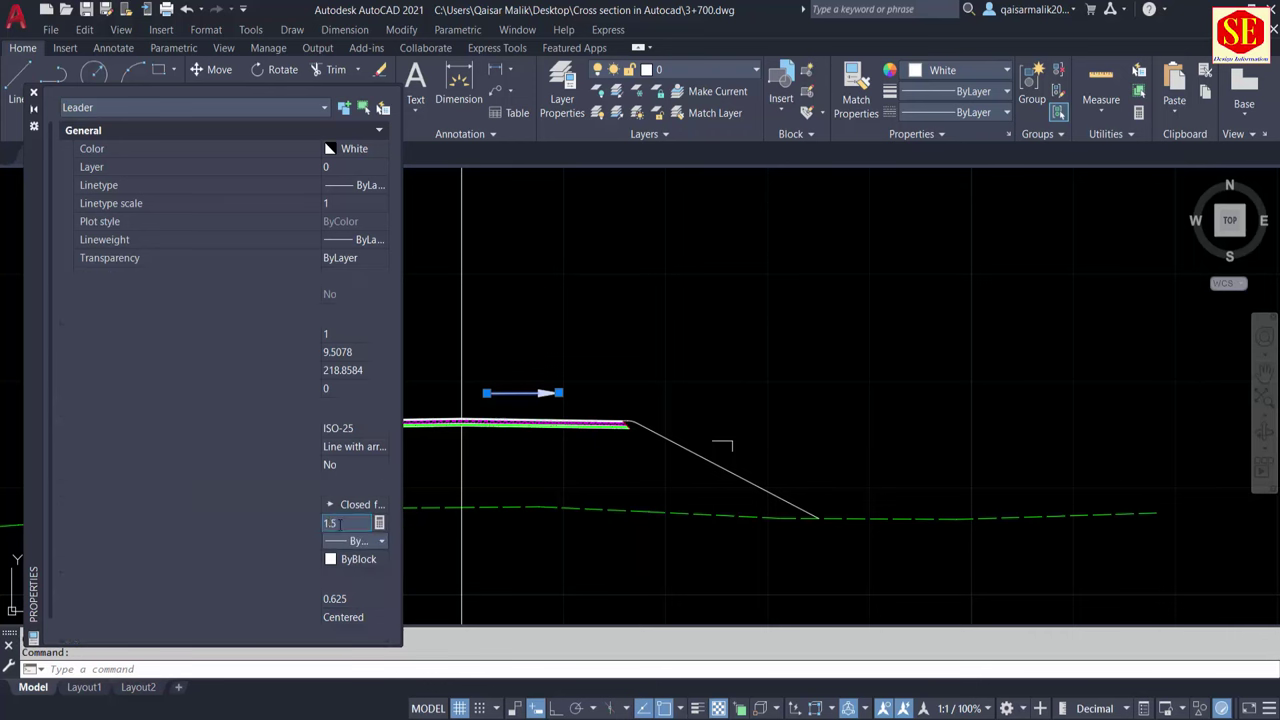
Try repositioning the leader's left end, then cancel the change
scroll(495, 453, "up", 4)
scroll(700, 395, "down", 3)
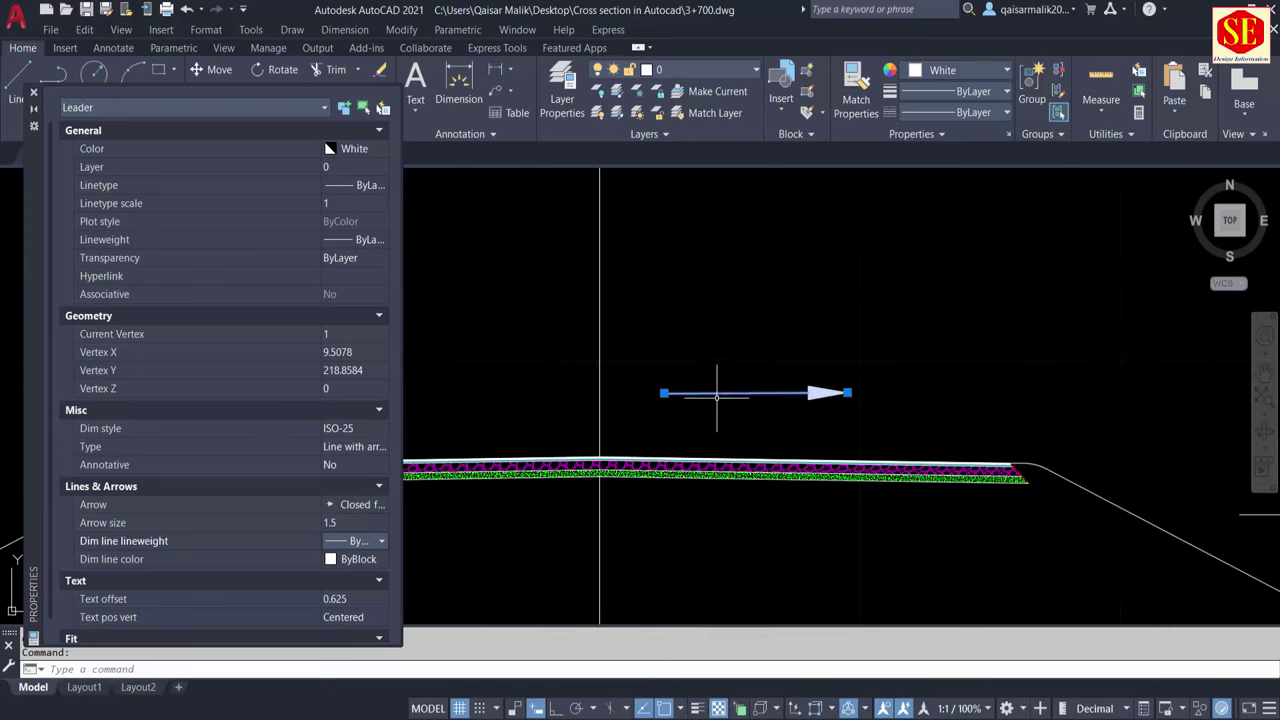
scroll(660, 400, "up", 6)
left_click(681, 401)
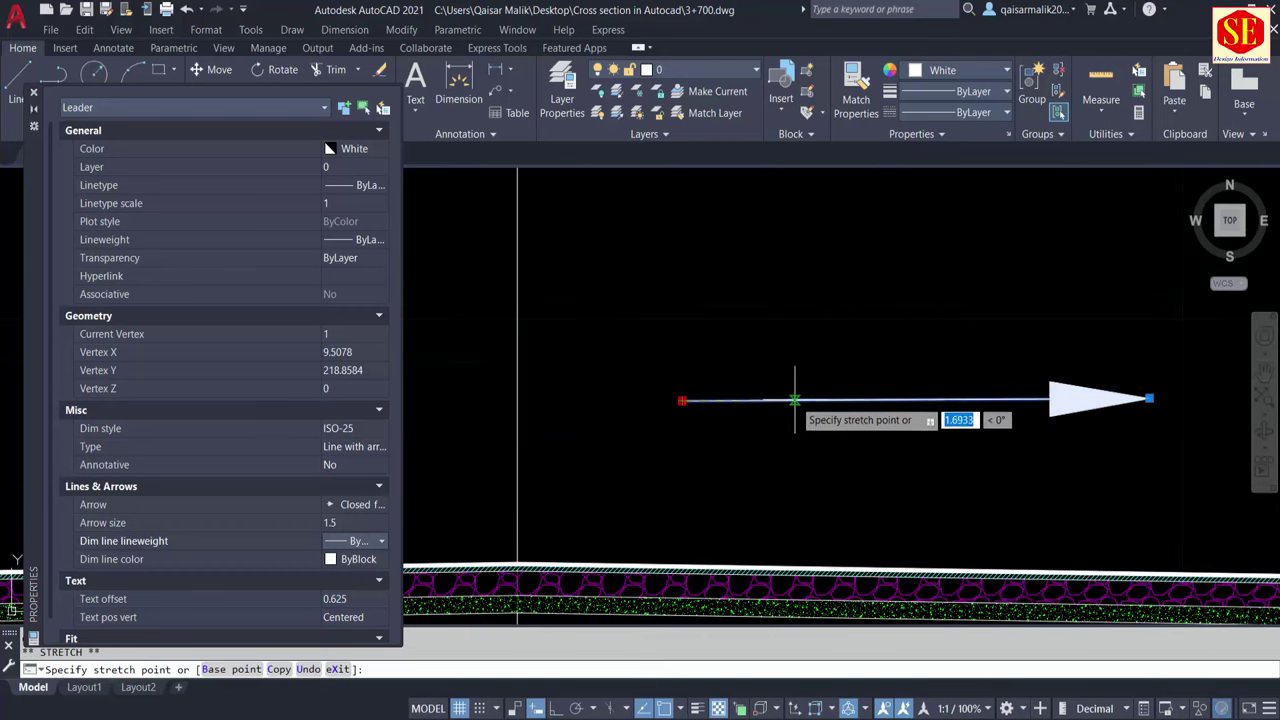
left_click(794, 400)
key("Escape")
Move the leader arrow down to sit just above the road surface
scroll(624, 419, "down", 4)
middle_click_drag(734, 451, 706, 397)
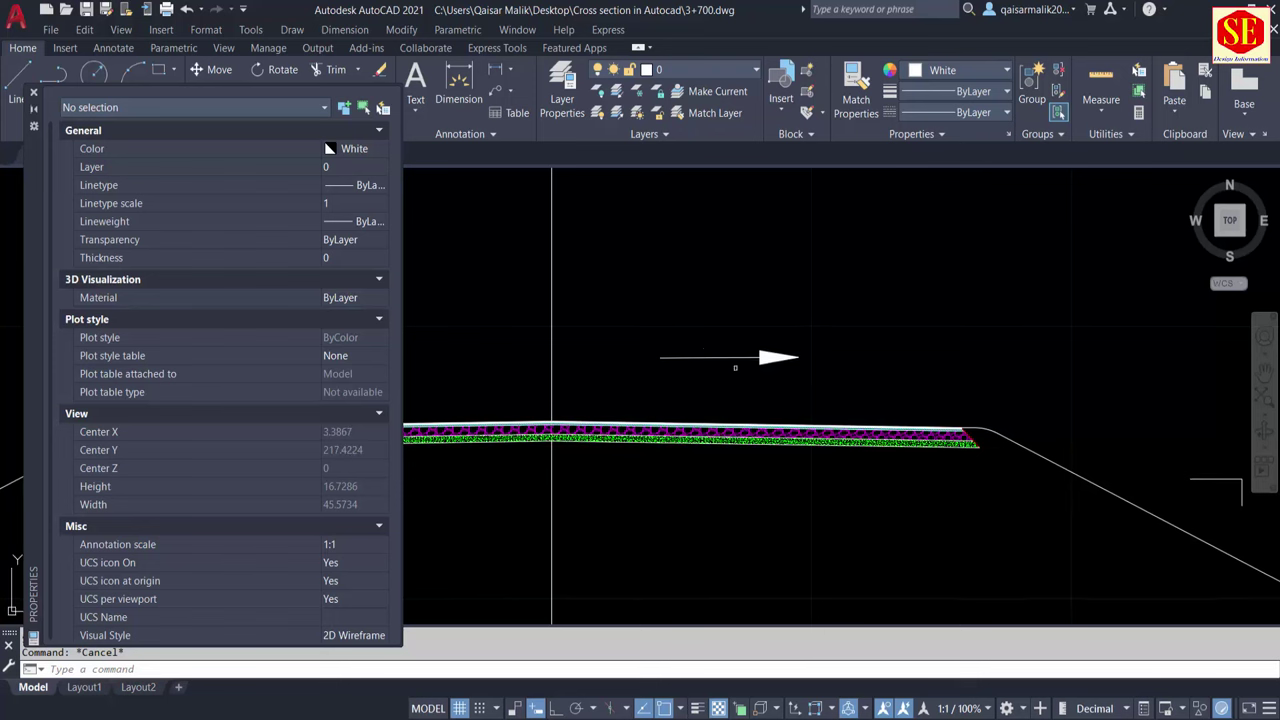
type("m")
key("Return")
left_click(752, 338)
left_click(706, 380)
key("Return")
left_click(691, 357)
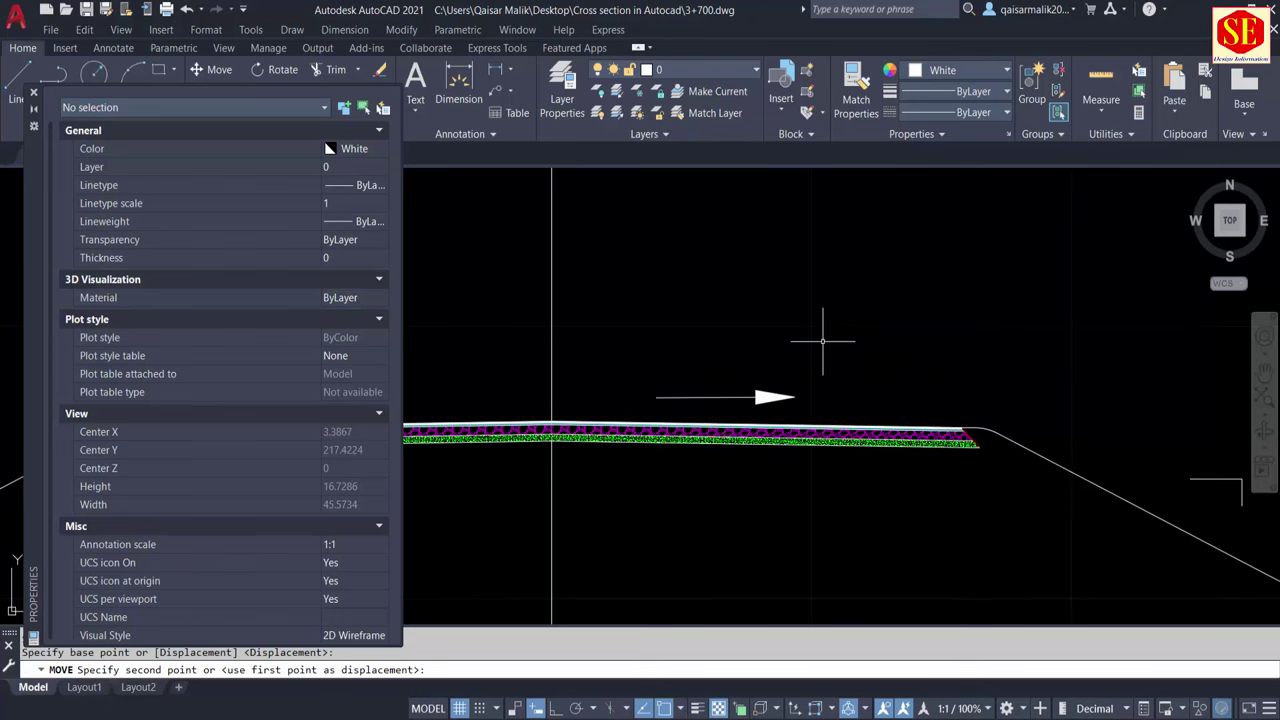
left_click(686, 400)
Set the leader's arrow size to 1 and close the Properties panel
left_click(689, 397)
left_click(656, 397)
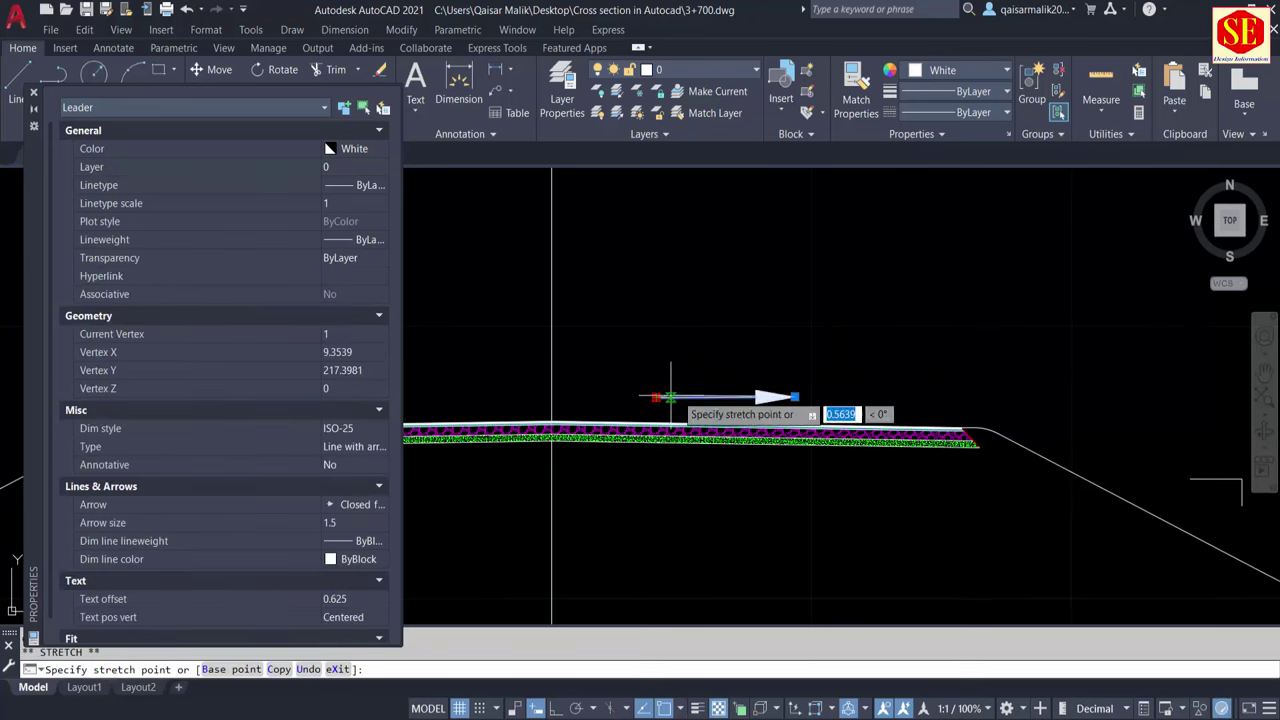
left_click(675, 397)
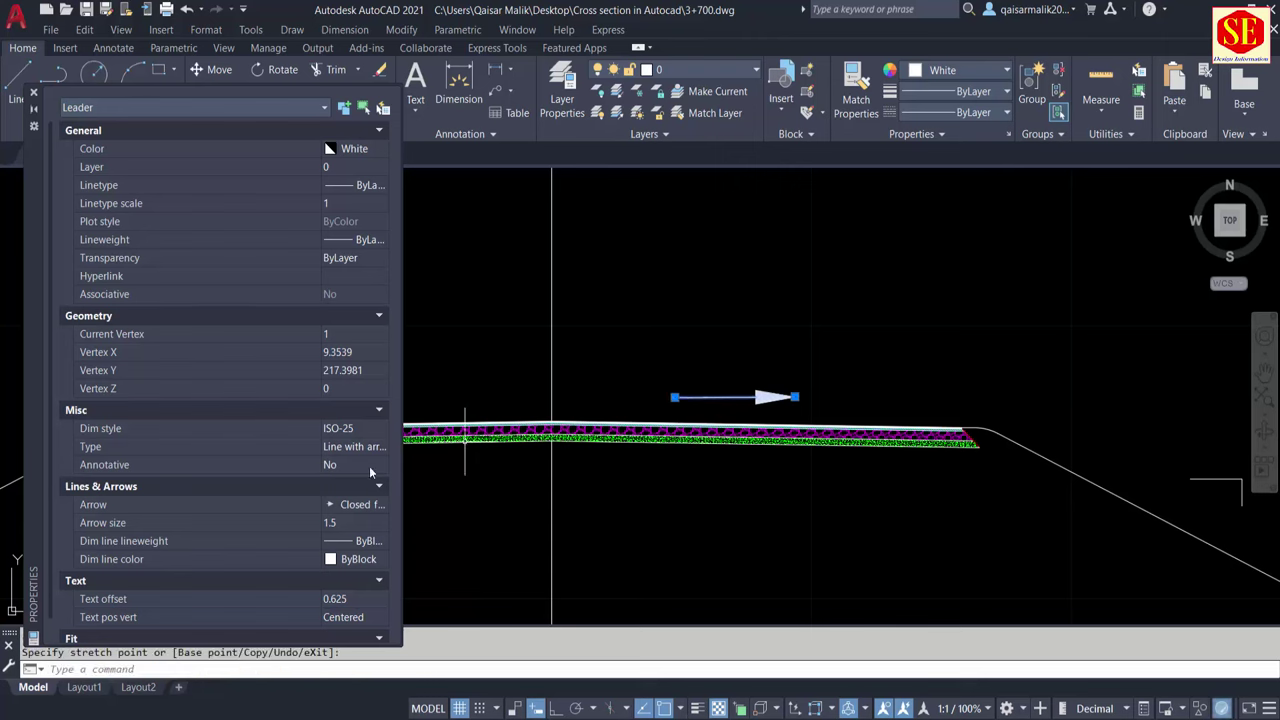
left_click(356, 526)
type("1")
key("Return")
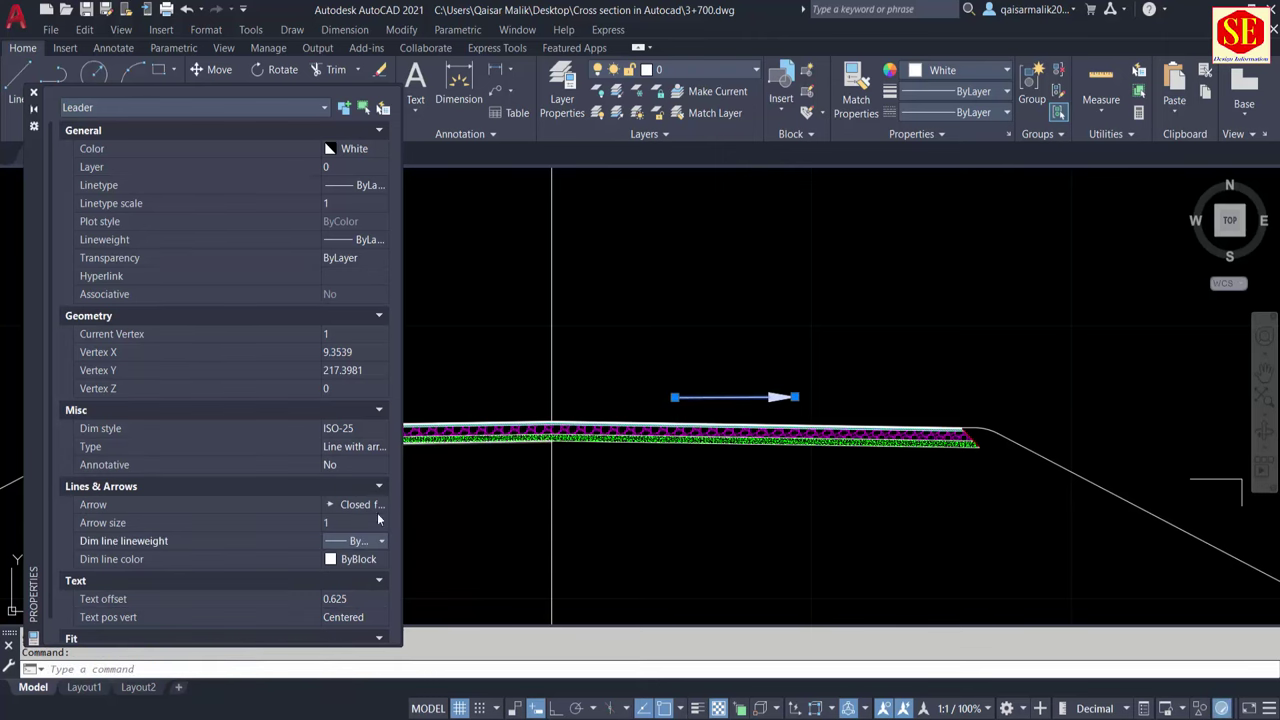
key("Escape")
scroll(863, 399, "down", 1)
scroll(804, 420, "up", 2)
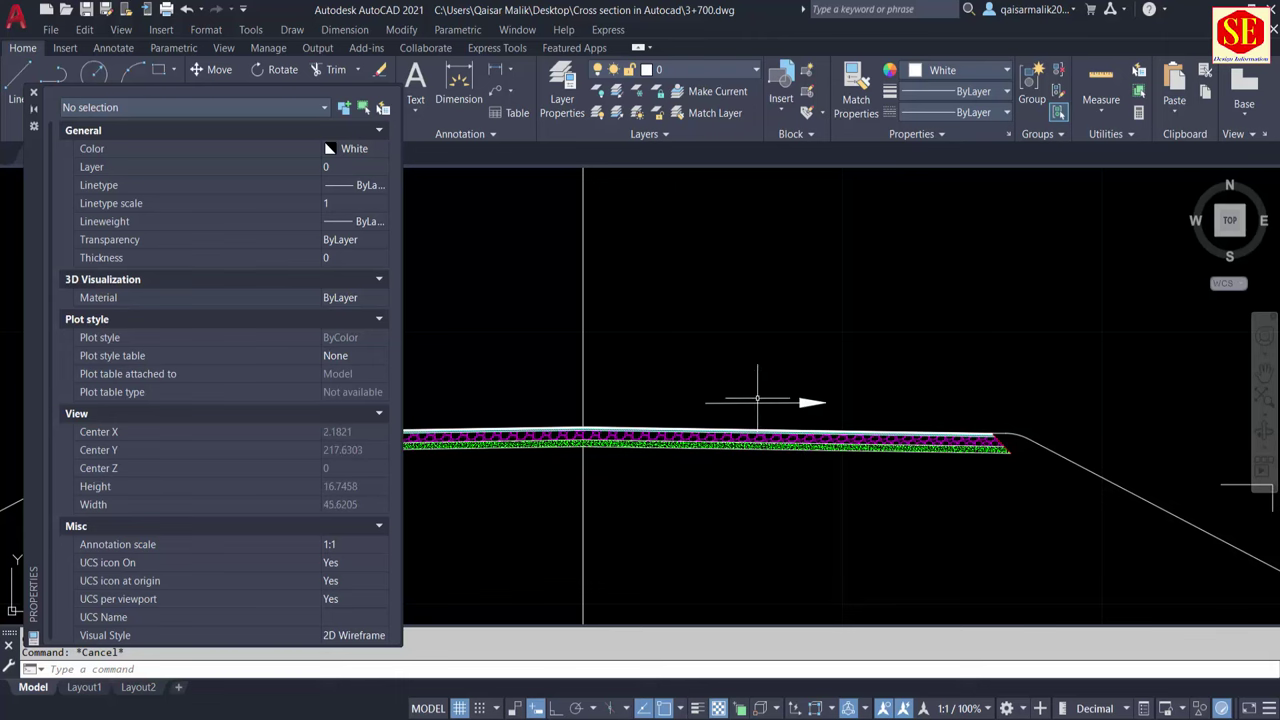
left_click(34, 94)
mouse_move(700, 277)
middle_mouse_down()
mouse_move(666, 286)
mouse_move(514, 257)
middle_mouse_up()
Write a '-1.5%' multiline text label in a box above the slope arrow
type("T")
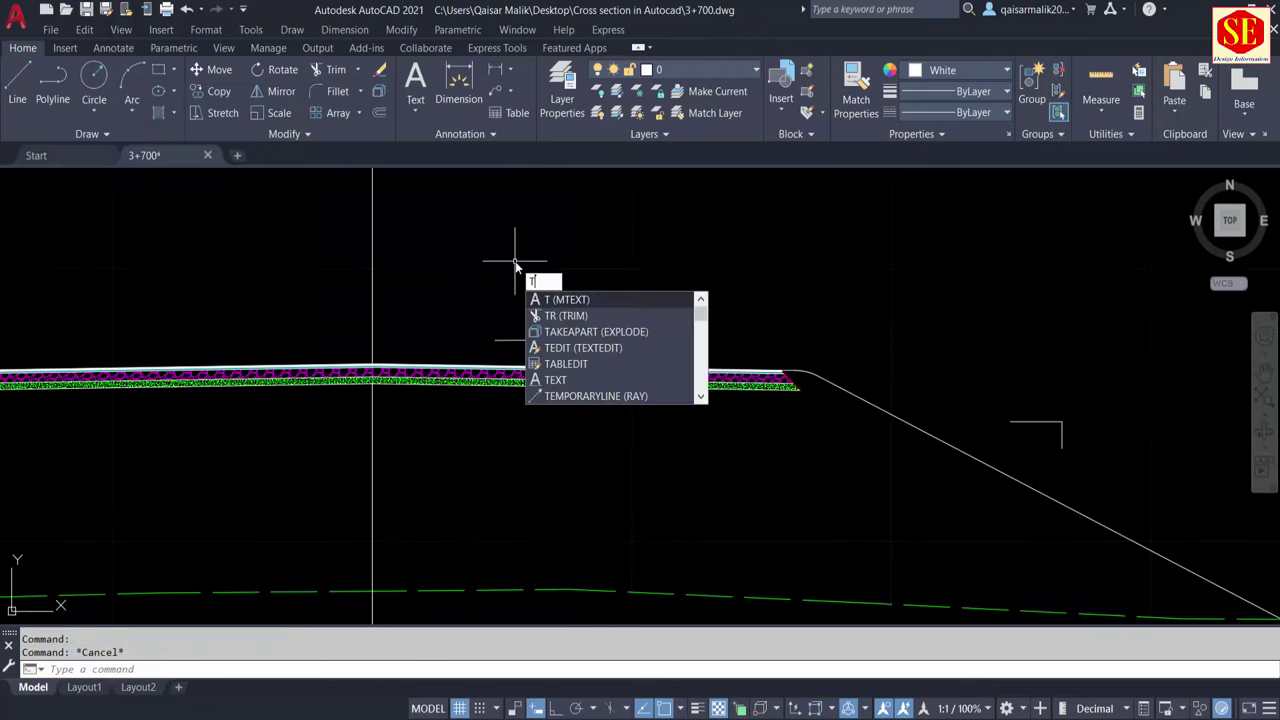
key("Return")
left_click(478, 250)
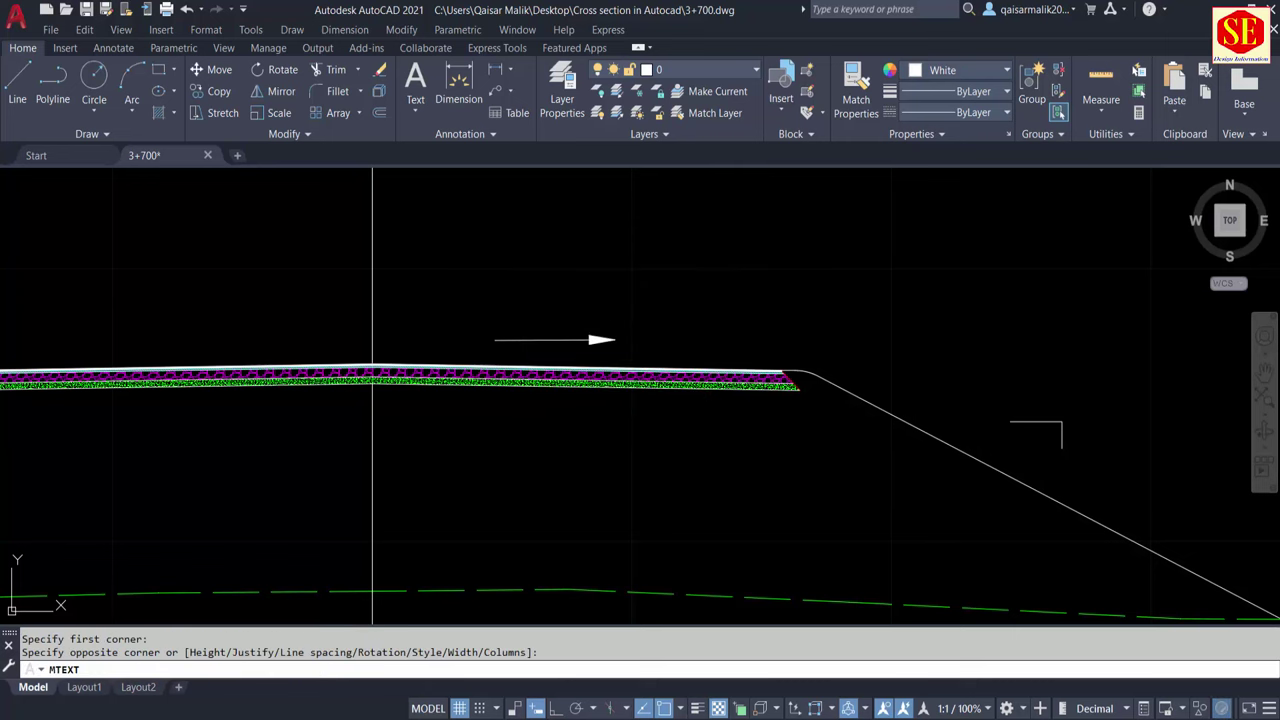
left_click(644, 362)
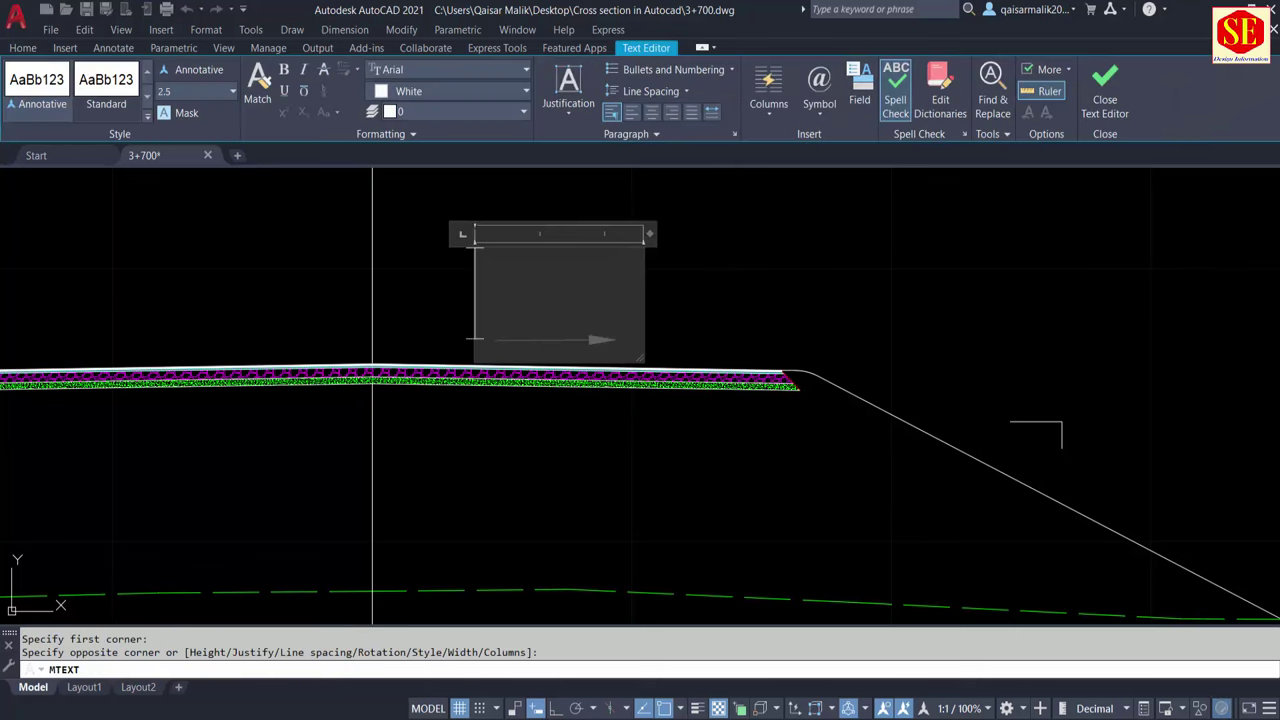
type("-1.5%")
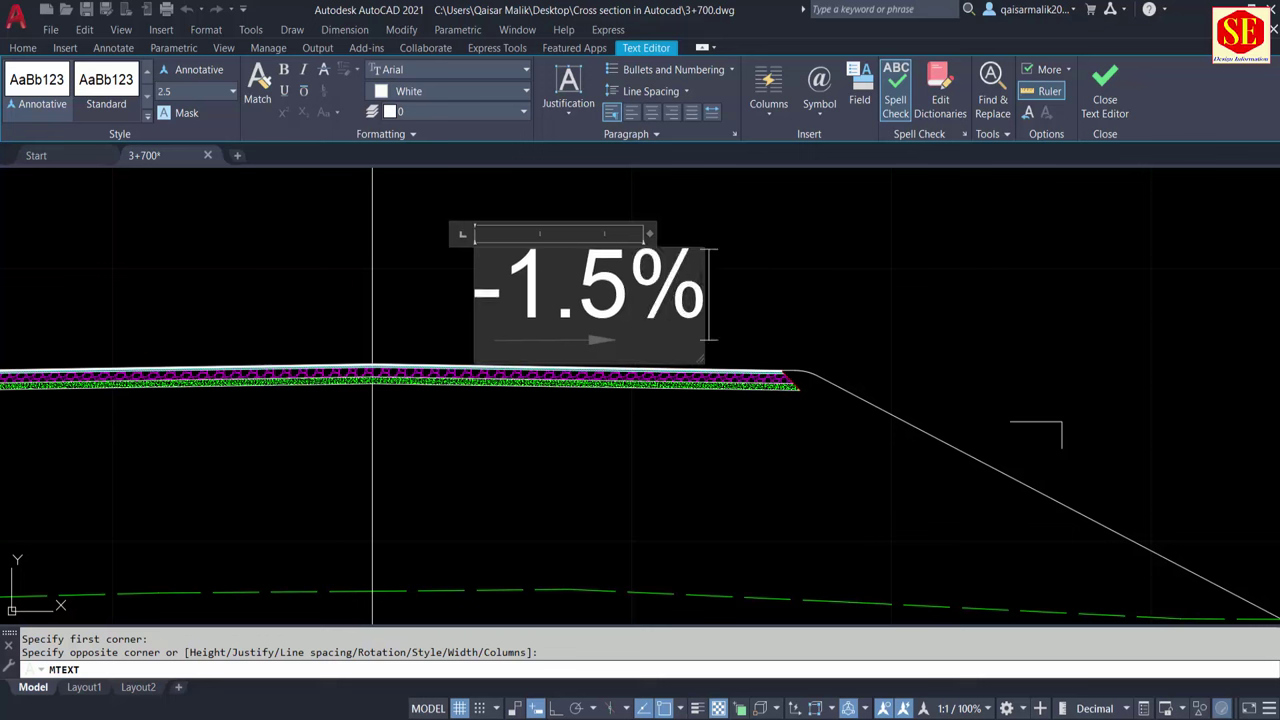
key("ctrl+a")
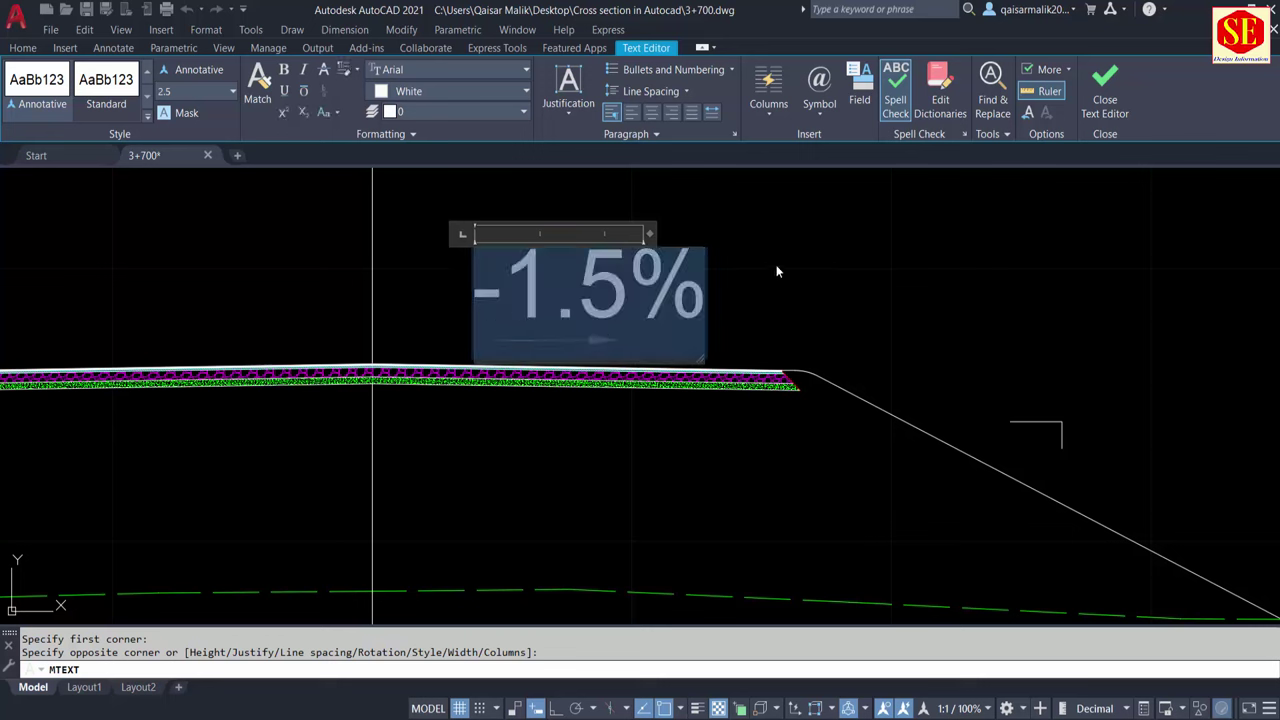
left_click(776, 271)
left_click(598, 270)
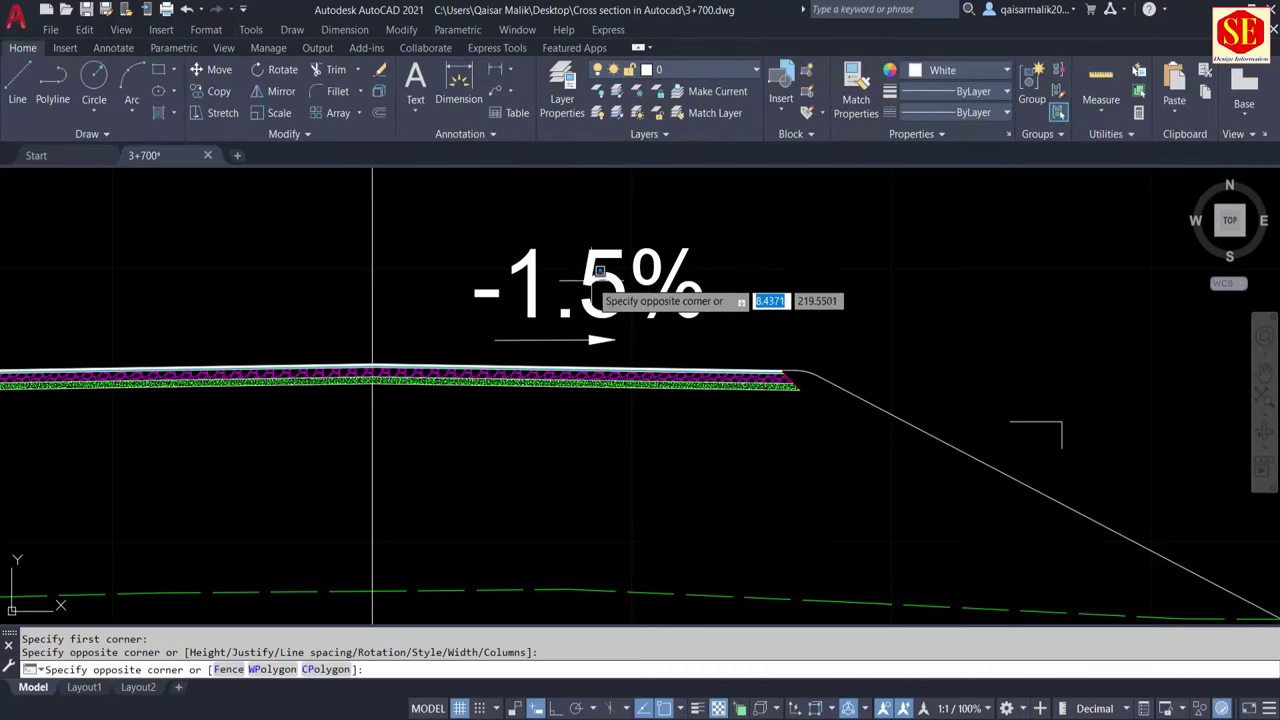
key("Escape")
Scale the -1.5% text down by 0.5, twice
type("c")
key("Return")
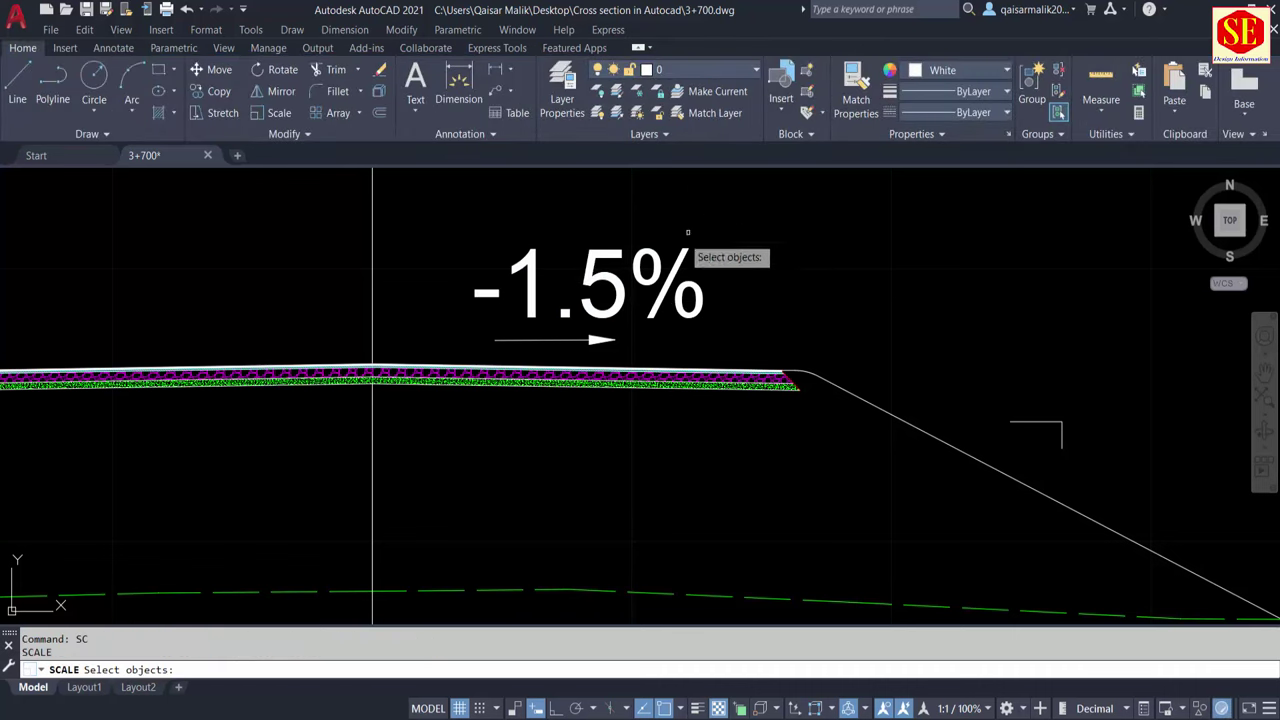
left_click(627, 305)
key("Return")
left_click(627, 285)
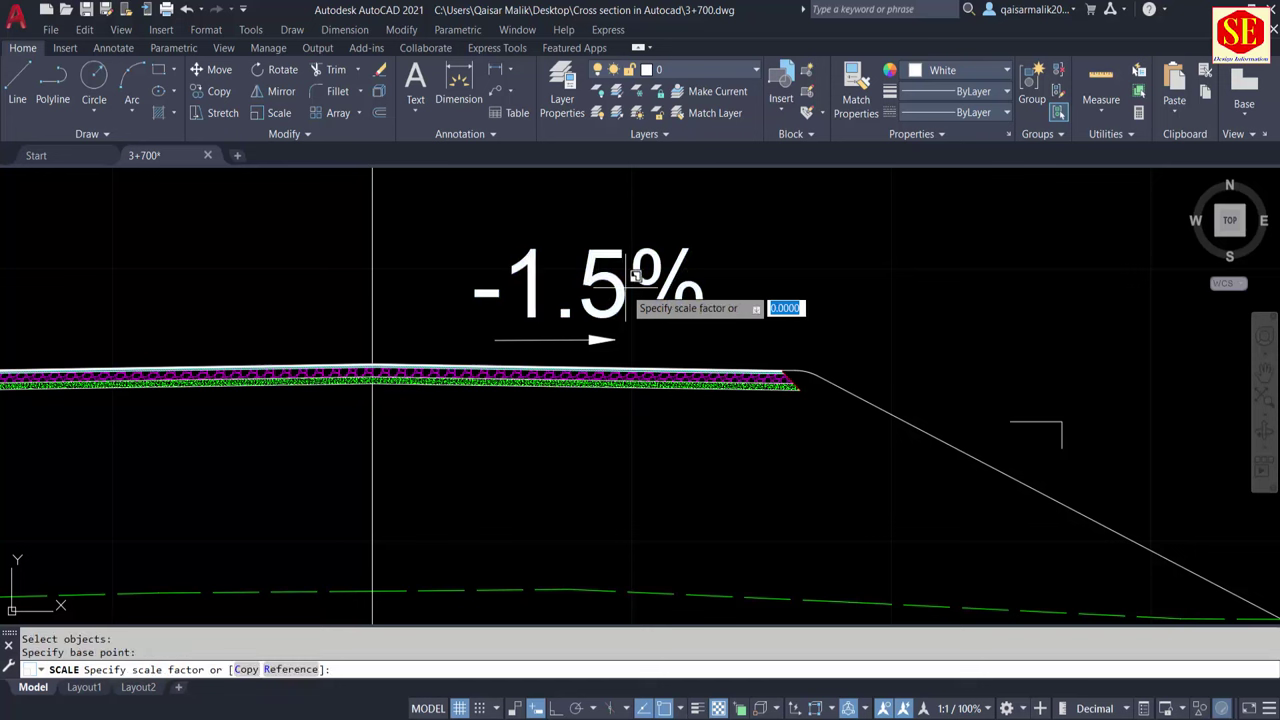
type(".5")
key("Return")
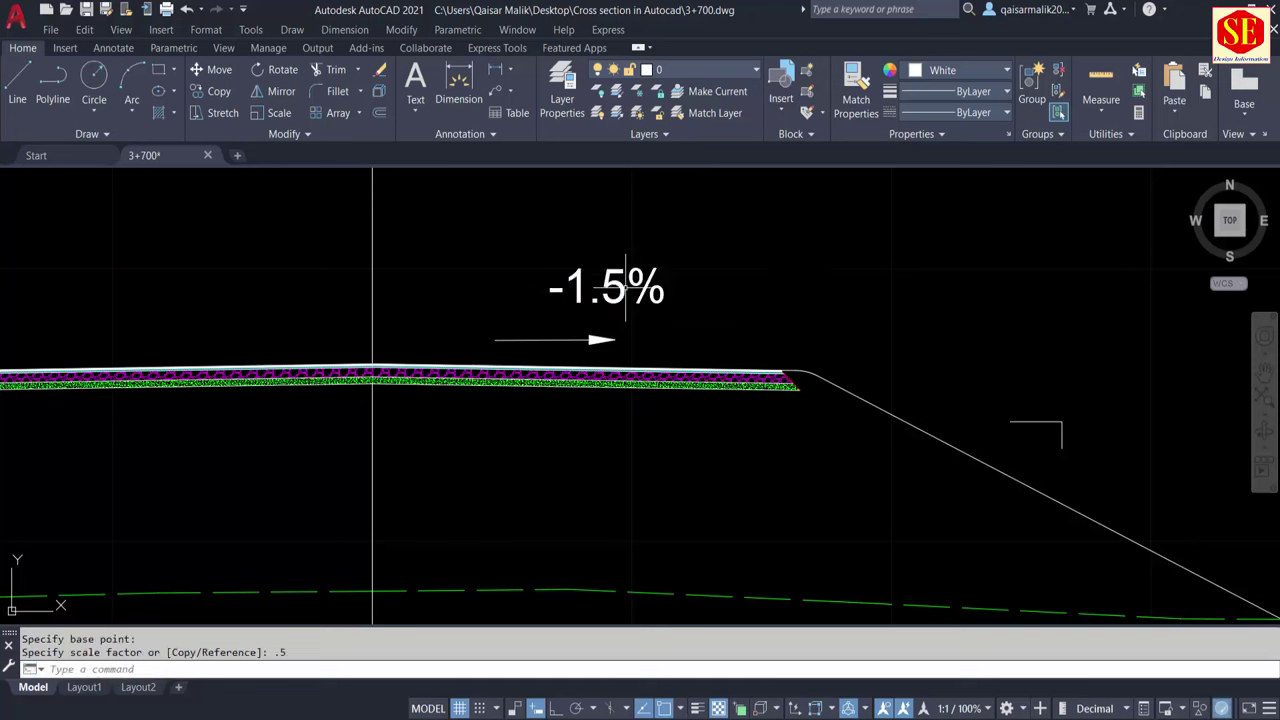
key("Return")
left_click(630, 290)
key("Return")
left_click(635, 330)
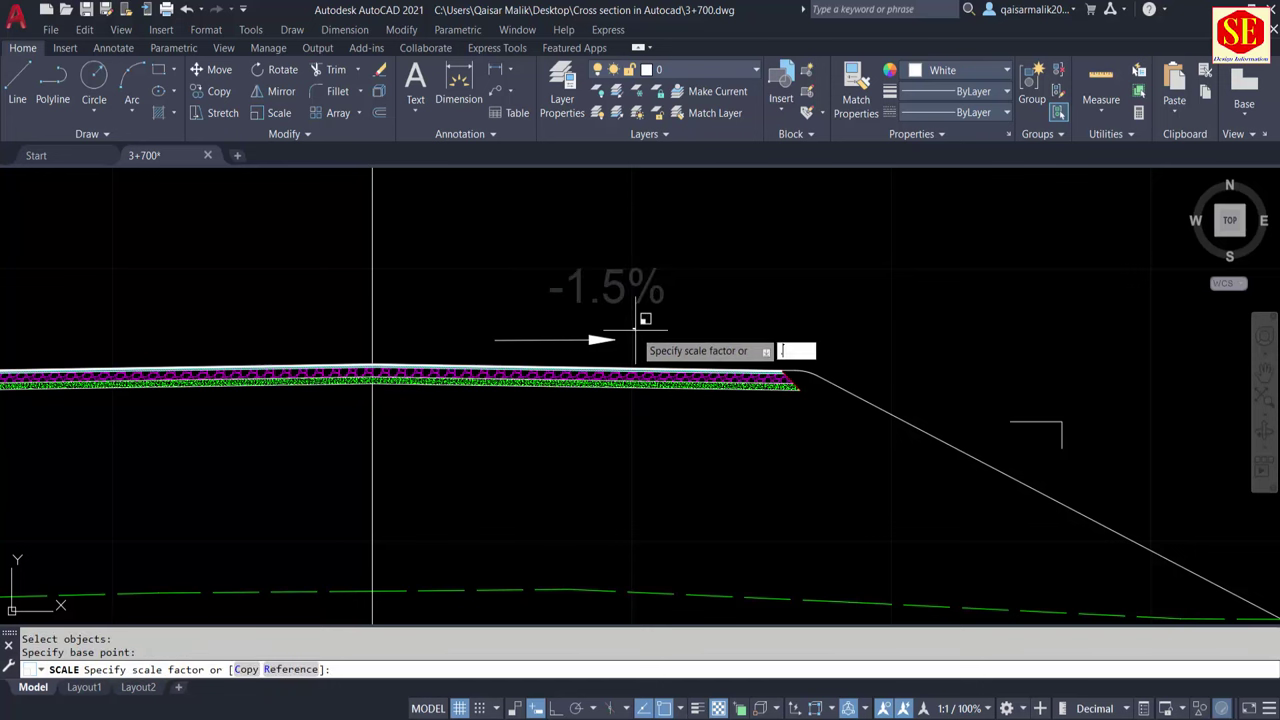
type(".5")
key("Return")
Move the -1.5% label to sit just above the leader arrow
type("m")
key("Return")
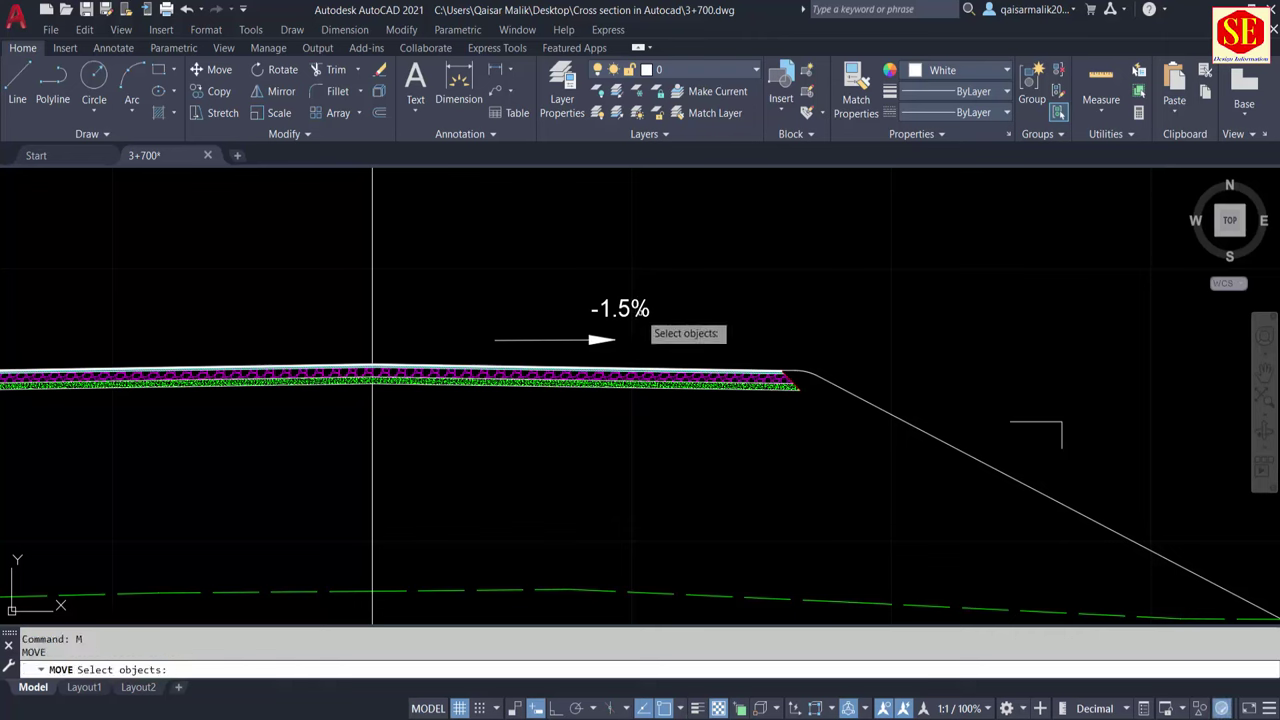
left_click(635, 312)
key("Return")
left_click(777, 290)
left_click(630, 321)
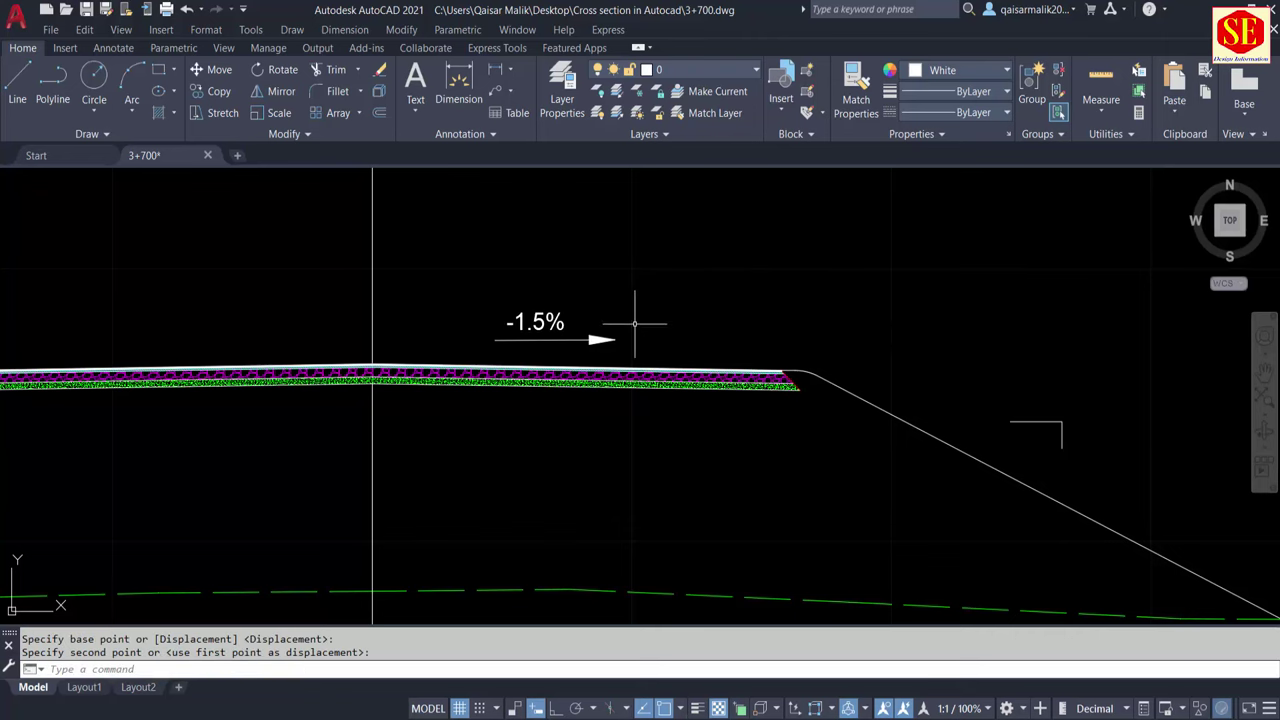
double_click(540, 322)
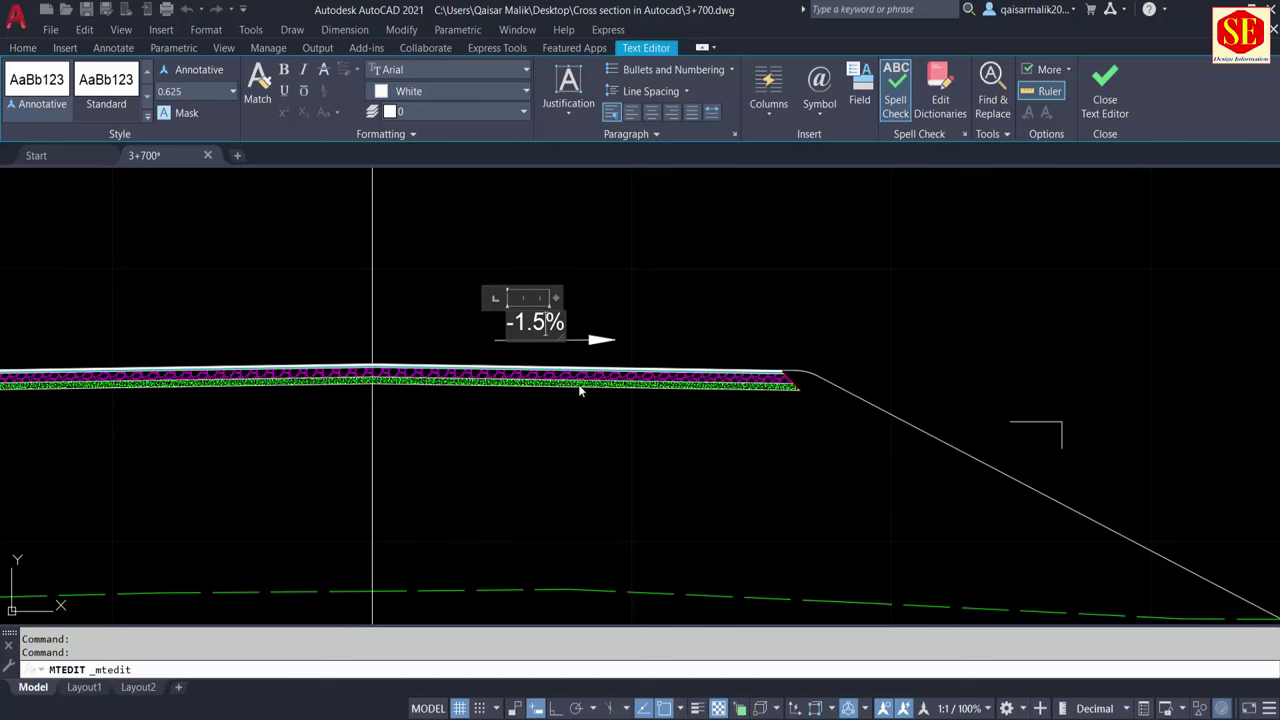
Change the slope label text to read -1.50%
type("0")
left_click(682, 300)
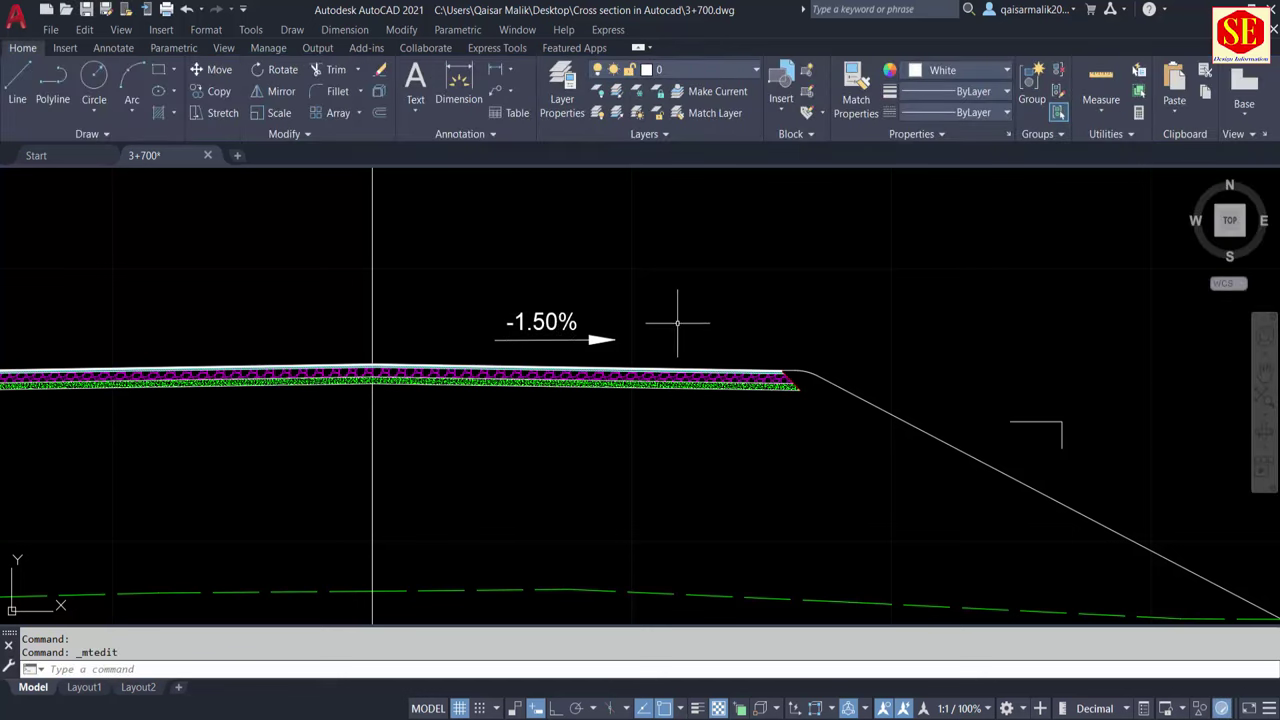
key("Escape")
Mirror the -1.50% label and arrow across the road centreline, keeping the original
type("mi")
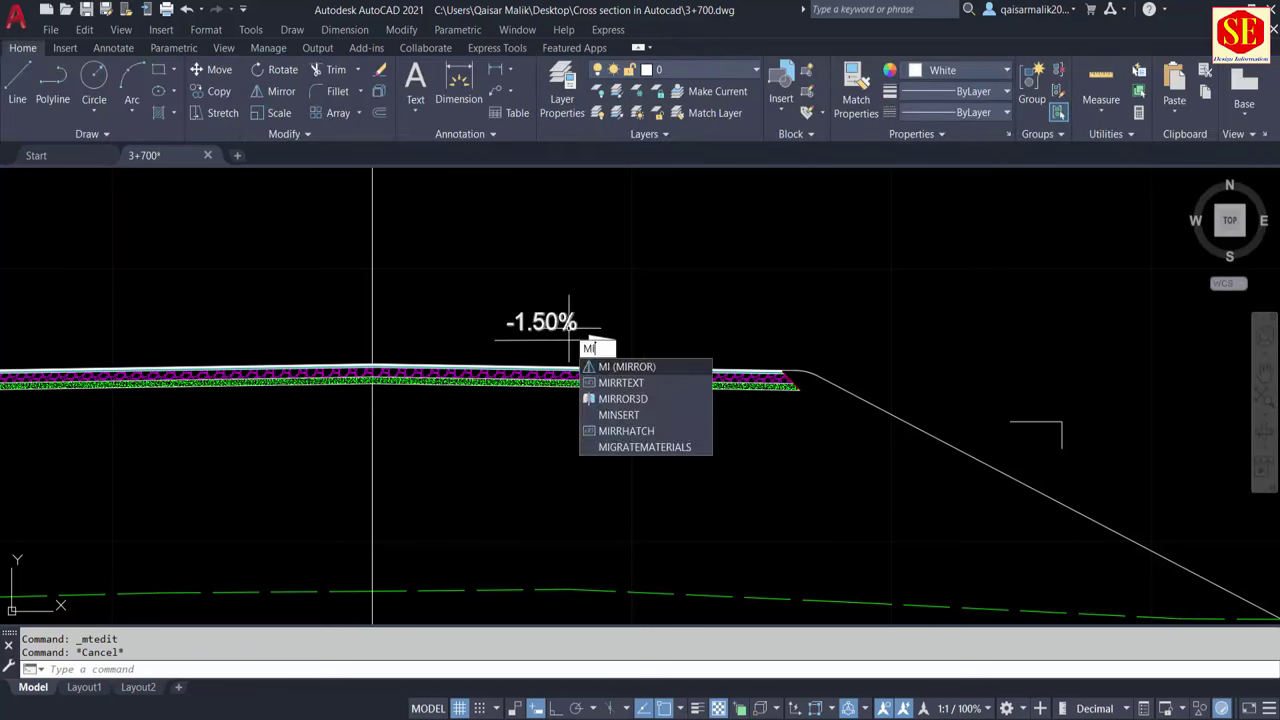
key("Return")
left_click(570, 303)
left_click(550, 370)
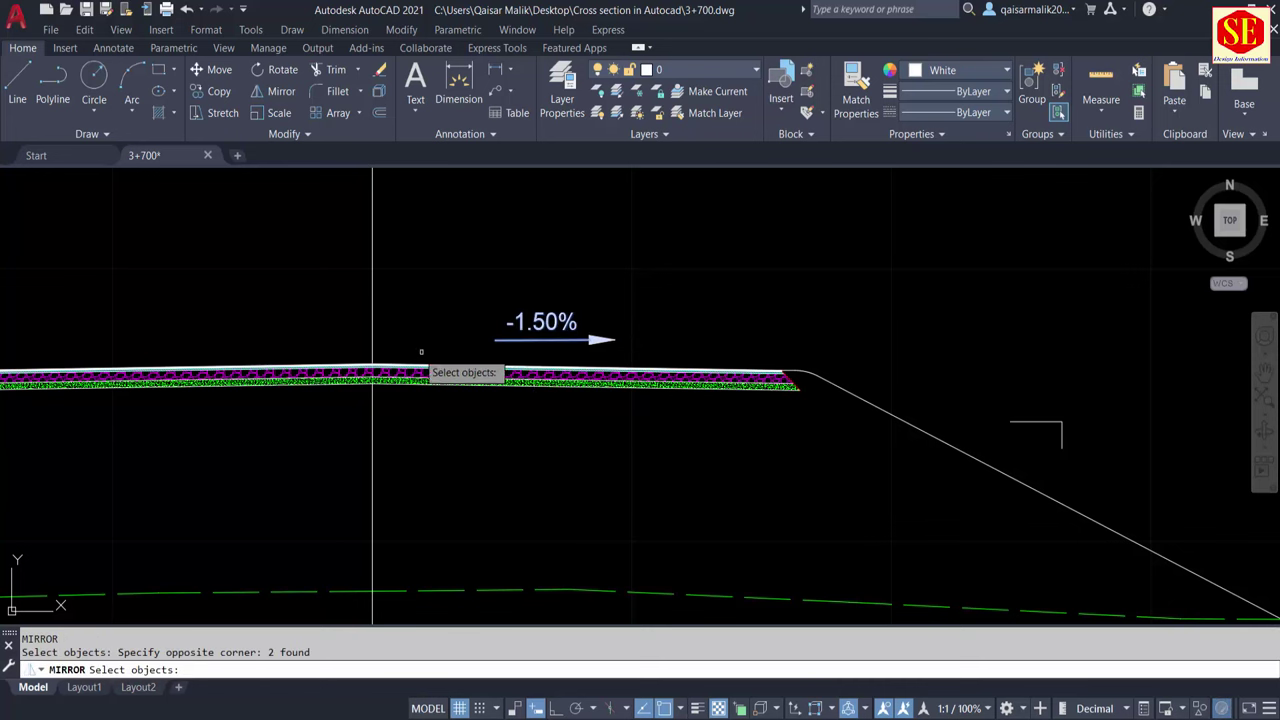
key("Return")
left_click(372, 366)
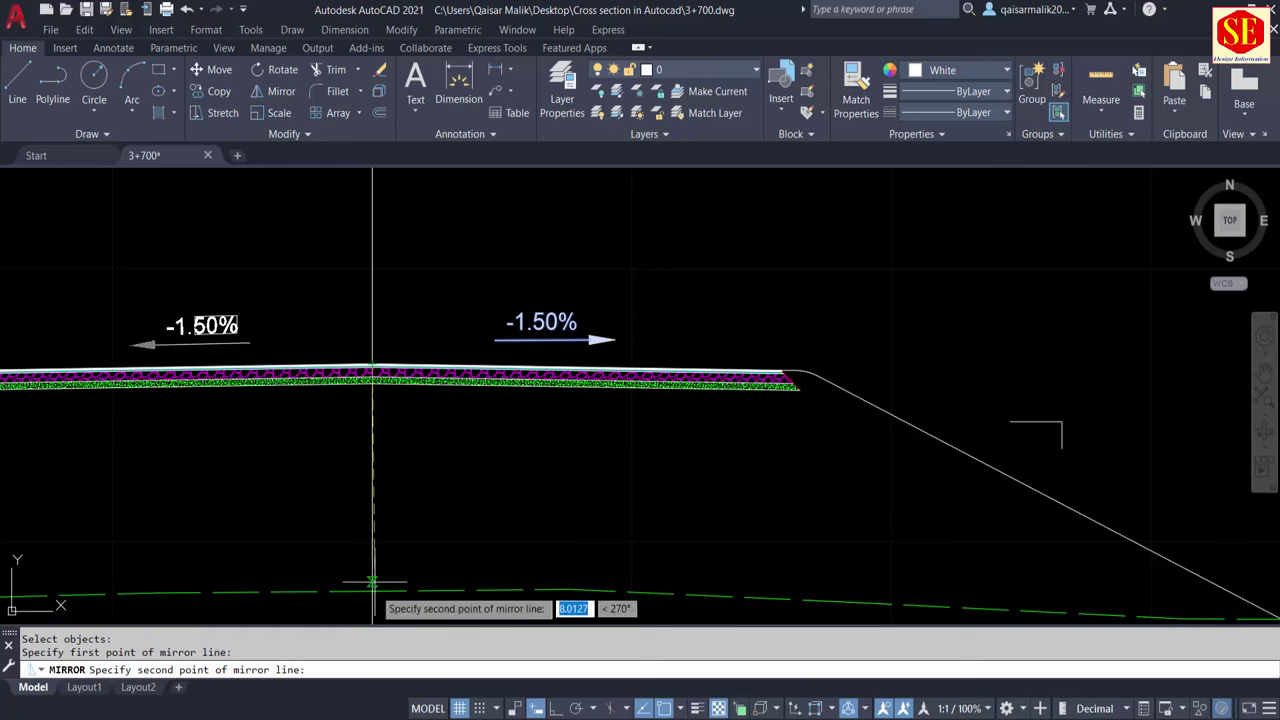
left_click(372, 598)
right_click(372, 592)
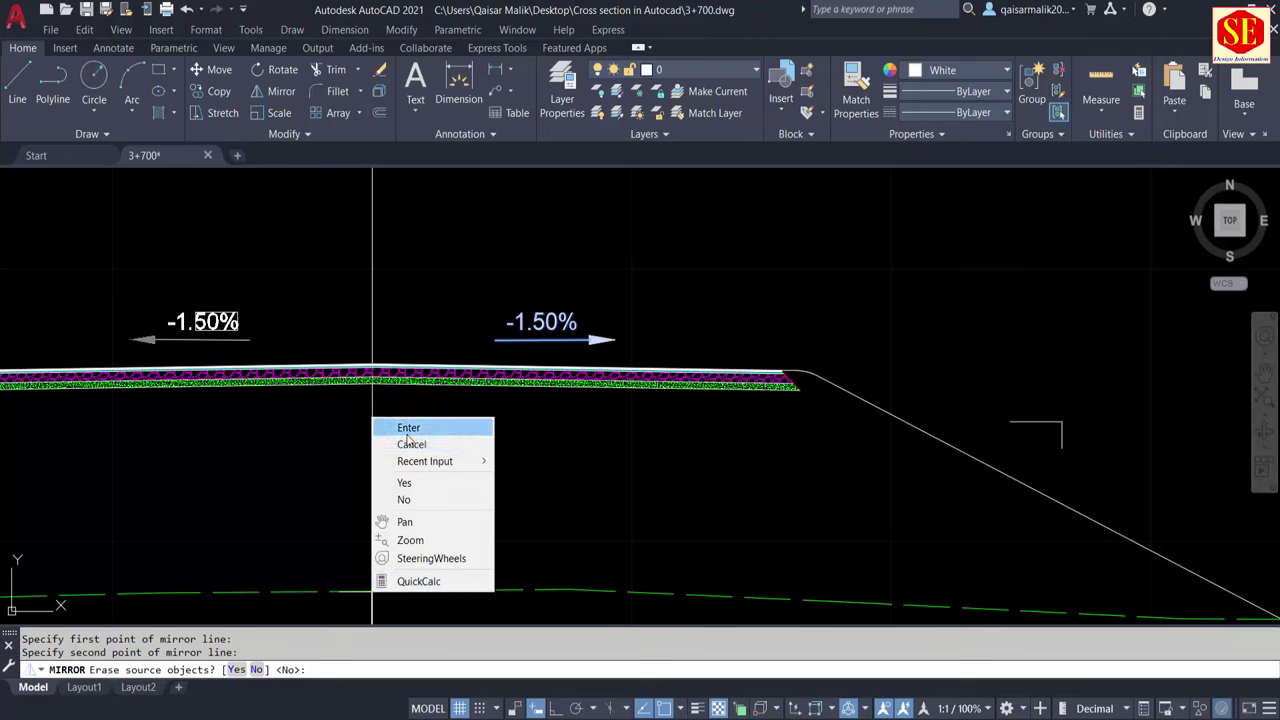
left_click(405, 426)
key("Escape")
scroll(230, 300, "down", 2)
middle_click_drag(230, 300, 416, 300)
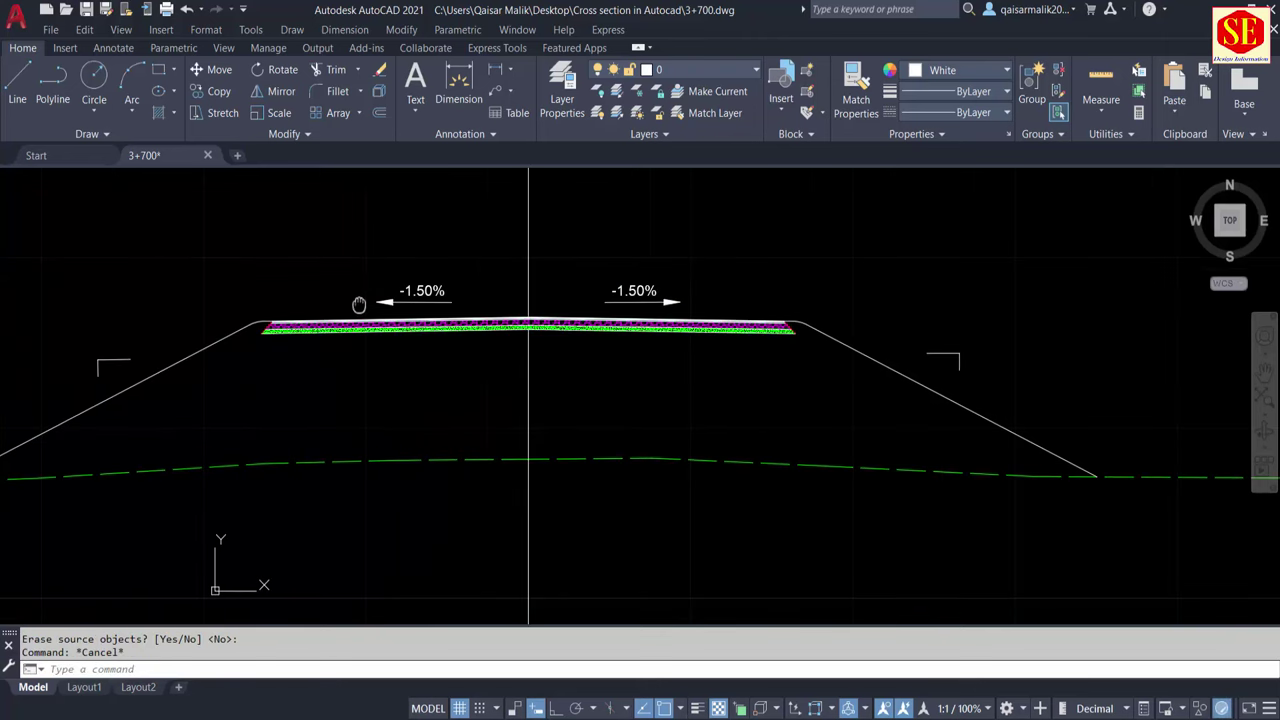
middle_click_drag(738, 393, 641, 418)
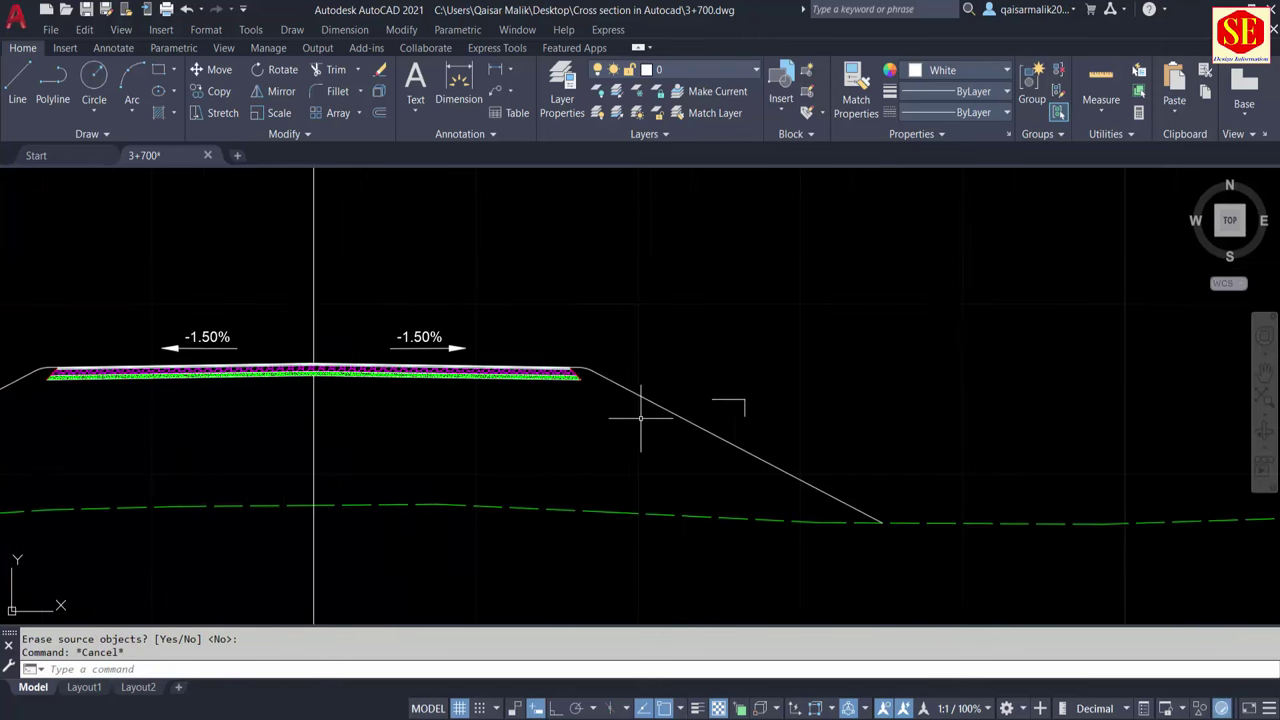
Copy the -1.50% label onto the right and left side slopes
type("co")
key("Return")
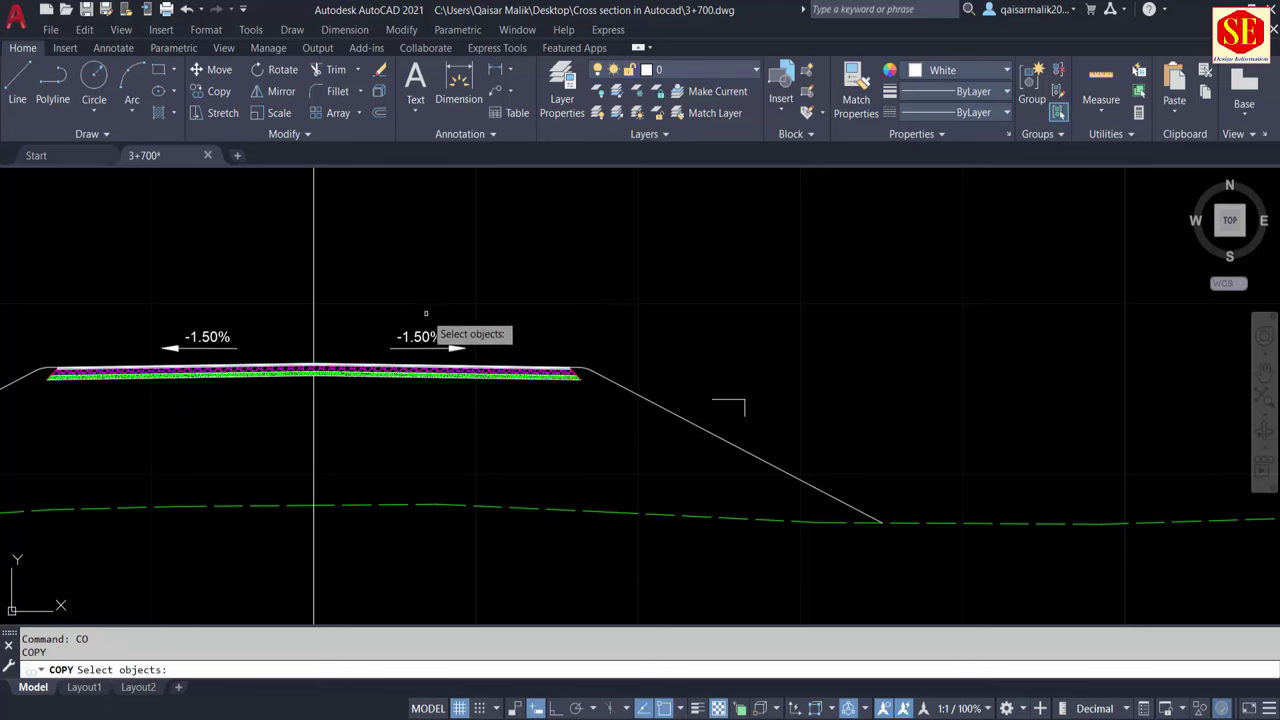
left_click(416, 336)
key("Return")
left_click(457, 317)
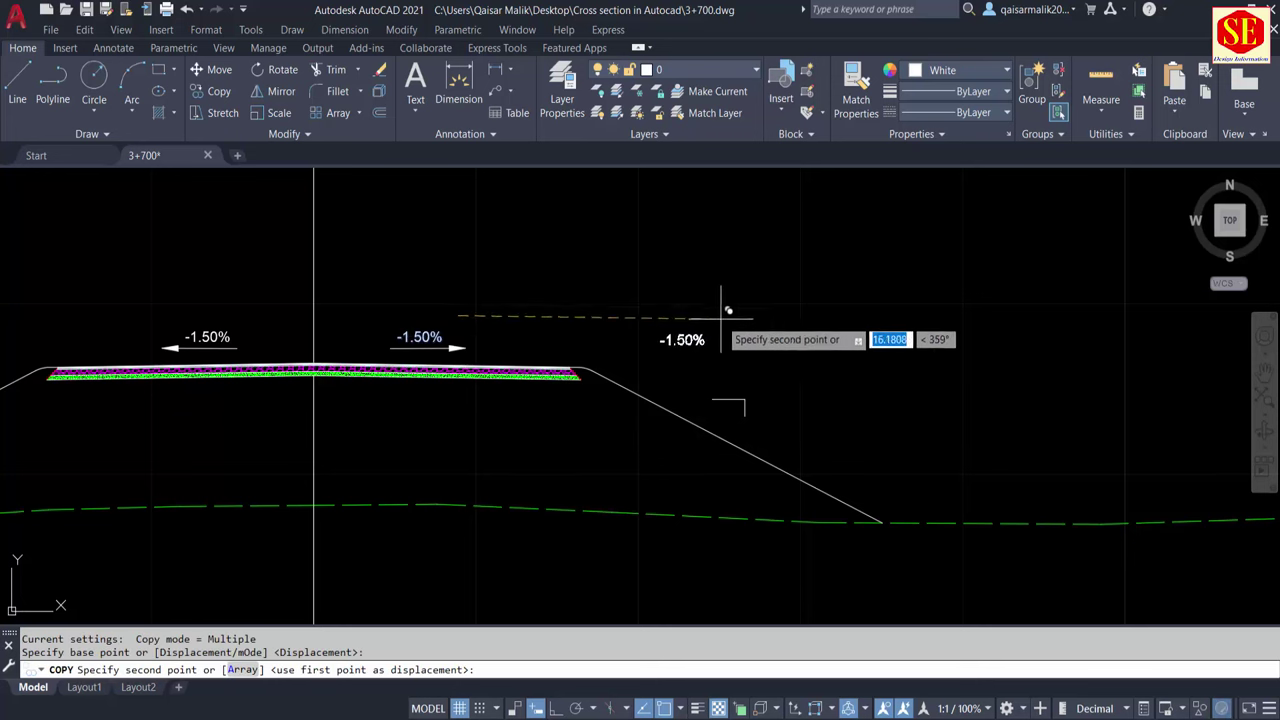
left_click(773, 355)
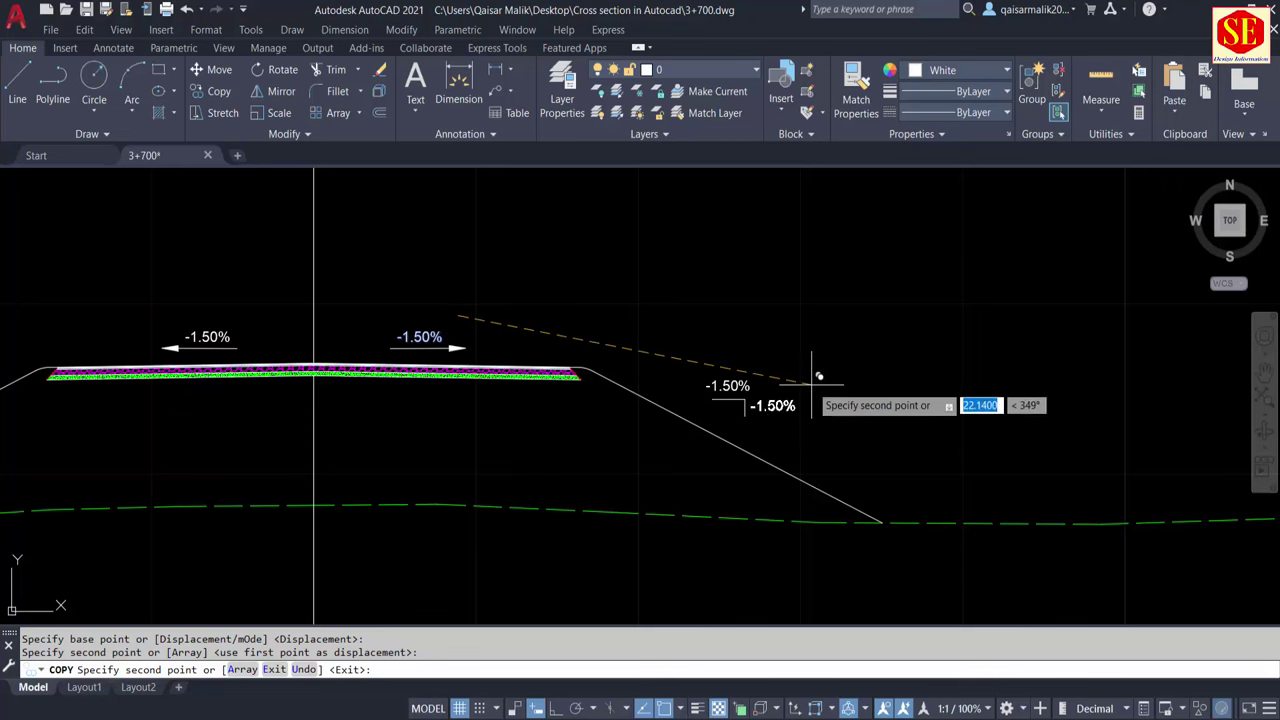
middle_click_drag(330, 422, 795, 377)
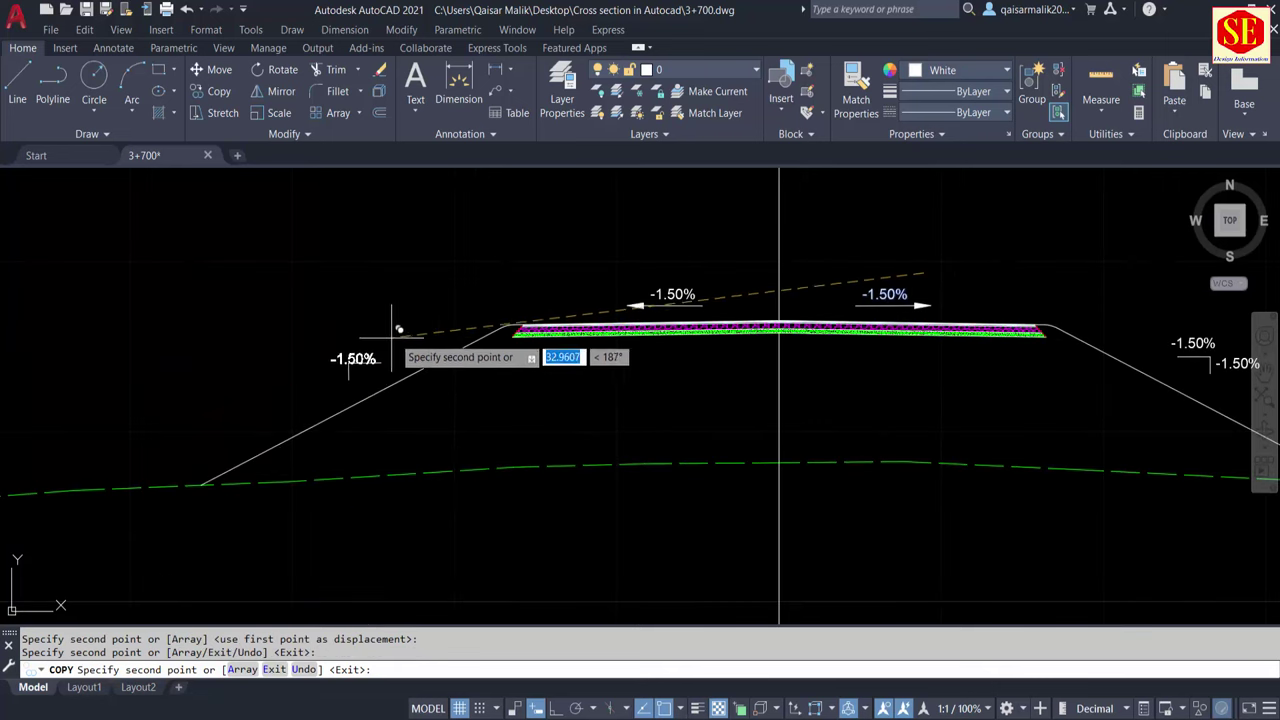
left_click(397, 329)
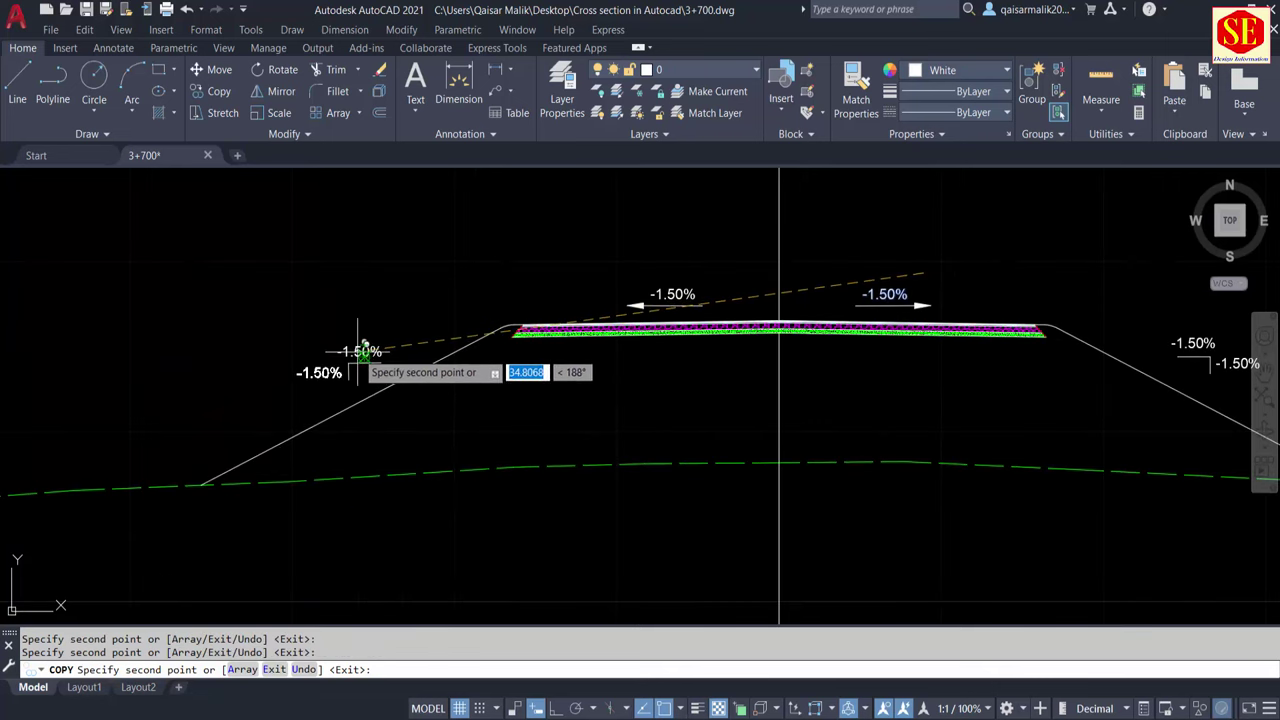
key("Escape")
Edit the upper copy on the left slope so it reads 2
double_click(360, 352)
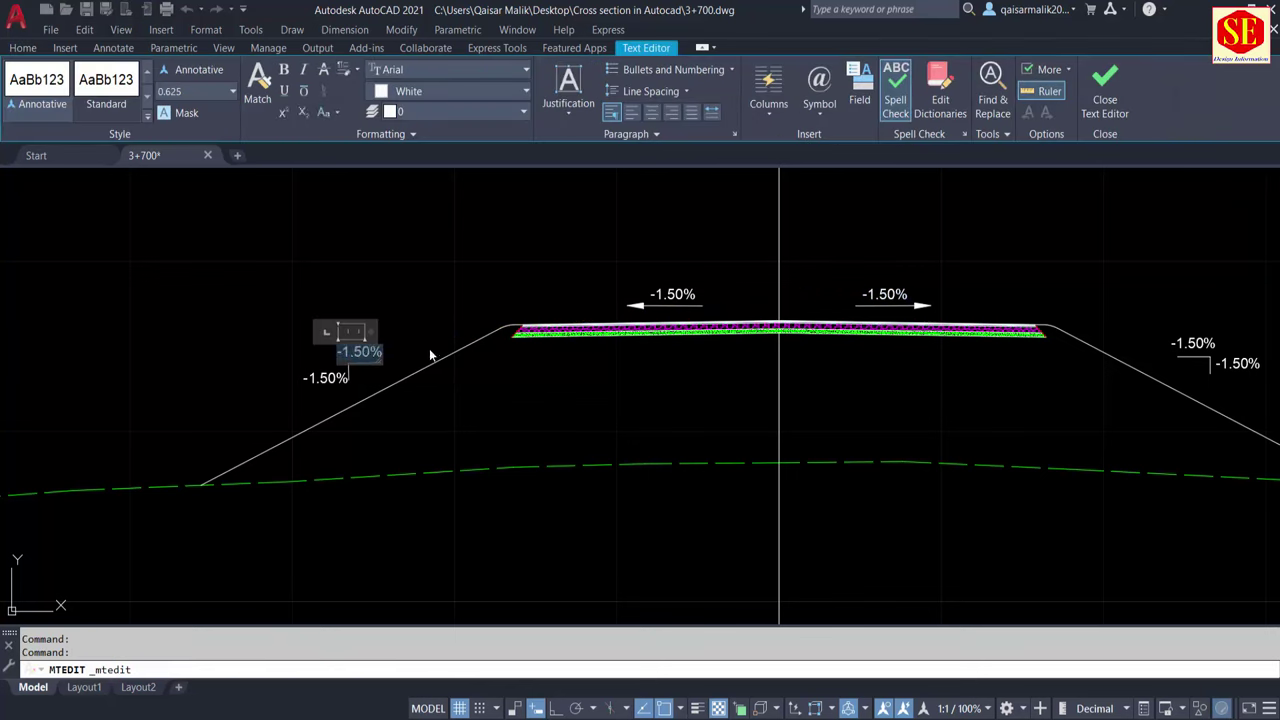
type("2")
left_click(432, 462)
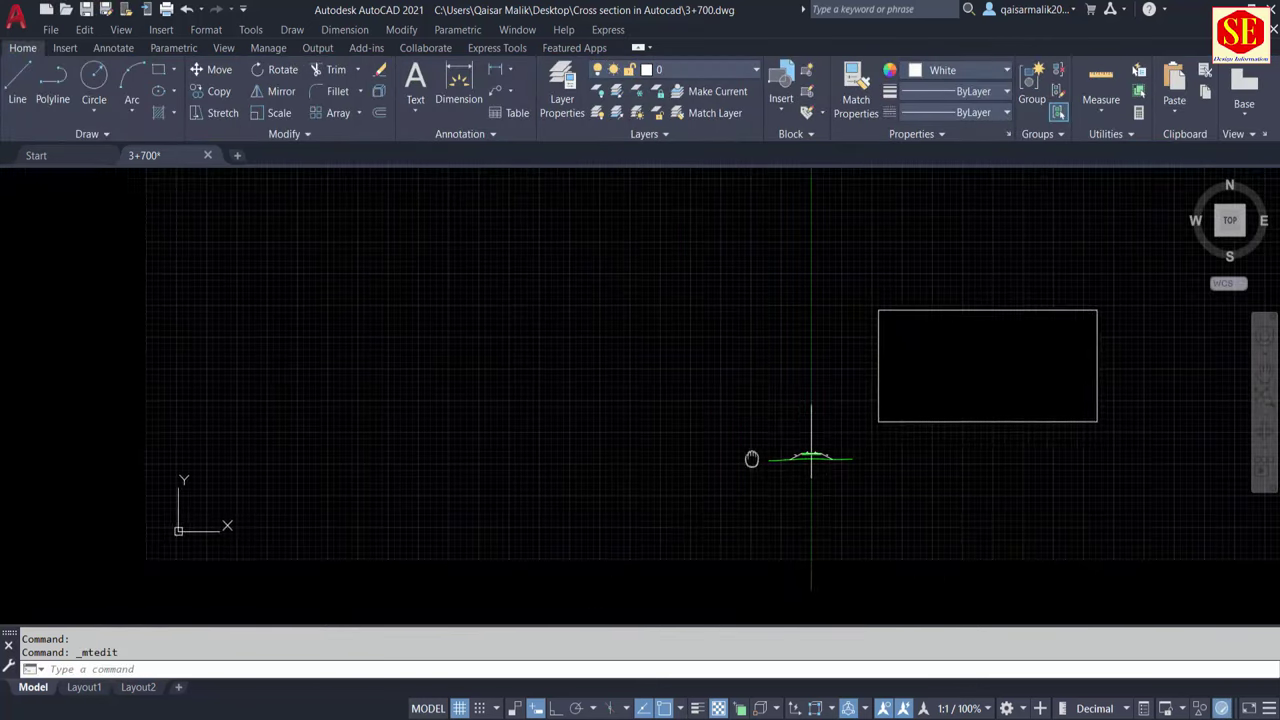
scroll(790, 455, "up", 5)
scroll(792, 284, "up", 4)
middle_click_drag(792, 284, 487, 325)
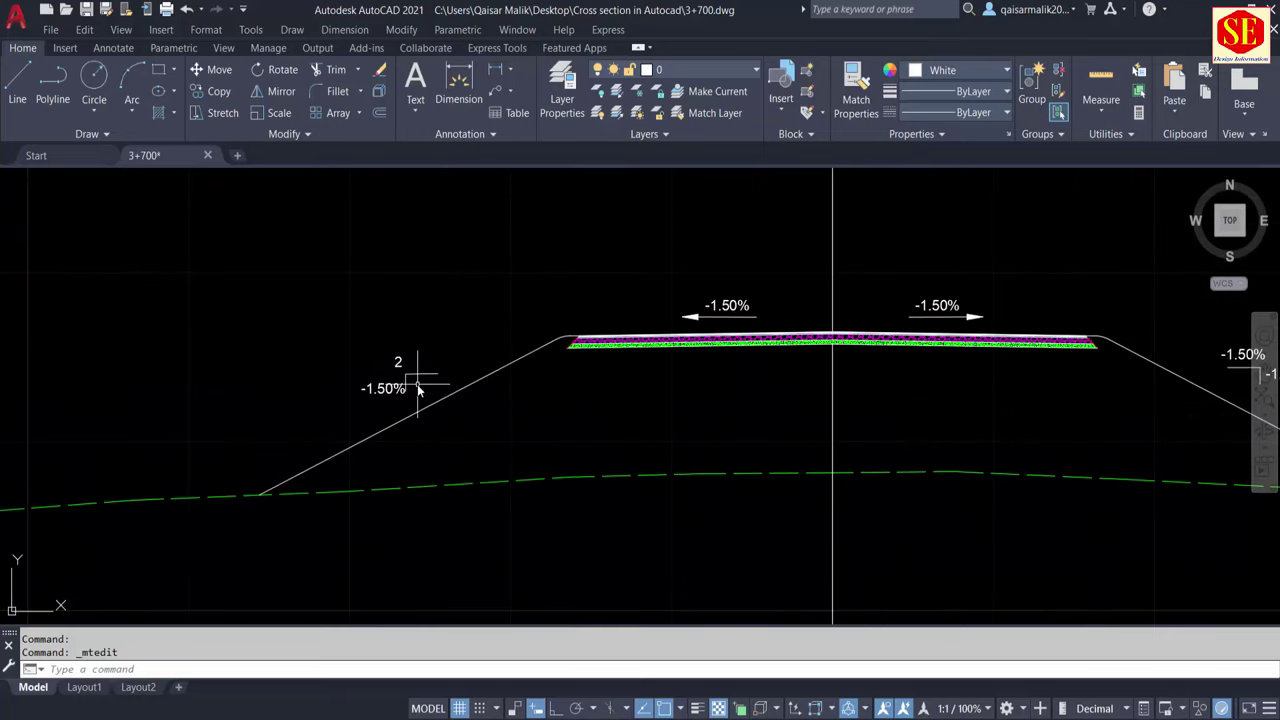
Move the 2 label above the left corner mark's horizontal line
scroll(420, 366, "up", 4)
type("M")
key("Return")
left_click(385, 355)
key("Return")
left_click(360, 338)
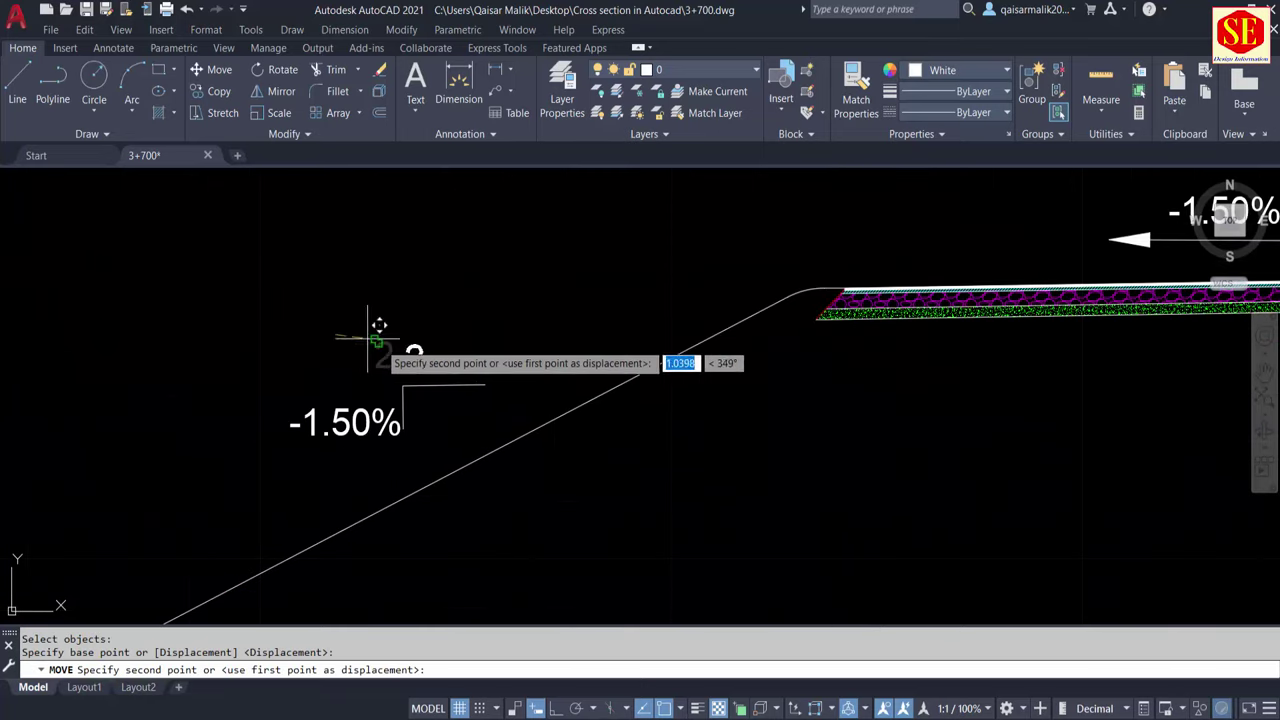
left_click(398, 343)
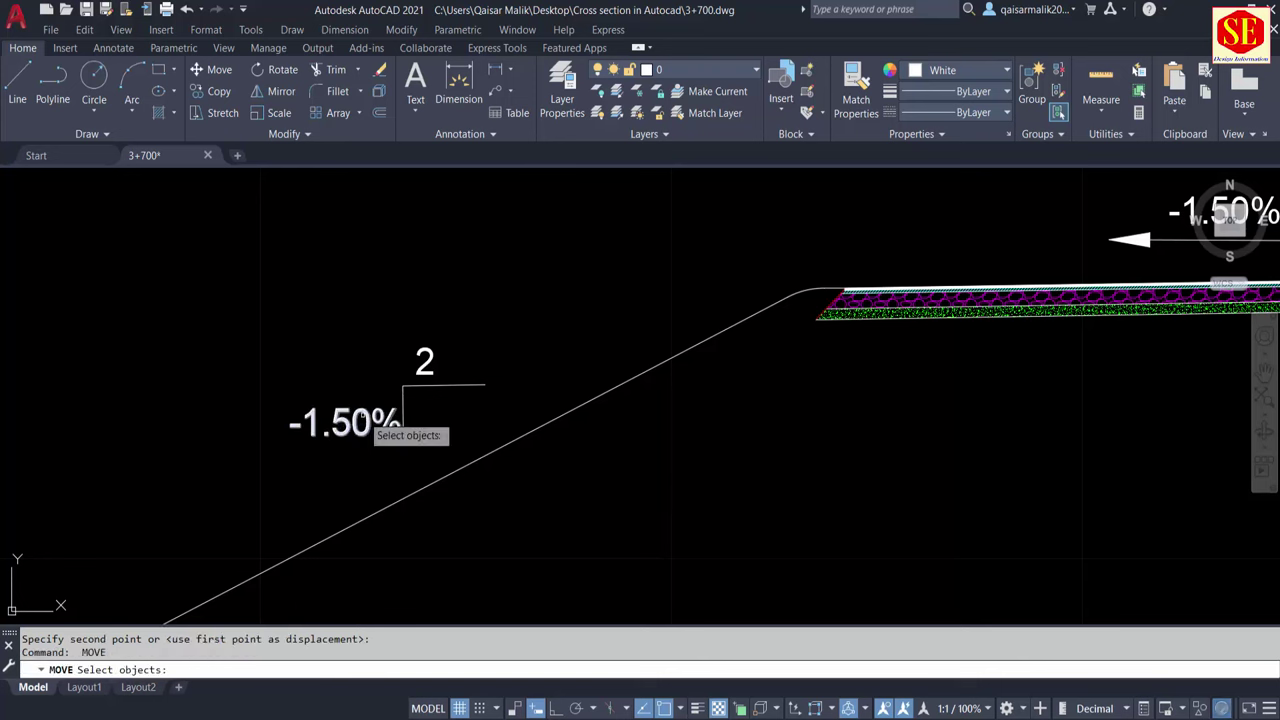
Change the lower left-slope label to read 1
double_click(350, 430)
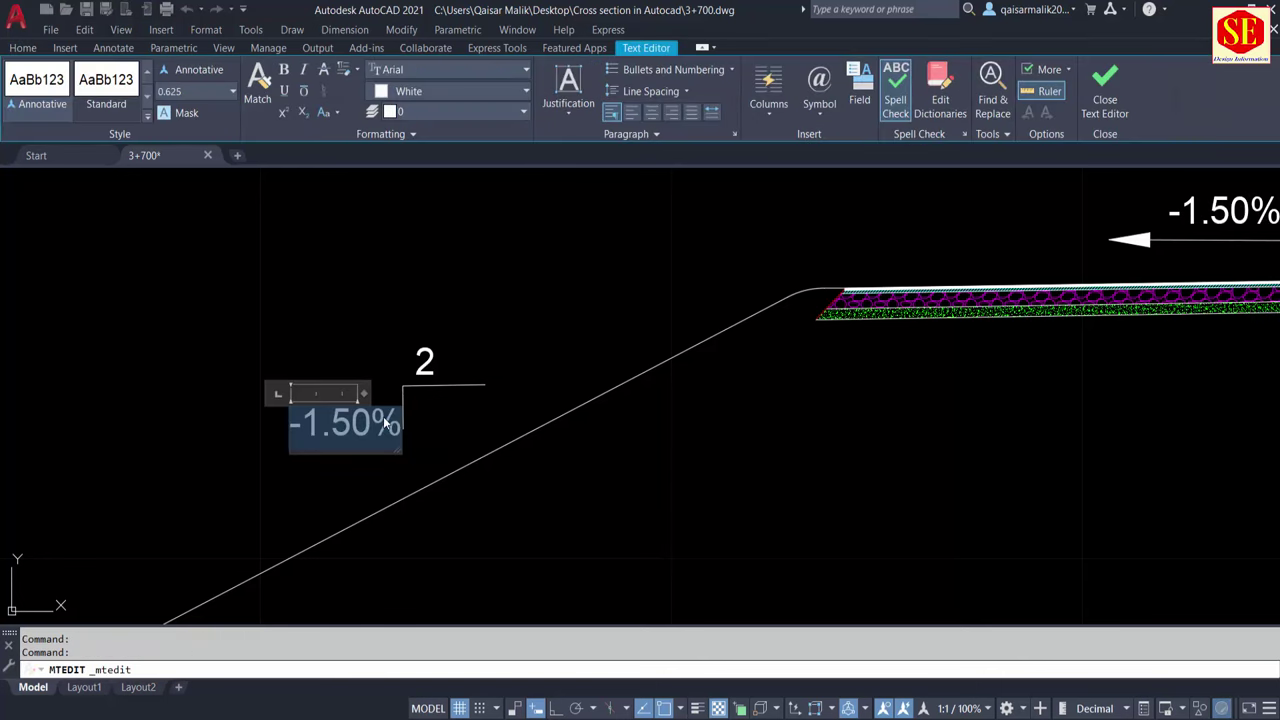
type("1")
left_click(443, 465)
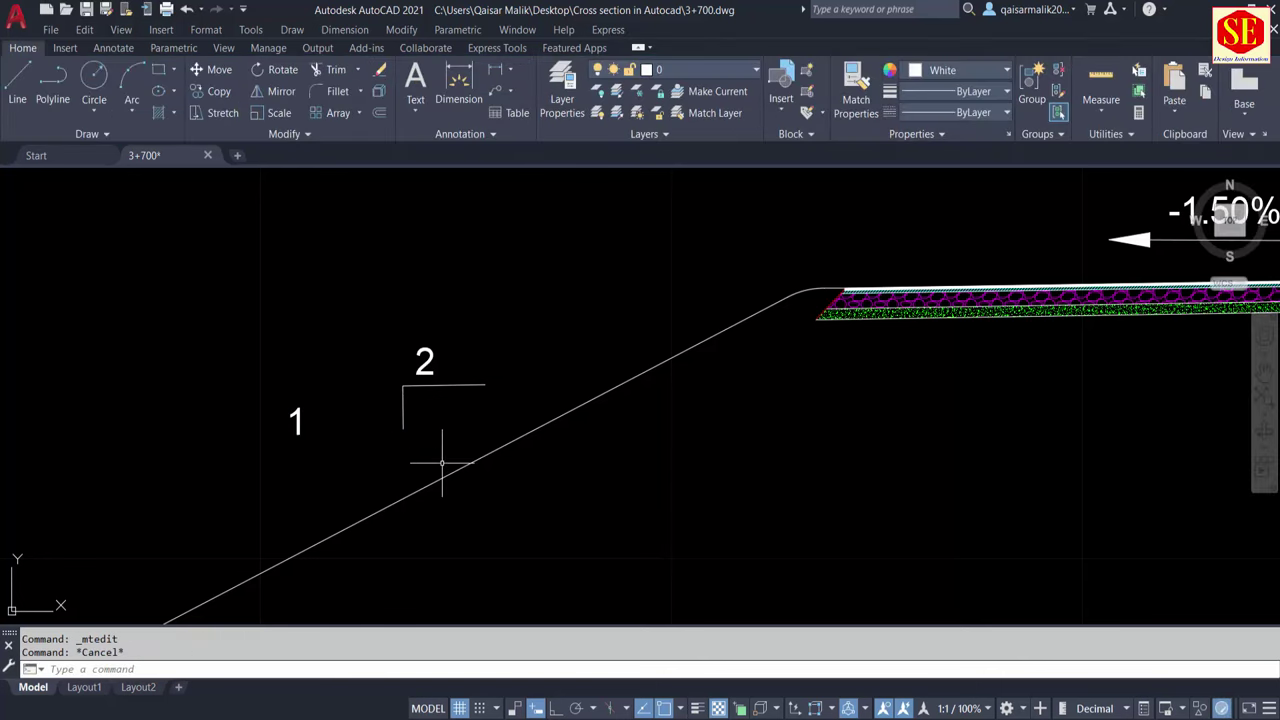
type("m")
key("Return")
left_click(296, 421)
key("Return")
left_click(255, 419)
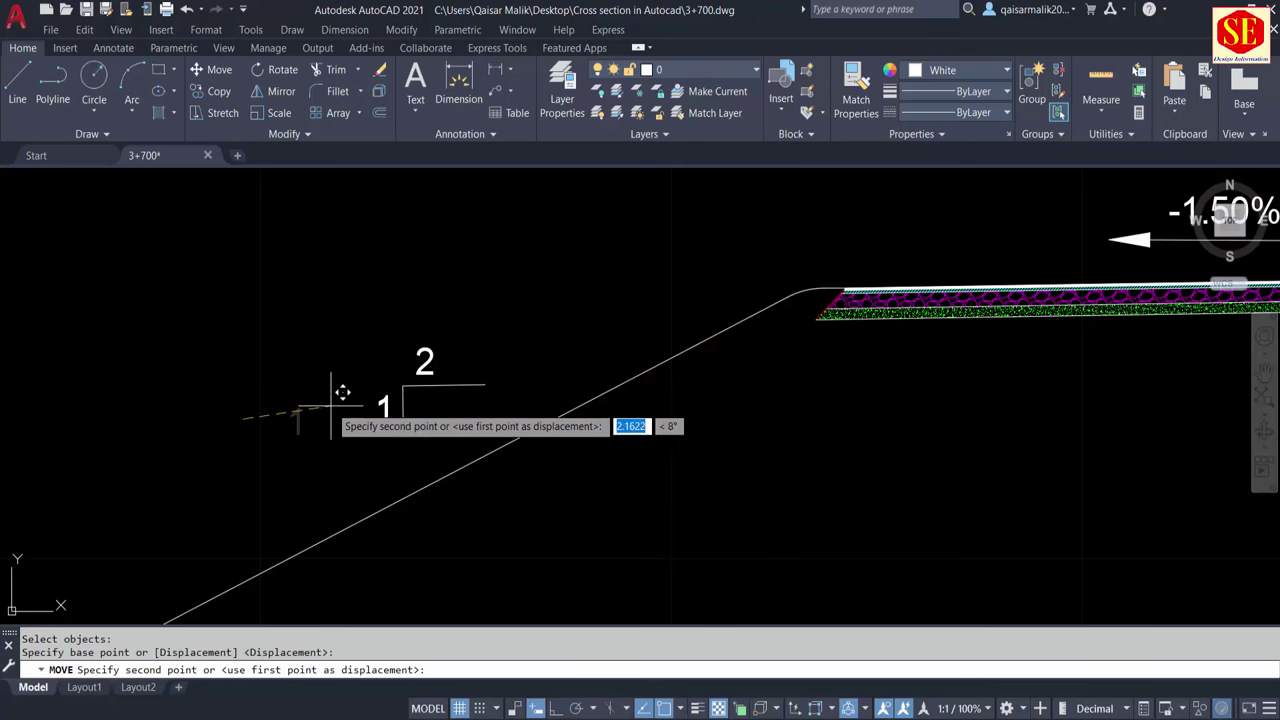
key("Escape")
Copy the 2 label over beside the right slope labels
key("Return")
left_click(415, 360)
key("Return")
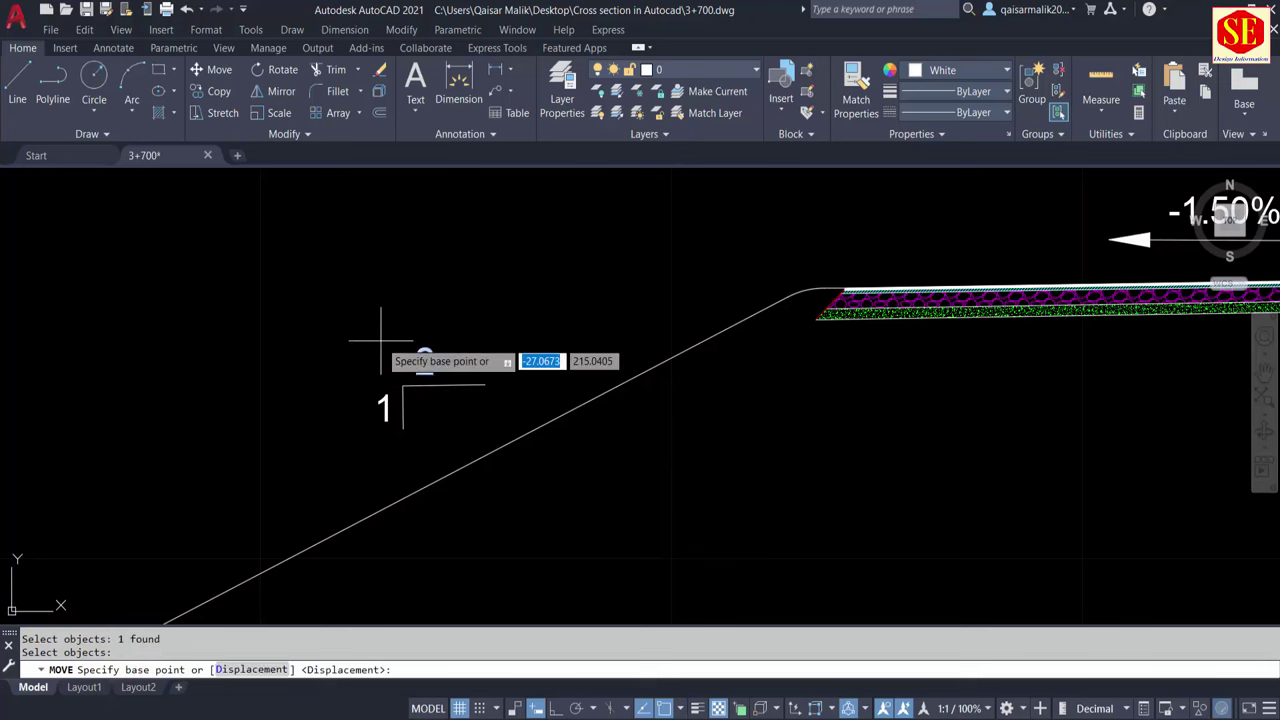
left_click(380, 340)
key("Escape")
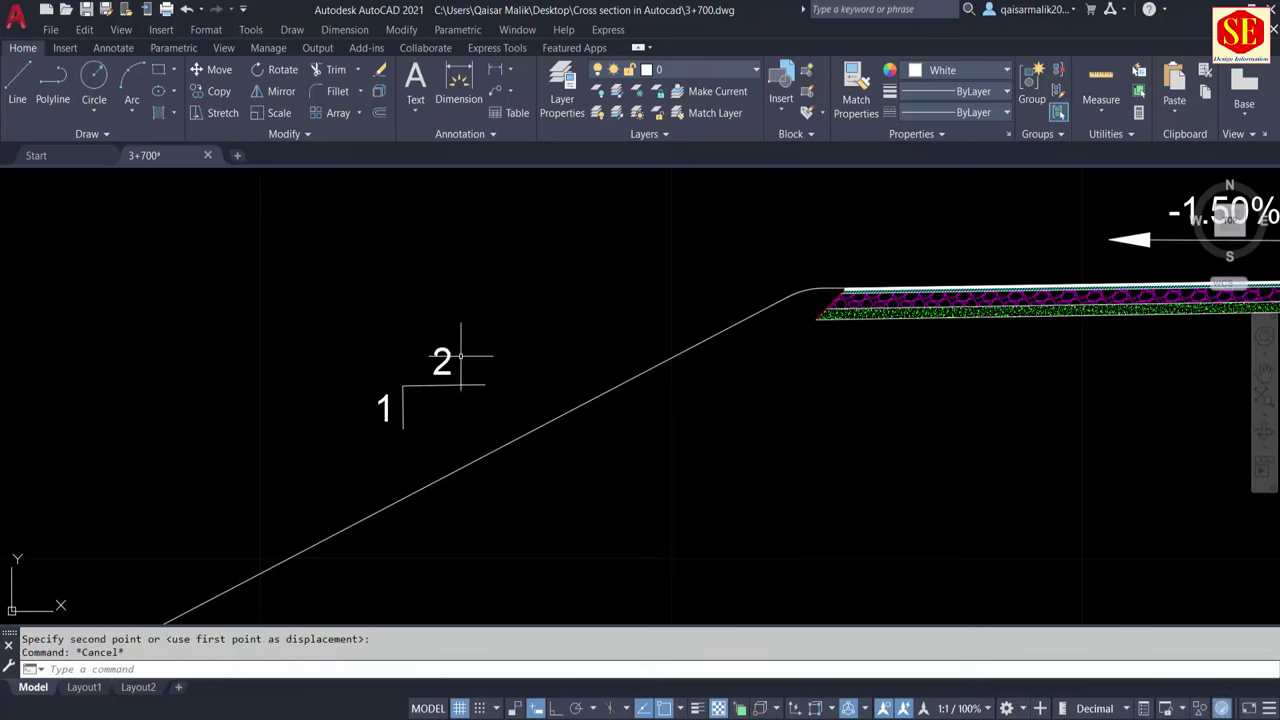
type("co")
key("Return")
left_click(443, 362)
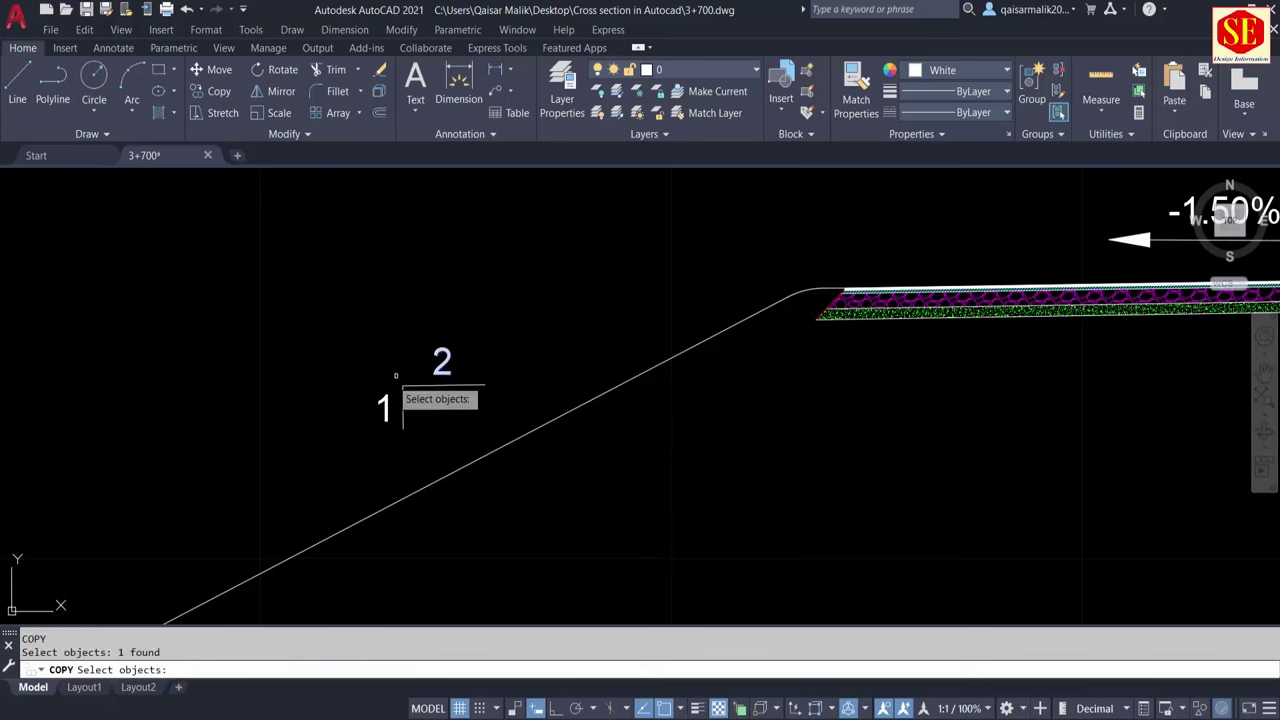
key("Return")
left_click(290, 365)
scroll(300, 370, "down", 3)
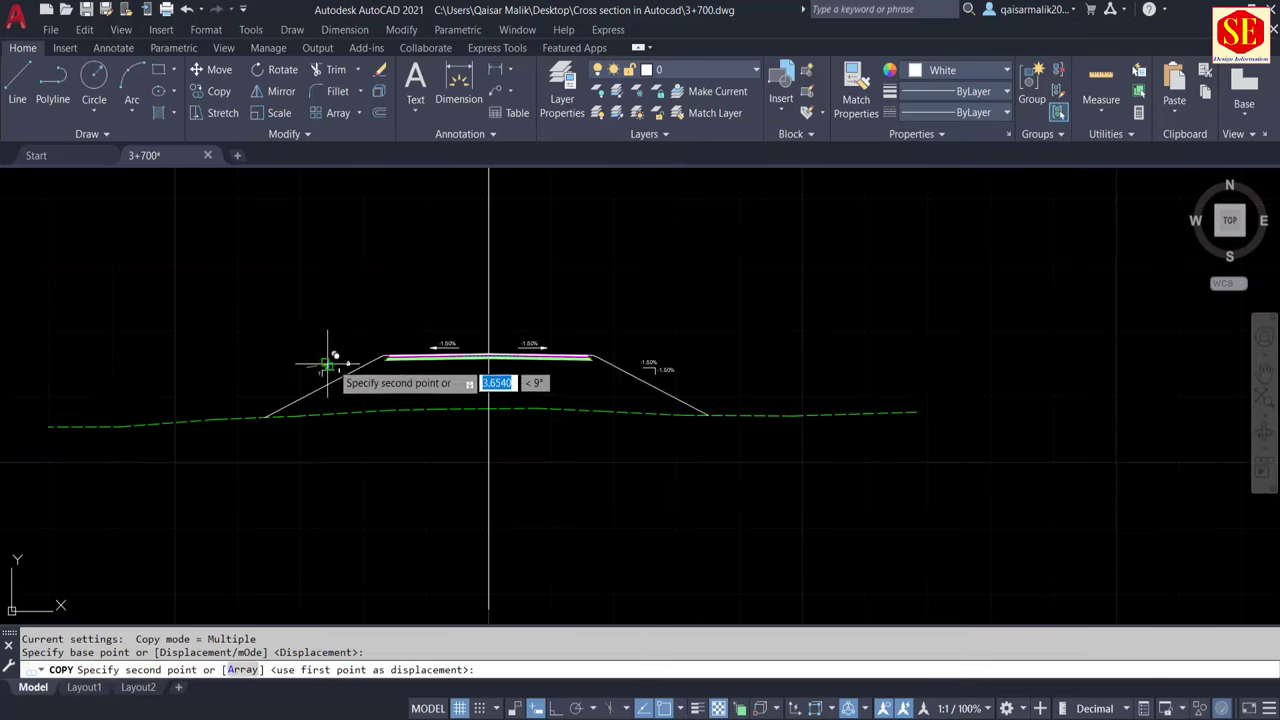
scroll(718, 413, "up", 3)
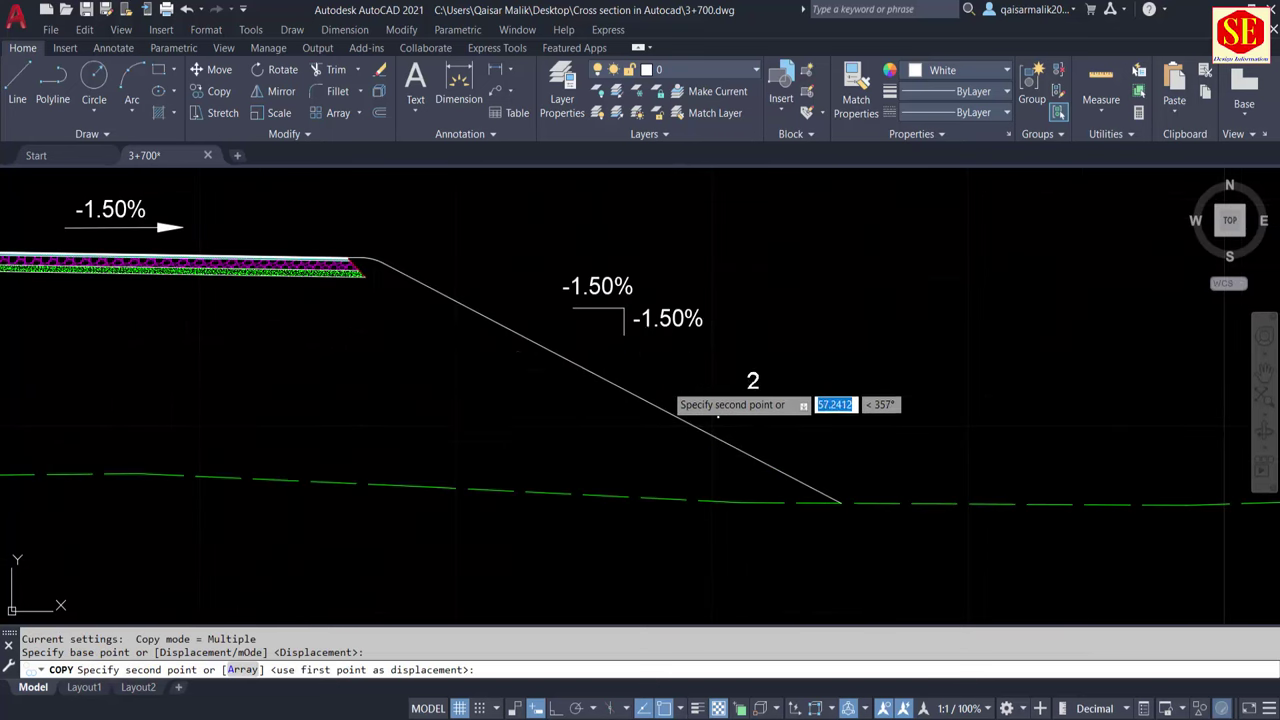
left_click(760, 299)
key("Escape")
Remove the extra -1.50% label on the right slope and move 2 above the corner mark
left_click(690, 321)
key("Return")
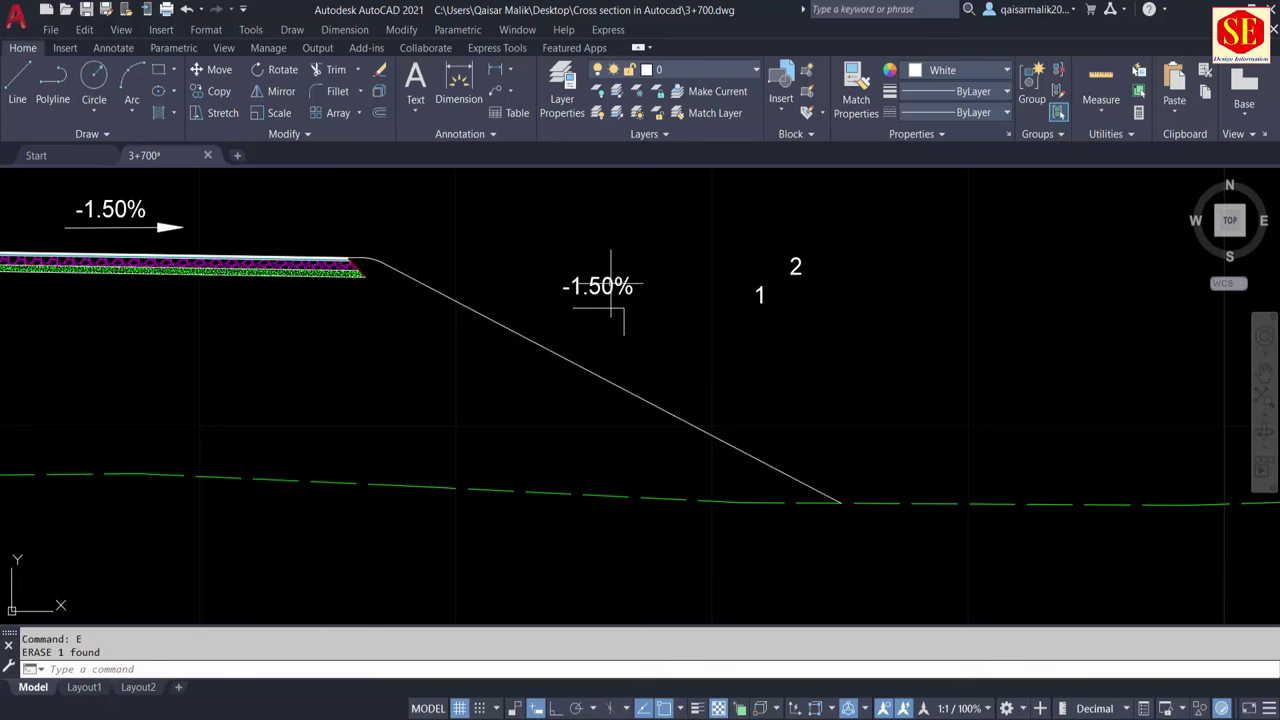
type("m")
key("Return")
left_click(790, 258)
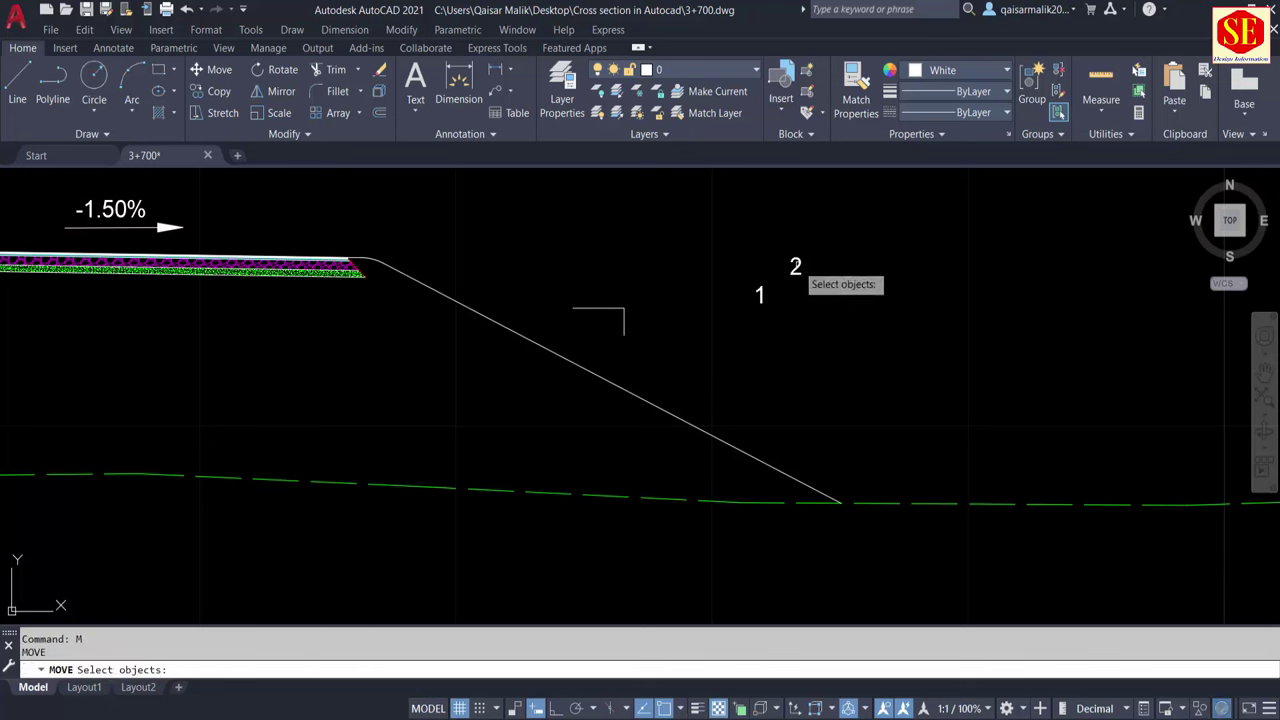
key("Return")
left_click(963, 298)
left_click(780, 313)
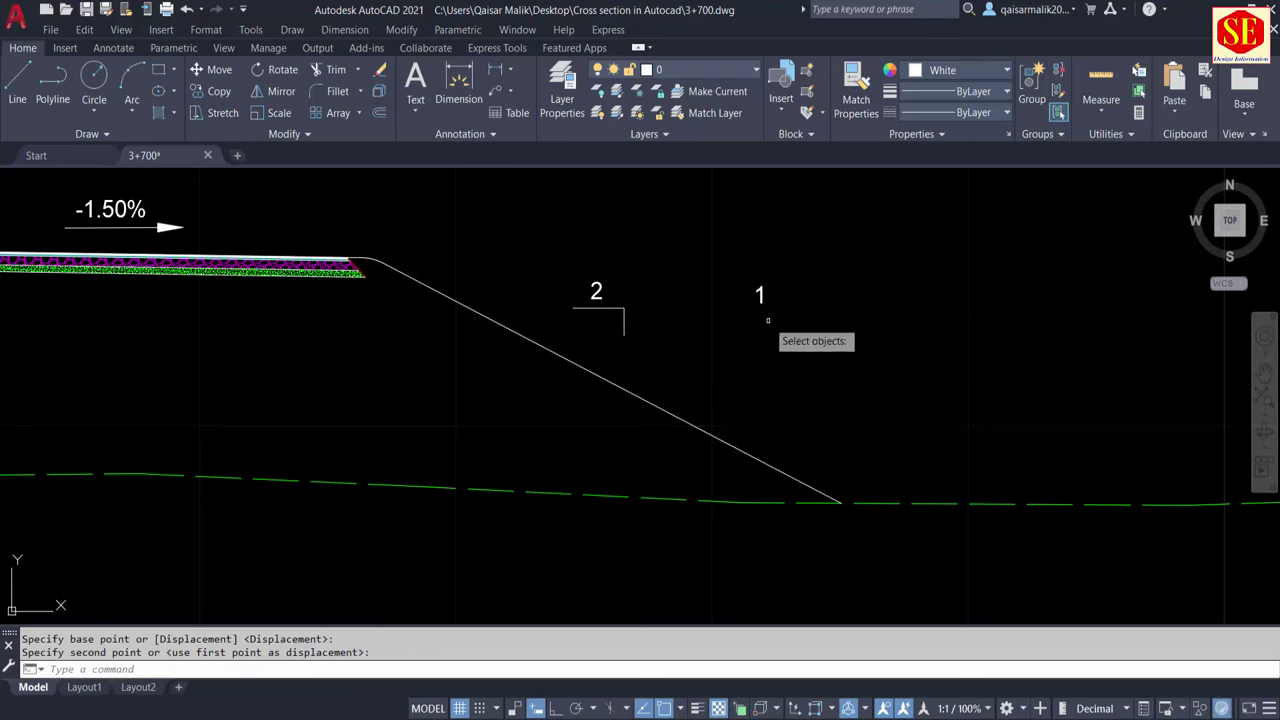
Position the 2 and 1 labels side by side at the right slope corner mark
key("Return")
left_click(759, 296)
key("Return")
left_click(860, 292)
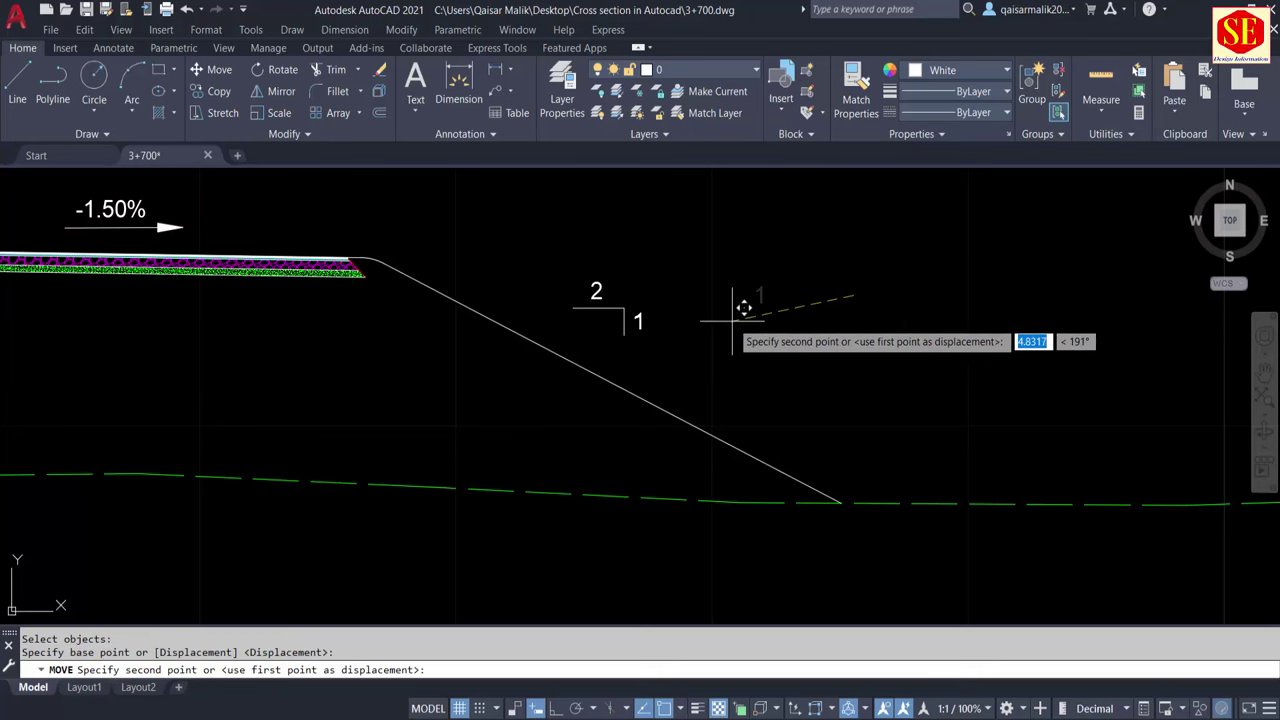
left_click(745, 305)
scroll(870, 370, "down", 5)
scroll(617, 347, "up", 2)
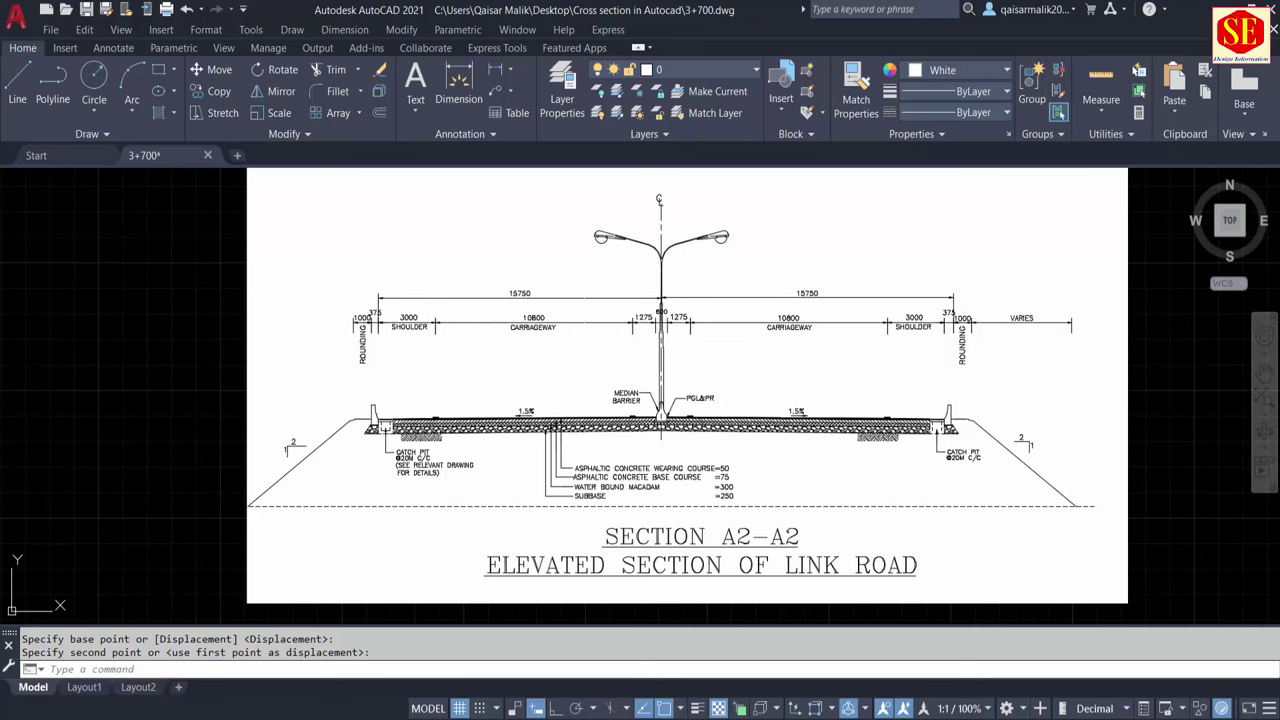
key("Escape")
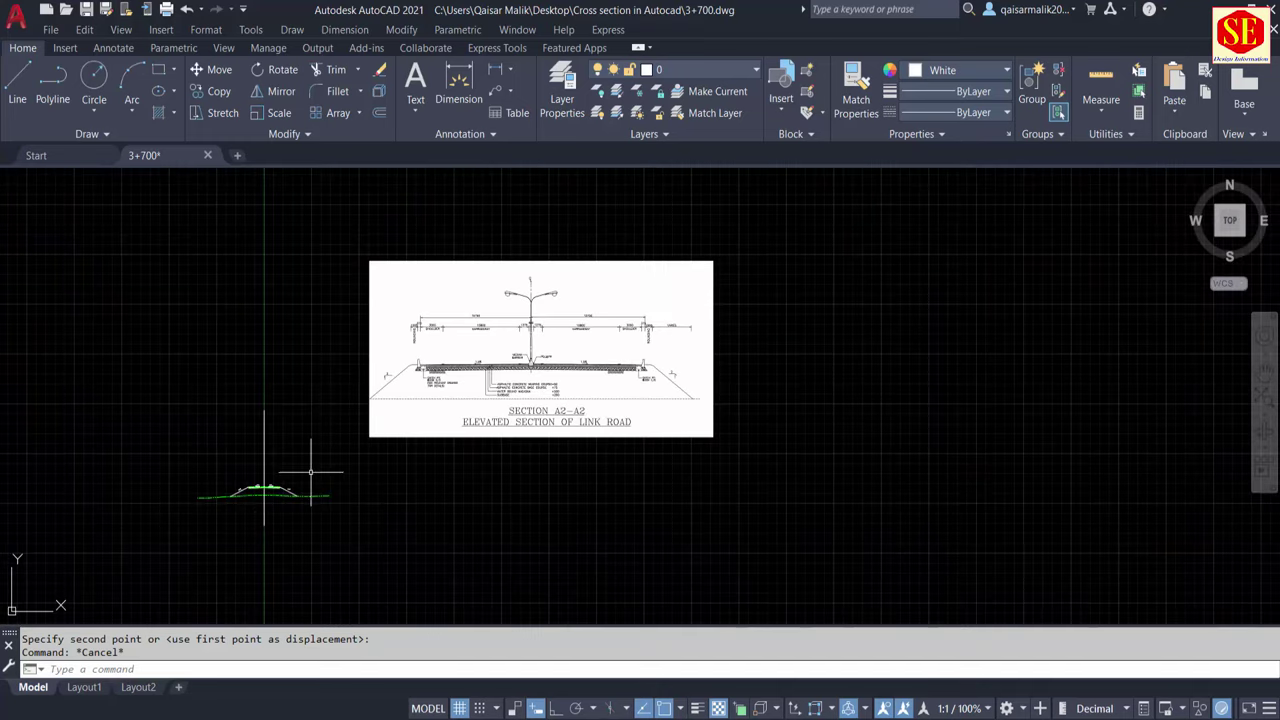
scroll(311, 471, "up", 5)
middle_click_drag(248, 402, 268, 402)
Quick-save 3+700.dwg with Ctrl+S
scroll(431, 371, "up", 3)
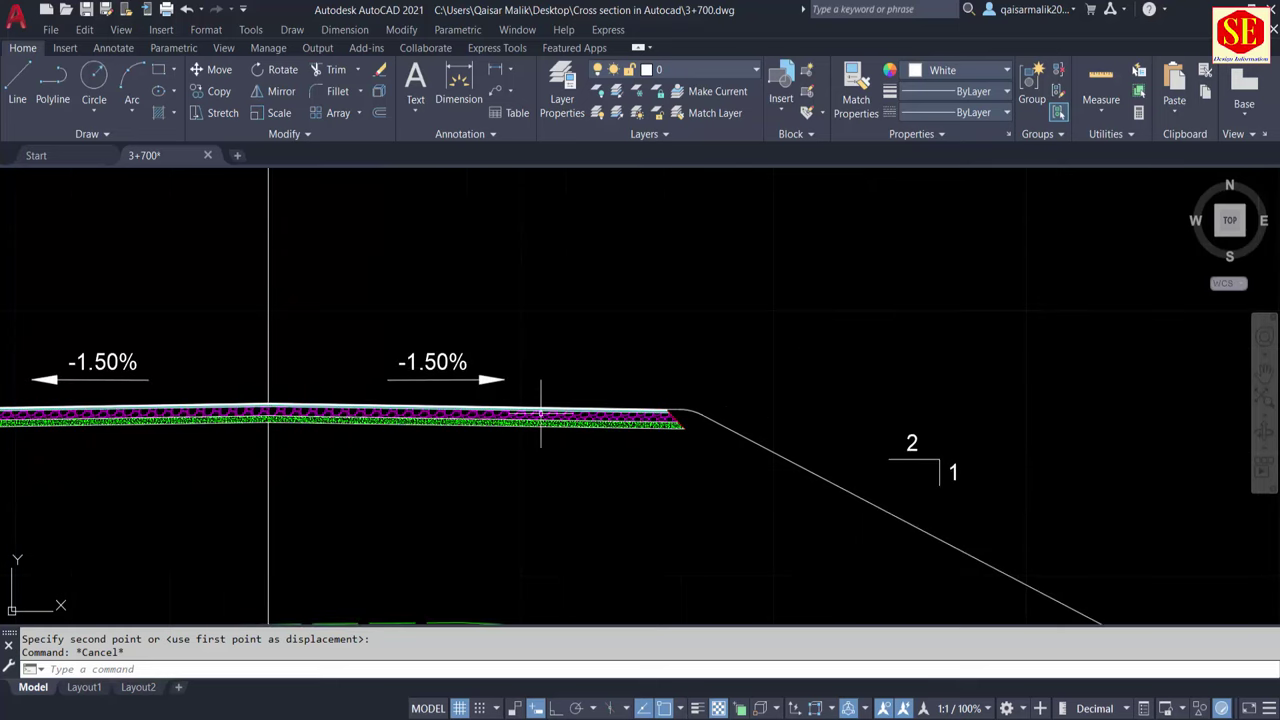
scroll(543, 391, "down", 3)
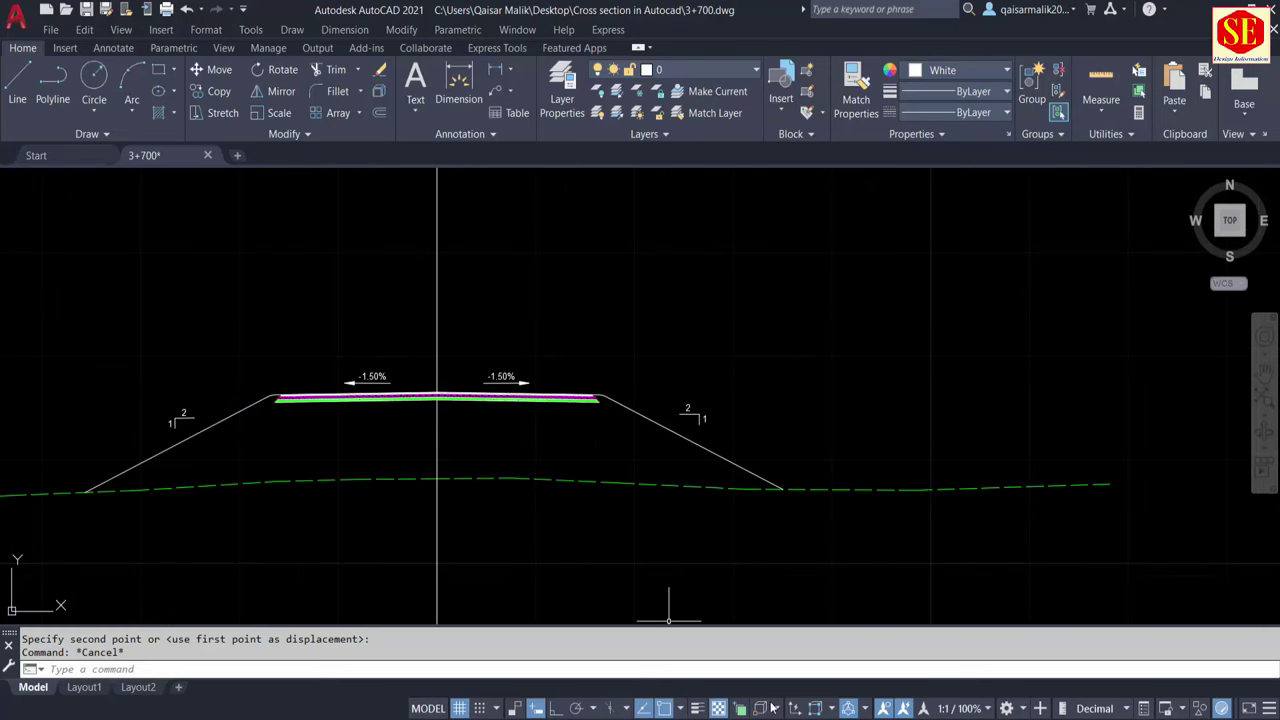
key("ctrl+s")
scroll(466, 394, "down", 4)
scroll(500, 480, "up", 3)
middle_click_drag(620, 486, 538, 470)
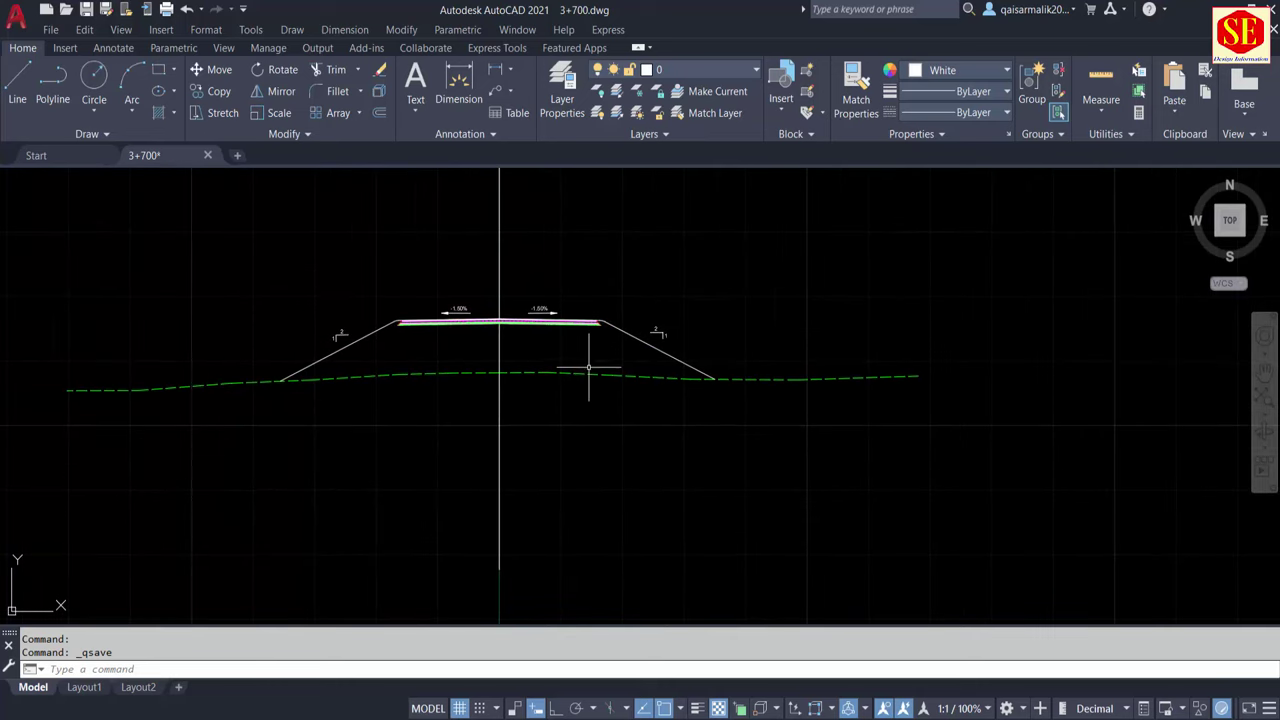
scroll(588, 312, "up", 2)
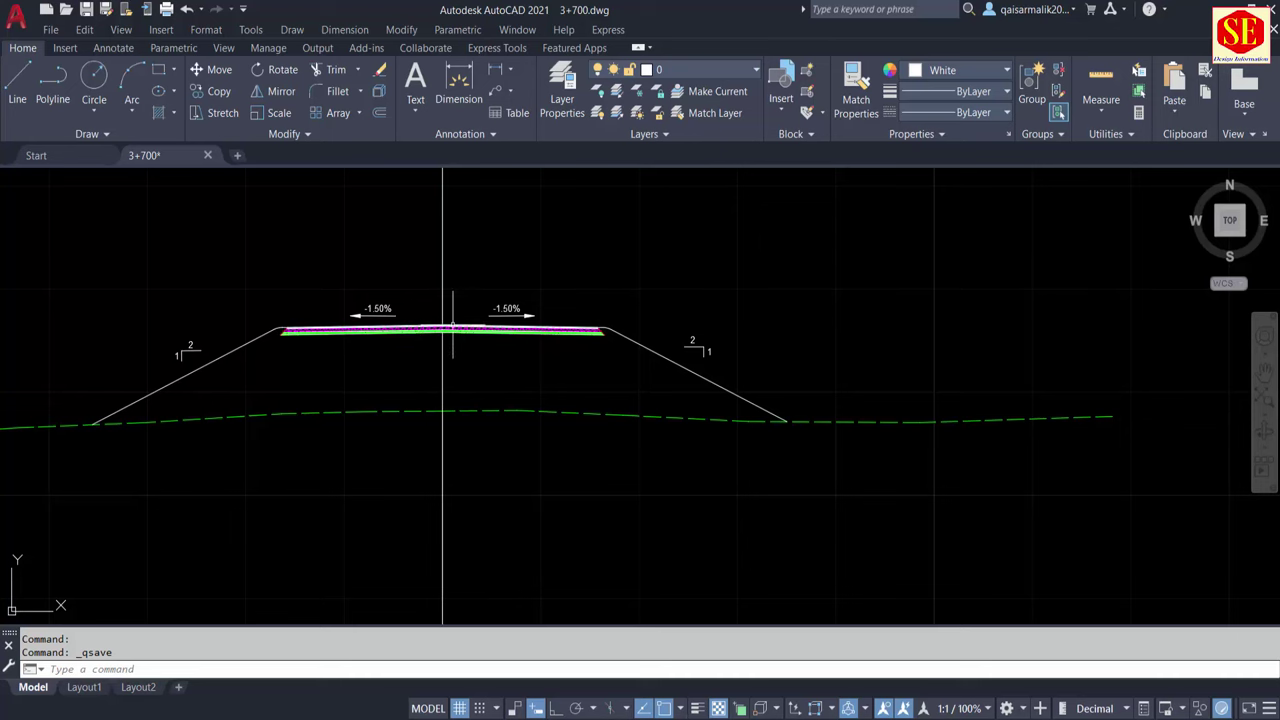
scroll(473, 312, "down", 4)
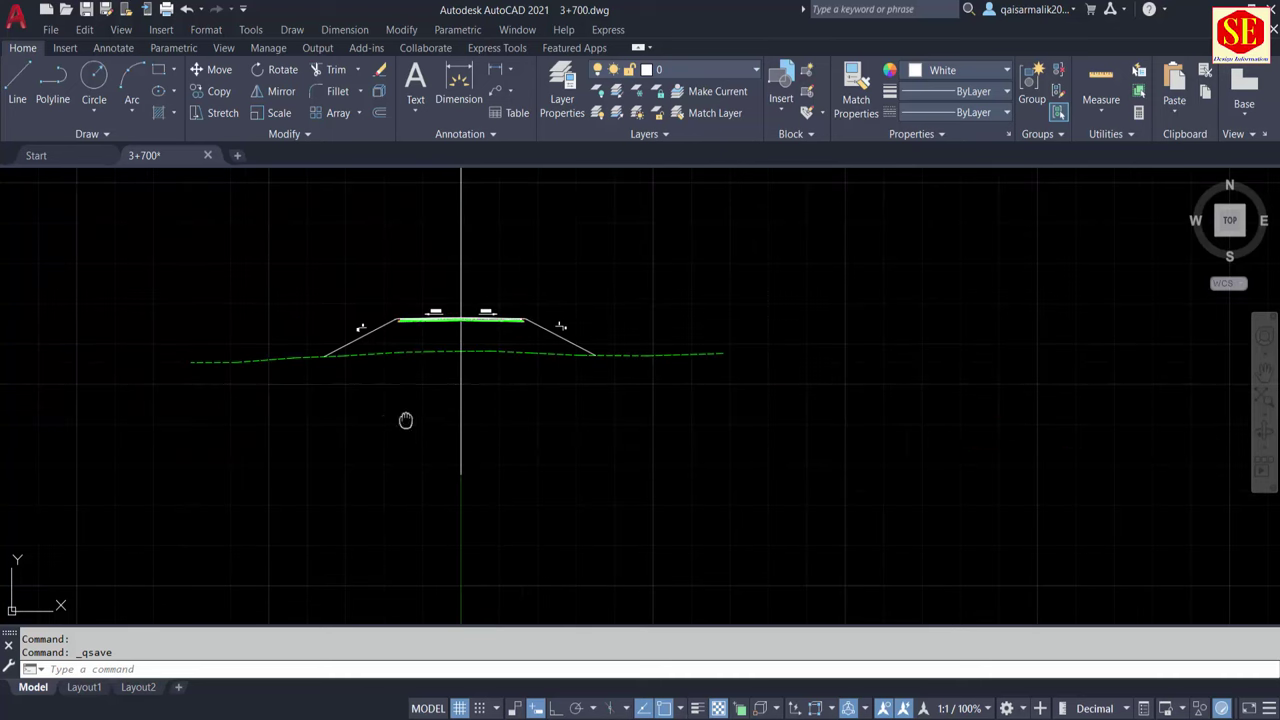
middle_click_drag(405, 420, 387, 420)
type("RE")
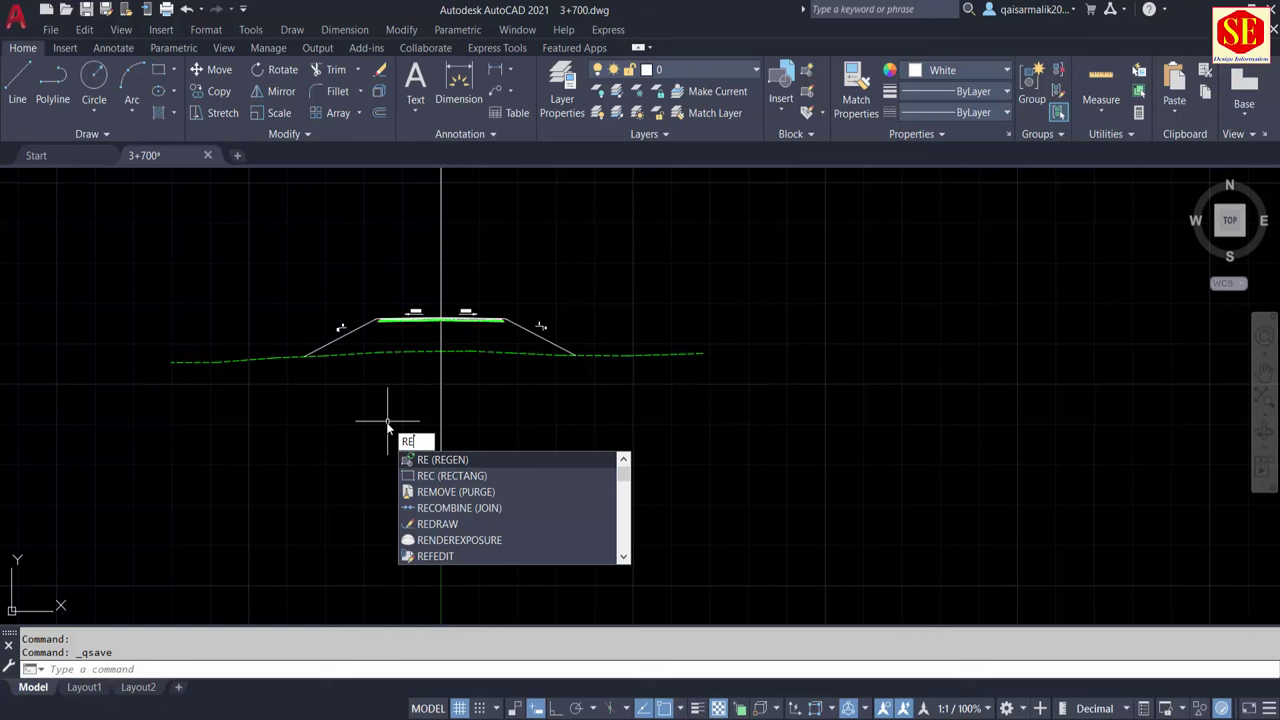
Draw a rectangular frame around the road cross-section
type("c")
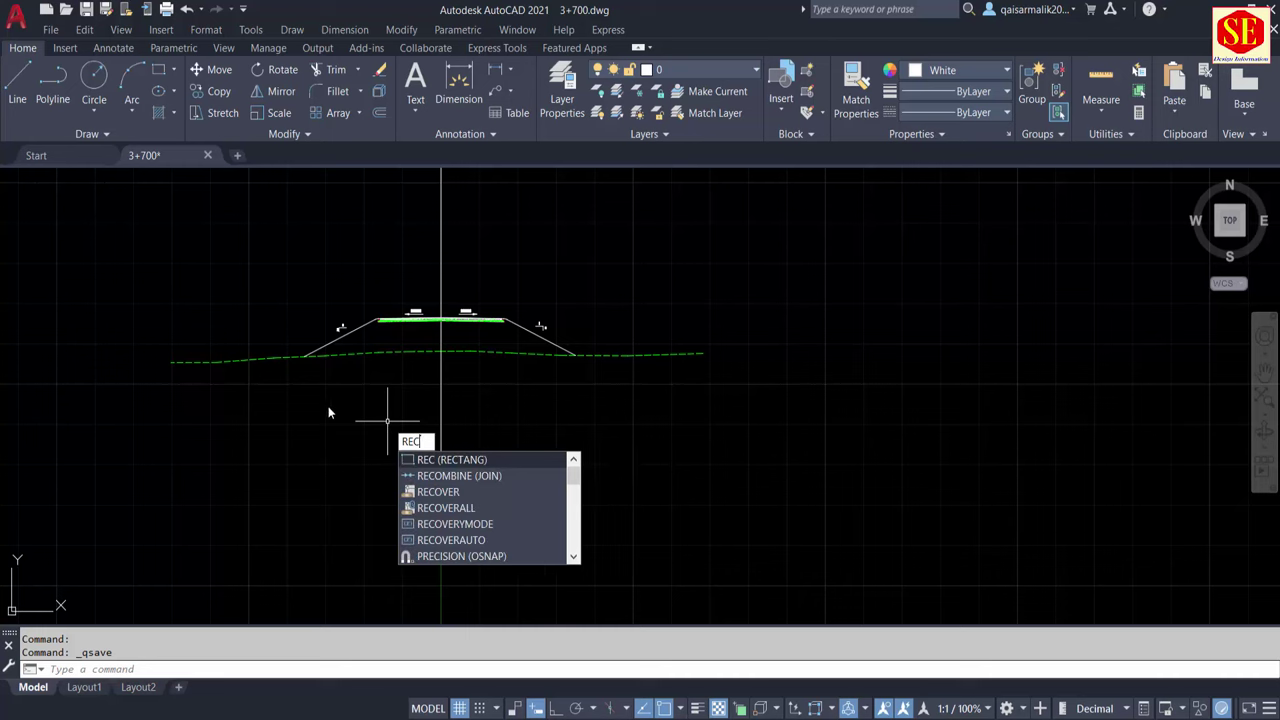
key("Return")
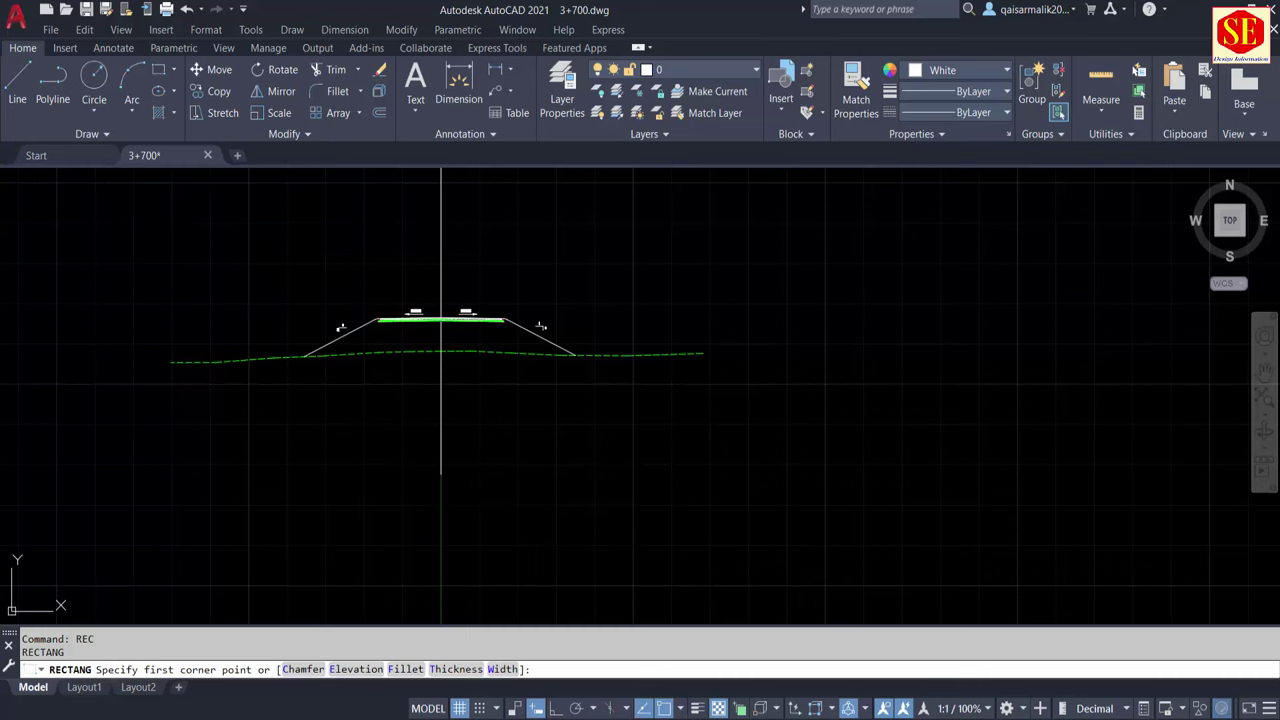
scroll(225, 266, "down", 3)
left_click(194, 197)
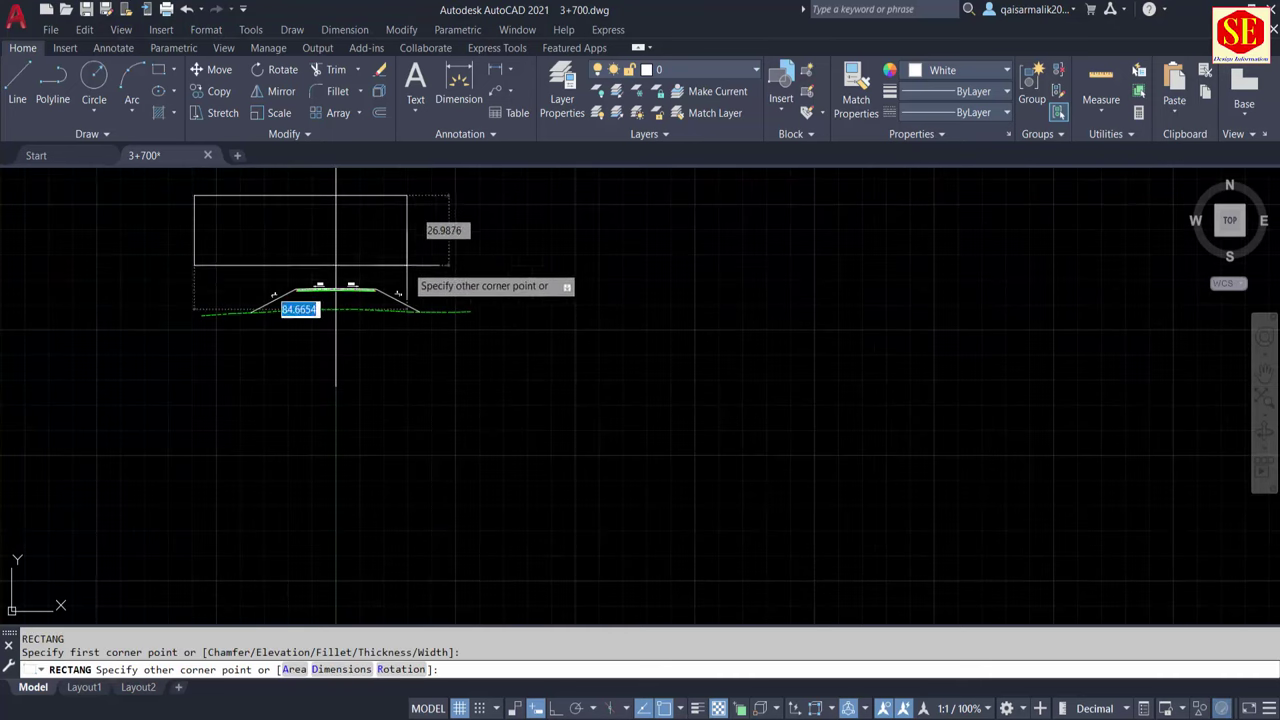
left_click(498, 383)
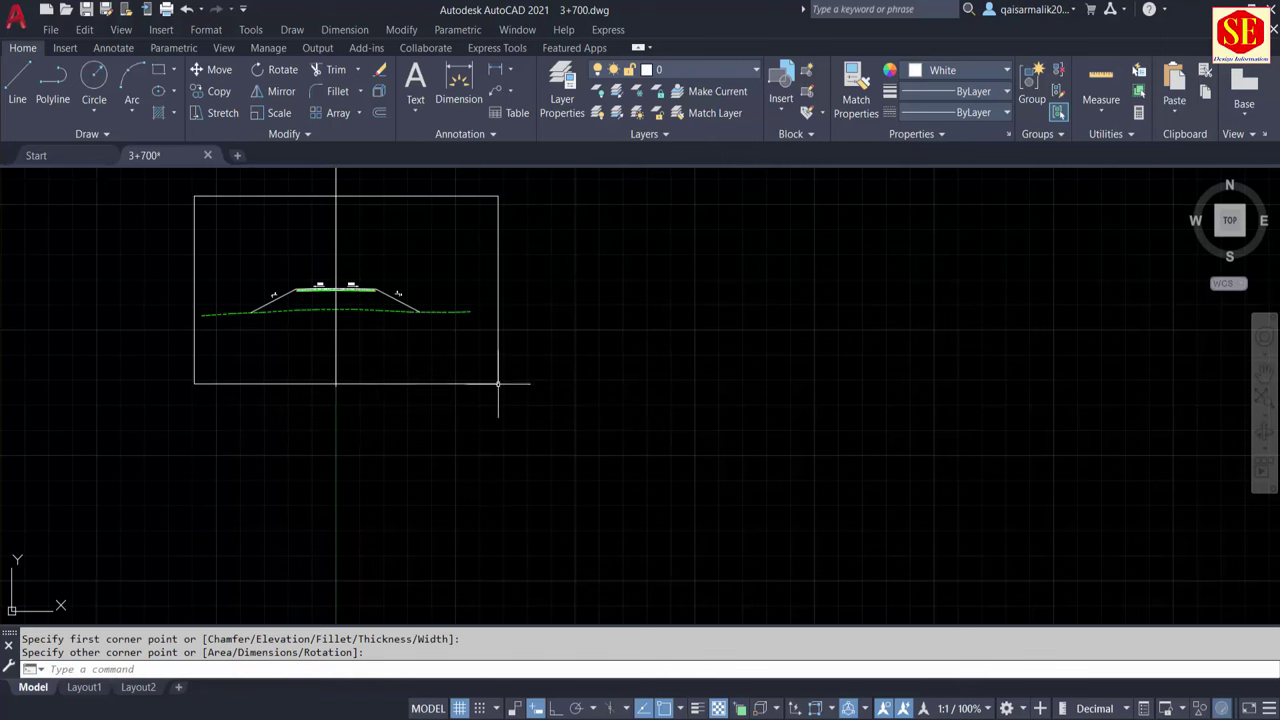
left_click(365, 384)
scroll(345, 407, "up", 4)
Nudge the frame slightly up and to the left
type("m")
key("Return")
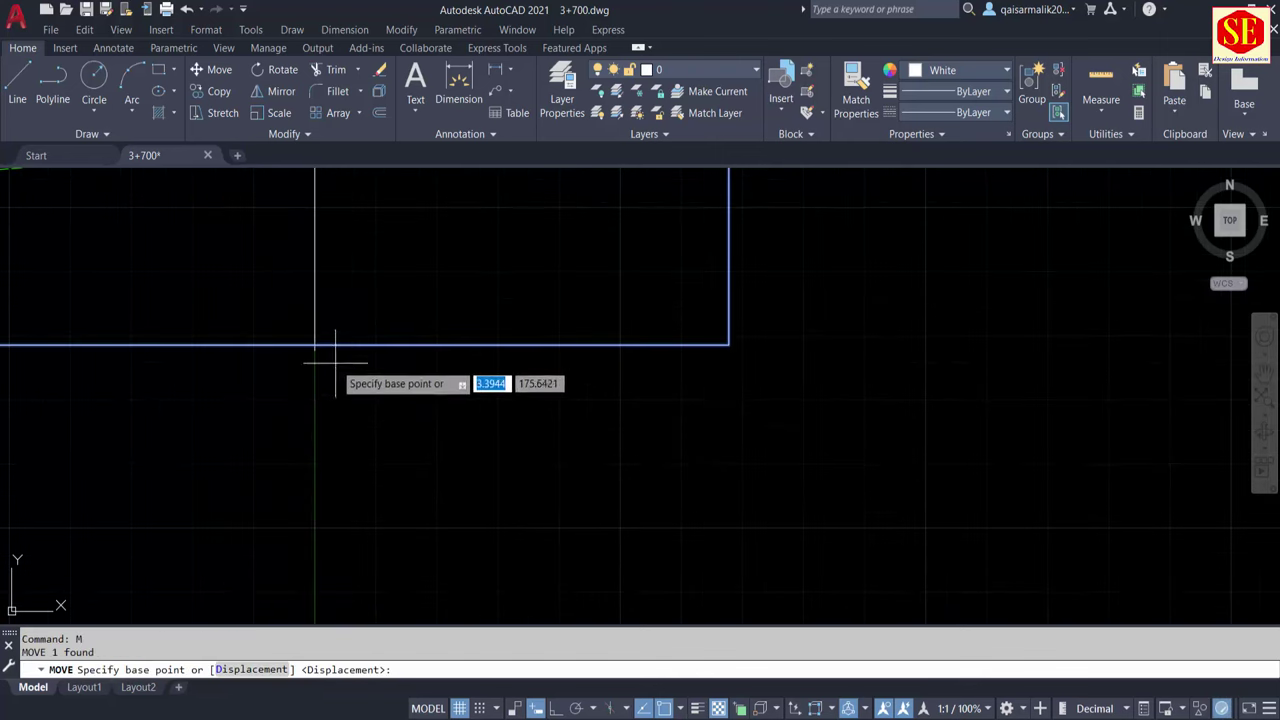
left_click(340, 345)
left_click(326, 332)
scroll(421, 422, "down", 4)
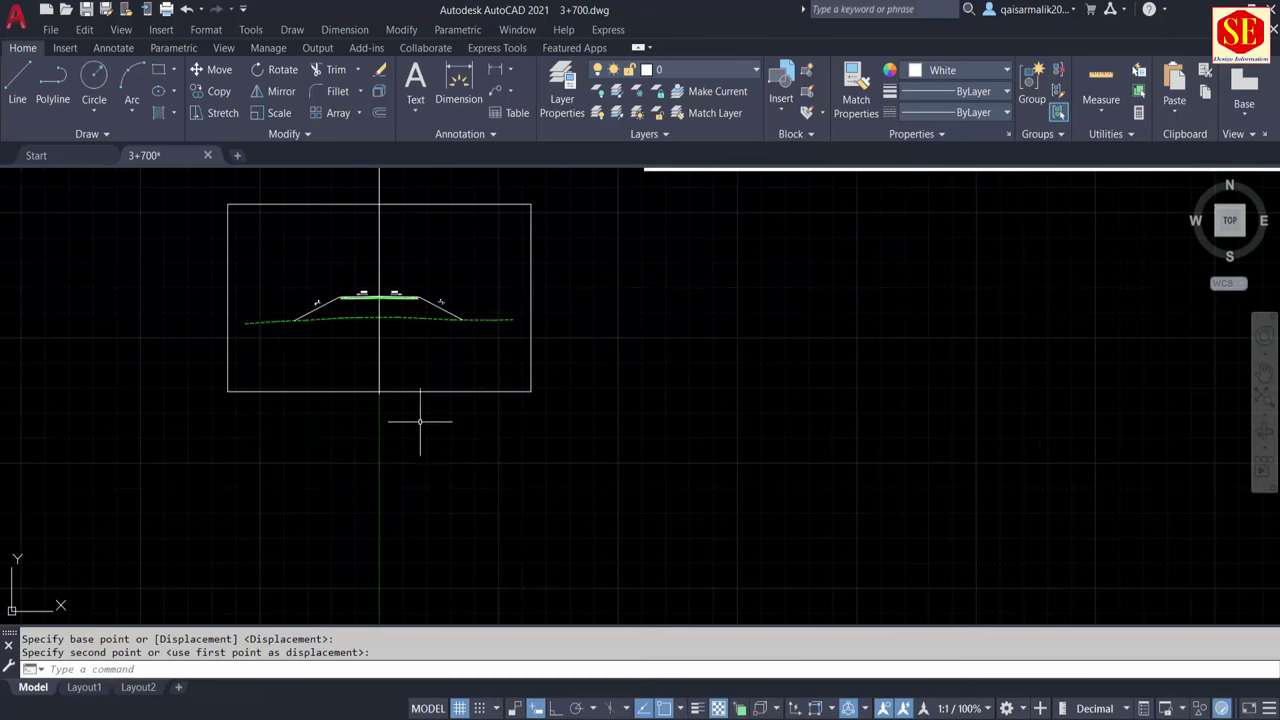
scroll(266, 340, "up", 2)
middle_click_drag(709, 323, 706, 444)
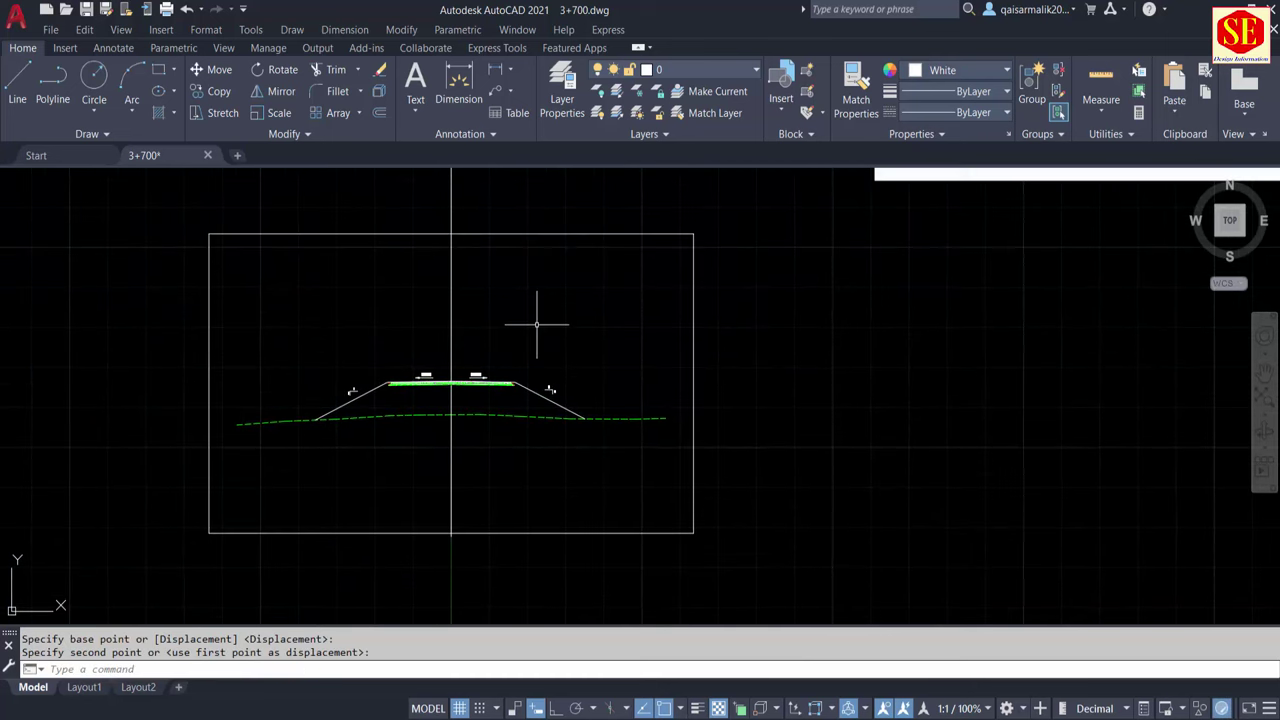
Lower the frame to leave room beneath the section
key("Return")
left_click(549, 234)
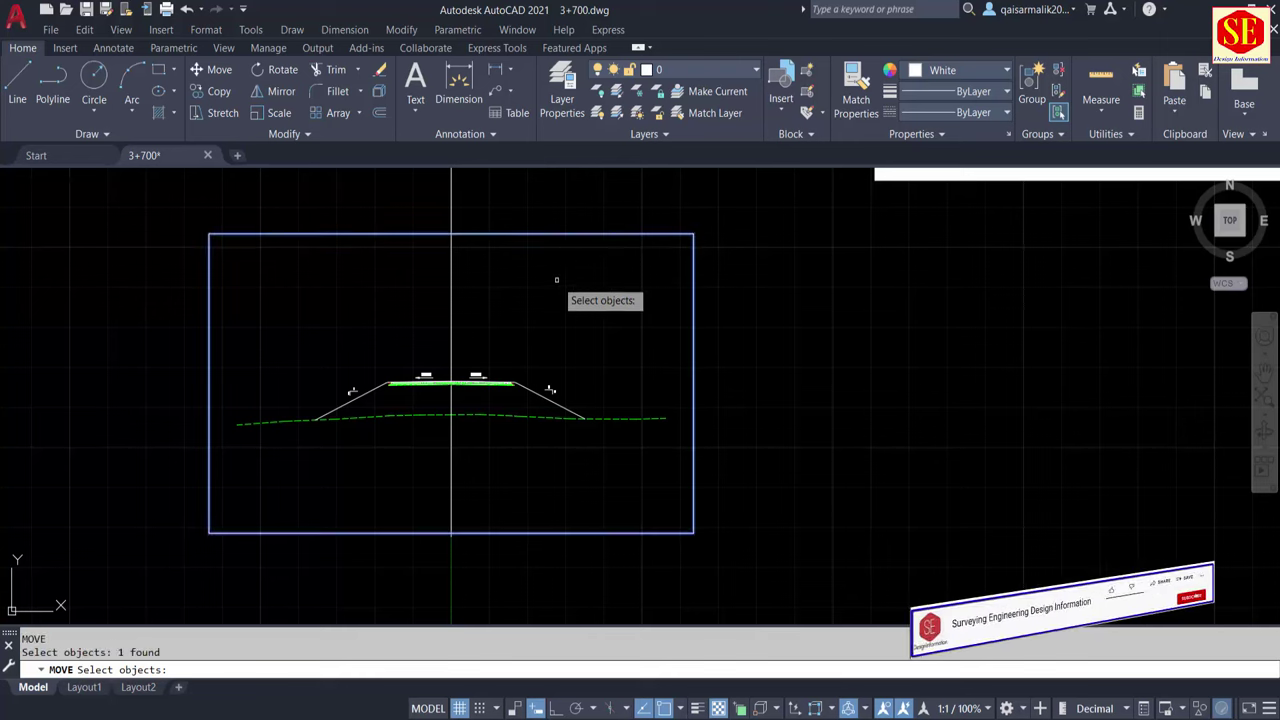
key("Return")
left_click(566, 255)
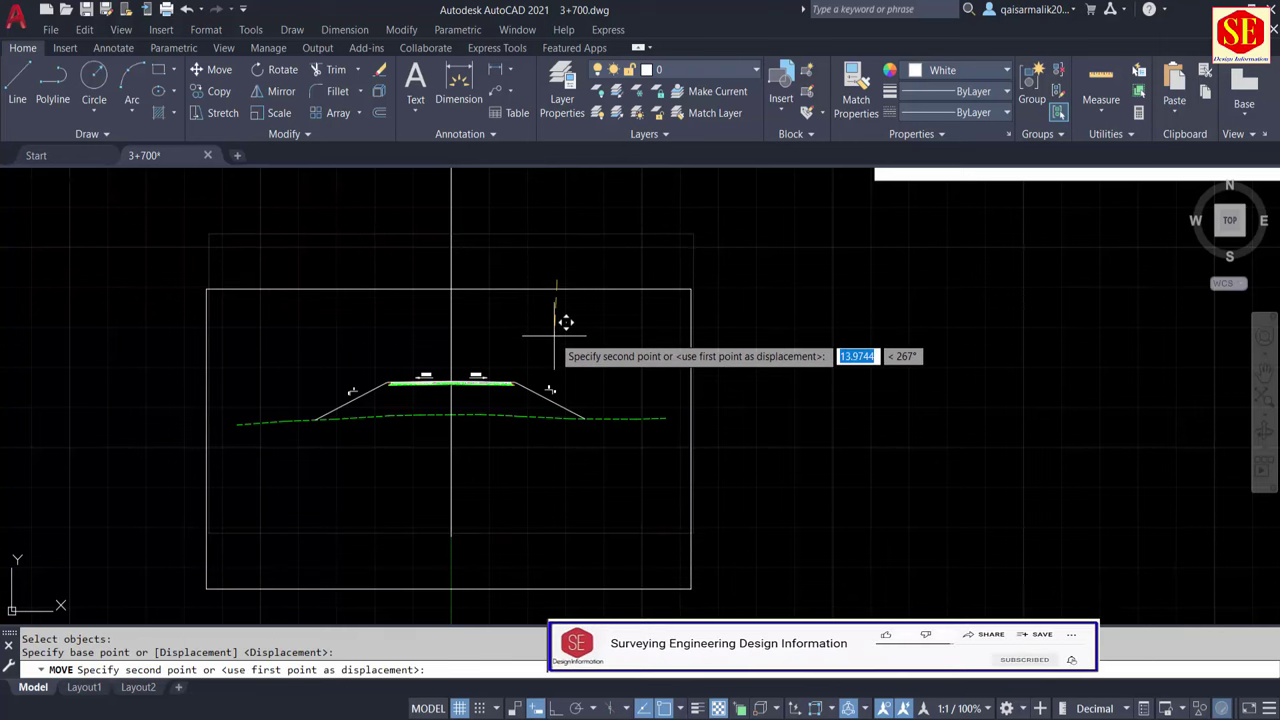
left_click(566, 322)
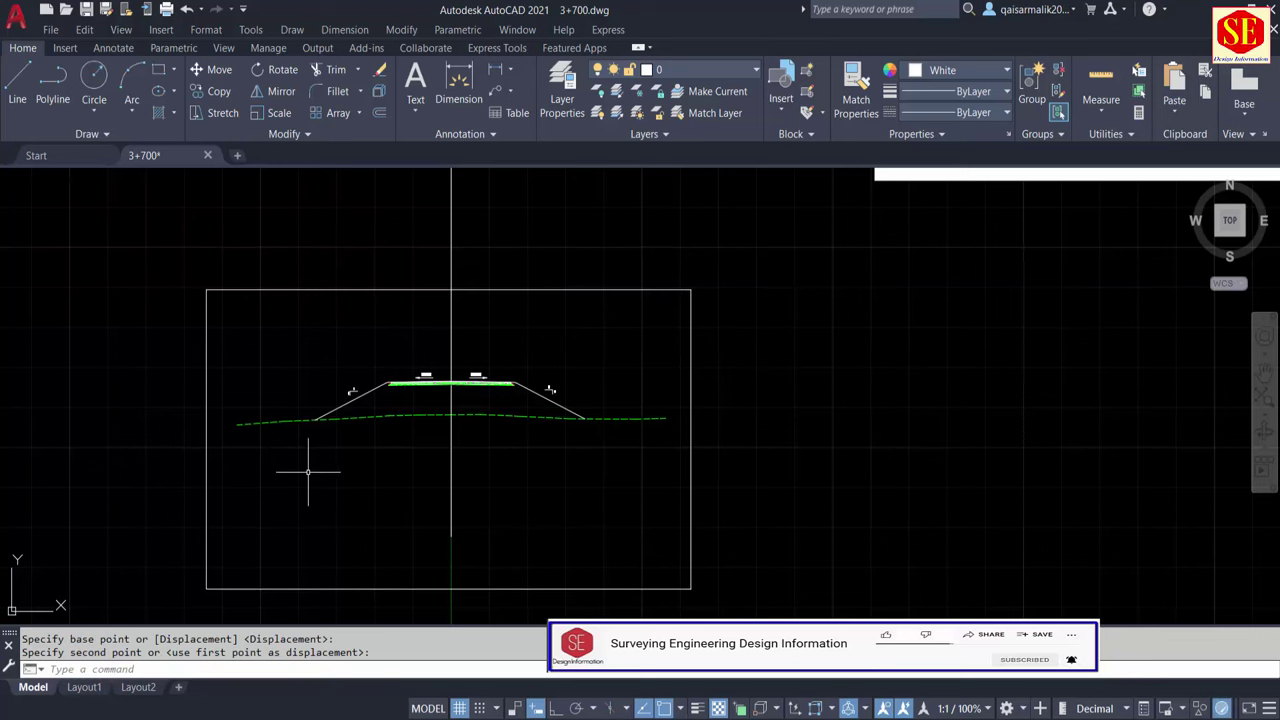
middle_click_drag(306, 471, 333, 403)
Draw a vertical line from the ground line's left end down below the frame
type("L")
key("Return")
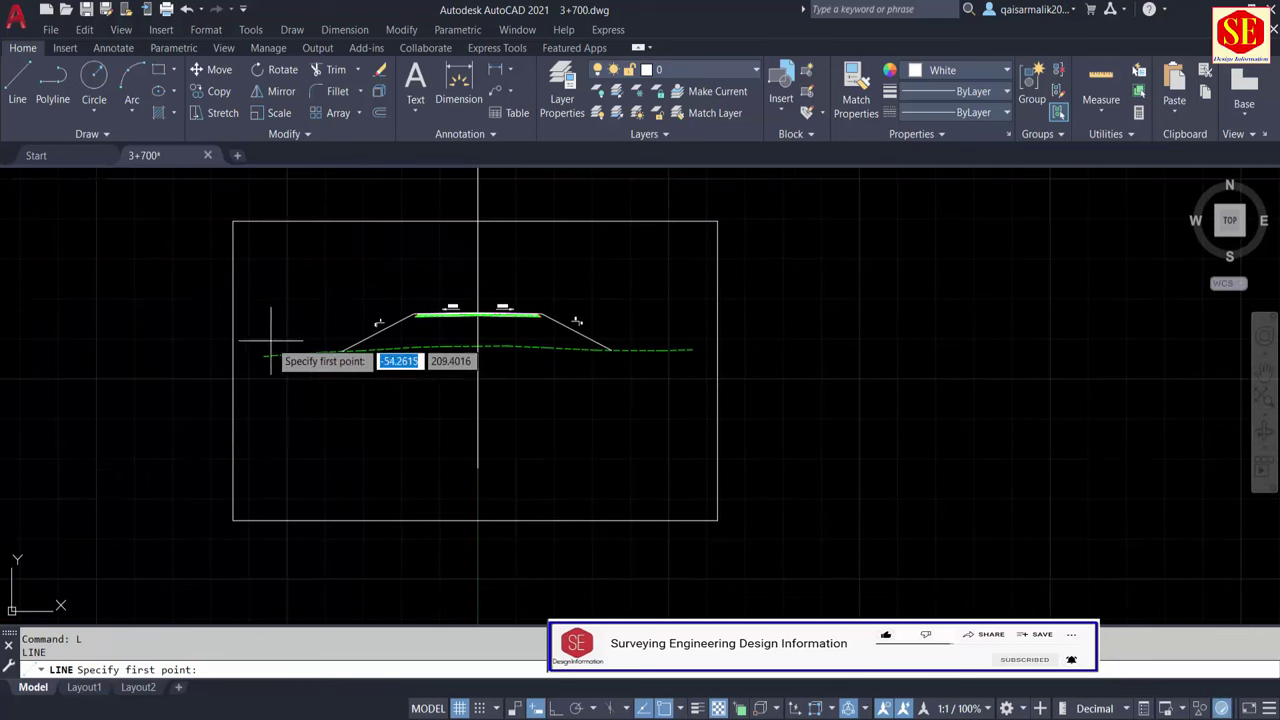
left_click(263, 357)
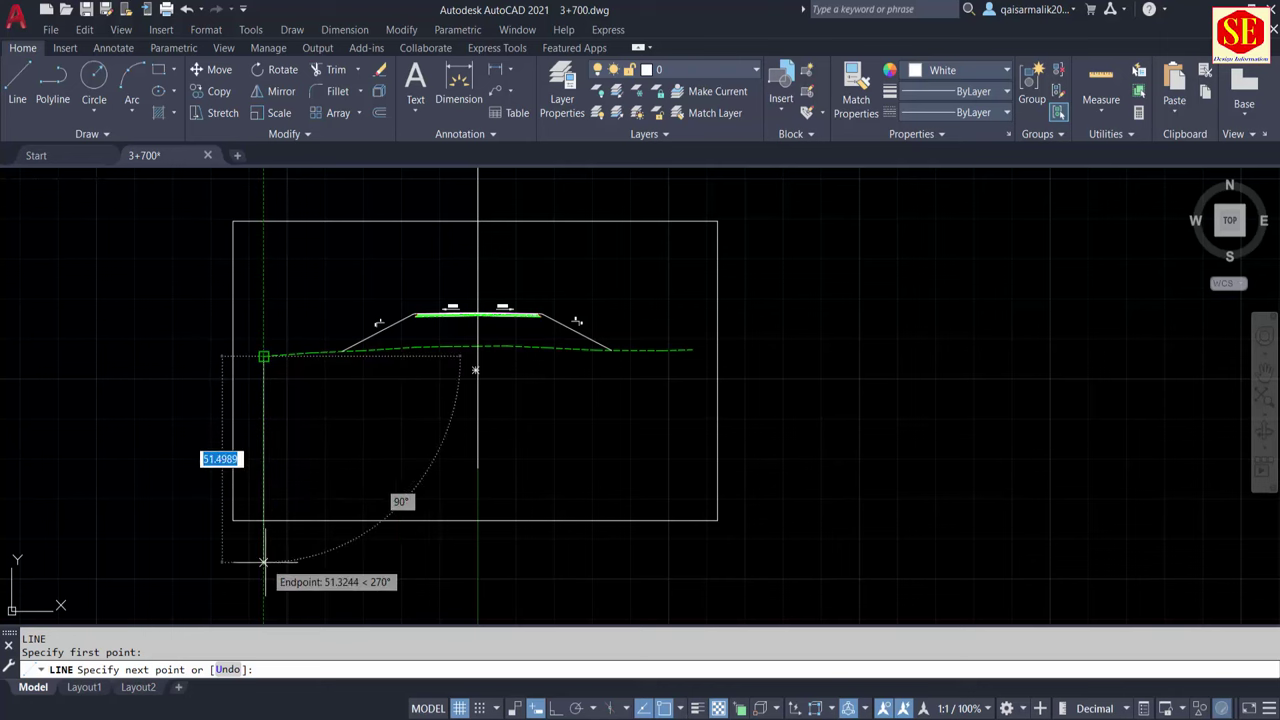
left_click(263, 580)
key("Escape")
Draw three horizontal lines from the frame's left edge to its right edge to form table rows
scroll(267, 456, "up", 2)
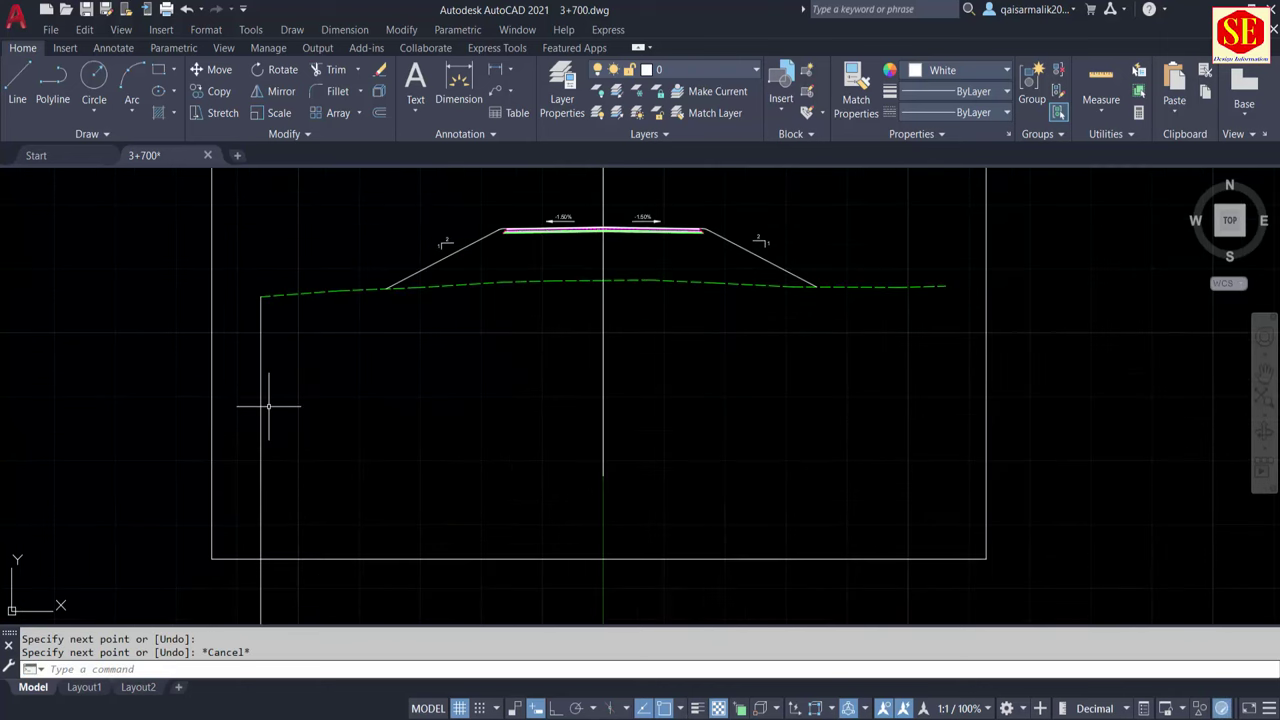
type("l")
key("Return")
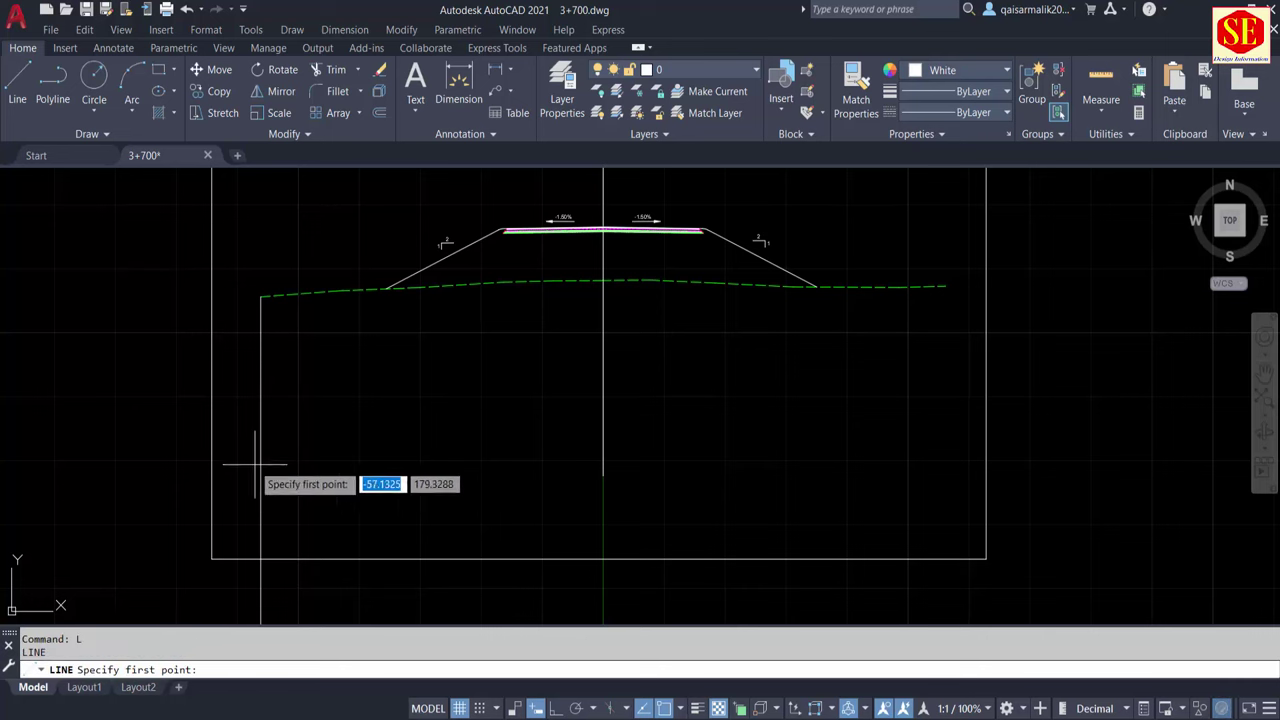
left_click(211, 464)
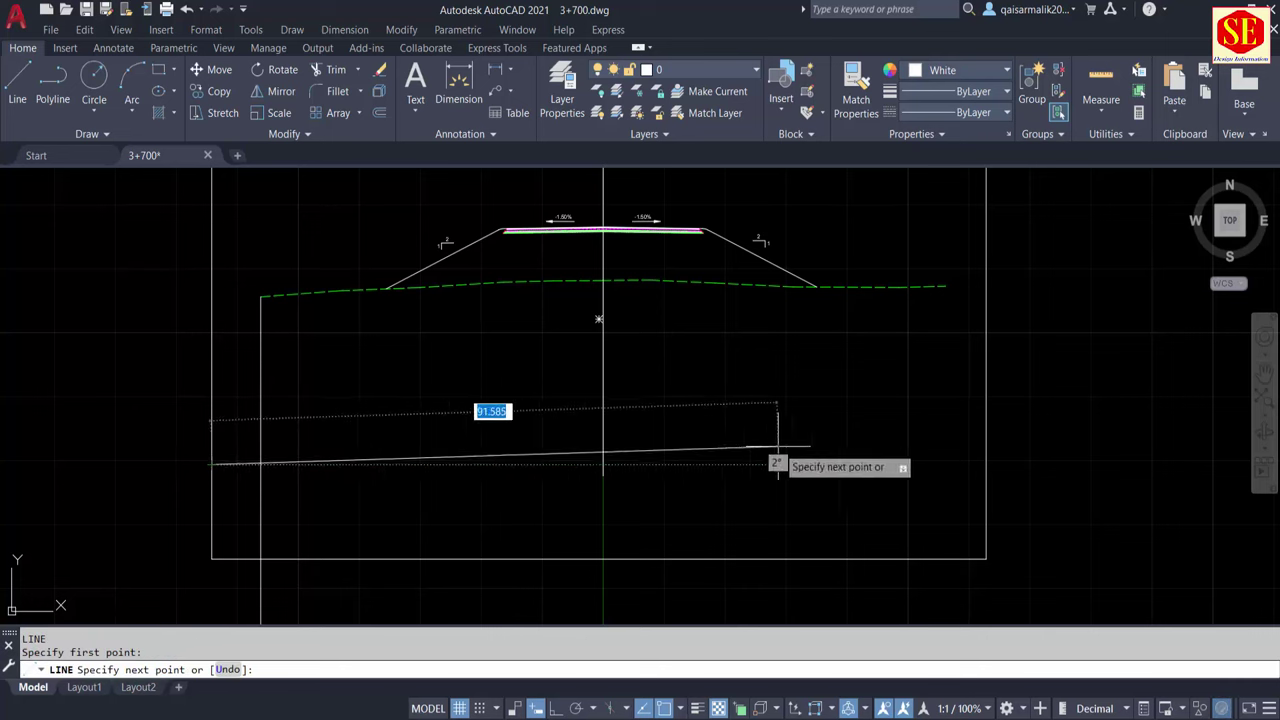
left_click(986, 464)
key("Escape")
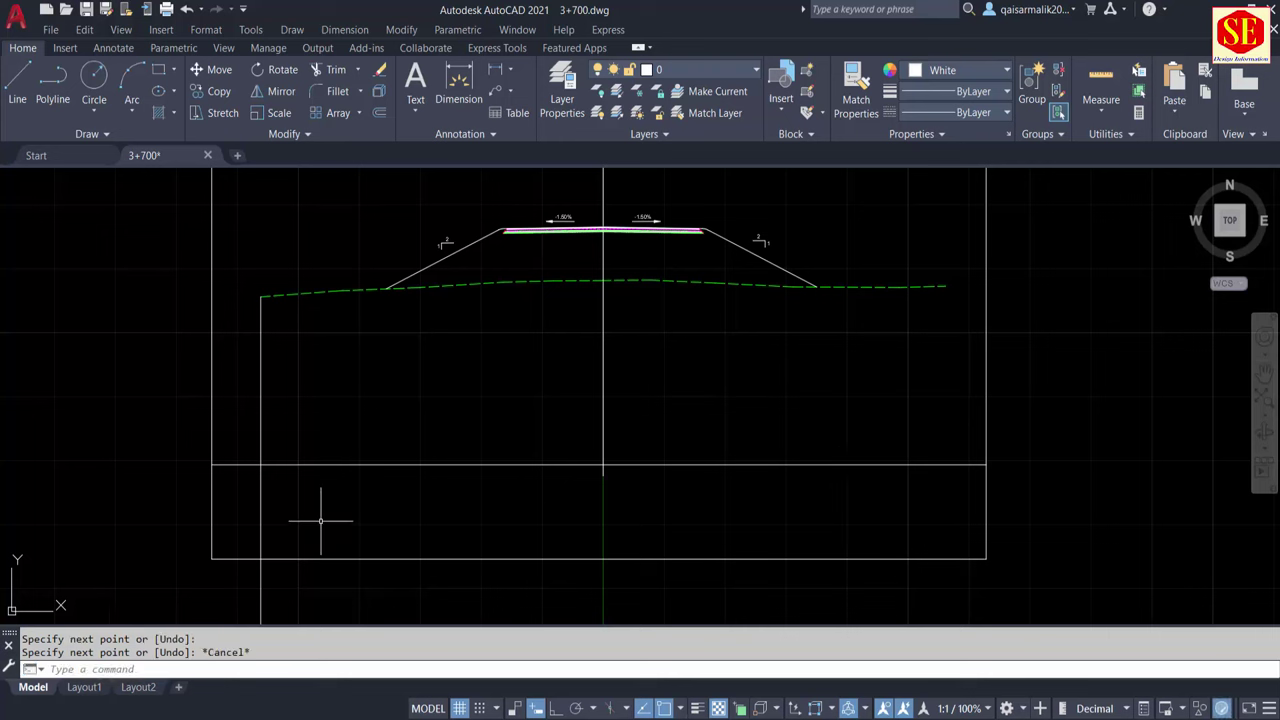
key("Return")
left_click(211, 385)
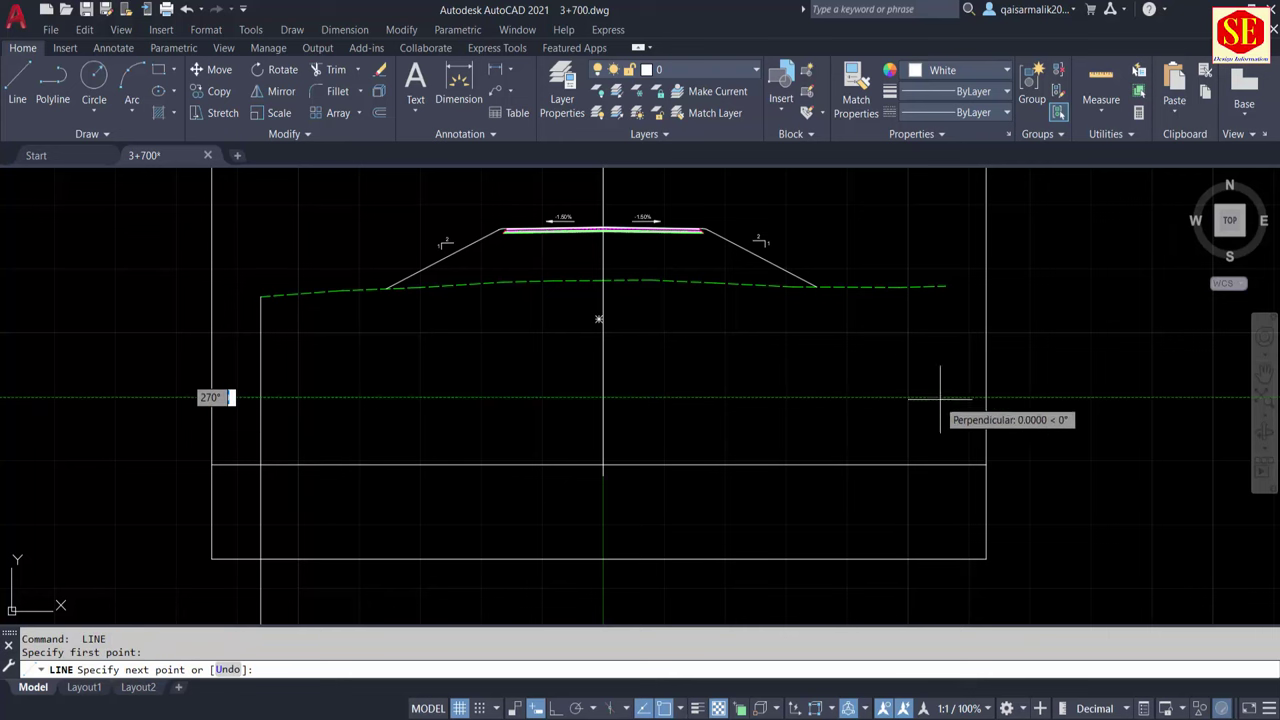
left_click(986, 397)
key("Escape")
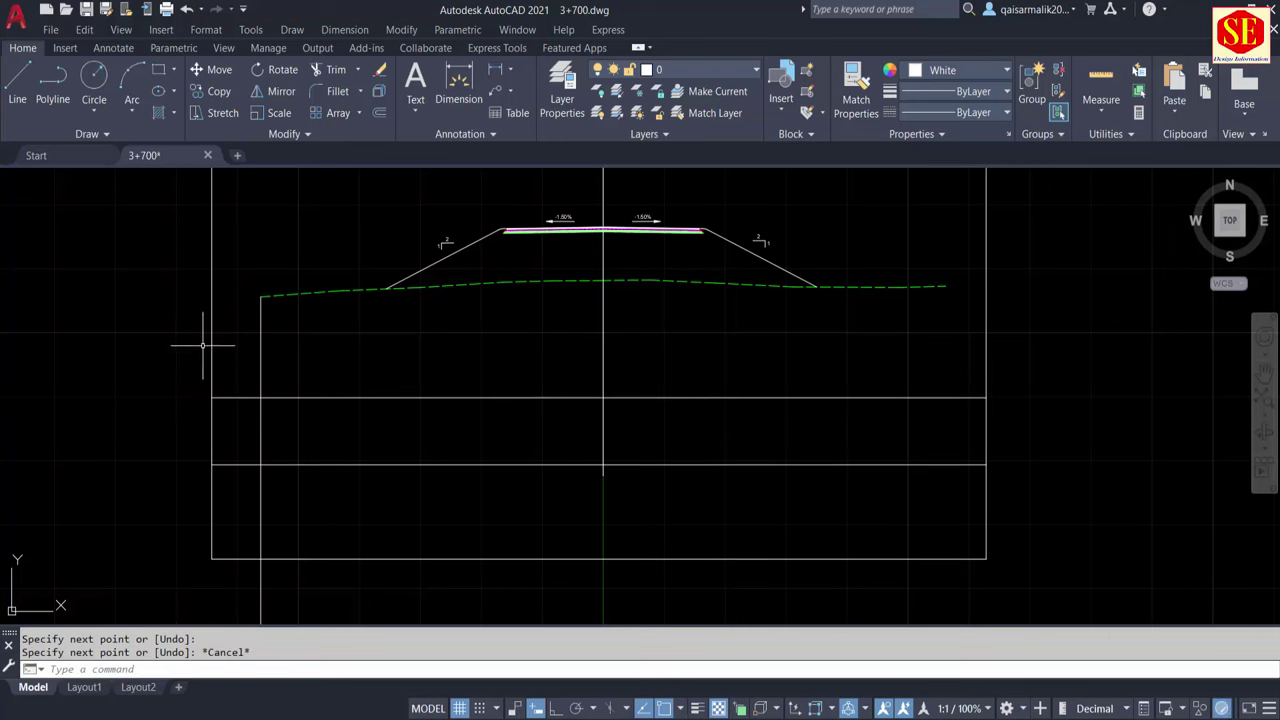
key("Return")
left_click(211, 521)
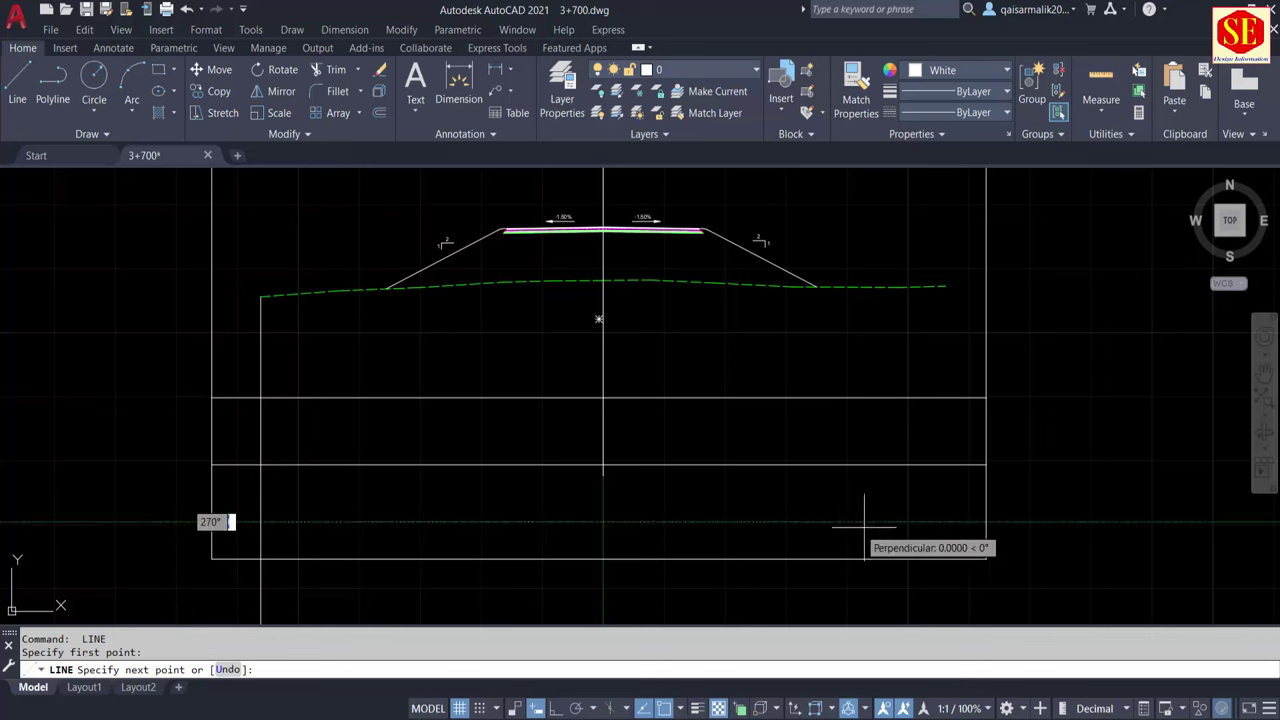
left_click(986, 521)
key("Escape")
Erase an unwanted line and trim the vertical divider below the bottom row line
type("E")
key("Return")
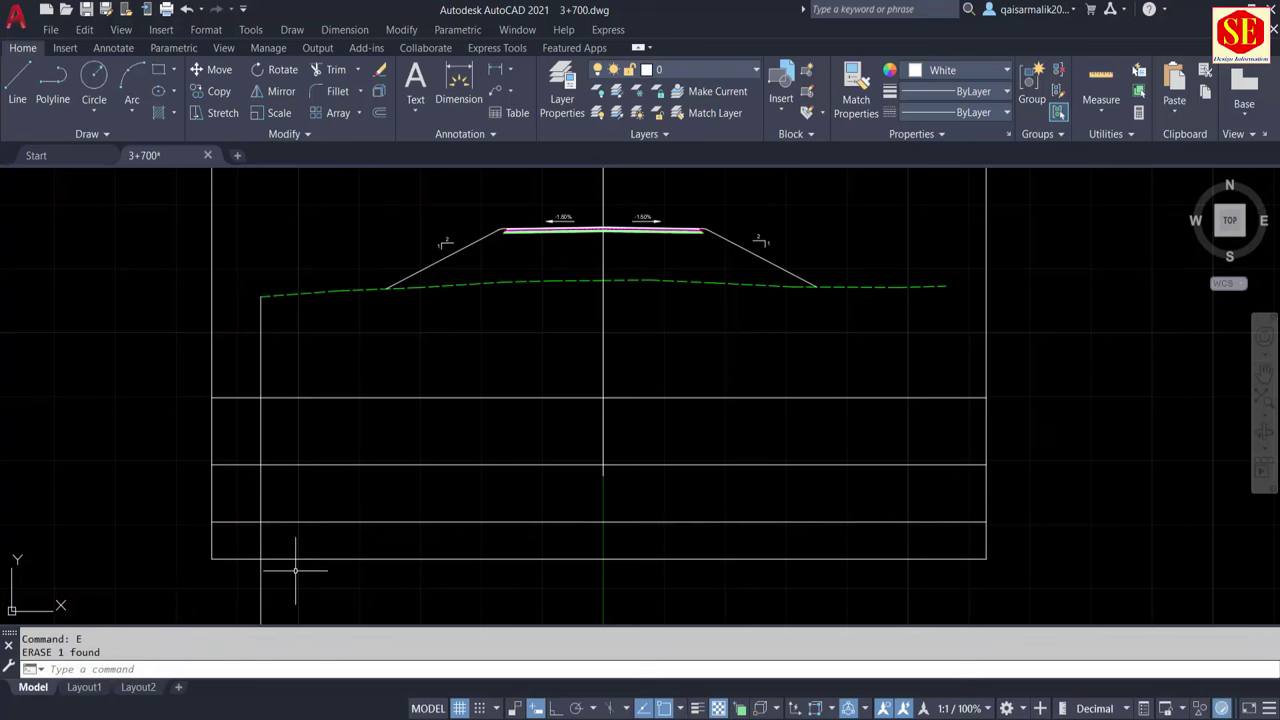
type("r")
key("Return")
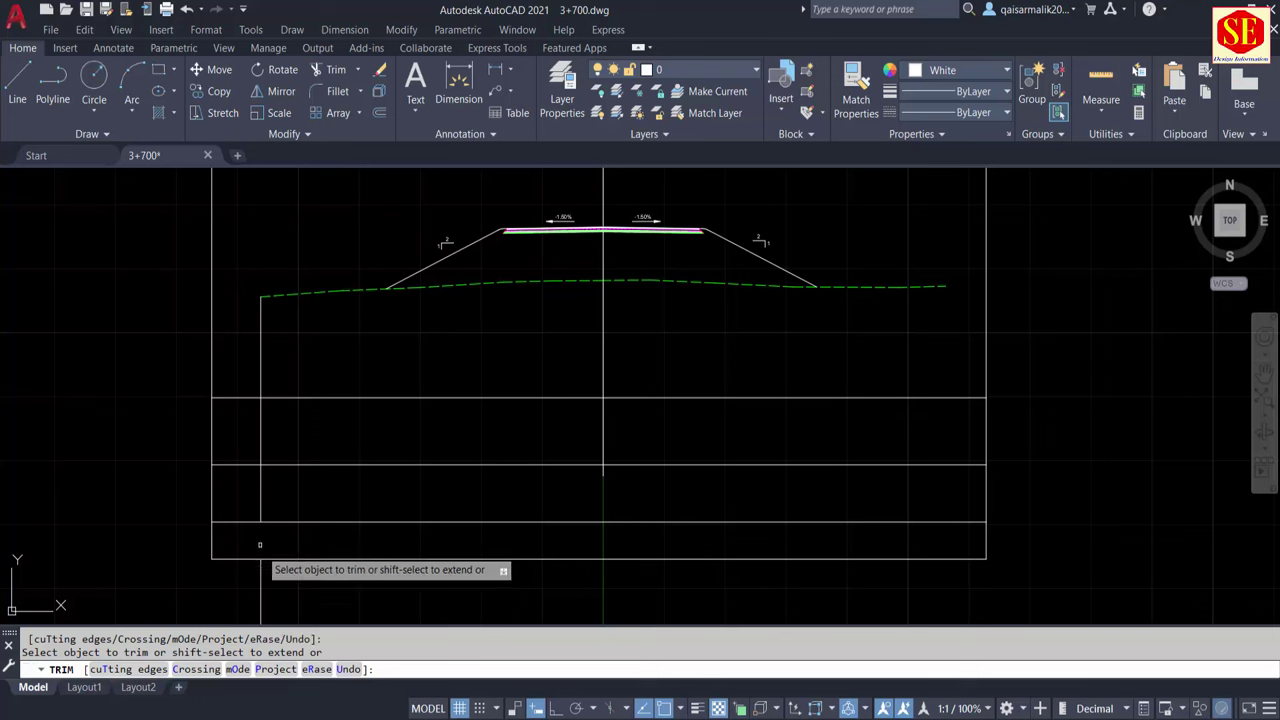
left_click(263, 588)
key("Escape")
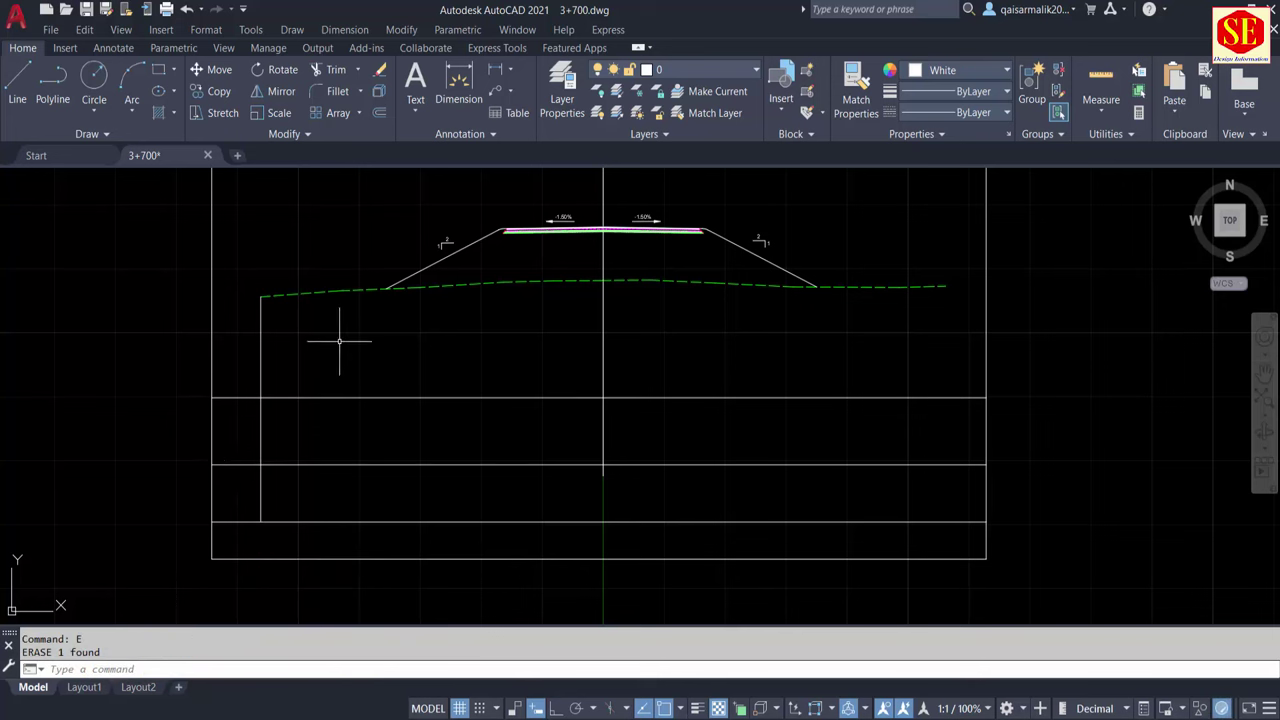
Copy the -1.50% slope label into the lower and upper table rows
type("co")
key("Return")
left_click(660, 230)
scroll(662, 214, "up", 3)
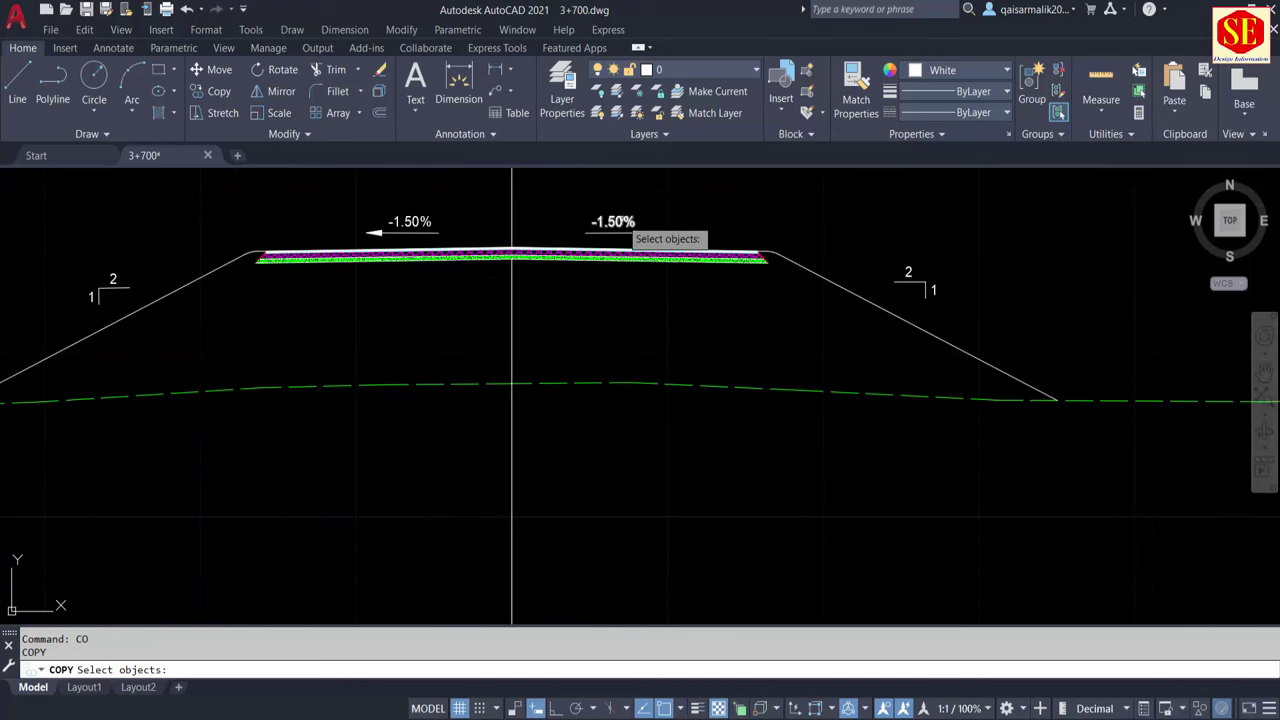
key("Return")
left_click(765, 253)
scroll(600, 314, "down", 5)
scroll(400, 380, "up", 4)
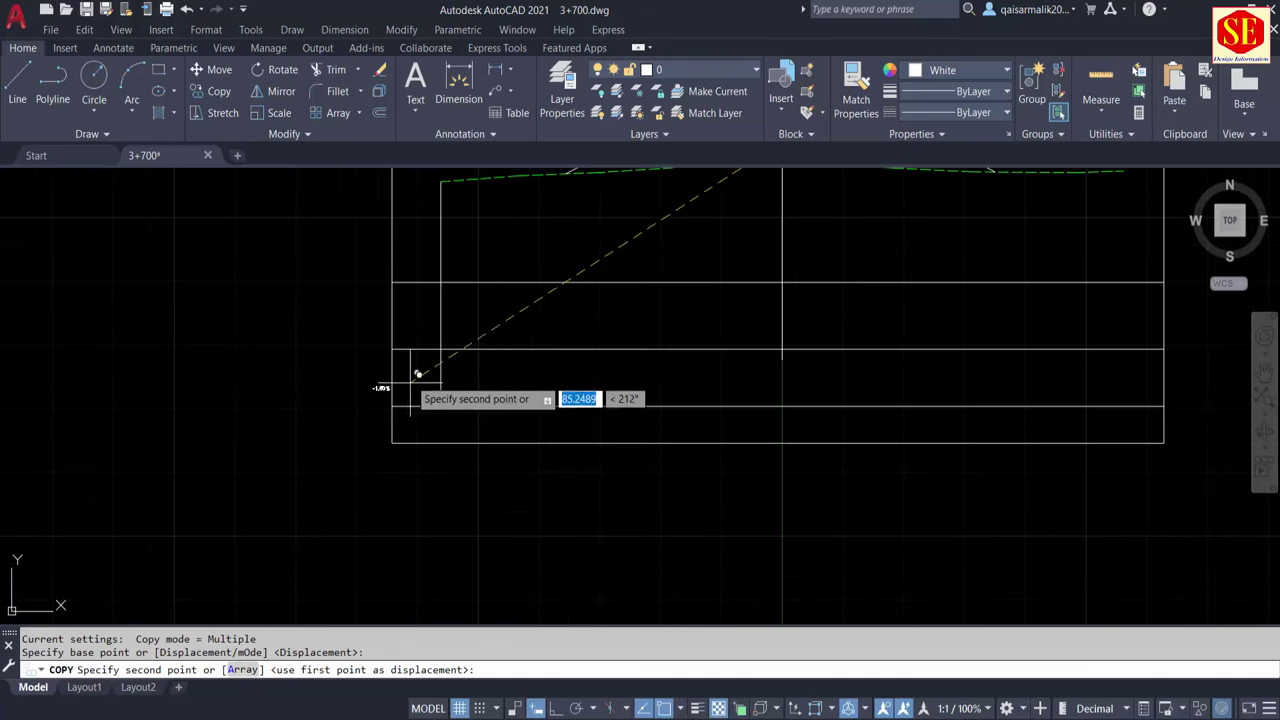
scroll(440, 372, "up", 2)
scroll(441, 372, "up", 2)
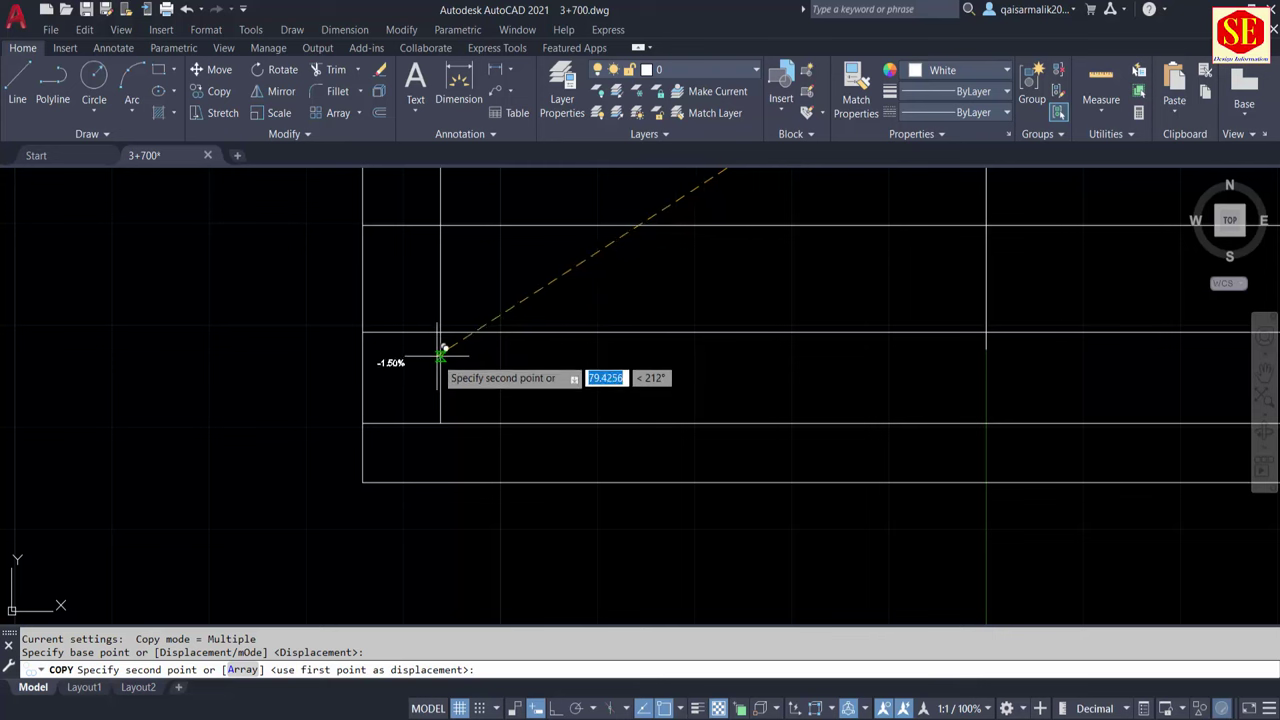
left_click(441, 376)
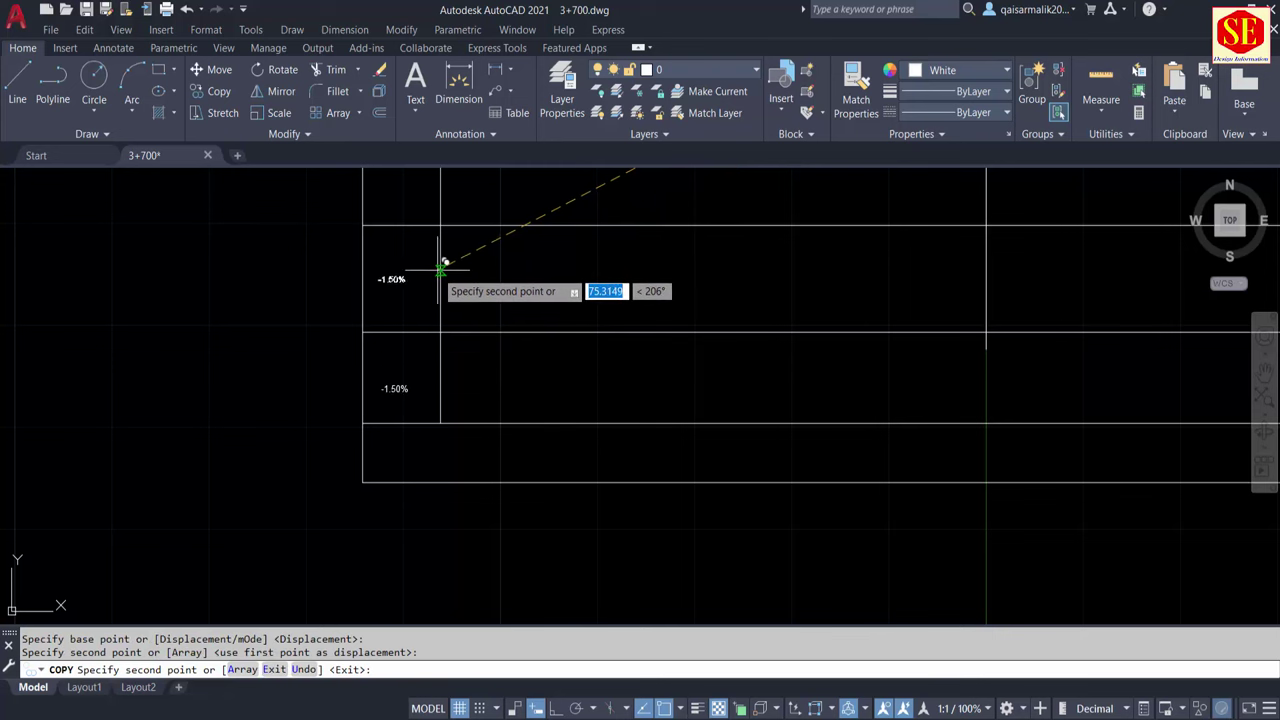
left_click(441, 268)
key("Escape")
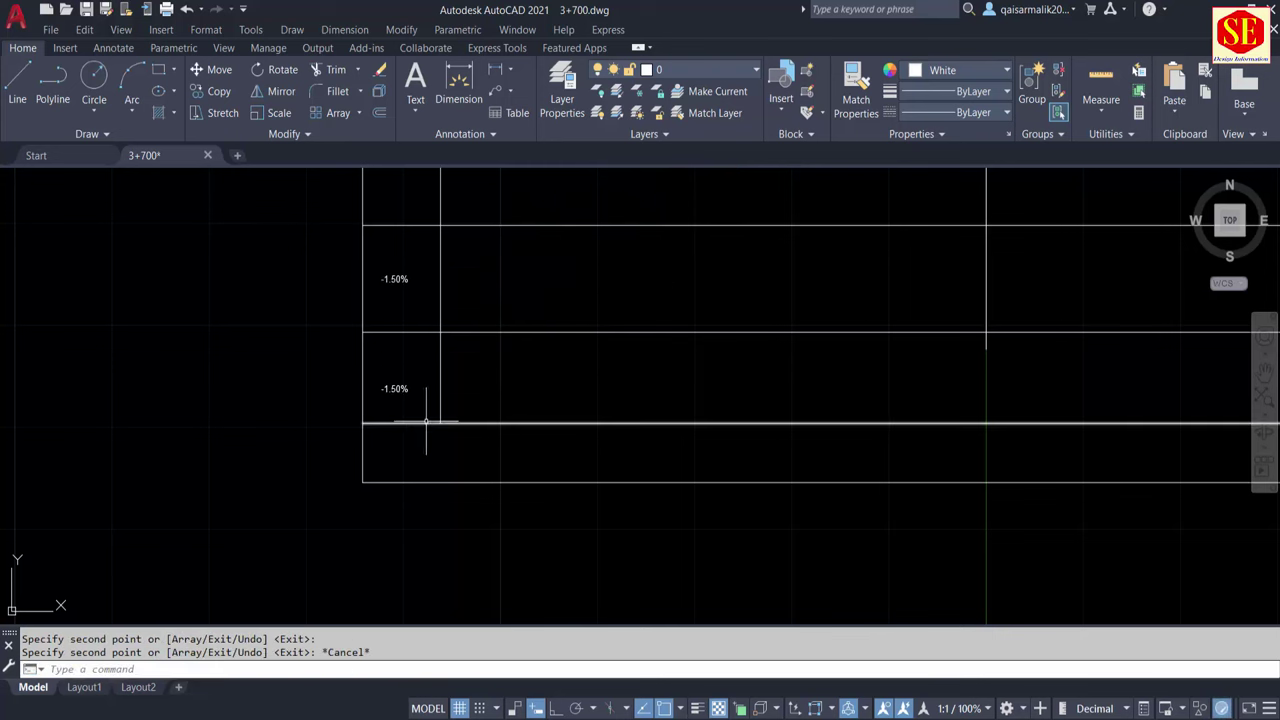
Edit the lower copy to read Distance and the upper copy to read Elevation
double_click(408, 390)
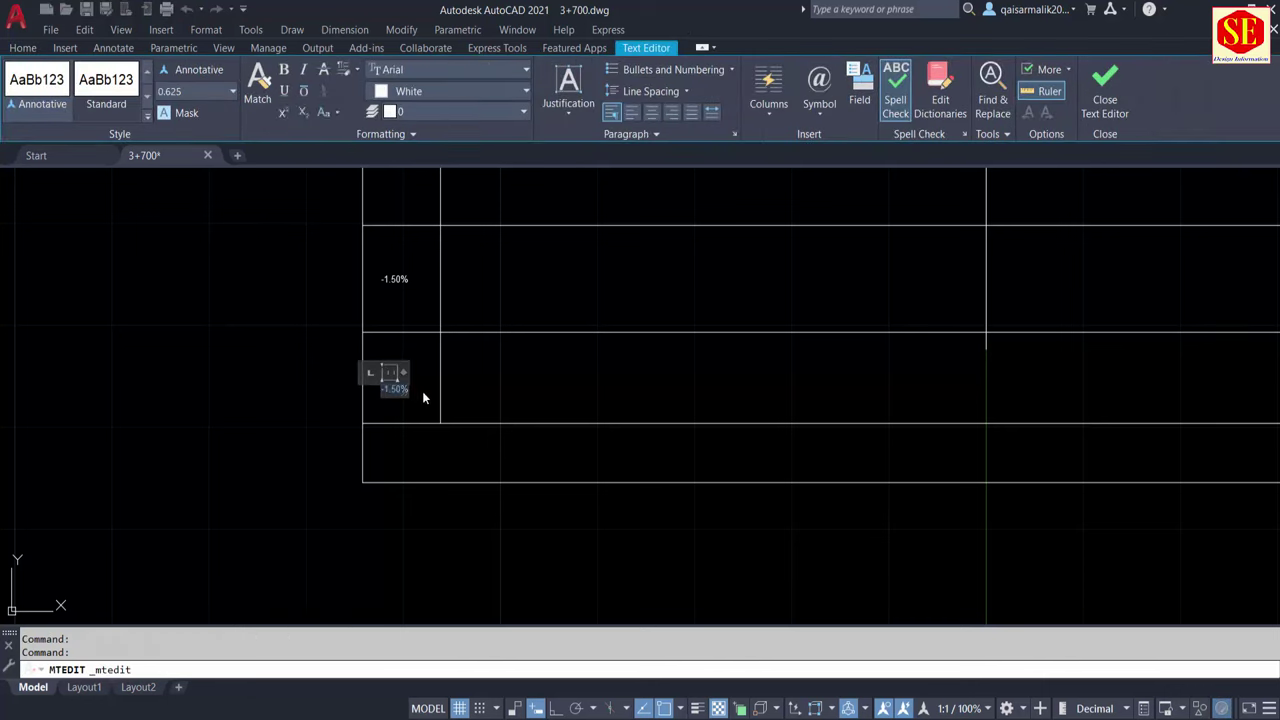
type("Dis")
type("tance")
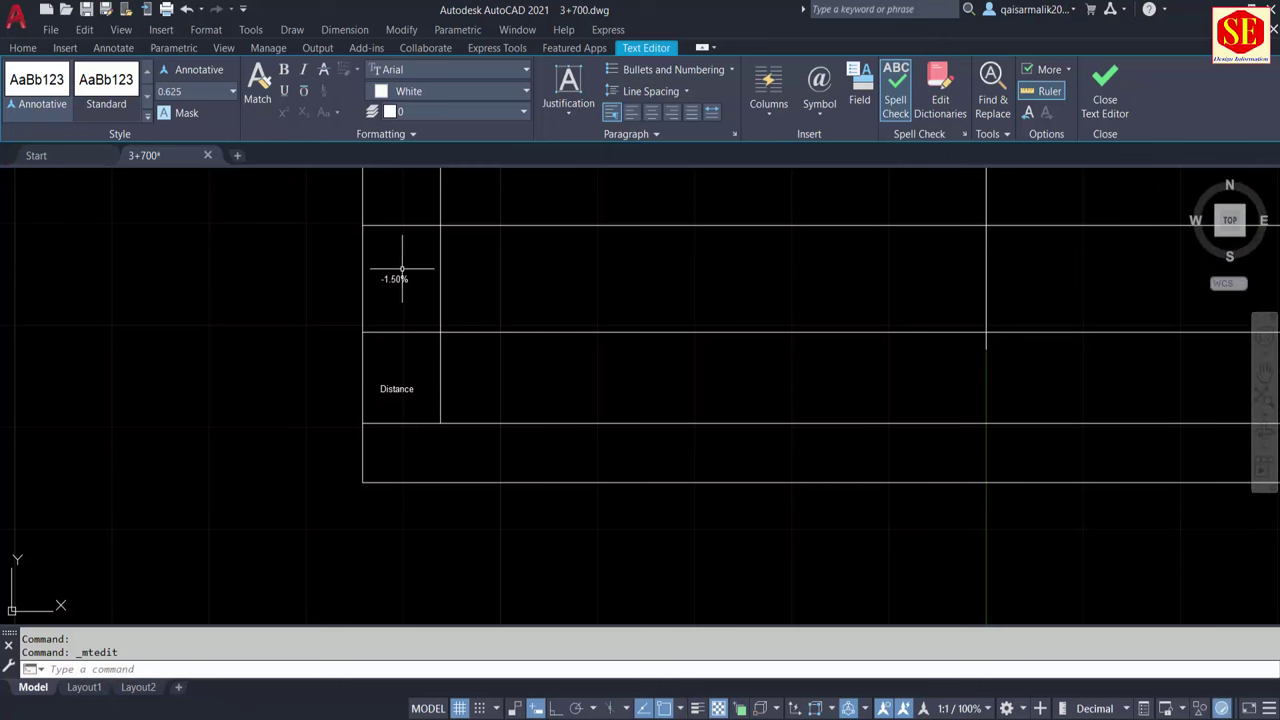
double_click(397, 279)
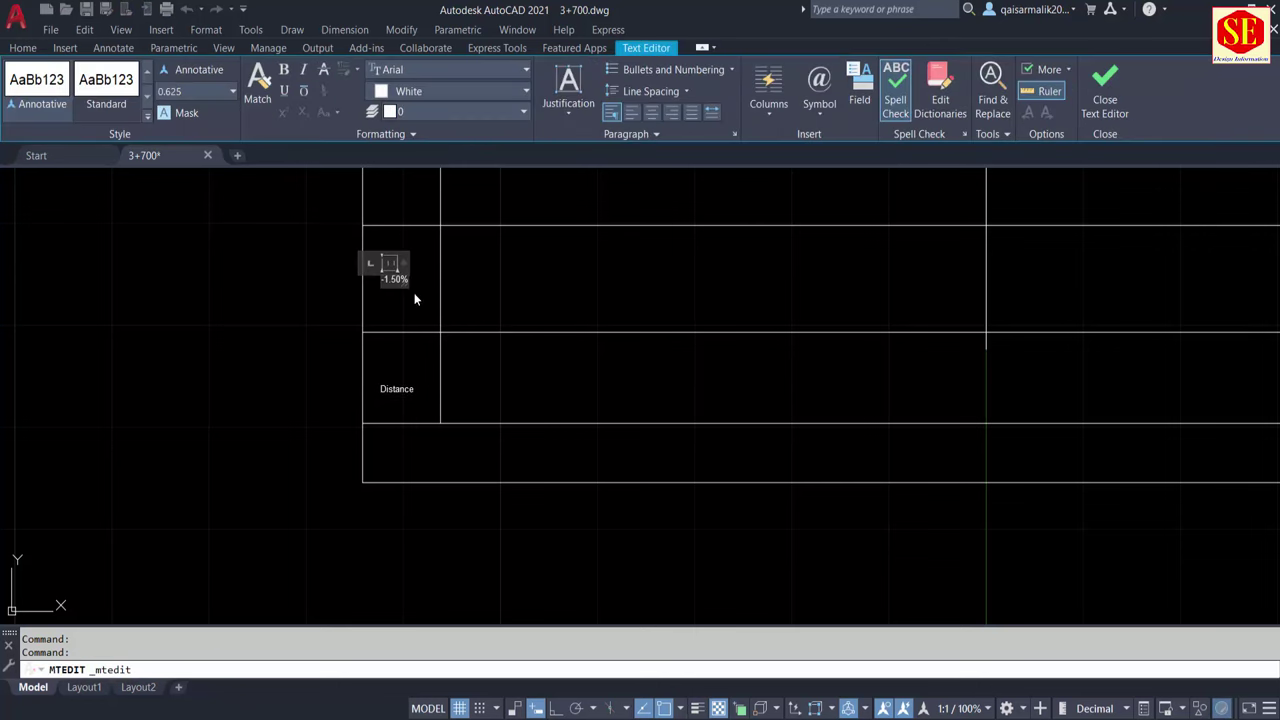
type("Elevation")
key("Escape")
Move the Elevation and Distance labels slightly right within their cells
type("m")
key("space")
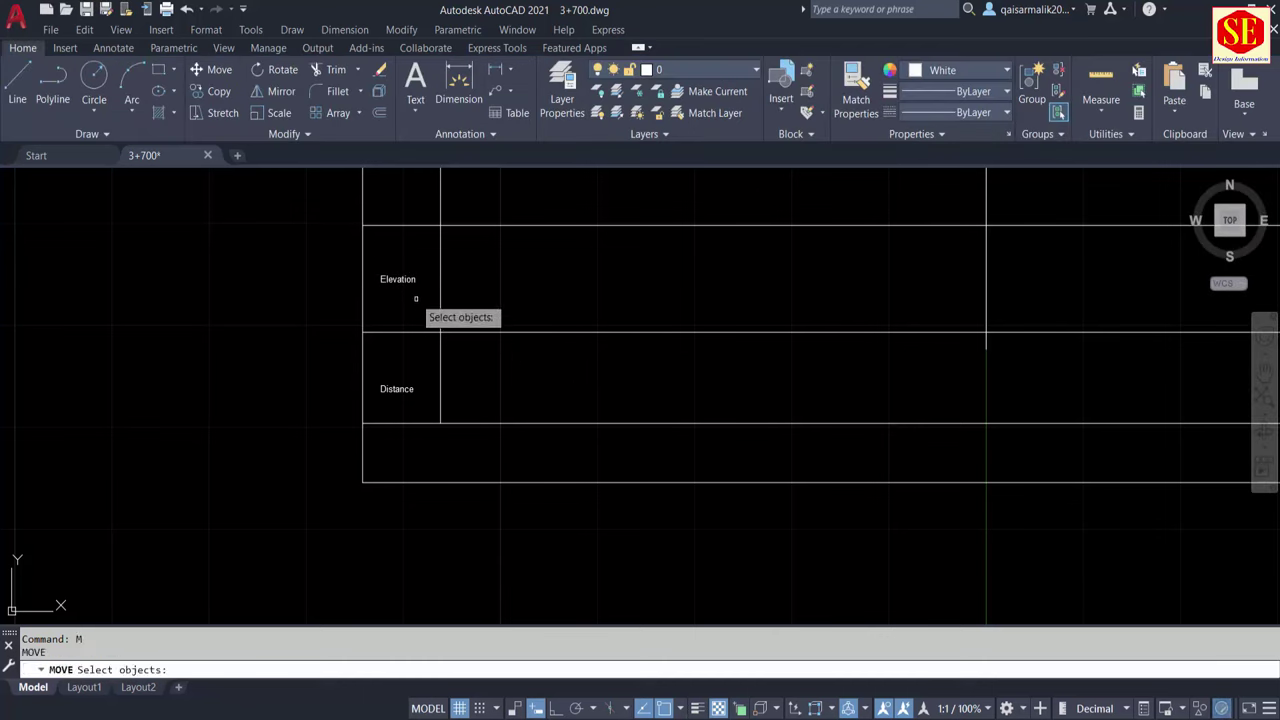
left_click(397, 279)
left_click(397, 389)
key("space")
left_click(504, 378)
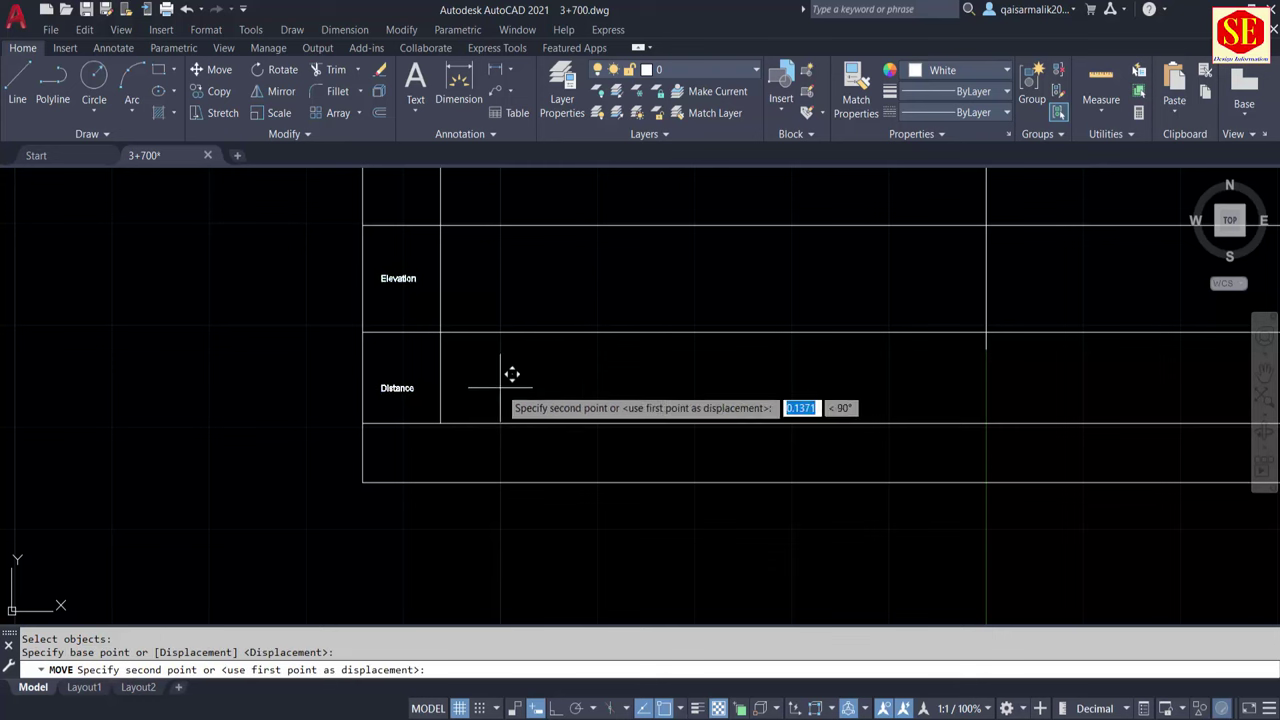
left_click(515, 376)
key("Escape")
Draw a vertical divider from the upper row's top edge to the lower row's bottom edge
type("l")
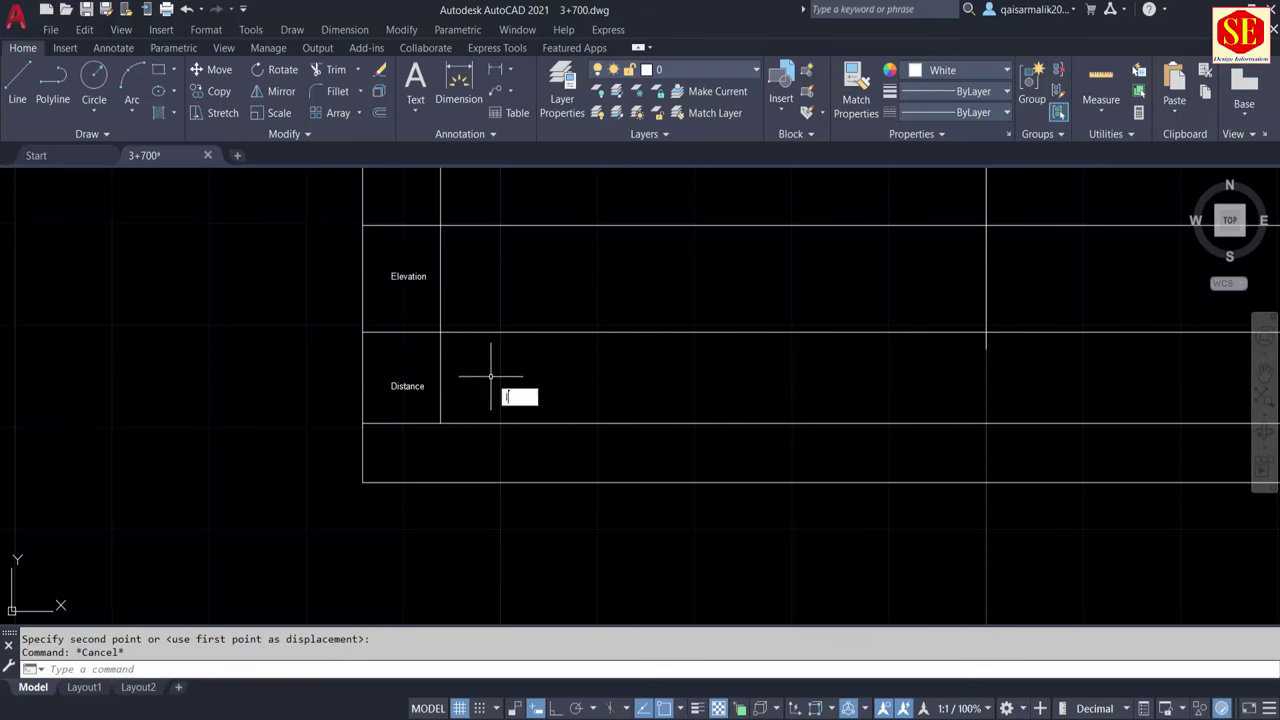
key("space")
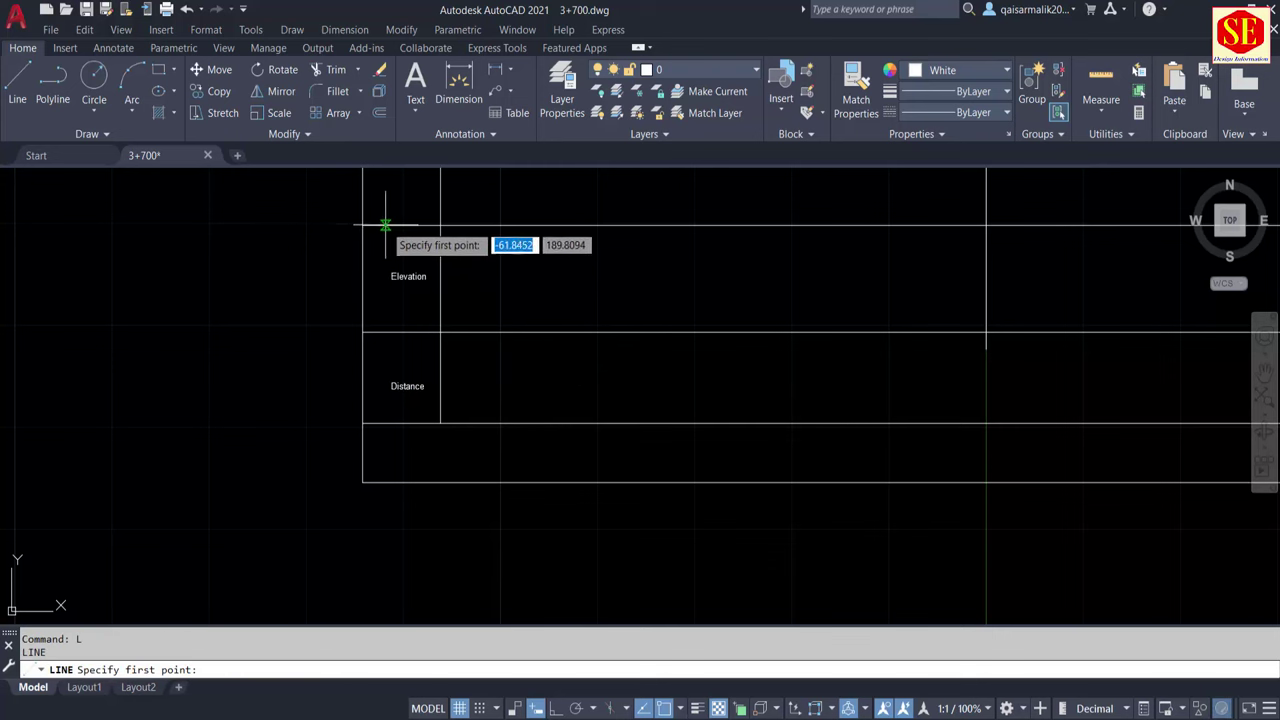
left_click(383, 224)
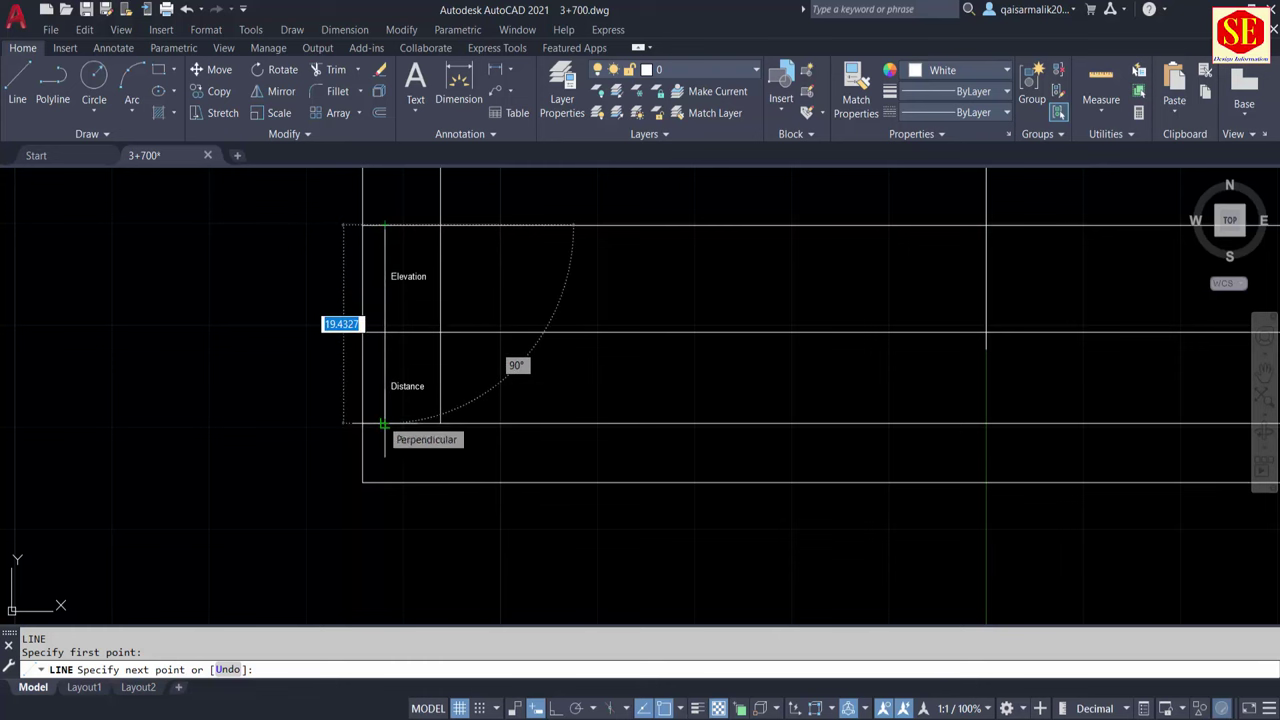
left_click(383, 423)
key("Escape")
key("space")
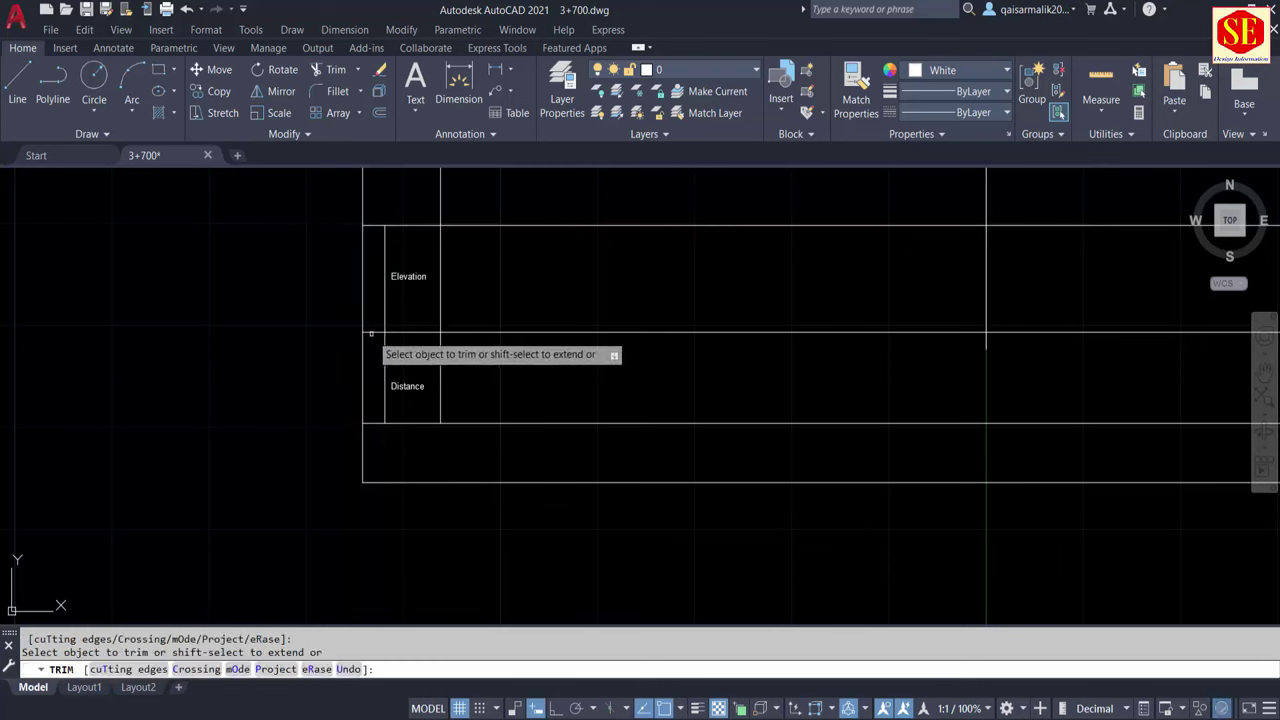
key("Escape")
type("co")
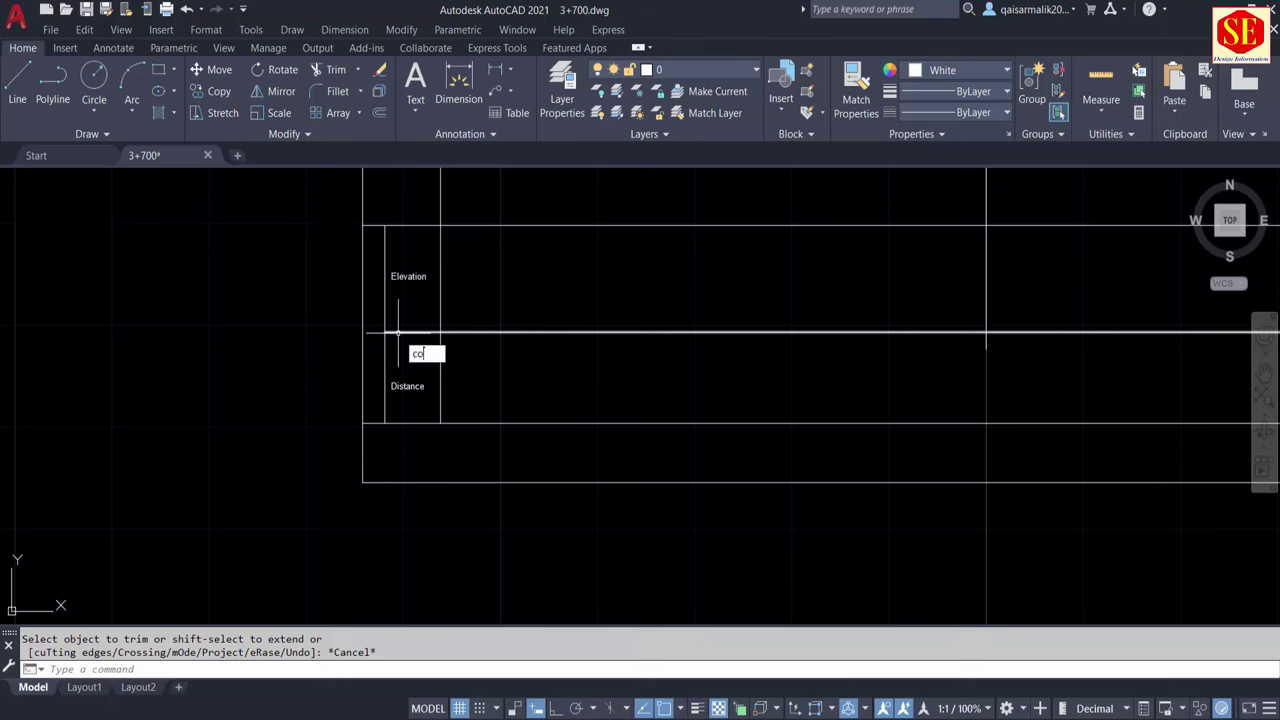
Copy the Elevation label into the new narrow column and rotate it 90 degrees upright
key("space")
left_click(408, 276)
key("space")
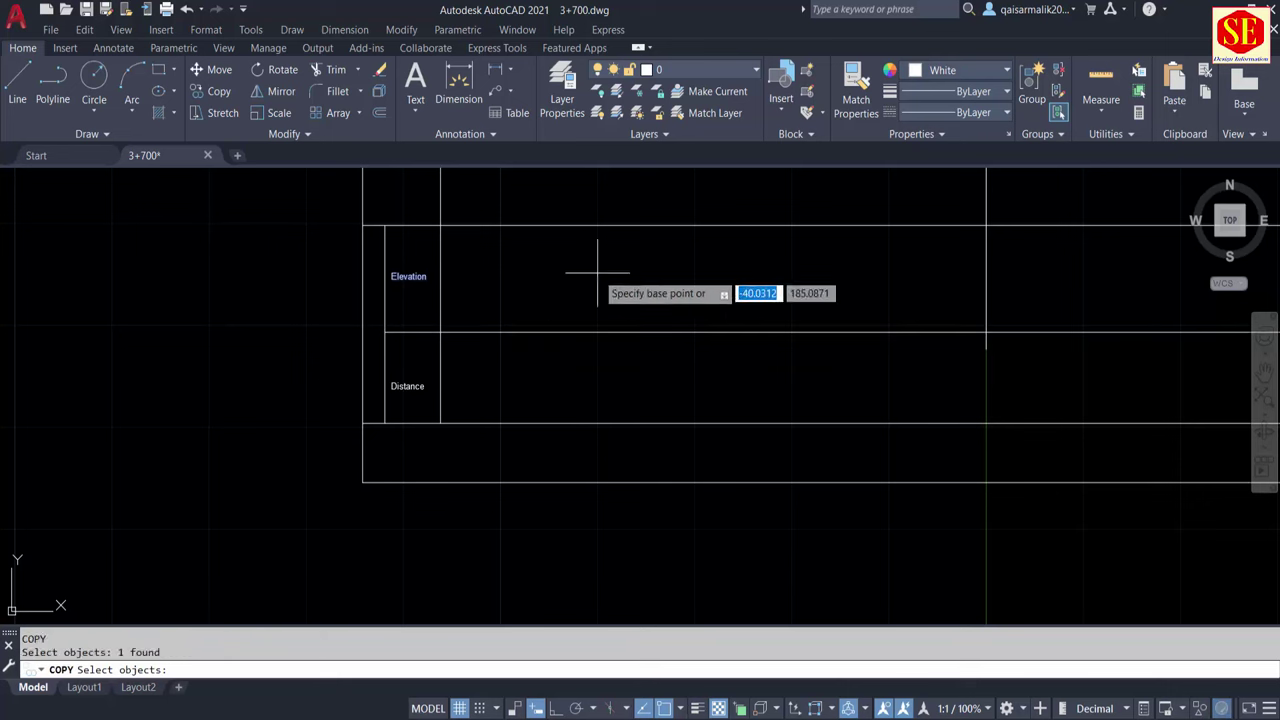
left_click(597, 273)
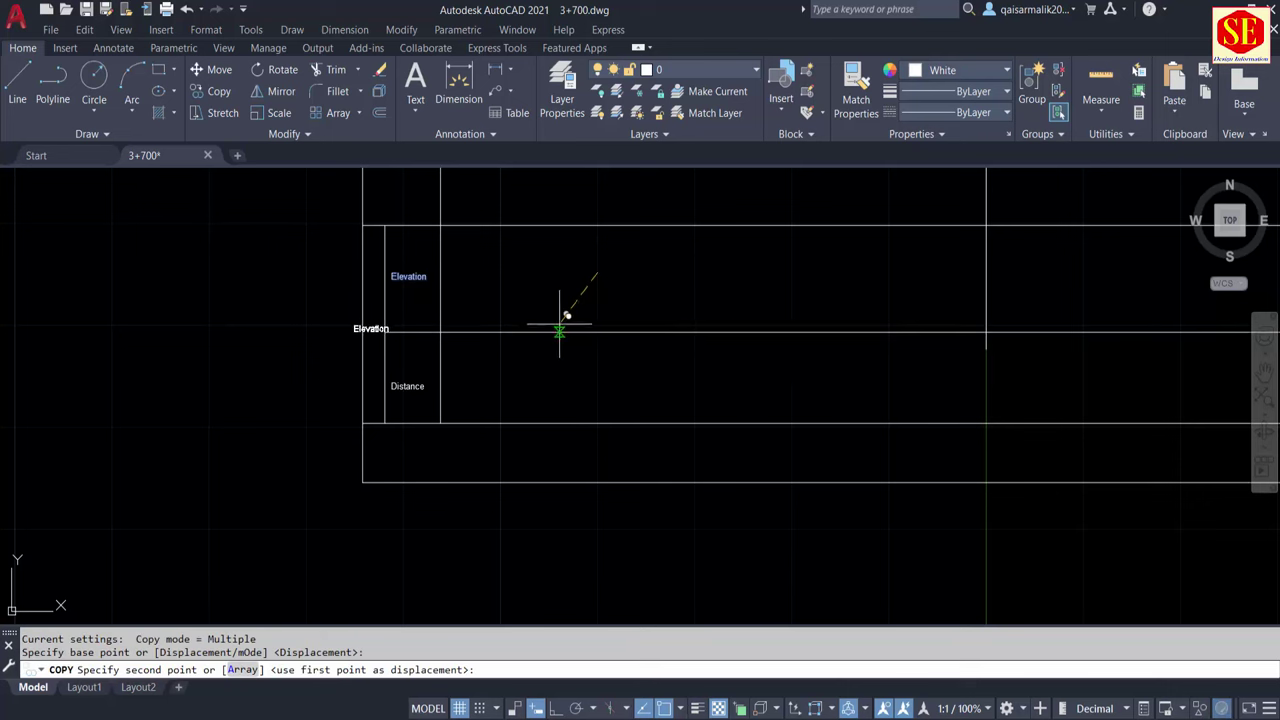
left_click(559, 326)
key("Escape")
key("Return")
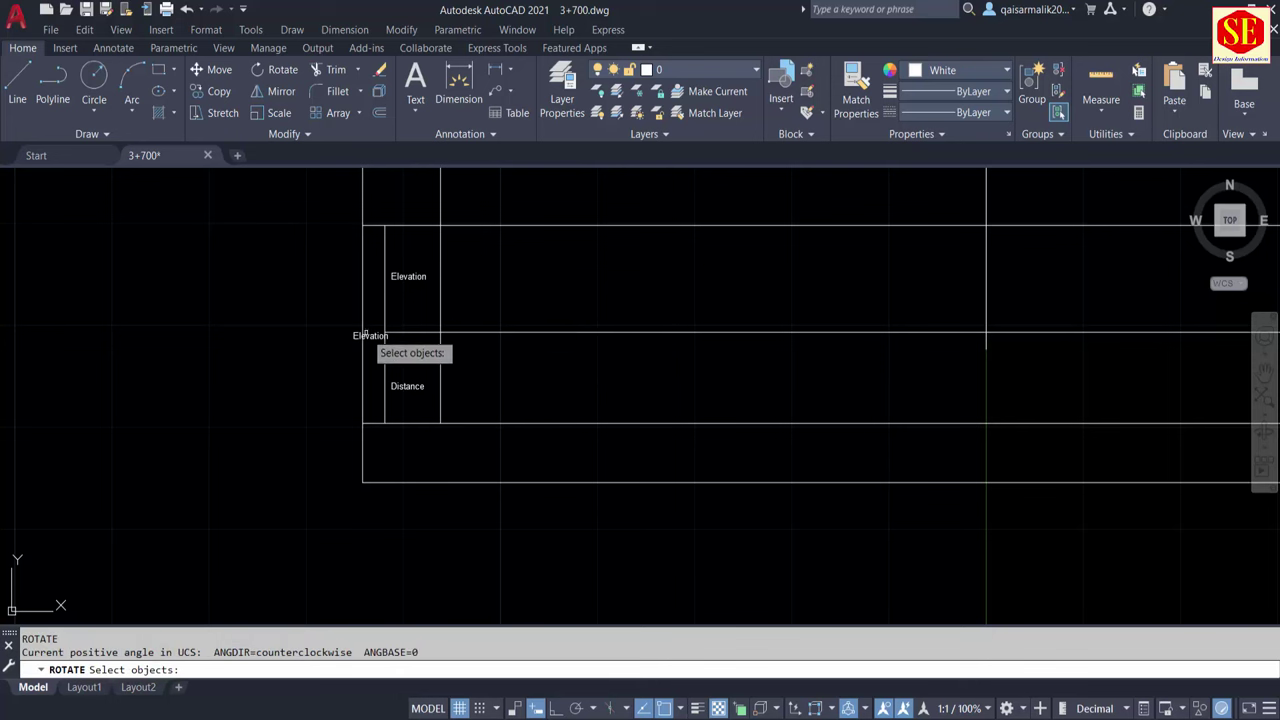
left_click(368, 336)
key("Return")
left_click(386, 308)
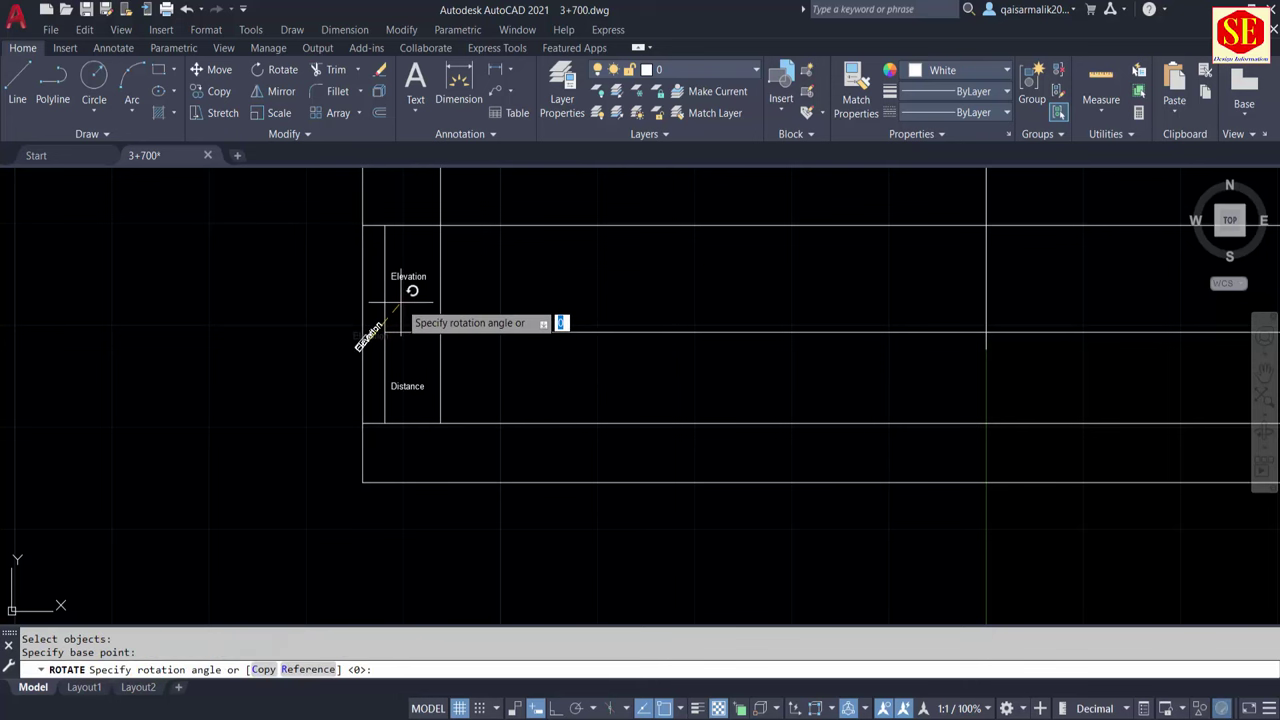
type("90")
key("Return")
type("m")
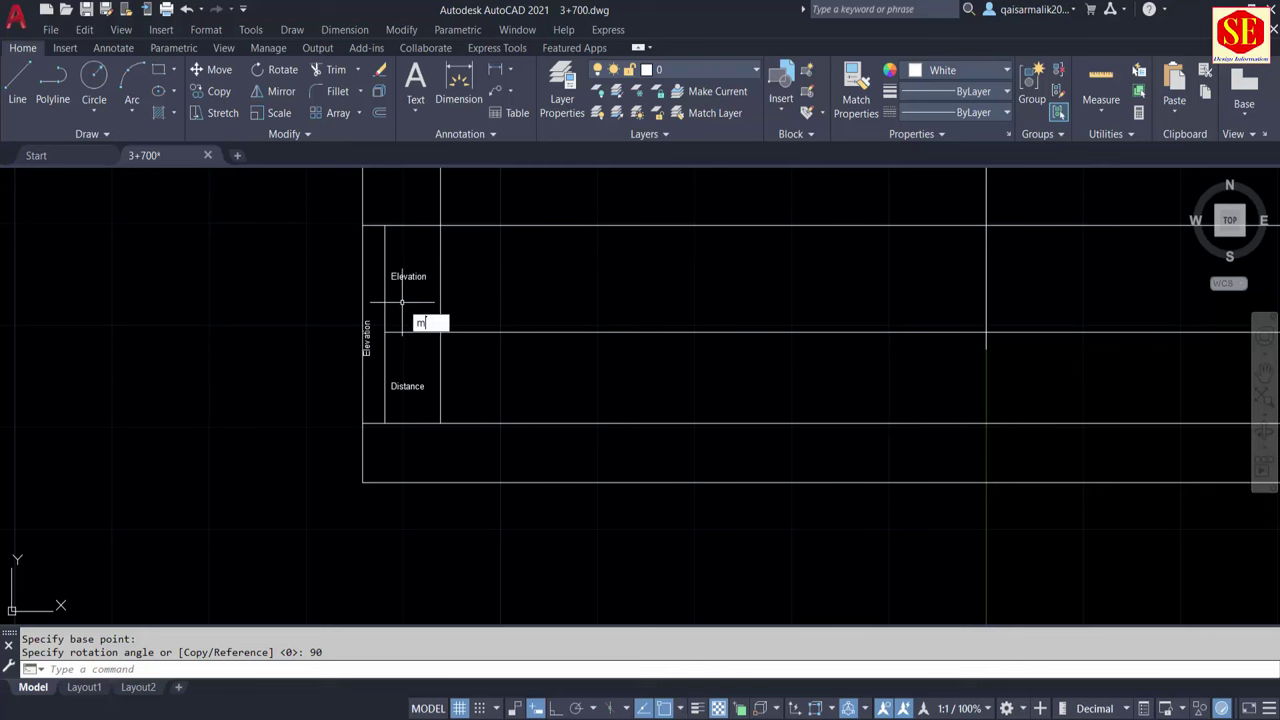
Change the vertical label's text to NSL
key("Return")
left_click(367, 336)
key("Return")
left_click(531, 292)
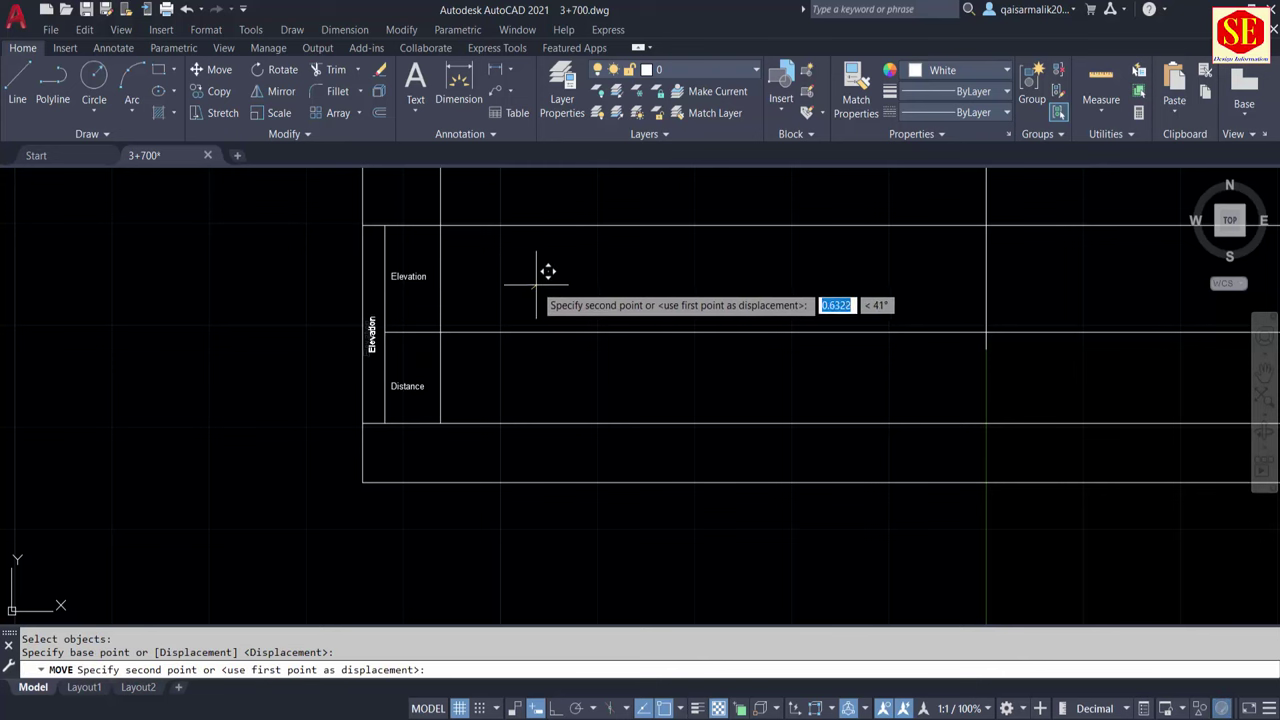
key("Escape")
double_click(371, 336)
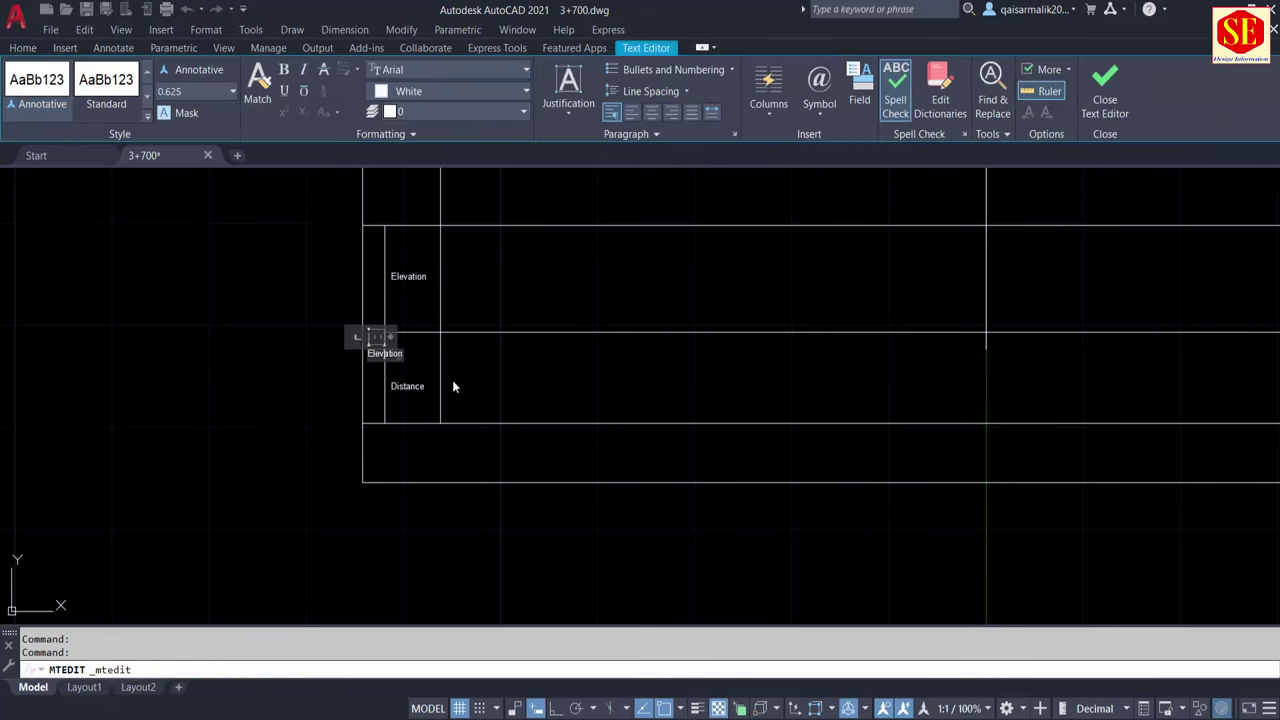
key("ctrl+a")
type("A")
type("A")
key("ctrl+a")
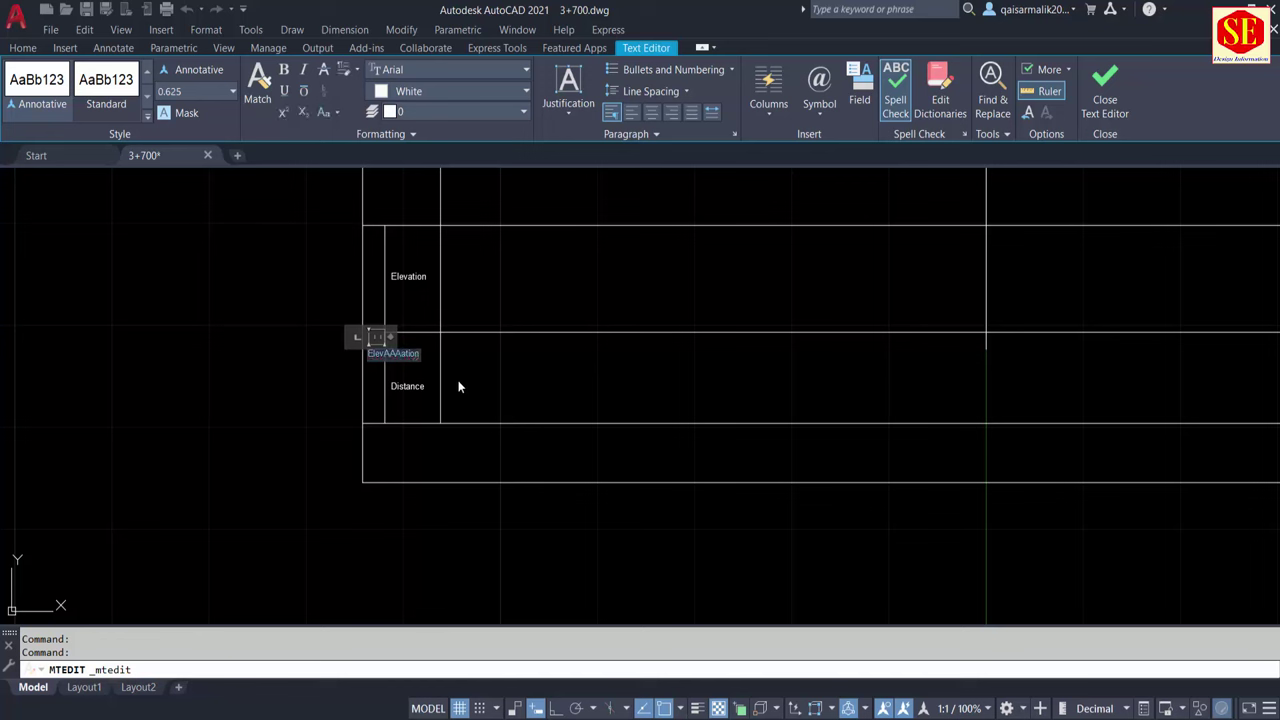
type("NSL")
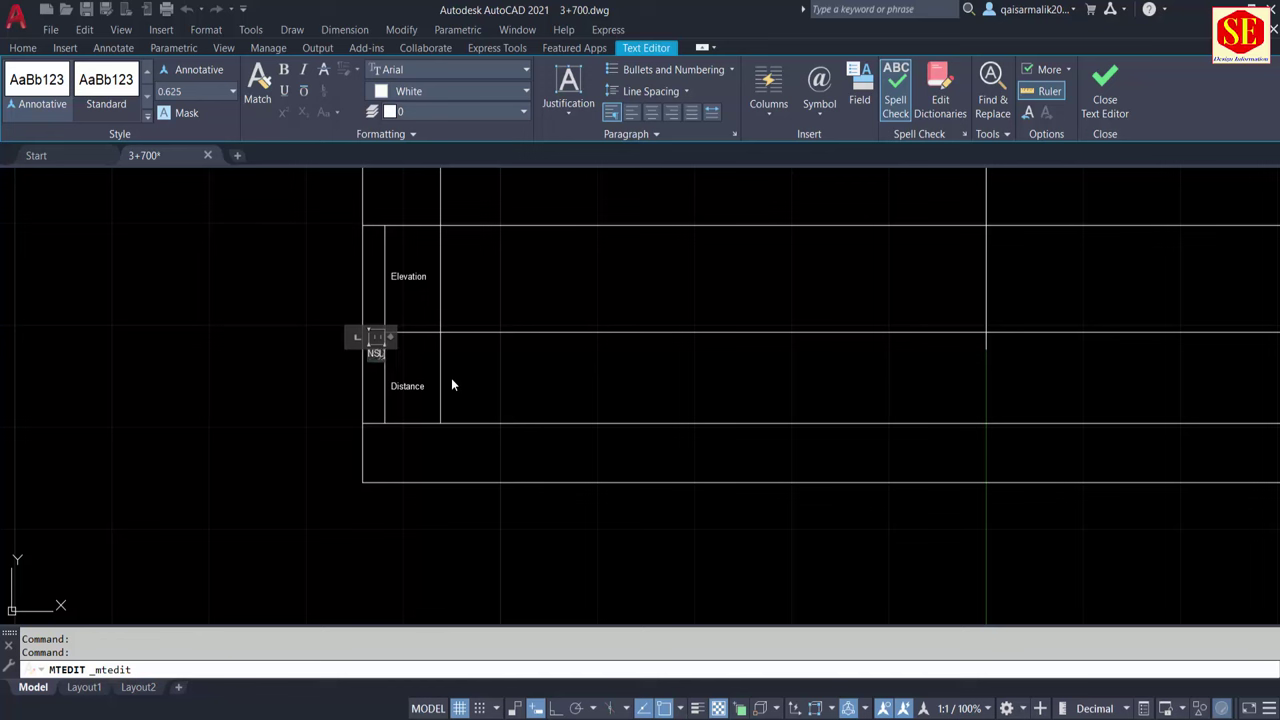
left_click(545, 364)
key("Escape")
Scale the NSL label by a factor of 1.5
scroll(412, 352, "up", 2)
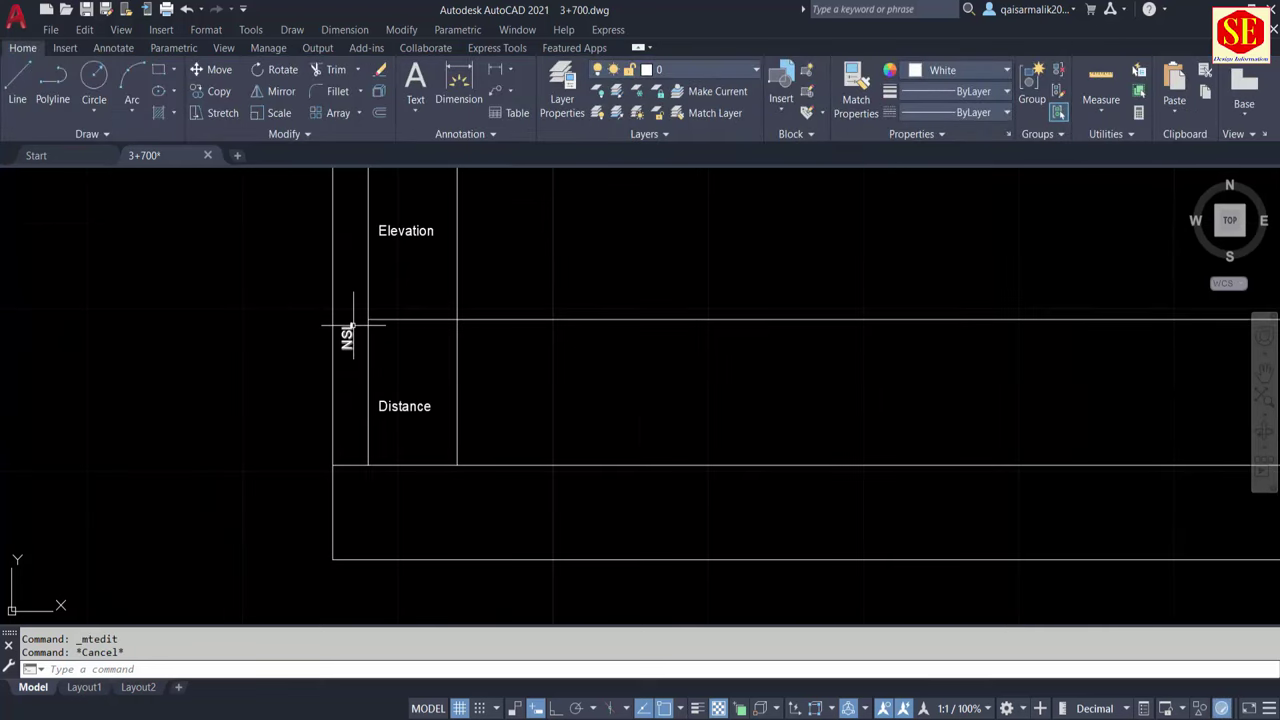
type("sc")
key("Return")
left_click(348, 334)
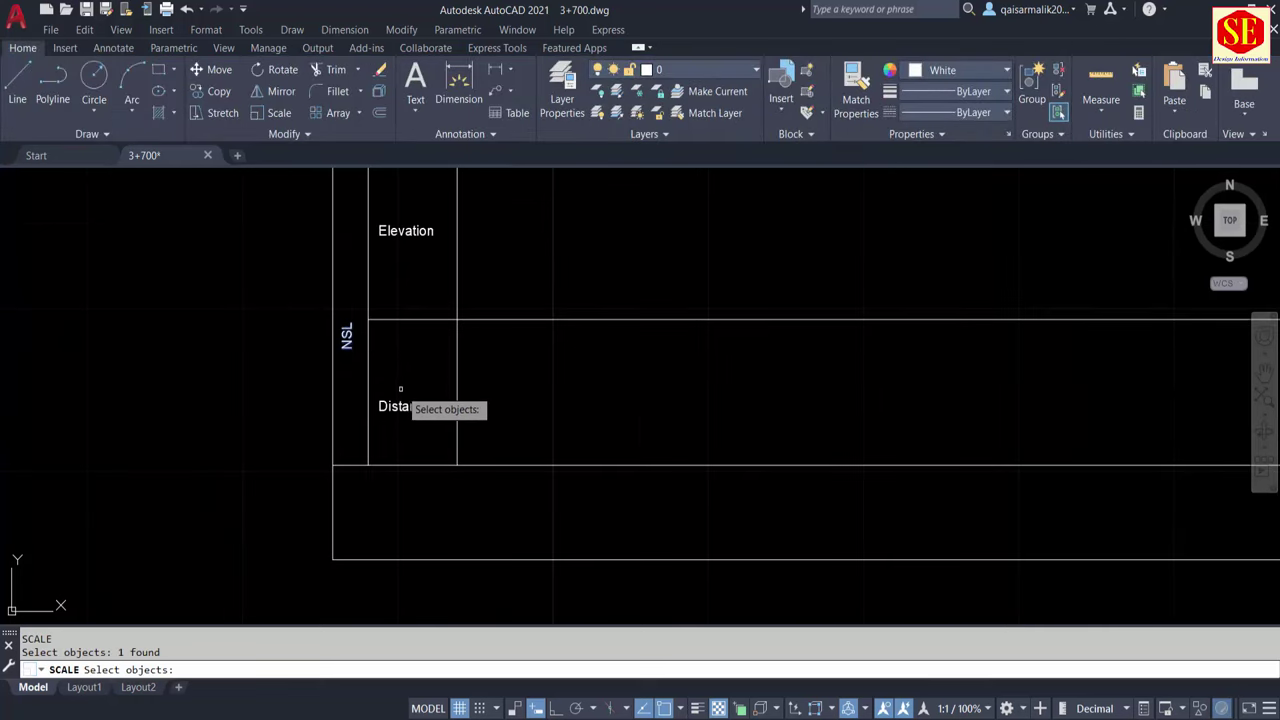
key("Return")
left_click(405, 363)
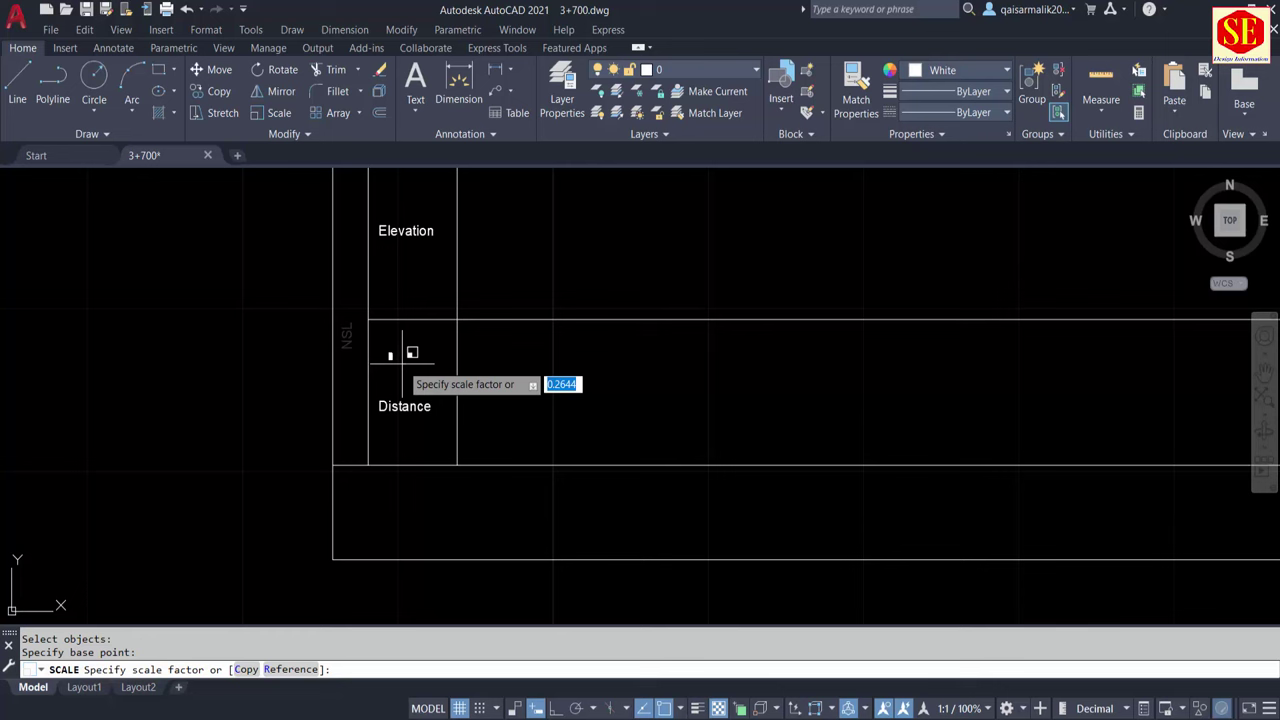
type("1.5")
key("Return")
type("m")
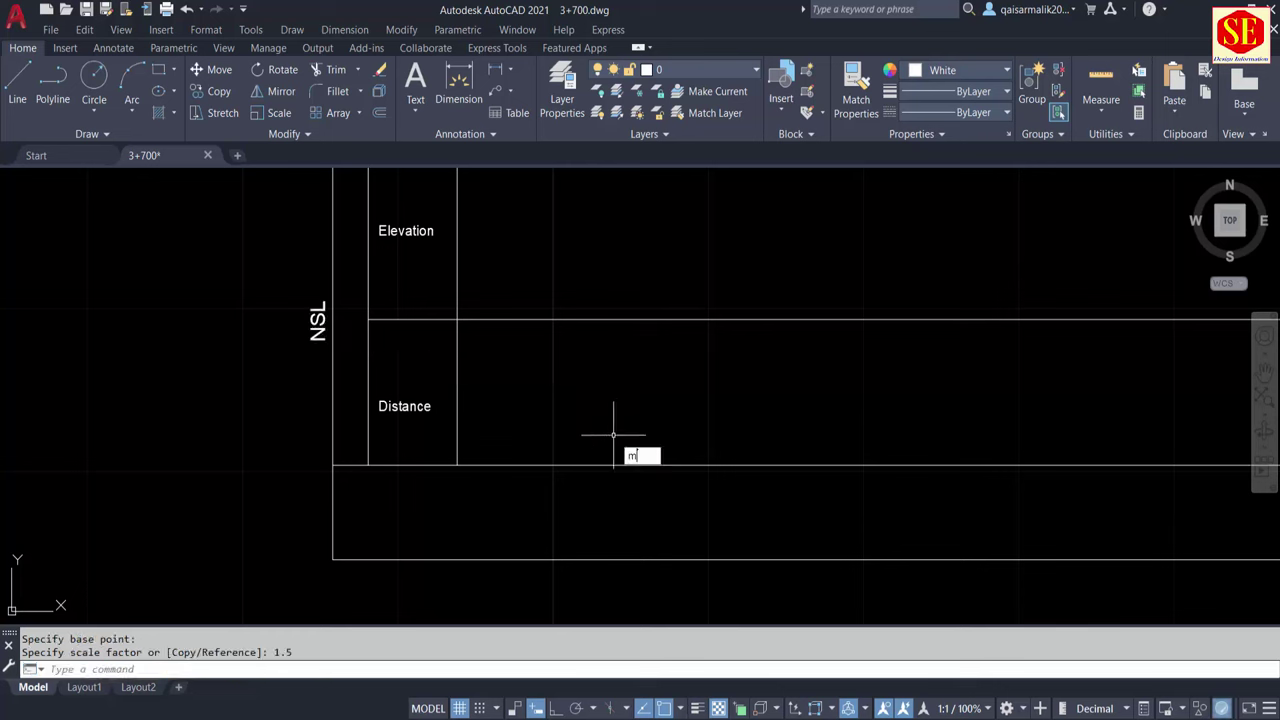
Move the NSL label into the table's narrow leftmost column
key("Return")
left_click(316, 324)
key("Return")
left_click(246, 331)
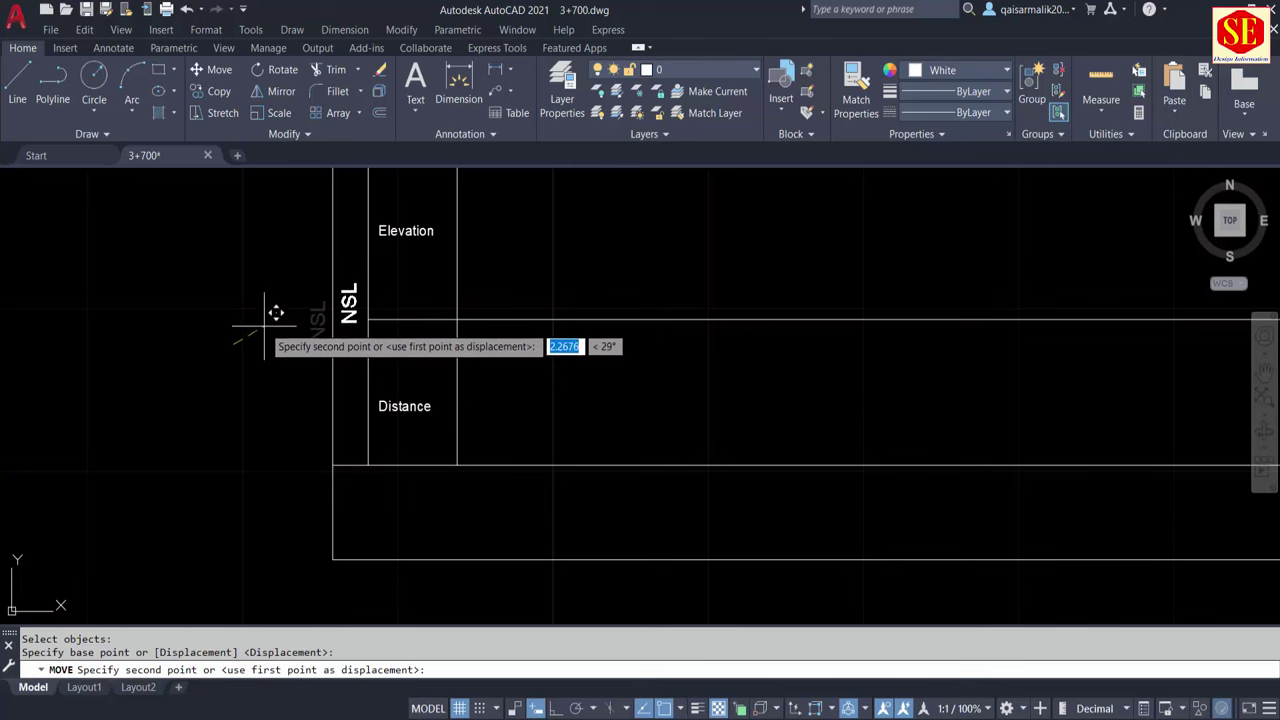
left_click(277, 313)
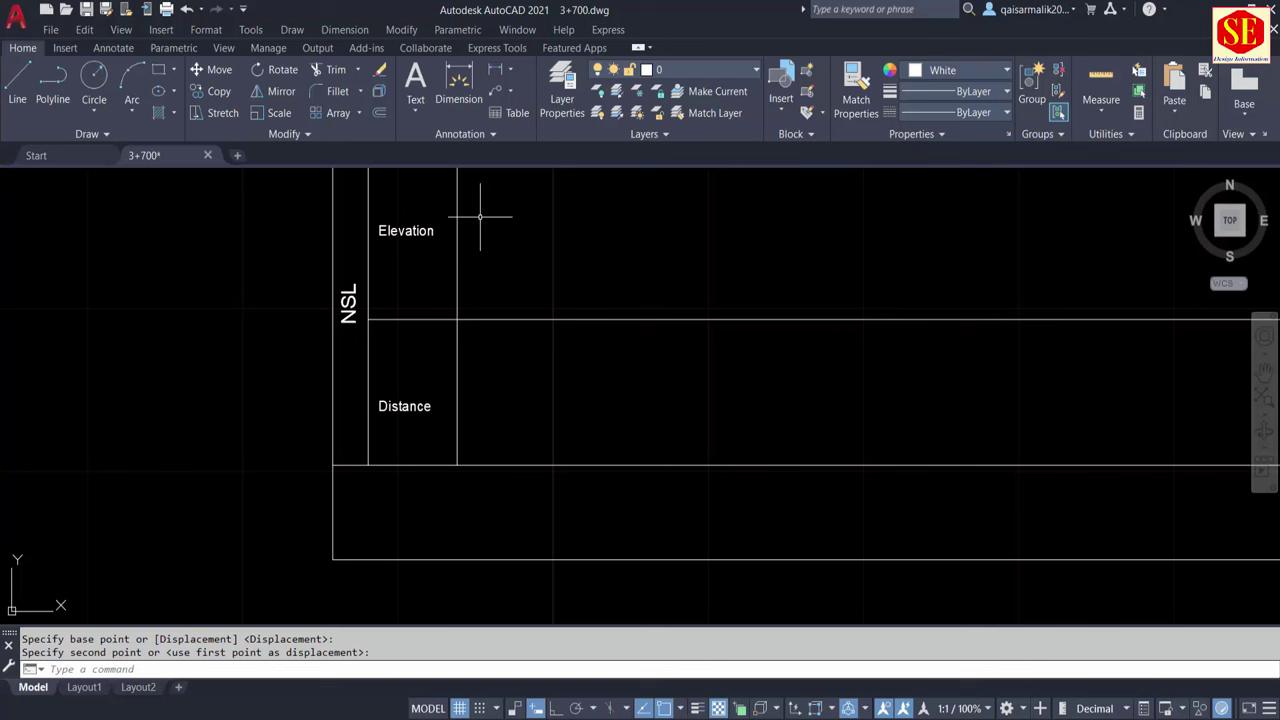
Set the Elevation and Distance labels' text height to 0.75 in Properties
left_click(430, 230)
left_click(413, 402)
type("p")
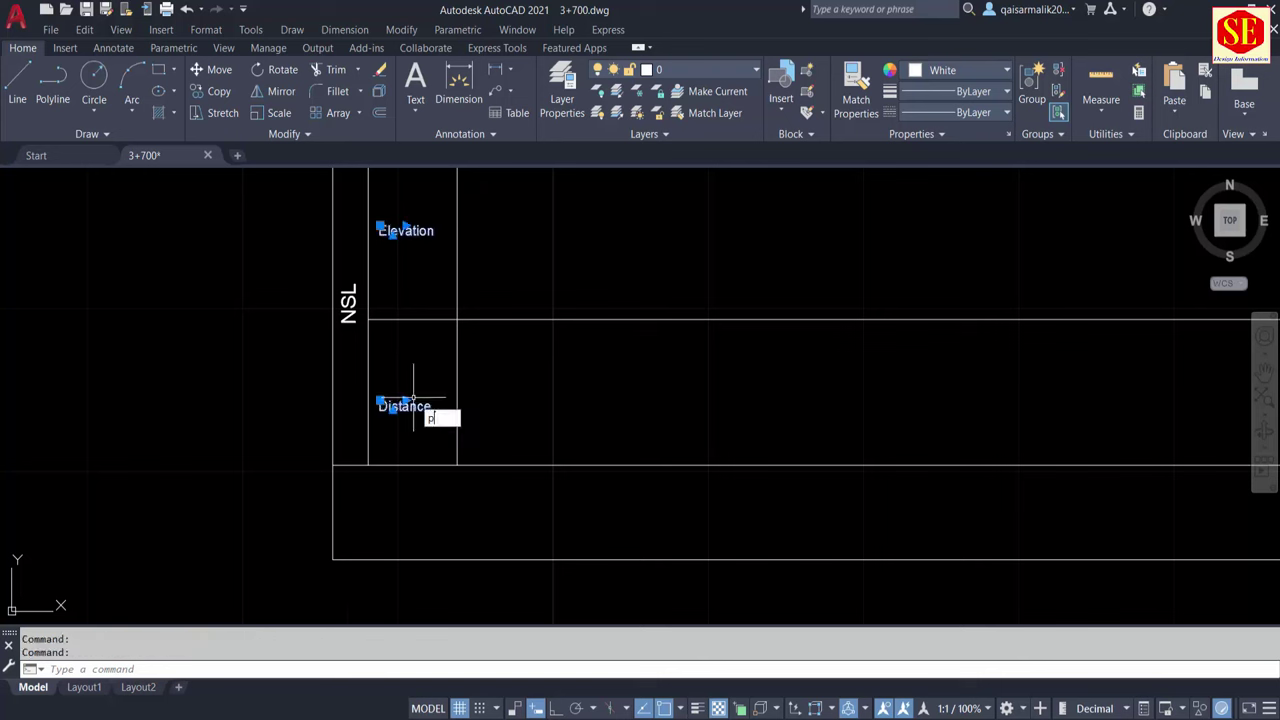
type("r")
key("Return")
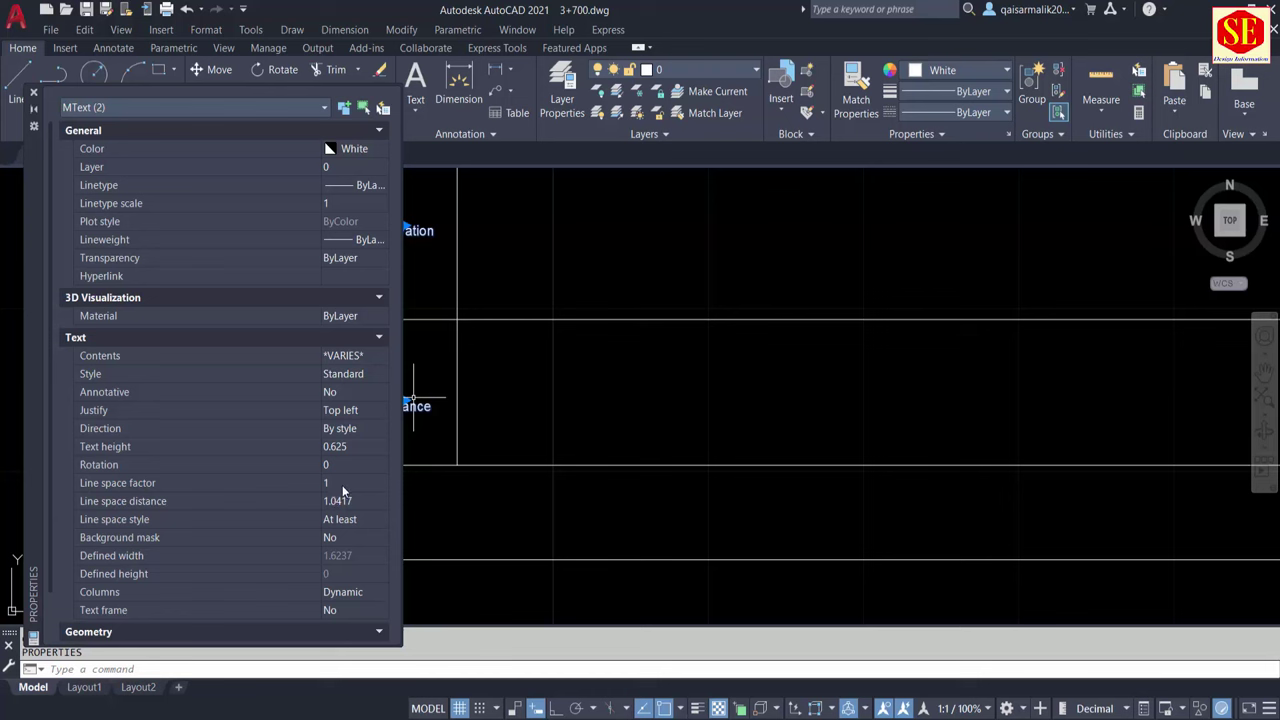
left_click(342, 485)
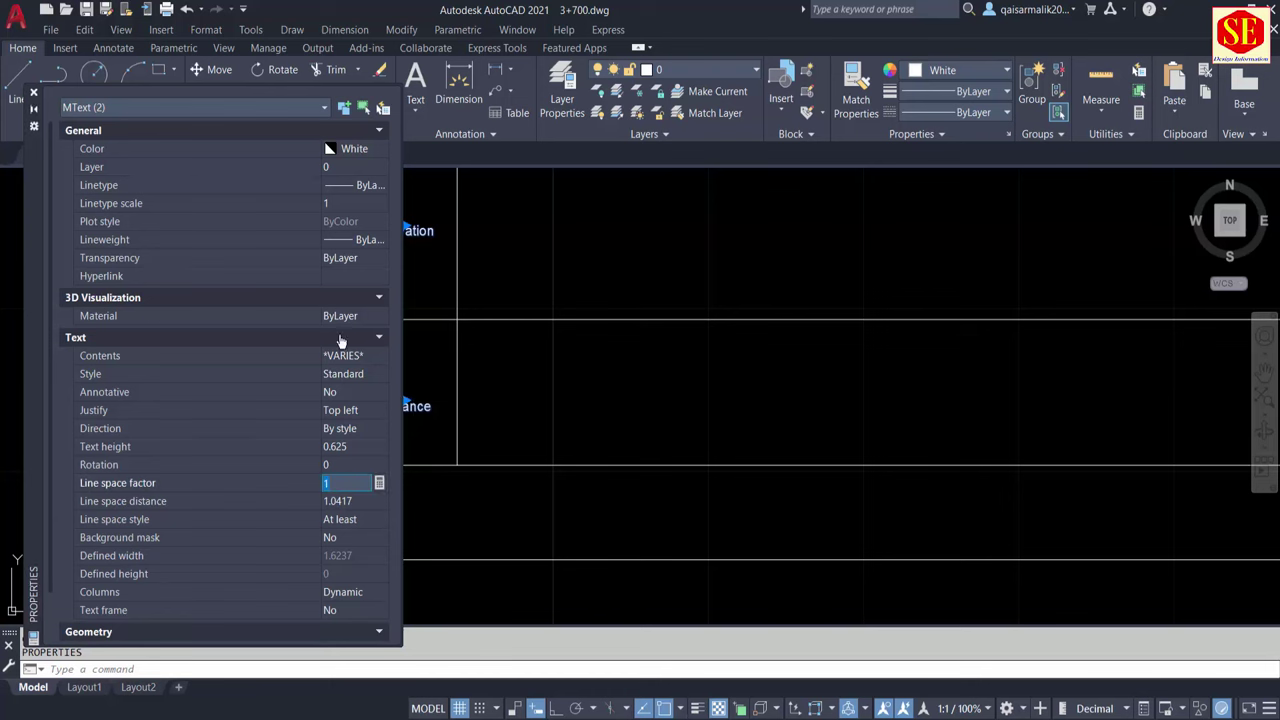
left_click(363, 447)
scroll(704, 363, "down", 1)
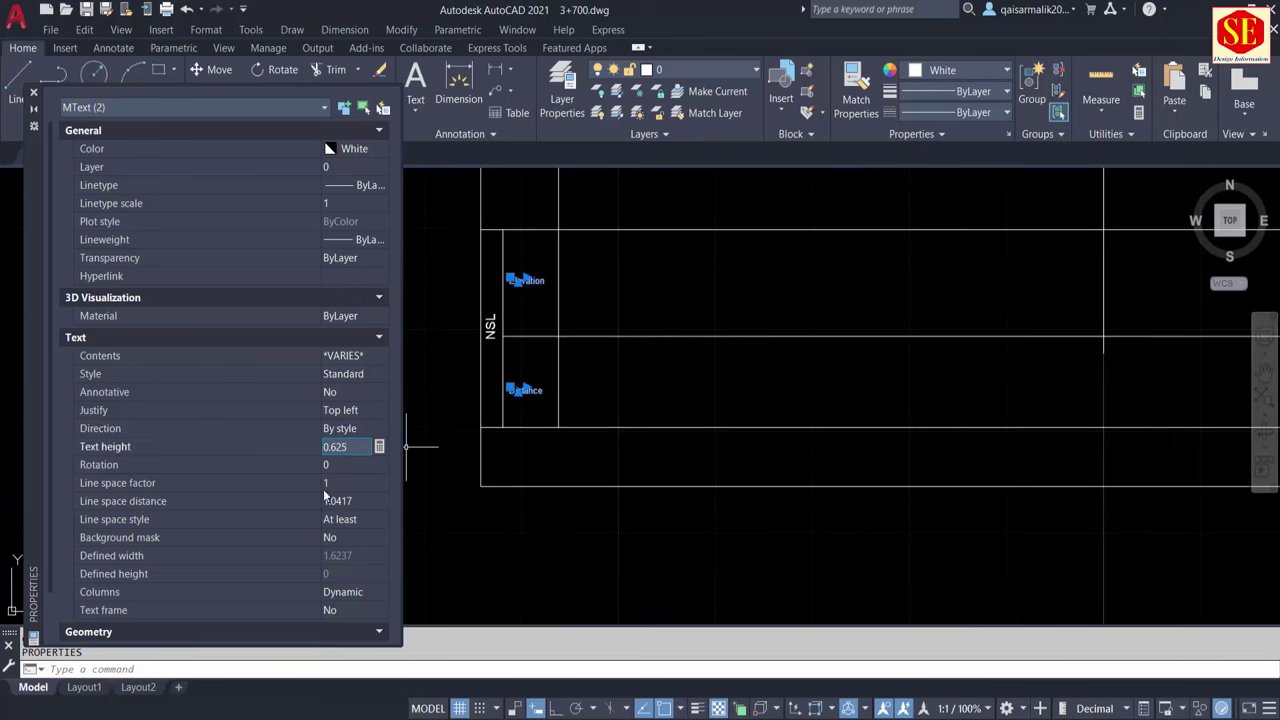
type("1")
key("Tab")
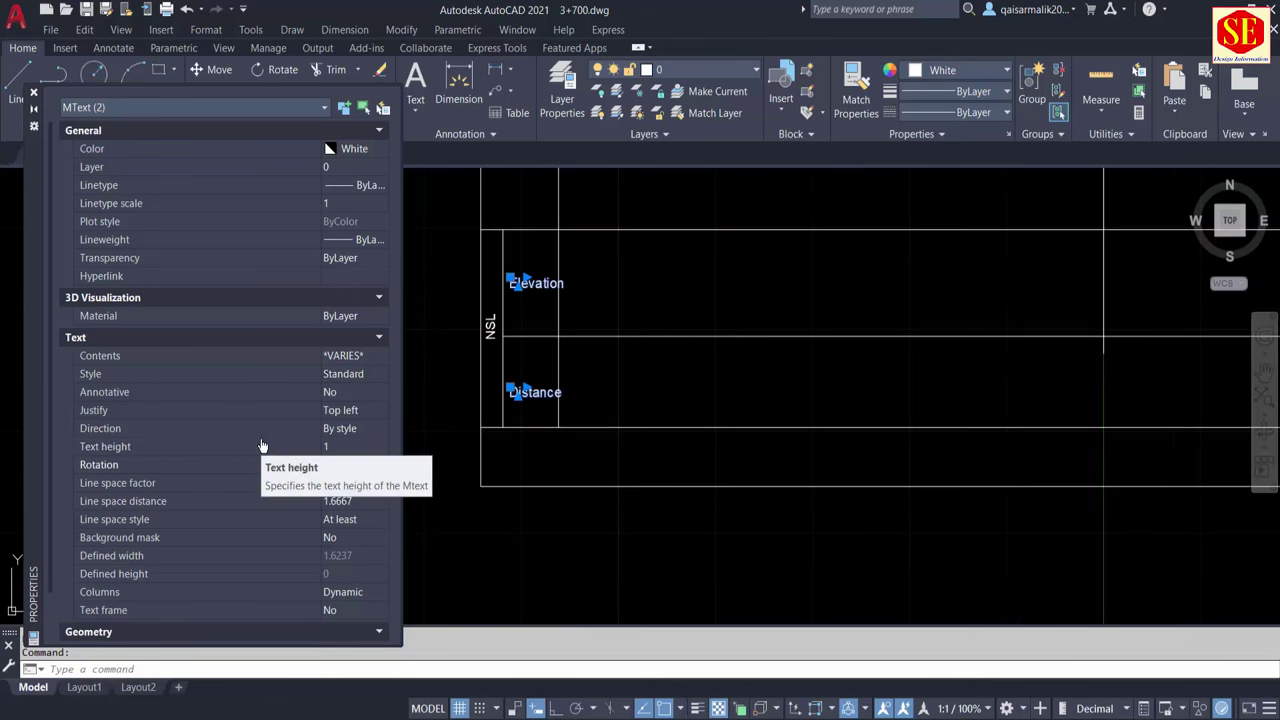
left_click(347, 446)
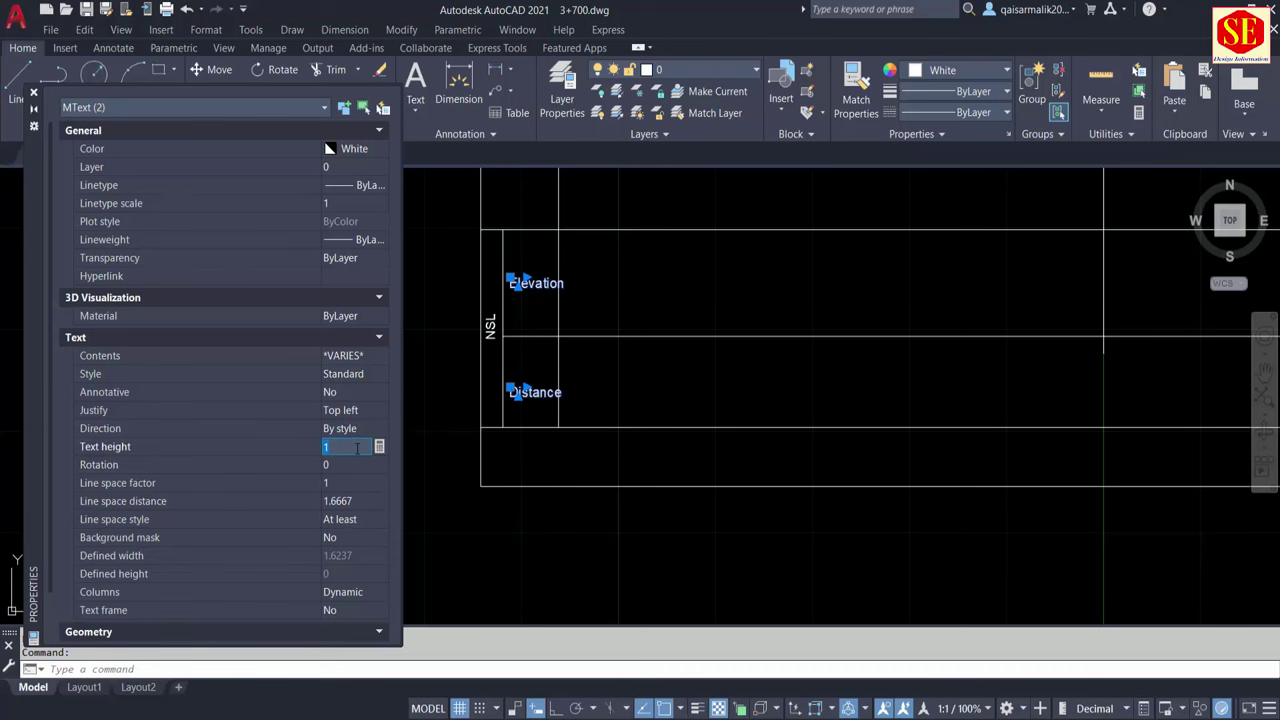
type("0.75")
key("Tab")
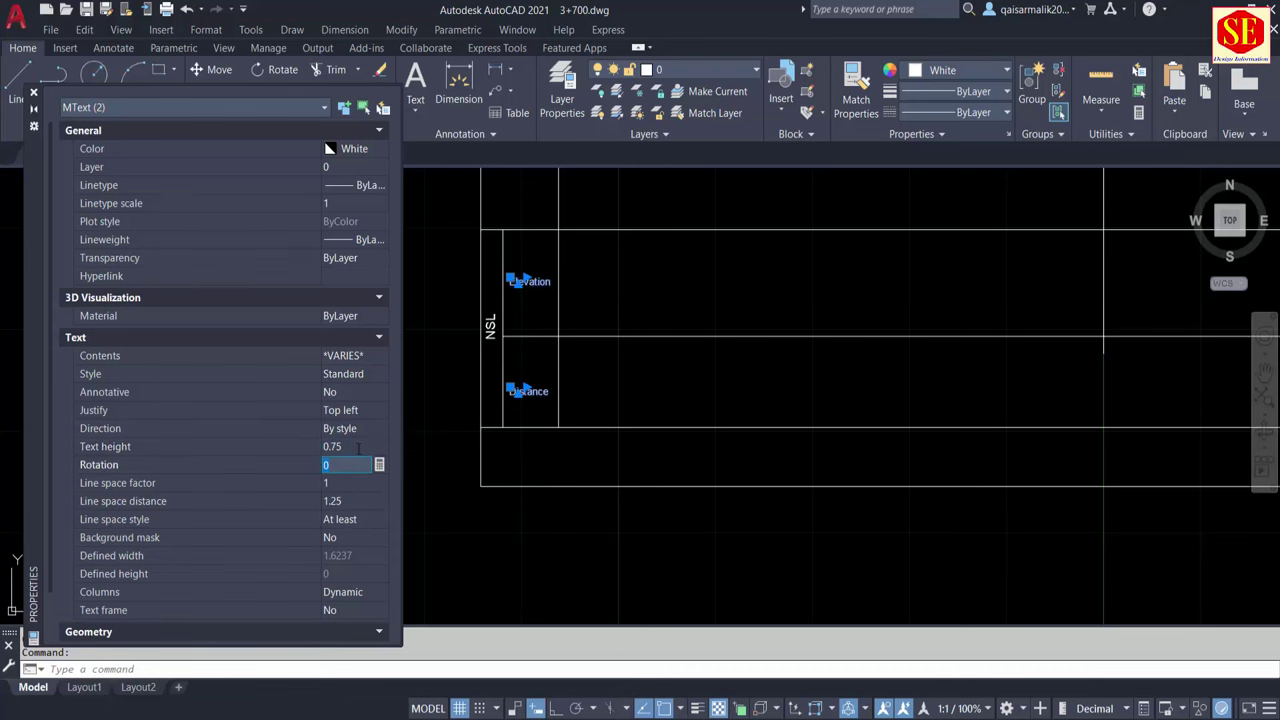
key("Escape")
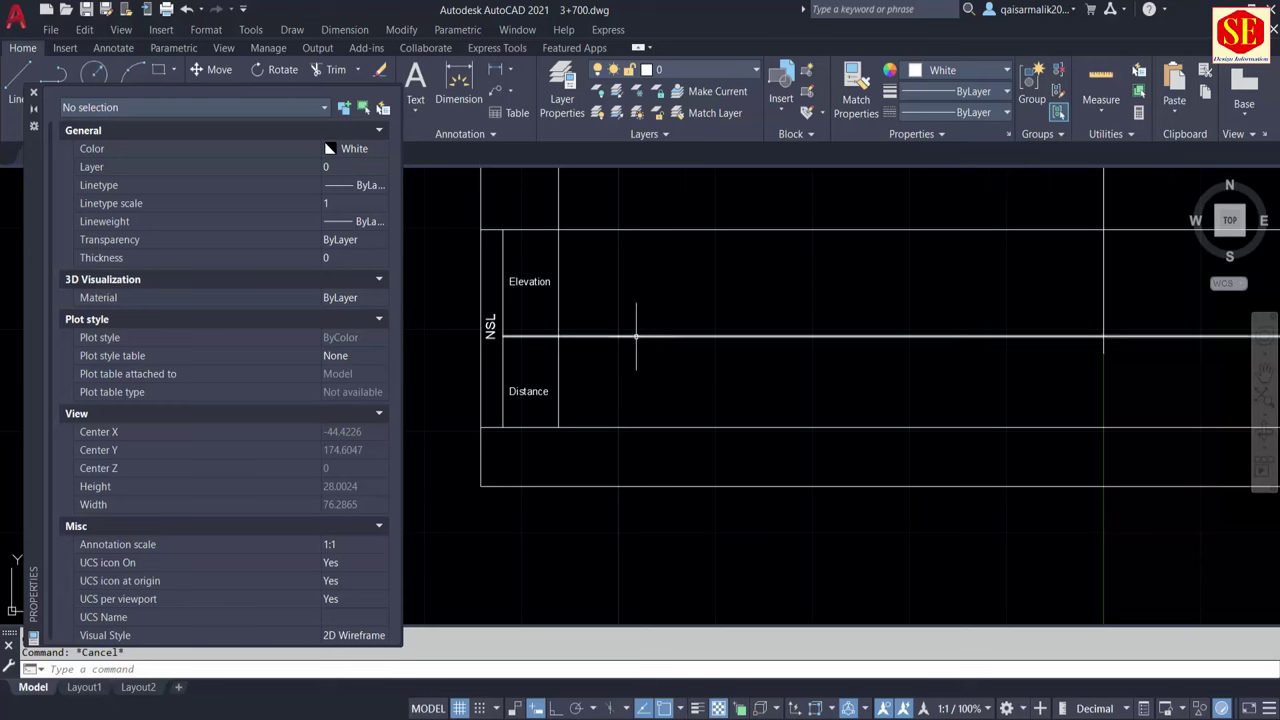
Close the Properties palette
scroll(643, 335, "down", 2)
scroll(917, 269, "down", 2)
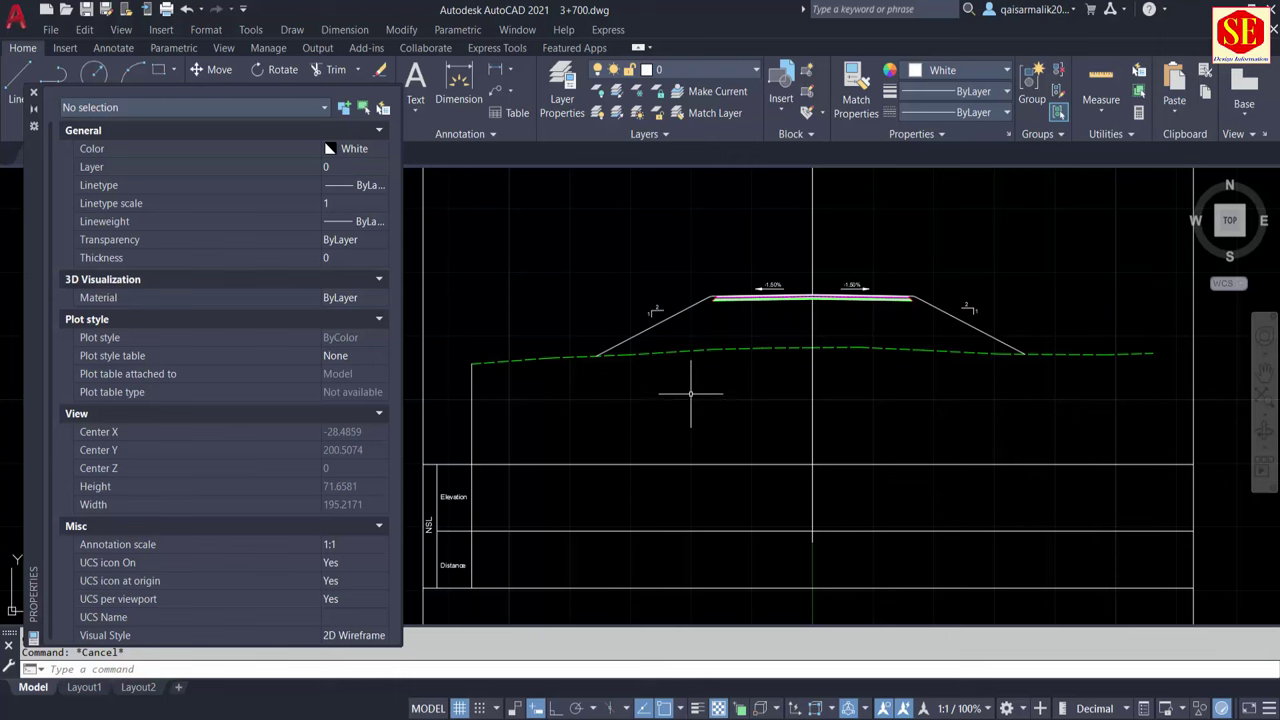
scroll(690, 394, "down", 1)
scroll(690, 394, "down", 2)
scroll(851, 509, "up", 3)
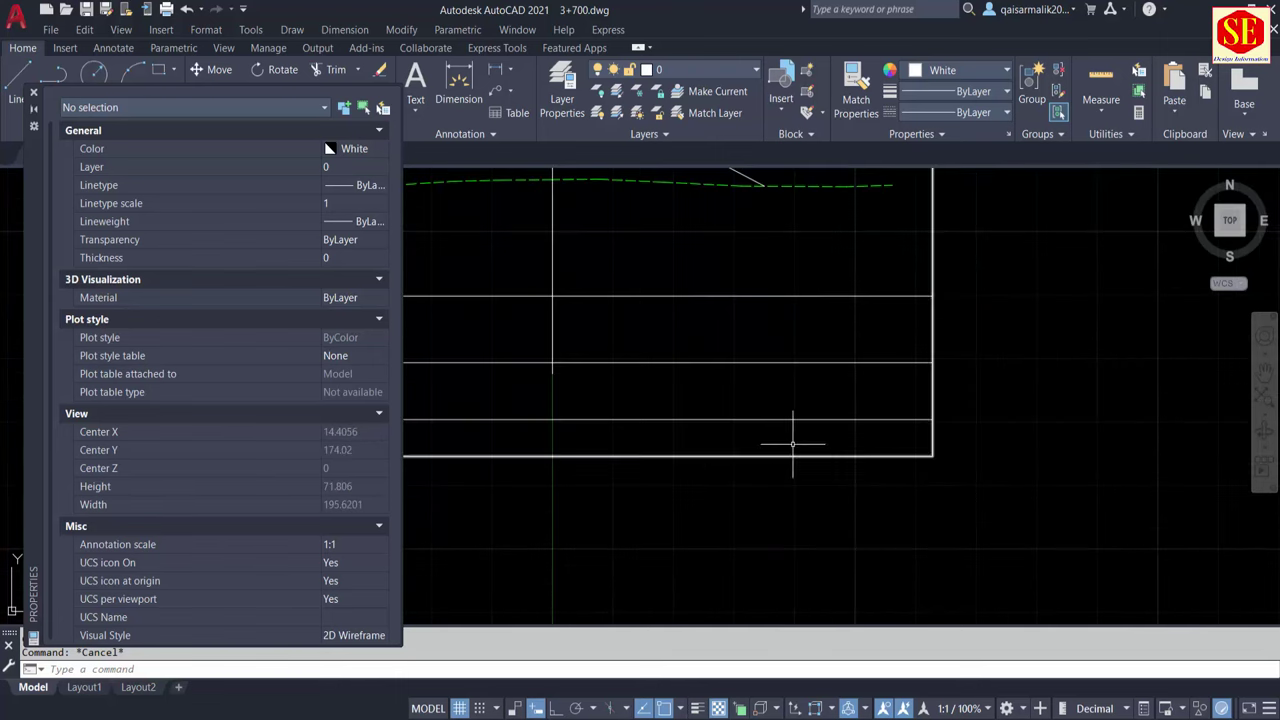
left_click(34, 94)
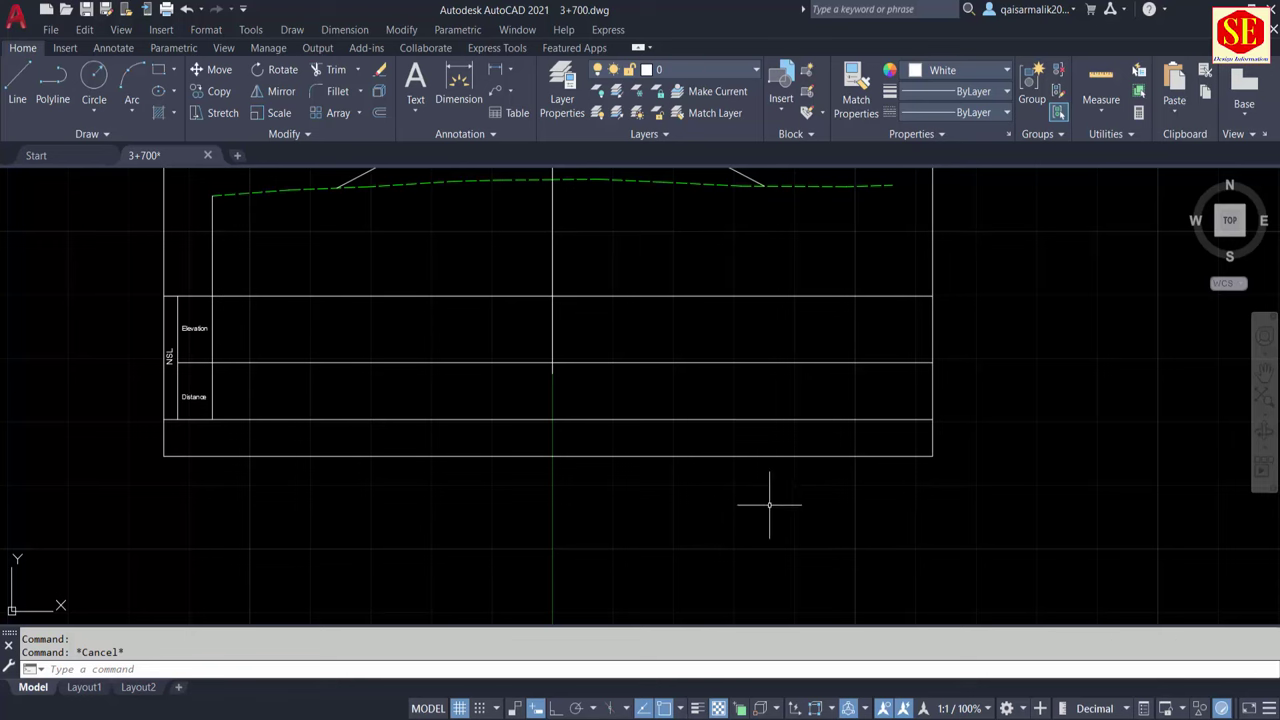
Pan and zoom to review the framed road section, then save 3+700.dwg
scroll(560, 470, "down", 3)
scroll(610, 440, "up", 2)
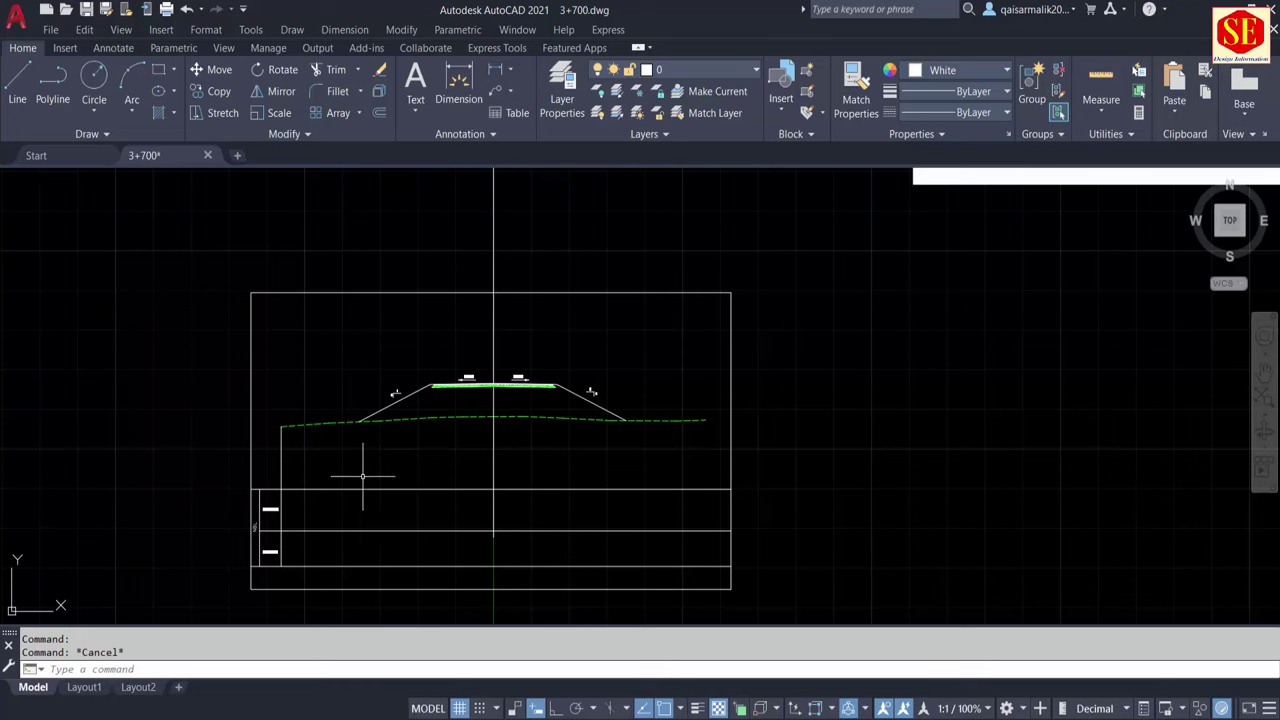
scroll(510, 411, "up", 2)
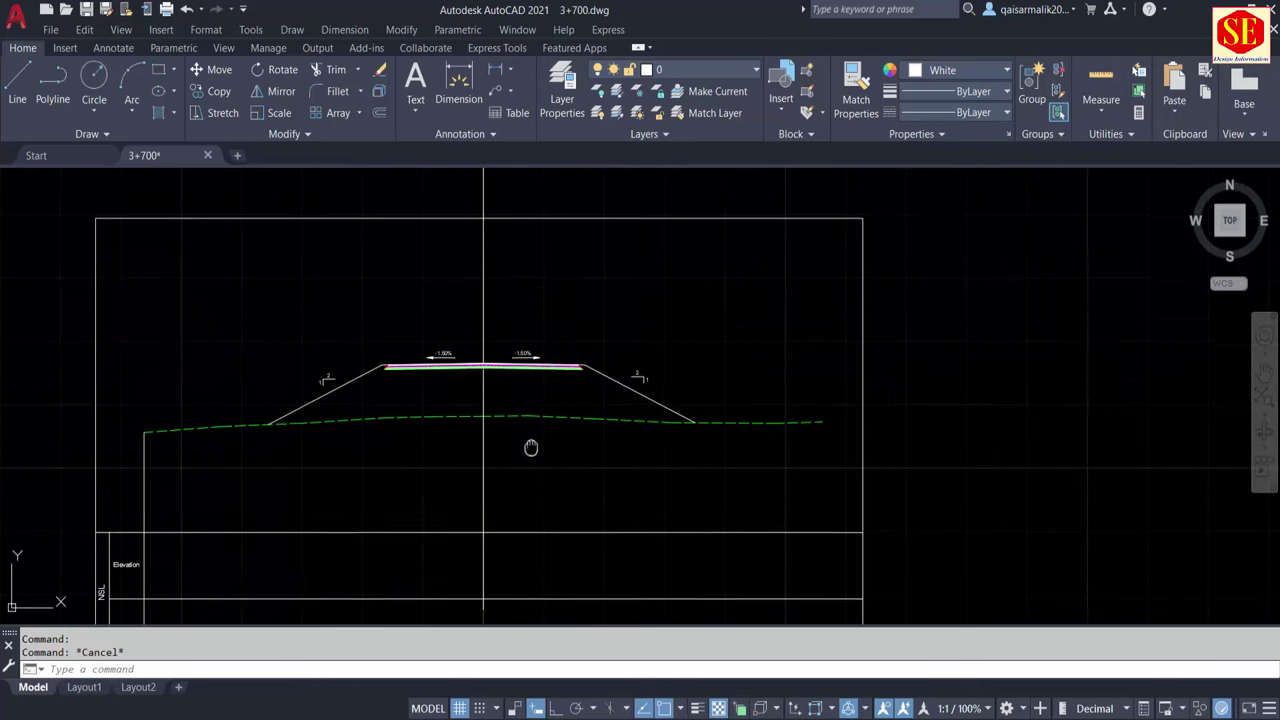
middle_click_drag(528, 449, 517, 357)
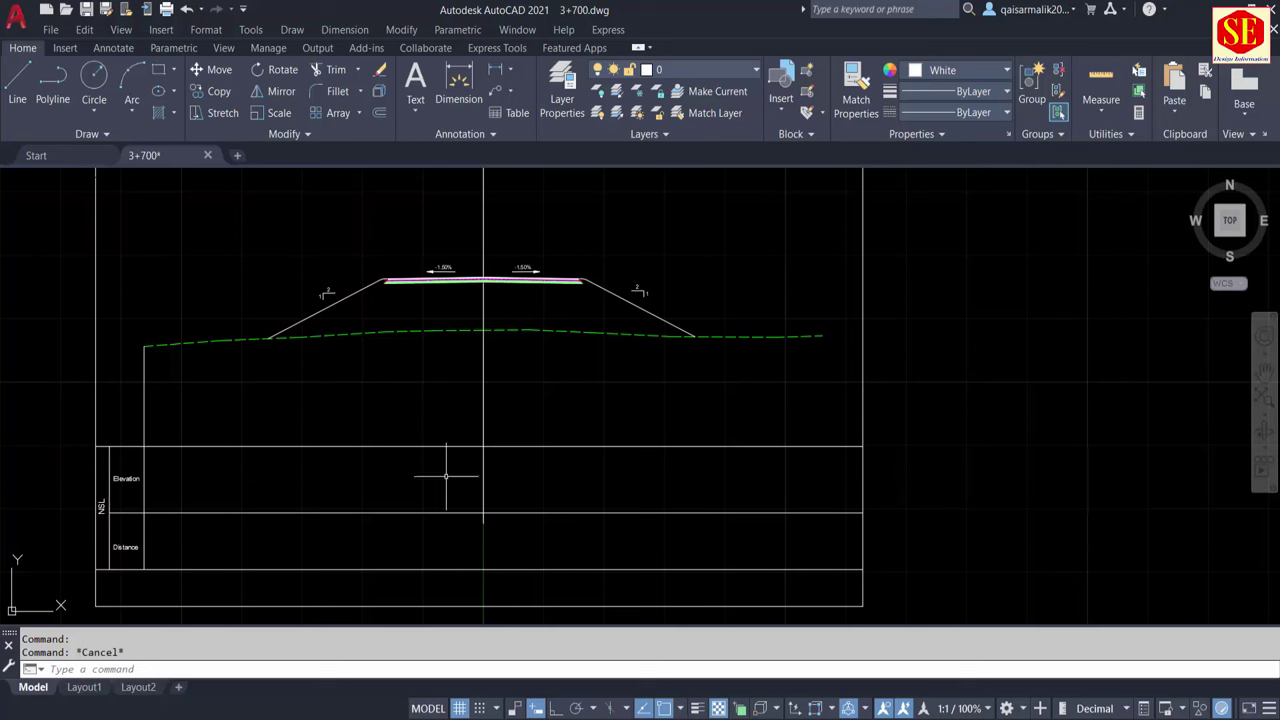
left_click(410, 329)
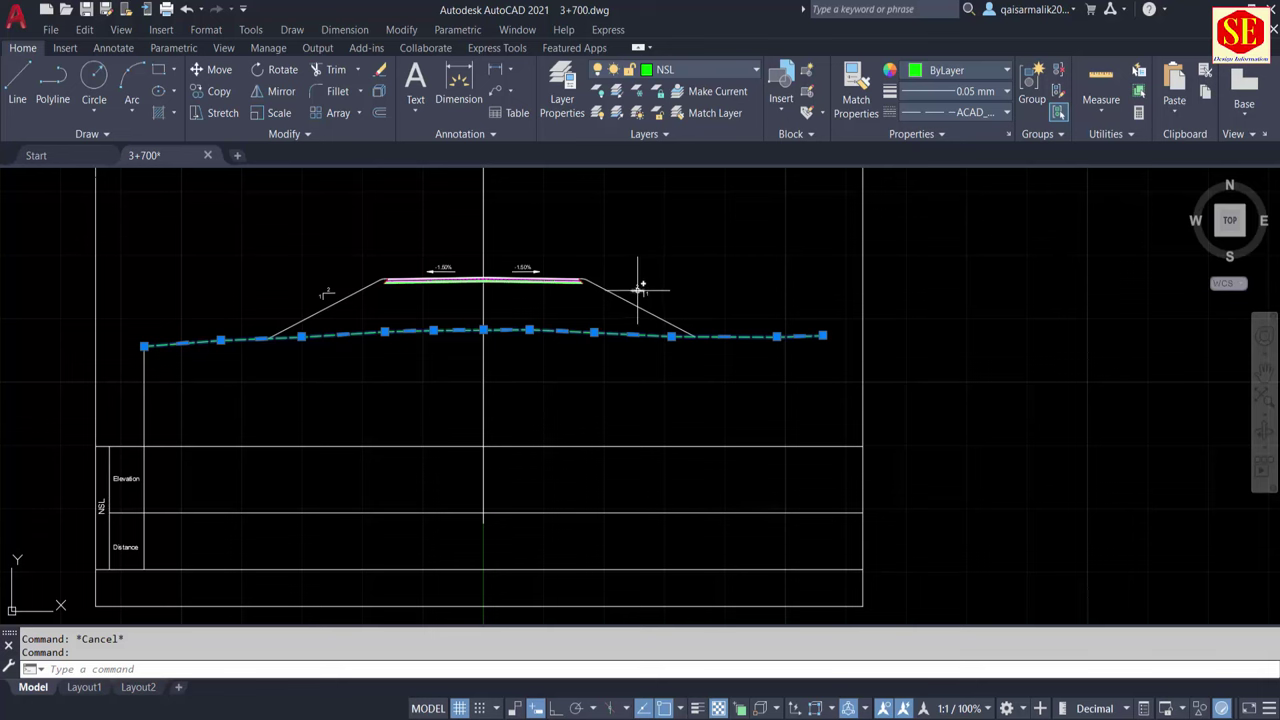
scroll(642, 290, "up", 2)
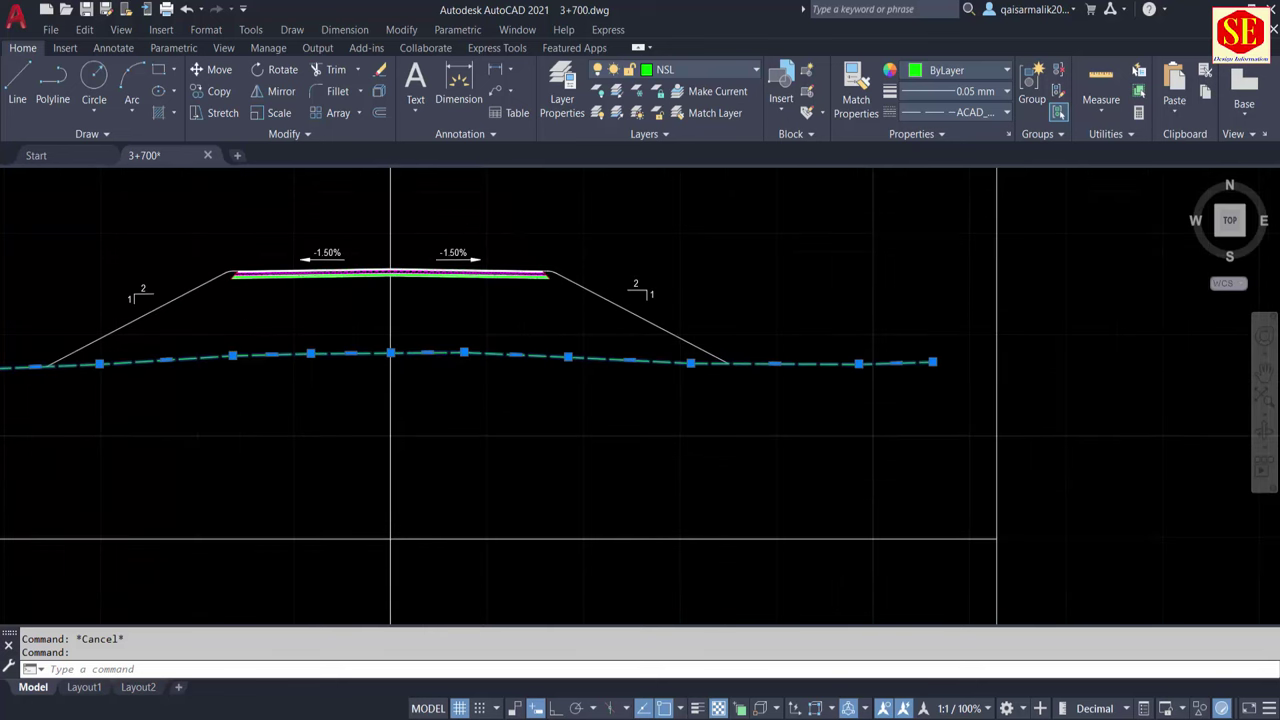
scroll(543, 230, "up", 2)
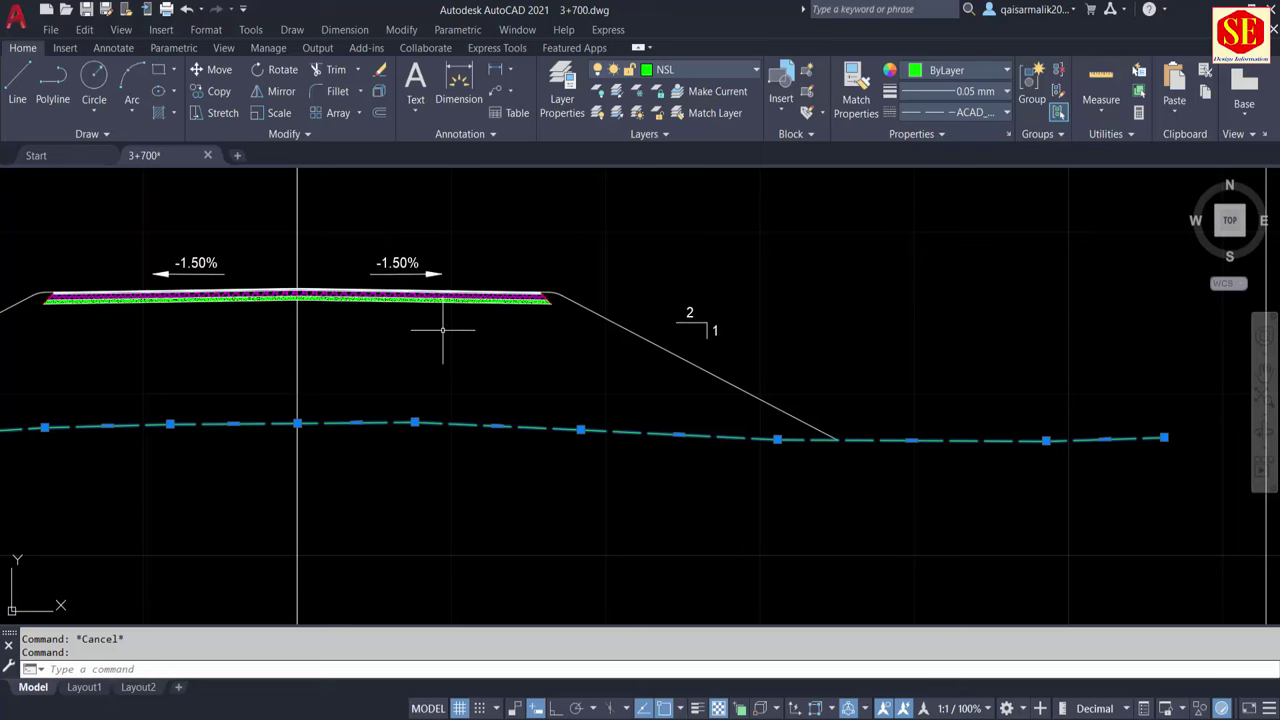
scroll(443, 330, "down", 2)
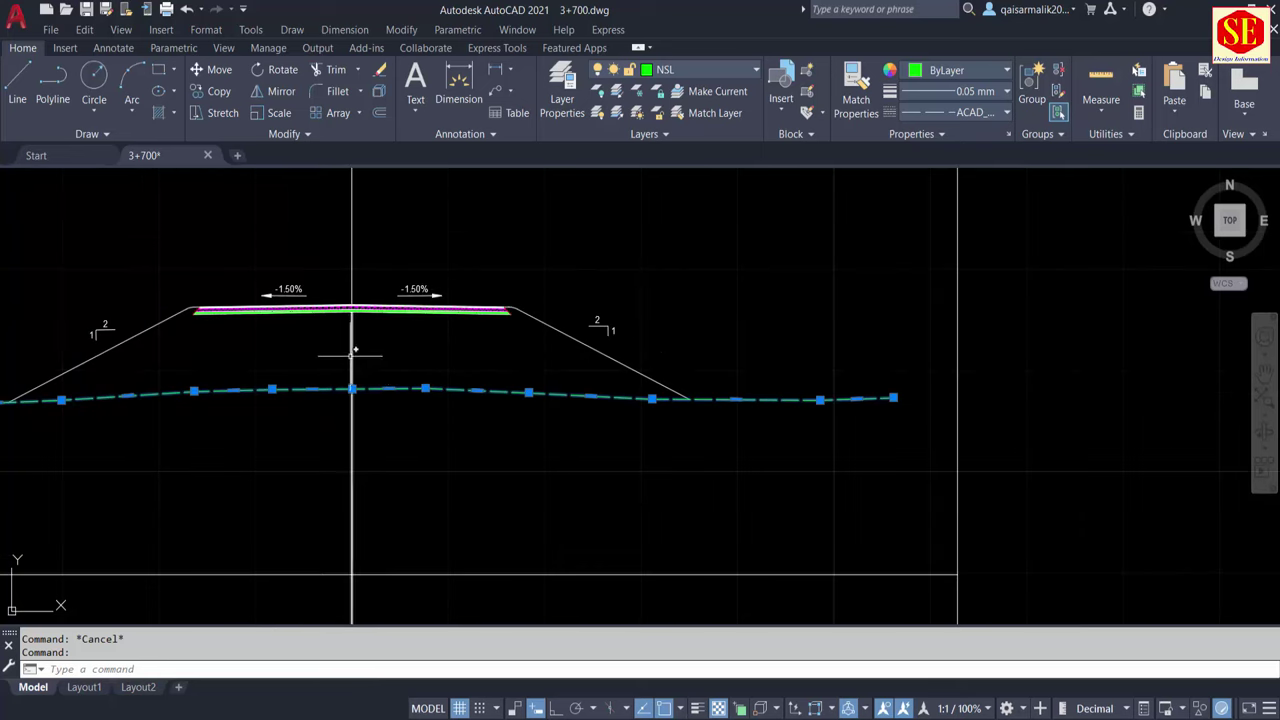
middle_click_drag(351, 351, 474, 358)
key("Escape")
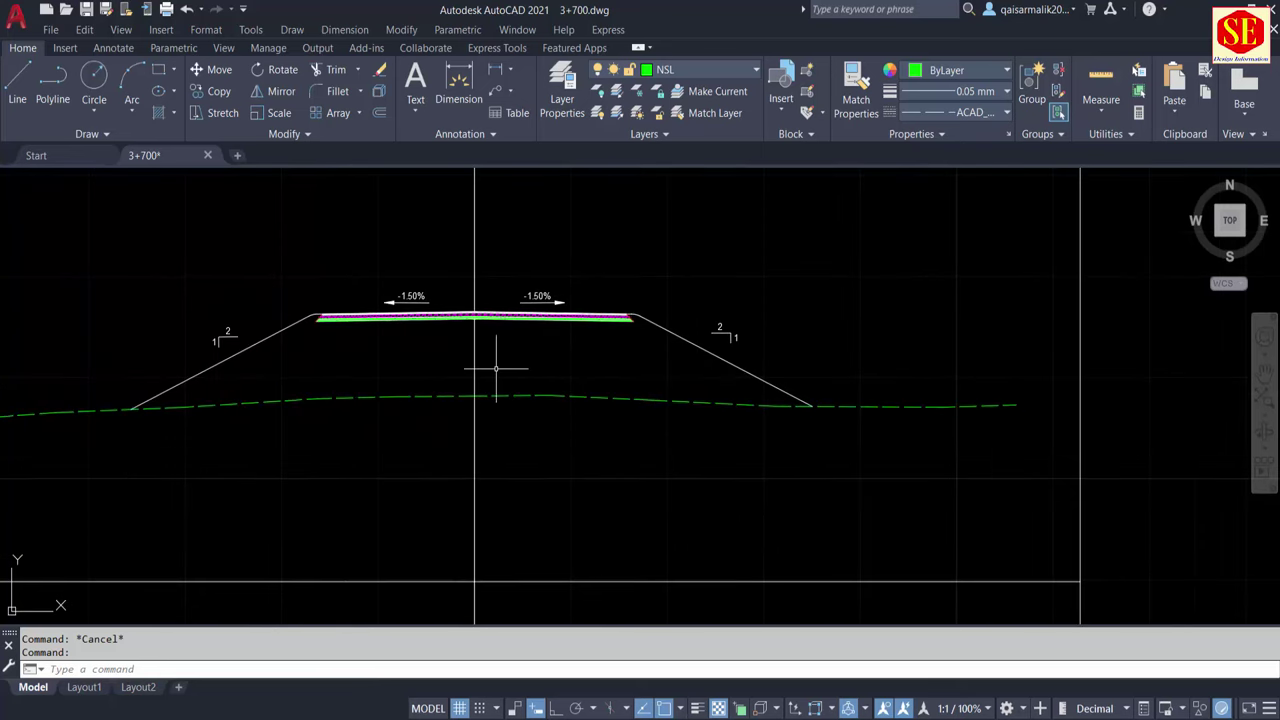
scroll(495, 368, "down", 2)
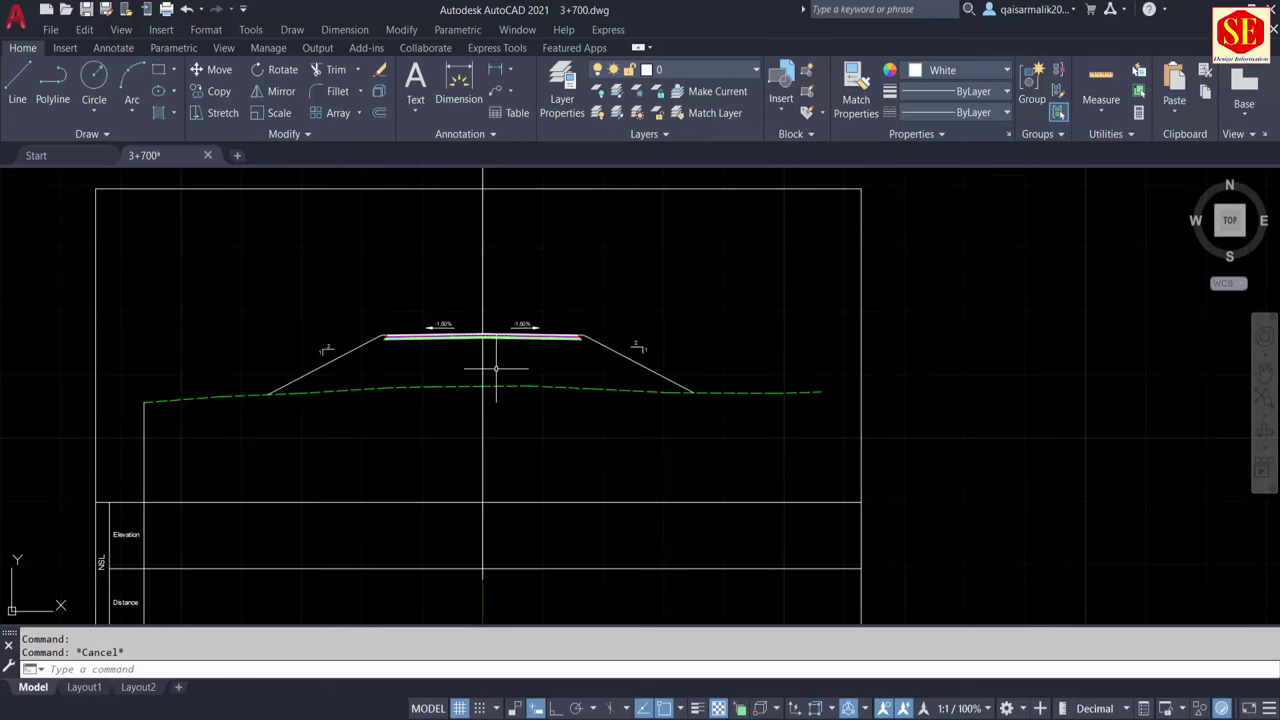
left_click(87, 9)
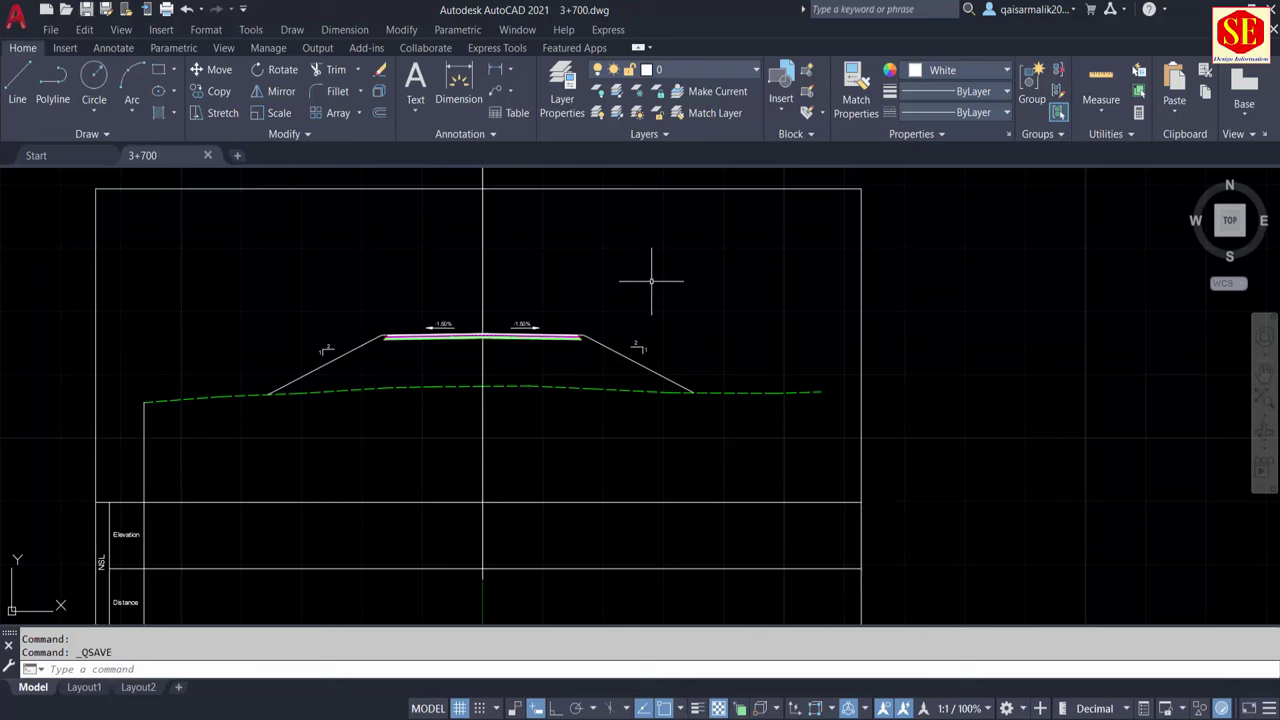
Open the APPLOAD Startup Suite and browse to areapp.LSP, CD.lsp and PR1.LSP
type("A")
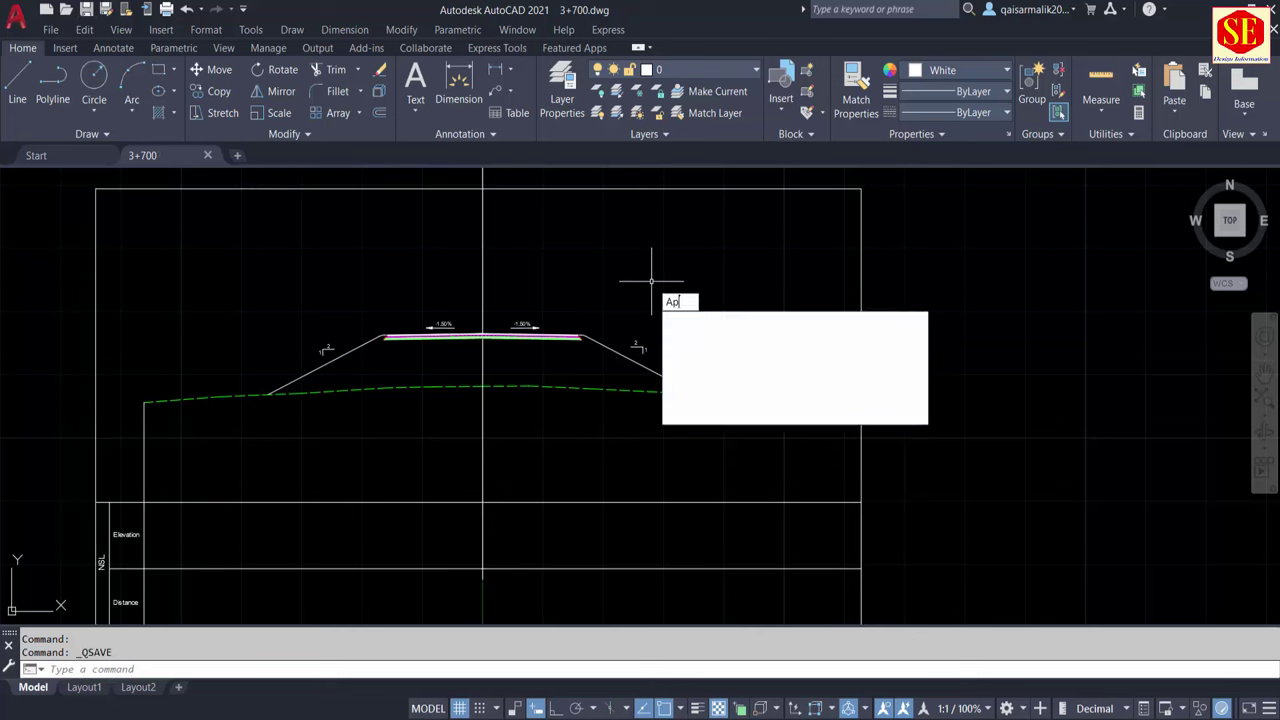
type("P")
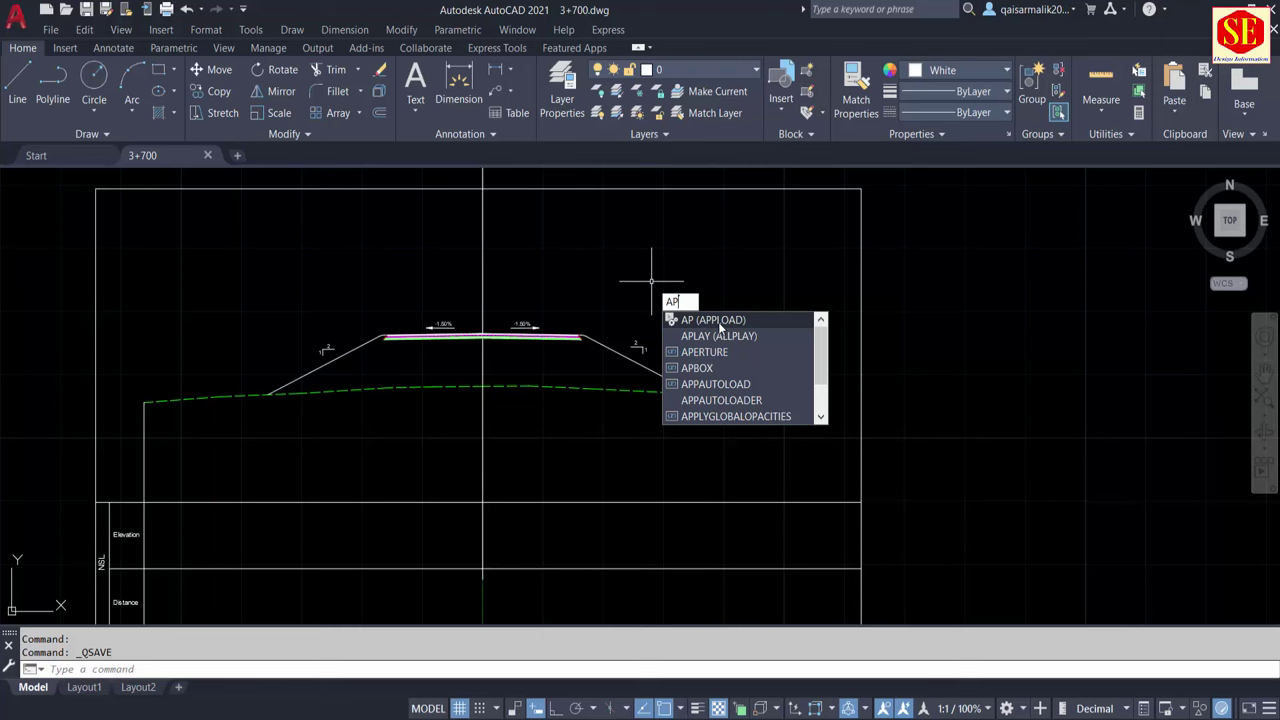
key("Return")
left_click_drag(820, 204, 493, 137)
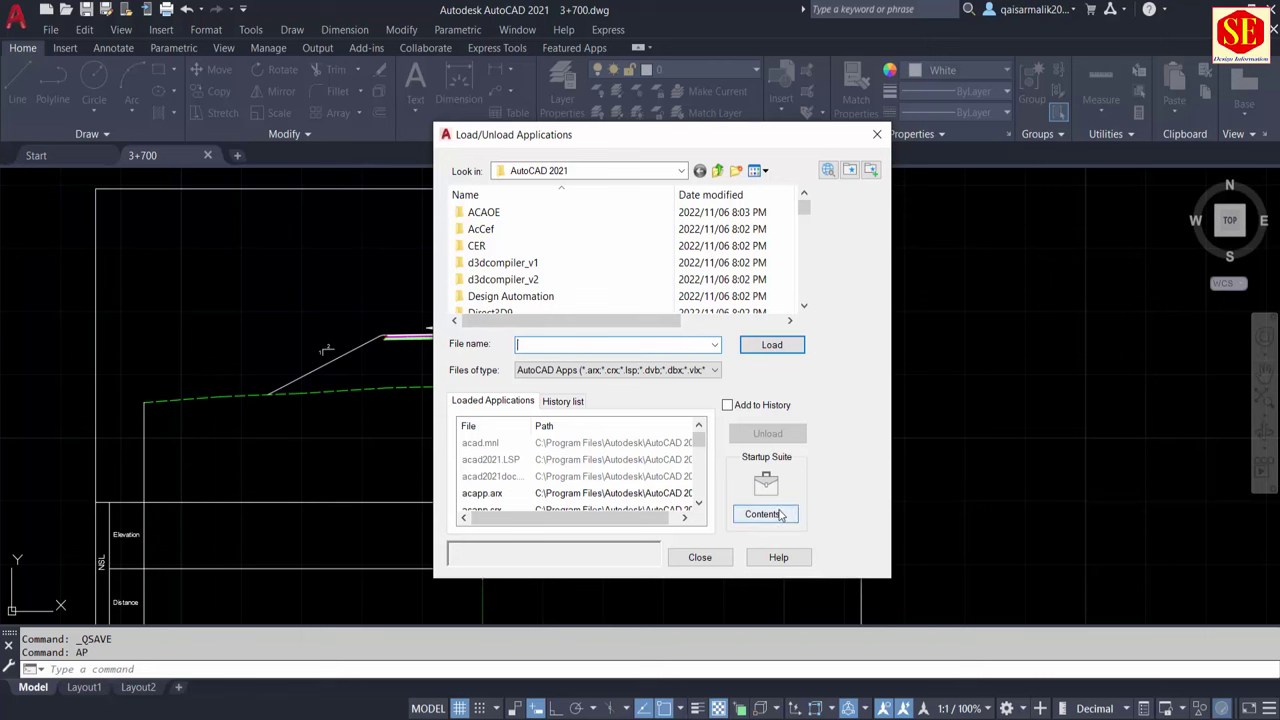
left_click(766, 515)
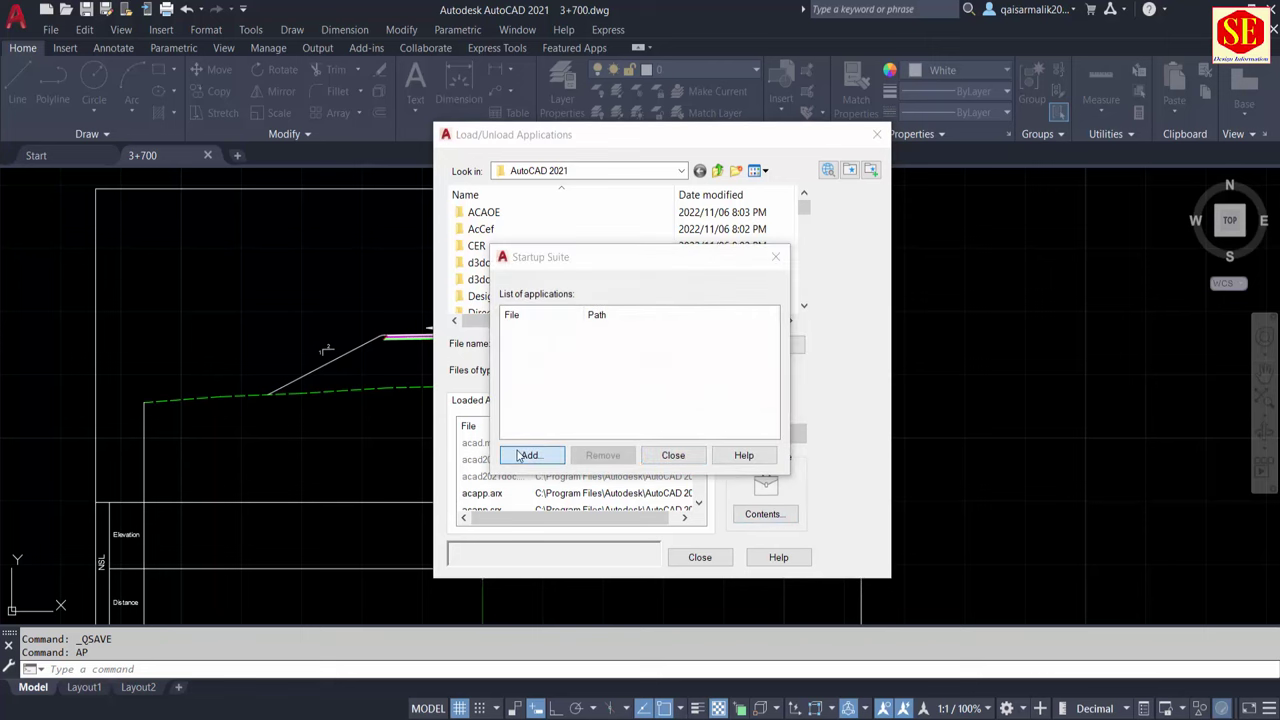
left_click(526, 455)
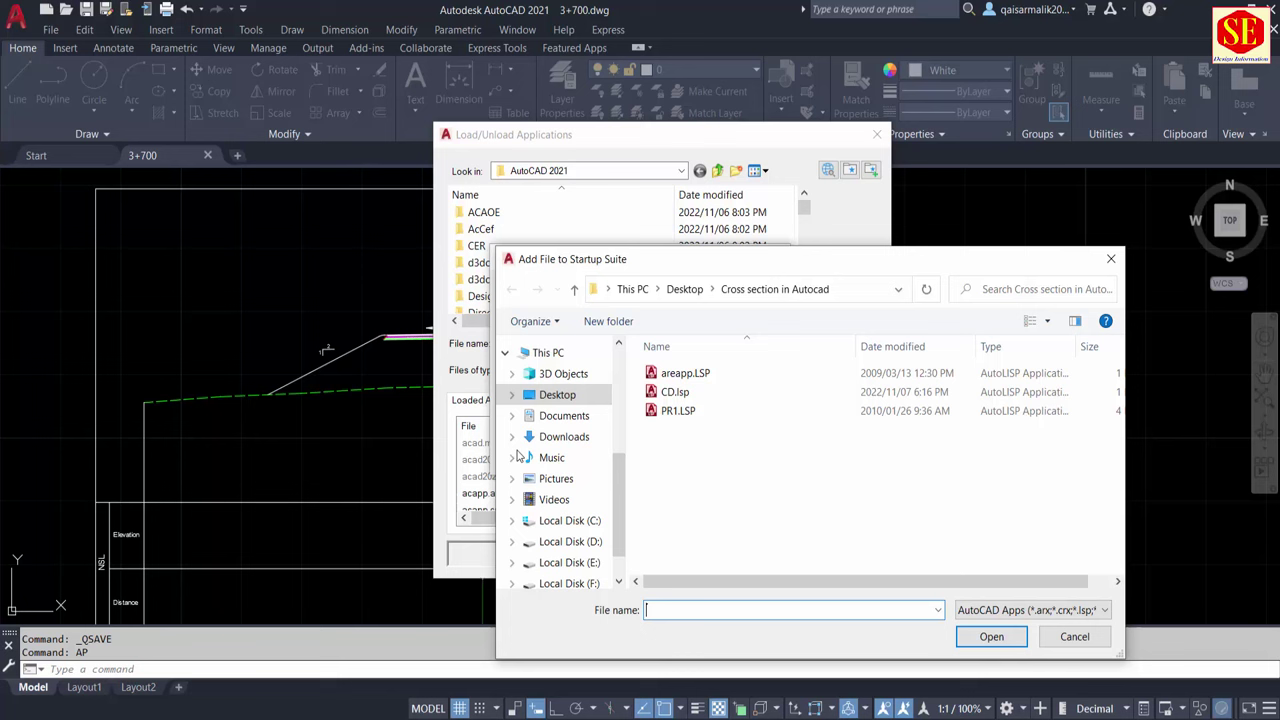
left_click(672, 376)
left_click(674, 392)
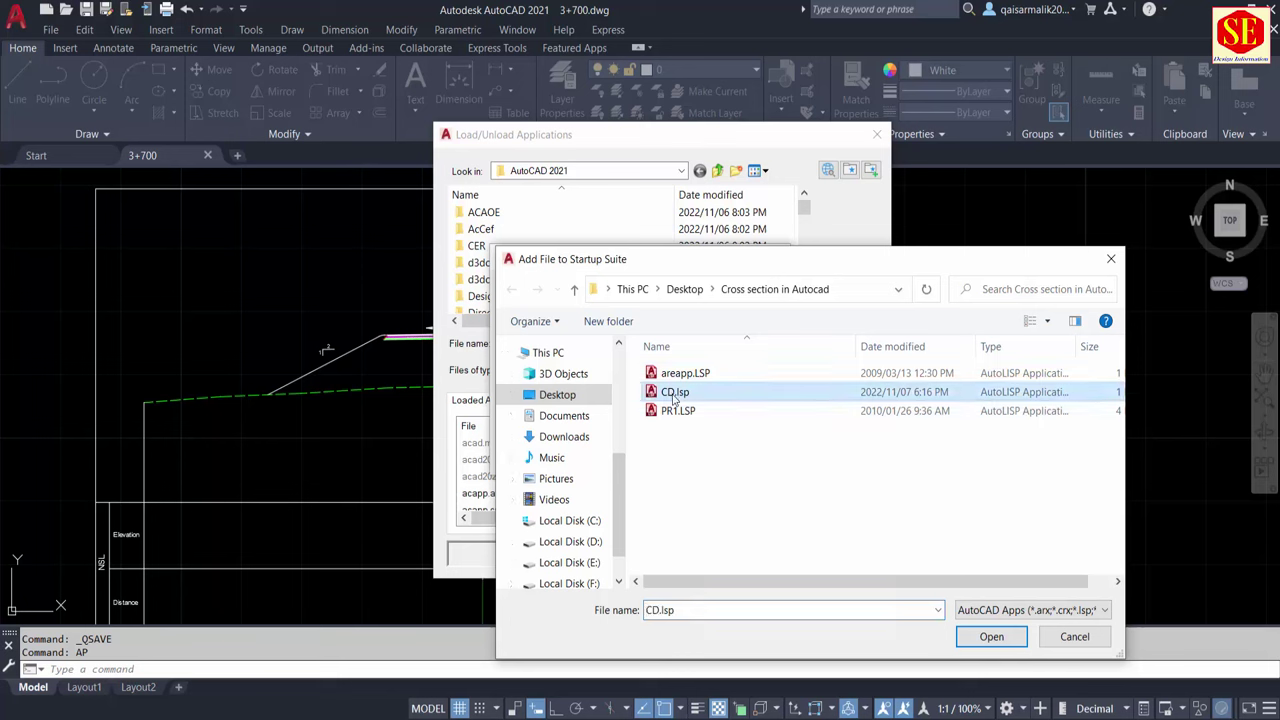
left_click(673, 413)
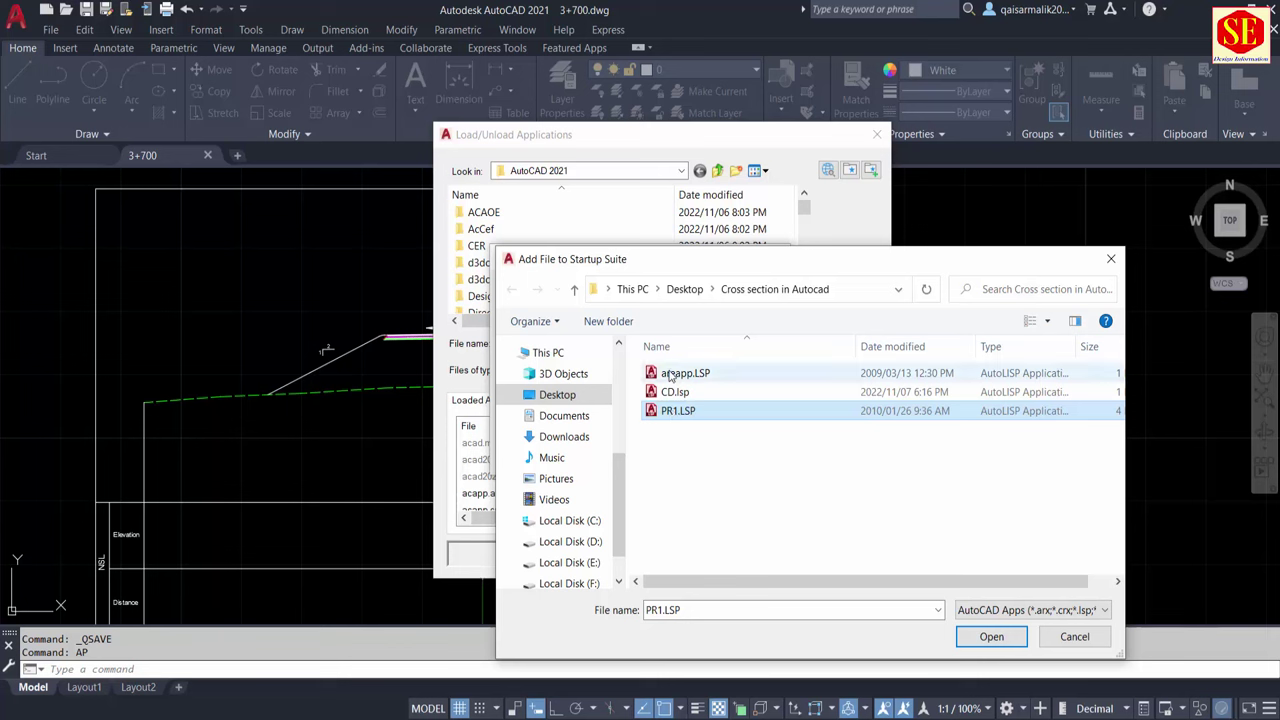
Rename the areapp.LSP routine file to Q.LSP
left_click(670, 379)
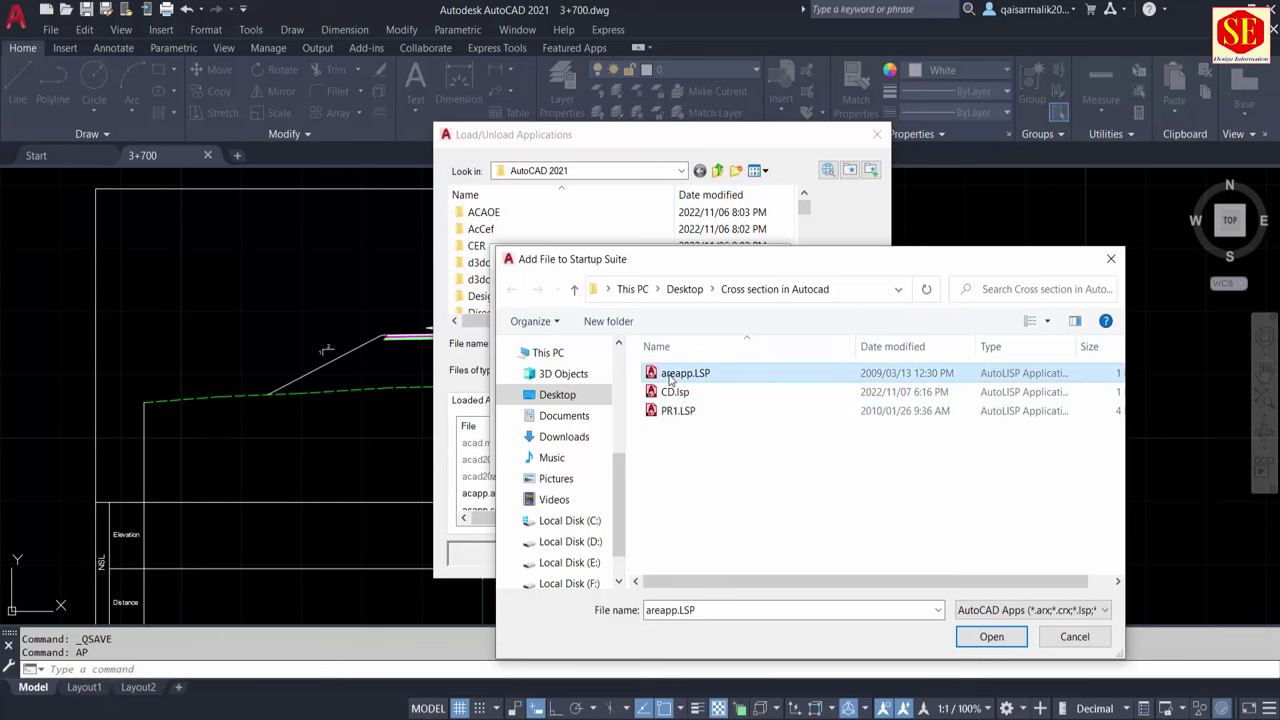
right_click(670, 382)
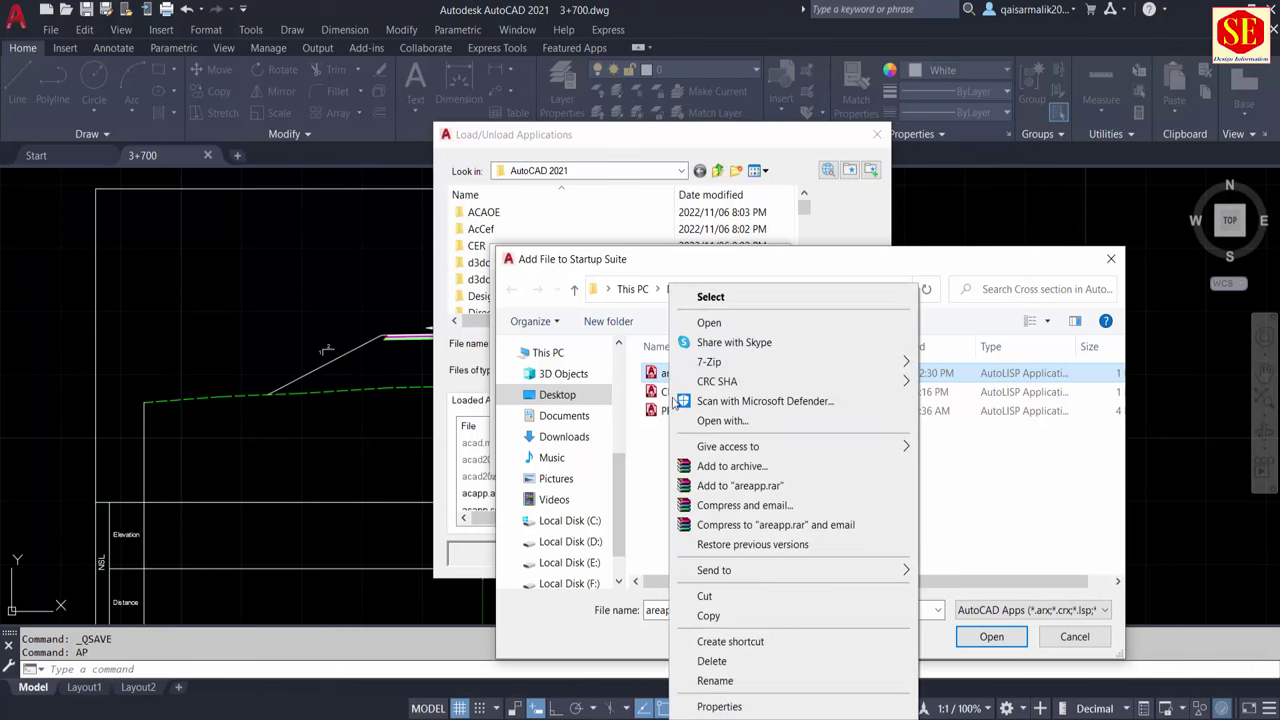
left_click(709, 681)
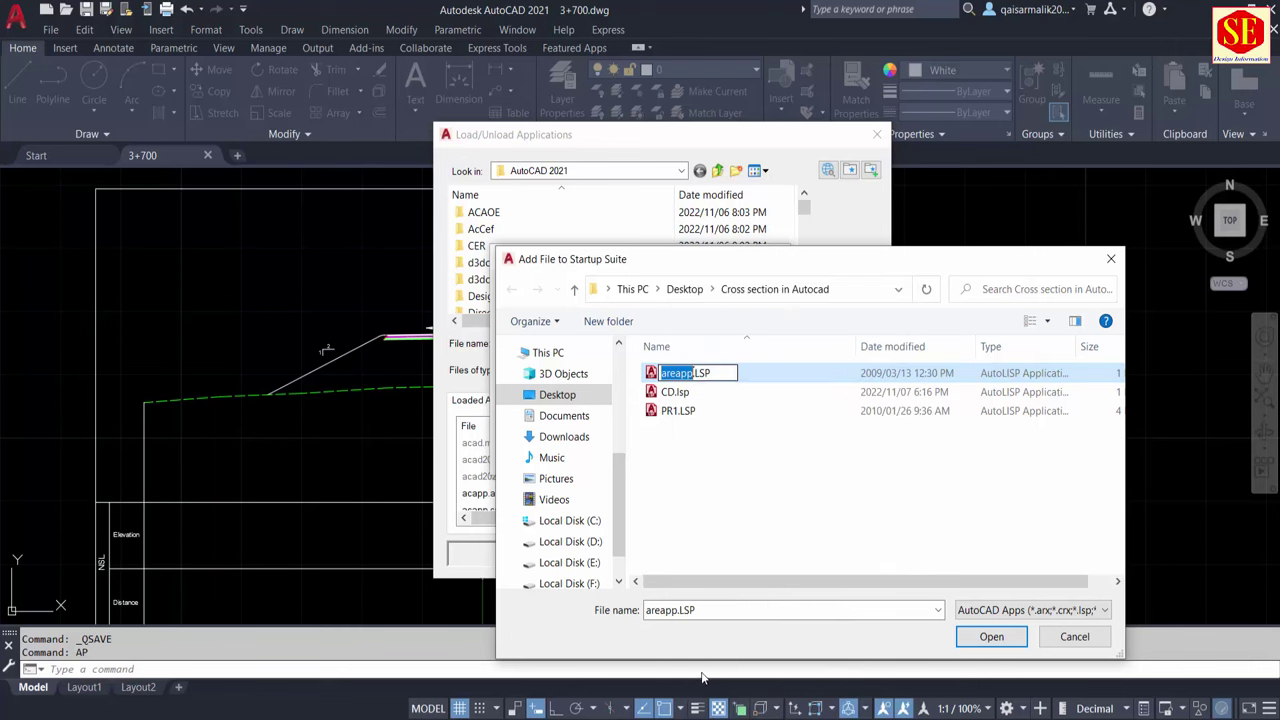
type("C")
left_click(757, 485)
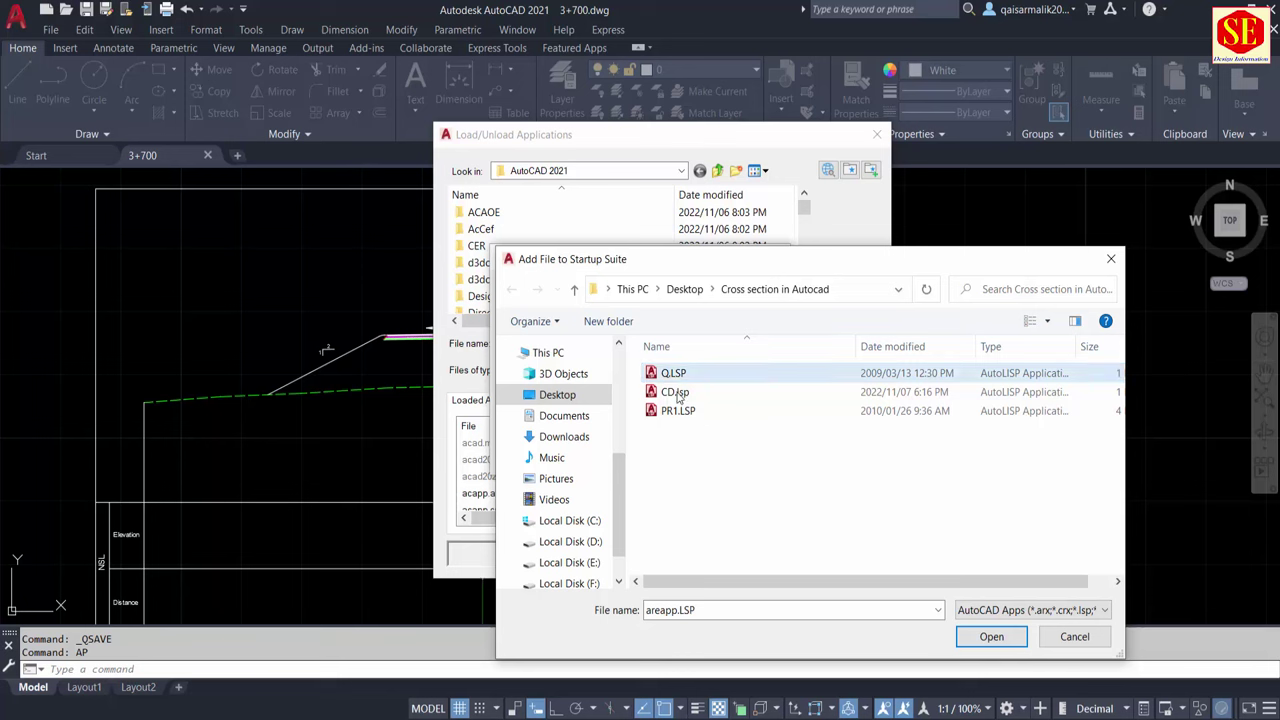
Add Q.LSP, CD.lsp and PR1.LSP to the Startup Suite and close both dialogs
left_click(670, 395)
left_click(670, 410)
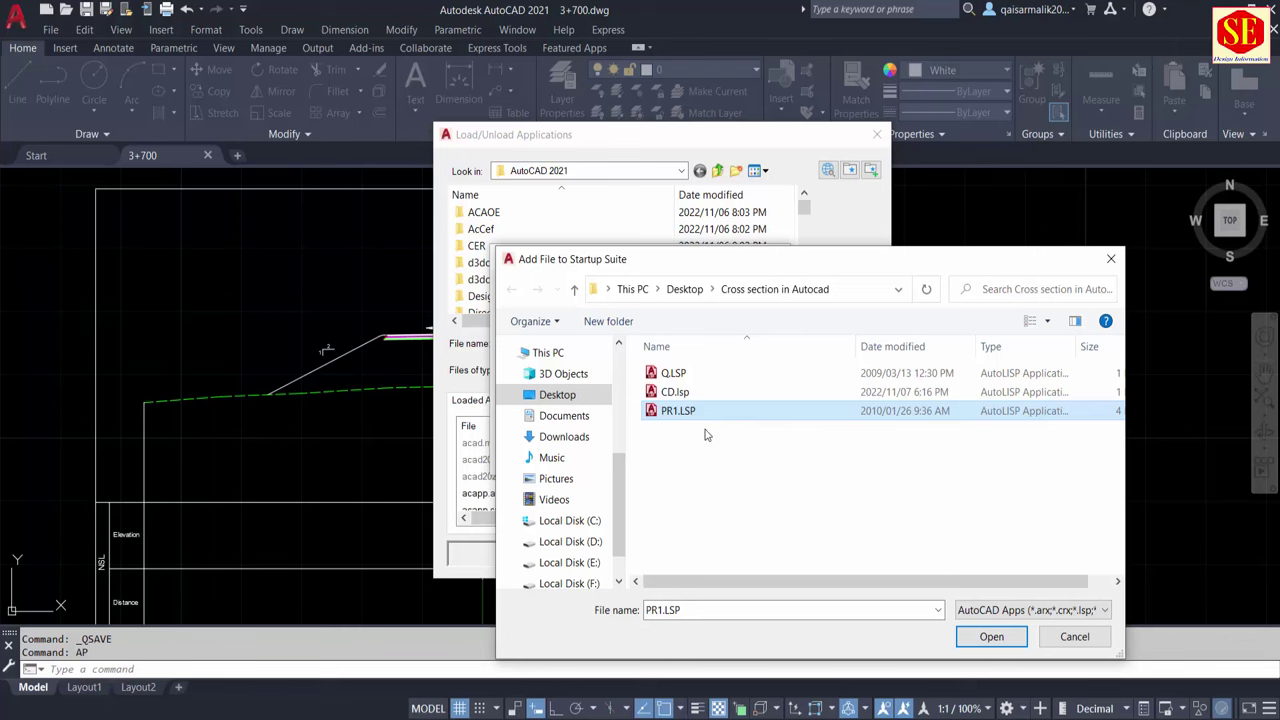
left_click_drag(705, 440, 630, 358)
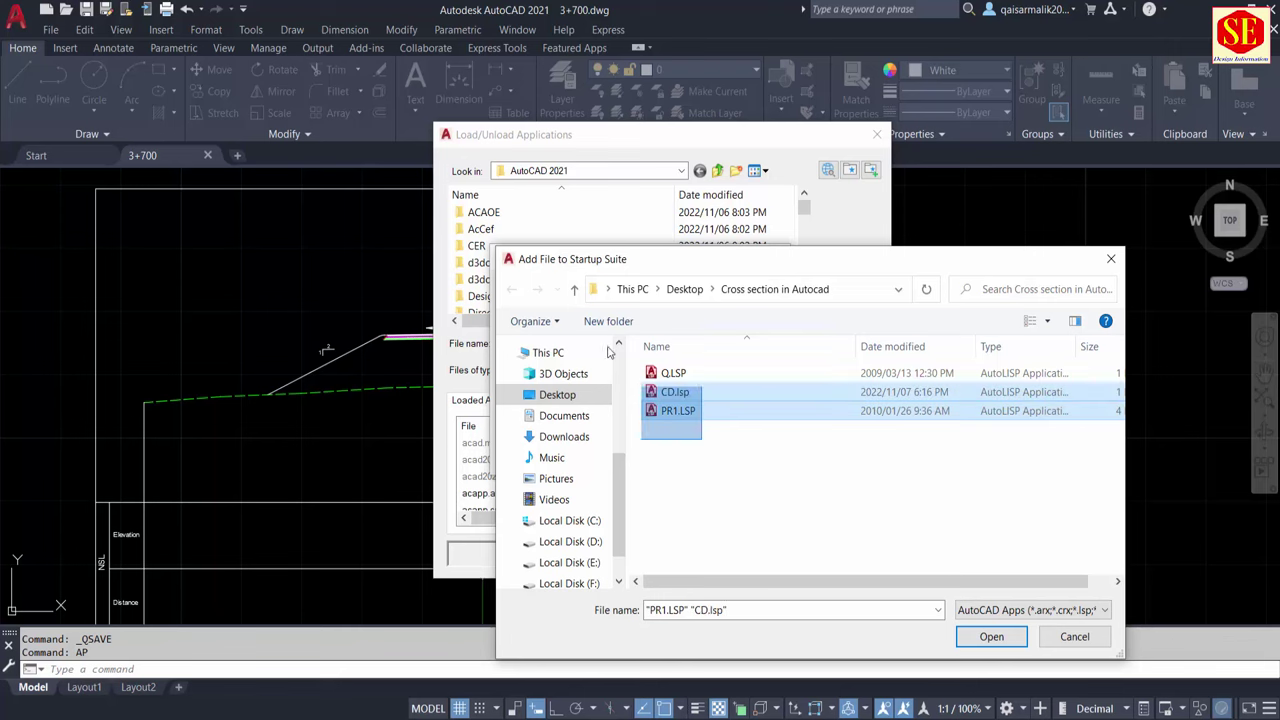
left_click(990, 638)
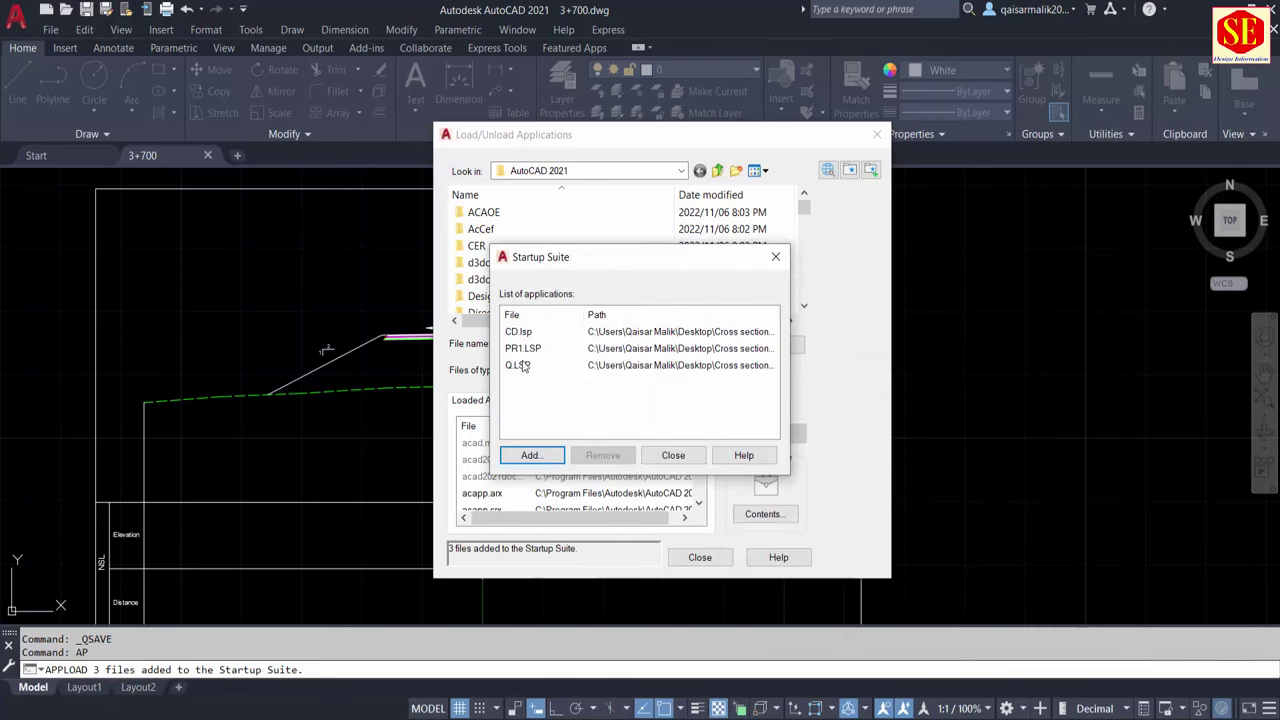
left_click(676, 457)
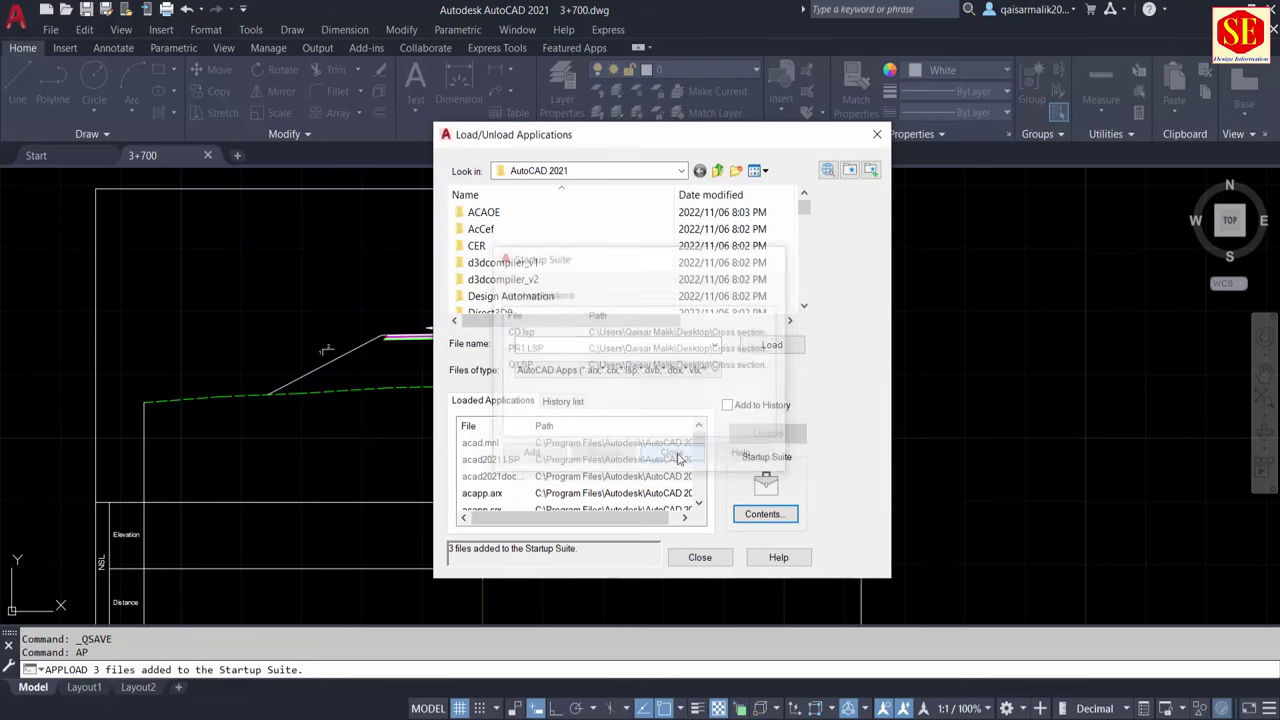
left_click(699, 557)
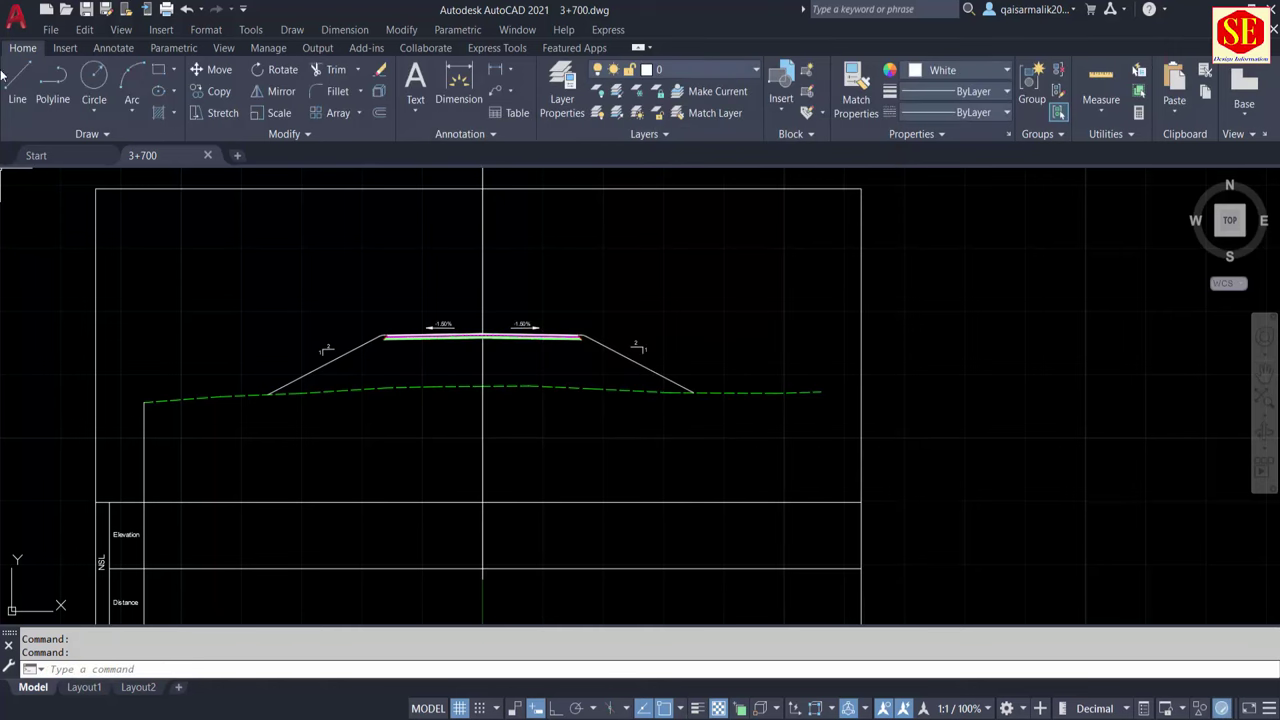
Close and reopen 3+700.dwg, letting Q.LSP, CD.lsp and PR1.LSP always load
left_click(208, 155)
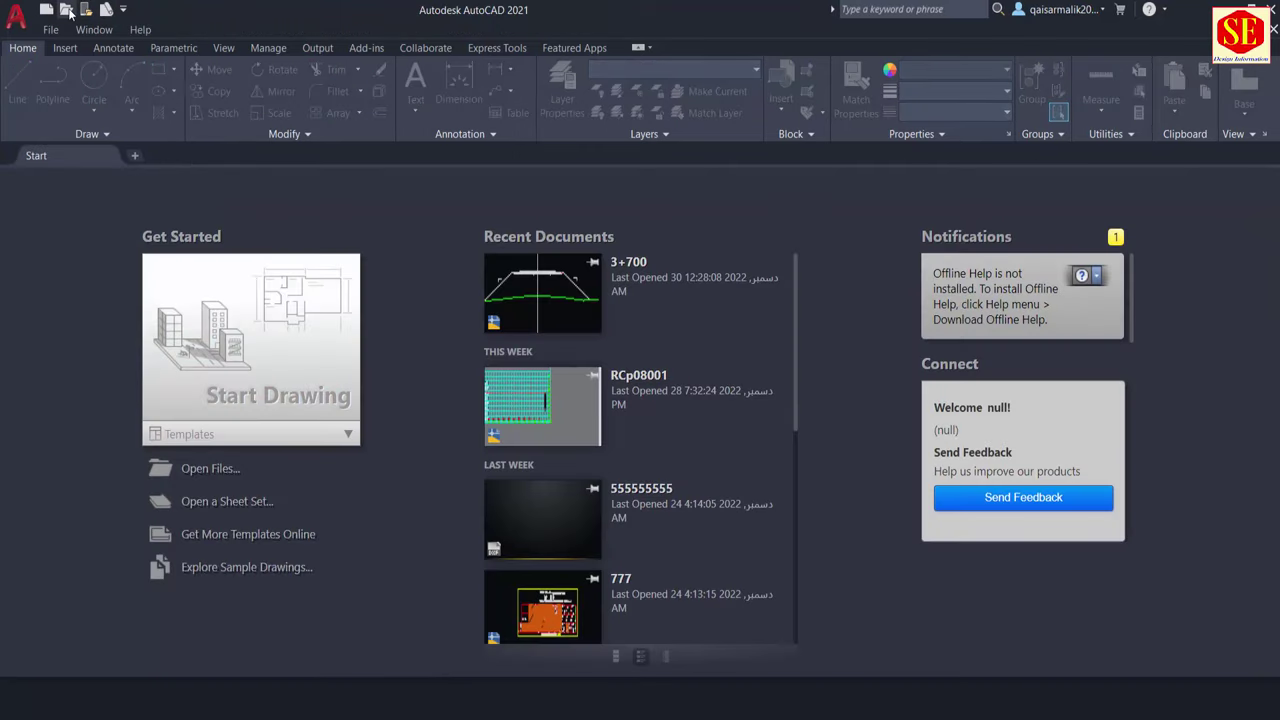
left_click(552, 299)
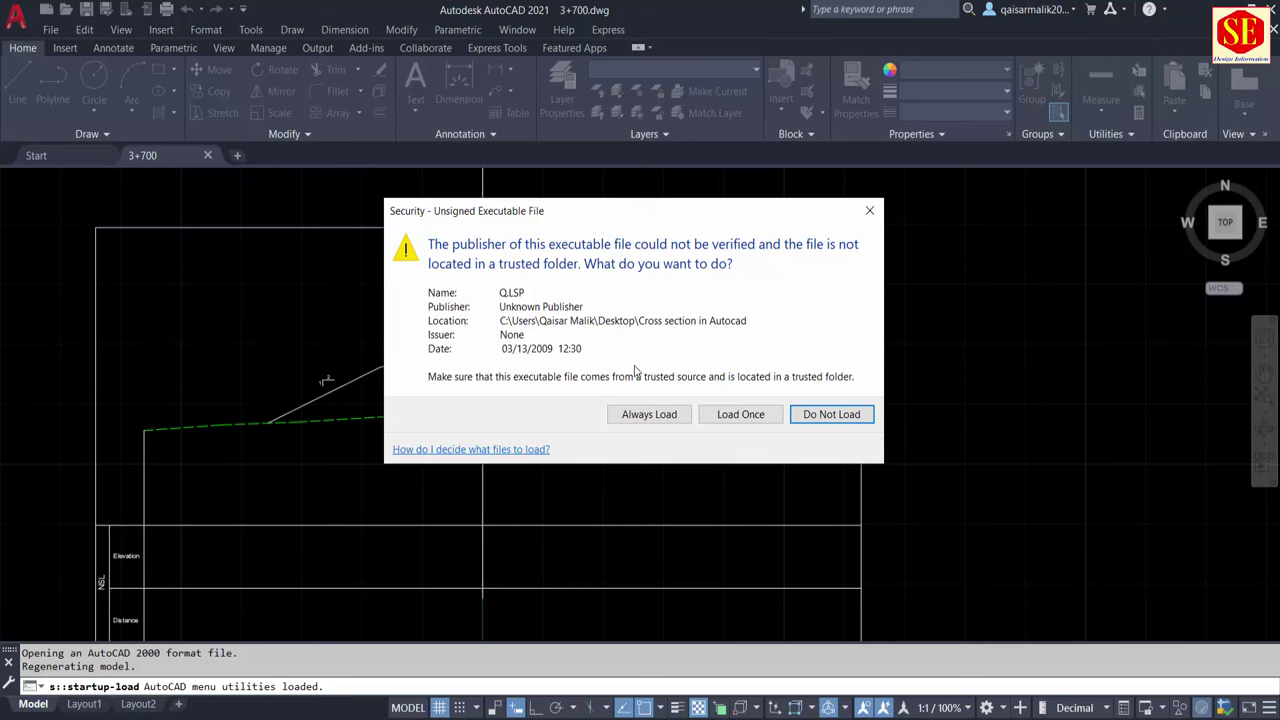
left_click(645, 416)
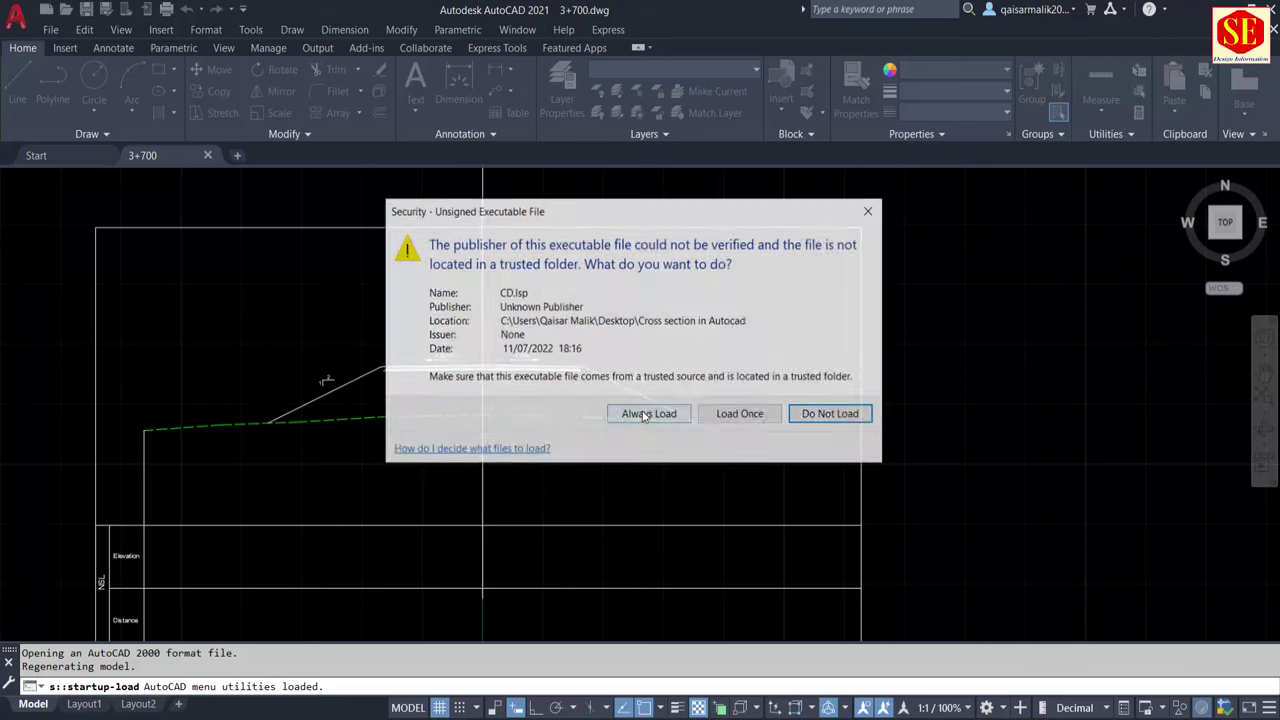
left_click(647, 418)
left_click(645, 417)
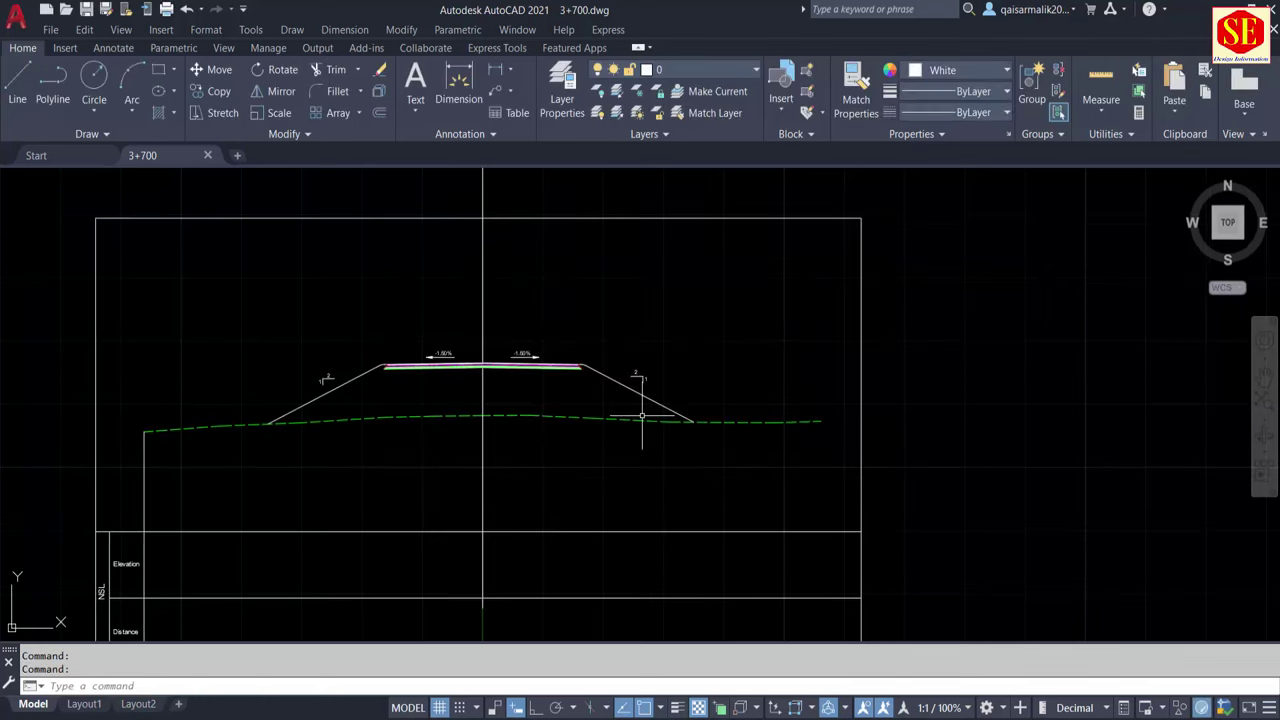
Start the PR profile labelling routine on the cross-section
mouse_move(457, 423)
middle_mouse_down()
mouse_move(472, 361)
mouse_move(586, 357)
middle_mouse_up()
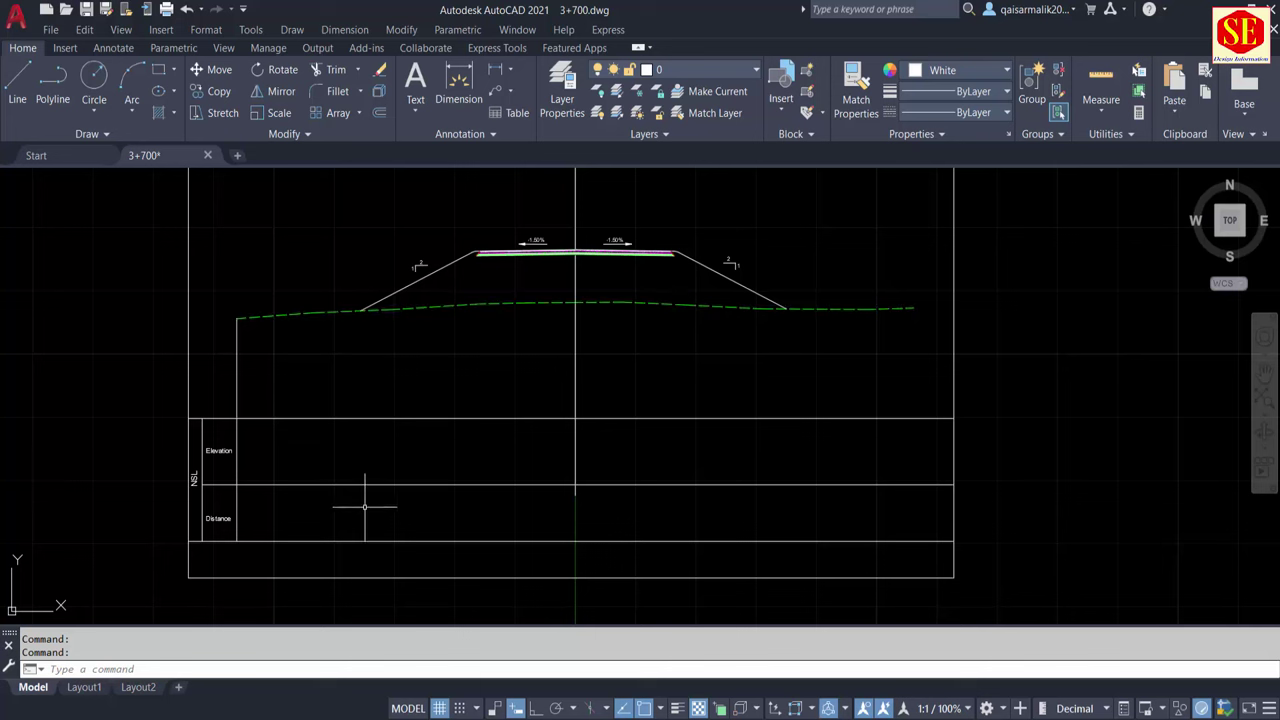
type("PR")
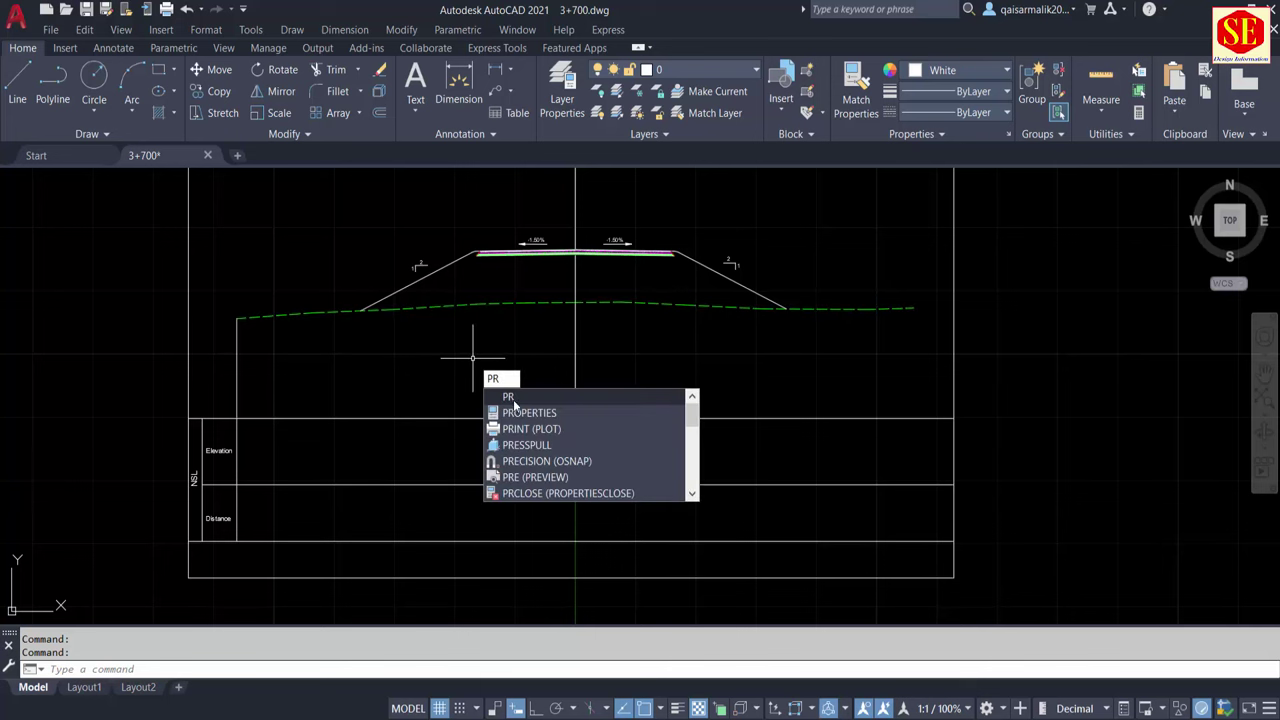
left_click(513, 399)
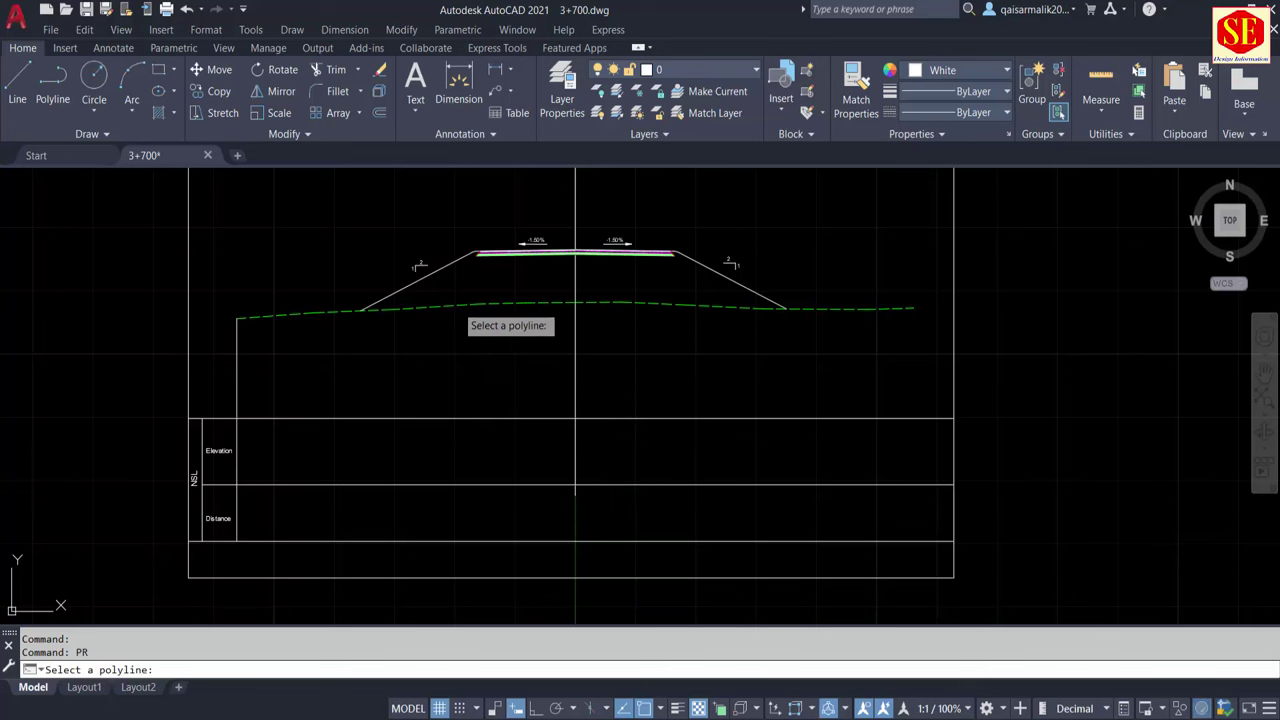
Pick the green ground polyline, the table-corner X base point and band-line Y base point, then begin selecting labels
left_click(456, 304)
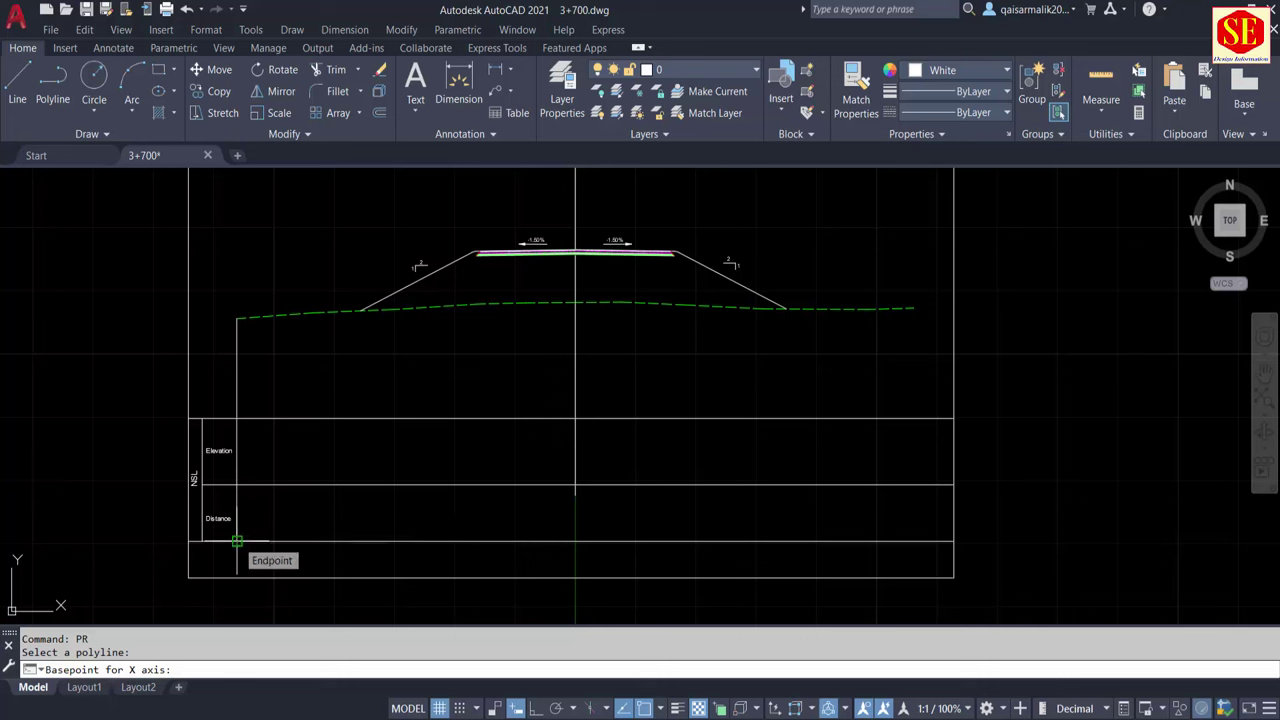
left_click(237, 541)
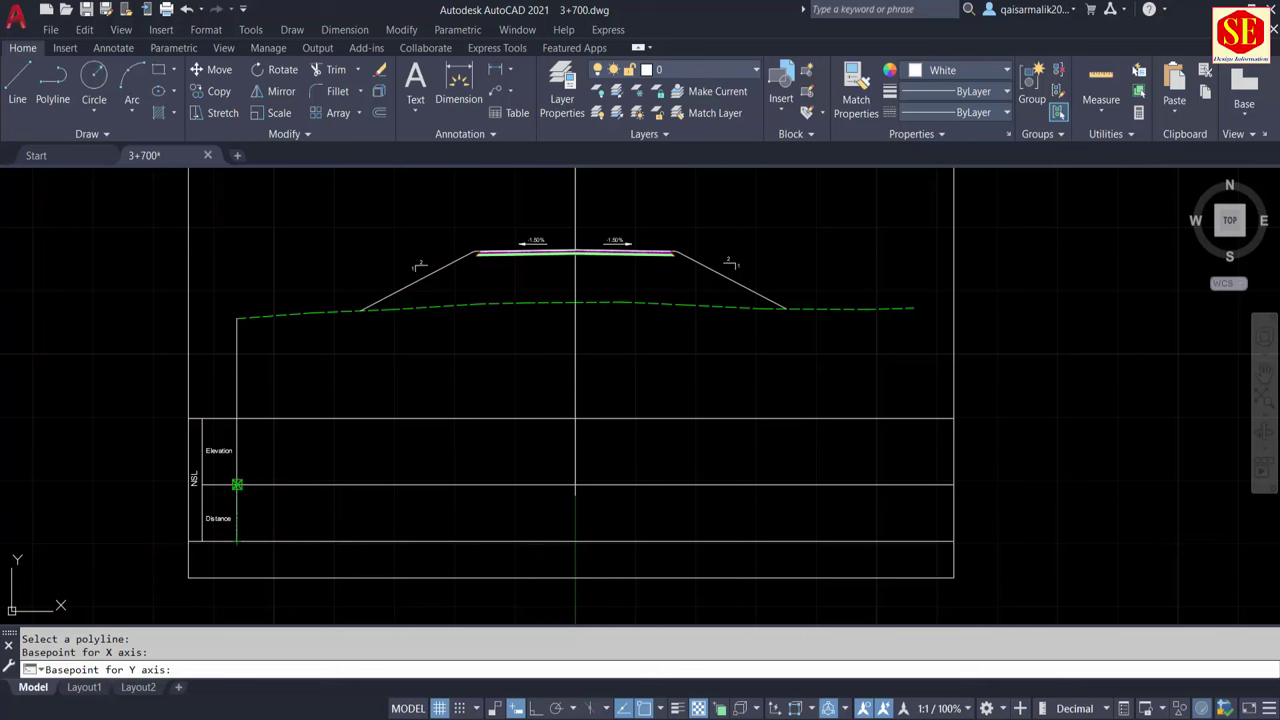
left_click(237, 485)
middle_click_drag(485, 531, 480, 480)
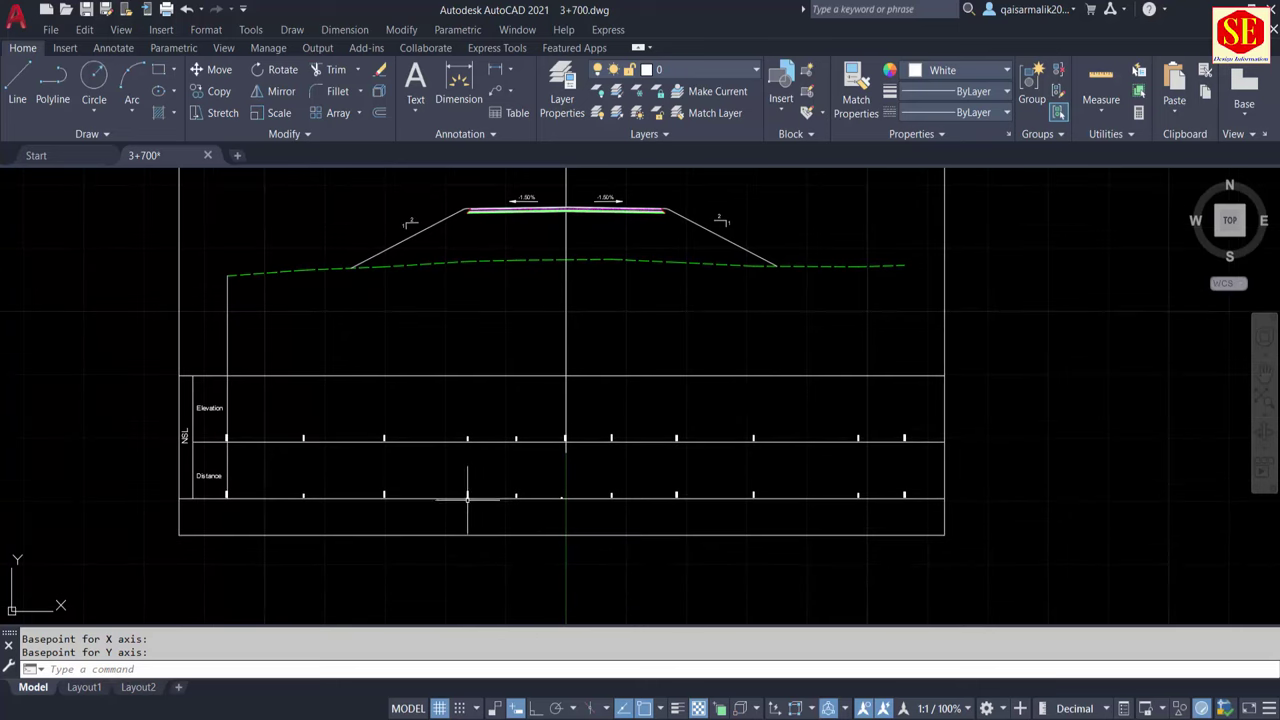
scroll(480, 480, "up", 5)
scroll(626, 409, "down", 5)
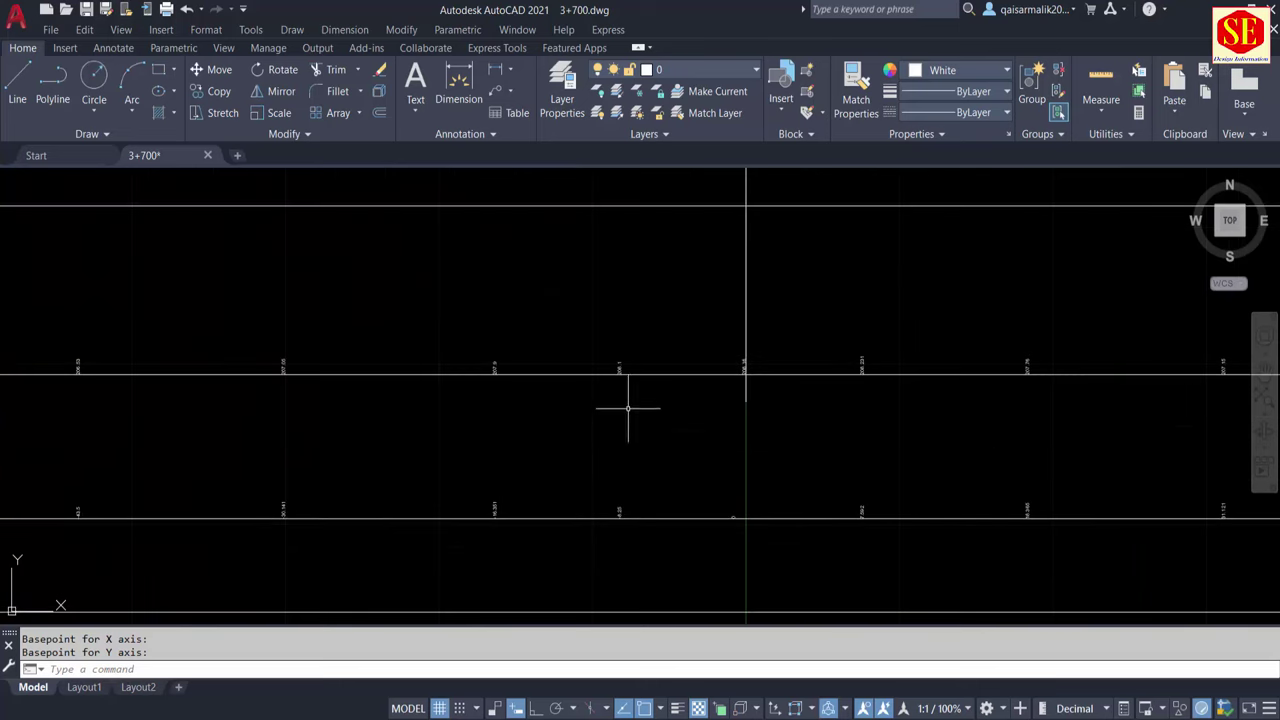
scroll(634, 366, "up", 3)
scroll(529, 294, "up", 2)
scroll(541, 308, "down", 3)
scroll(541, 308, "down", 2)
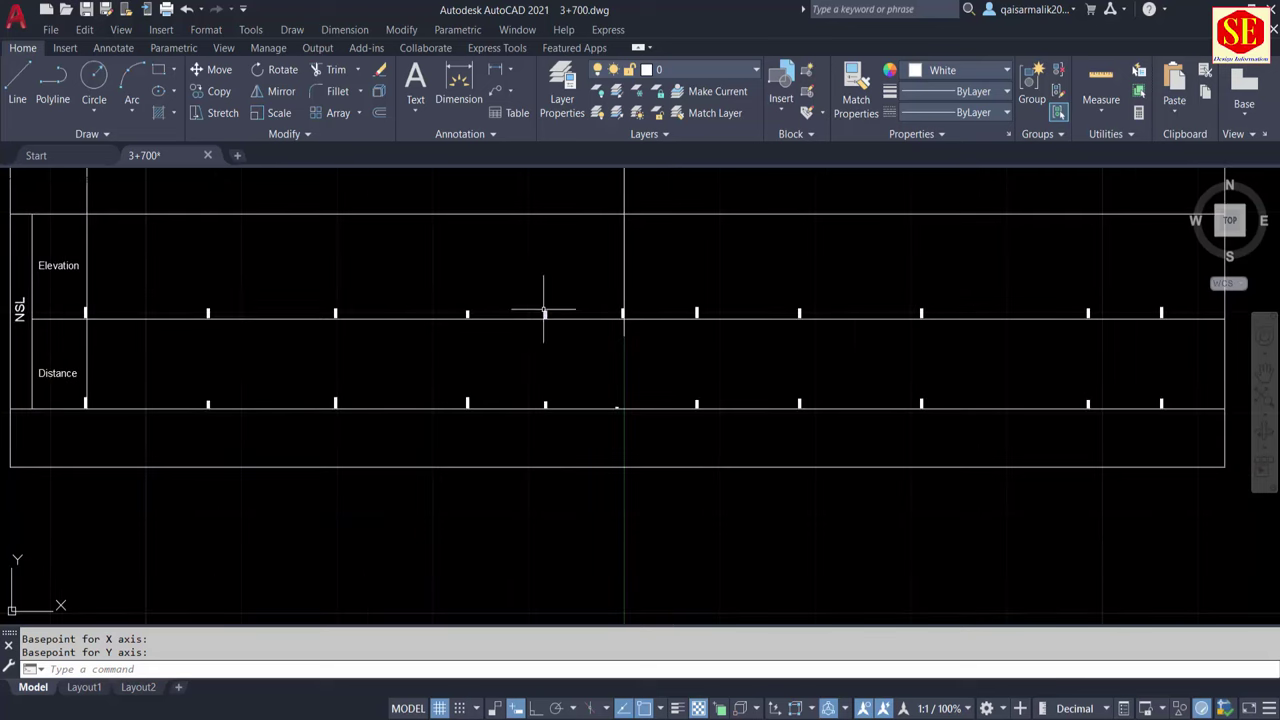
left_click(48, 283)
scroll(709, 417, "down", 2)
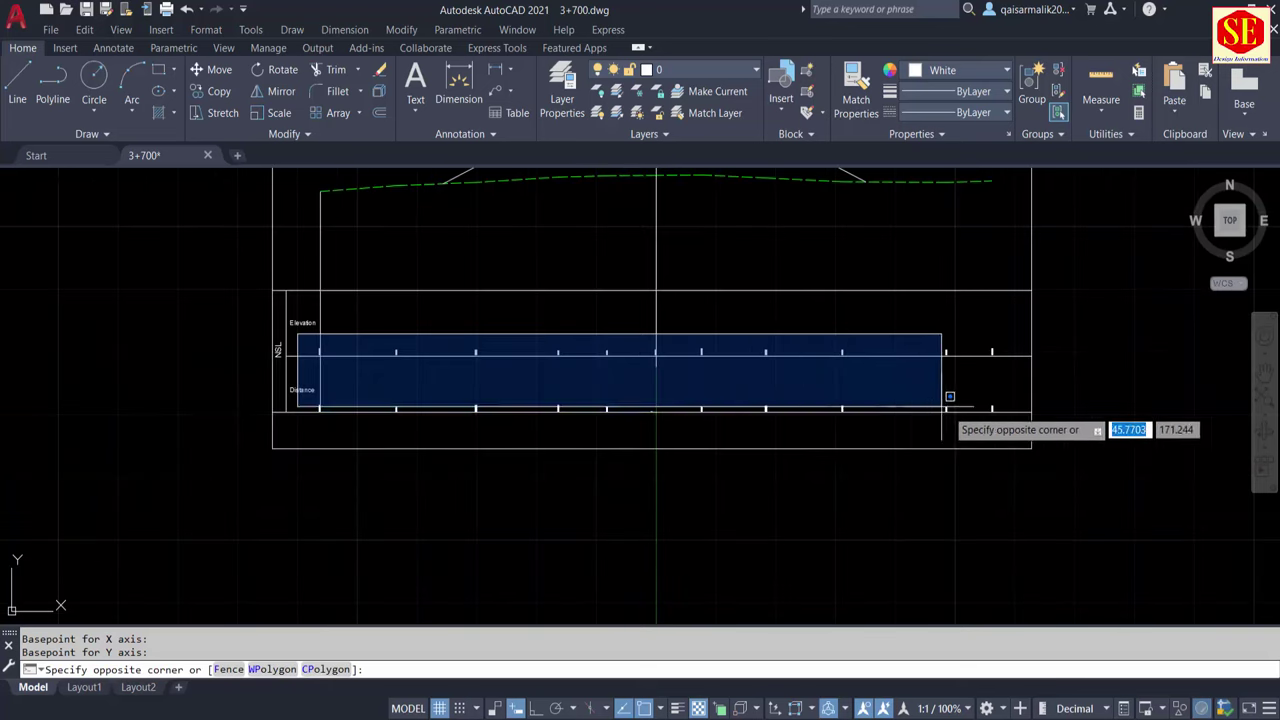
Select the generated labels and try text heights 0.5 and 1.5 in Properties
left_click(1030, 424)
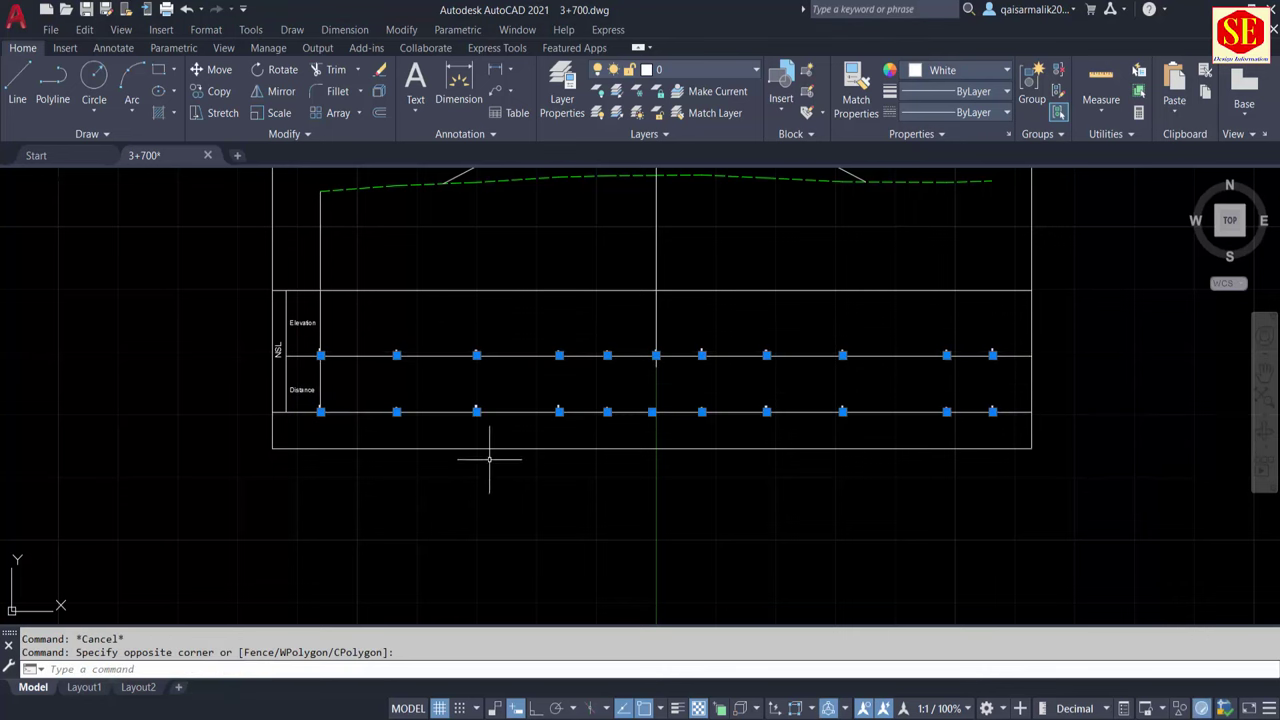
type("pr")
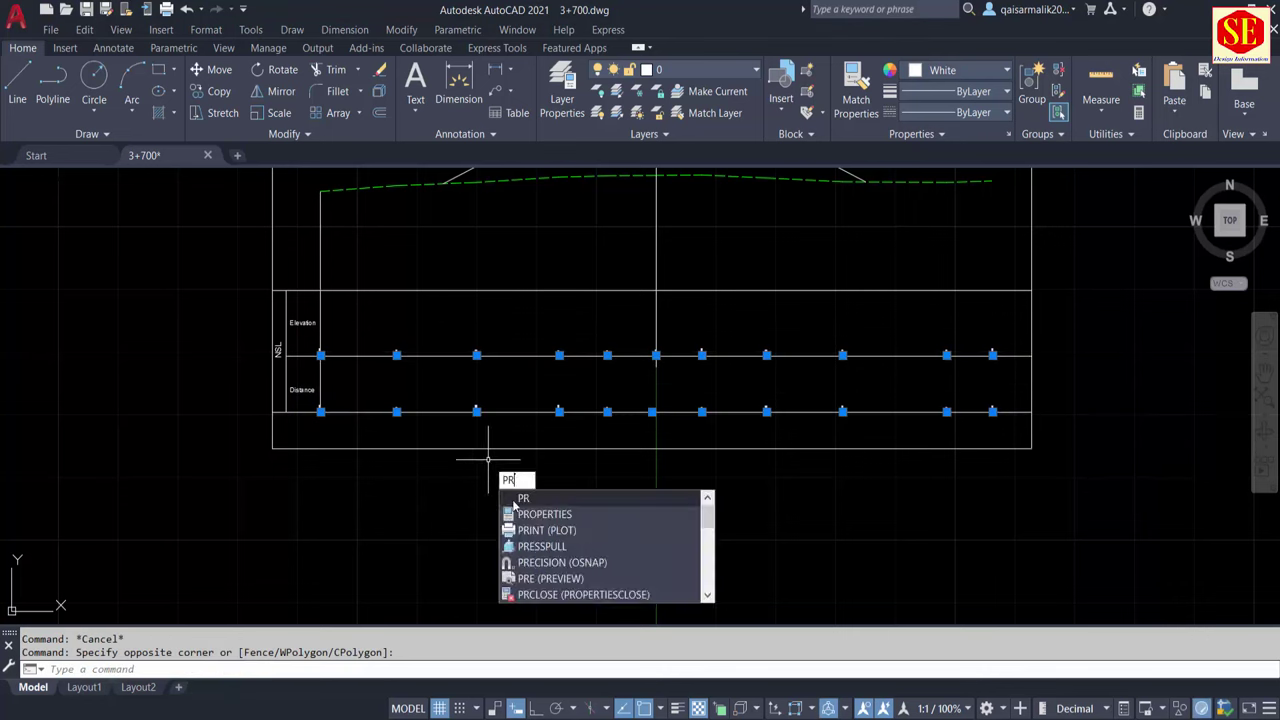
left_click(530, 514)
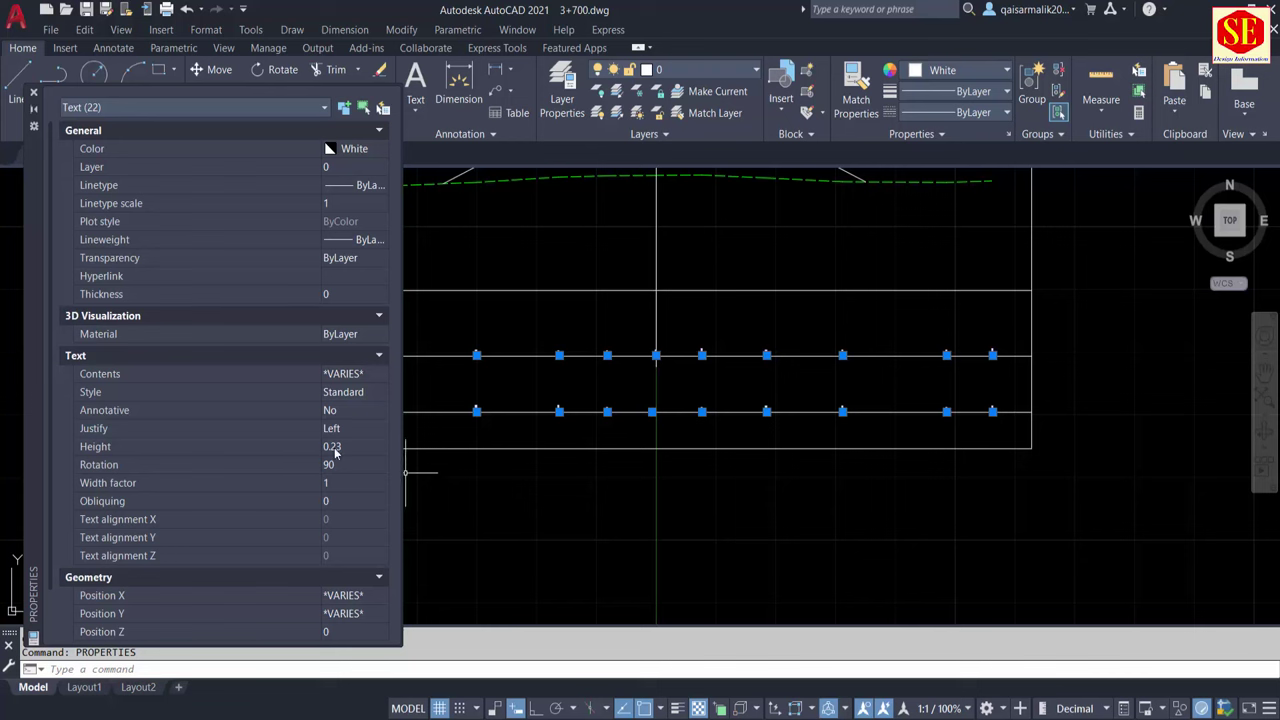
left_click(335, 448)
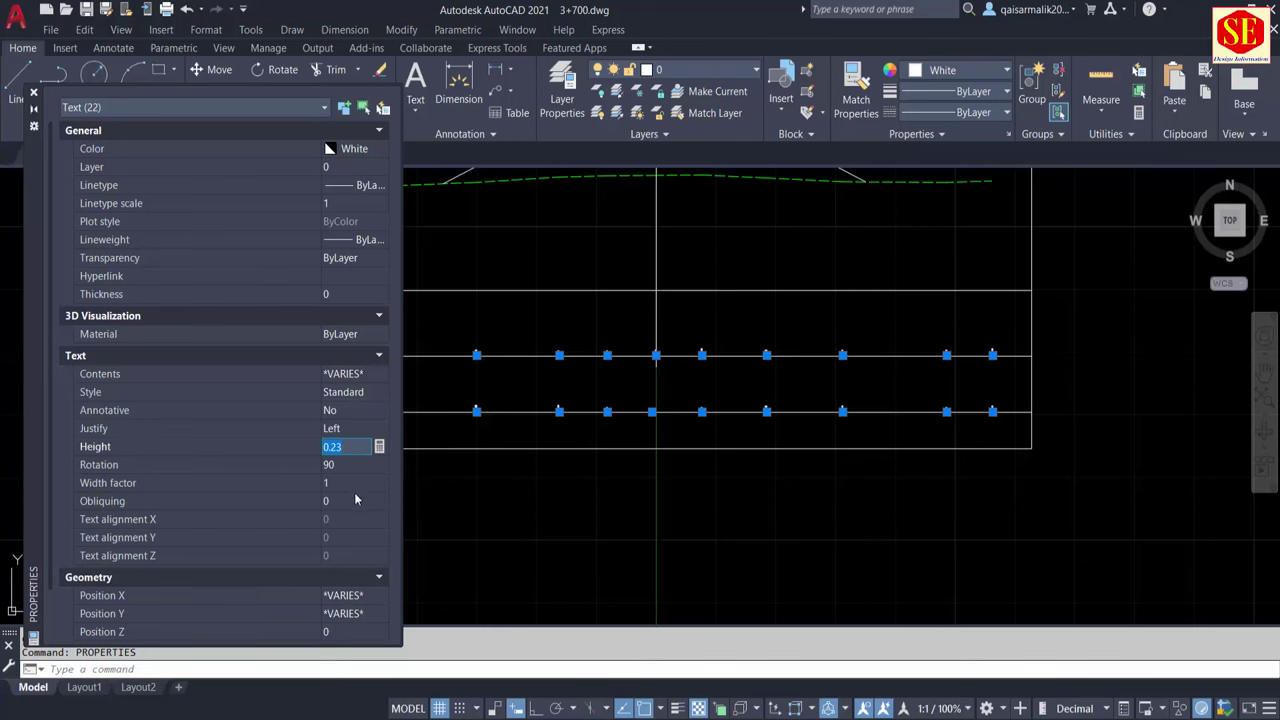
type("0.5")
left_click(338, 466)
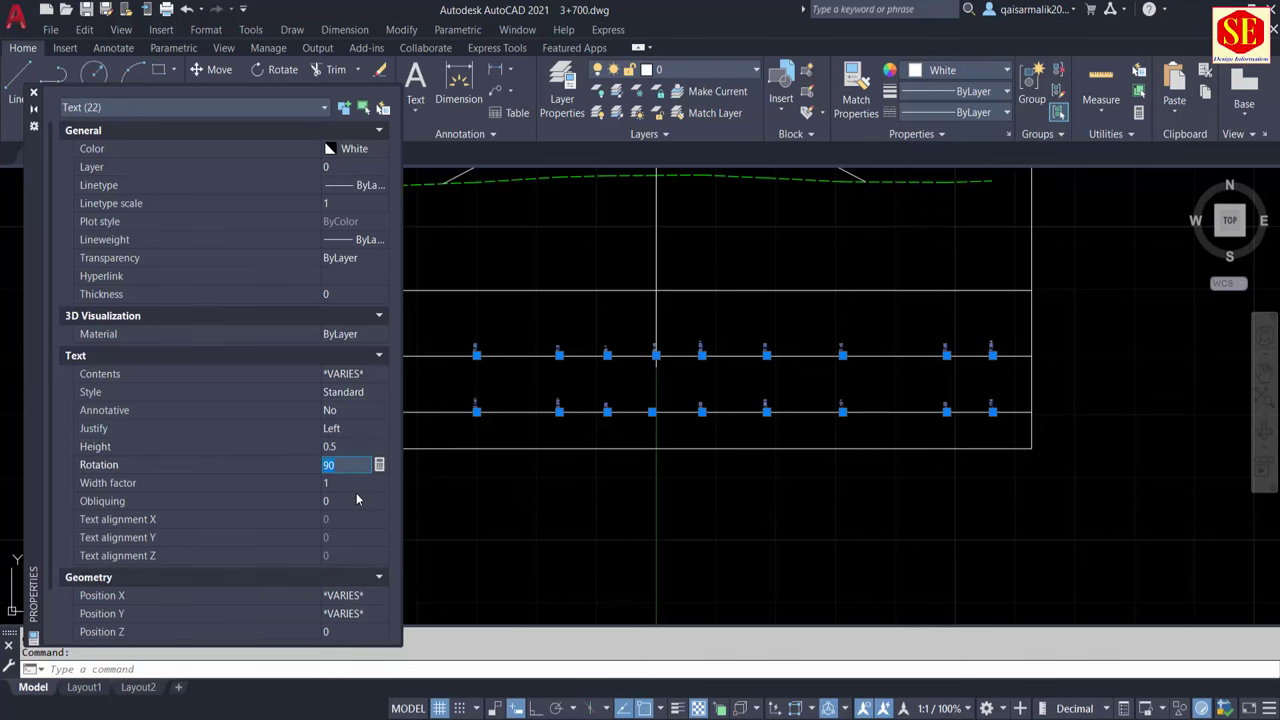
left_click(341, 452)
type("1")
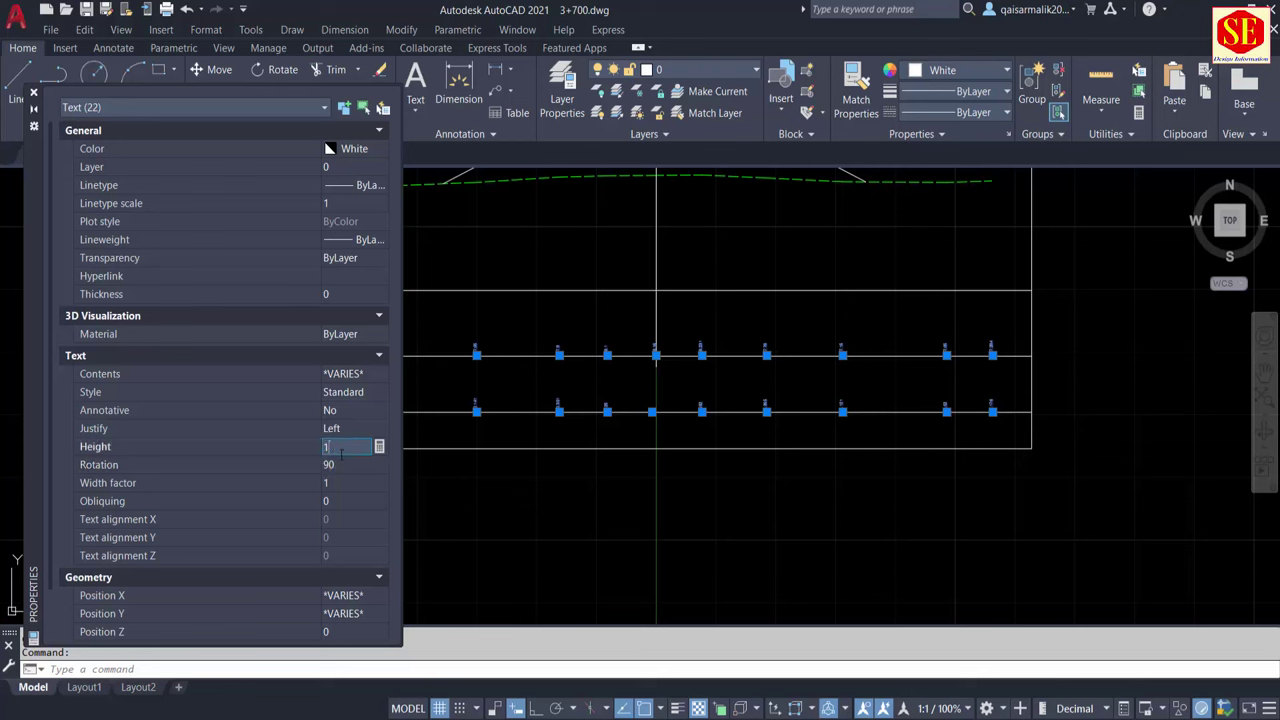
left_click(349, 458)
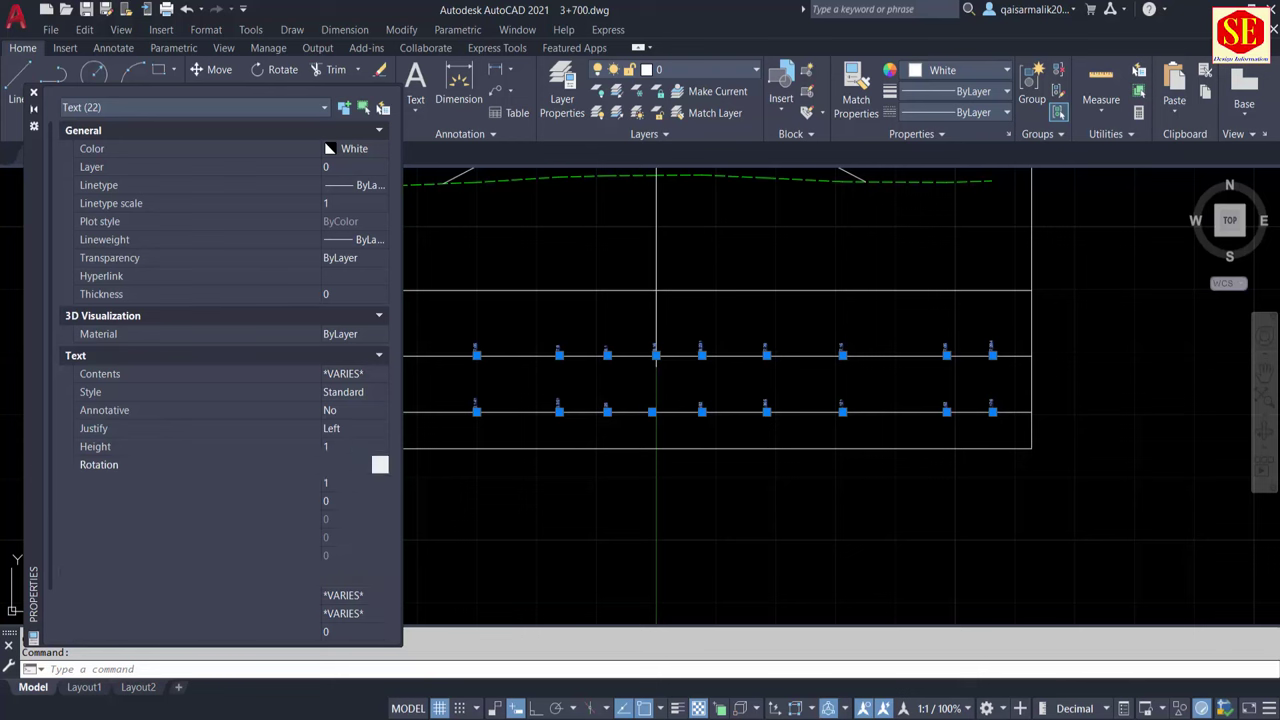
left_click(357, 446)
type(".5")
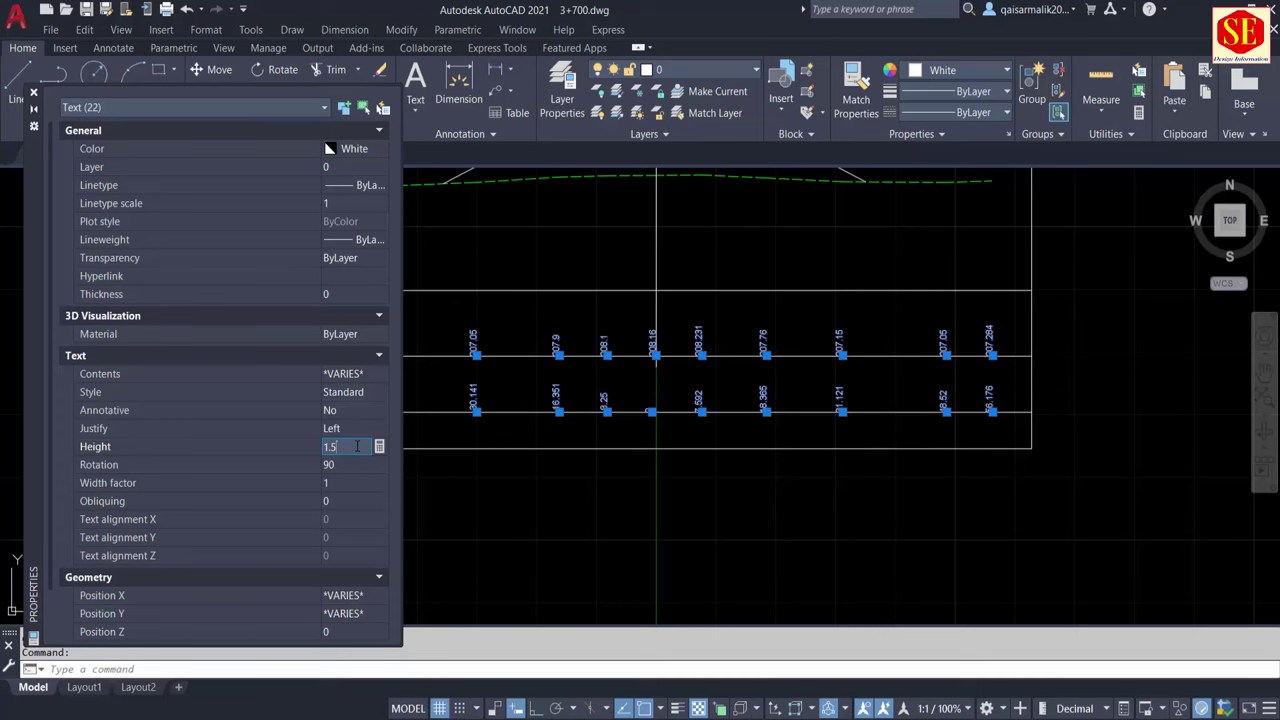
key("Return")
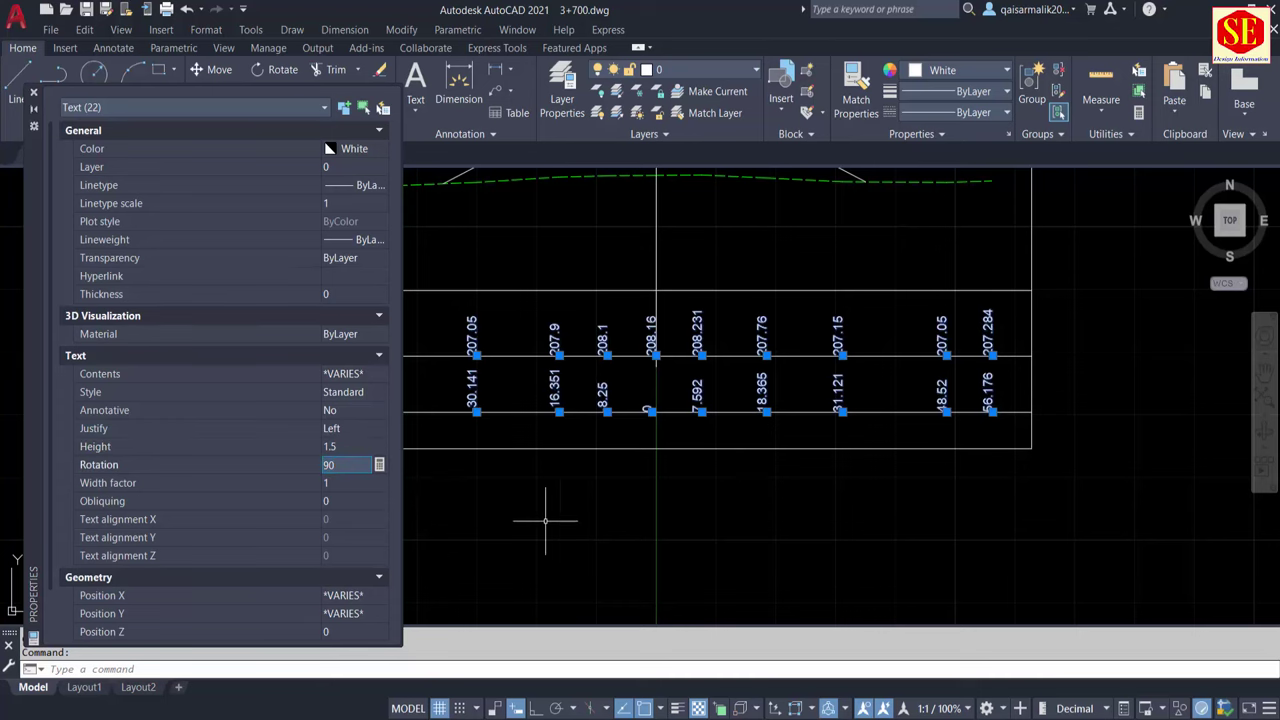
Set the labels' text height to 1.25 and clear the selection
scroll(545, 520, "down", 2)
middle_click_drag(651, 523, 857, 533)
scroll(856, 520, "up", 1)
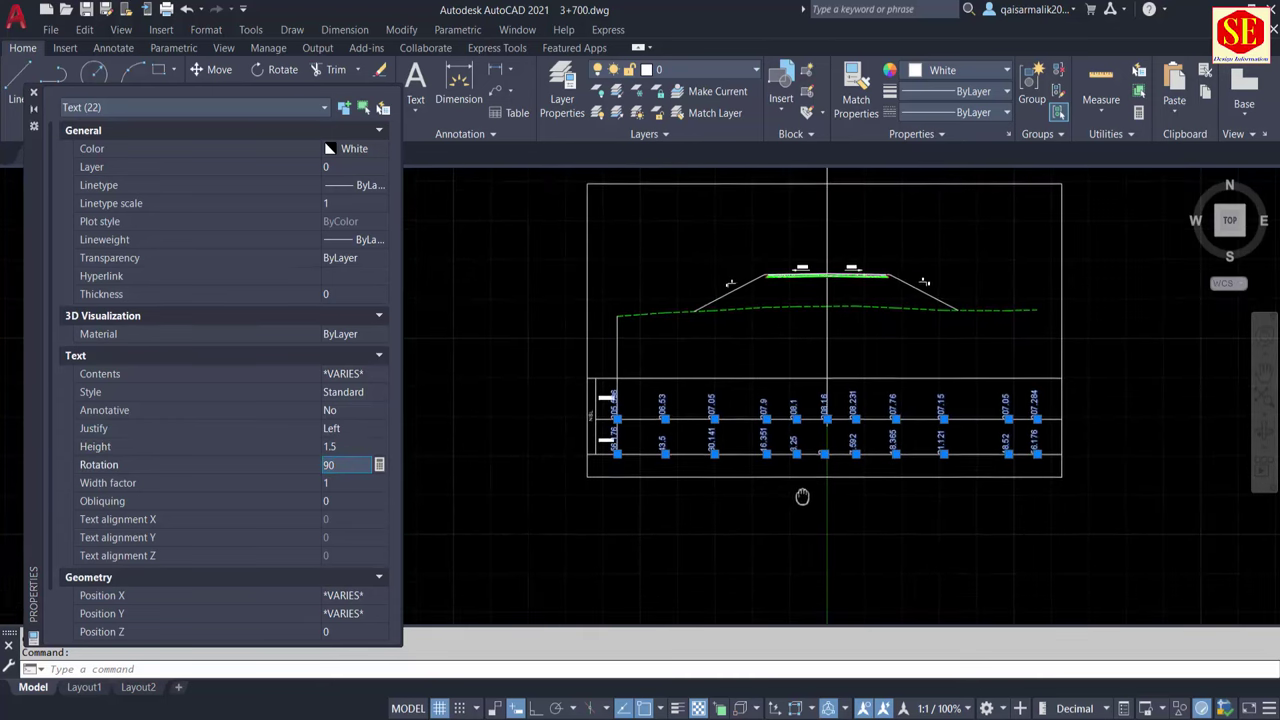
scroll(803, 489, "up", 1)
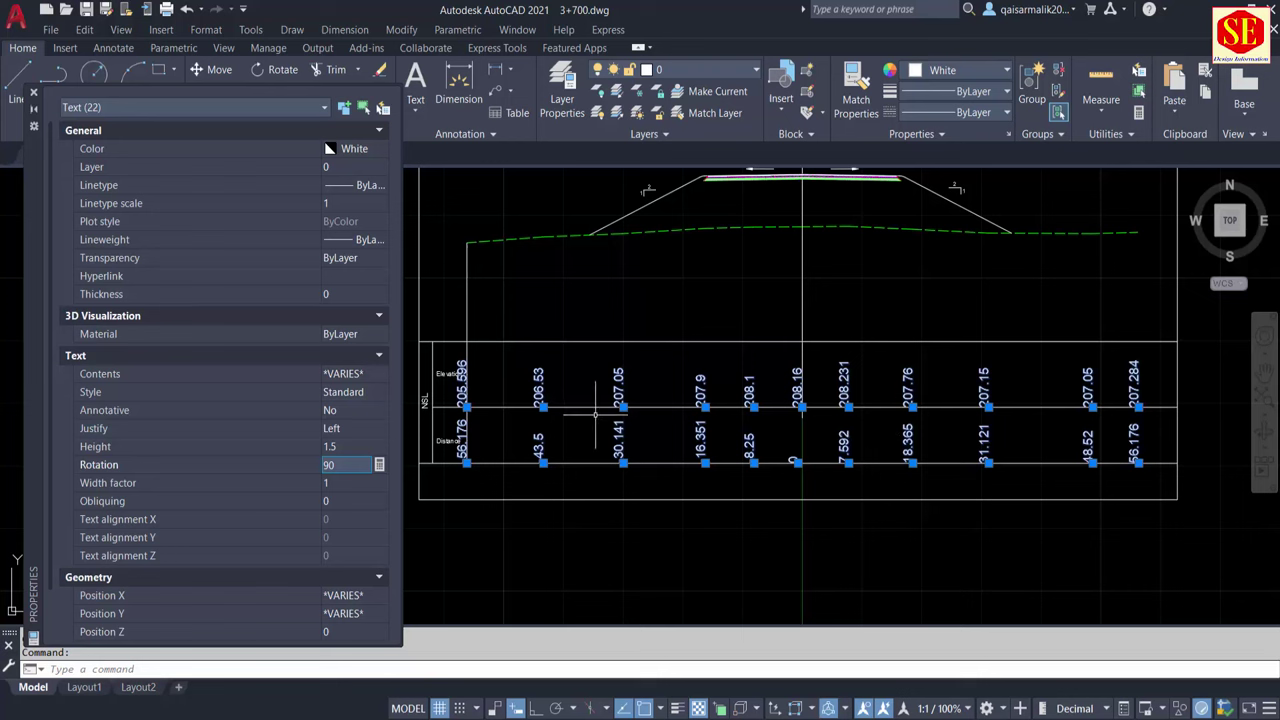
left_click(347, 445)
type("1.25")
key("Tab")
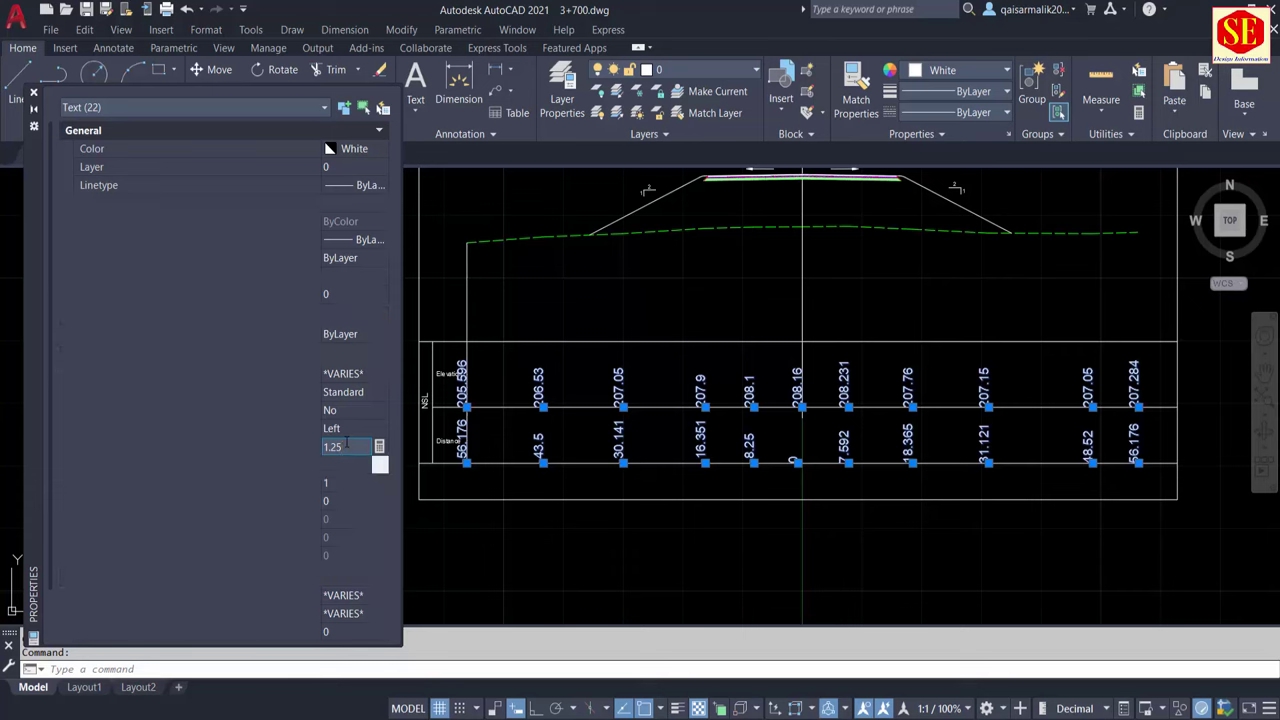
key("Escape")
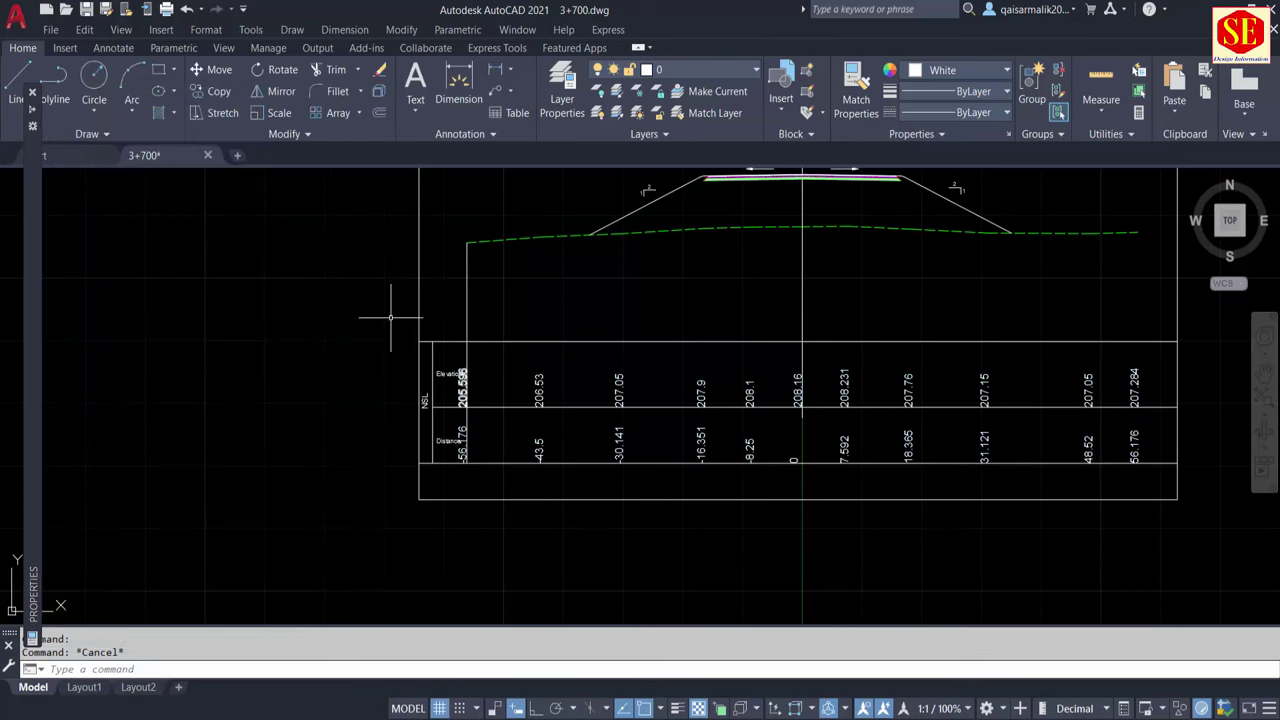
Move the row of elevation labels up into the Elevation row
middle_click_drag(571, 414, 591, 417)
type("m")
key("Return")
scroll(597, 372, "down", 3)
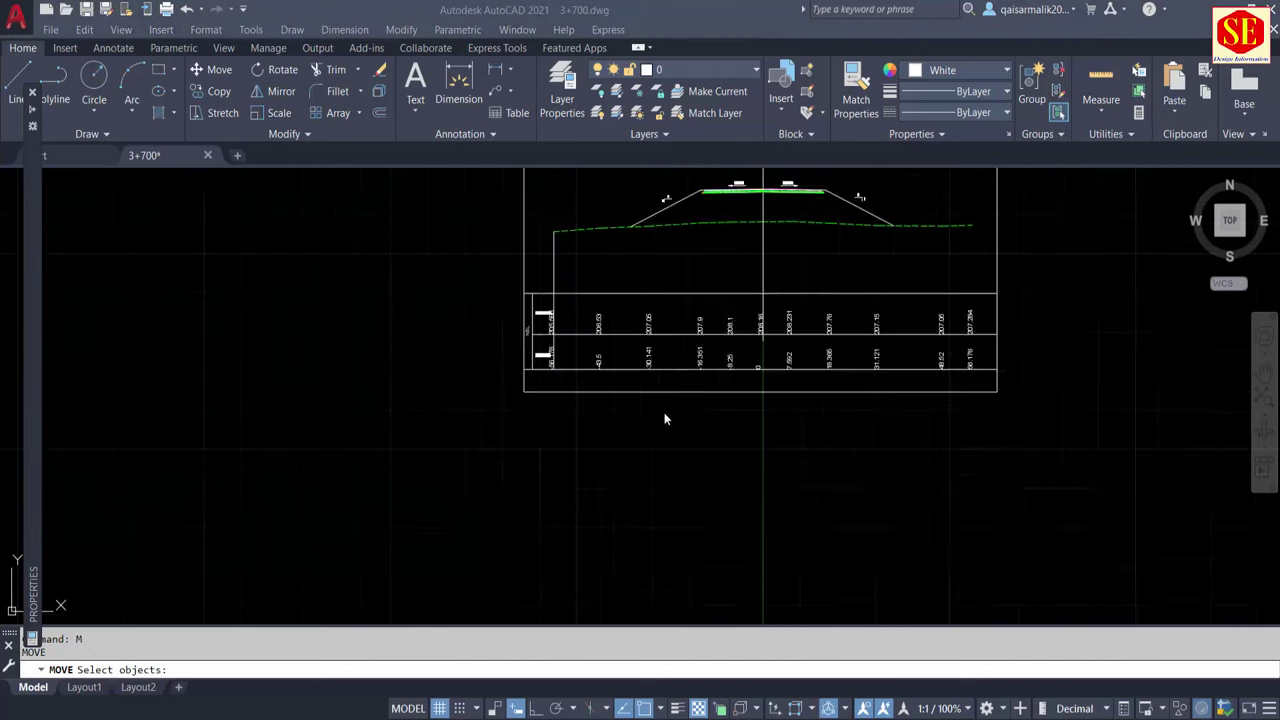
scroll(664, 412, "up", 5)
left_click(478, 243)
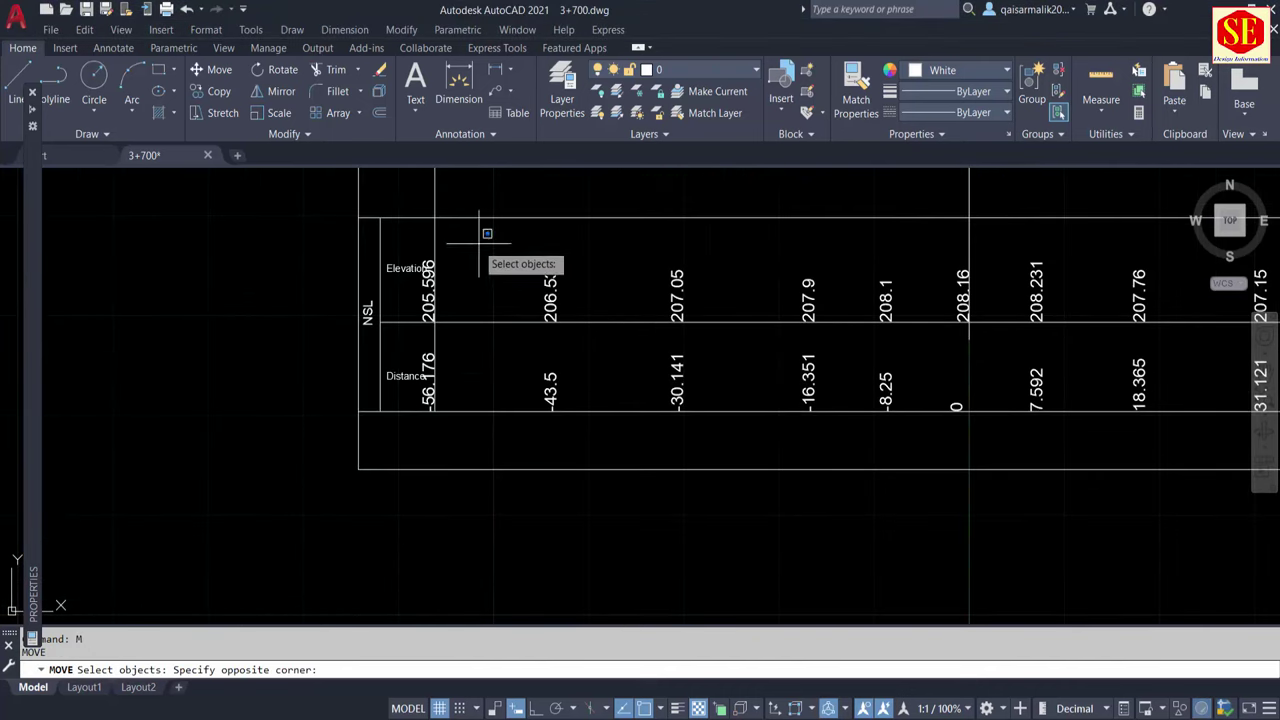
scroll(690, 320, "down", 2)
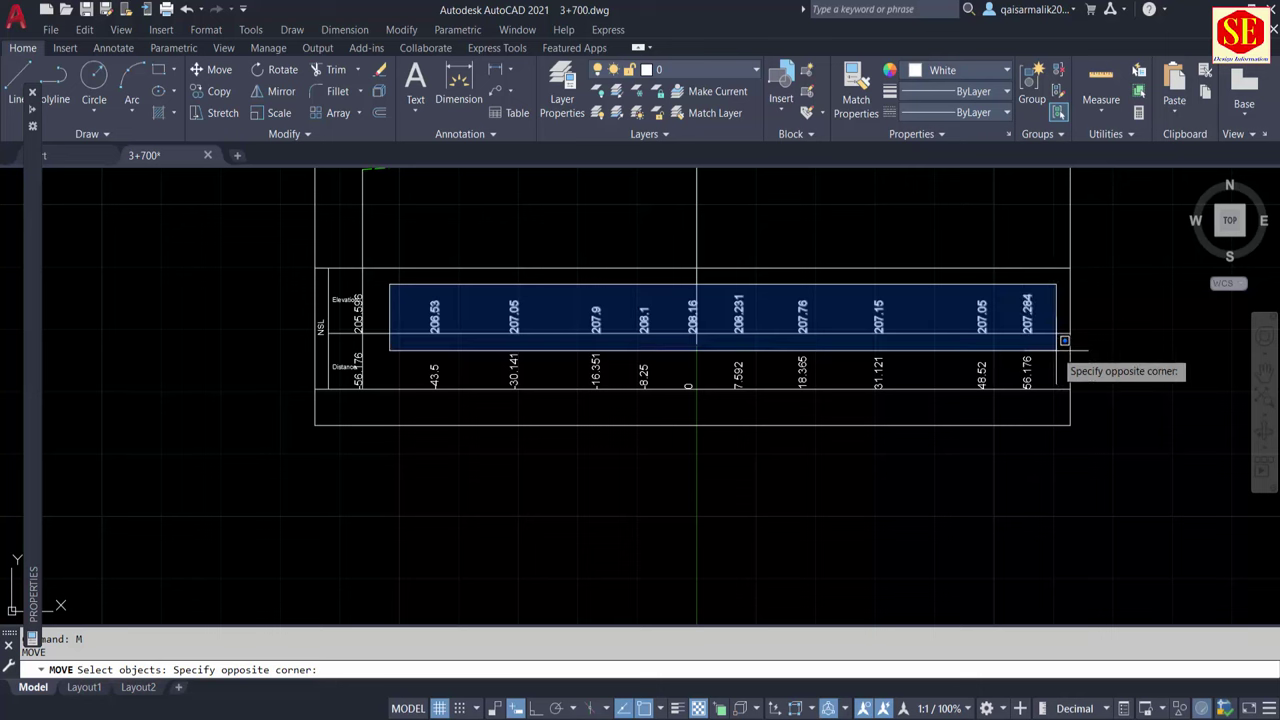
left_click(1060, 366)
scroll(848, 320, "up", 2)
key("Return")
left_click(848, 320)
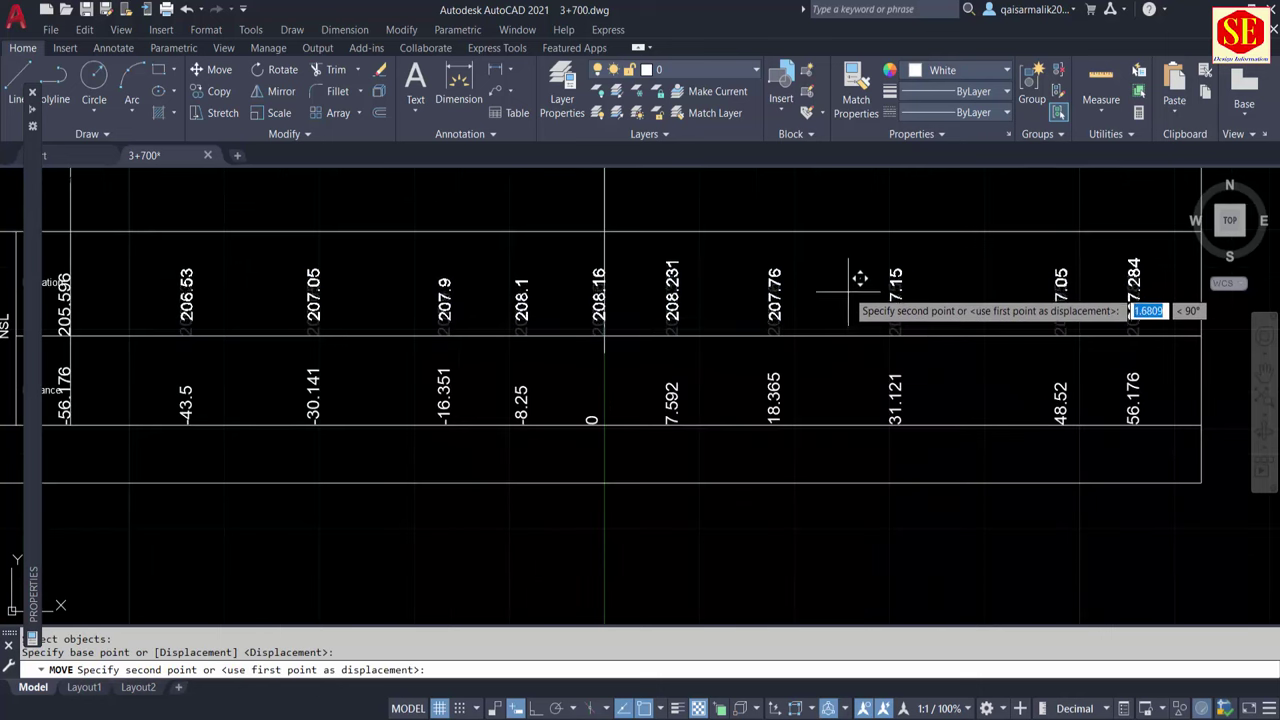
left_click(848, 290)
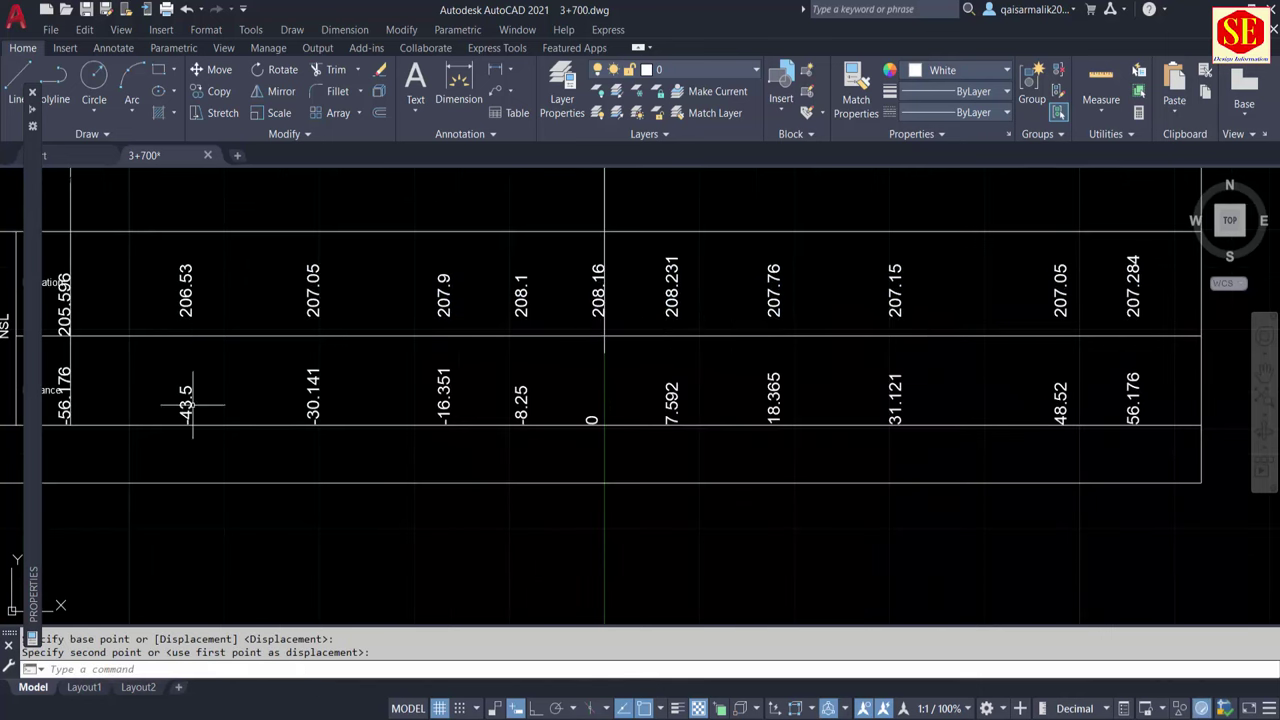
Move the row of distance labels up into the Distance row
key("Return")
left_click(147, 357)
scroll(728, 432, "down", 2)
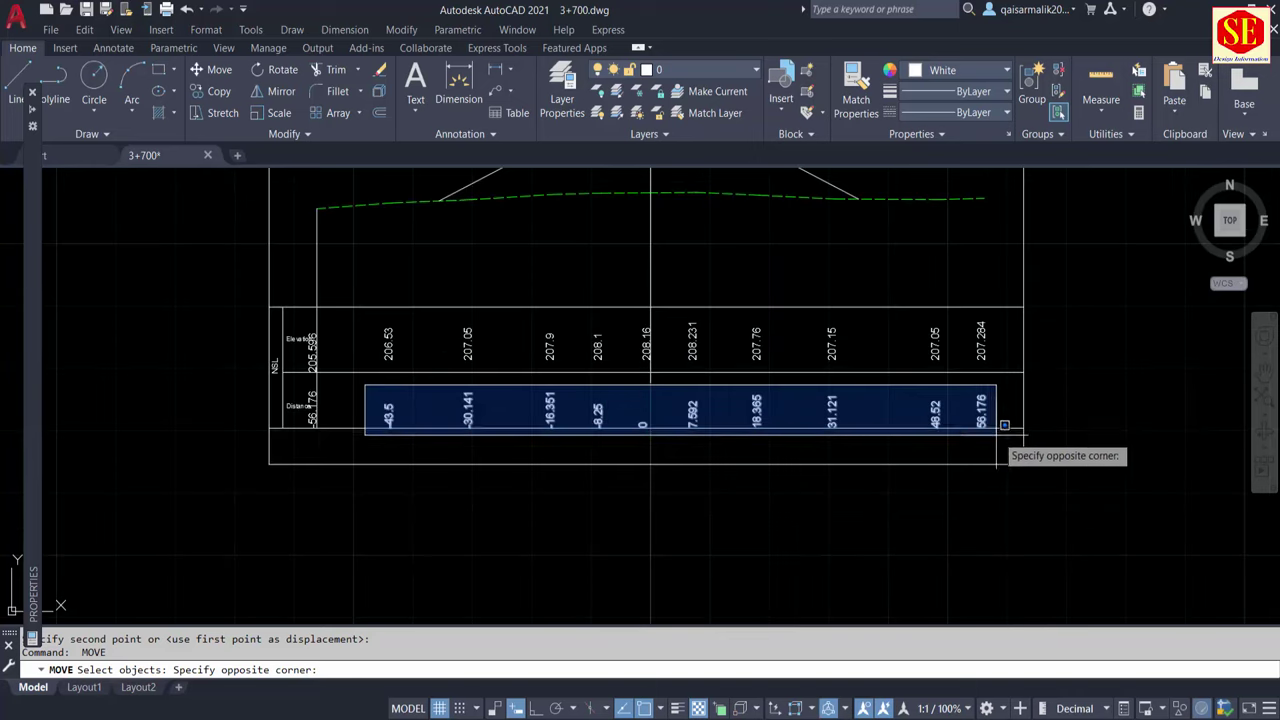
left_click(994, 441)
scroll(994, 441, "up", 2)
key("Return")
left_click(994, 441)
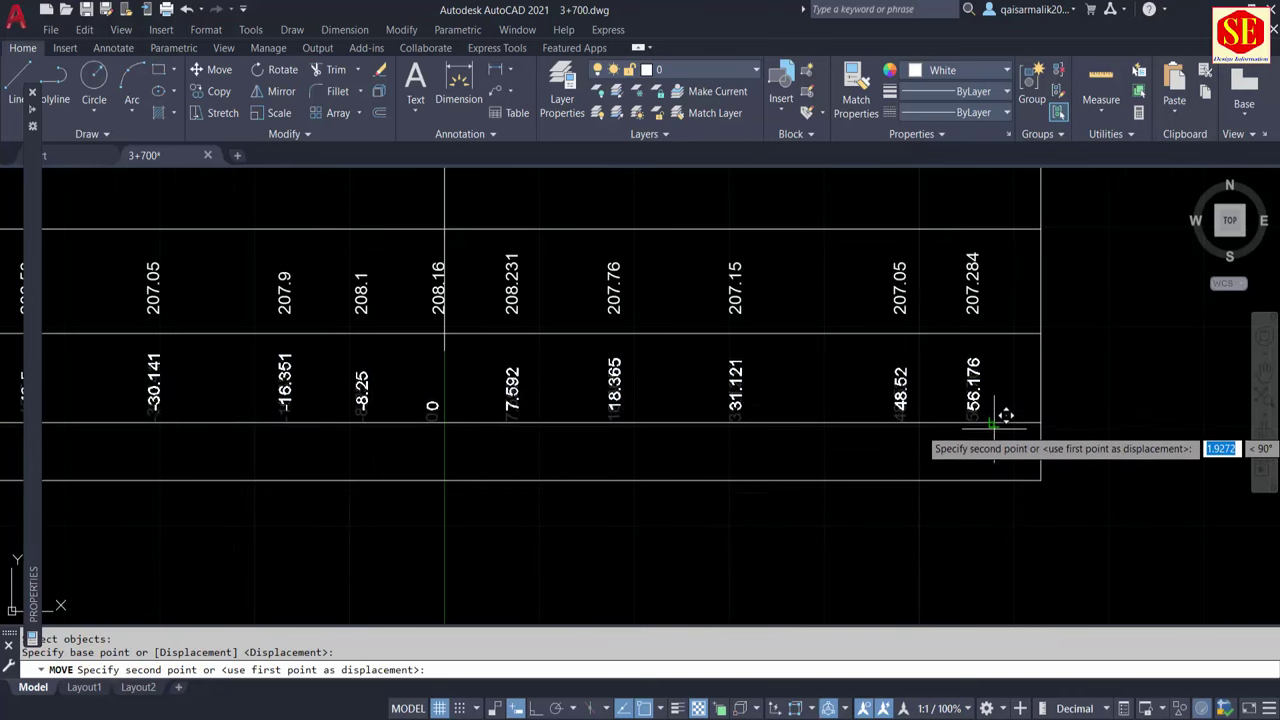
left_click(994, 424)
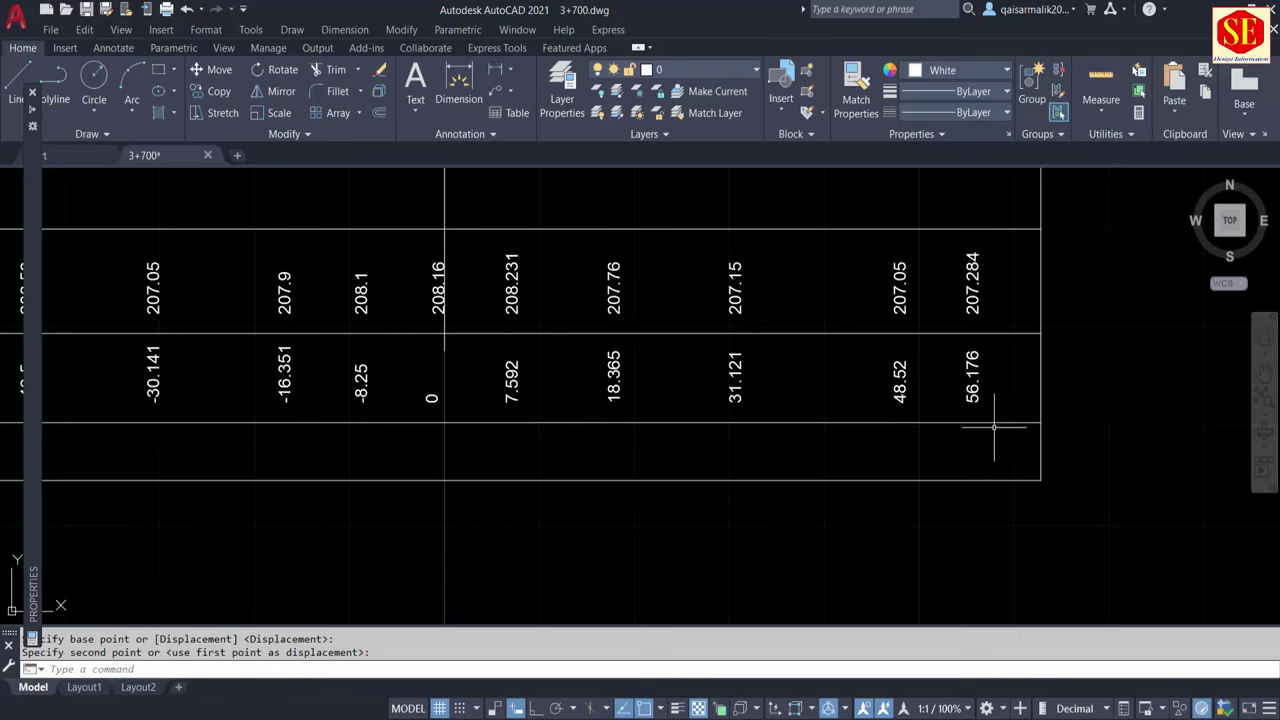
Shift the first-column labels 205.596 and -56.176 clear of the divider
scroll(990, 428, "down", 2)
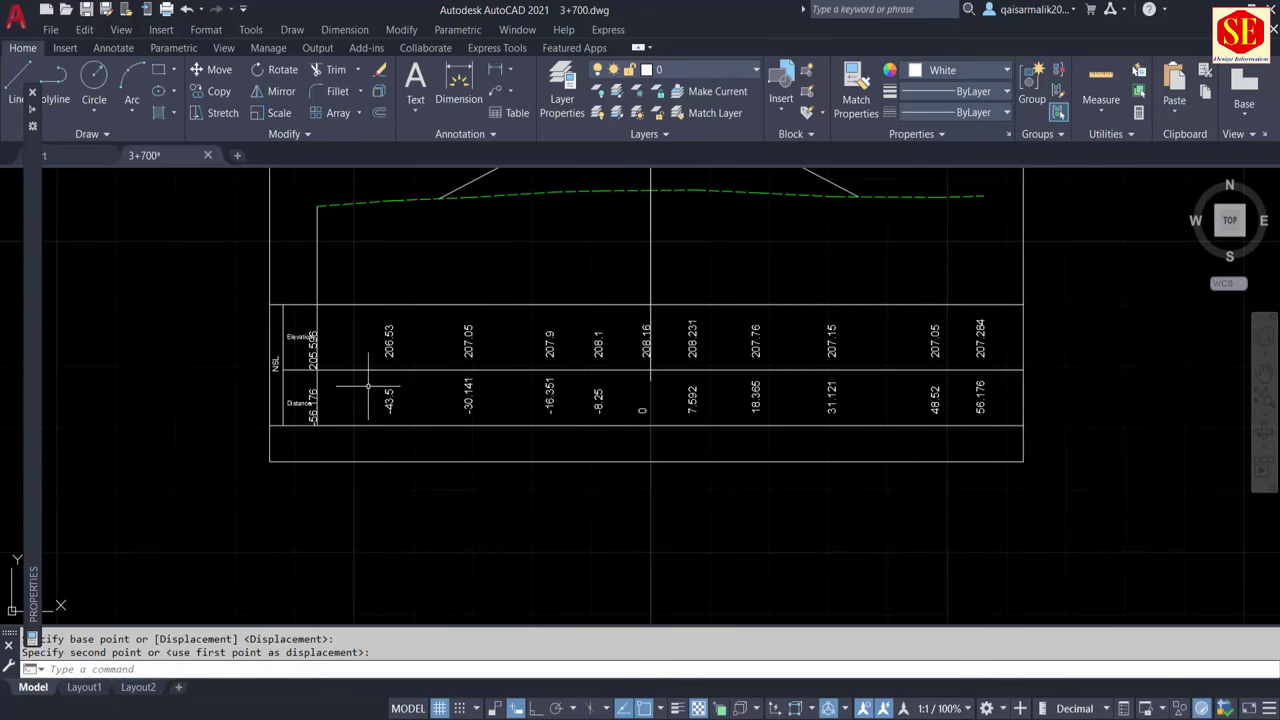
key("Return")
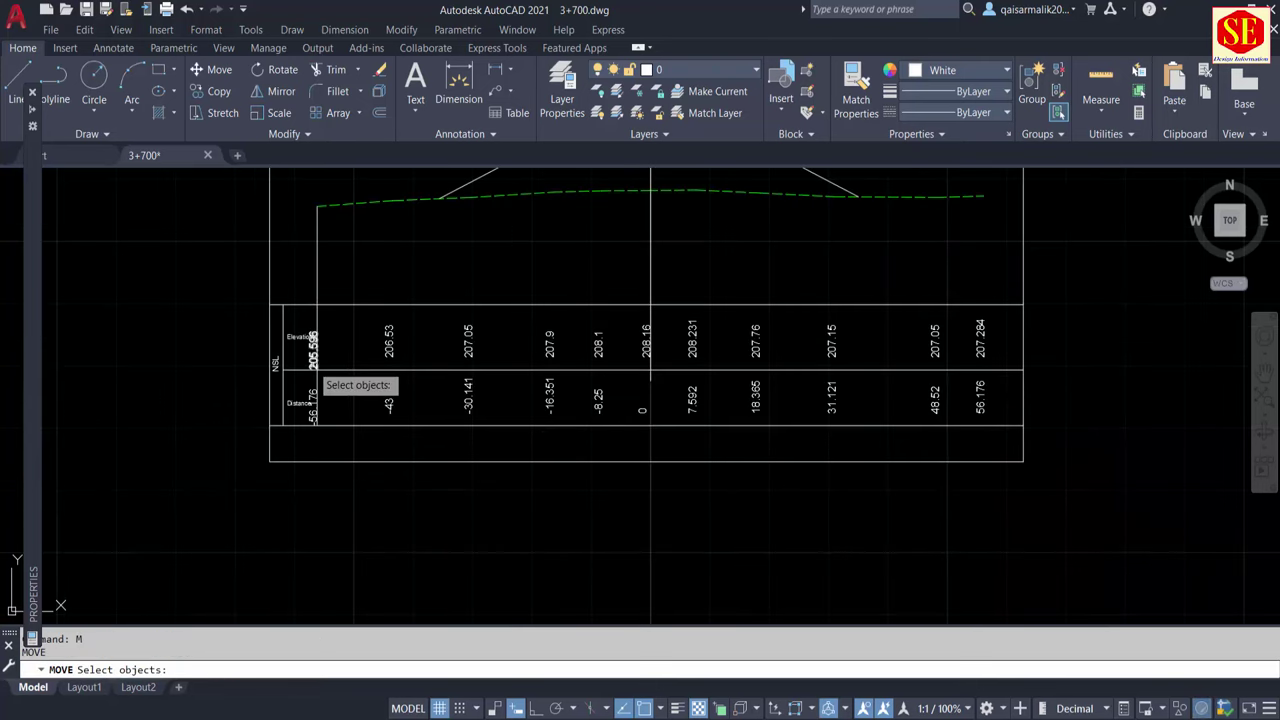
left_click(315, 365)
left_click(314, 405)
key("Return")
left_click(336, 515)
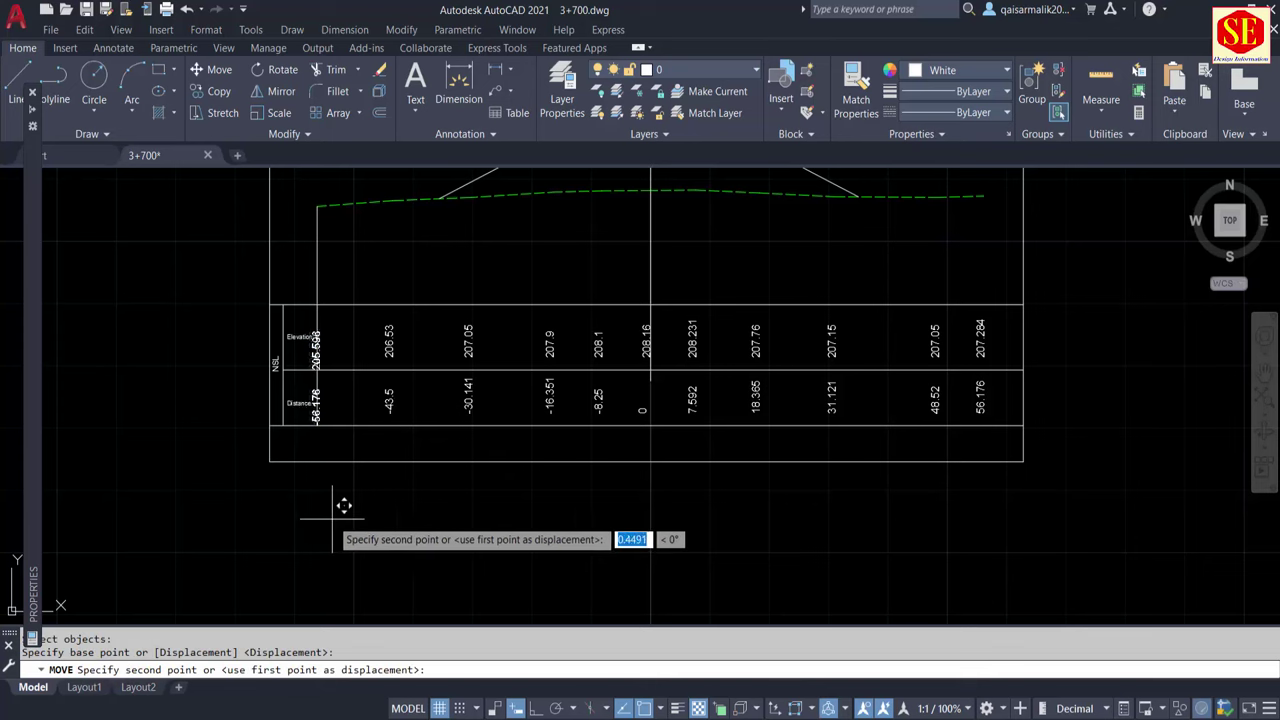
left_click(341, 510)
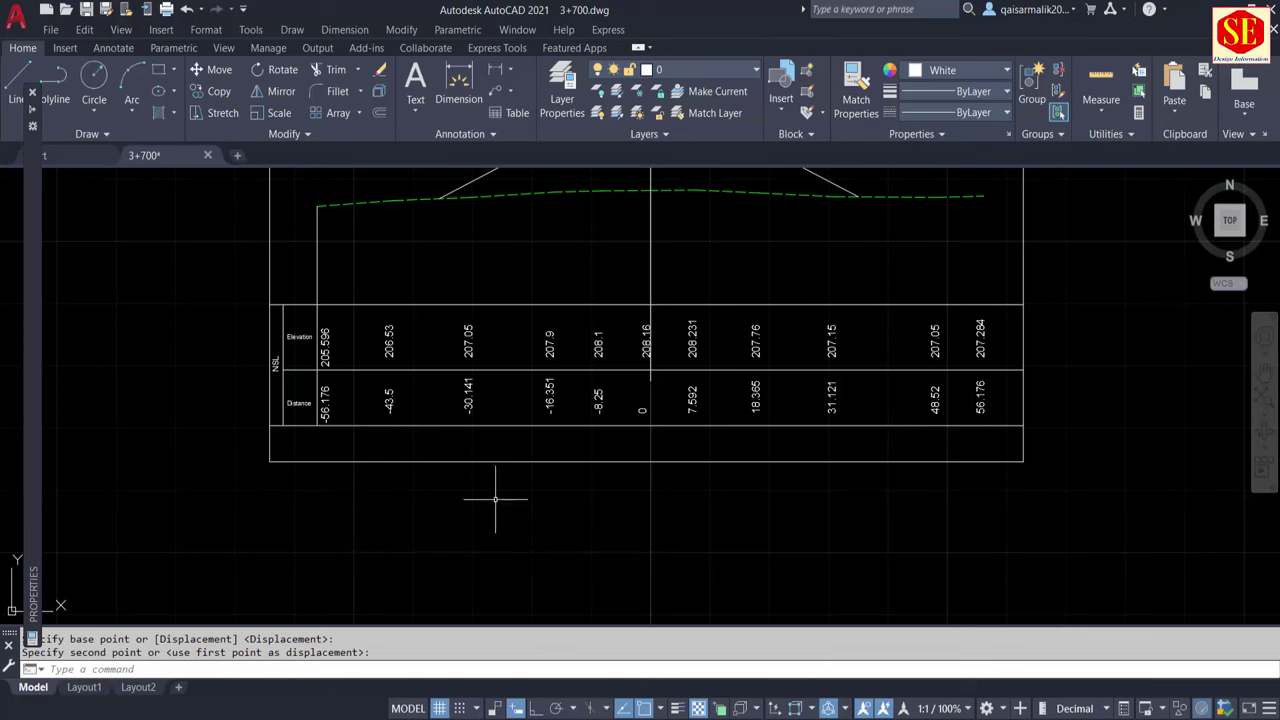
Open the Dimension Style Manager with D
middle_click_drag(600, 405, 612, 493)
type("D")
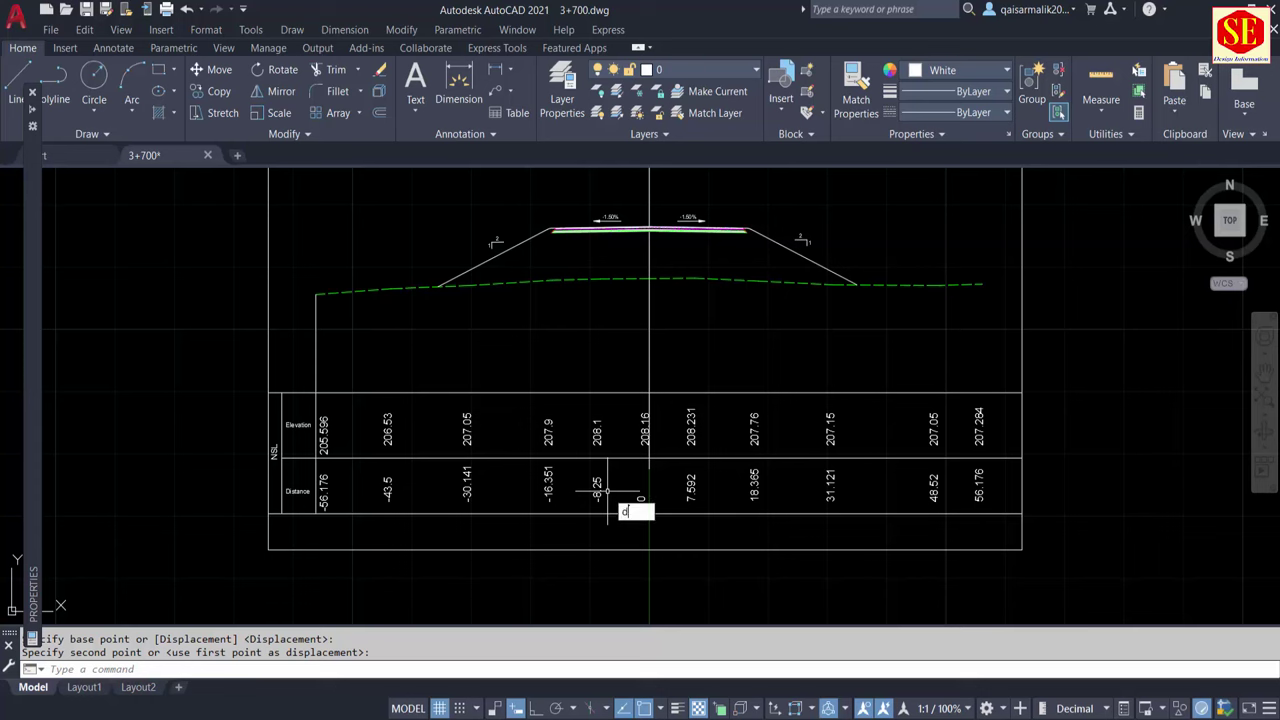
key("Return")
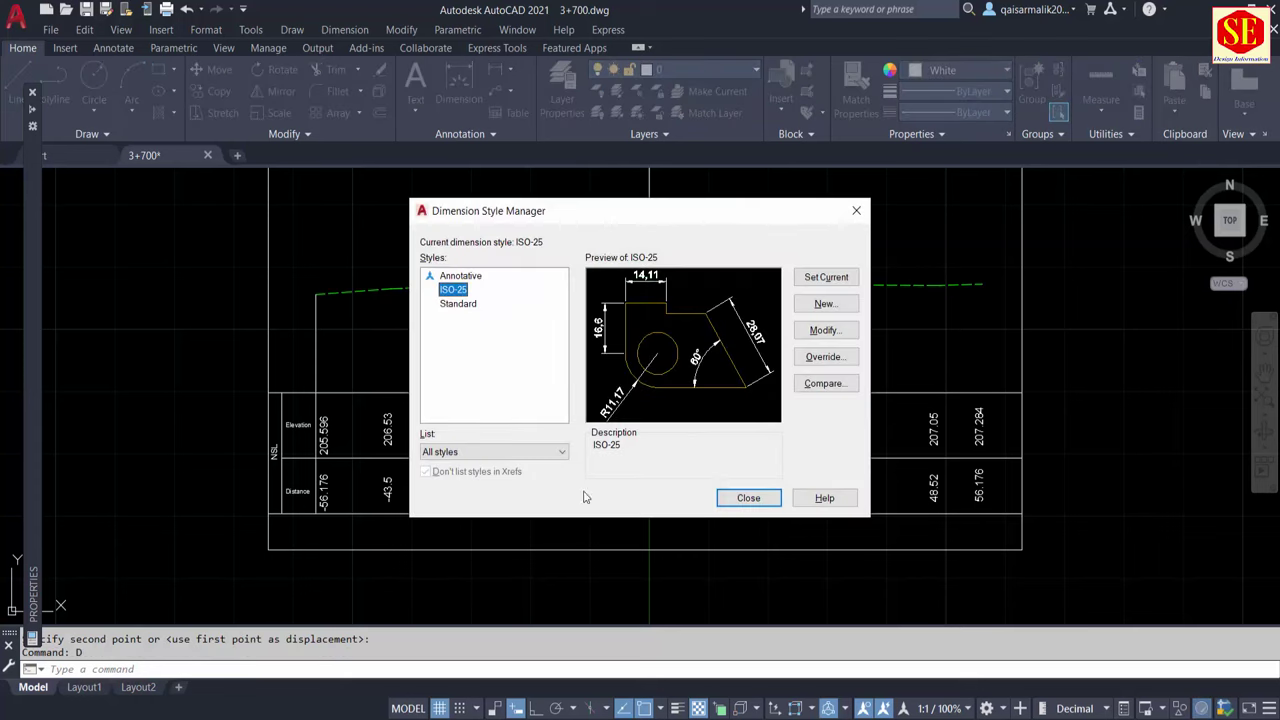
Change the Standard dimension style's text height from 0.18 to 1.25 and make it current
left_click(458, 304)
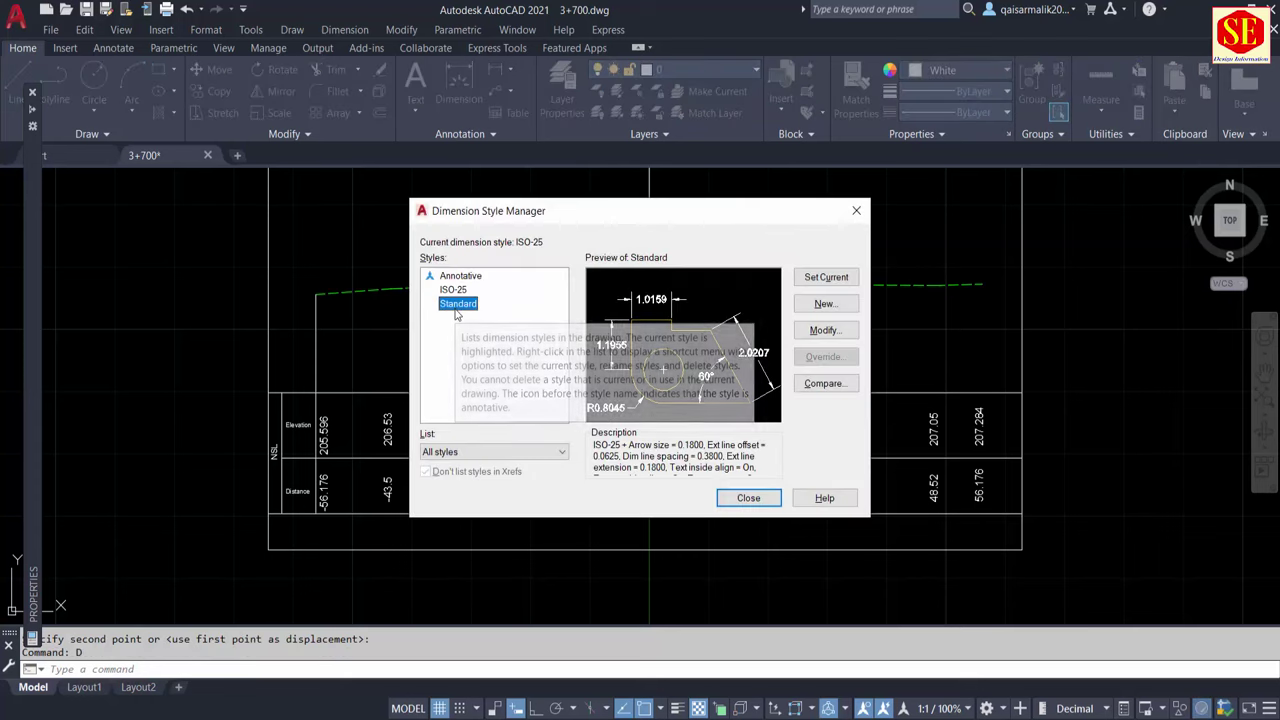
left_click(824, 330)
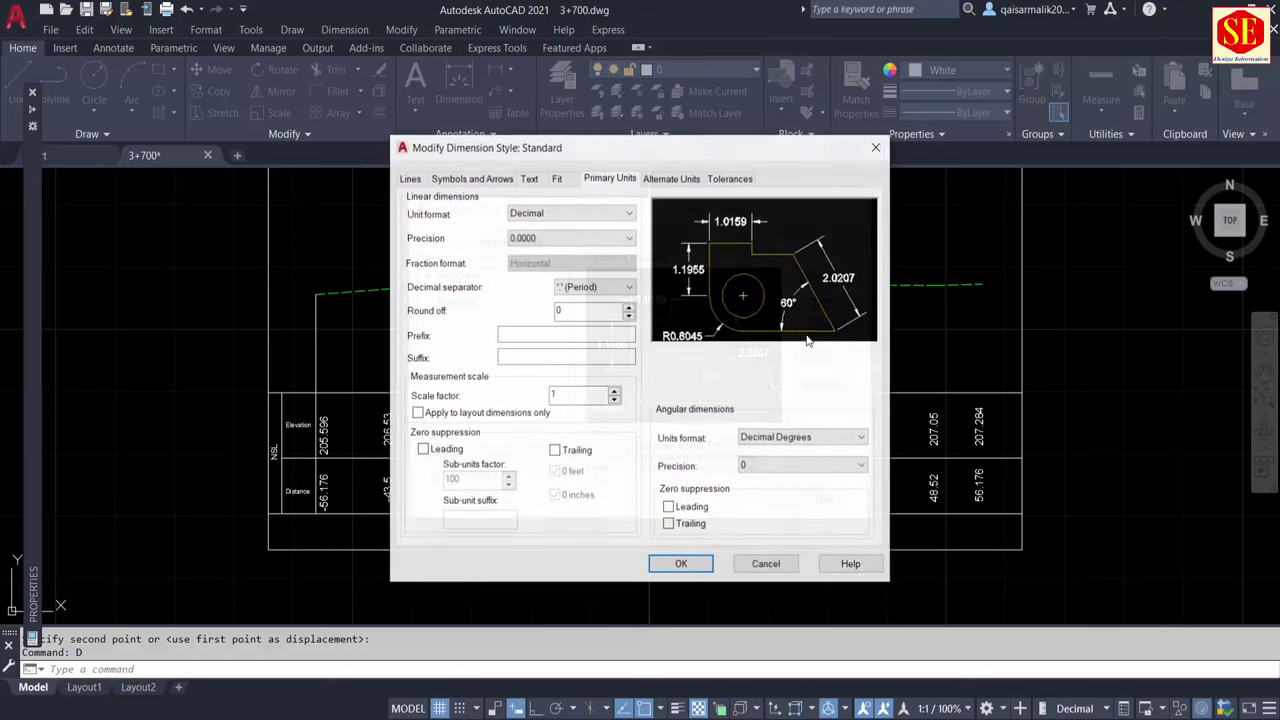
left_click(535, 184)
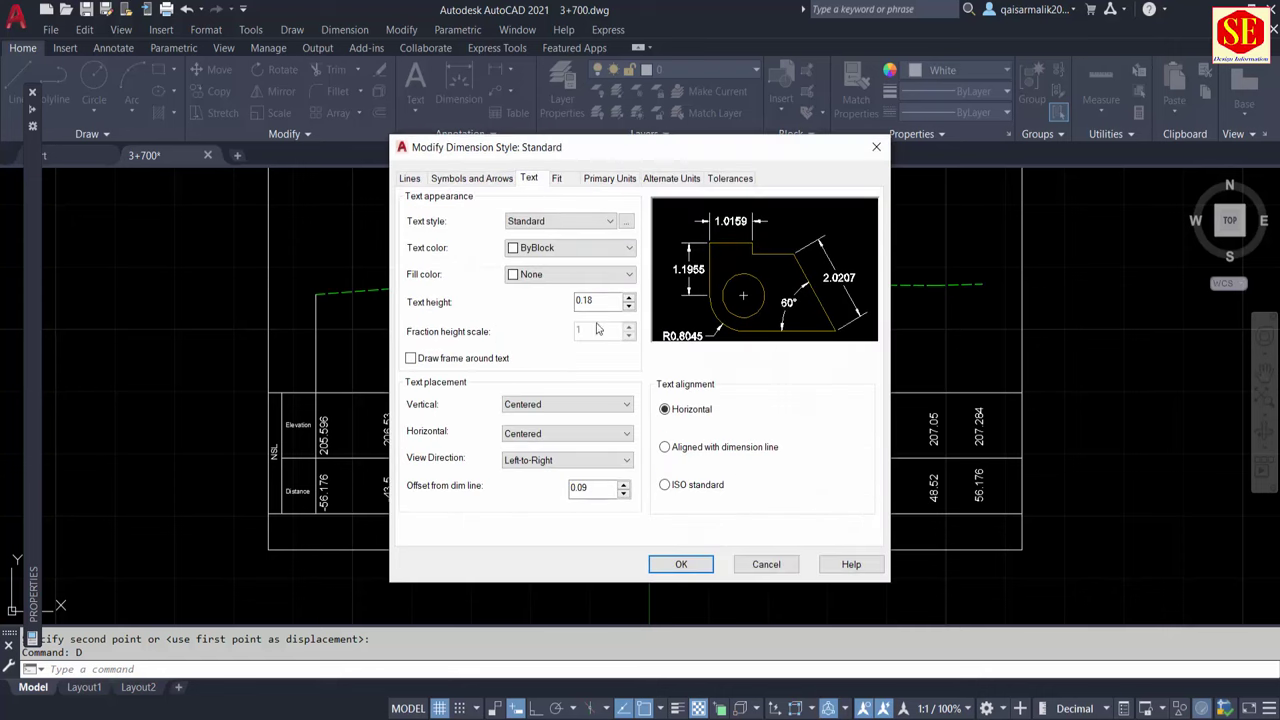
left_click_drag(600, 300, 570, 298)
left_click(690, 568)
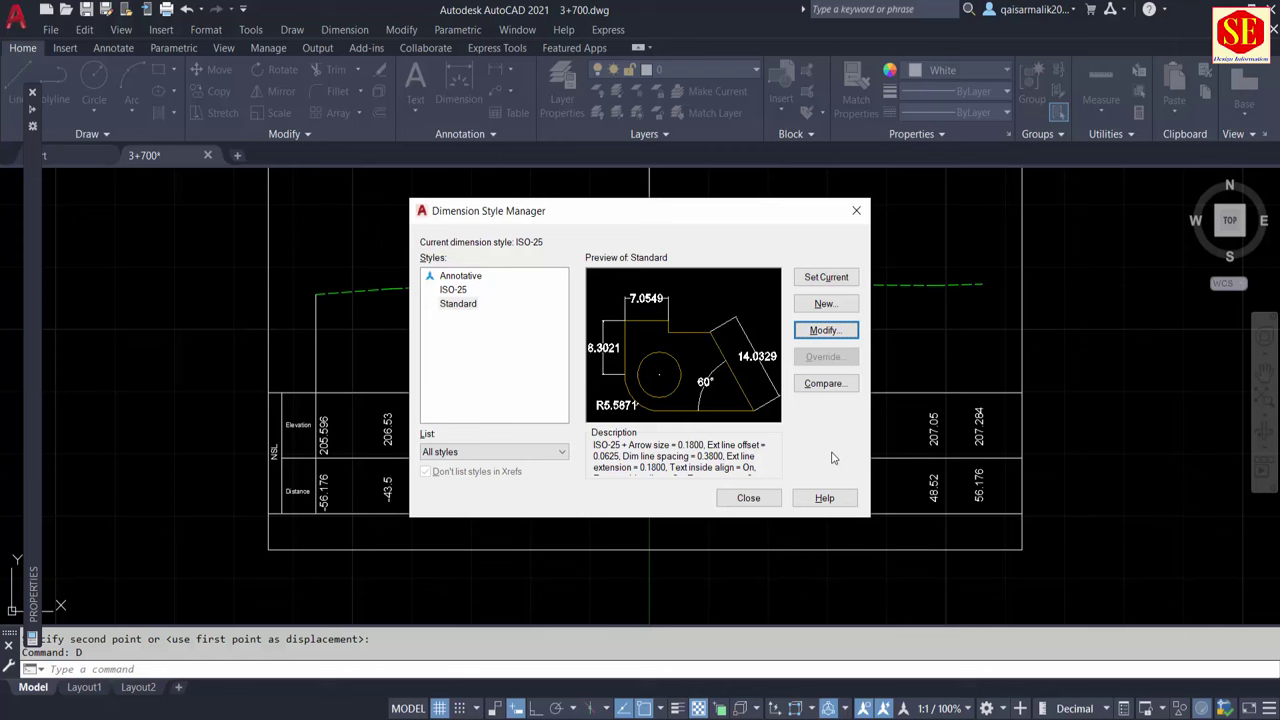
left_click(826, 277)
left_click(748, 497)
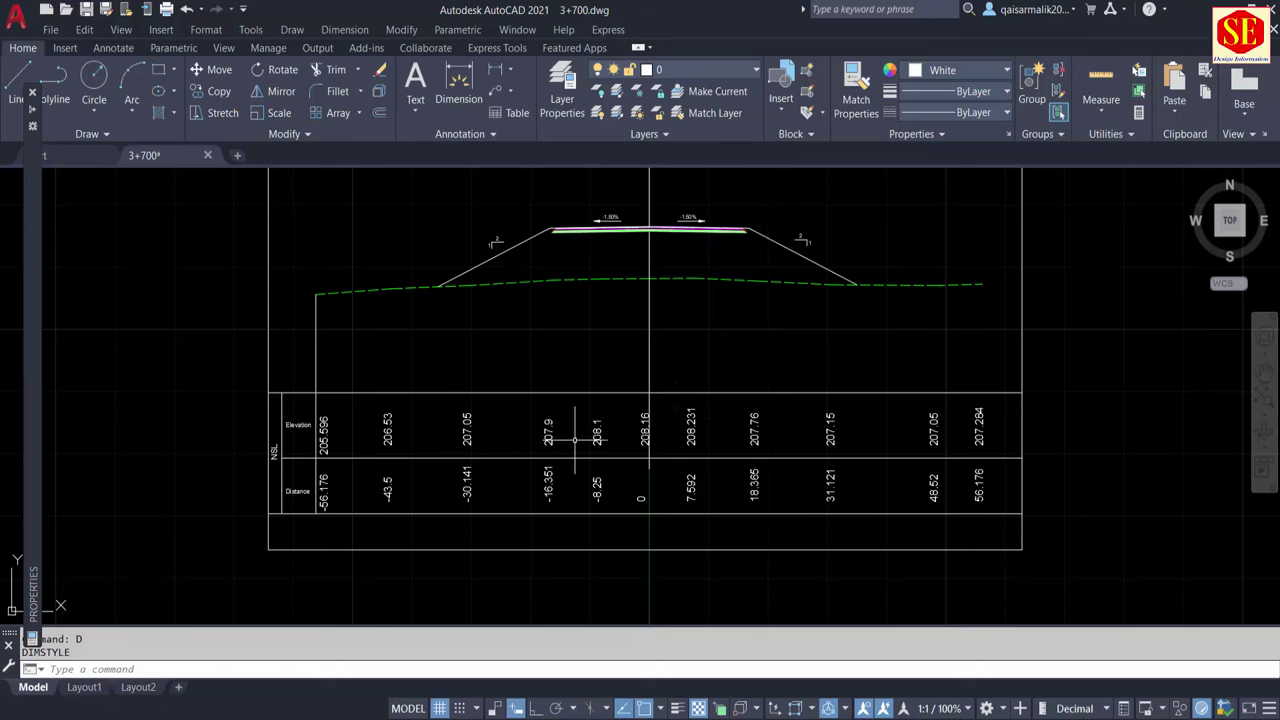
Run the point-marking routine on the dashed ground line, setting the X and Y basepoints
type("R")
key("Return")
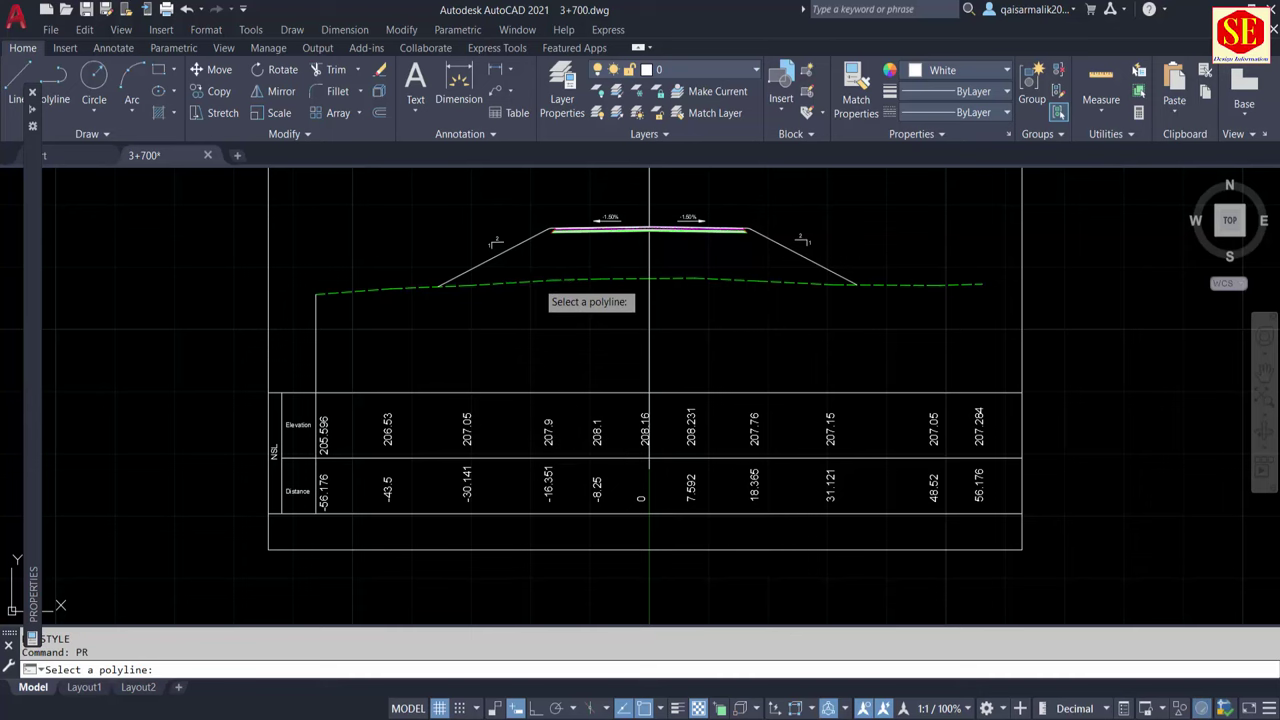
left_click(586, 284)
left_click(514, 503)
left_click(516, 452)
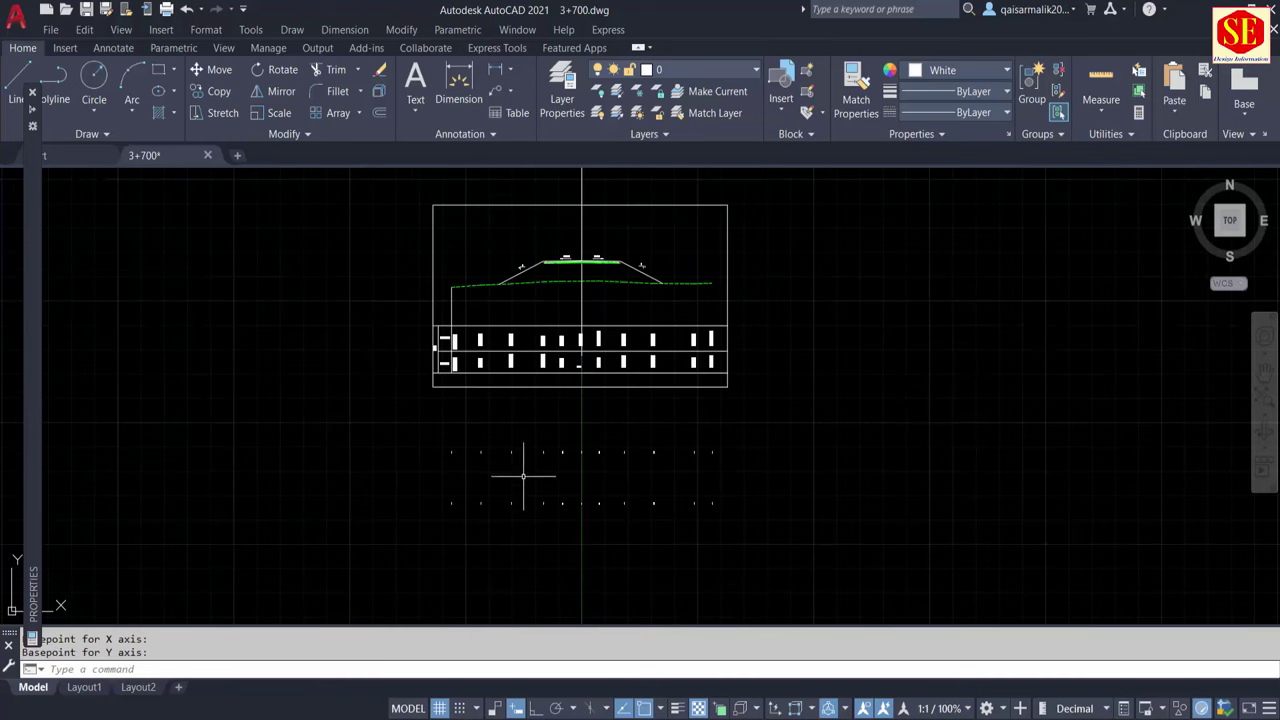
Erase the 22 tick marks generated along the ground line
scroll(528, 471, "up", 5)
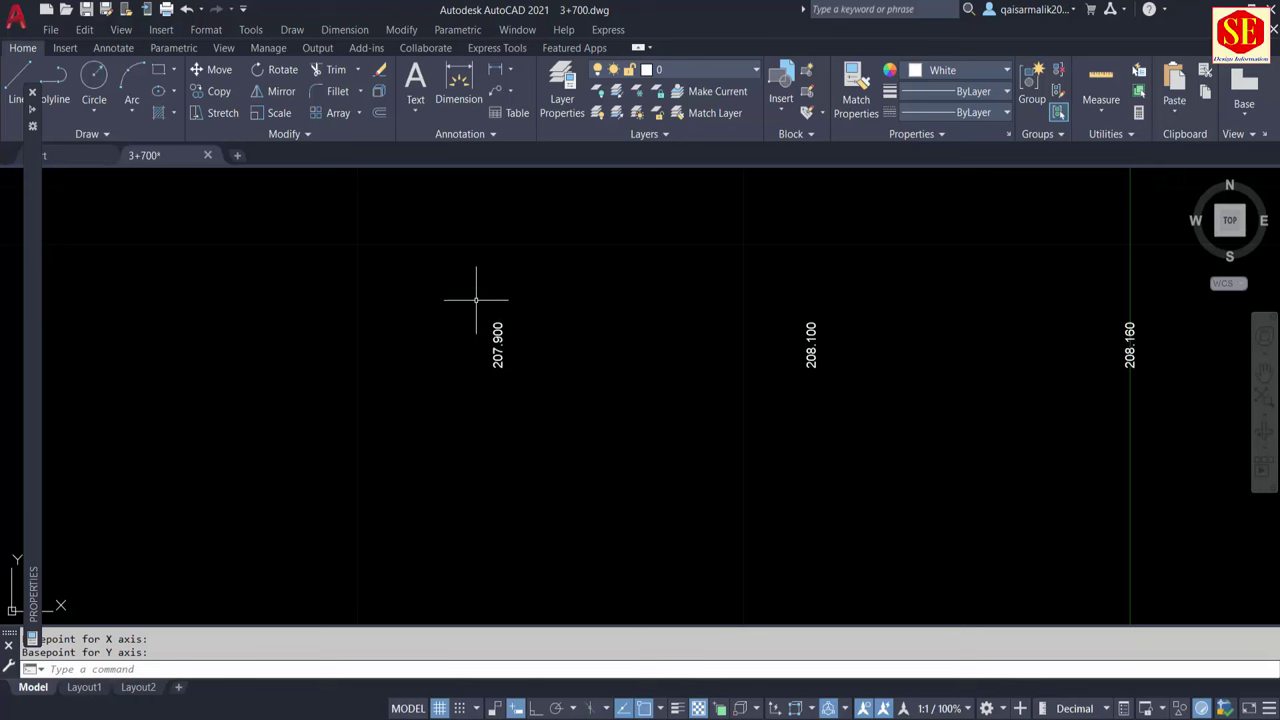
scroll(476, 299, "down", 3)
scroll(476, 296, "down", 2)
left_click(291, 276)
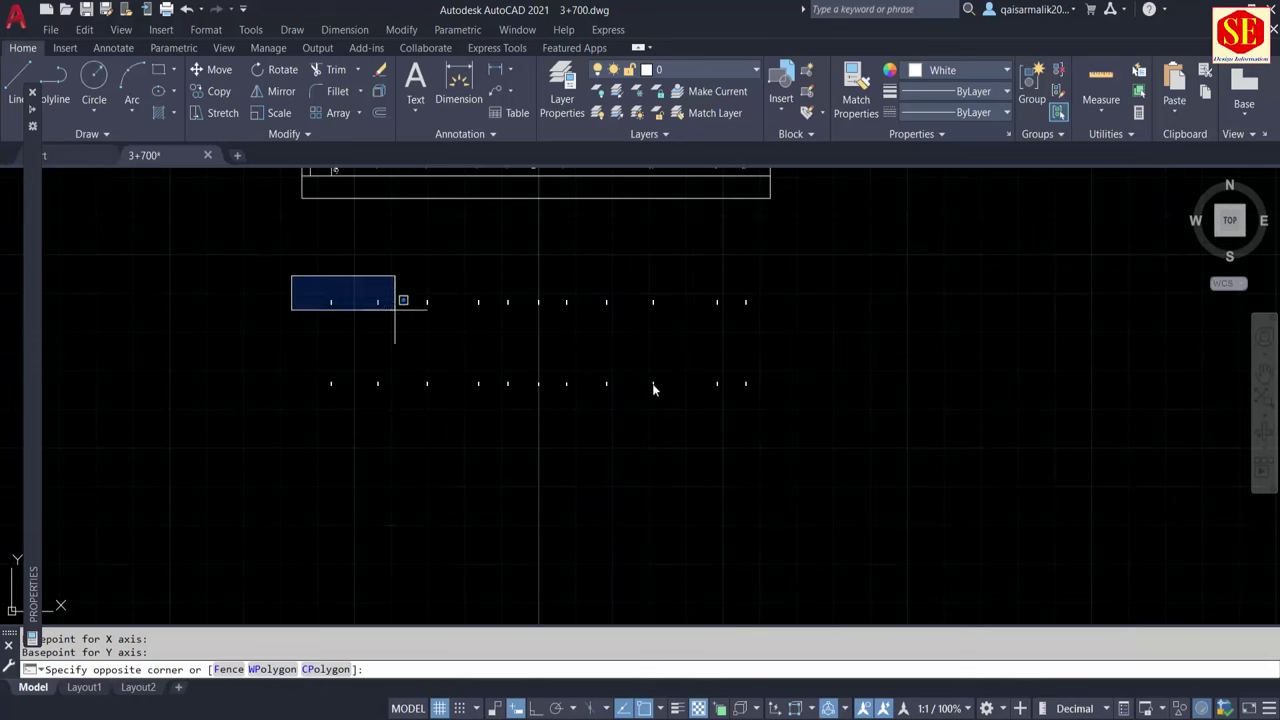
left_click(818, 447)
key("Return")
Label the road centre point as Ele=216.510 Dist=0.000 above the road
scroll(547, 313, "up", 2)
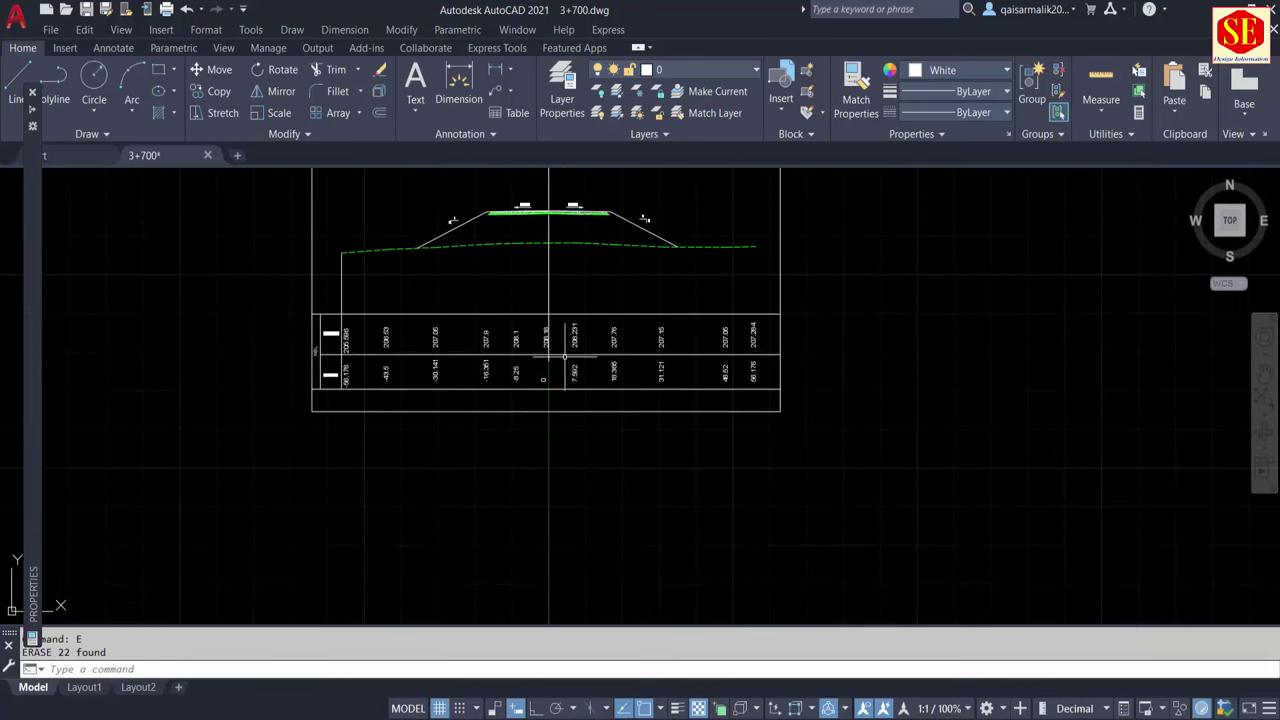
scroll(547, 313, "up", 2)
middle_click_drag(447, 397, 447, 581)
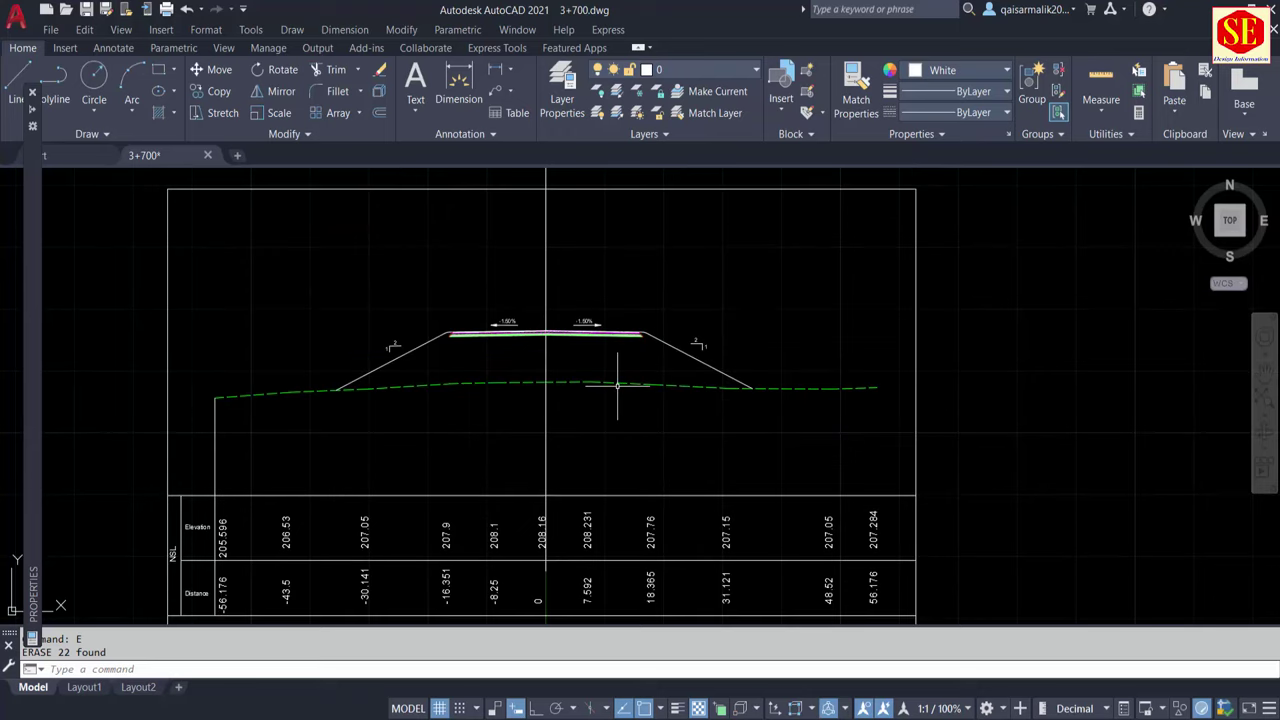
scroll(552, 345, "up", 2)
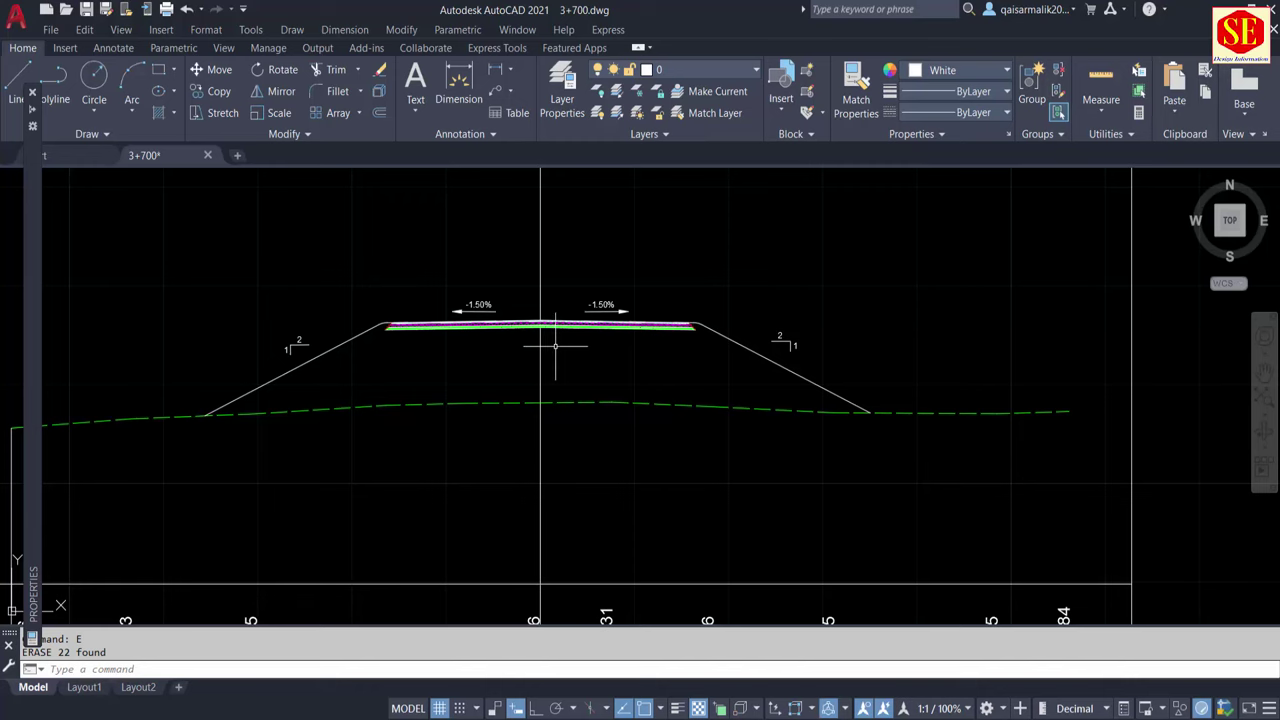
scroll(555, 345, "up", 2)
scroll(451, 357, "up", 2)
scroll(275, 468, "down", 1)
mouse_move(200, 357)
middle_mouse_down()
mouse_move(275, 468)
mouse_move(455, 328)
middle_mouse_up()
scroll(460, 330, "up", 4)
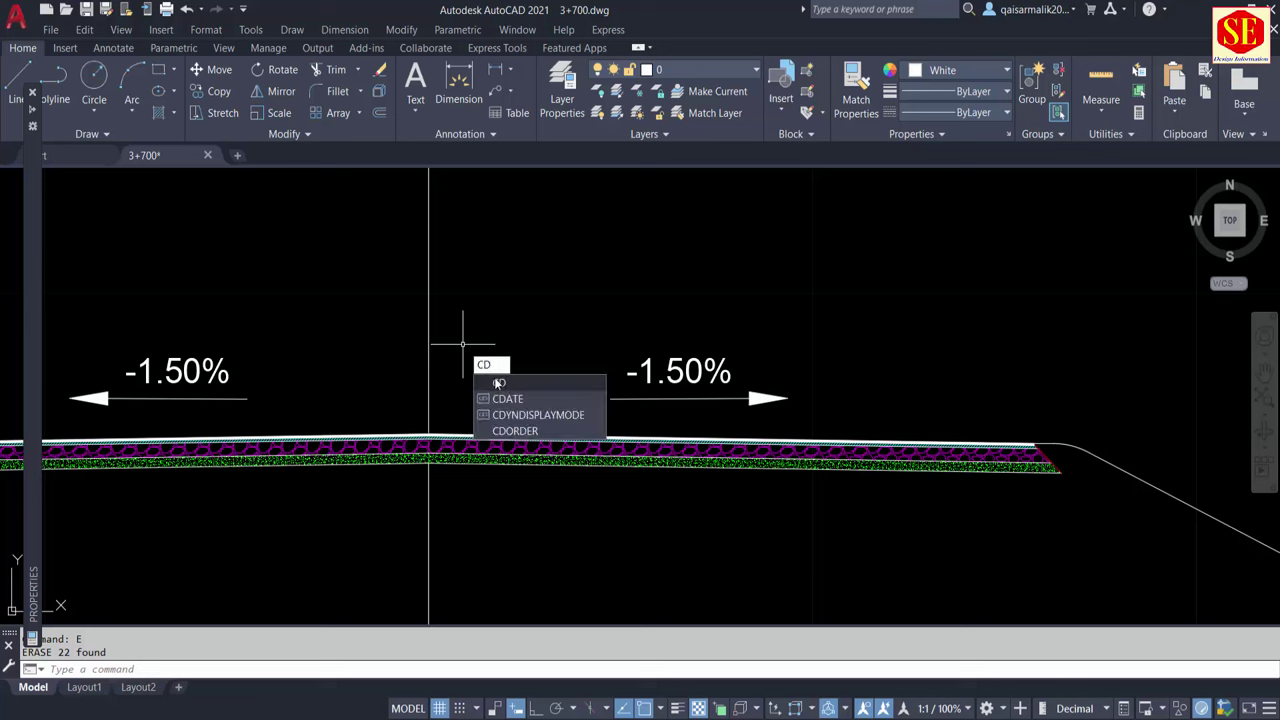
key("Return")
left_click(430, 434)
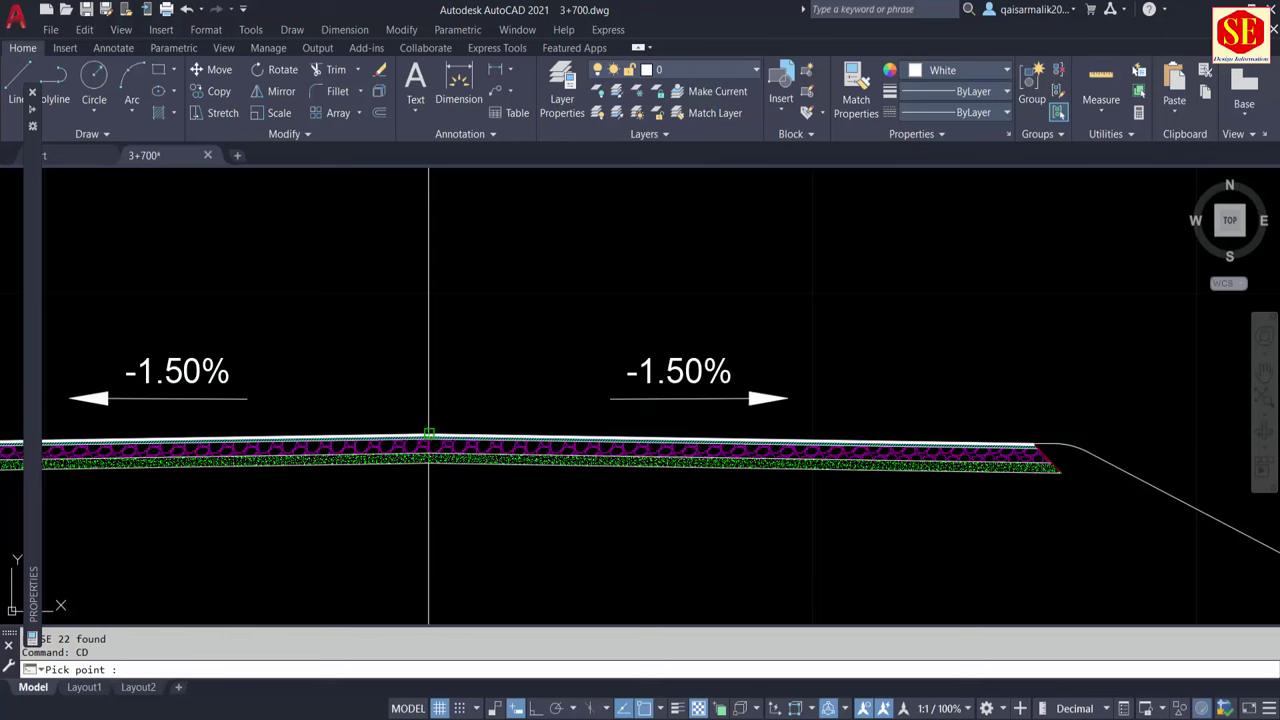
left_click(555, 237)
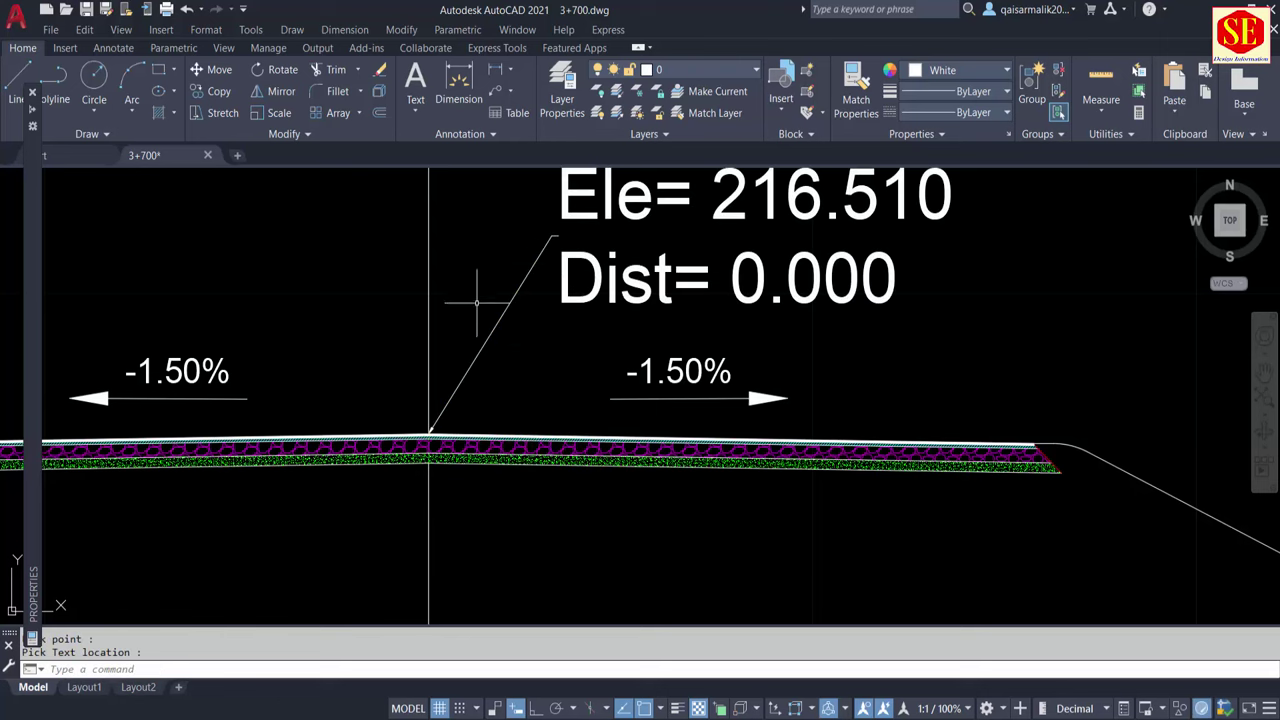
scroll(467, 309, "down", 2)
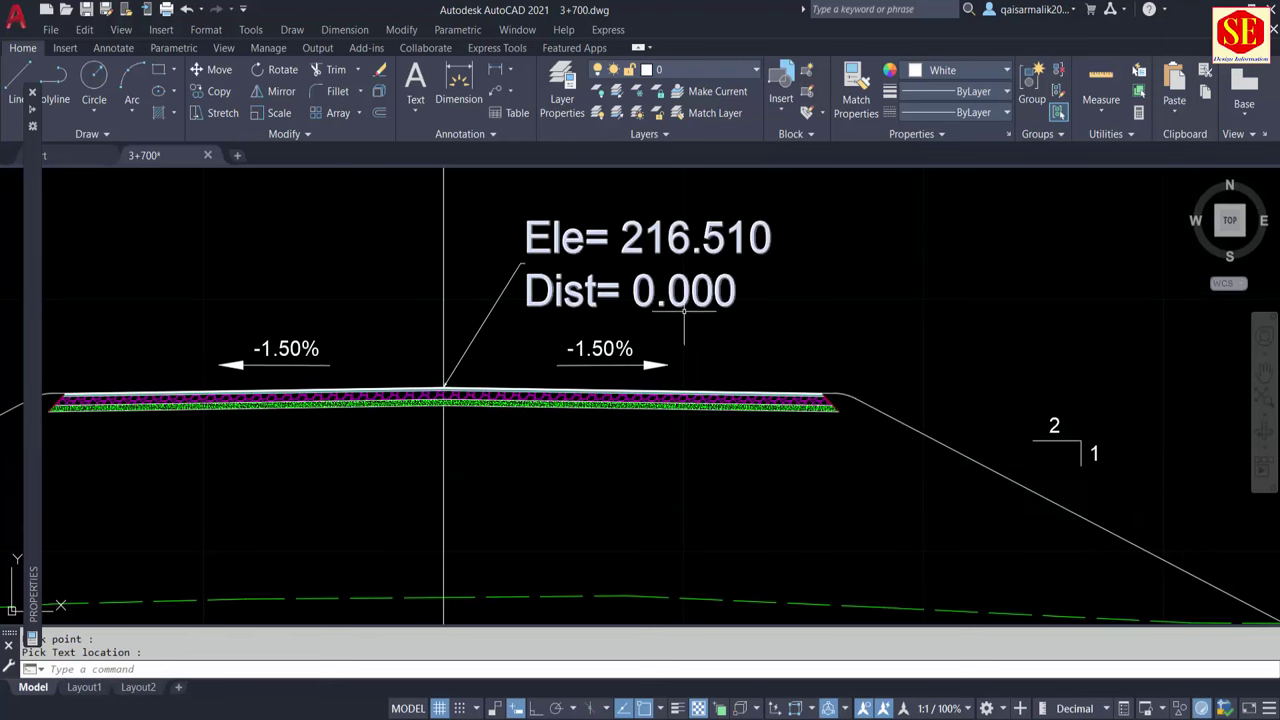
middle_click_drag(794, 313, 564, 357)
Label the right road edge and the right slope toe (Ele=207.127 Dist=35.043)
key("Return")
scroll(612, 437, "up", 3)
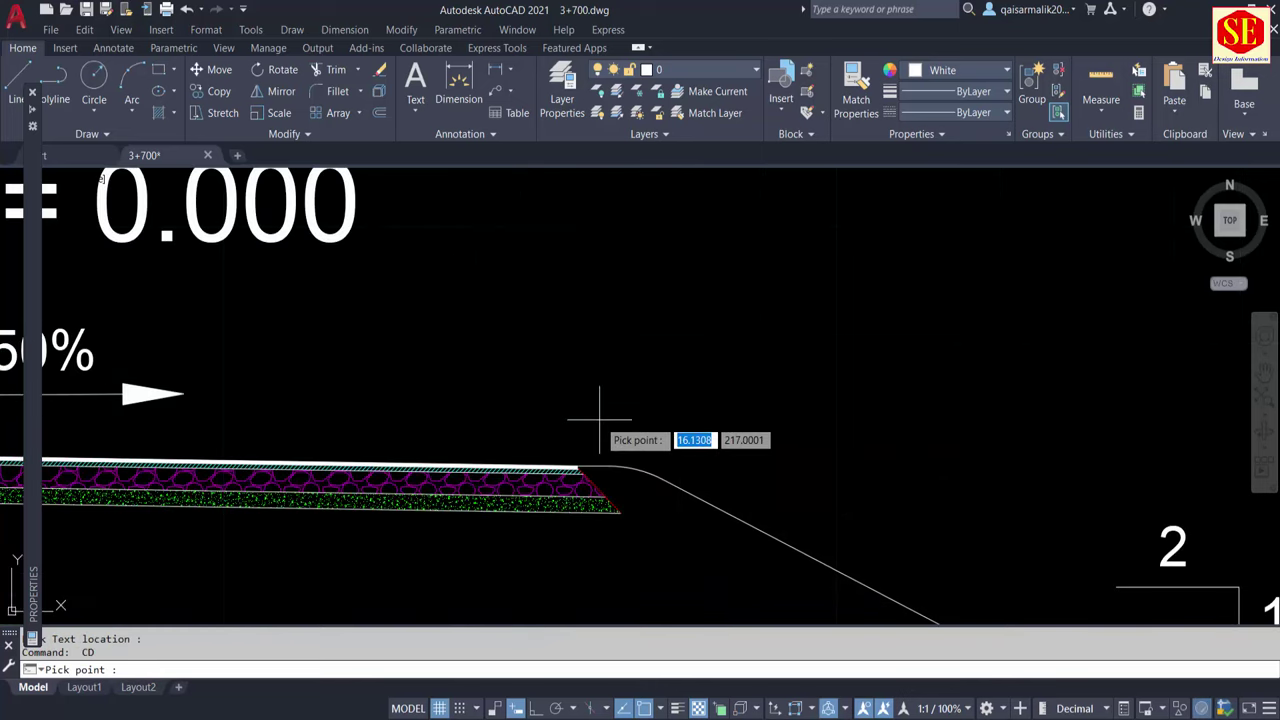
left_click(579, 464)
scroll(622, 254, "down", 2)
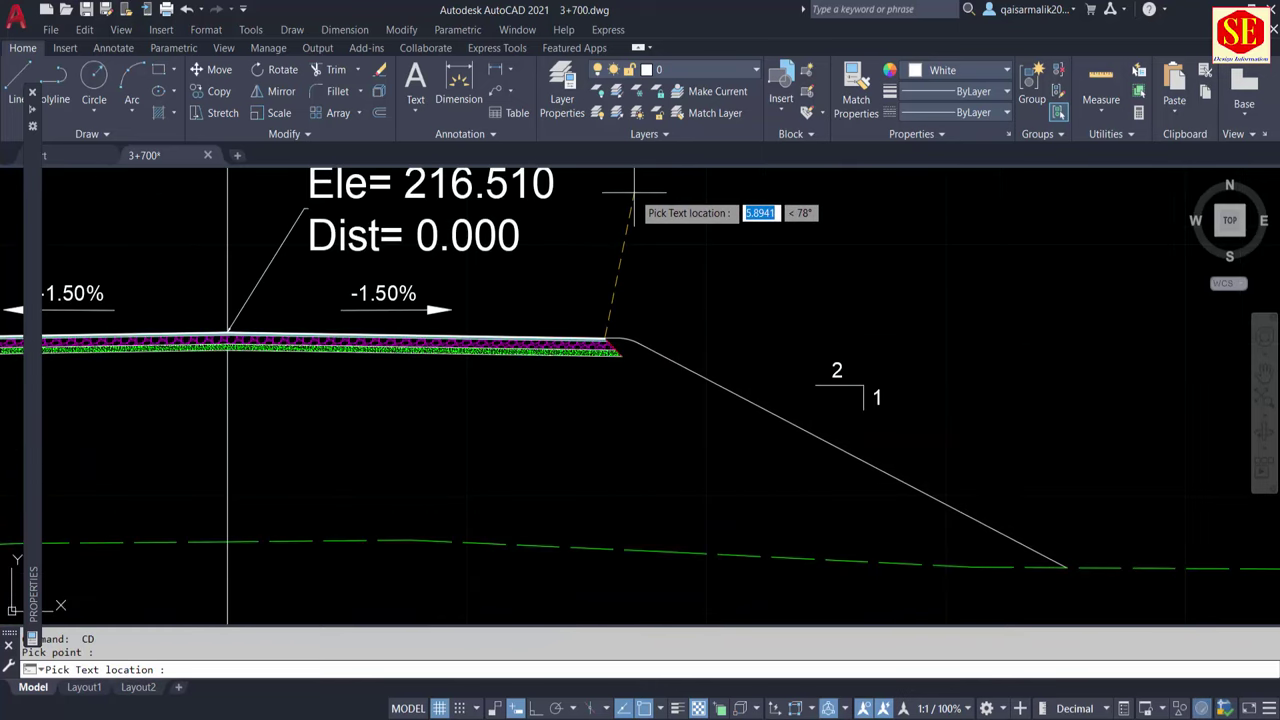
left_click(629, 190)
scroll(654, 266, "up", 1)
middle_click_drag(654, 266, 457, 375)
key("Return")
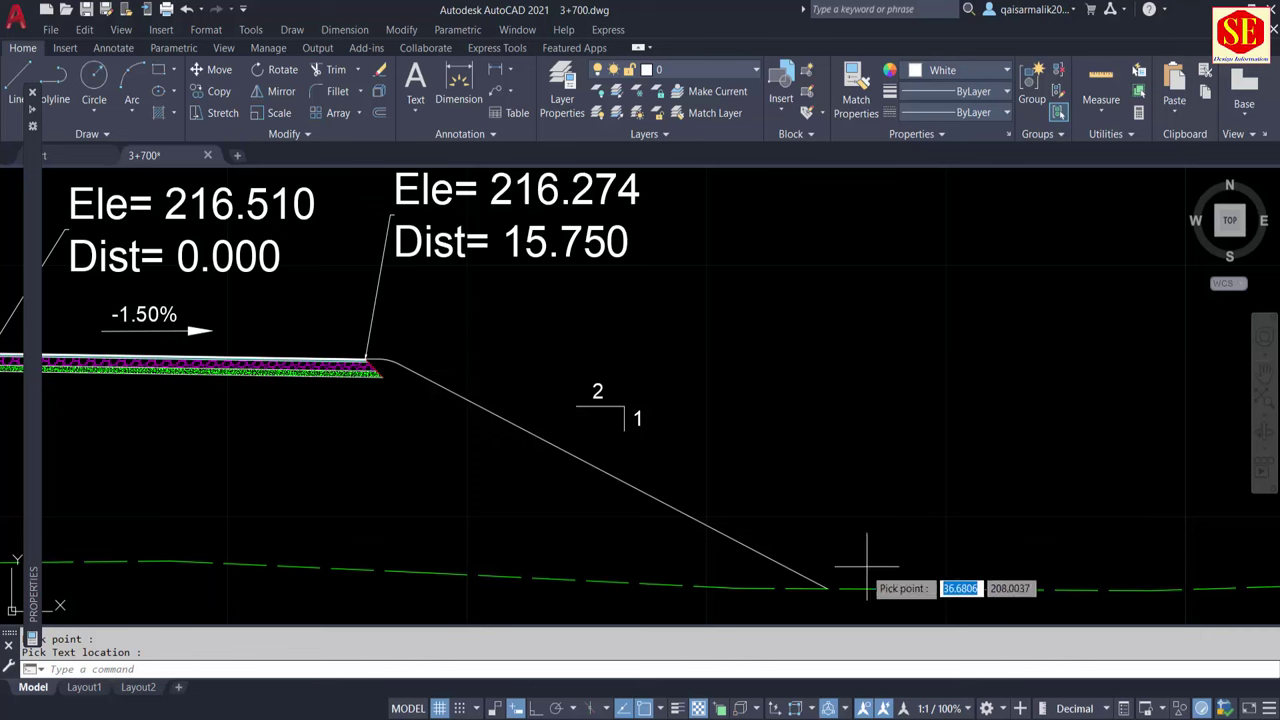
left_click(829, 588)
left_click(895, 372)
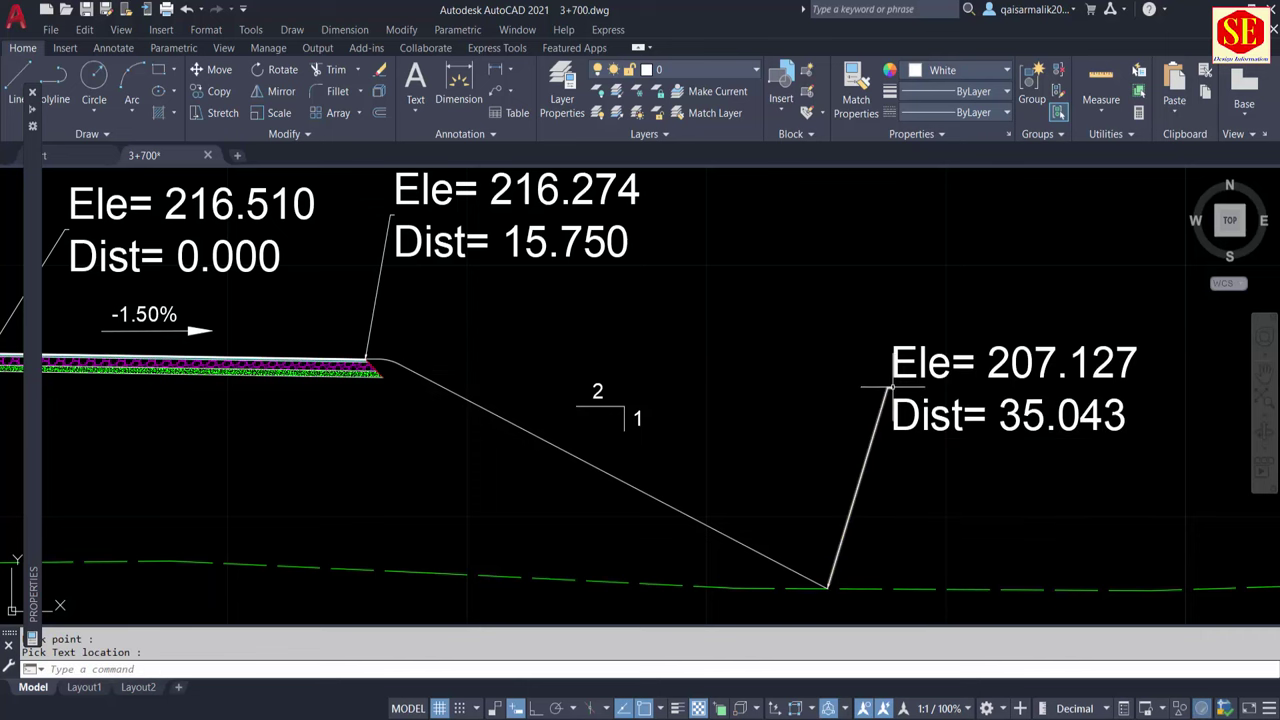
scroll(891, 385, "down", 3)
scroll(403, 386, "up", 4)
Label the left road edge (Dist -15.750) and the left slope toe (Dist -35.625)
key("Return")
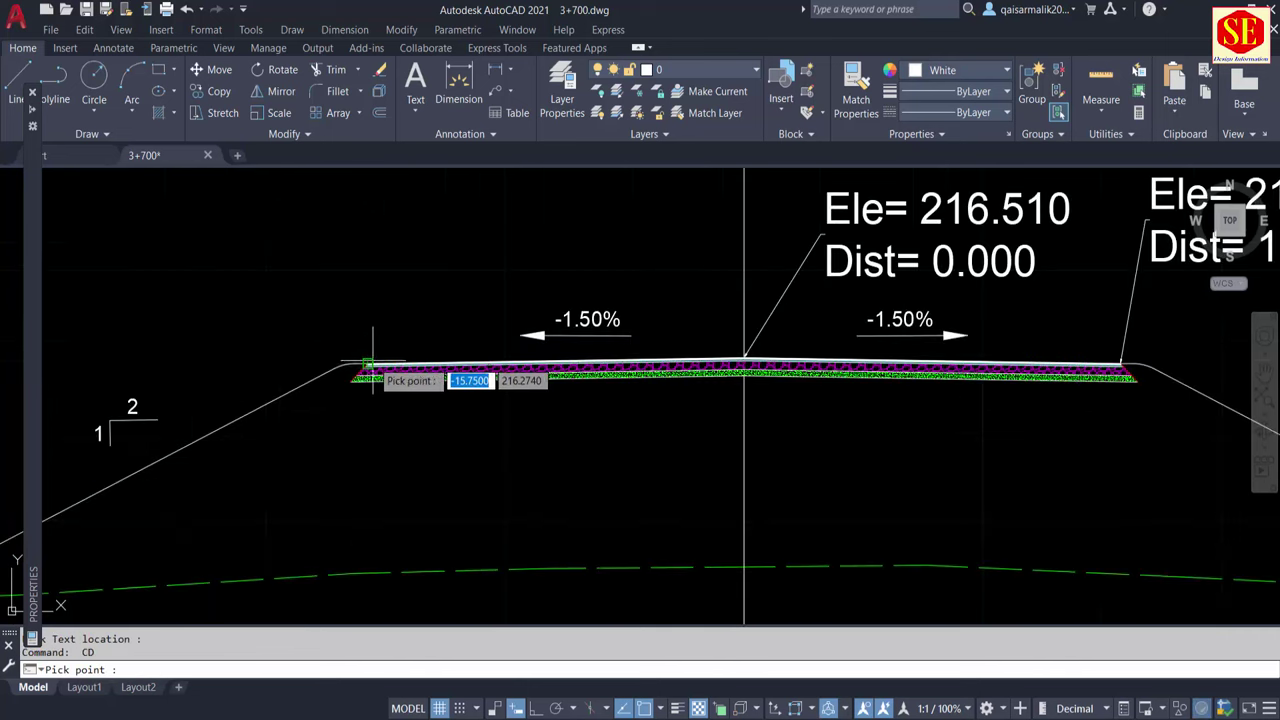
left_click(362, 366)
scroll(362, 360, "down", 2)
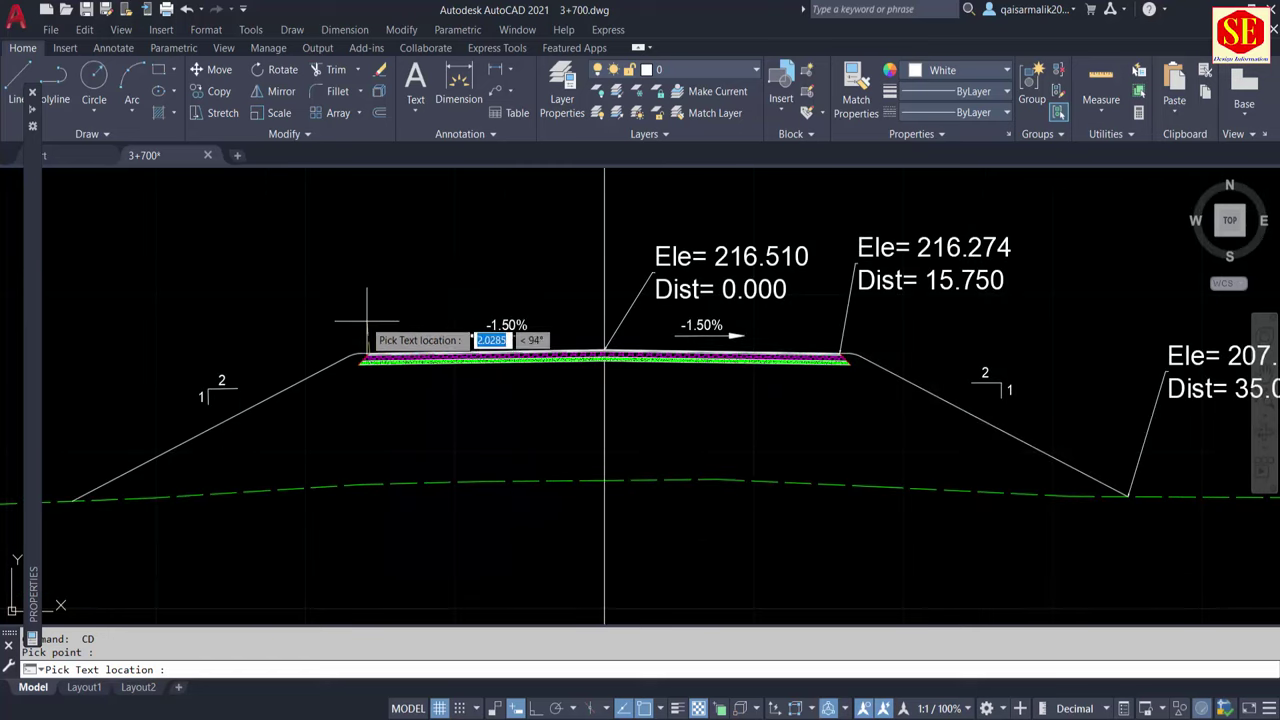
left_click(340, 266)
key("Return")
left_click(68, 500)
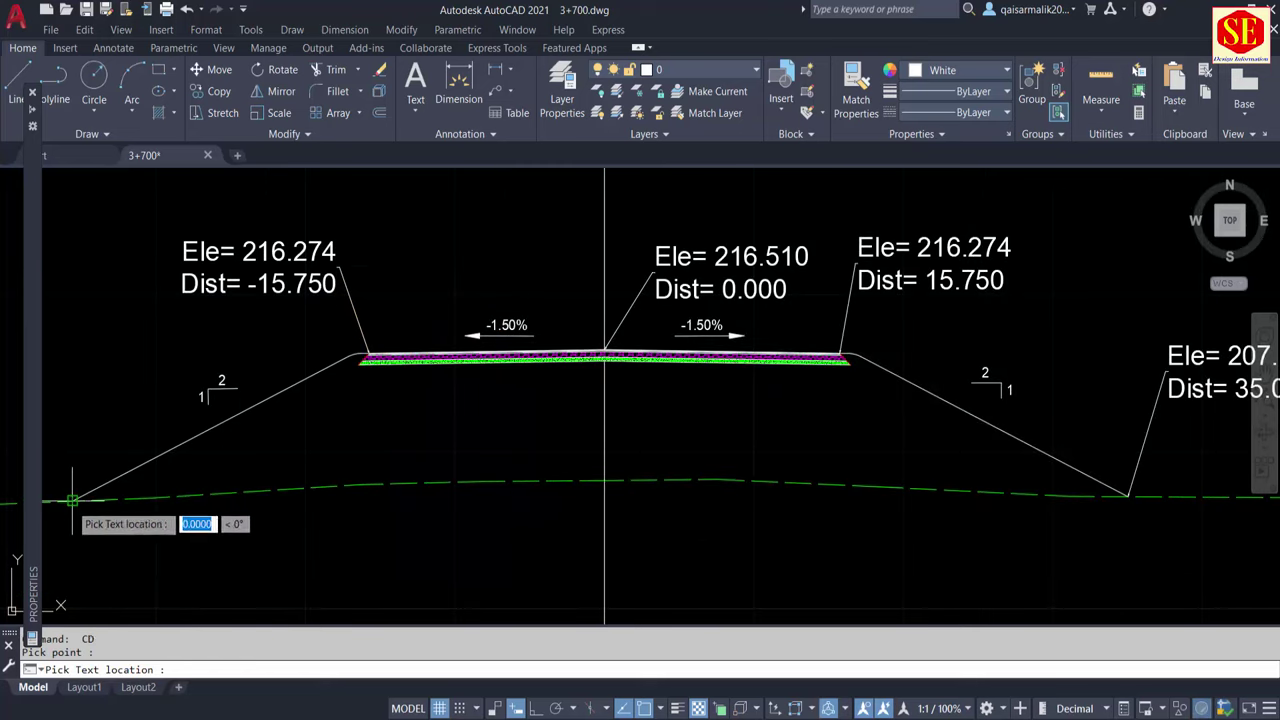
scroll(453, 423, "down", 2)
left_click(453, 423)
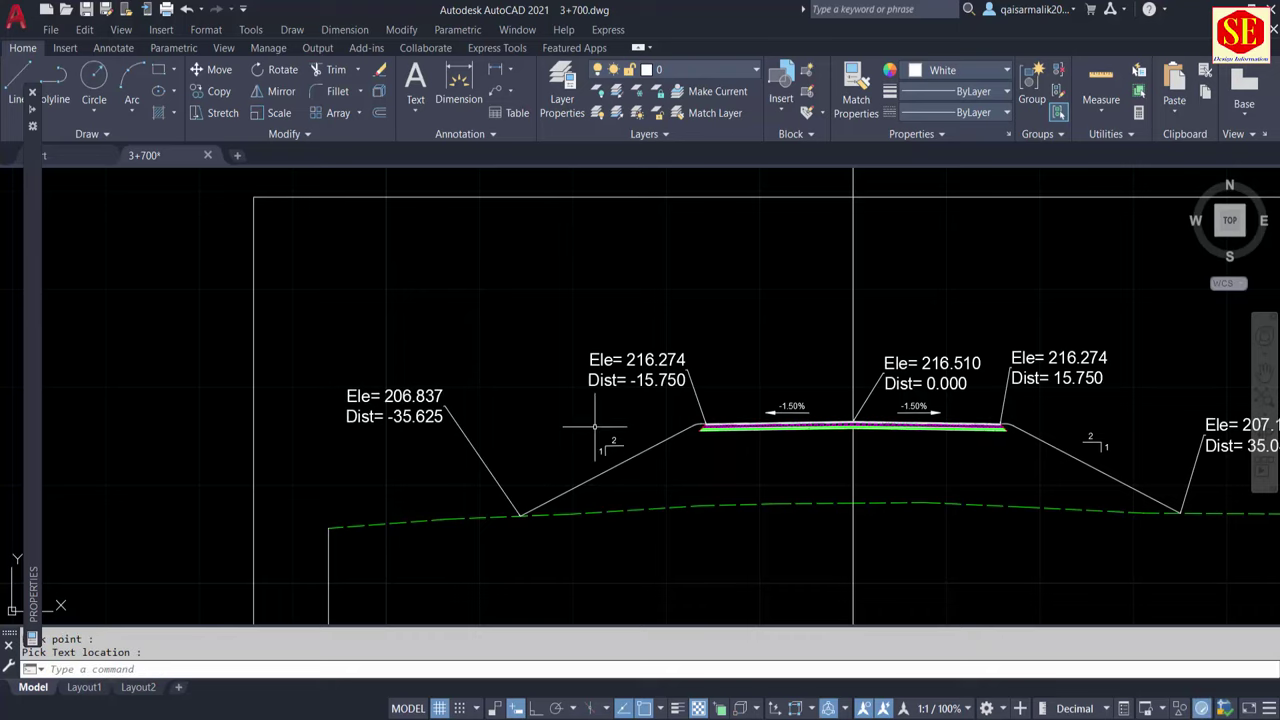
middle_click_drag(594, 423, 366, 412)
left_click(762, 346)
Select all five elevation/distance labels, from the centre label out to both toes
left_click(886, 323)
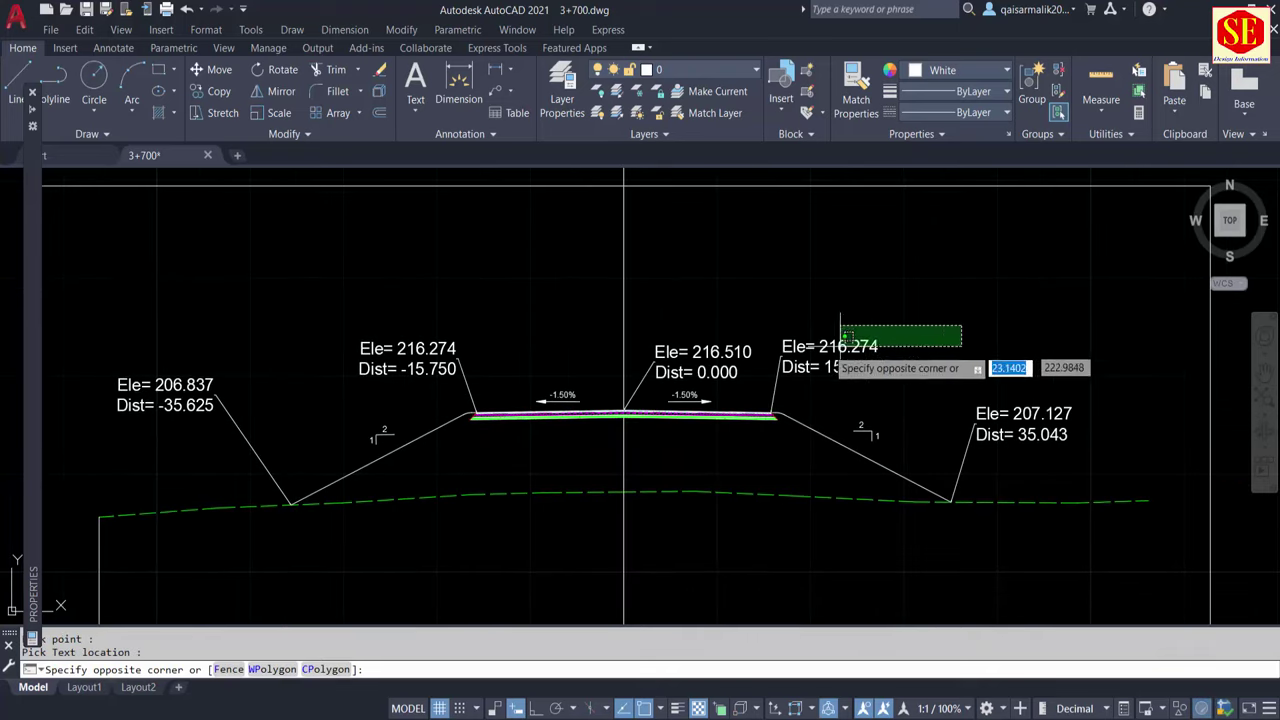
left_click(655, 410)
left_click(1132, 404)
left_click(959, 424)
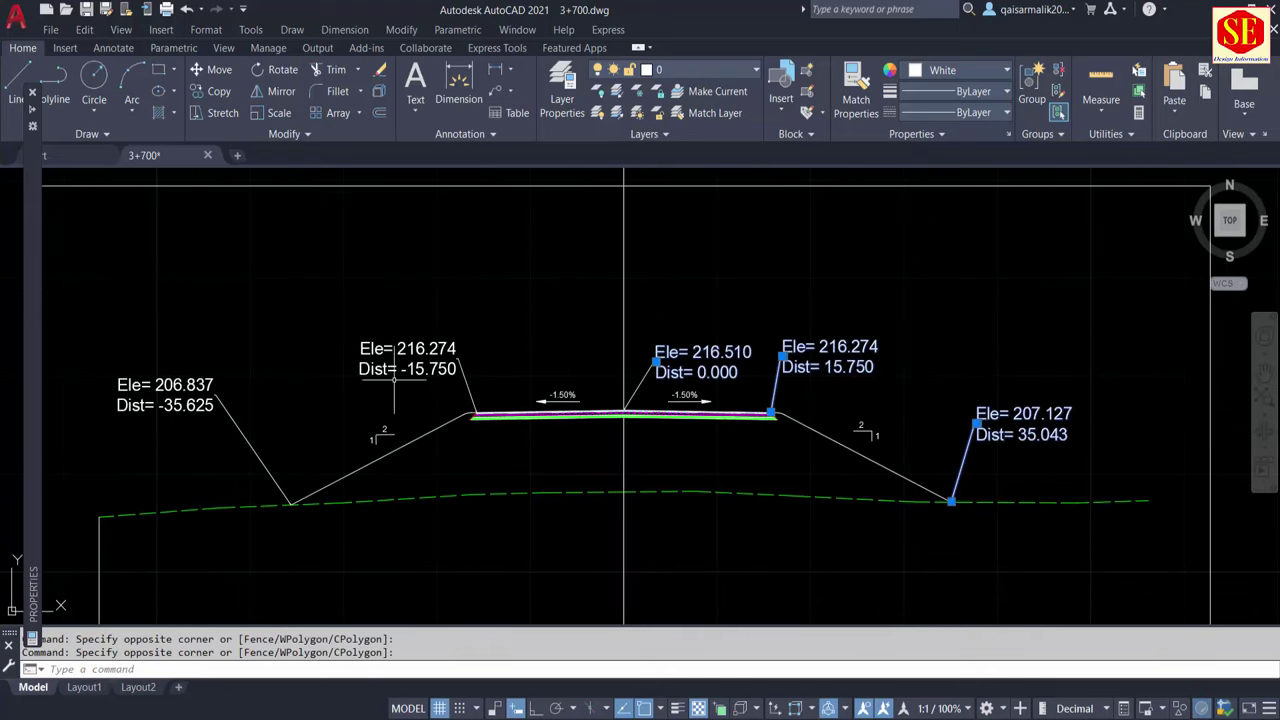
left_click(440, 333)
left_click(391, 372)
left_click(201, 359)
left_click(158, 405)
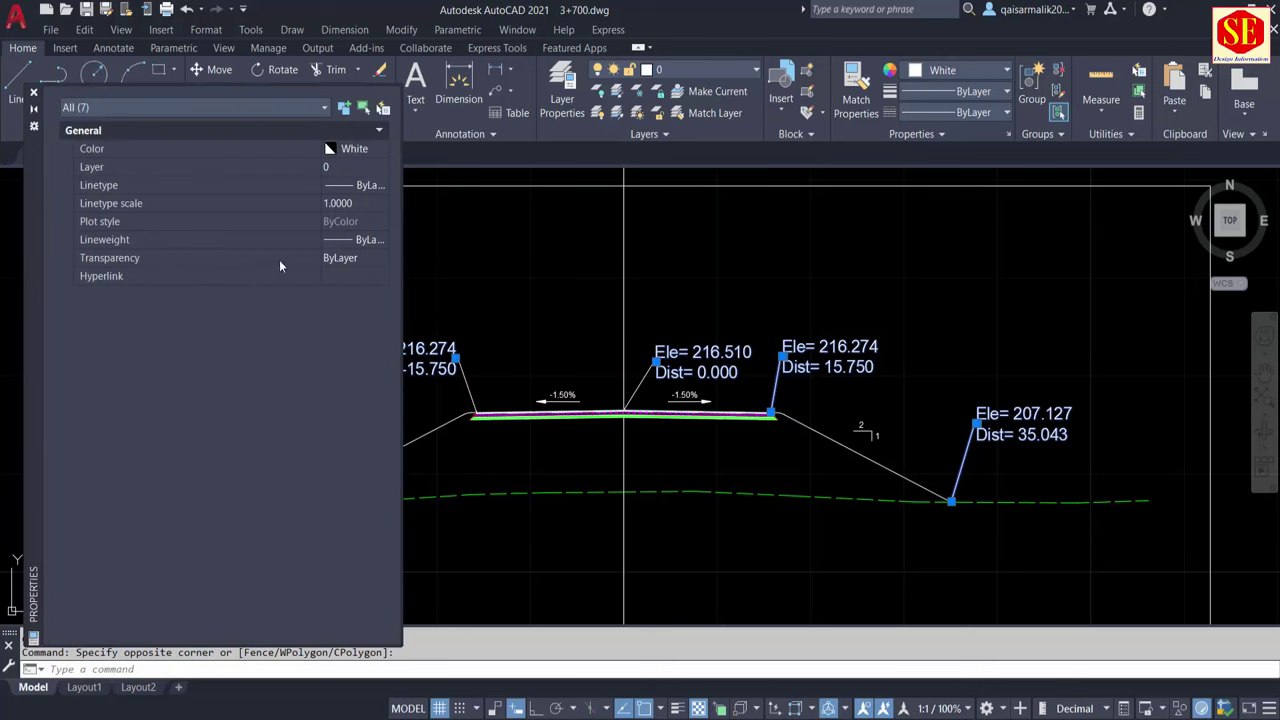
Filter the selection to the five MText labels and set their text height to 0.75
left_click(130, 105)
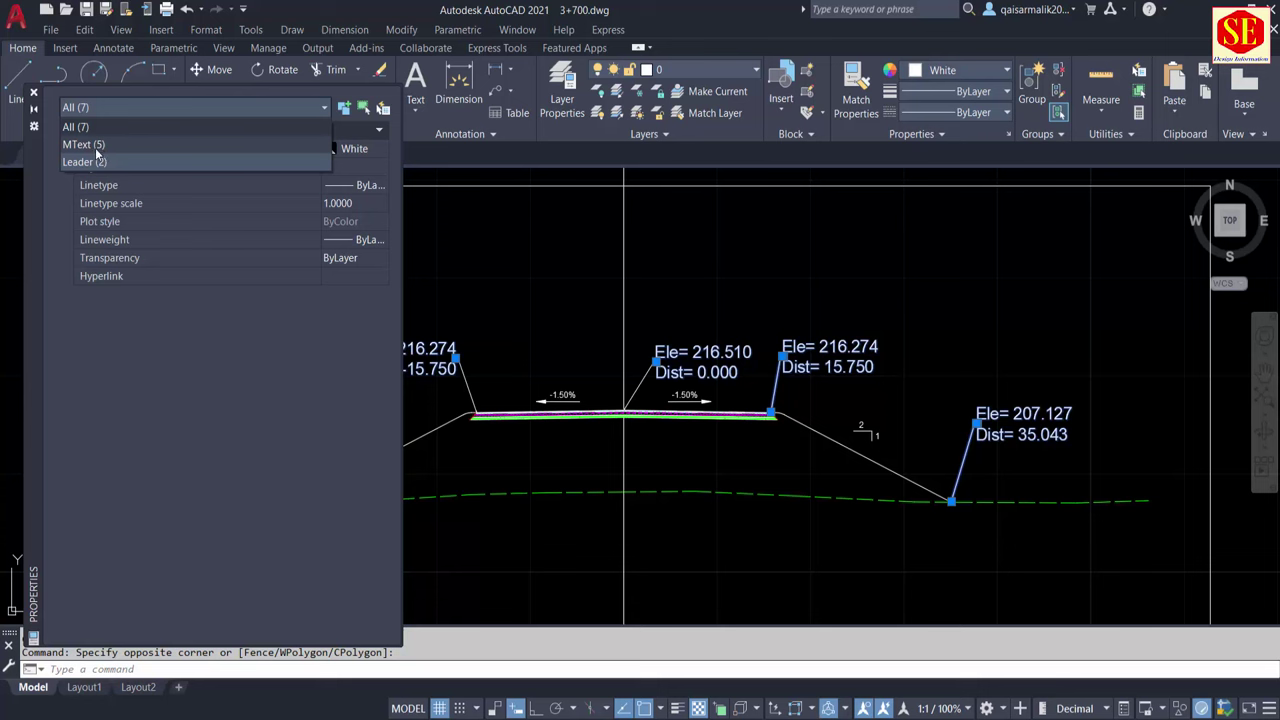
left_click(94, 147)
left_click(362, 455)
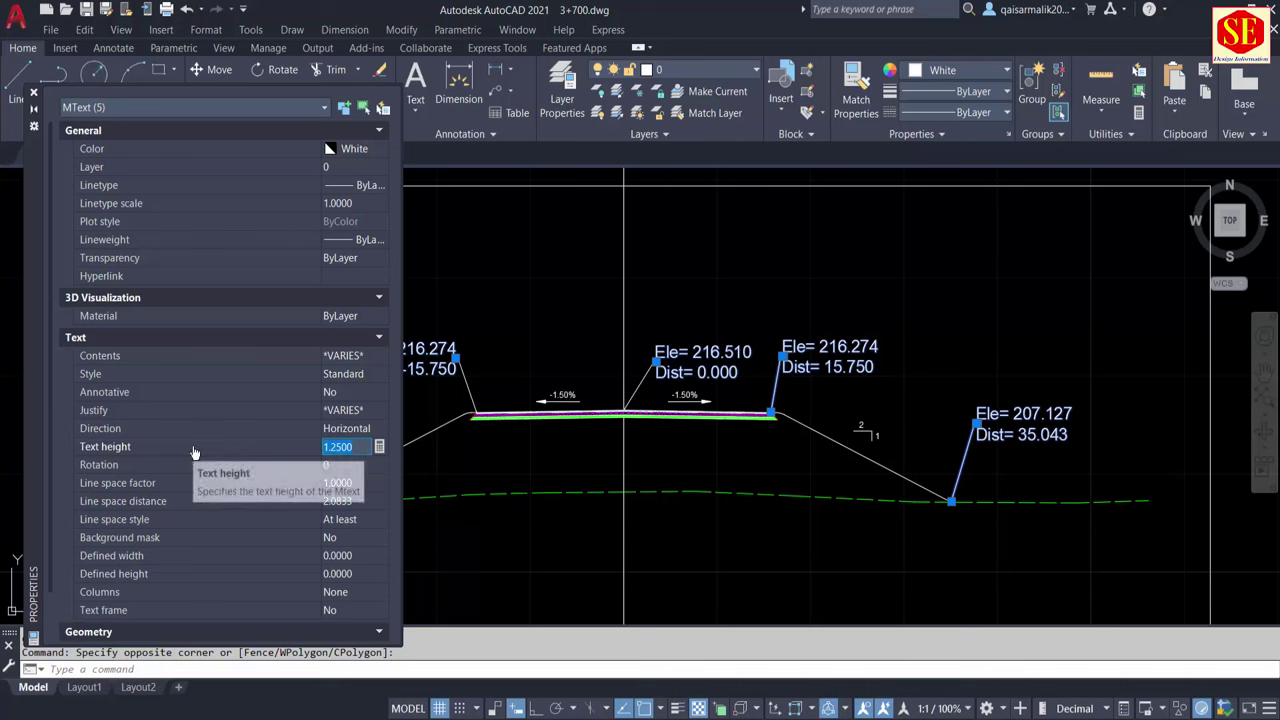
type("0.75")
key("Return")
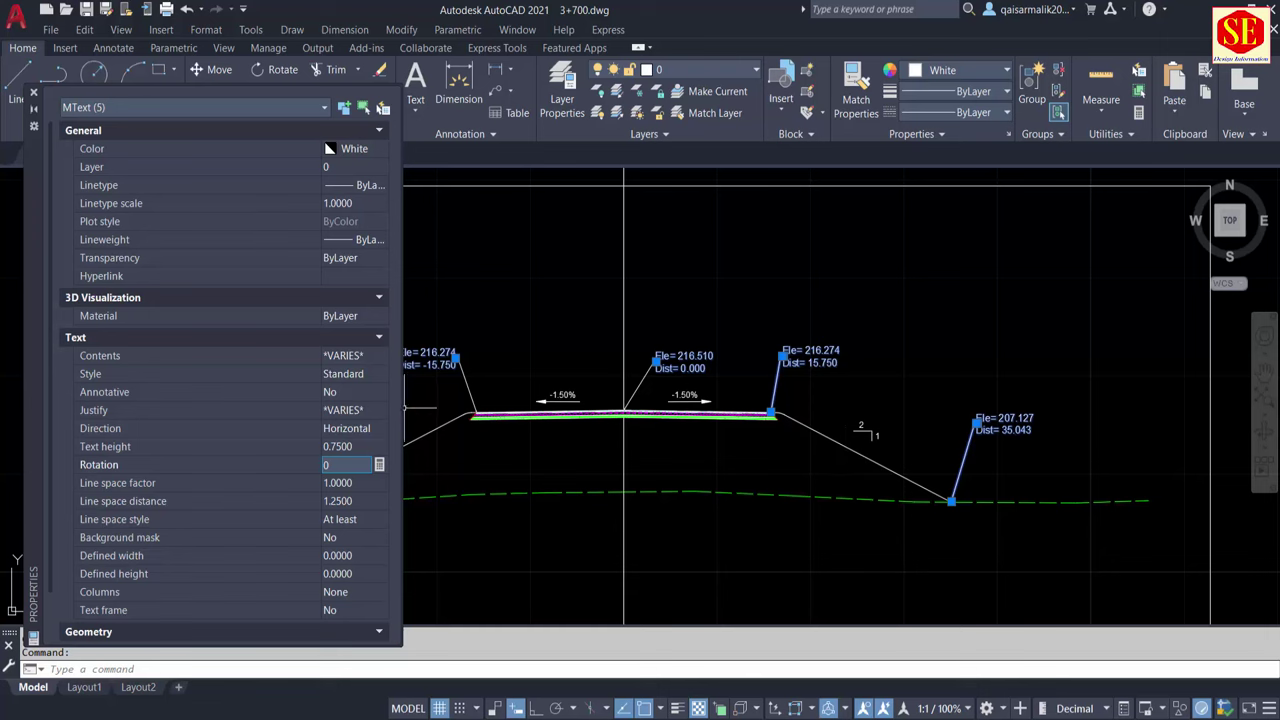
key("Escape")
scroll(790, 420, "up", 2)
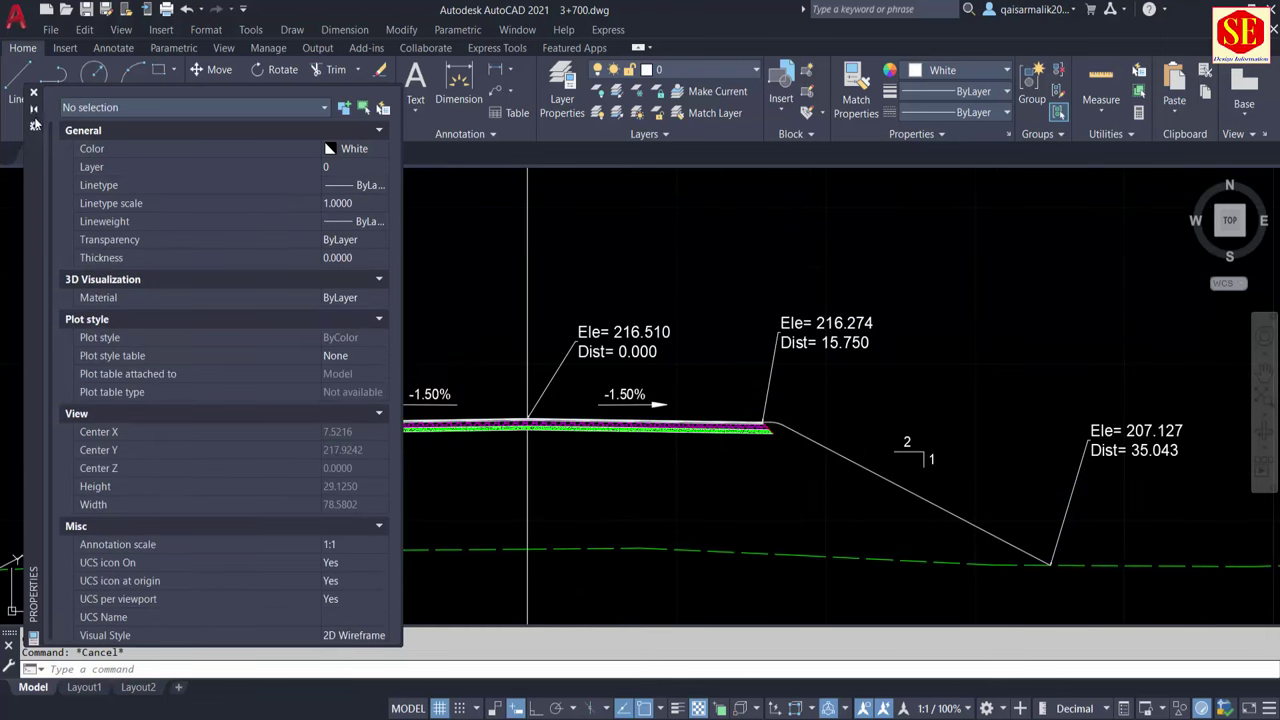
scroll(905, 400, "down", 2)
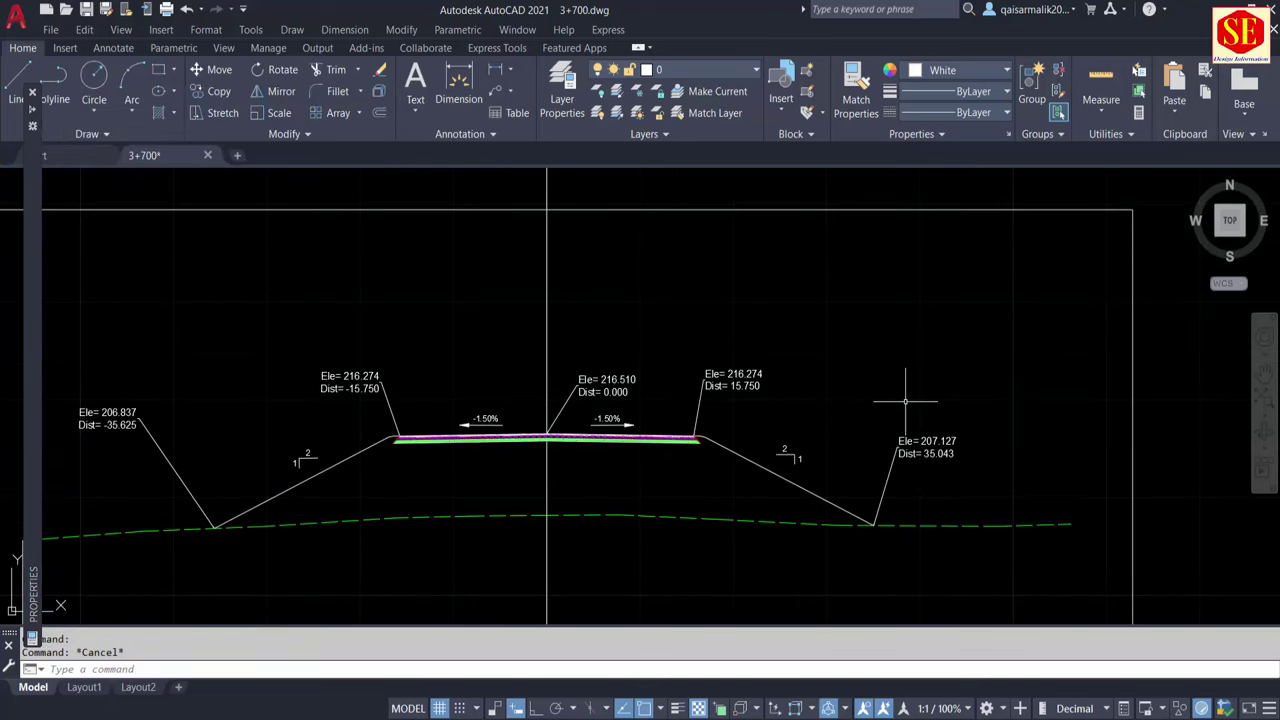
Label the right edge, crown and left edge: Ele=215.538 (±16.486) and Ele=215.785 Dist=-0.011
scroll(616, 432, "up", 4)
scroll(615, 325, "down", 2)
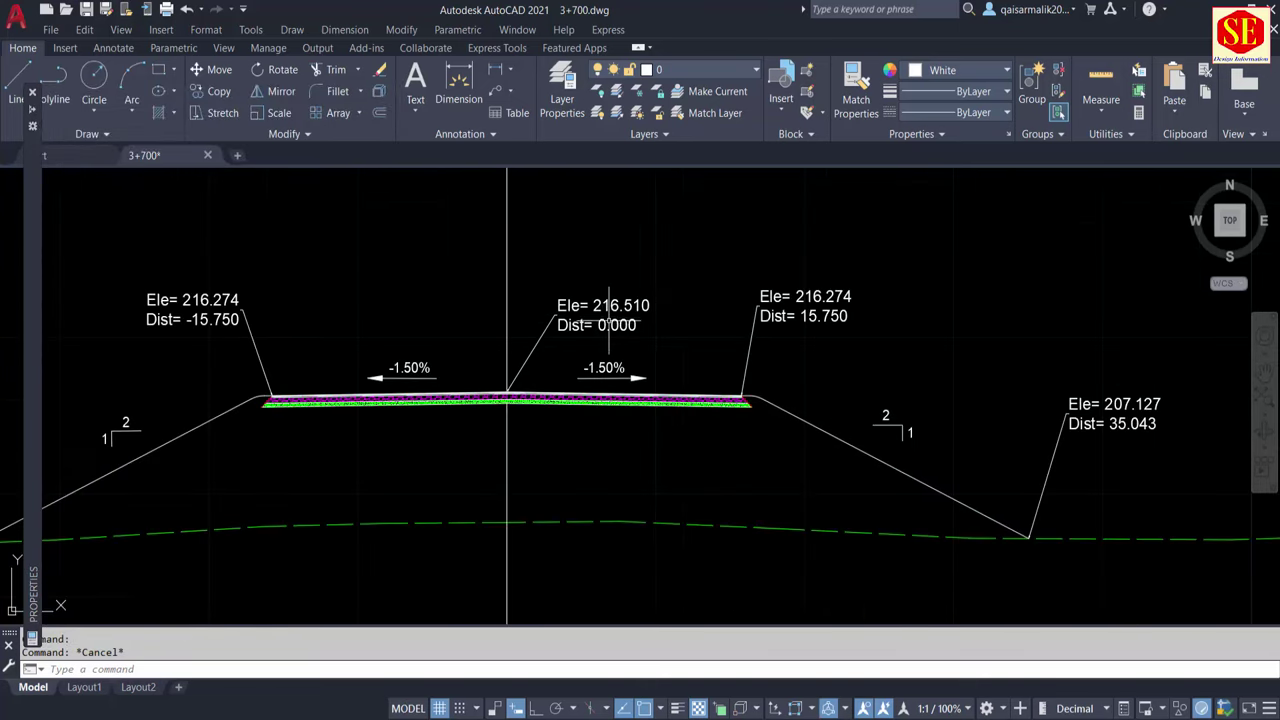
scroll(479, 271, "down", 2)
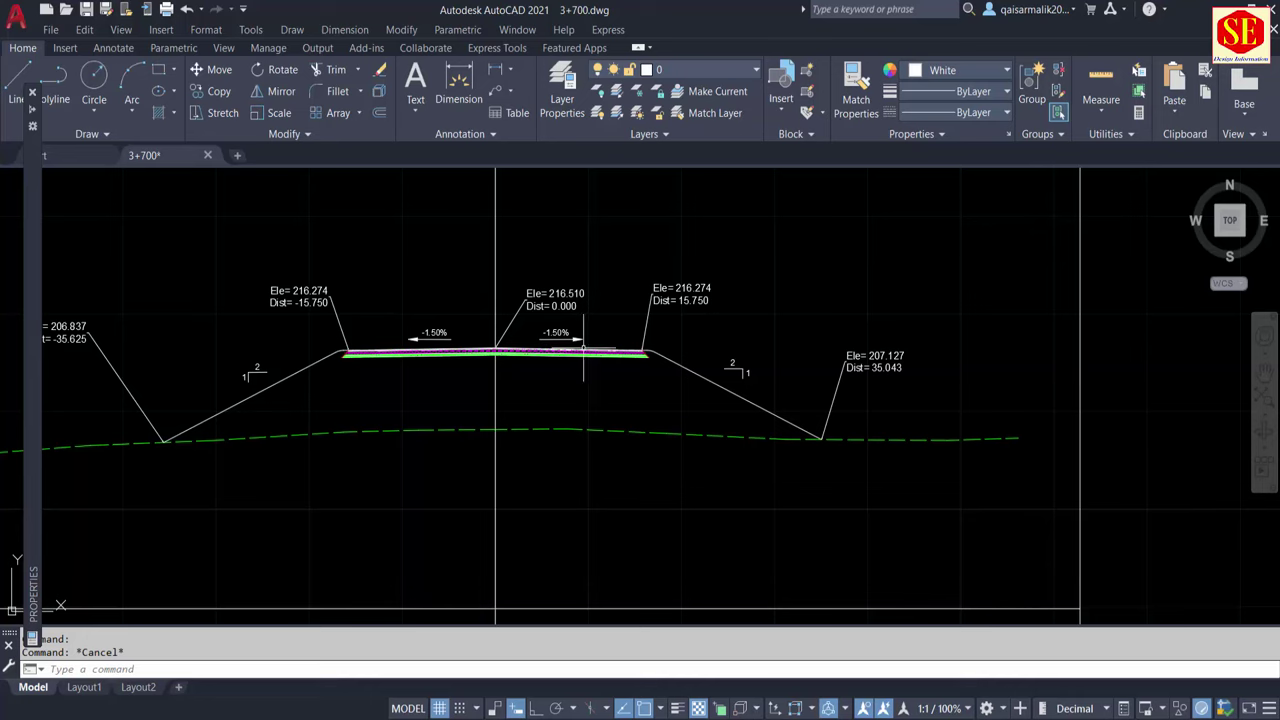
scroll(642, 362, "up", 5)
type("d")
key("Return")
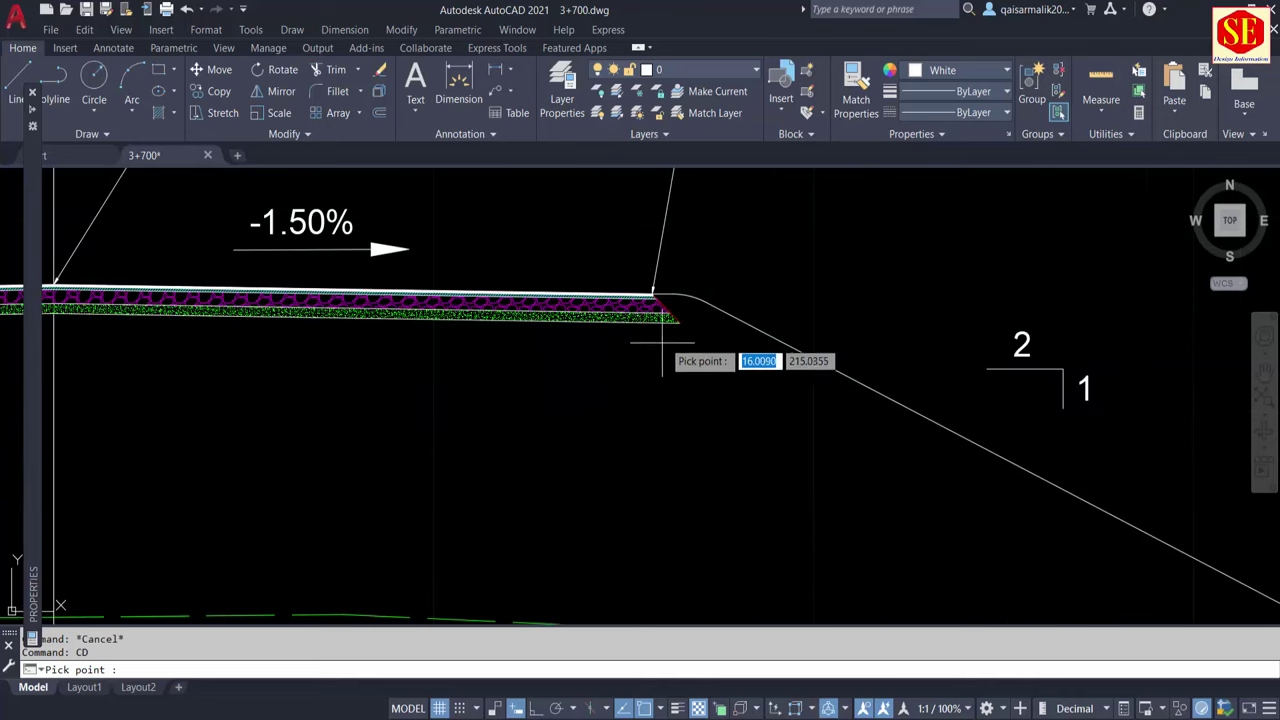
left_click(678, 321)
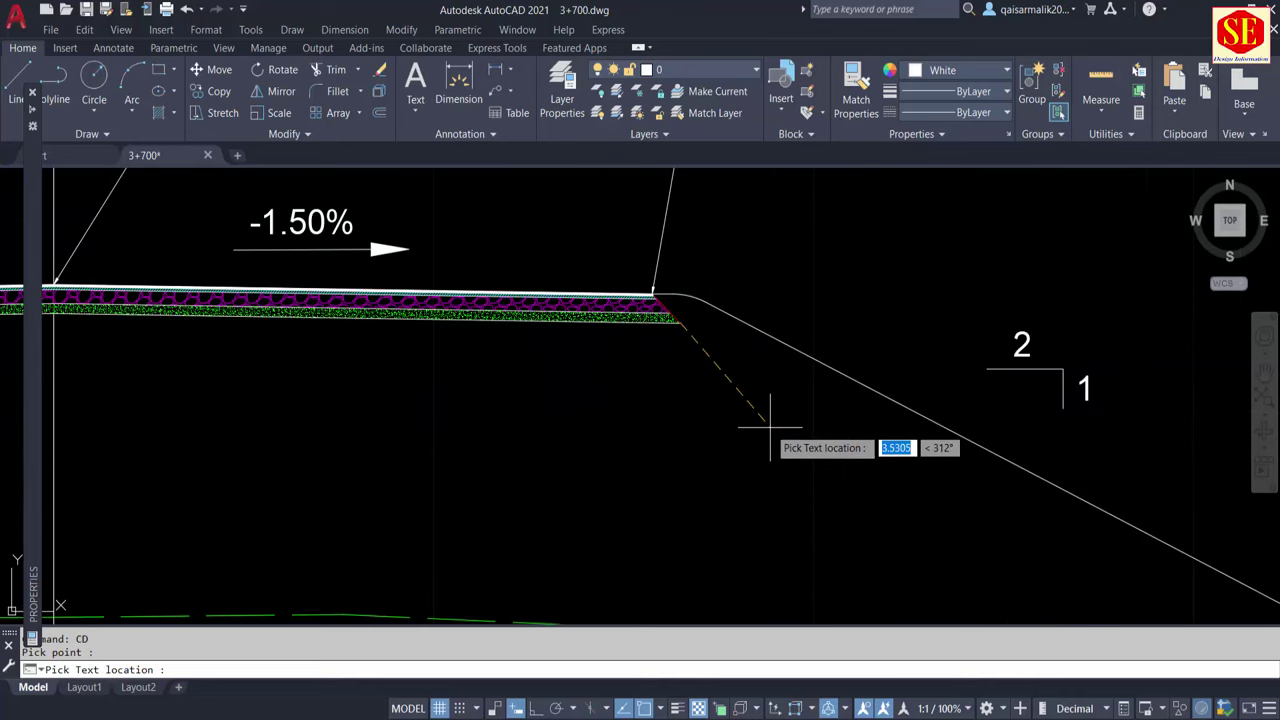
left_click(688, 455)
middle_click_drag(190, 442, 757, 357)
left_click(640, 248)
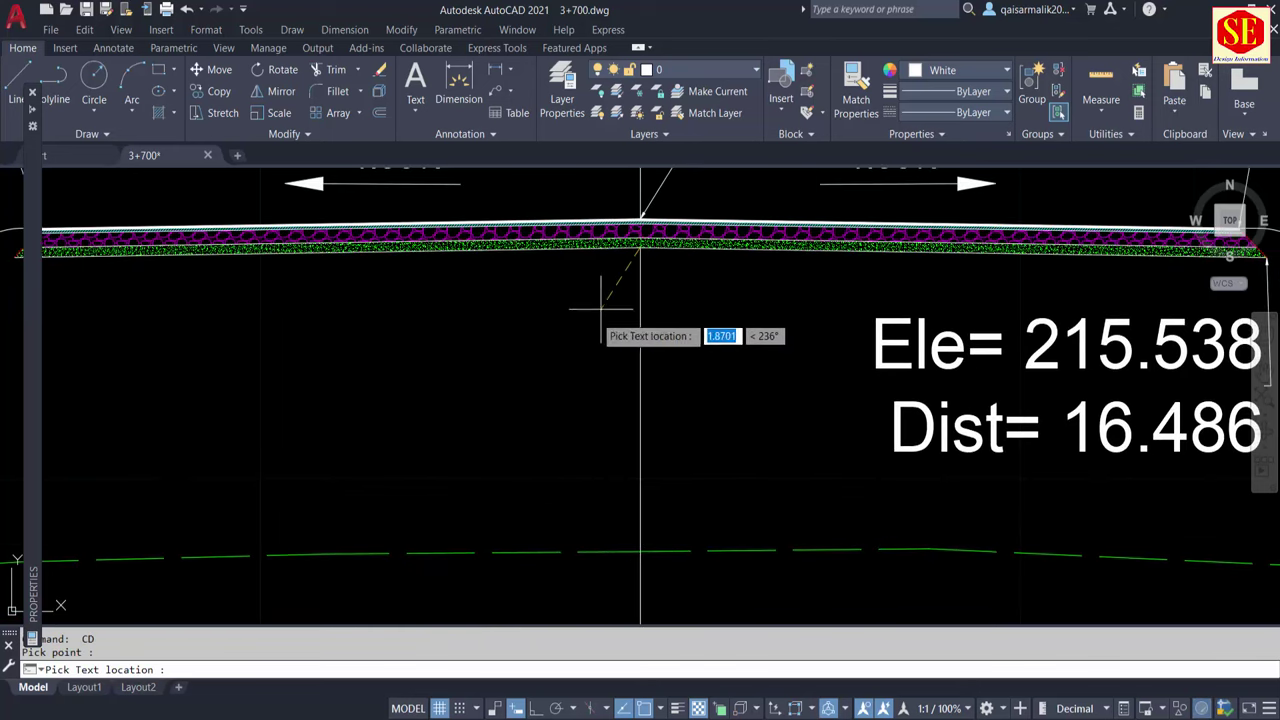
left_click(586, 300)
middle_click_drag(20, 310, 437, 300)
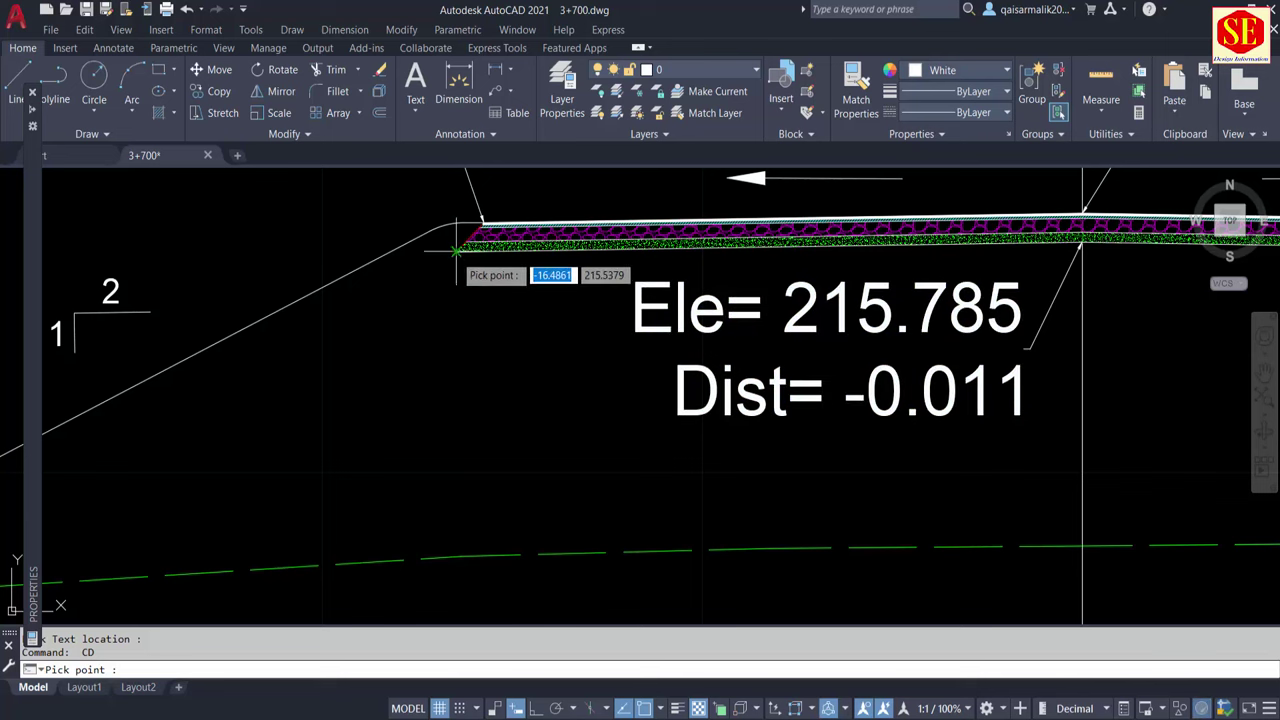
left_click(458, 248)
left_click(420, 372)
scroll(484, 445, "down", 3)
type("MA")
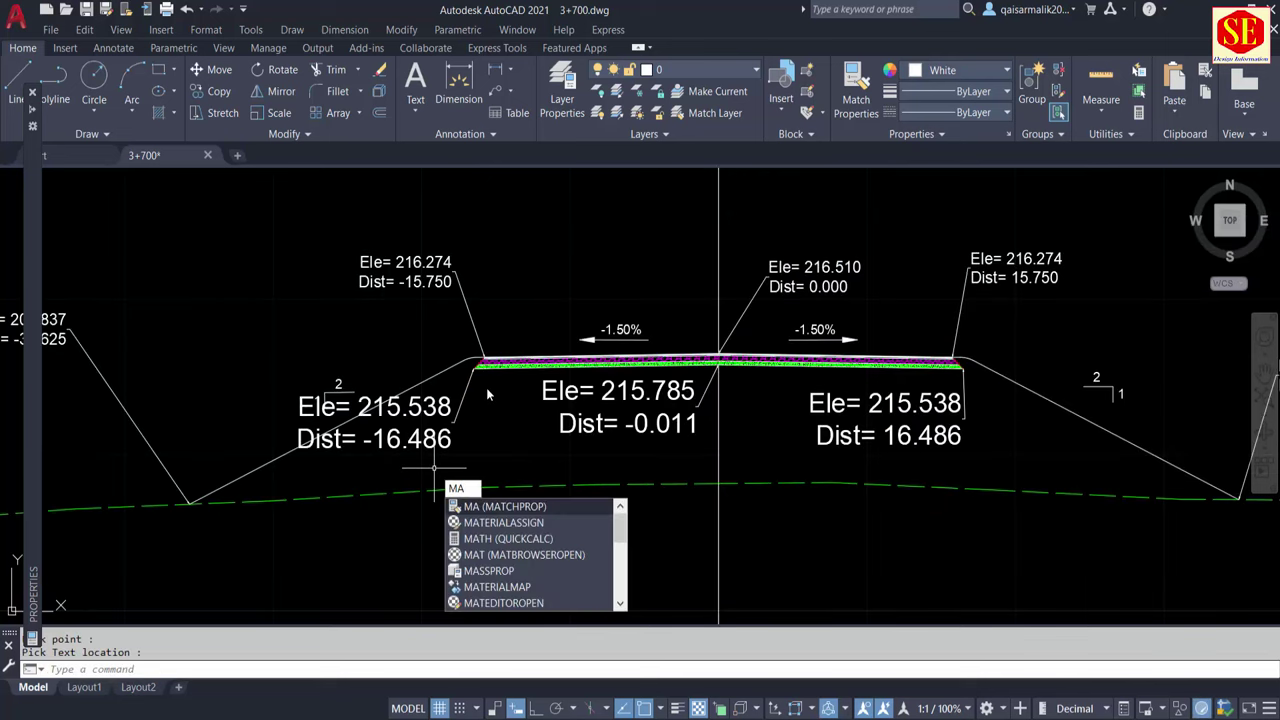
Match the three new labels' text size to the smaller existing labels with MATCHPROP
key("Return")
middle_click_drag(185, 330, 569, 310)
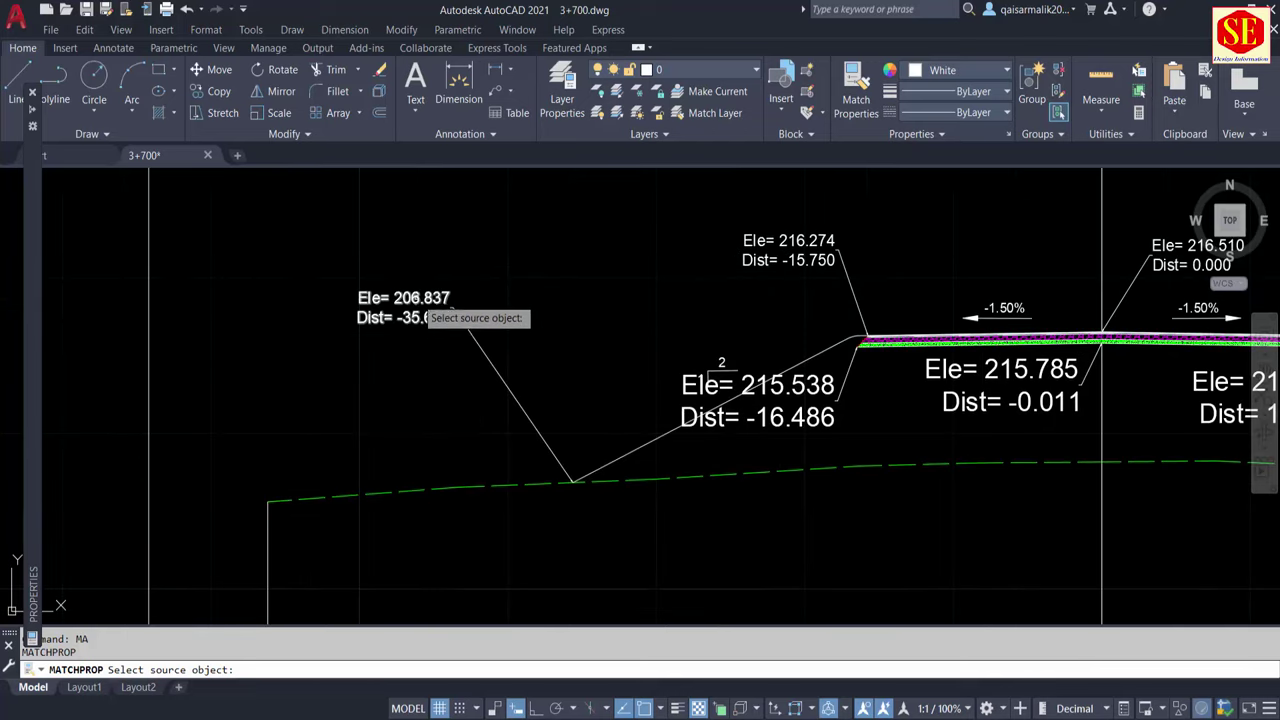
left_click(418, 308)
left_click(789, 424)
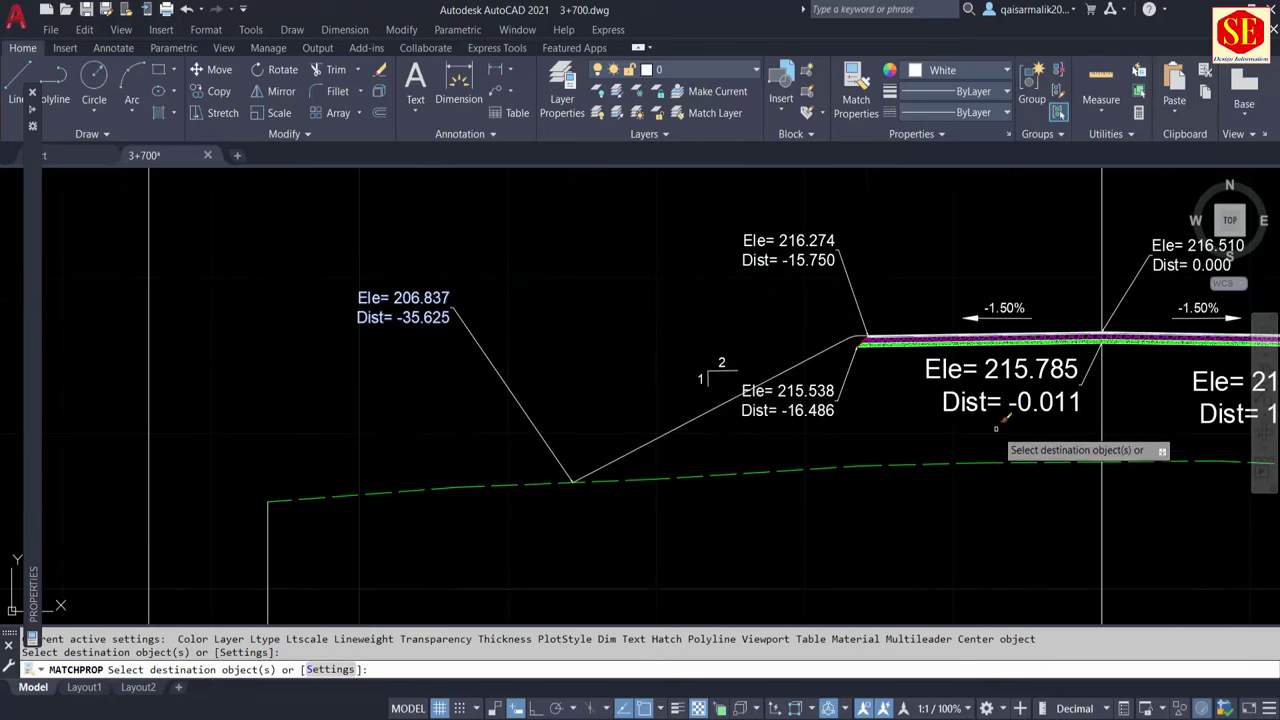
left_click(972, 384)
middle_click_drag(1049, 407, 463, 407)
key("Escape")
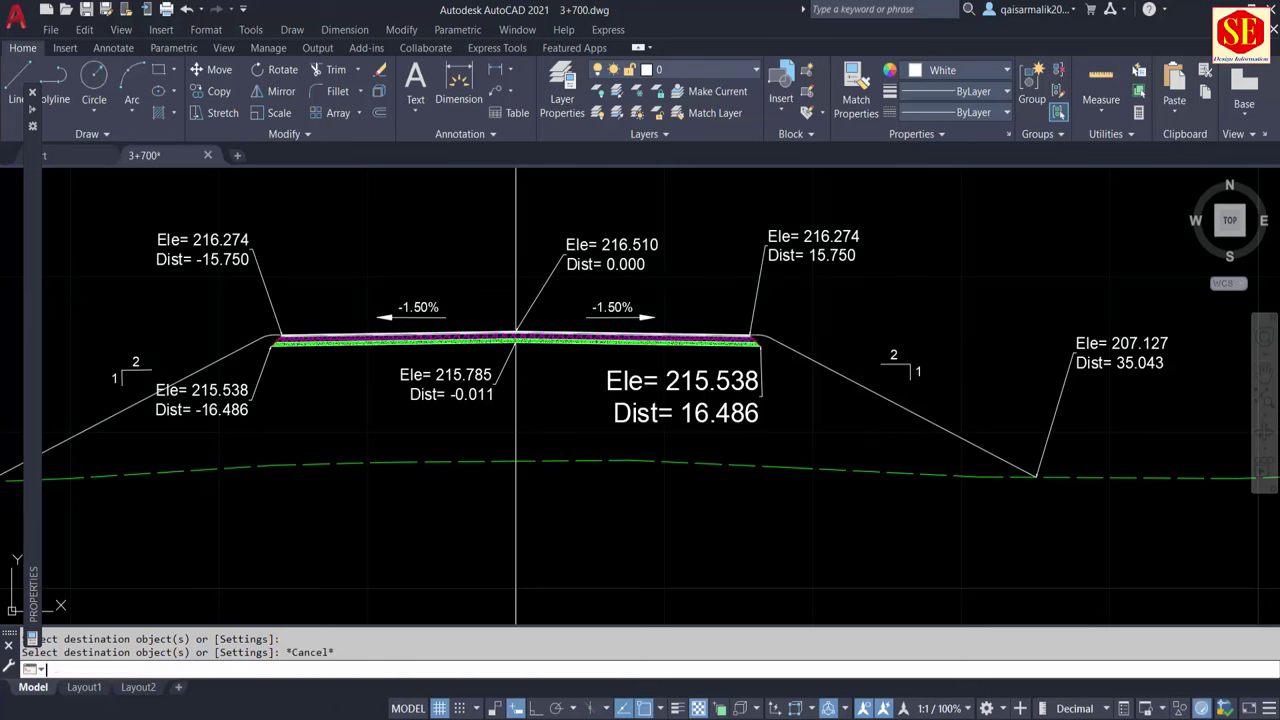
key("Return")
left_click(618, 262)
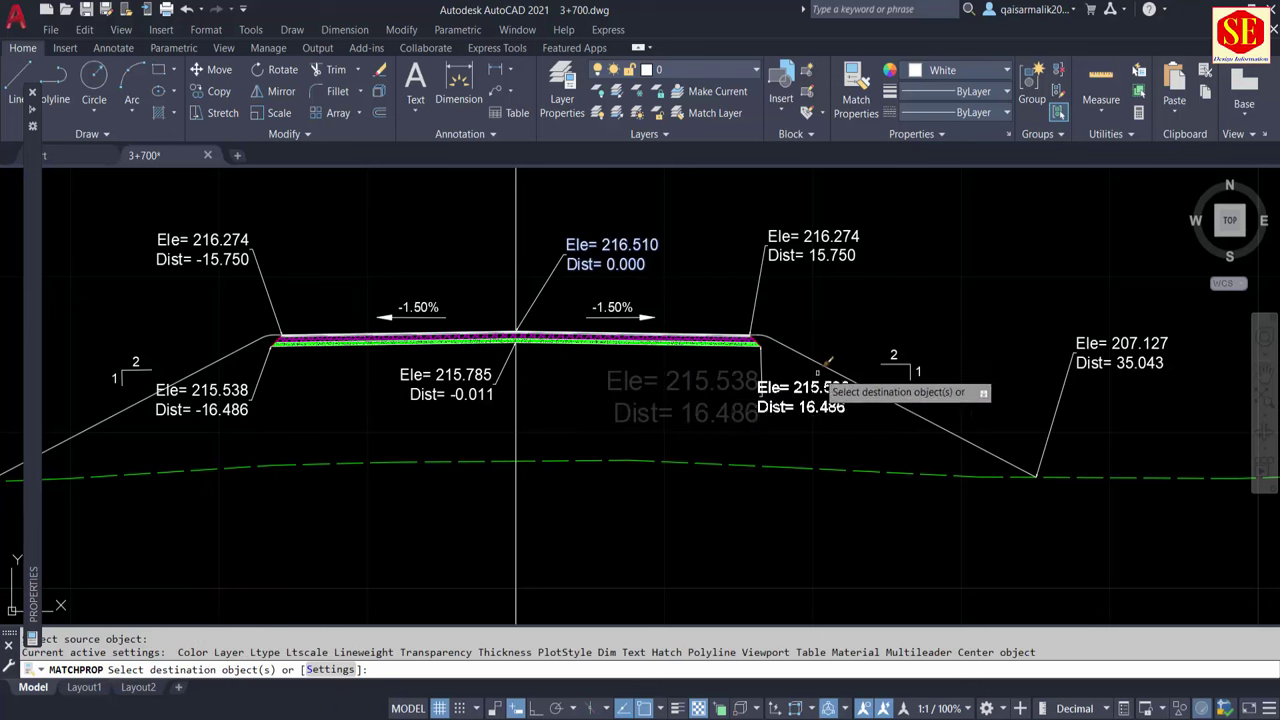
key("Escape")
key("Return")
left_click(425, 385)
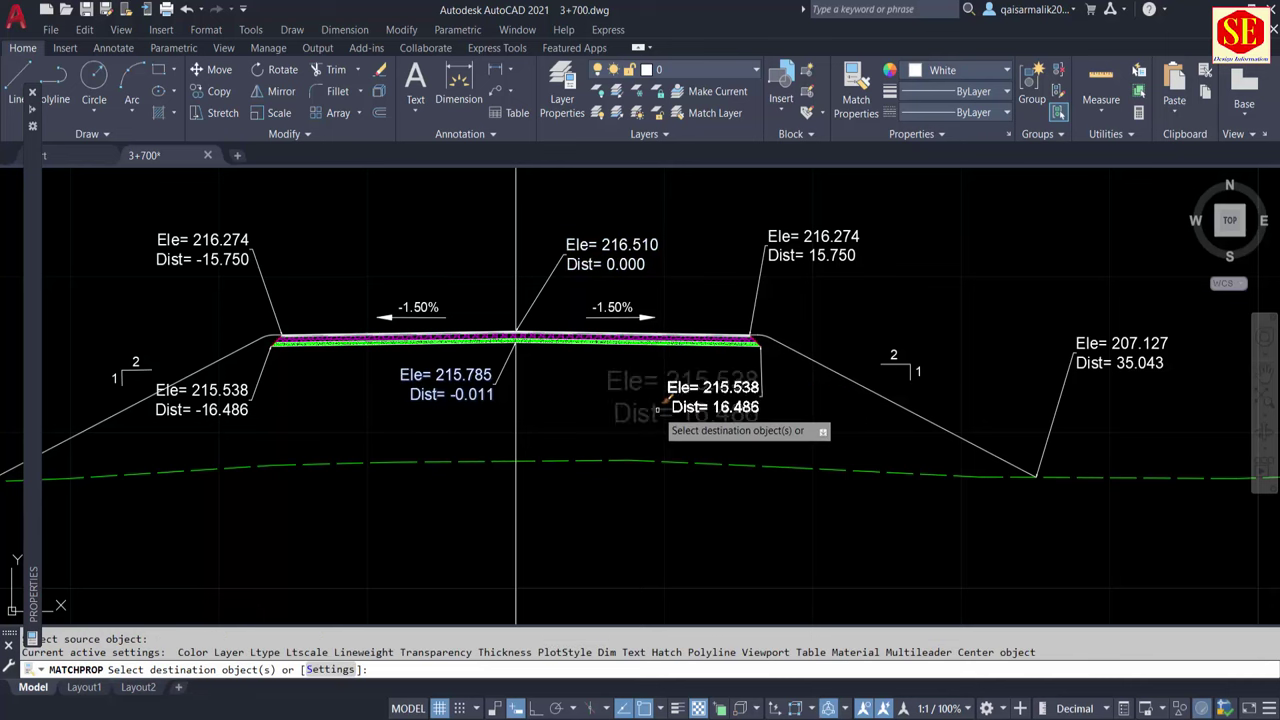
left_click(700, 405)
key("Escape")
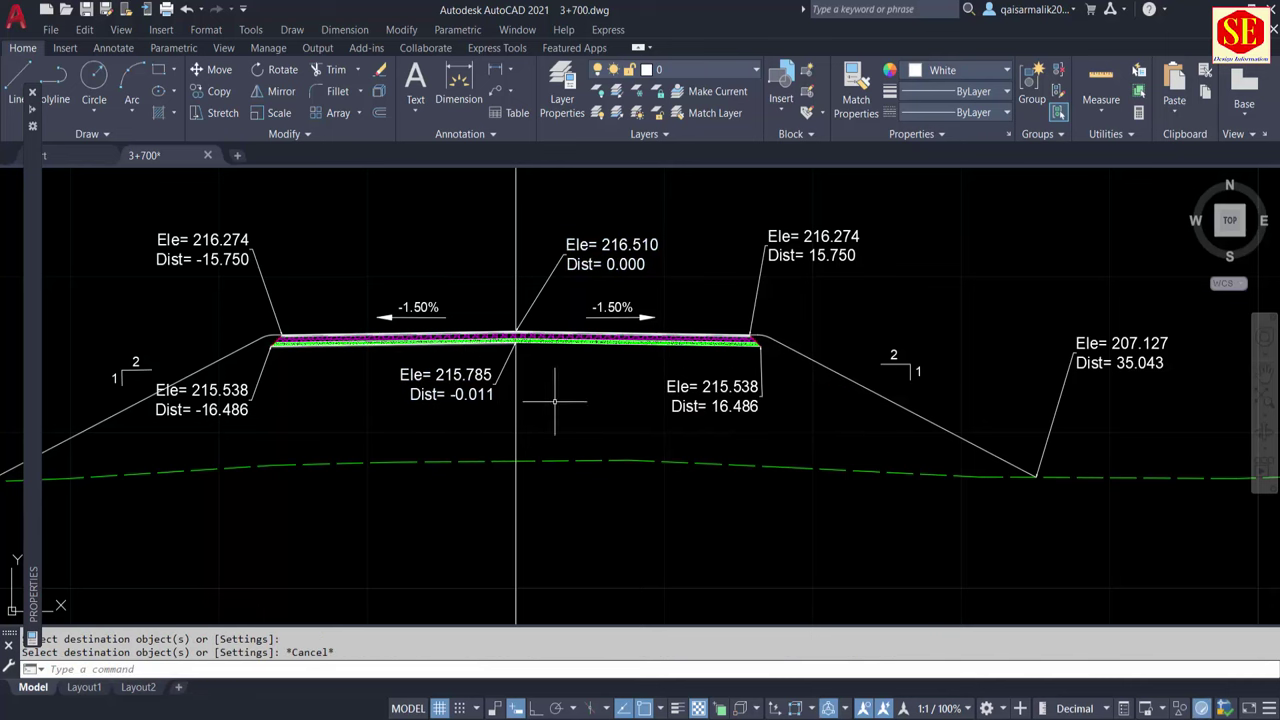
Show the properties of the Ele=216.274 Dist=15.750 leader
scroll(750, 320, "up", 4)
scroll(747, 316, "down", 4)
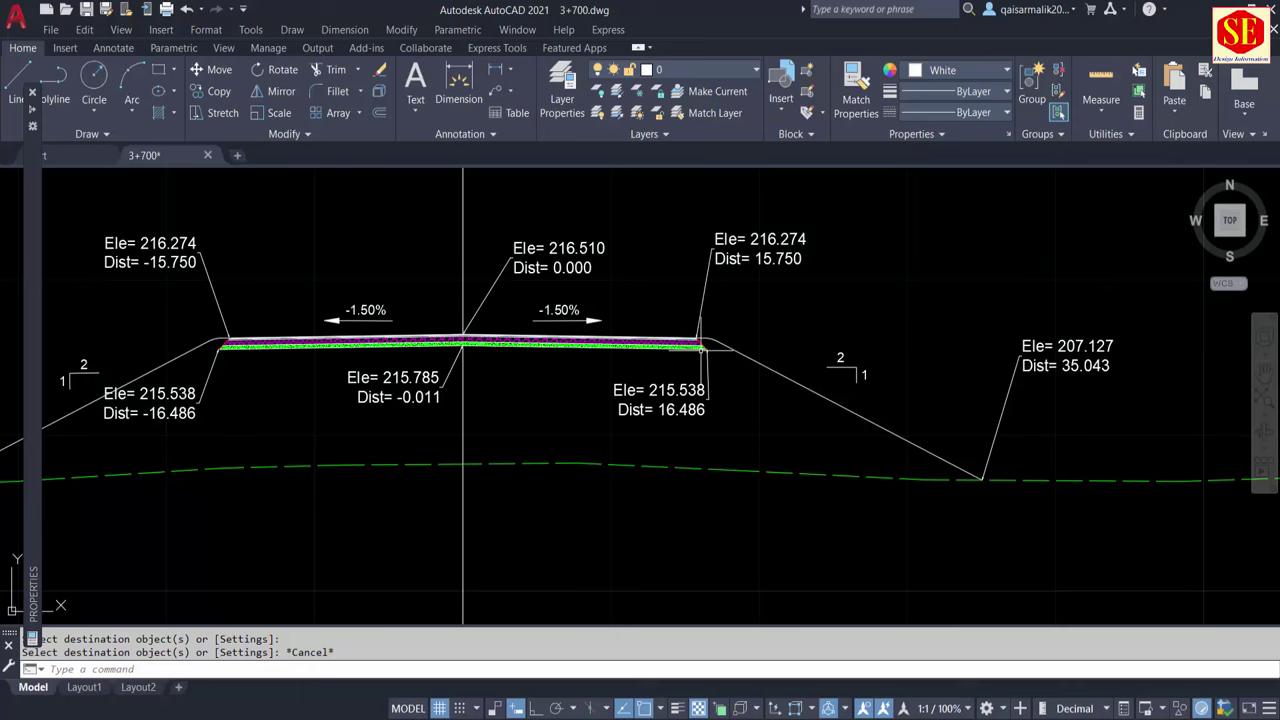
scroll(700, 300, "up", 4)
left_click(700, 311)
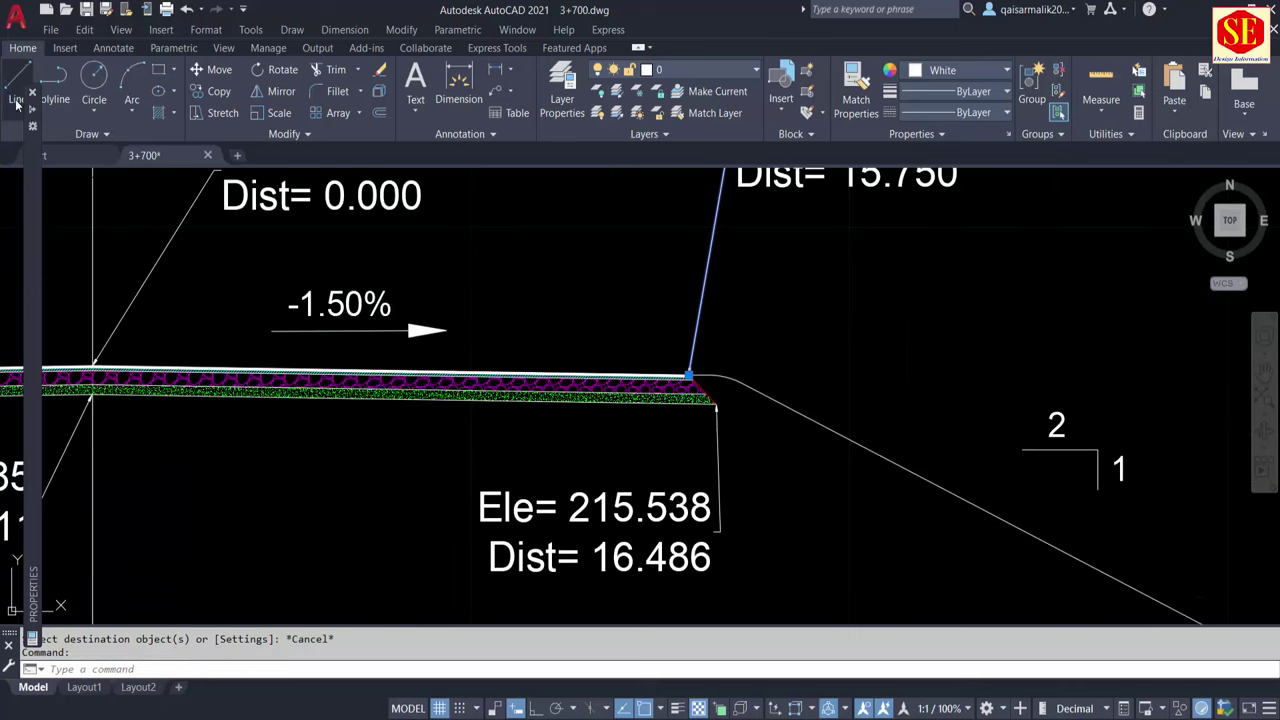
key("ctrl+1")
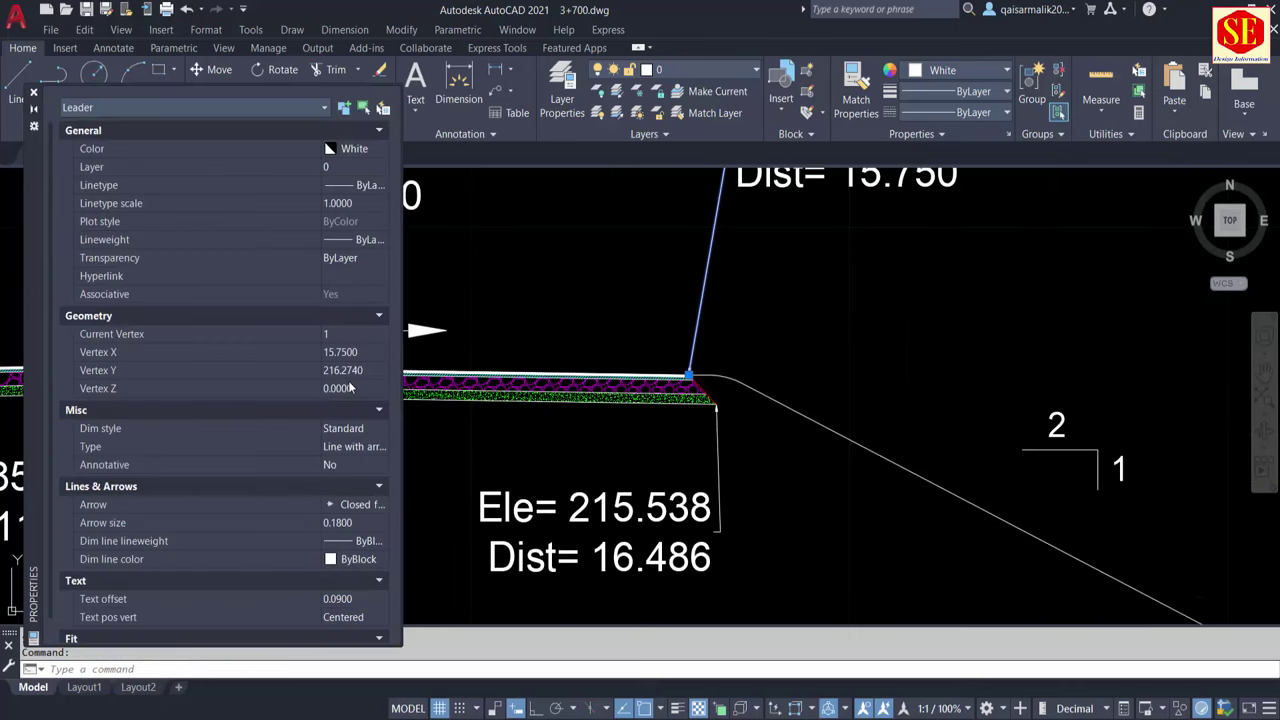
scroll(348, 387, "down", 2)
type(".5")
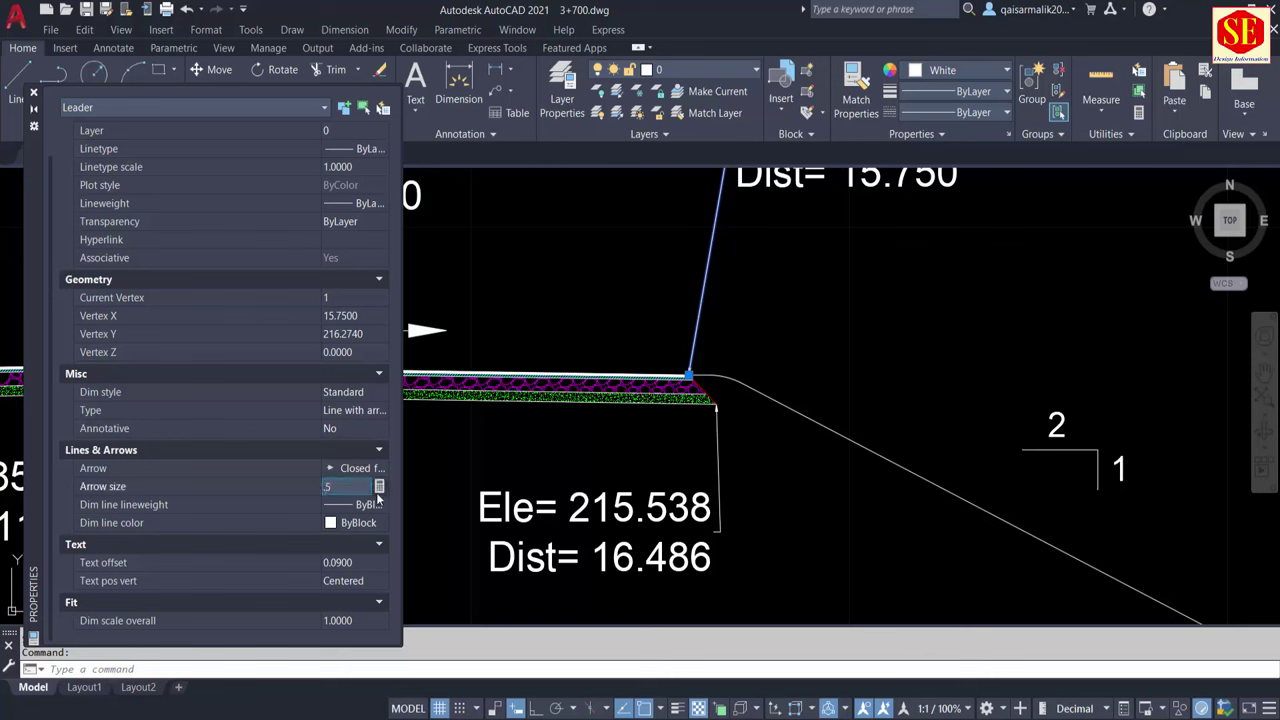
Set the 216.274 leader's arrowhead size to 0.75
key("Return")
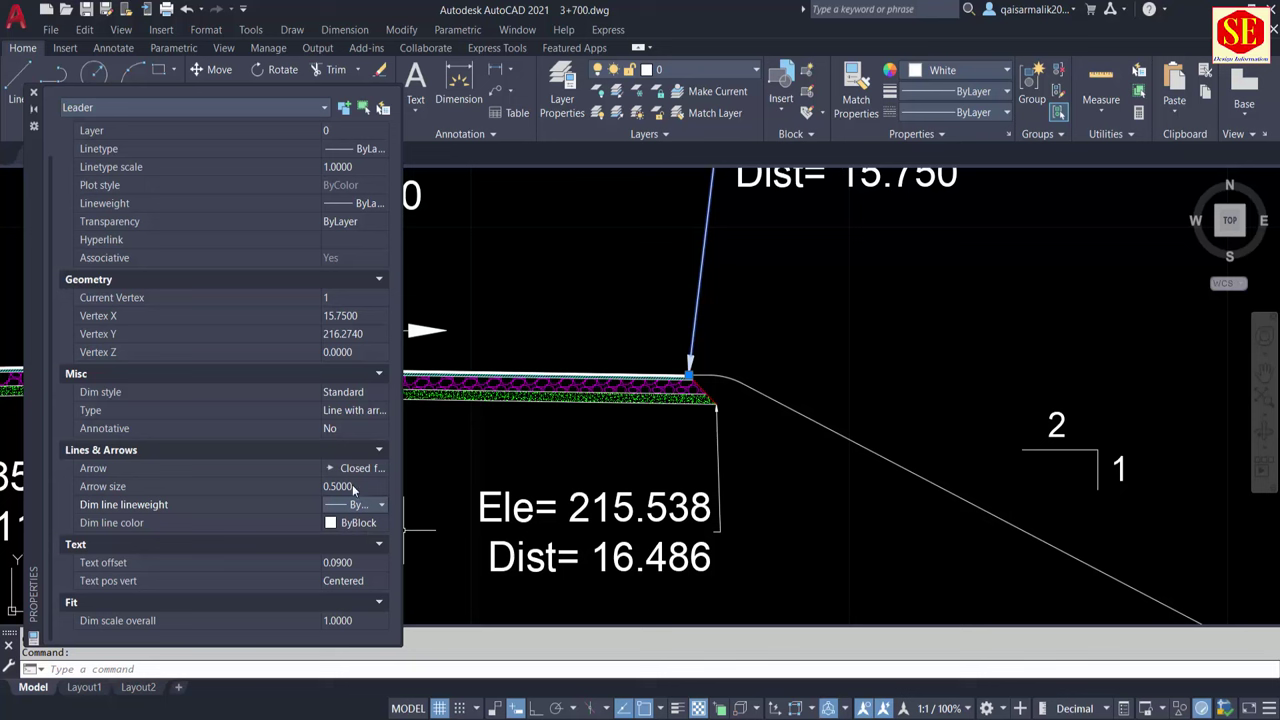
left_click(353, 487)
type("75")
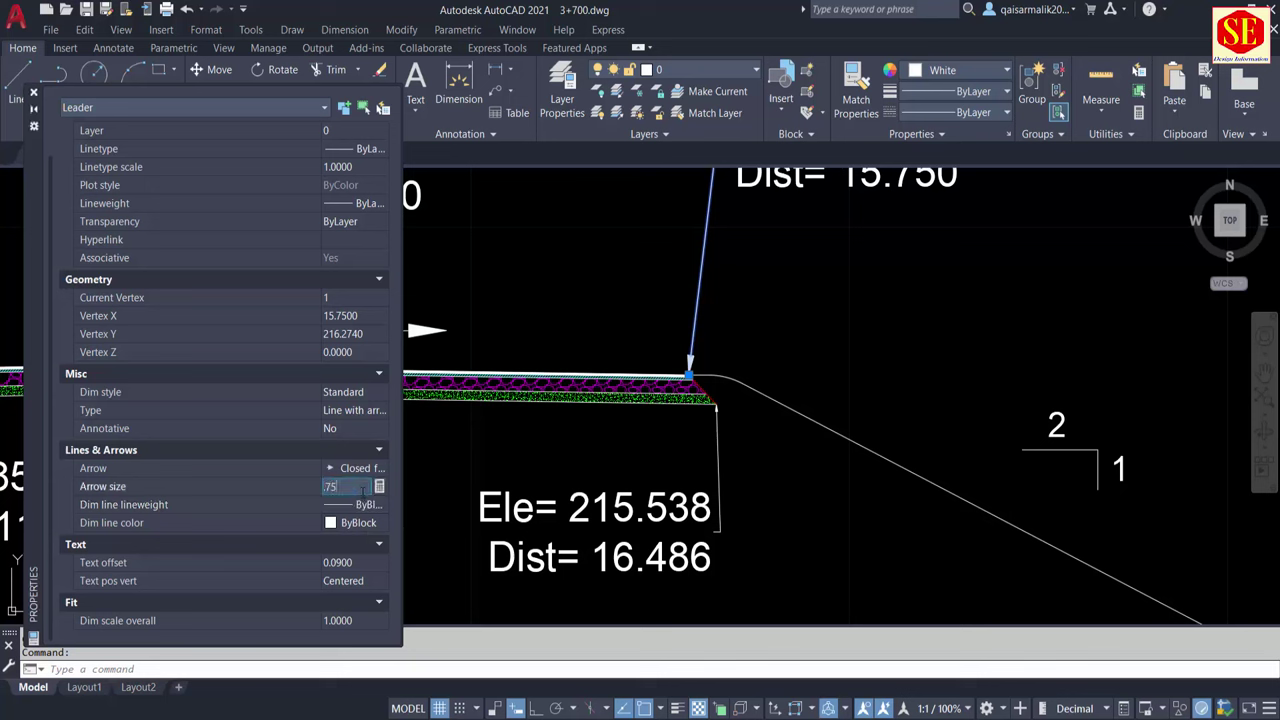
key("Return")
scroll(838, 487, "down", 3)
key("Escape")
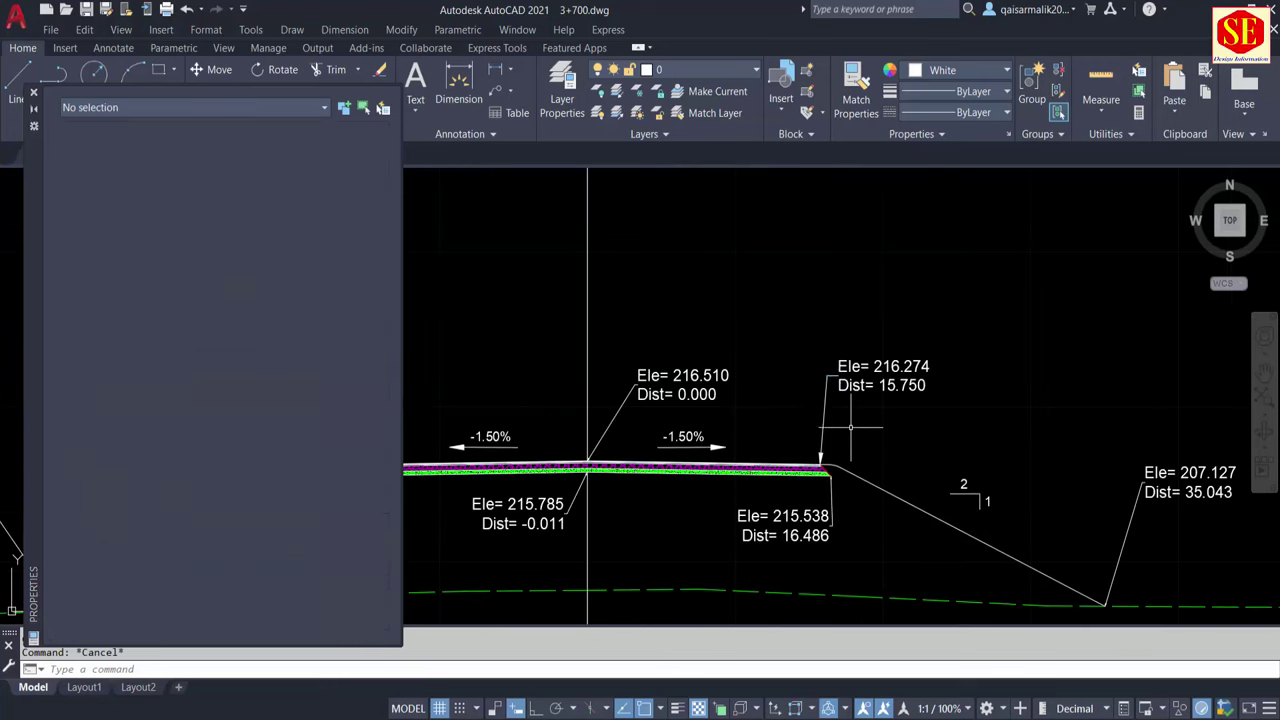
scroll(957, 400, "up", 1)
Match the 216.274 leader's style onto the 215.785 and 215.538 label leaders
type("a")
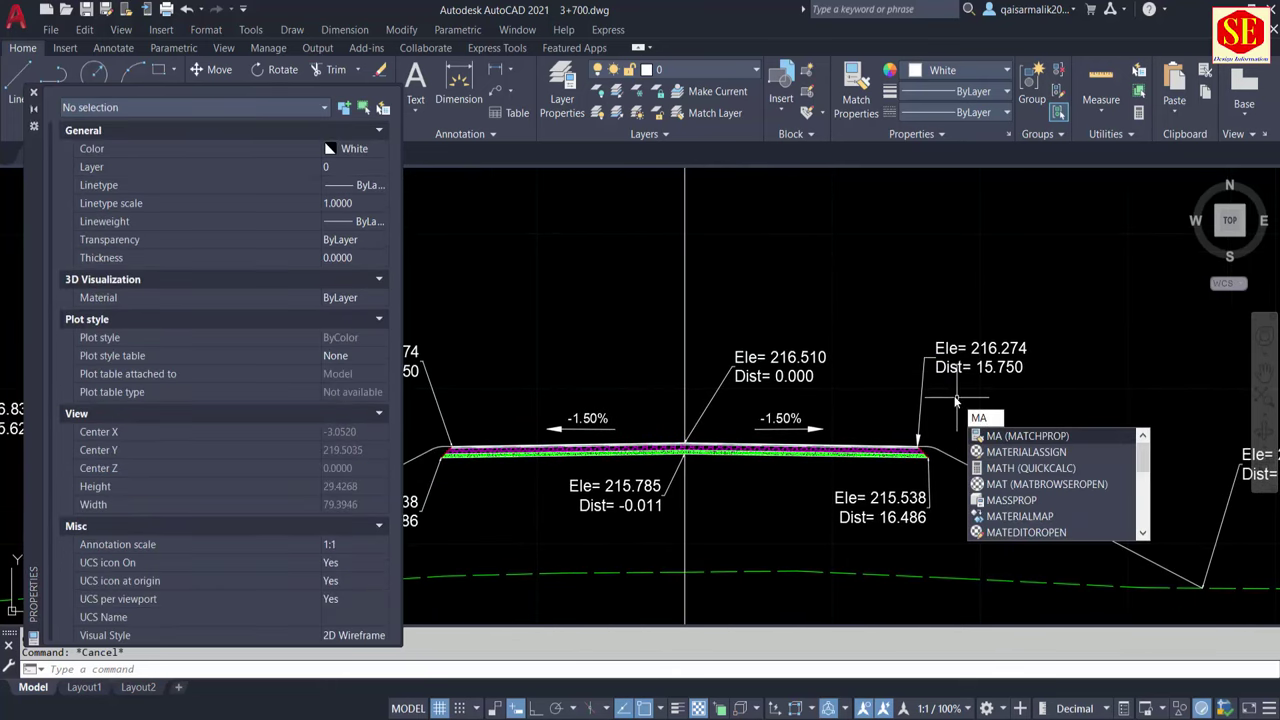
key("Return")
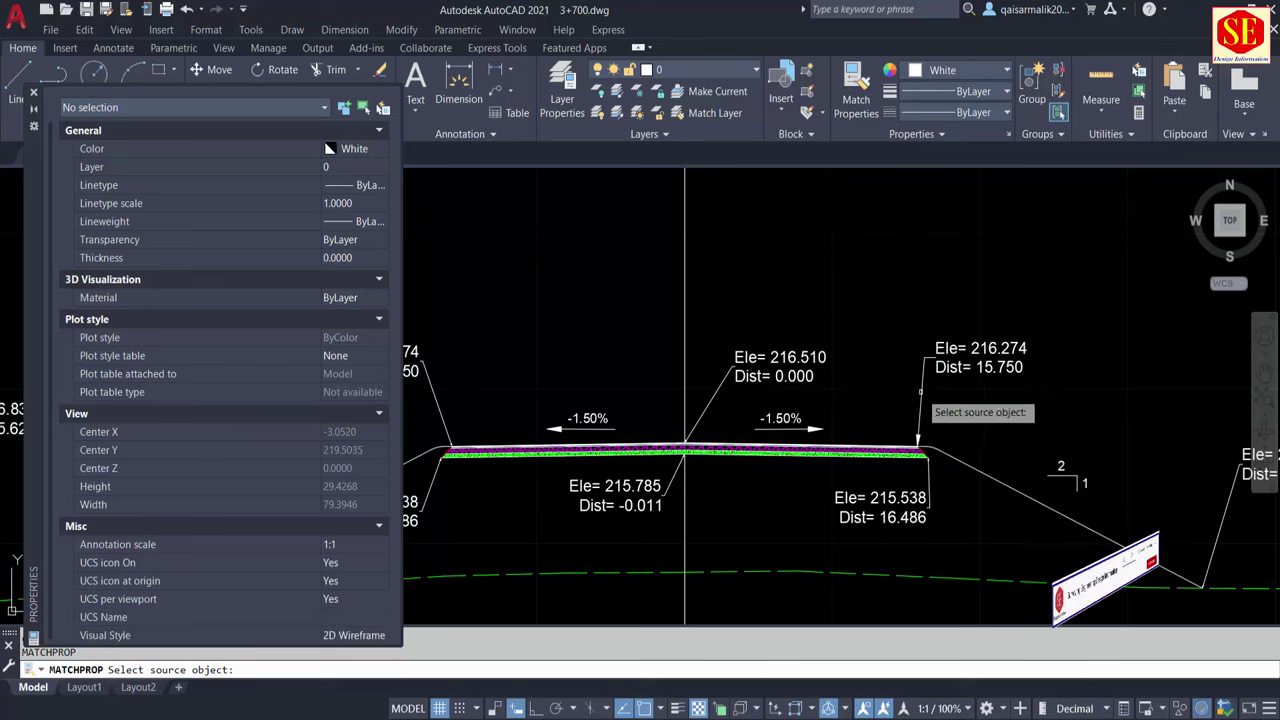
left_click(921, 405)
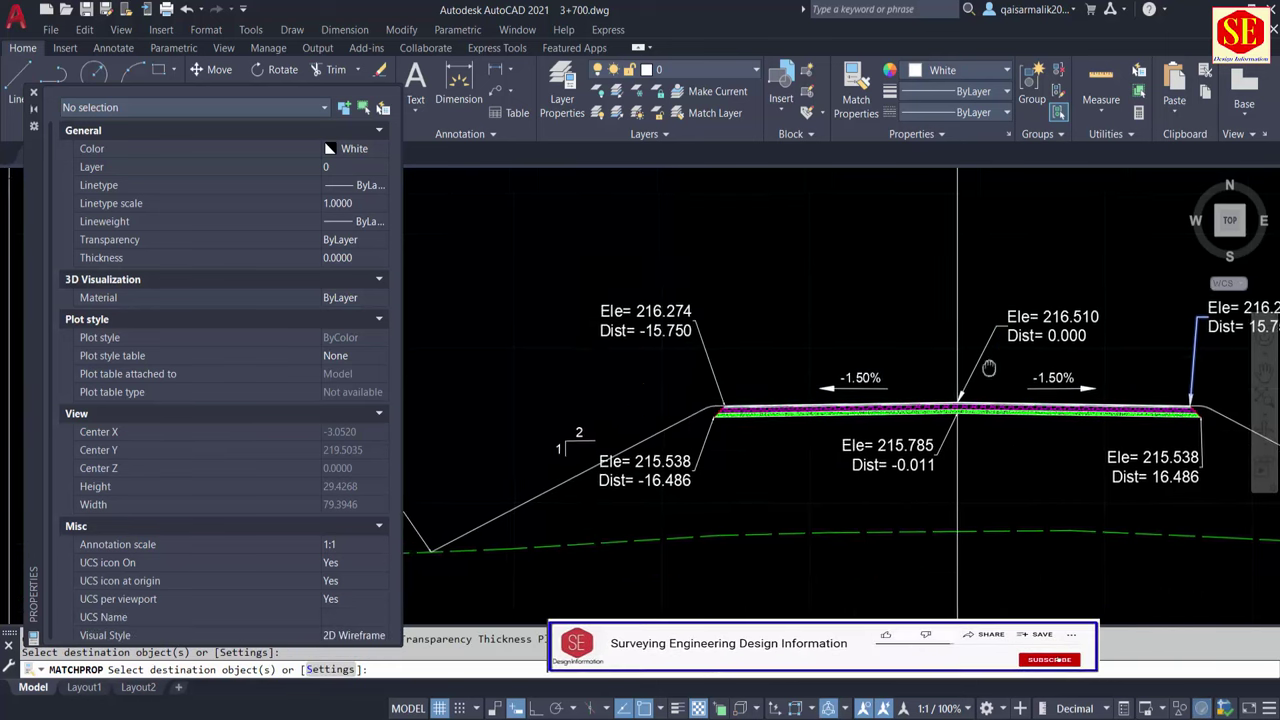
middle_click_drag(450, 395, 718, 355)
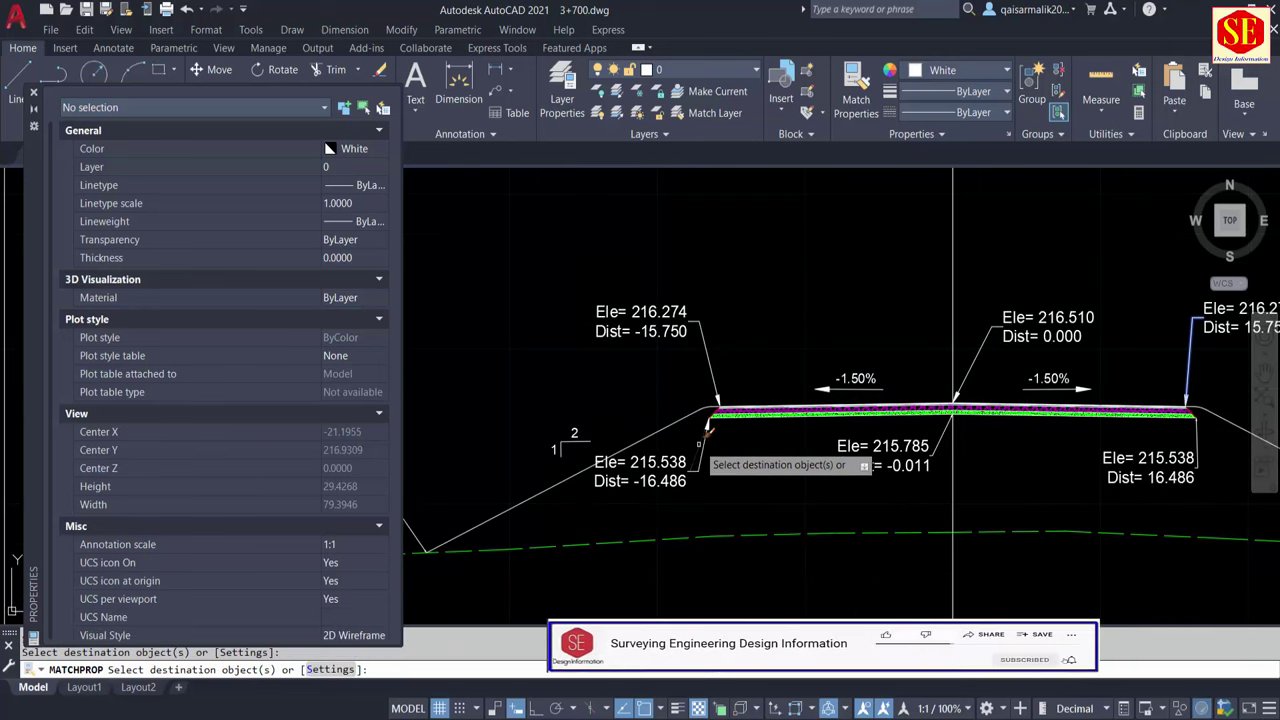
left_click(932, 432)
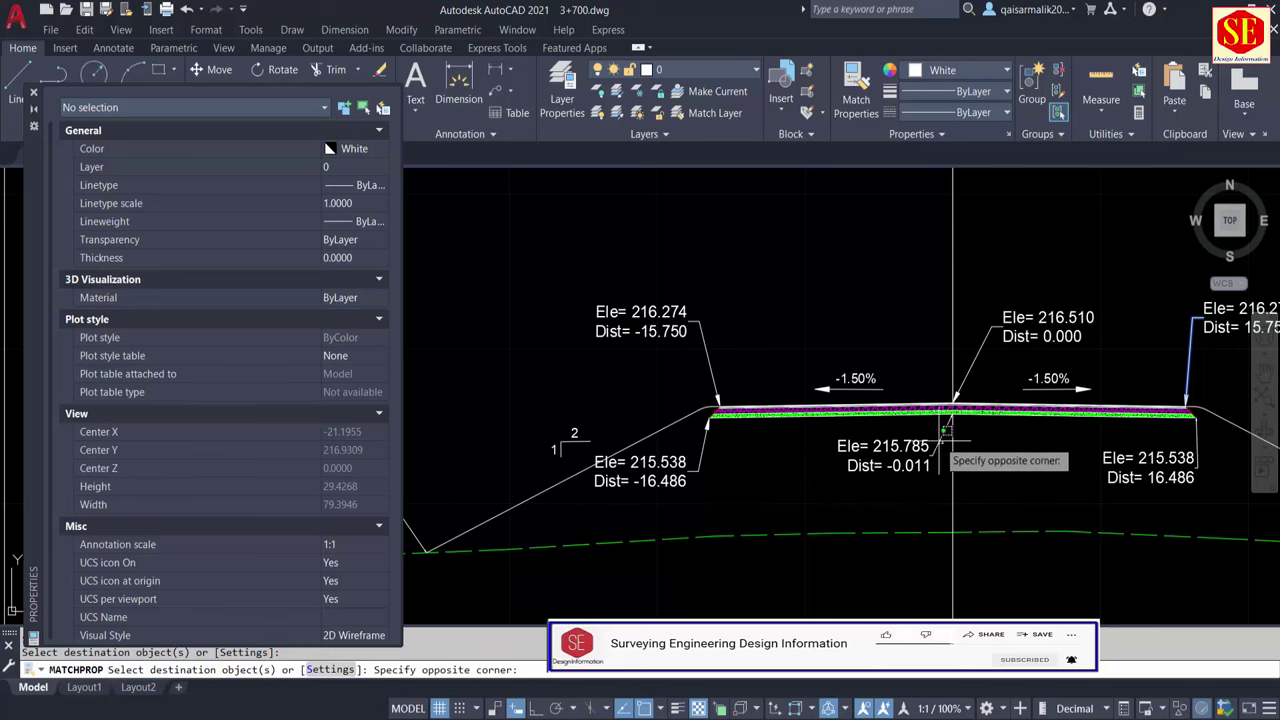
middle_click_drag(1152, 441, 968, 426)
left_click(1050, 418)
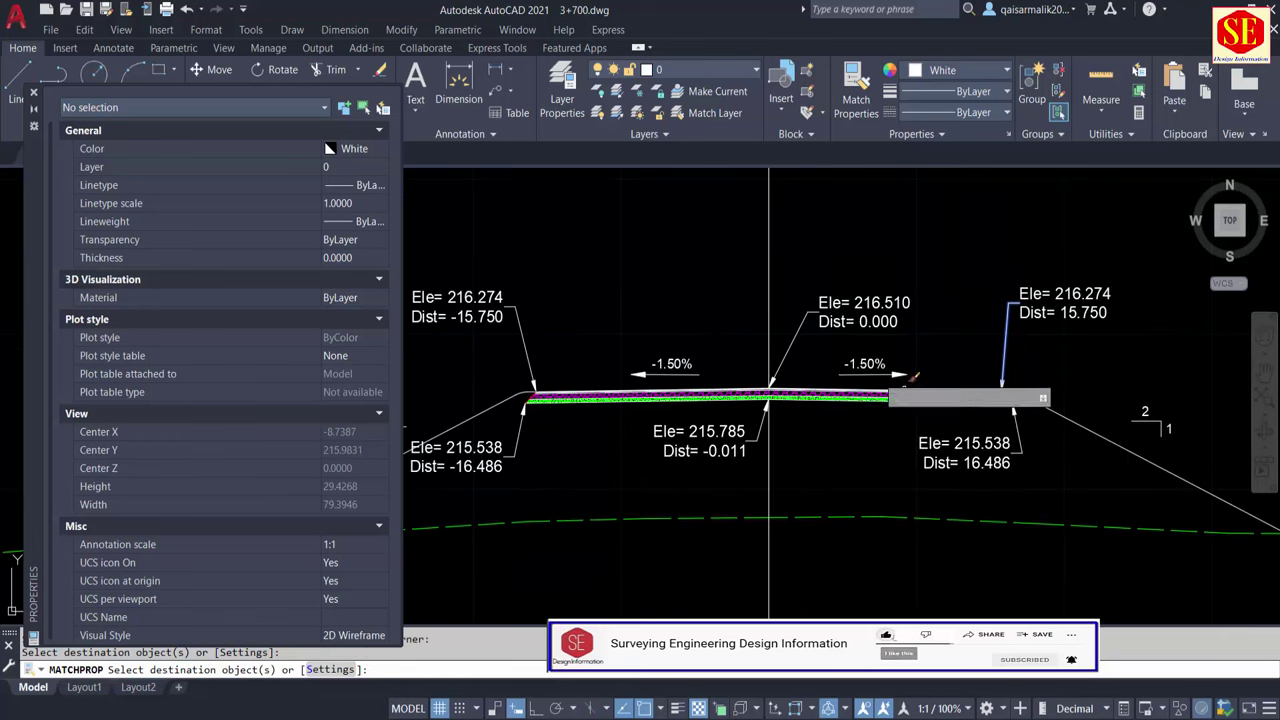
scroll(1040, 410, "down", 3)
scroll(1040, 400, "up", 3)
scroll(1032, 402, "down", 4)
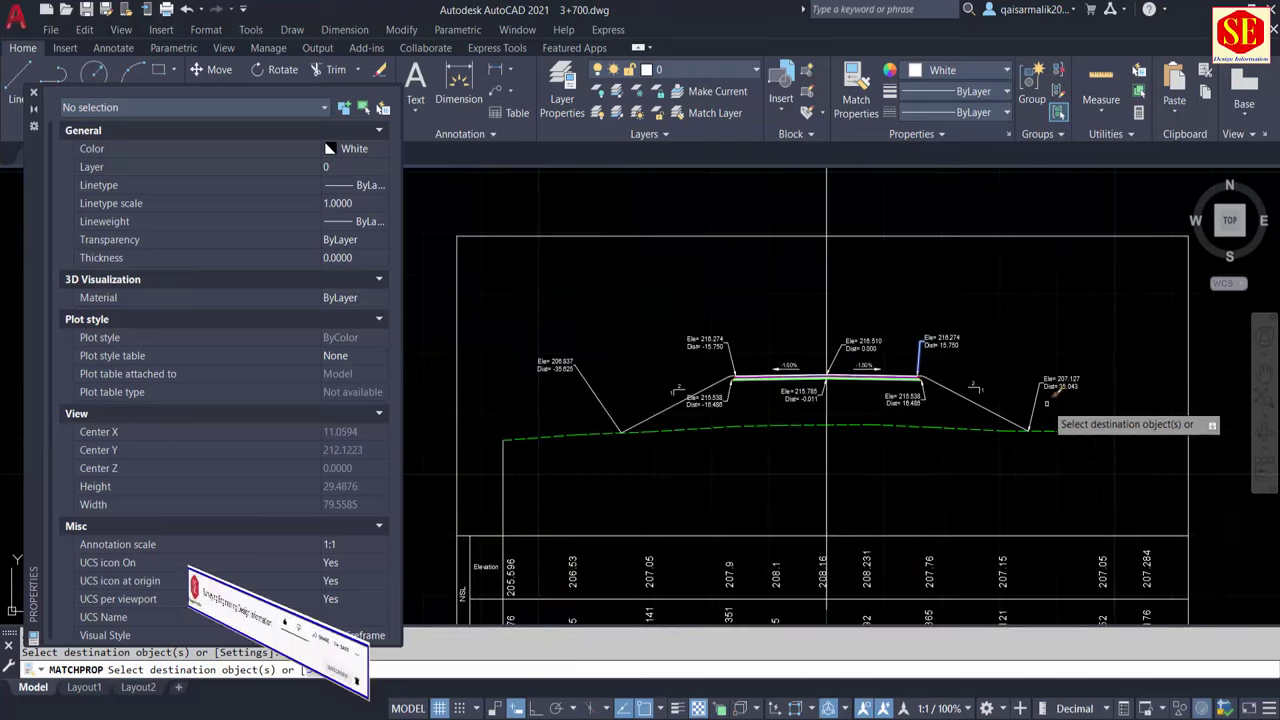
scroll(610, 392, "up", 3)
key("Escape")
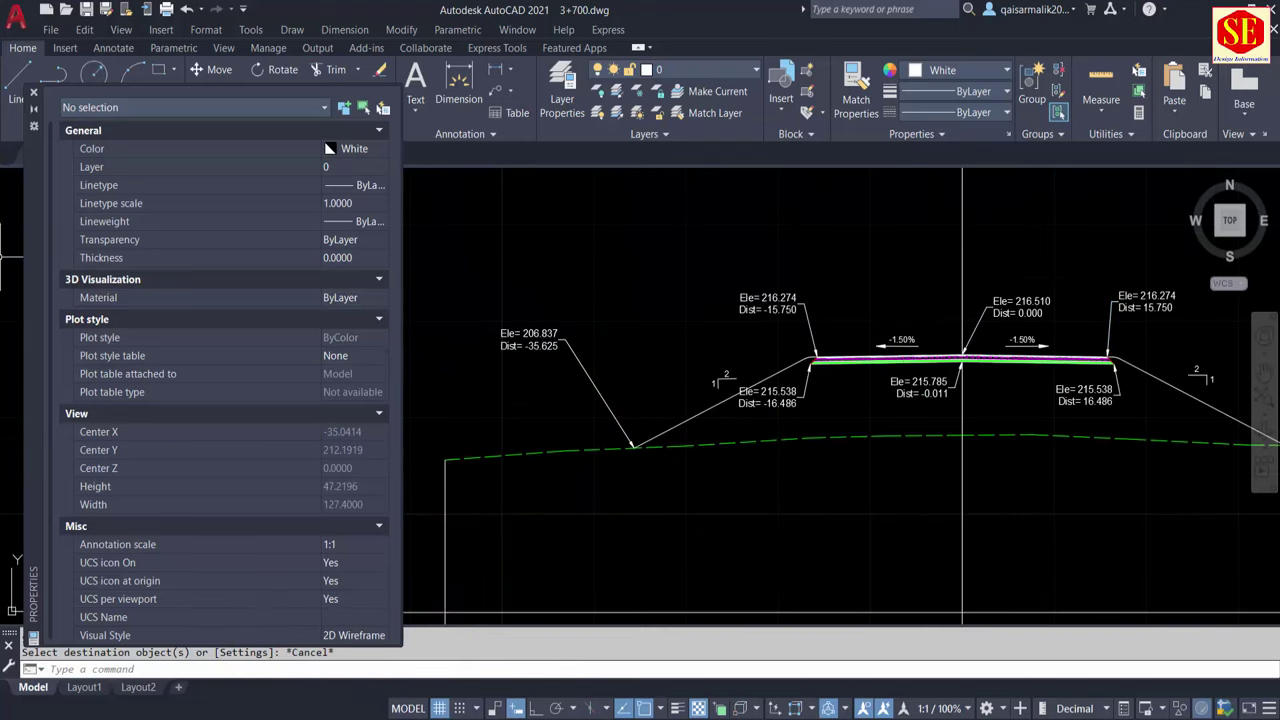
left_click(33, 92)
scroll(700, 480, "down", 4)
scroll(700, 486, "up", 1)
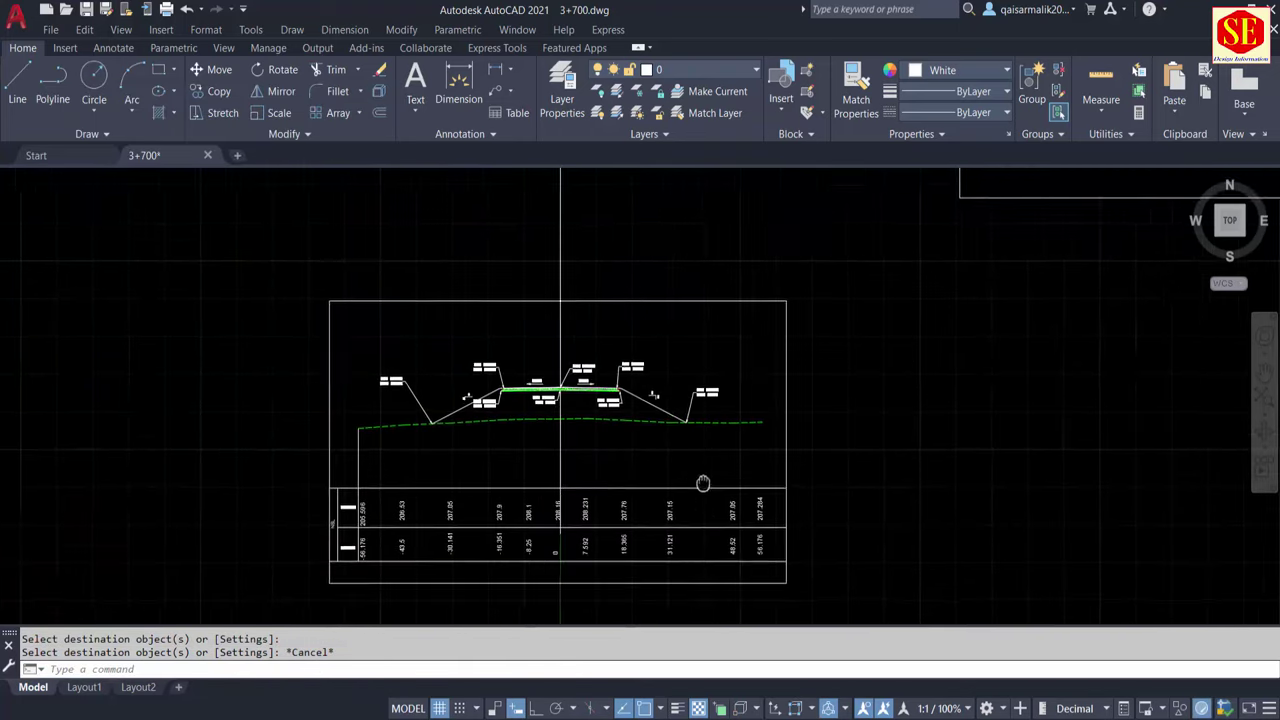
scroll(558, 432, "up", 2)
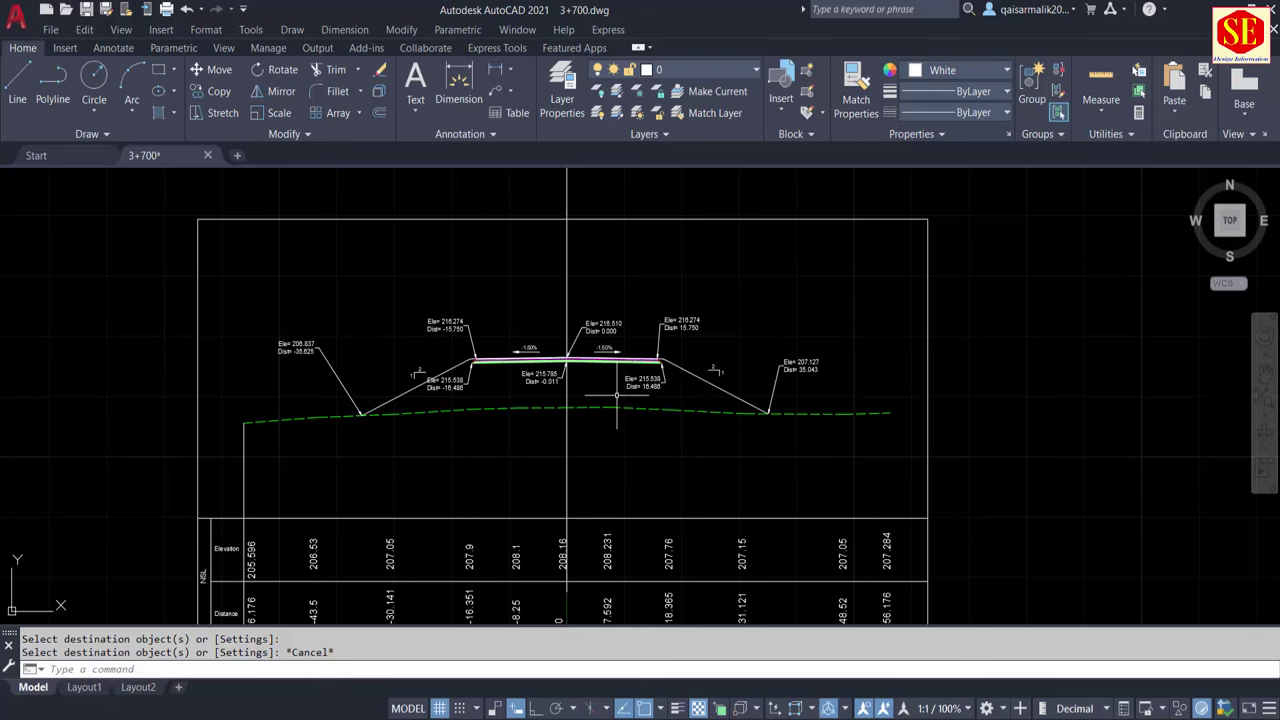
scroll(721, 403, "up", 2)
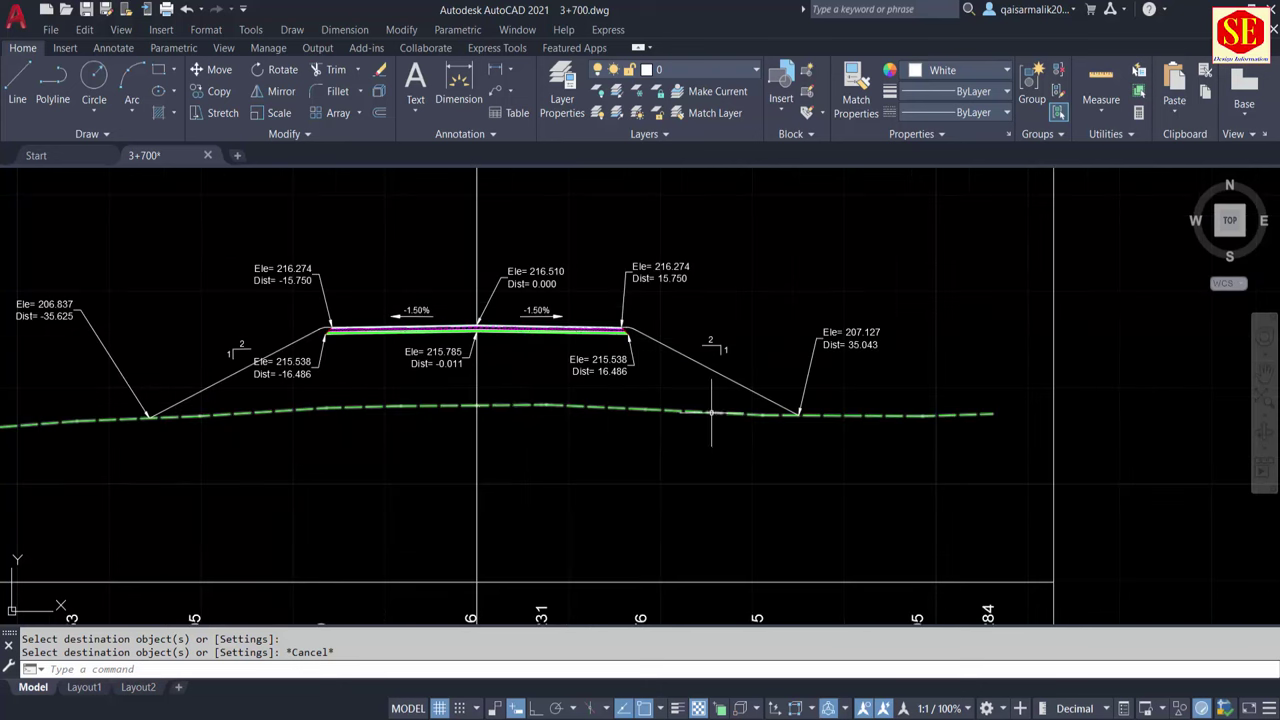
scroll(514, 401, "down", 2)
middle_click_drag(549, 250, 586, 318)
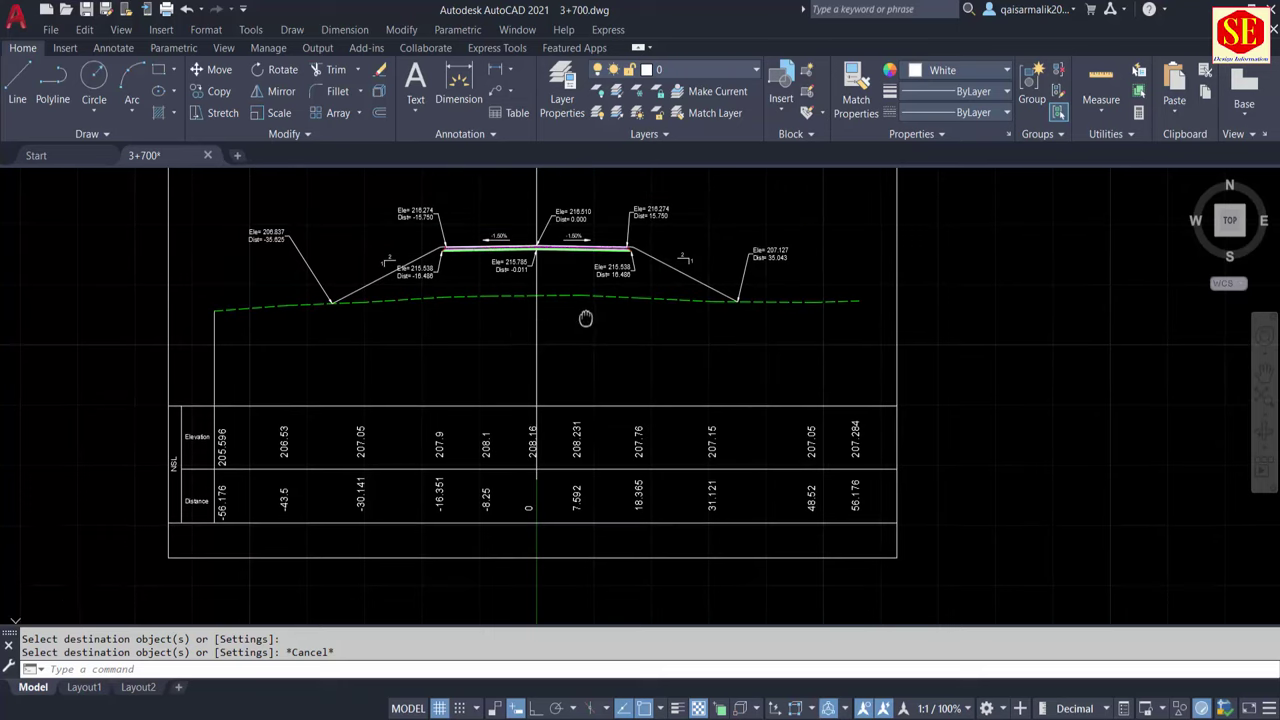
scroll(202, 378, "up", 2)
type("tr")
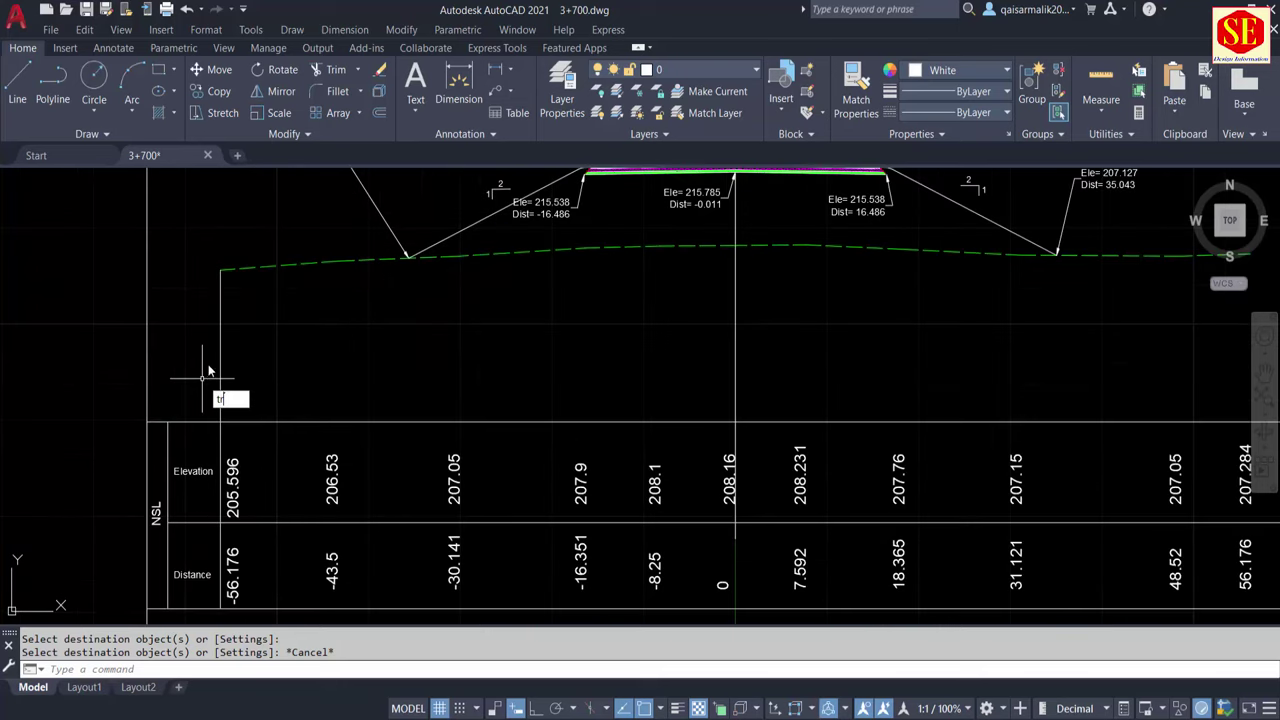
key("Return")
key("Escape")
middle_click_drag(947, 284, 871, 320)
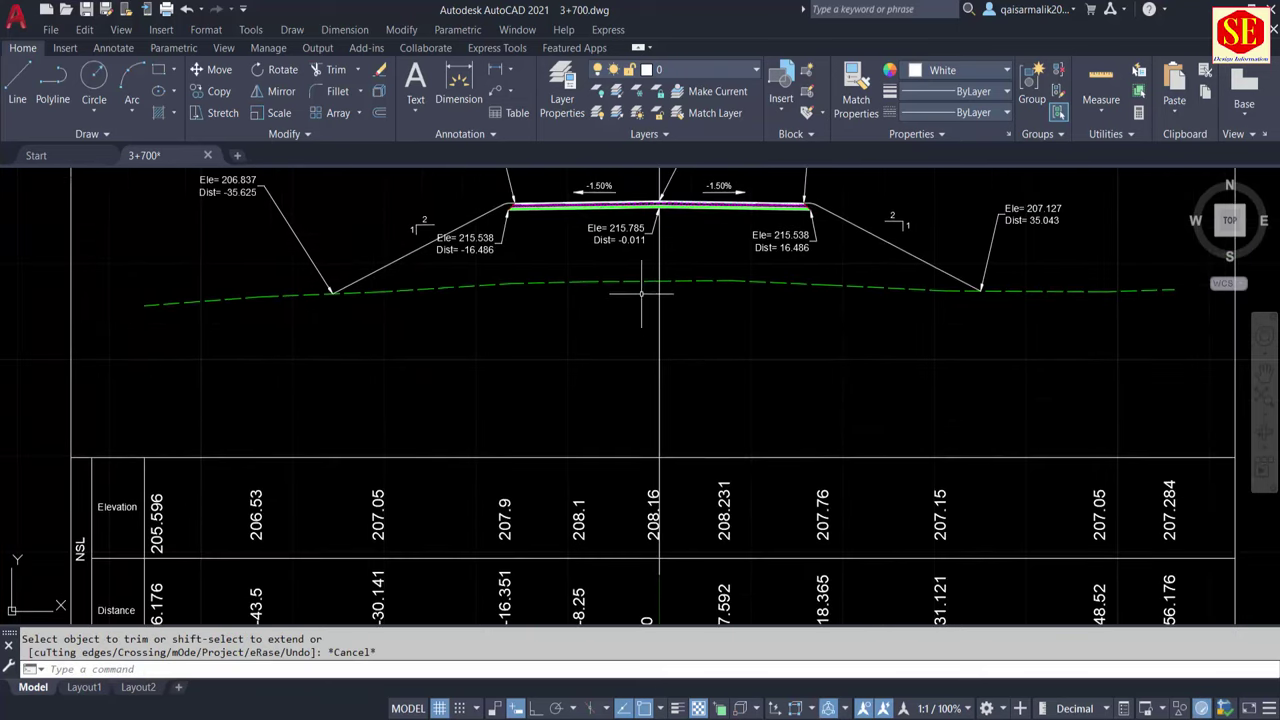
scroll(690, 240, "up", 2)
middle_click_drag(643, 351, 713, 372)
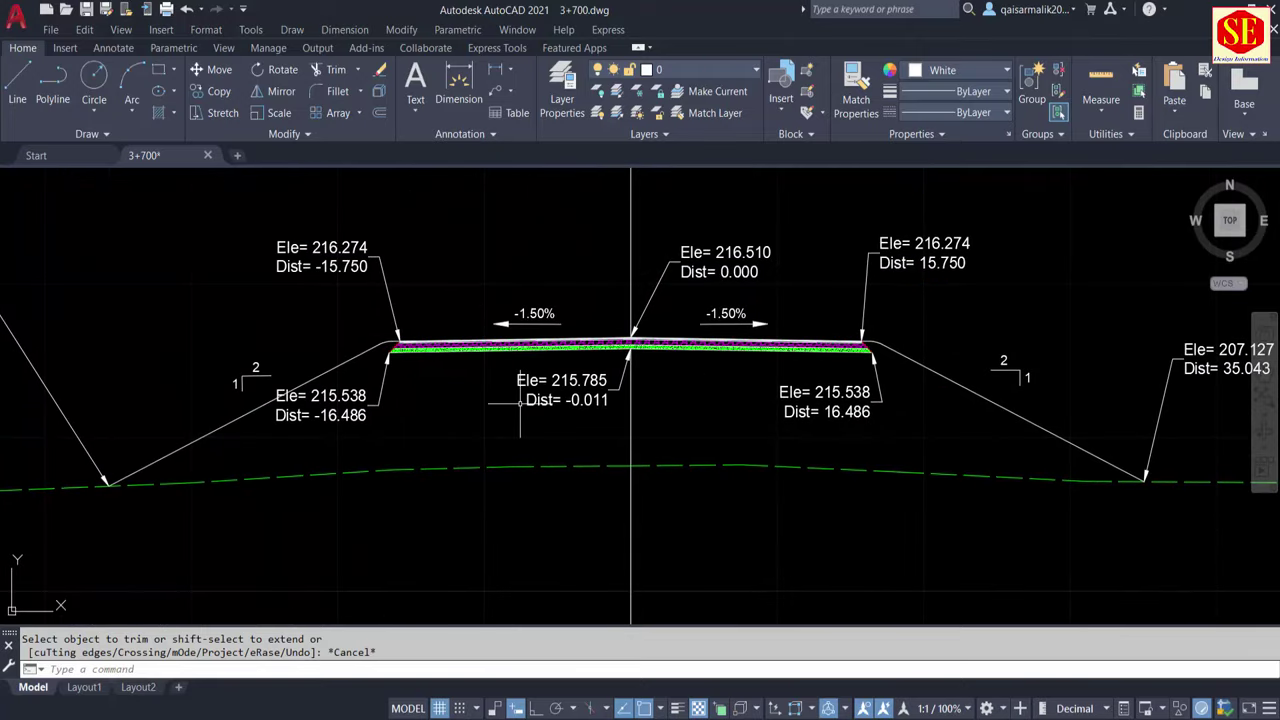
scroll(462, 411, "up", 2)
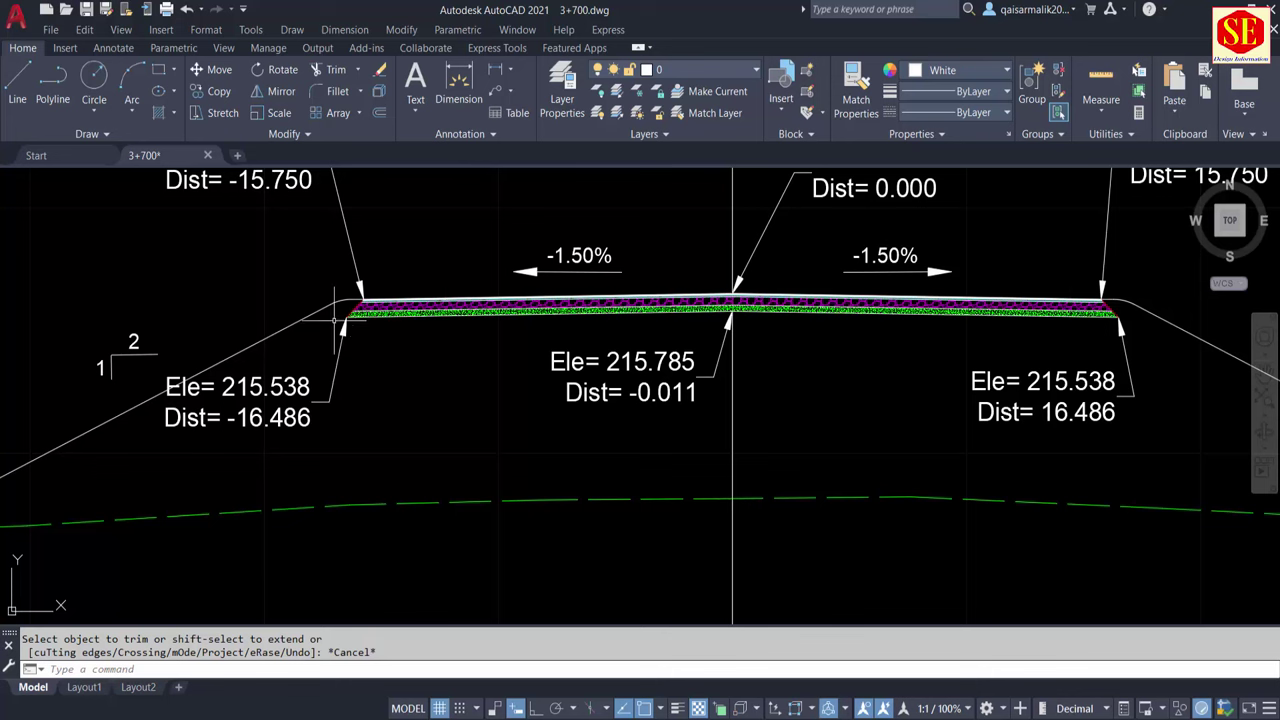
scroll(340, 318, "up", 2)
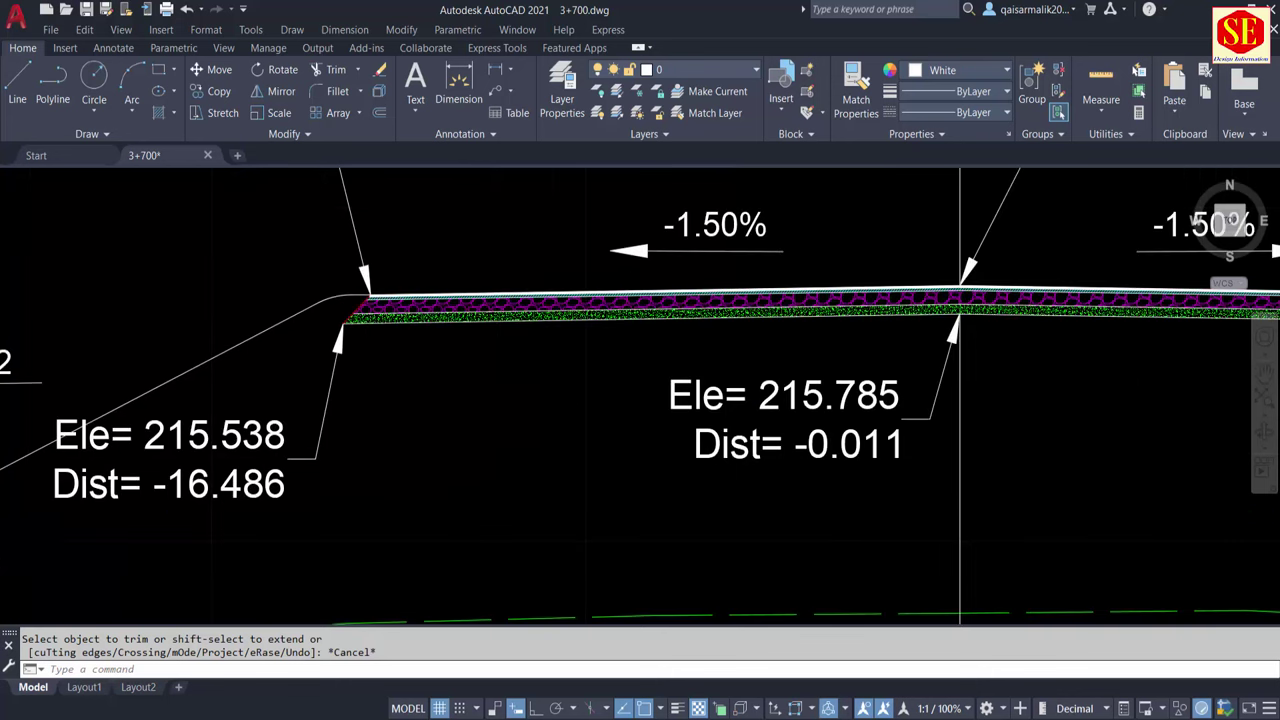
scroll(495, 358, "down", 2)
type("tr")
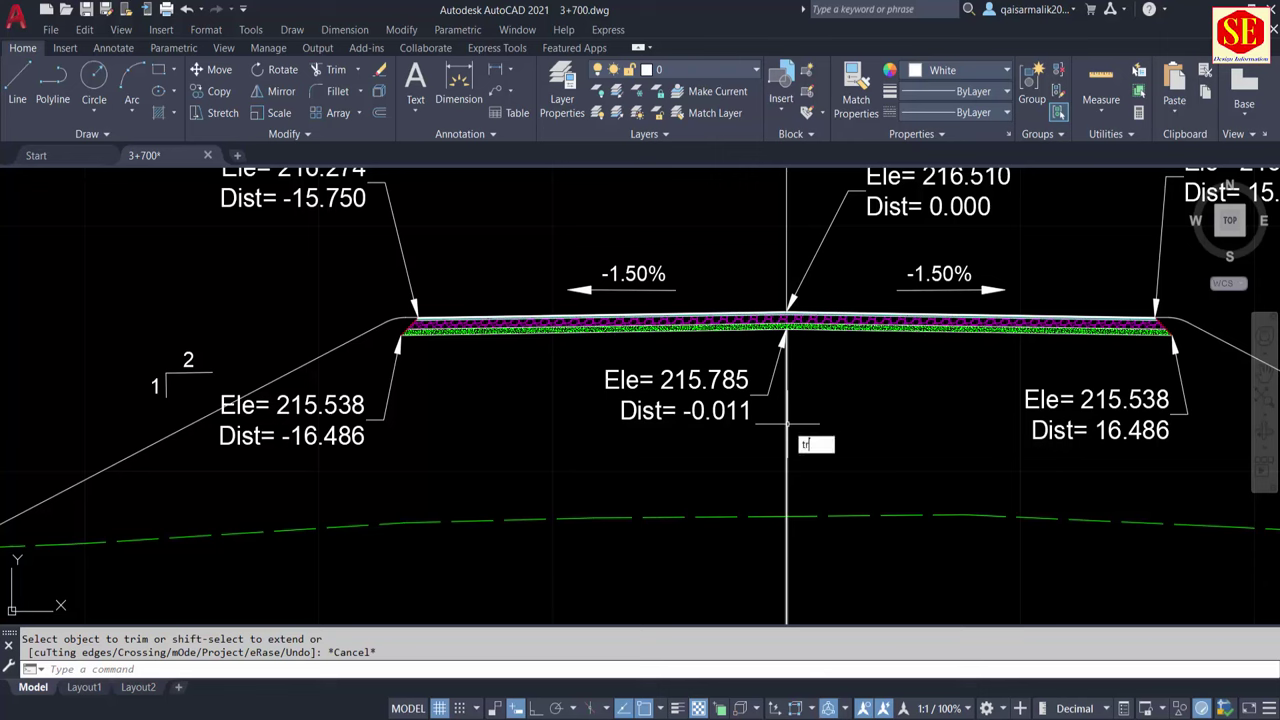
key("Return")
key("Escape")
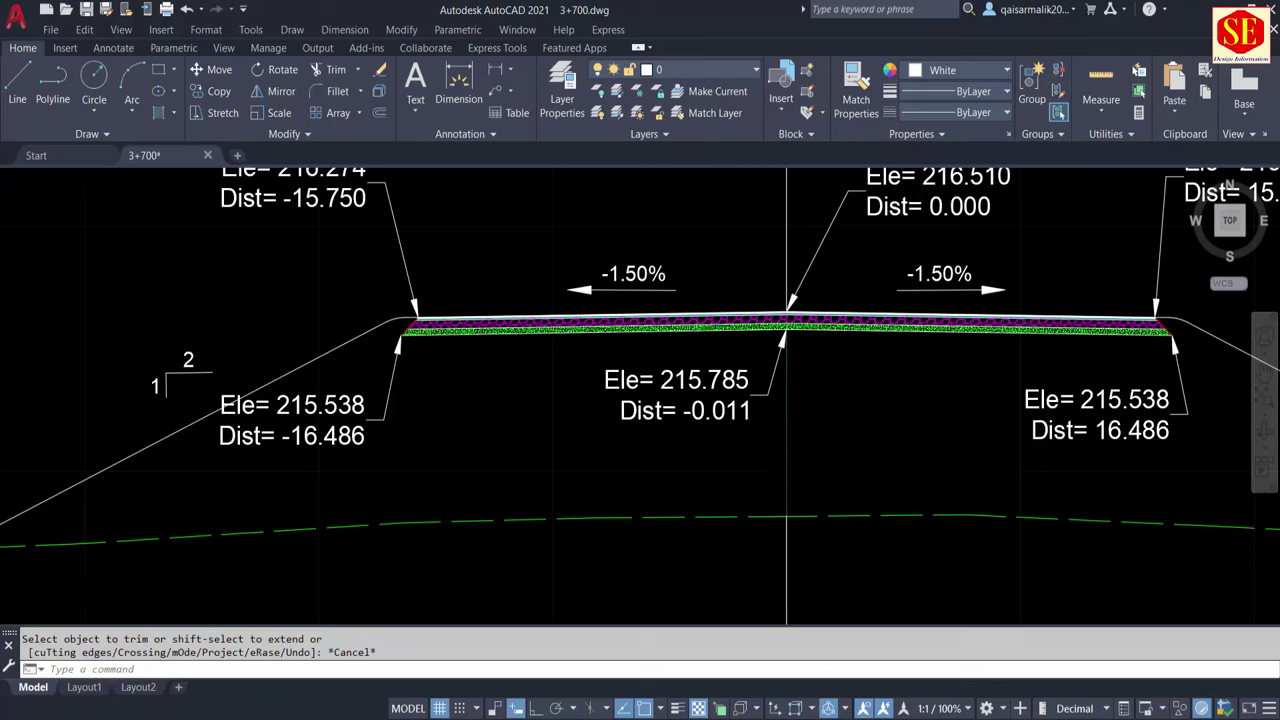
scroll(790, 420, "down", 7)
scroll(790, 420, "up", 5)
middle_click_drag(1127, 447, 954, 444)
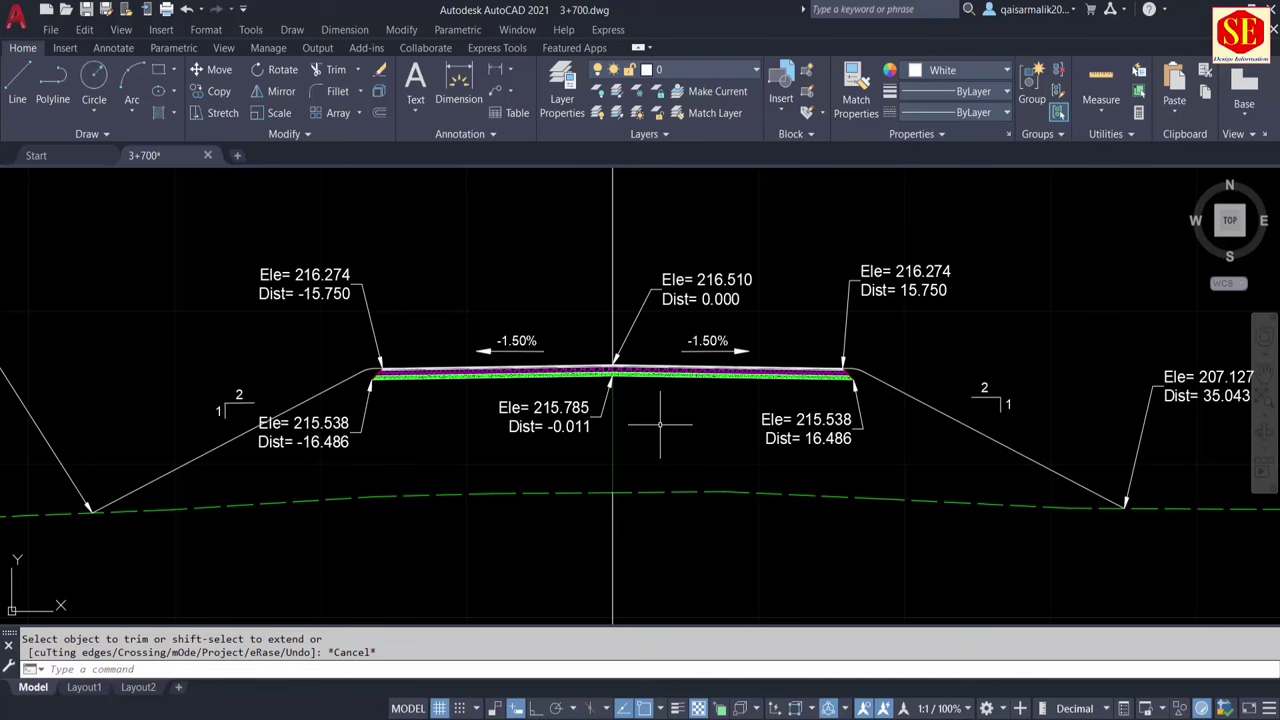
scroll(645, 410, "down", 2)
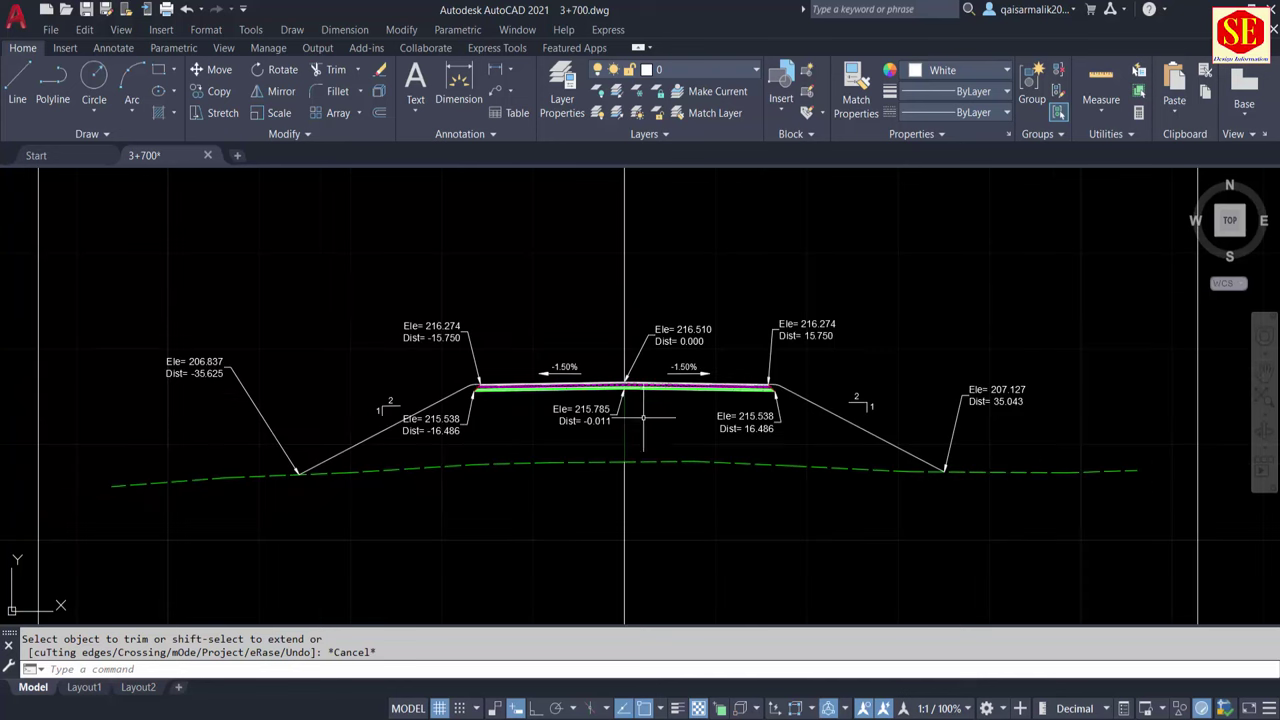
middle_click_drag(657, 448, 544, 416)
type("AA")
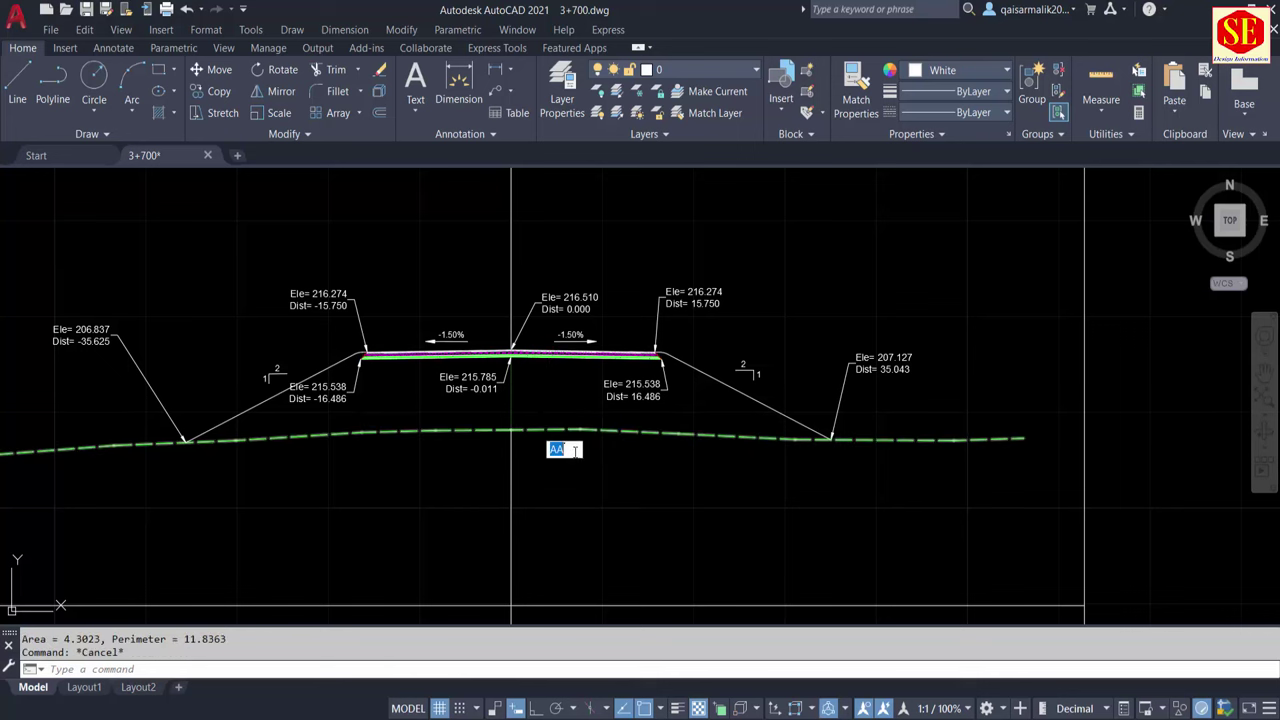
key("Escape")
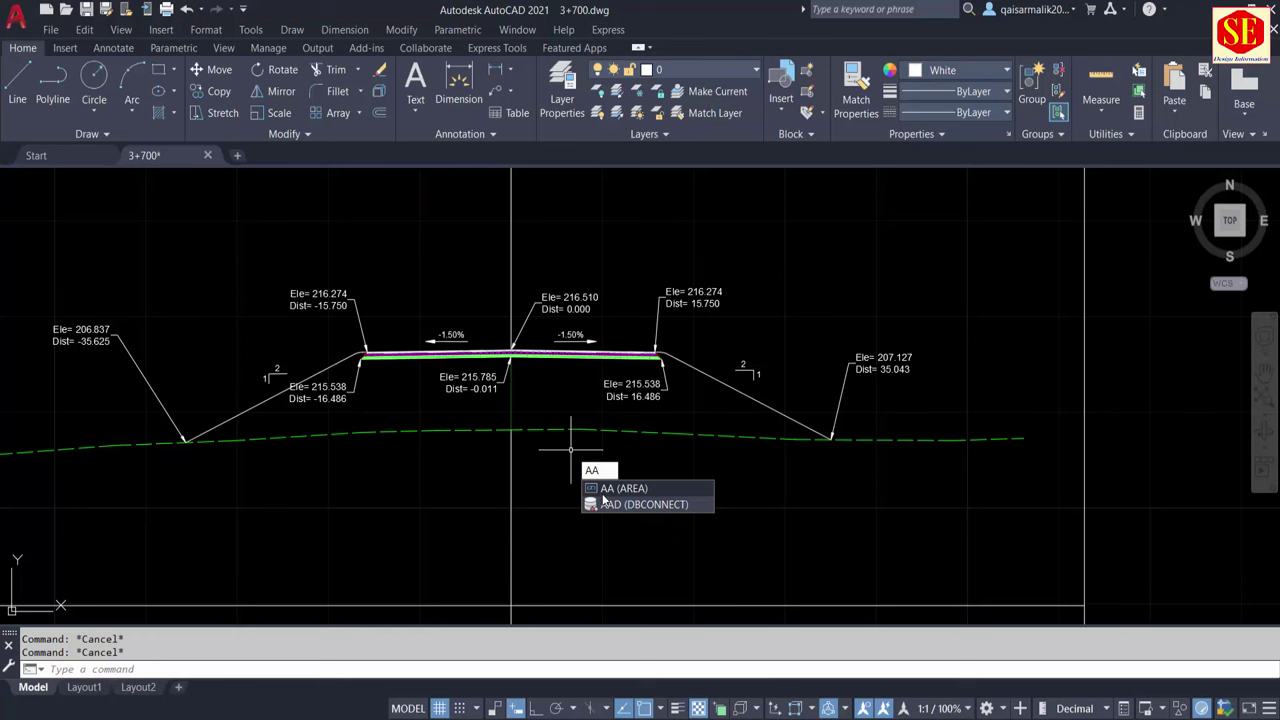
key("Escape")
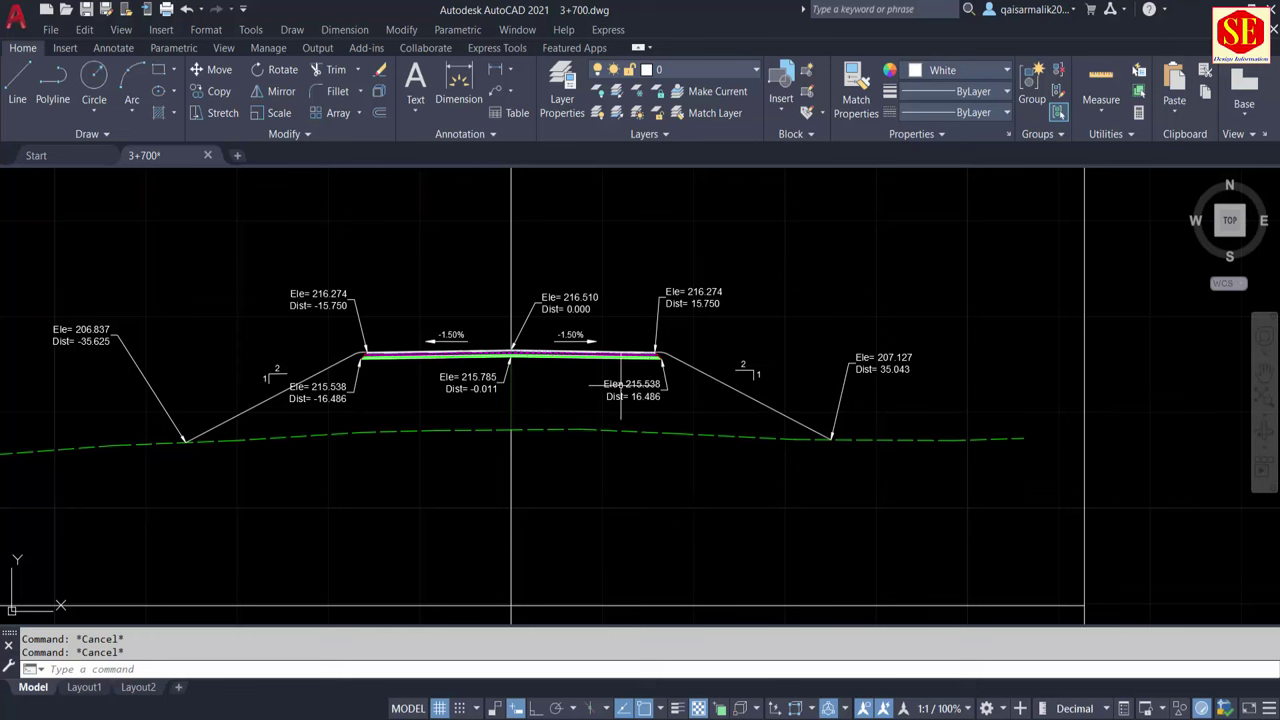
scroll(596, 300, "down", 2)
type("c")
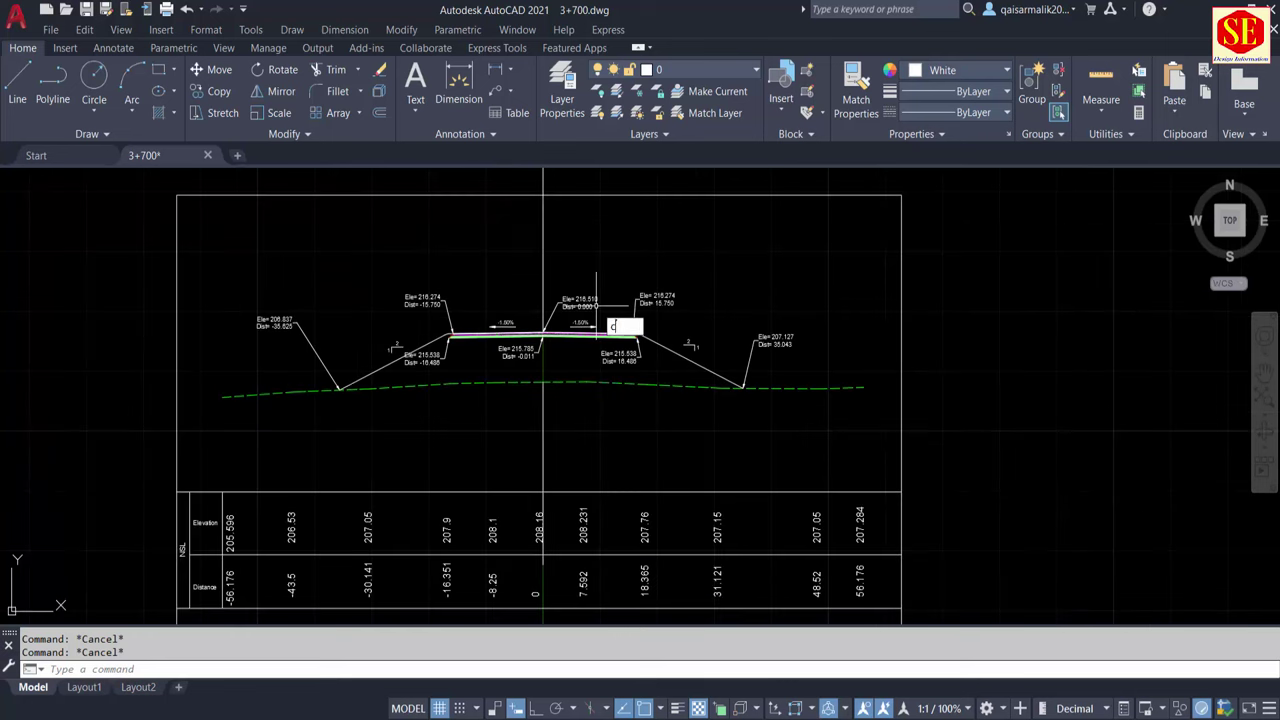
Start COPY and select both side slopes, the ground line, road surface and pavement hatches
type("o")
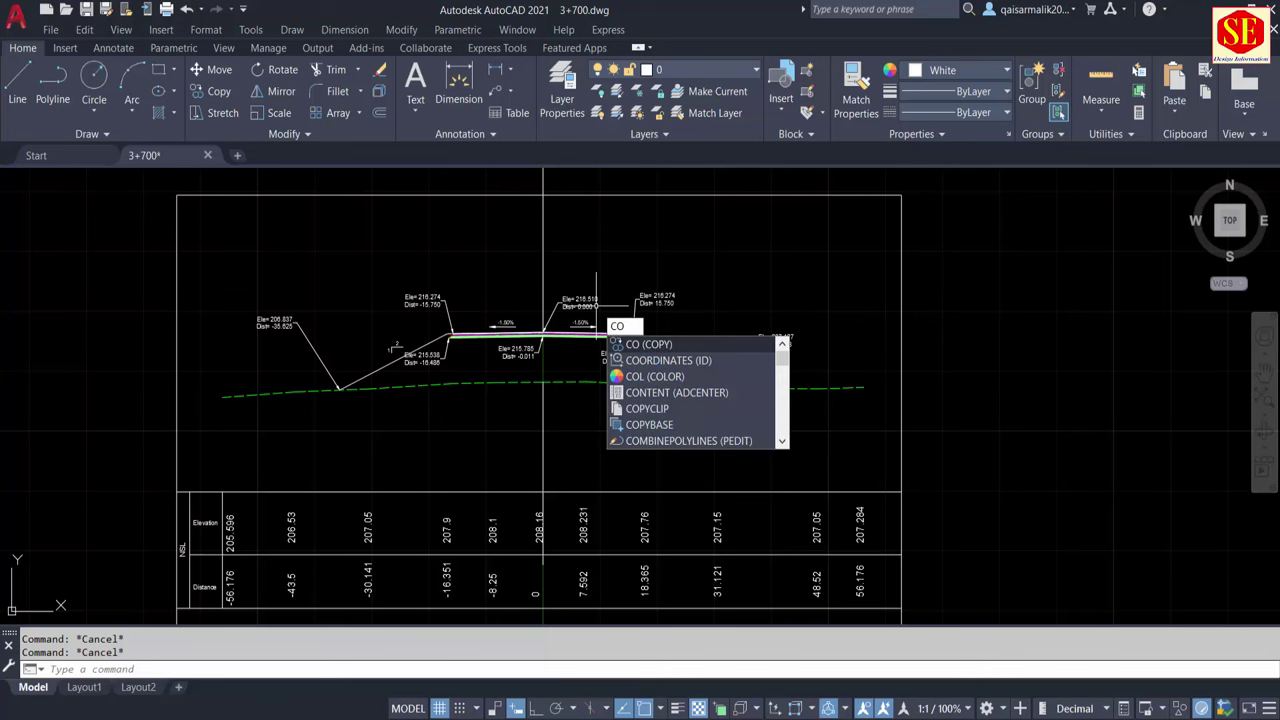
key("Return")
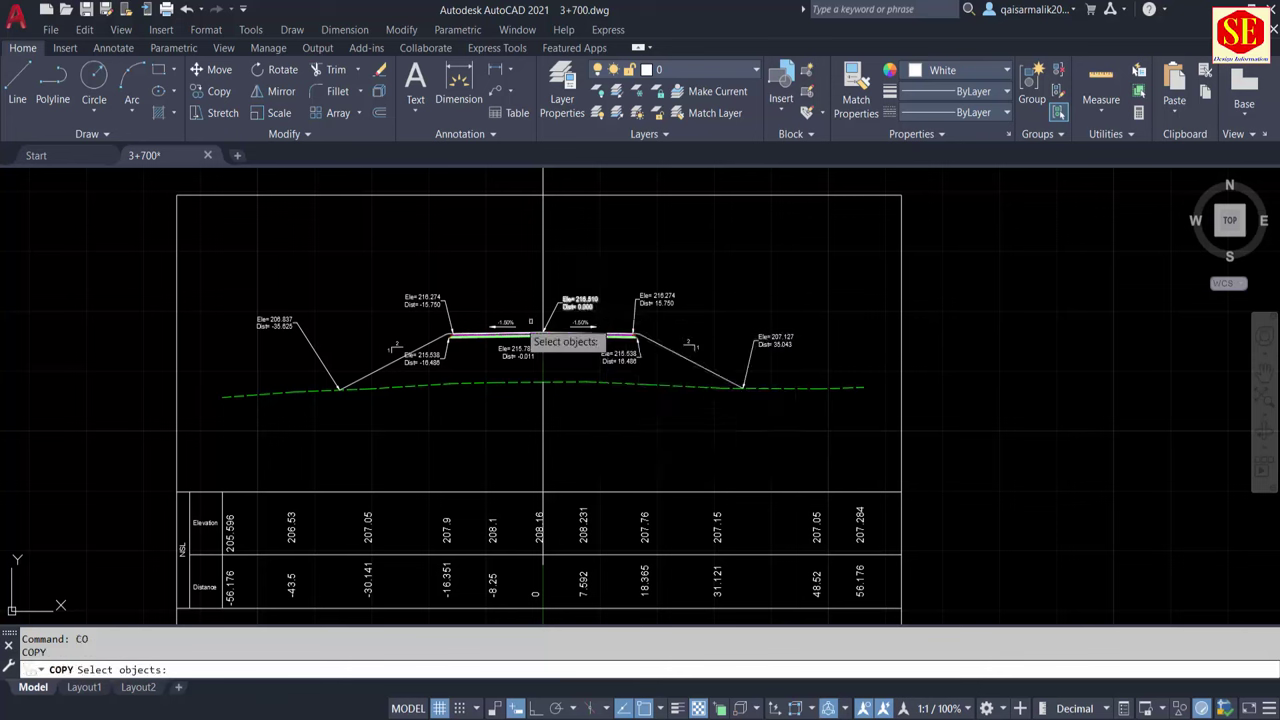
left_click(434, 340)
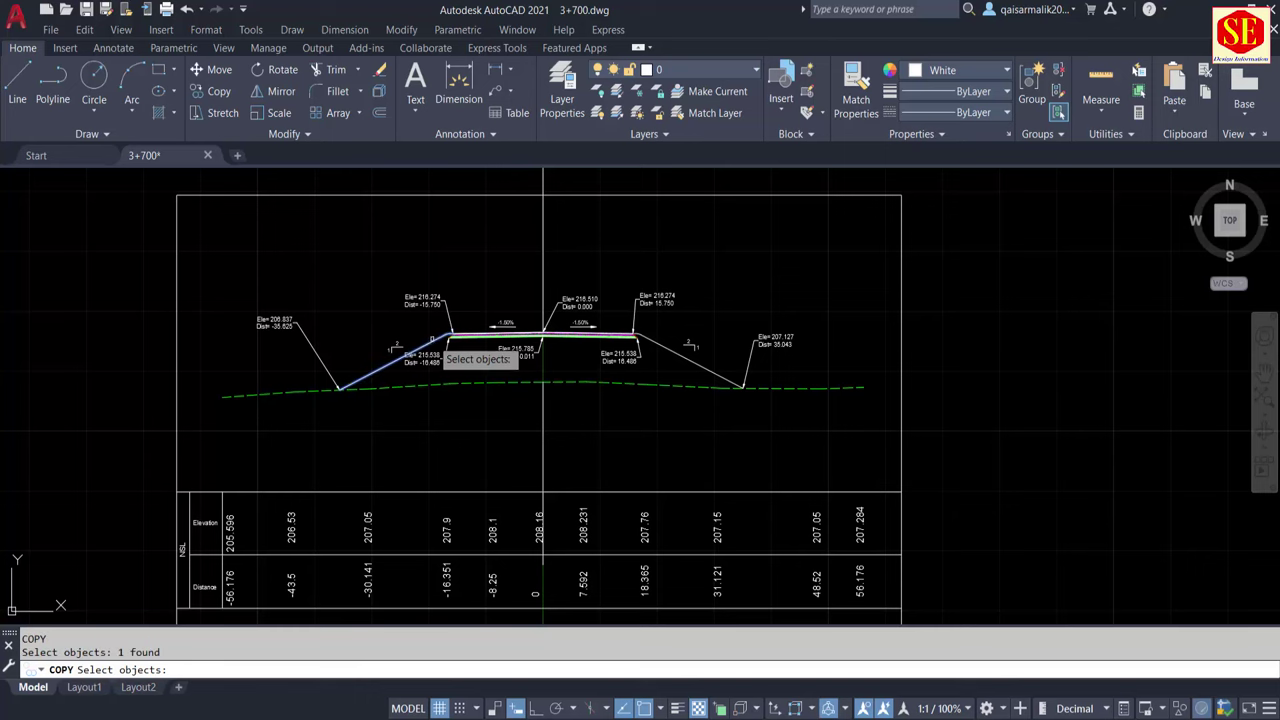
left_click(665, 348)
left_click(652, 384)
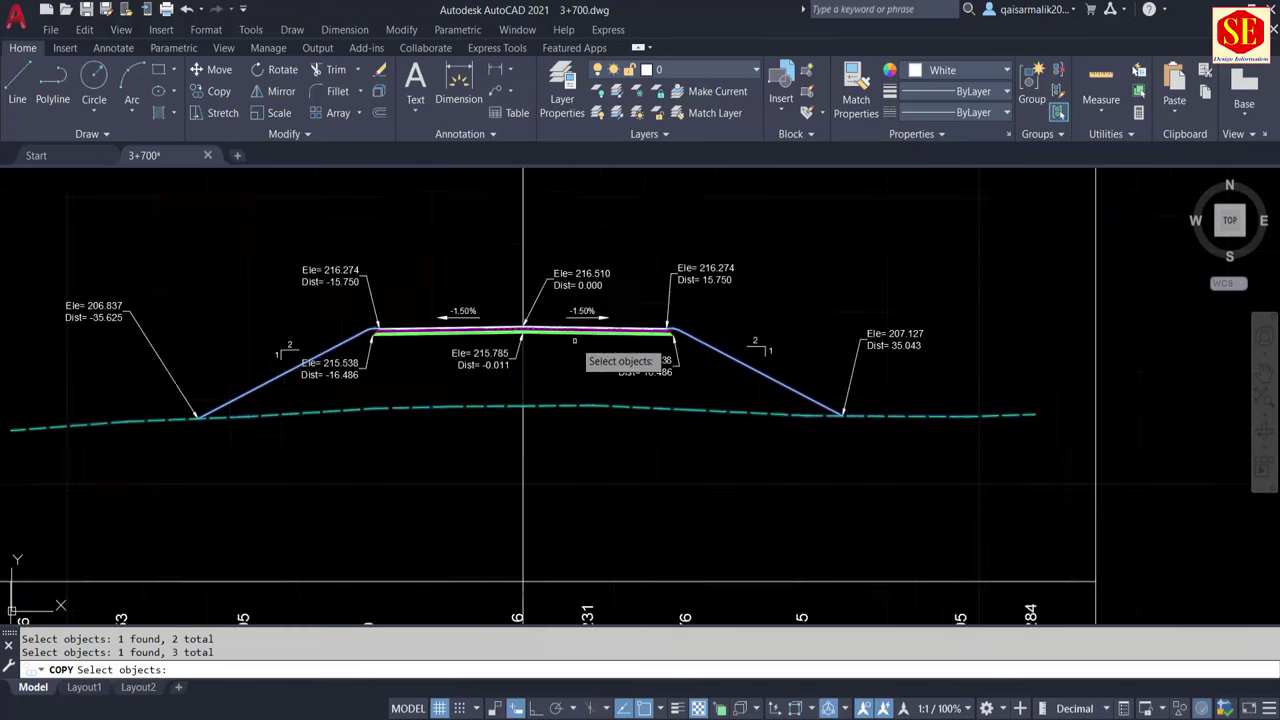
scroll(577, 342, "up", 5)
left_click(575, 320)
scroll(810, 316, "up", 2)
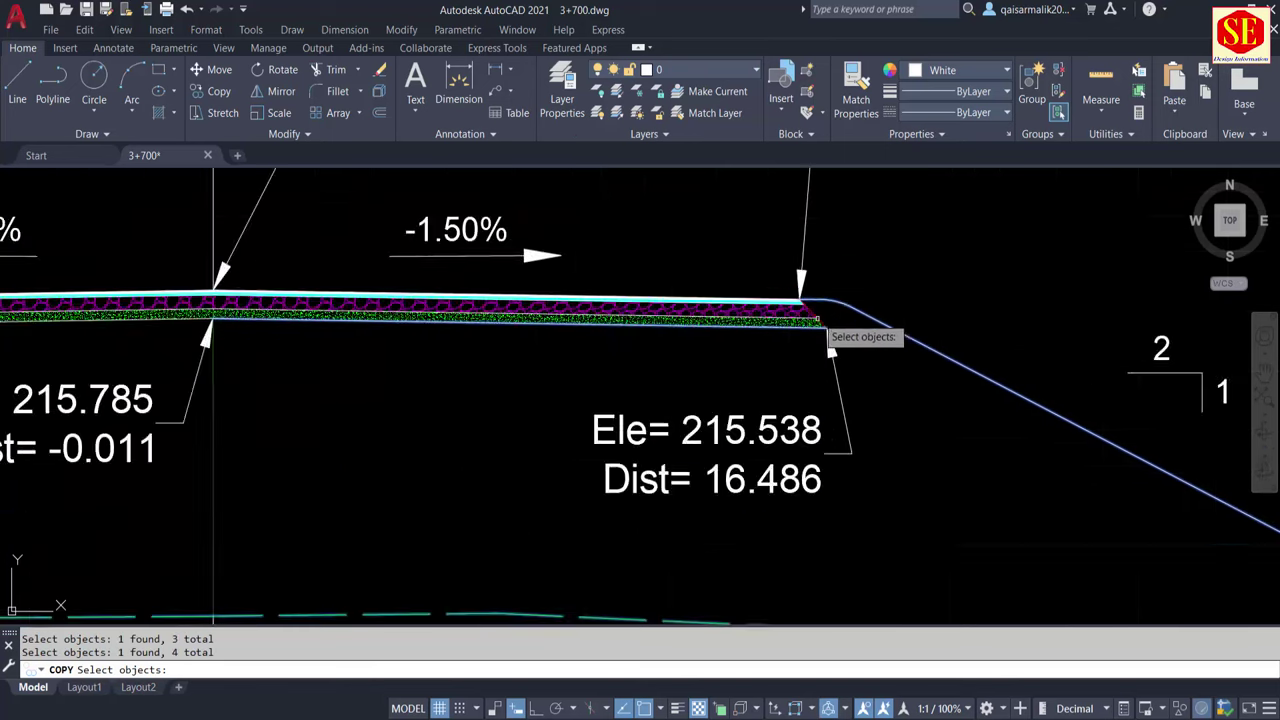
scroll(805, 310, "up", 2)
left_click(801, 305)
scroll(858, 315, "down", 1)
scroll(858, 315, "down", 3)
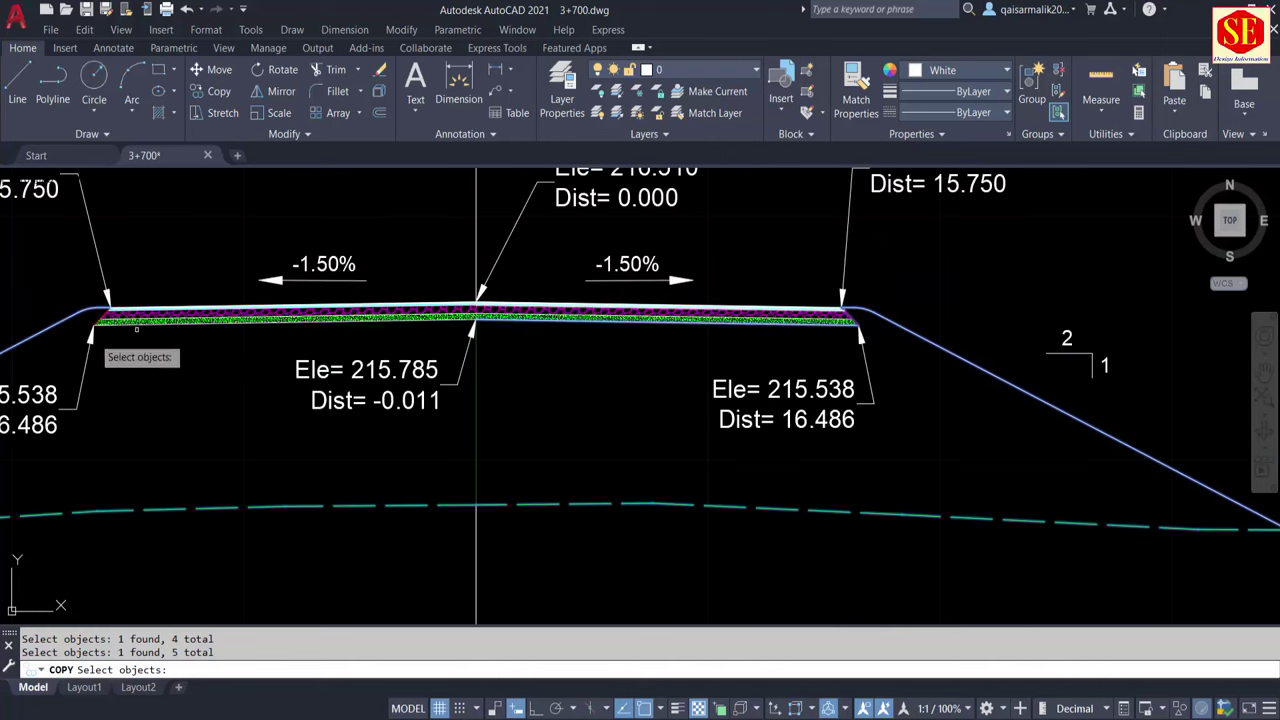
scroll(90, 300, "up", 2)
scroll(180, 310, "up", 2)
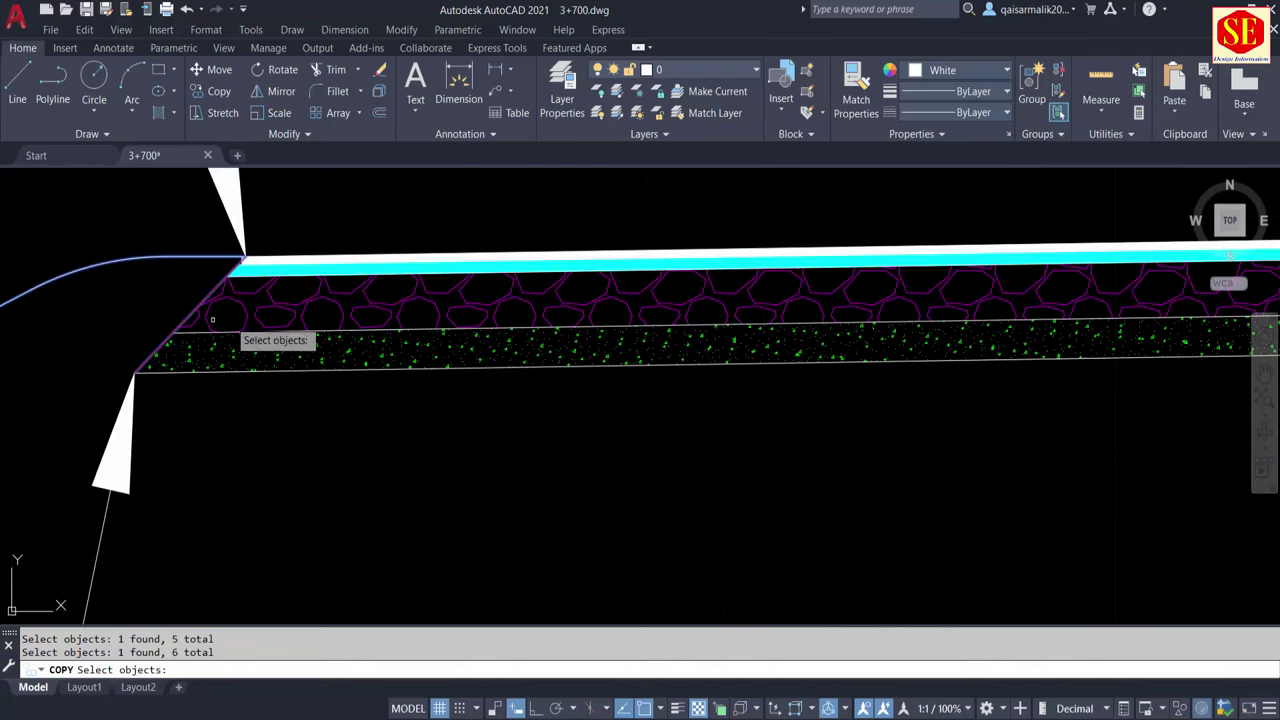
left_click(355, 345)
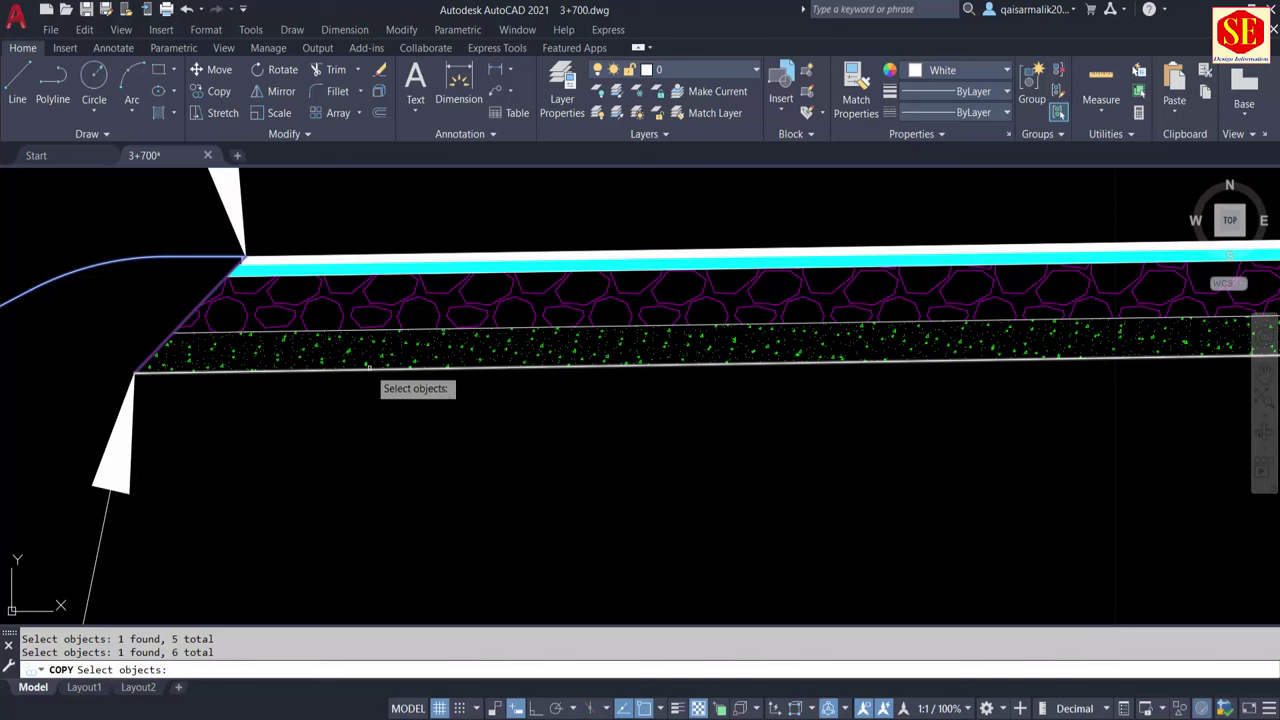
left_click(366, 368)
scroll(370, 400, "down", 2)
scroll(648, 393, "down", 1)
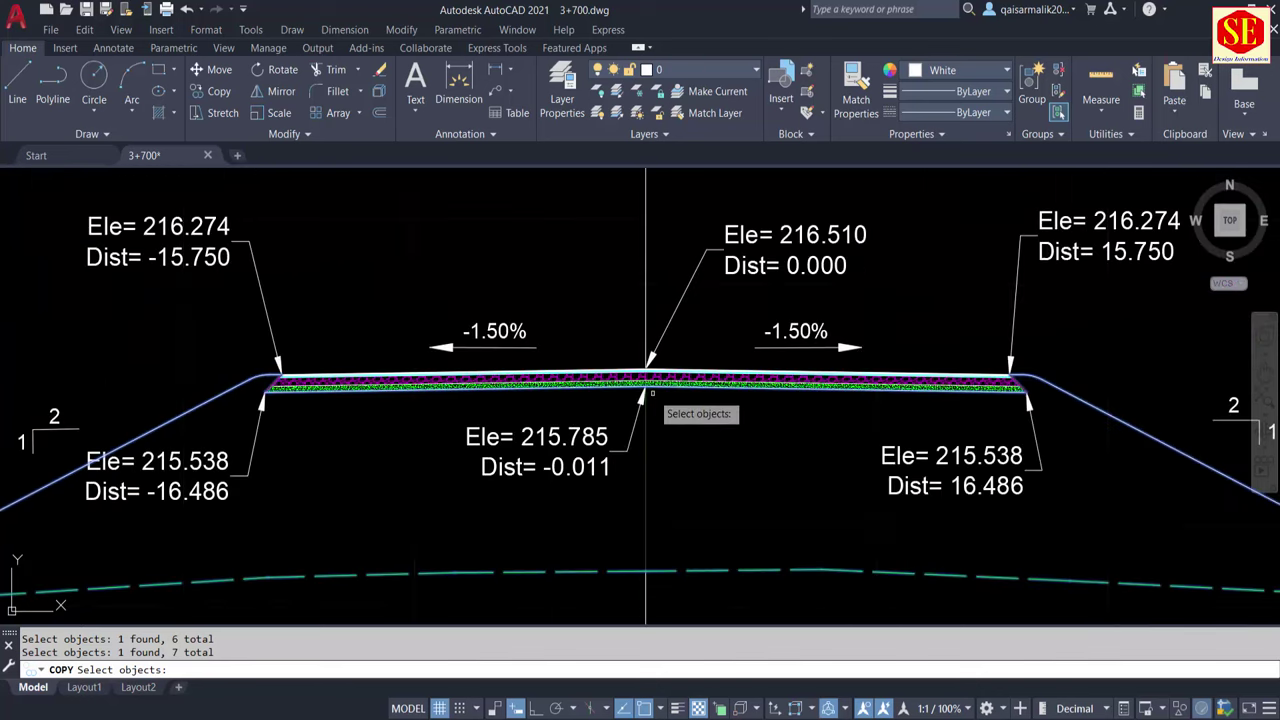
scroll(648, 393, "down", 2)
Place the selected section copy to the left of the original sheet
key("Return")
left_click(617, 497)
scroll(617, 497, "down", 2)
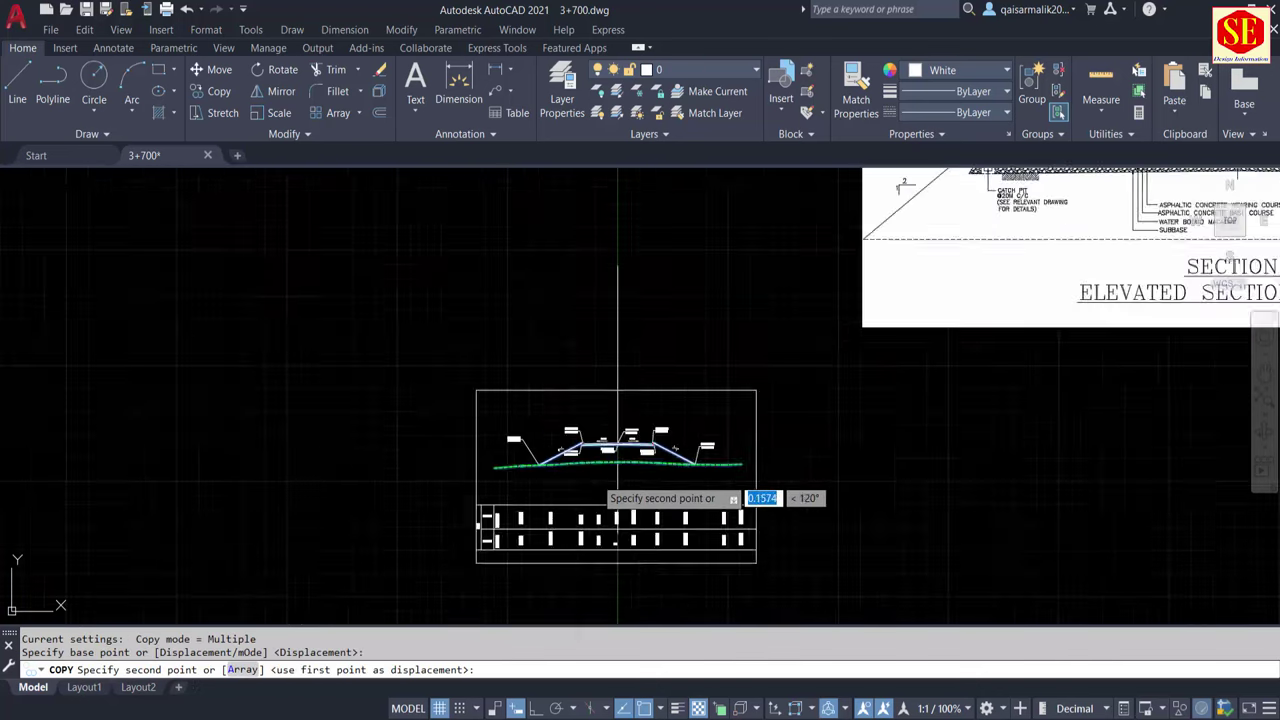
scroll(617, 480, "down", 2)
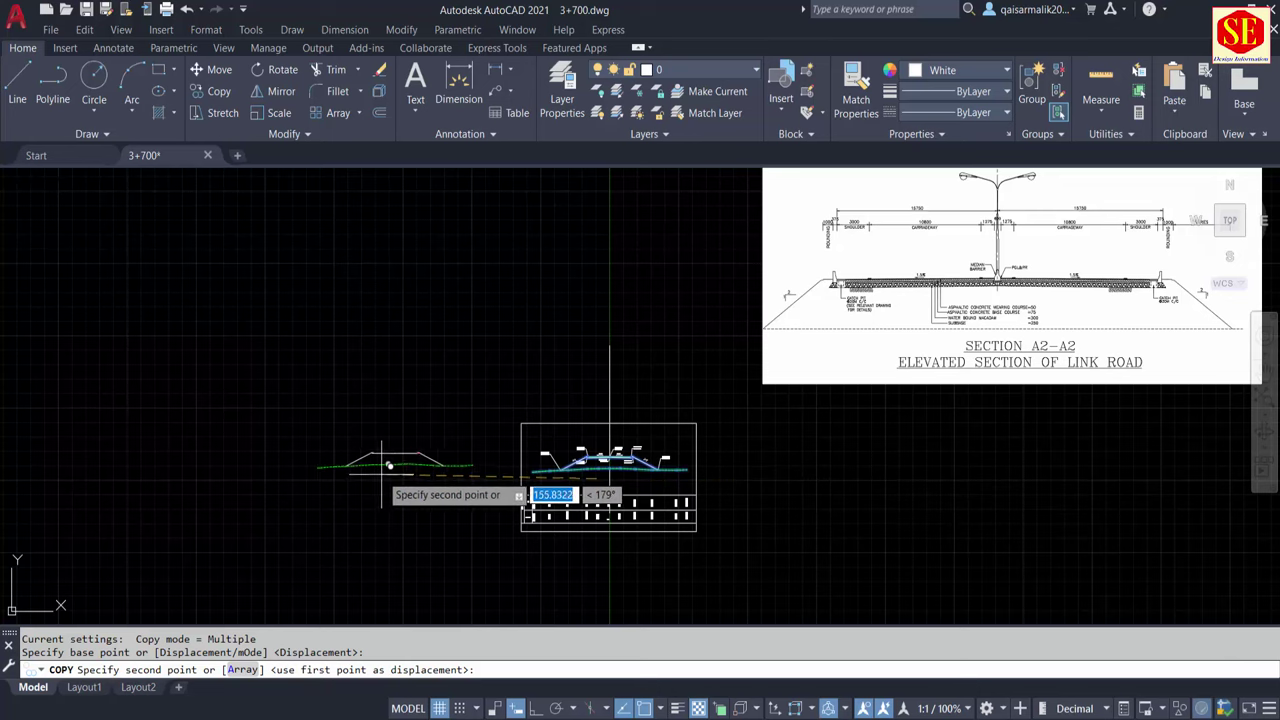
left_click(381, 466)
scroll(385, 466, "up", 2)
key("Escape")
scroll(423, 443, "up", 1)
scroll(487, 387, "up", 2)
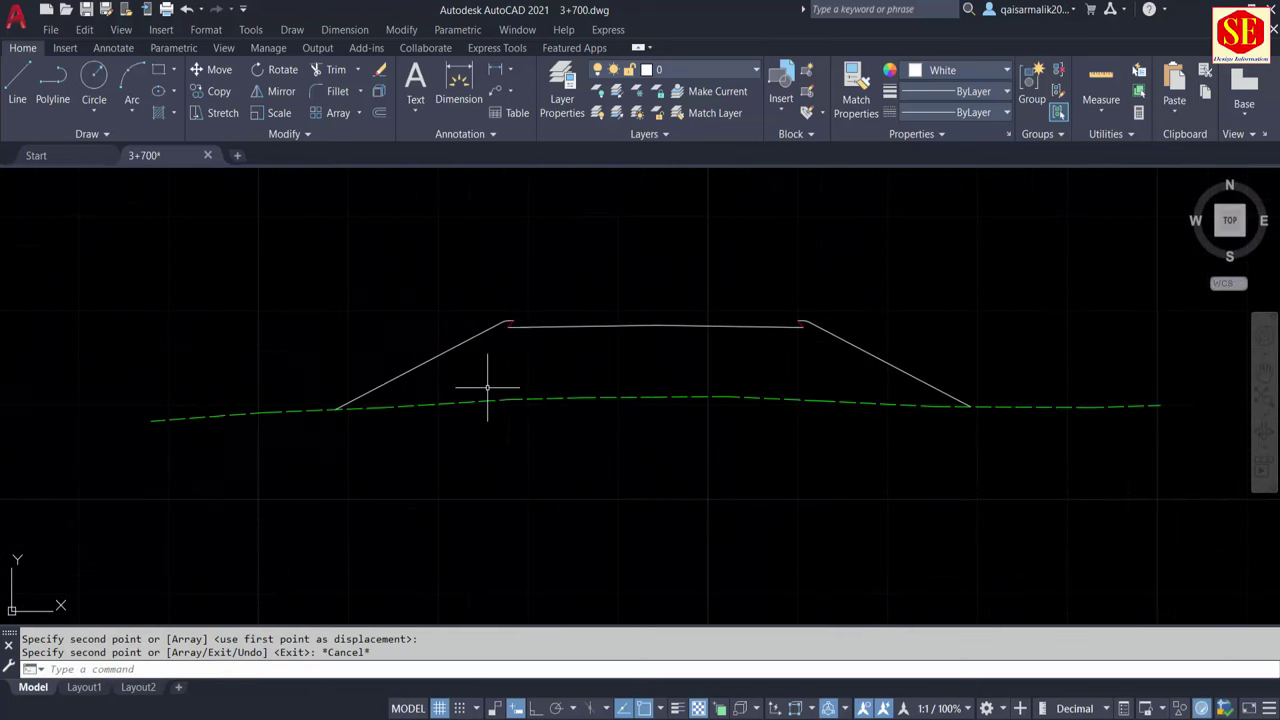
scroll(514, 300, "up", 2)
scroll(471, 277, "up", 3)
scroll(449, 249, "down", 1)
scroll(425, 295, "down", 2)
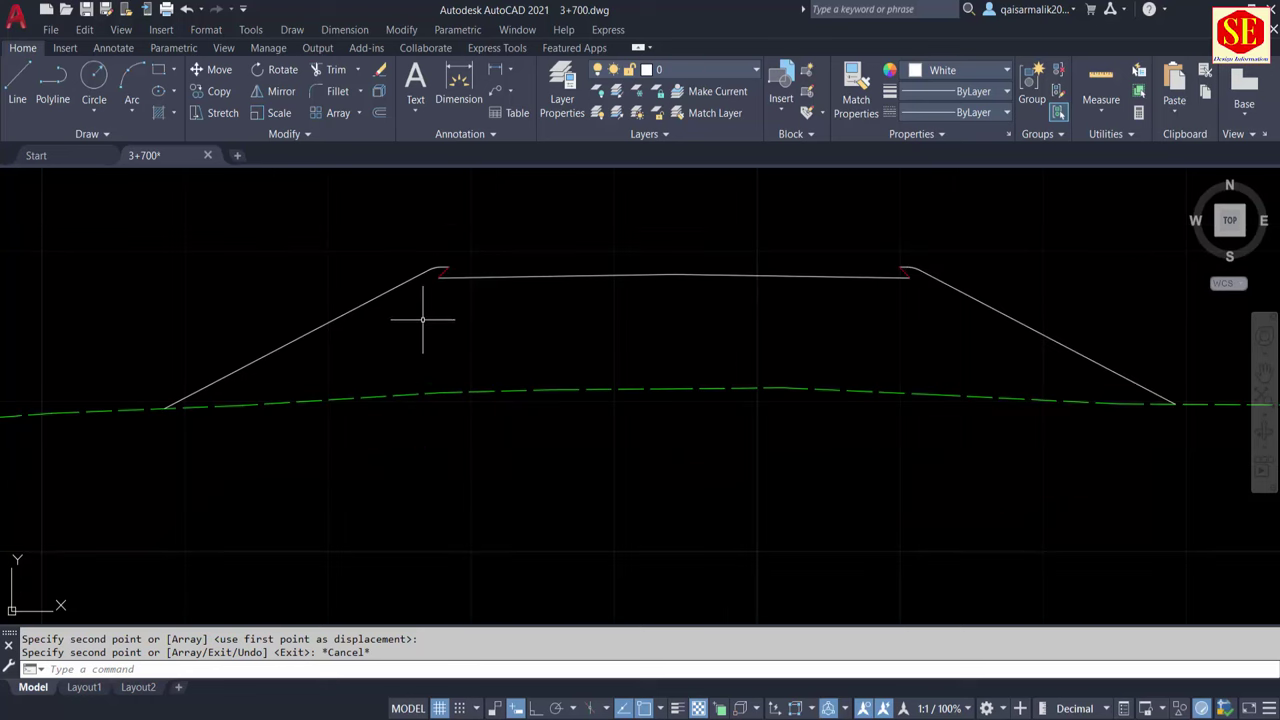
scroll(709, 266, "down", 5)
scroll(715, 335, "up", 5)
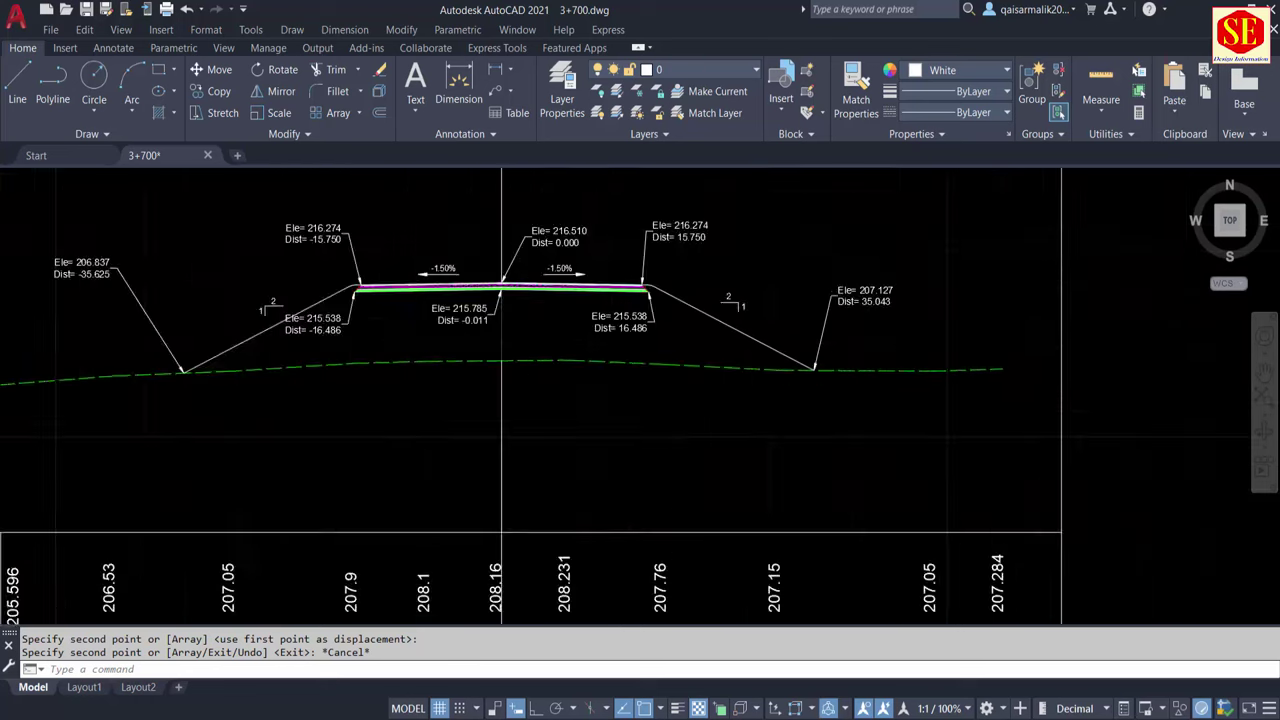
scroll(411, 277, "up", 2)
scroll(676, 265, "down", 4)
scroll(286, 290, "up", 3)
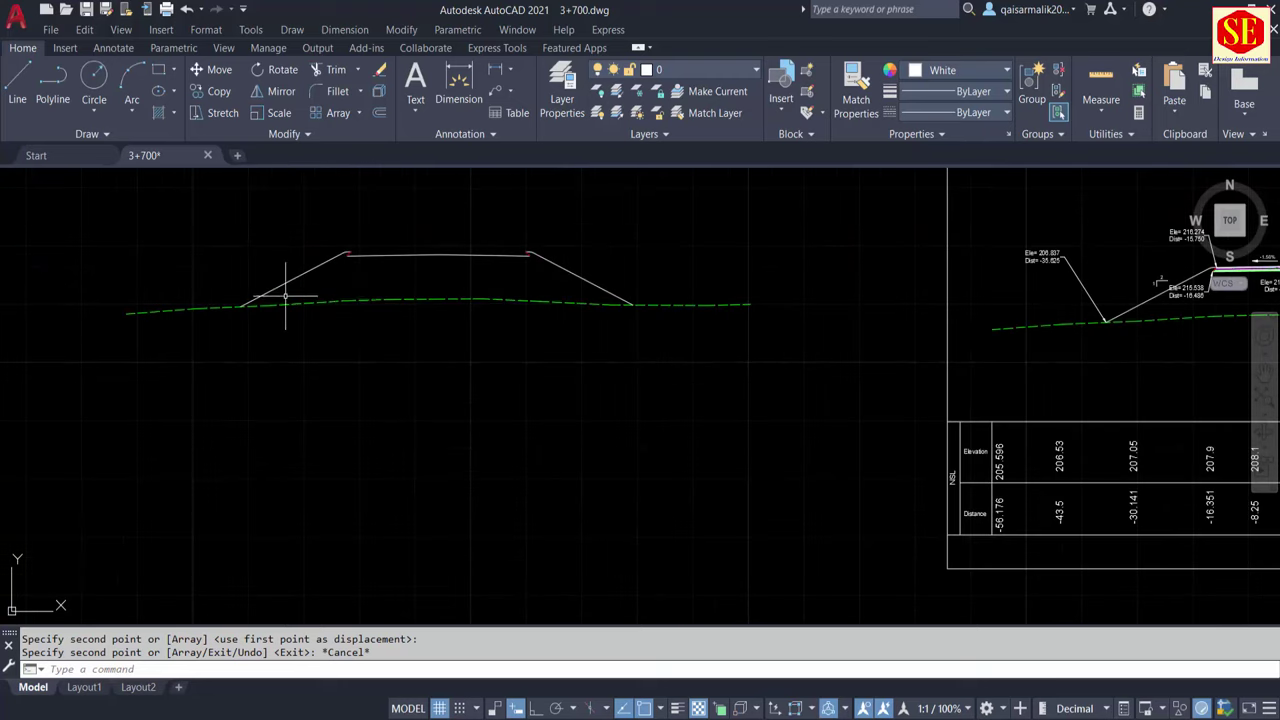
Create a BO boundary polyline inside the copied embankment trapezoid and select it
middle_click_drag(371, 251, 423, 357)
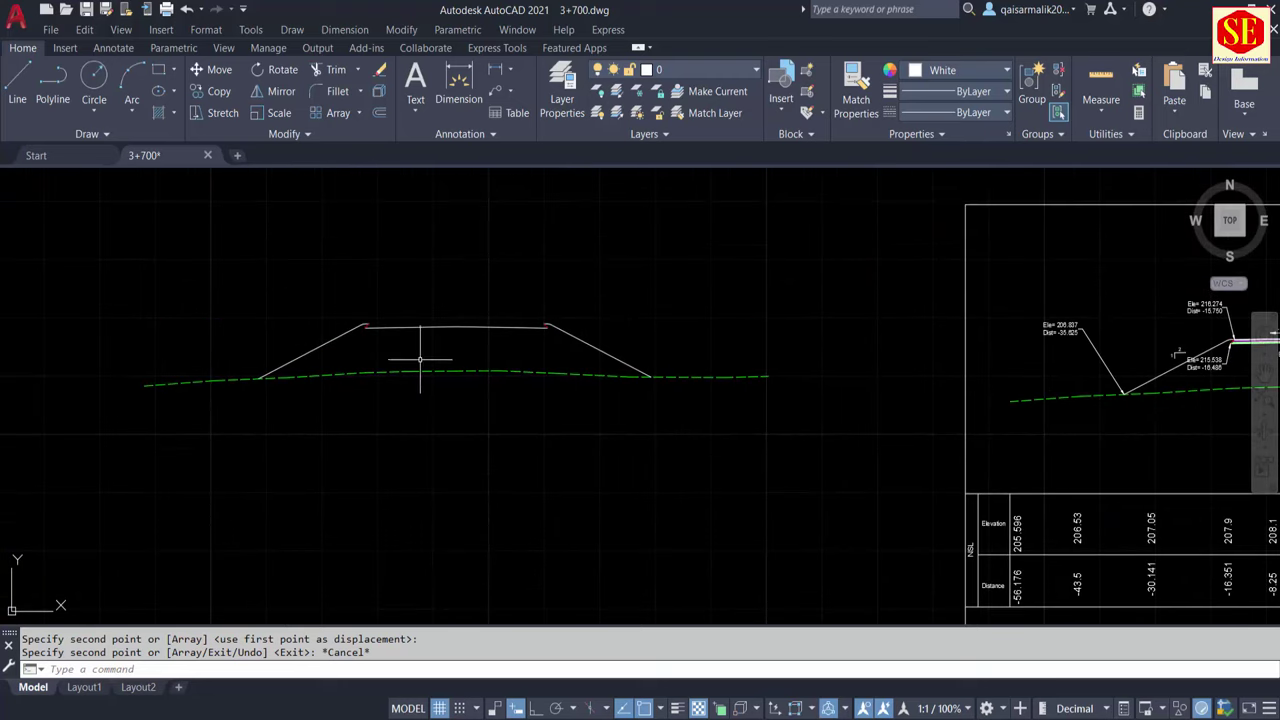
scroll(423, 357, "up", 2)
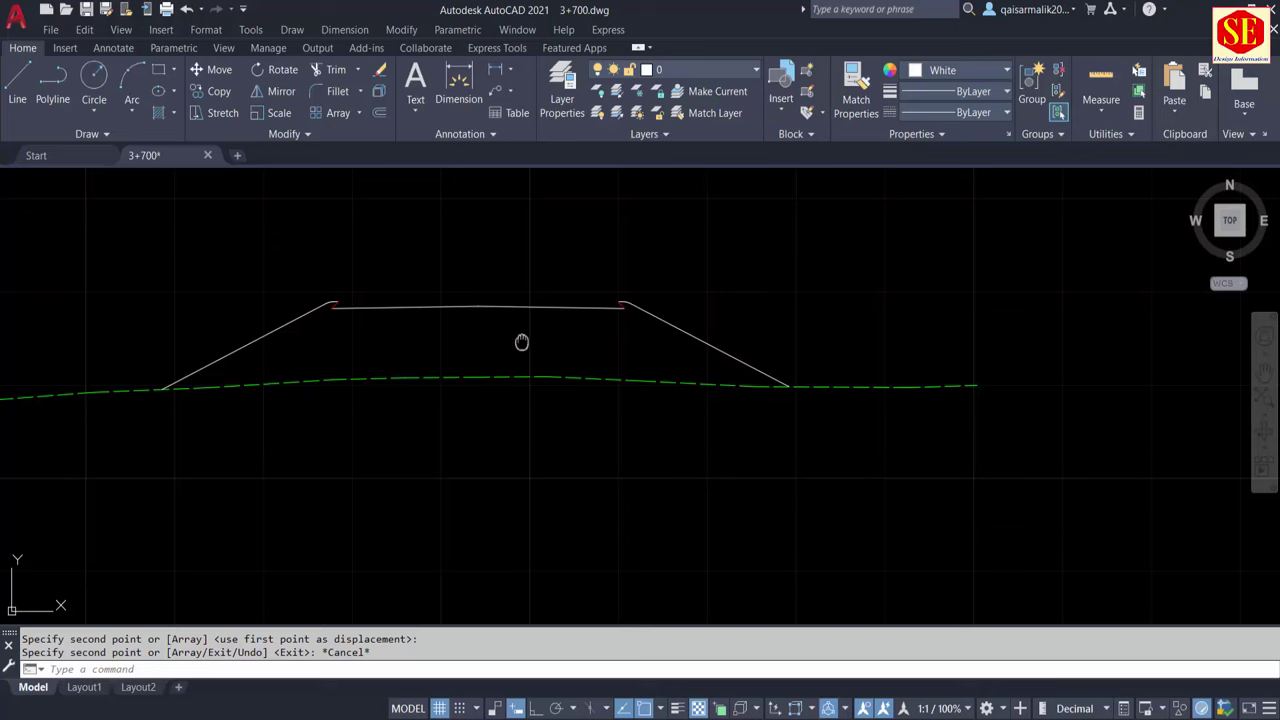
middle_click_drag(521, 342, 598, 333)
type("B")
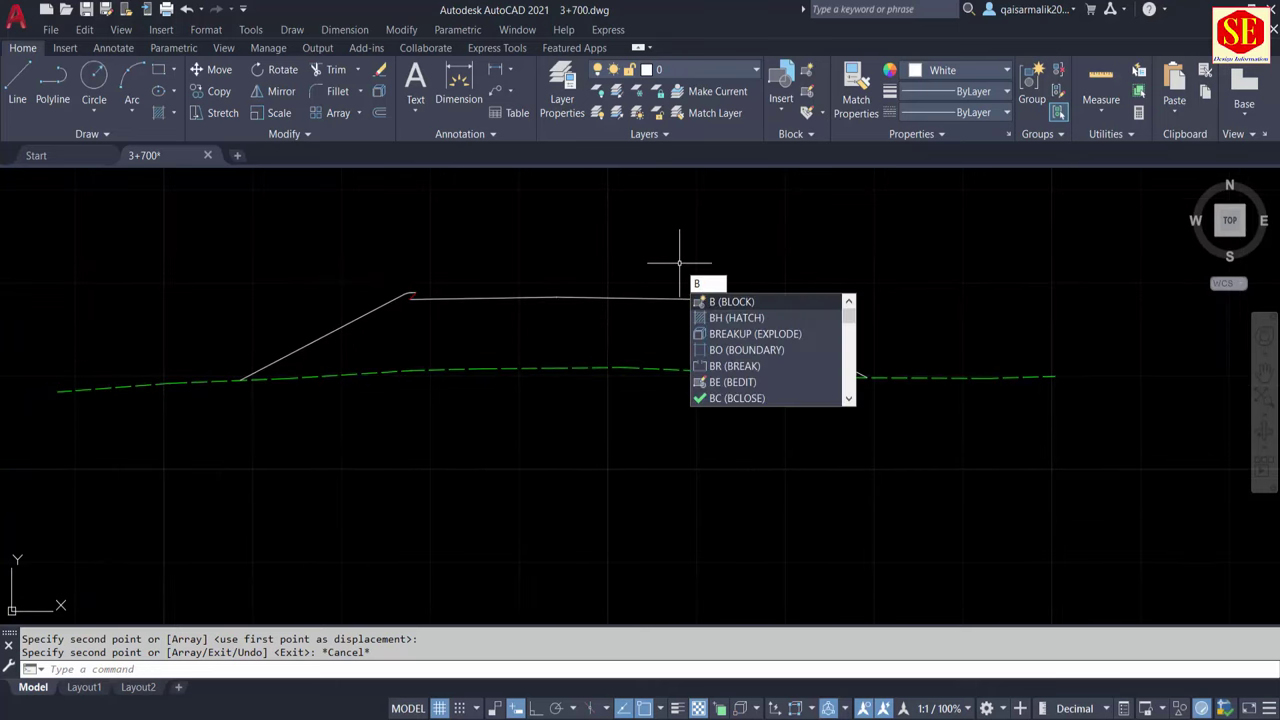
type("o")
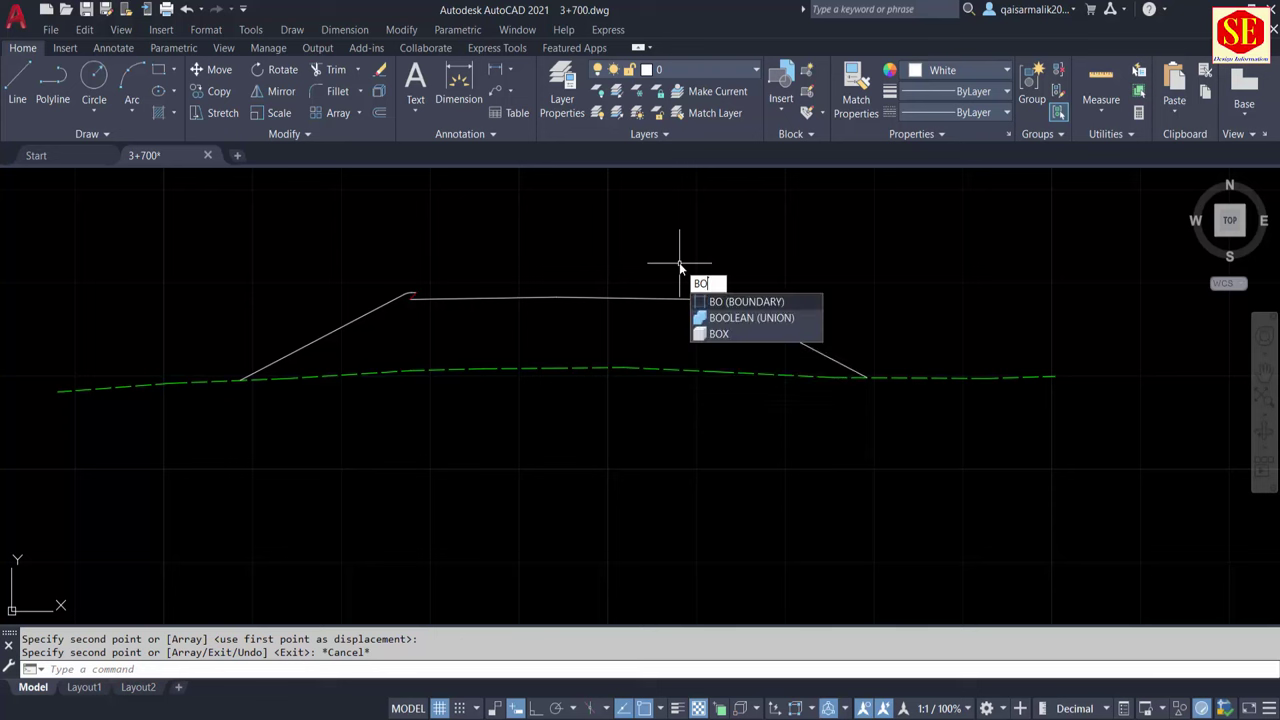
key("Return")
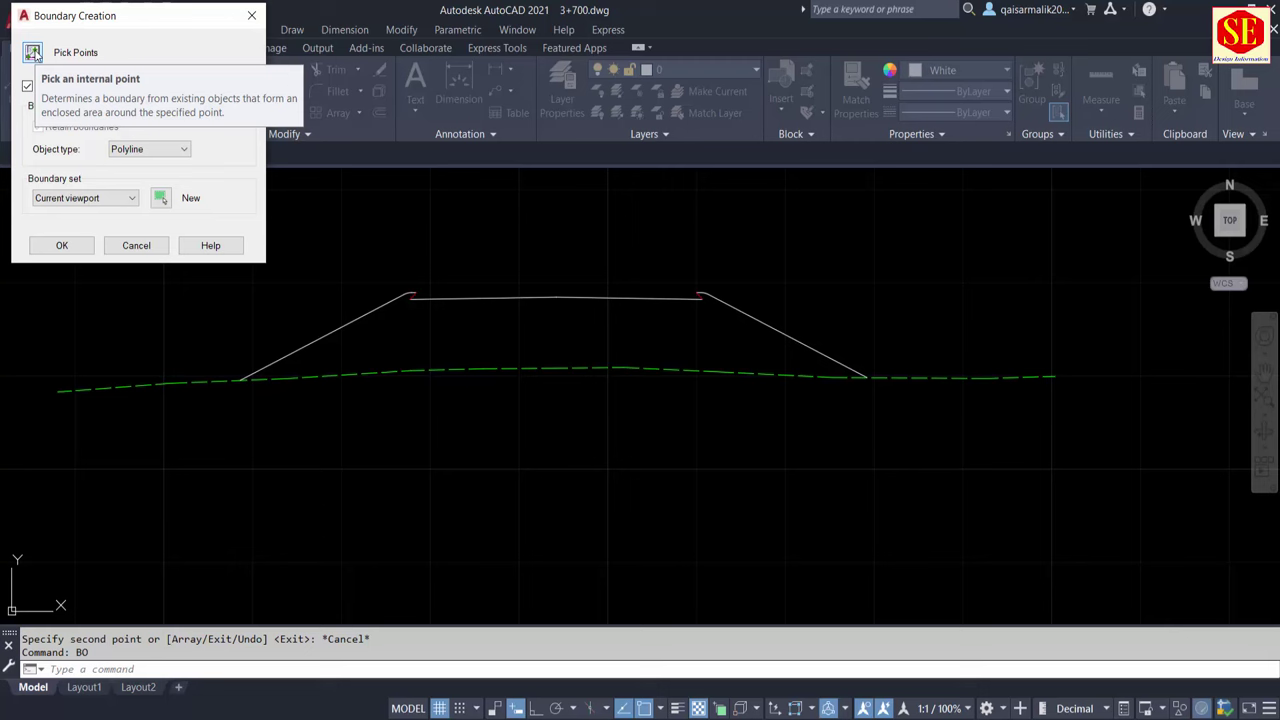
left_click(33, 53)
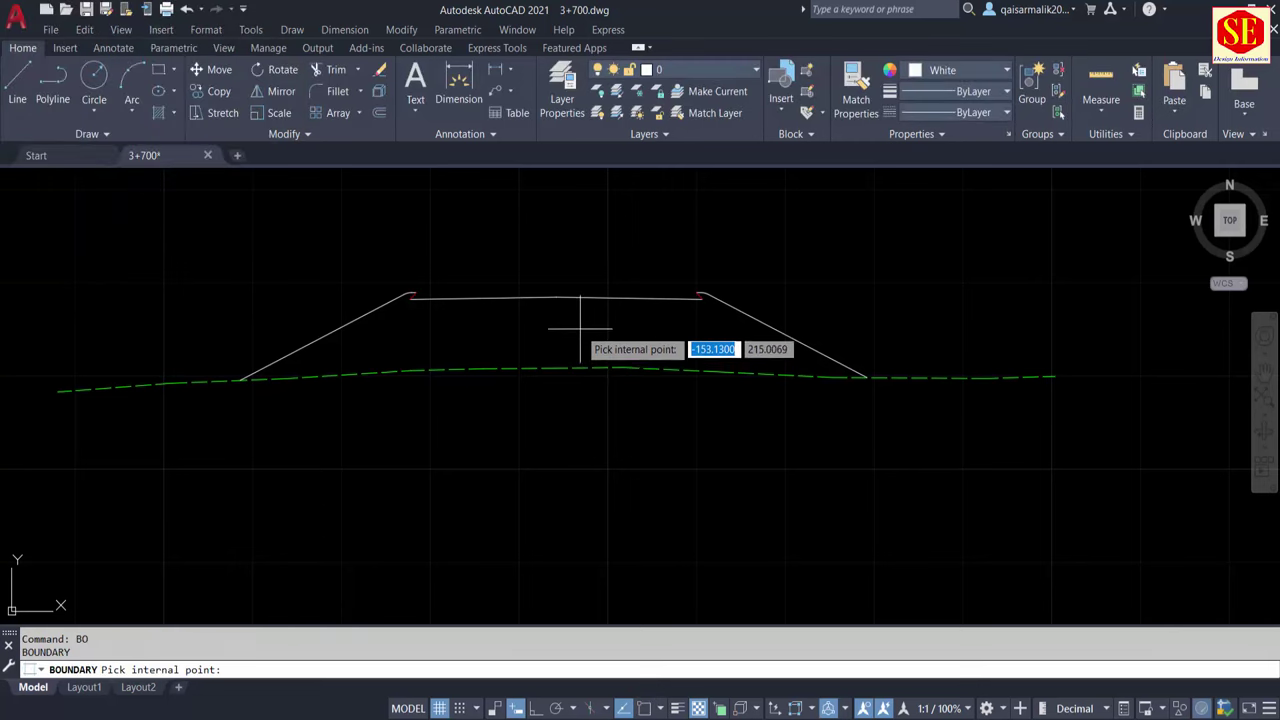
left_click(580, 327)
key("Return")
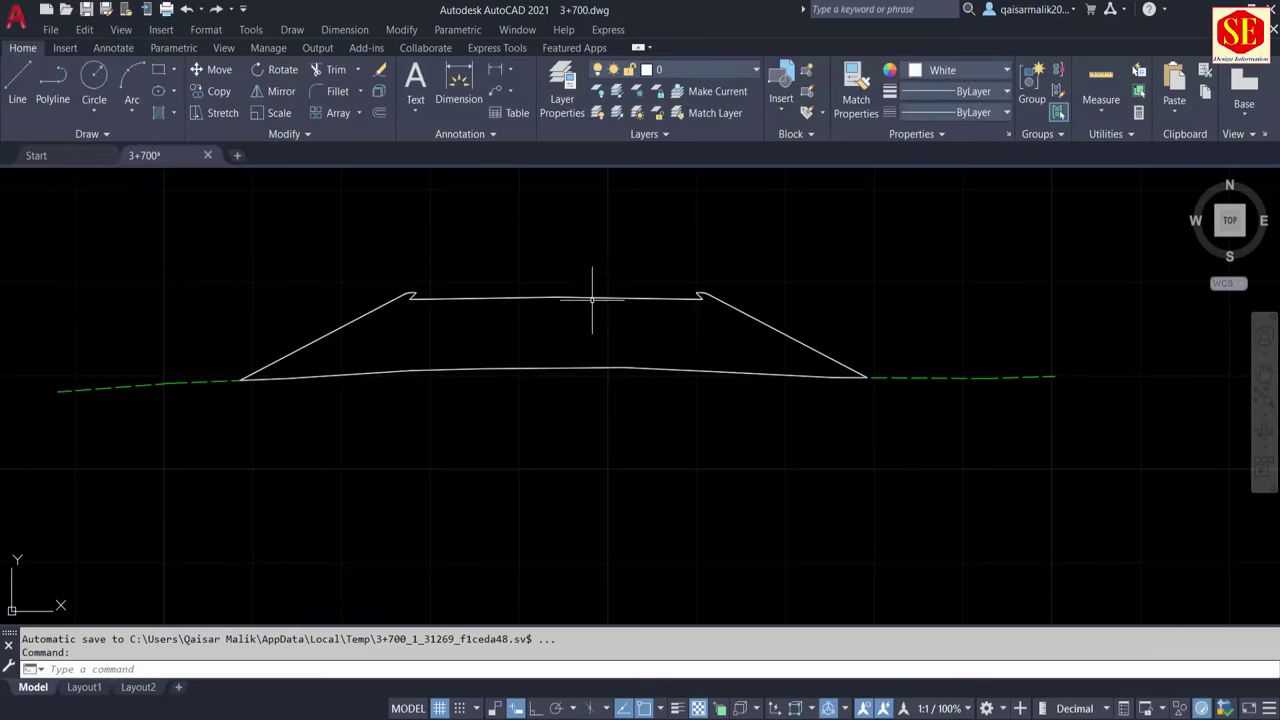
left_click(590, 296)
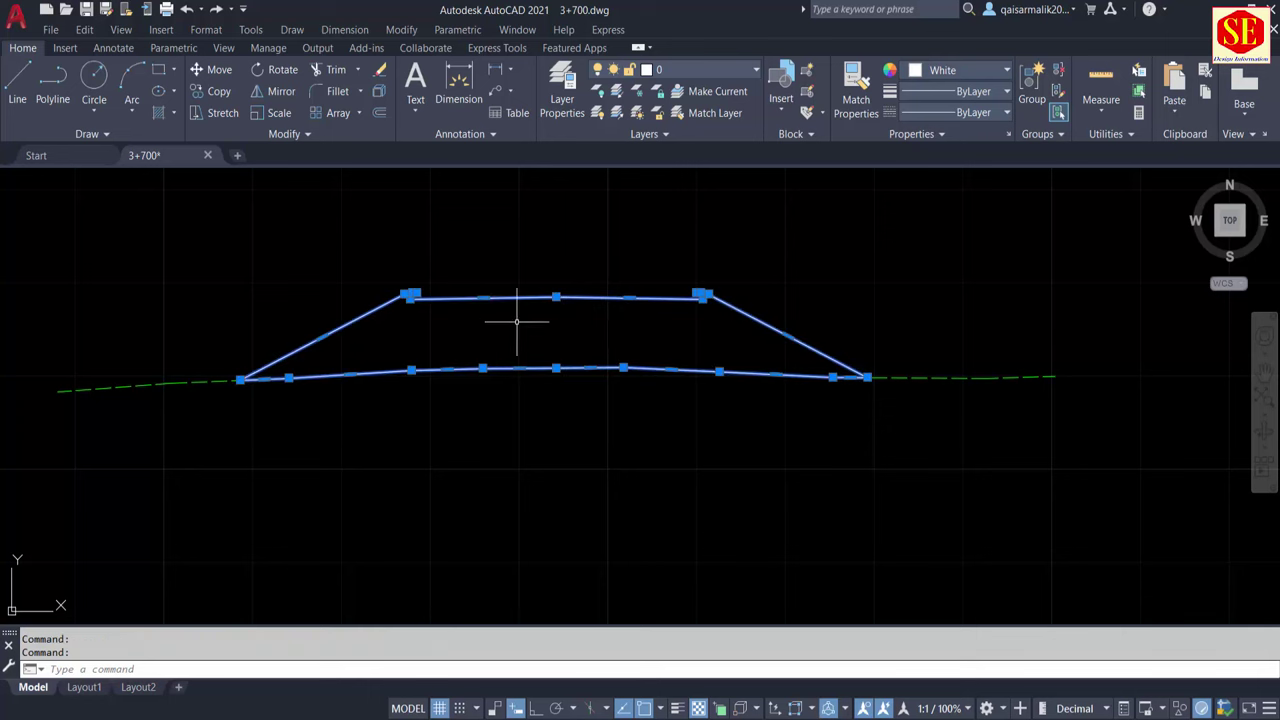
List the boundary polyline and copy its area value from the Text Window
type("i")
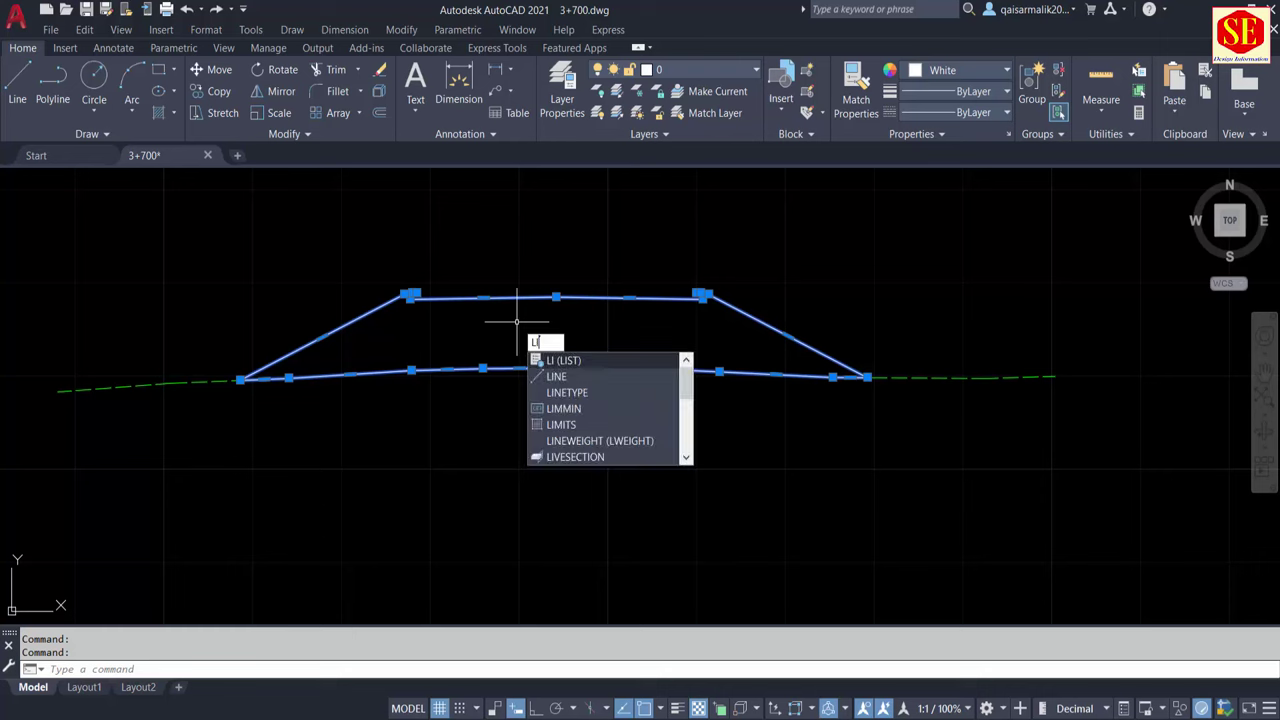
key("Return")
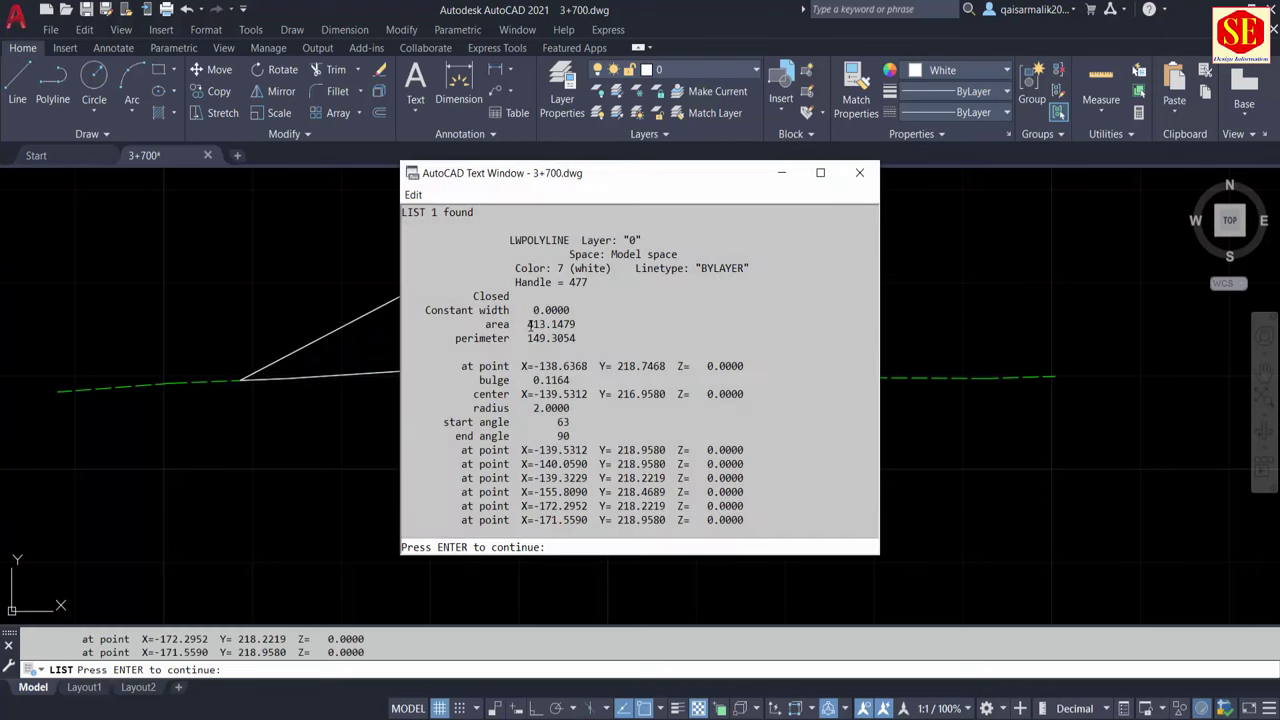
left_click_drag(514, 324, 576, 323)
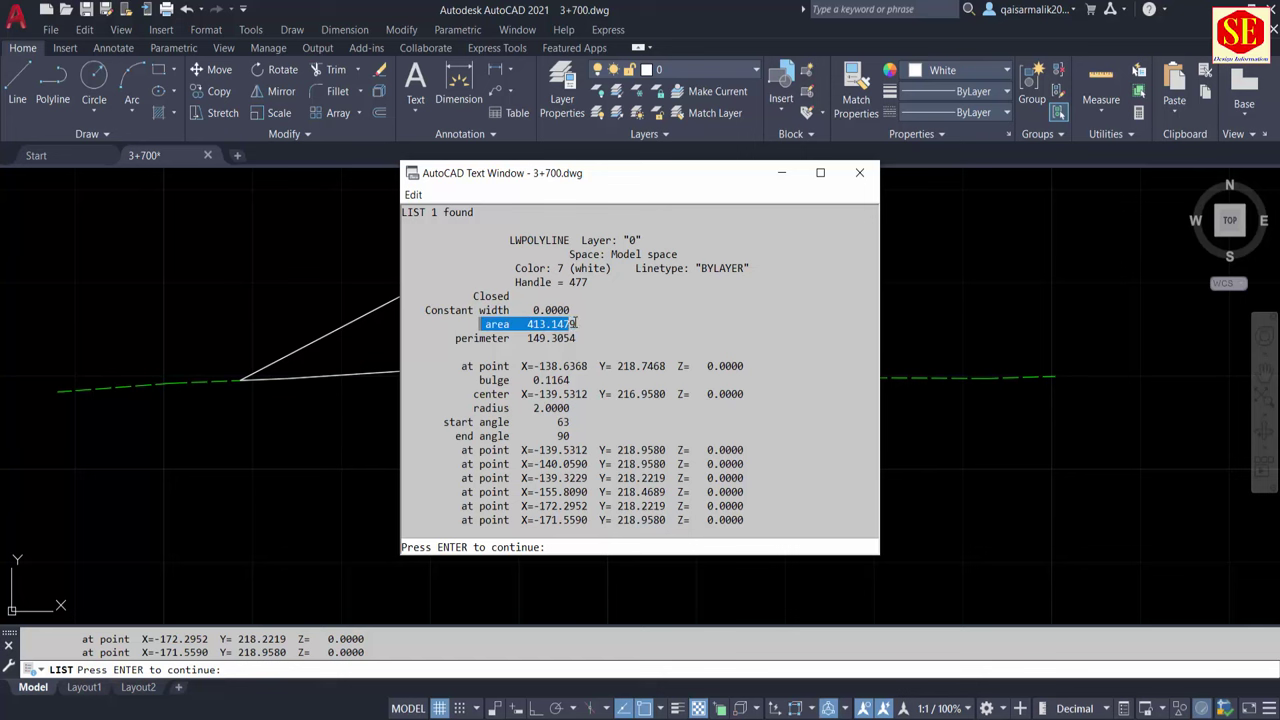
right_click(567, 324)
left_click(602, 371)
left_click(414, 326)
key("F2")
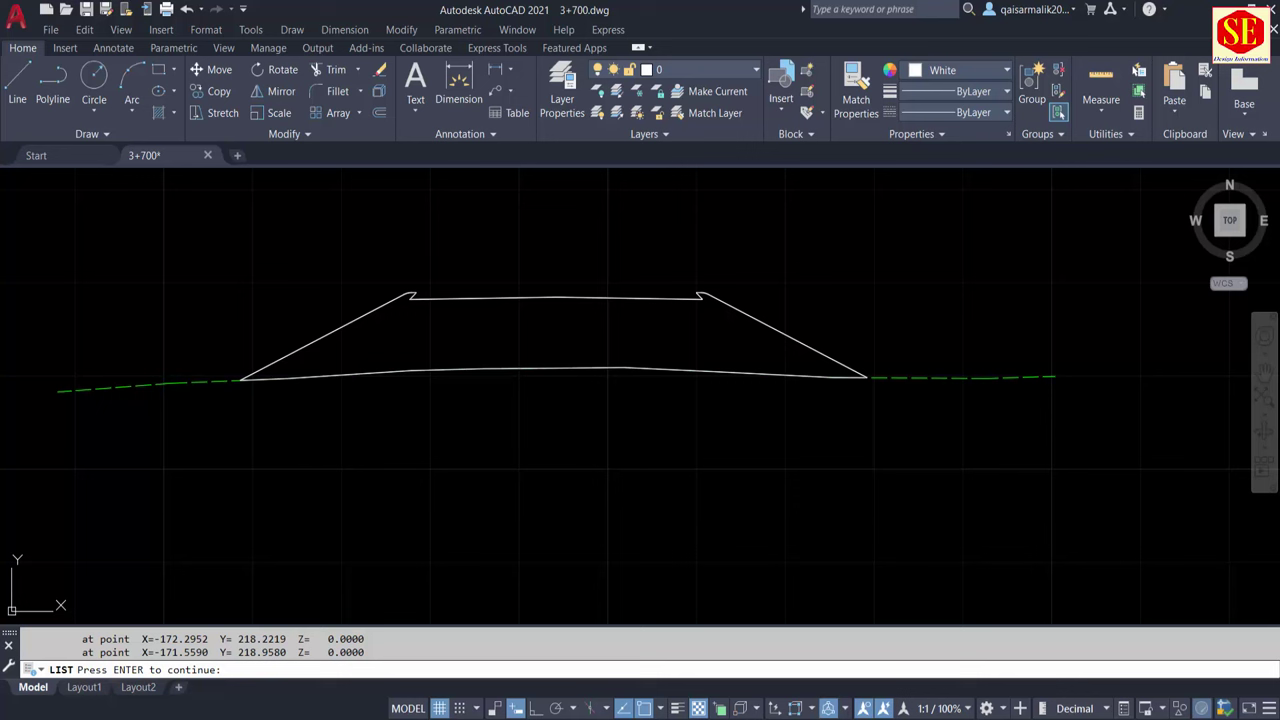
key("Return")
Paste the copied 'area 413.1479' text inside the cross-section
right_click(518, 323)
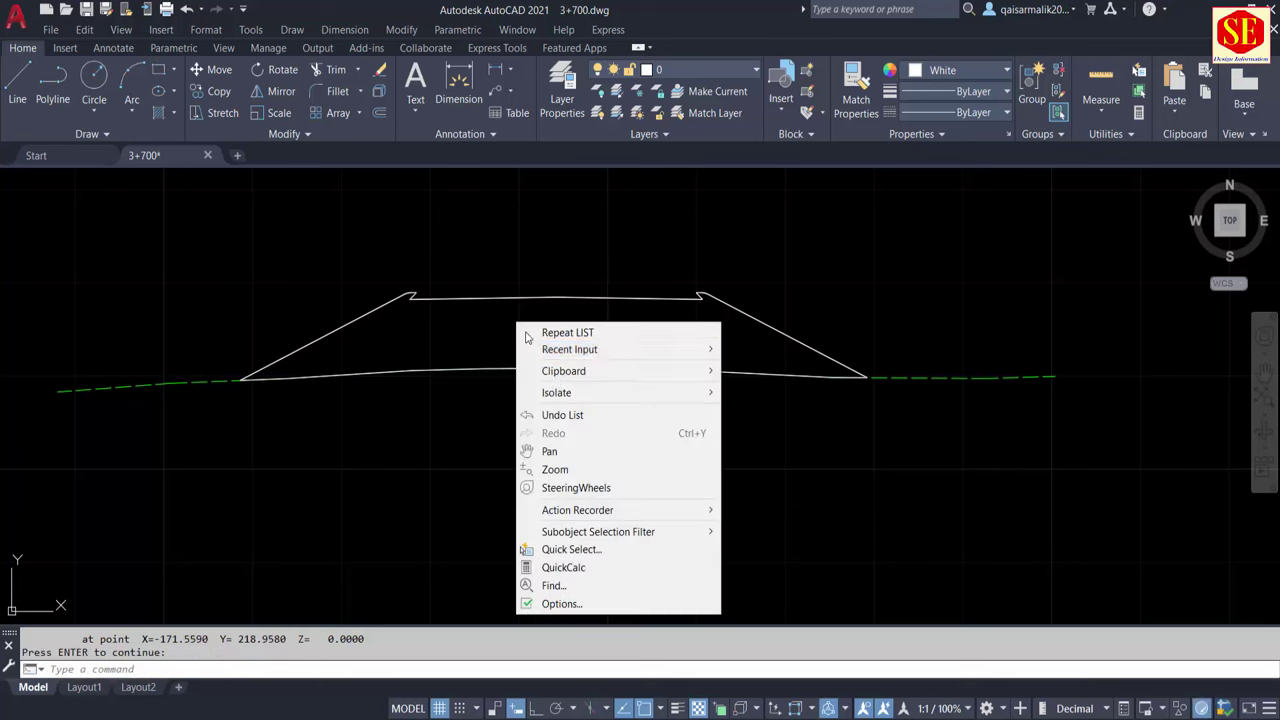
mouse_move(563, 371)
left_click(754, 426)
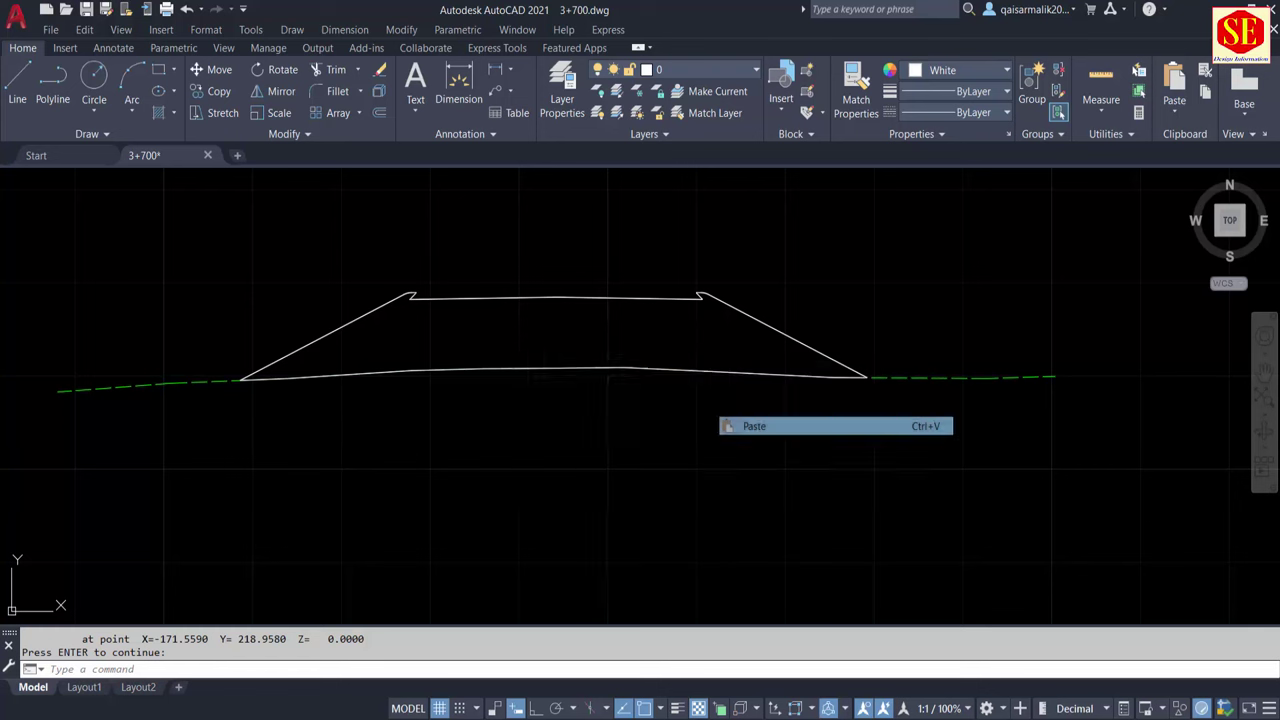
left_click(492, 336)
scroll(488, 334, "up", 2)
Measure the embankment outline's area using the AREA command's Object option
key("Escape")
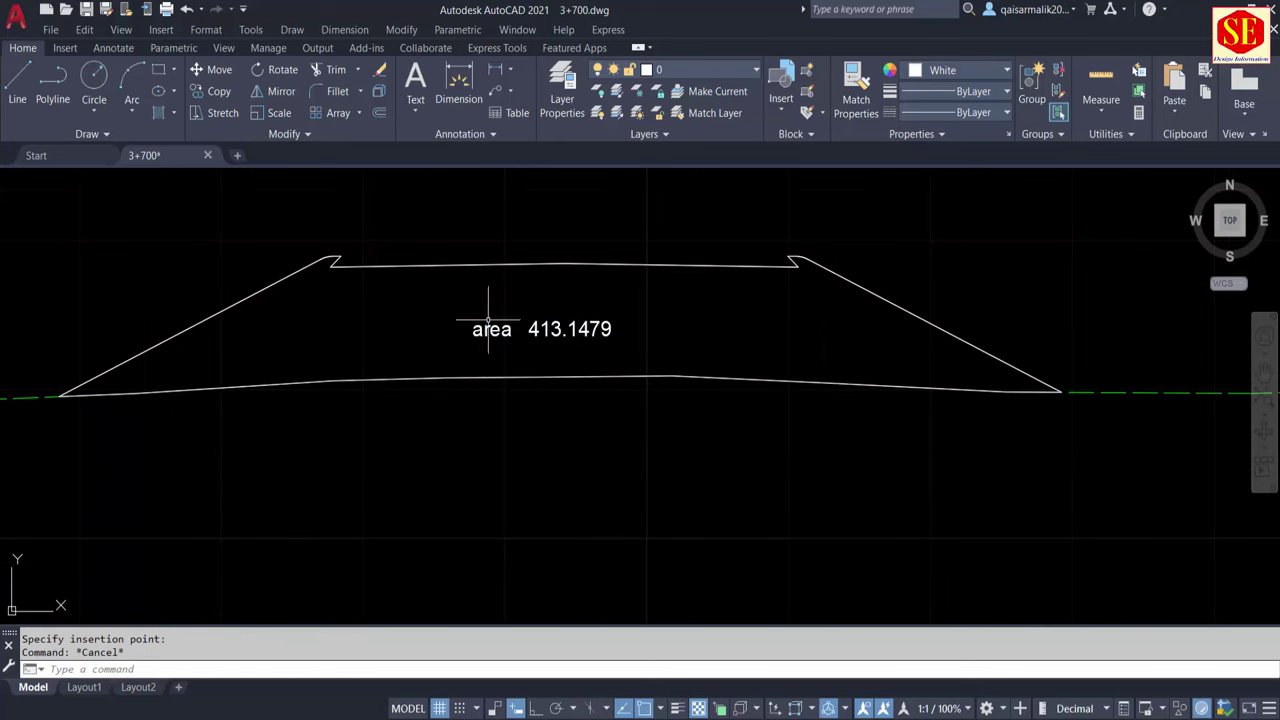
scroll(509, 310, "down", 3)
type("AA")
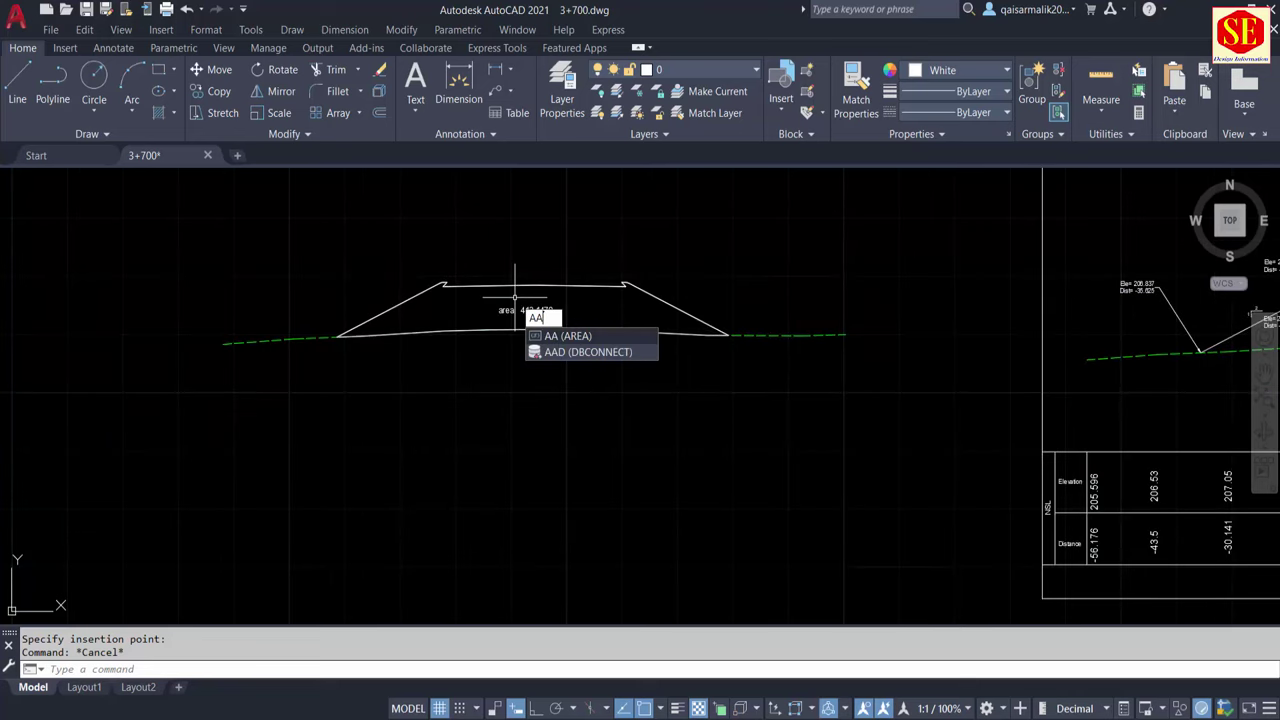
key("Return")
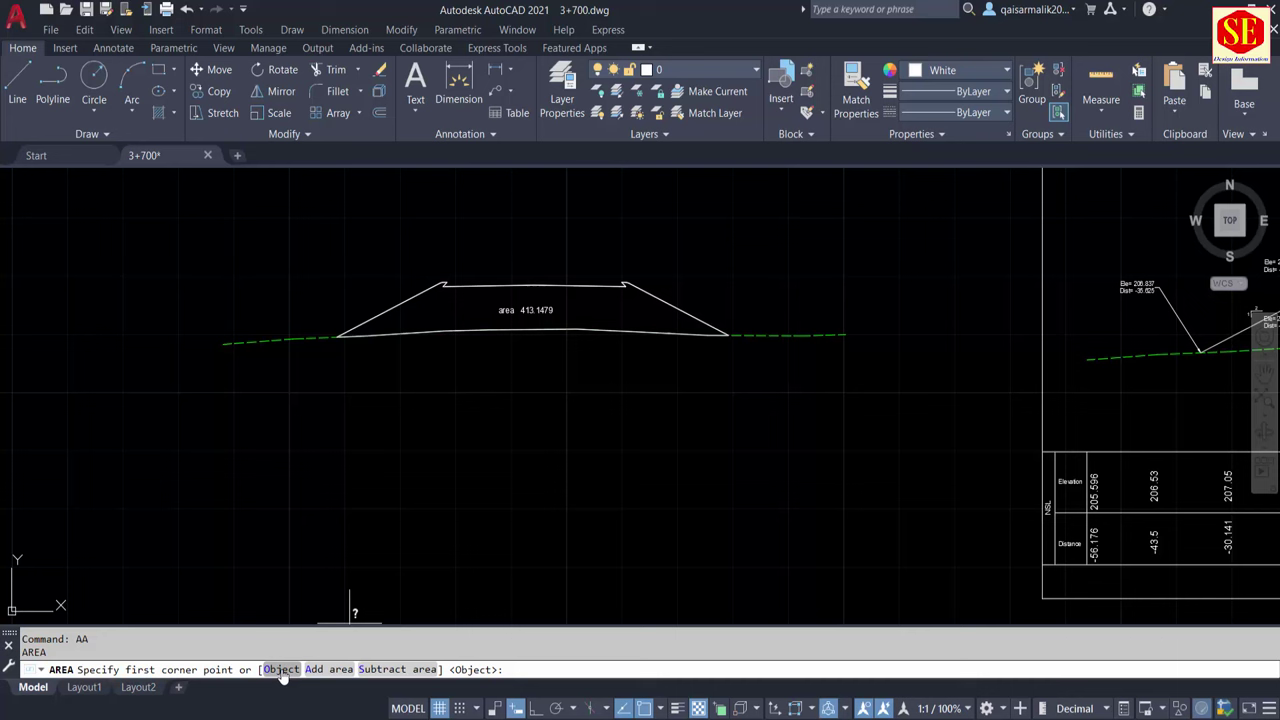
type("o")
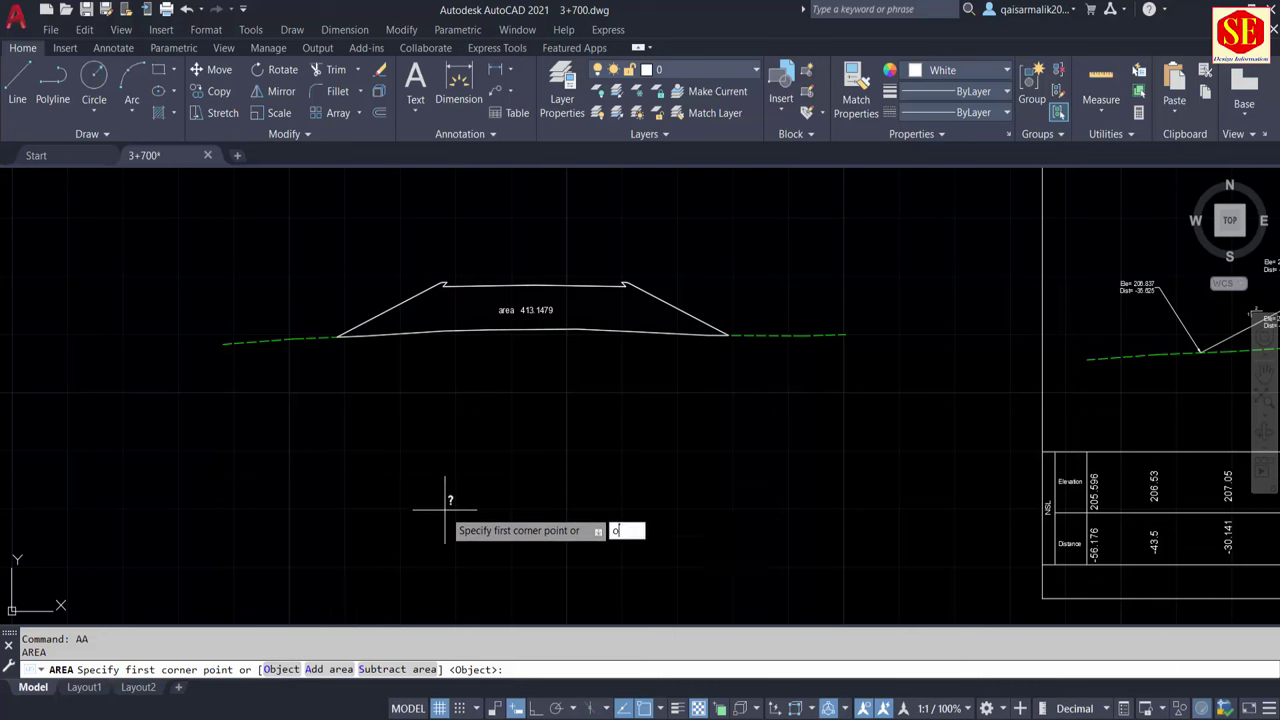
key("Return")
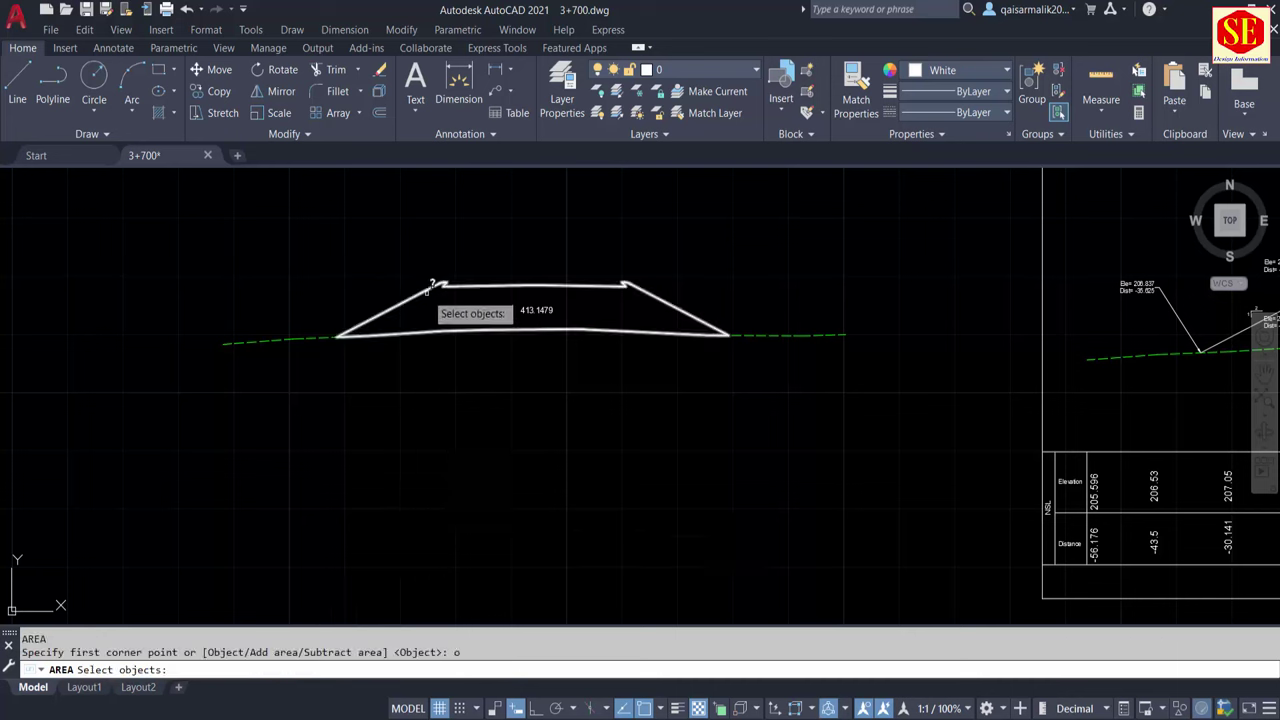
left_click(432, 289)
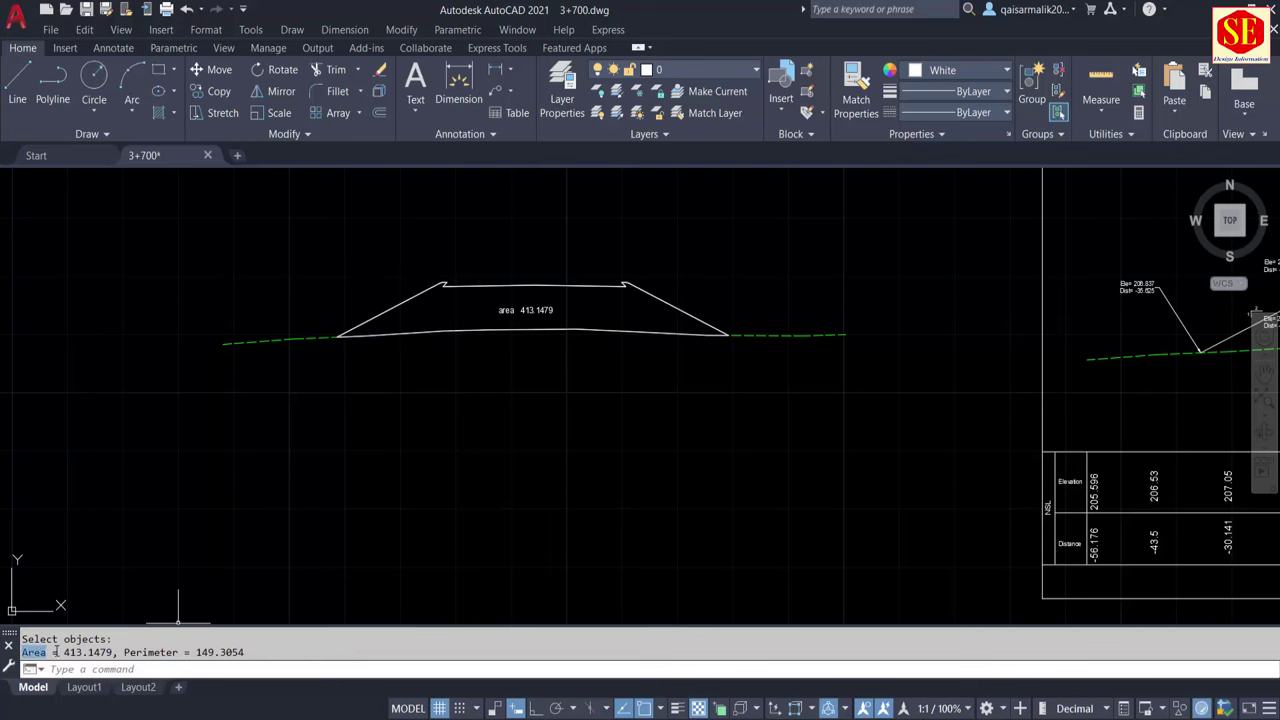
Copy the 'Area = 413.1479' result and paste it beneath the first area label
right_click(110, 652)
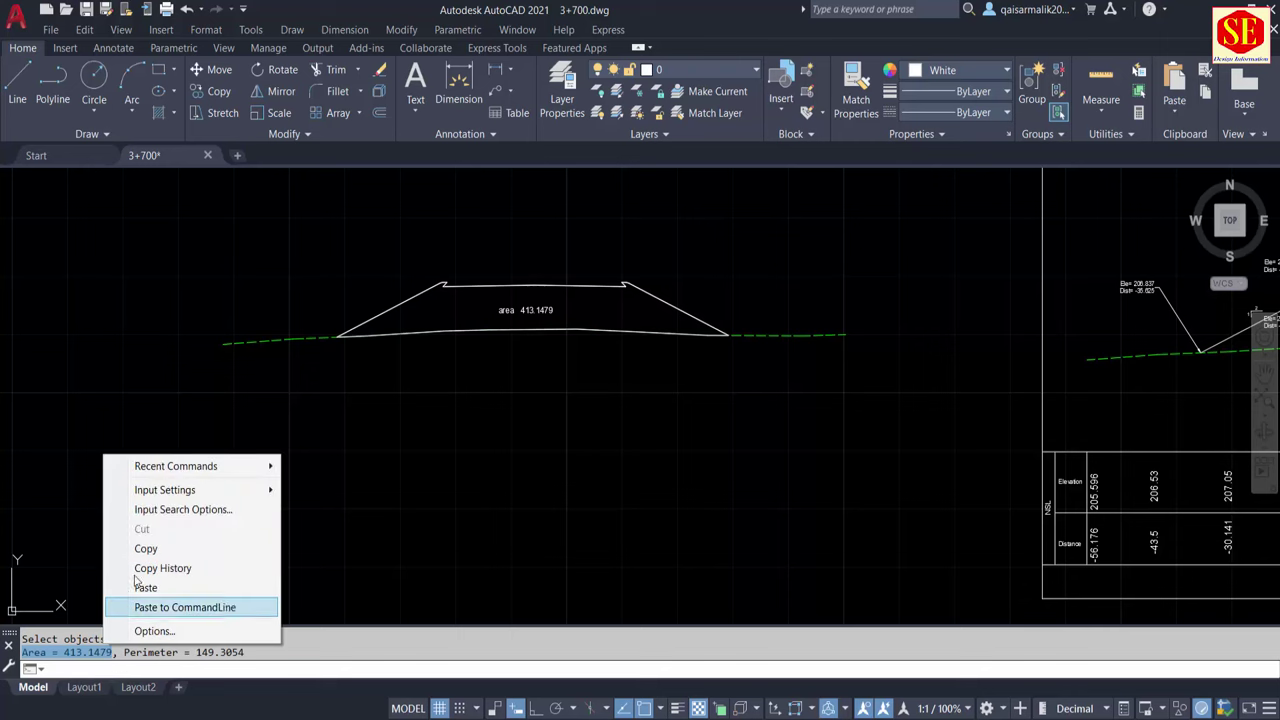
left_click(140, 543)
scroll(560, 335, "up", 4)
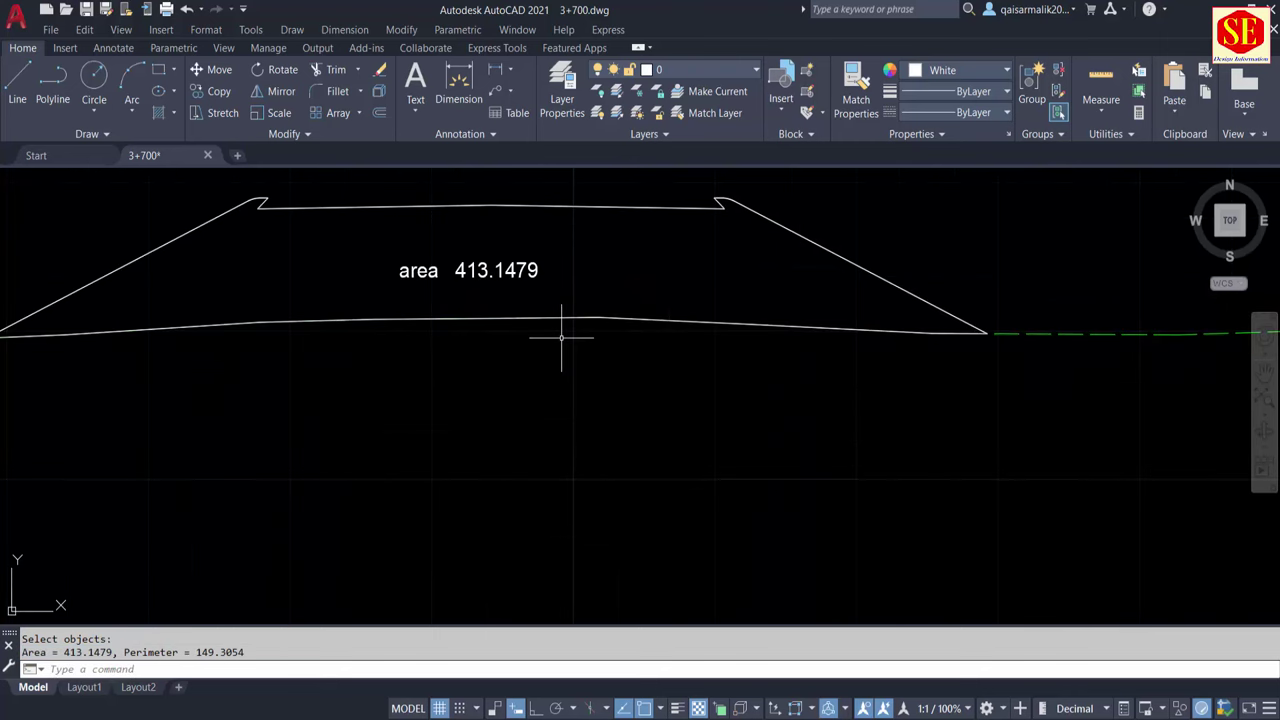
key("ctrl+v")
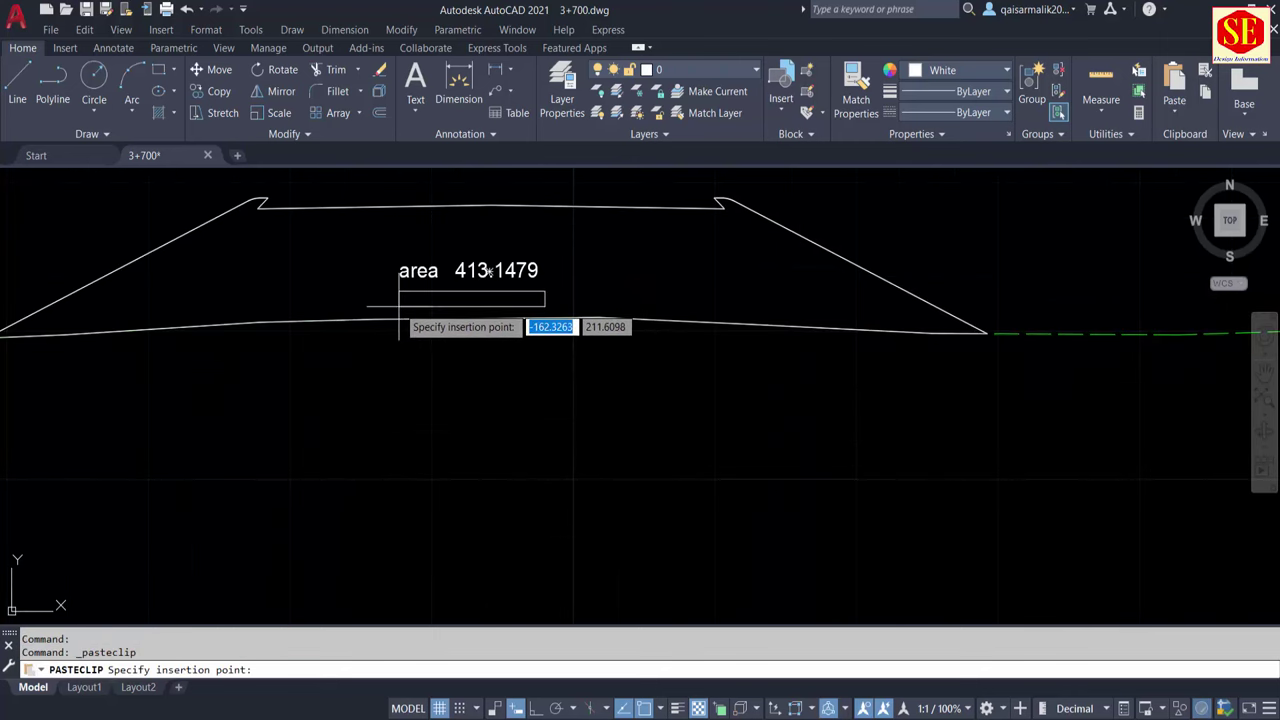
left_click(399, 305)
key("Escape")
scroll(464, 379, "down", 2)
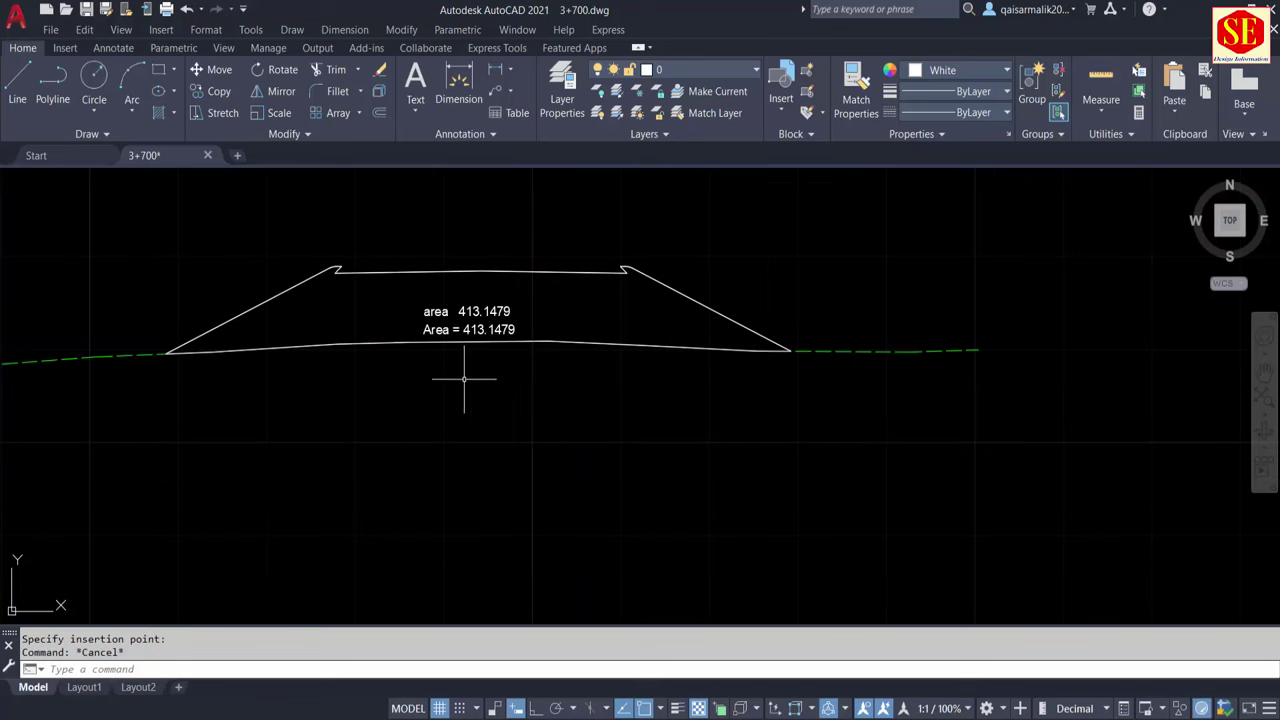
scroll(535, 372, "down", 5)
type("AP")
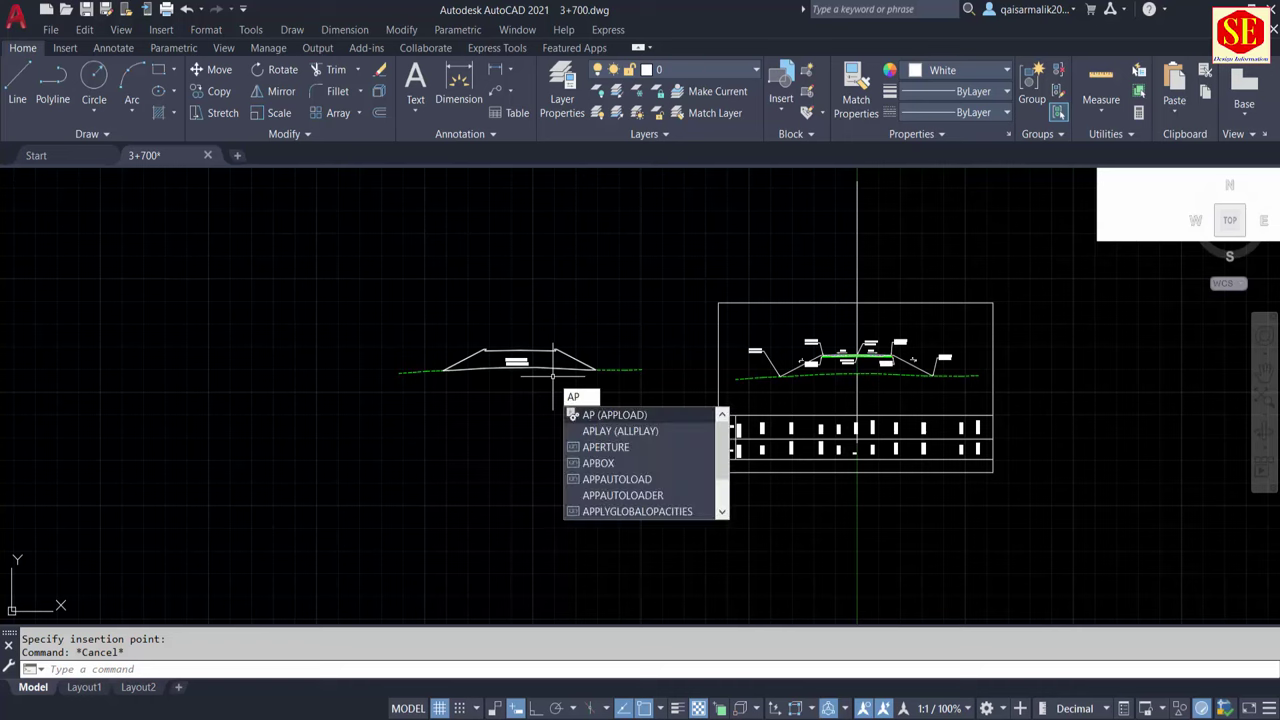
Check the CD.lsp and Q.LSP startup entries in the application loading manager
key("Return")
left_click(763, 515)
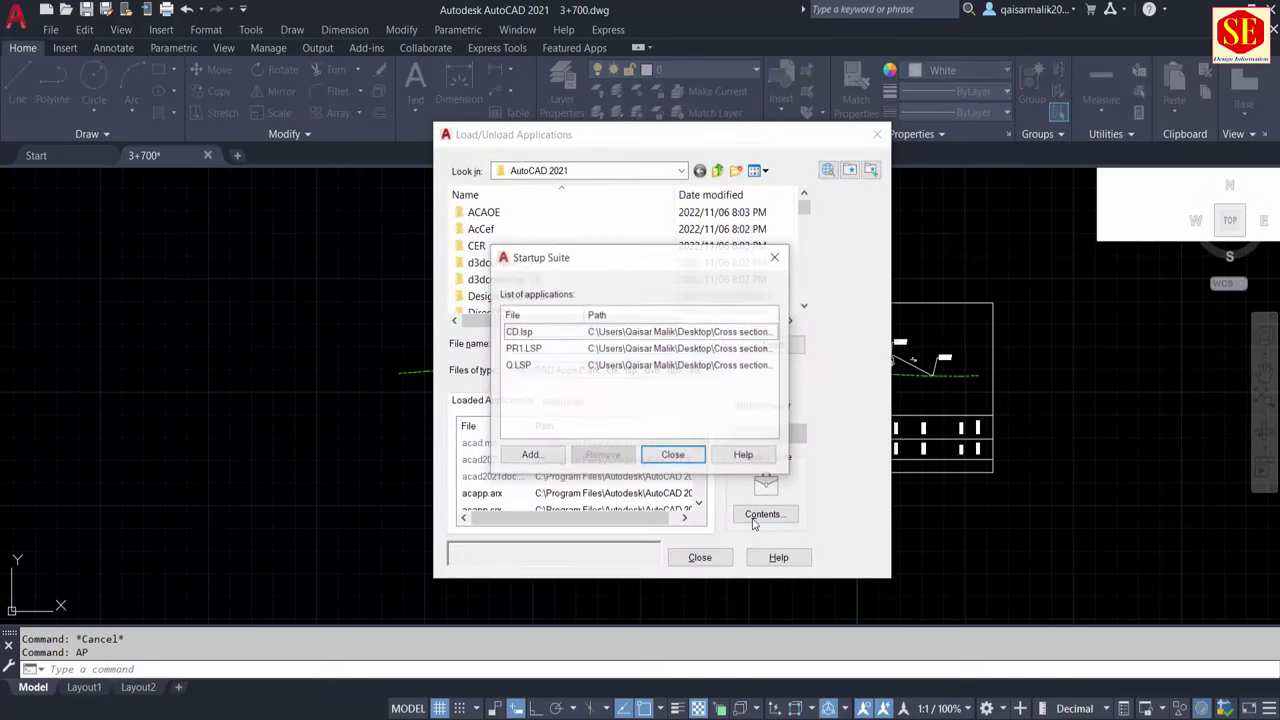
left_click(522, 350)
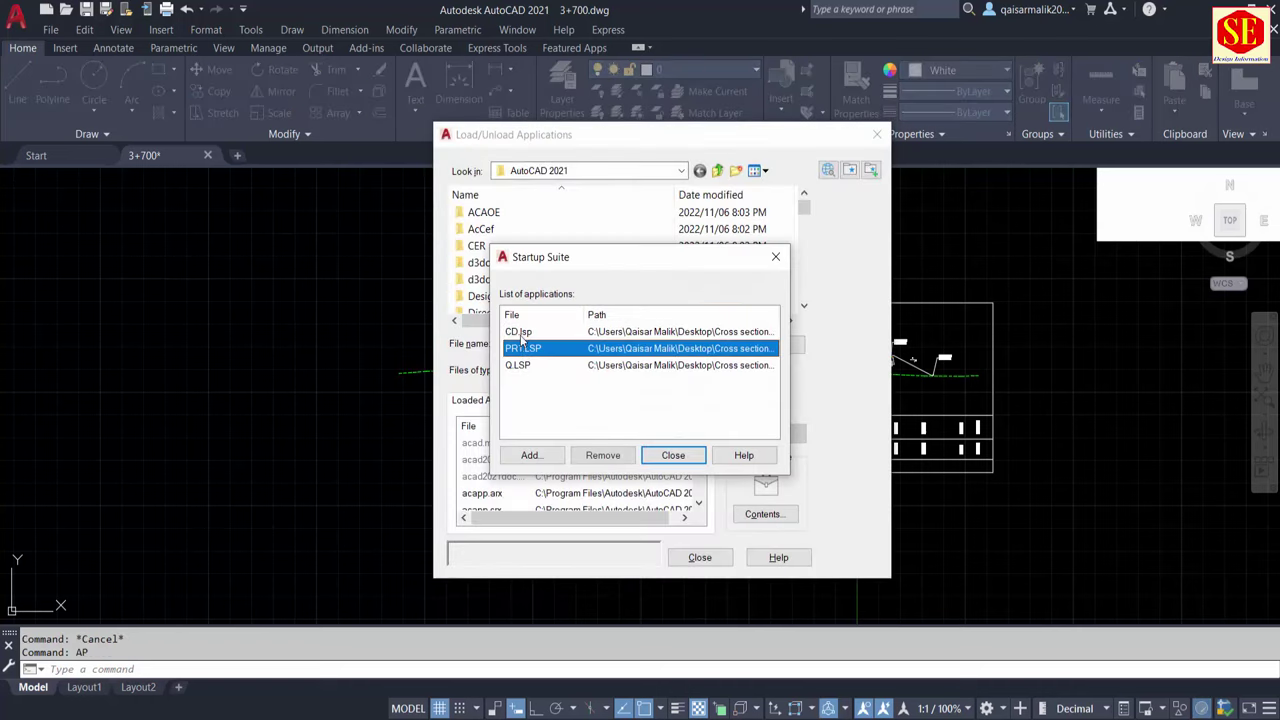
left_click(520, 334)
left_click(518, 366)
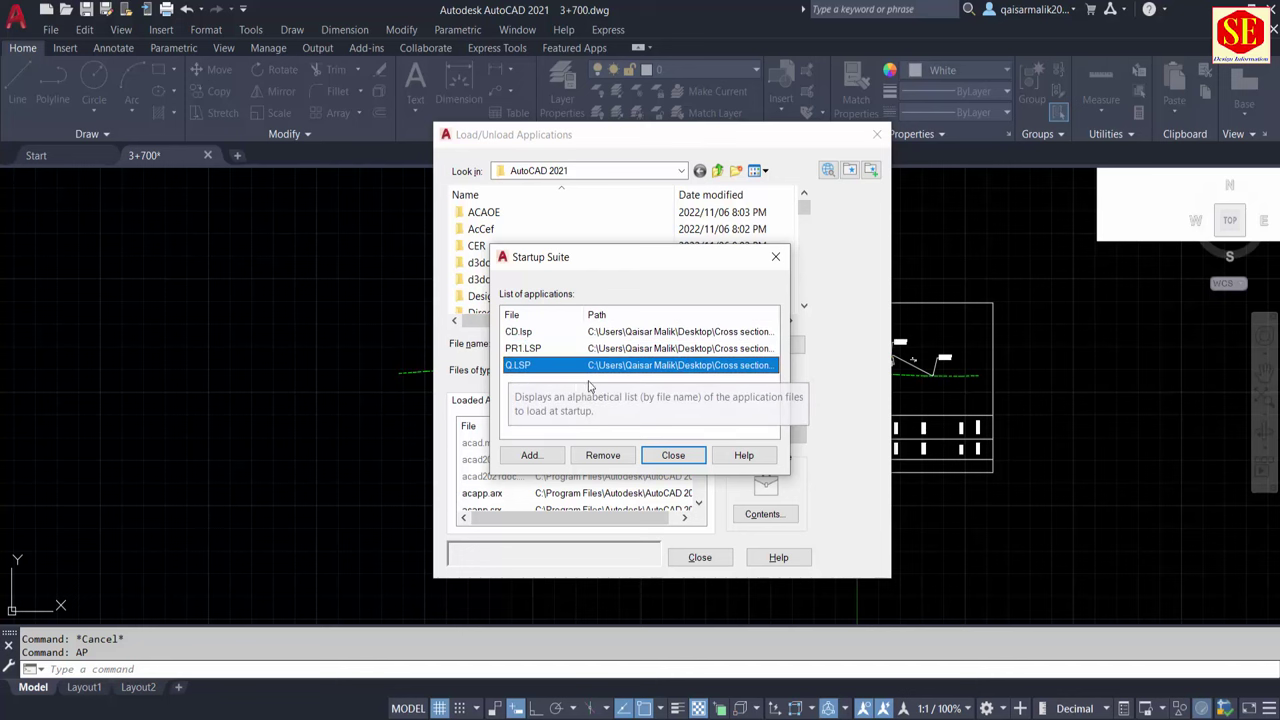
left_click(673, 455)
left_click(700, 557)
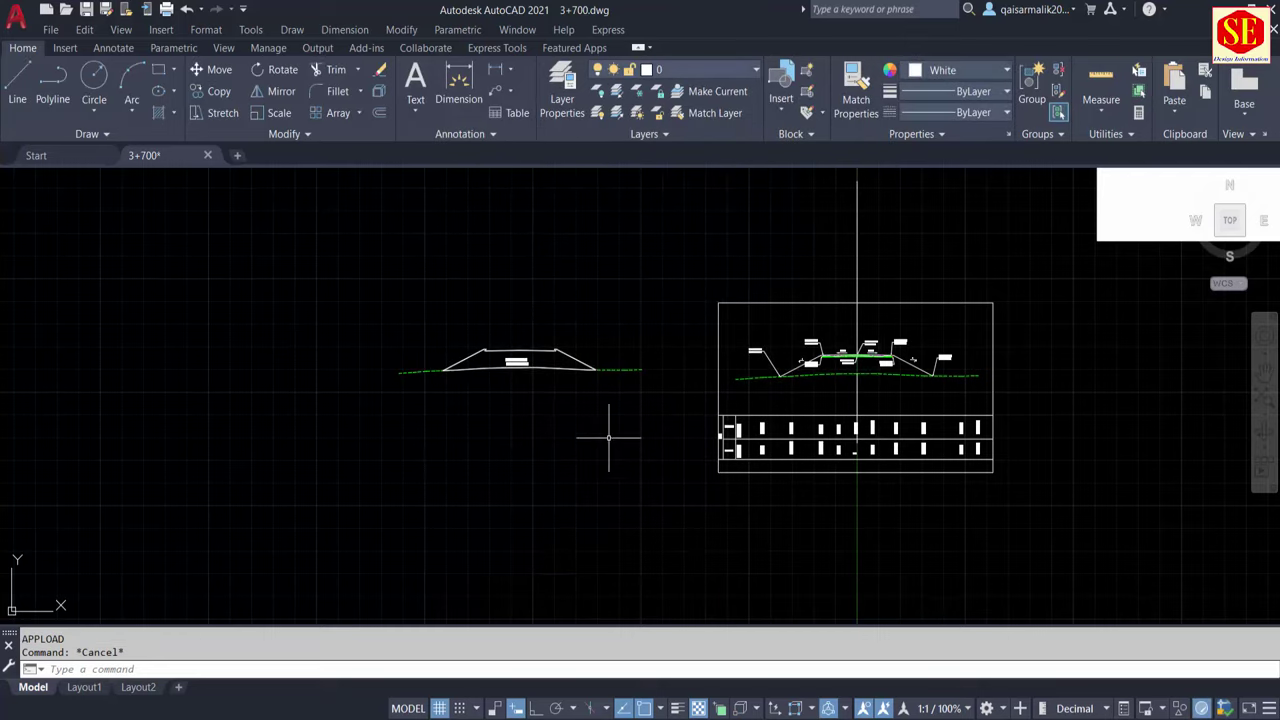
Run the Q routine to label the lower section with its area, 413.15
scroll(670, 344, "up", 2)
scroll(670, 344, "up", 2)
middle_click_drag(671, 345, 540, 370)
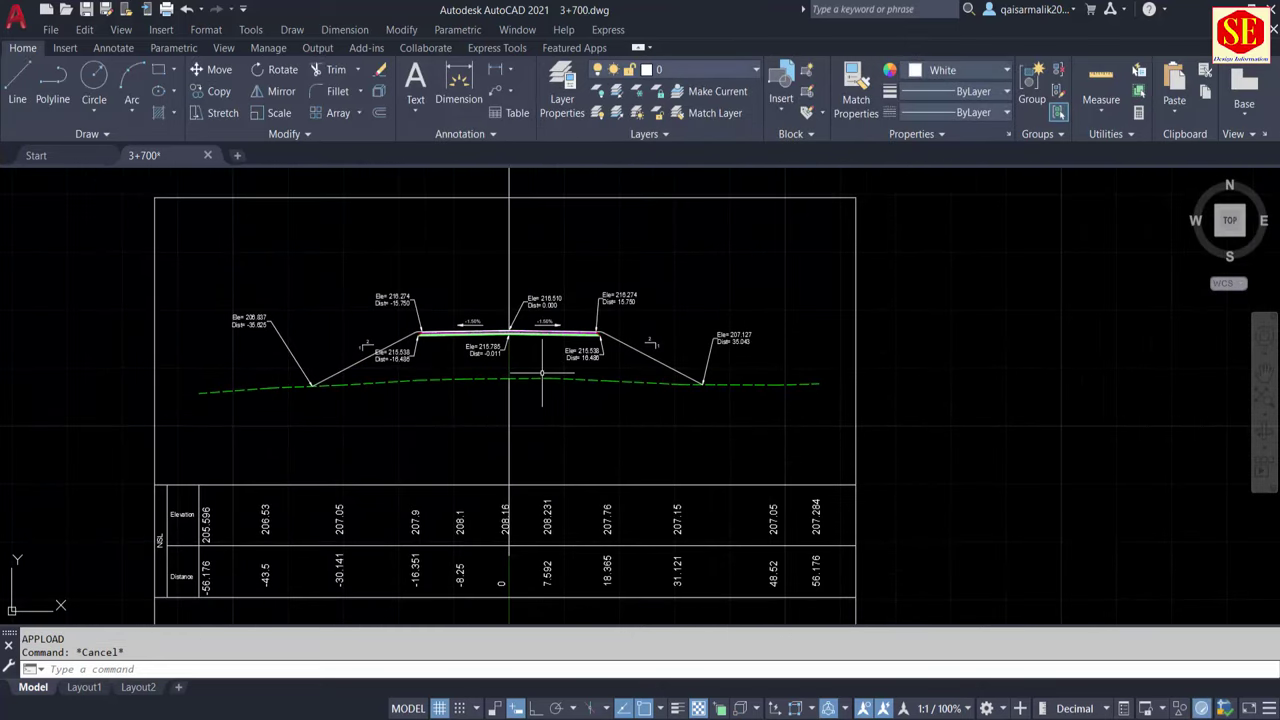
scroll(540, 368, "up", 2)
scroll(541, 368, "down", 2)
type("Q")
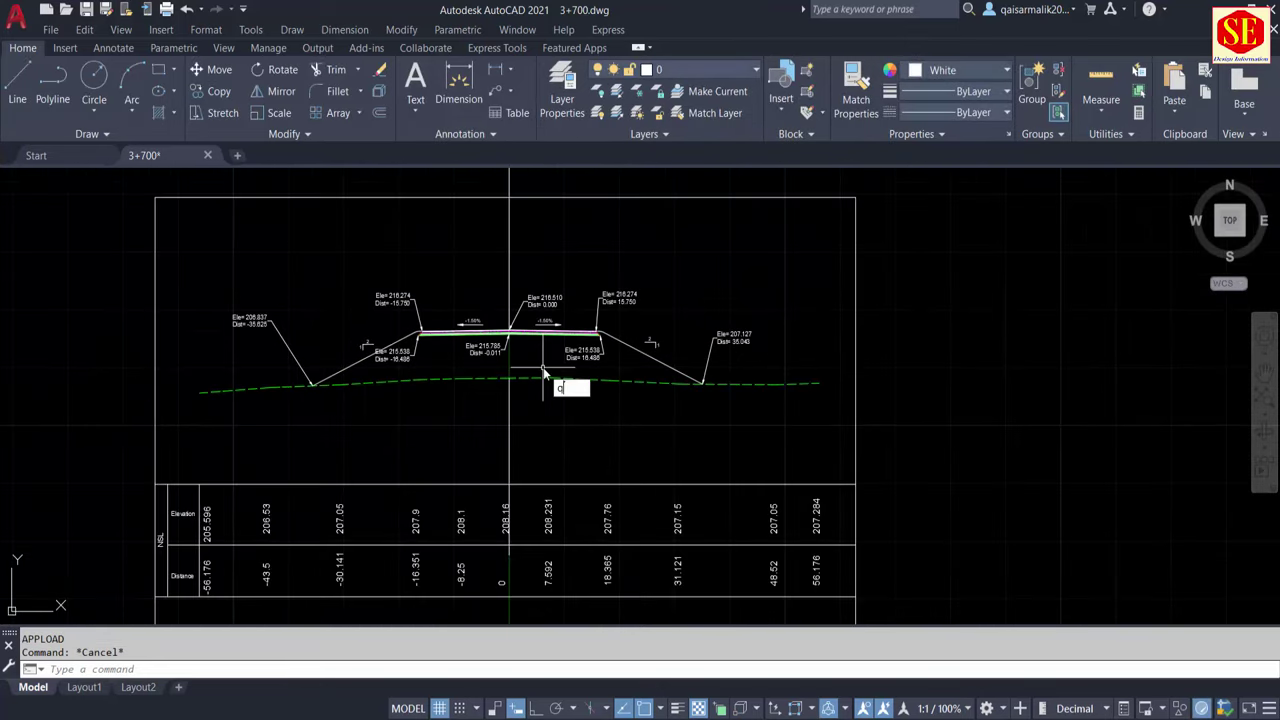
key("Return")
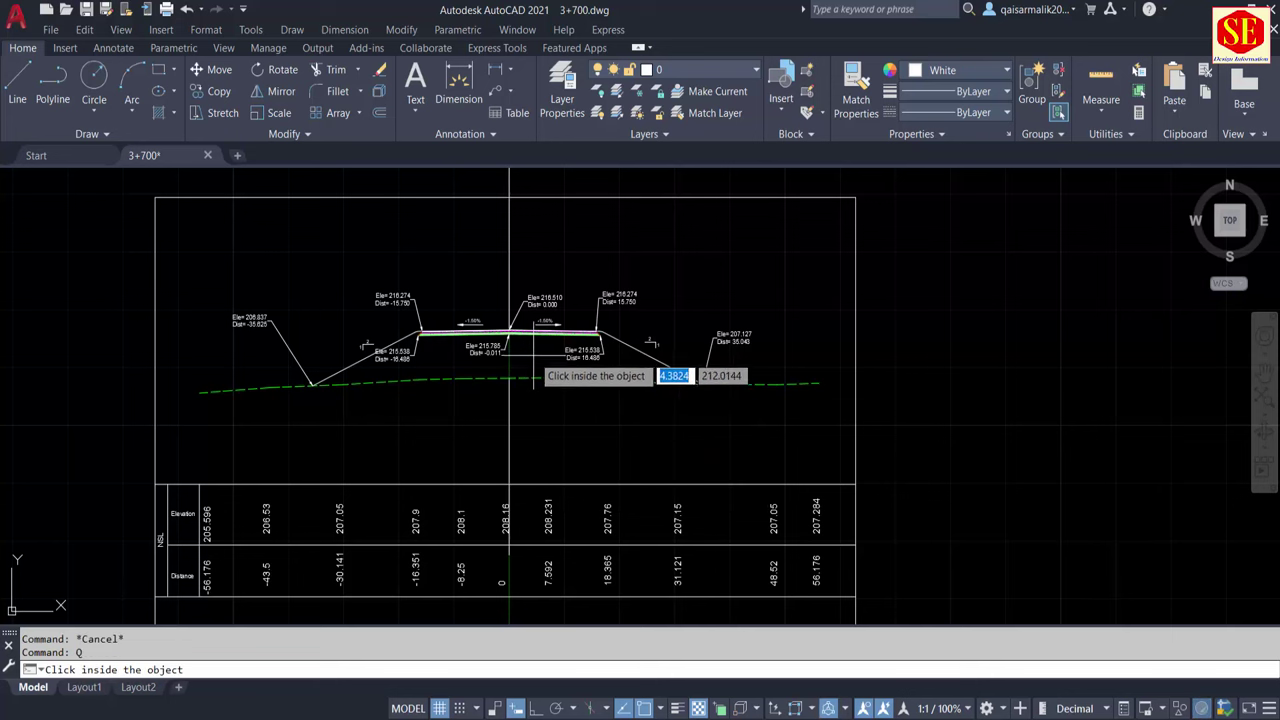
left_click(534, 376)
scroll(541, 373, "down", 5)
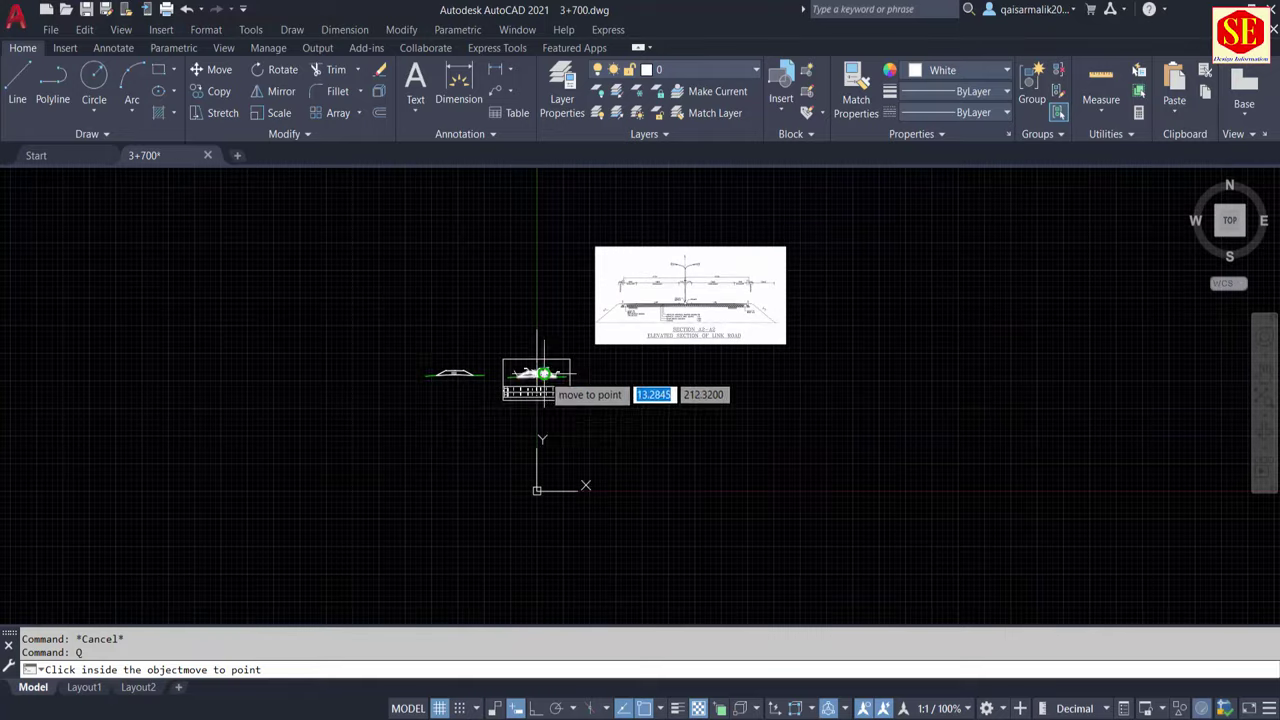
scroll(443, 386, "up", 2)
left_click(449, 386)
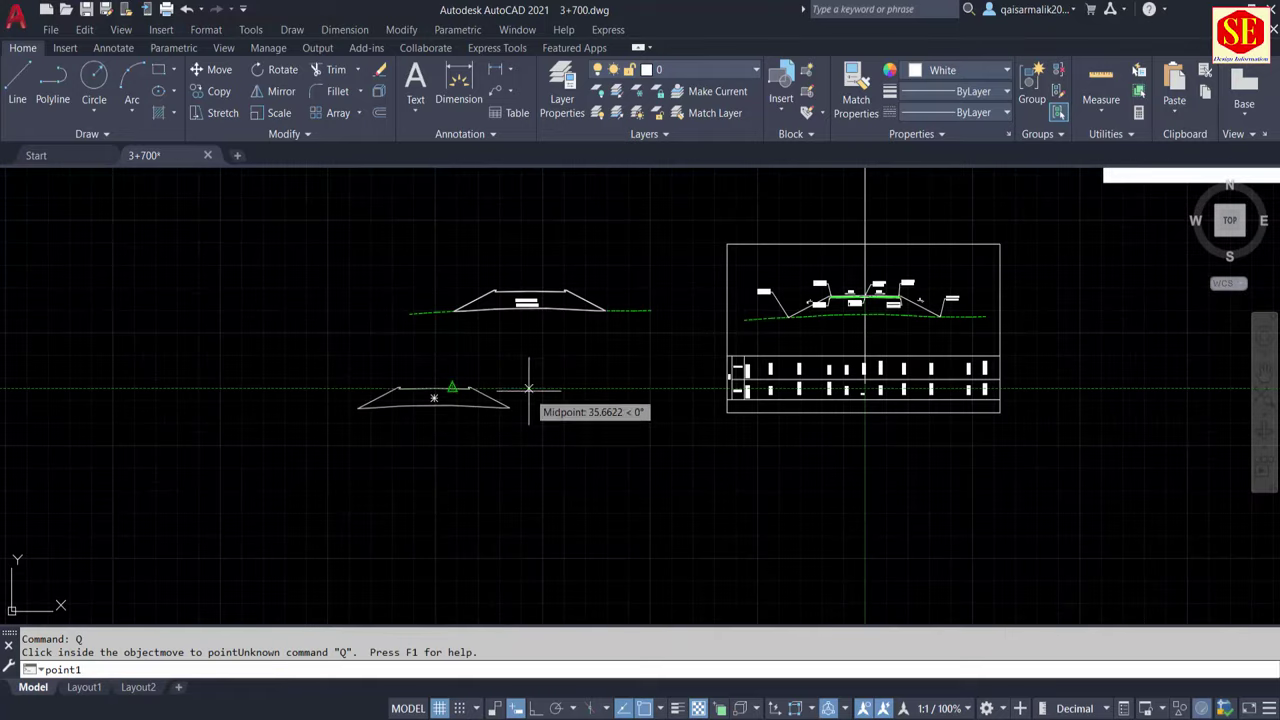
scroll(440, 396, "up", 3)
scroll(335, 413, "up", 1)
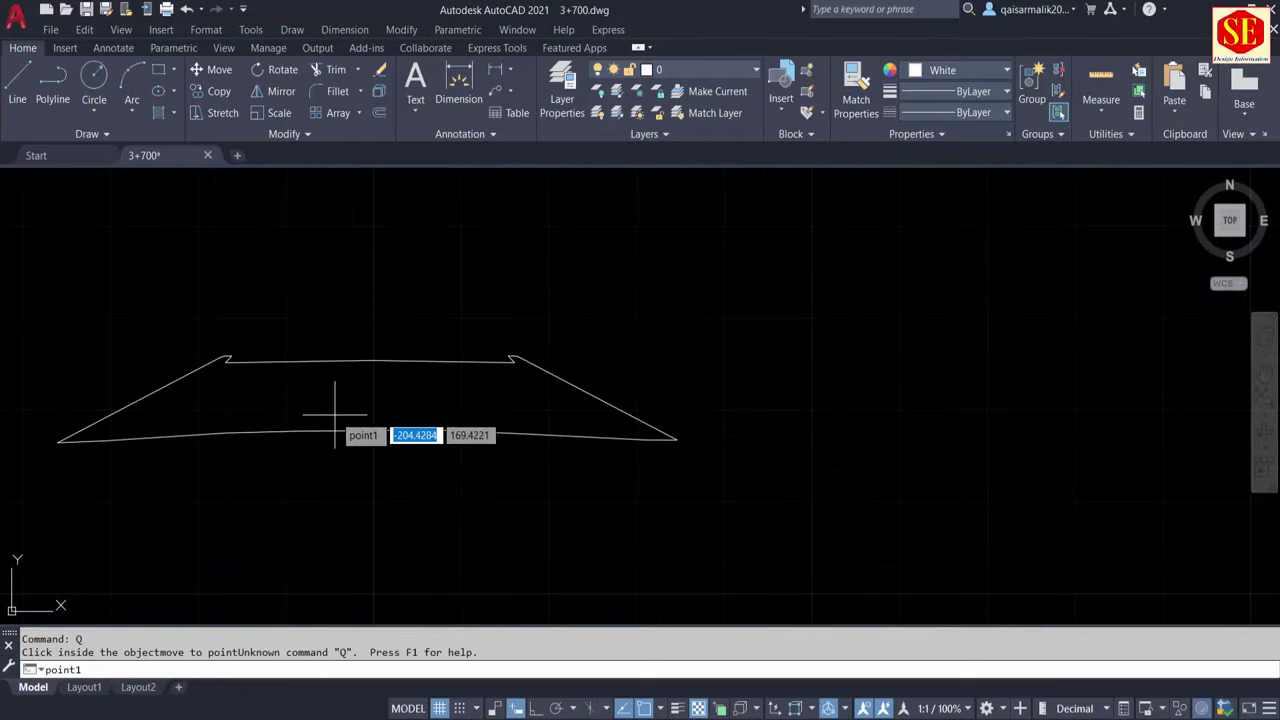
left_click(342, 395)
scroll(507, 407, "down", 2)
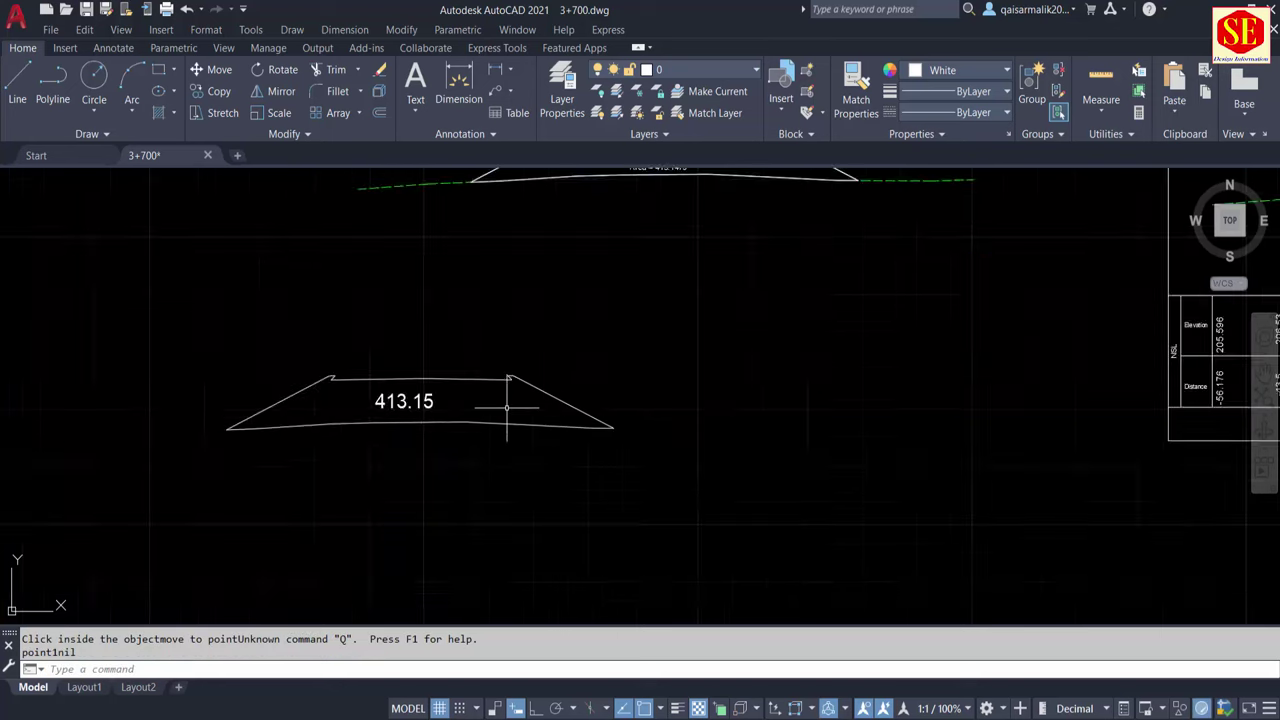
scroll(507, 407, "down", 2)
scroll(442, 432, "up", 1)
scroll(442, 432, "down", 1)
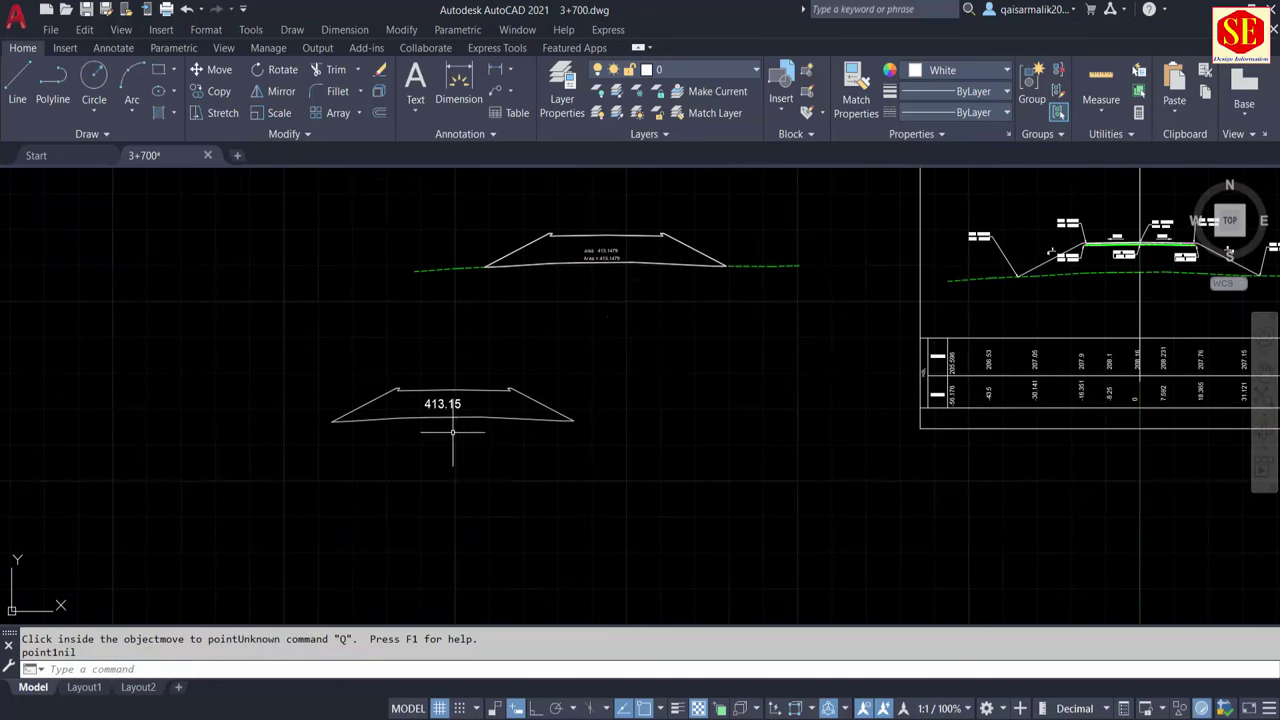
scroll(677, 257, "up", 2)
scroll(528, 242, "up", 2)
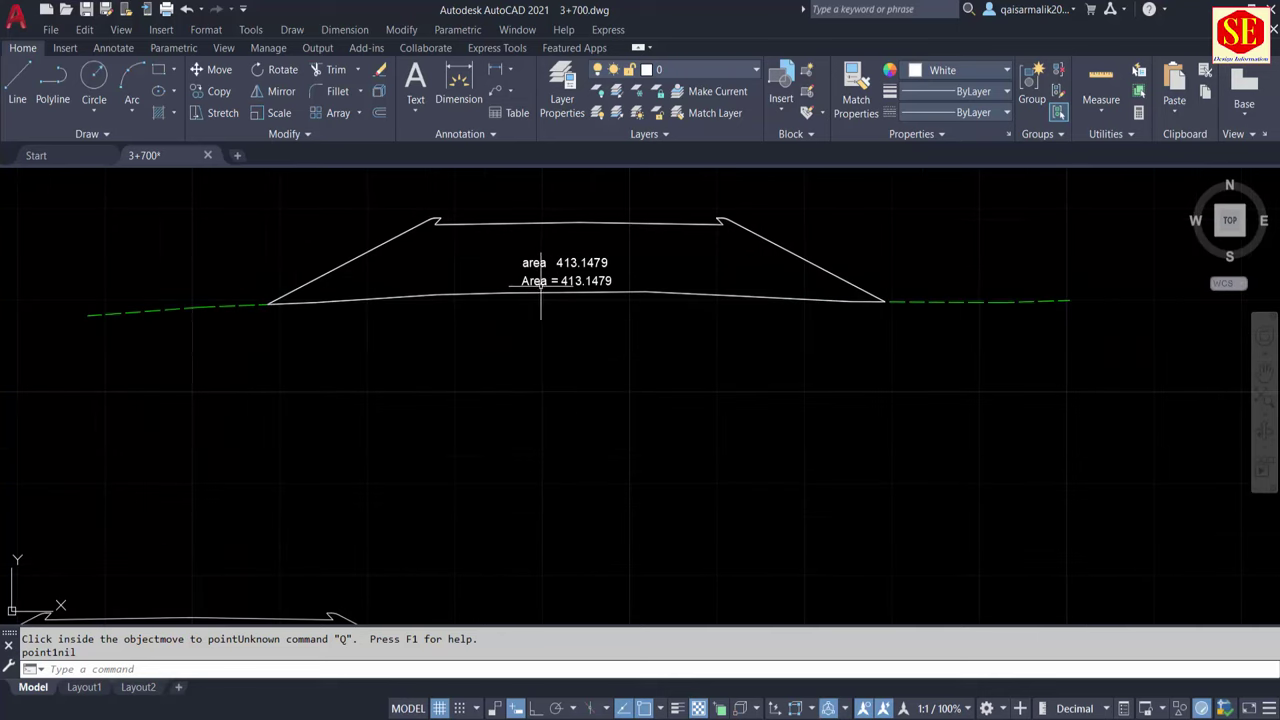
scroll(556, 281, "down", 2)
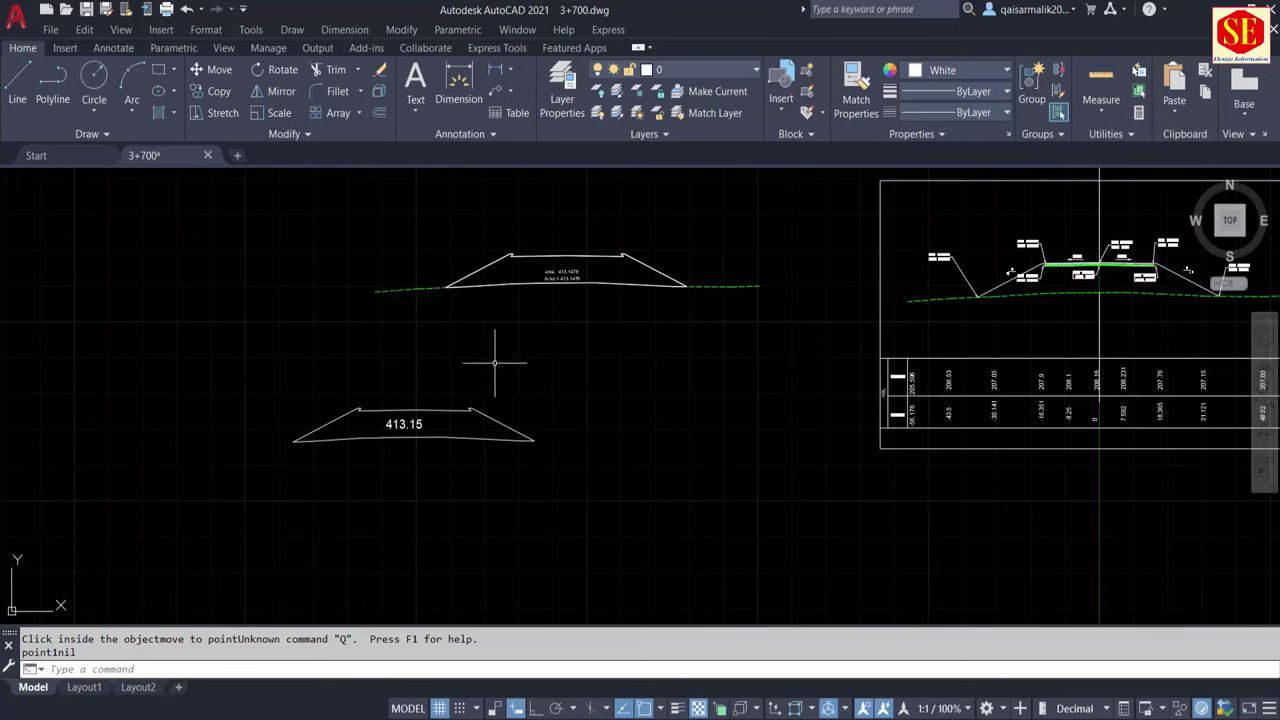
scroll(394, 457, "up", 2)
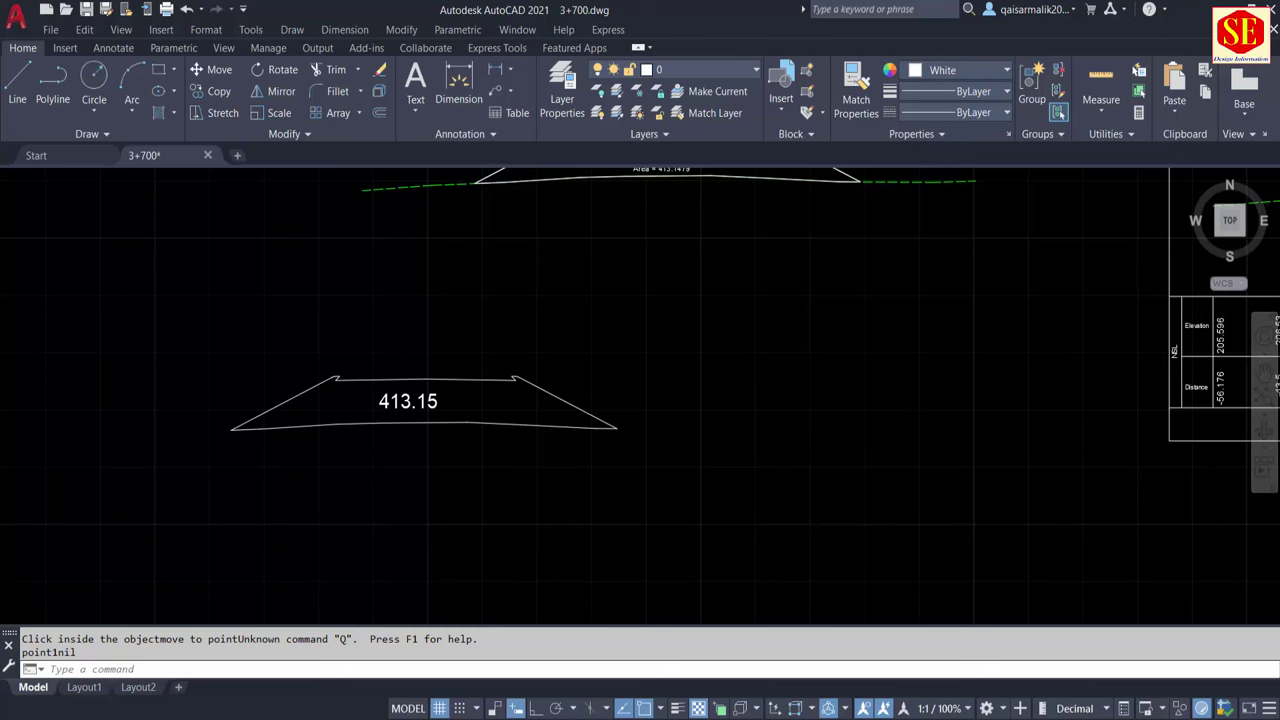
scroll(400, 372, "down", 2)
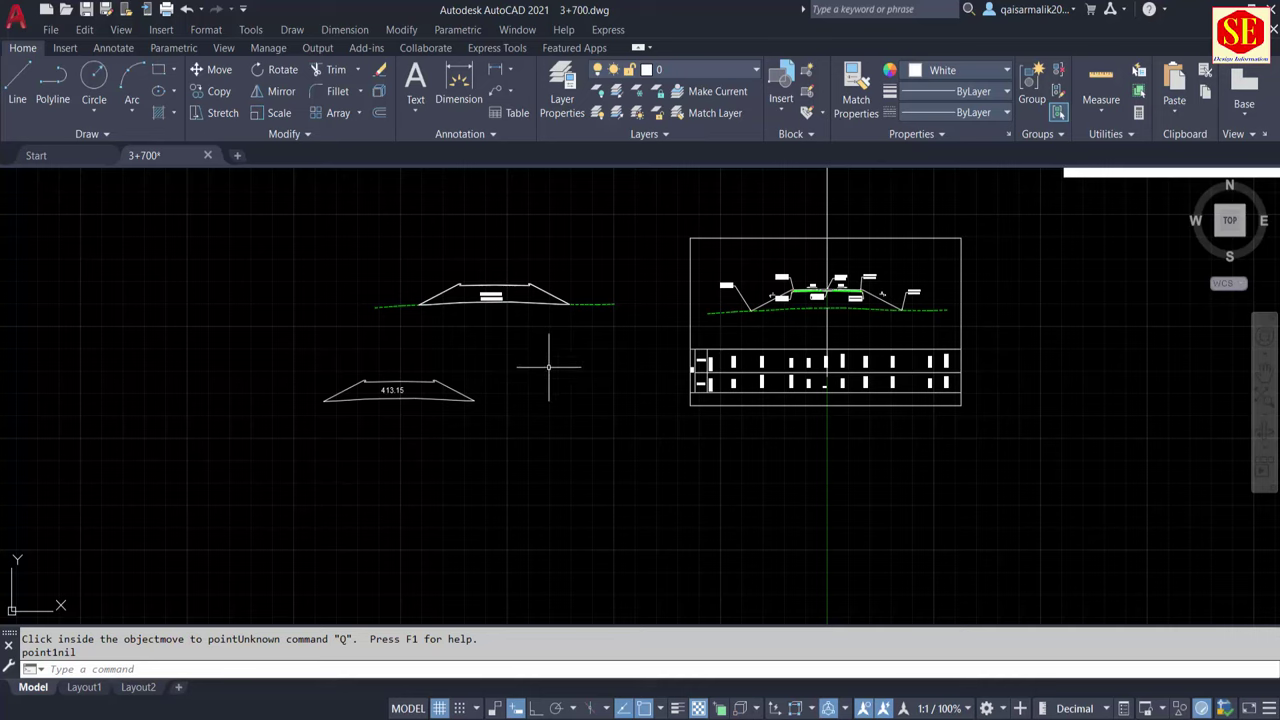
scroll(572, 363, "up", 2)
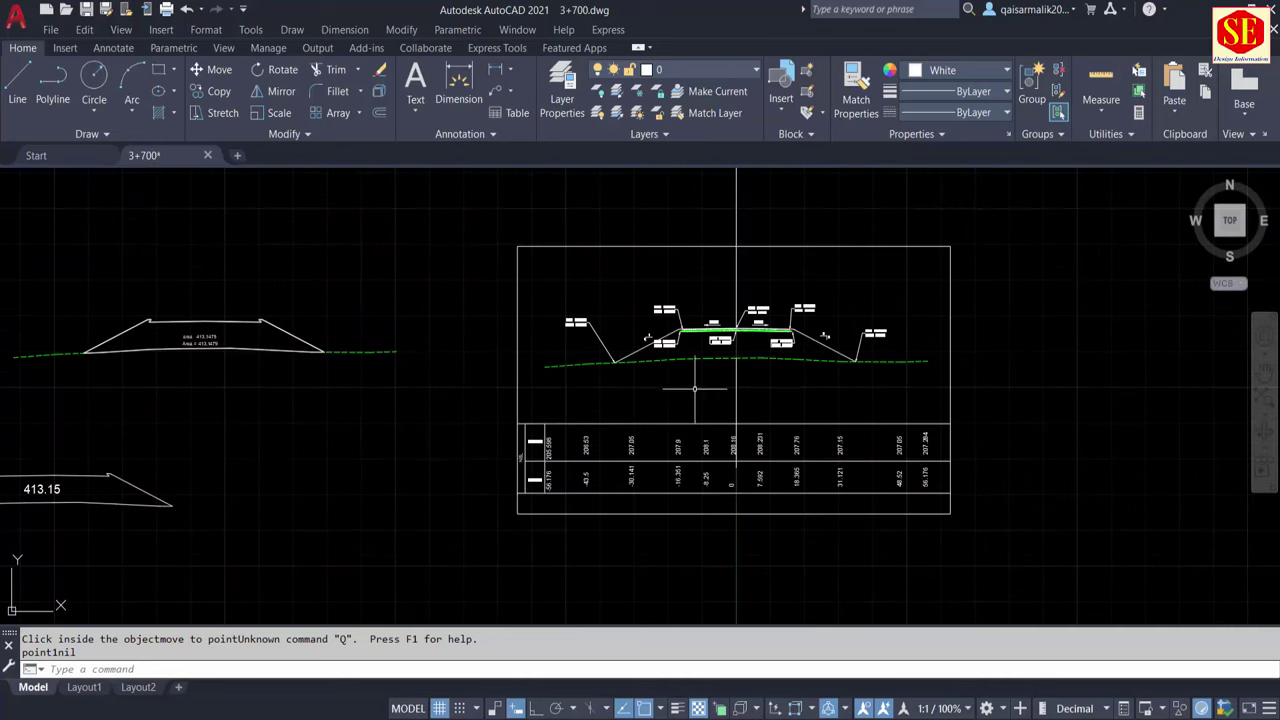
Attempt a copy of the 'Area = 413.1479' text, then cancel it
middle_click_drag(364, 524, 433, 510)
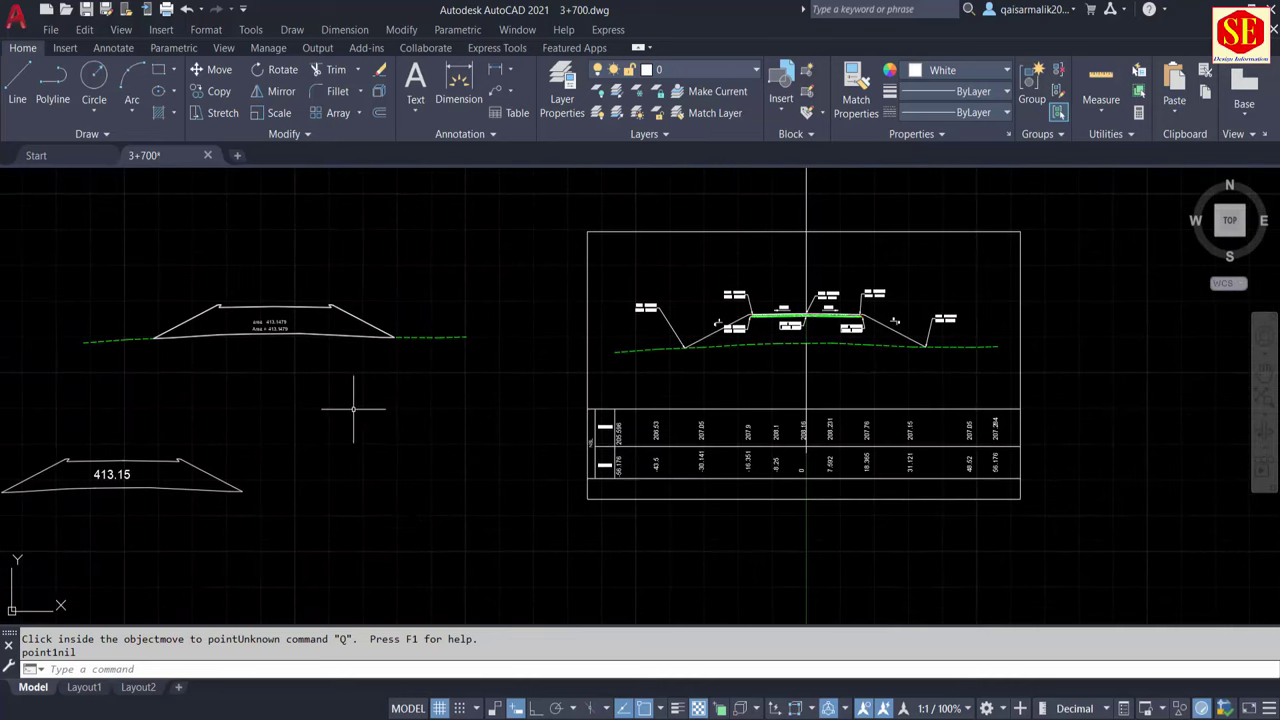
type("m")
key("Return")
scroll(321, 349, "up", 2)
left_click(280, 328)
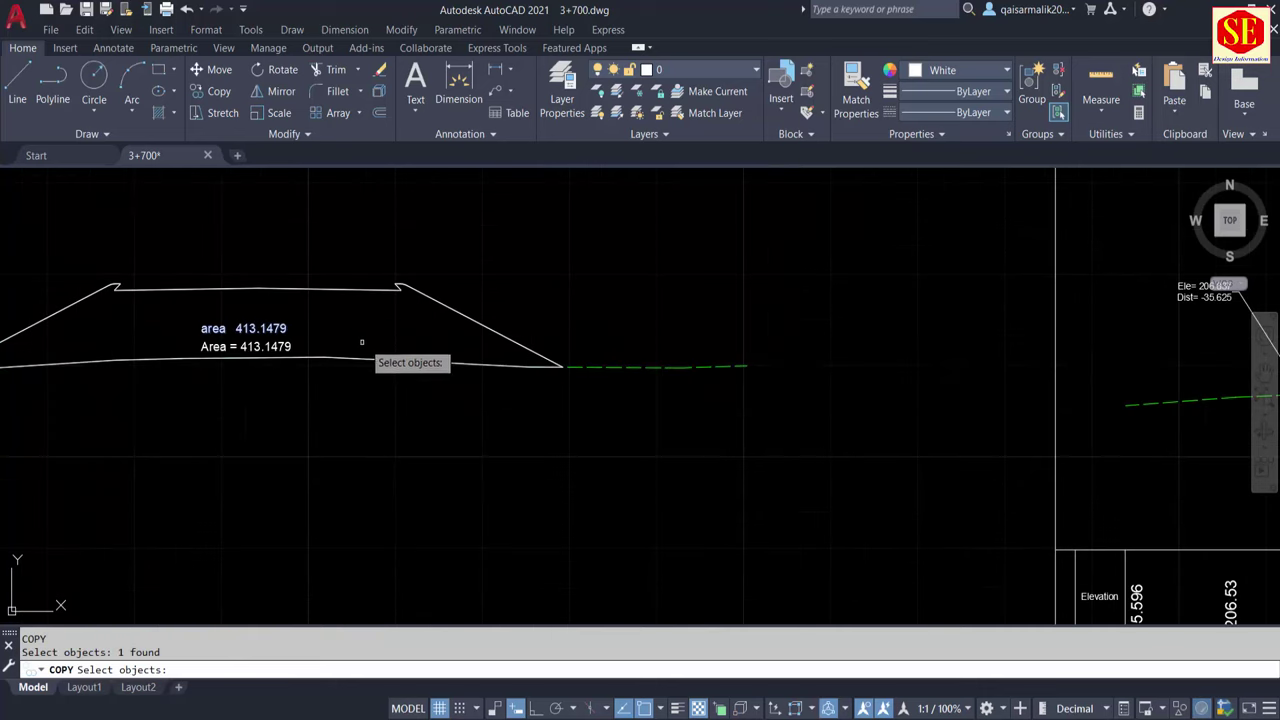
key("Return")
left_click(368, 334)
key("Escape")
Copy the 'Area = 413.1479' text onto the cross-section sheet
key("Return")
left_click(285, 346)
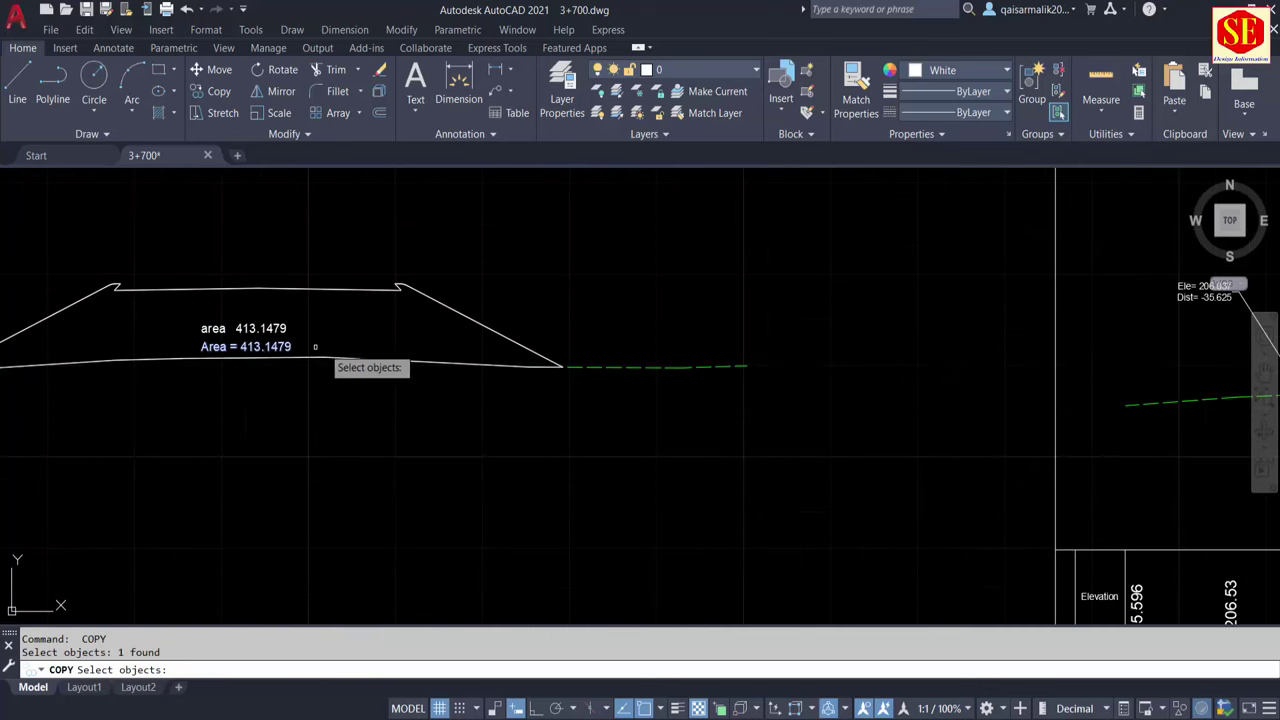
key("Return")
left_click(330, 338)
scroll(341, 343, "down", 3)
scroll(341, 343, "up", 5)
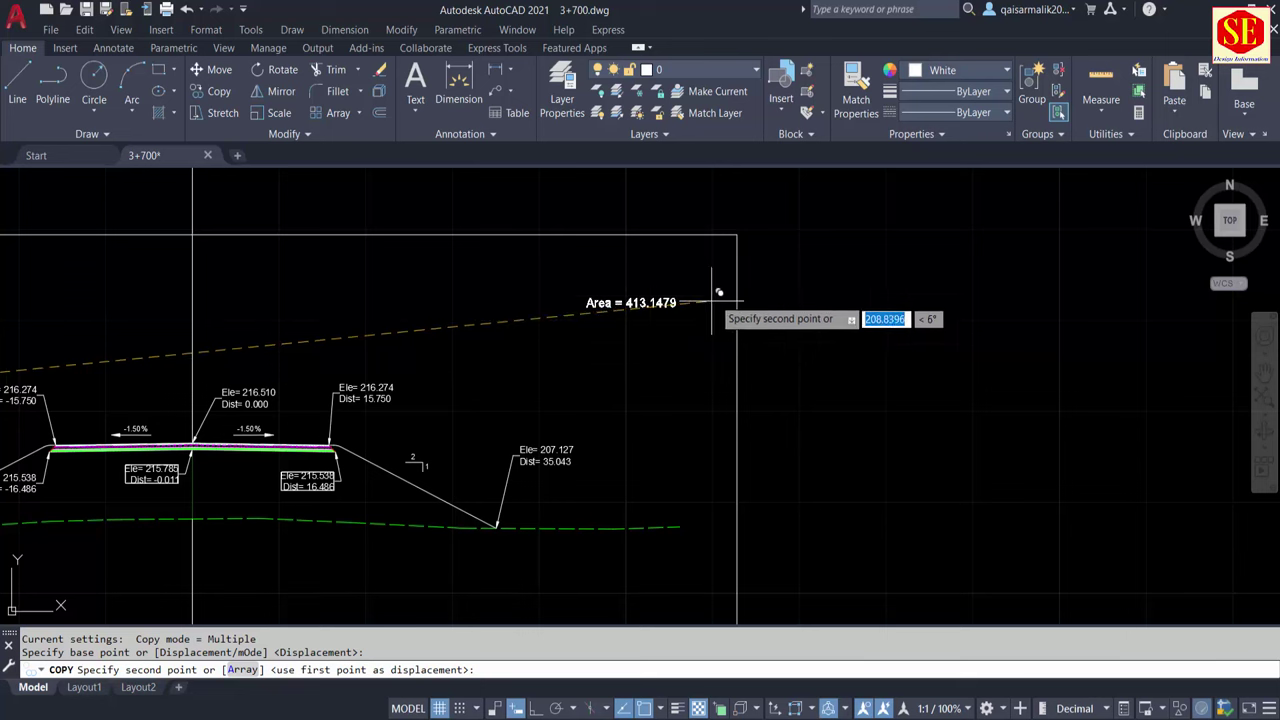
left_click(660, 277)
key("Escape")
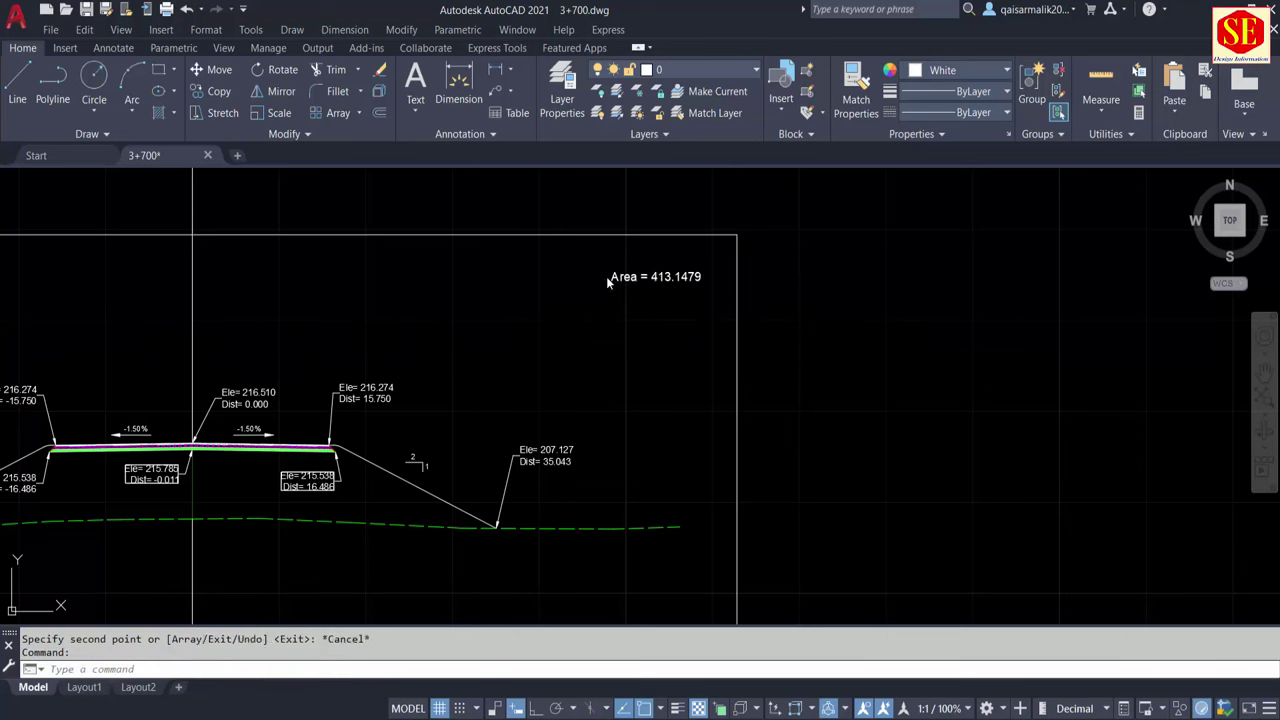
Edit the copied text to read 'Fill Area = 413.1479' on one line
double_click(612, 277)
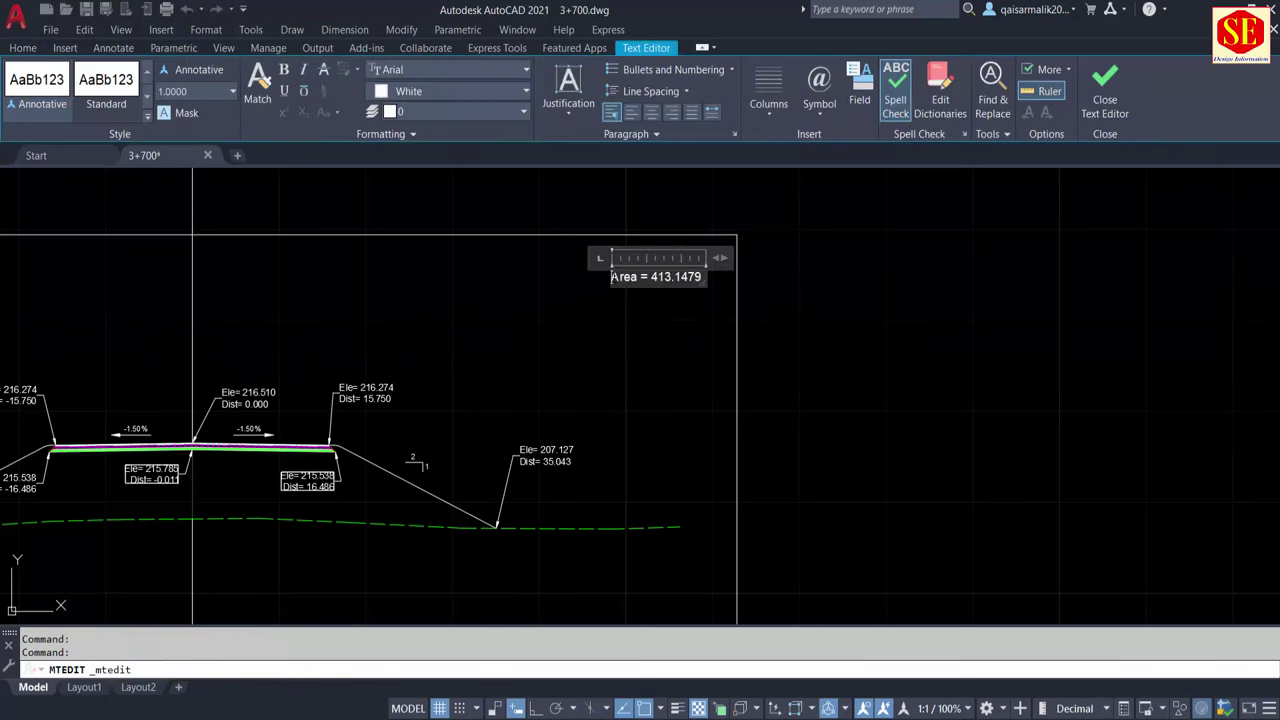
type("Fill")
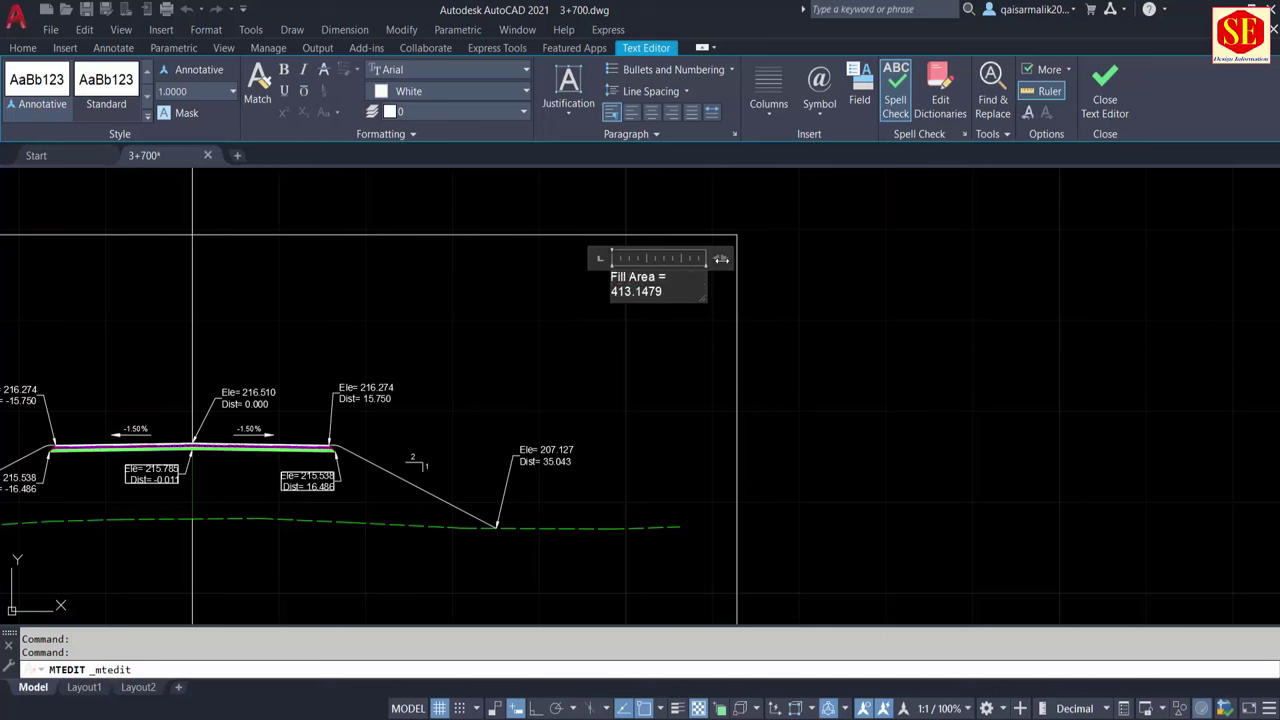
left_click_drag(720, 258, 883, 258)
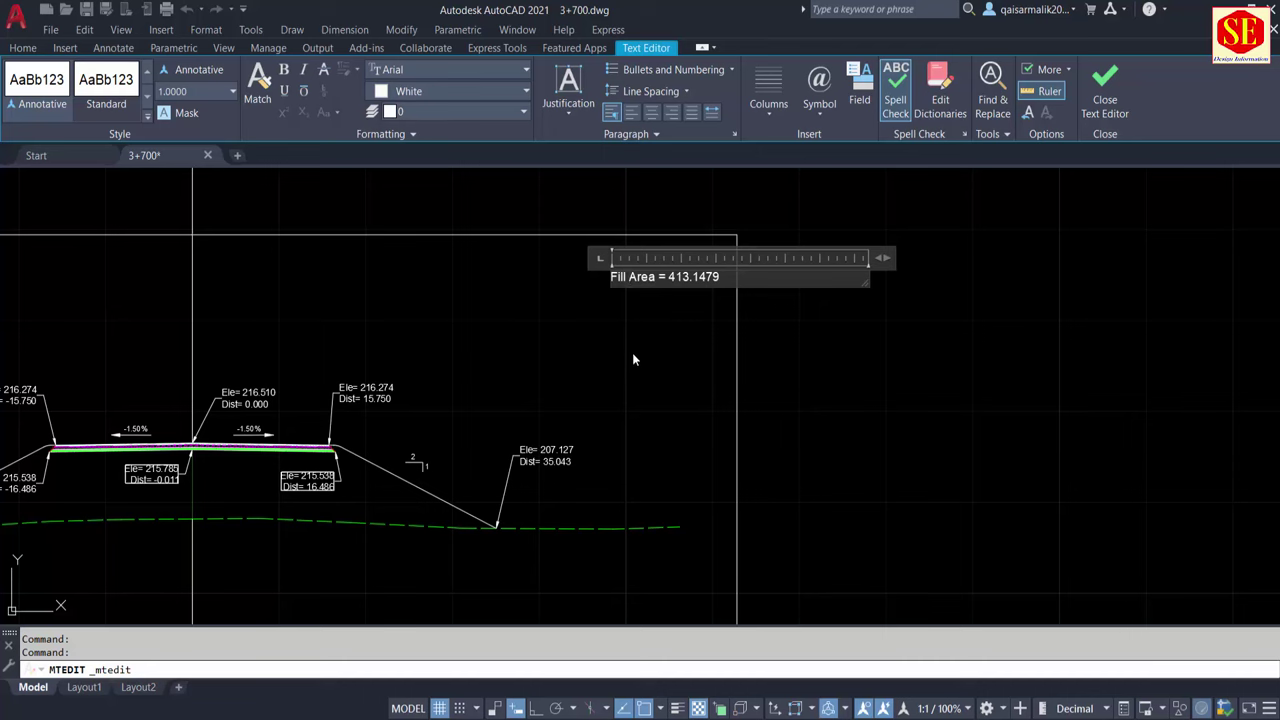
key("Escape")
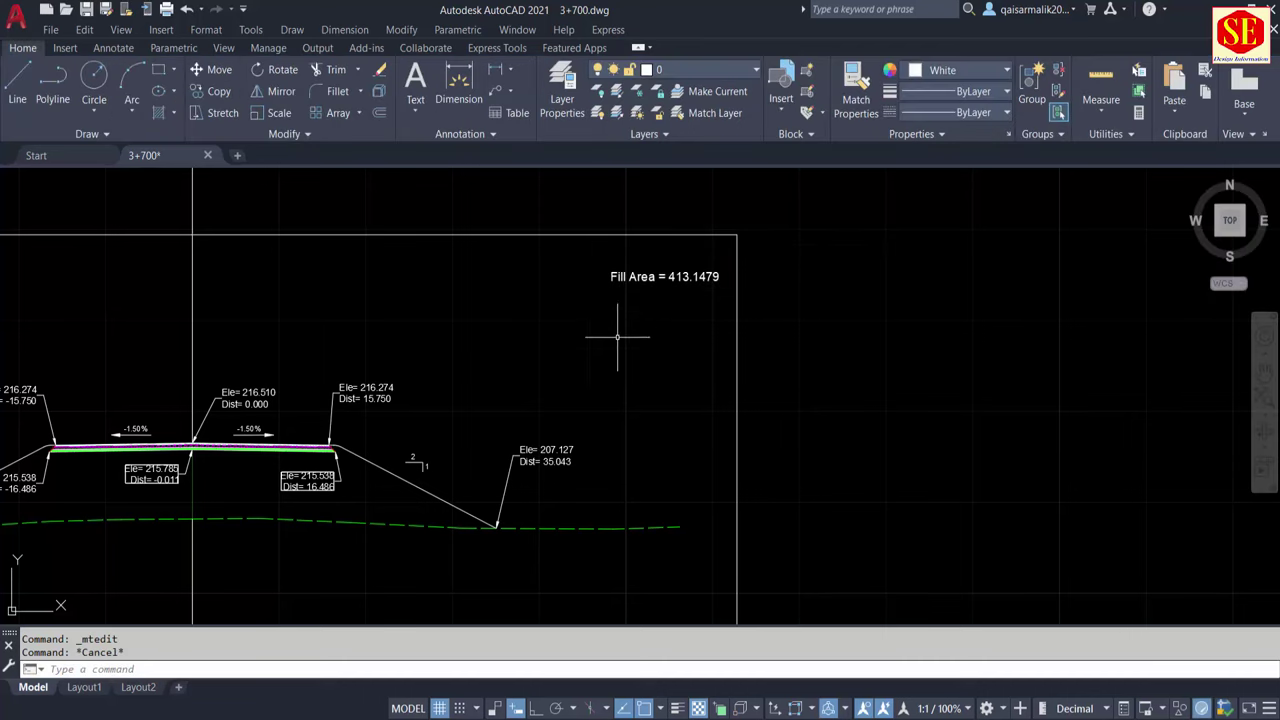
scroll(636, 319, "down", 2)
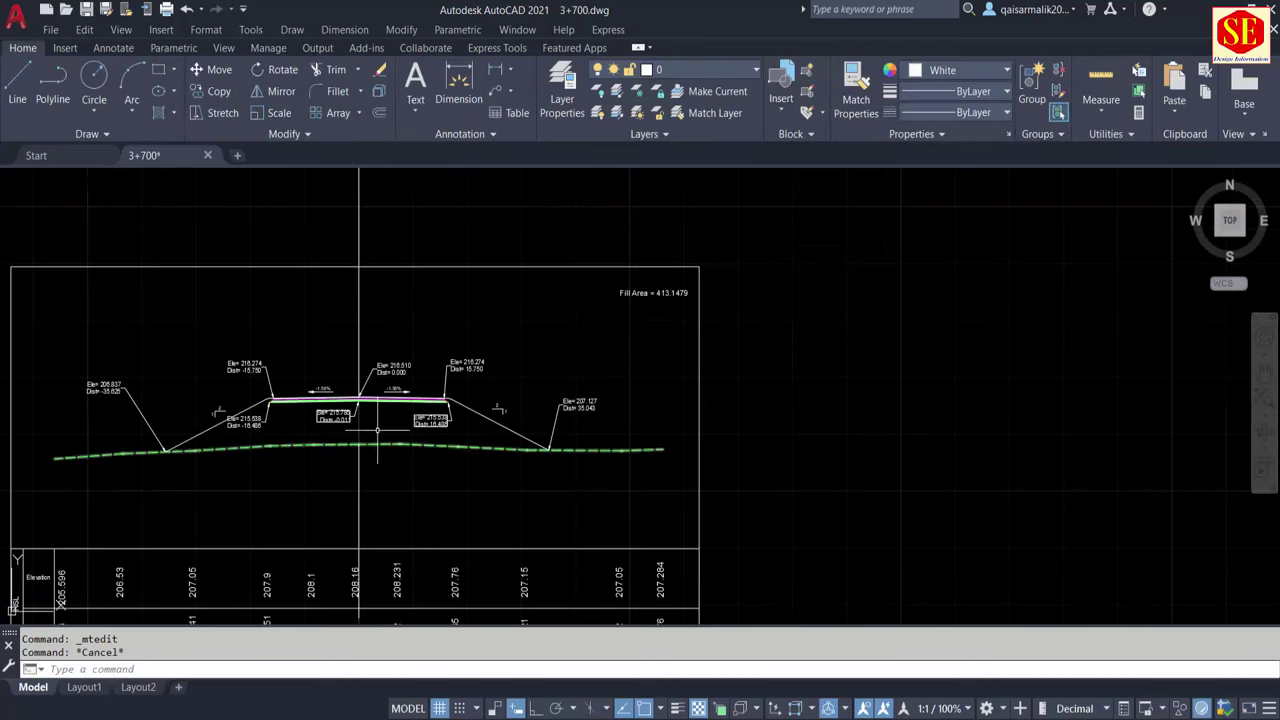
scroll(430, 410, "up", 4)
Erase the duplicate Ele=215.538 and Ele=215.785 labels
left_click(417, 410)
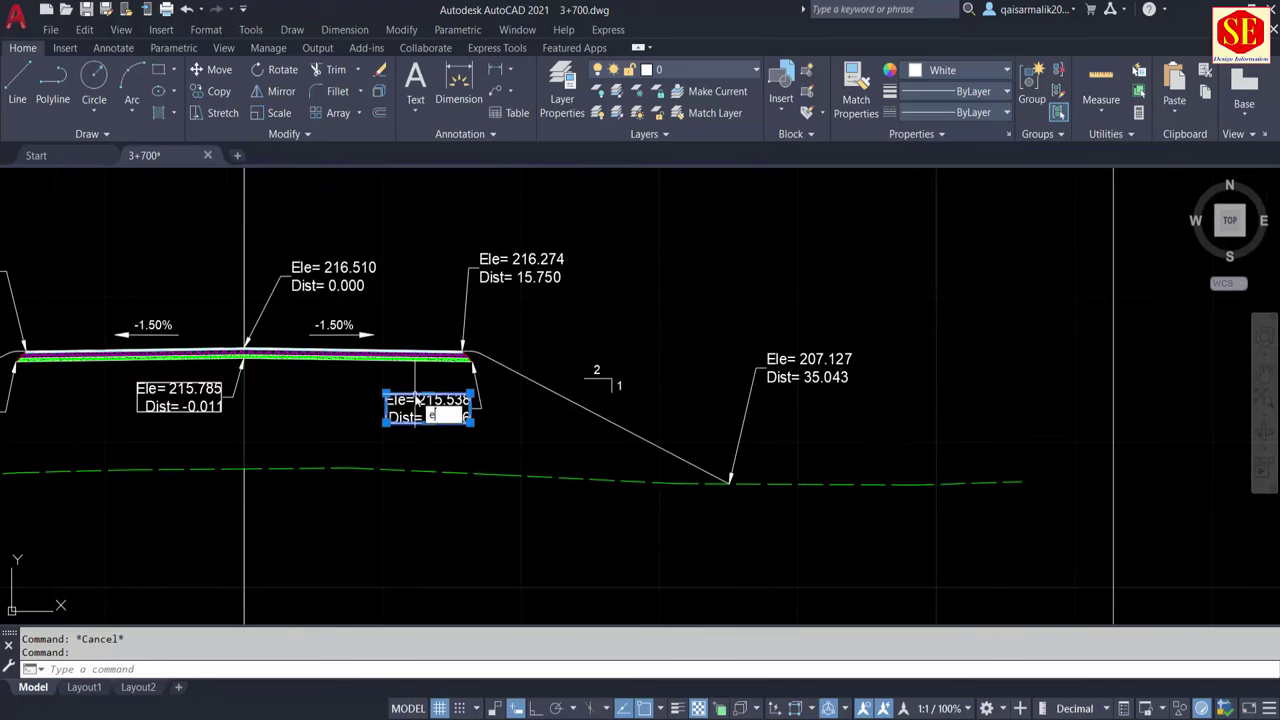
type("E")
key("Return")
left_click(185, 381)
key("Return")
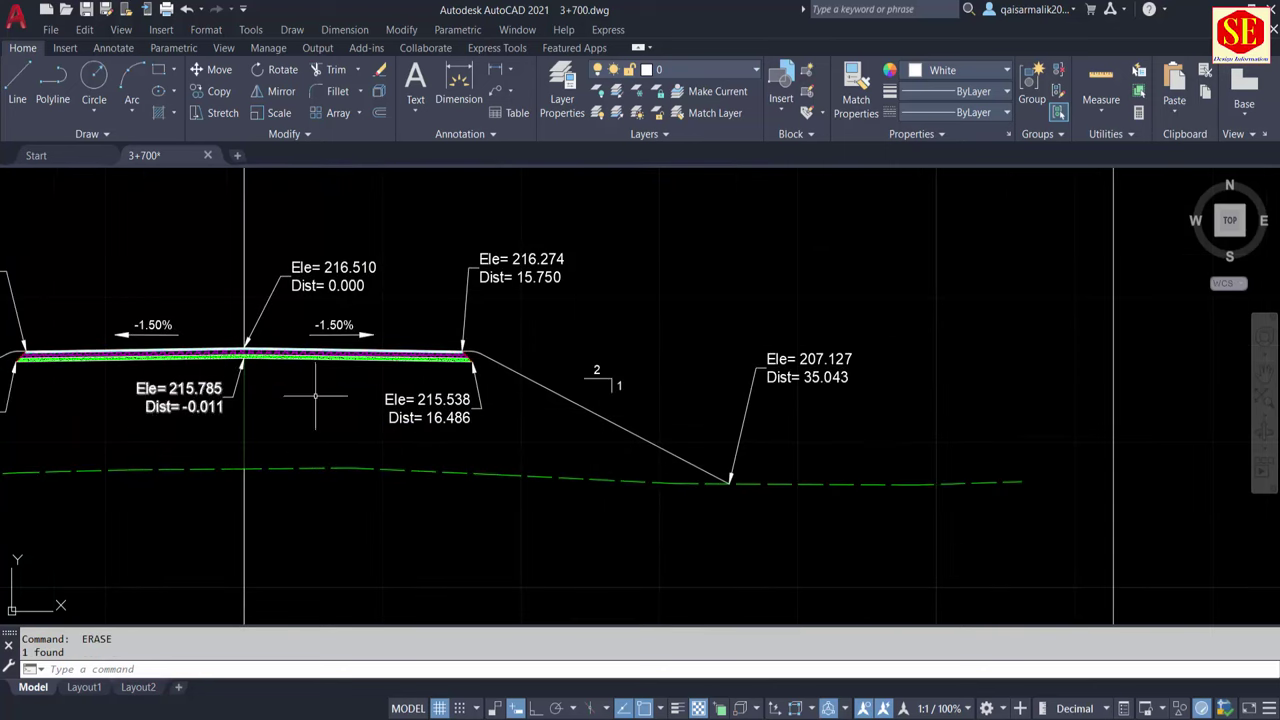
scroll(200, 385, "down", 2)
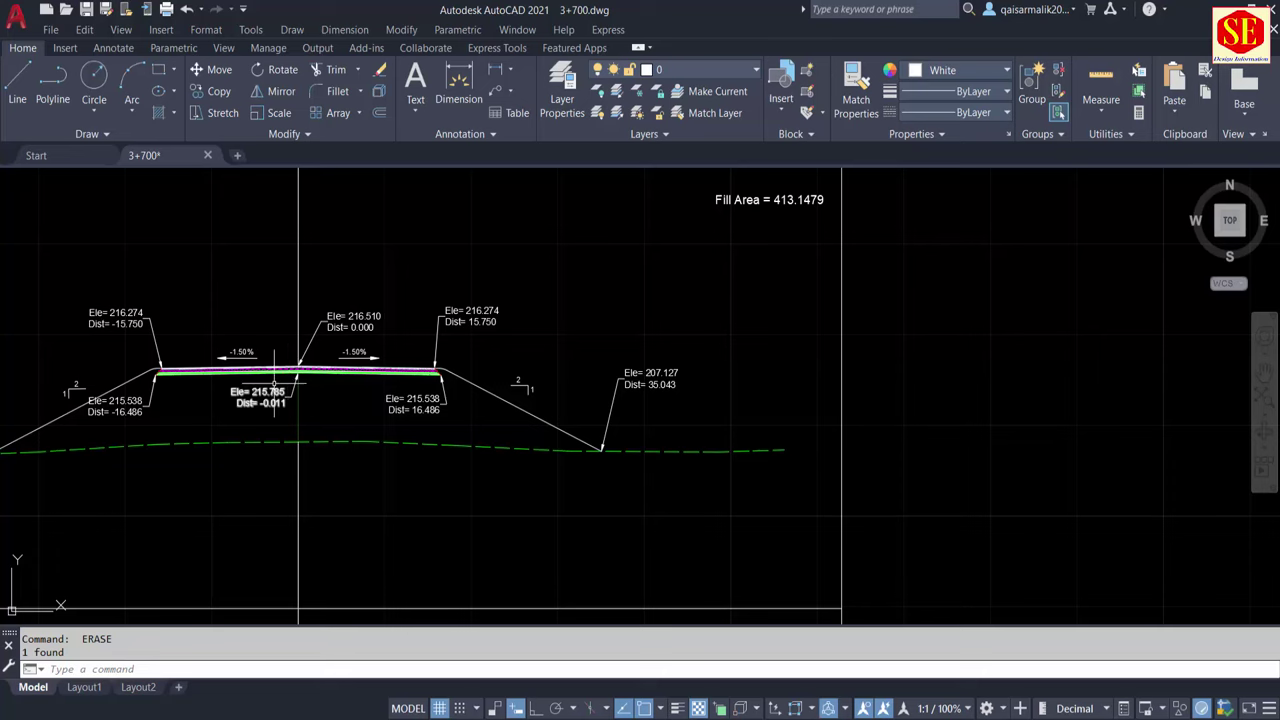
middle_click_drag(556, 259, 643, 339)
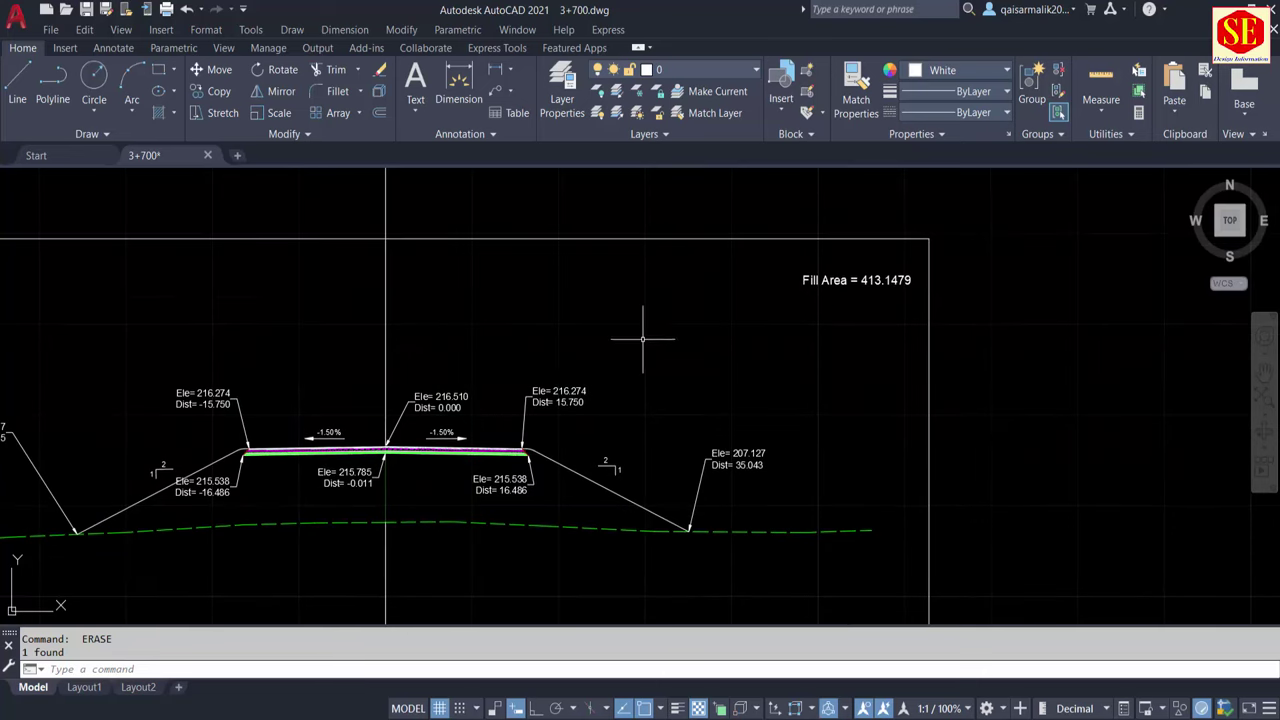
type("co")
key("Return")
Copy the Fill Area label to a spot above the section
left_click(835, 285)
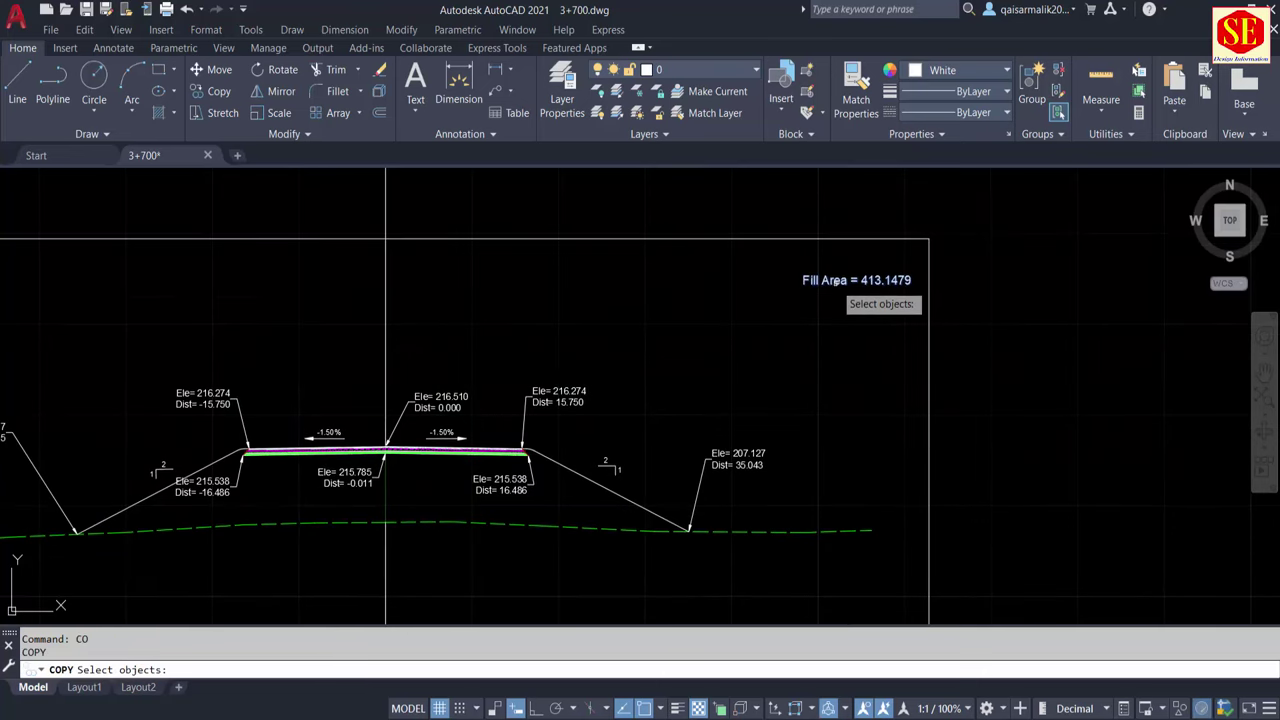
key("Return")
left_click(859, 352)
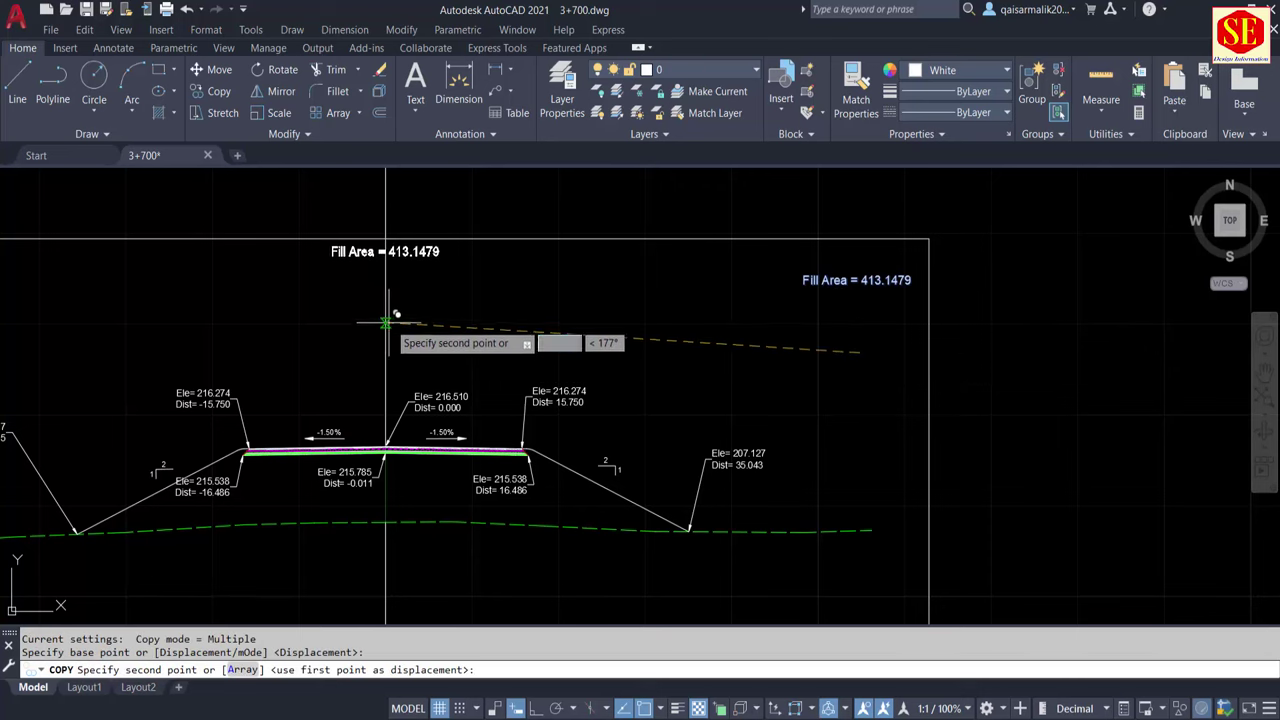
left_click(384, 322)
key("Escape")
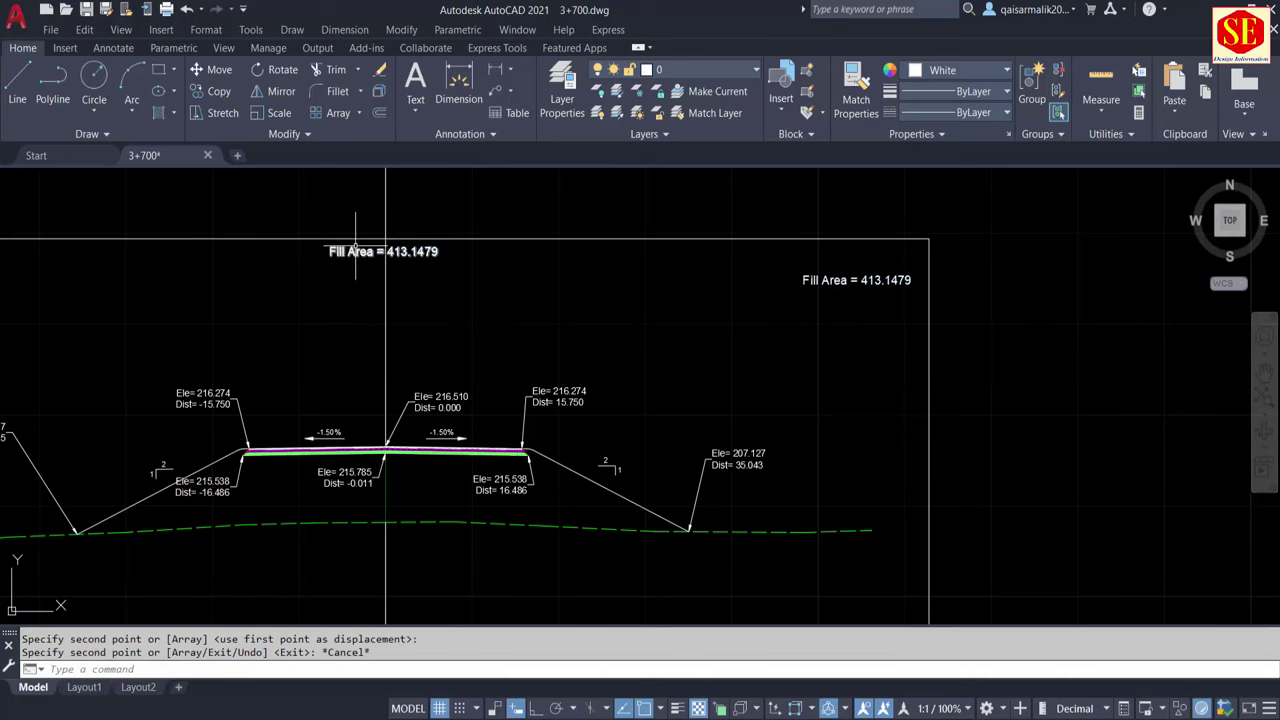
Change the copied label's text to 'Cross Section At RD 3+700'
double_click(395, 251)
left_click_drag(440, 251, 299, 251)
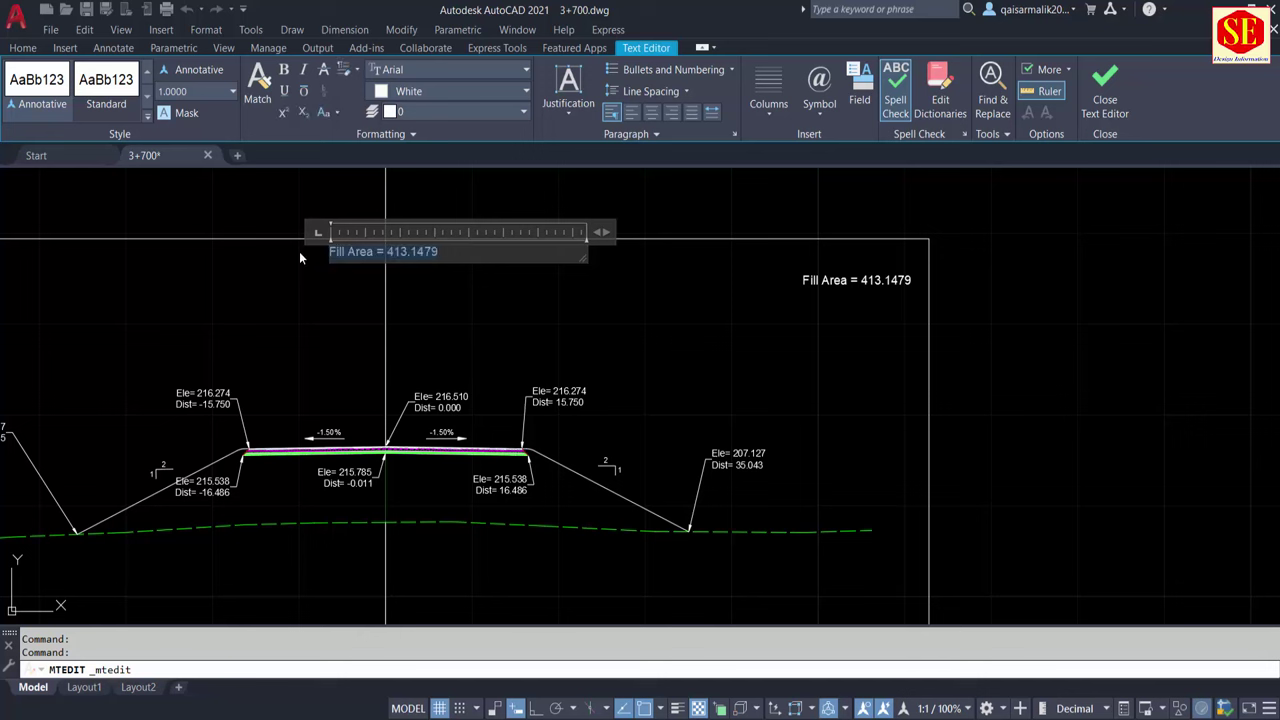
type("Cross")
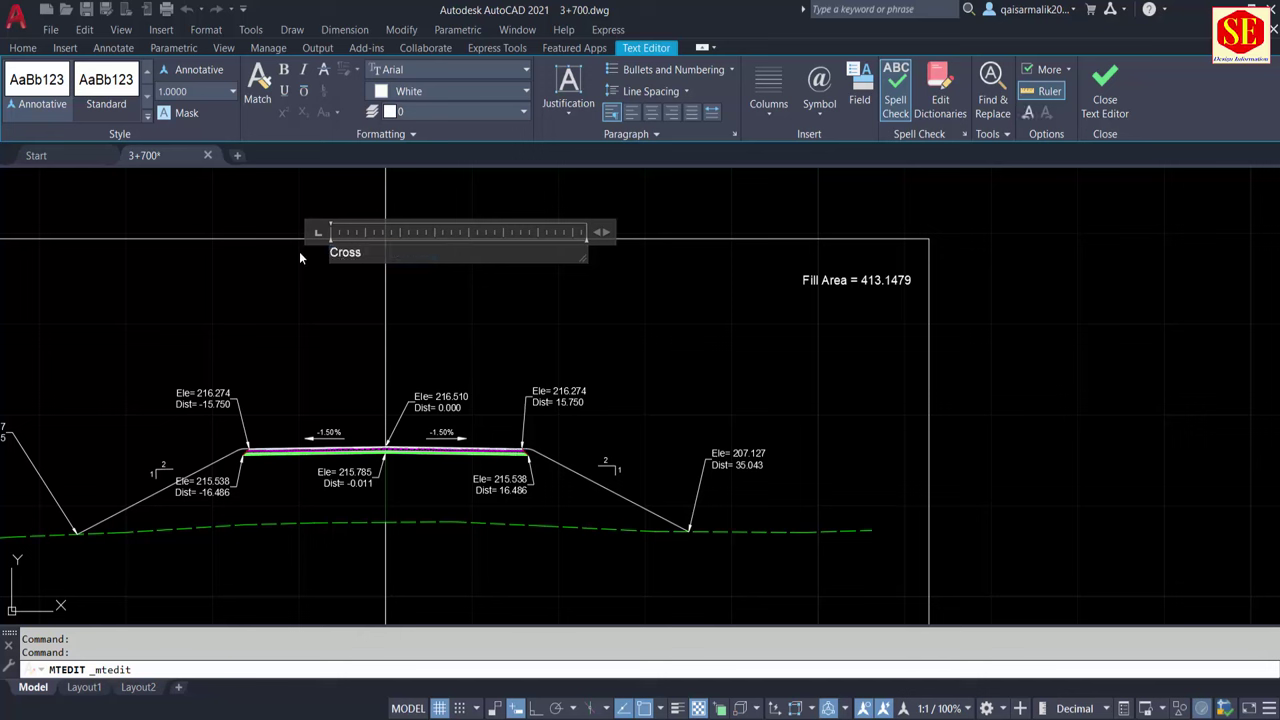
type(" Section")
type(" At RD ")
type("3+700")
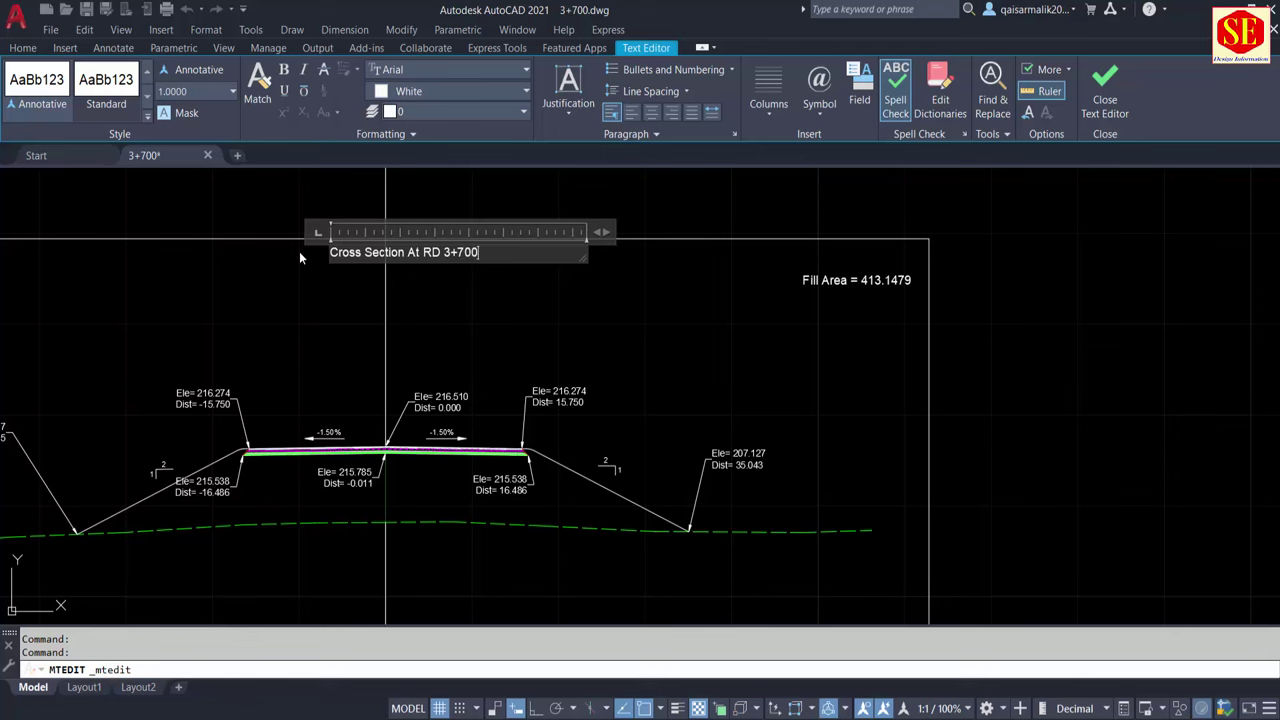
left_click(410, 286)
Move the title so it sits centred above the cross-section
type("m")
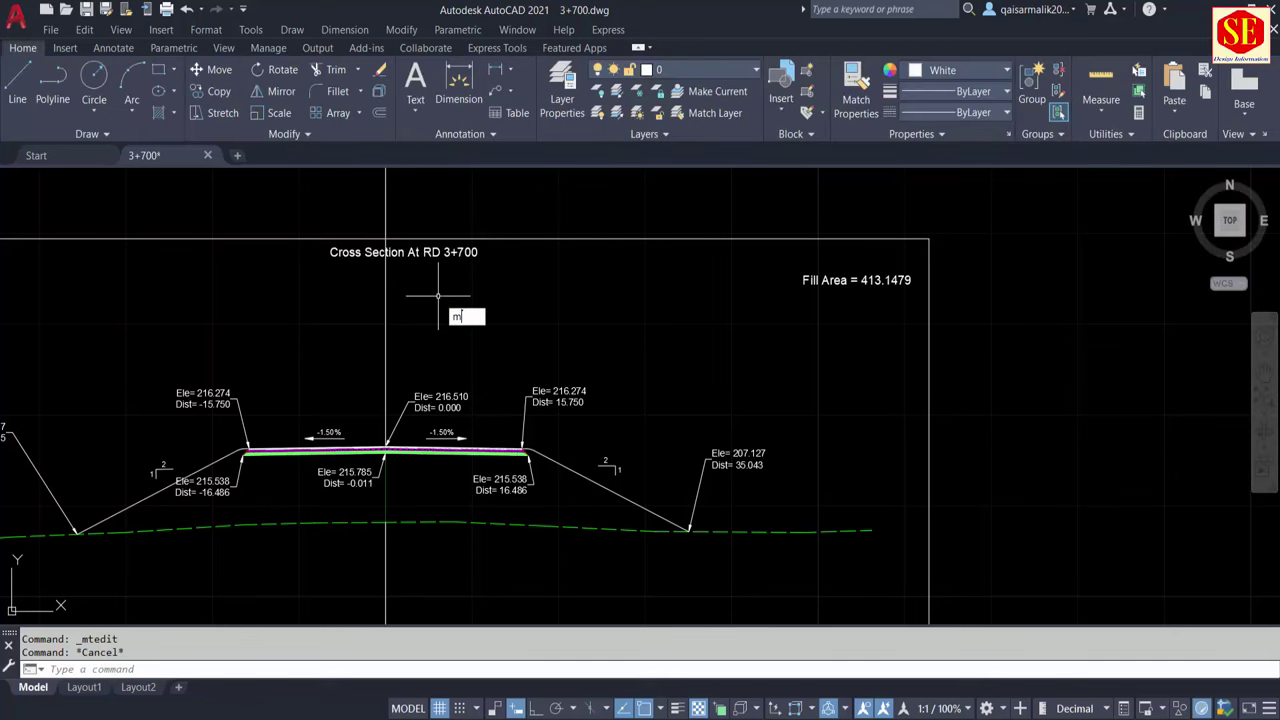
key("Return")
left_click(465, 252)
key("Return")
left_click(591, 291)
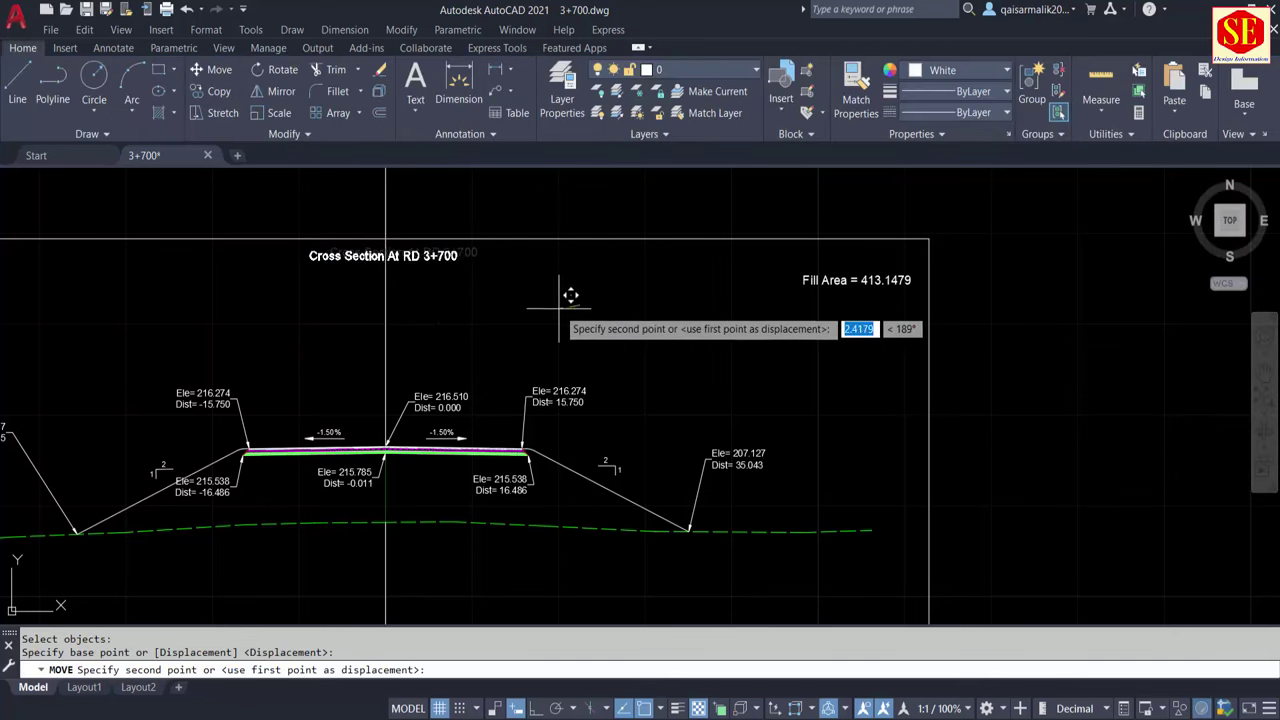
left_click(572, 287)
Check the title placement and save the 3+700 drawing
scroll(565, 358, "down", 2)
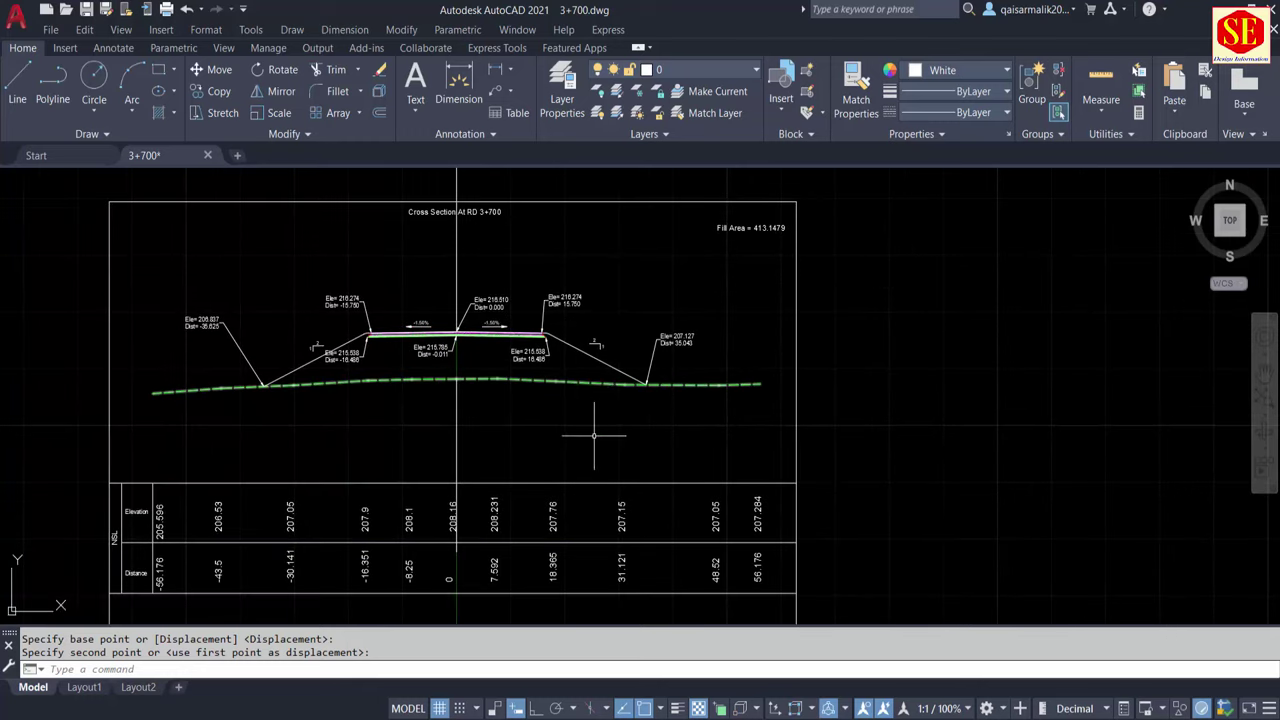
scroll(596, 433, "down", 2)
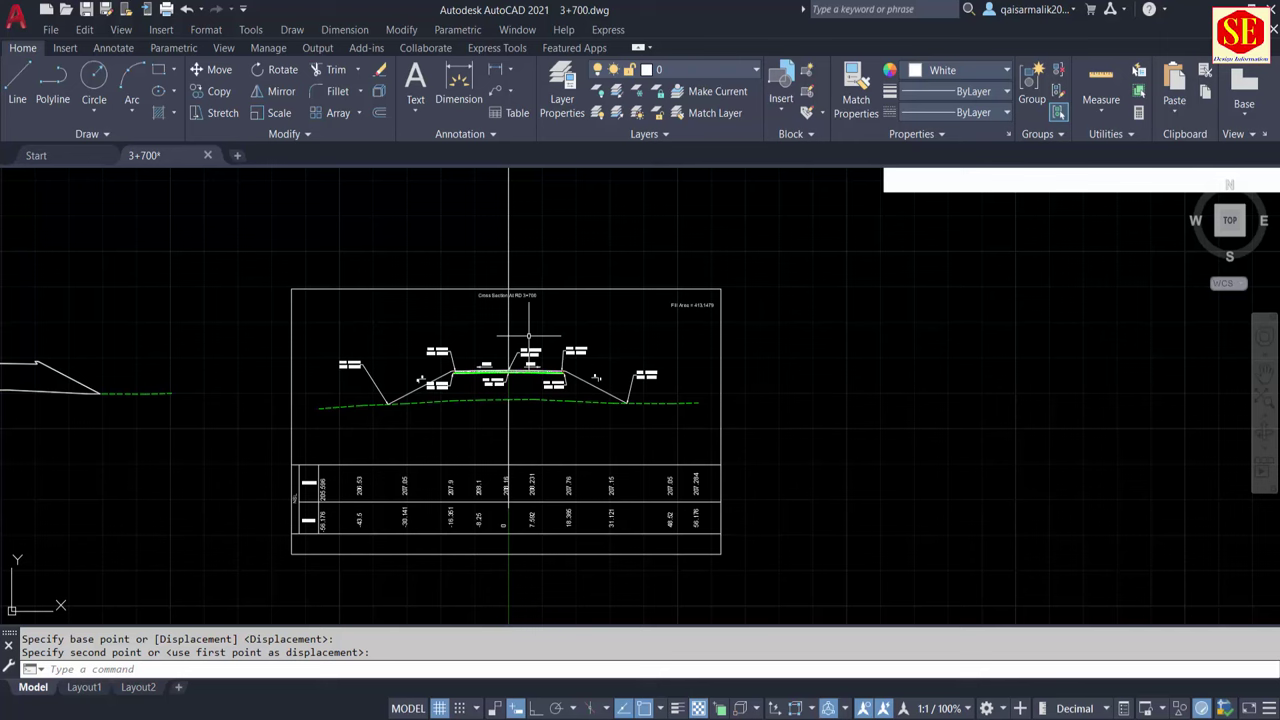
scroll(528, 432, "up", 2)
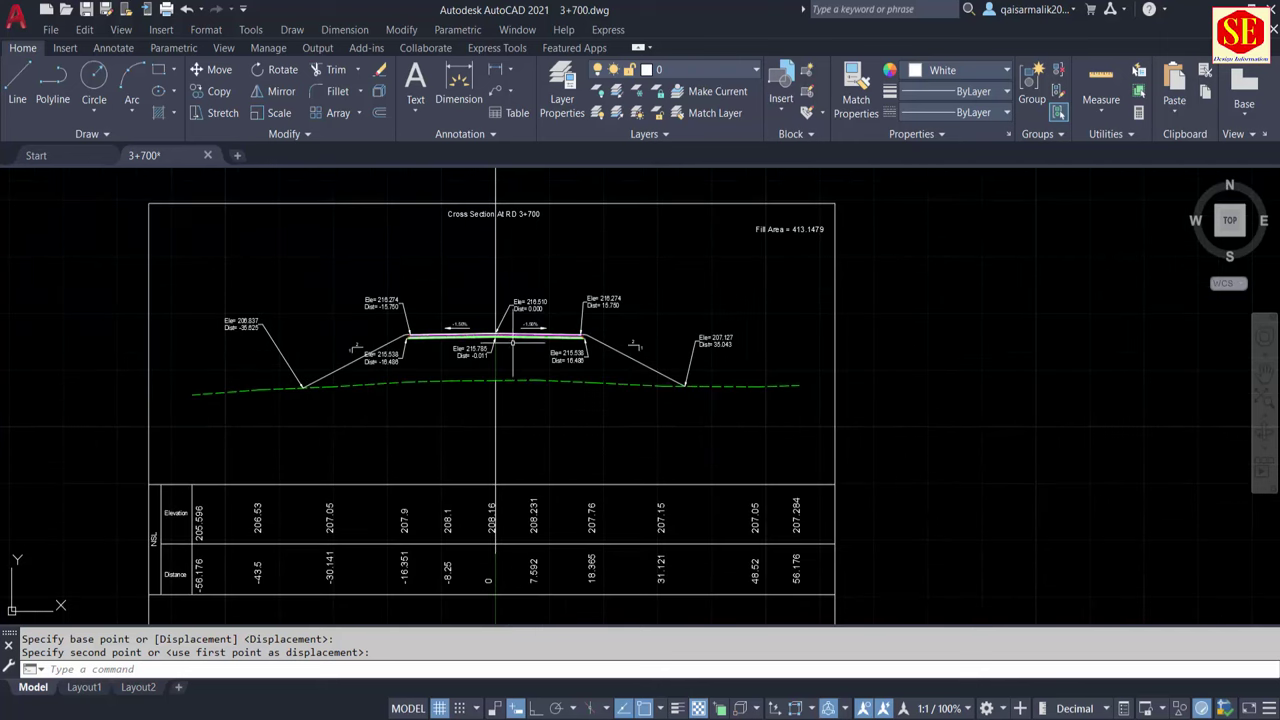
scroll(555, 343, "up", 2)
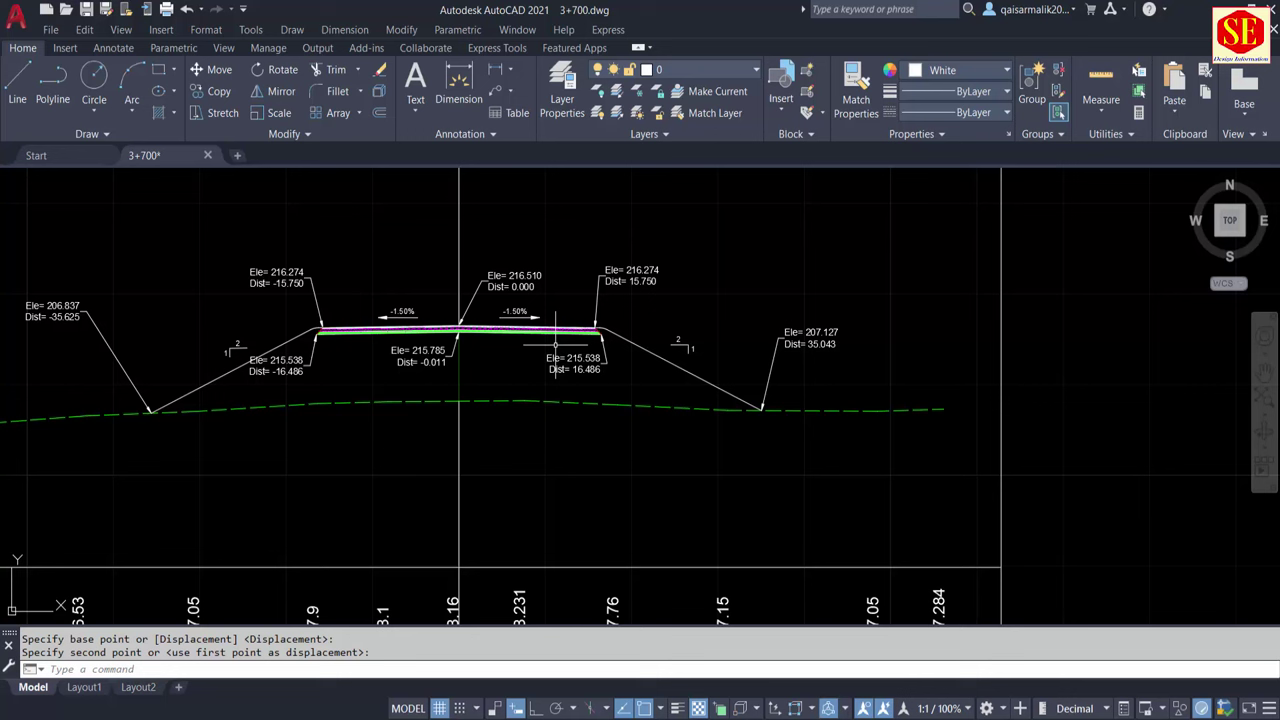
scroll(563, 419, "down", 2)
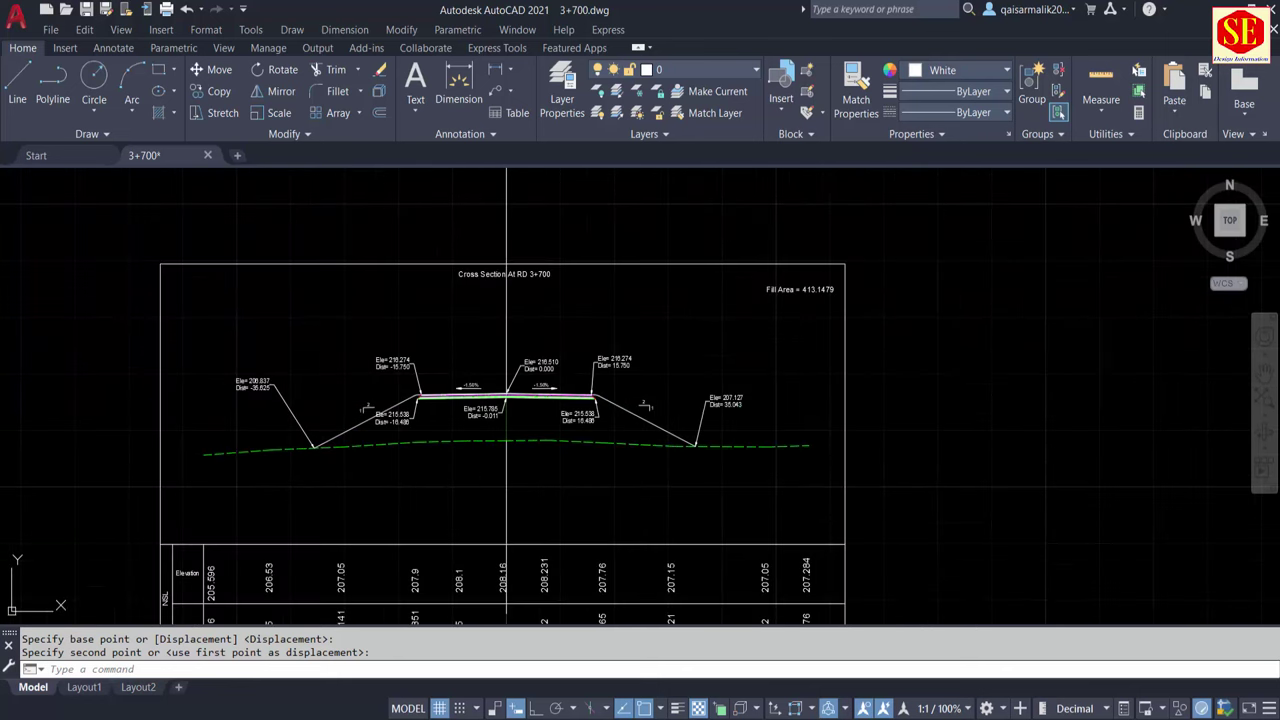
key("ctrl+s")
scroll(477, 285, "up", 4)
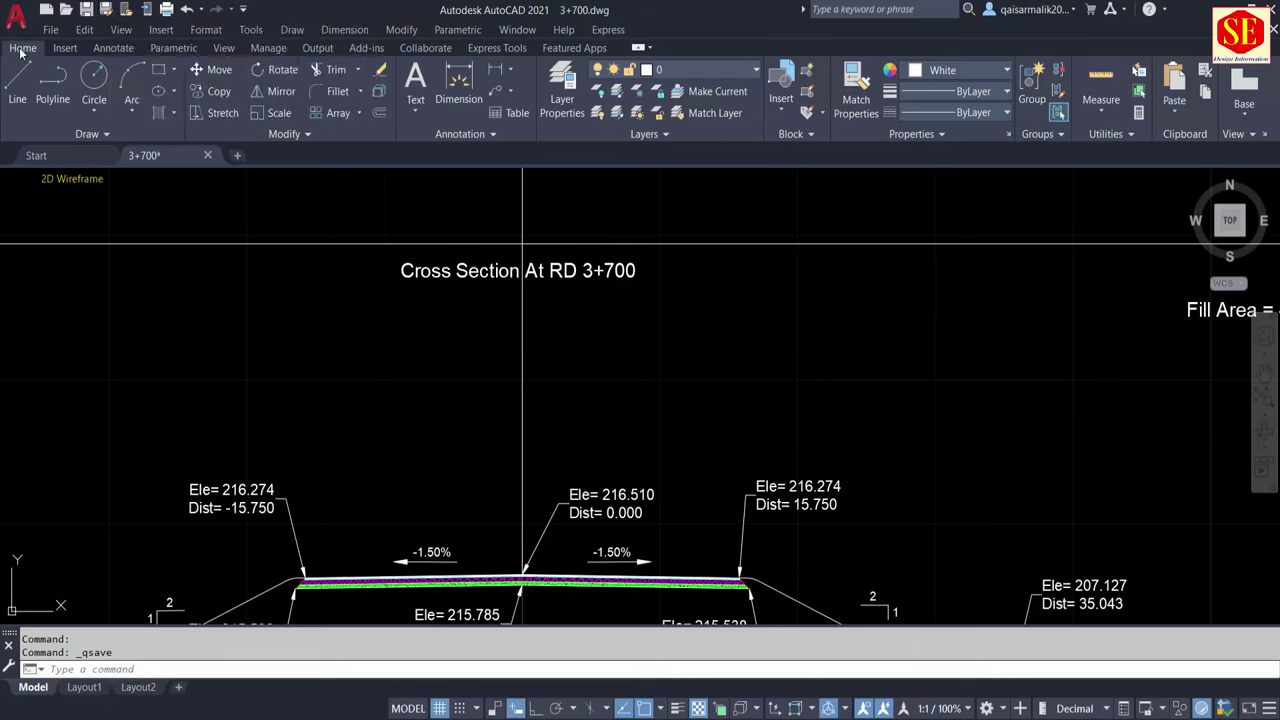
Save a copy of the drawing as 3+750.dwg in the Cross section in Autocad folder
left_click(46, 31)
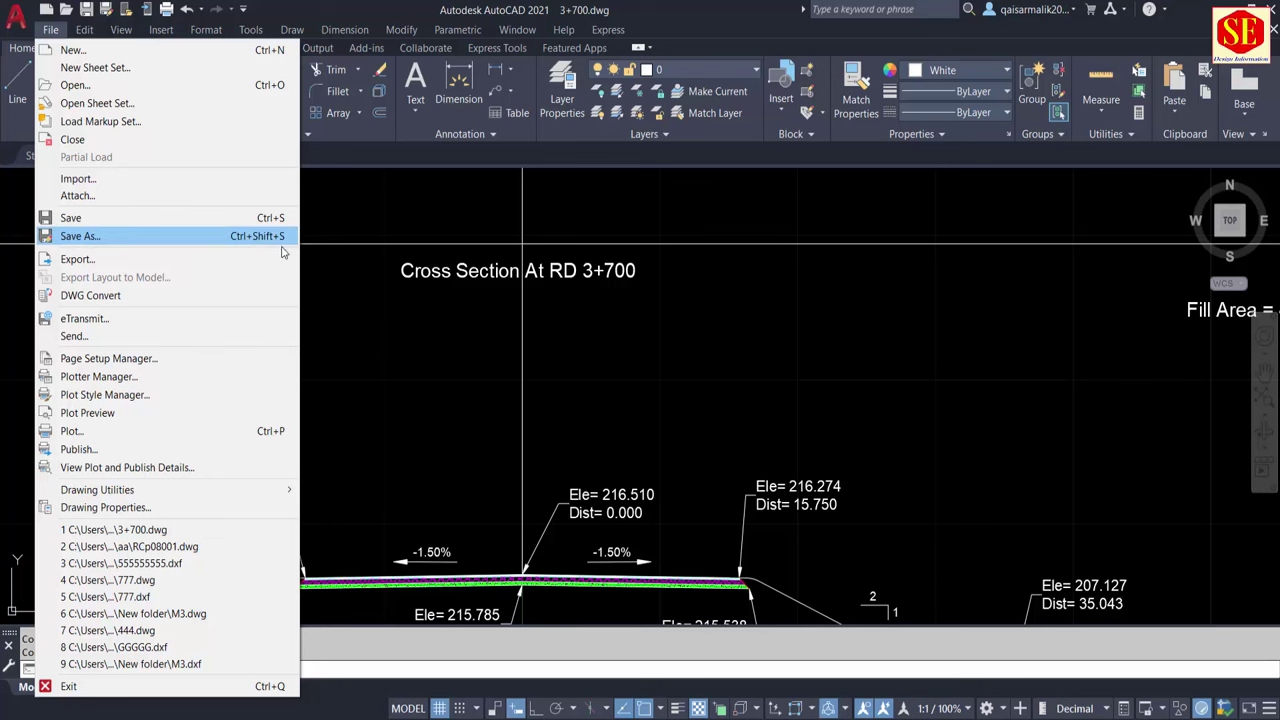
left_click(355, 325)
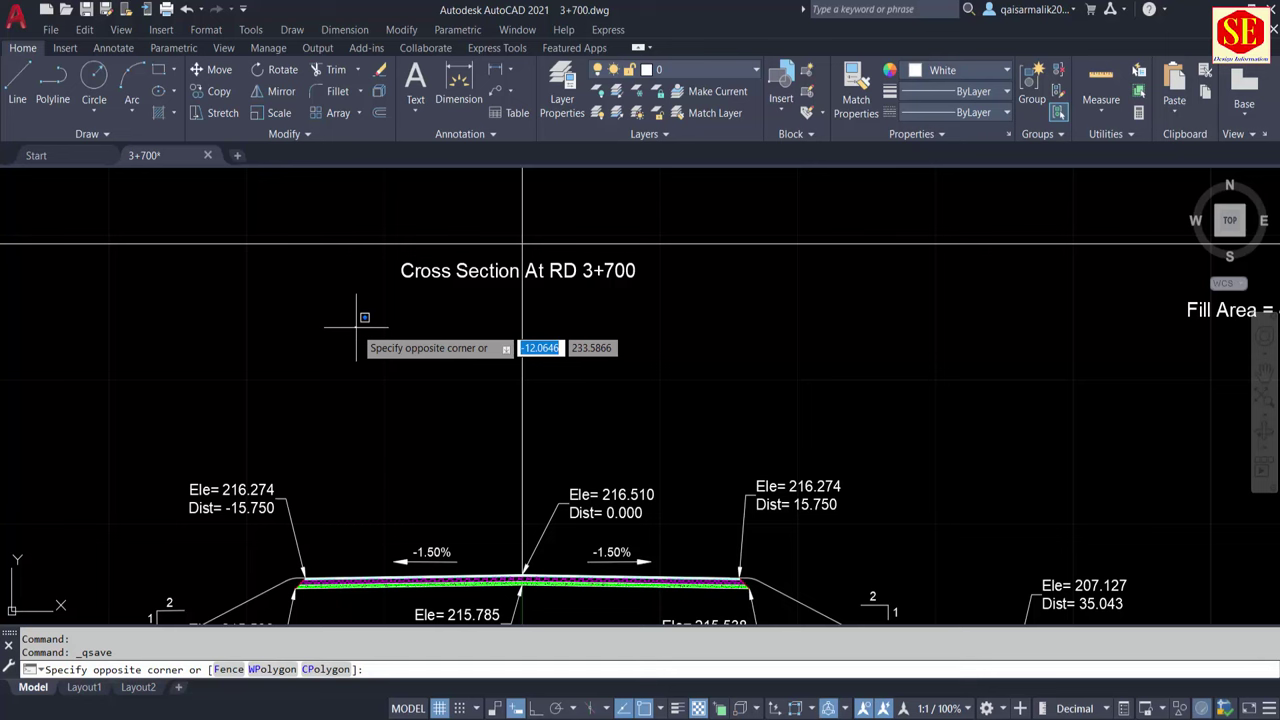
key("Escape")
key("ctrl+shift+s")
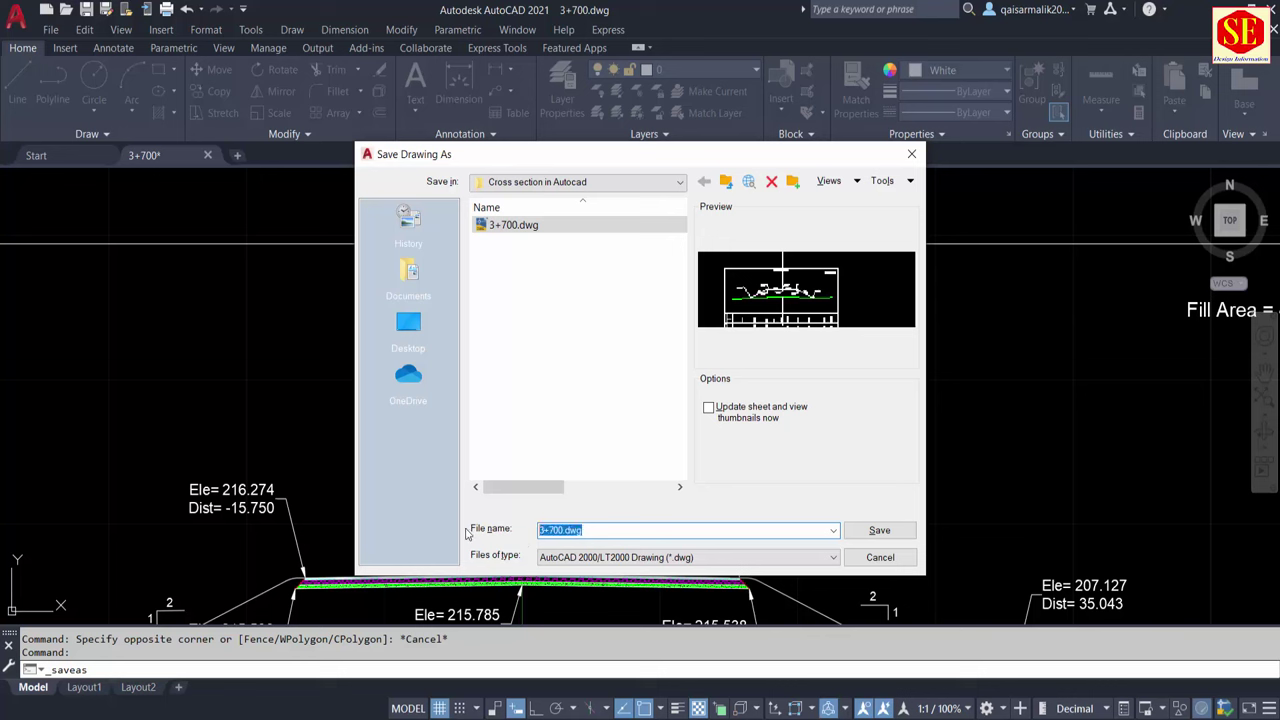
type("3+750")
left_click(879, 531)
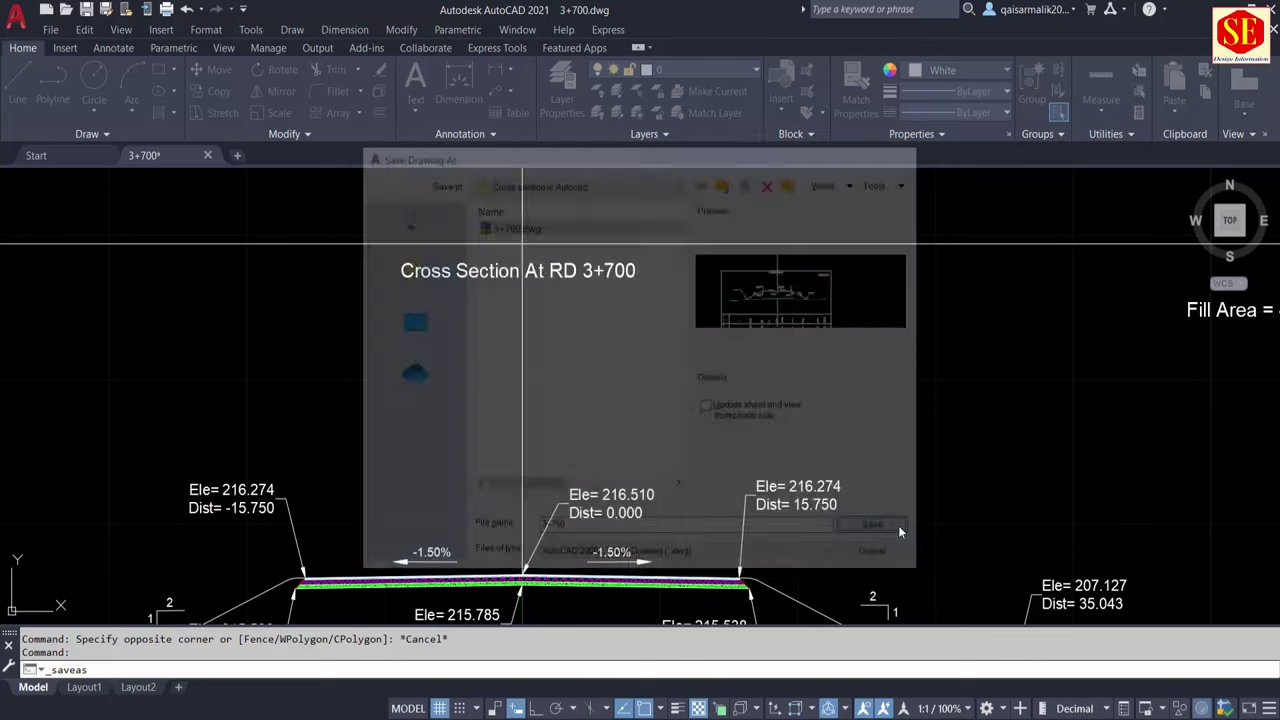
double_click(590, 270)
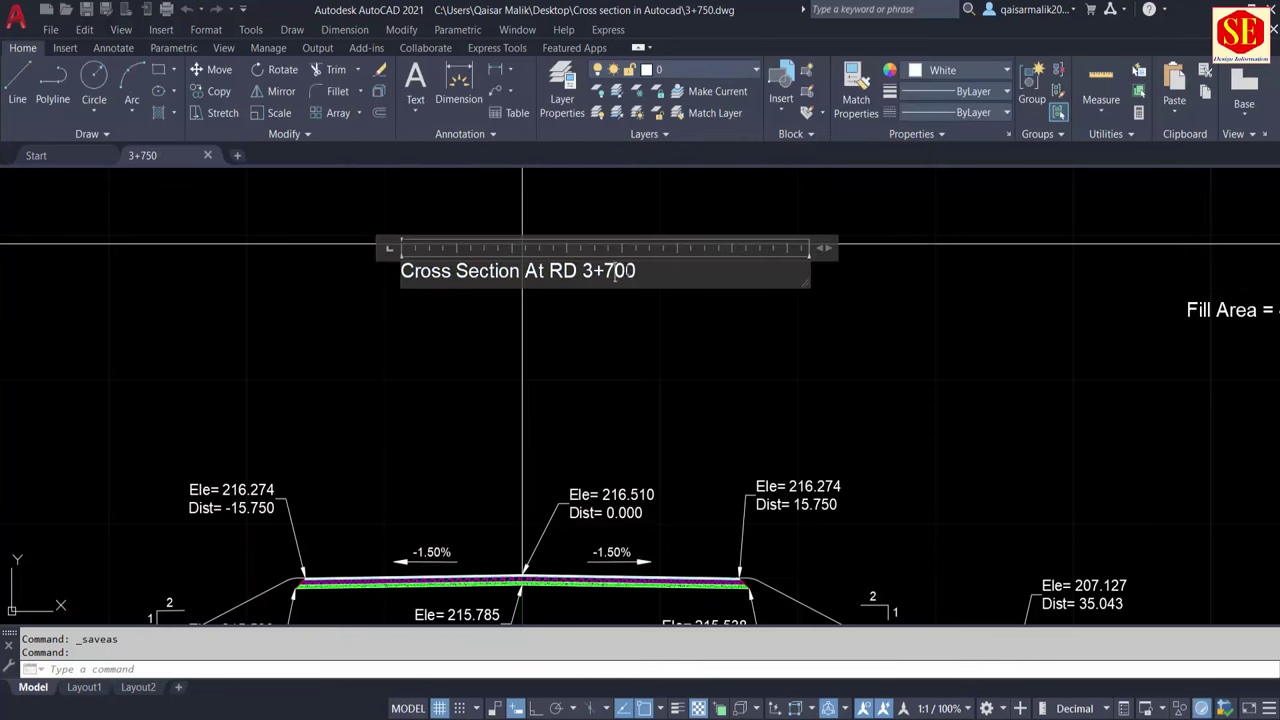
Change the sheet title's station to read Cross Section At RD 3+750
key("BackSpace")
type("5")
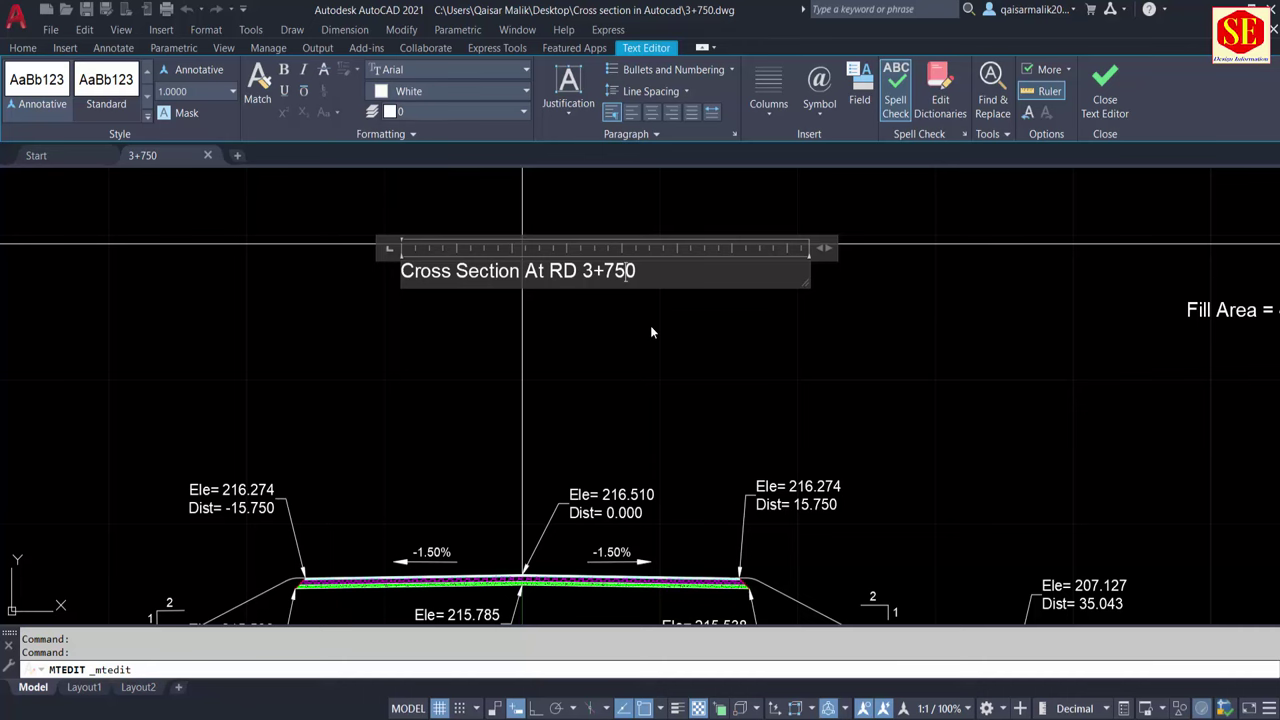
left_click(650, 325)
scroll(665, 300, "down", 4)
scroll(750, 388, "up", 4)
Erase the carriageway elevation labels and the Ele=215.538 Dist=16.486 label
left_click_drag(769, 338, 410, 420)
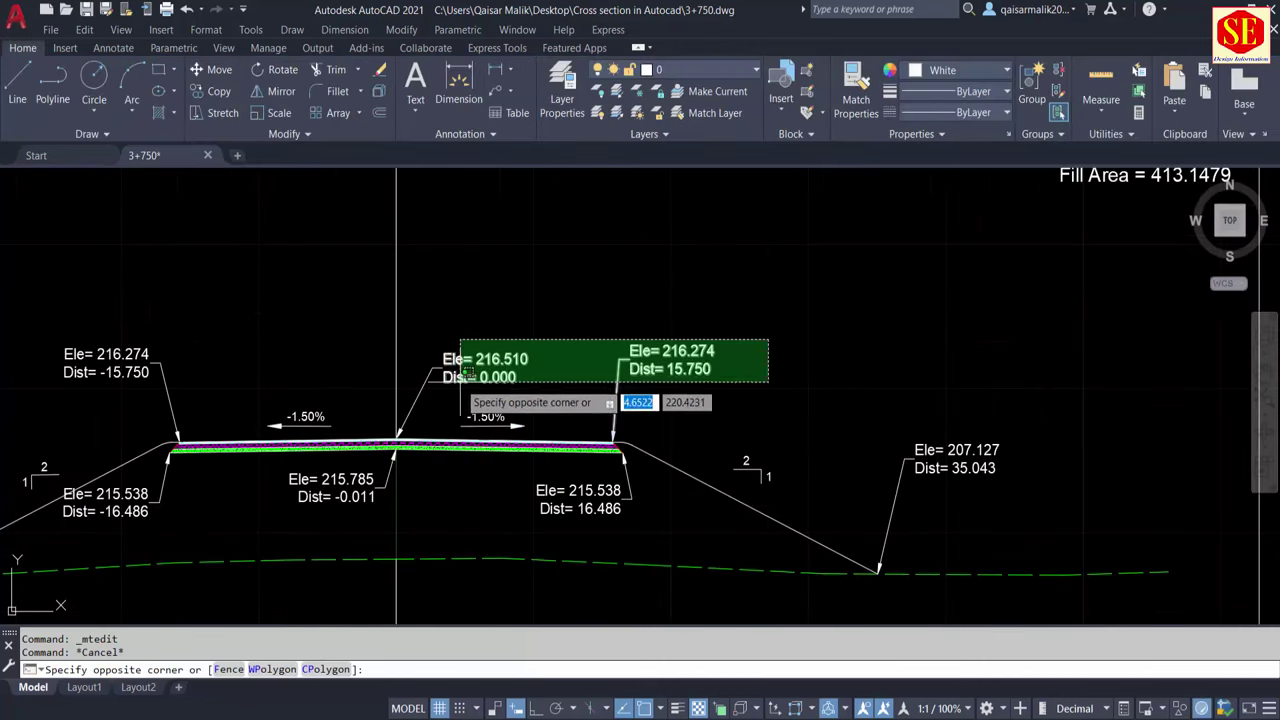
type("e")
key("Return")
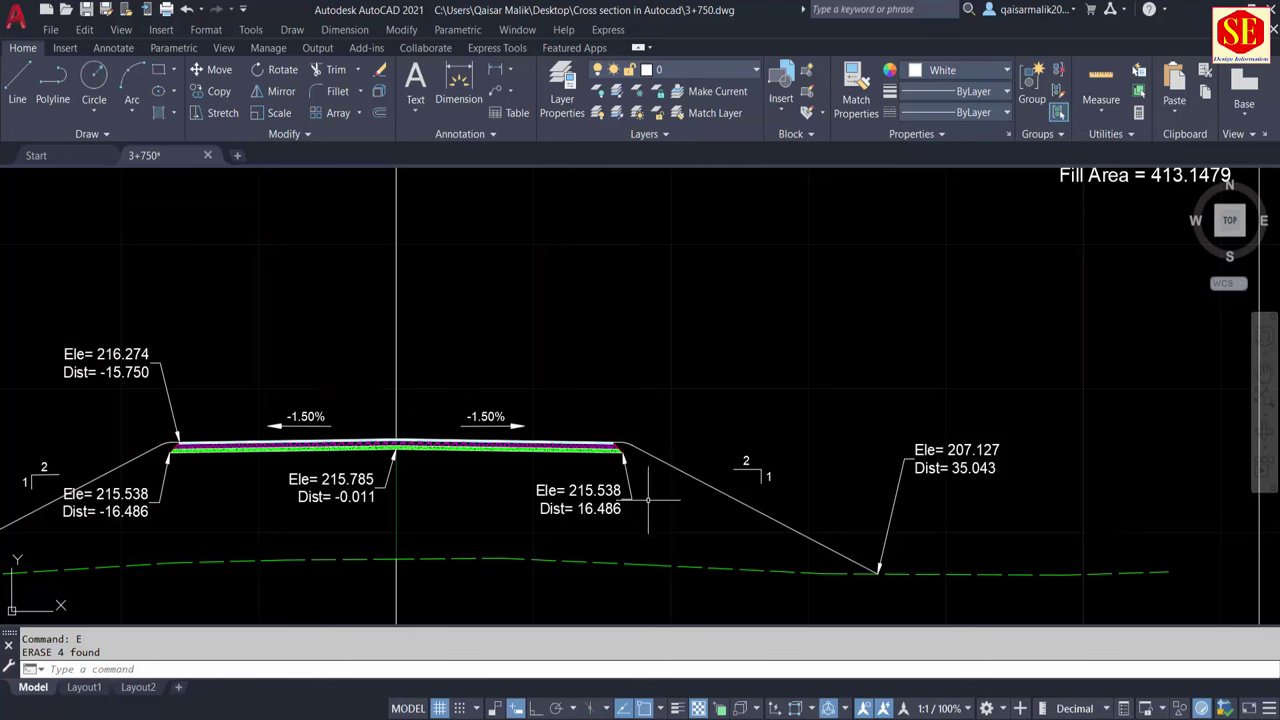
key("Return")
left_click(648, 530)
left_click(572, 450)
key("Return")
Erase the Ele=215.785, Ele=215.538 Dist=-16.486, Ele=207.127 and left Ele labels
left_click(405, 440)
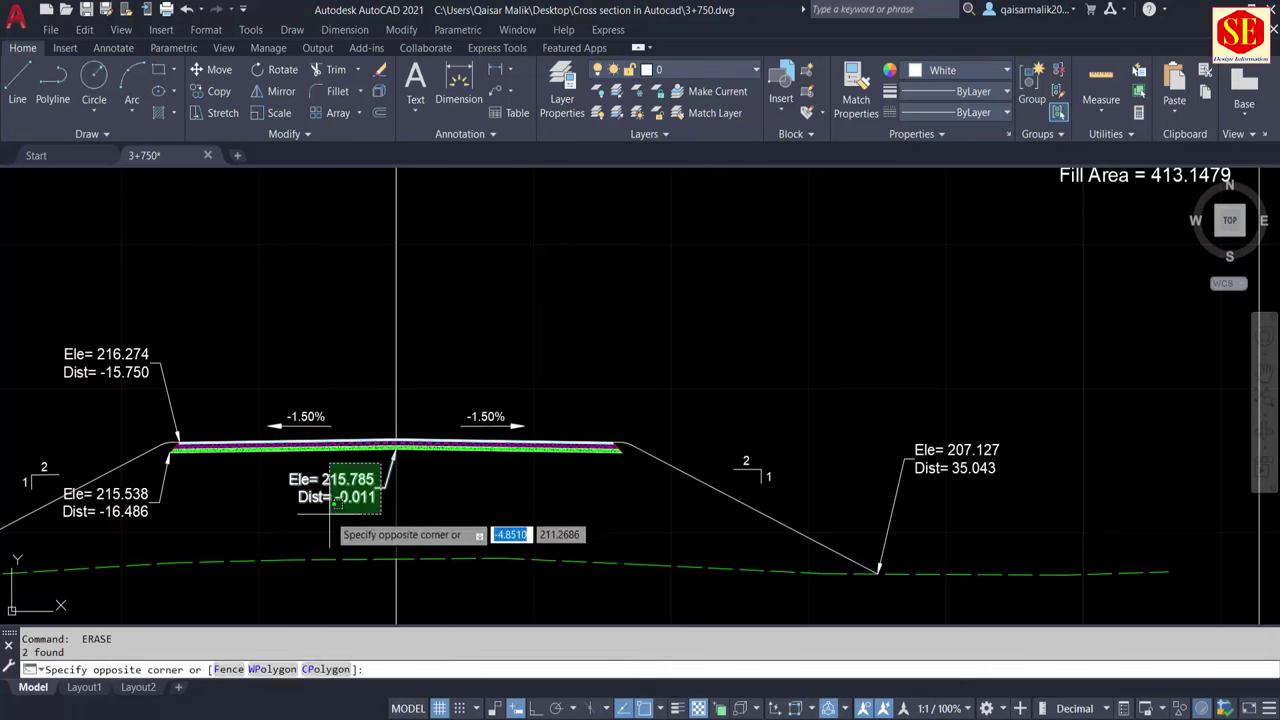
left_click(290, 515)
key("Return")
left_click(205, 455)
left_click(60, 530)
key("Return")
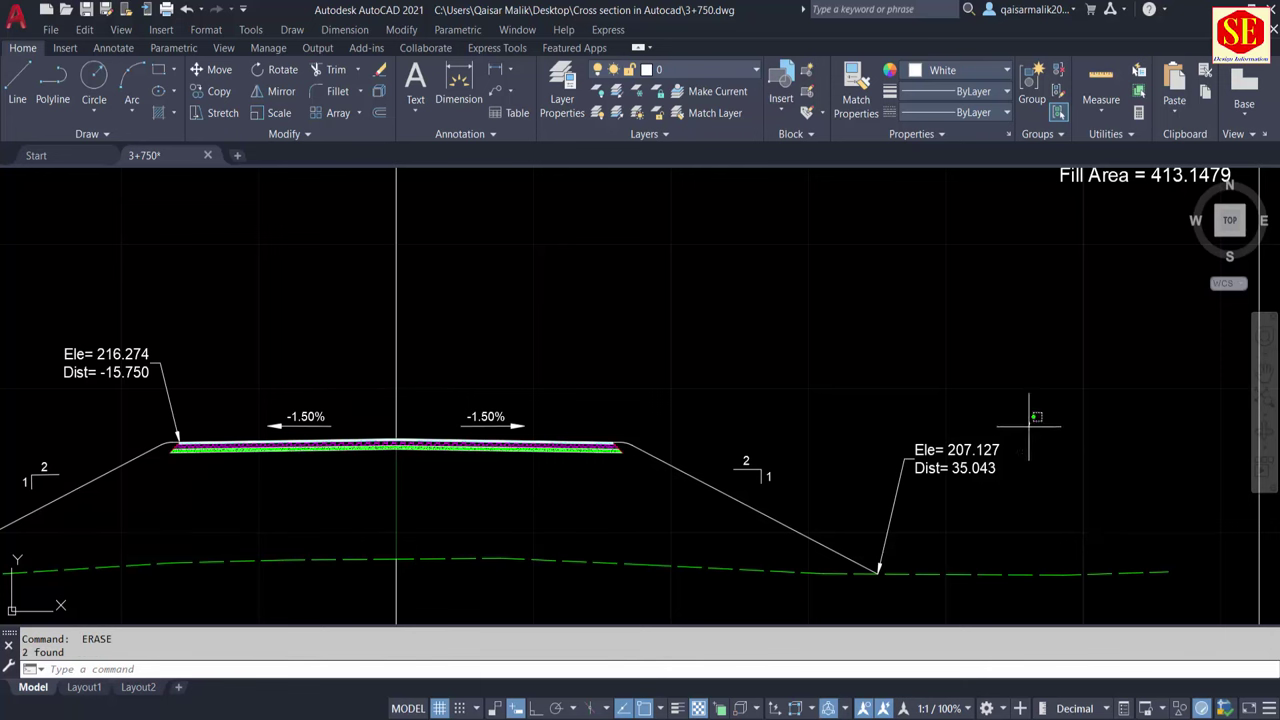
left_click(1037, 417)
left_click(862, 578)
key("Return")
Abandon a stray label move and bring the whole section sheet into view
key("Return")
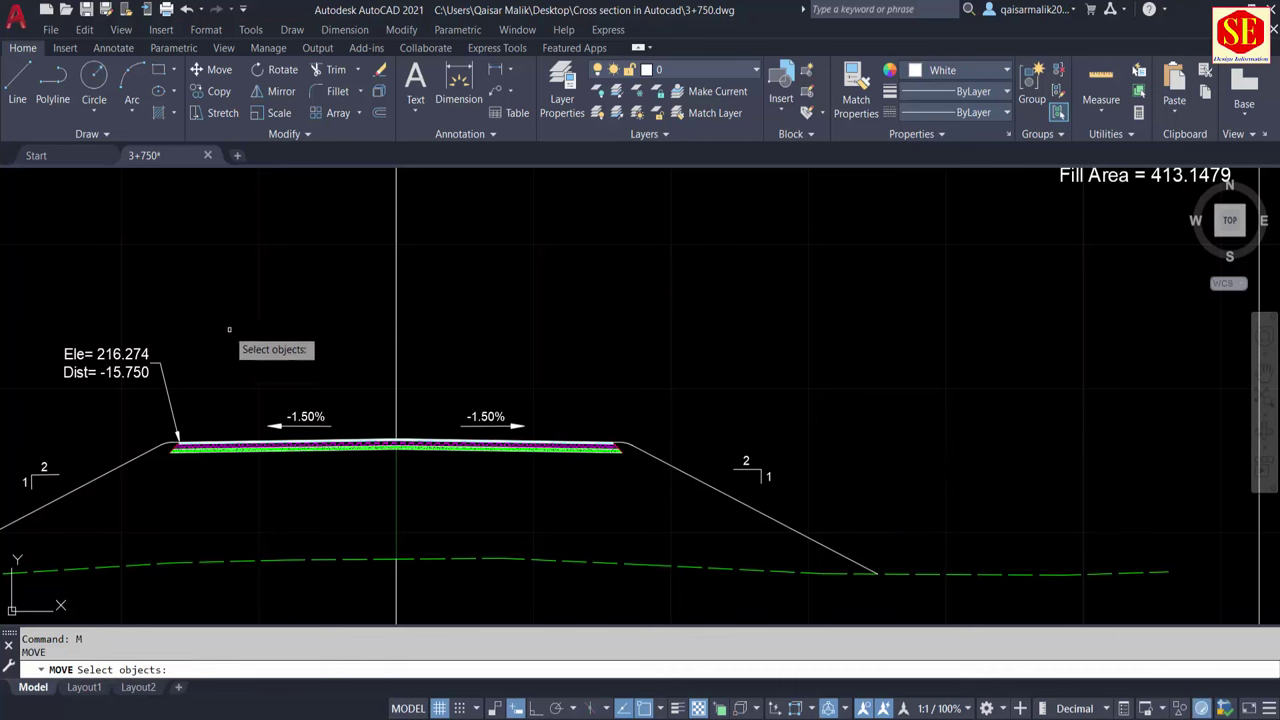
left_click(292, 318)
left_click(128, 396)
scroll(204, 375, "down", 4)
key("Return")
left_click(216, 369)
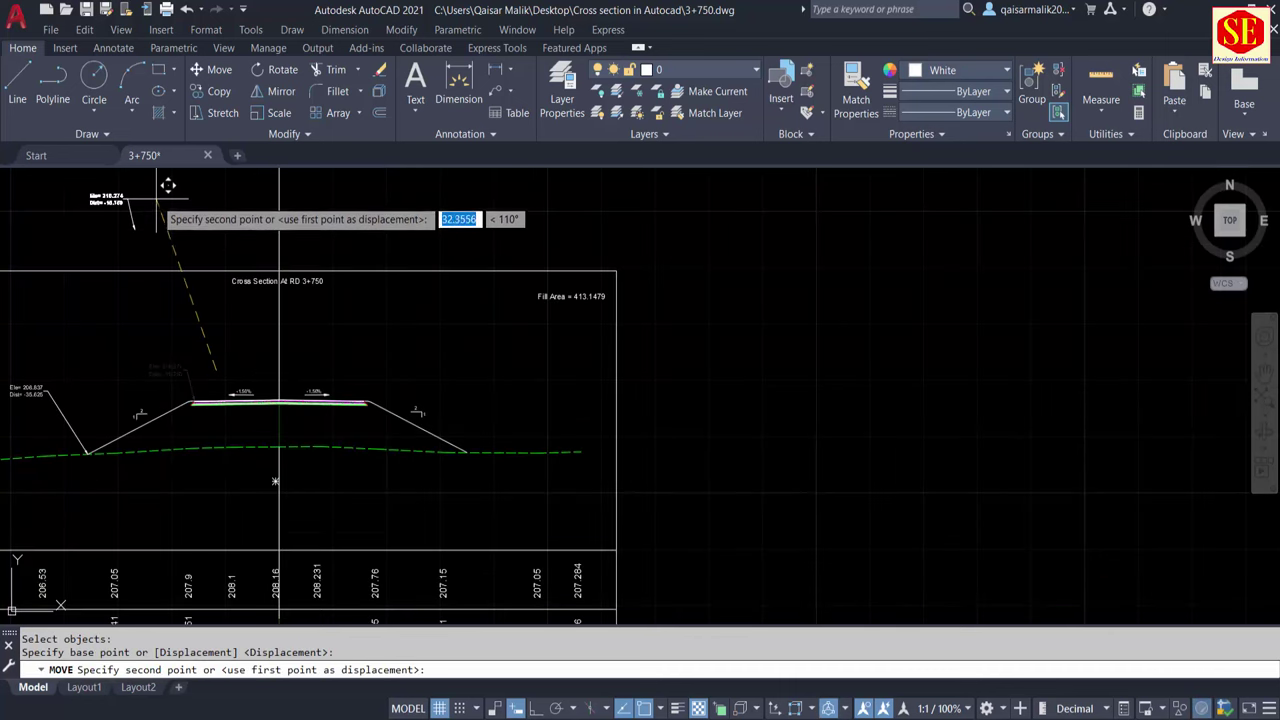
key("Escape")
scroll(500, 370, "up", 2)
middle_click_drag(552, 588, 810, 510)
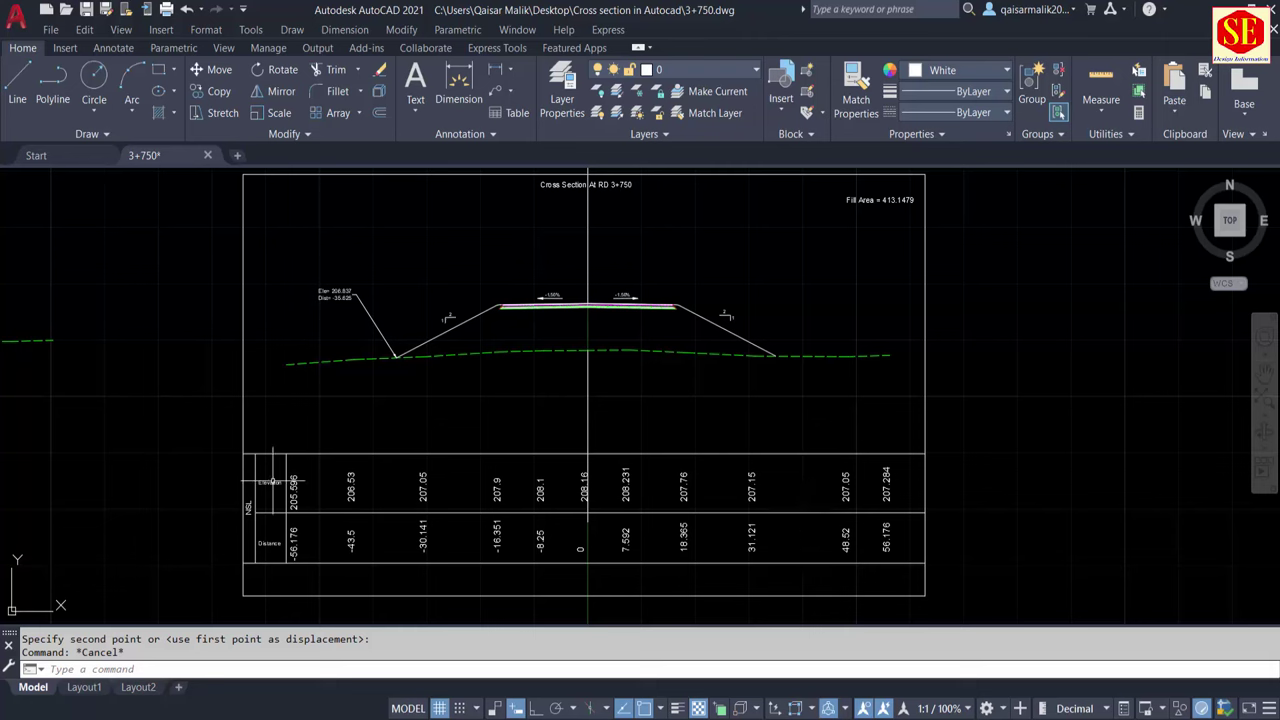
left_click(271, 426)
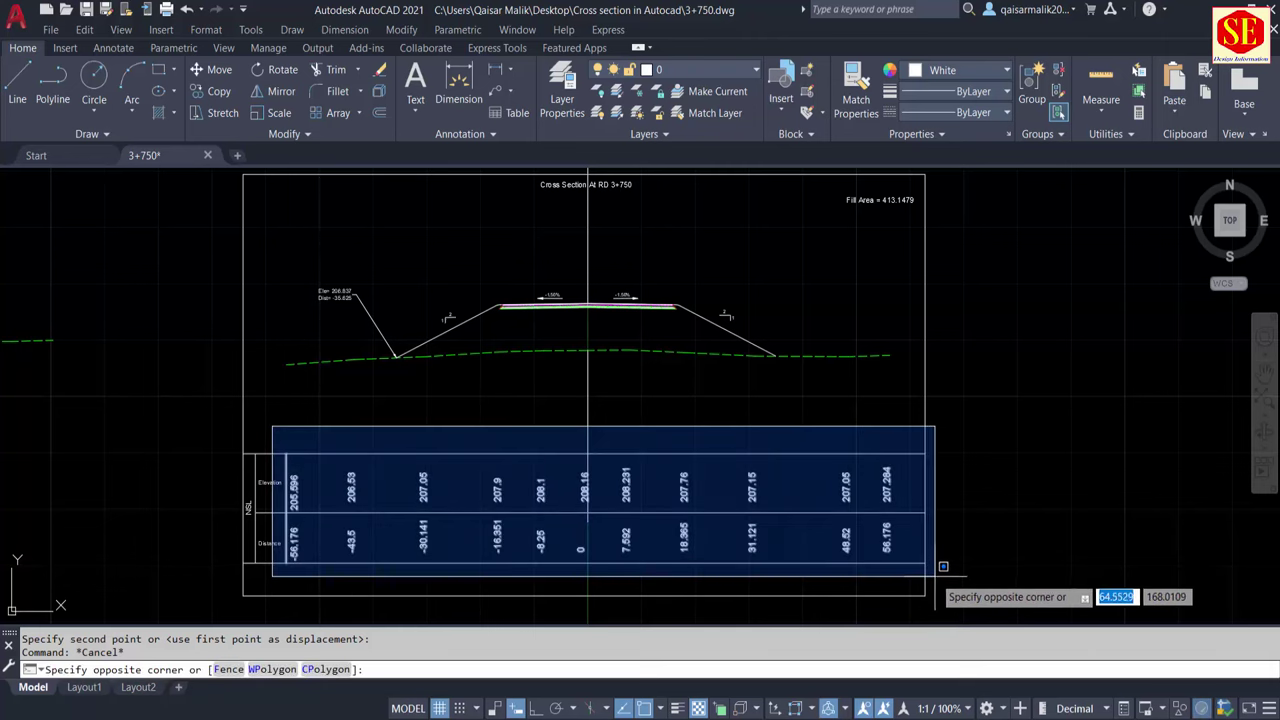
key("Escape")
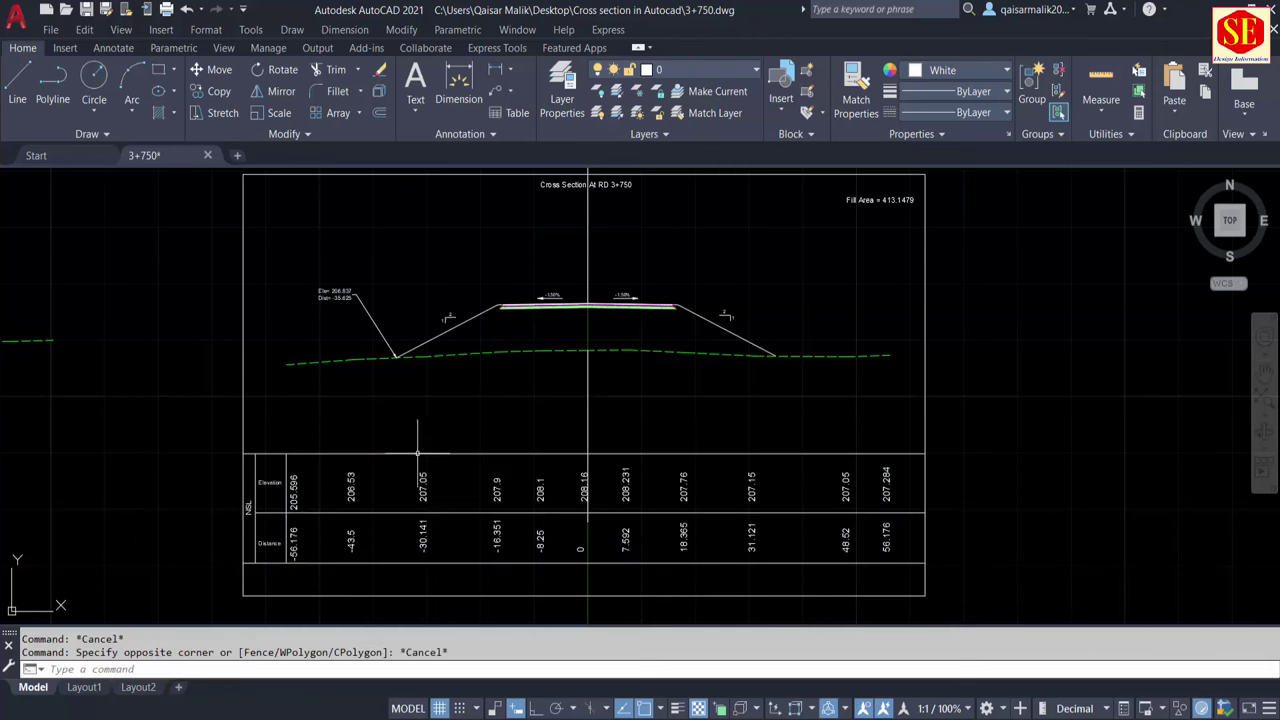
Move the old elevation and distance table values off the sheet and erase them
key("Return")
left_click(315, 420)
left_click(918, 600)
key("Return")
left_click(905, 592)
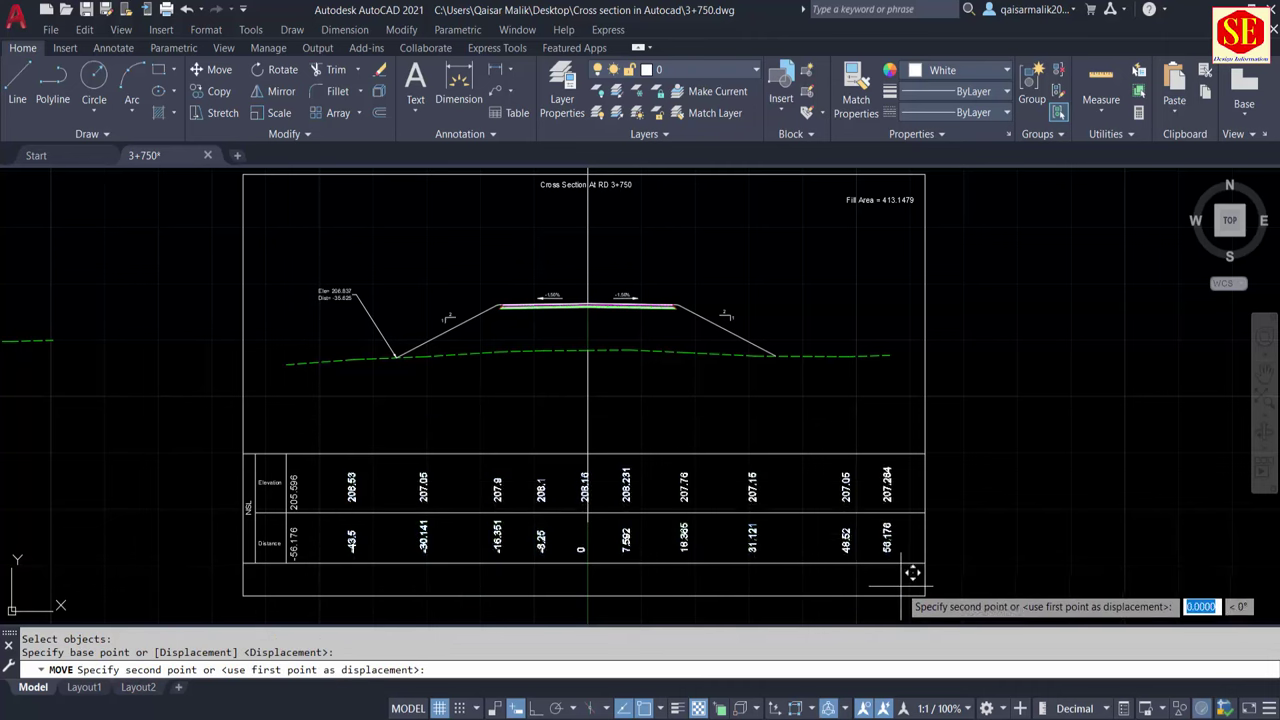
scroll(917, 497, "down", 2)
scroll(868, 497, "down", 3)
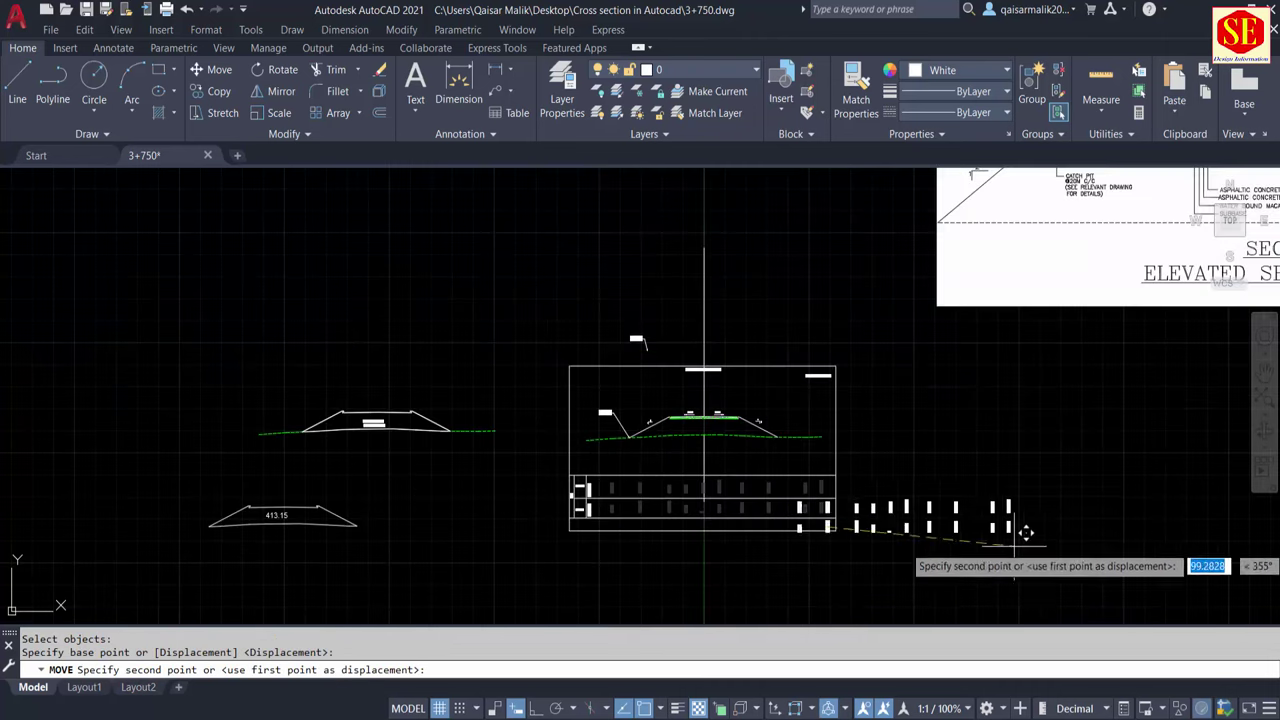
left_click(1107, 507)
left_click(1138, 440)
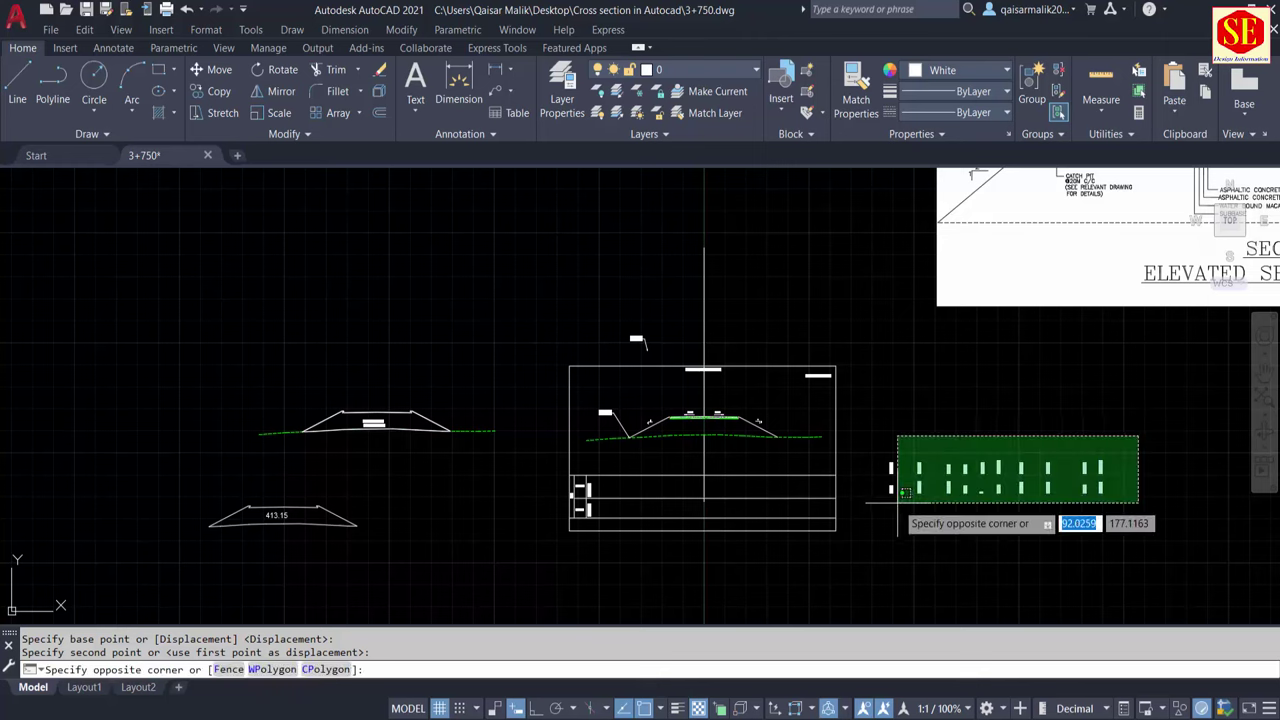
left_click(894, 503)
type("e")
key("Return")
Move the 205.596 and -56.176 first-column values to the left of the sheet
scroll(614, 510, "up", 4)
scroll(614, 510, "up", 2)
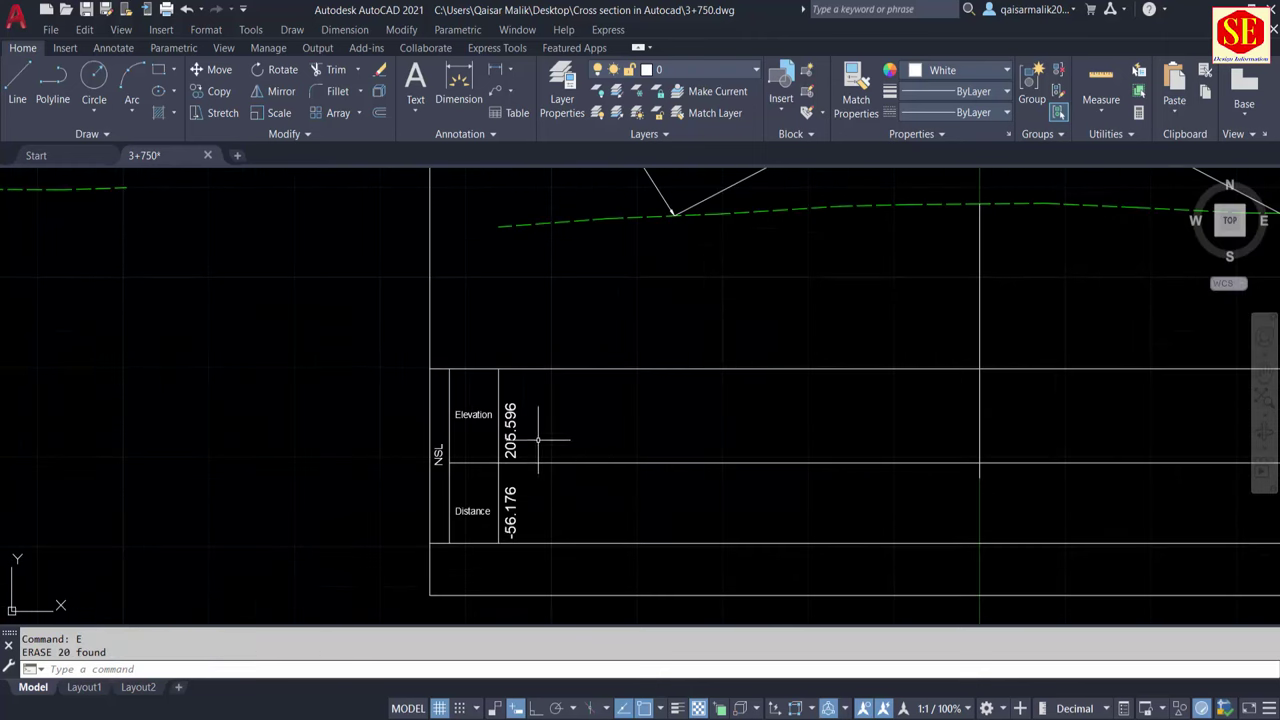
left_click(512, 442)
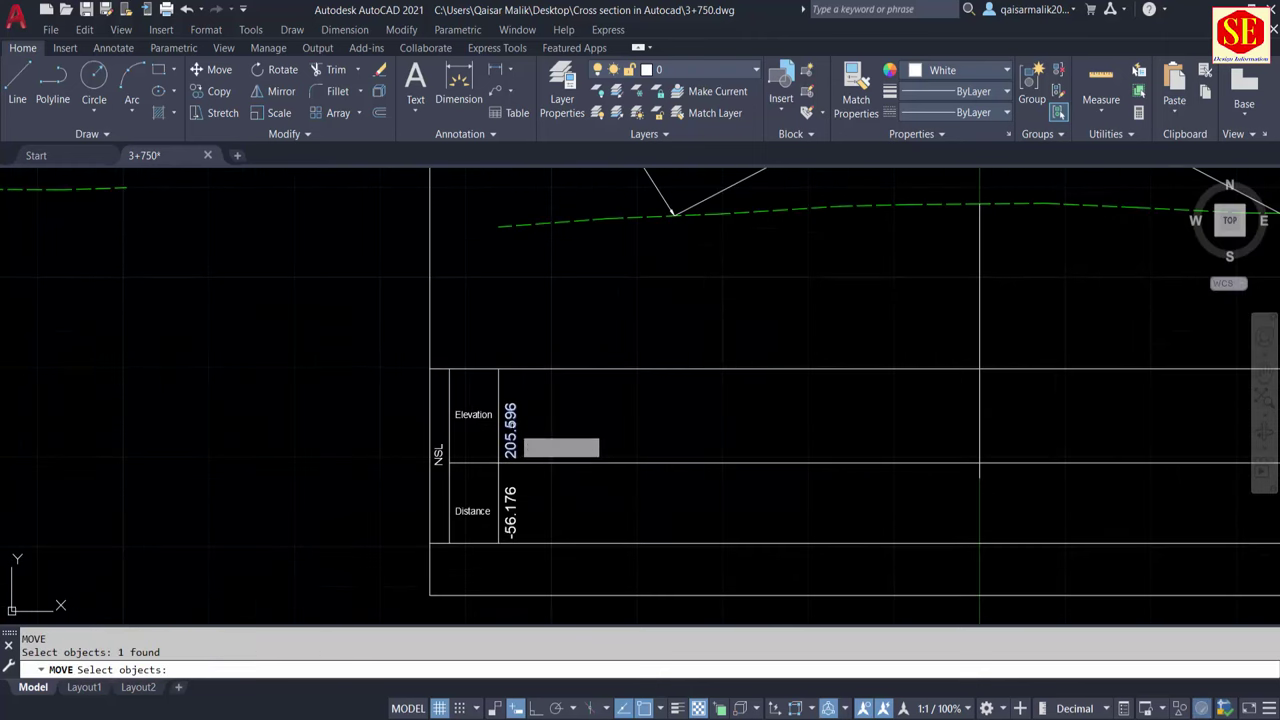
left_click(512, 506)
left_click(505, 536)
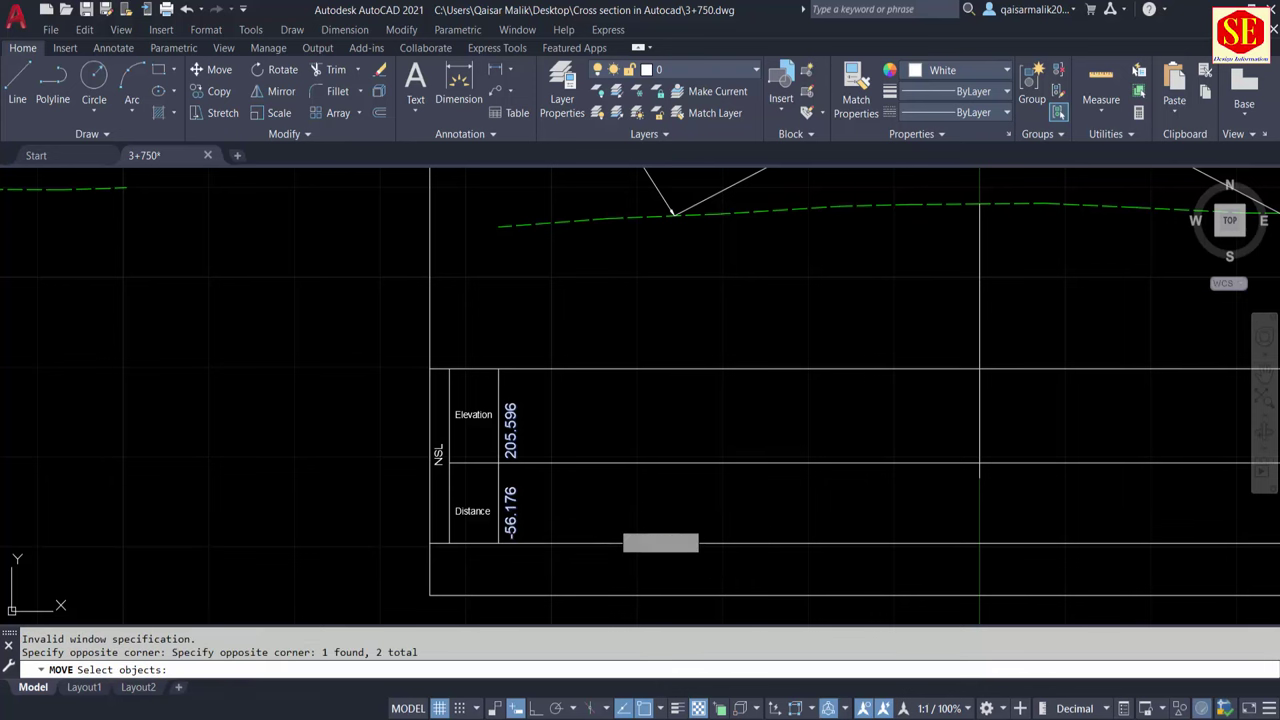
key("Return")
left_click(620, 506)
left_click(391, 471)
key("Escape")
scroll(386, 484, "down", 4)
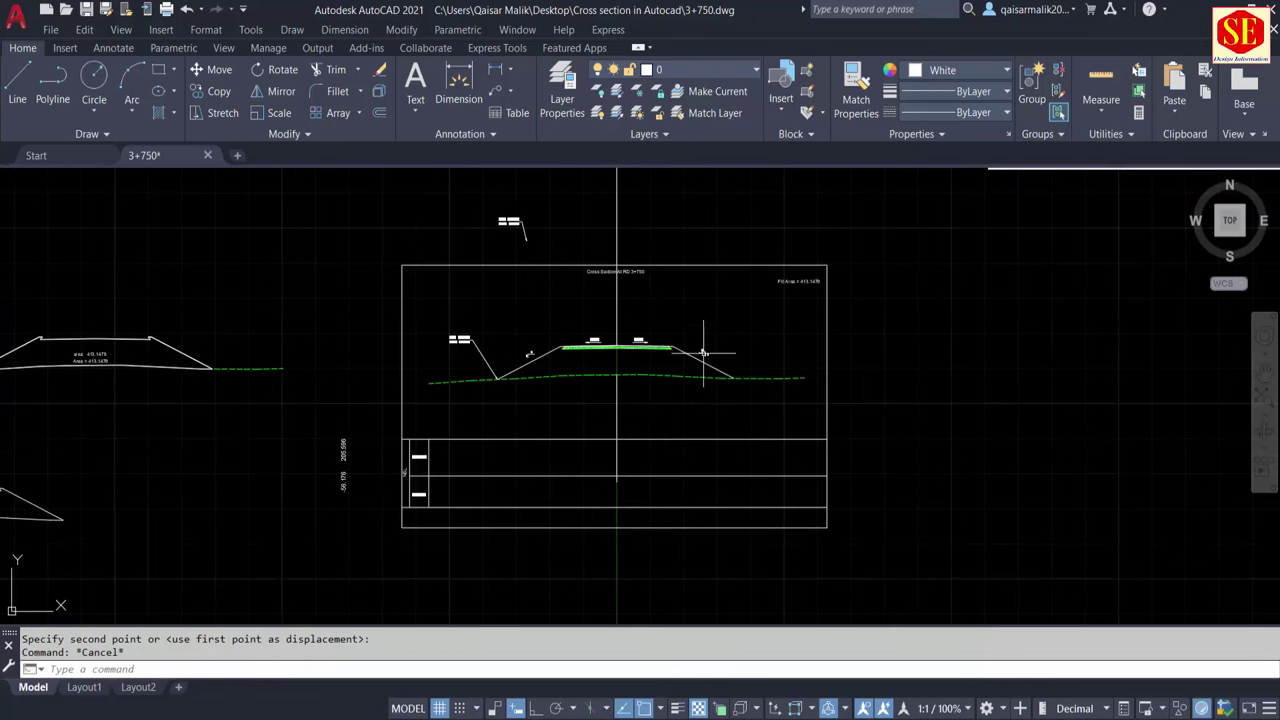
scroll(704, 352, "up", 2)
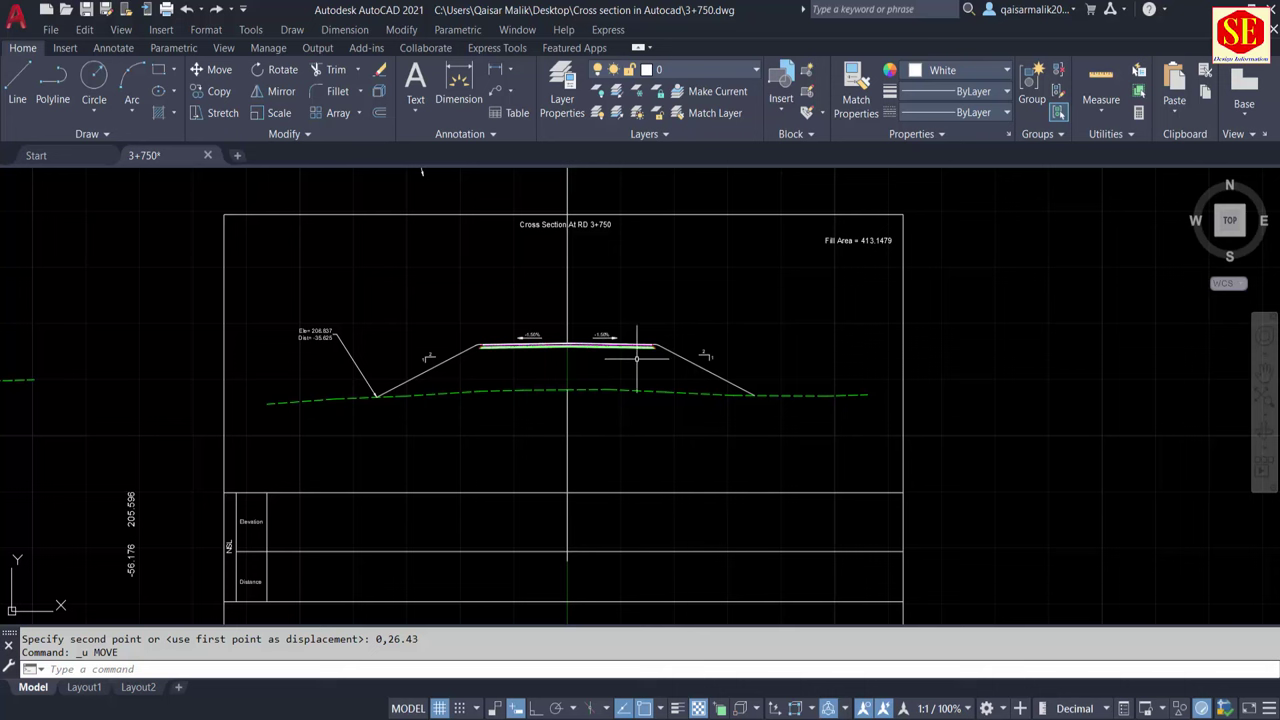
type("m")
Select the right road layers and the left slope and labels for moving
key("Return")
left_click(731, 303)
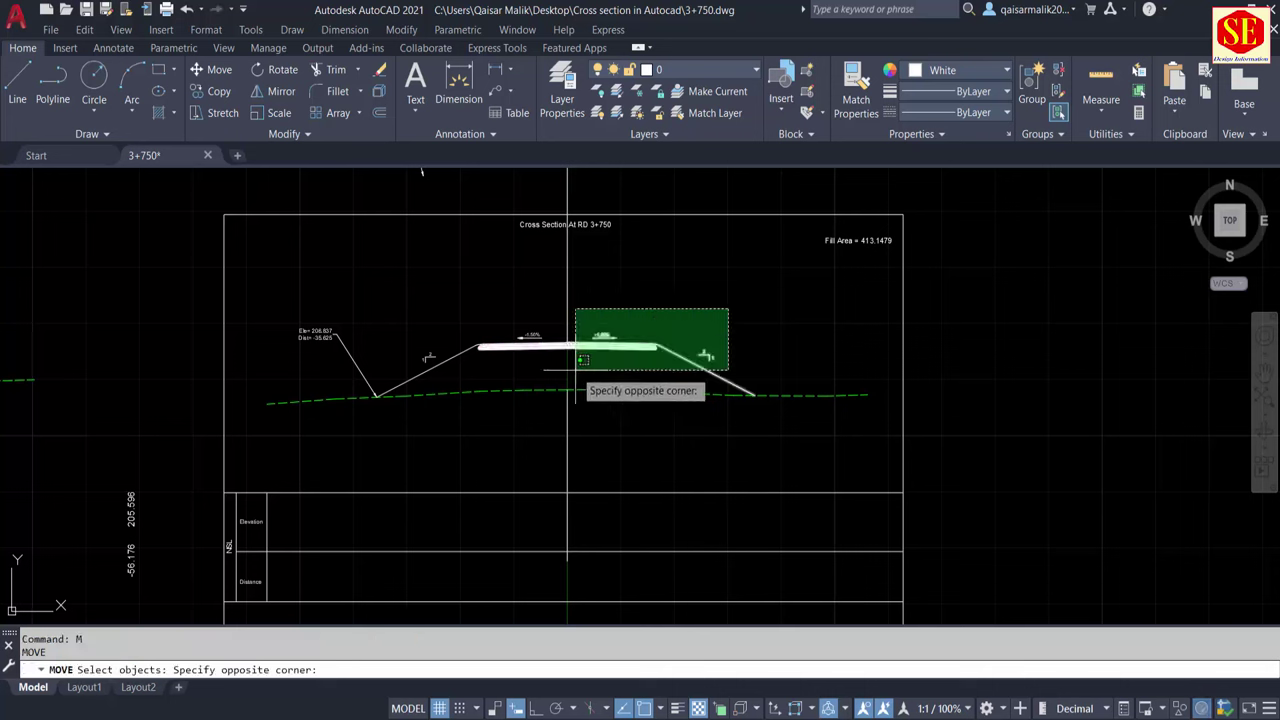
left_click(593, 369)
left_click(555, 370)
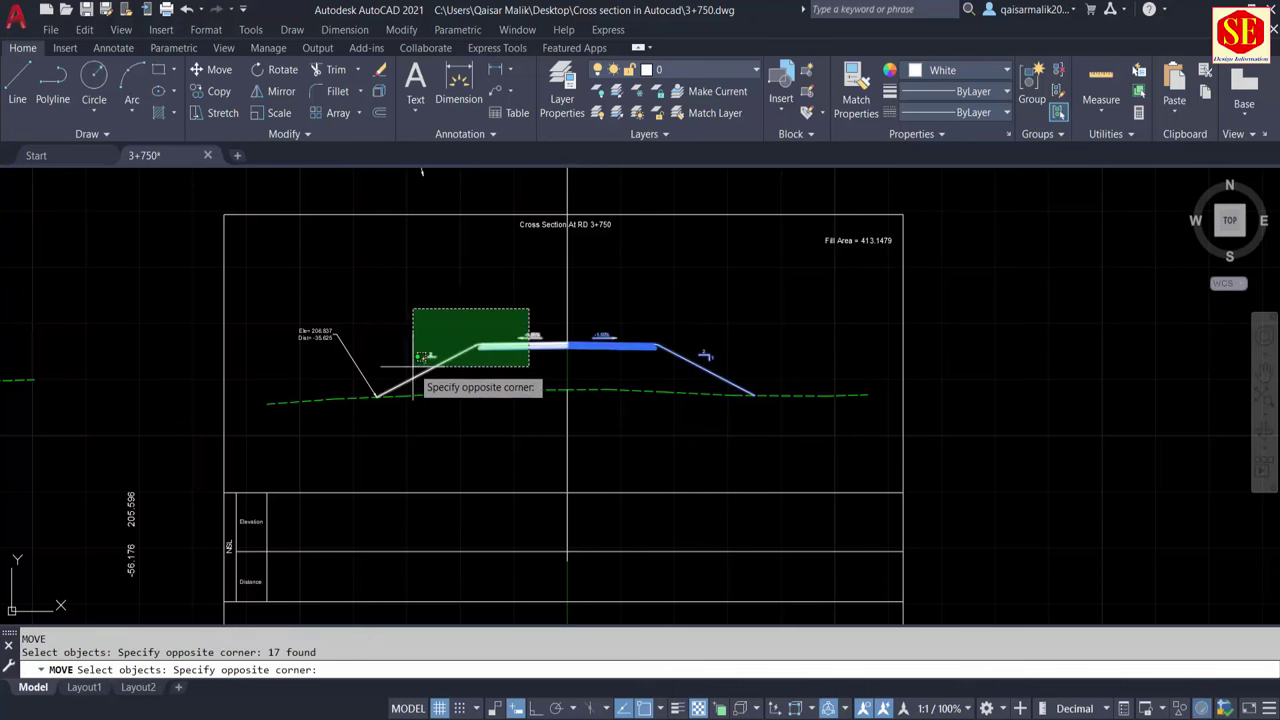
left_click(399, 319)
scroll(524, 340, "up", 4)
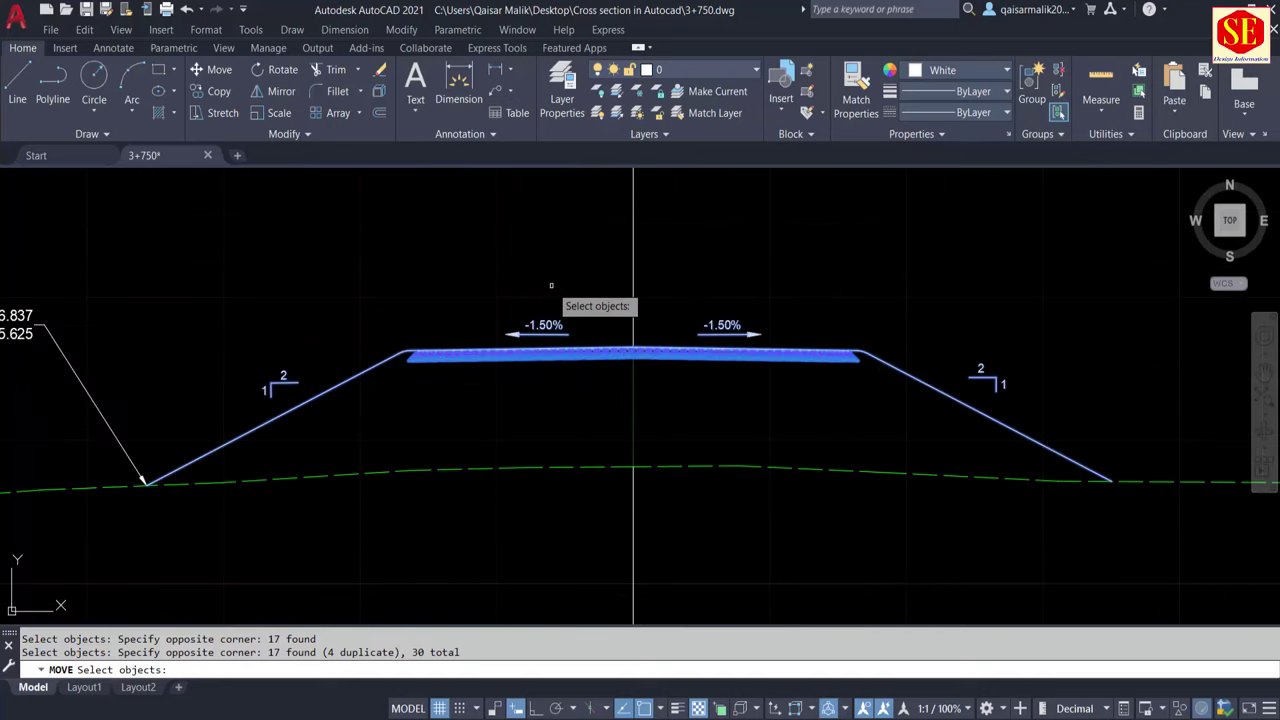
scroll(658, 343, "up", 4)
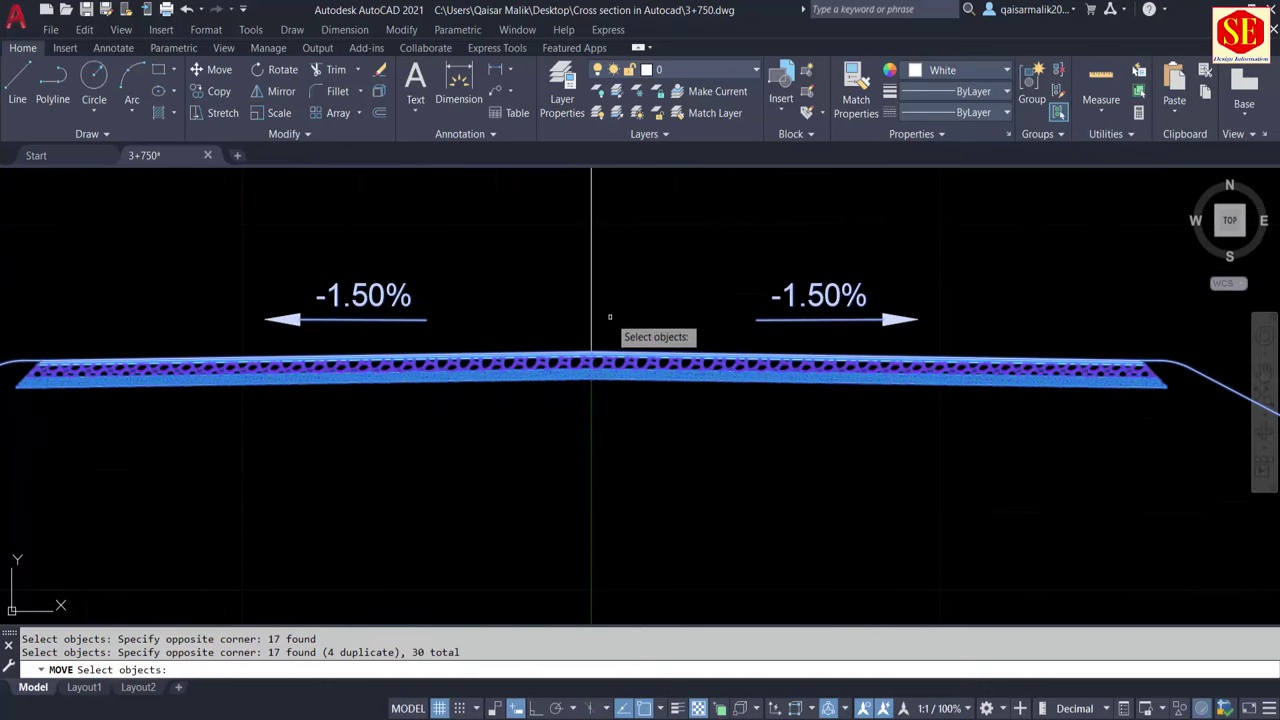
key("Return")
Pick the road crown as the base point, consulting the ACCESS ROAD1 reference image
scroll(588, 357, "up", 2)
scroll(600, 330, "up", 4)
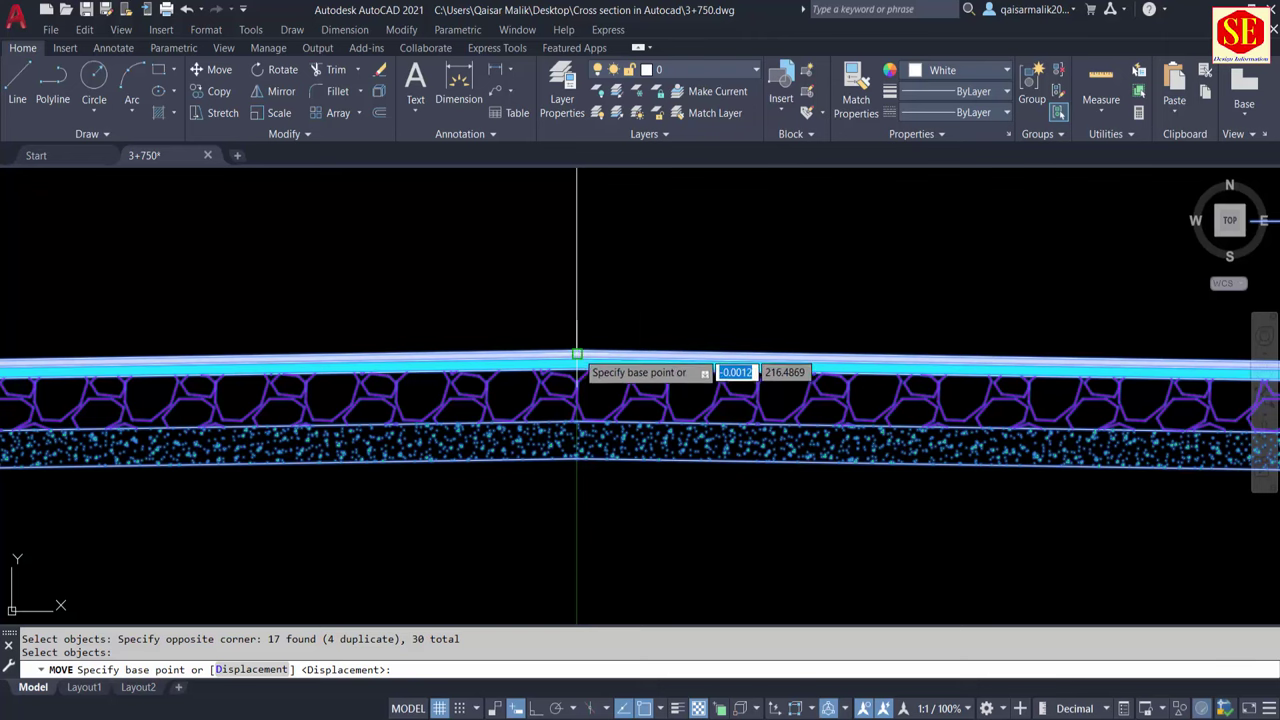
scroll(577, 354, "up", 3)
scroll(571, 251, "down", 1)
scroll(571, 334, "down", 2)
left_click(574, 318)
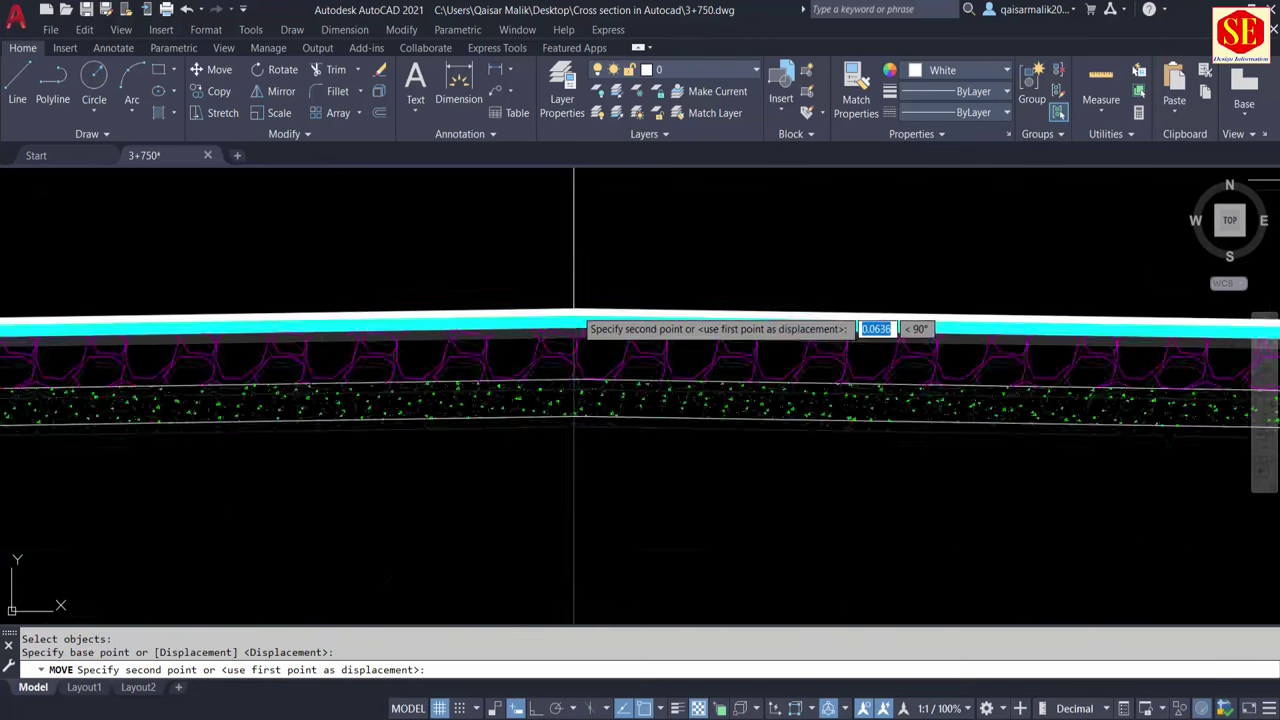
scroll(574, 318, "down", 4)
scroll(589, 294, "down", 2)
scroll(475, 211, "up", 3)
middle_click_drag(475, 211, 574, 420)
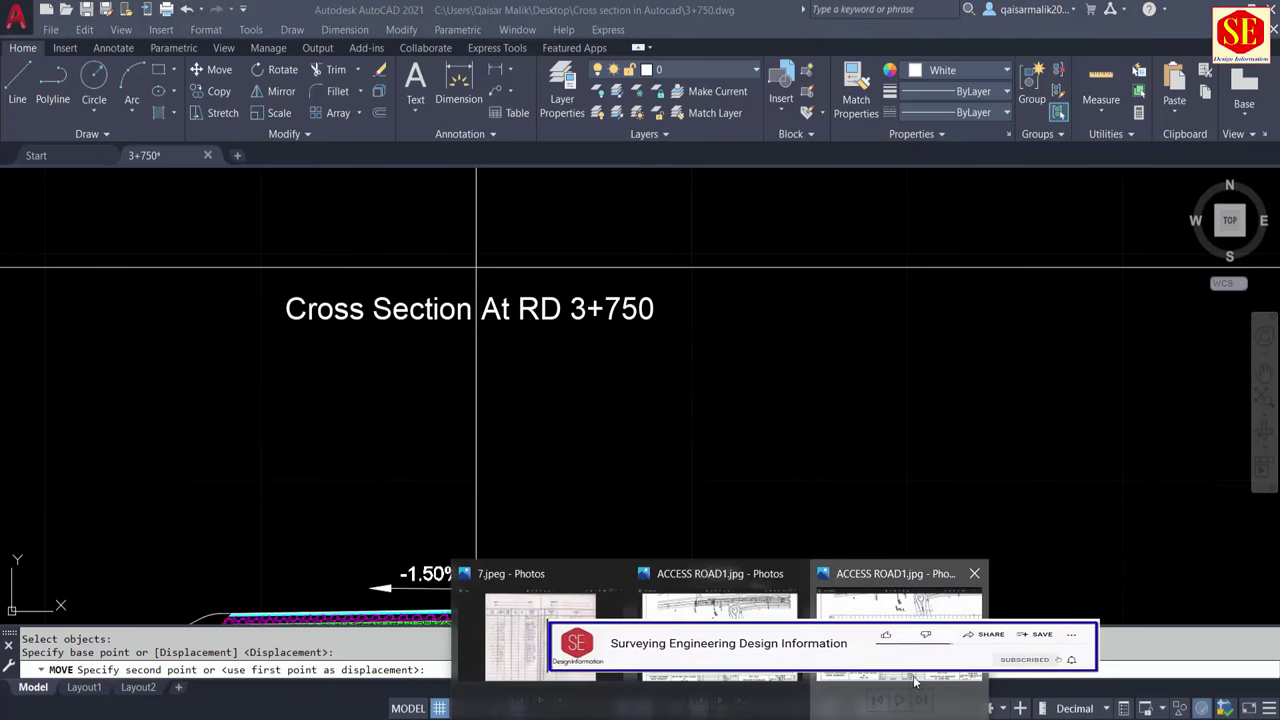
left_click(785, 613)
type("0,216")
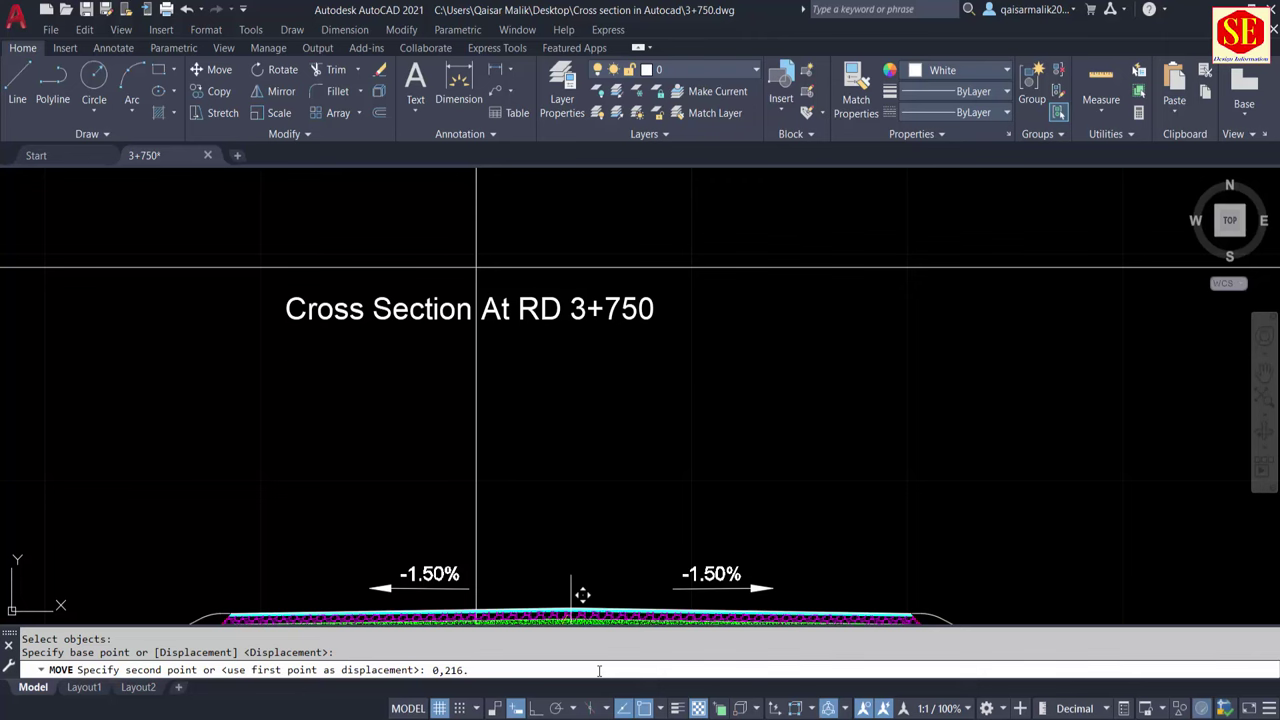
Apply the 0,216.43 vertical displacement and review the raised road layers
key("Return")
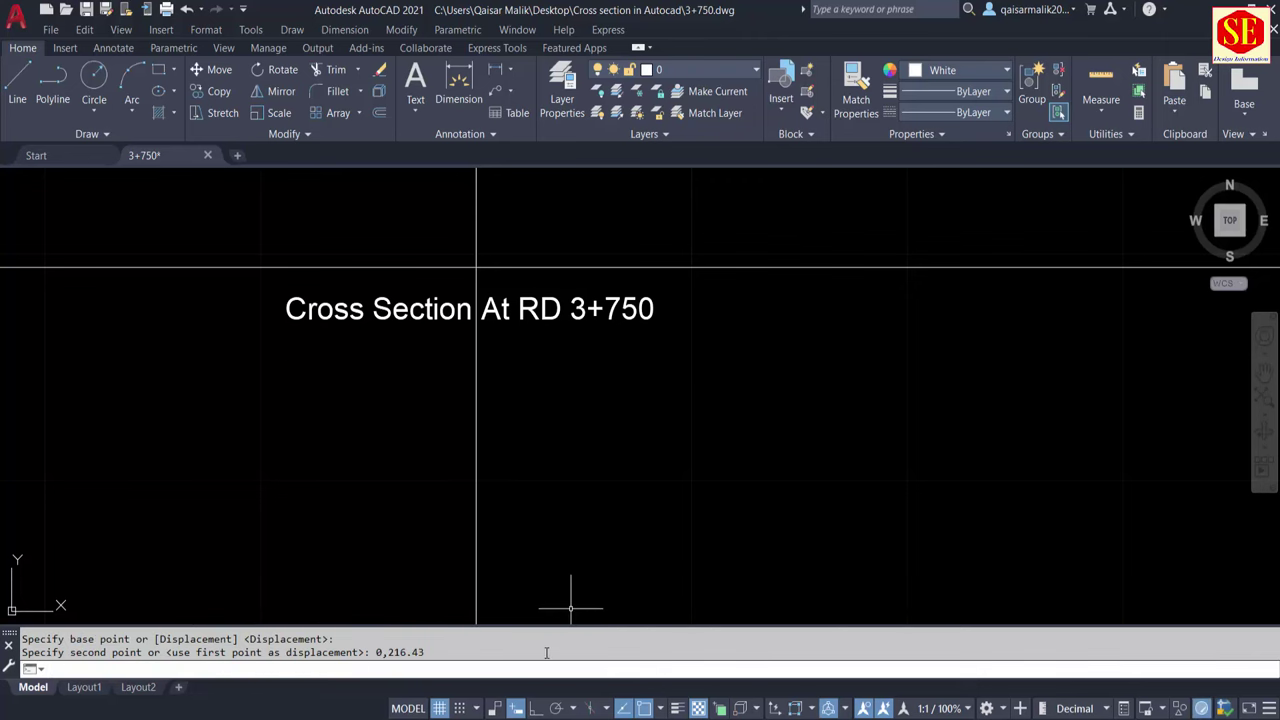
scroll(523, 537, "down", 5)
scroll(563, 457, "down", 2)
scroll(757, 476, "up", 6)
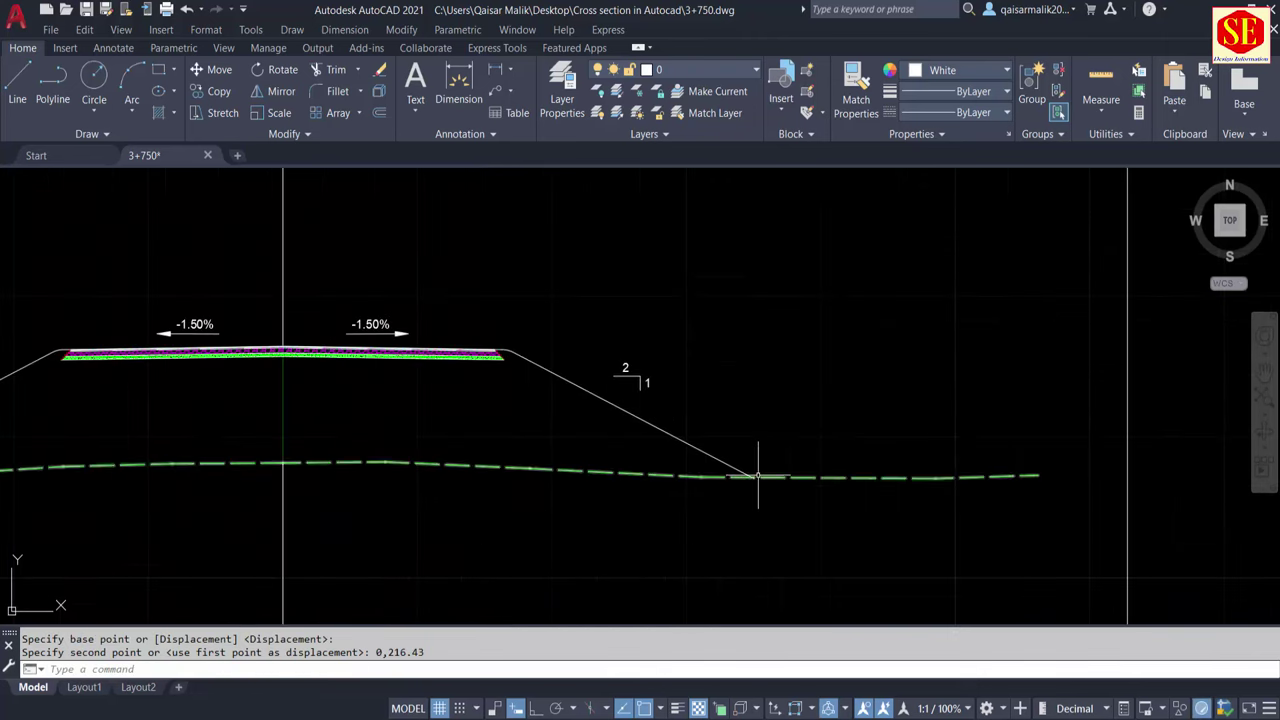
scroll(748, 481, "up", 3)
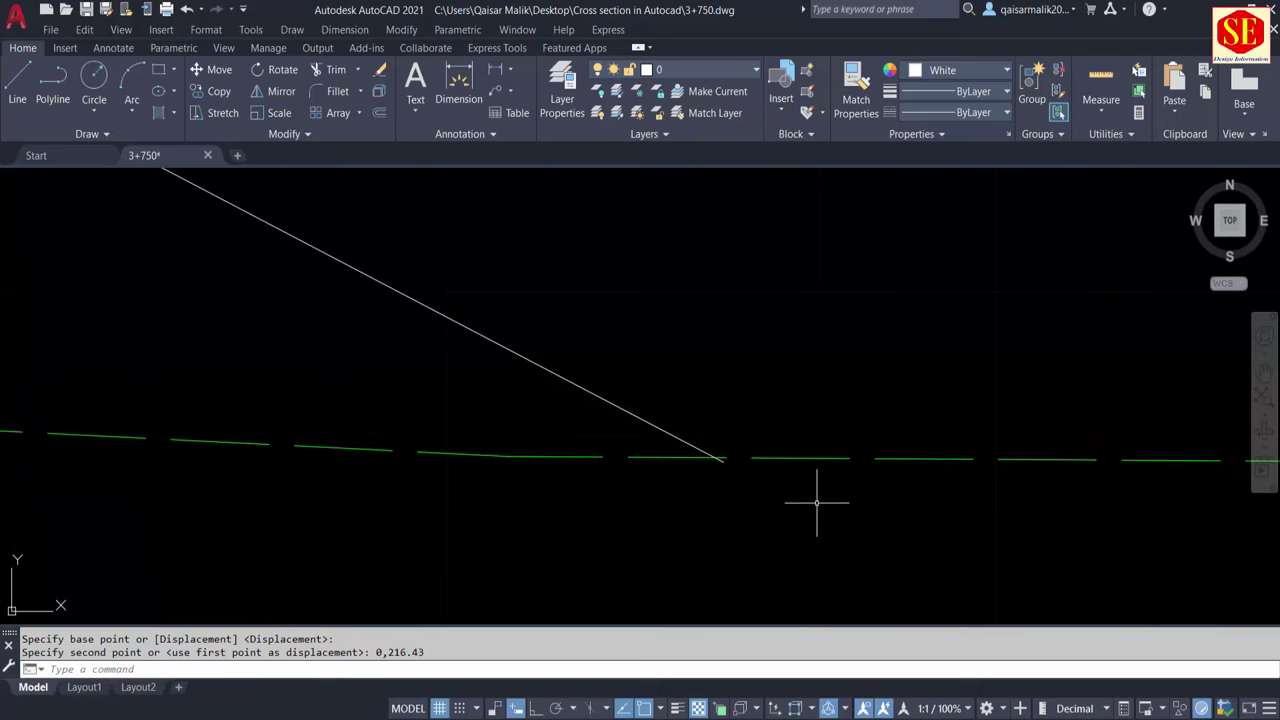
scroll(771, 400, "up", 2)
scroll(749, 429, "up", 2)
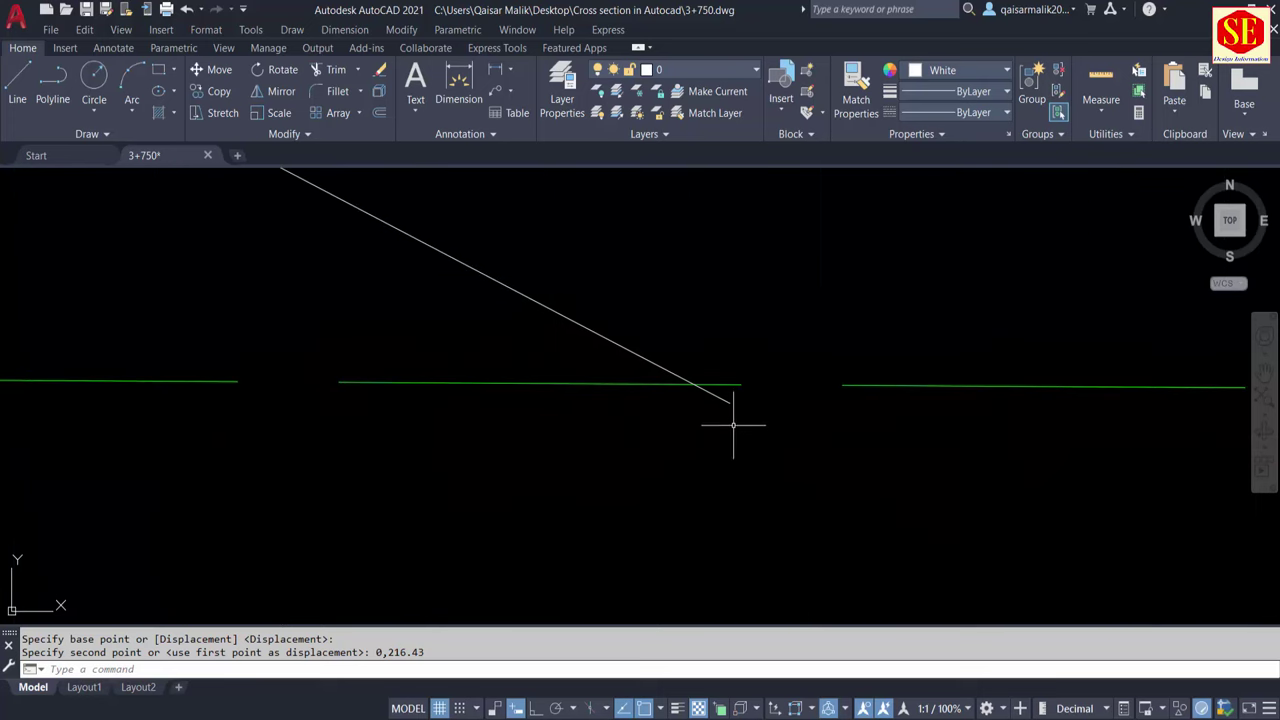
key("Escape")
scroll(860, 345, "down", 1)
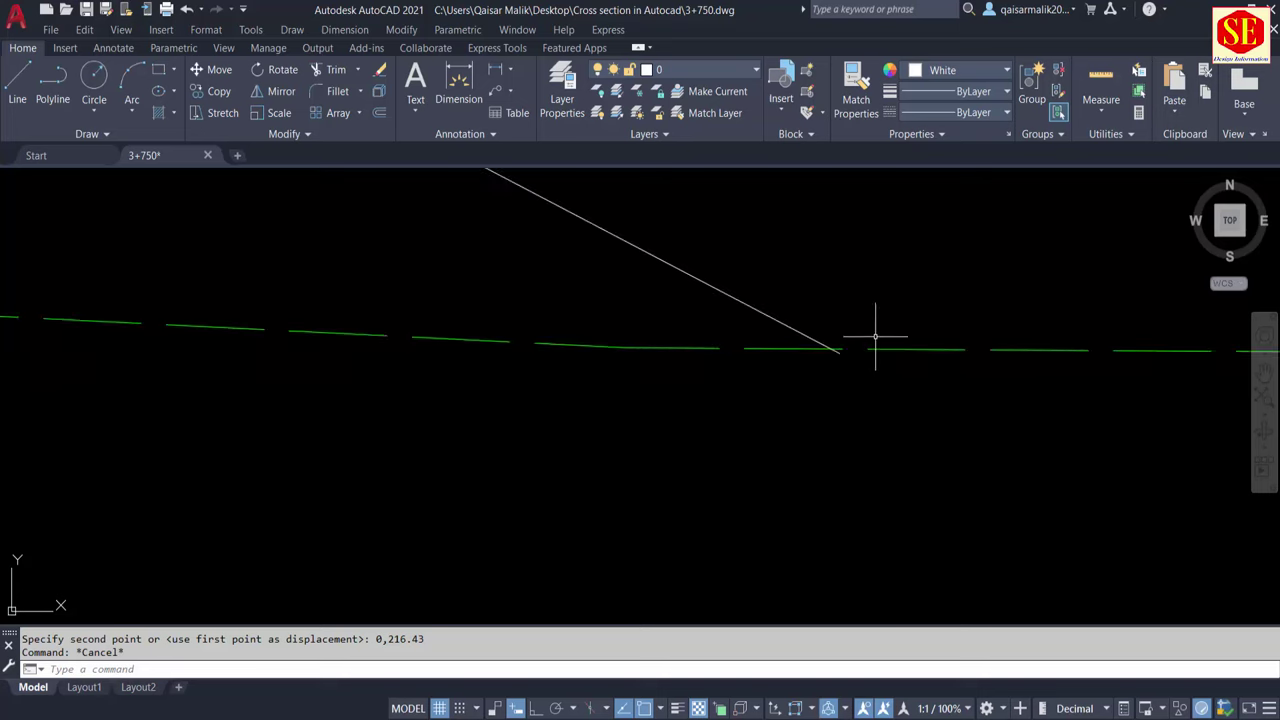
scroll(617, 398, "down", 4)
scroll(226, 381, "up", 4)
scroll(514, 460, "down", 2)
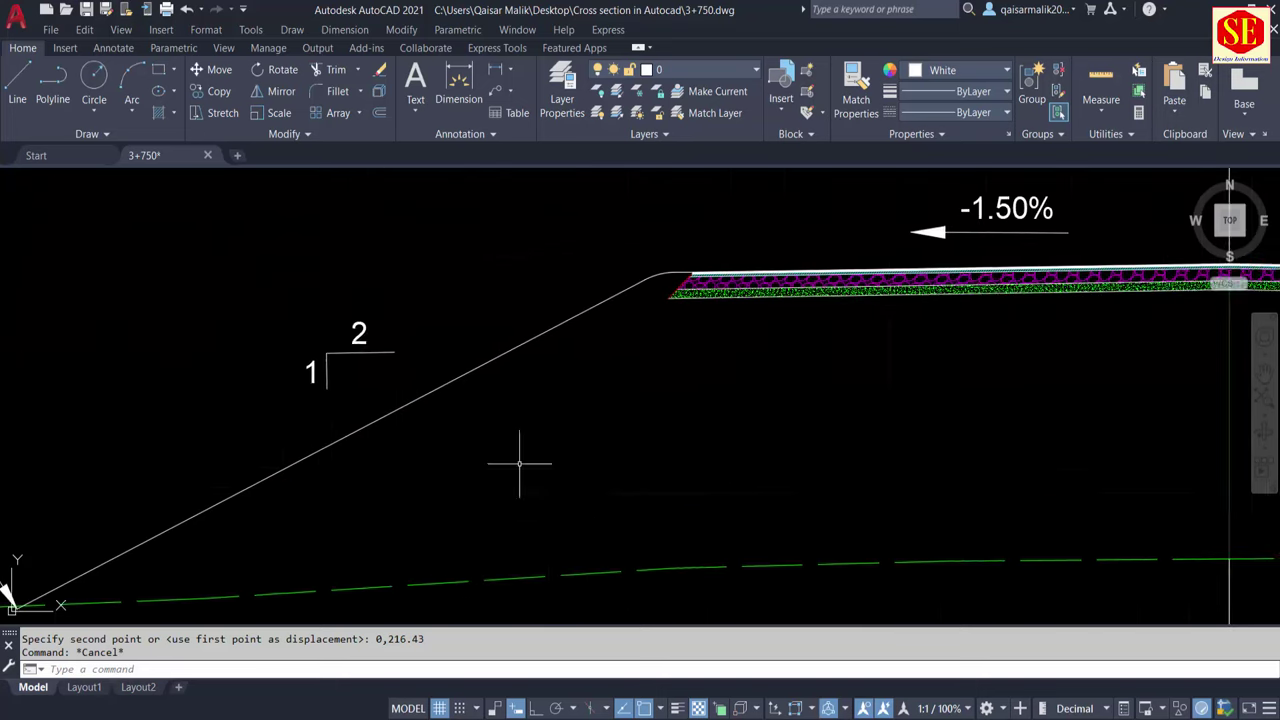
scroll(860, 400, "down", 2)
scroll(620, 431, "up", 4)
scroll(620, 431, "up", 2)
Label the road crown with its elevation and distance (216.430) using CD
type("cd")
key("Return")
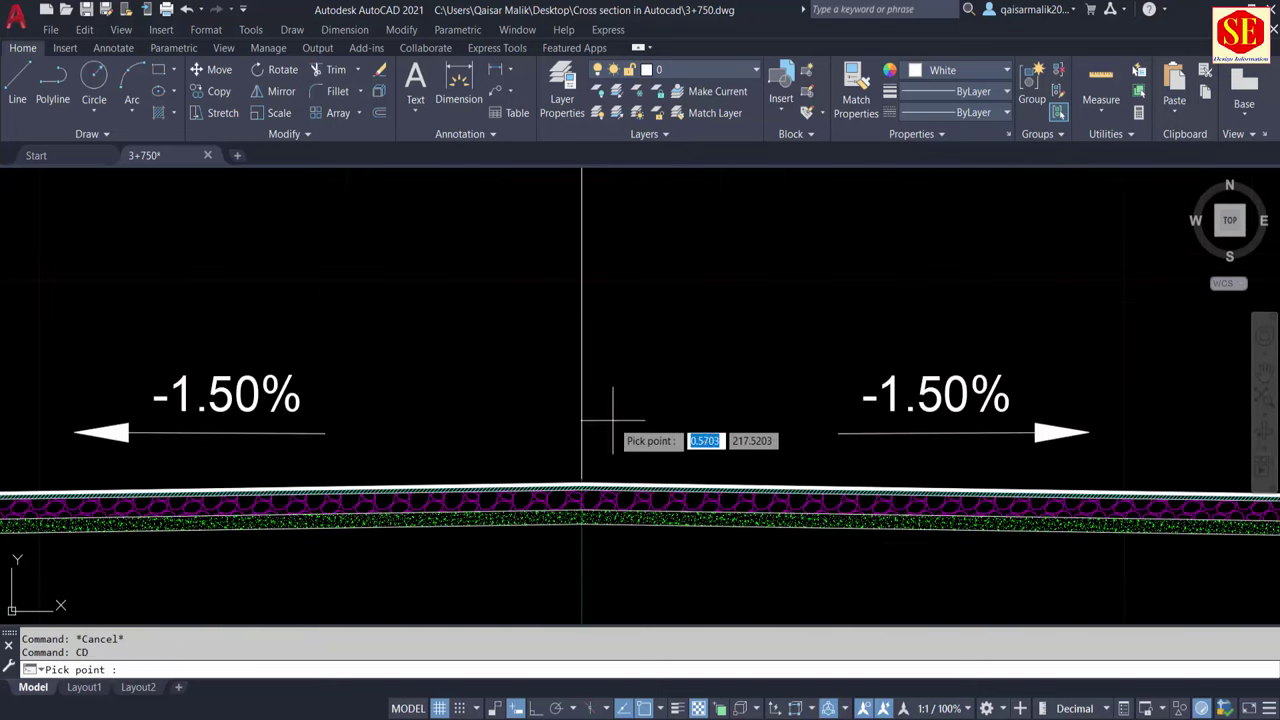
scroll(614, 434, "up", 4)
left_click(532, 580)
scroll(532, 578, "down", 2)
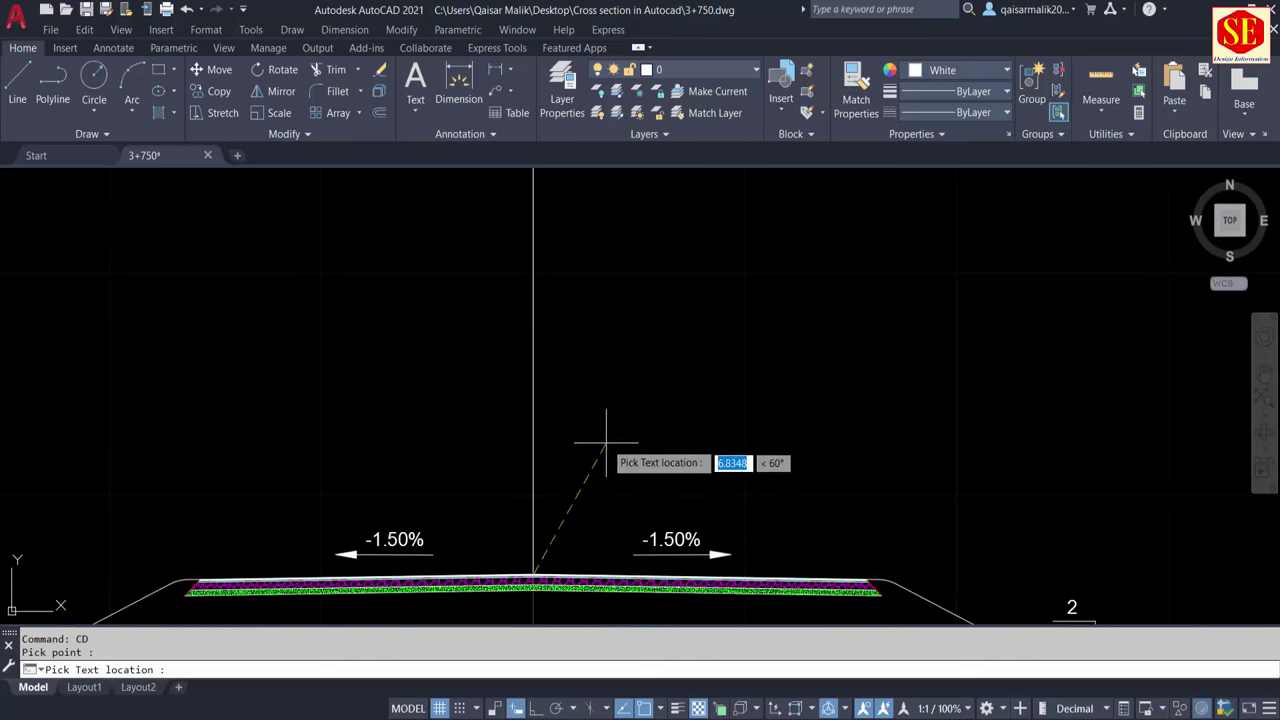
left_click(600, 435)
Label the right and left road edges with elevation and distance (216.194)
middle_click_drag(846, 514, 755, 465)
key("Return")
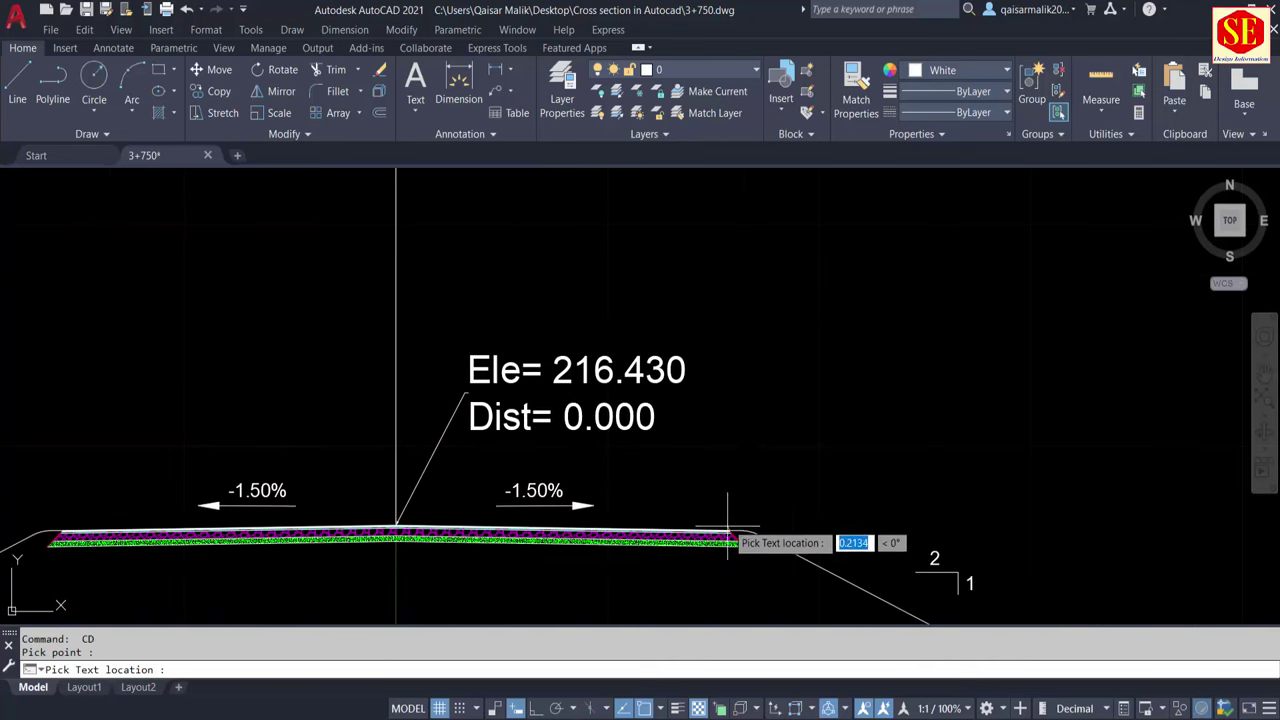
left_click(730, 530)
left_click(755, 403)
middle_click_drag(802, 529, 829, 434)
key("Return")
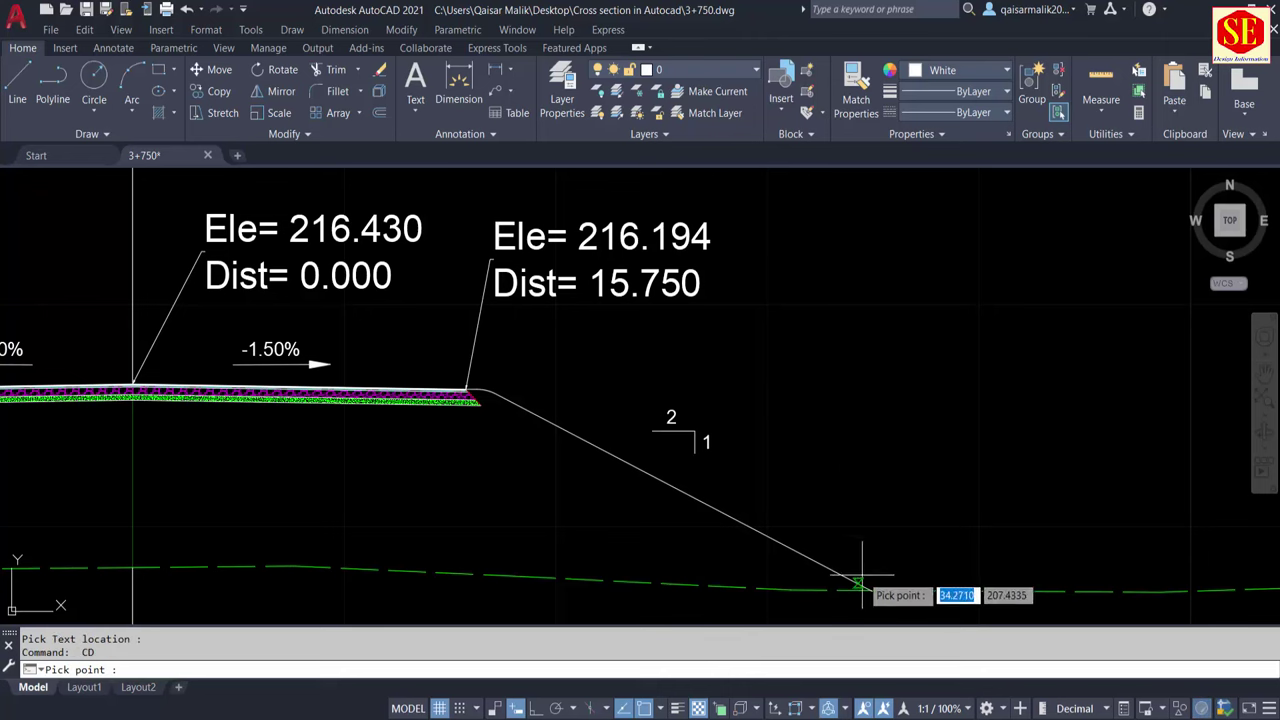
scroll(848, 405, "down", 5)
scroll(694, 400, "up", 4)
scroll(626, 389, "up", 2)
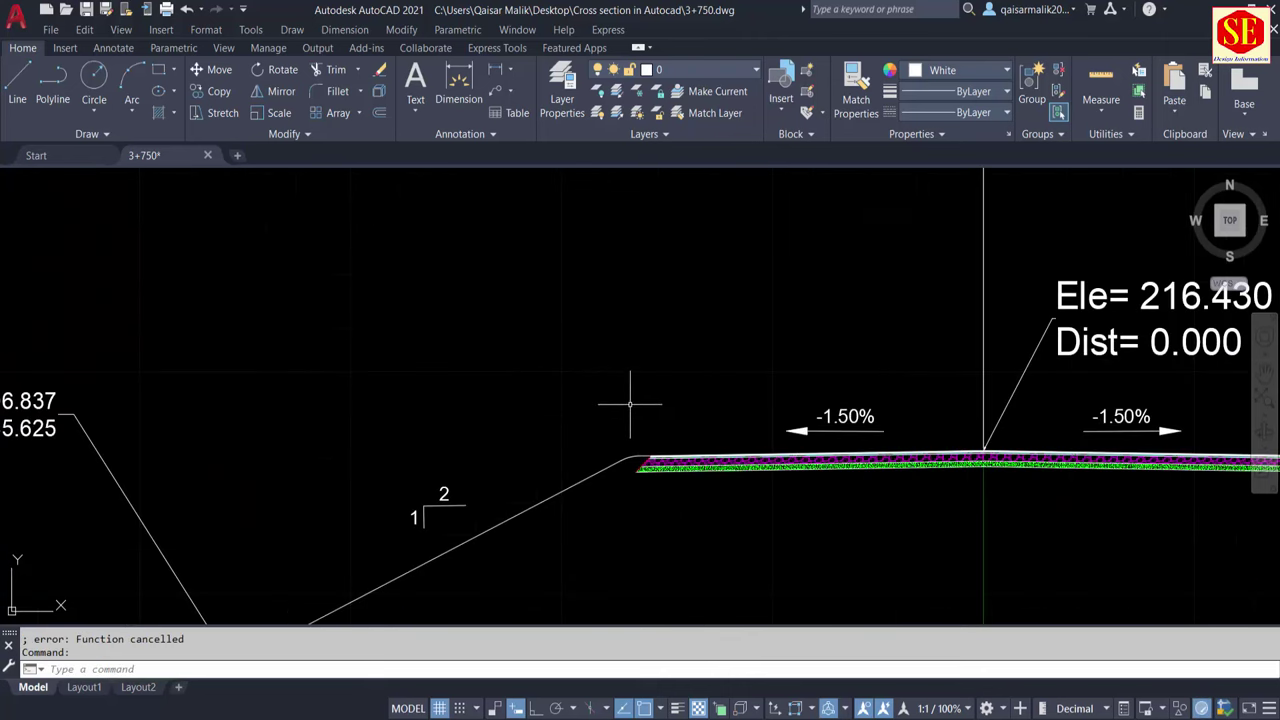
left_click(638, 458)
left_click(579, 357)
Erase the old left toe label and the green dashed ground line
scroll(300, 370, "down", 4)
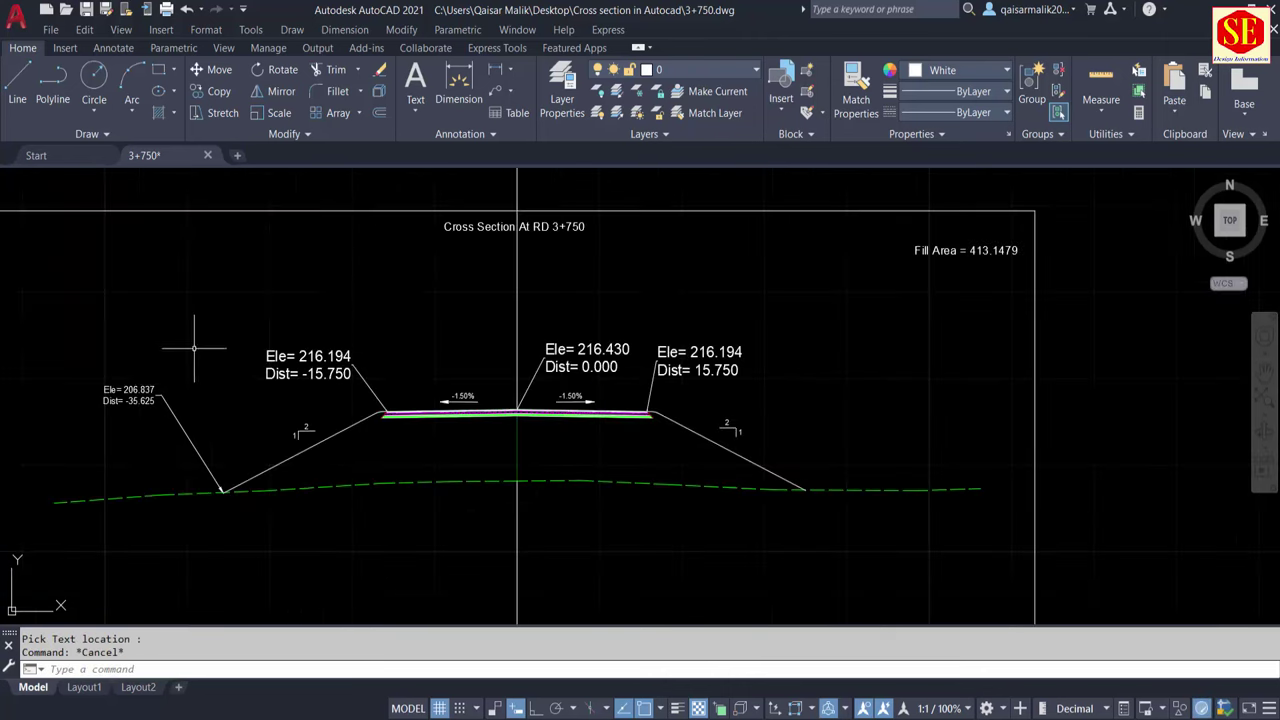
left_click(90, 290)
left_click(235, 500)
type("e")
key("Return")
left_click(455, 470)
left_click(396, 516)
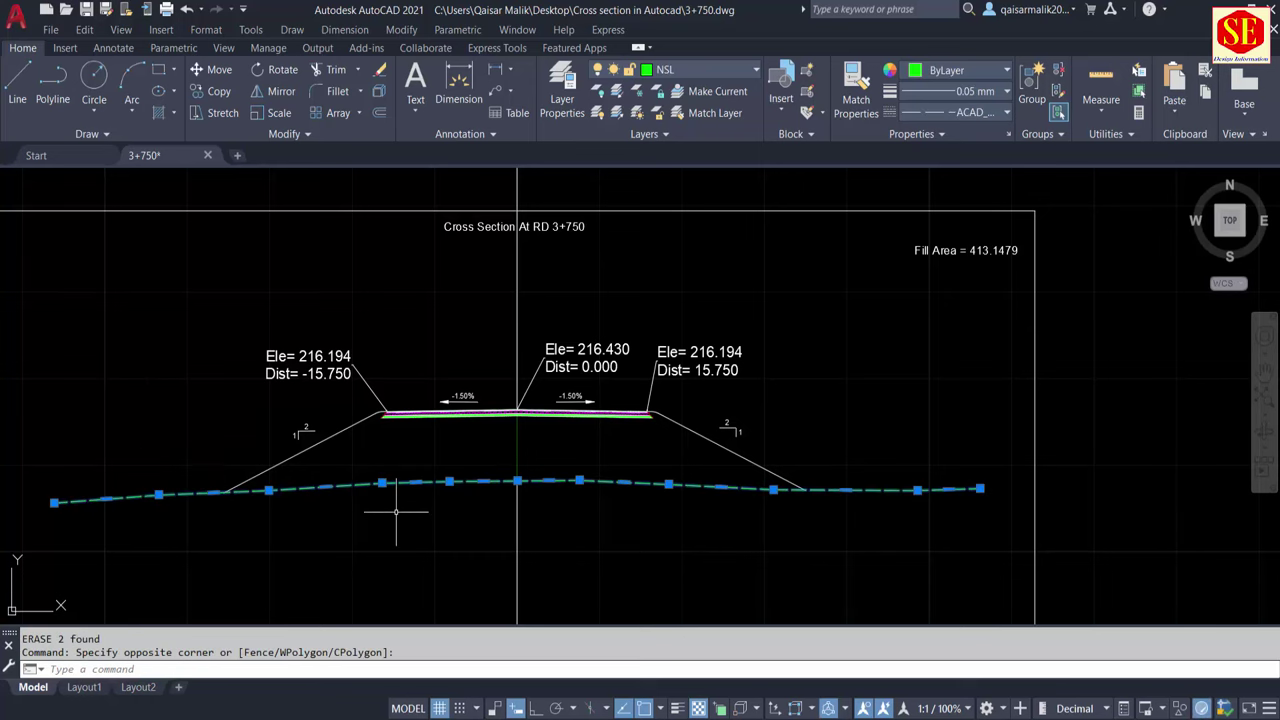
type("e")
key("Return")
Enter 'pl' in cell G25 above the RD 3+750 coordinate pairs
key("alt+Tab")
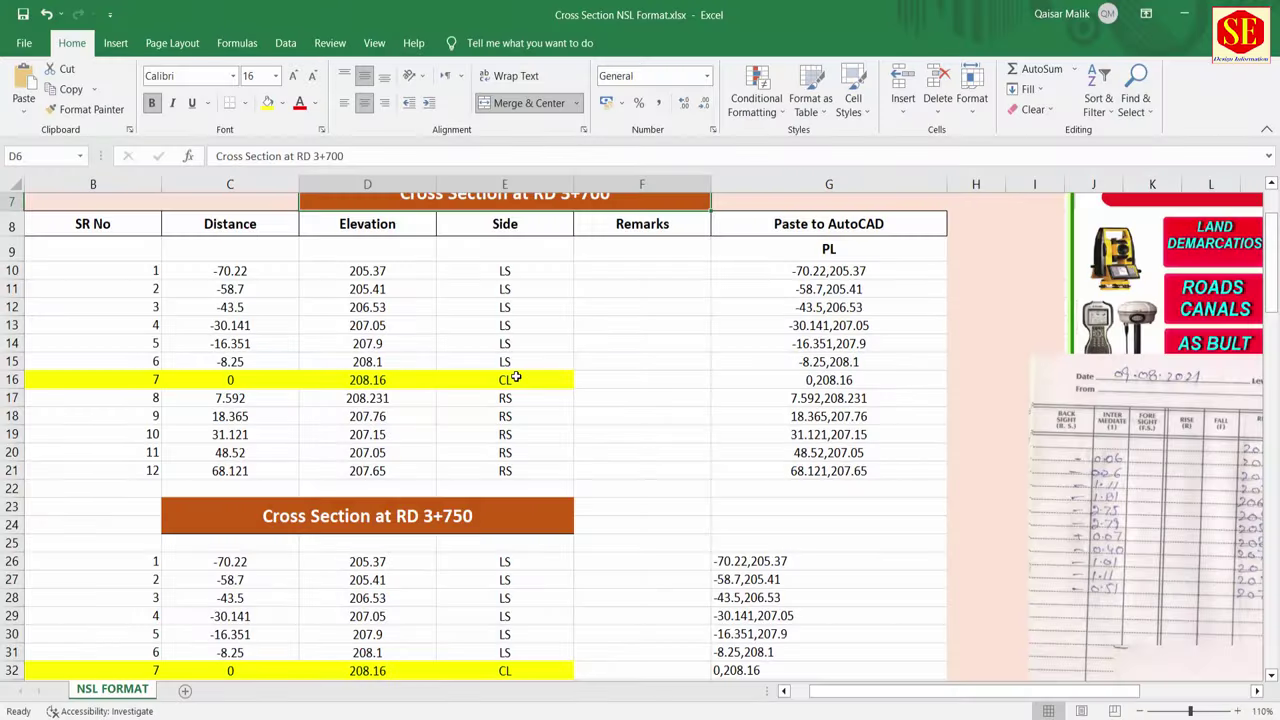
scroll(516, 374, "down", 2)
left_click(366, 413)
left_click(418, 342)
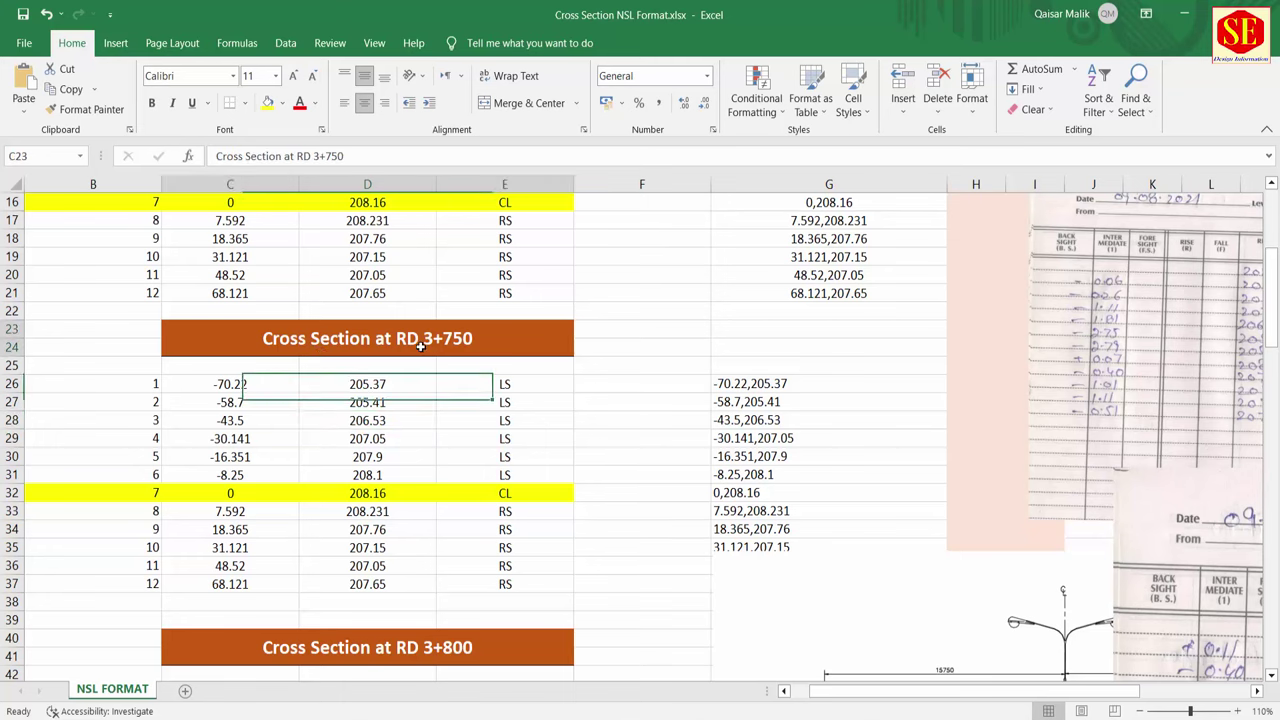
scroll(439, 433, "up", 4)
scroll(419, 380, "down", 3)
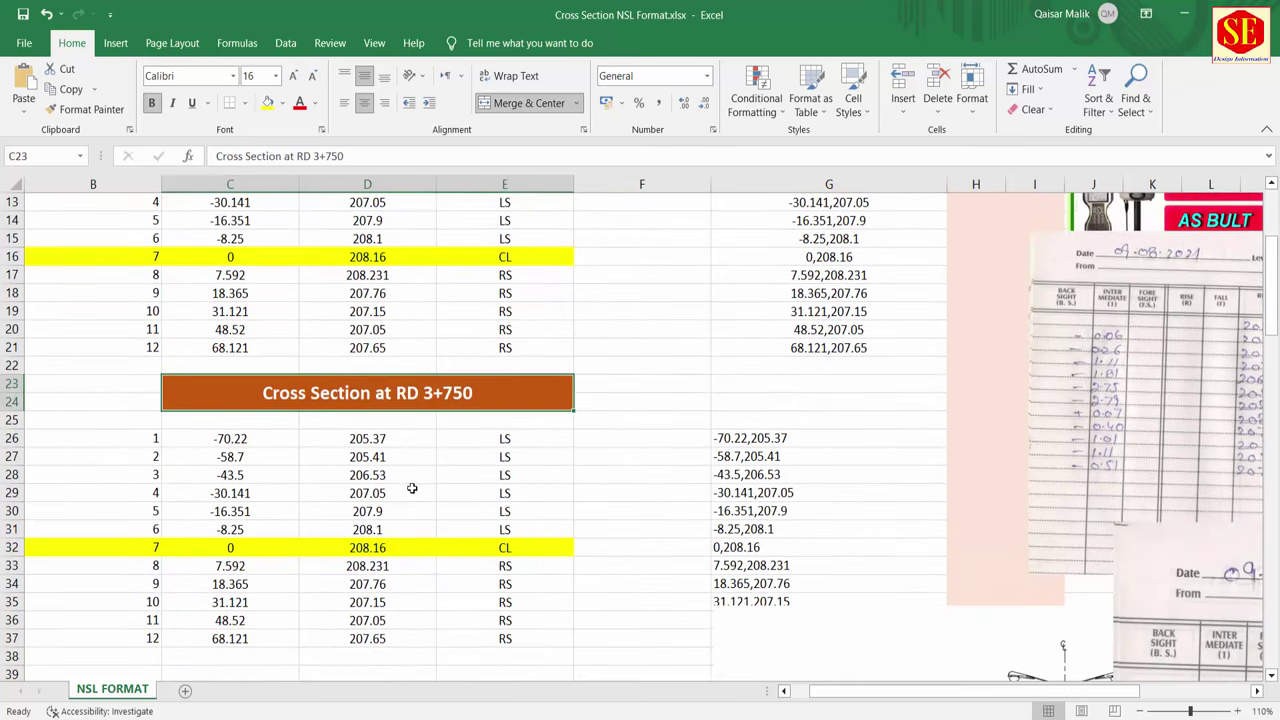
left_click(754, 424)
type("pl")
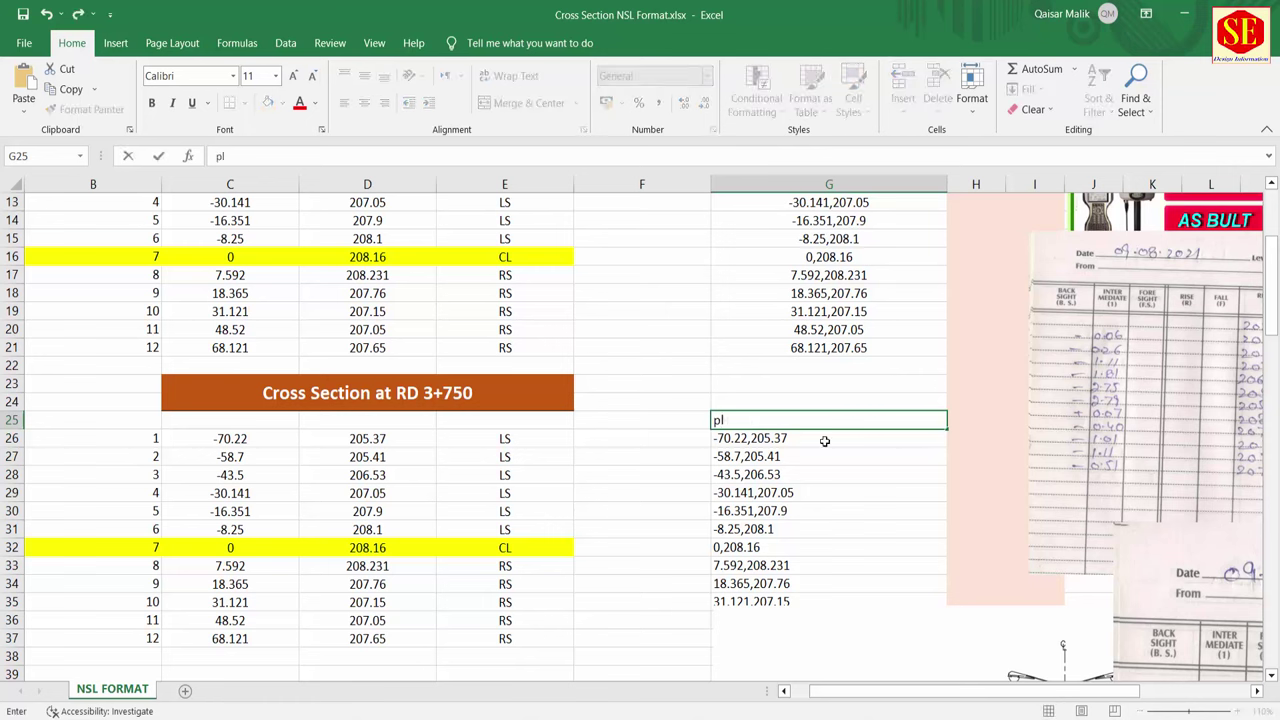
left_click(790, 474)
Copy G25:G35 with pl and the 3+750 coordinates for AutoCAD
left_click_drag(790, 420, 788, 602)
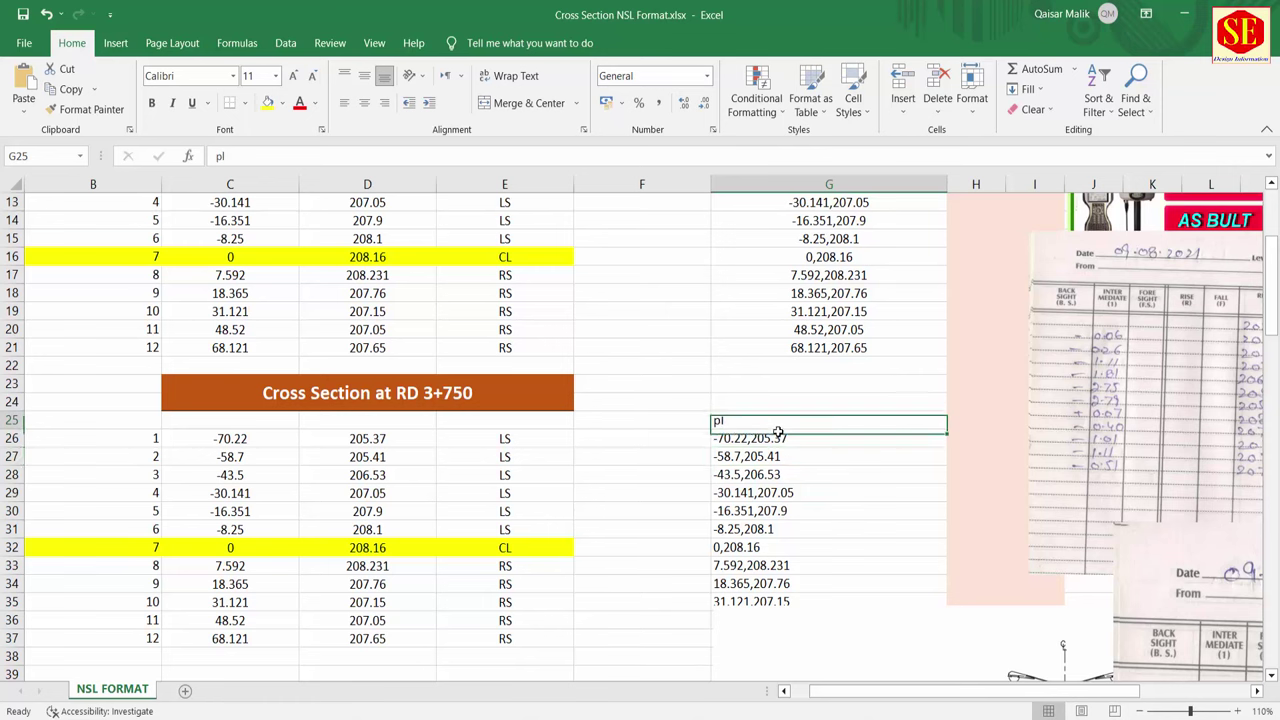
right_click(782, 587)
left_click(850, 198)
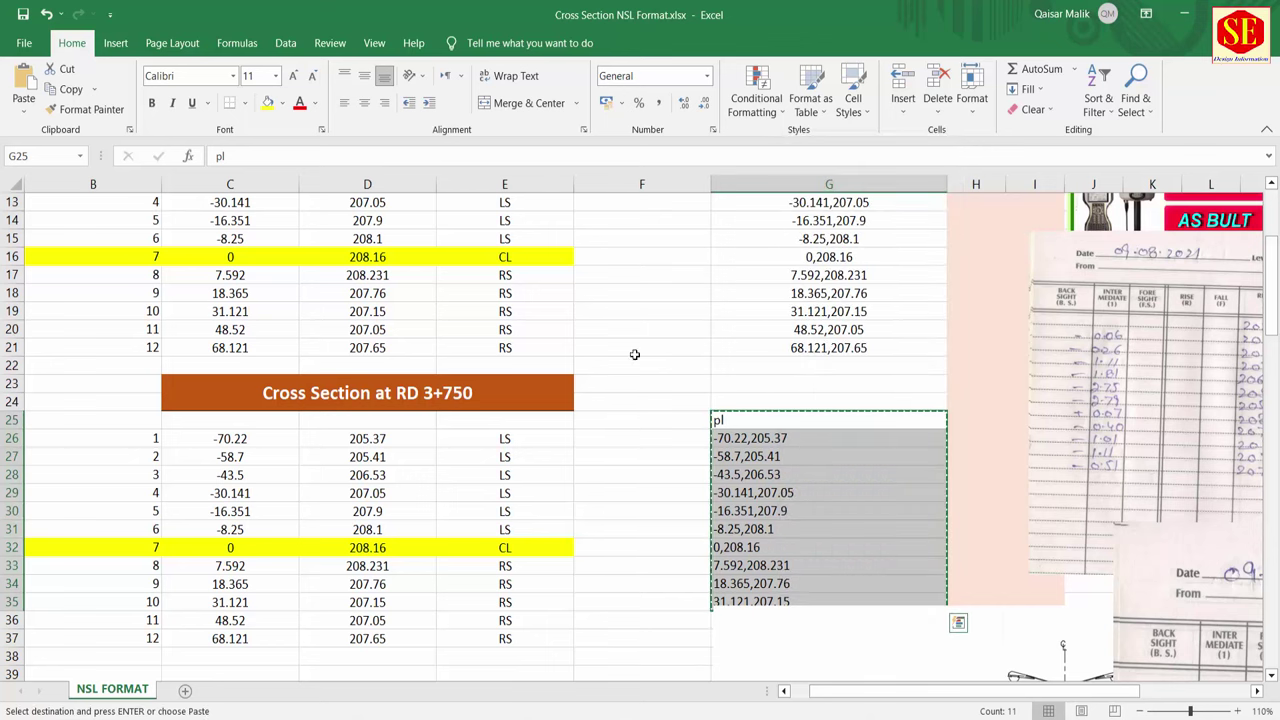
key("alt+Tab")
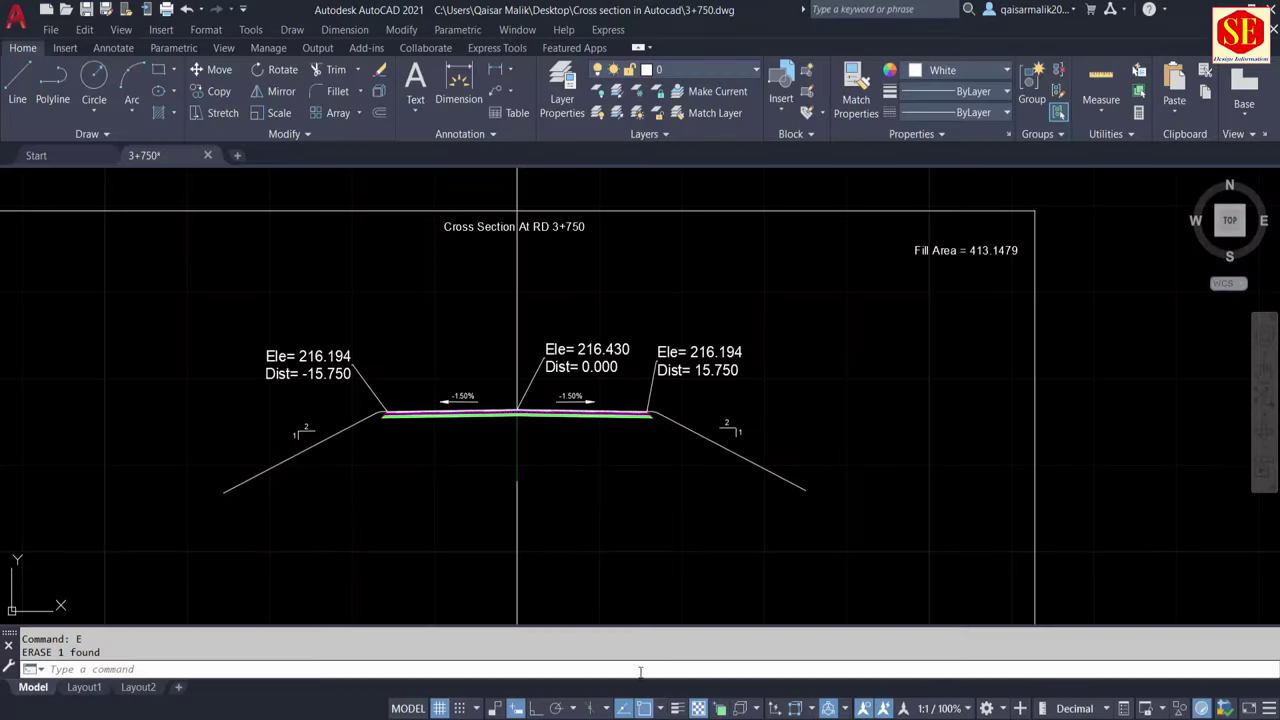
Make NSL the current layer and paste the coordinates to draw the ground polyline
left_click(686, 67)
left_click(665, 140)
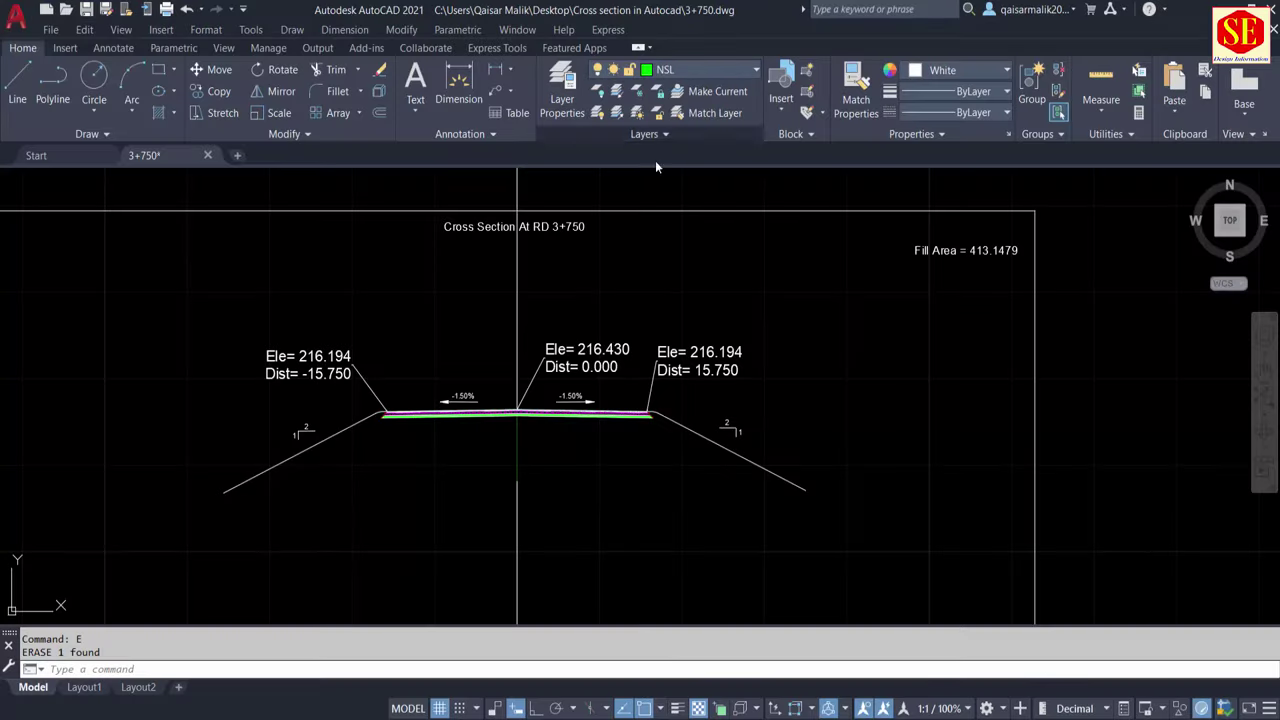
scroll(842, 170, "down", 2)
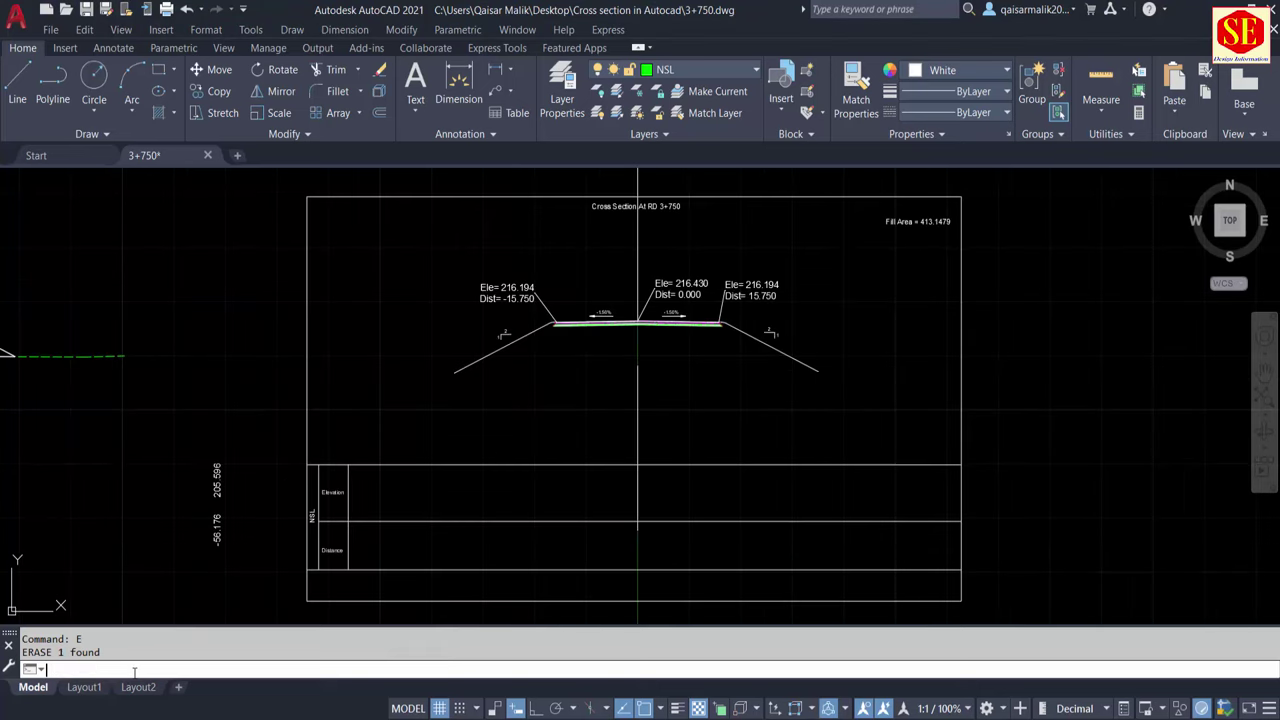
right_click(135, 668)
left_click(186, 612)
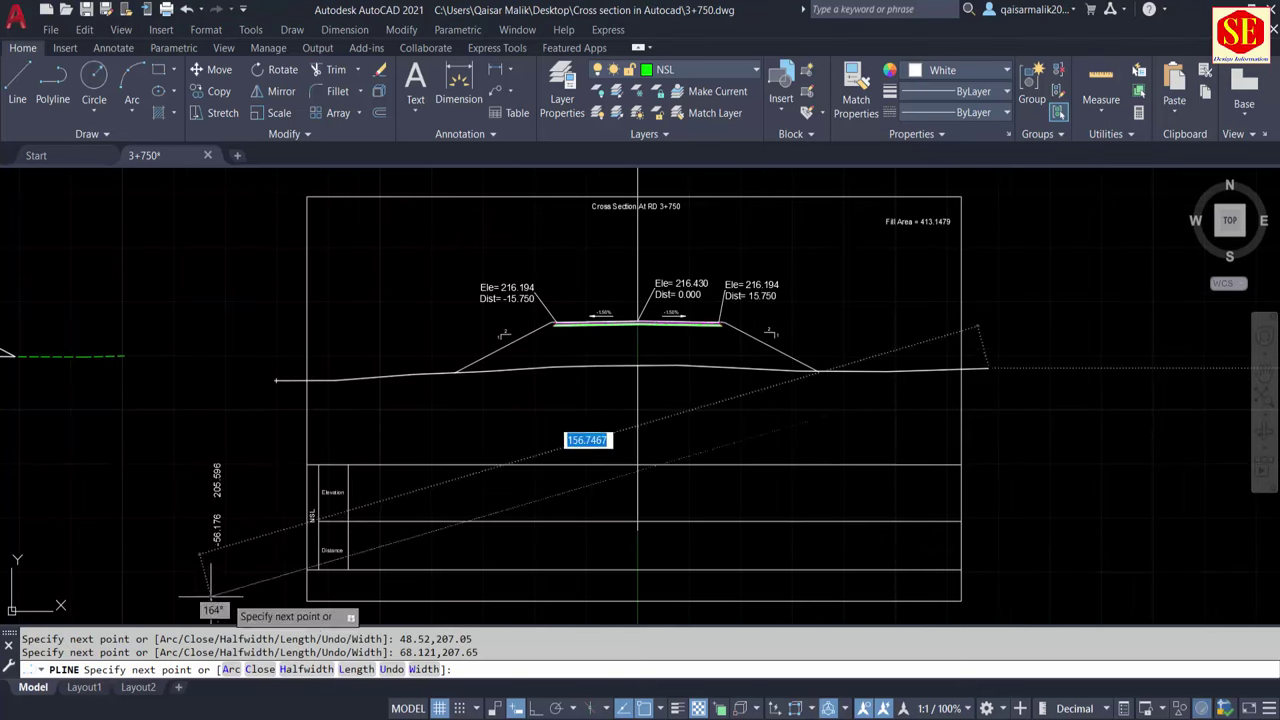
key("Escape")
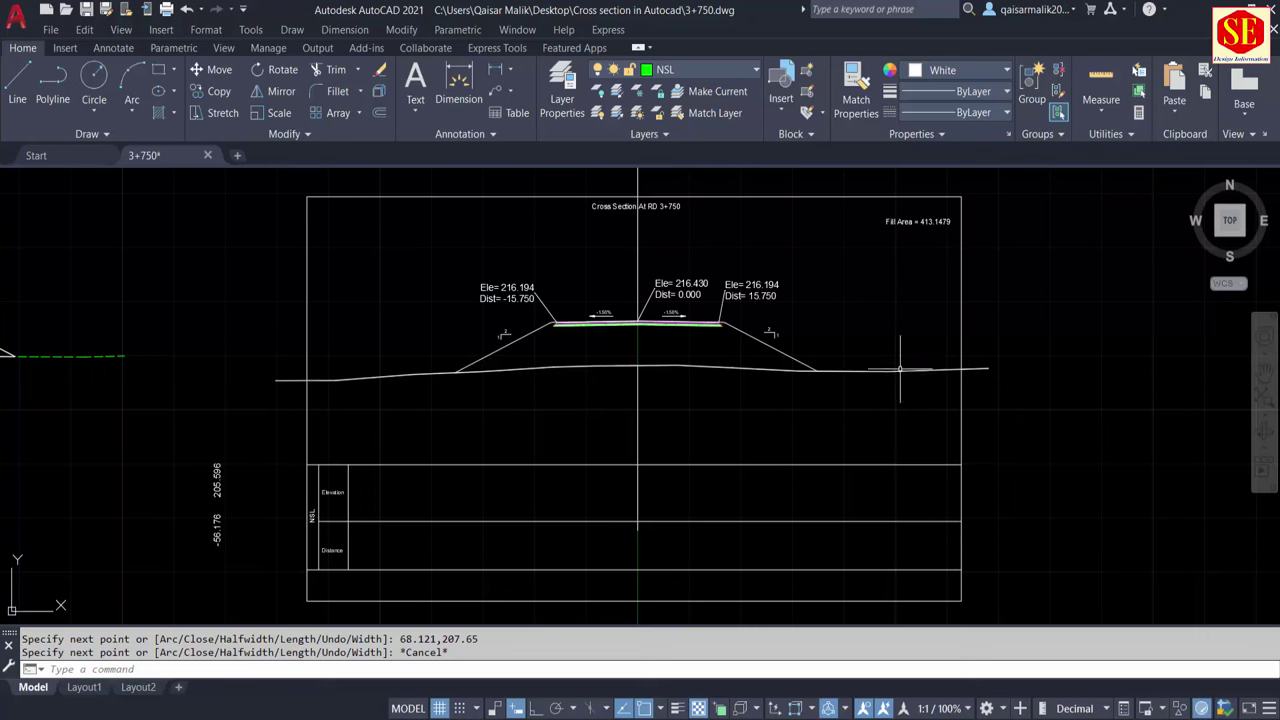
Change the new ground line's colour to green
left_click(900, 369)
left_click(930, 76)
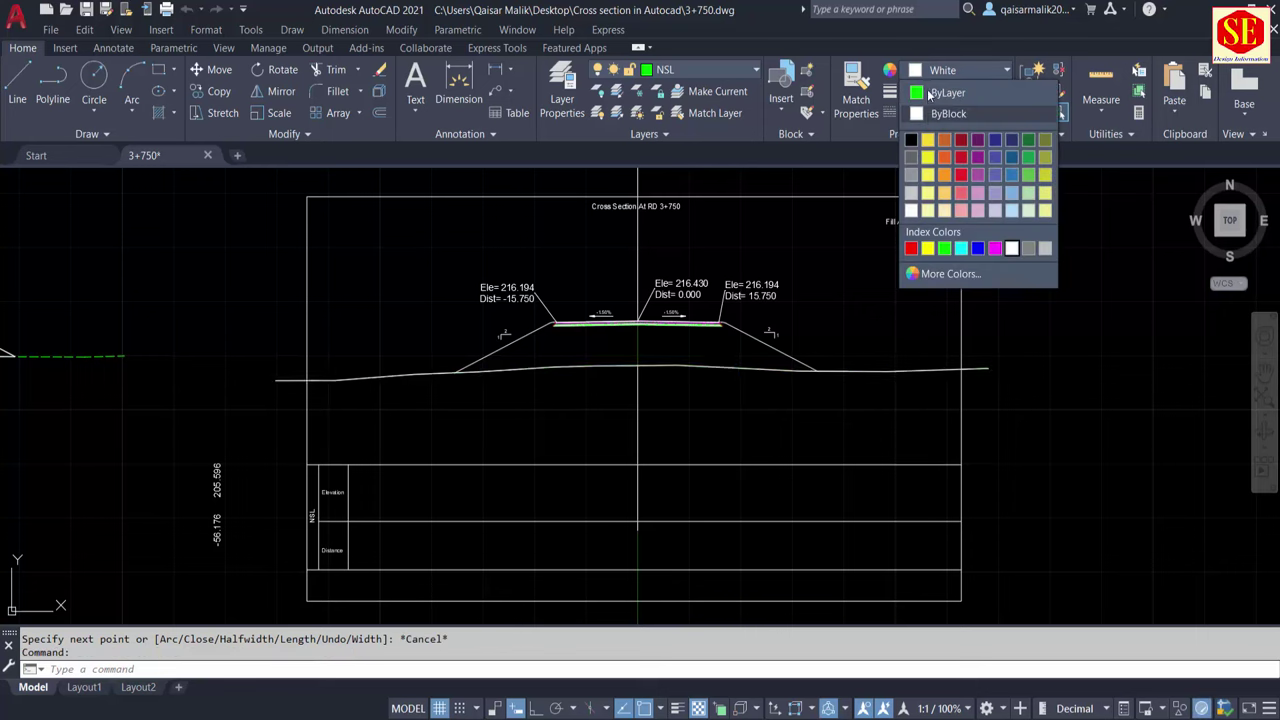
left_click(945, 100)
key("Escape")
scroll(535, 368, "up", 2)
scroll(600, 350, "down", 3)
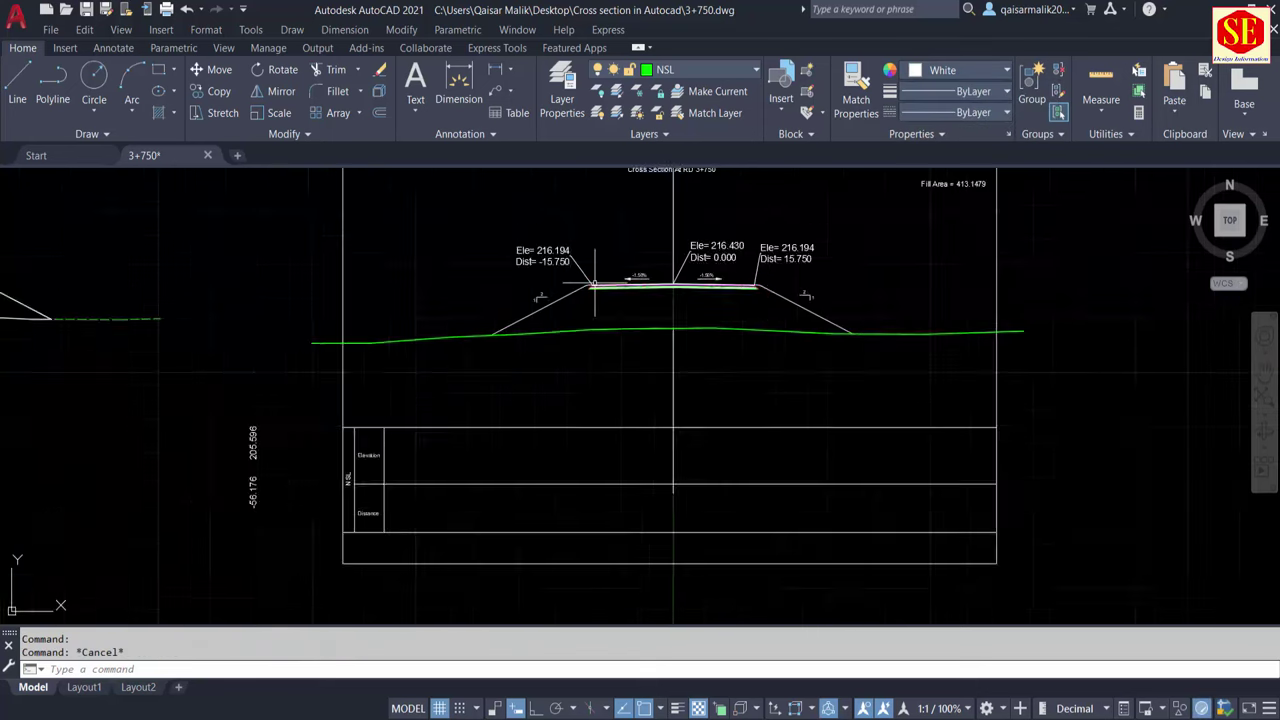
scroll(647, 359, "down", 1)
scroll(530, 410, "up", 1)
scroll(578, 391, "up", 1)
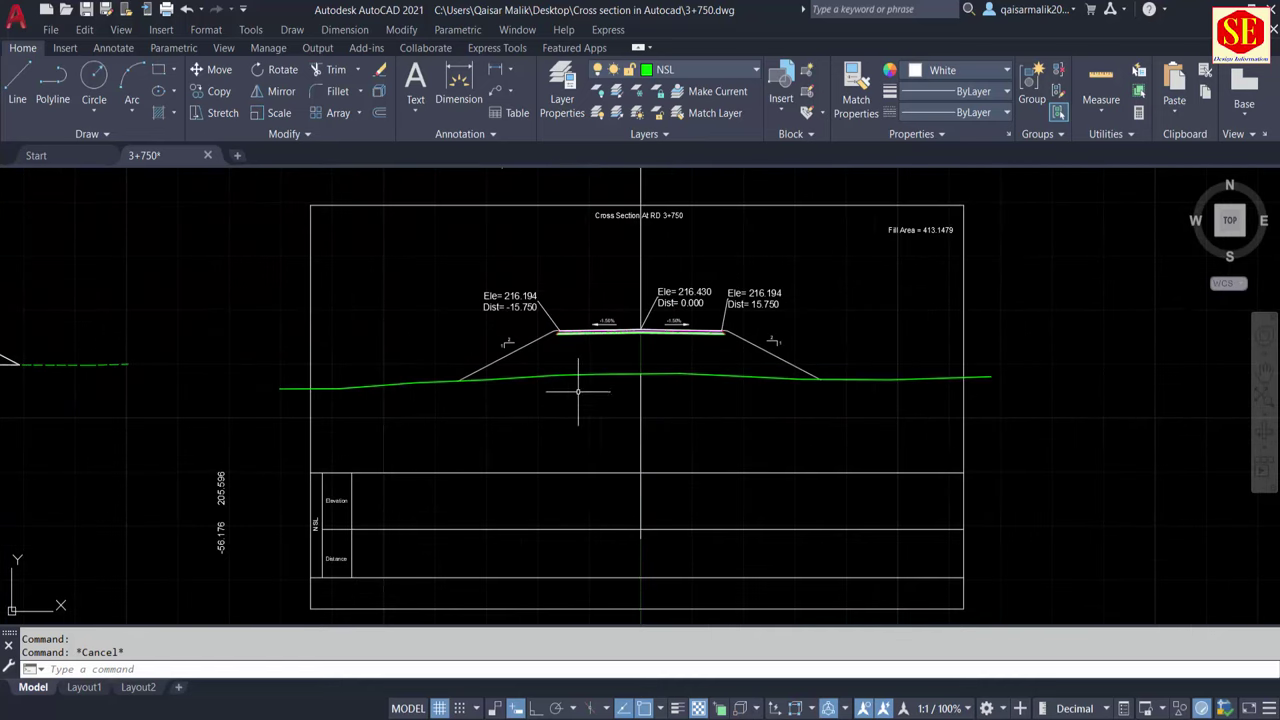
Draw a vertical left limit line, trim the ground line beyond it, and erase the leftover piece
type("pr")
key("Return")
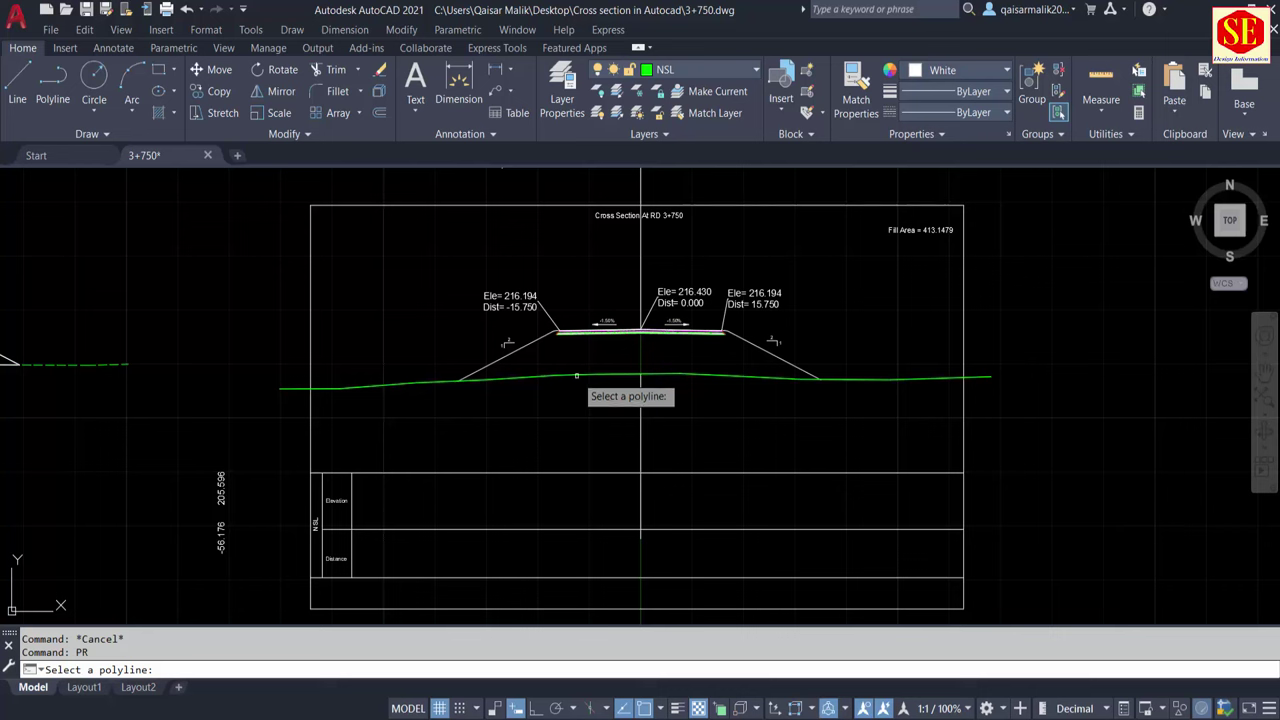
key("Escape")
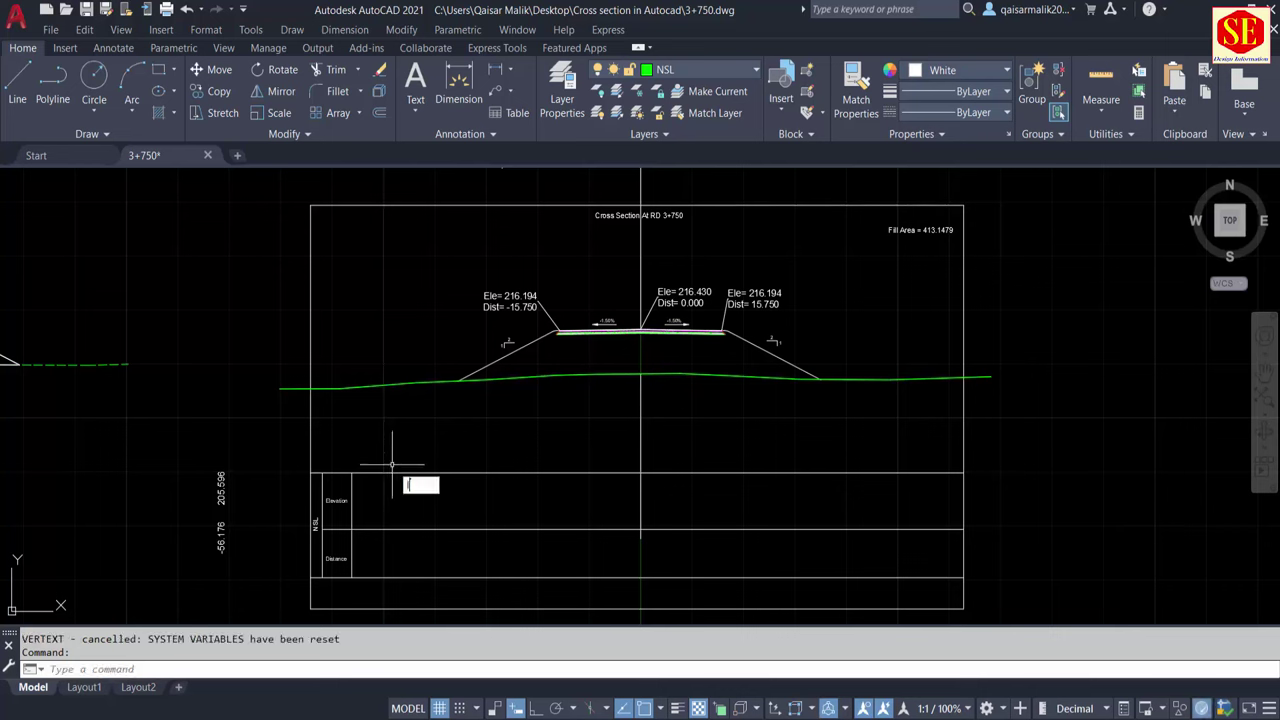
key("Return")
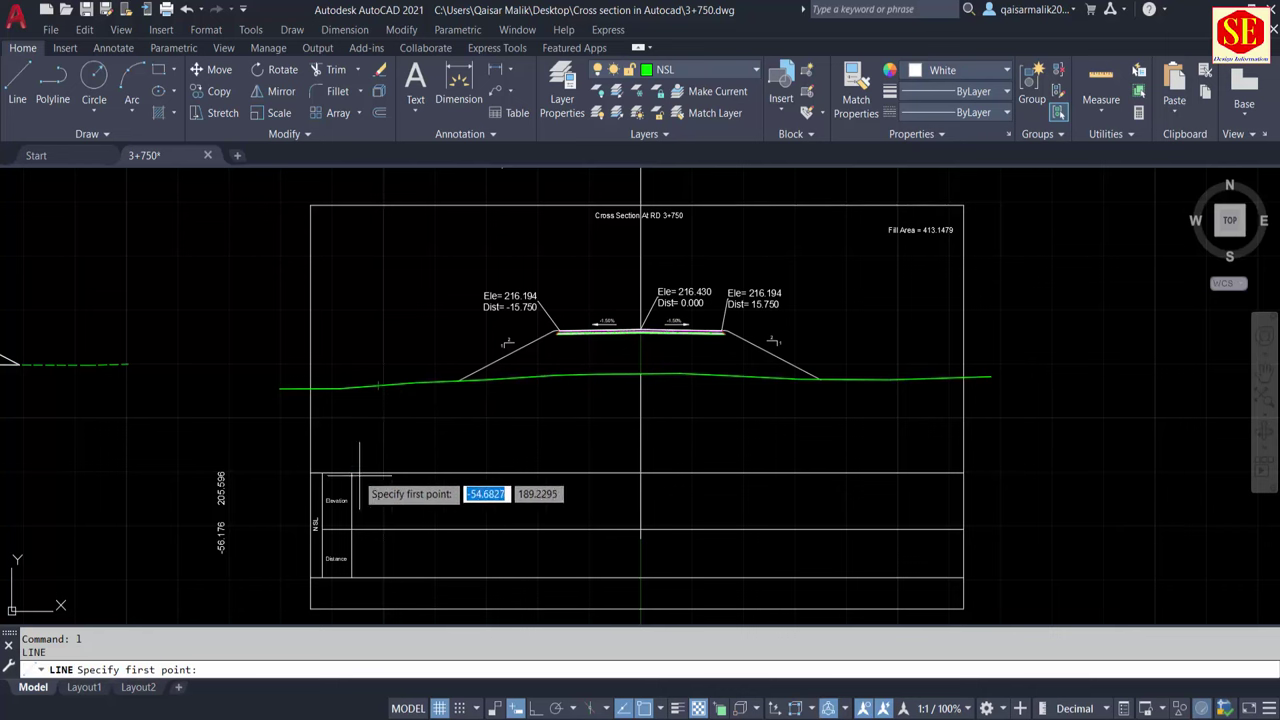
left_click(352, 471)
left_click(352, 301)
key("Escape")
type("tr")
key("Return")
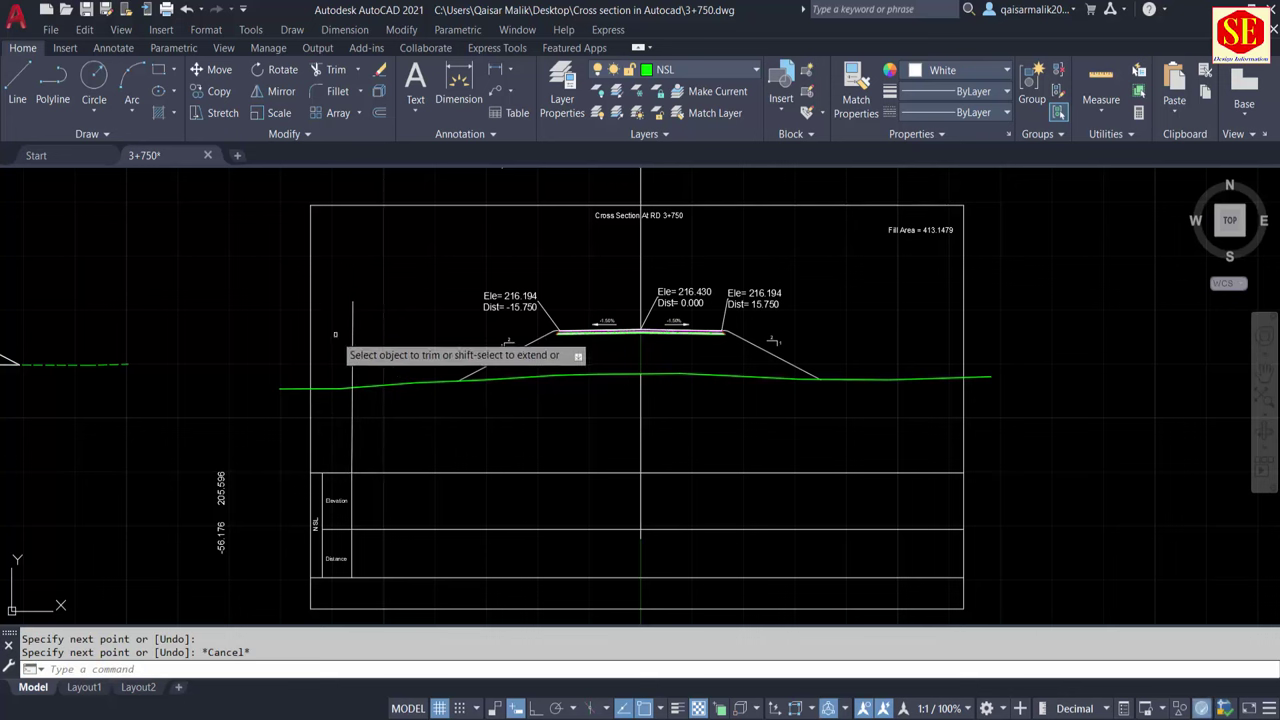
left_click(323, 387)
key("Escape")
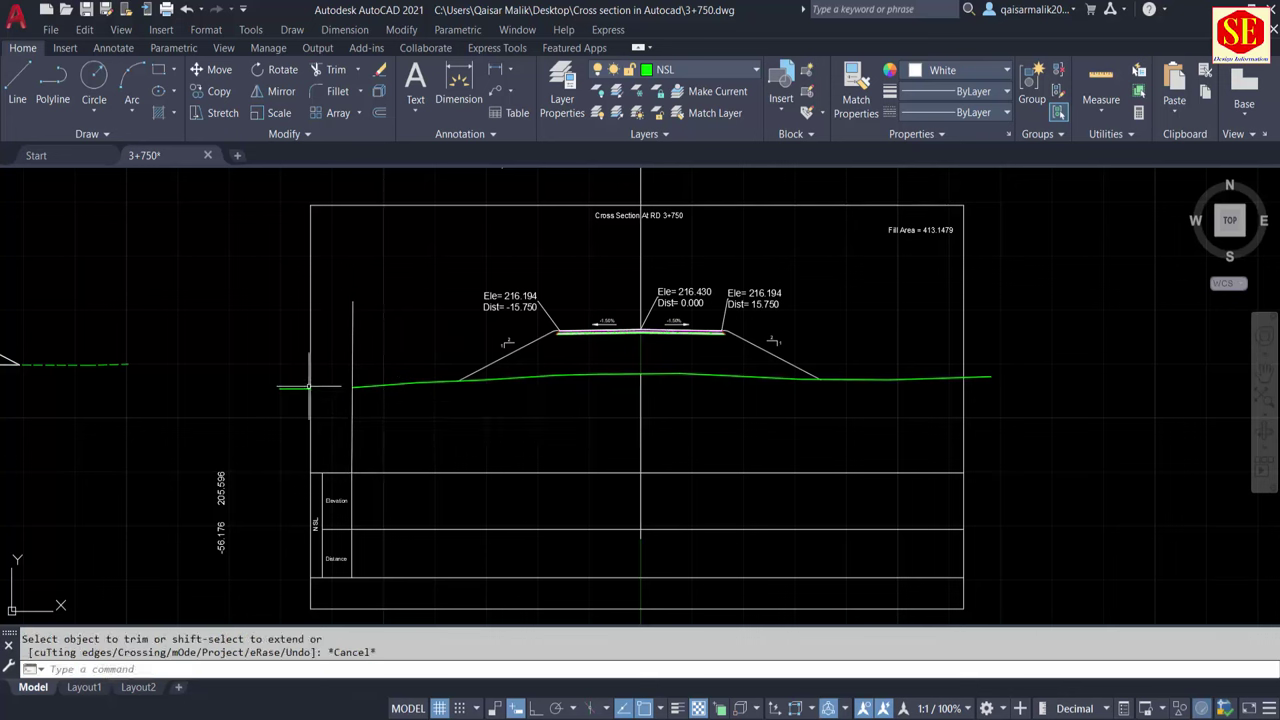
left_click(300, 387)
left_click(266, 438)
type("e")
key("Return")
Trim the ground line at a right limit line, then erase the temporary line and stray piece
scroll(932, 405, "up", 3)
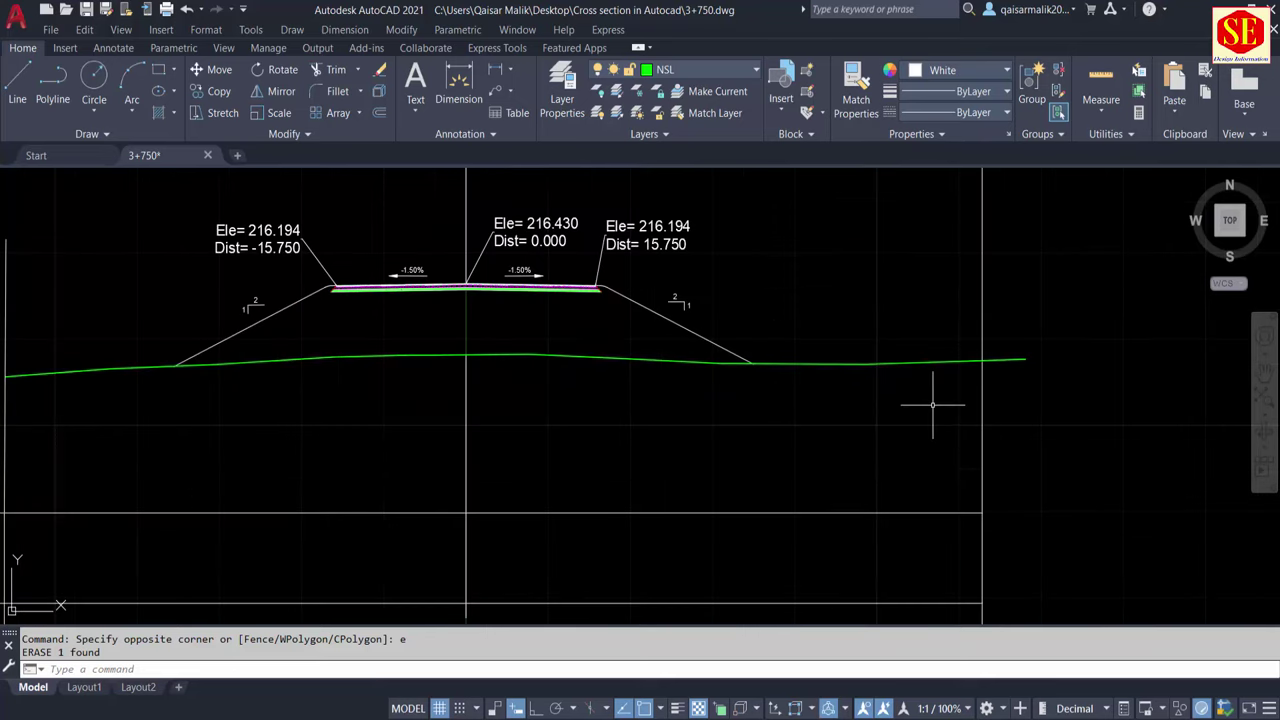
key("Return")
left_click(873, 340)
left_click(868, 432)
key("Escape")
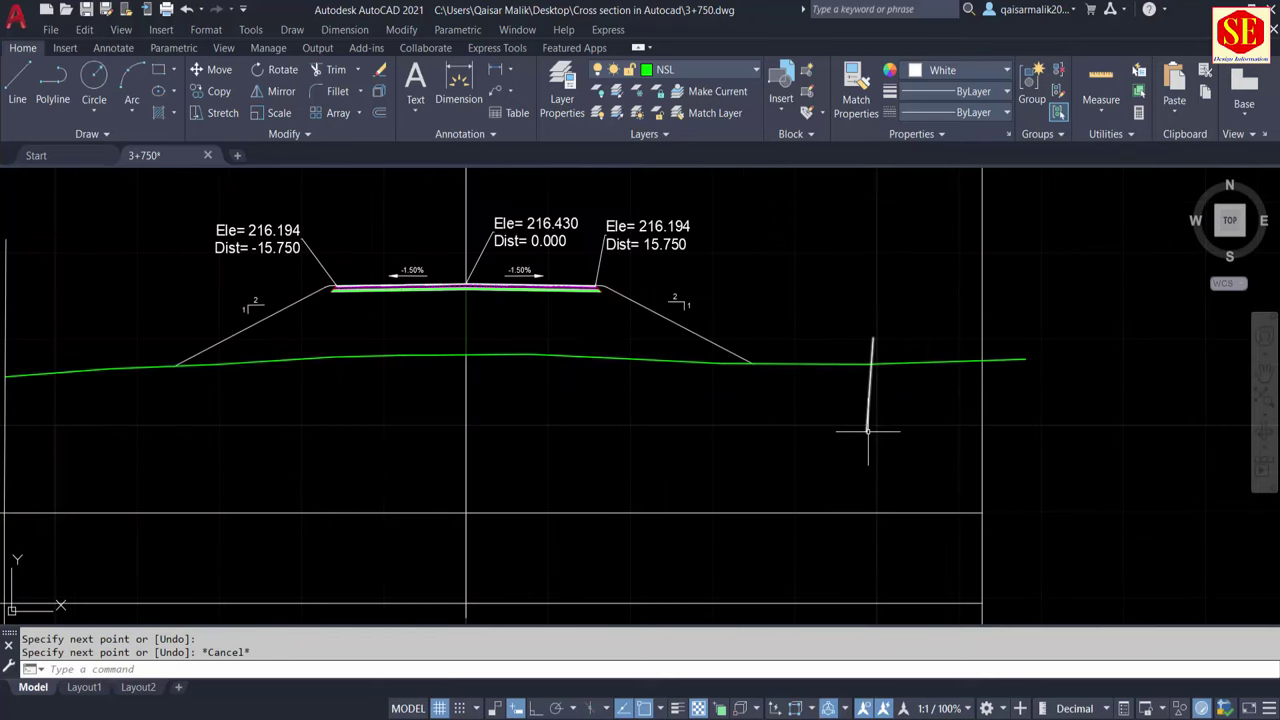
type("t")
key("Return")
left_click(905, 362)
key("Escape")
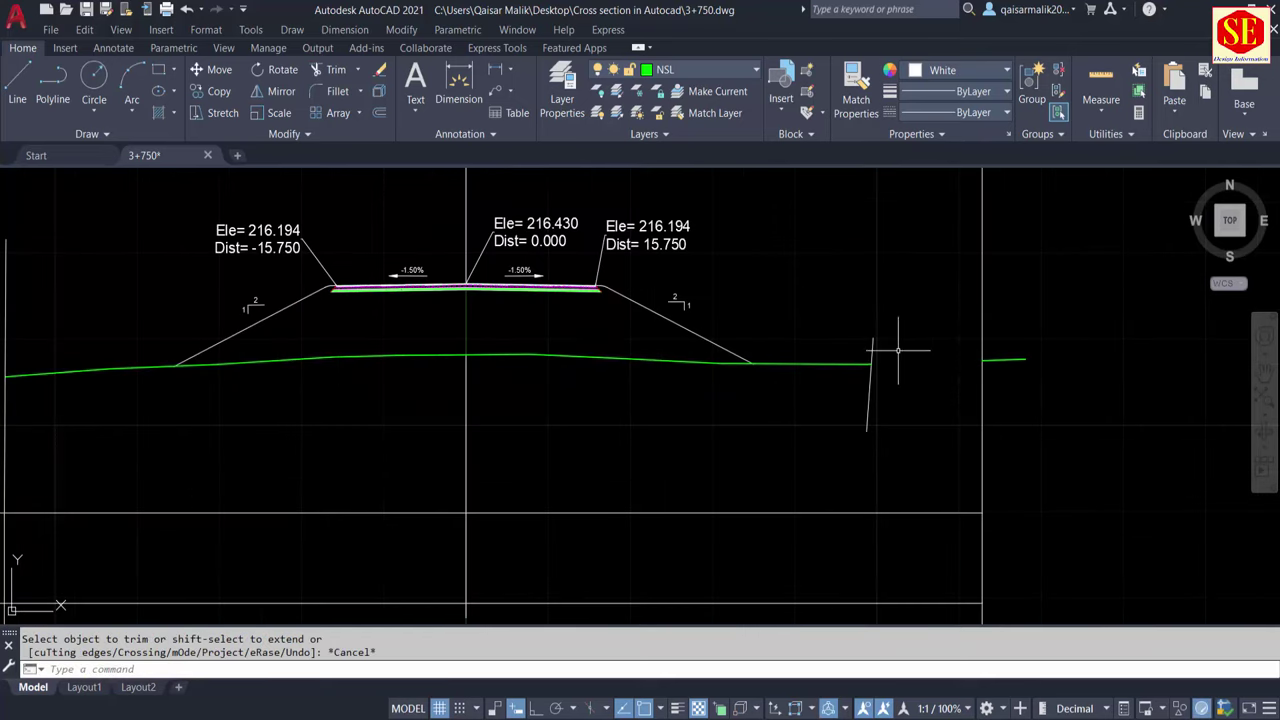
left_click(900, 349)
left_click(873, 350)
type("e")
key("Return")
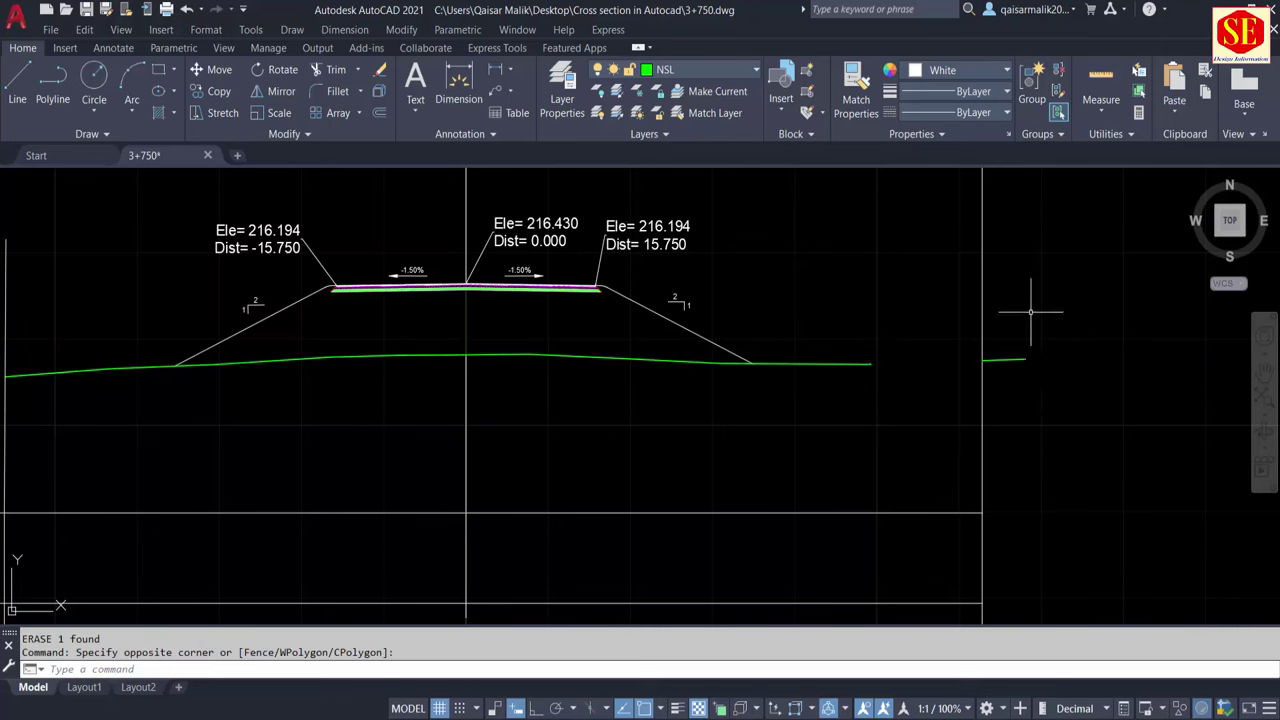
left_click_drag(992, 309, 1017, 372)
left_click(1017, 372)
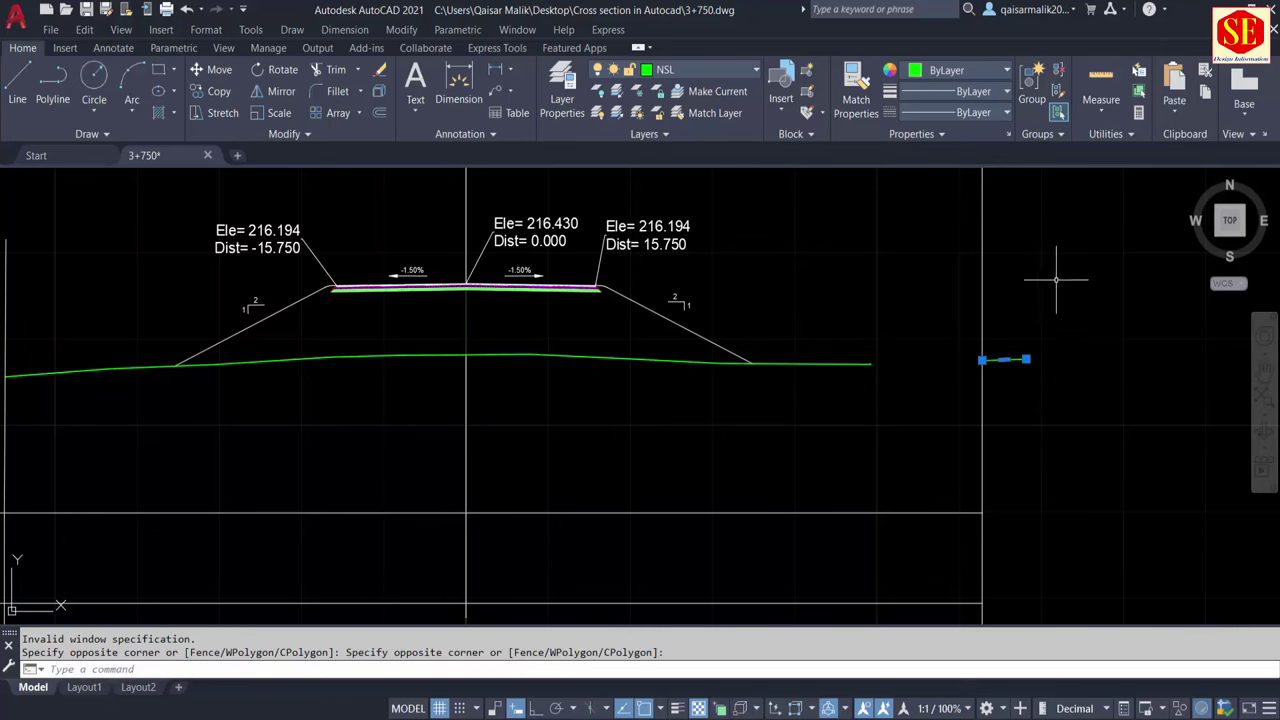
key("Delete")
scroll(771, 407, "down", 4)
type("p")
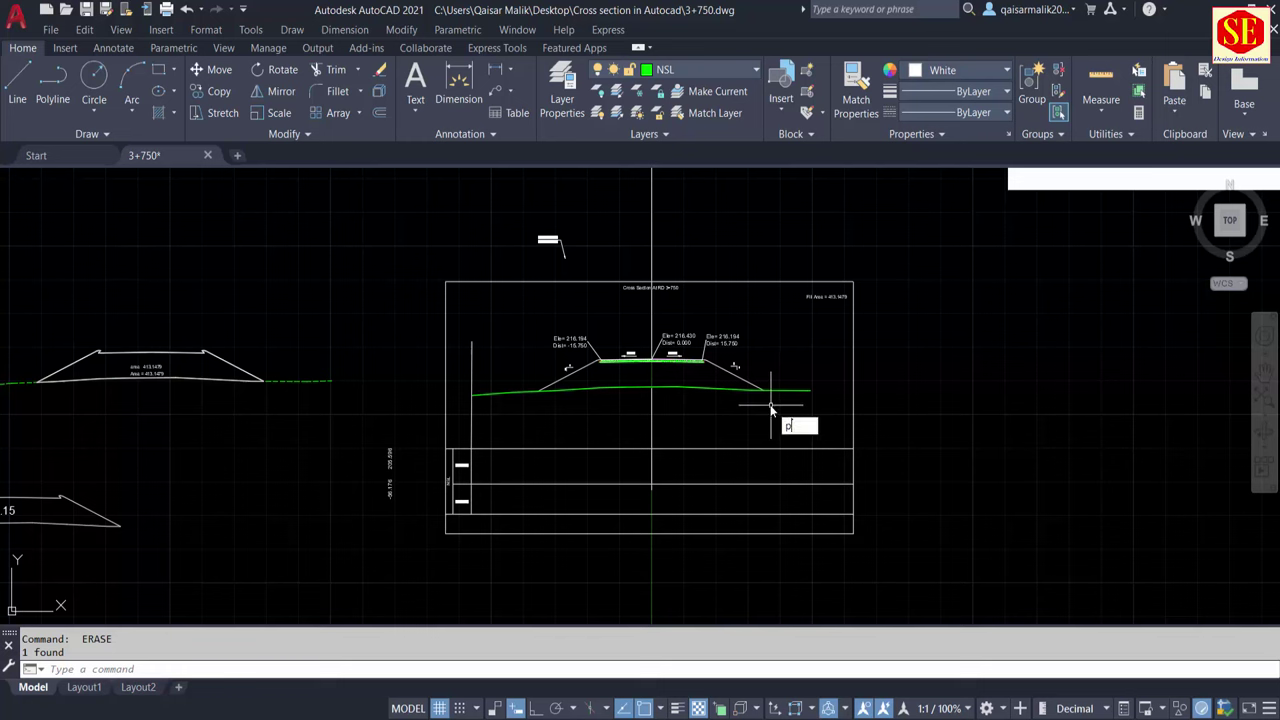
Generate elevation and offset values along the green ground line from the centreline base points
type("r")
key("Return")
left_click(740, 390)
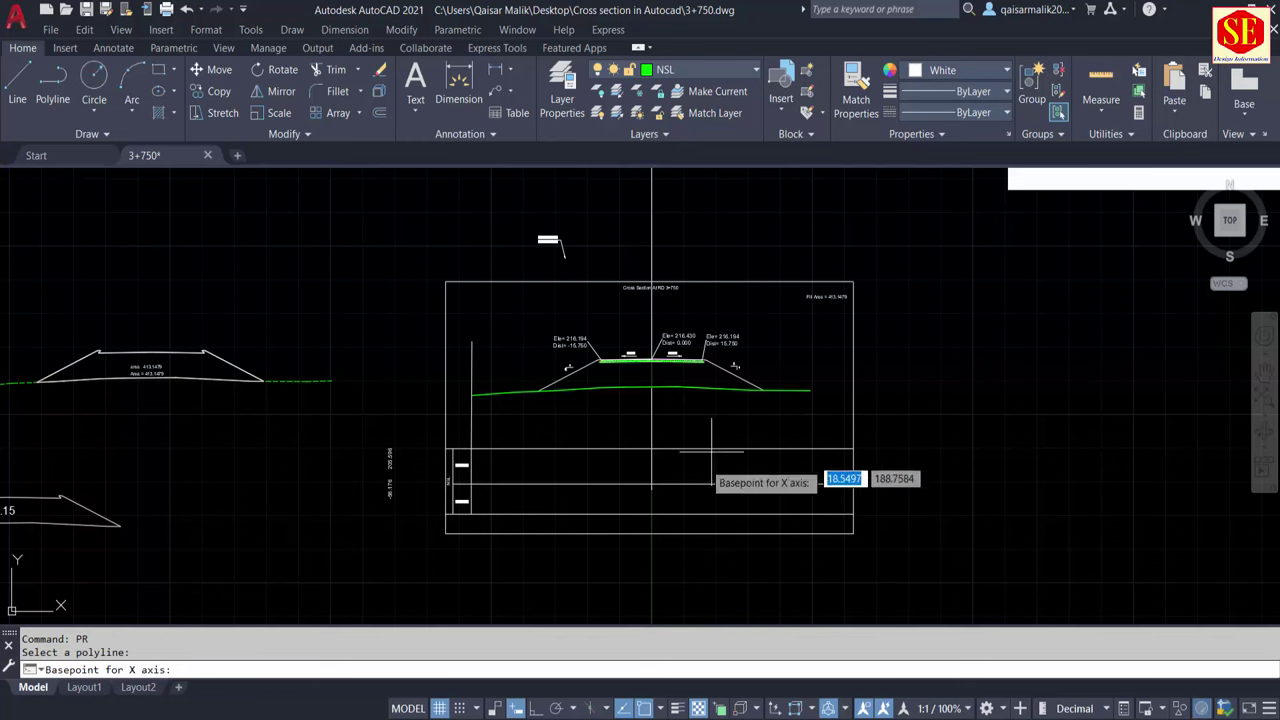
left_click(651, 514)
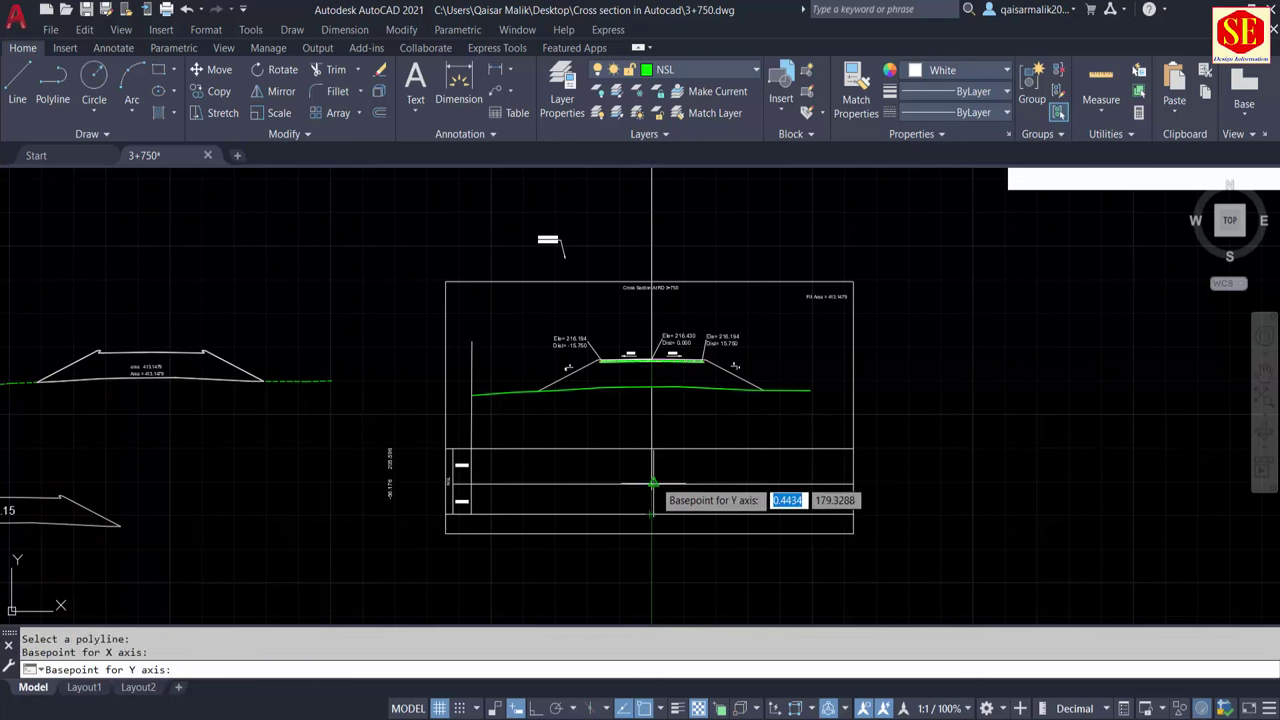
left_click(651, 484)
key("Escape")
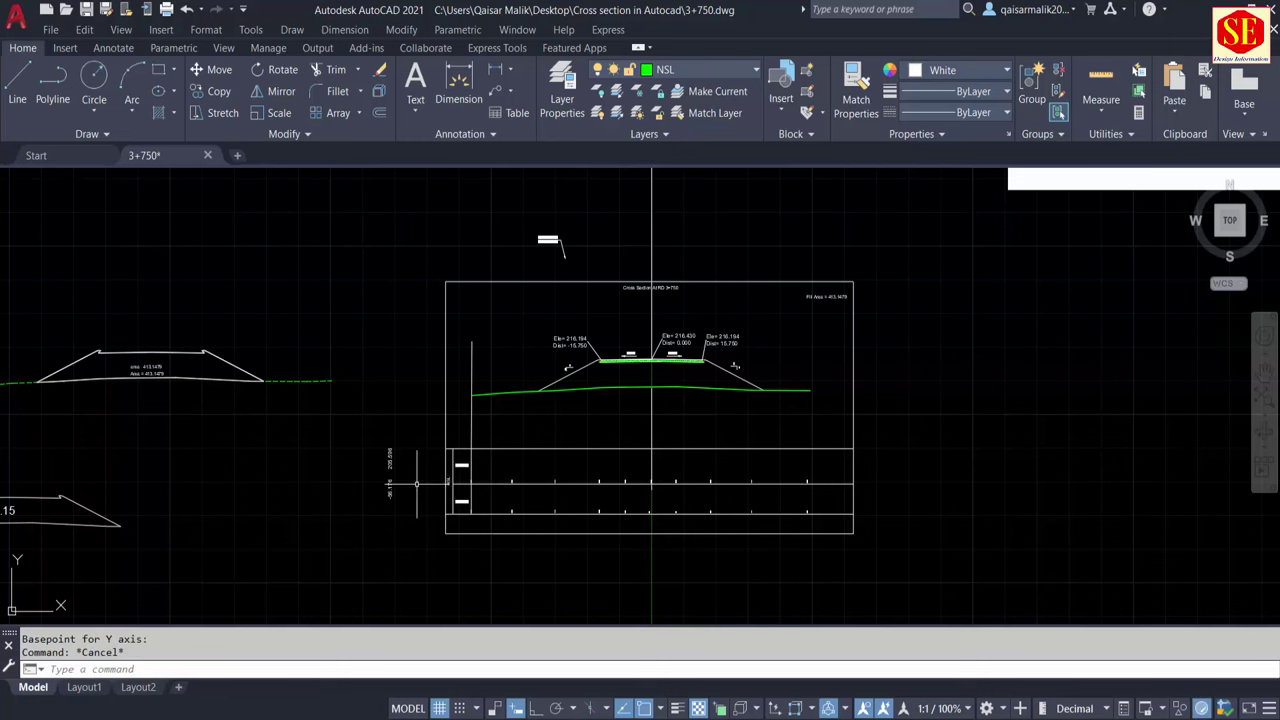
Match the new row values to the existing NSL row text style
type("ma")
key("Return")
left_click(391, 478)
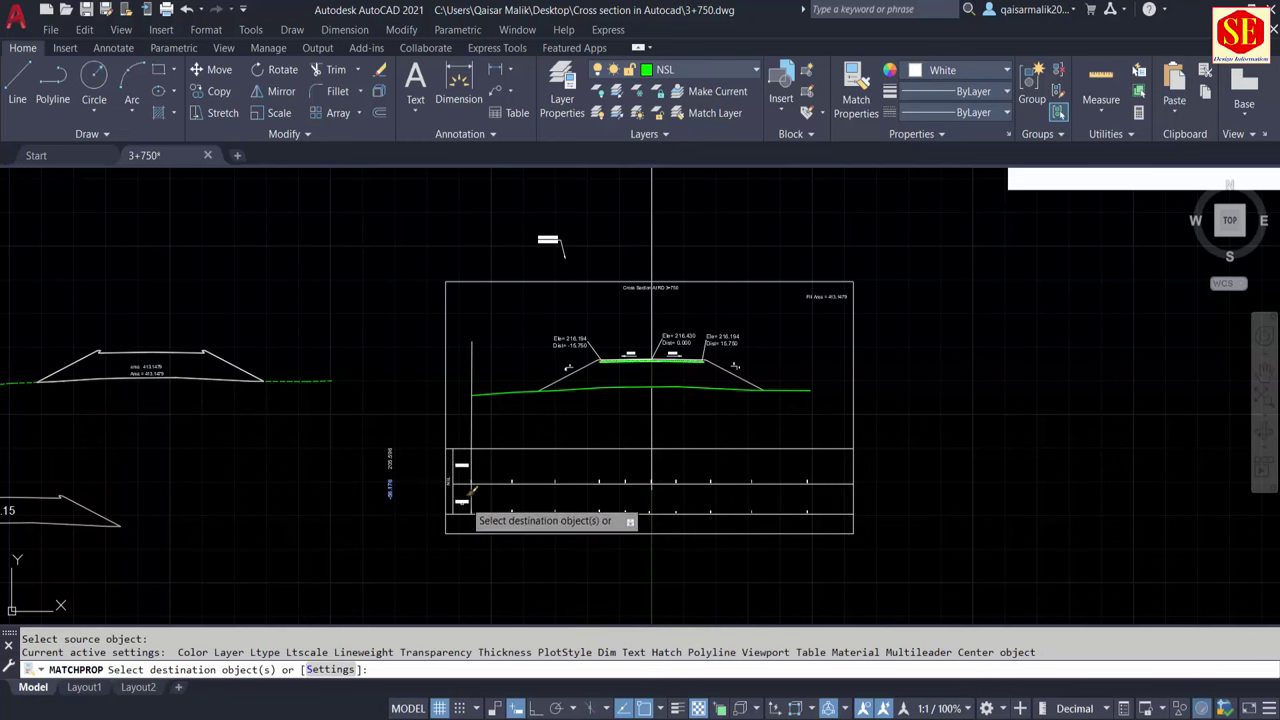
scroll(490, 467, "up", 2)
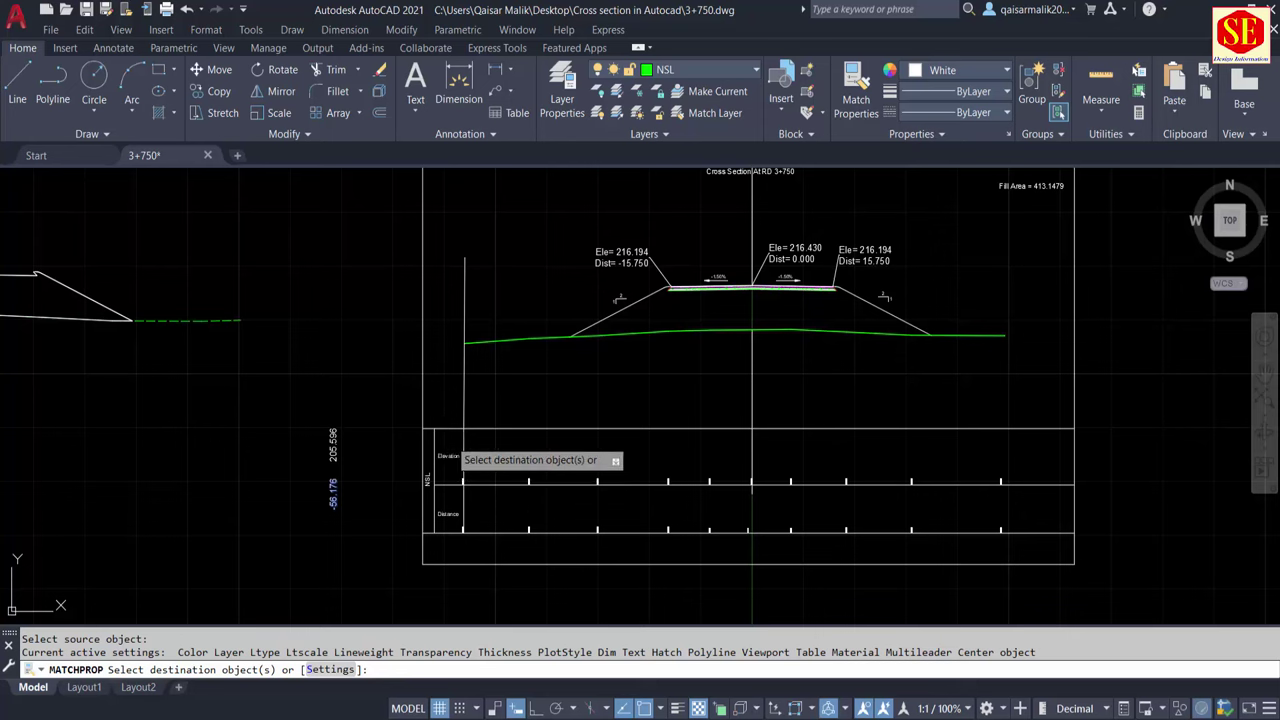
left_click(450, 440)
left_click(1062, 537)
key("Escape")
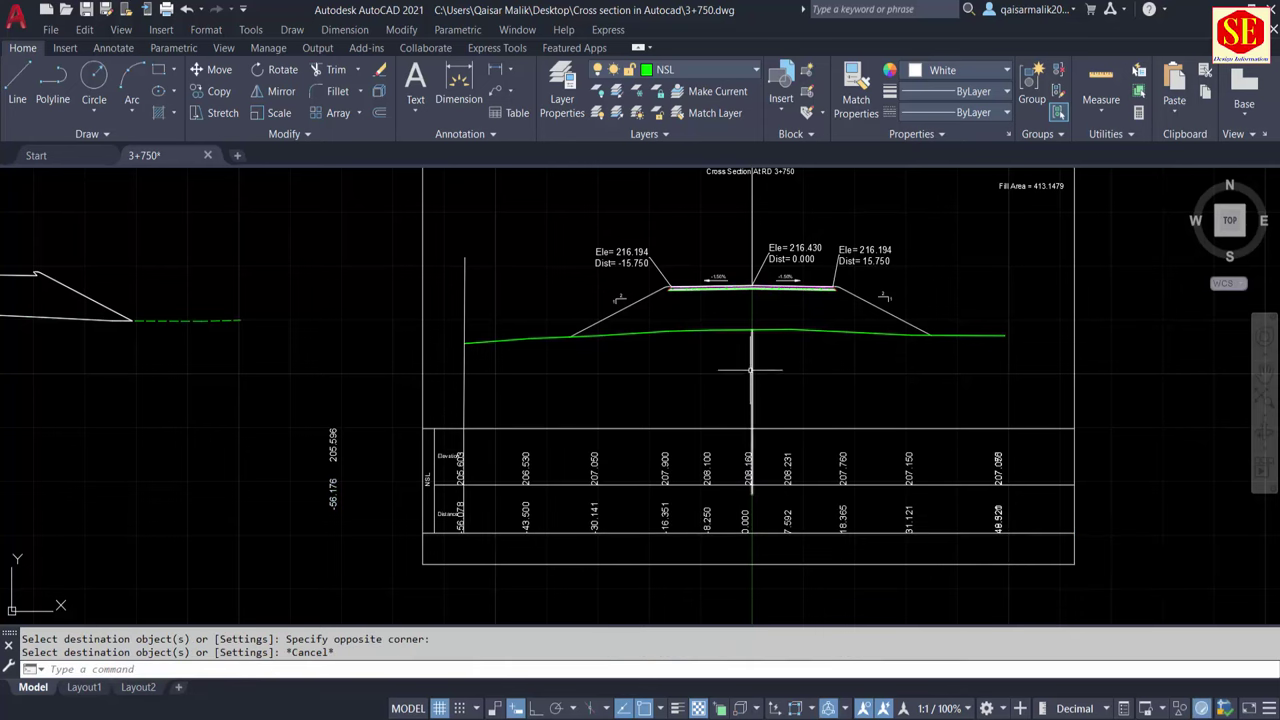
middle_click_drag(753, 380, 738, 477)
Match the three crown and edge Ele/Dist labels to the small label, then start Save As
key("Return")
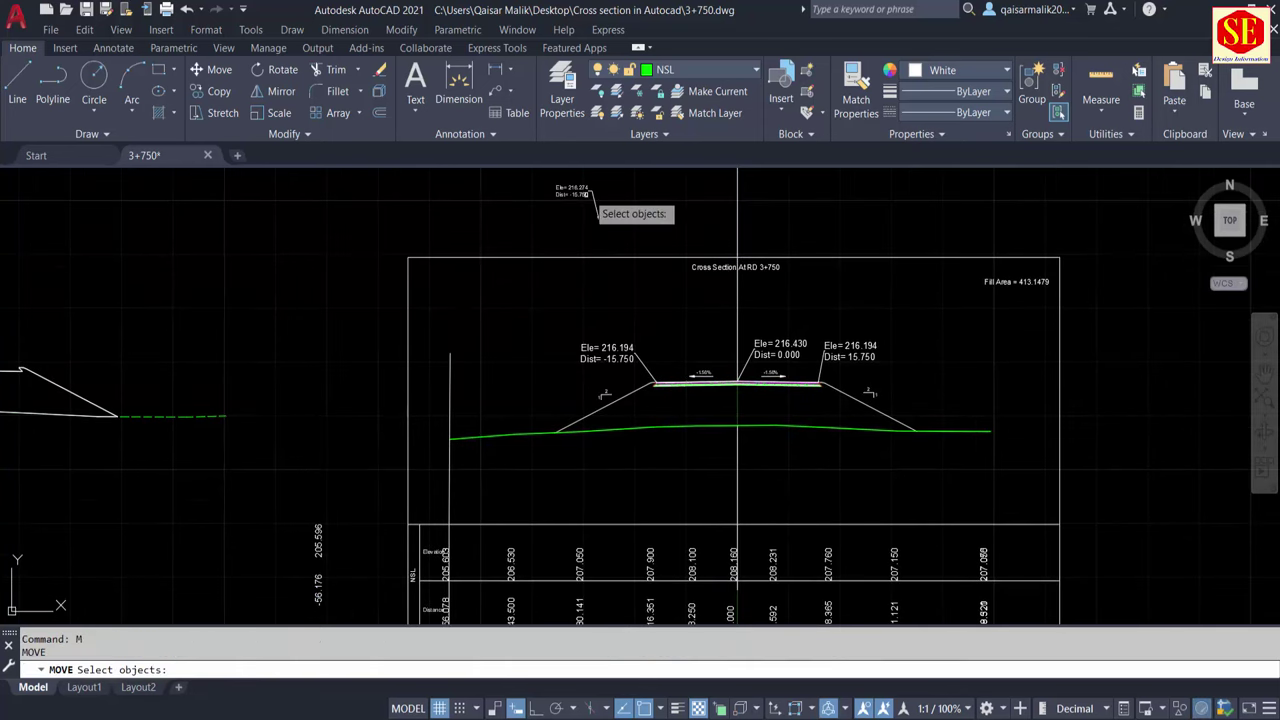
left_click(598, 186)
left_click(598, 186)
key("Escape")
type("m")
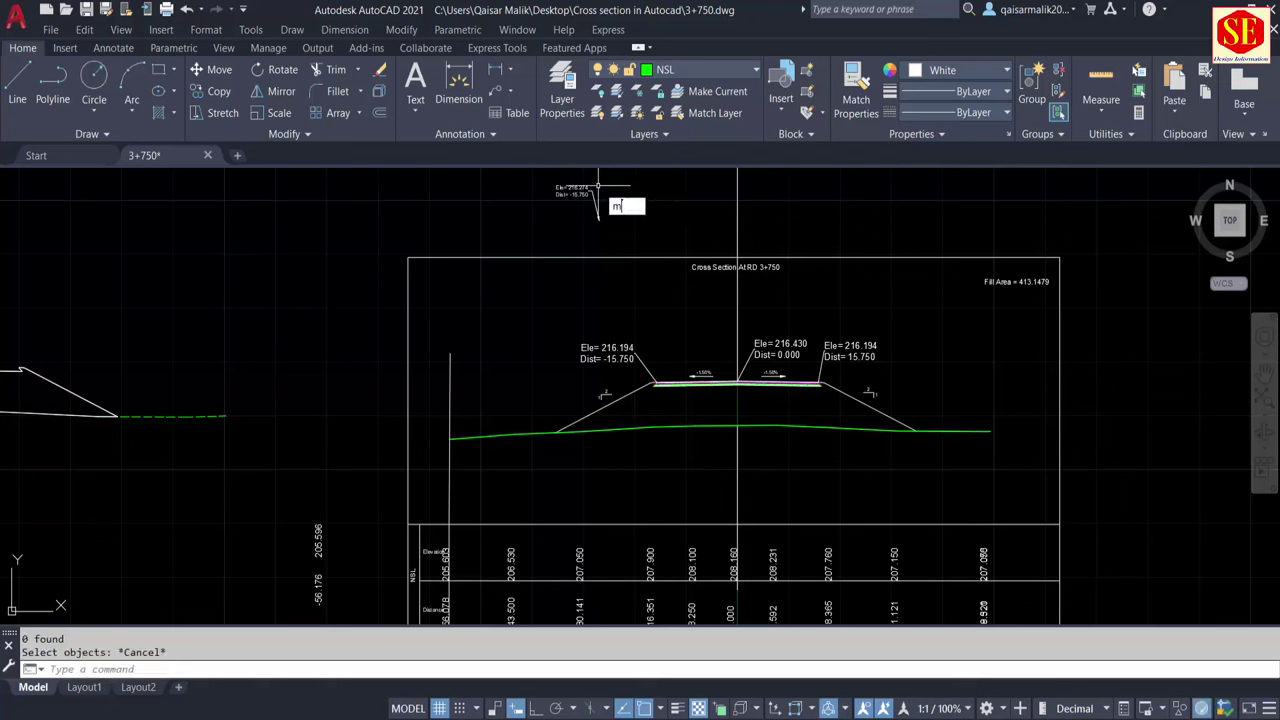
type("a")
key("Return")
left_click(598, 188)
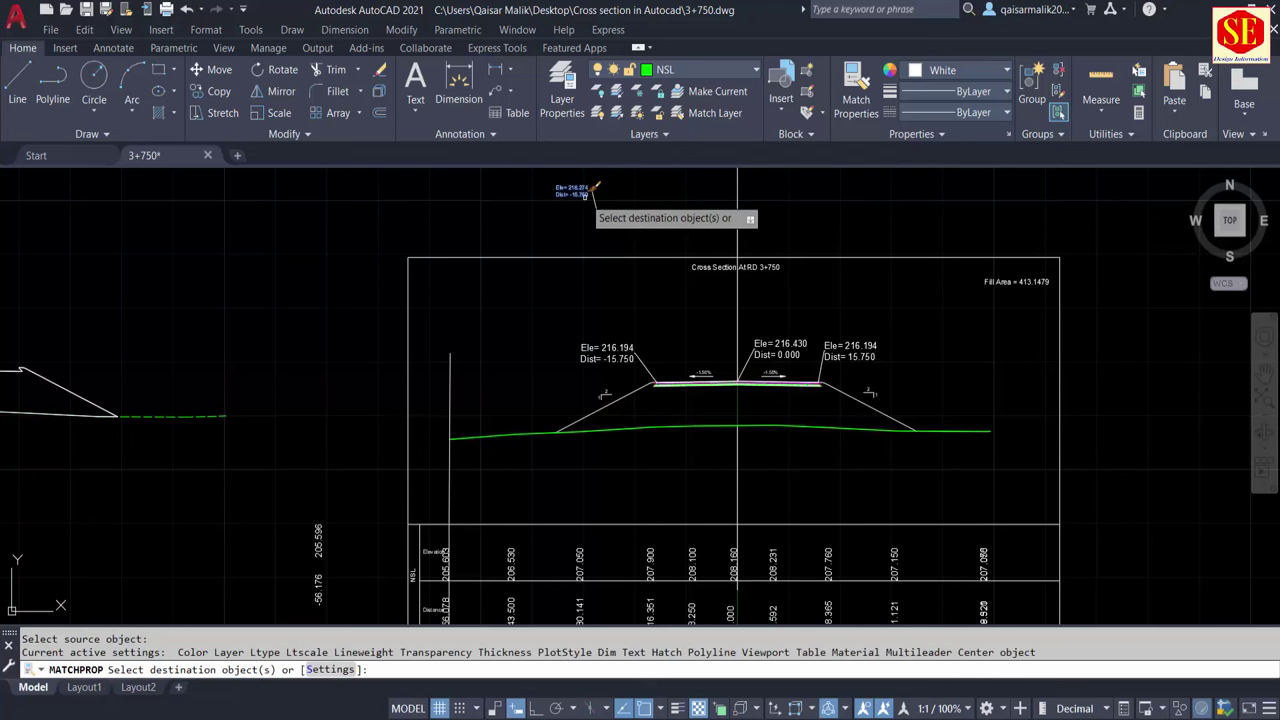
left_click(595, 358)
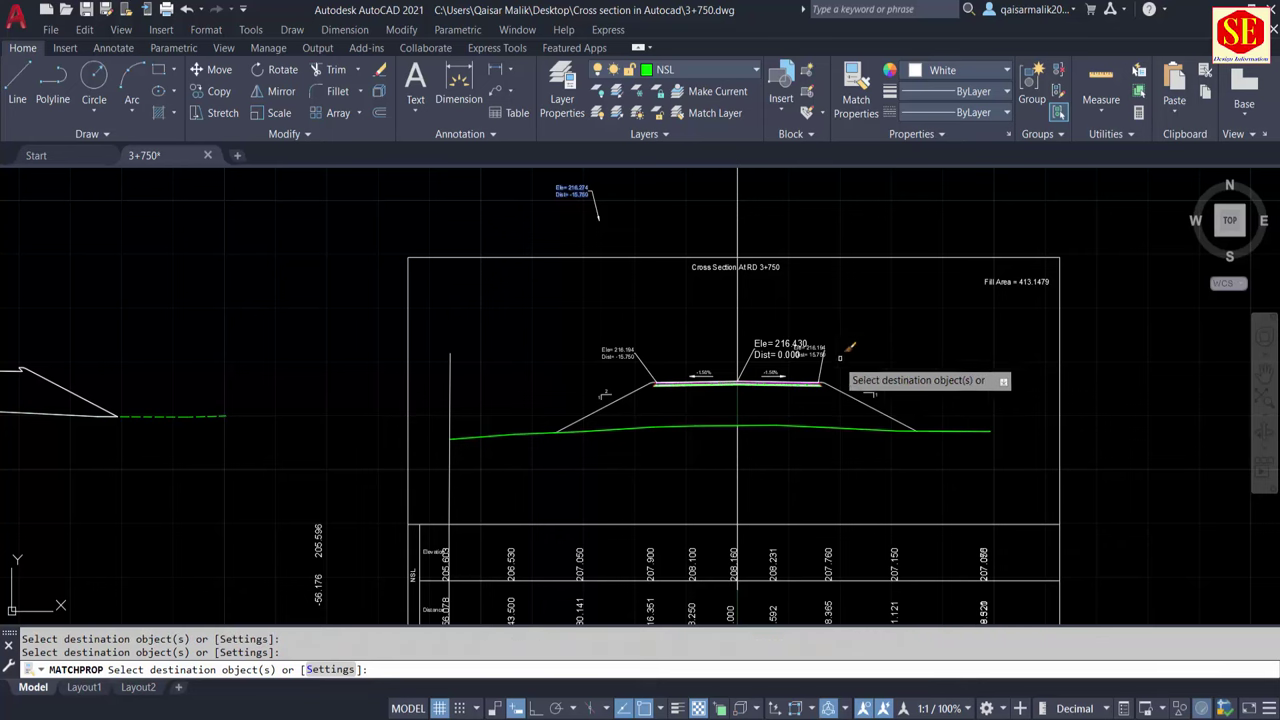
left_click(797, 350)
key("Escape")
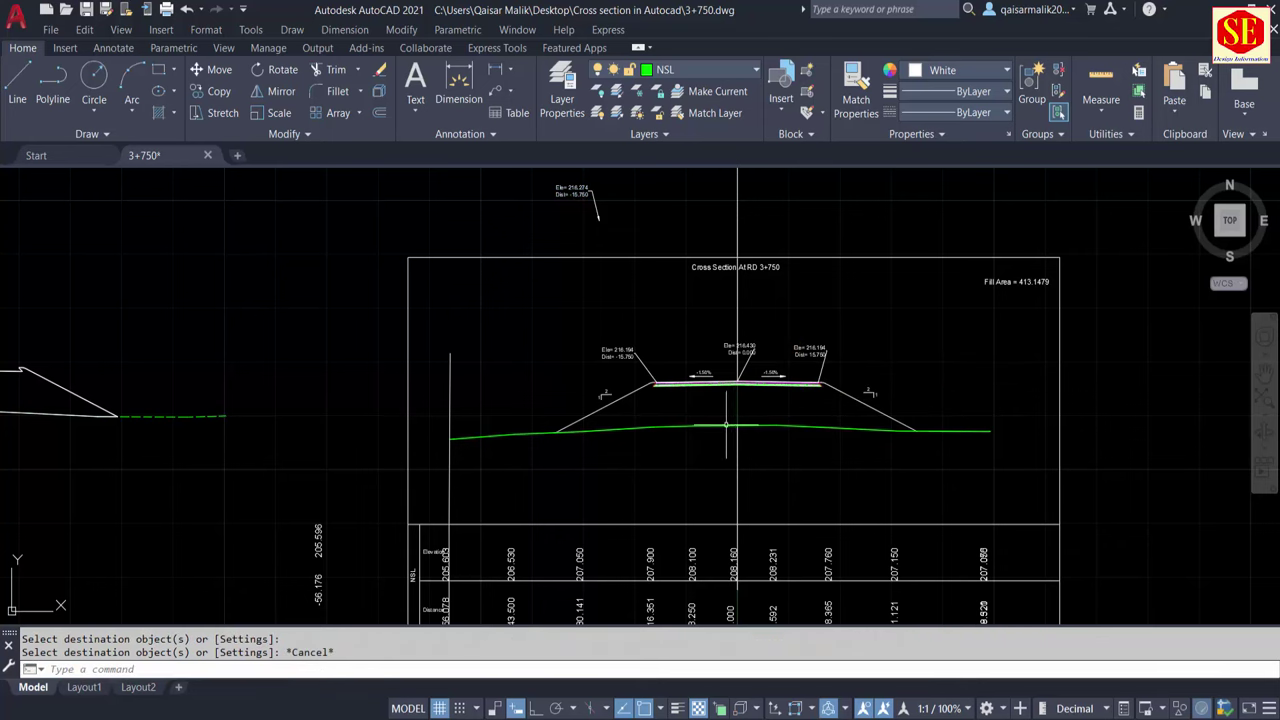
middle_click_drag(608, 380, 548, 380)
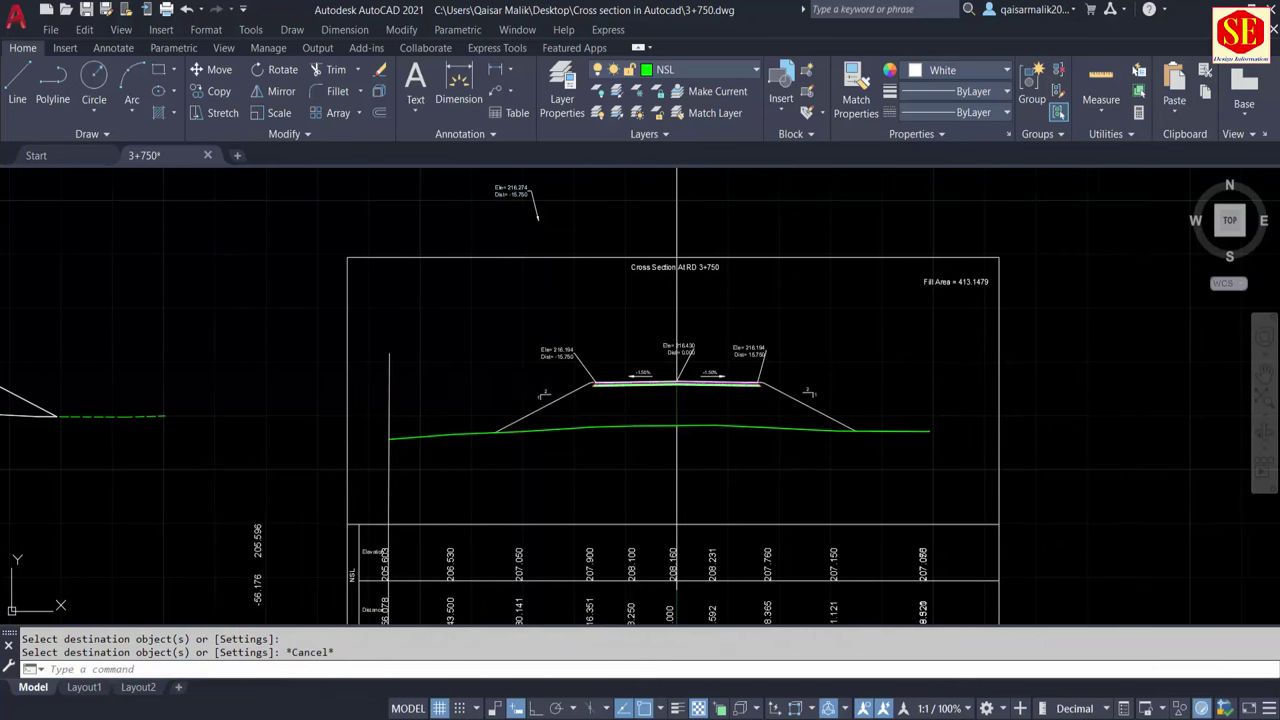
key("ctrl+shift+s")
Save the drawing as 3+800
type("3")
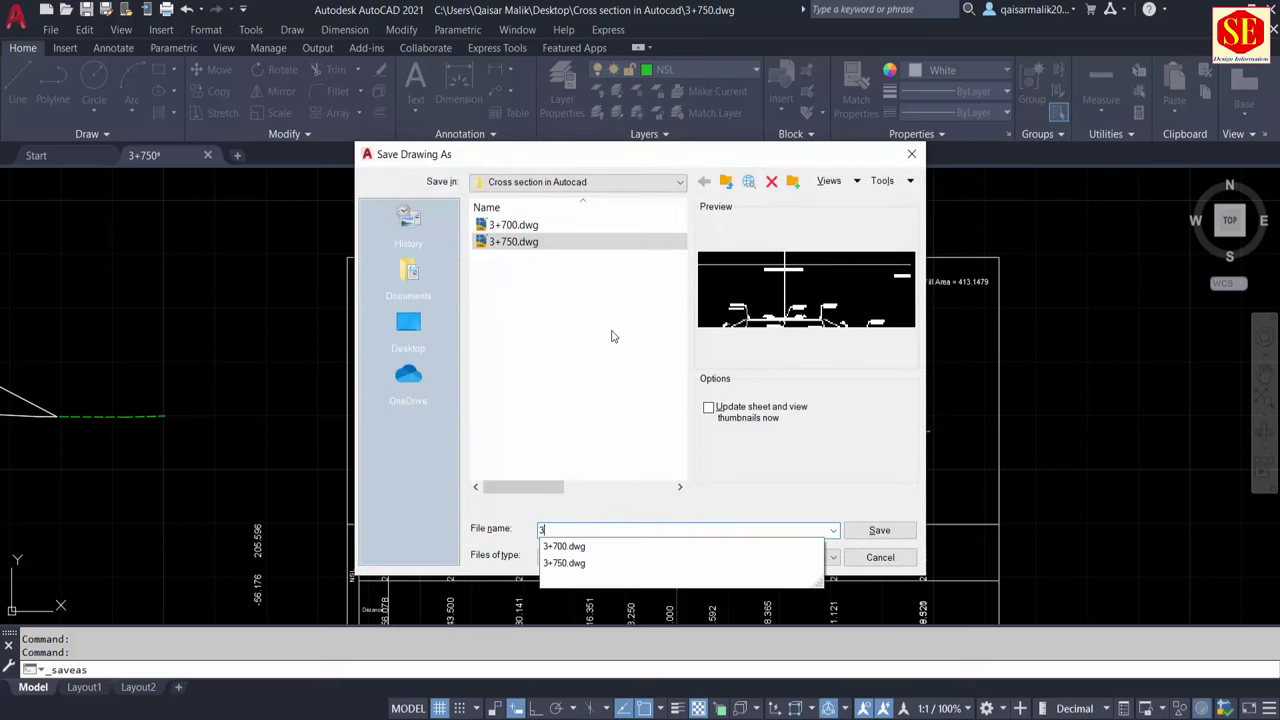
type("+800")
key("Return")
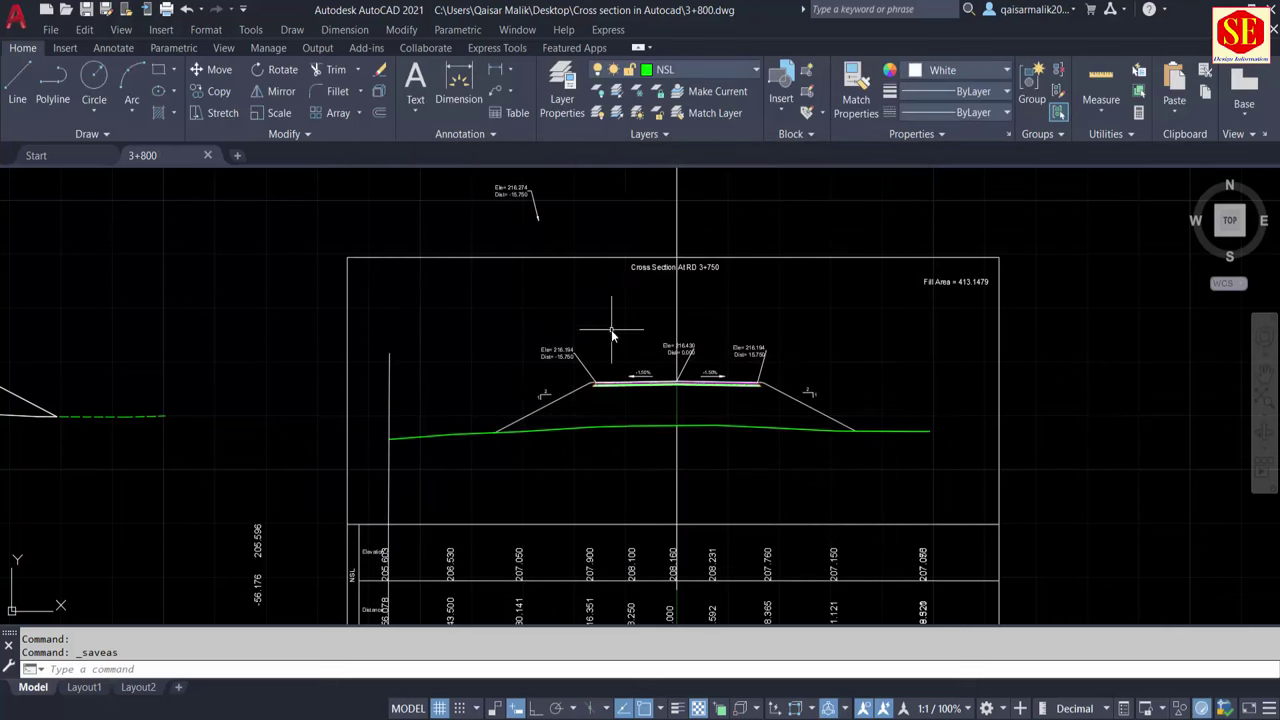
scroll(740, 420, "up", 2)
left_click(837, 333)
left_click(738, 379)
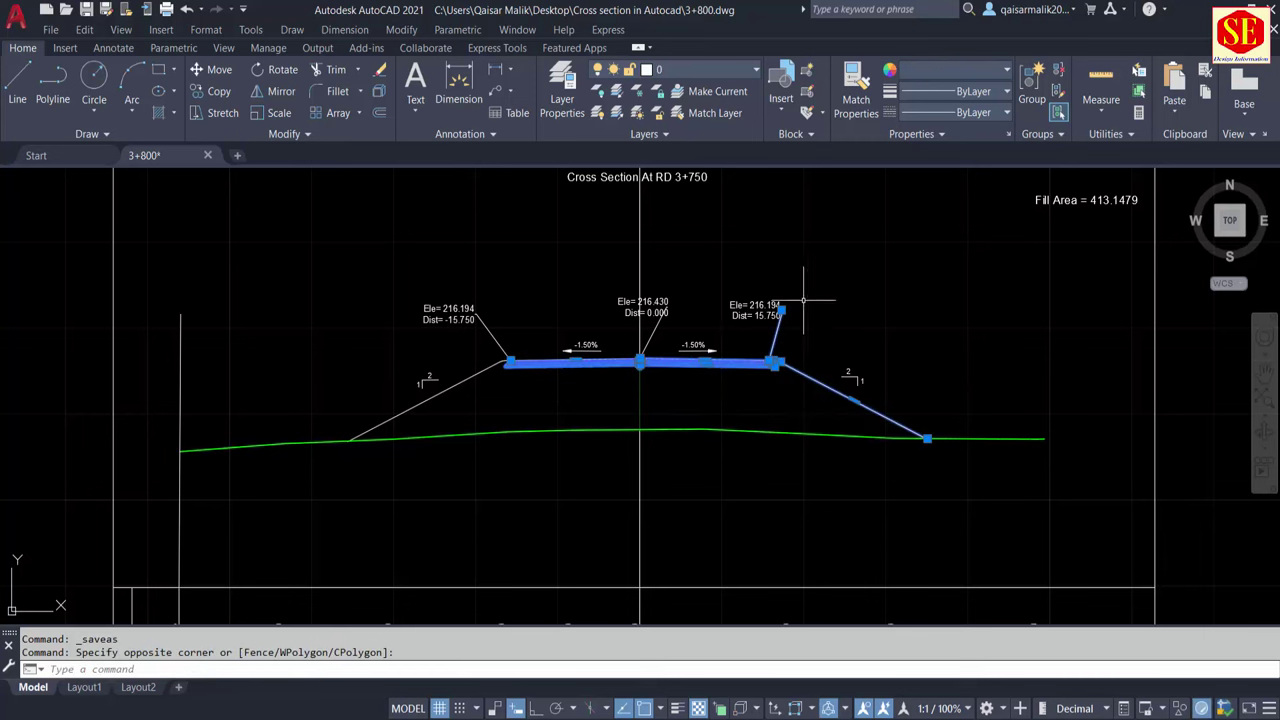
left_click(714, 272)
key("Escape")
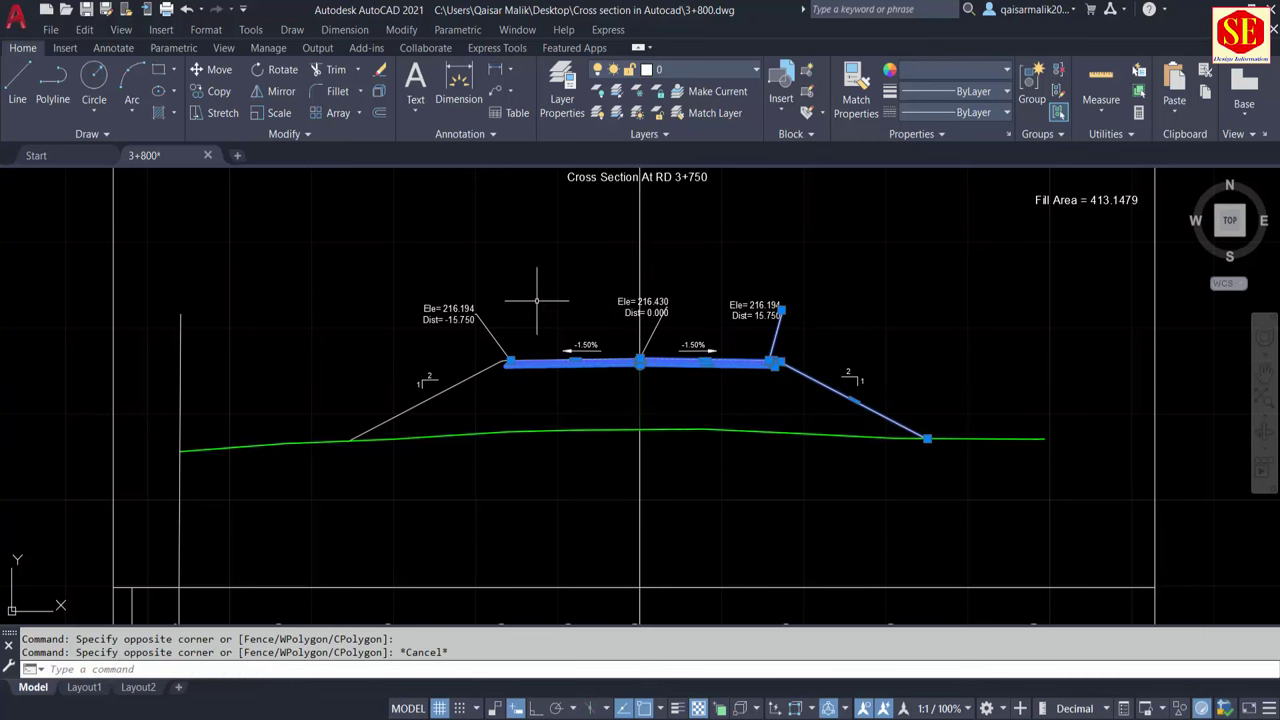
Move the pavement layers up by displacement 0,216.3 onto the road surface
left_click(592, 298)
left_click(437, 381)
type("m")
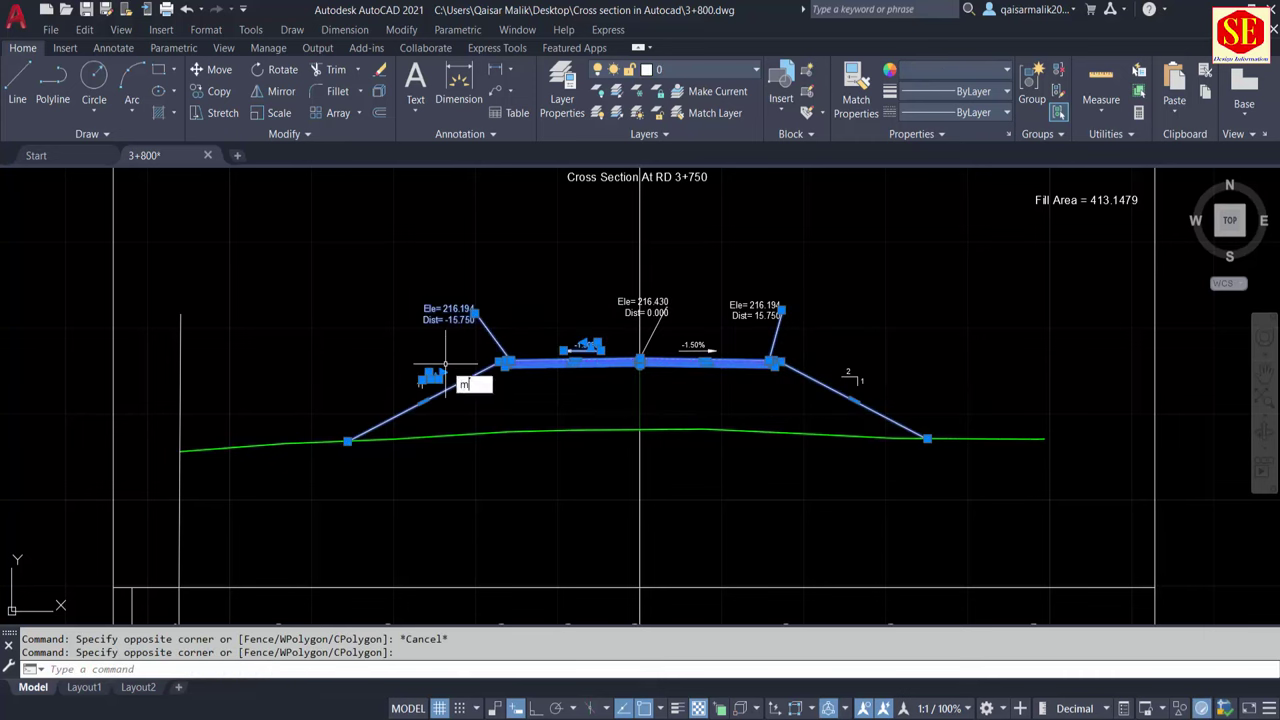
key("Return")
scroll(632, 351, "up", 5)
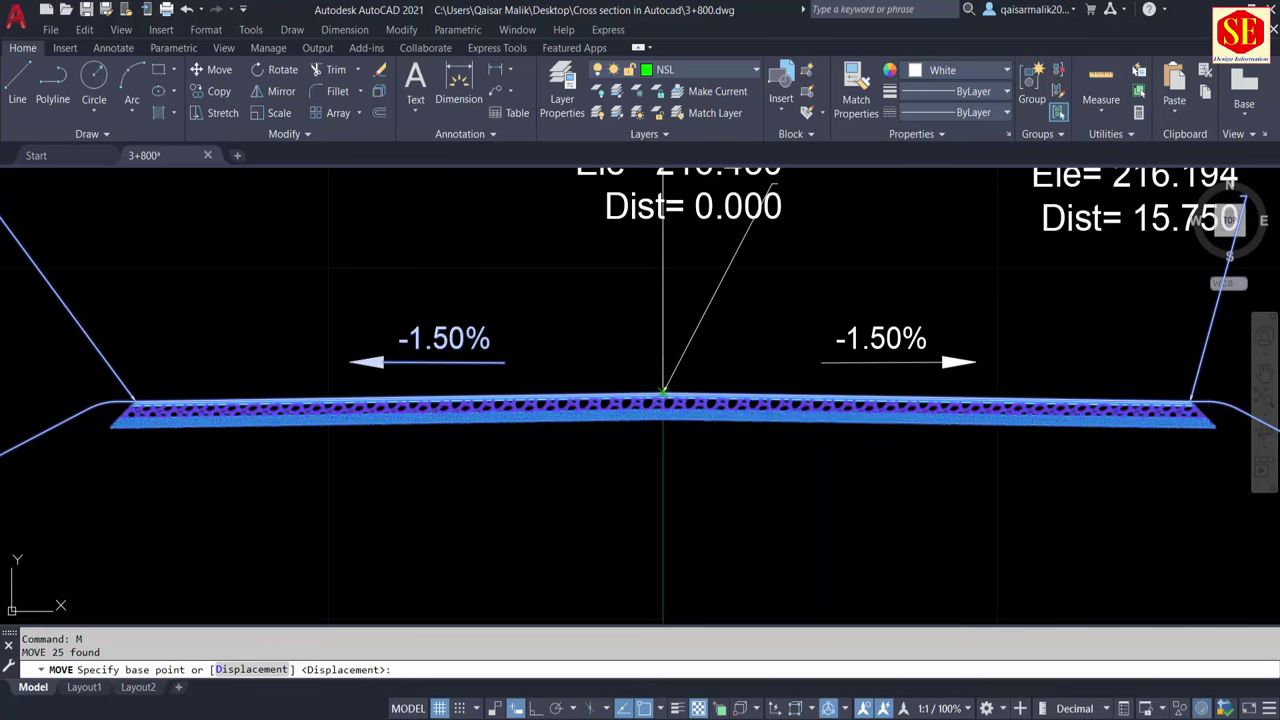
left_click(665, 393)
scroll(665, 395, "down", 5)
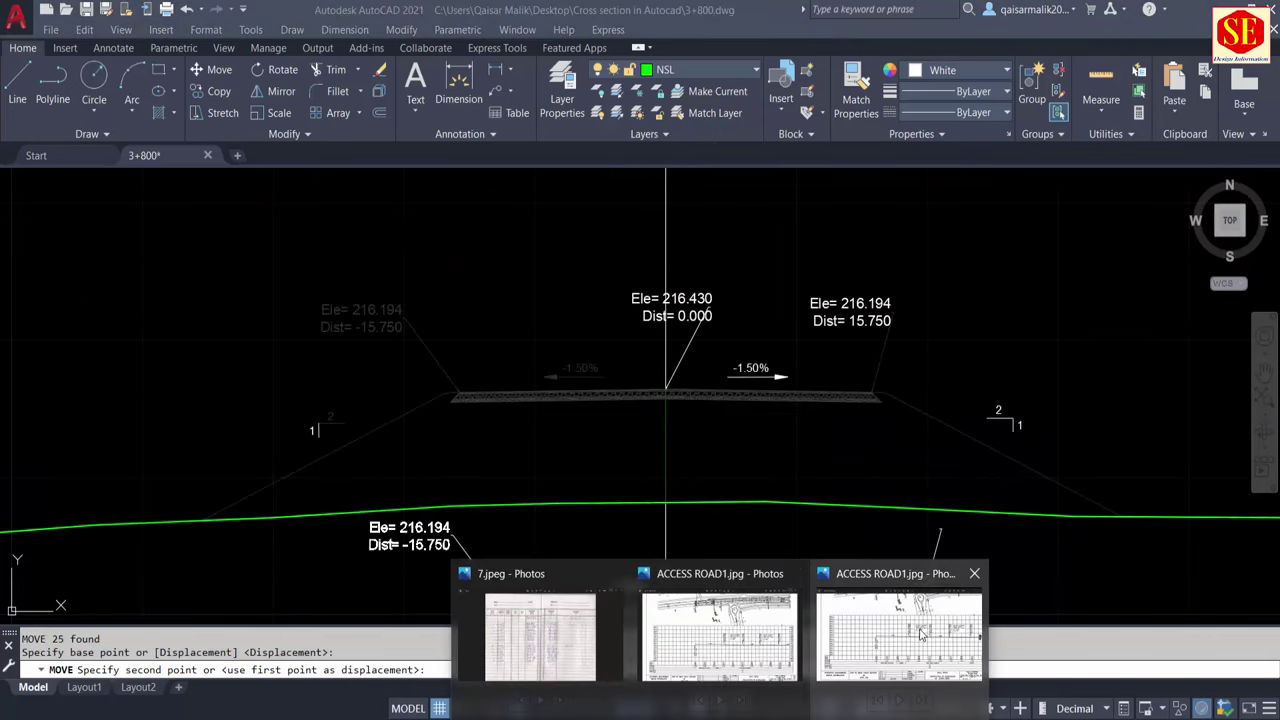
left_click(920, 635)
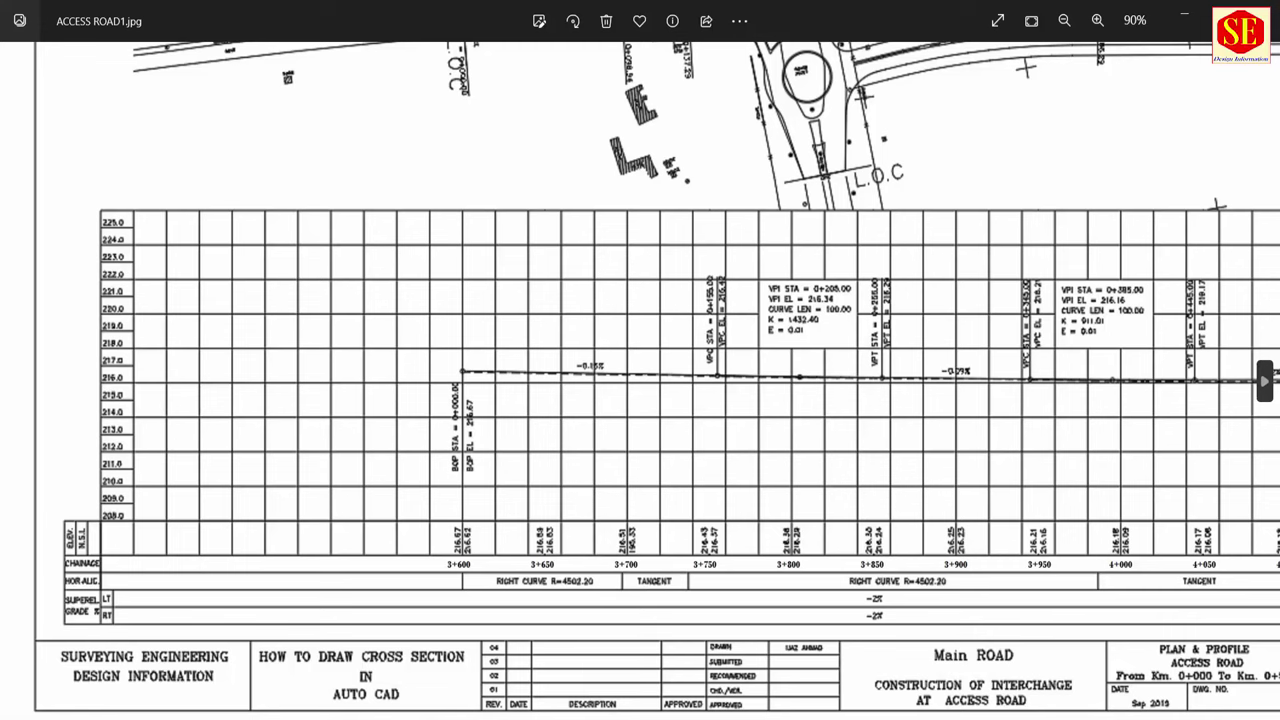
key("alt+Tab")
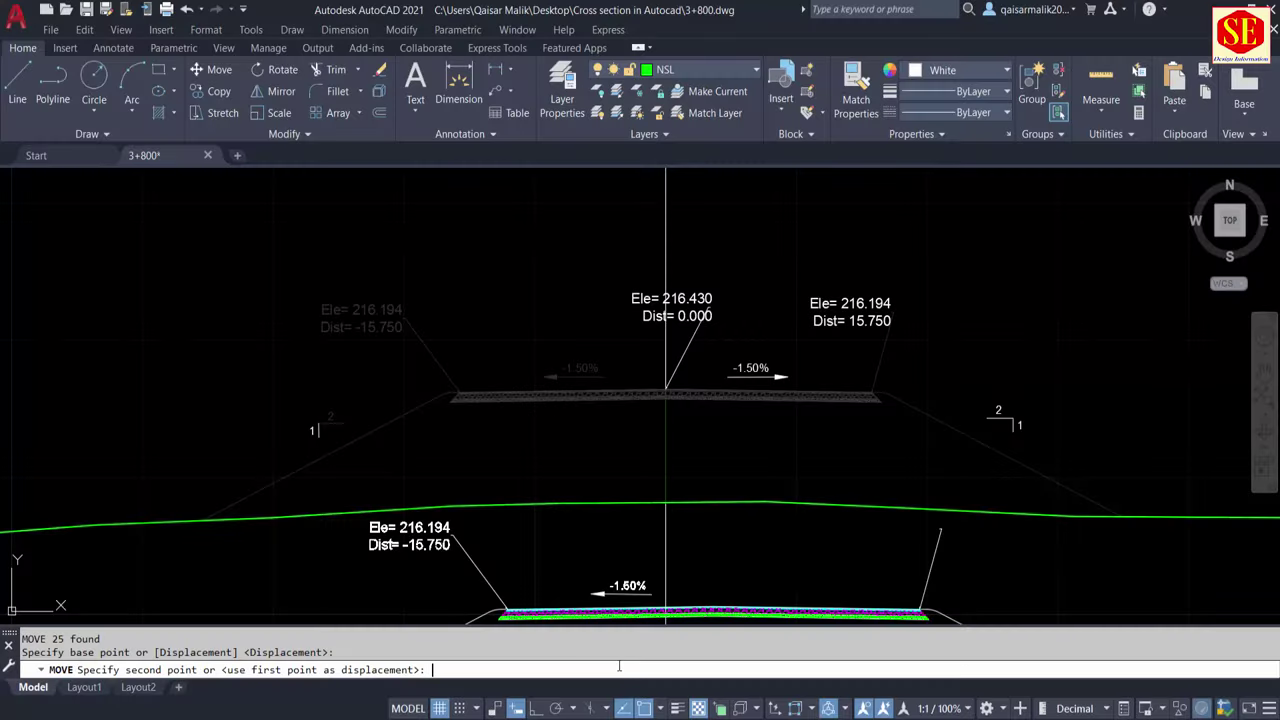
type("0,216")
type(".3")
key("Return")
key("Escape")
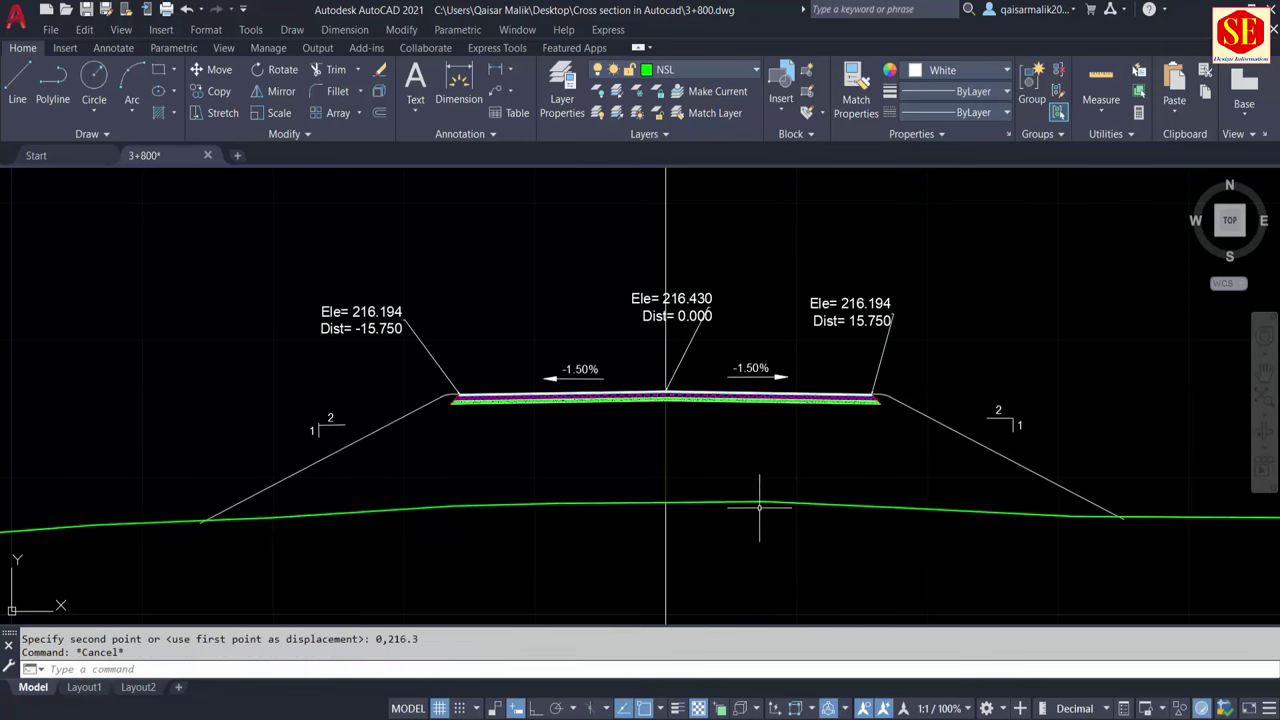
scroll(754, 514, "down", 3)
Select the RD 3+800 coordinate values in the NSL spreadsheet
key("alt+Tab")
scroll(540, 402, "down", 4)
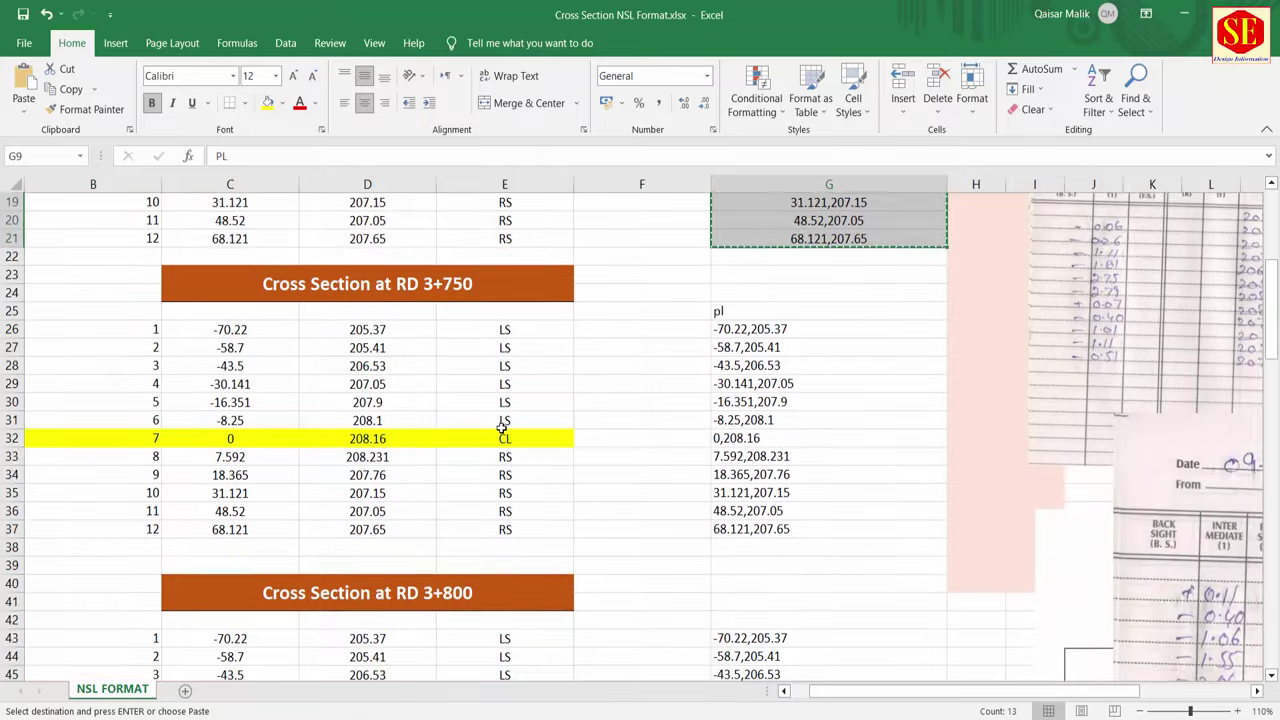
scroll(508, 449, "down", 2)
scroll(493, 424, "down", 2)
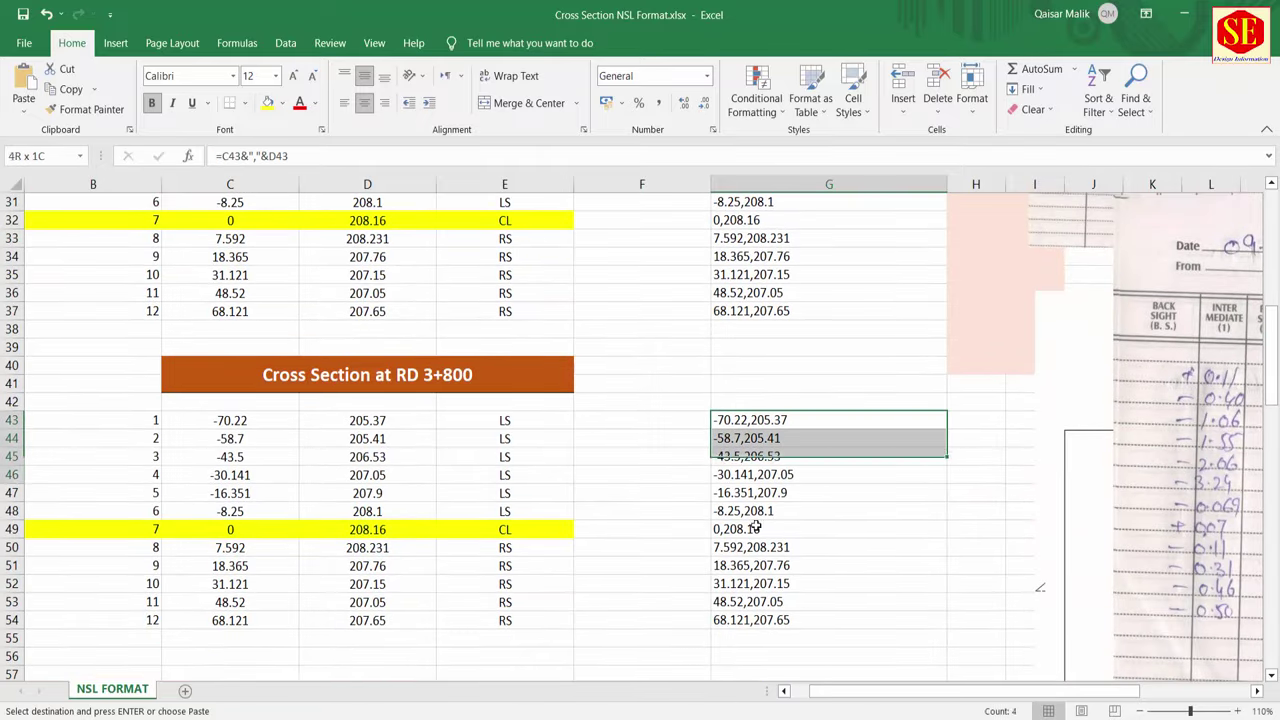
left_click_drag(742, 420, 770, 630)
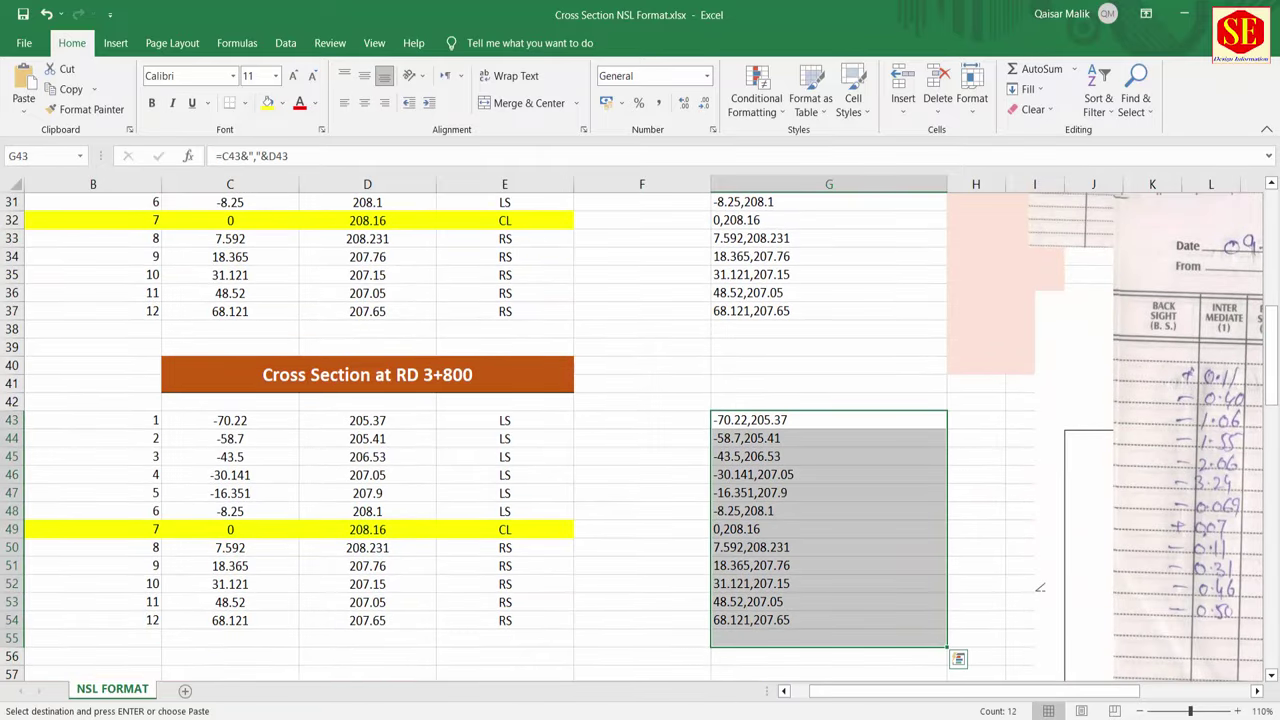
key("alt+Tab")
key("Escape")
scroll(654, 430, "down", 3)
Erase the stray vertical line beside the cross-section
scroll(654, 430, "down", 2)
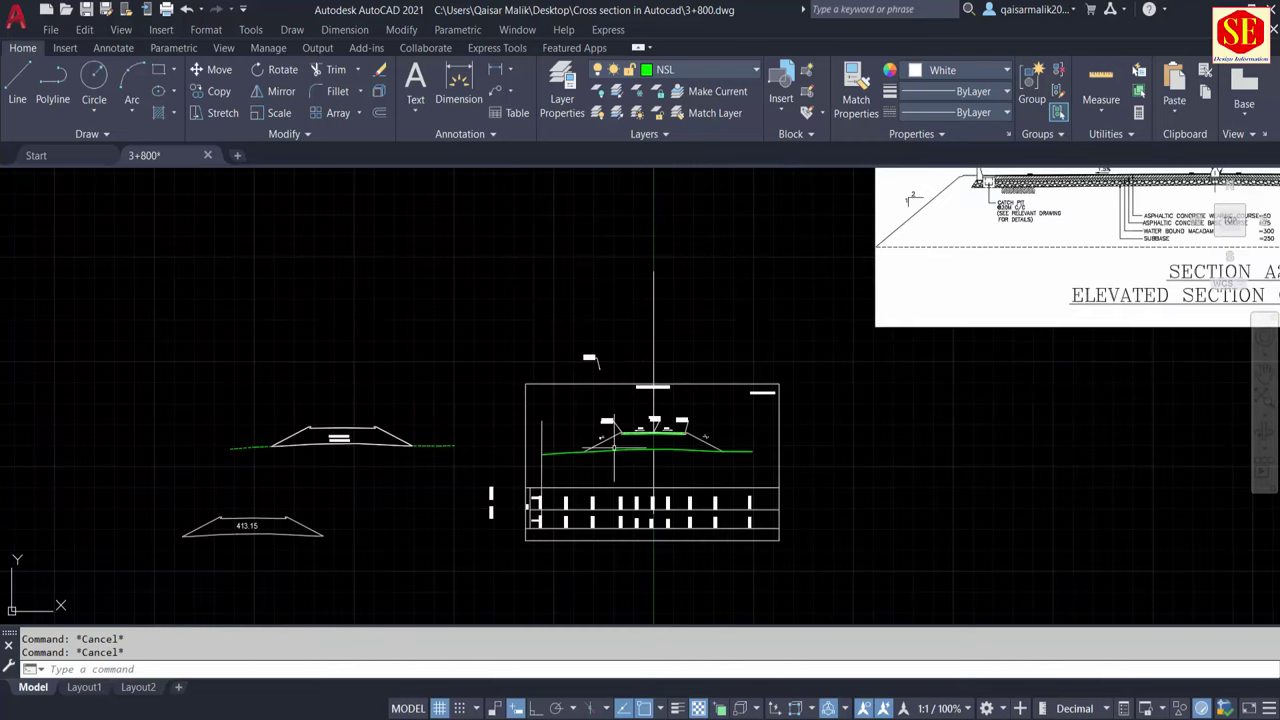
scroll(667, 512, "up", 4)
left_click(410, 293)
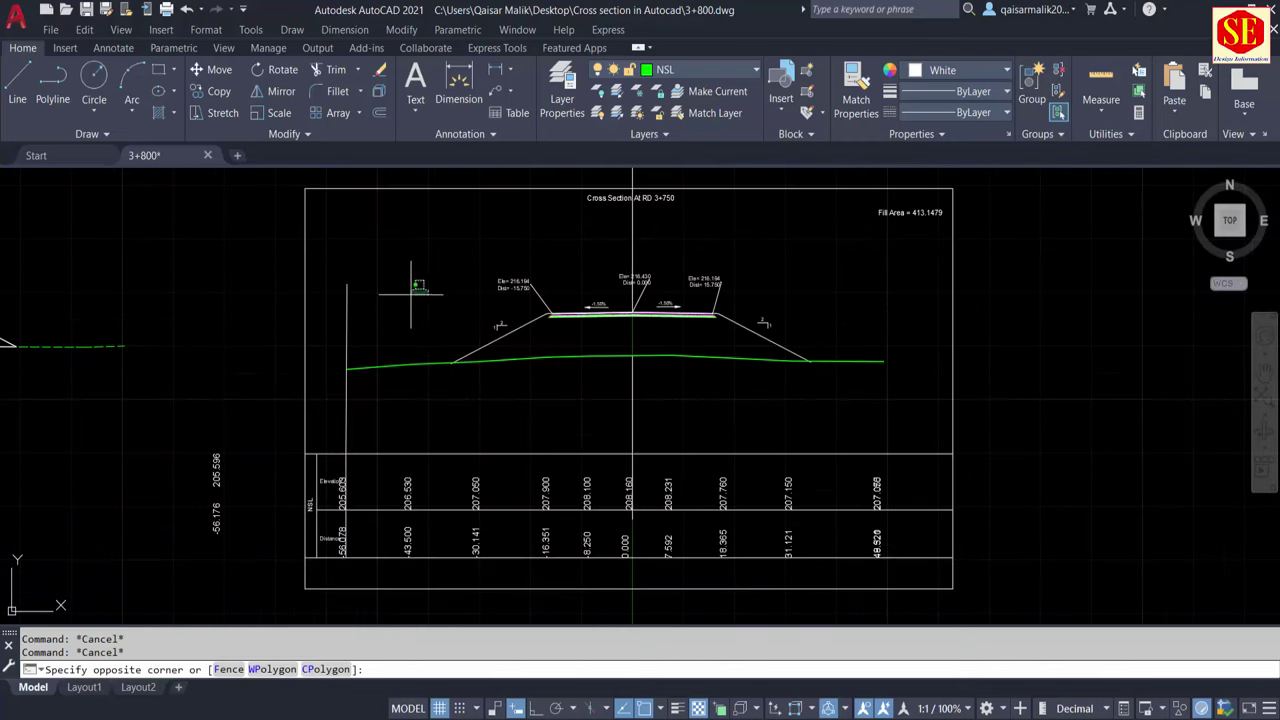
left_click(330, 425)
type("E")
key("Return")
Erase the extra Ele=216.274 label above the cross-section frame
middle_click_drag(402, 332, 372, 406)
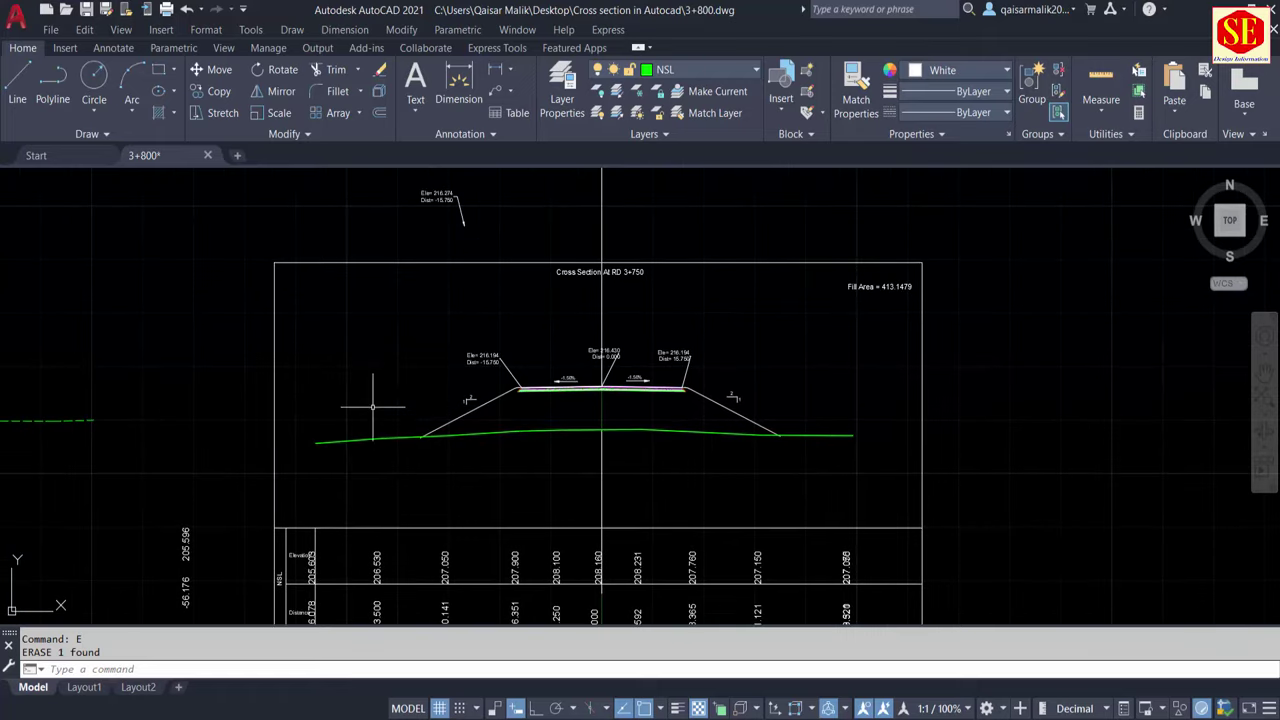
middle_click_drag(494, 268, 513, 323)
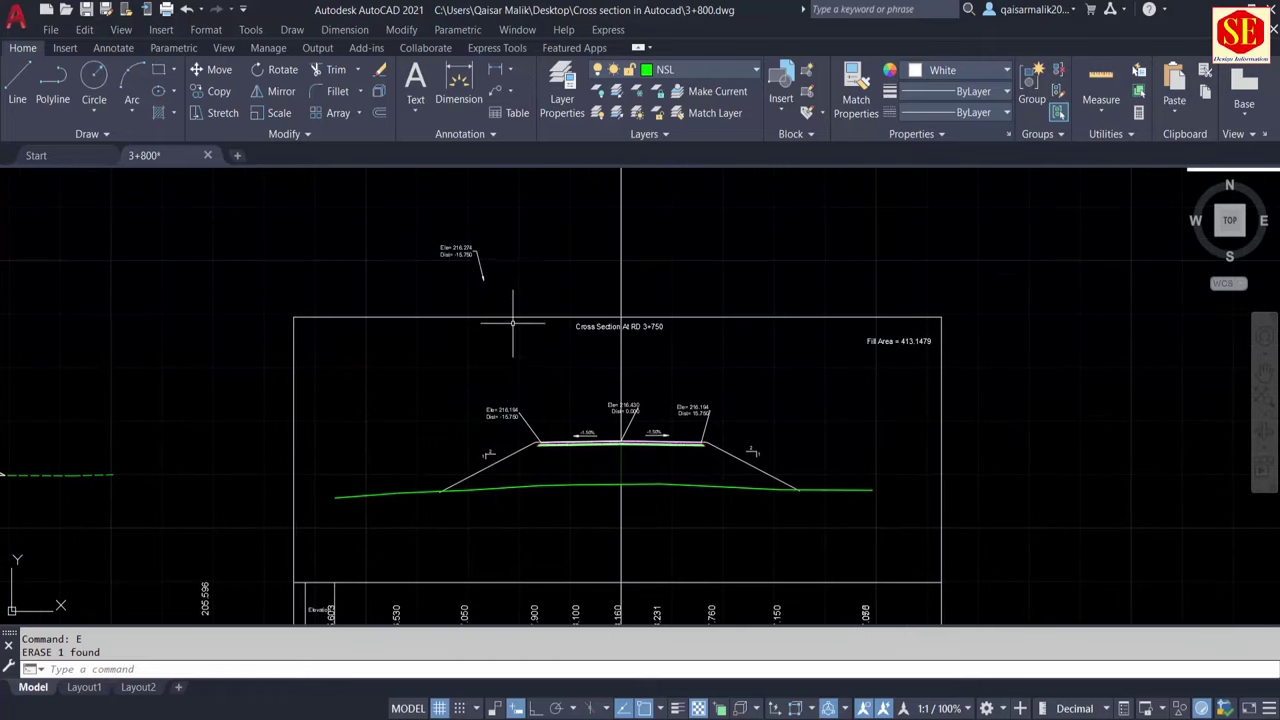
left_click(488, 229)
left_click(414, 288)
type("E")
key("Return")
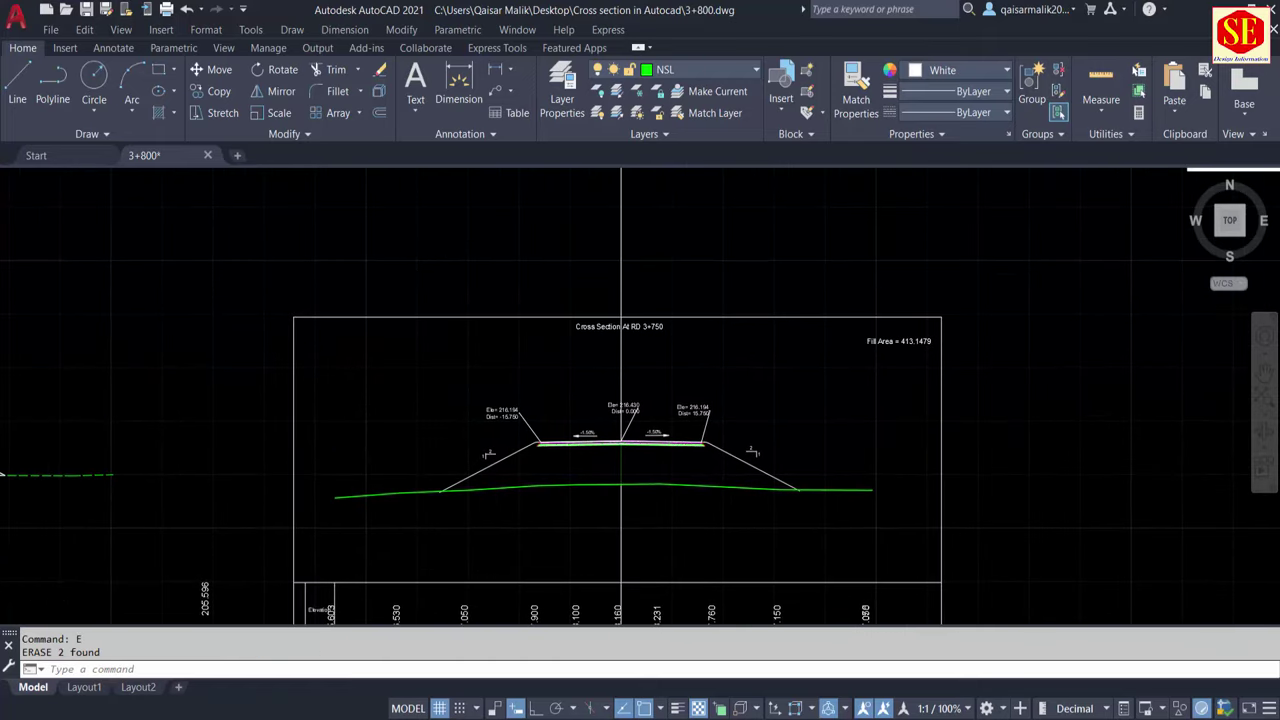
scroll(621, 440, "down", 5)
scroll(505, 400, "up", 3)
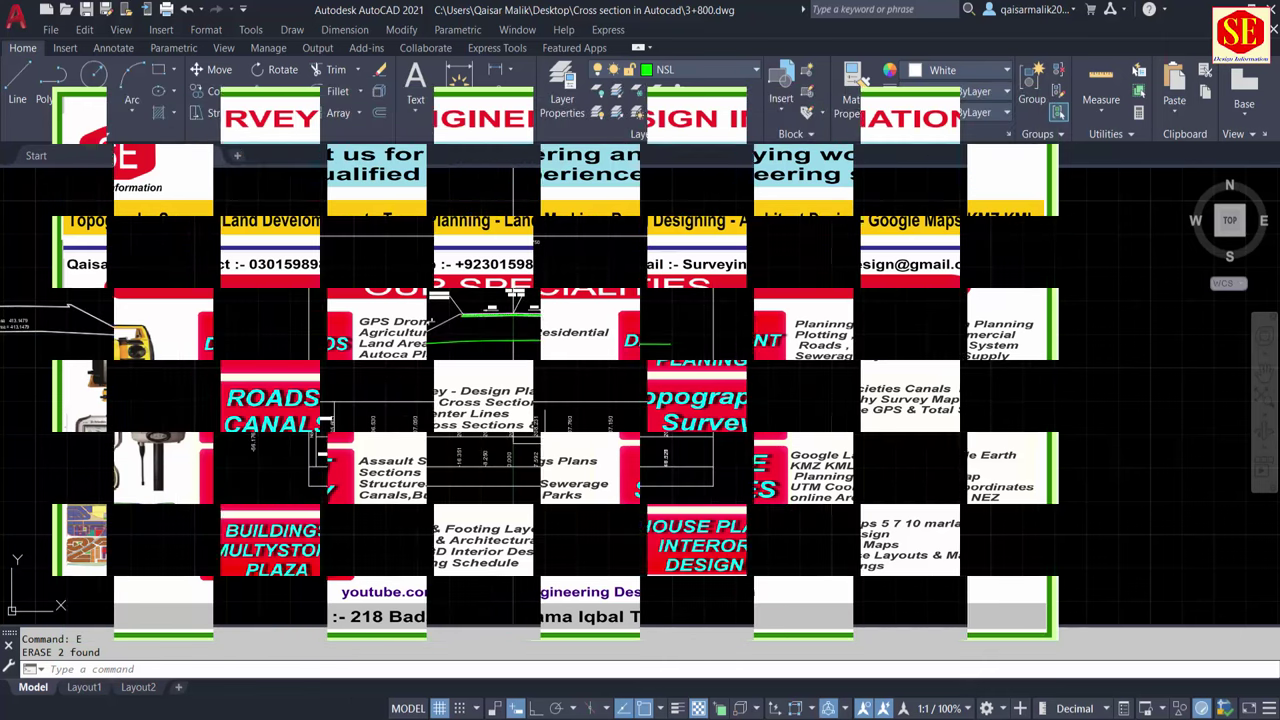
scroll(513, 343, "up", 4)
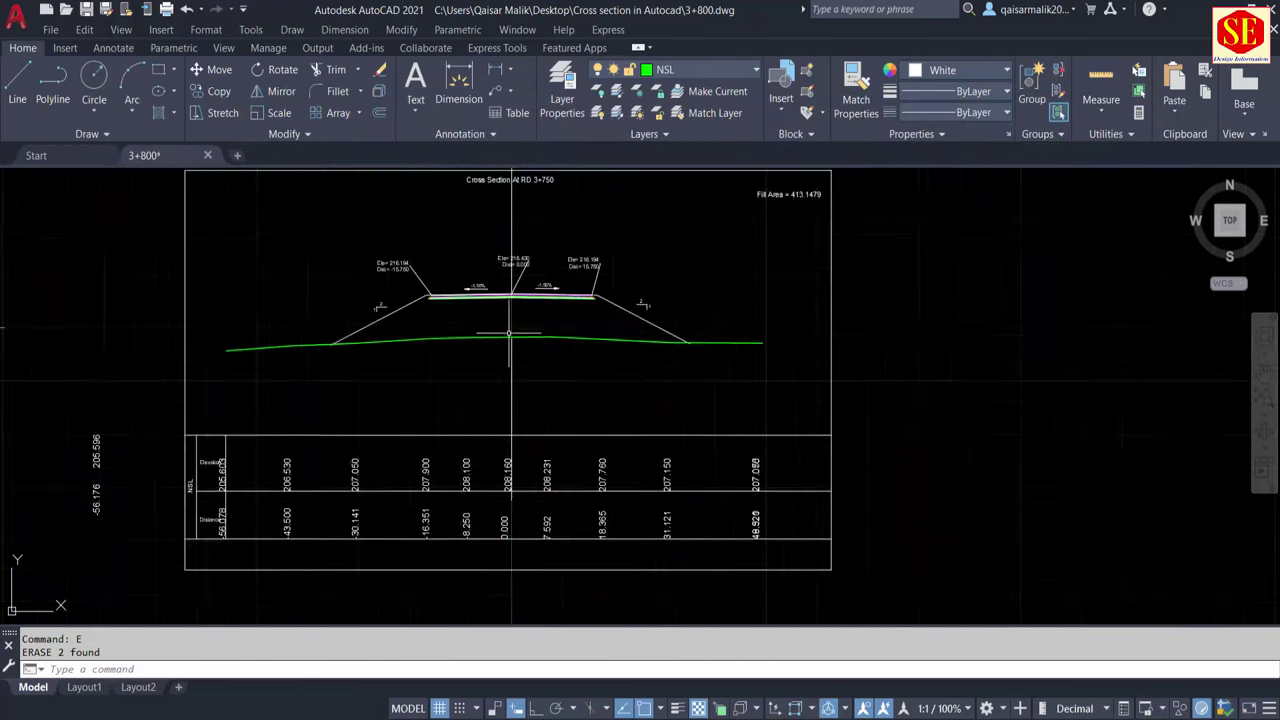
middle_click_drag(578, 313, 592, 438)
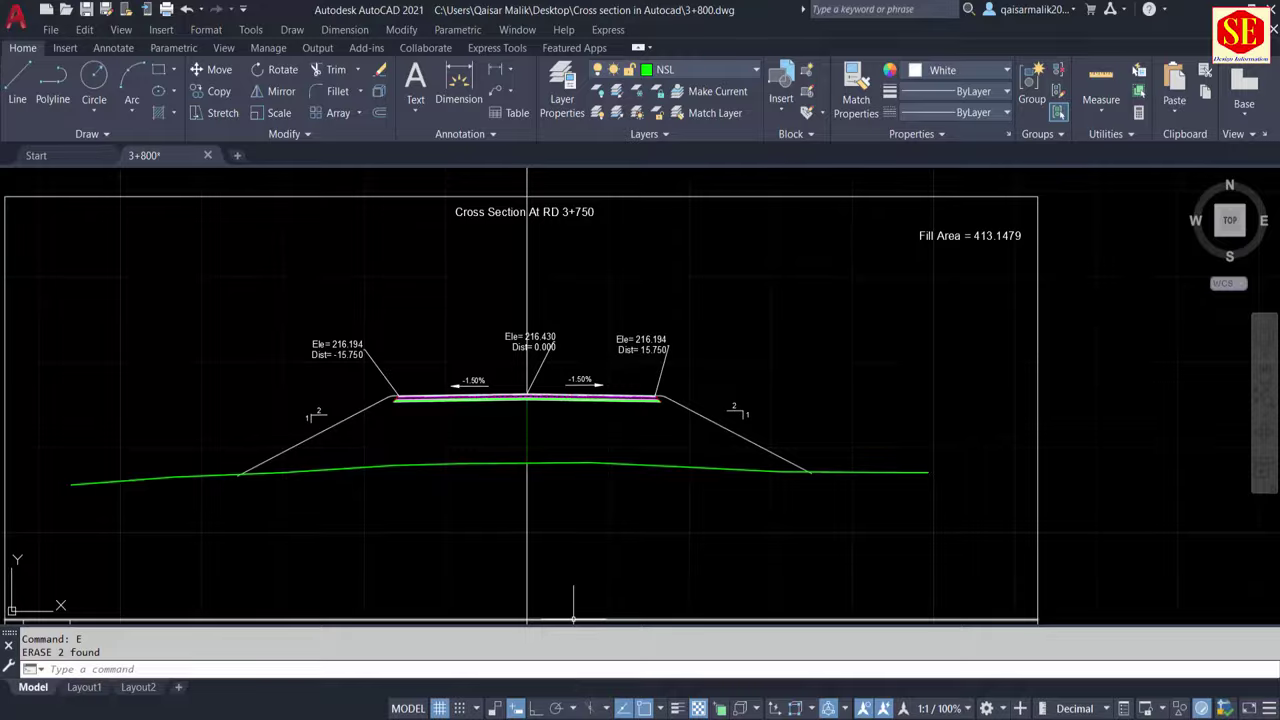
key("alt+Tab")
scroll(420, 270, "up", 1)
scroll(436, 300, "up", 1)
scroll(438, 314, "up", 1)
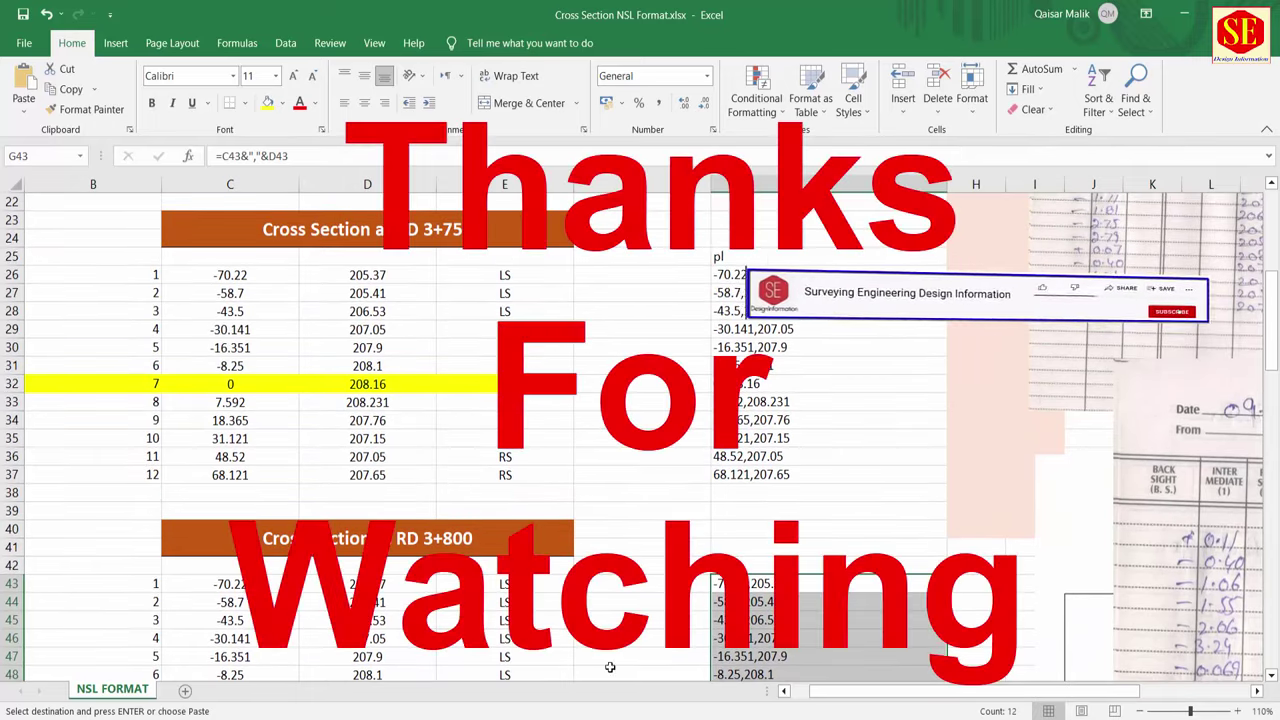
key("alt+Tab")
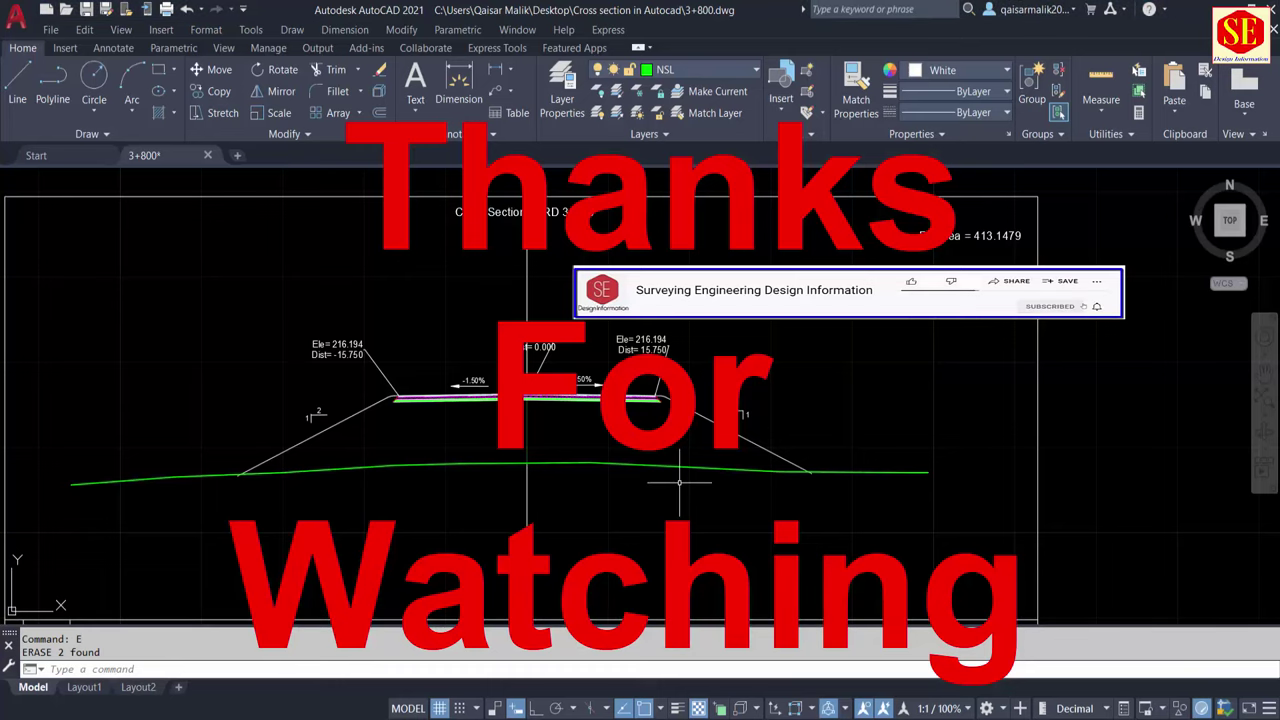